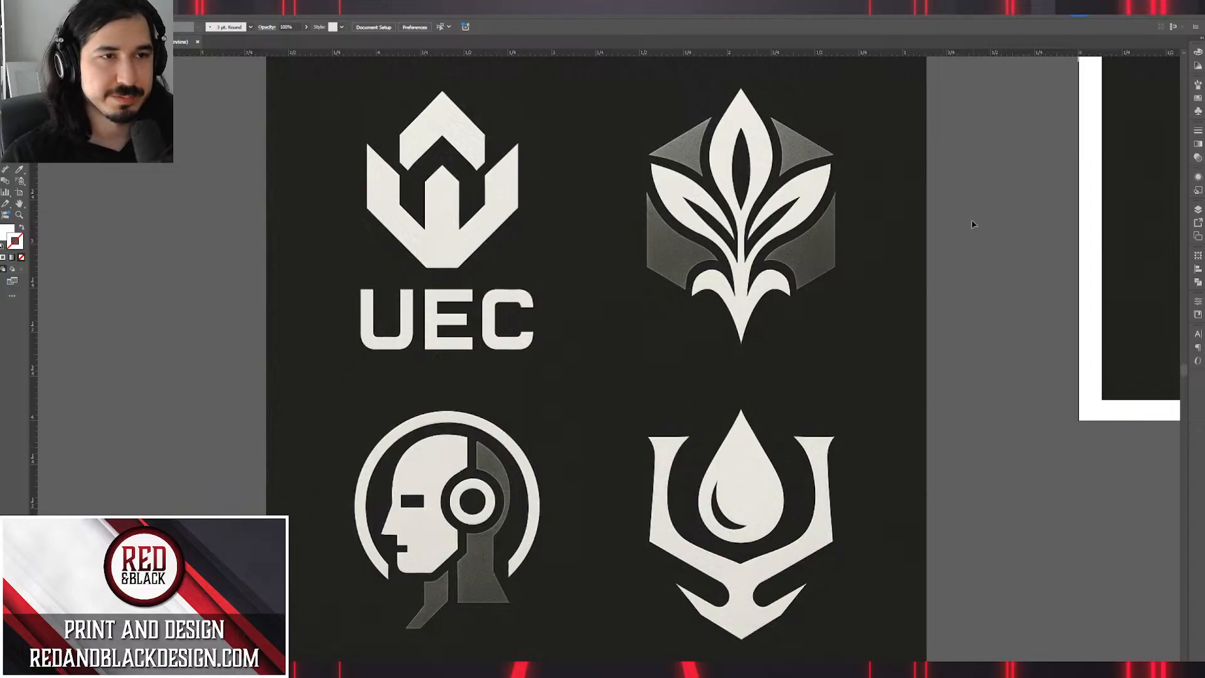
Examine the four reference logos in the loose image and in its copy on the artboard.
drag(756, 326, 717, 361)
scroll(786, 272, down, 1)
scroll(706, 416, up, 1)
drag(697, 429, 769, 418)
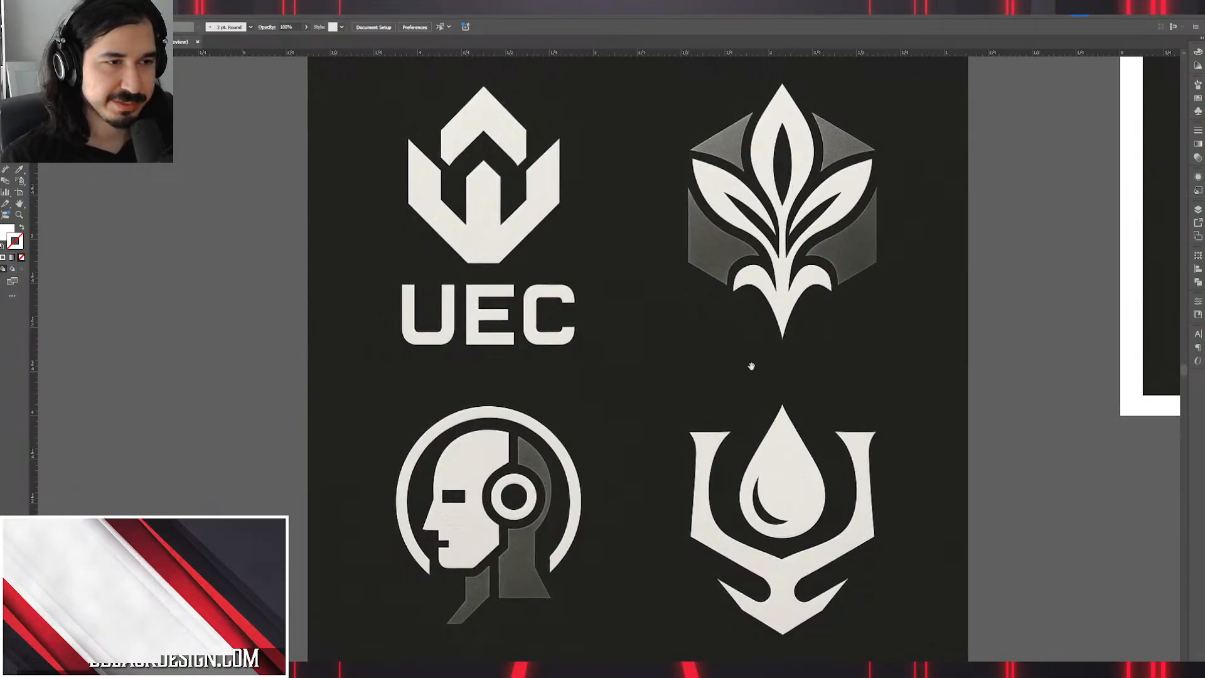
drag(752, 365, 788, 268)
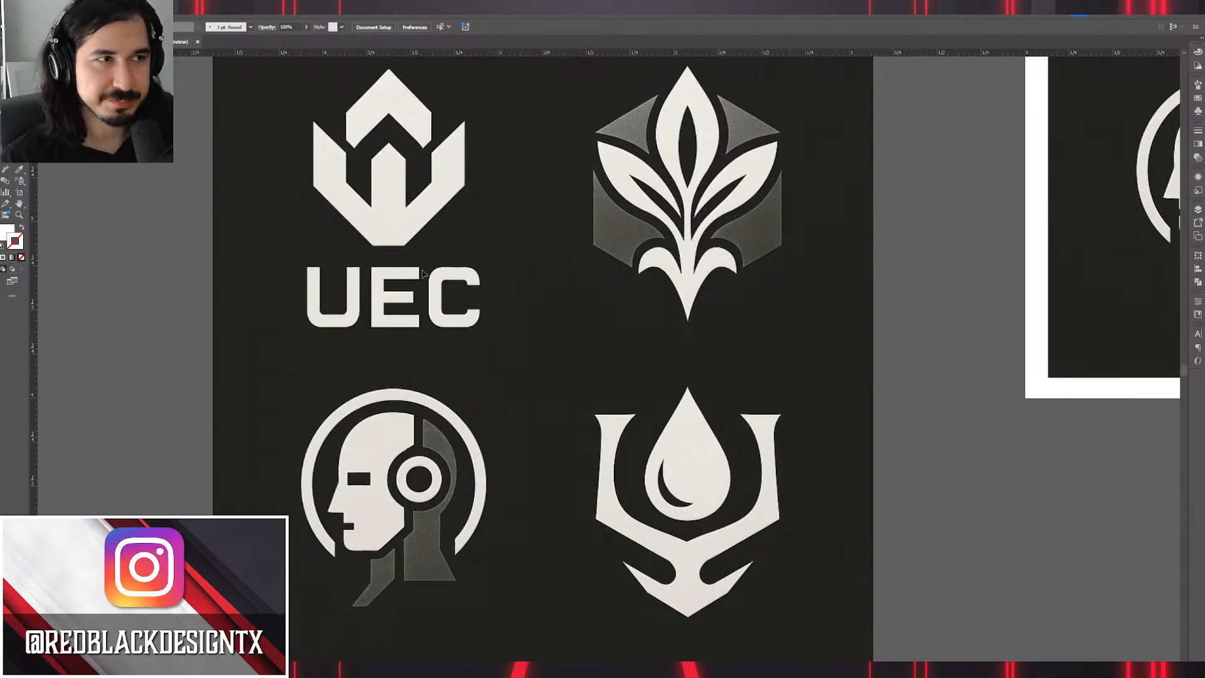
drag(994, 214, 510, 356)
scroll(484, 425, down, 2)
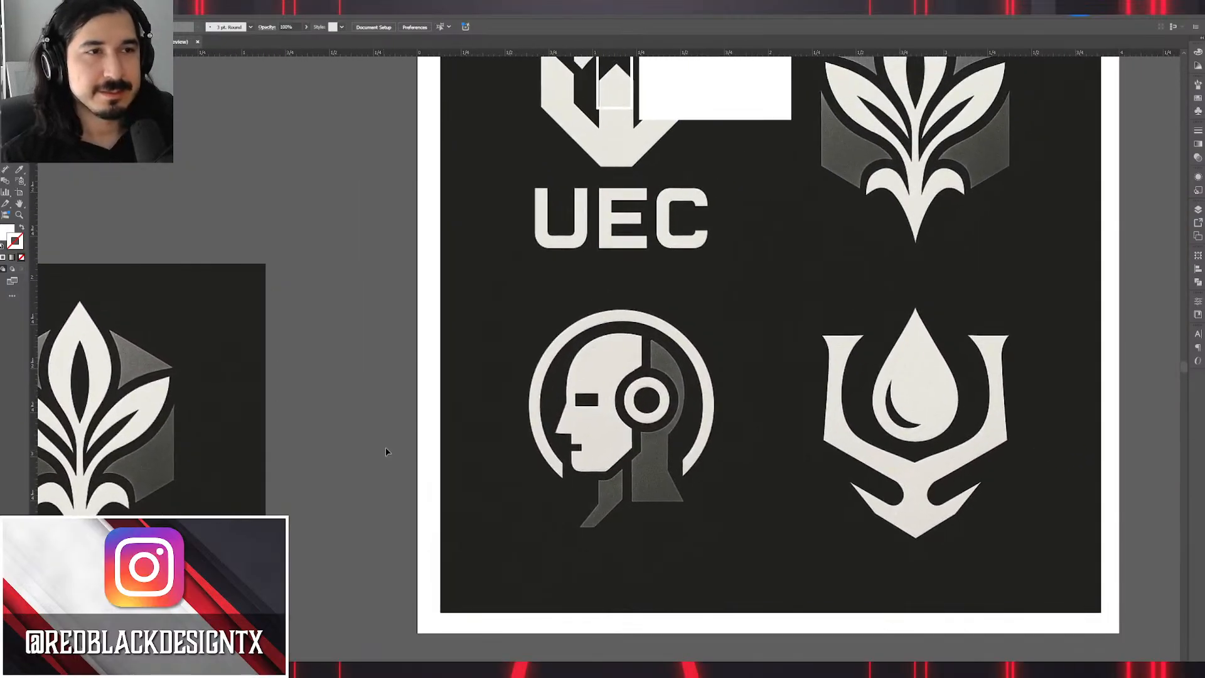
scroll(496, 421, down, 2)
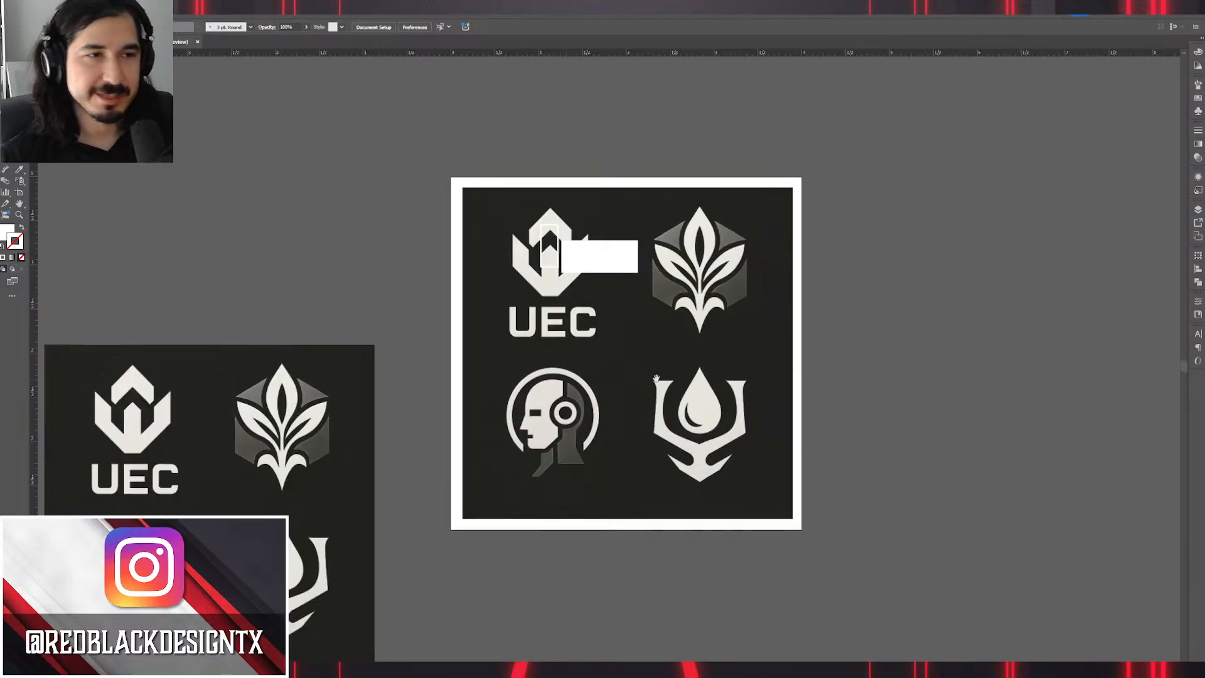
scroll(657, 377, down, 1)
scroll(655, 352, up, 4)
drag(621, 321, 628, 348)
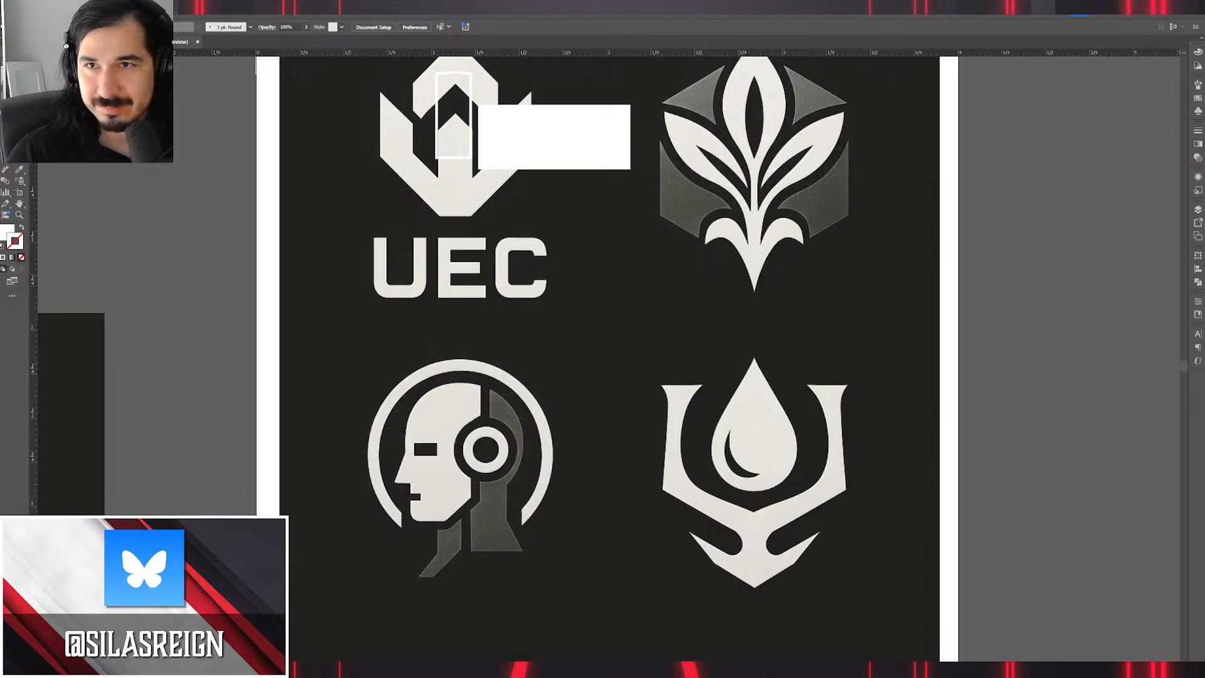
Switch to Discord, start the Wordle game, submit GUILT as the first guess and begin the second with G.
drag(1204, 280, 552, 16)
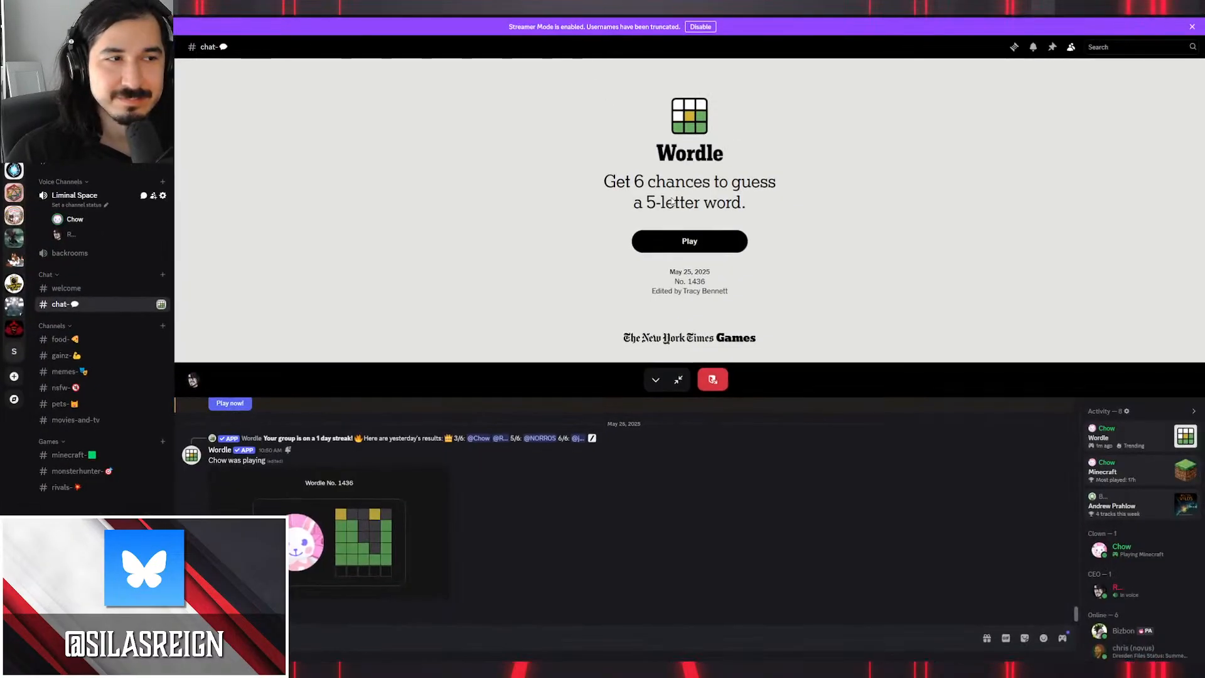
click(723, 244)
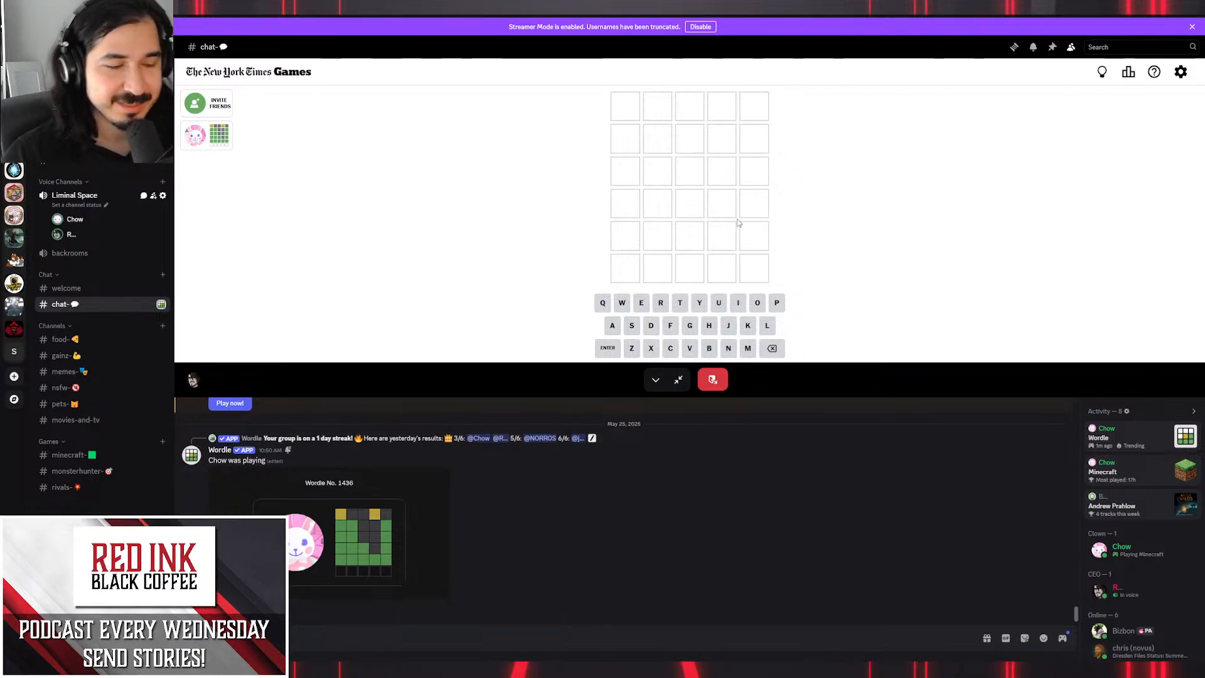
text(guilt)
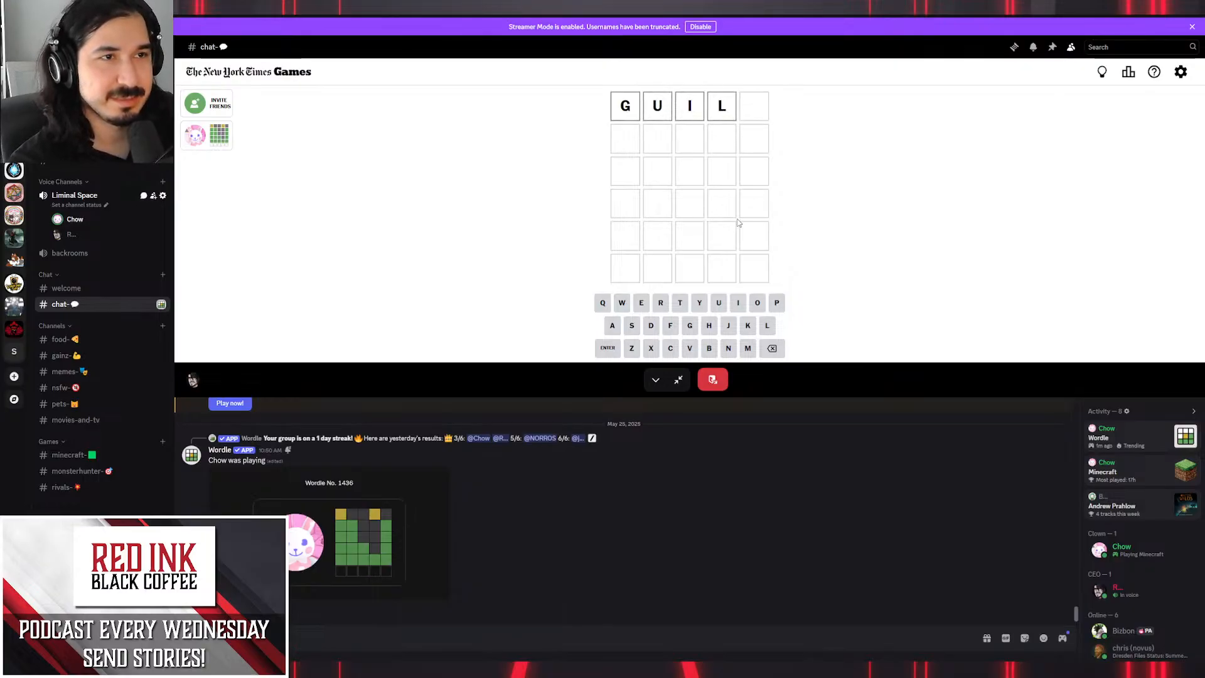
key(Return)
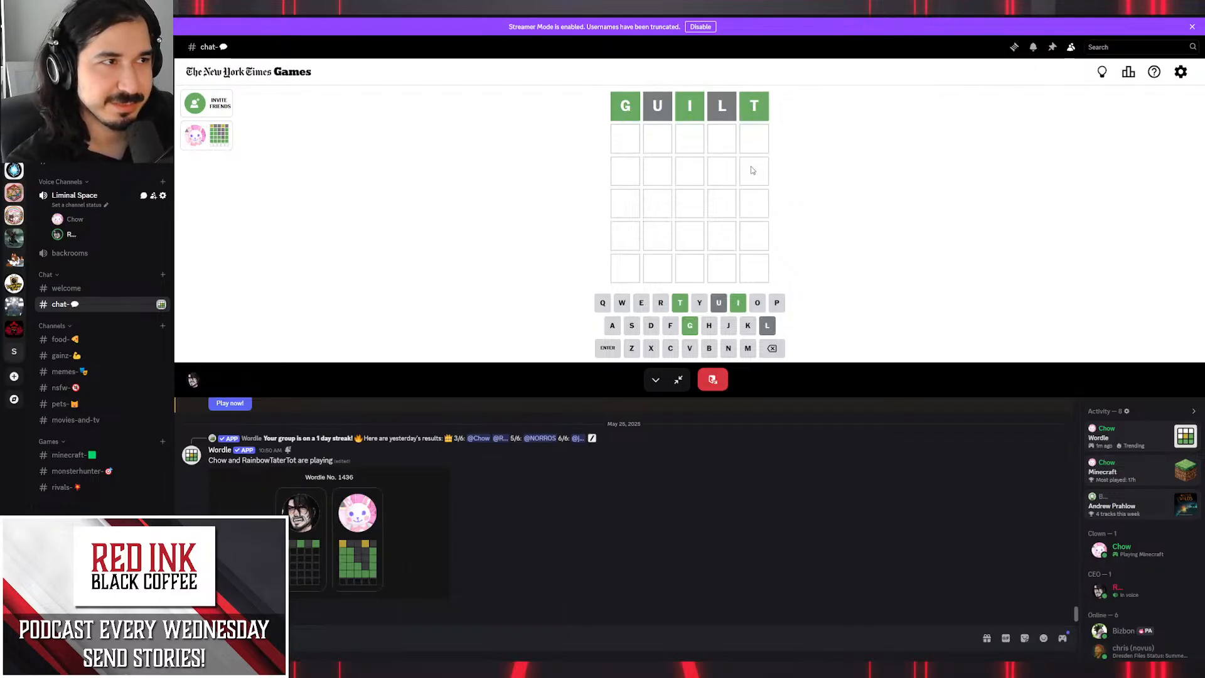
text(g)
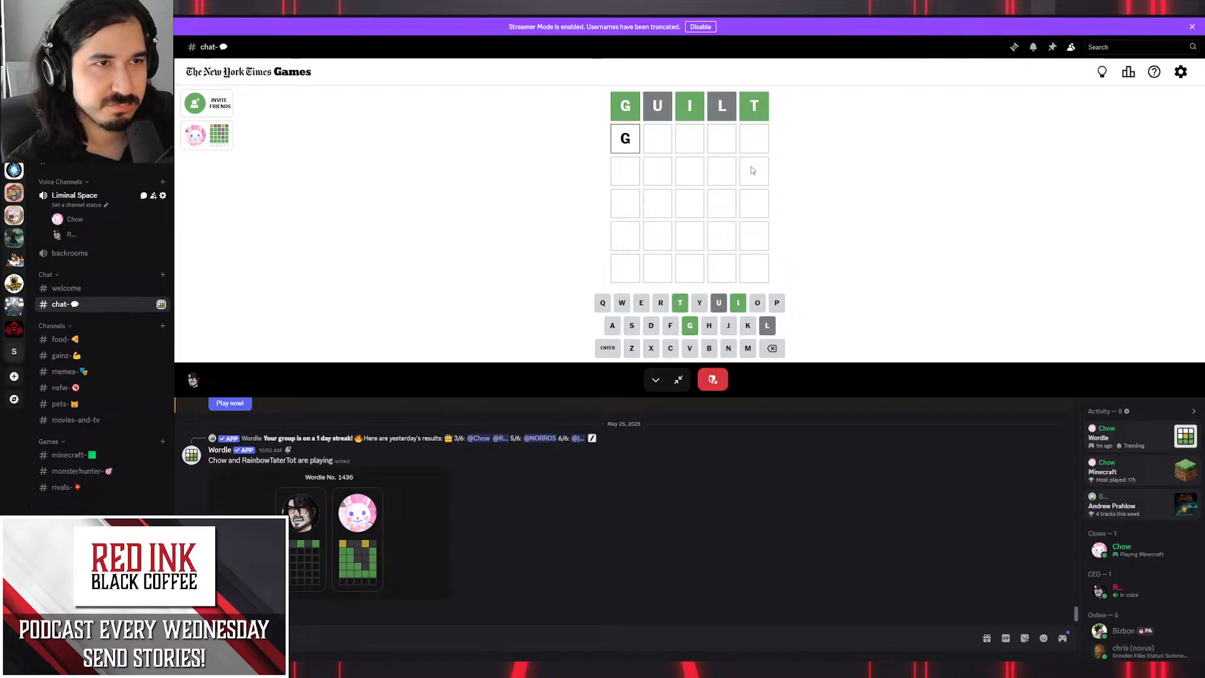
text(uint)
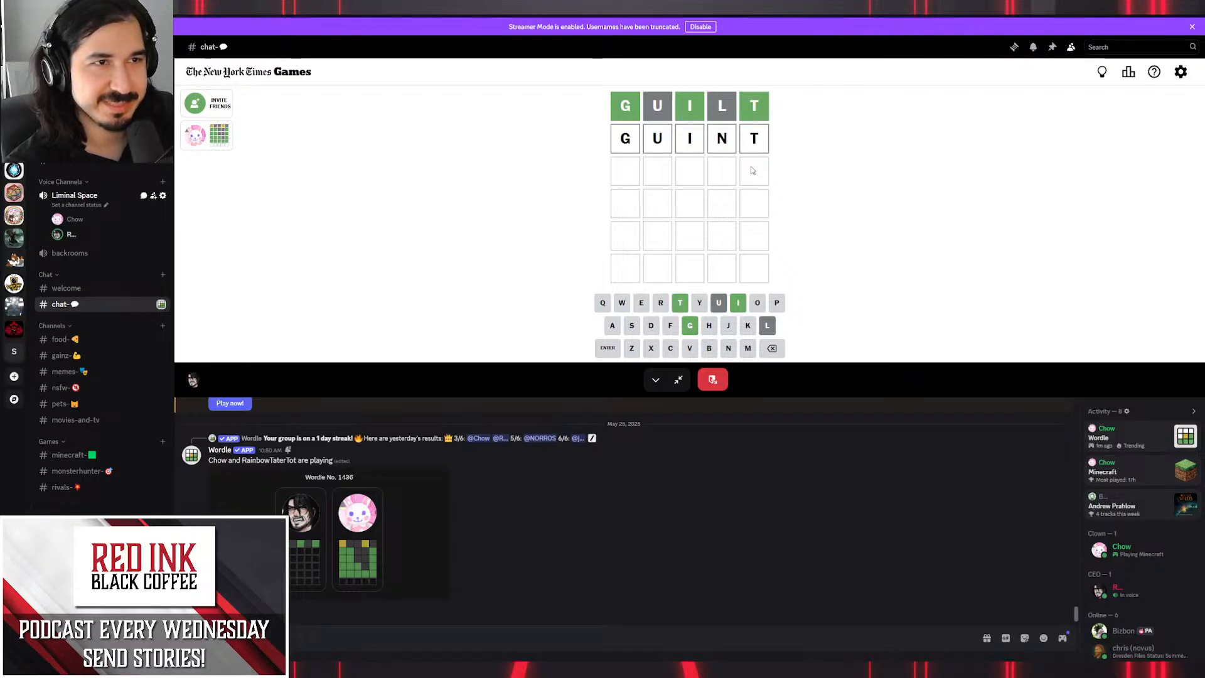
key(BackSpace)
key(BackSpace)
key(BackSpace)
key(BackSpace)
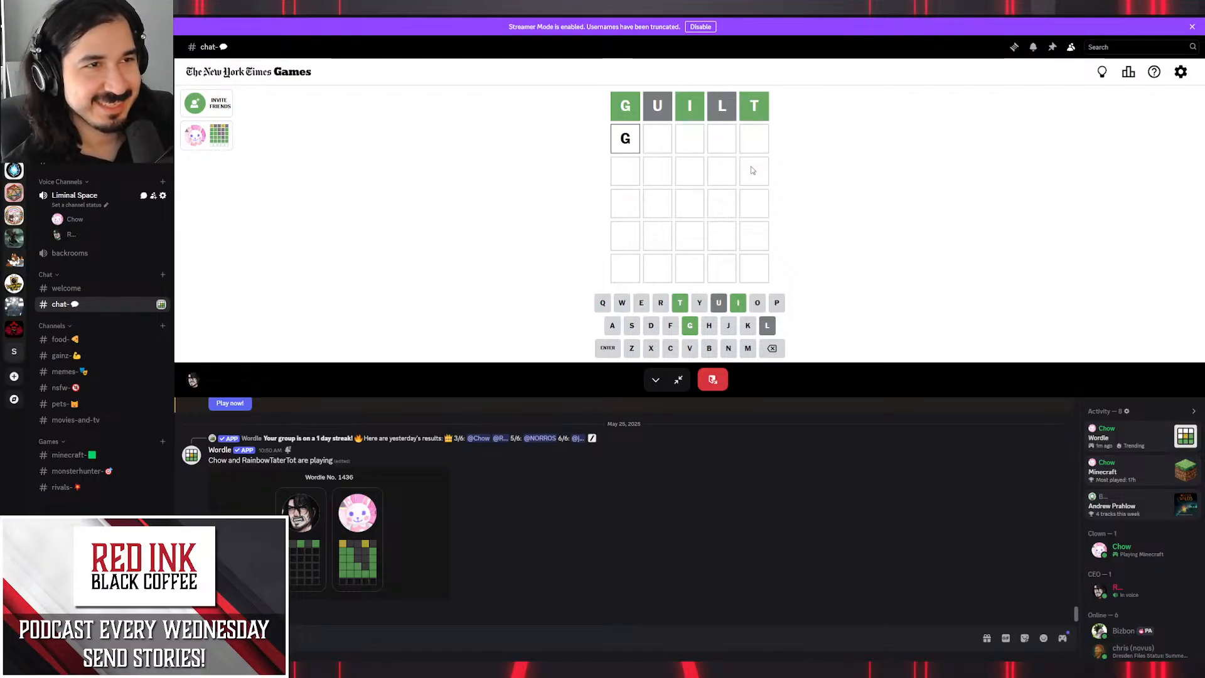
text(l)
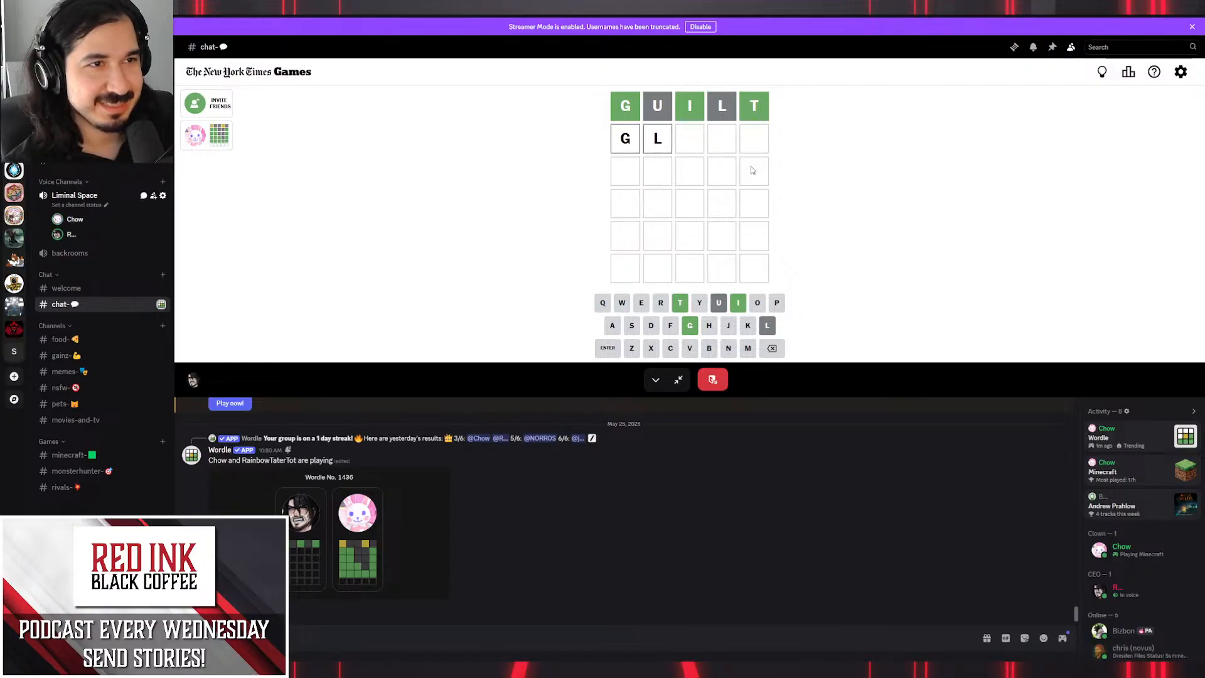
key(BackSpace)
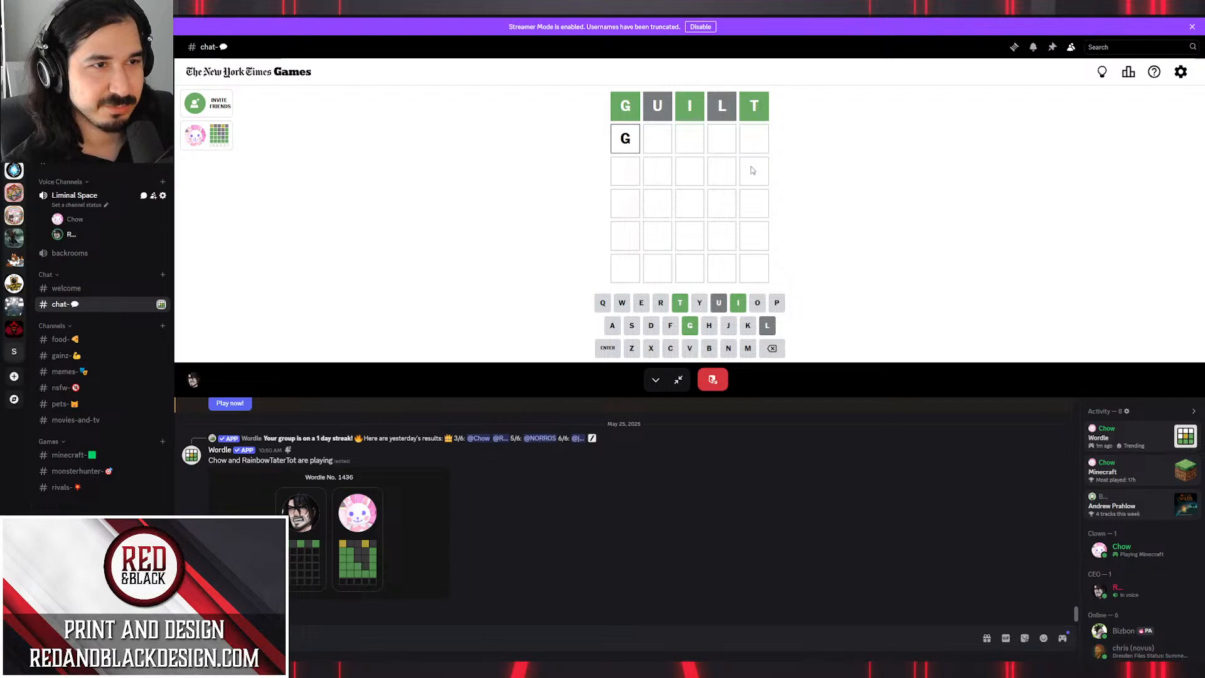
Complete the second Wordle guess as GRIST, submit it, and enter GRIFT as the third guess.
text(rist)
key(Return)
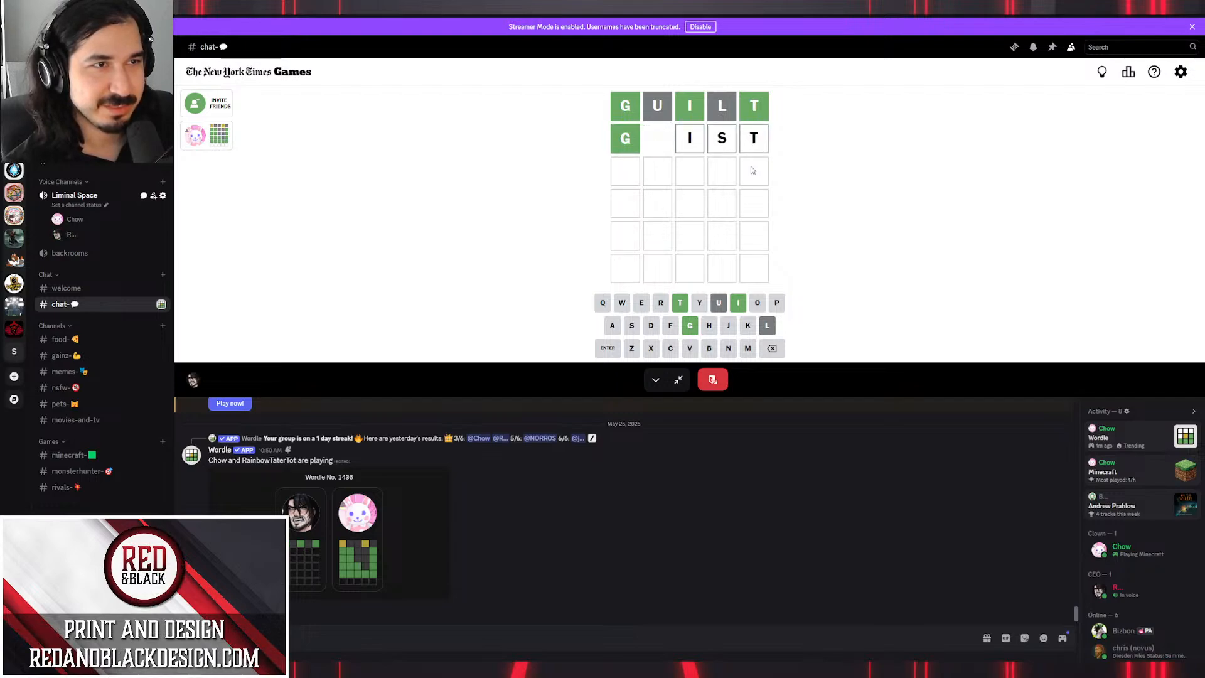
text(g)
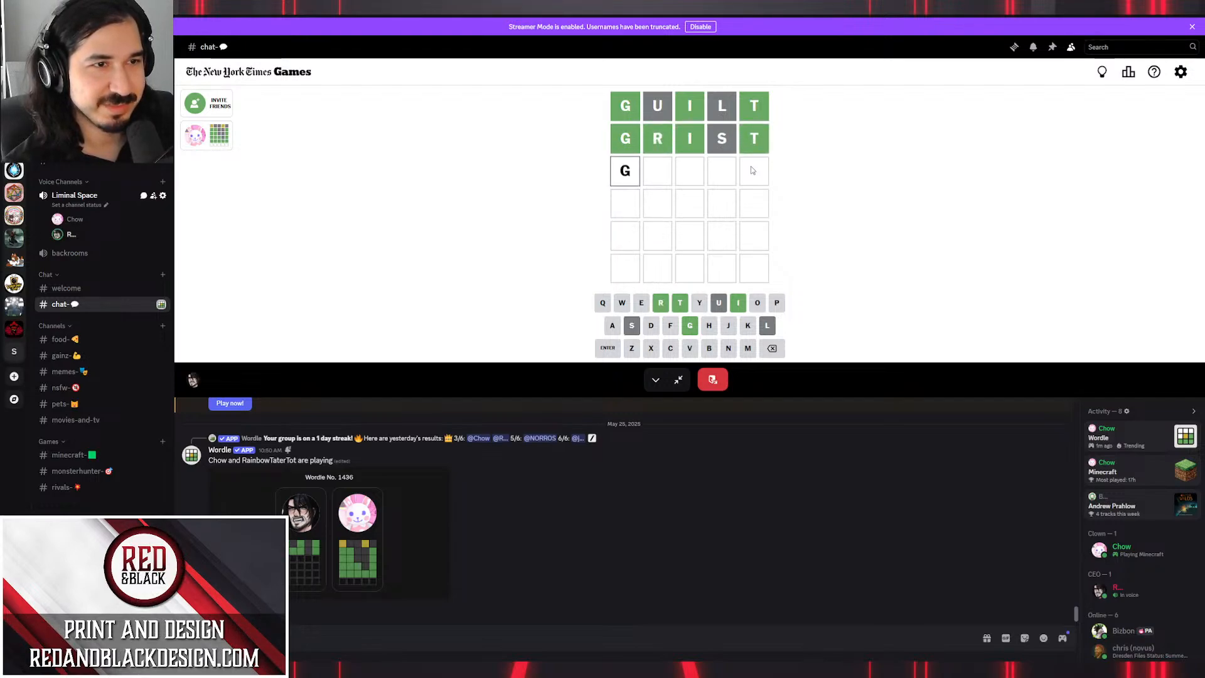
text(ri)
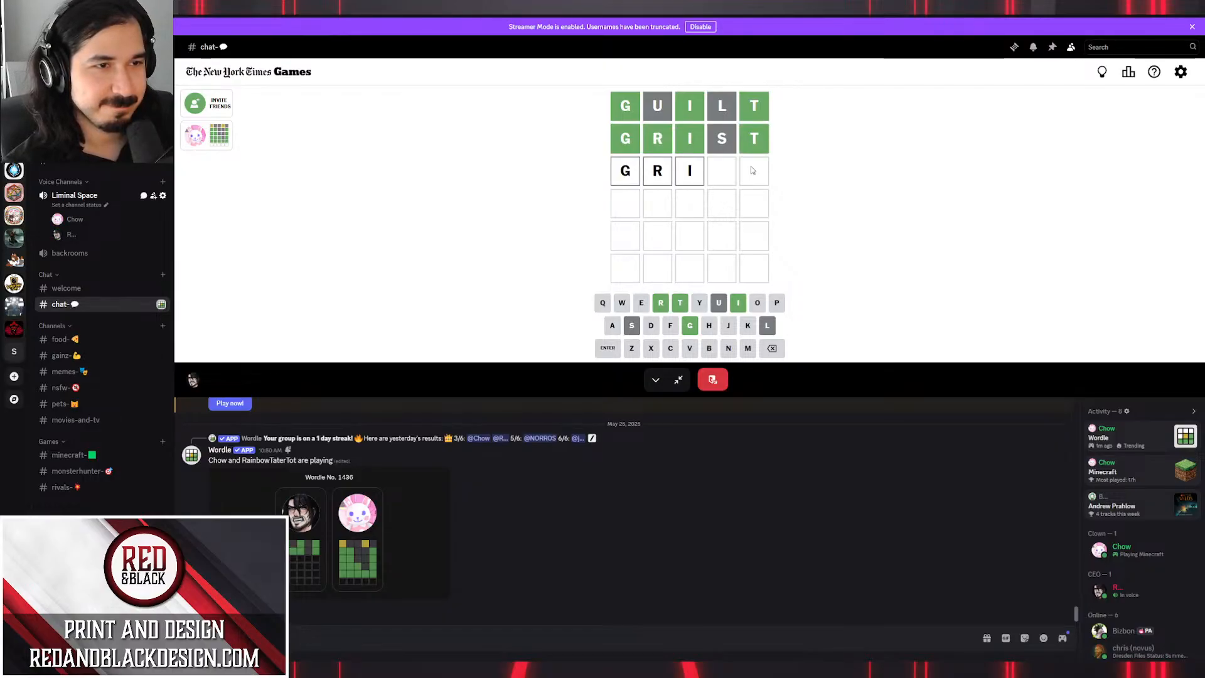
text(ft)
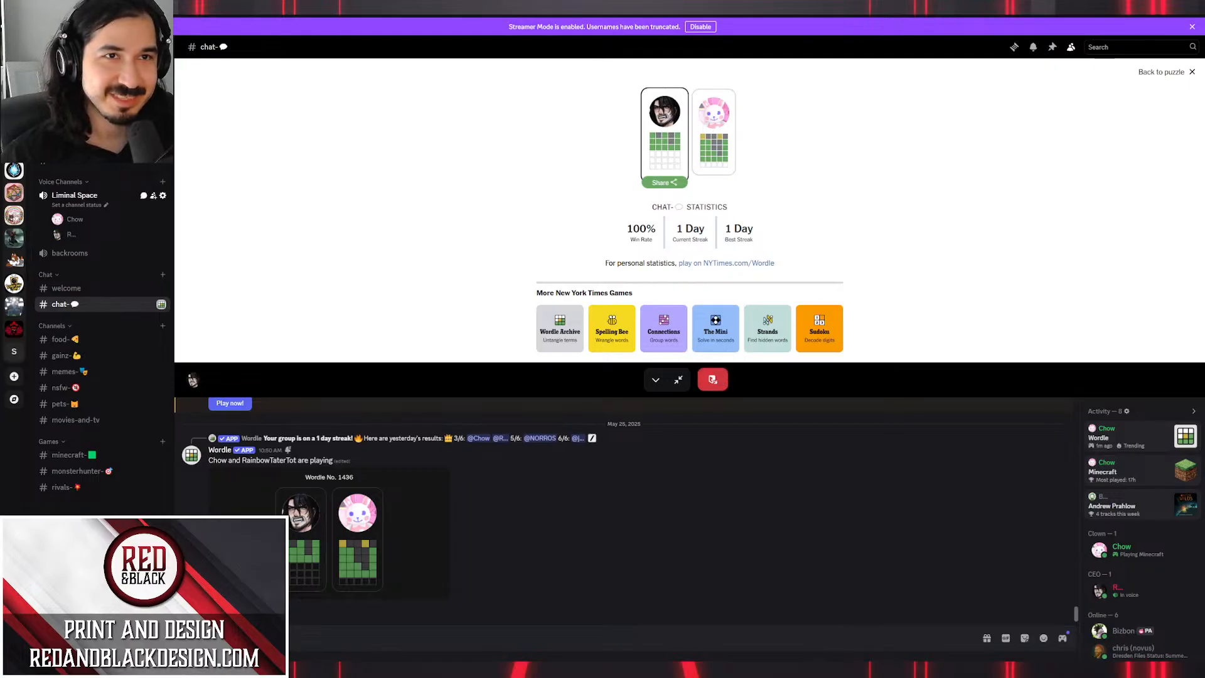
Switch to Illustrator and center the white rectangle and the small outlined shape together over the UEC emblem.
drag(817, 16, 1204, 264)
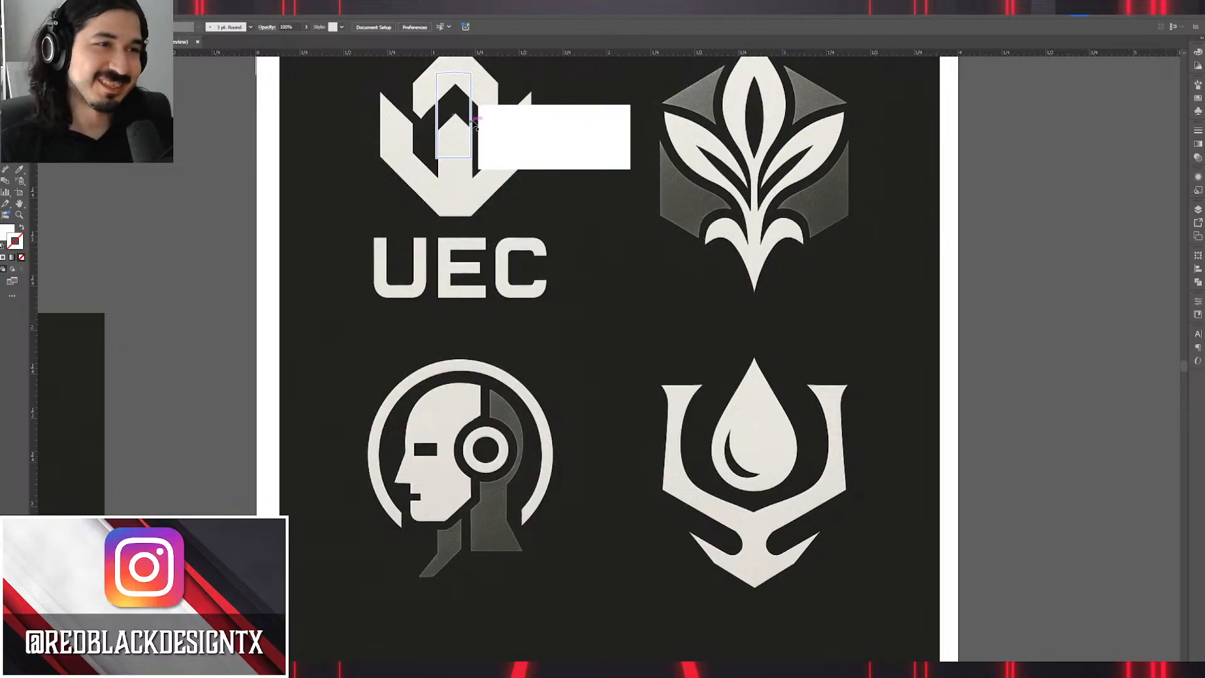
drag(473, 121, 571, 135)
scroll(549, 127, up, 2)
drag(475, 135, 708, 274)
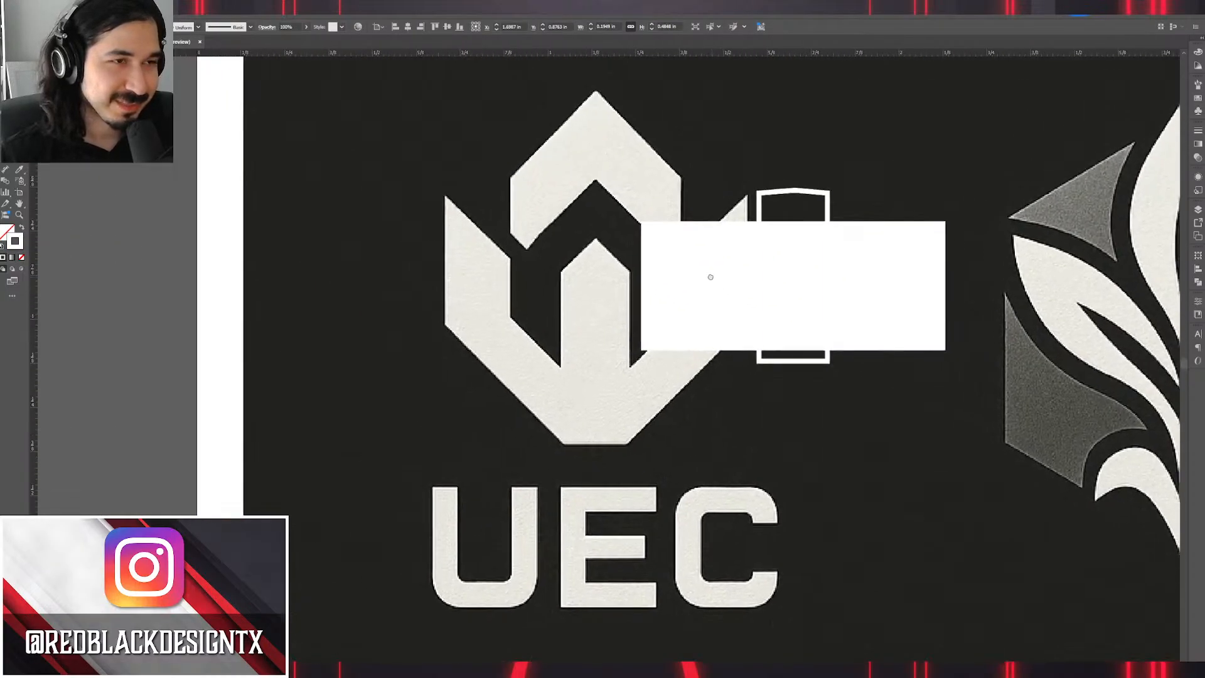
drag(894, 262, 695, 237)
scroll(798, 342, up, 2)
drag(597, 369, 715, 433)
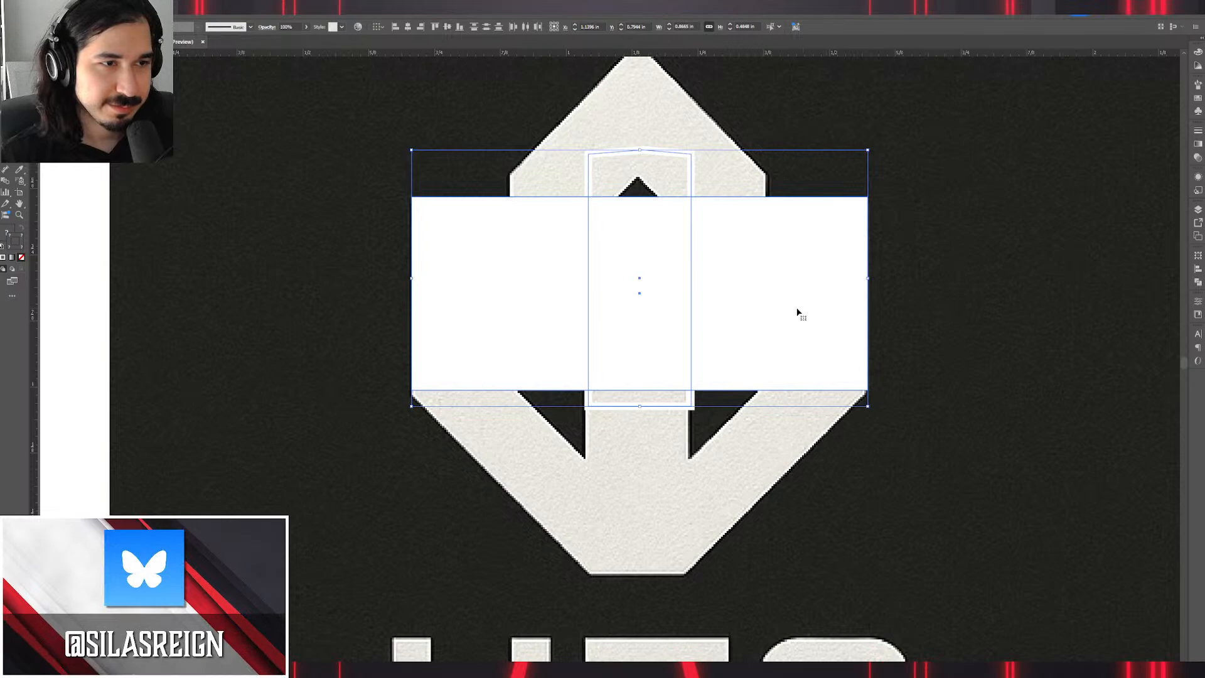
Move the white rectangle and the outlined shape straight up, clear of the emblem's outer arms.
drag(741, 304, 228, 302)
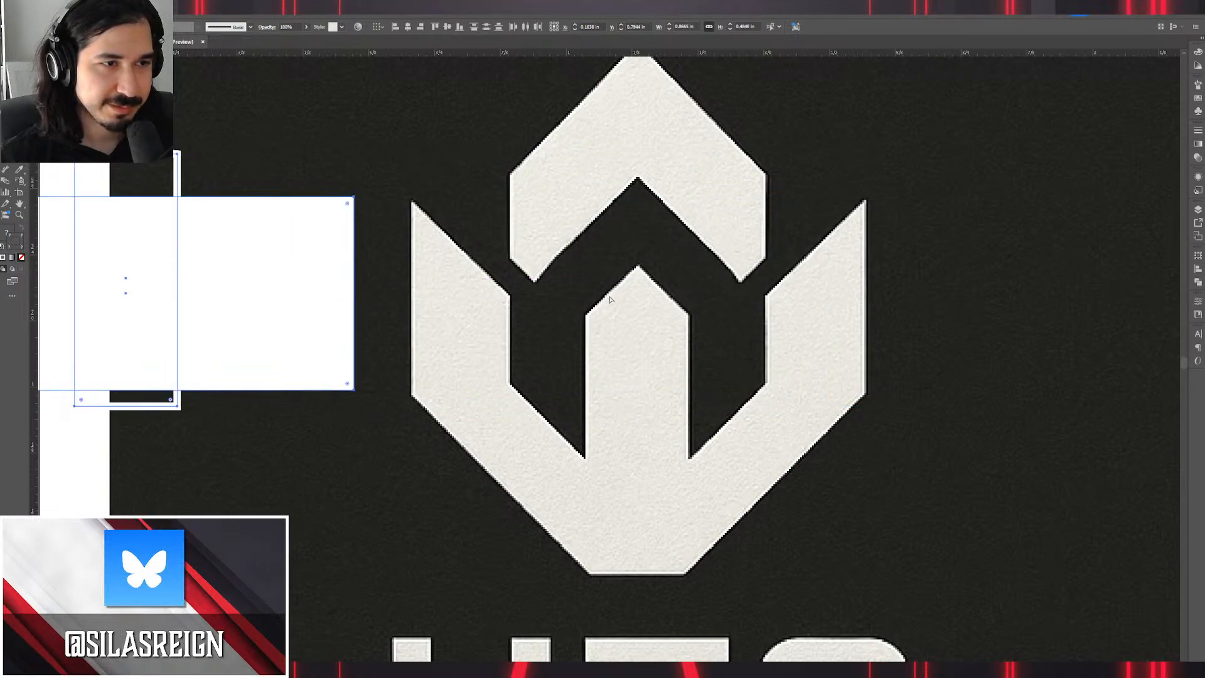
key(ctrl+z)
drag(745, 366, 753, 189)
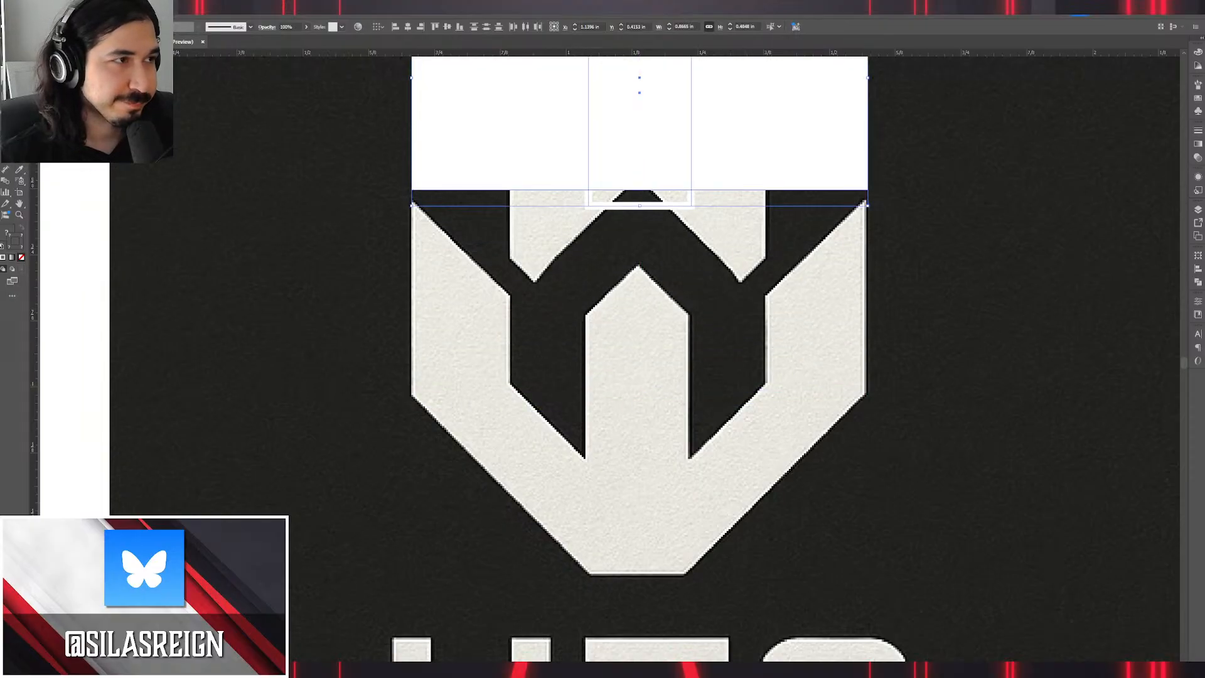
Draw an unfilled rectangle about 0.19 in wide over the emblem's left arm and repeat it into a row of five adjoining columns.
key(m)
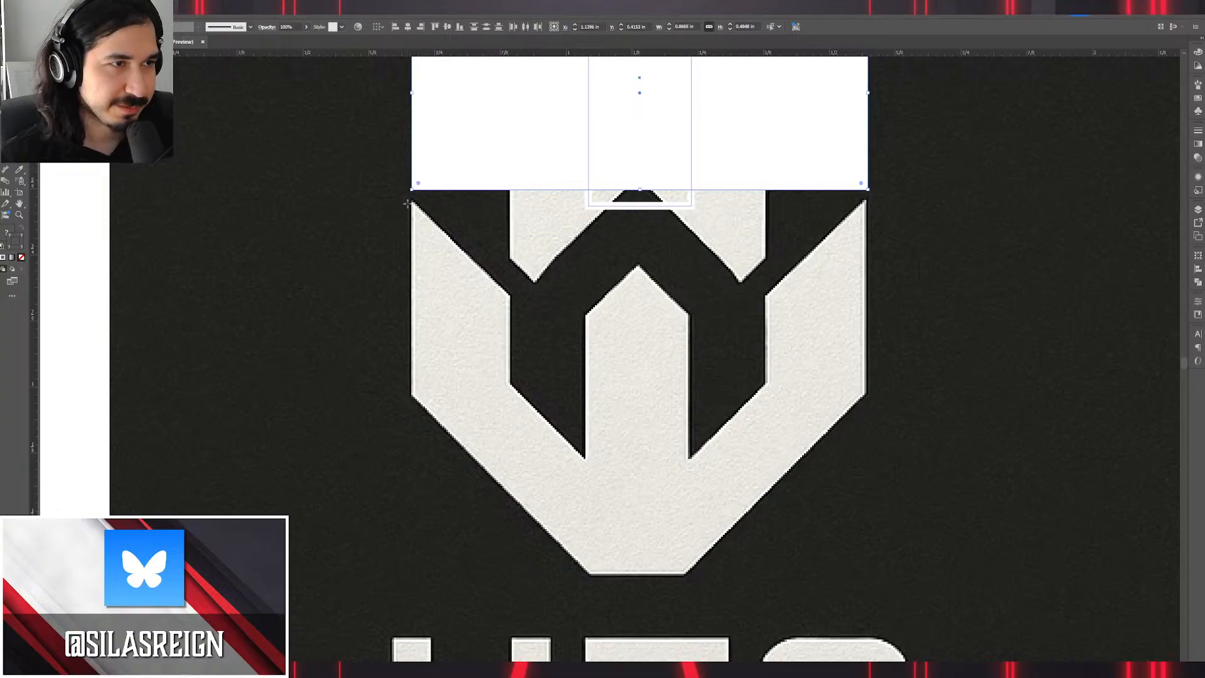
drag(409, 203, 511, 569)
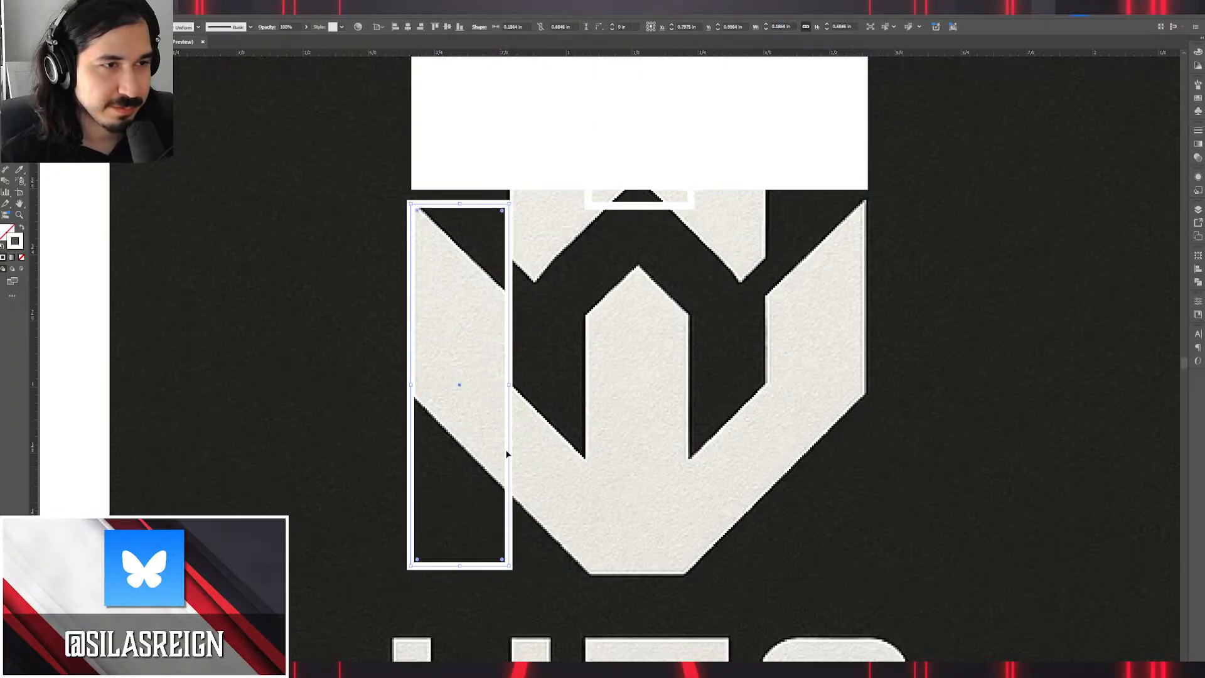
drag(510, 454, 901, 502)
click(996, 409)
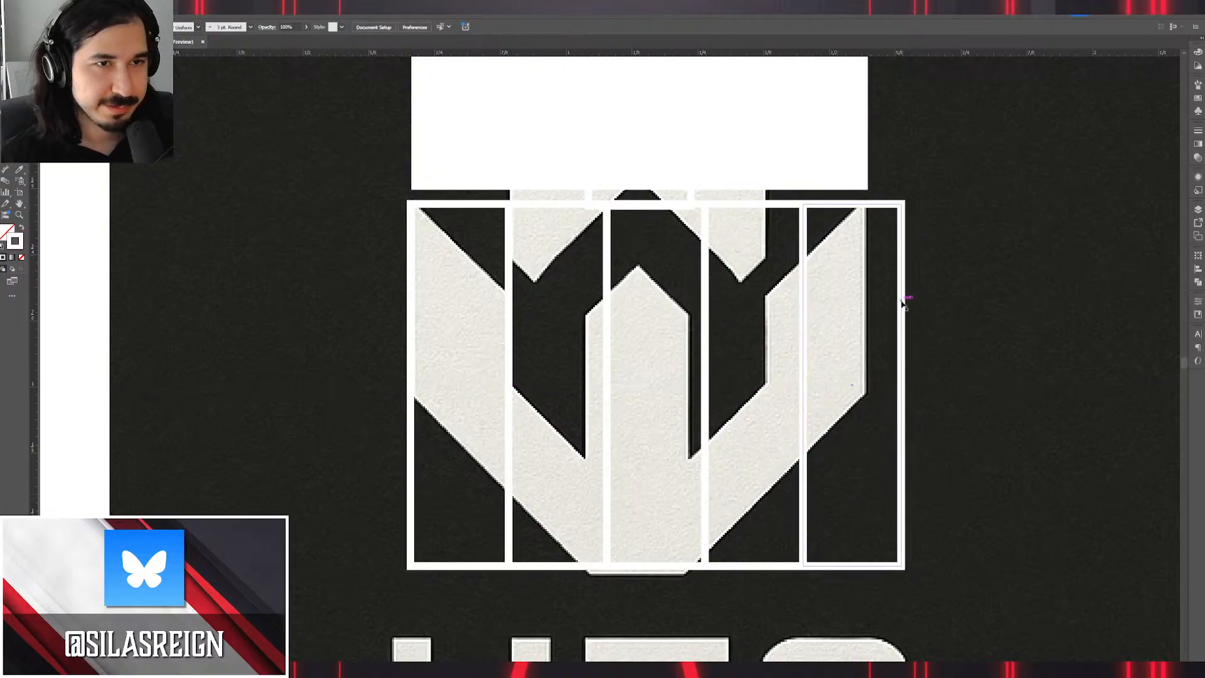
Duplicate the rightmost column rotated 45° and, in Outline view, align the copy's lower edge with the third column's bottom-right corner.
drag(902, 304, 780, 290)
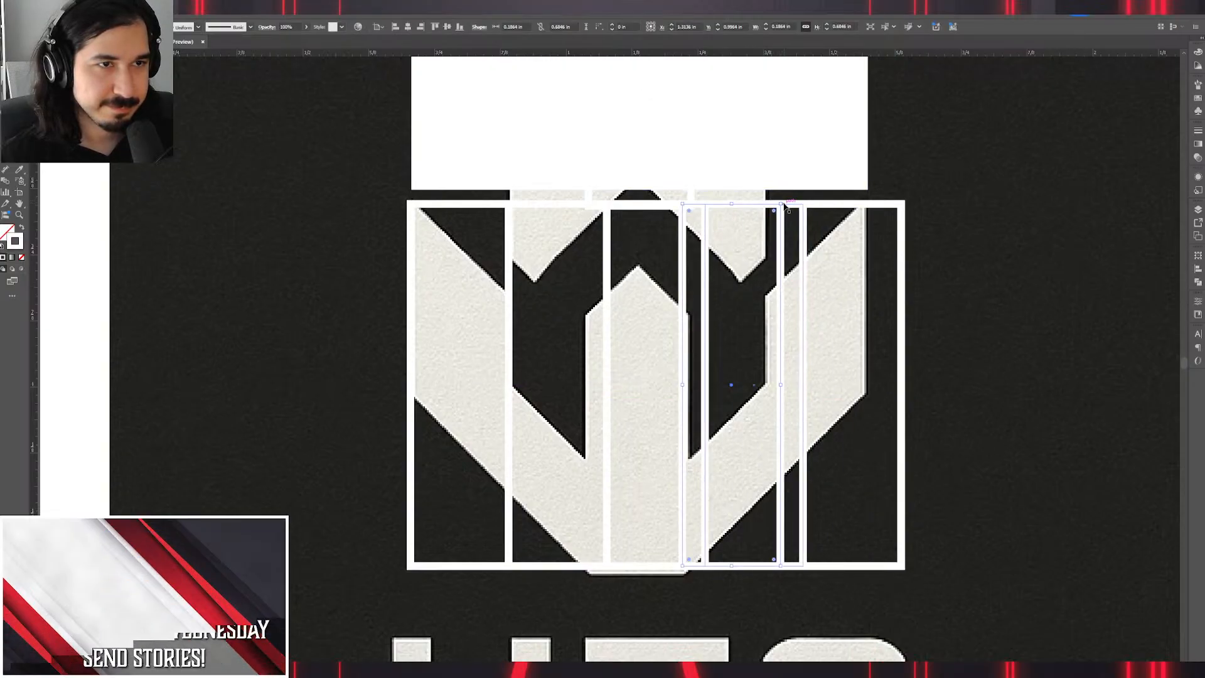
drag(784, 204, 904, 288)
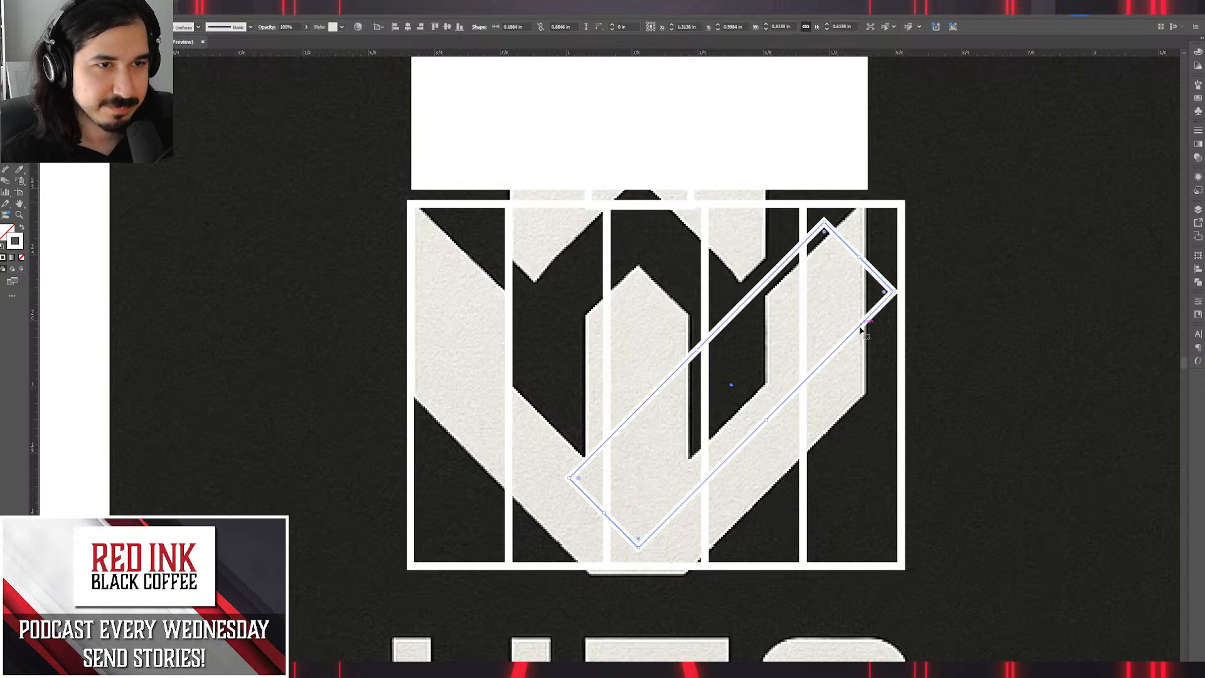
drag(858, 331, 905, 367)
key(ctrl+y)
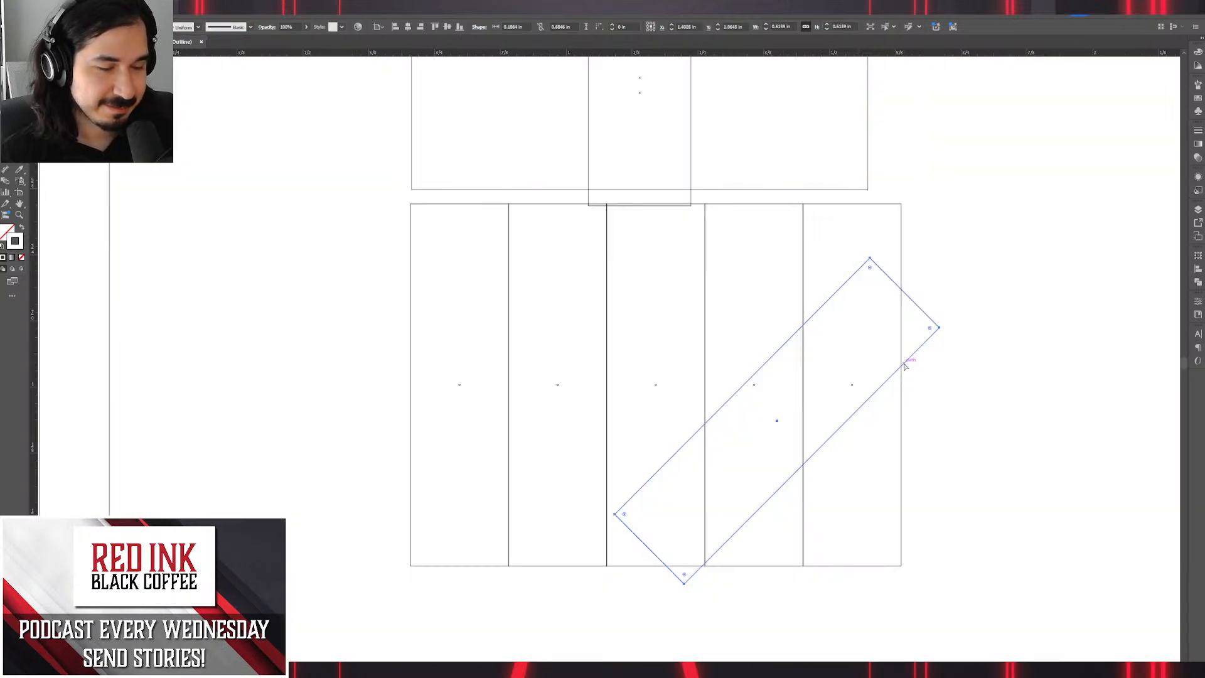
scroll(756, 565, up, 6)
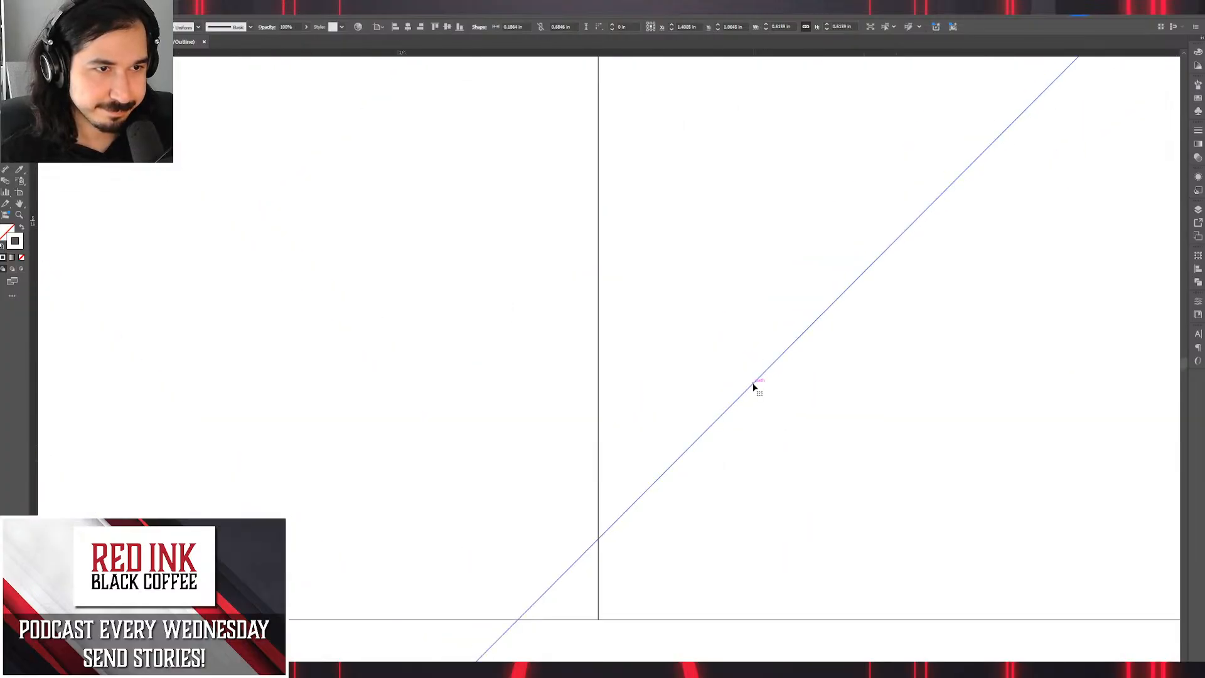
drag(755, 388, 786, 431)
scroll(785, 430, down, 6)
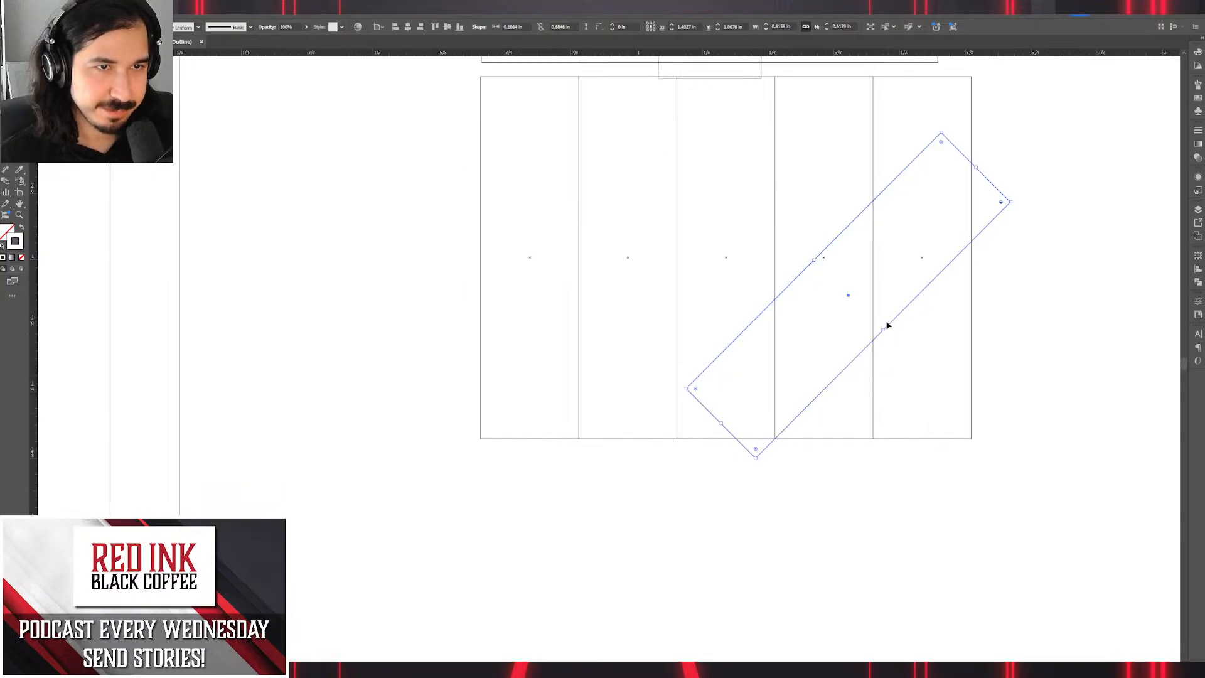
Duplicate the diagonal rectangle, rotate the copy 90° to slant the opposite way, and align its lower edge with the third column's bottom-left corner.
drag(888, 322, 766, 323)
key(r)
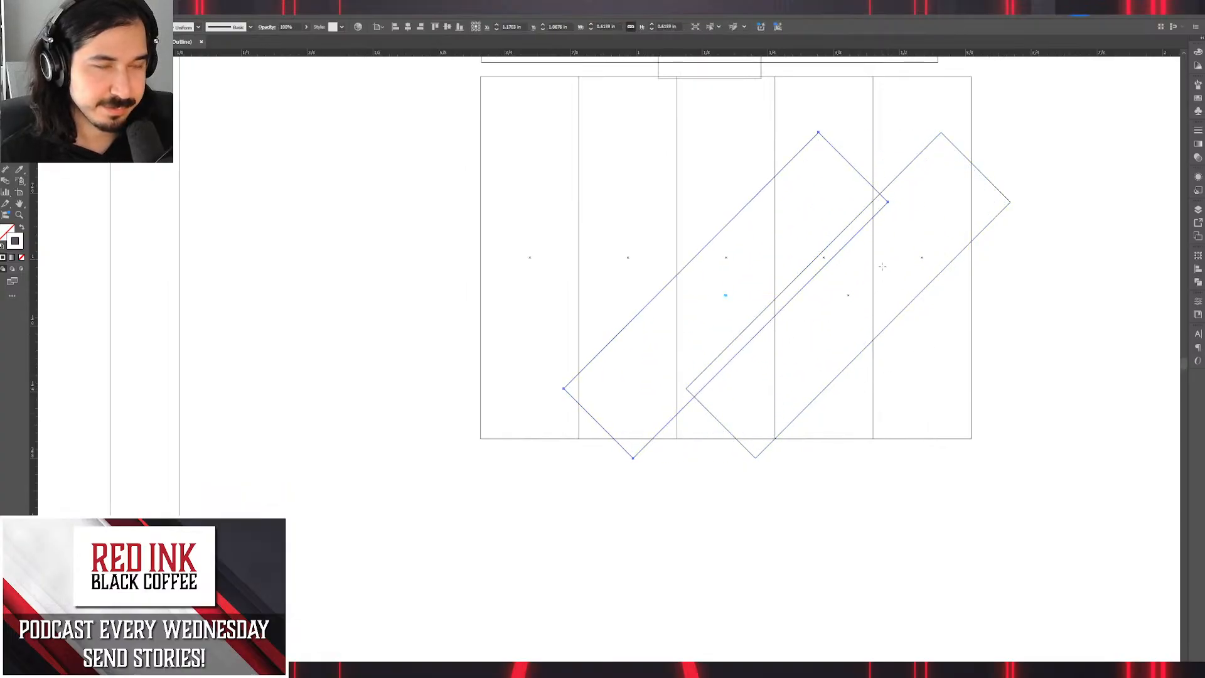
drag(877, 245, 587, 196)
key(v)
scroll(761, 420, up, 5)
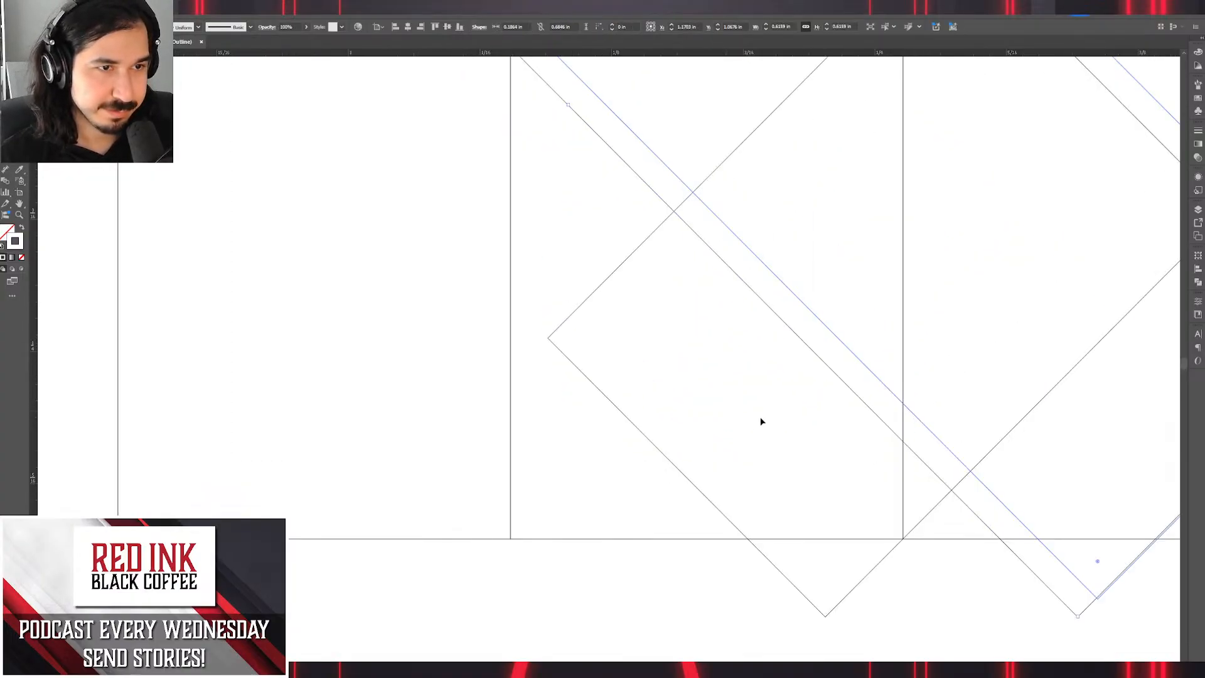
drag(913, 411, 270, 419)
scroll(386, 407, down, 4)
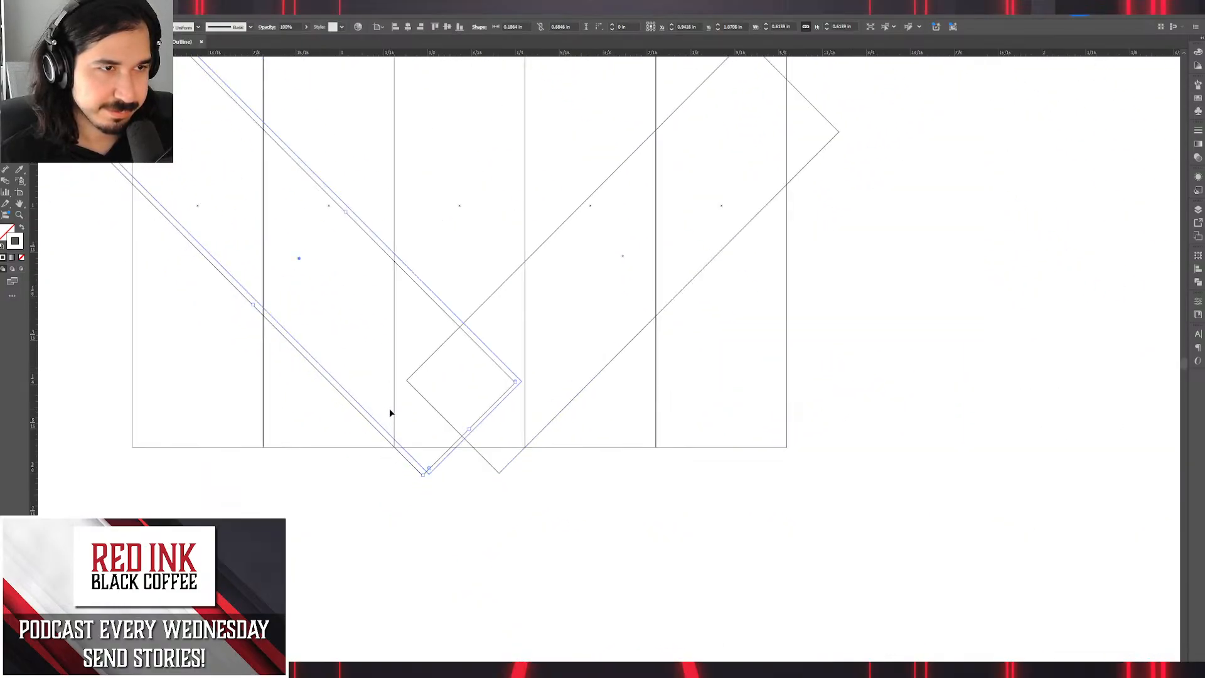
Align the two crossing diagonal rectangles vertically with each other, using the right-hand one as the key object.
drag(462, 374, 683, 438)
shift+click(786, 292)
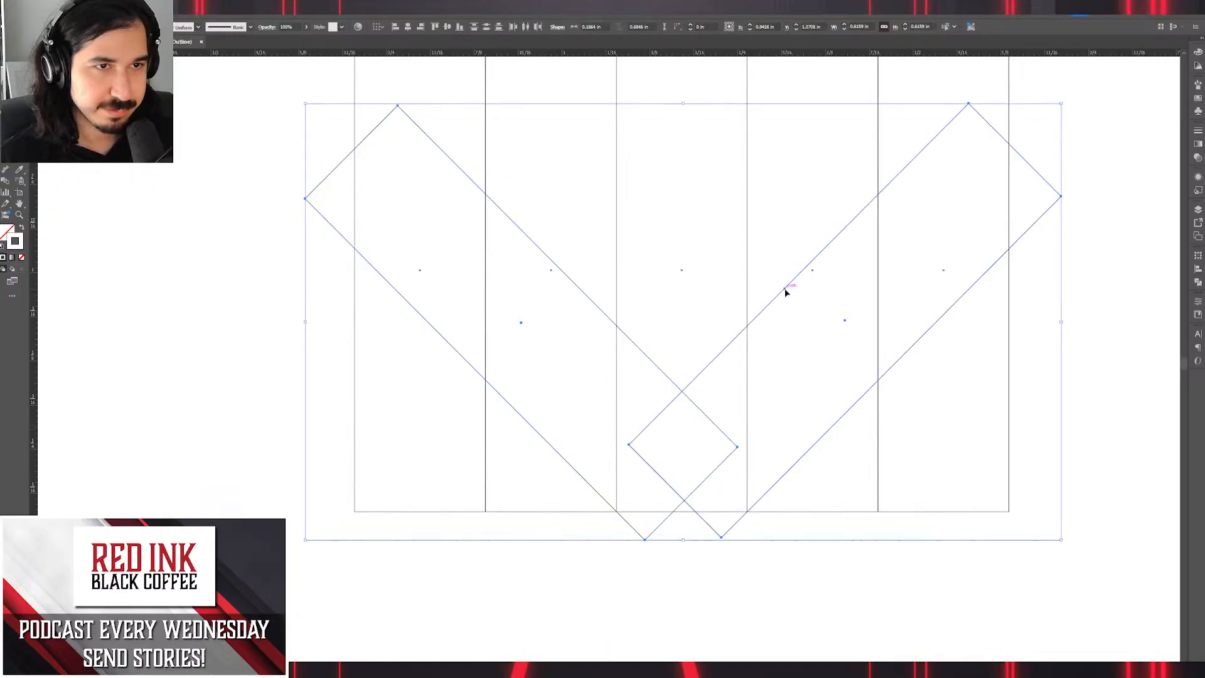
click(786, 293)
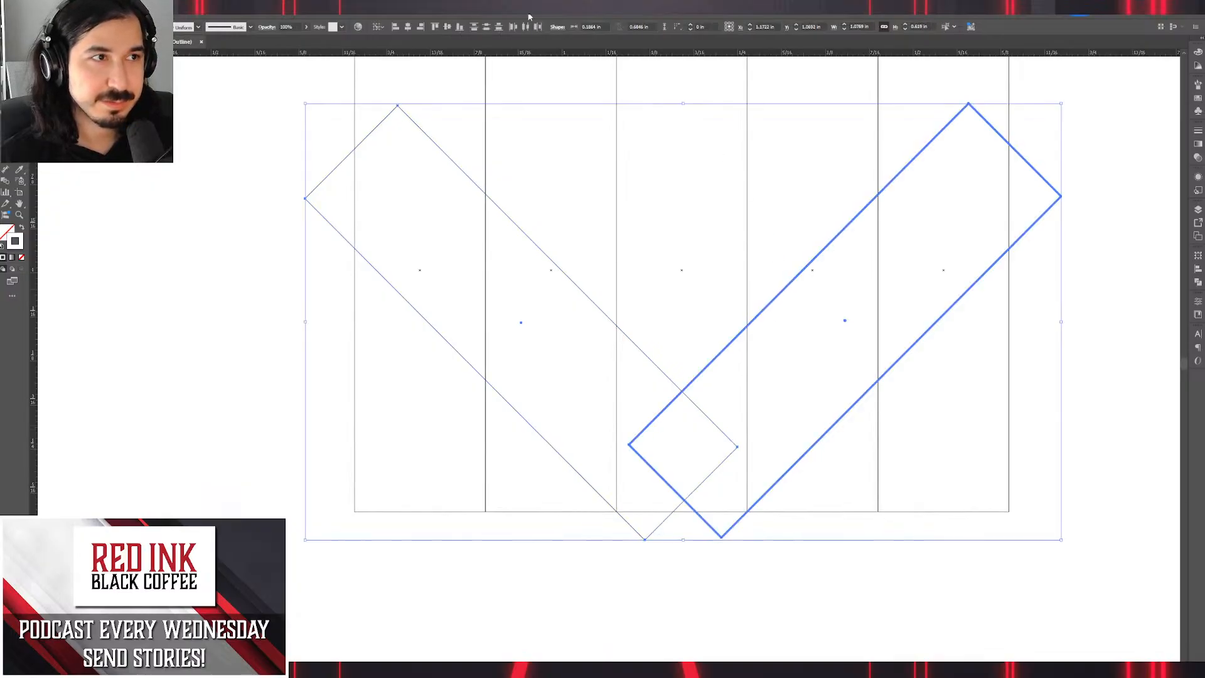
click(457, 27)
click(577, 440)
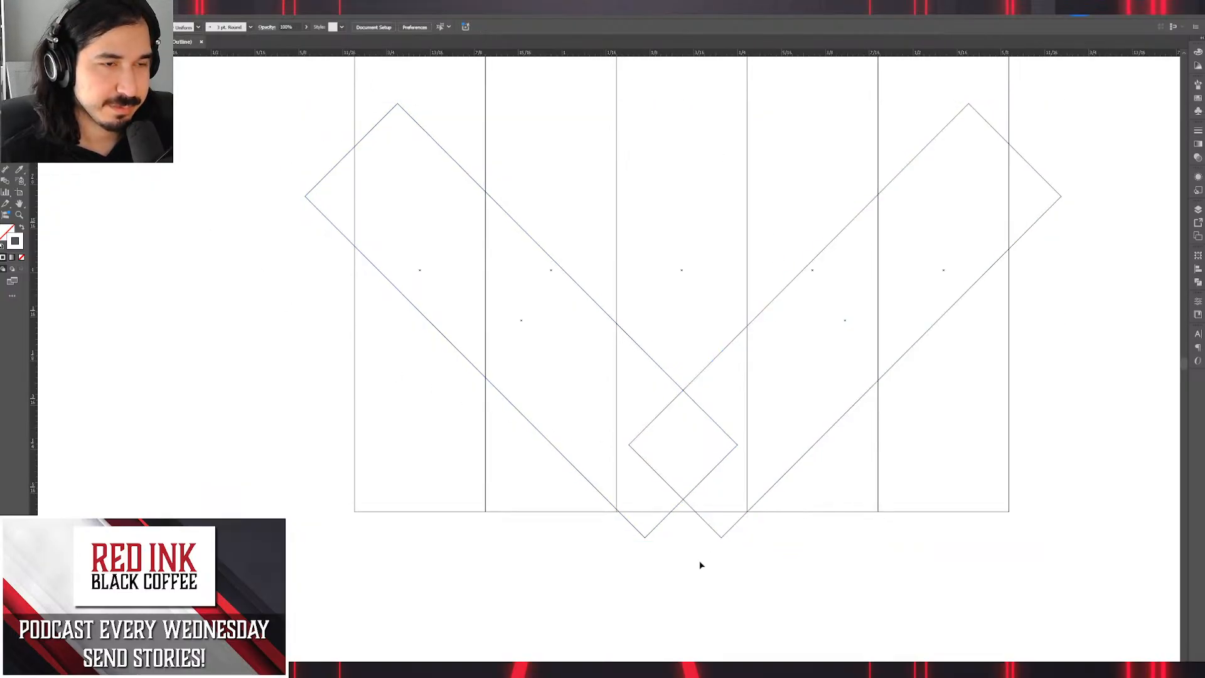
Check where the diagonals meet the third column's bottom corners and return from Outline view to the normal preview.
scroll(702, 565, up, 4)
drag(491, 397, 694, 396)
scroll(694, 396, up, 1)
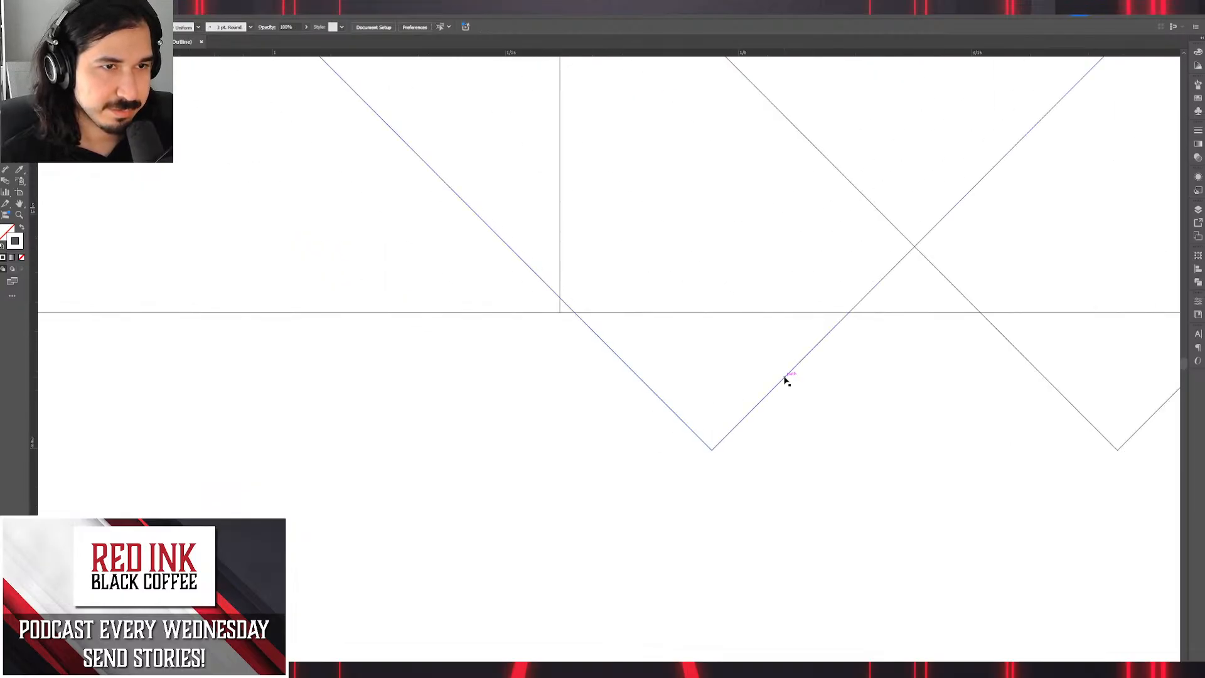
click(783, 380)
scroll(804, 396, down, 3)
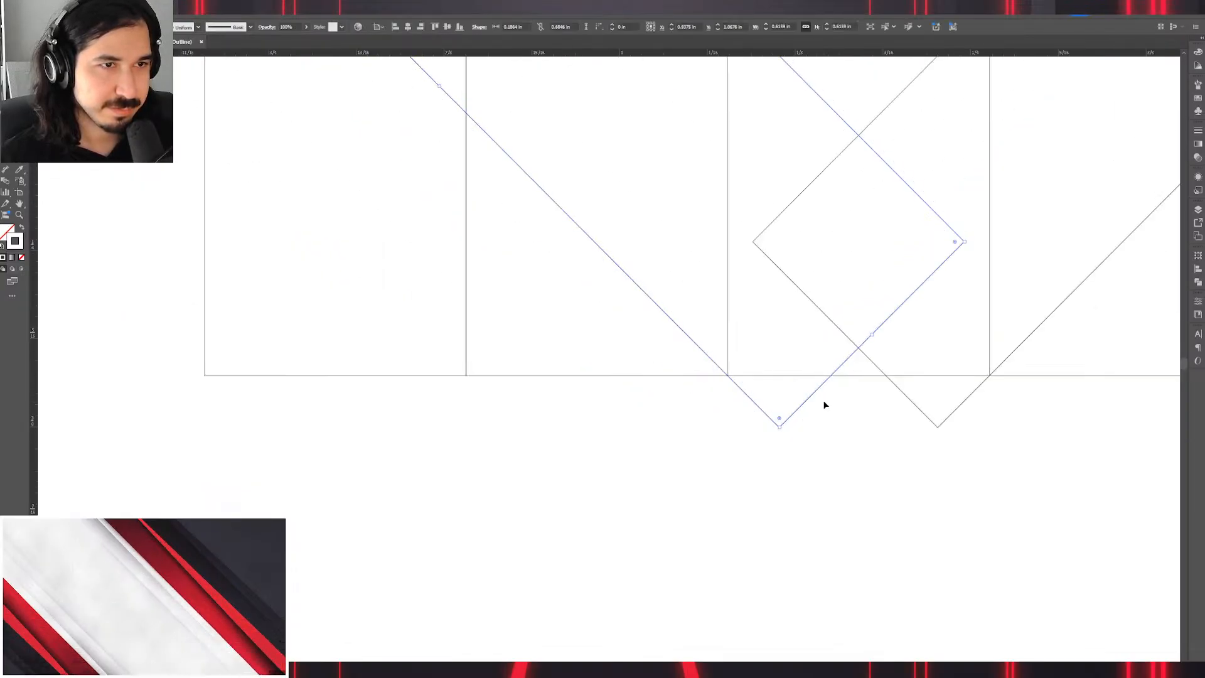
scroll(823, 401, down, 4)
drag(963, 420, 842, 474)
click(988, 390)
drag(931, 320, 923, 406)
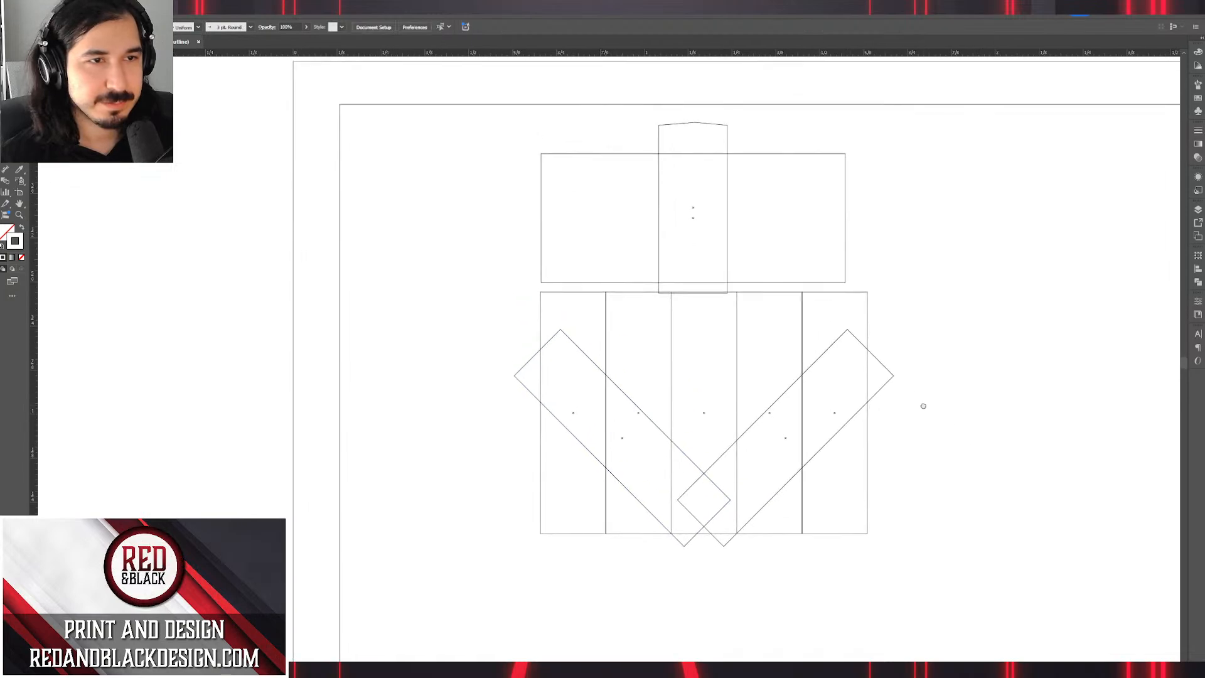
key(ctrl+y)
scroll(925, 411, down, 1)
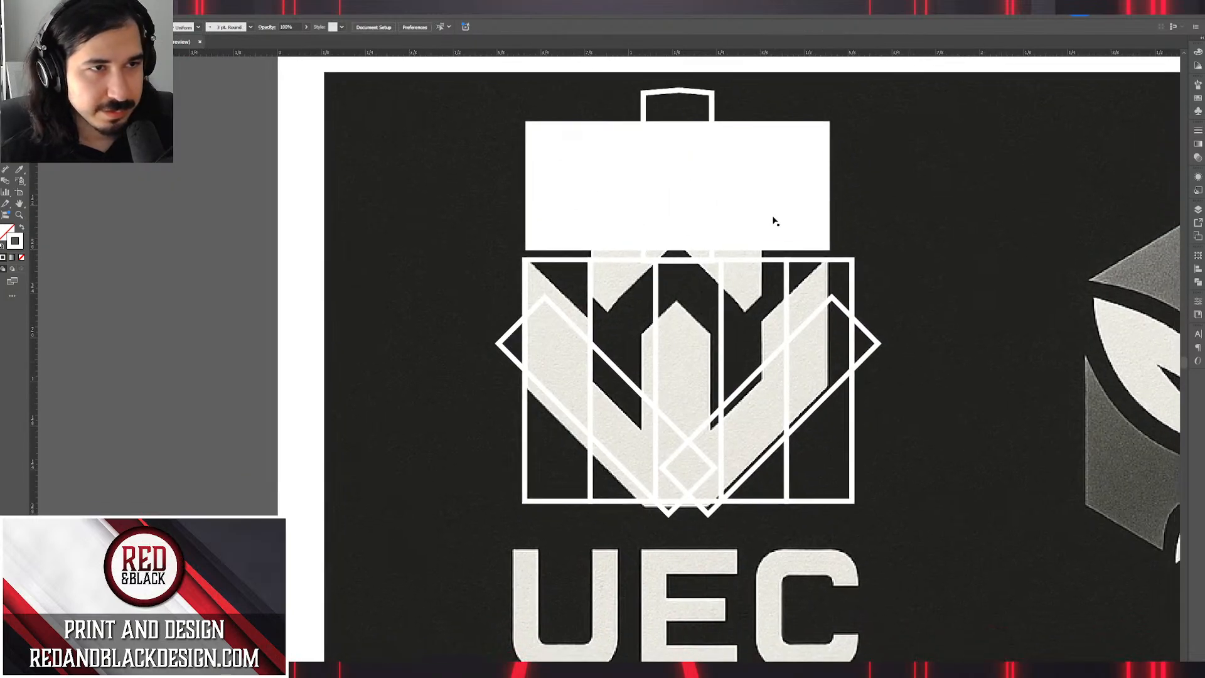
Move the solid white rectangle off the emblem's left side and delete the outlined shape over the emblem's peak.
drag(773, 220, 388, 204)
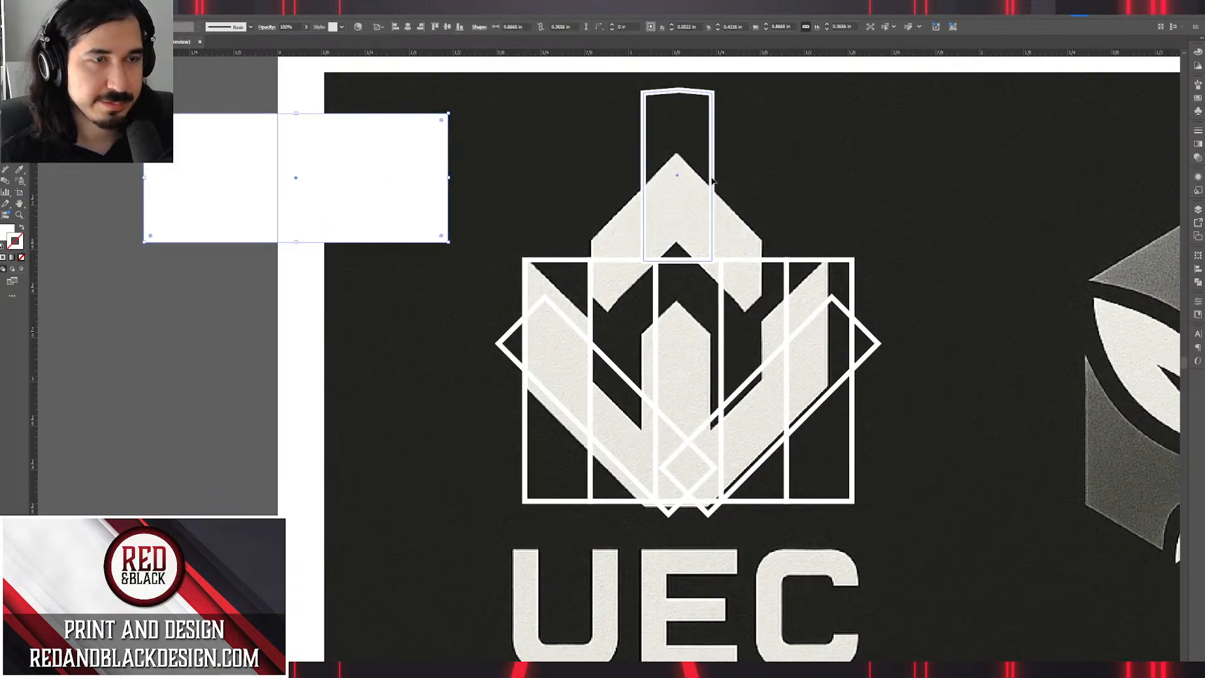
drag(713, 180, 586, 166)
key(Delete)
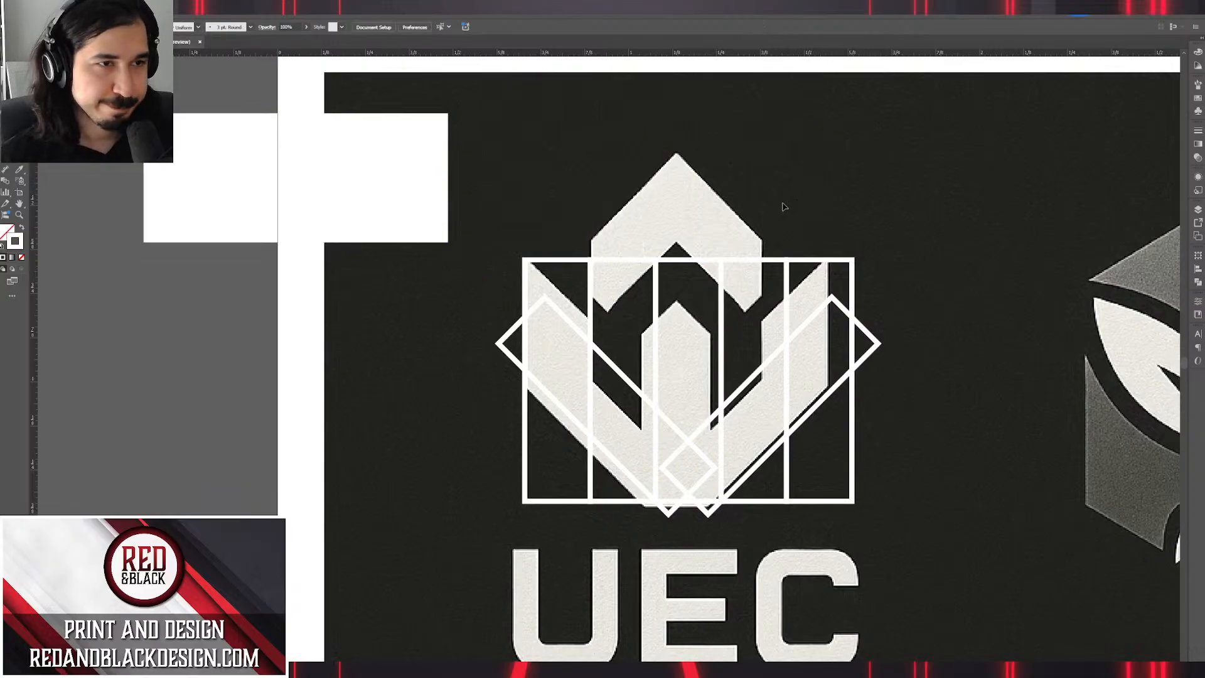
Copy the left diagonal rectangle onto the right slope of the emblem's peak and the right diagonal onto the left slope.
scroll(714, 366, up, 2)
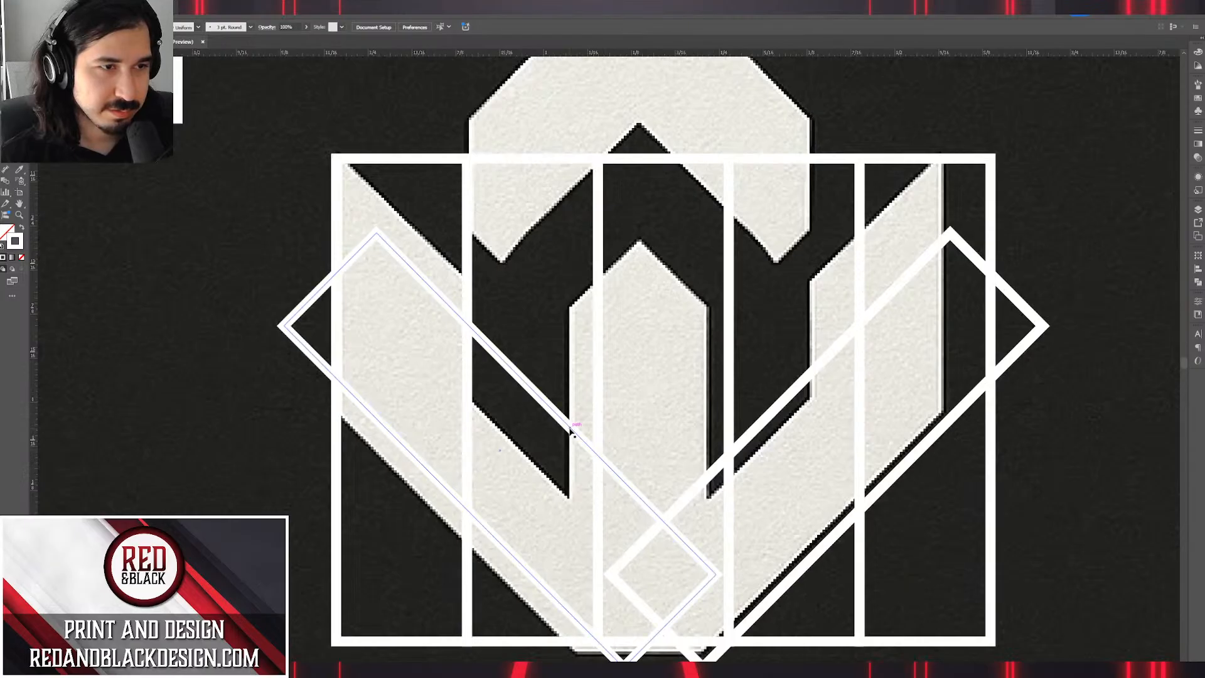
click(570, 433)
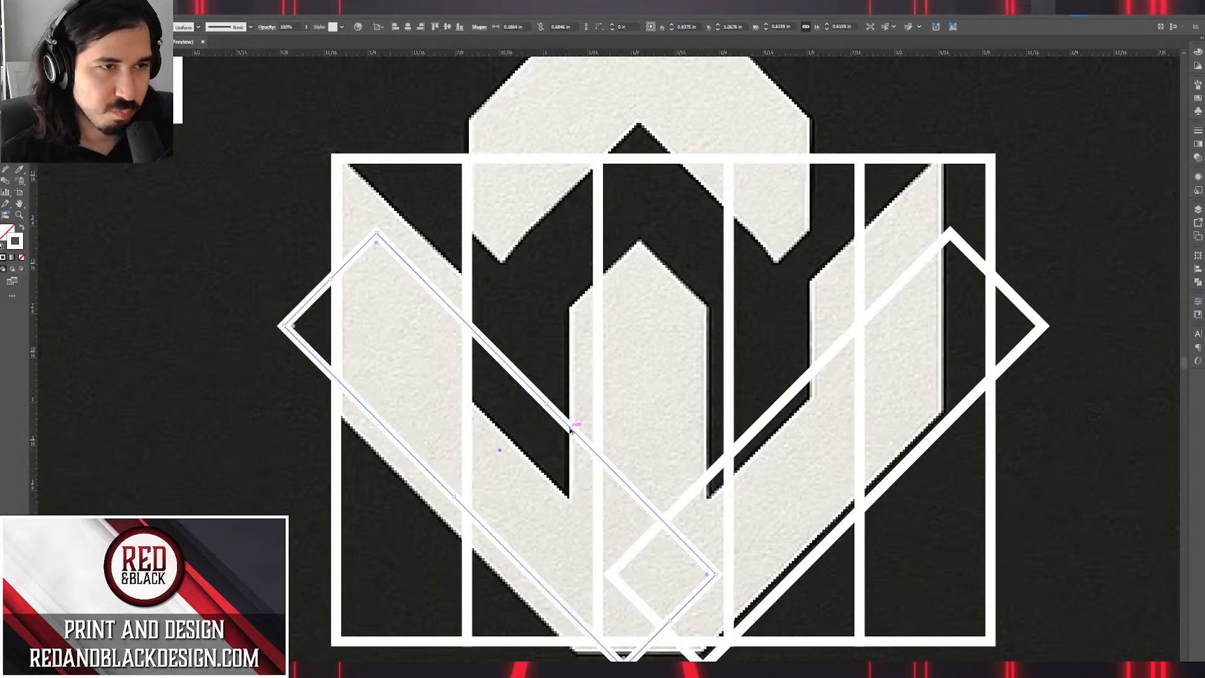
drag(571, 431, 816, 143)
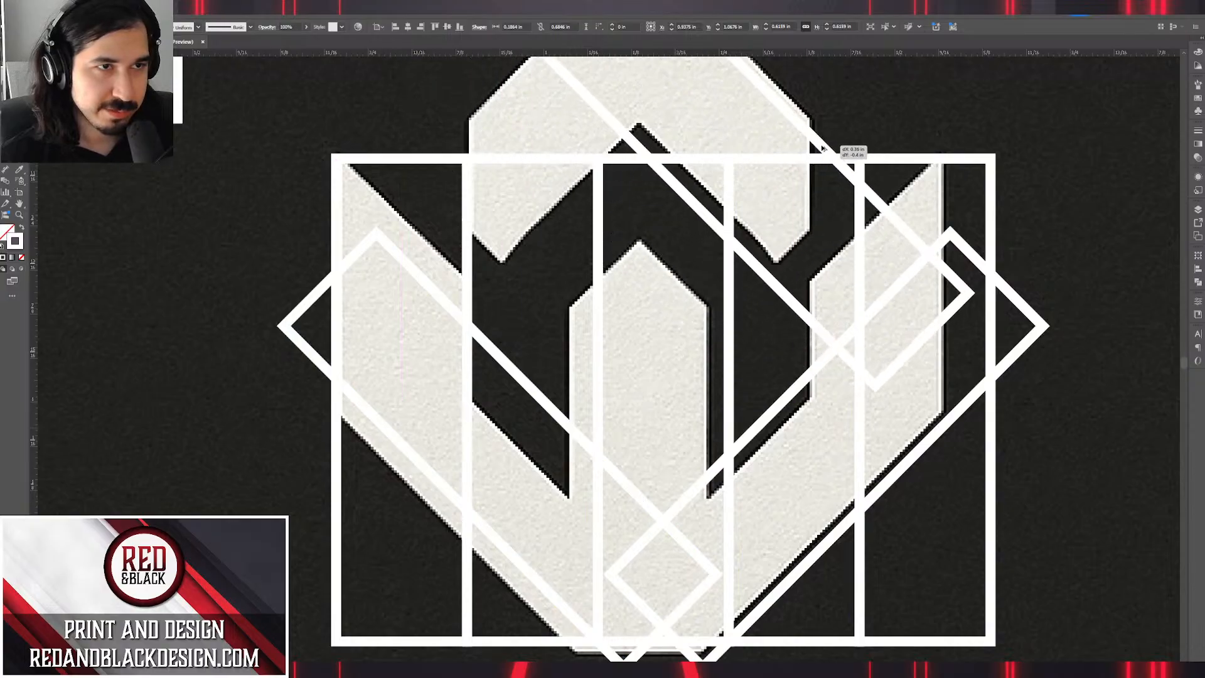
drag(789, 404, 521, 75)
drag(612, 212, 670, 369)
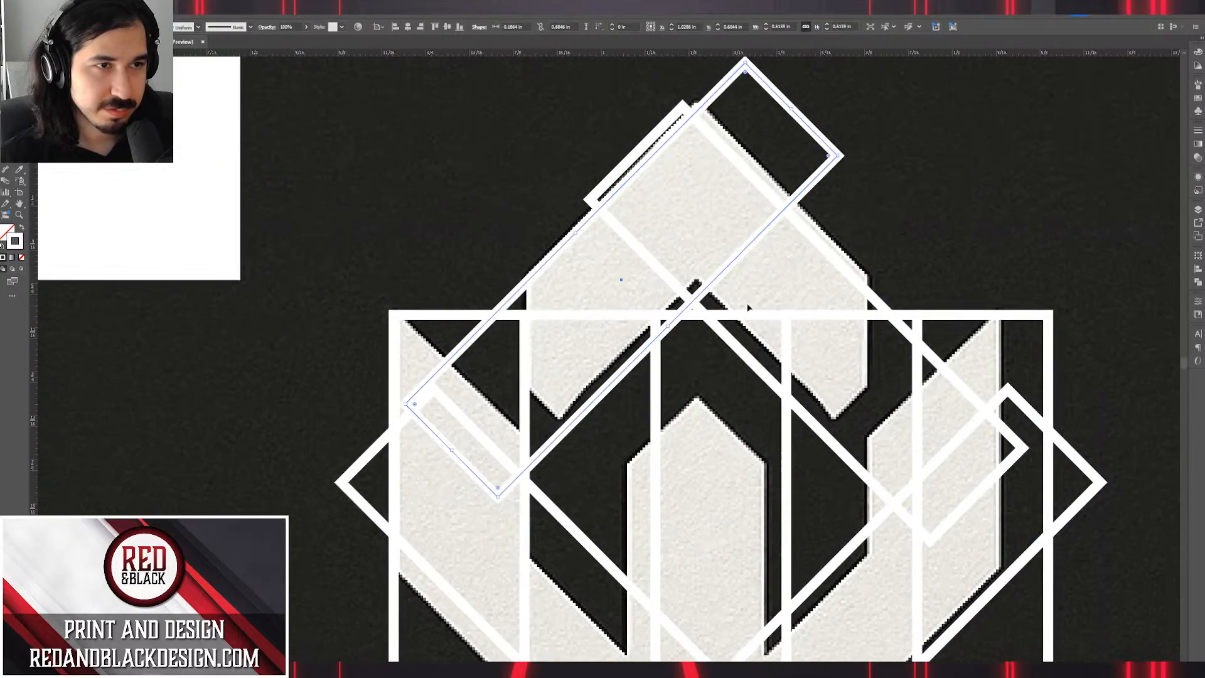
Align the two peak diagonals vertically, with the right-slope one as the key object, and group them.
shift+click(819, 245)
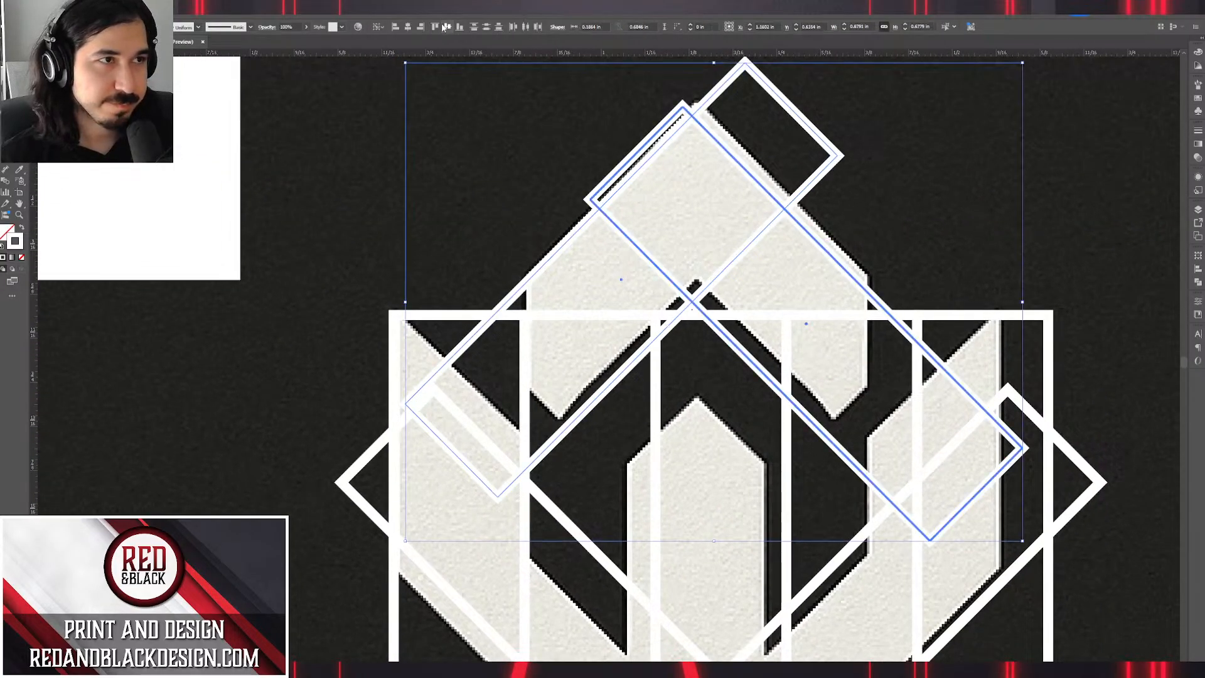
click(446, 27)
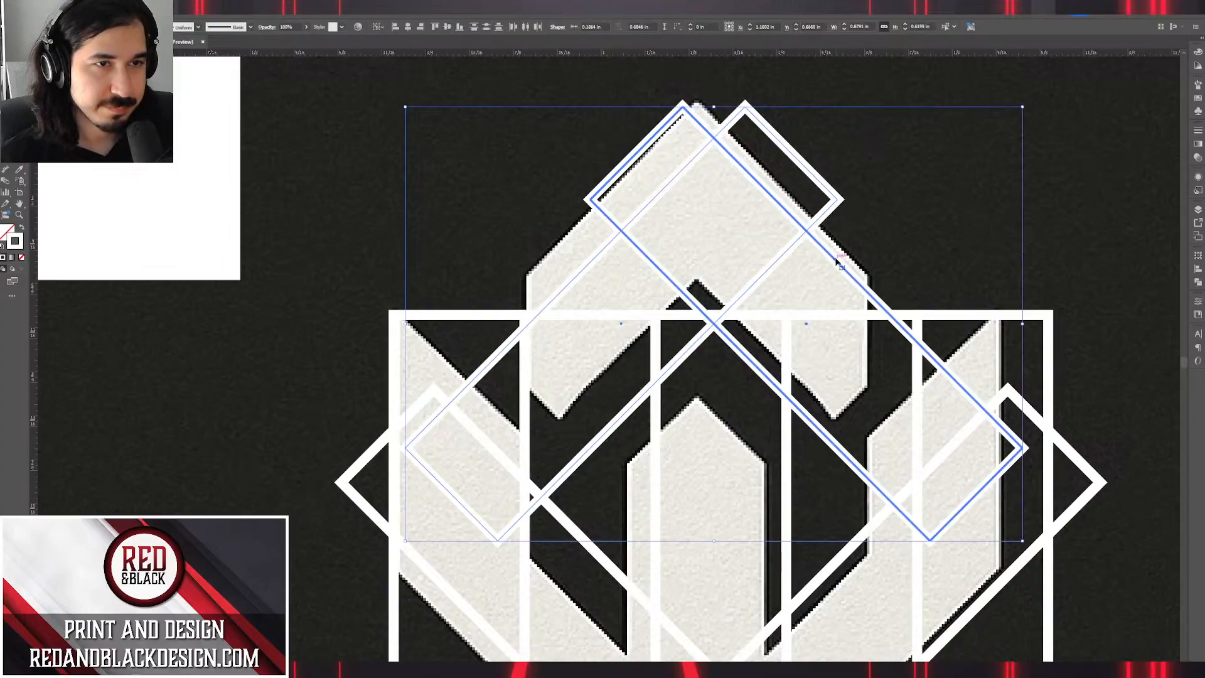
key(ctrl+g)
Centre the grouped peak diagonals horizontally on the middle column.
shift+click(787, 480)
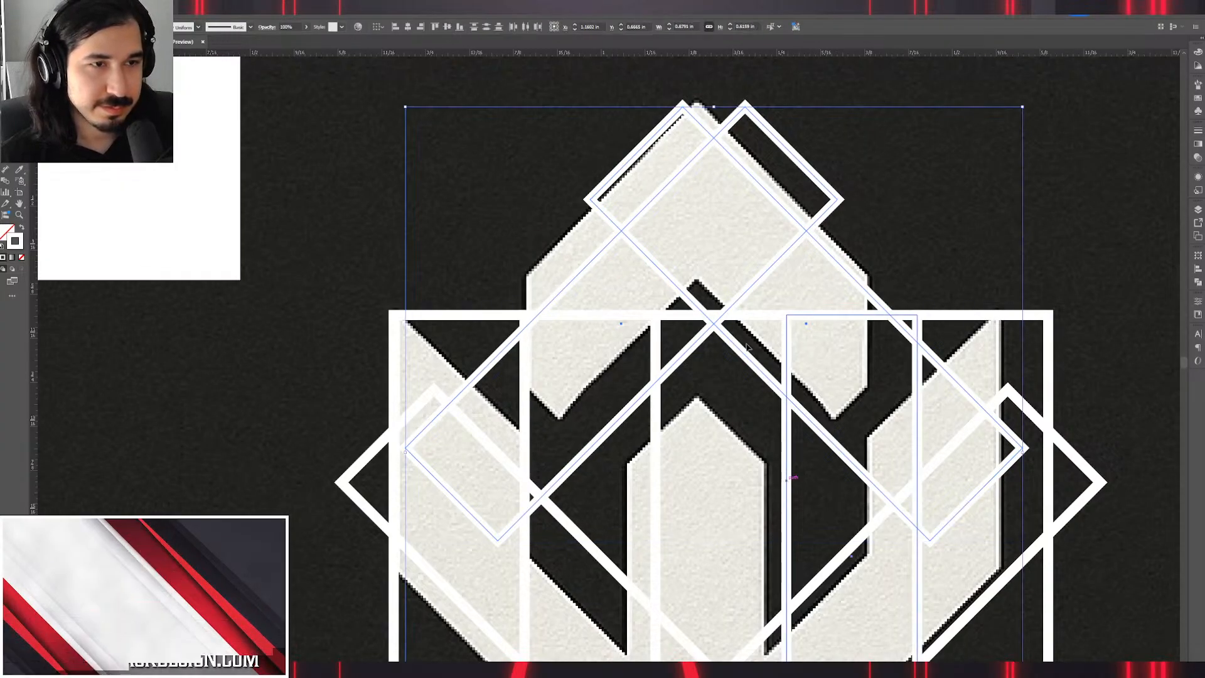
shift+click(787, 345)
shift+click(760, 315)
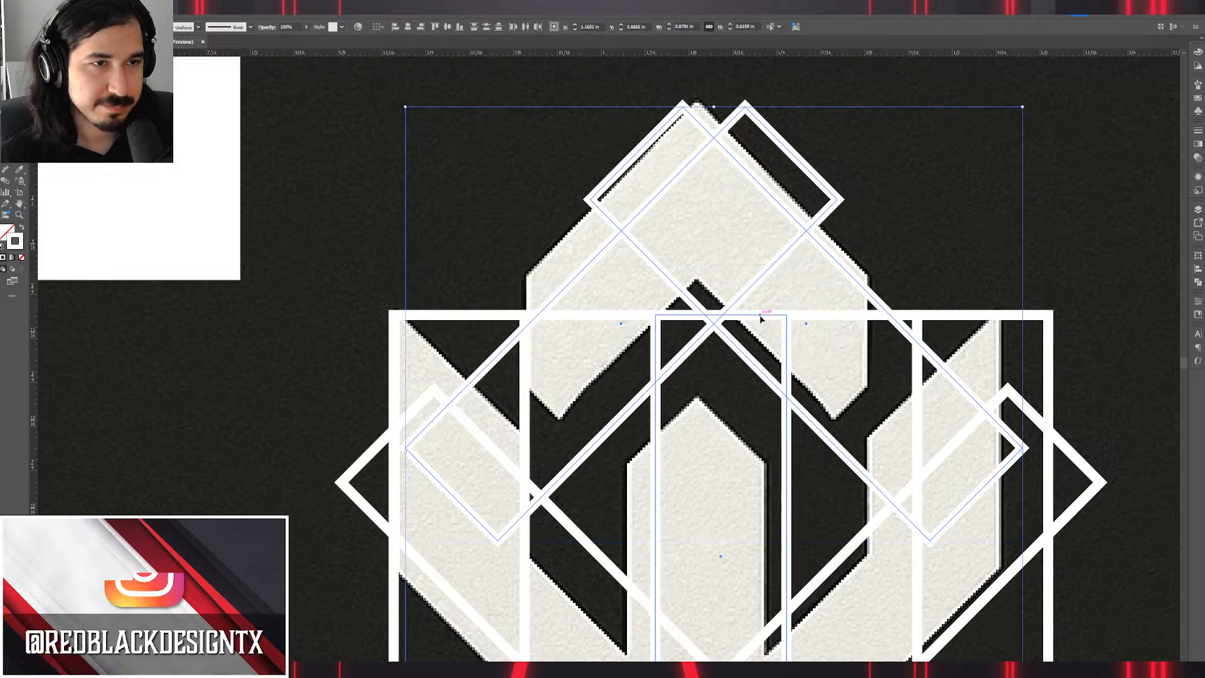
click(760, 319)
click(409, 27)
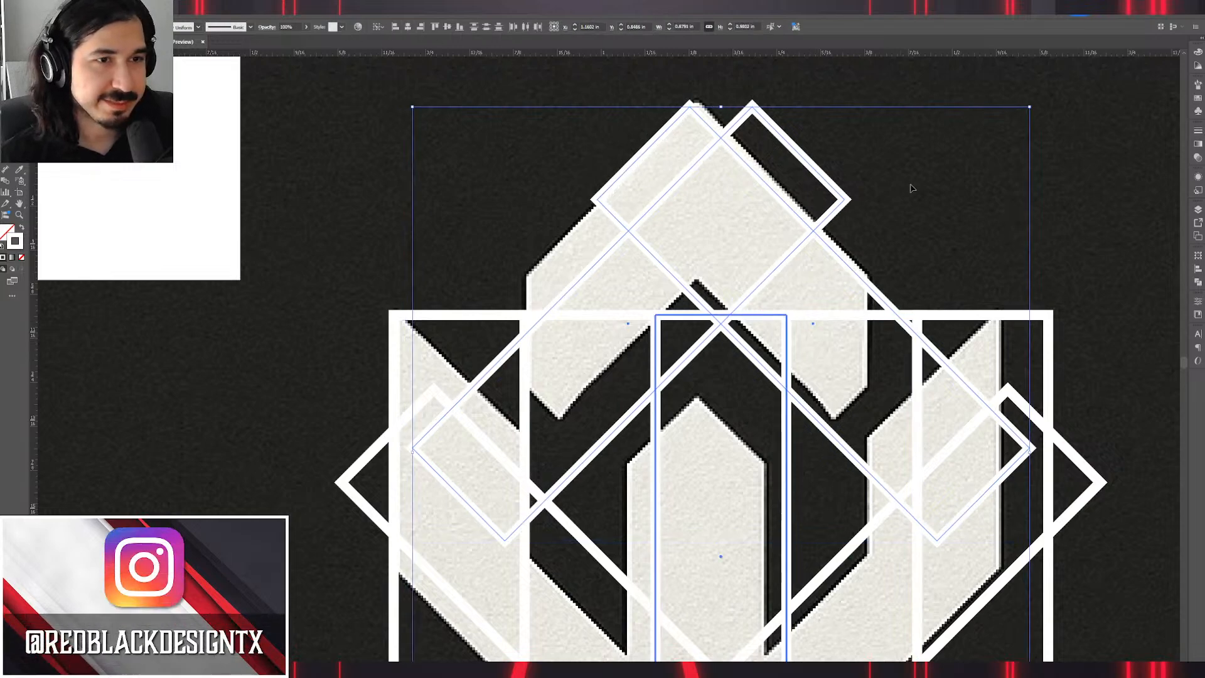
click(1094, 204)
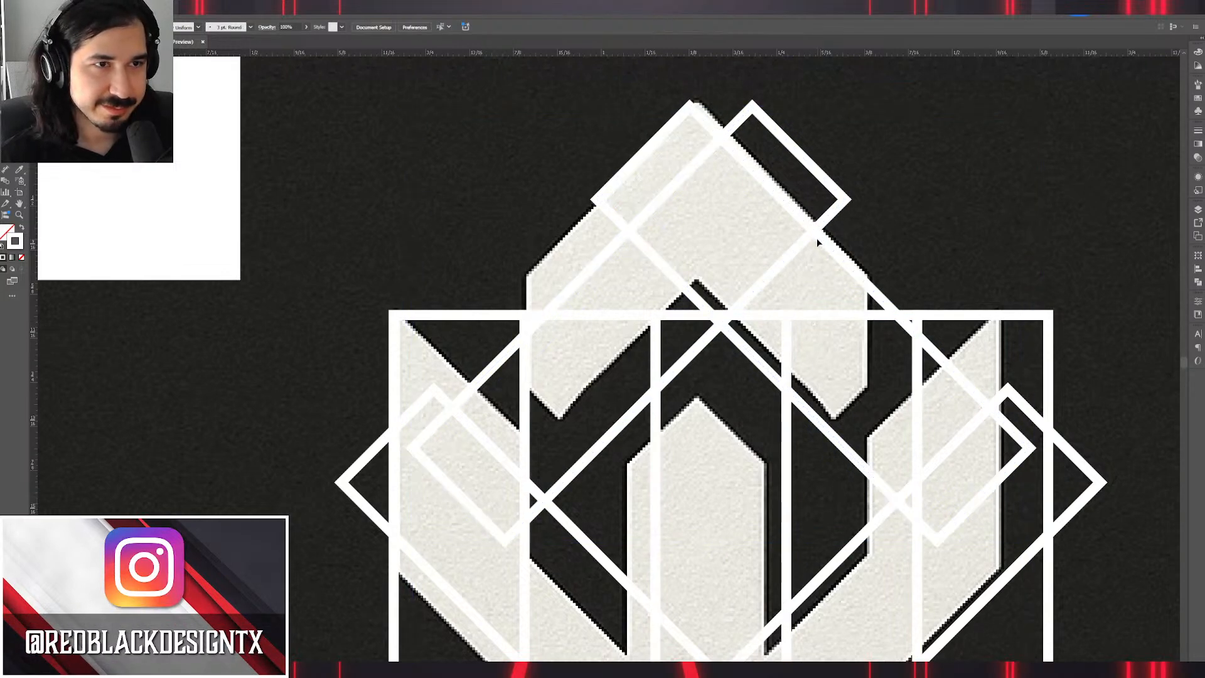
Move the grouped peak diagonals straight down so their inner crossing sits below the columns' upper edge.
drag(818, 238, 806, 290)
drag(922, 295, 853, 170)
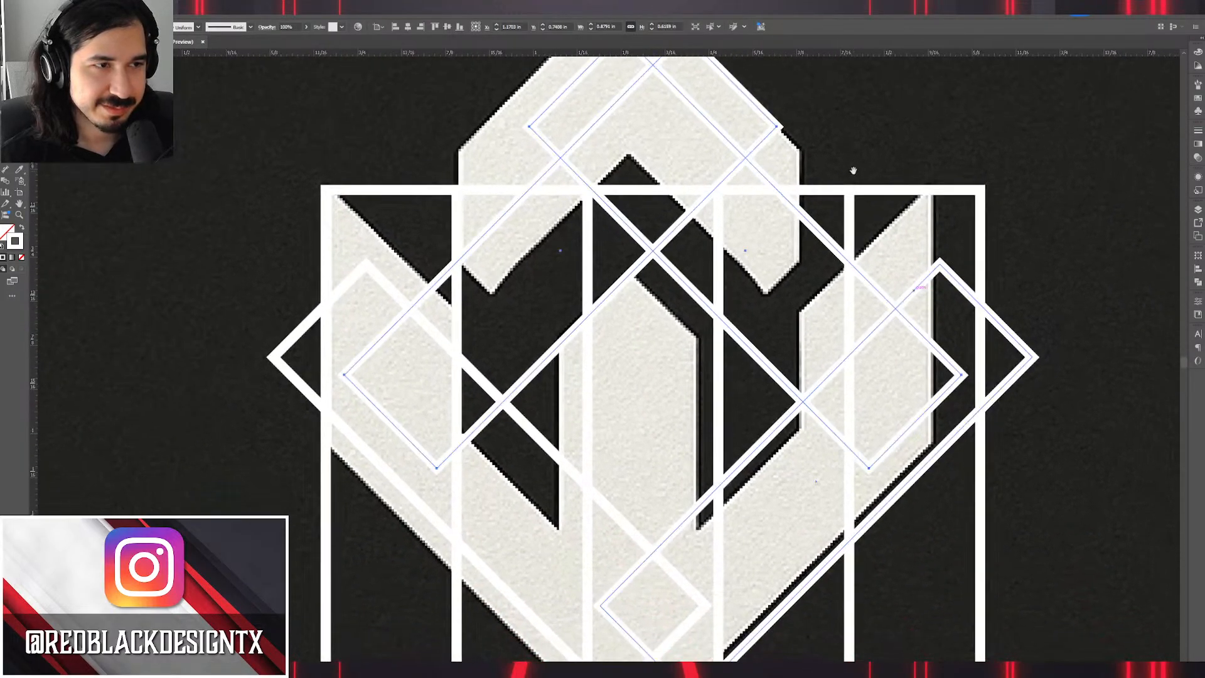
scroll(854, 171, down, 1)
scroll(854, 175, down, 1)
scroll(895, 291, up, 1)
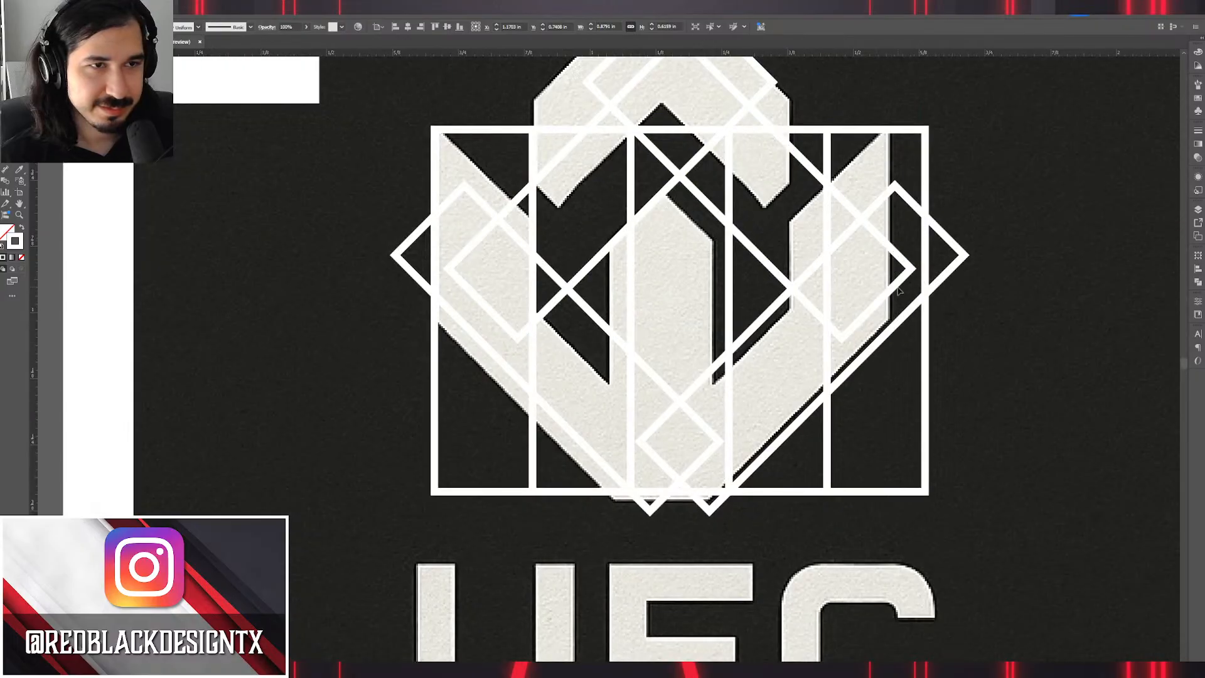
Inside the peak group, shorten both diagonals from their lower ends, the left one to about 0.42 in long.
double_click(892, 294)
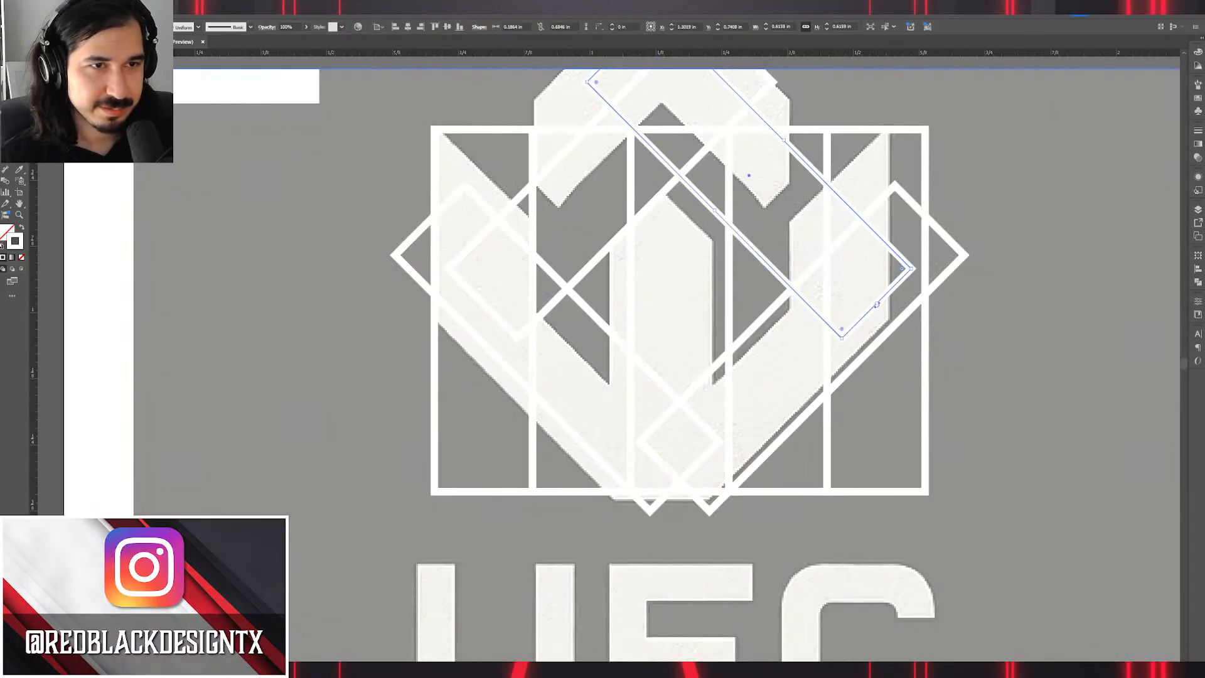
drag(879, 305, 797, 236)
click(483, 305)
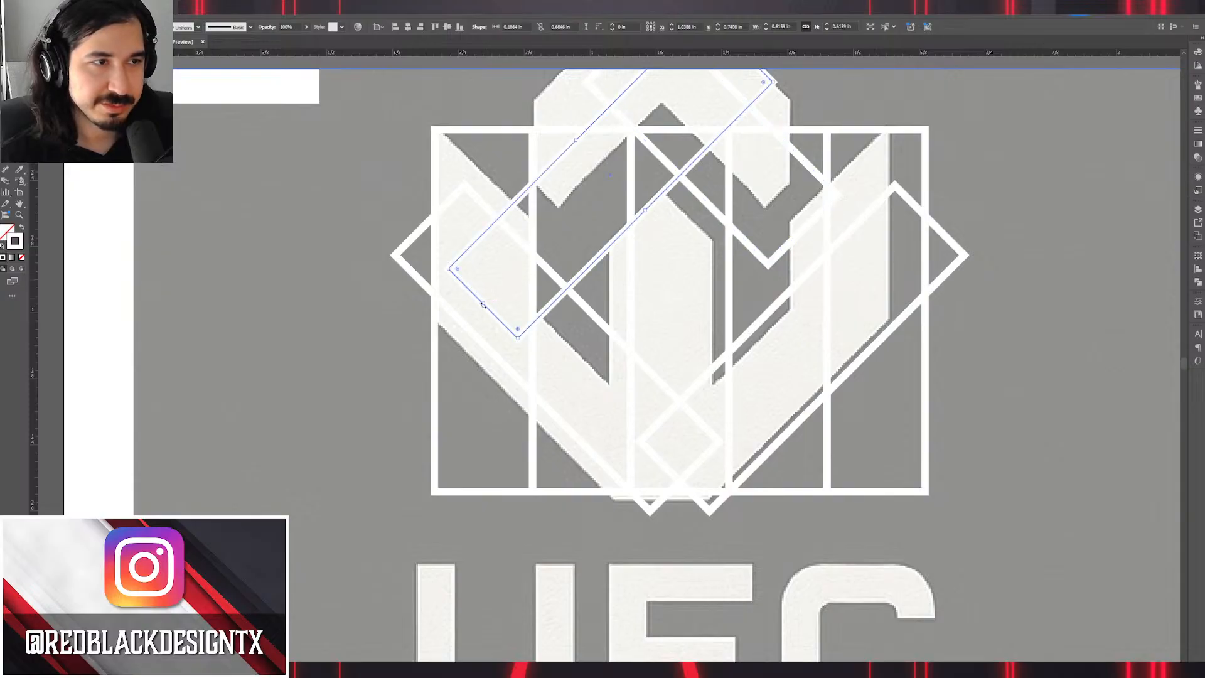
drag(483, 306, 584, 199)
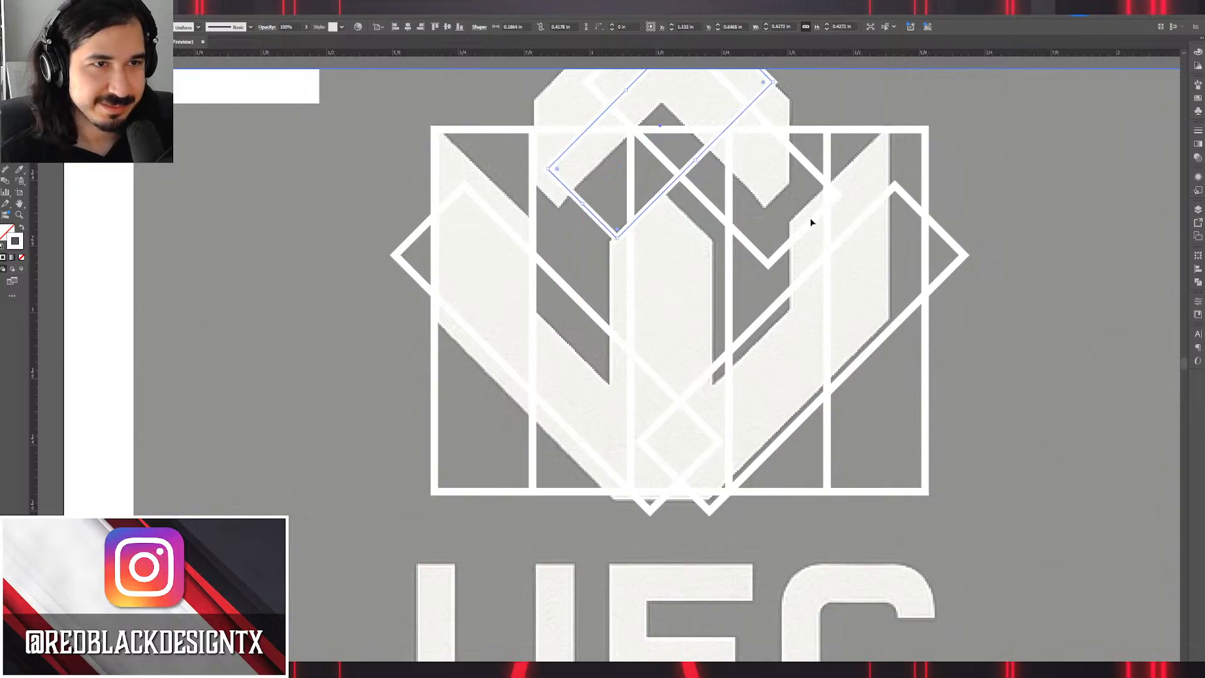
click(813, 224)
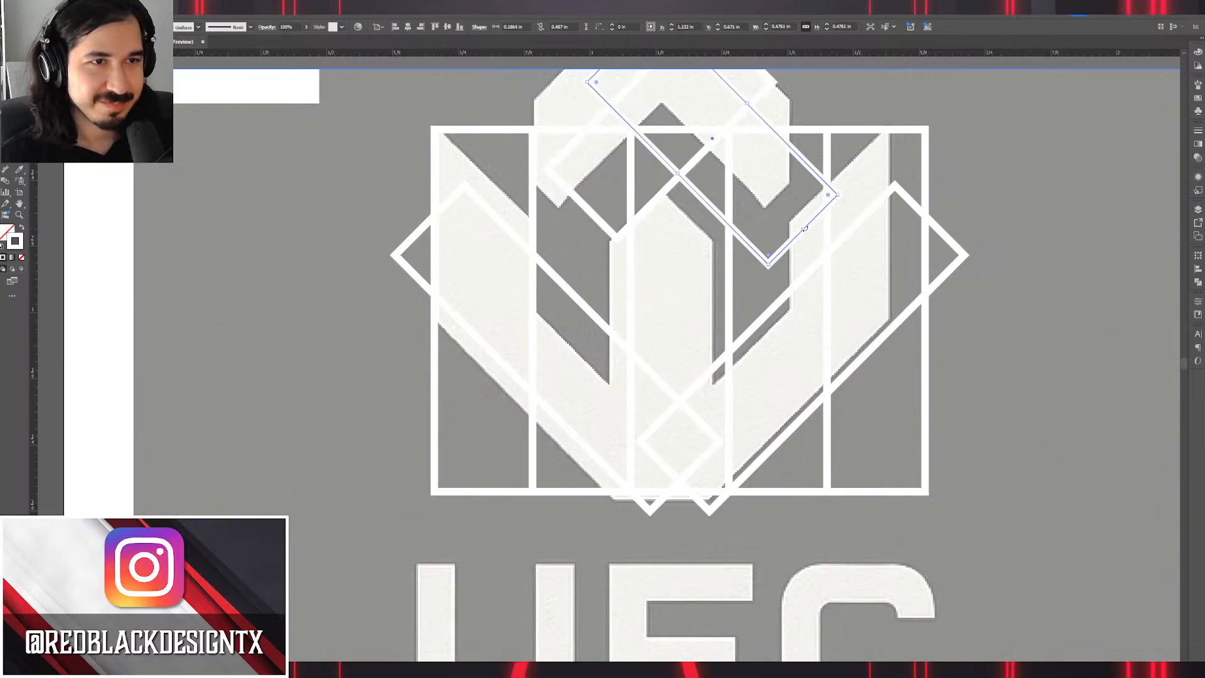
drag(804, 230, 784, 209)
double_click(1020, 217)
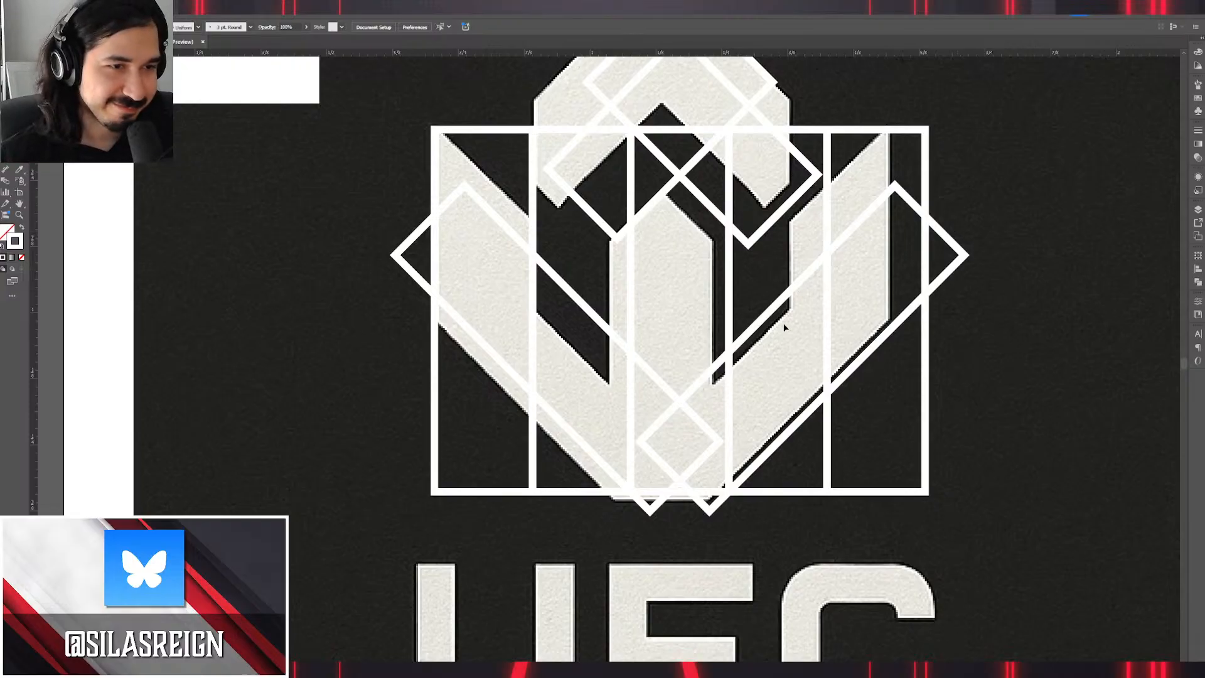
Duplicate the shortened chevron group straight up and place the copy above the emblem's peak.
drag(759, 210, 789, 298)
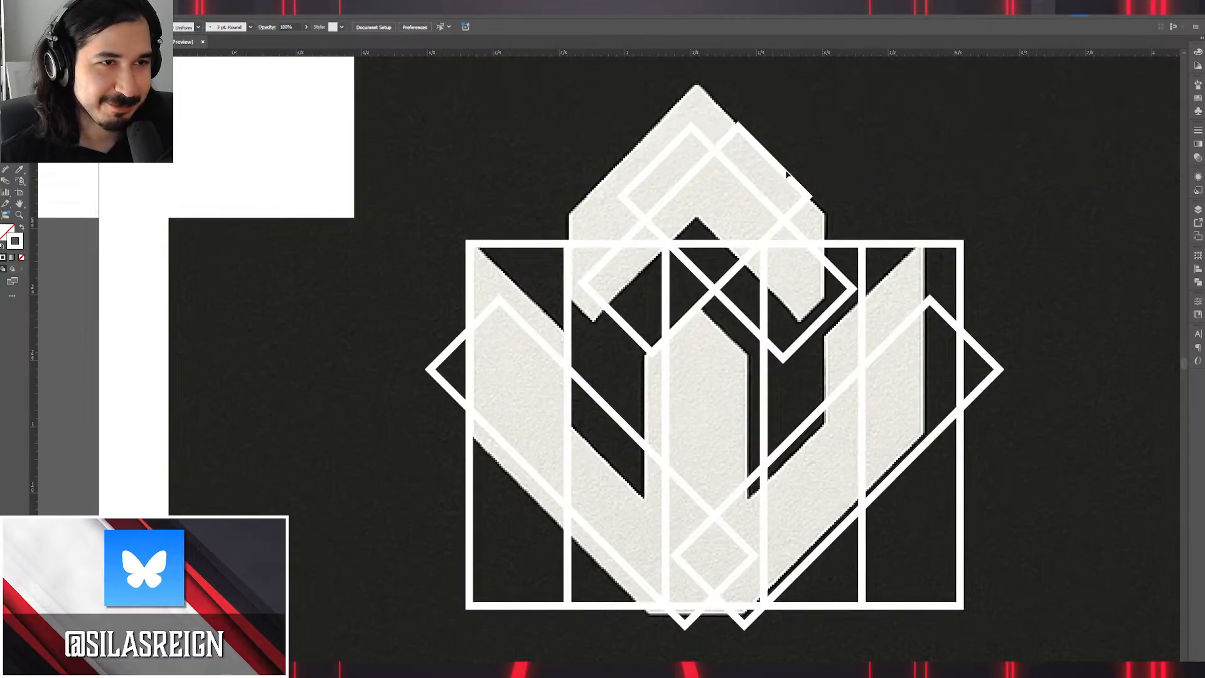
drag(833, 178, 818, 216)
drag(815, 175, 790, 115)
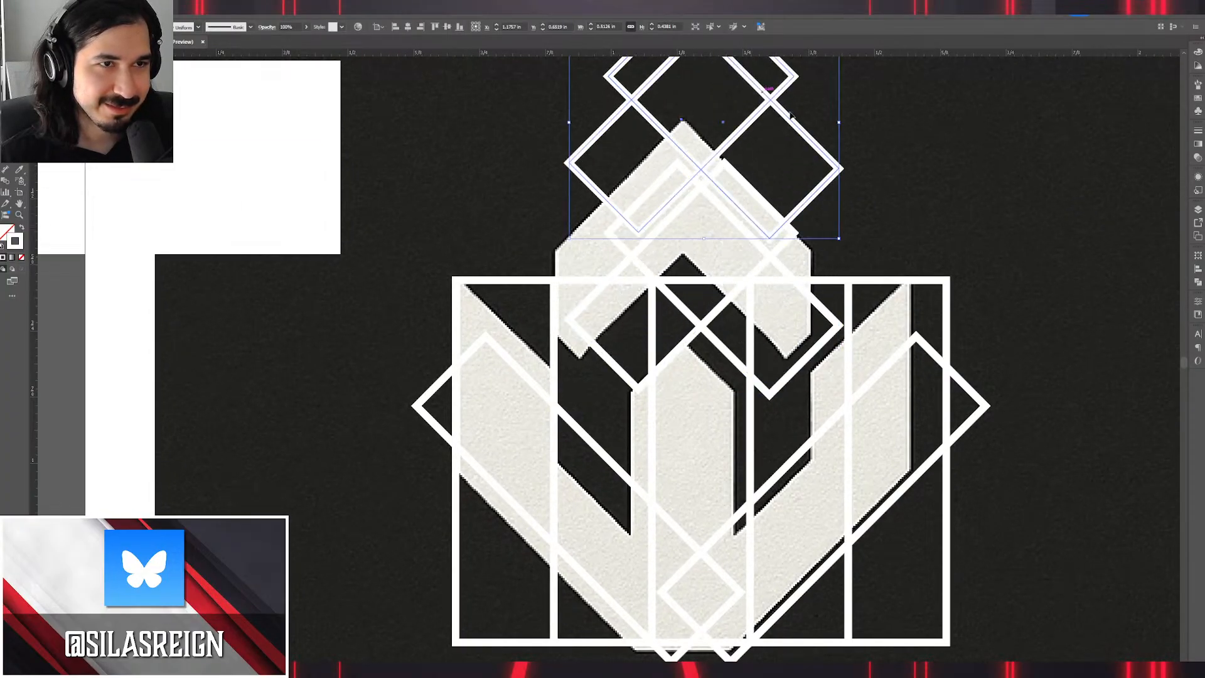
drag(826, 157, 827, 78)
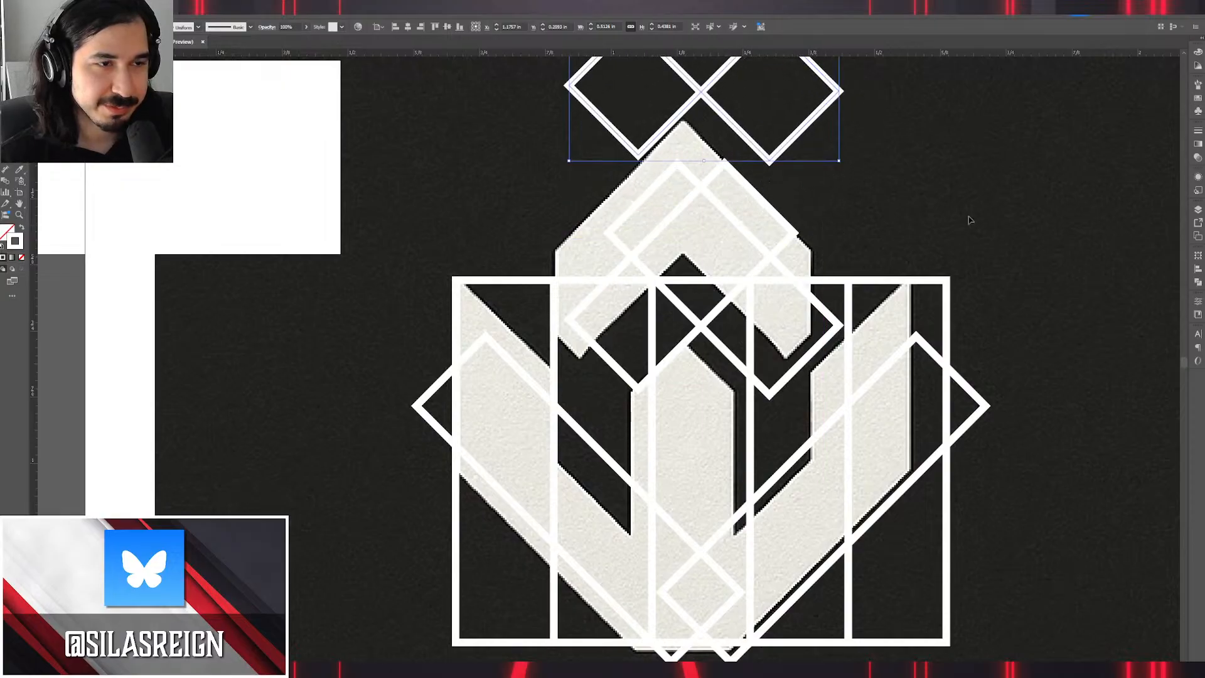
click(960, 222)
drag(680, 348, 672, 231)
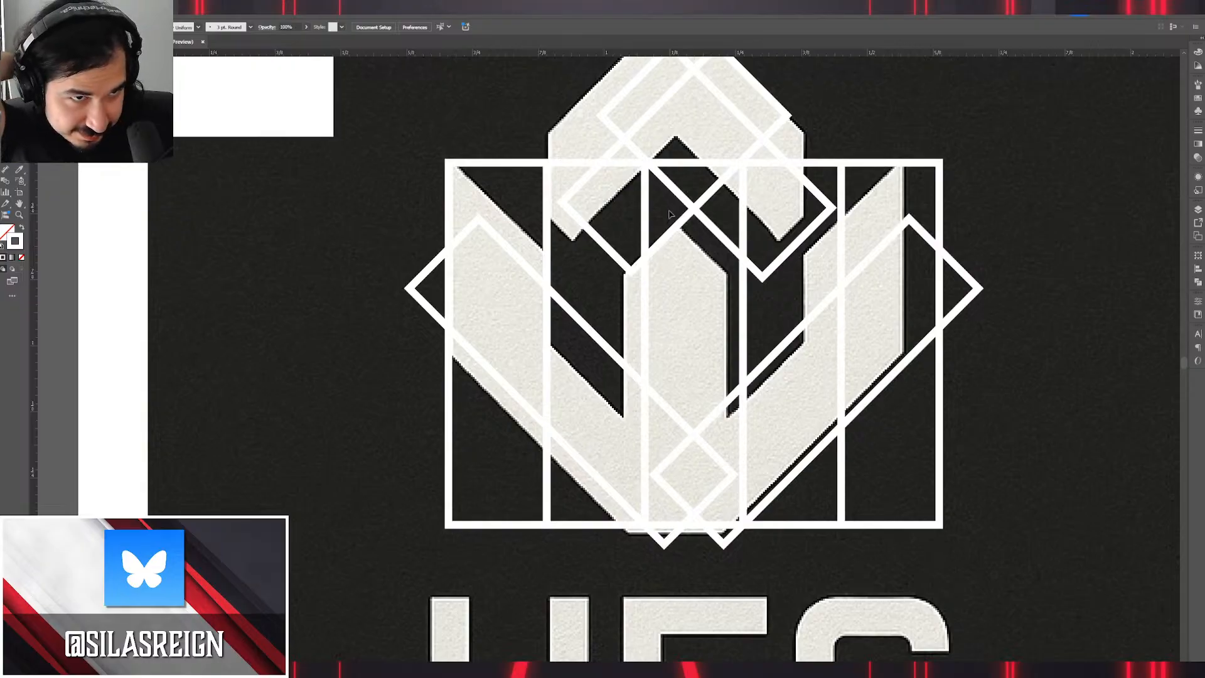
Group the two long V-shaped diagonals and duplicate the group straight up by about 0.3 in.
alt+scroll(895, 307, down, 2)
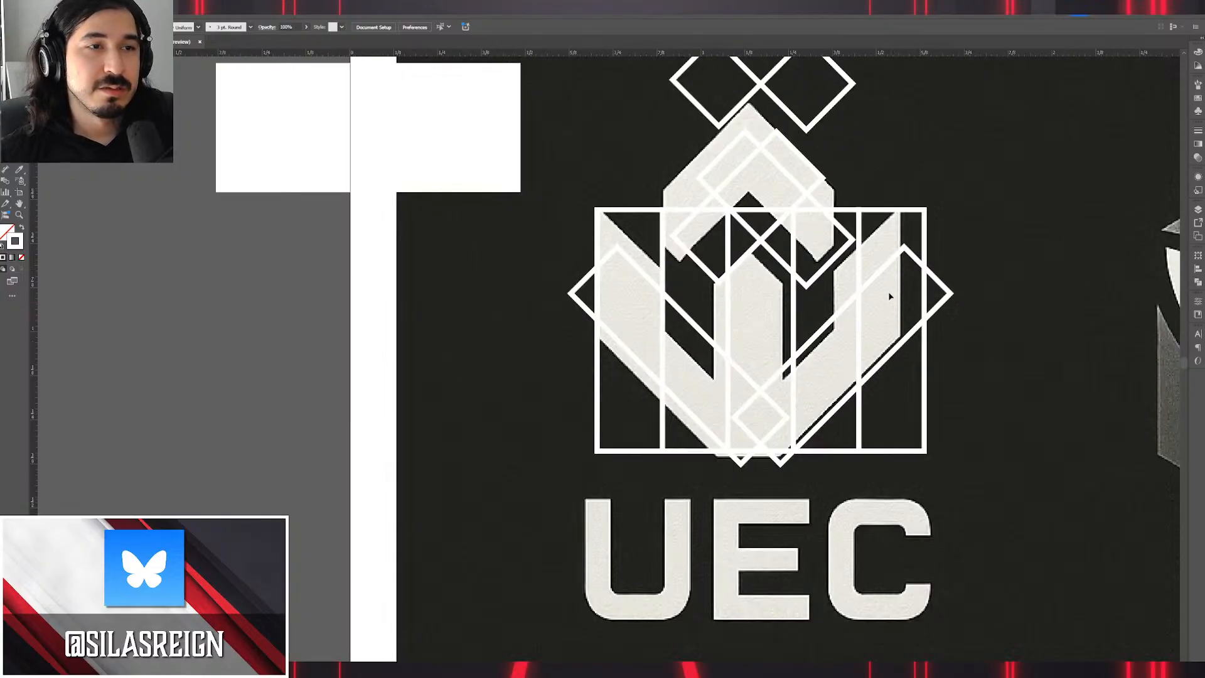
drag(842, 203, 825, 331)
alt+scroll(810, 303, up, 3)
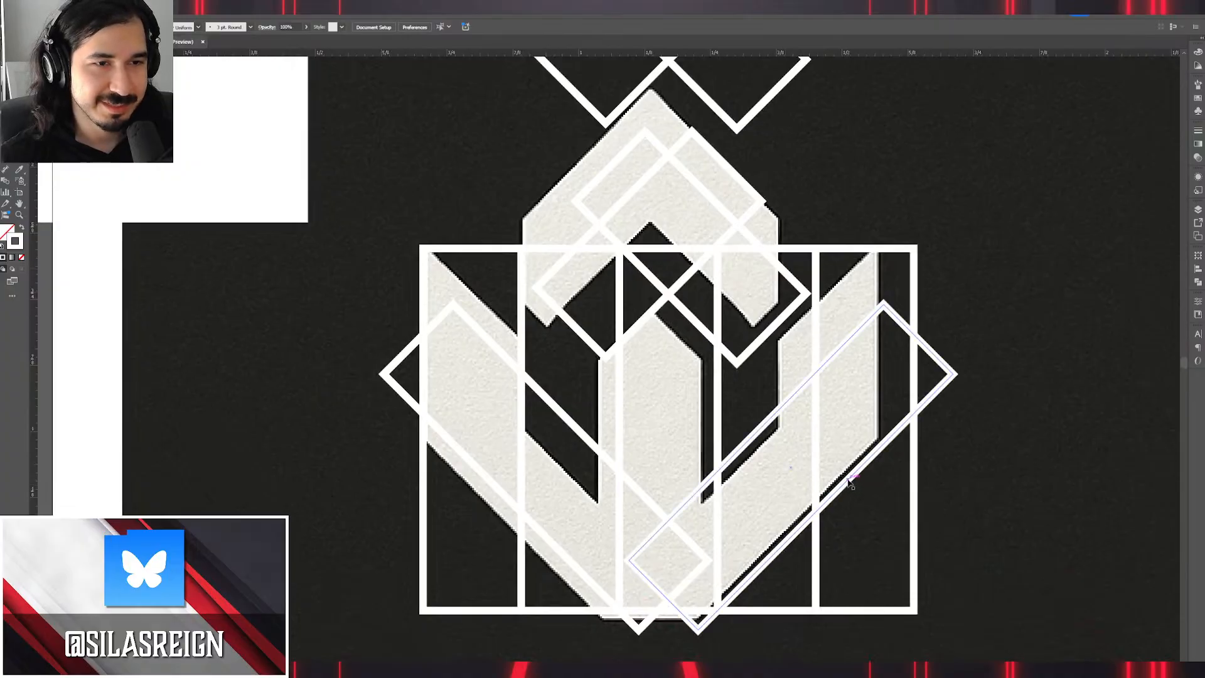
click(607, 460)
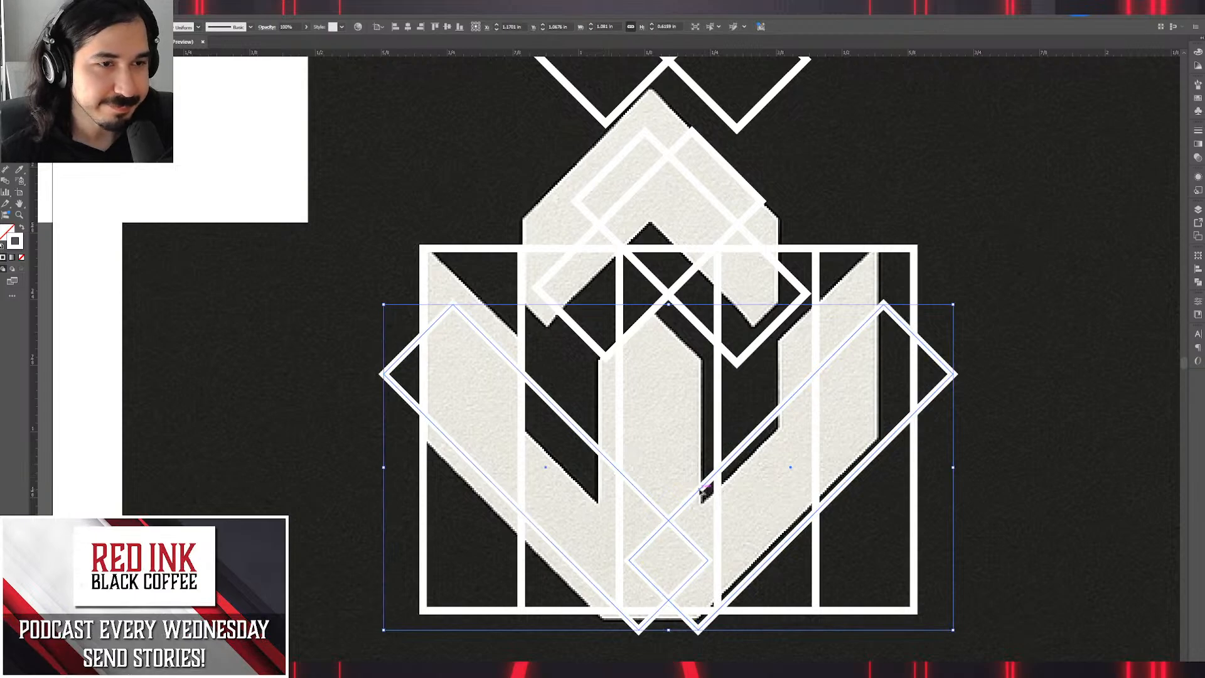
drag(702, 493, 687, 335)
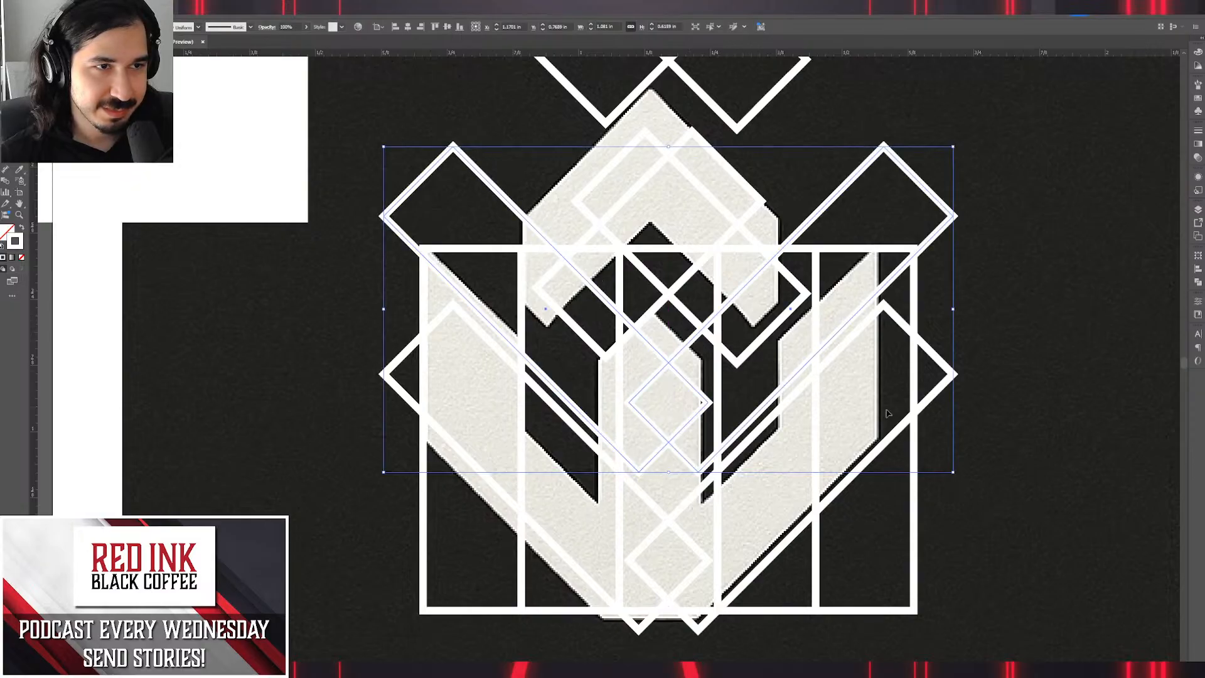
click(1047, 488)
scroll(936, 507, down, 3)
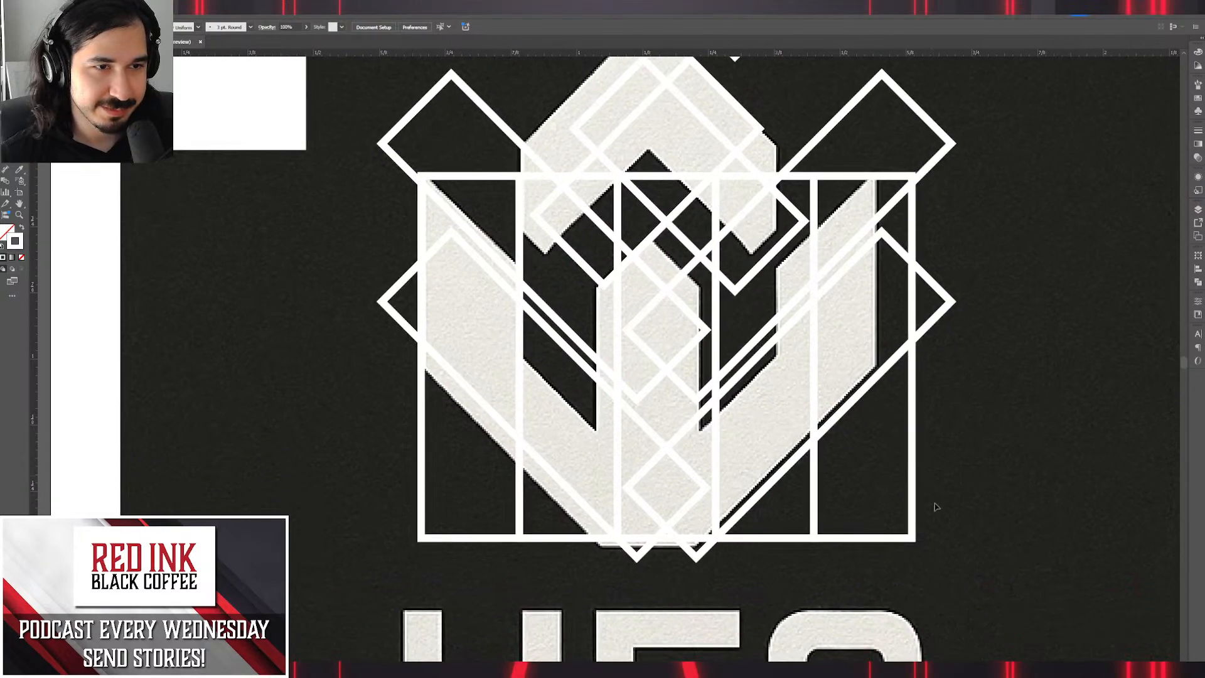
Give all the emblem's overlapping columns and diagonals a white fill with no stroke.
click(766, 494)
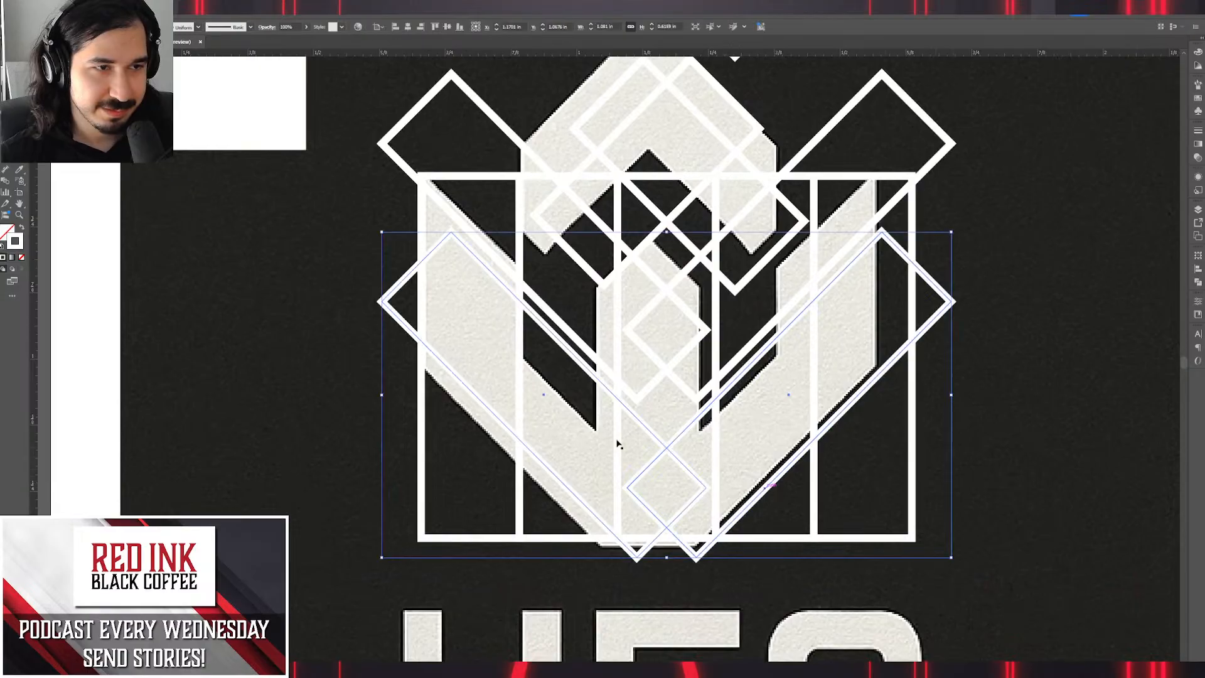
click(21, 230)
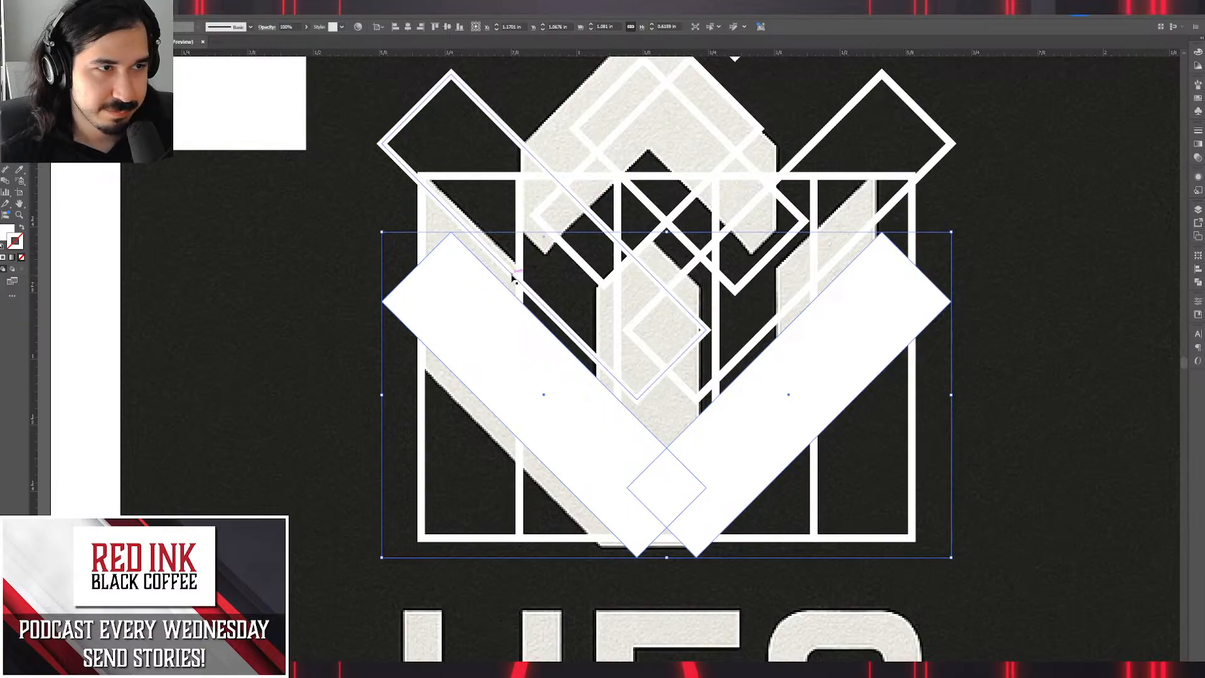
drag(351, 93, 362, 109)
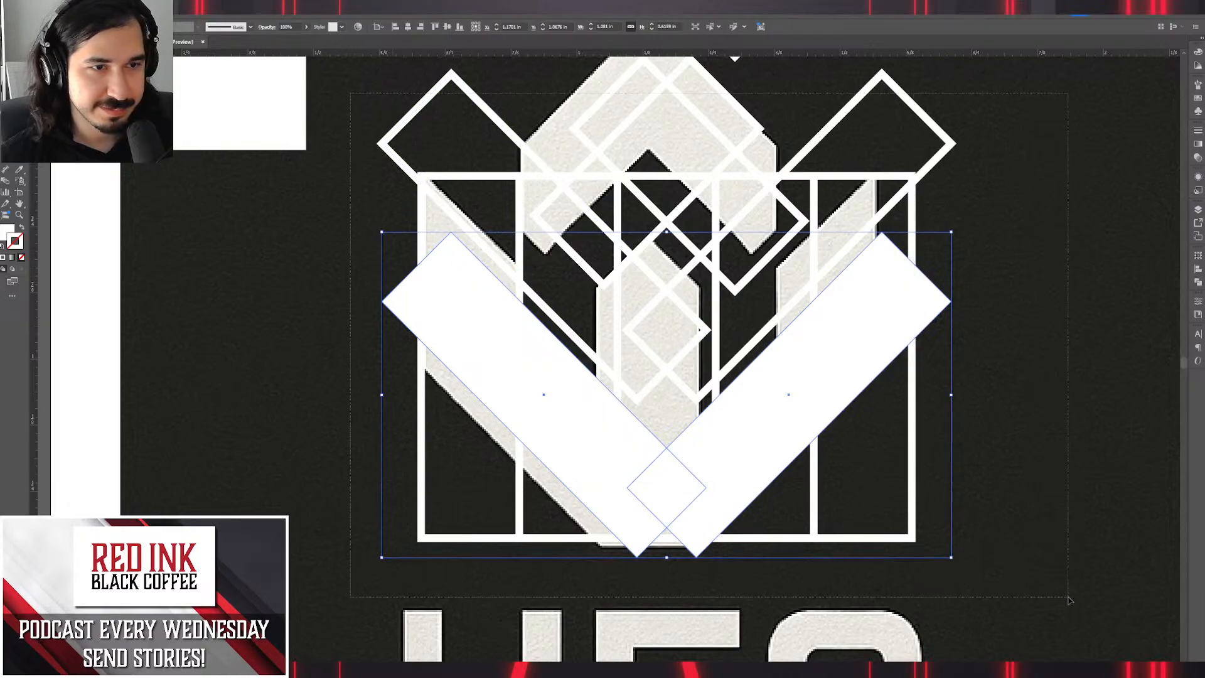
drag(1070, 601, 851, 456)
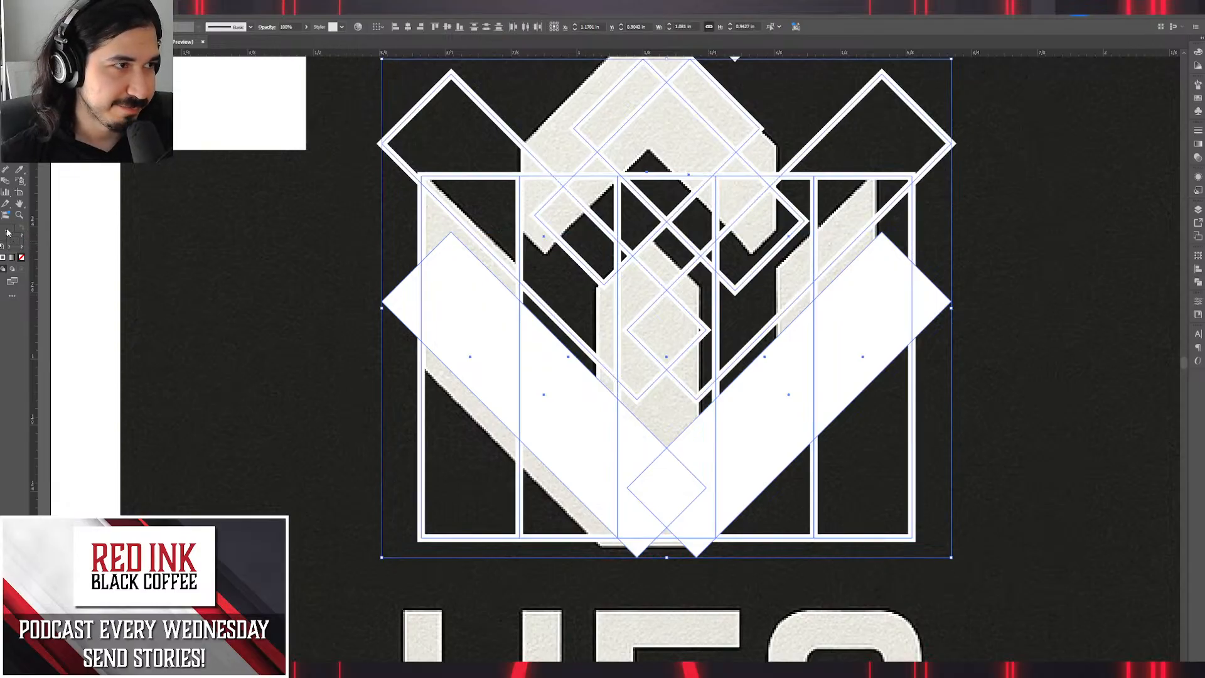
double_click(8, 232)
click(1114, 109)
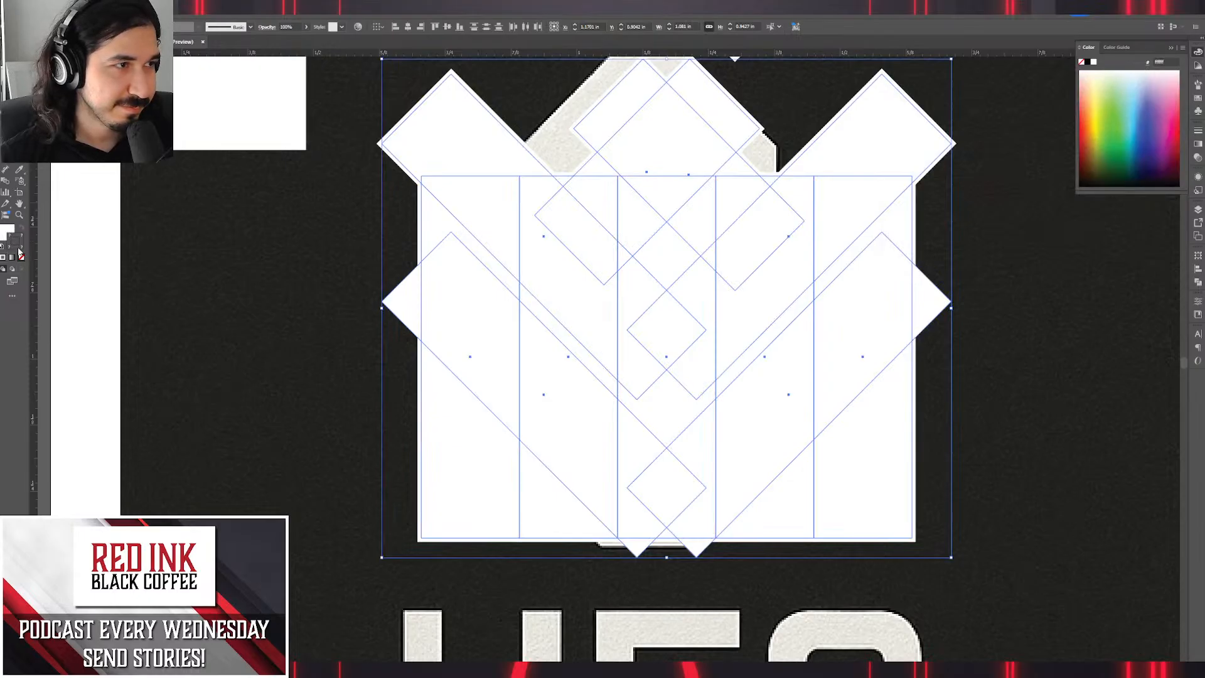
click(1199, 99)
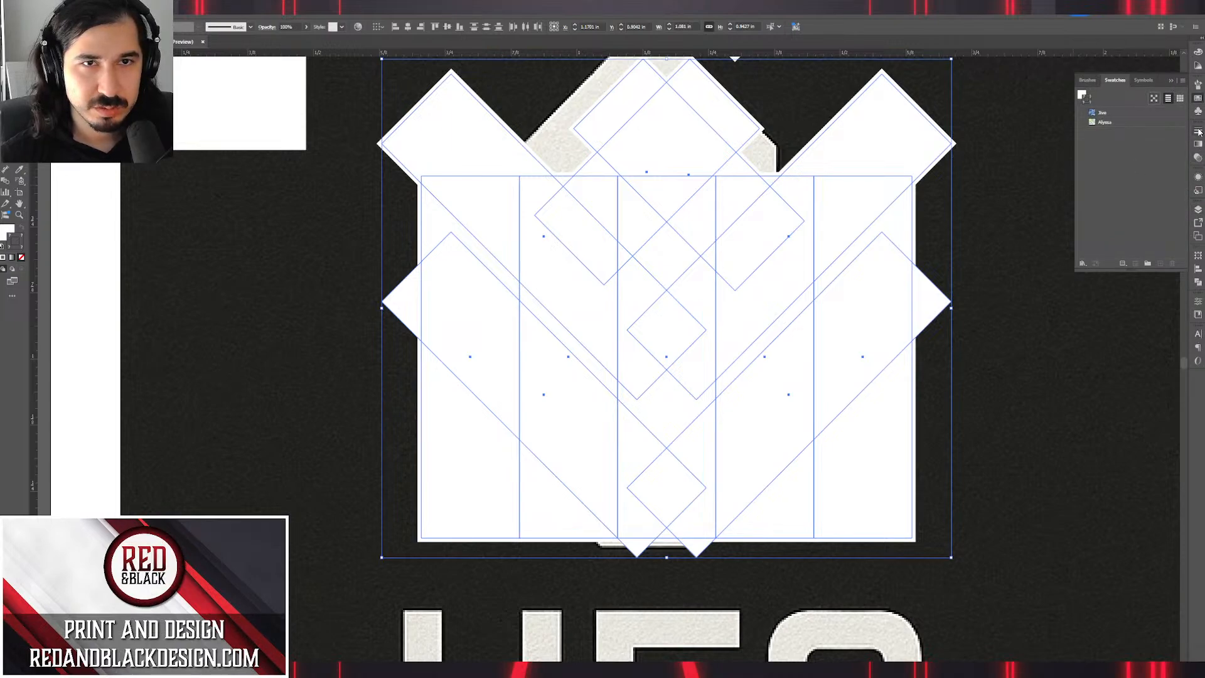
click(1198, 53)
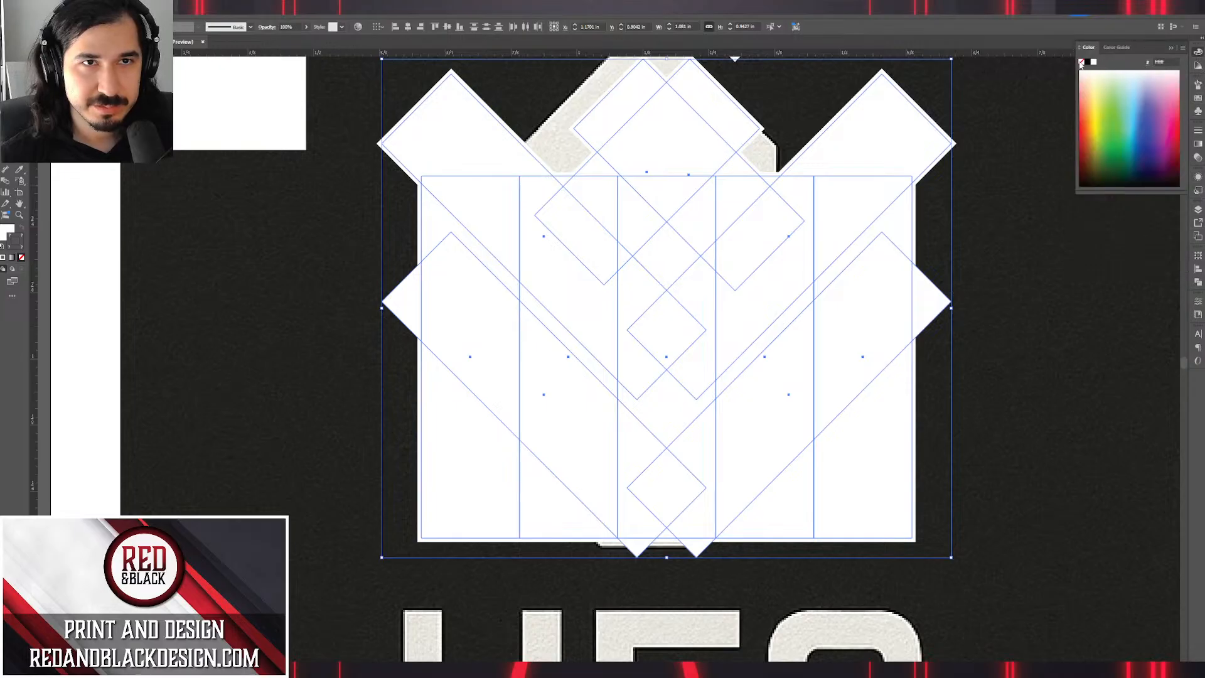
click(1082, 63)
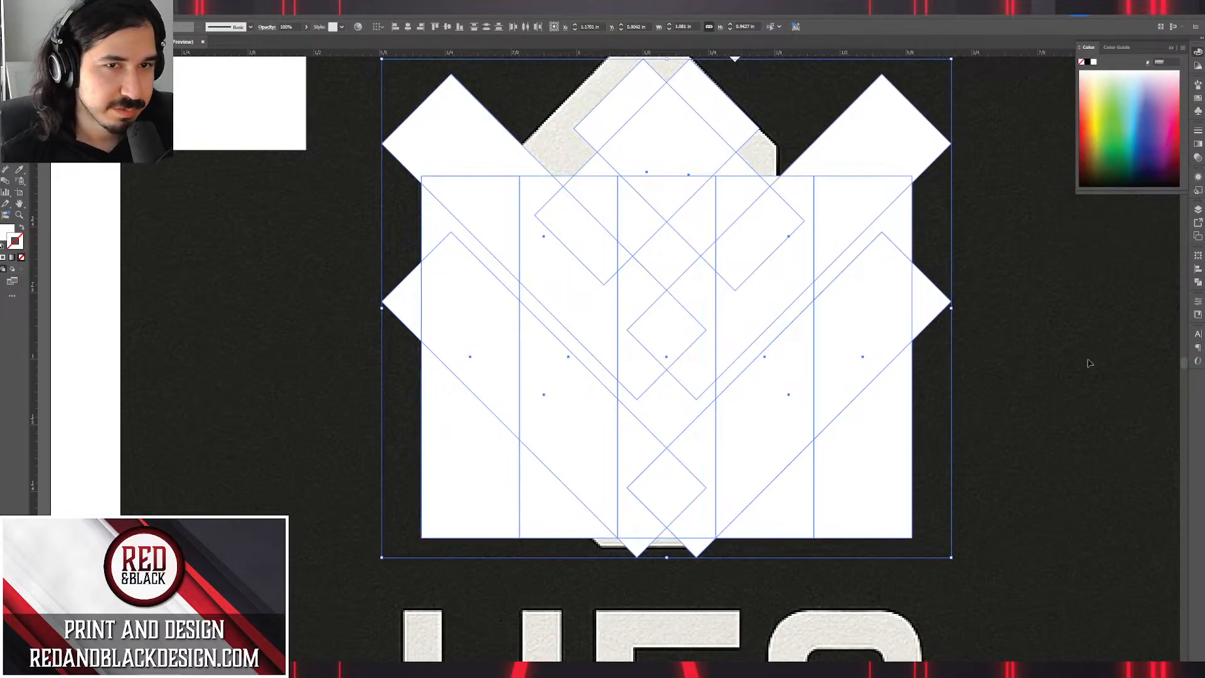
Divide the overlapping emblem shapes with Pathfinder and isolate the resulting group for editing.
click(1199, 284)
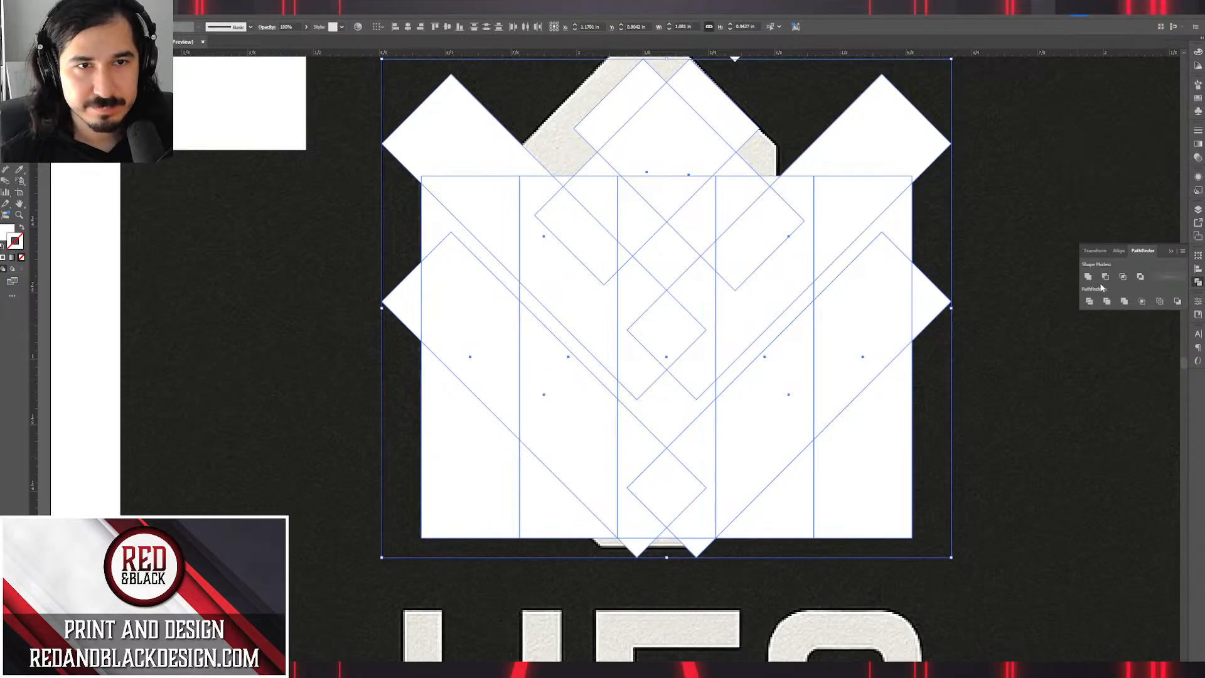
click(1090, 301)
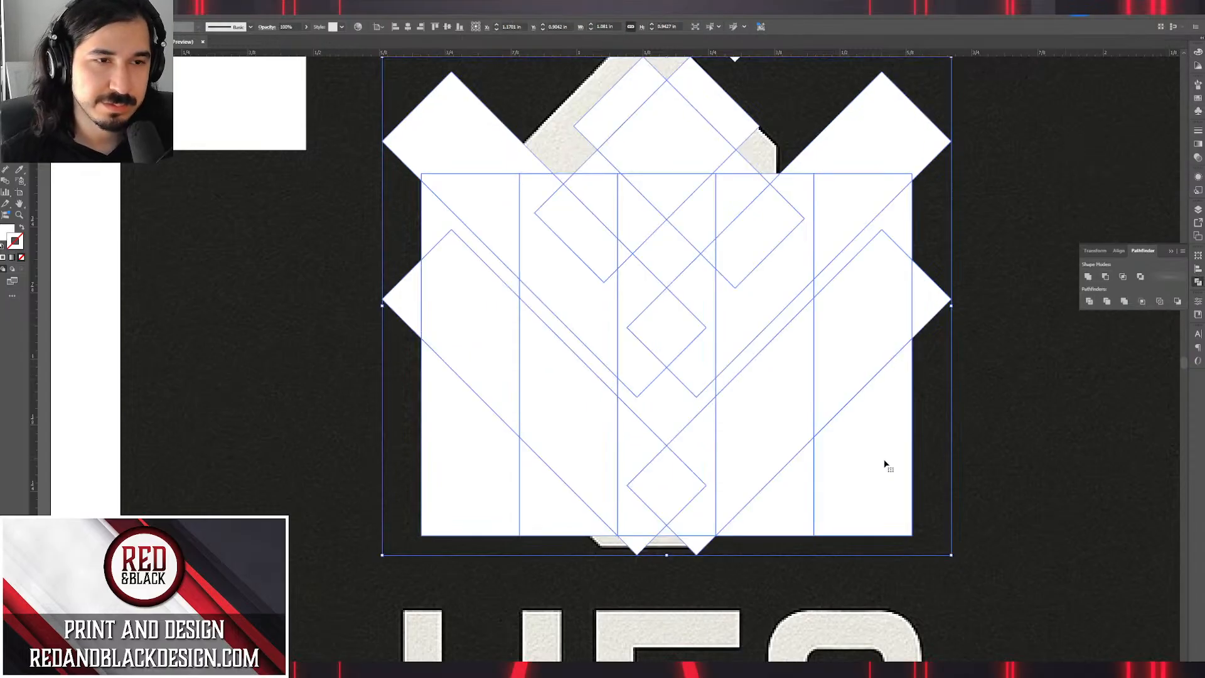
double_click(885, 465)
Delete the surplus pieces in the emblem's lower right corner and the two tips below its base.
click(807, 503)
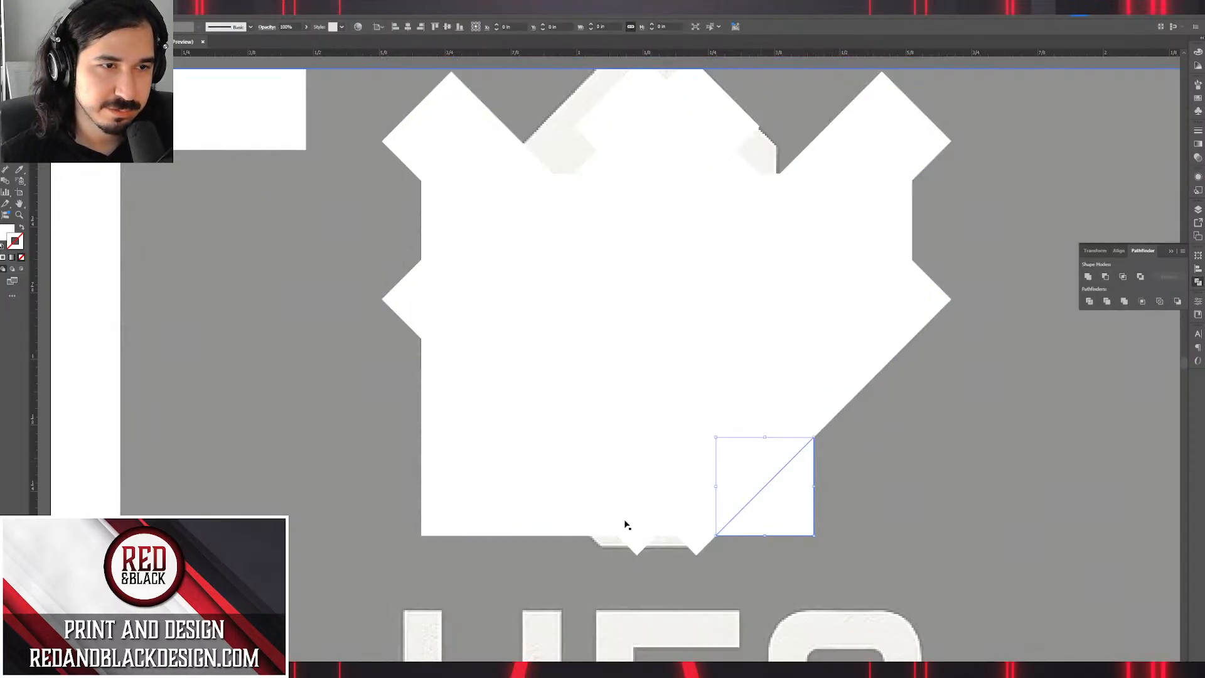
key(Delete)
click(695, 546)
key(Delete)
click(637, 548)
key(Delete)
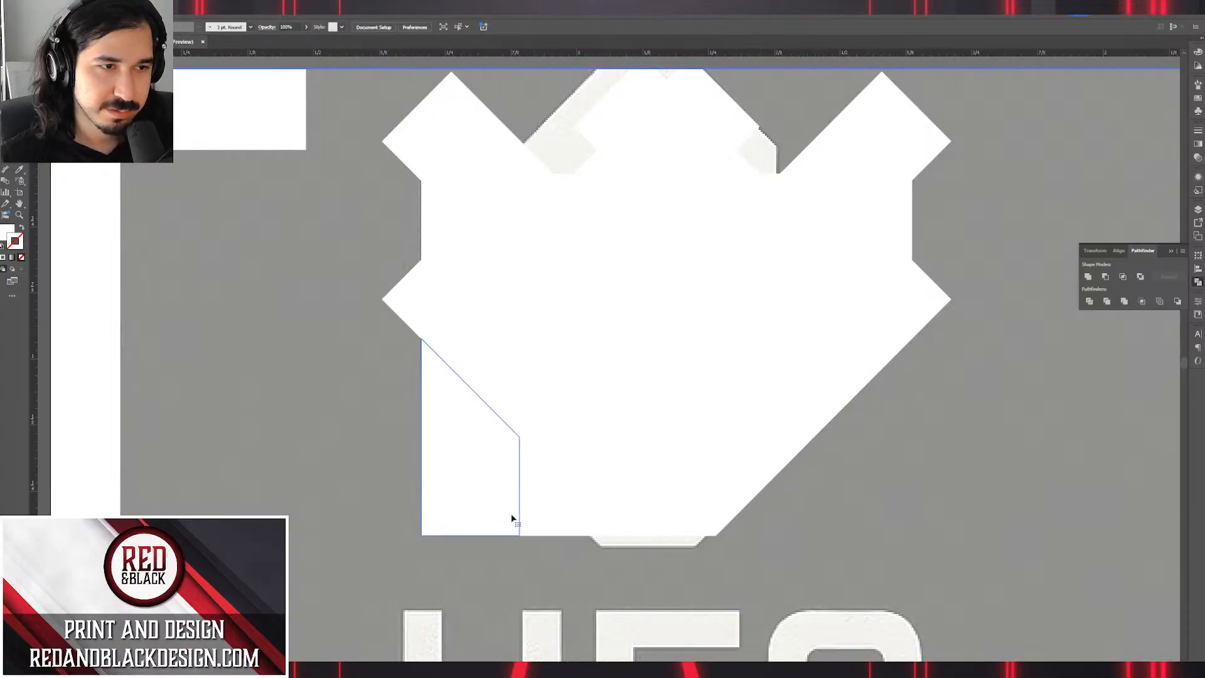
Delete the surplus pieces in the emblem's lower left corner and the lower tip protruding from its left side.
click(512, 520)
key(Delete)
click(538, 516)
key(Delete)
click(408, 301)
key(Delete)
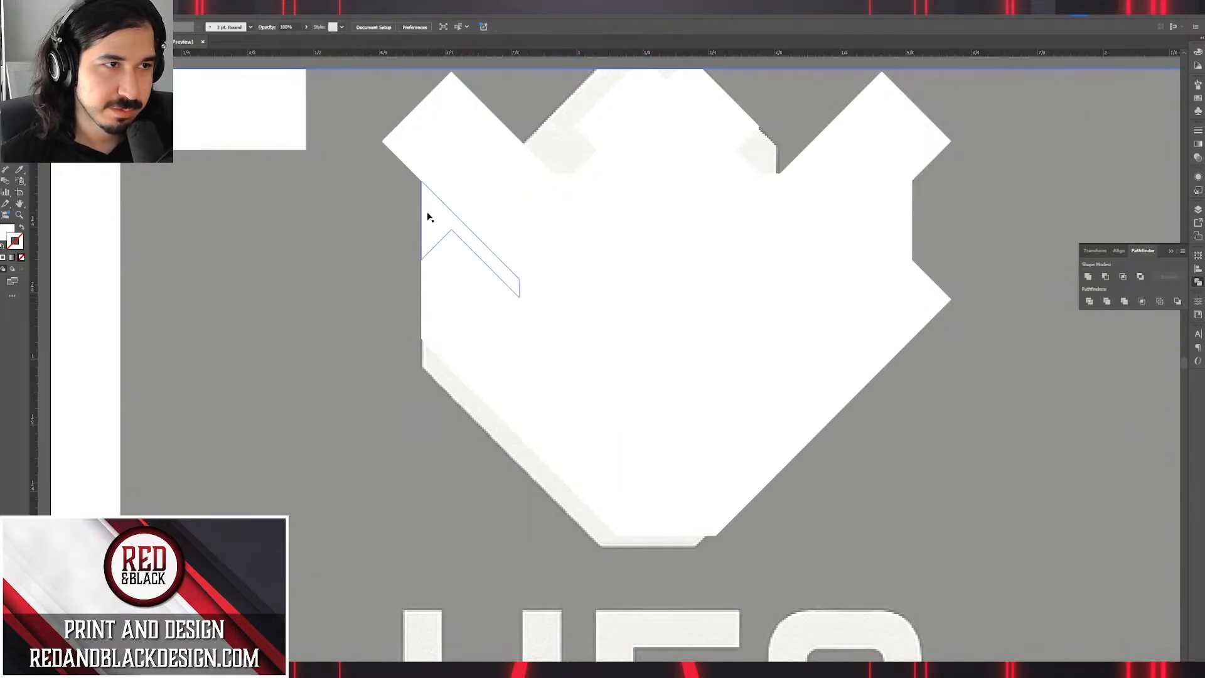
Delete the upper left diagonal's end and the pieces above the left arm and between it and the stem.
click(449, 140)
key(Delete)
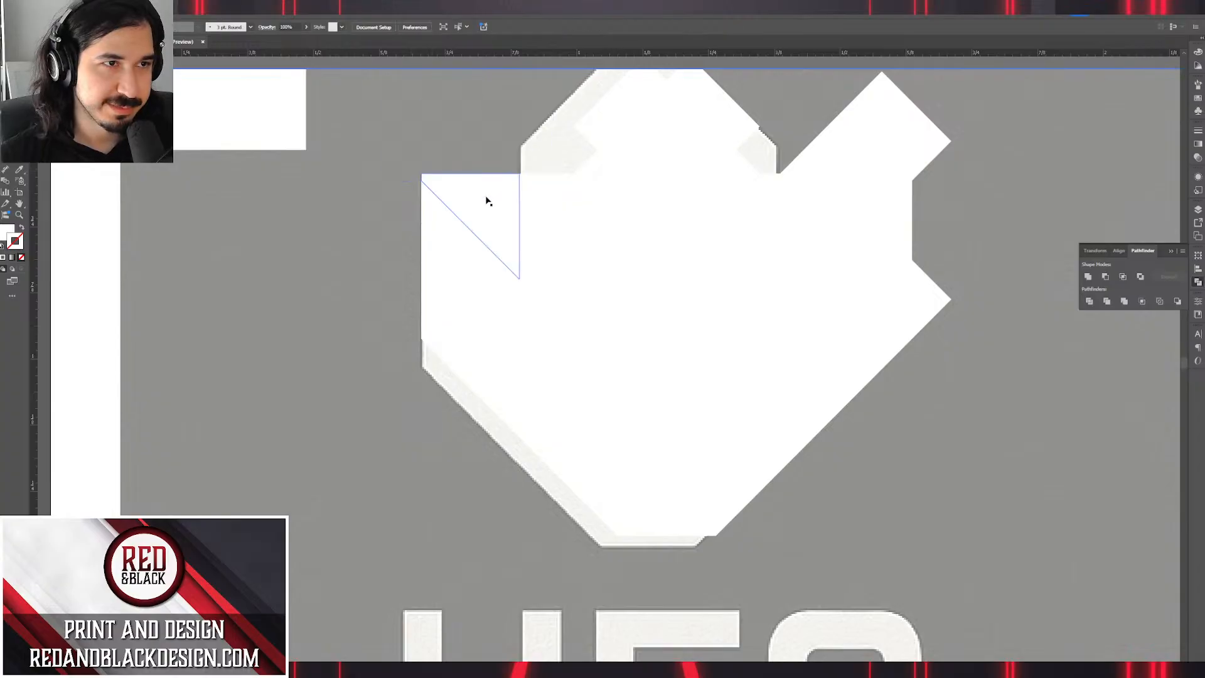
click(493, 198)
key(Delete)
click(536, 201)
key(Delete)
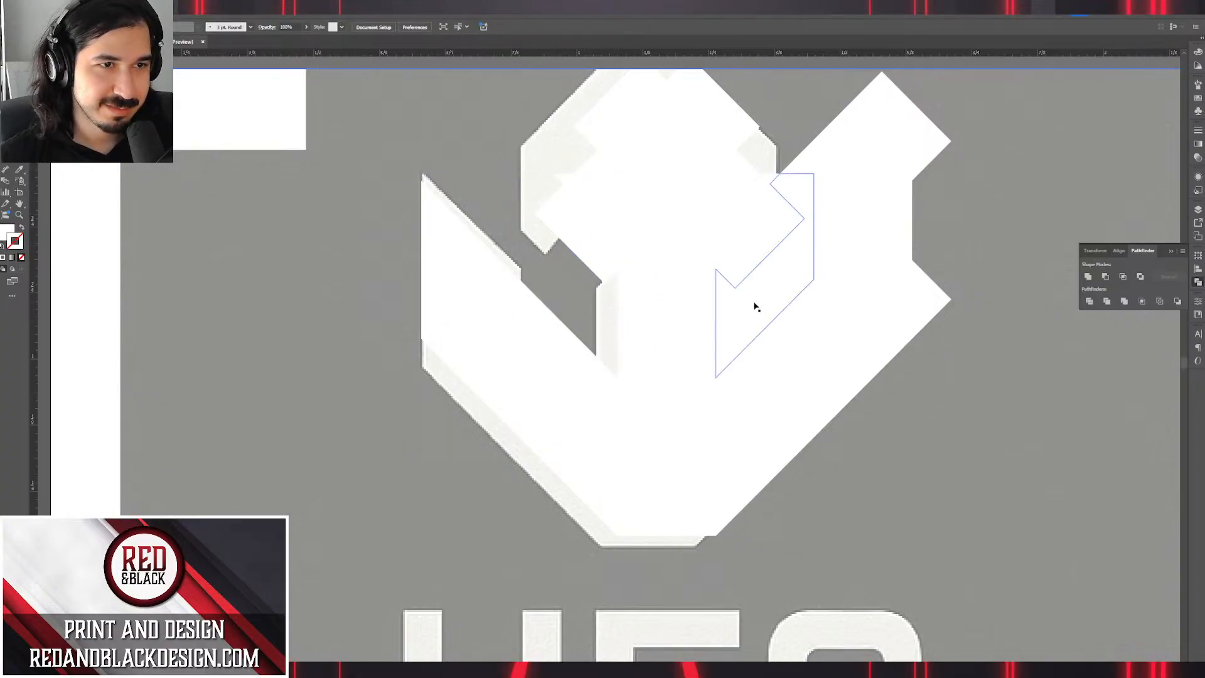
Delete the pieces between the stem and right arm, the right side's protruding ends, and the slivers along the arm's inner edge.
click(862, 242)
key(Delete)
click(920, 251)
key(Delete)
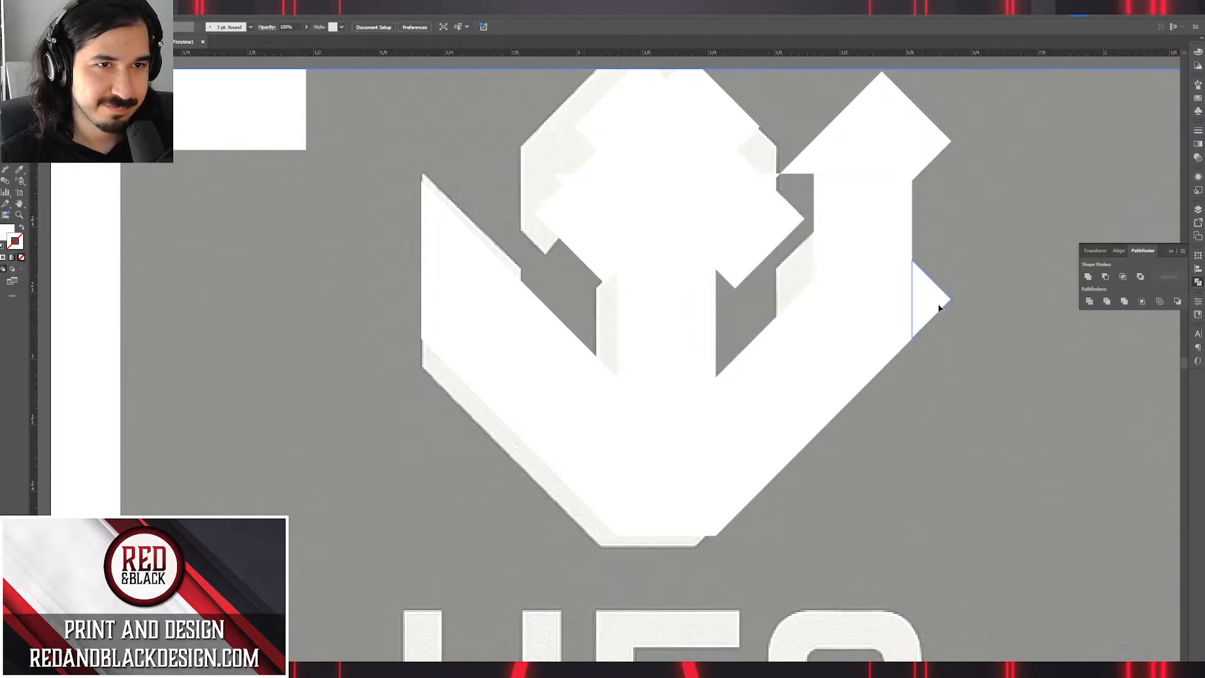
click(877, 140)
key(Delete)
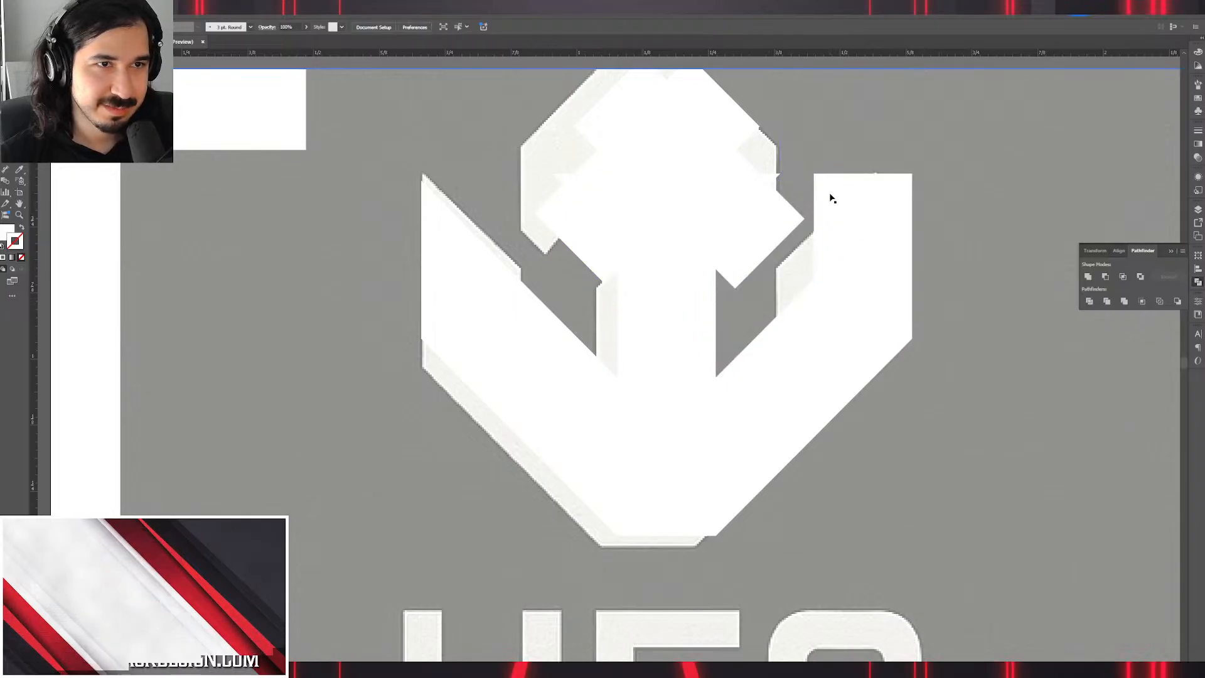
click(830, 198)
key(Delete)
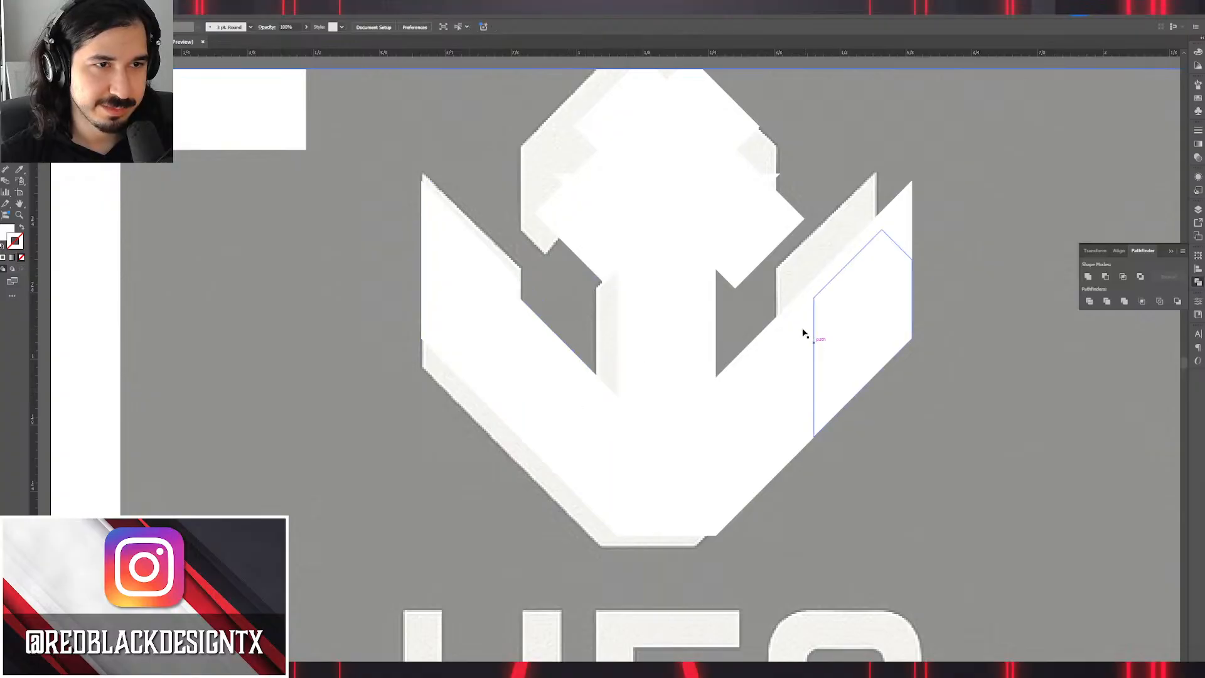
click(770, 331)
key(Delete)
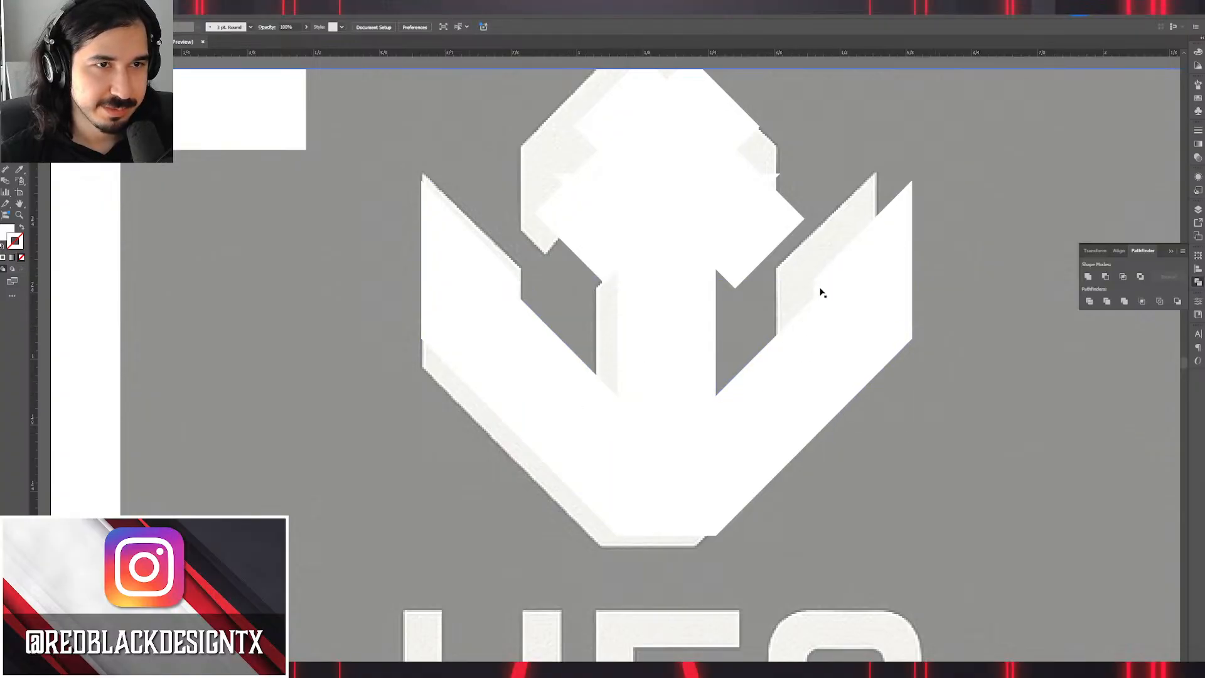
Delete the surplus diagonal pieces around the emblem's peak, leaving a single pointed tip.
scroll(823, 293, up, 5)
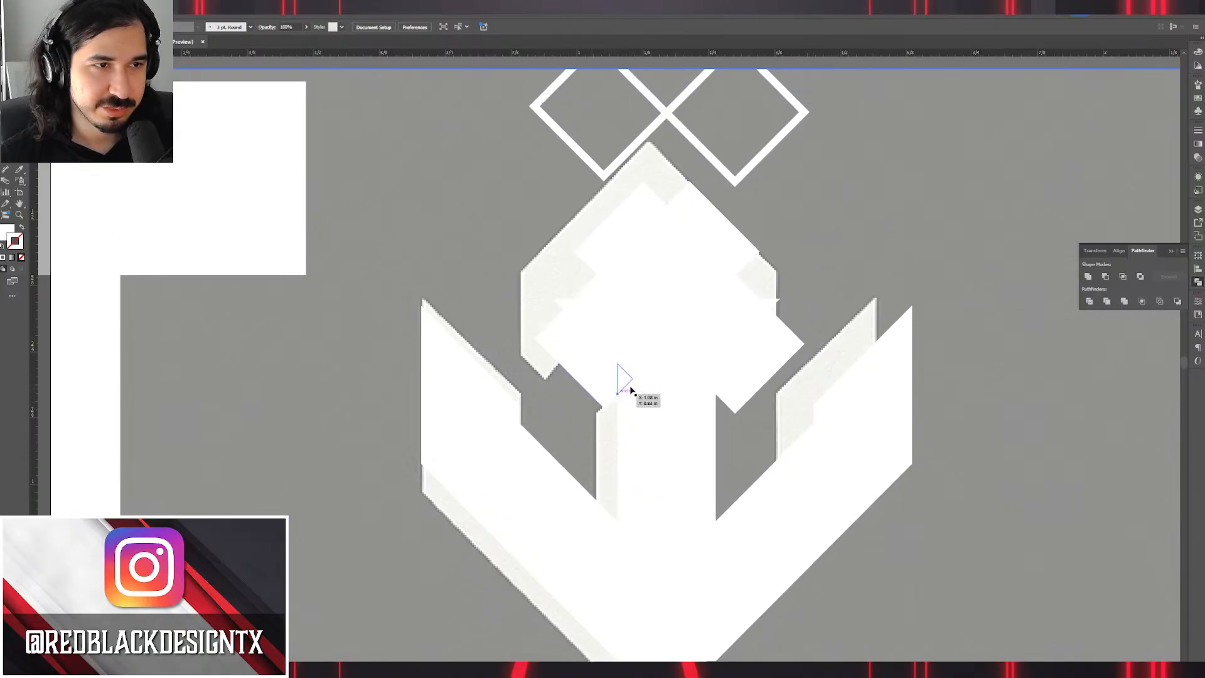
click(561, 304)
key(Delete)
click(604, 246)
key(Delete)
click(718, 225)
key(Delete)
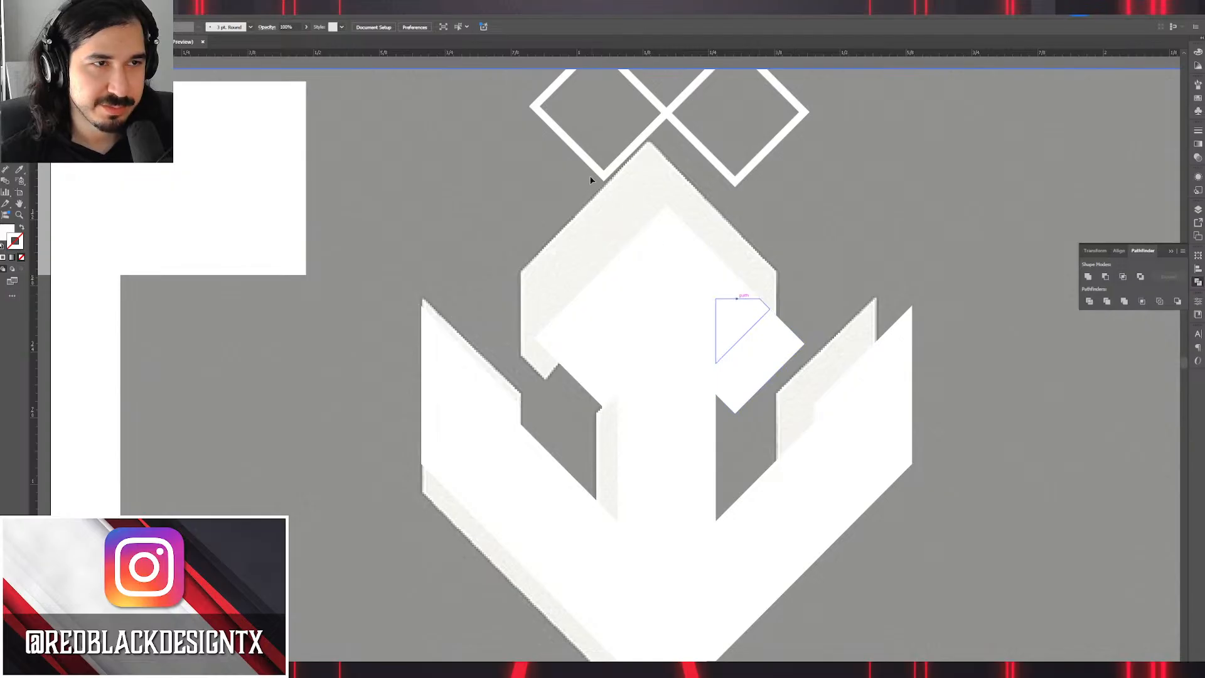
Unite all remaining pieces, ungroup the result, unite it again into one silhouette and leave isolation.
scroll(623, 239, up, 1)
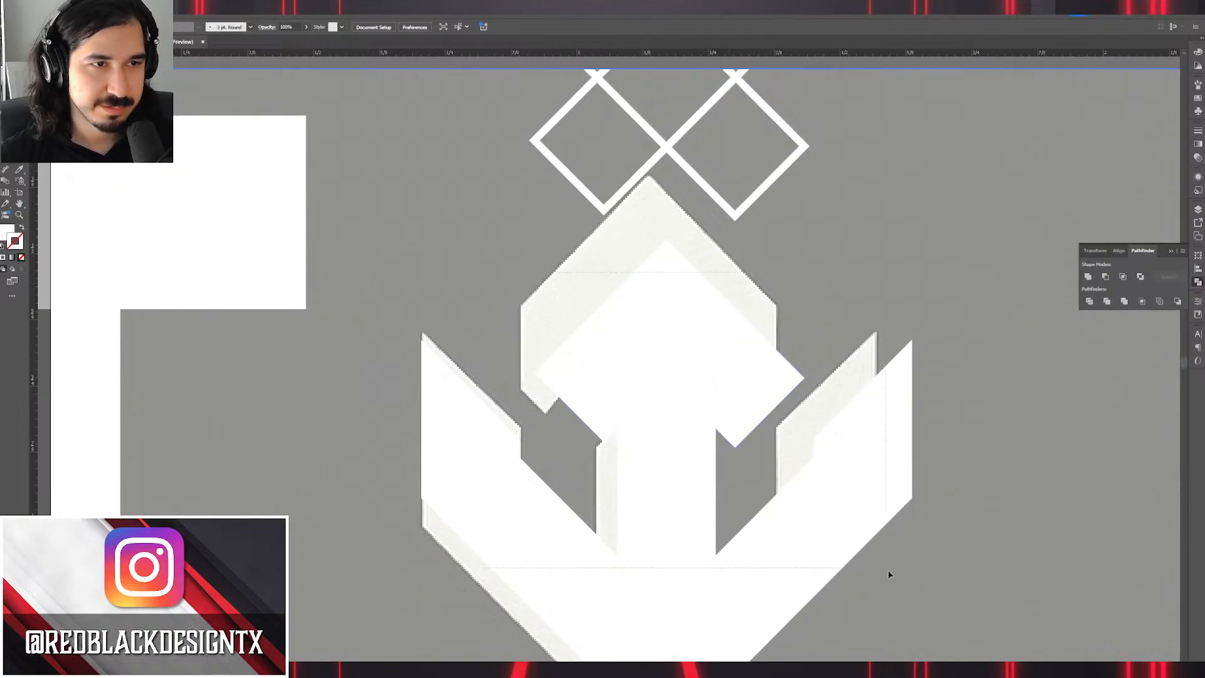
key(ctrl+a)
scroll(936, 329, down, 3)
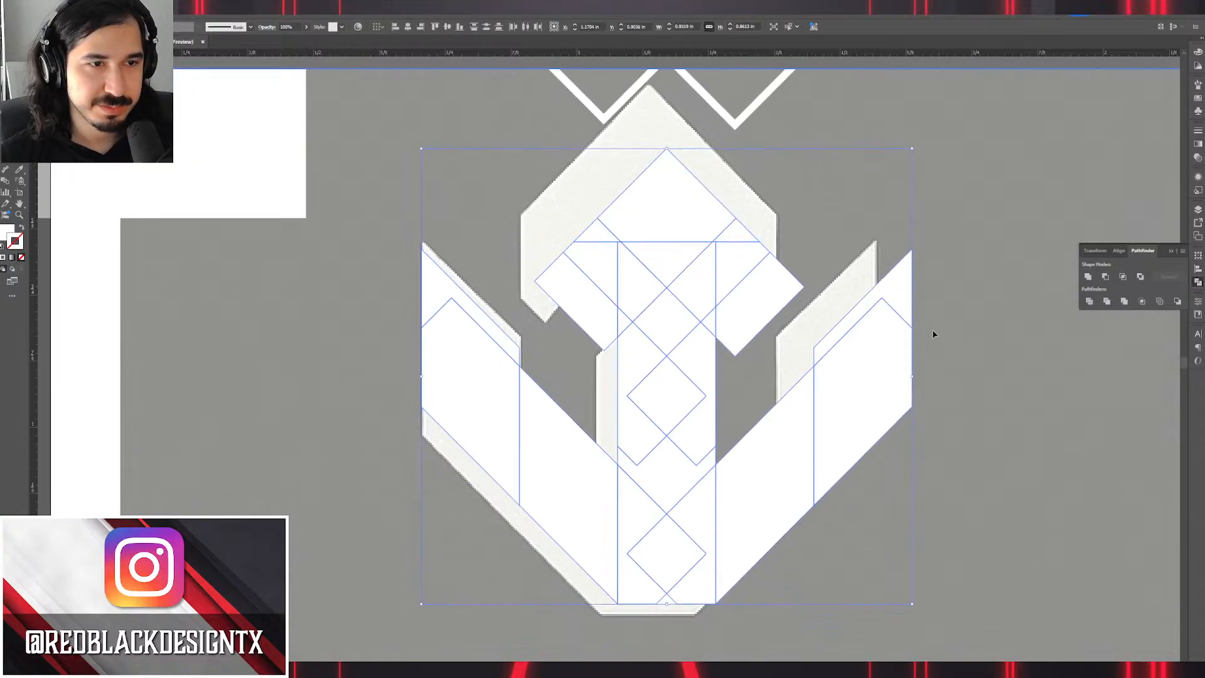
click(1089, 276)
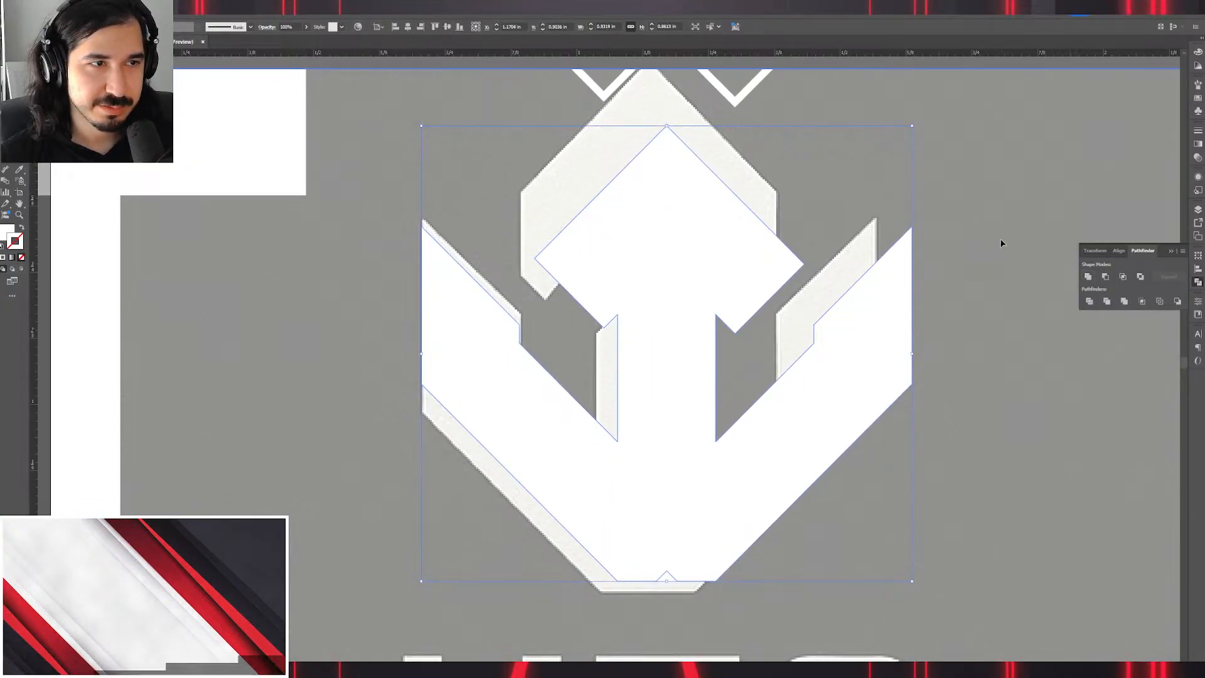
key(ctrl+shift+g)
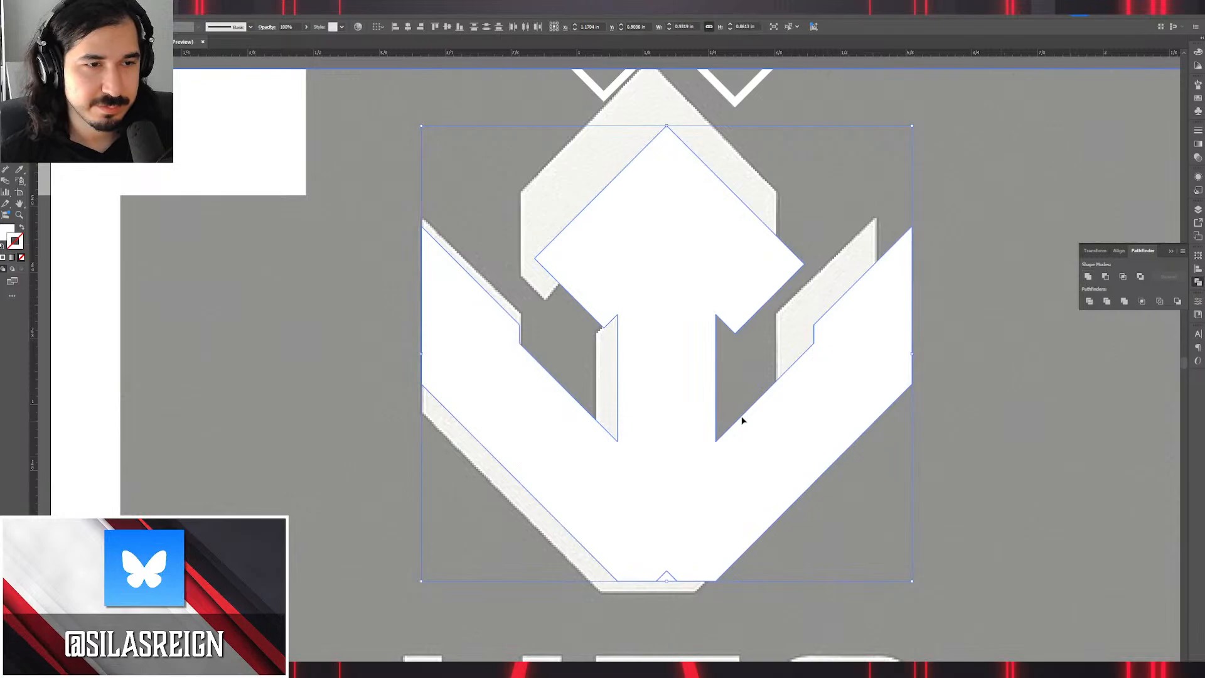
click(1088, 276)
double_click(935, 245)
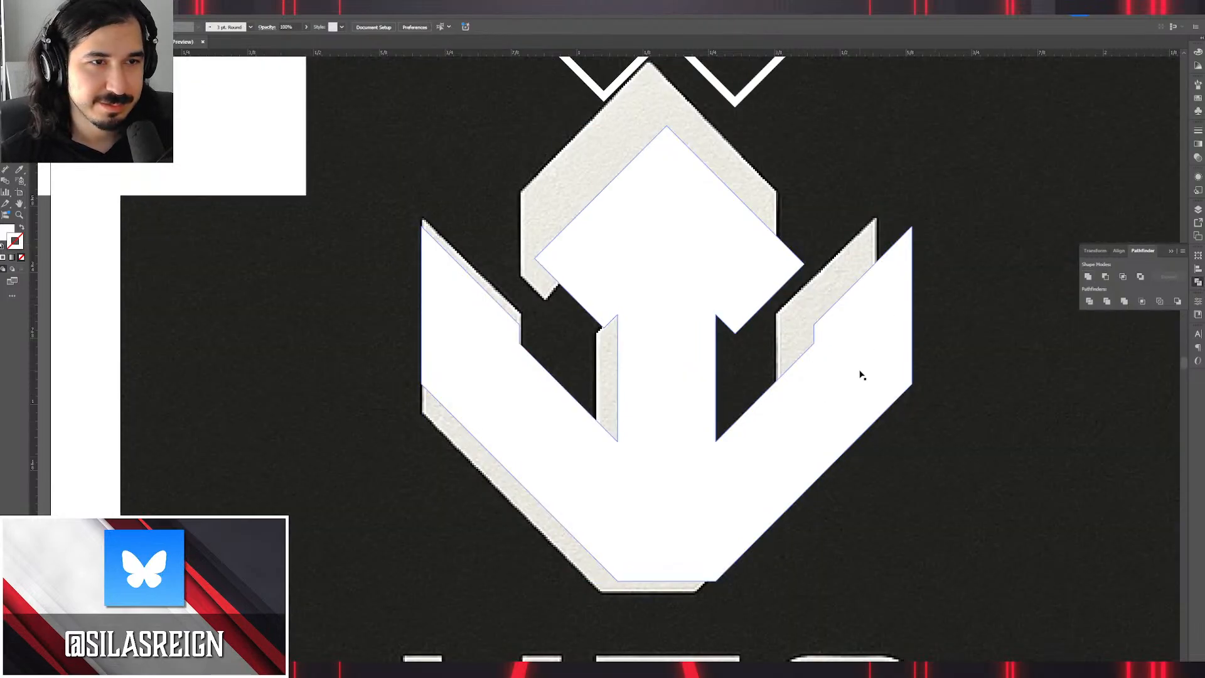
Move the united silhouette slightly down and left so its base lines up with the reference logo's base.
drag(855, 377, 840, 389)
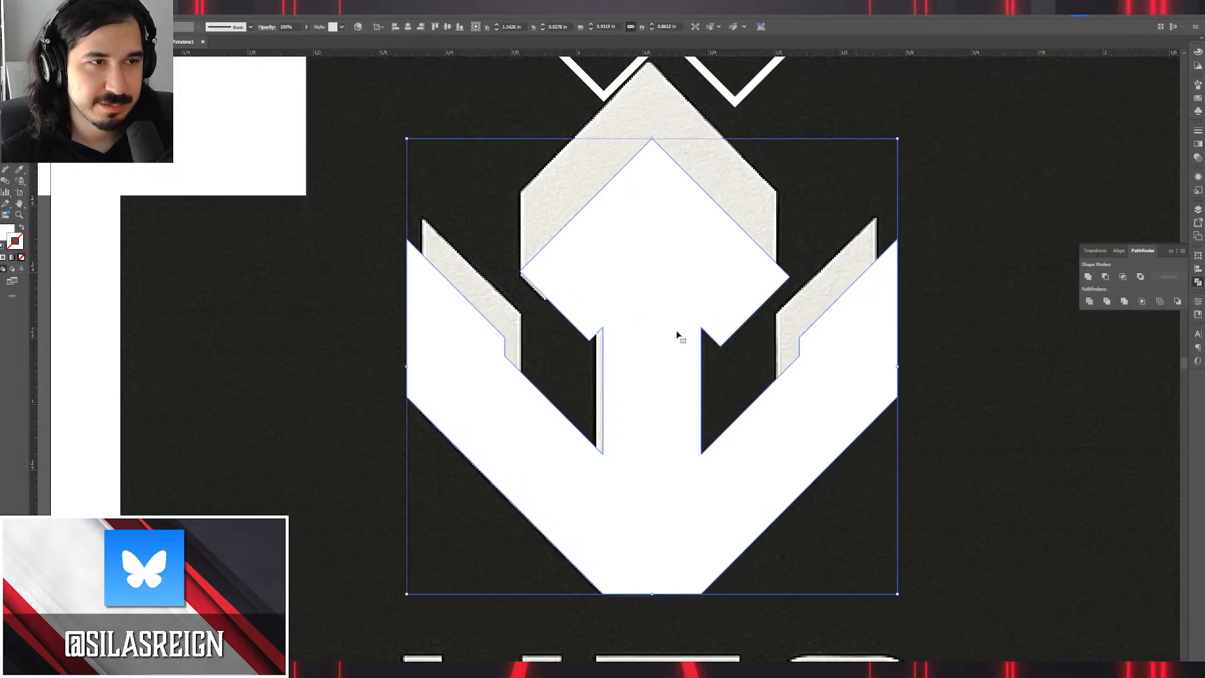
drag(628, 310, 626, 409)
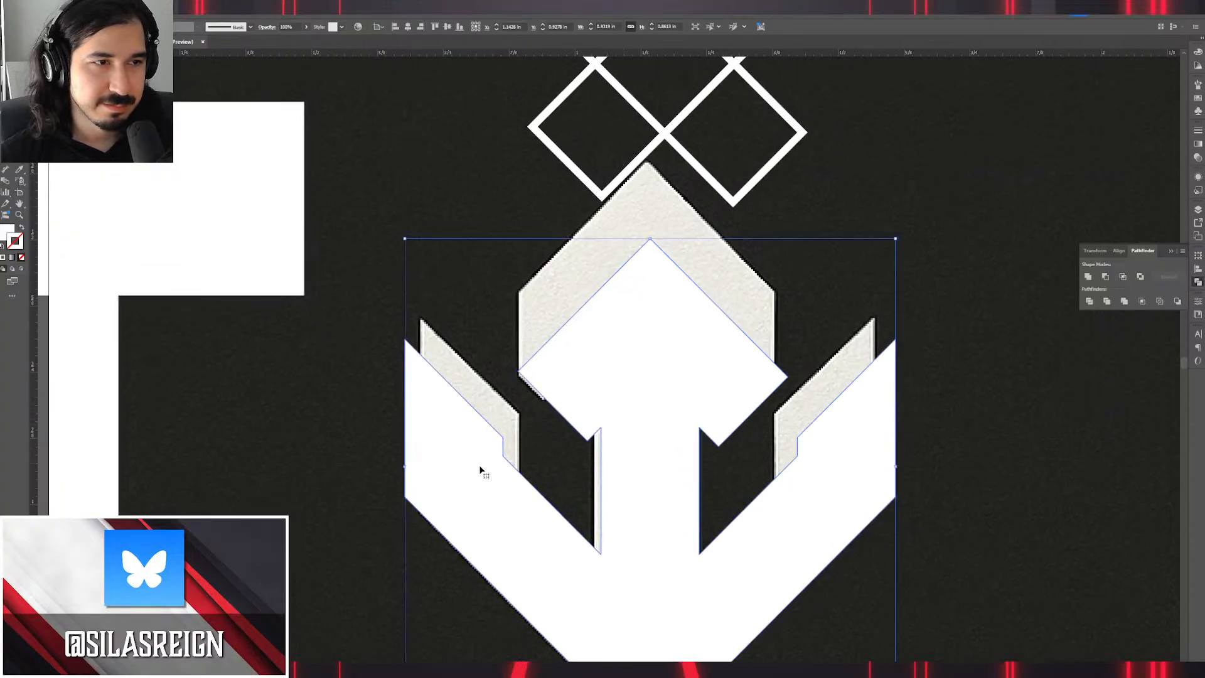
scroll(580, 408, up, 3)
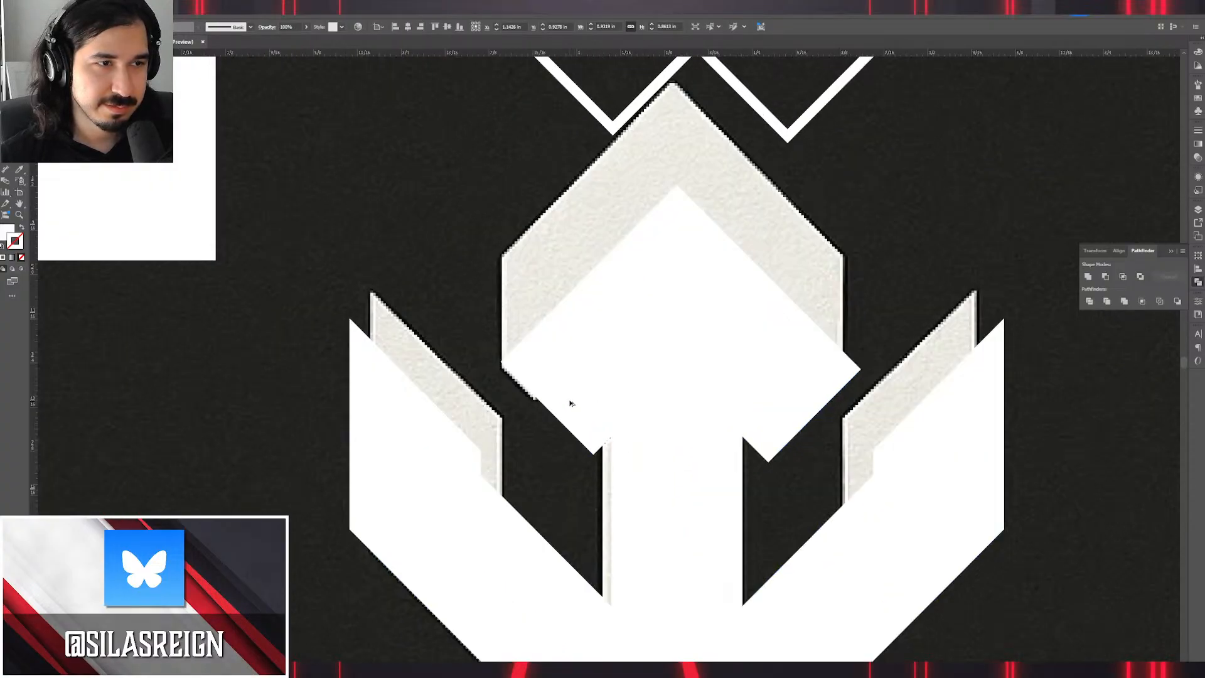
Draw a vertical rectangle about 0.18 by 0.45 in against the peak's left edge and try shifting it farther left.
mouse_move(286, 143)
mouse_down()
mouse_move(350, 341)
mouse_move(377, 560)
mouse_move(473, 586)
mouse_move(475, 624)
mouse_up()
key(v)
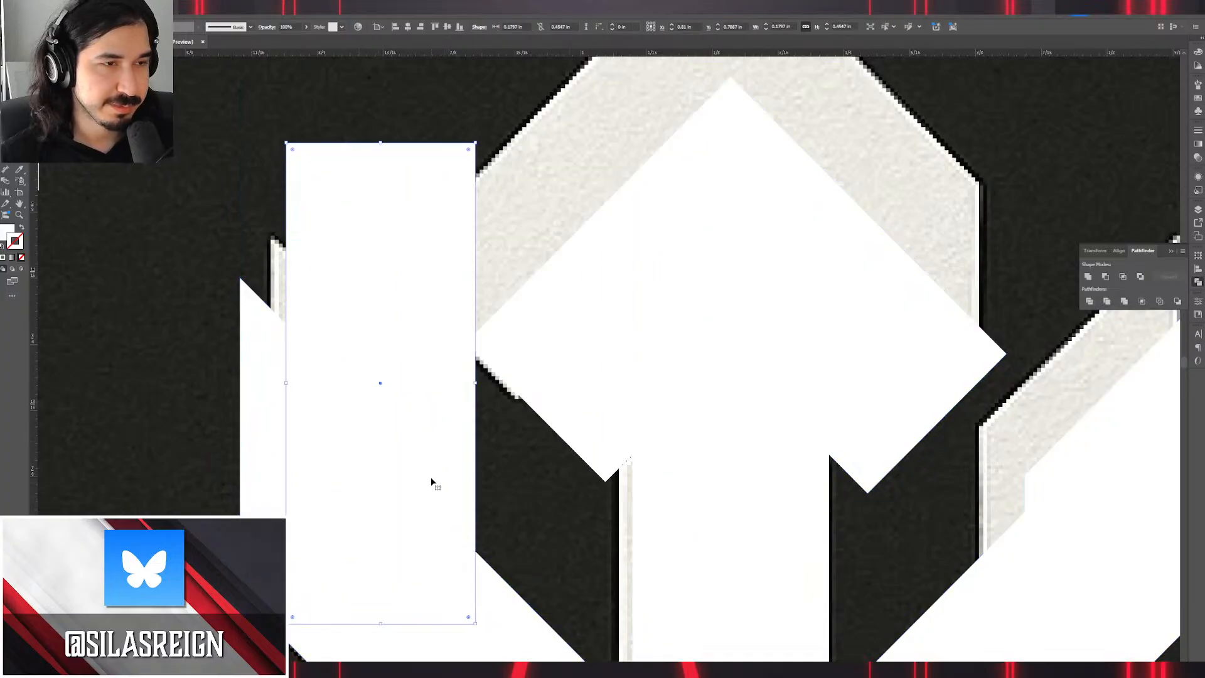
drag(417, 439, 243, 400)
drag(587, 337, 702, 402)
Undo the rectangle, the silhouette move and the uniting, back to the separate divided pieces.
scroll(896, 477, down, 2)
key(ctrl+z)
key(ctrl+z)
key(ctrl+z)
key(ctrl+z)
key(ctrl+z)
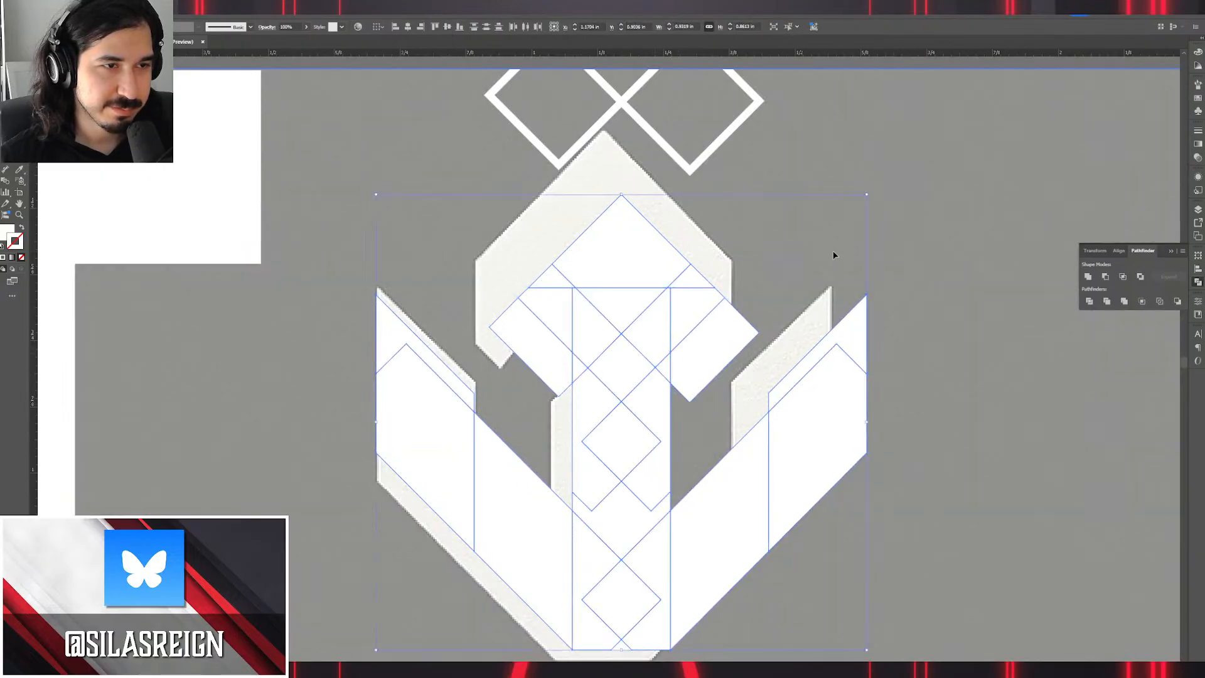
Undo the piece deletions around the peak, along both arms and at the upper diagonal ends.
click(551, 347)
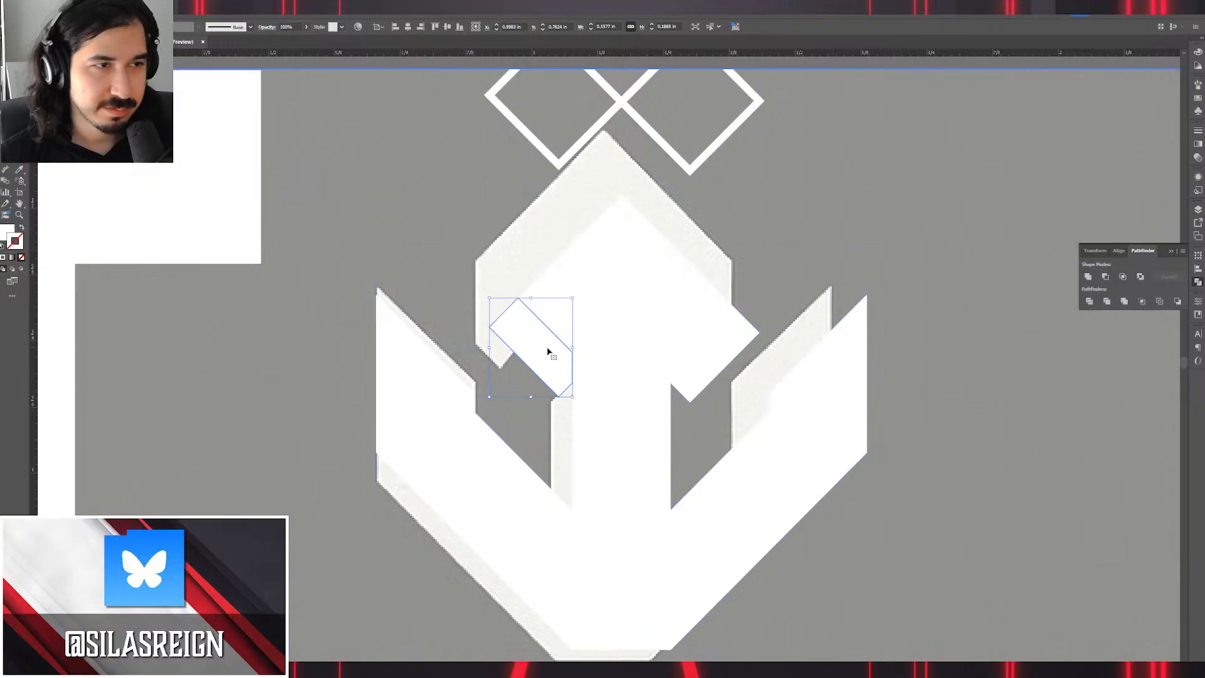
key(ctrl+z)
key(ctrl+z)
key(ctrl+z)
key(ctrl+z)
key(ctrl+z)
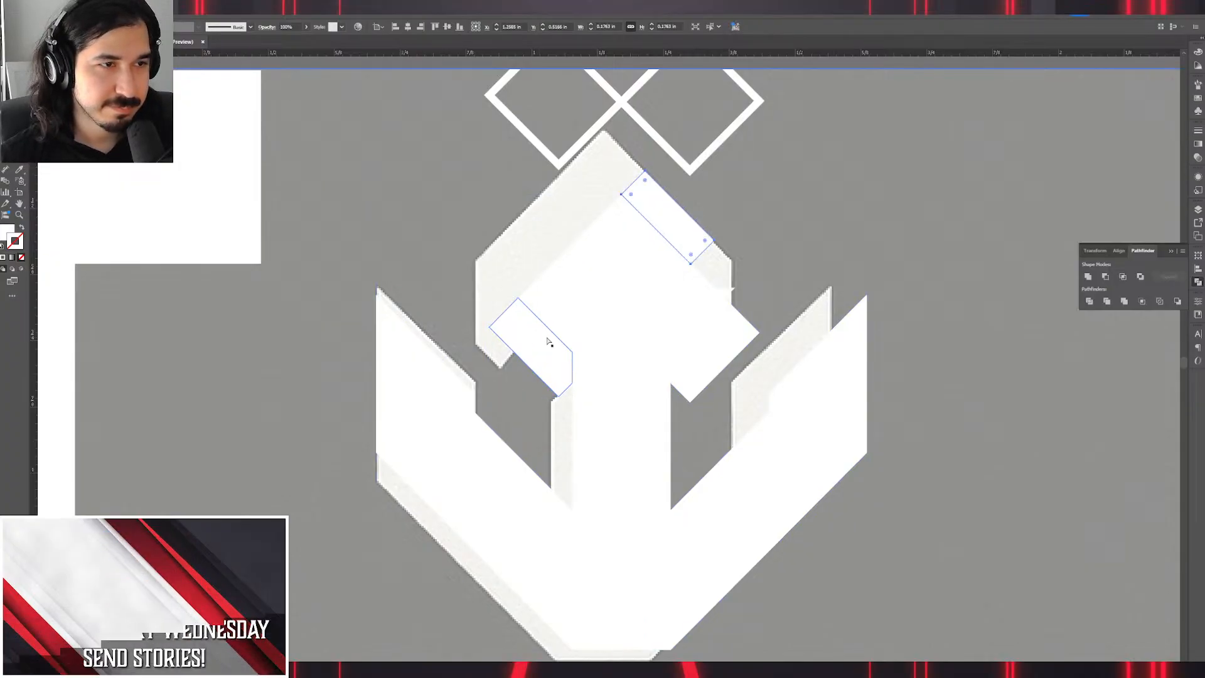
key(ctrl+z)
key(ctrl+z)
key(ctrl+z)
key(ctrl+z)
key(ctrl+z)
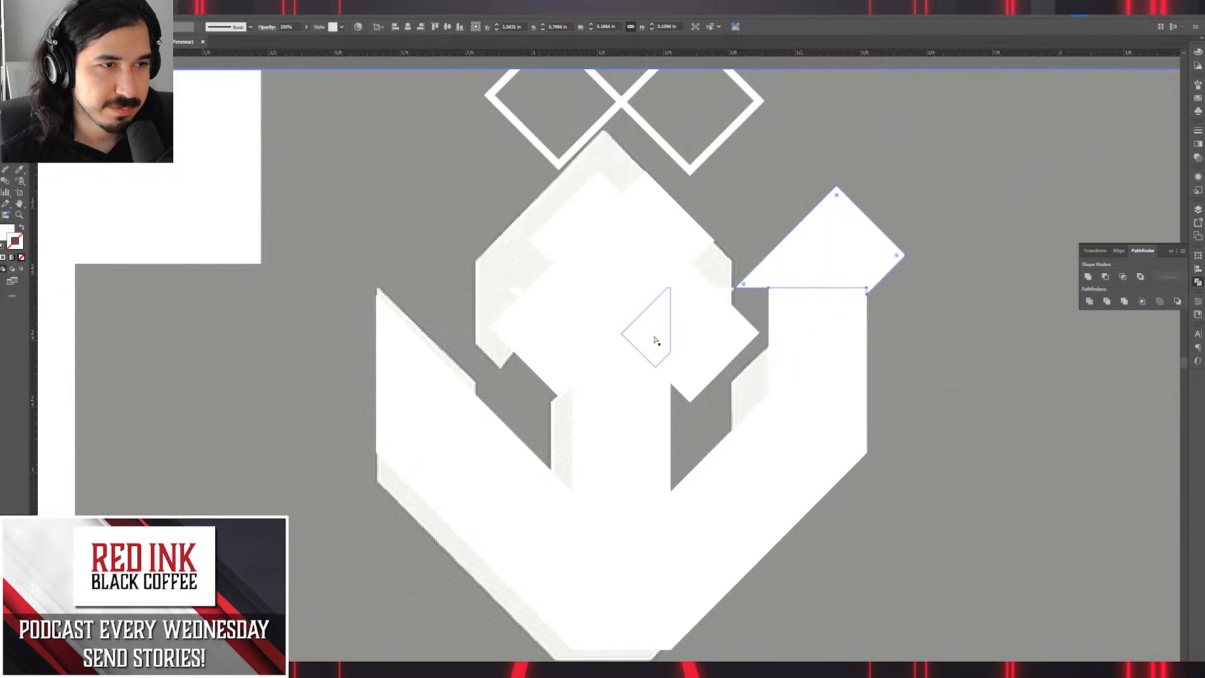
key(ctrl+z)
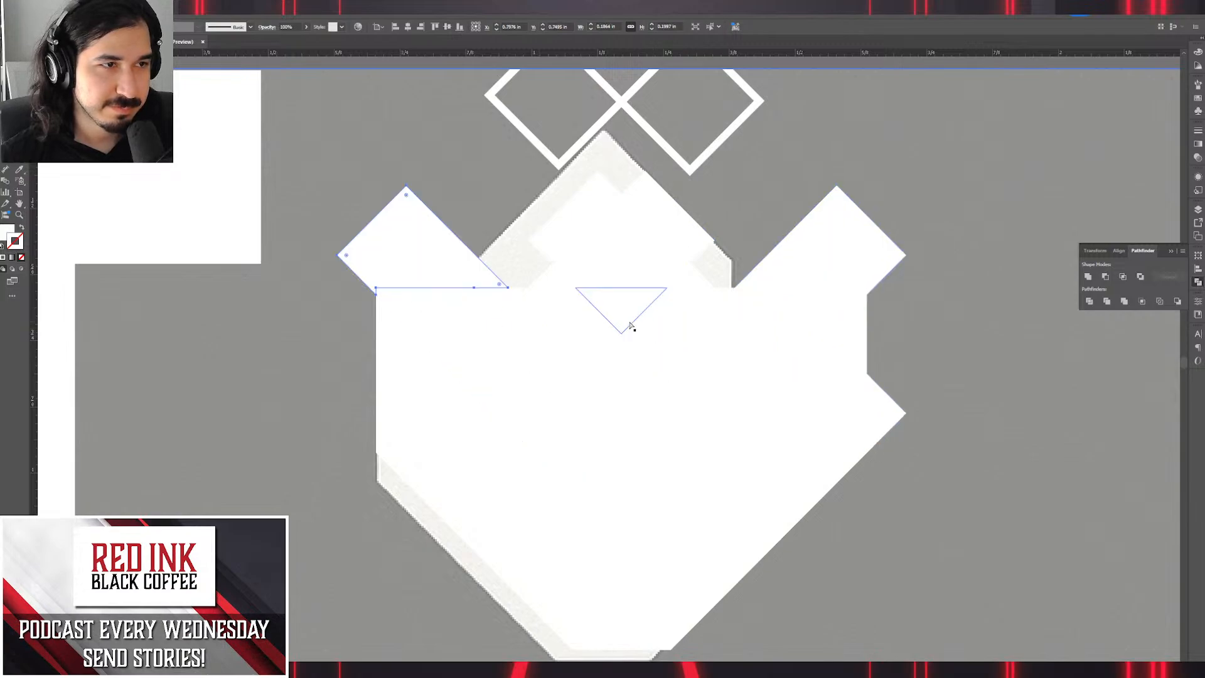
Delete the divided pieces forming the left arm's upper diagonal end and filling the gap between that arm and the centre column.
click(420, 234)
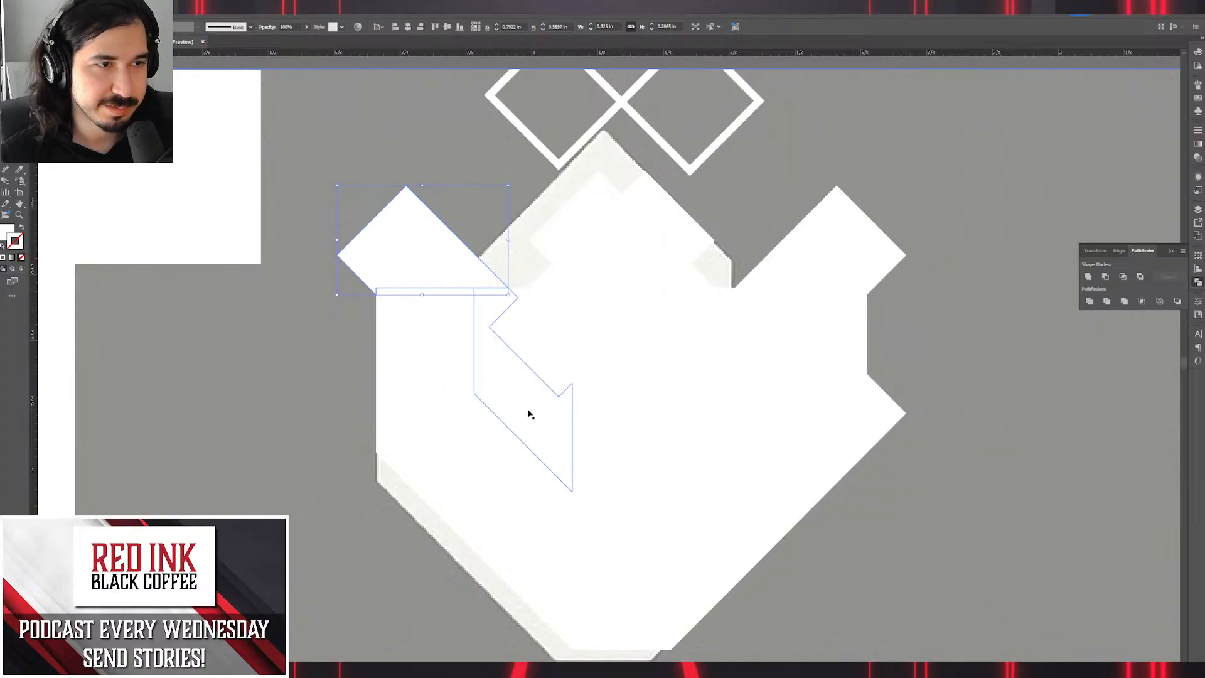
click(529, 412)
key(Delete)
click(449, 331)
key(Delete)
click(426, 255)
key(Delete)
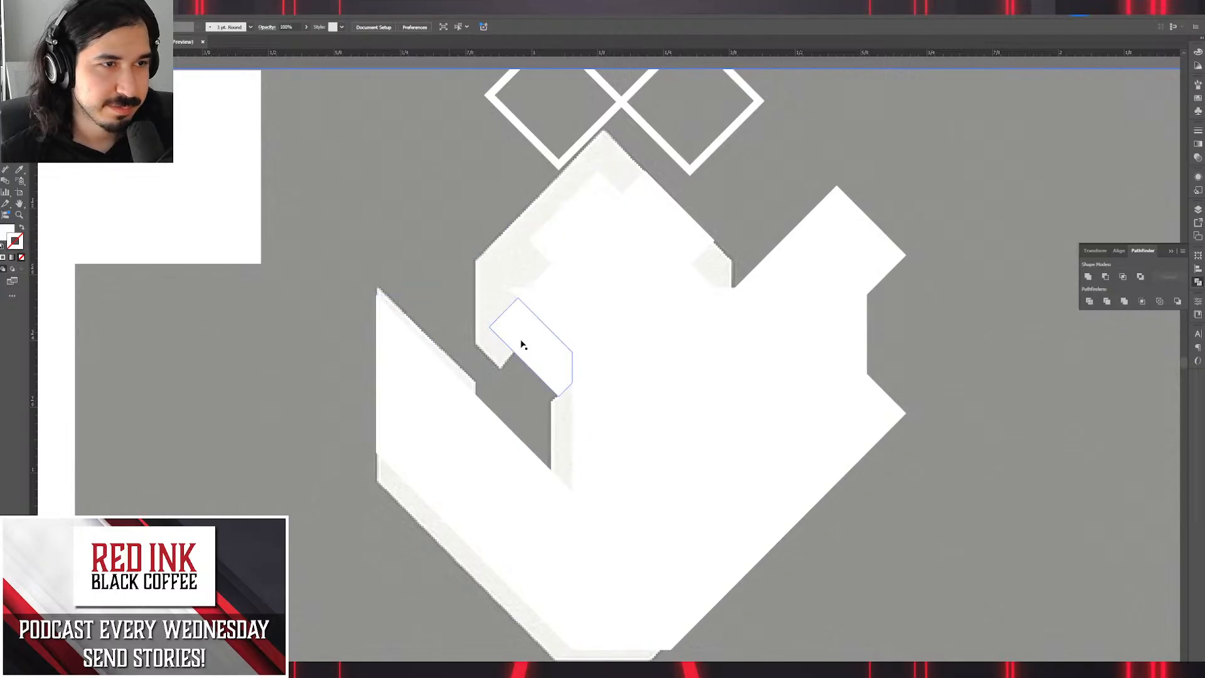
Delete the remaining surplus pieces over the reference peak and in the gap beneath its left half.
click(521, 344)
key(Delete)
click(540, 304)
key(Delete)
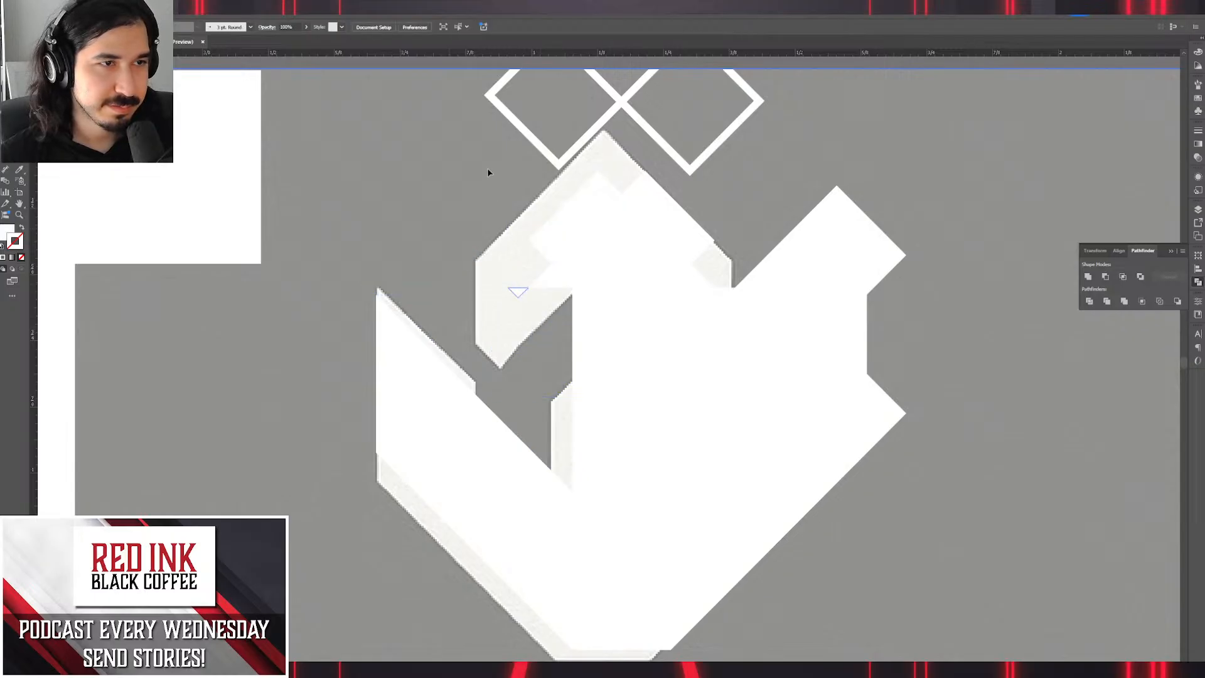
click(709, 266)
key(Delete)
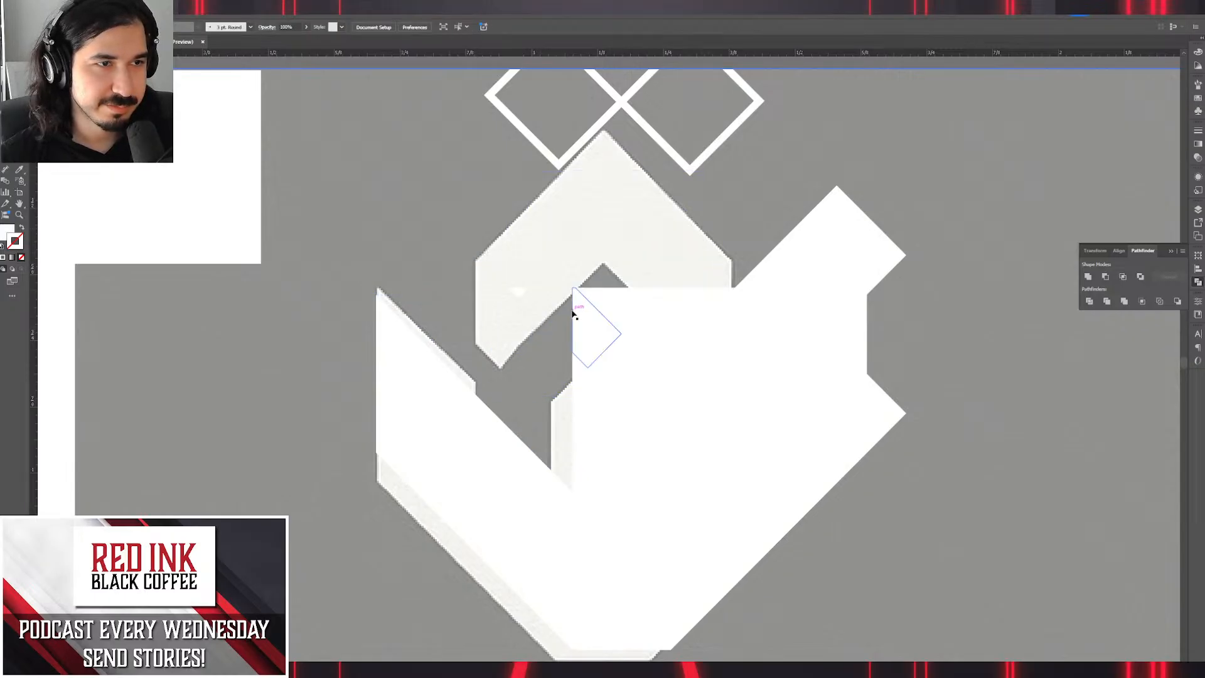
Delete the divided pieces above the centre column's tip to open the gap beneath the peak.
click(581, 309)
key(Delete)
click(609, 302)
key(Delete)
click(687, 311)
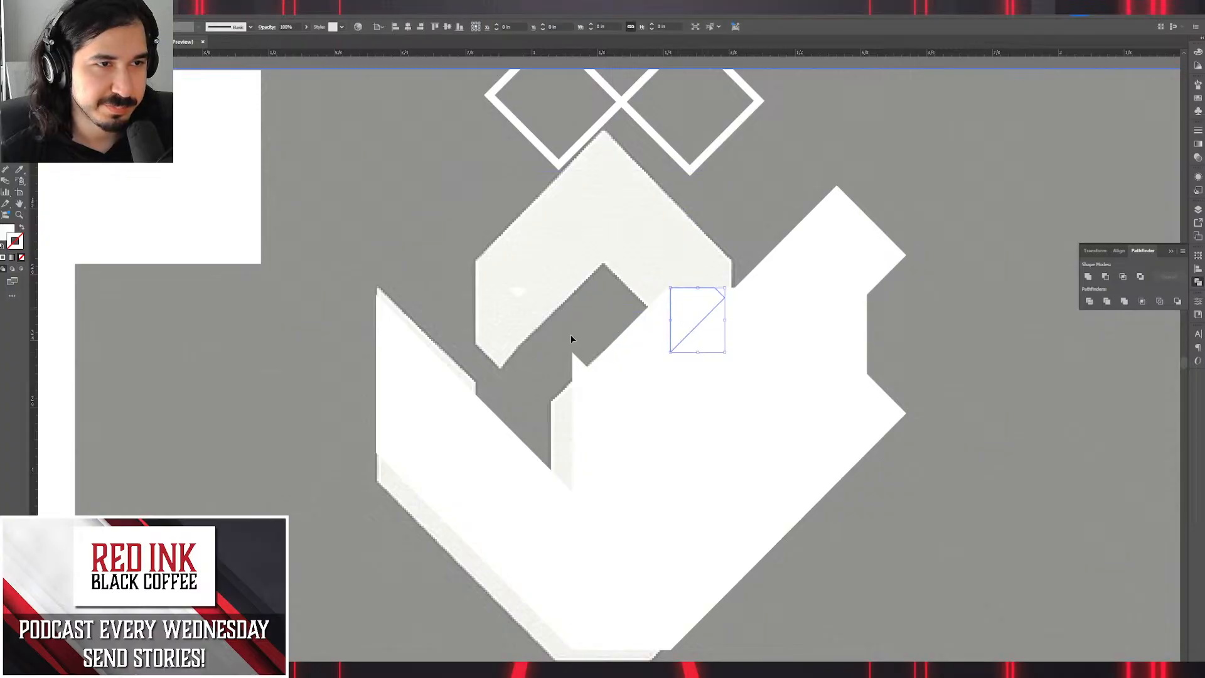
key(Delete)
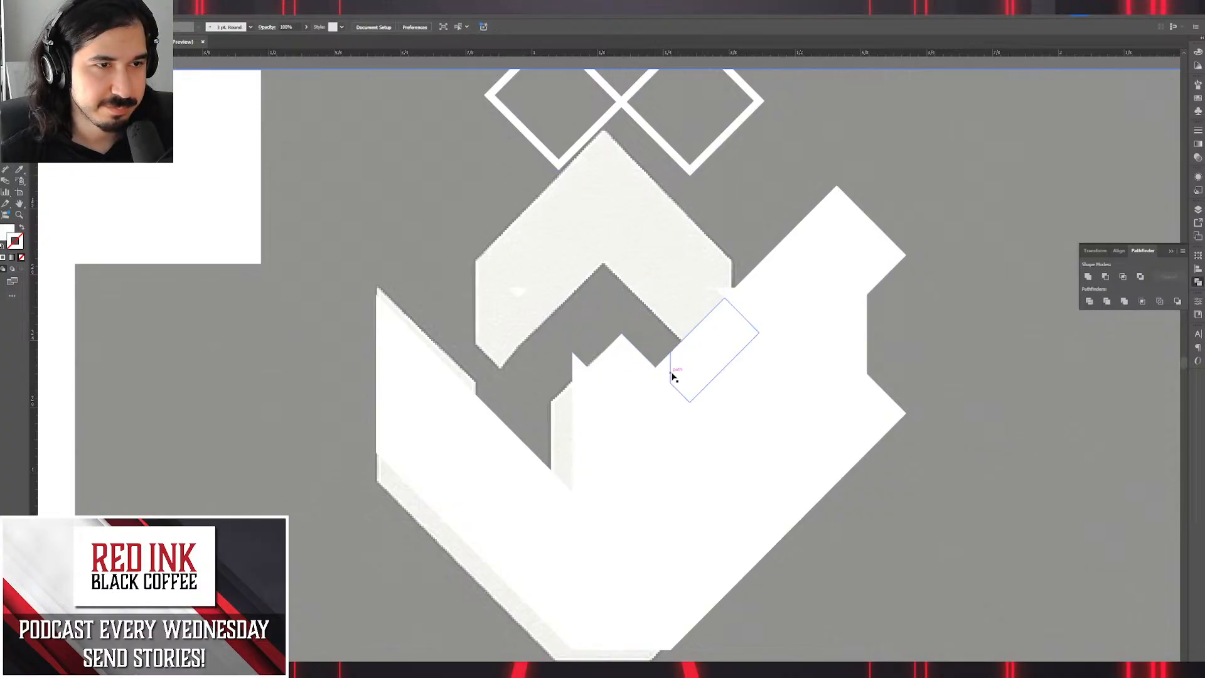
Delete the surplus diagonal piece under the peak's right half and the small corner pieces on both sides of the centre column's tip.
click(671, 375)
key(Delete)
click(659, 372)
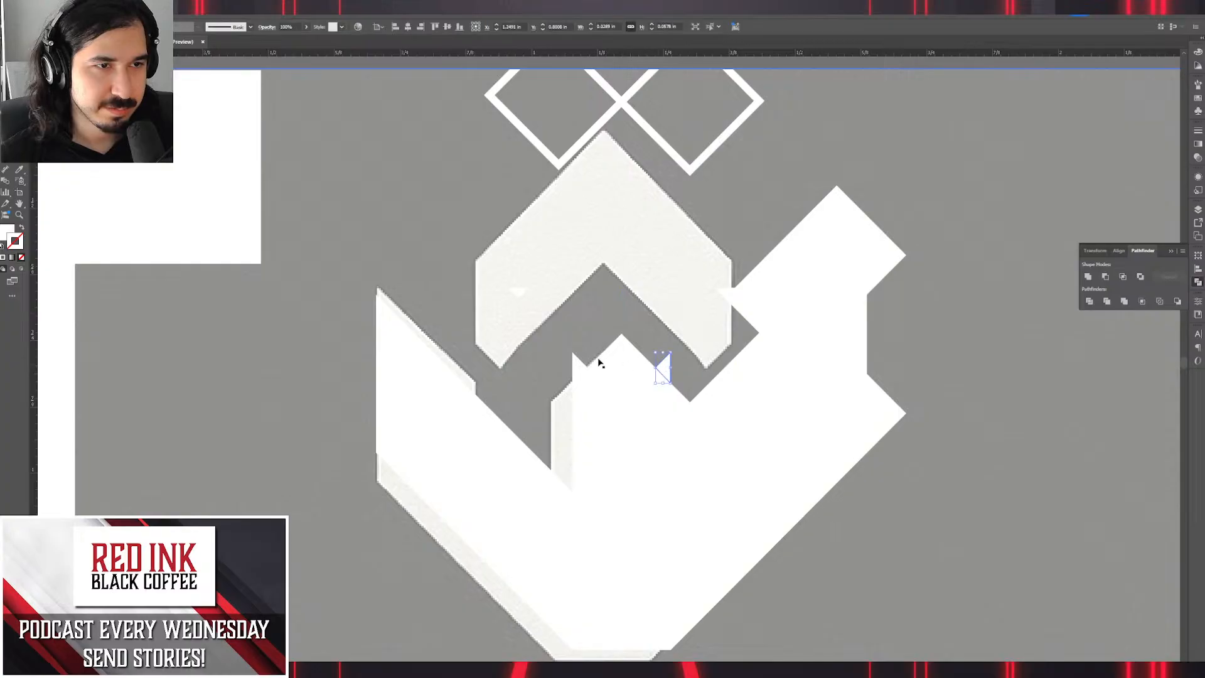
key(Delete)
click(579, 368)
key(Delete)
Delete the surplus pieces along the right arm's inner side, its upper diagonal end and its protruding outer corner.
click(705, 401)
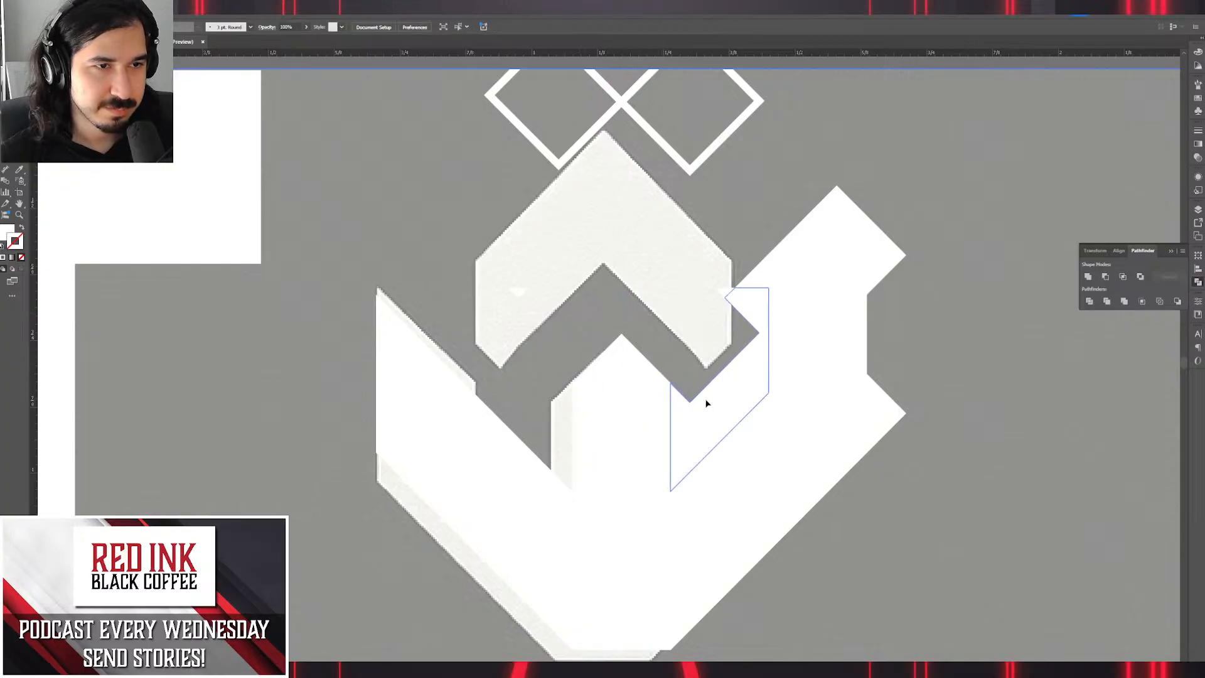
key(Delete)
click(776, 297)
key(Delete)
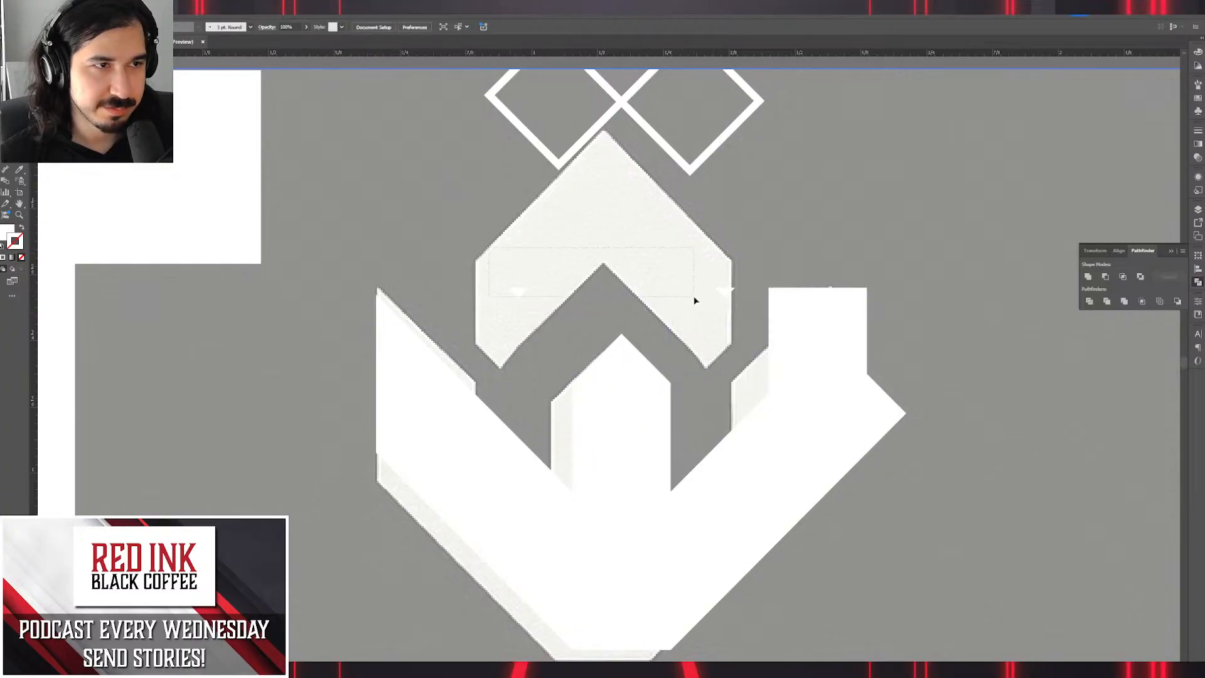
click(776, 305)
key(Delete)
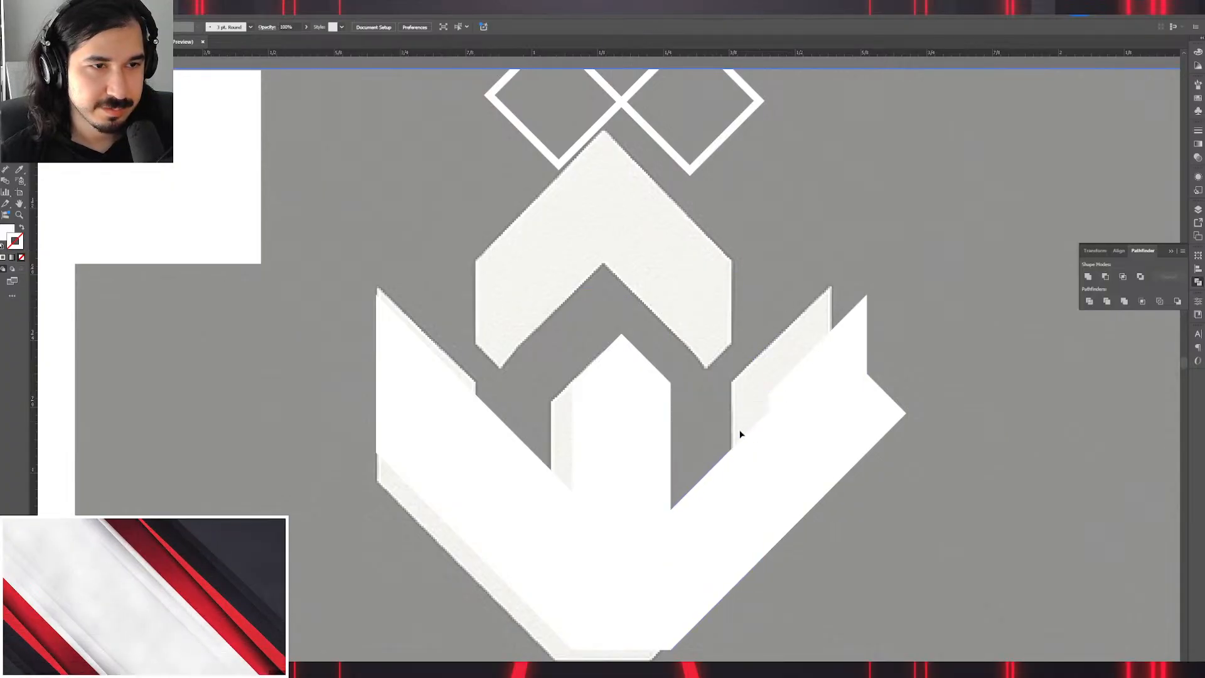
click(897, 427)
key(Delete)
Try to unite all remaining pieces of the lower emblem into one shape.
scroll(895, 418, down, 2)
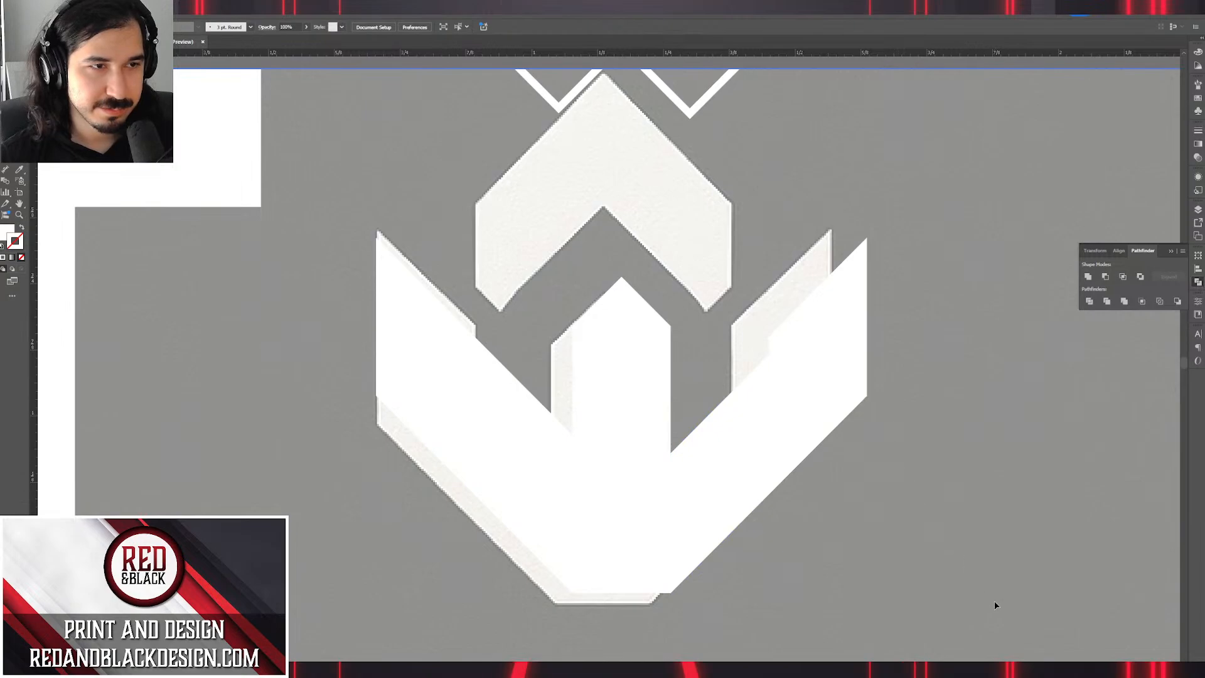
click(379, 243)
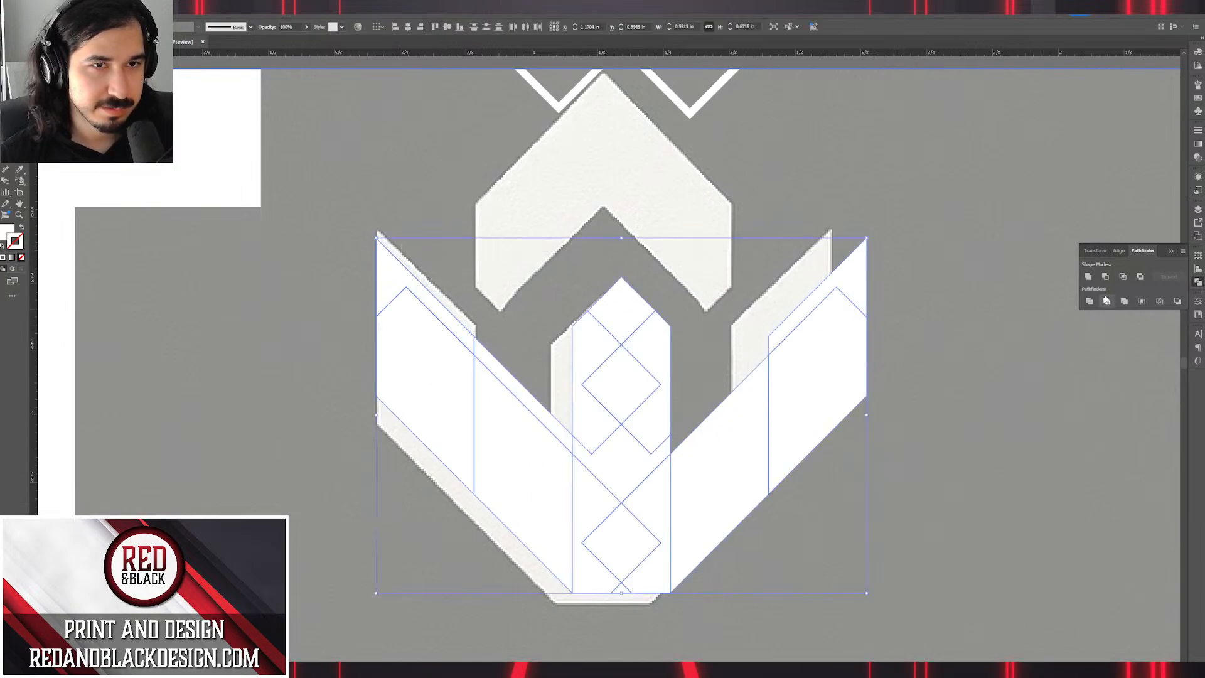
click(1088, 277)
click(881, 385)
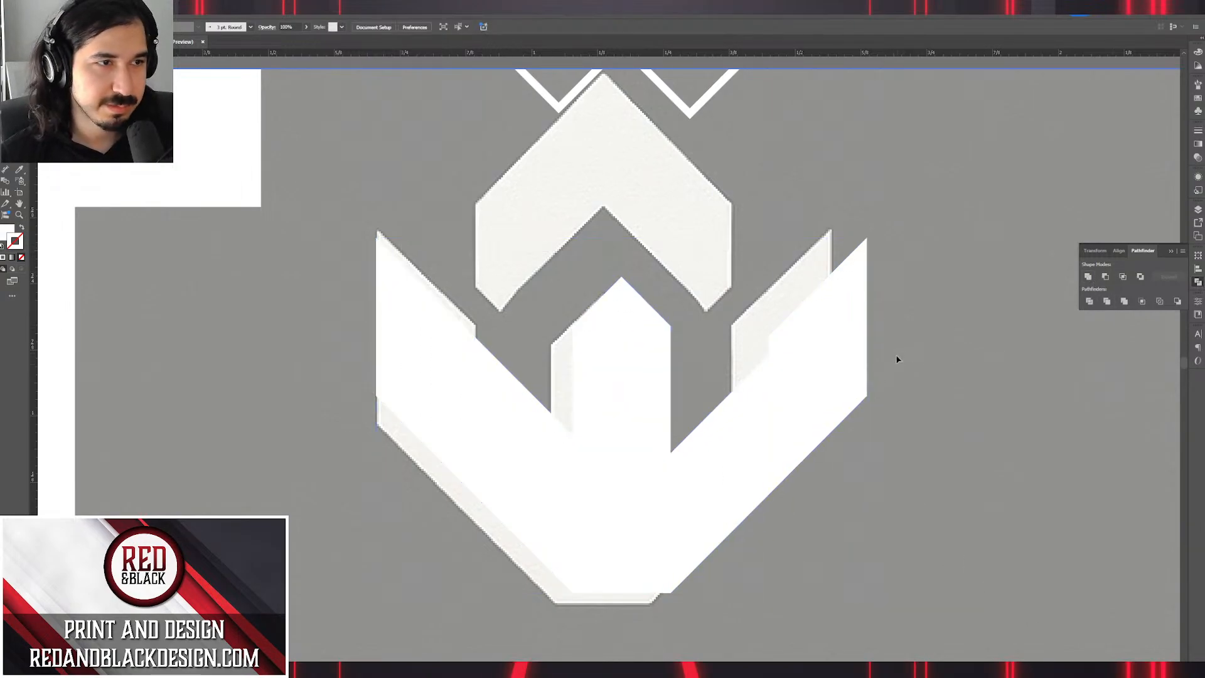
key(ctrl+z)
Delete the thin strip along the left arm's inner edge and move the united silhouette down-left onto the reference logo's base.
click(516, 381)
key(Delete)
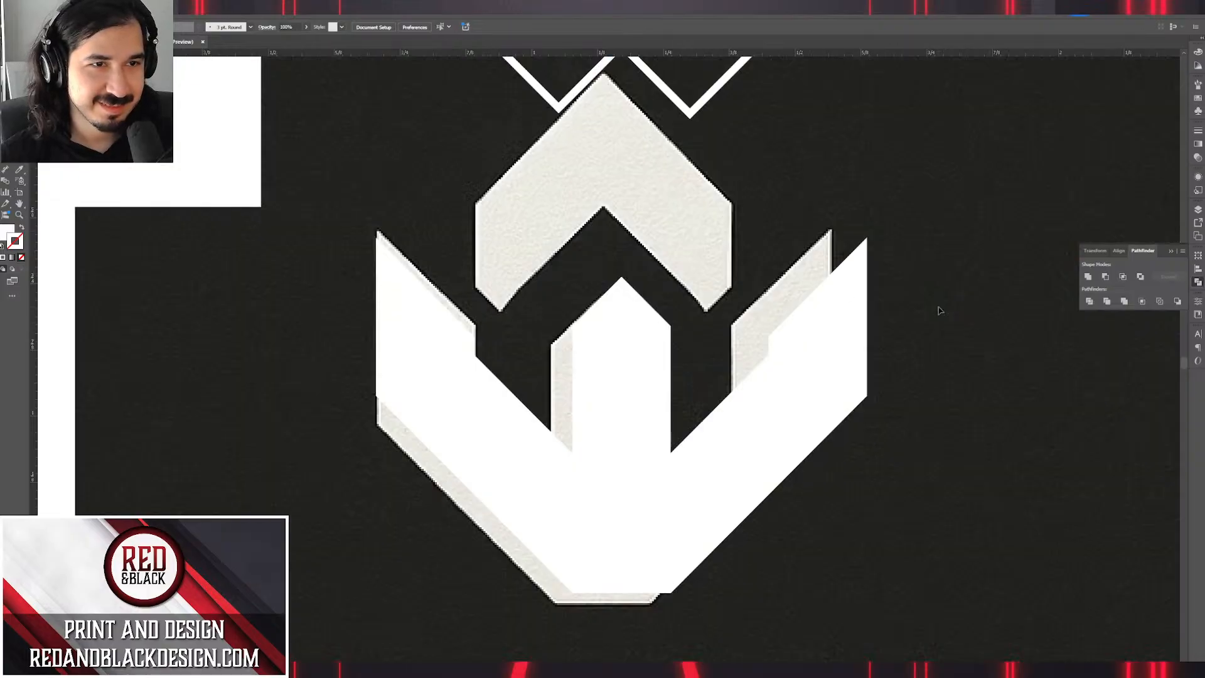
click(830, 319)
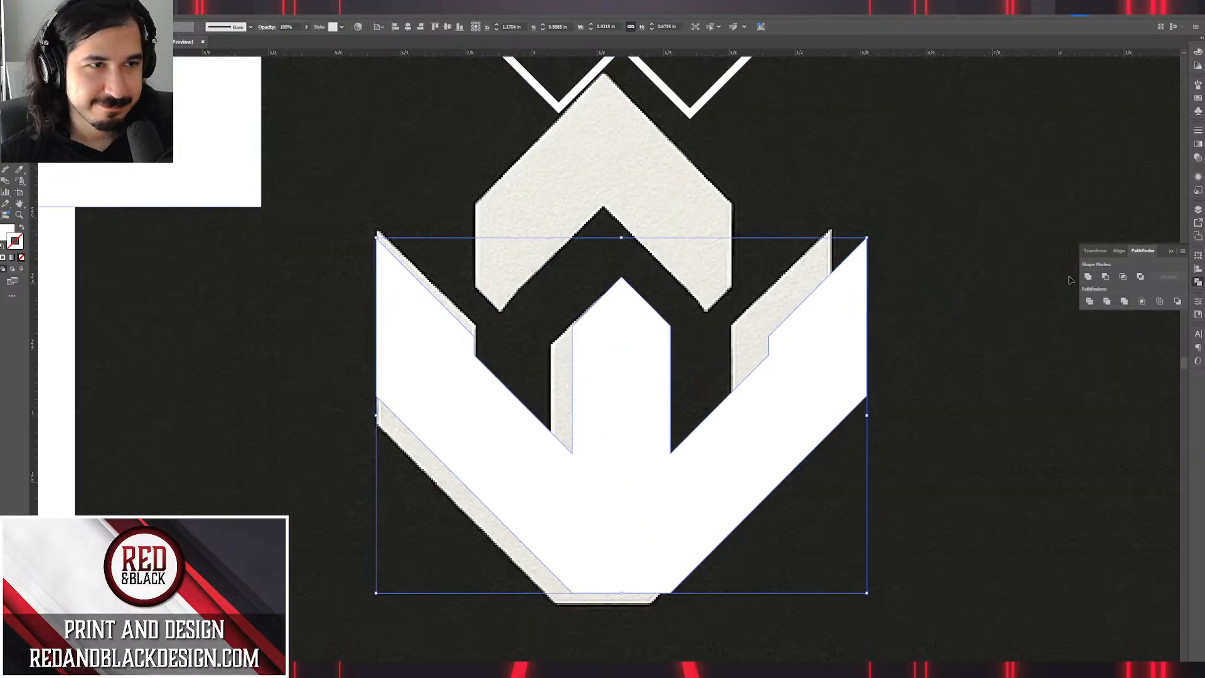
drag(809, 358, 791, 369)
Raise the upper anchor points of both arms together until their slanted top edges line up with the reference.
key(a)
drag(334, 215, 480, 370)
drag(733, 358, 915, 199)
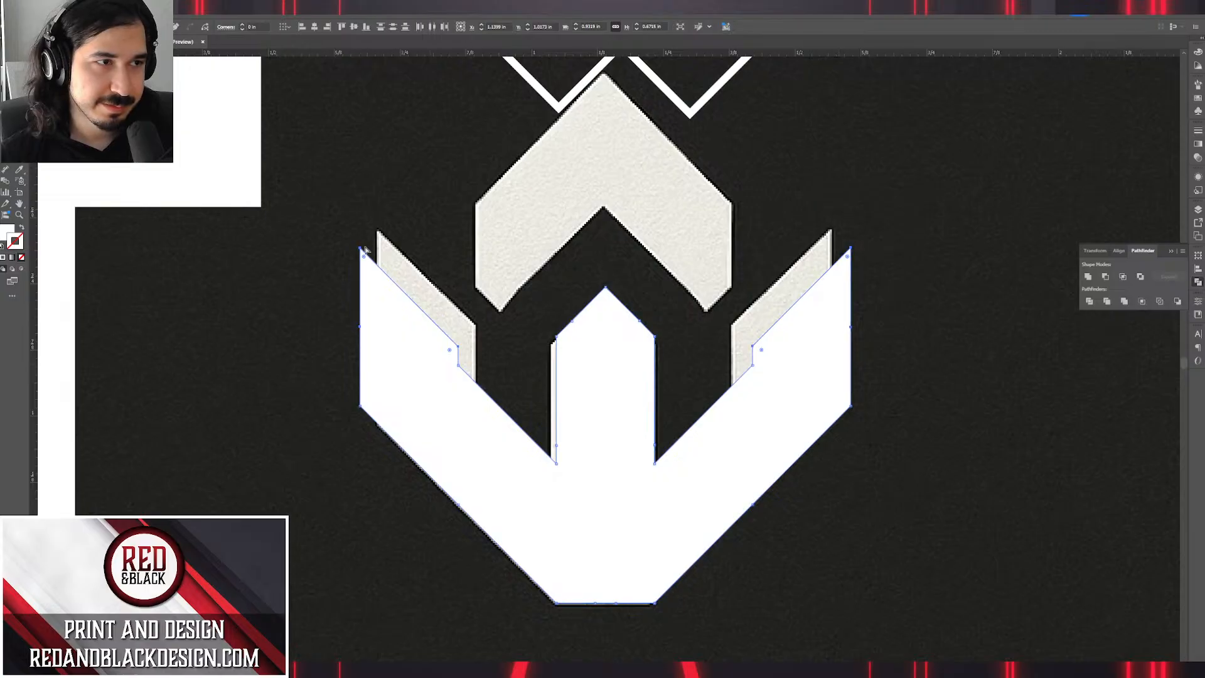
drag(361, 250, 354, 215)
click(592, 244)
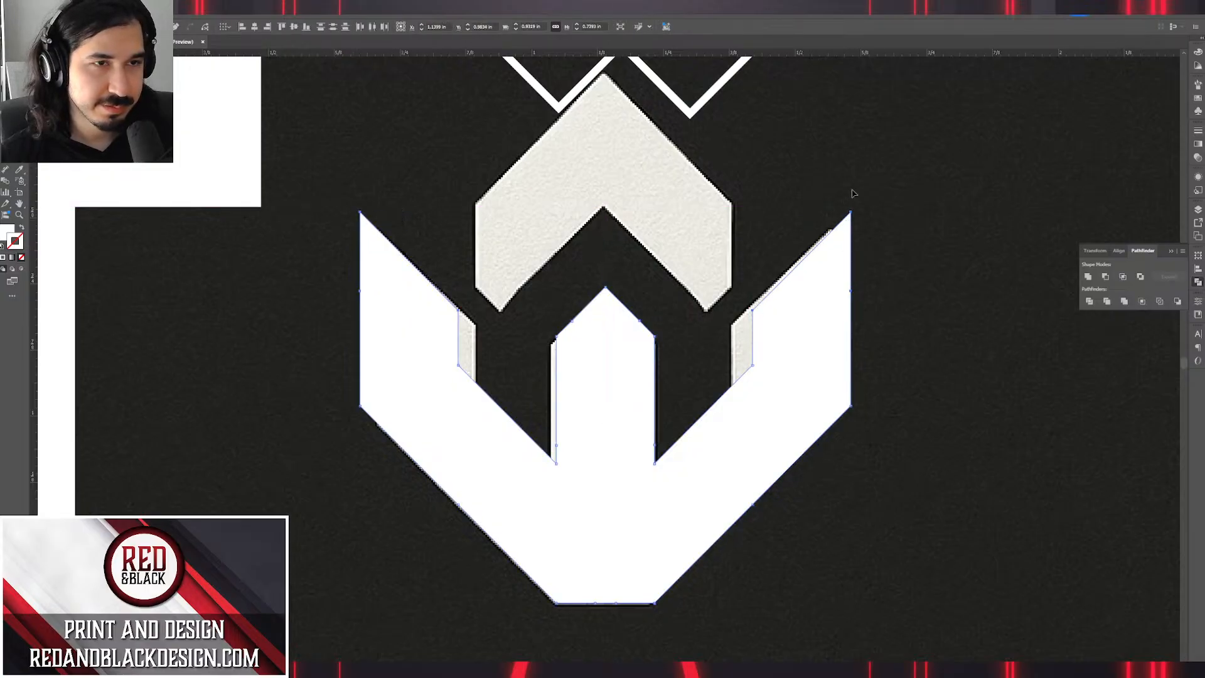
Move the two crossed diagonal rectangle outlines down onto the reference peak so they trace its sloping sides.
drag(721, 218, 791, 329)
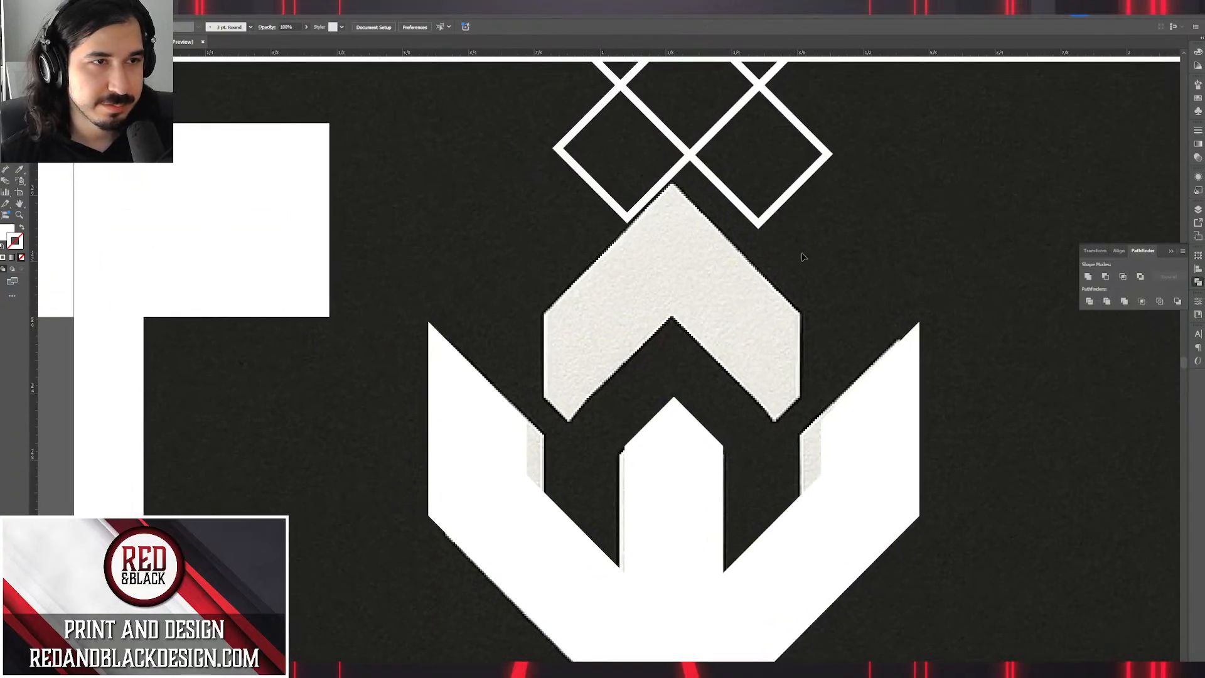
drag(832, 278, 570, 150)
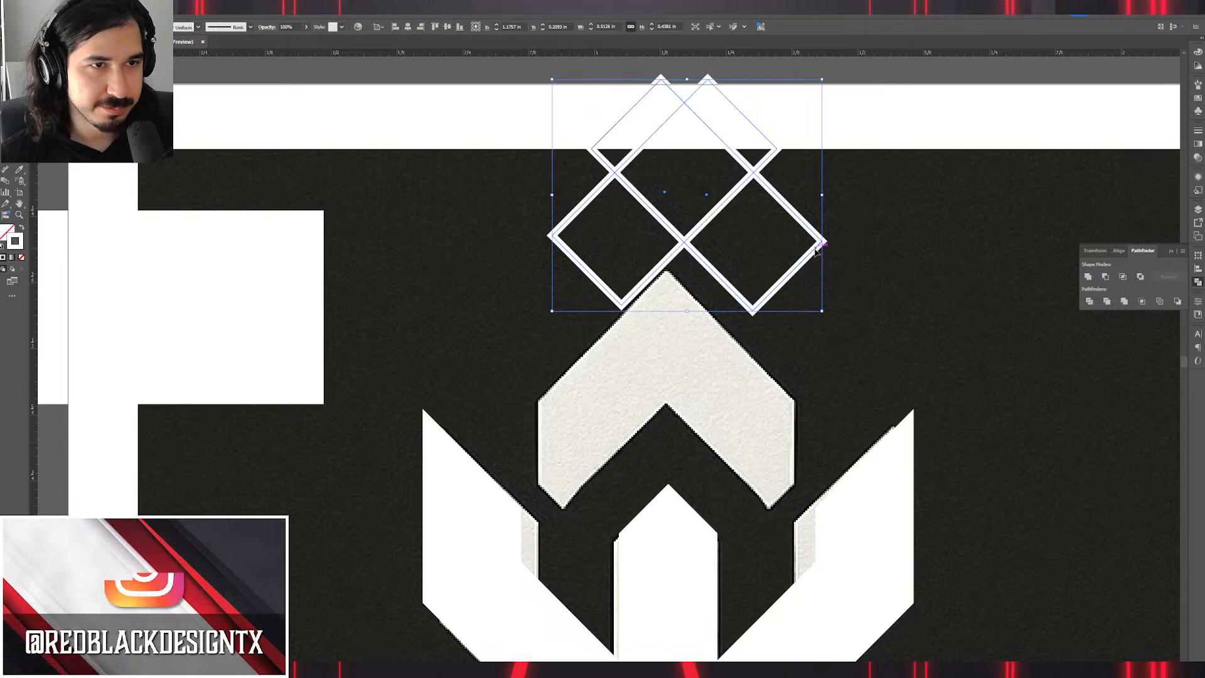
drag(820, 251, 788, 366)
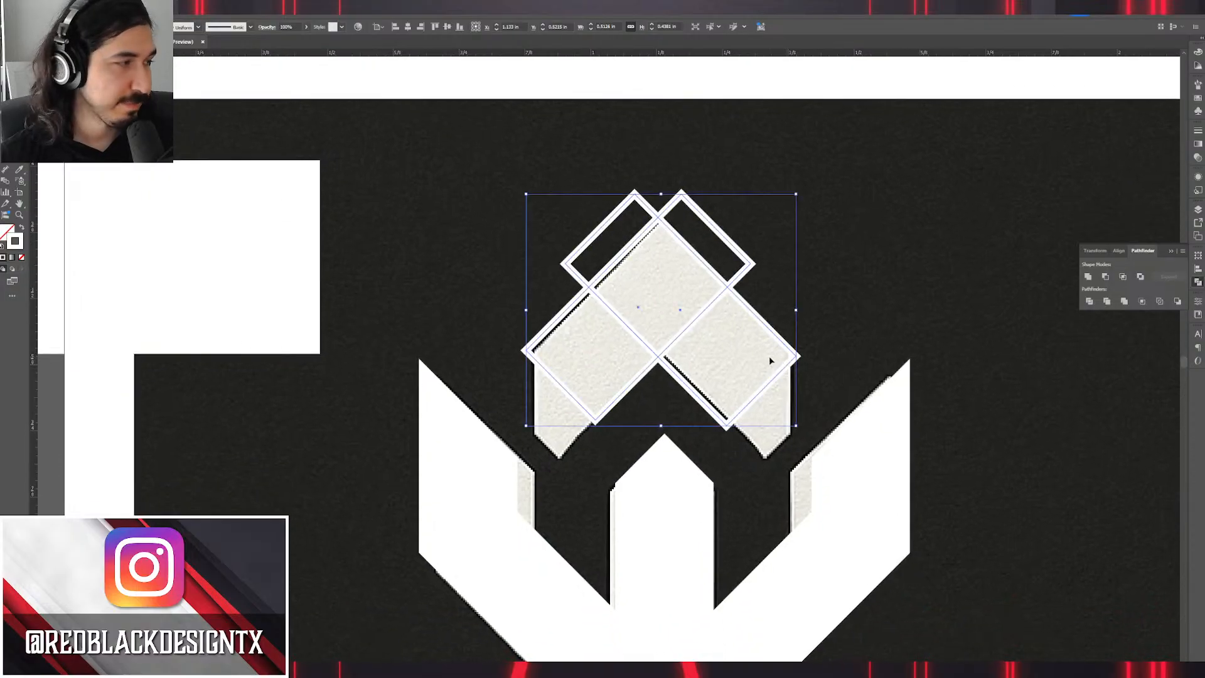
scroll(658, 427, up, 2)
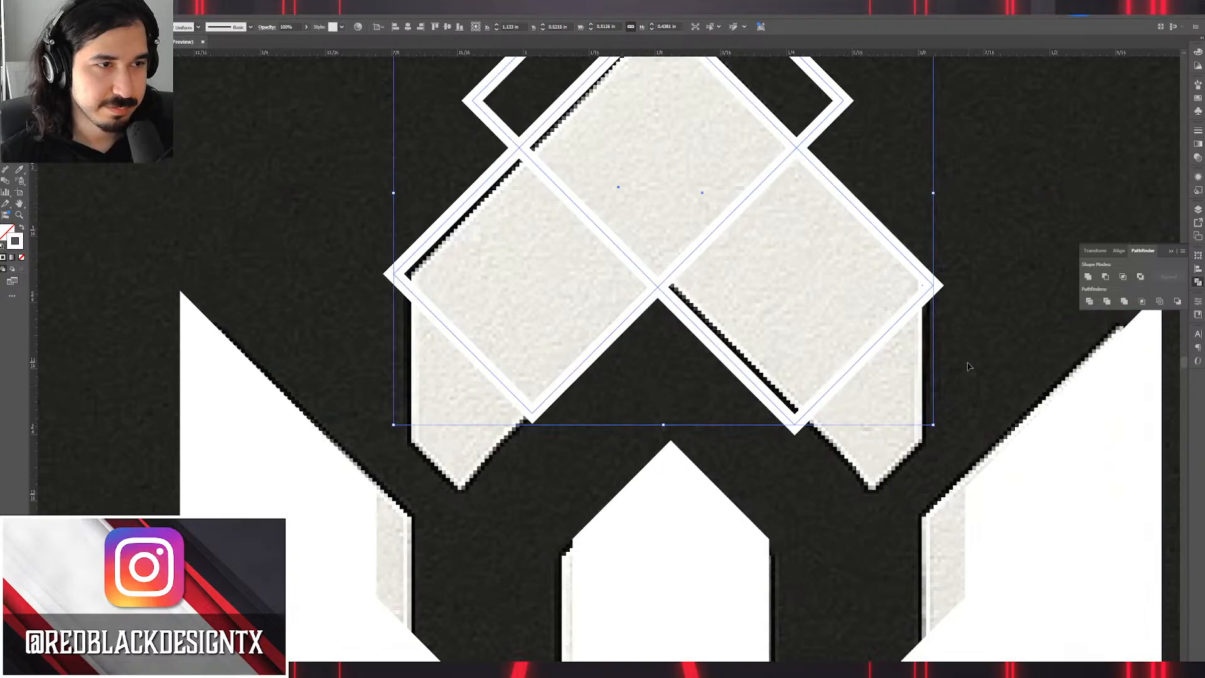
click(952, 335)
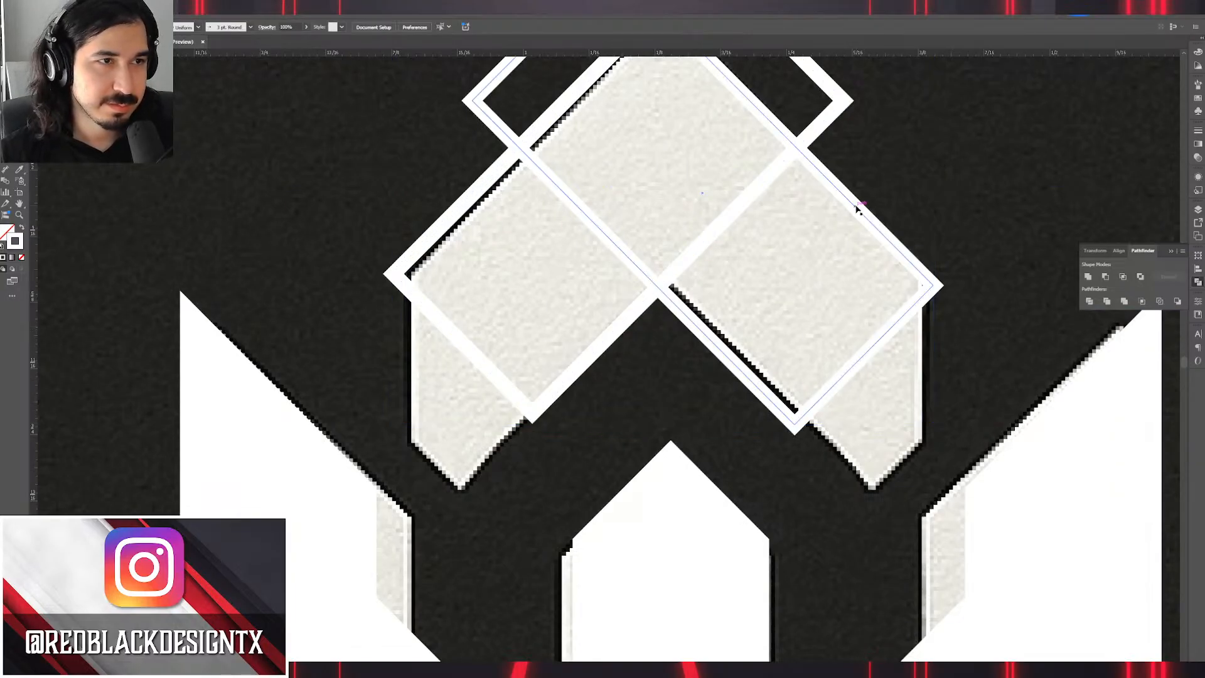
drag(850, 204, 593, 339)
key(ctrl+z)
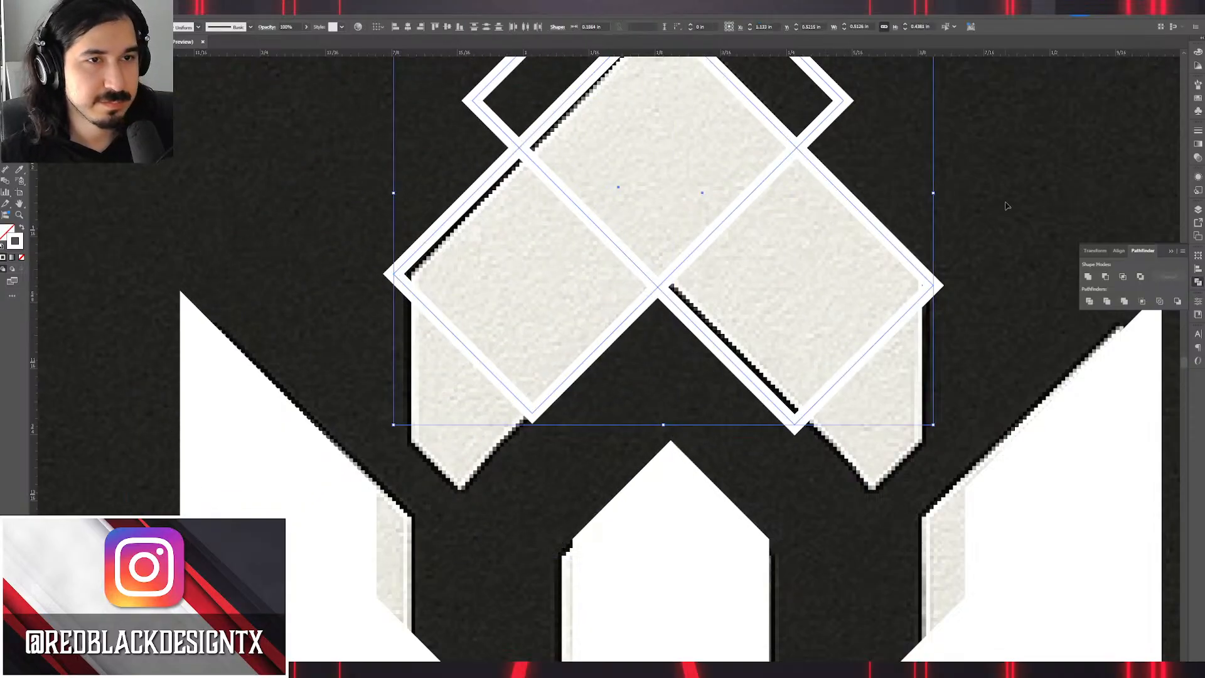
click(1006, 206)
Duplicate the down-right diagonal rectangle to the peak's lower-left tip and stretch the other diagonal rectangle's lower end to meet it.
drag(865, 215, 486, 515)
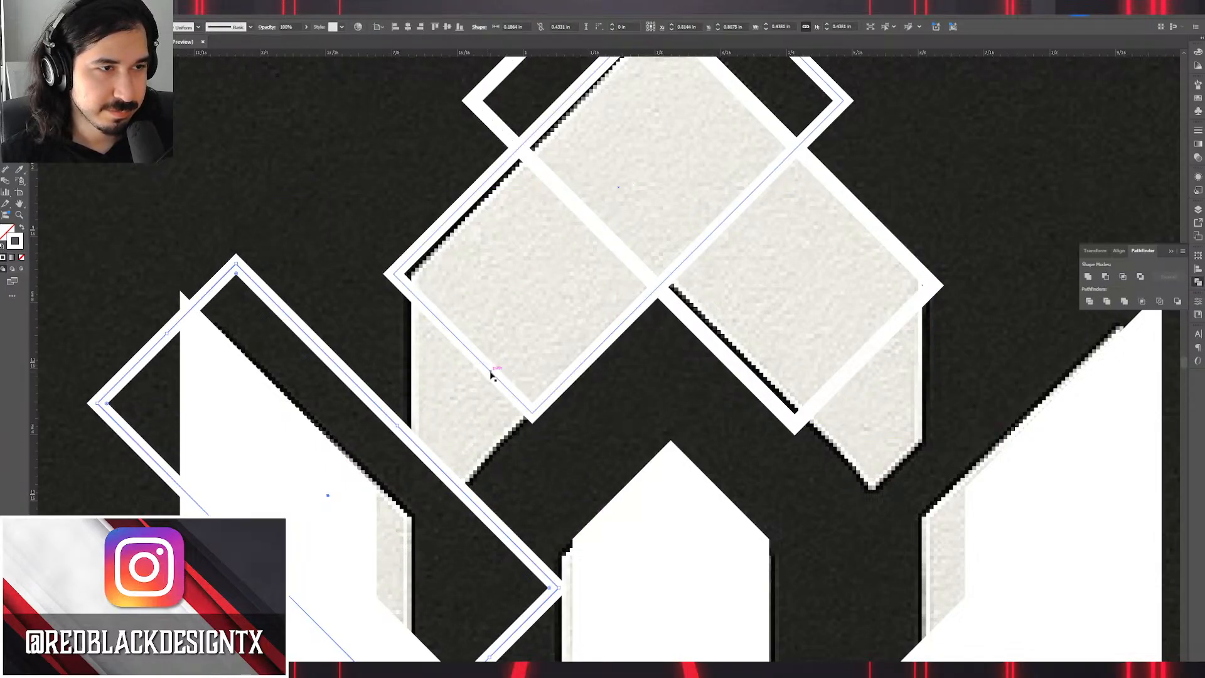
click(490, 369)
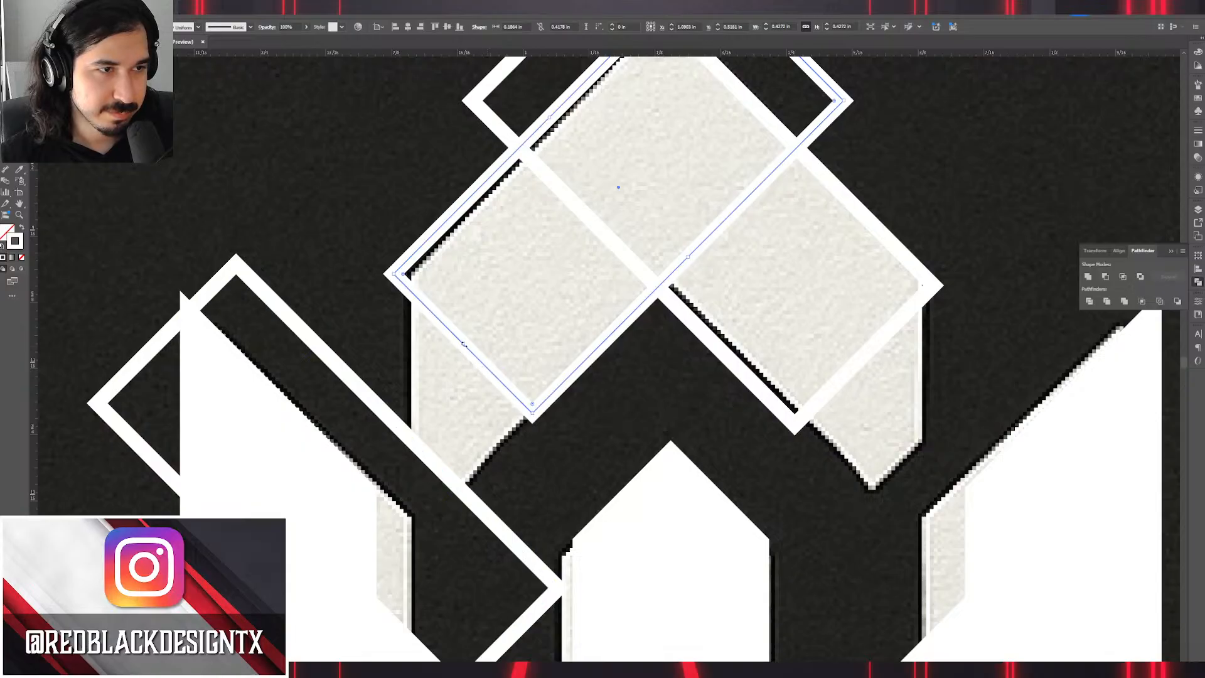
drag(463, 344, 384, 424)
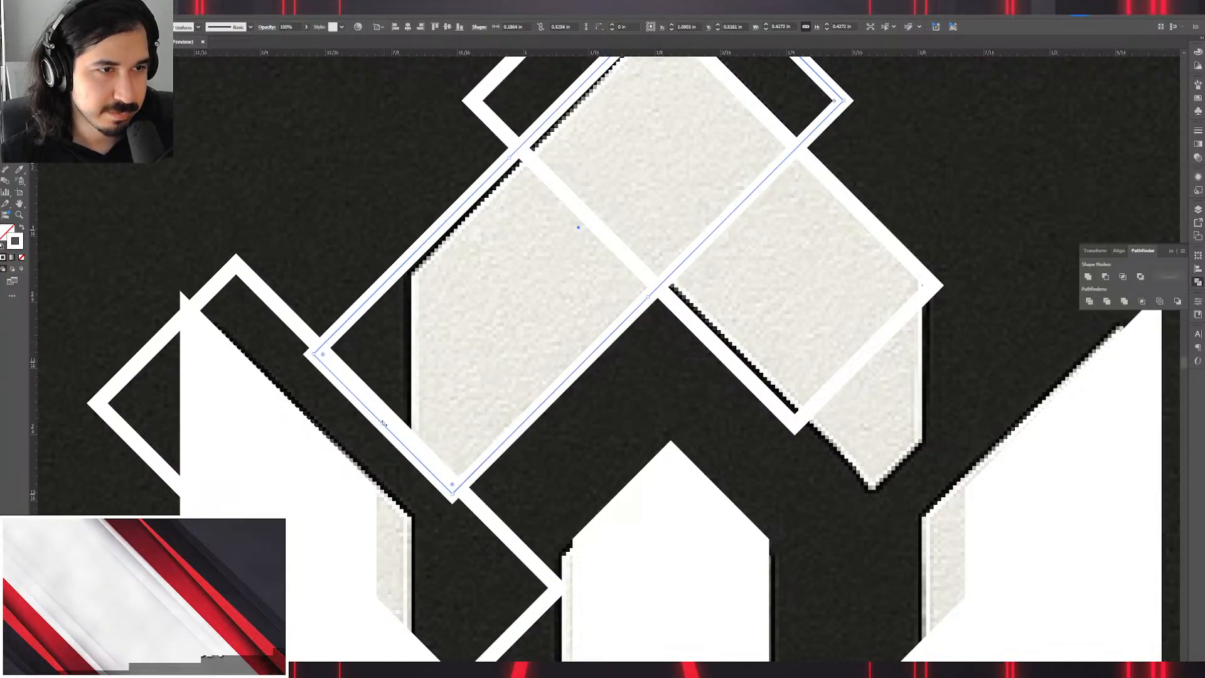
Draw a vertical rectangle about 0.18 by 0.36 in against the peak's left edge and delete the down-right diagonal rectangle across the peak.
key(m)
drag(217, 135, 408, 519)
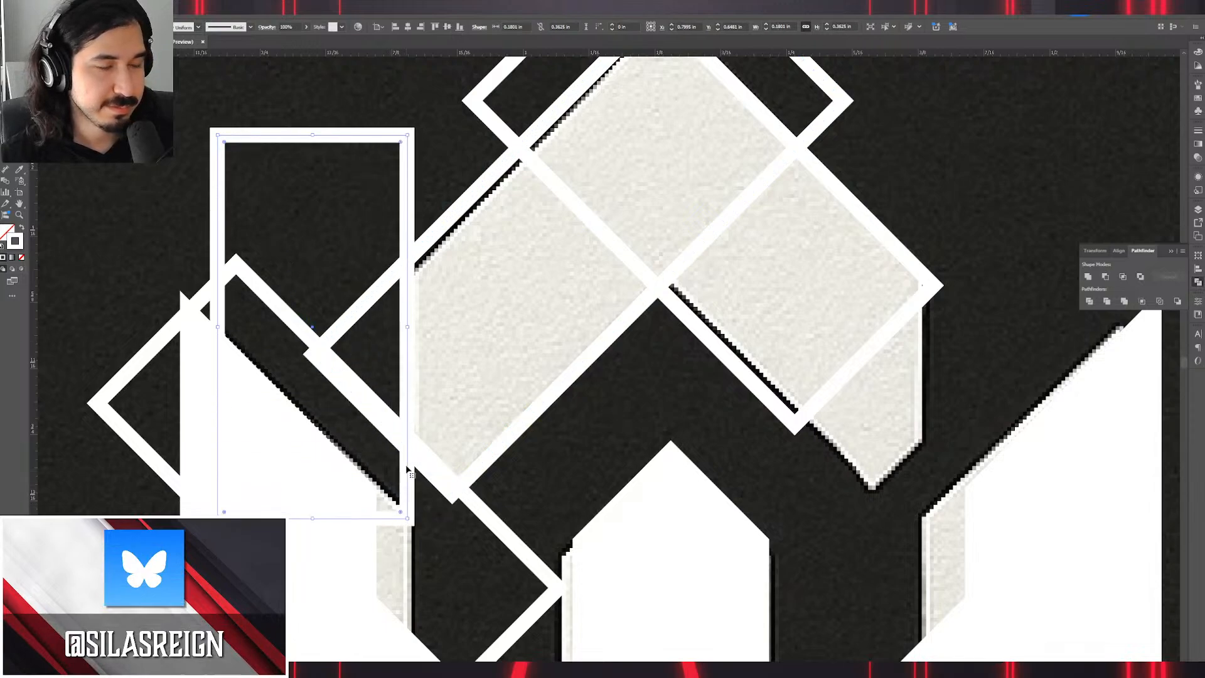
scroll(444, 375, down, 2)
drag(446, 373, 485, 345)
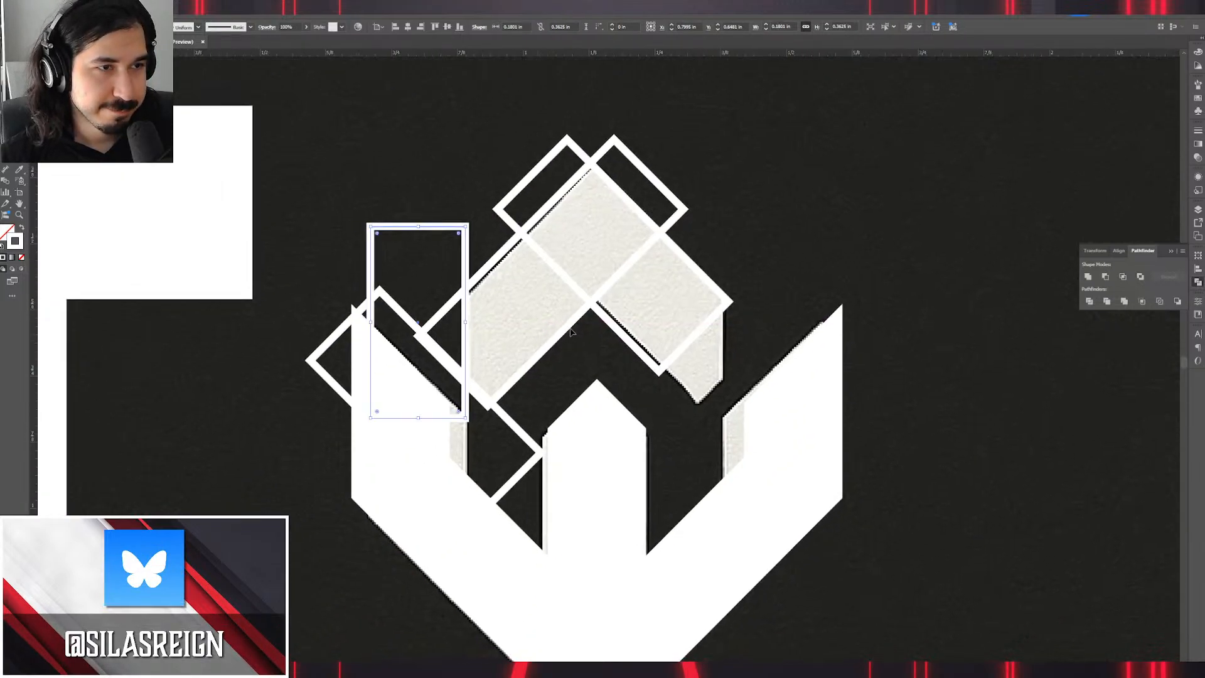
click(622, 336)
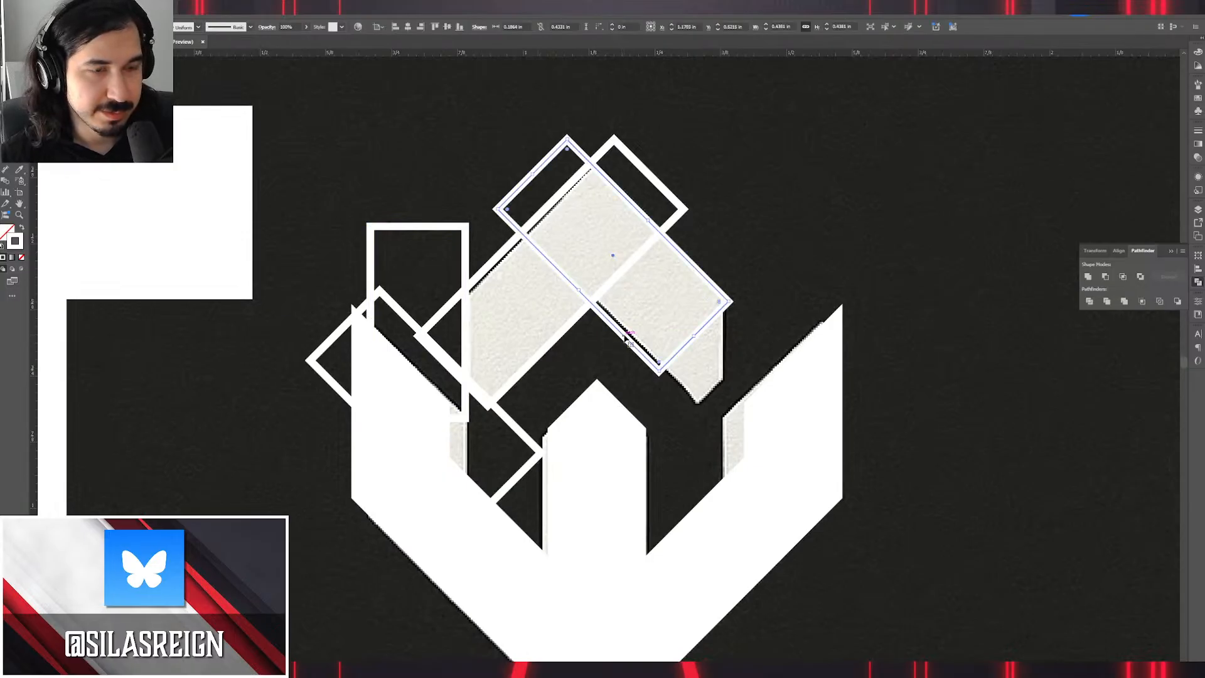
key(Delete)
Duplicate the three remaining outlines as a group and reflect the copy horizontally.
drag(732, 152, 392, 295)
drag(416, 352, 416, 351)
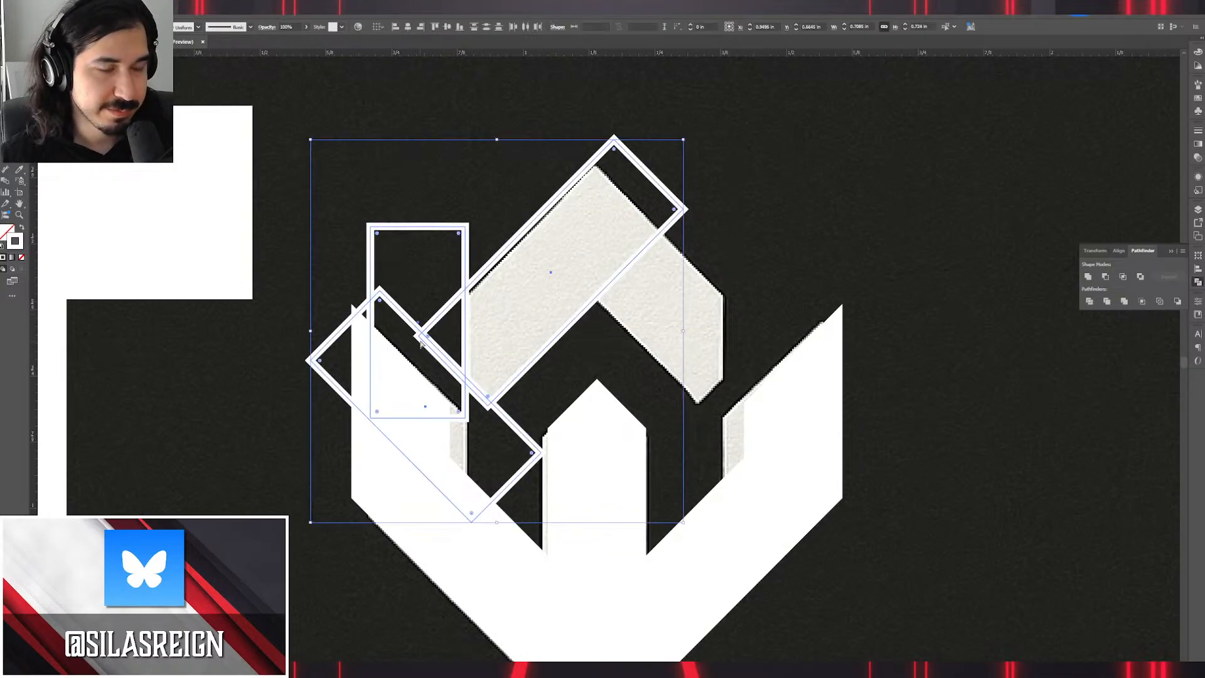
drag(450, 308, 561, 340)
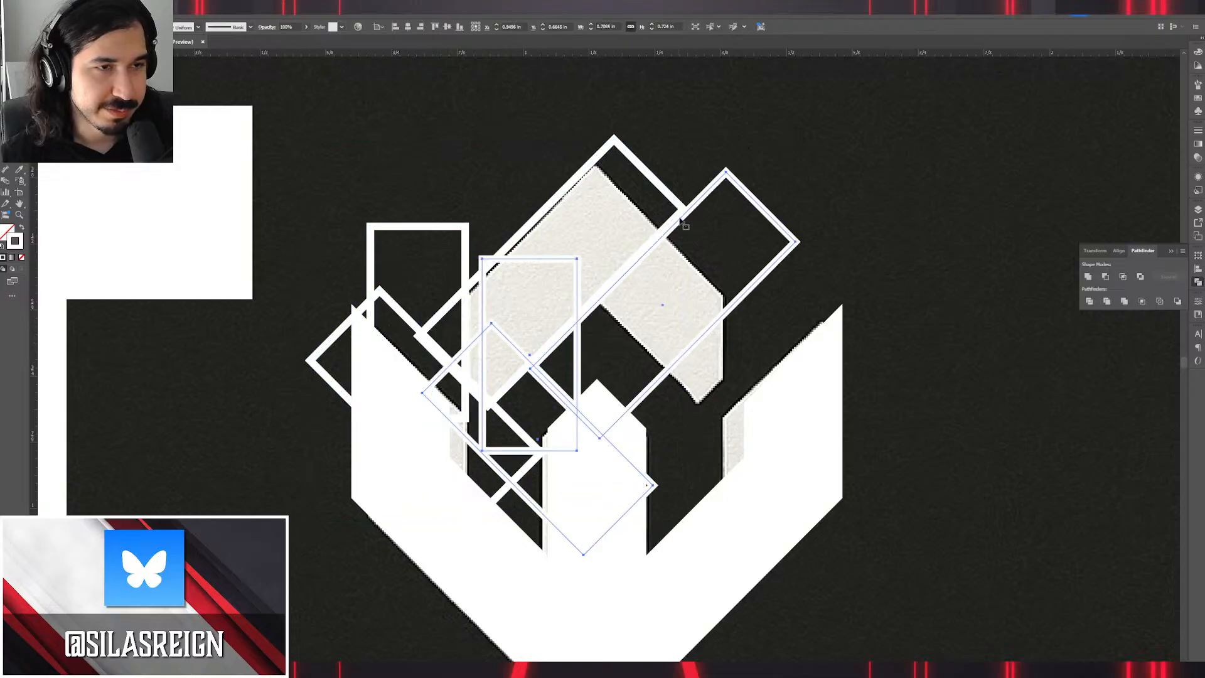
key(v)
key(o)
drag(837, 164, 364, 185)
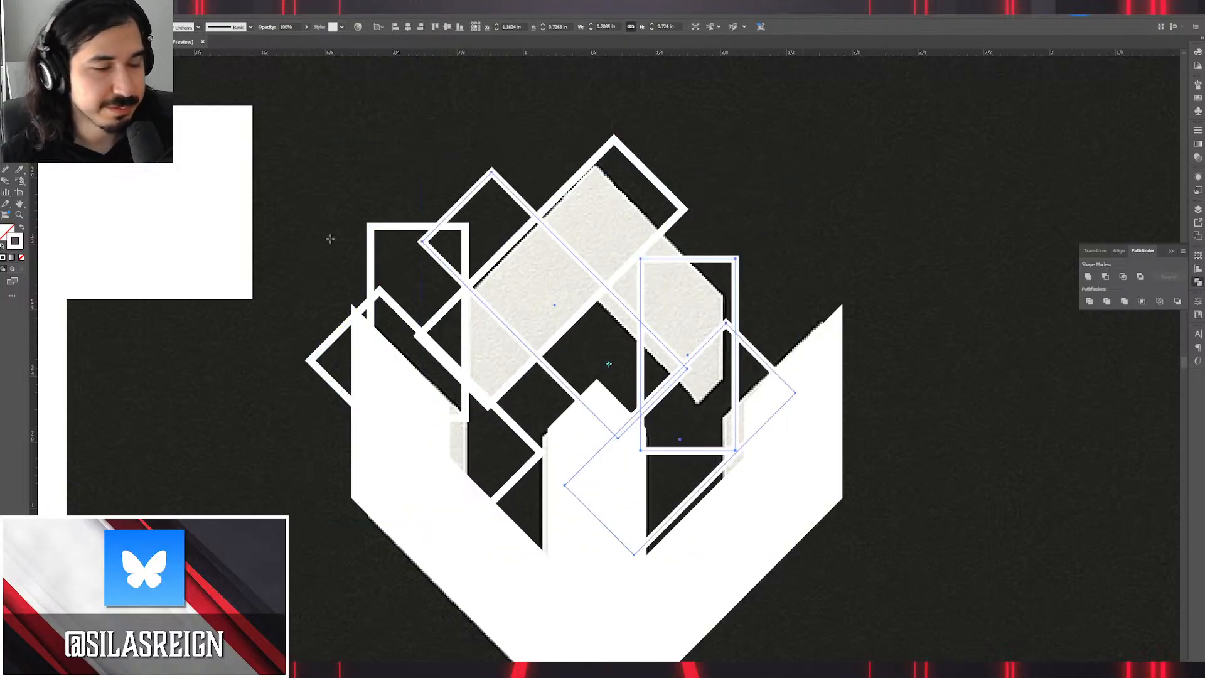
Move the mirrored group onto the peak's right side and align its bottom with the left group's bottom.
drag(641, 311, 724, 280)
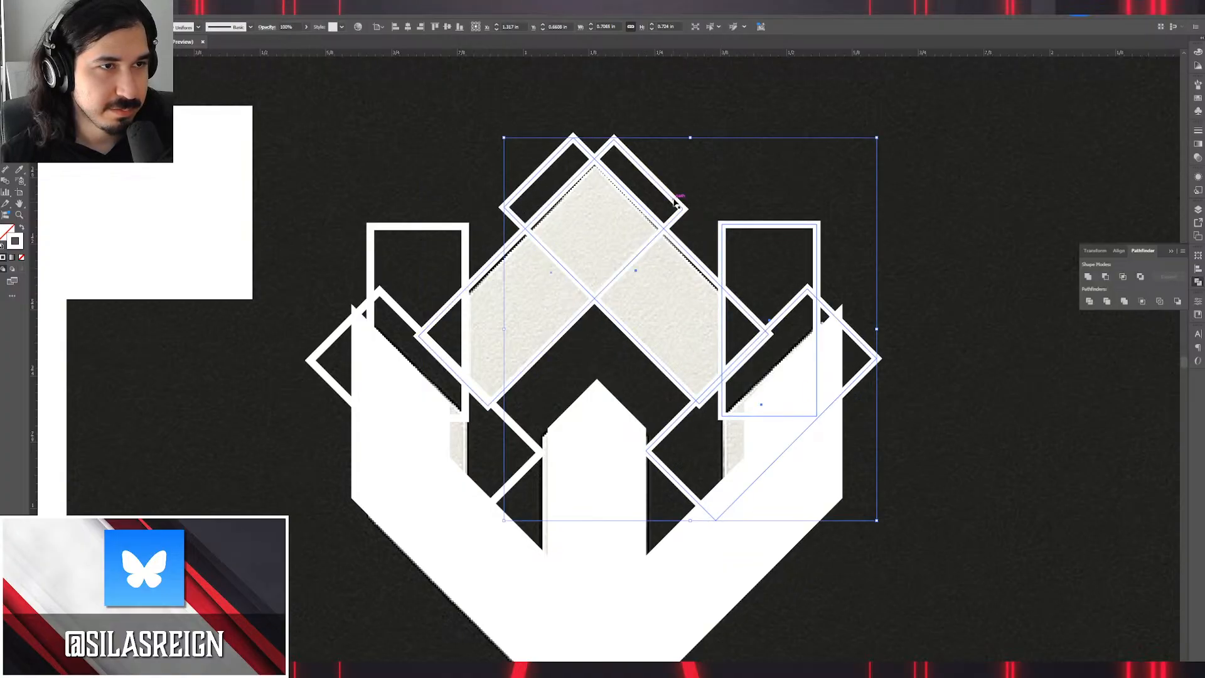
shift+click(617, 139)
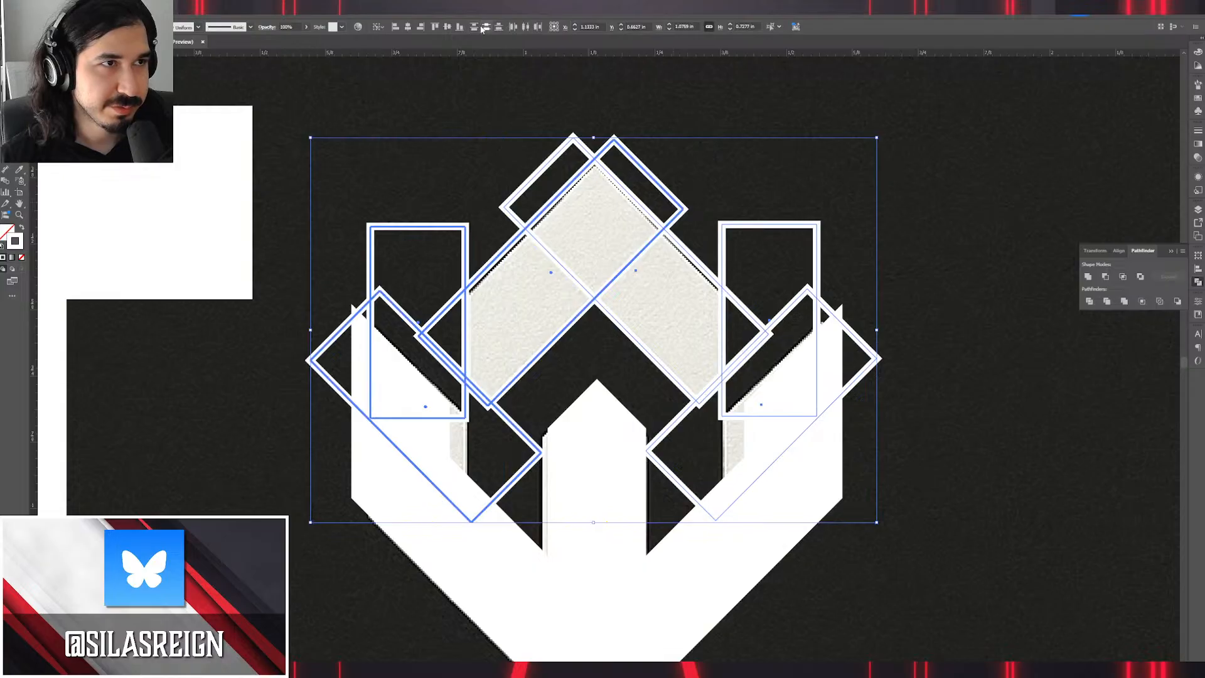
click(461, 27)
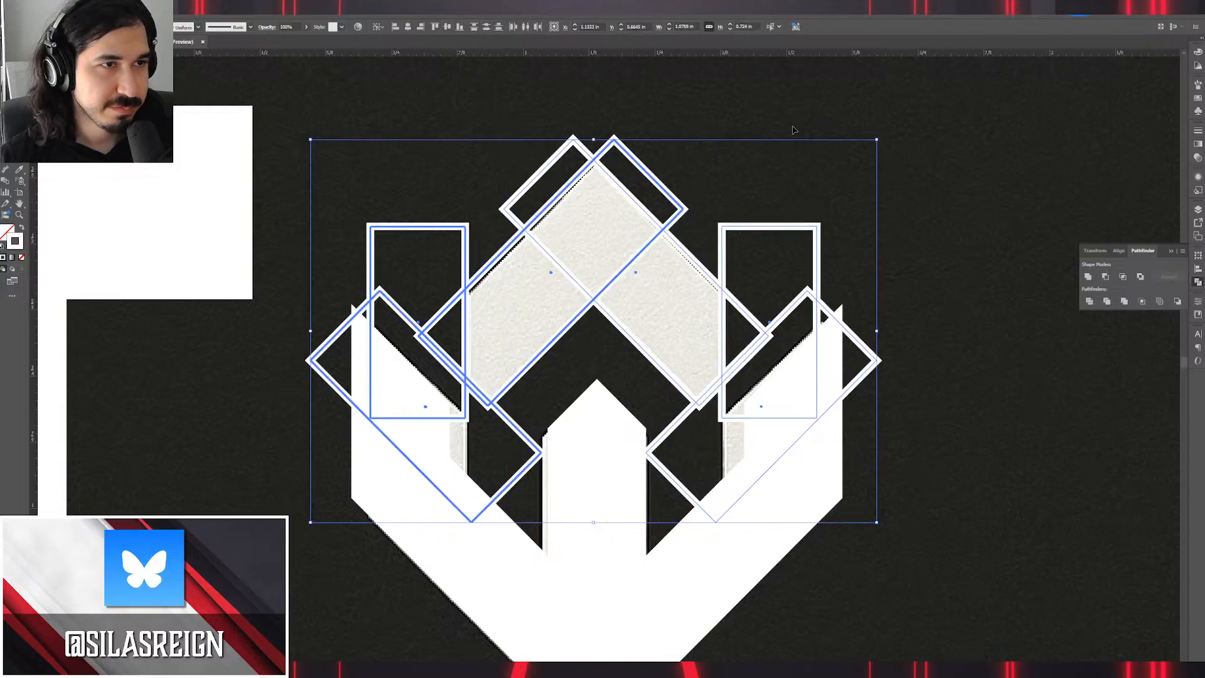
Swap the six peak rectangles from white outlines to white fills and split their overlaps with Pathfinder Divide.
scroll(623, 205, up, 2)
drag(640, 187, 644, 188)
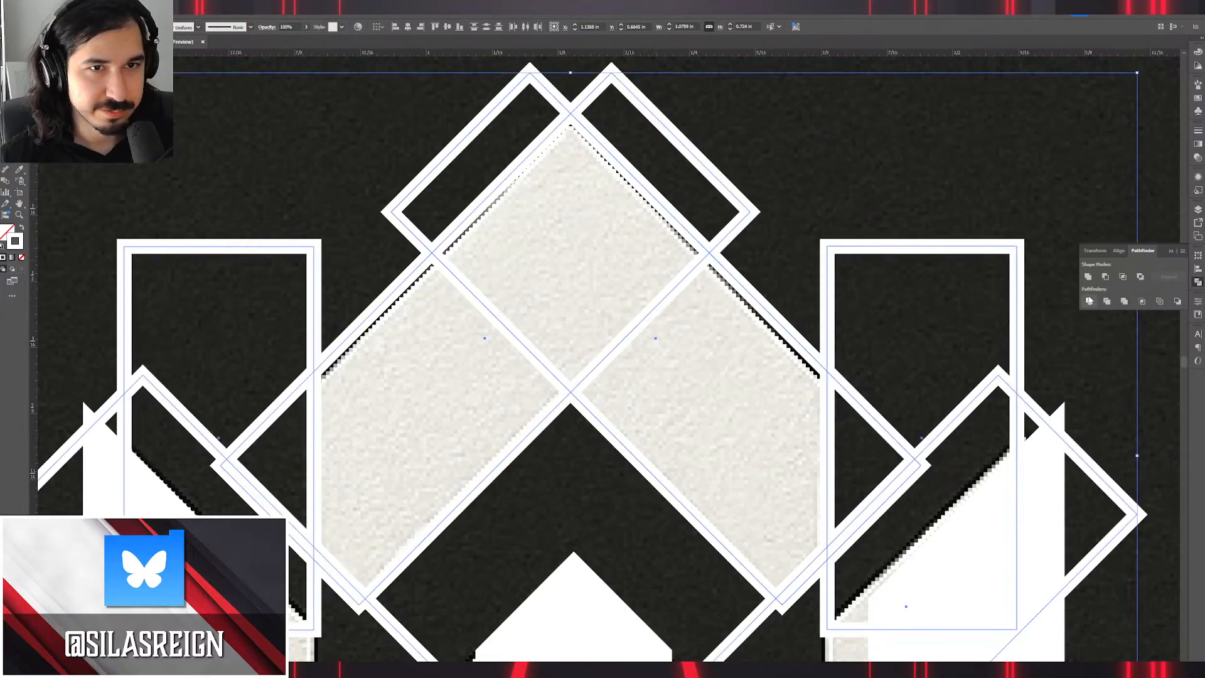
click(26, 227)
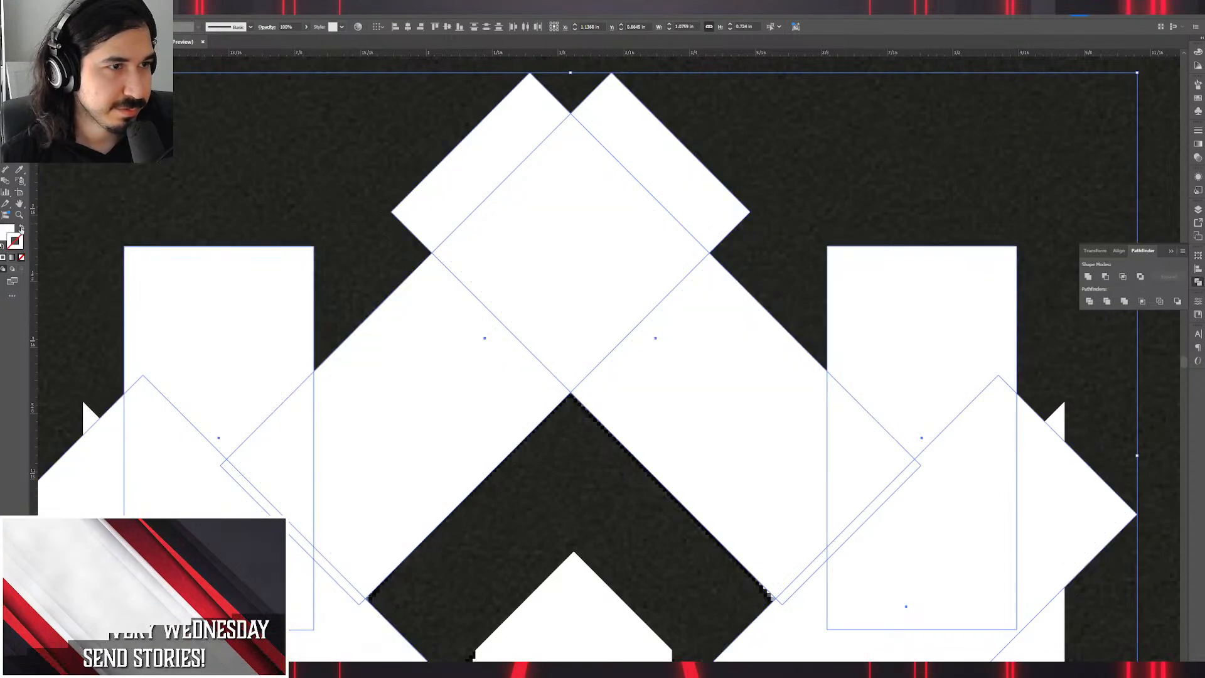
click(1090, 302)
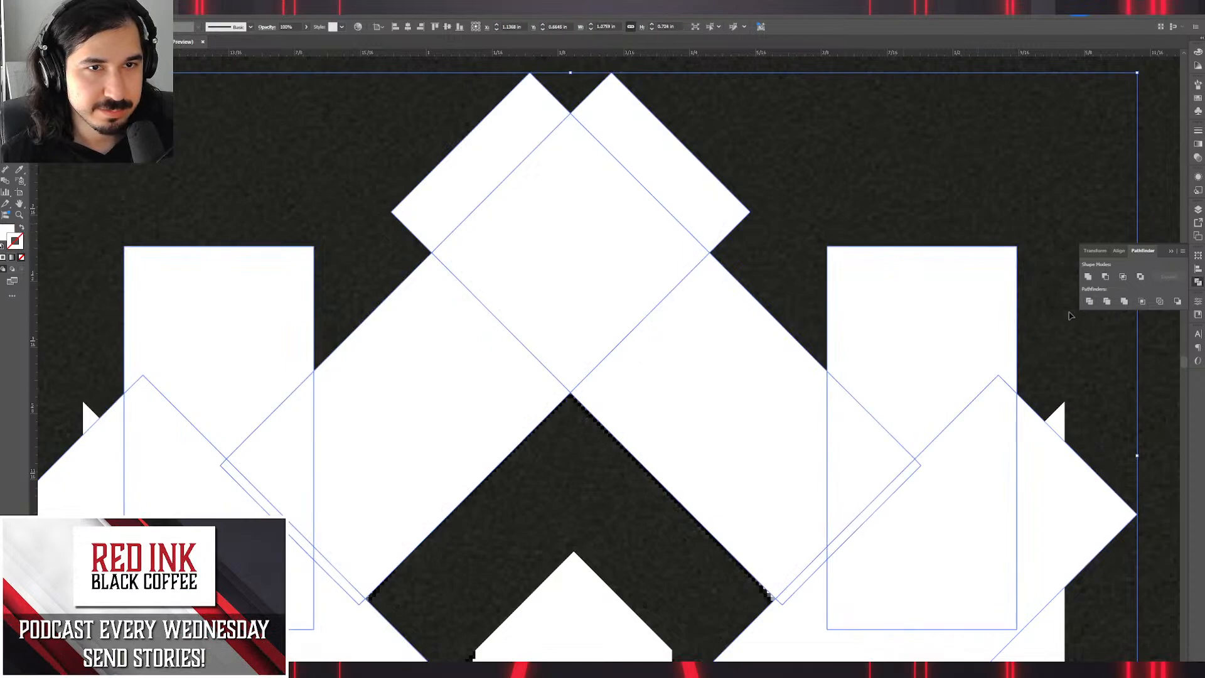
Isolate the divided group and delete the surplus rectangle, diagonal and sliver pieces beside the peak's right arm.
double_click(875, 318)
click(873, 322)
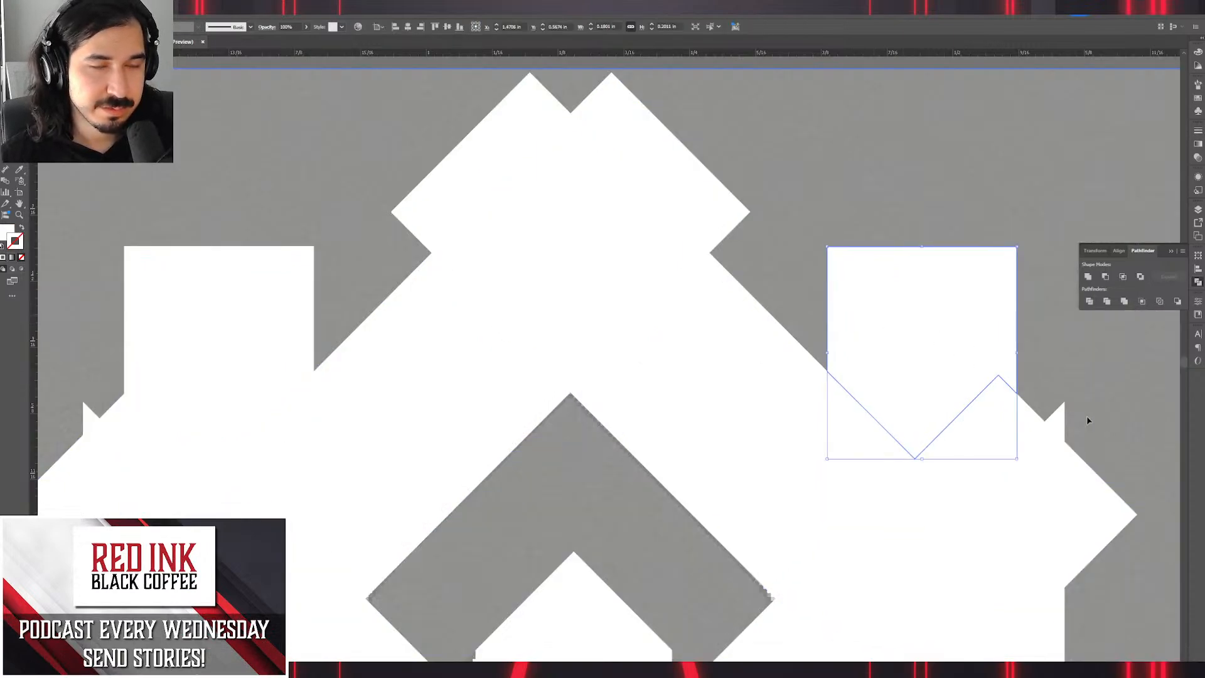
key(Delete)
drag(861, 573, 860, 574)
key(Delete)
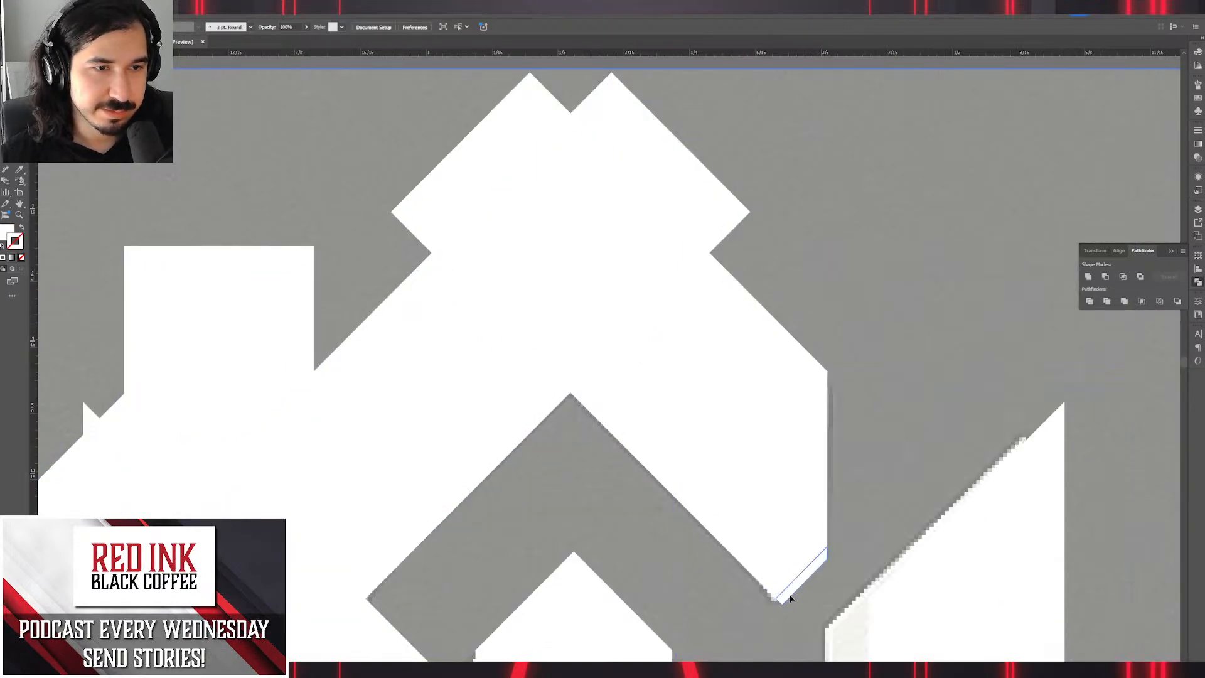
key(Delete)
Delete the two surplus pieces projecting above the peak's sloping edges at its apex.
click(654, 168)
key(Delete)
click(477, 149)
key(Delete)
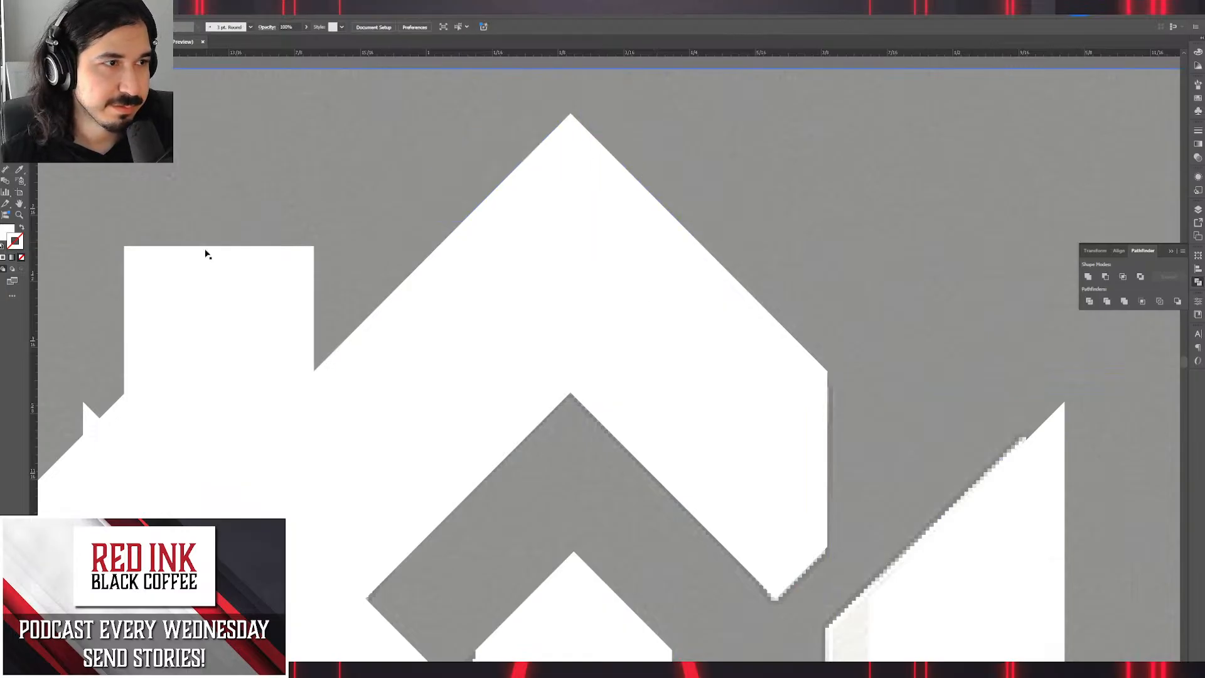
Delete the surplus pieces around the peak's left arm and select the leftover thin diagonal strip.
click(202, 272)
key(Delete)
scroll(195, 304, down, 1)
click(143, 357)
key(Delete)
click(115, 442)
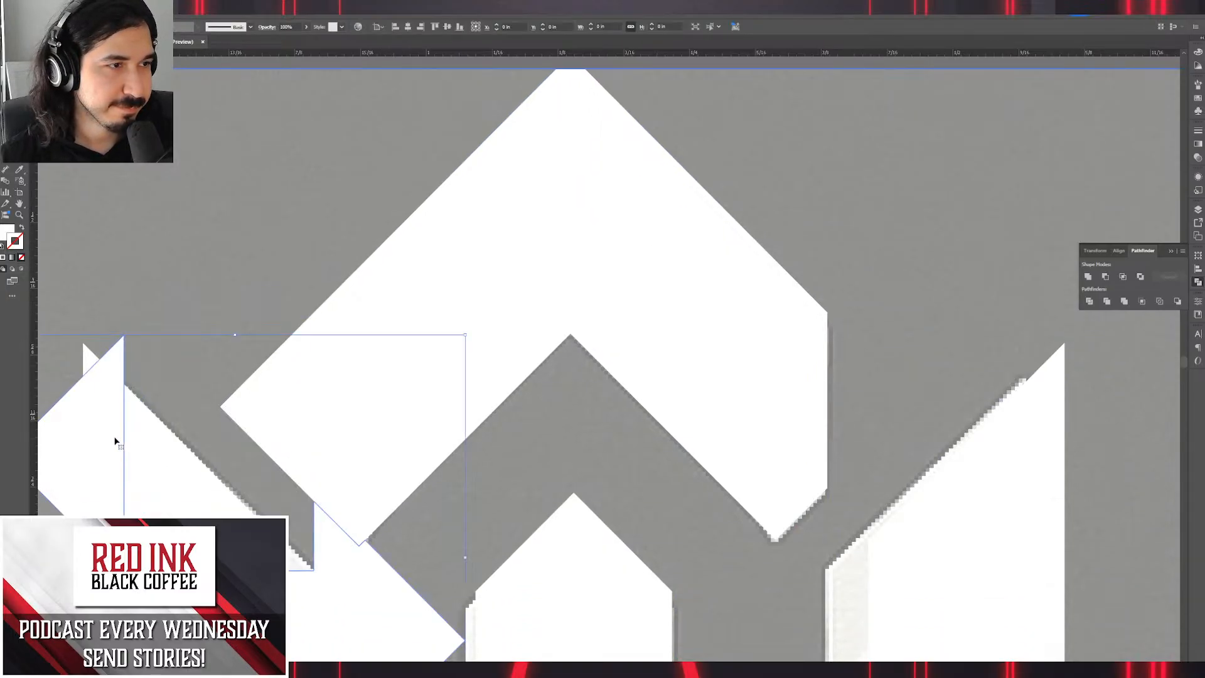
key(Delete)
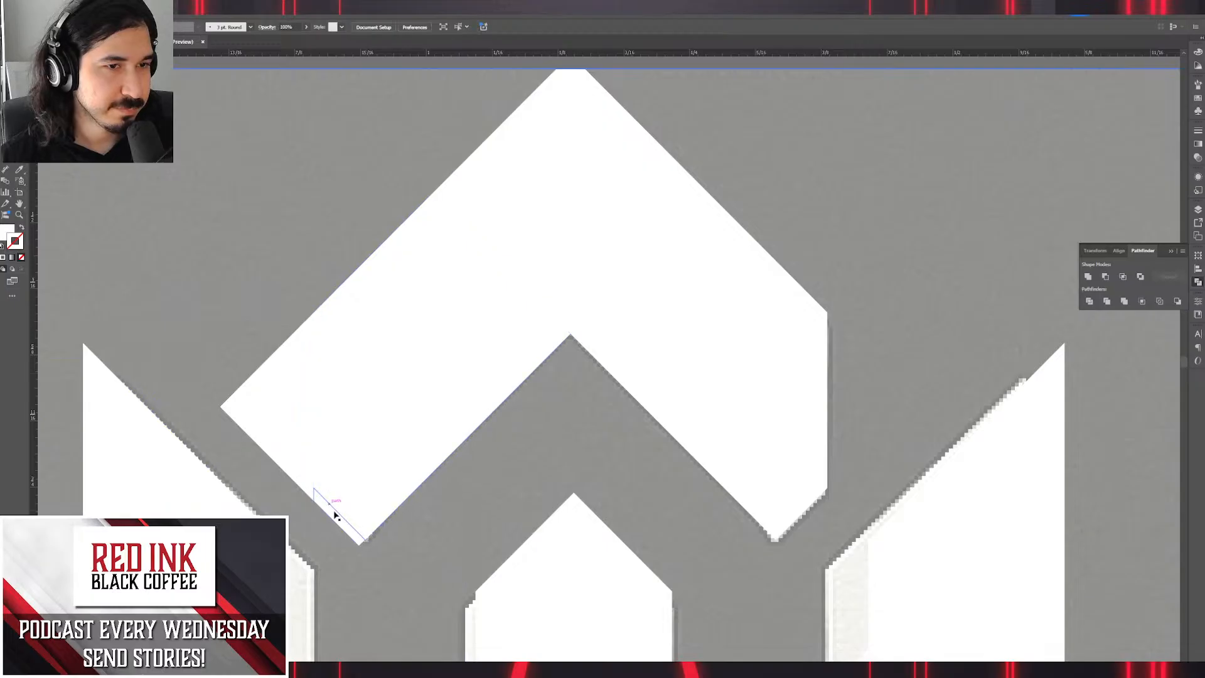
click(235, 417)
key(Delete)
click(268, 453)
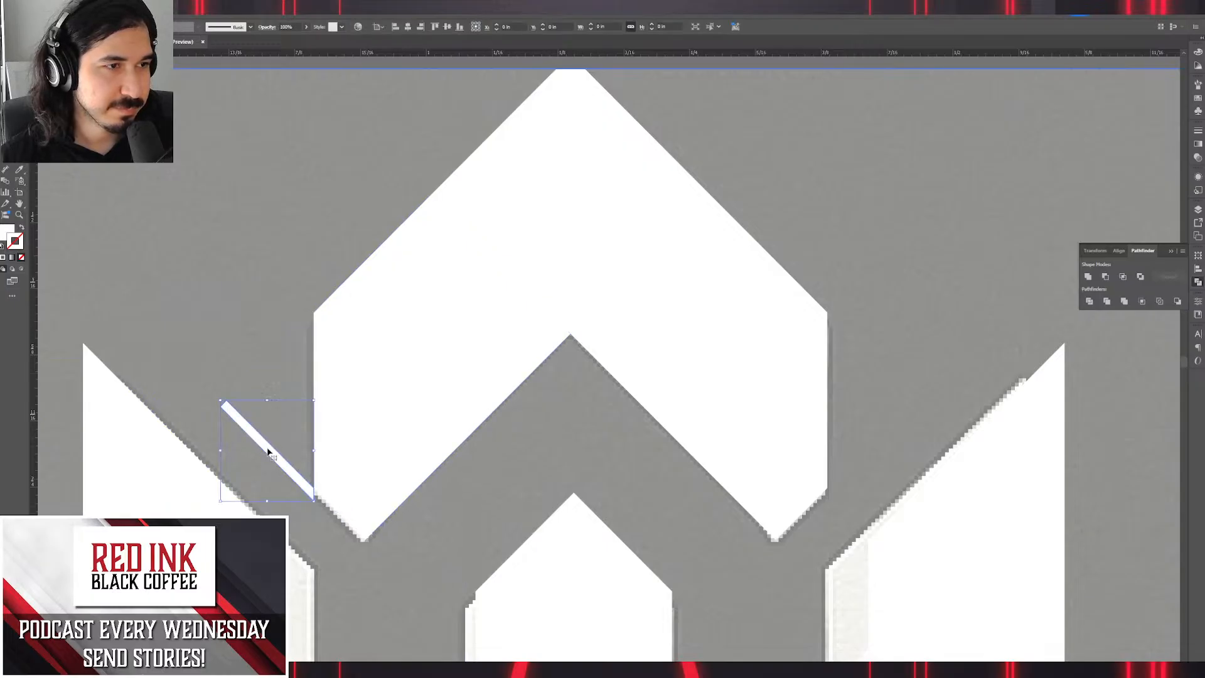
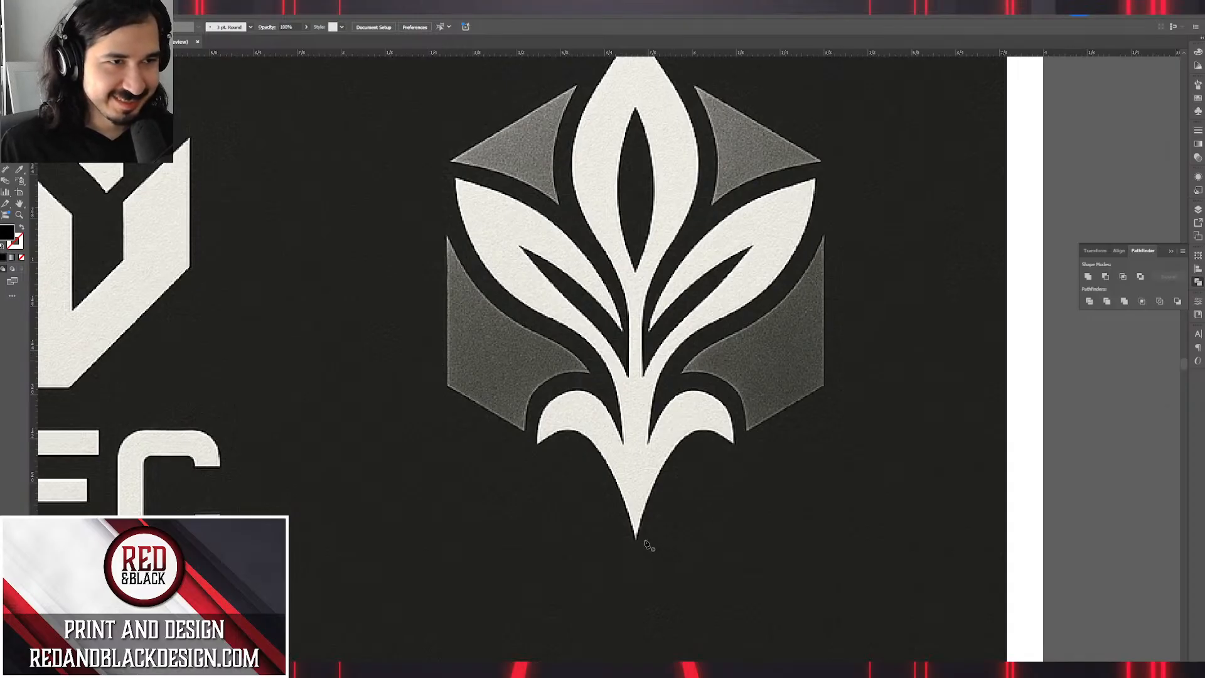
Start a Pen path from the plant emblem's bottom tip to its top tip and central petal's right base, with black stroke and no fill.
scroll(647, 545, up, 2)
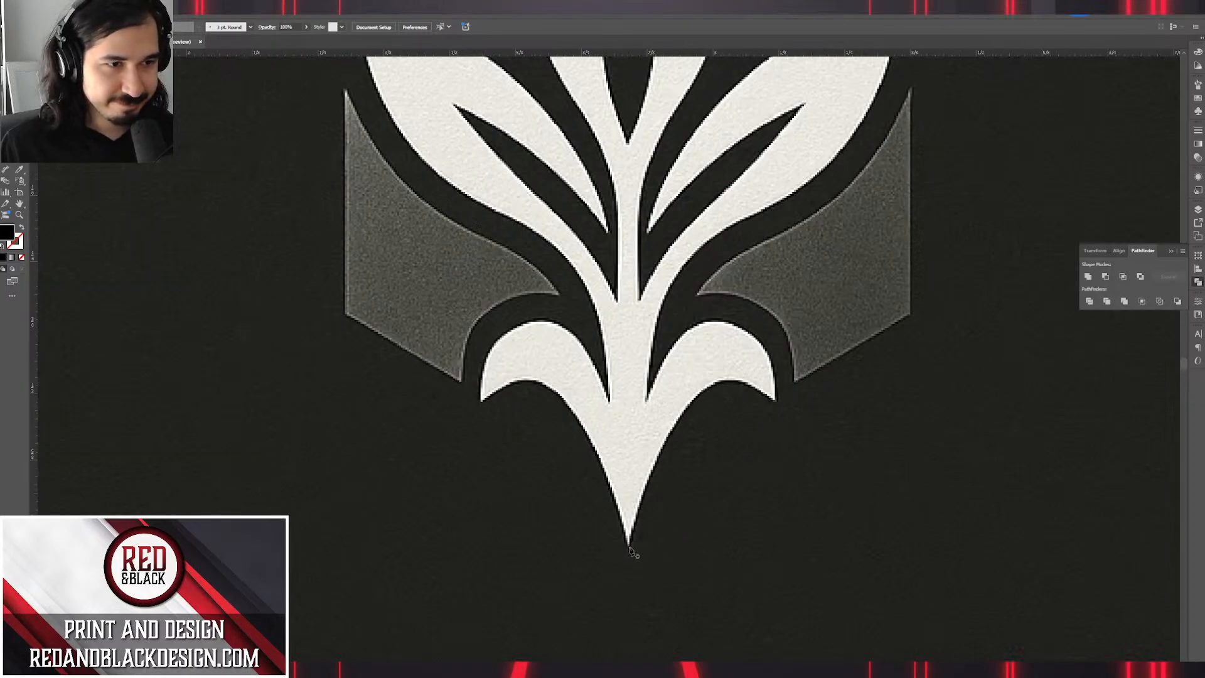
click(628, 546)
drag(630, 258, 626, 528)
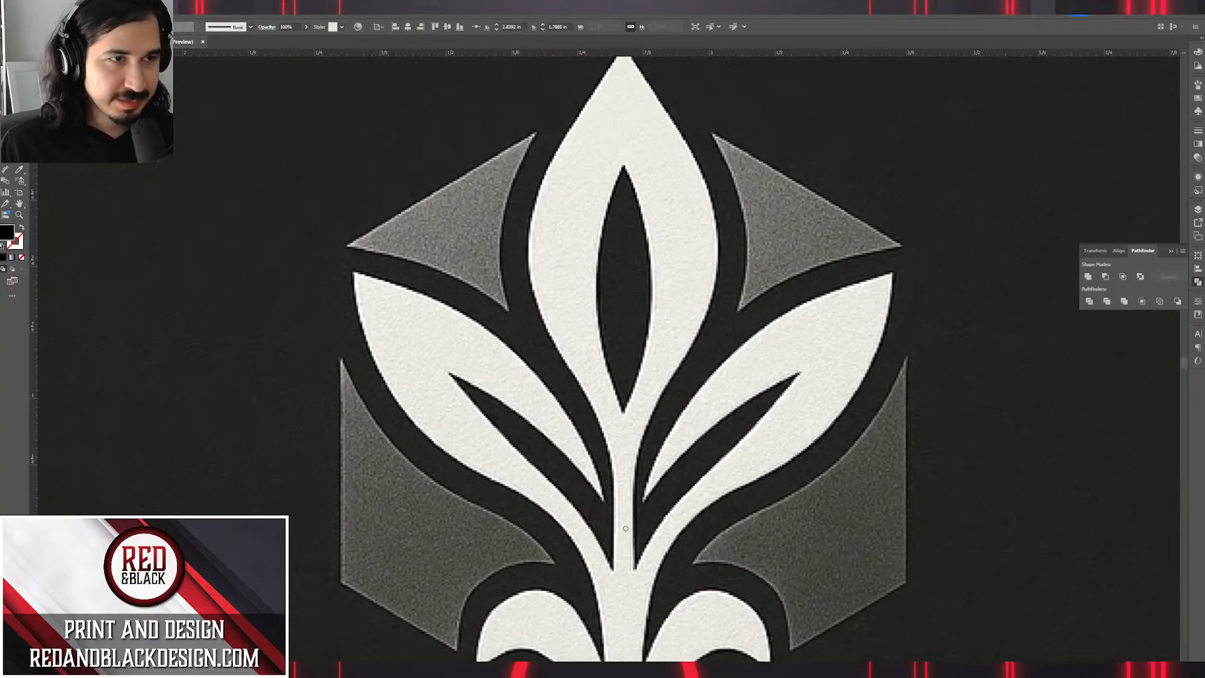
drag(658, 324, 669, 460)
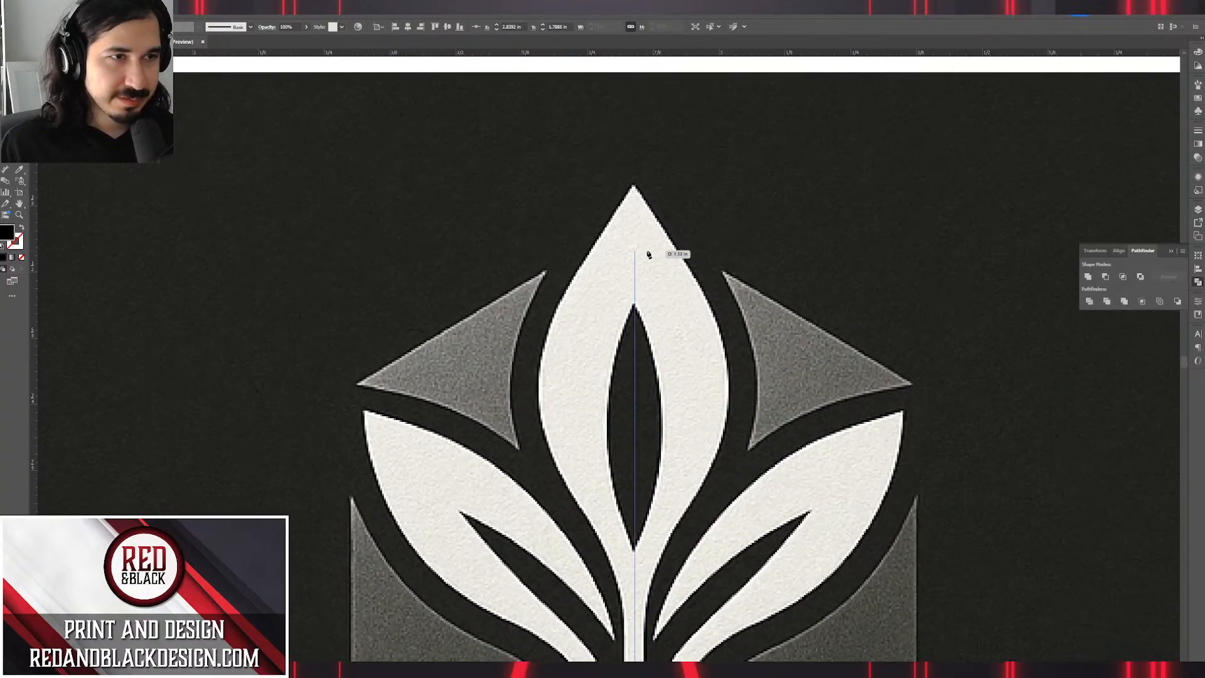
click(634, 186)
drag(683, 535, 669, 429)
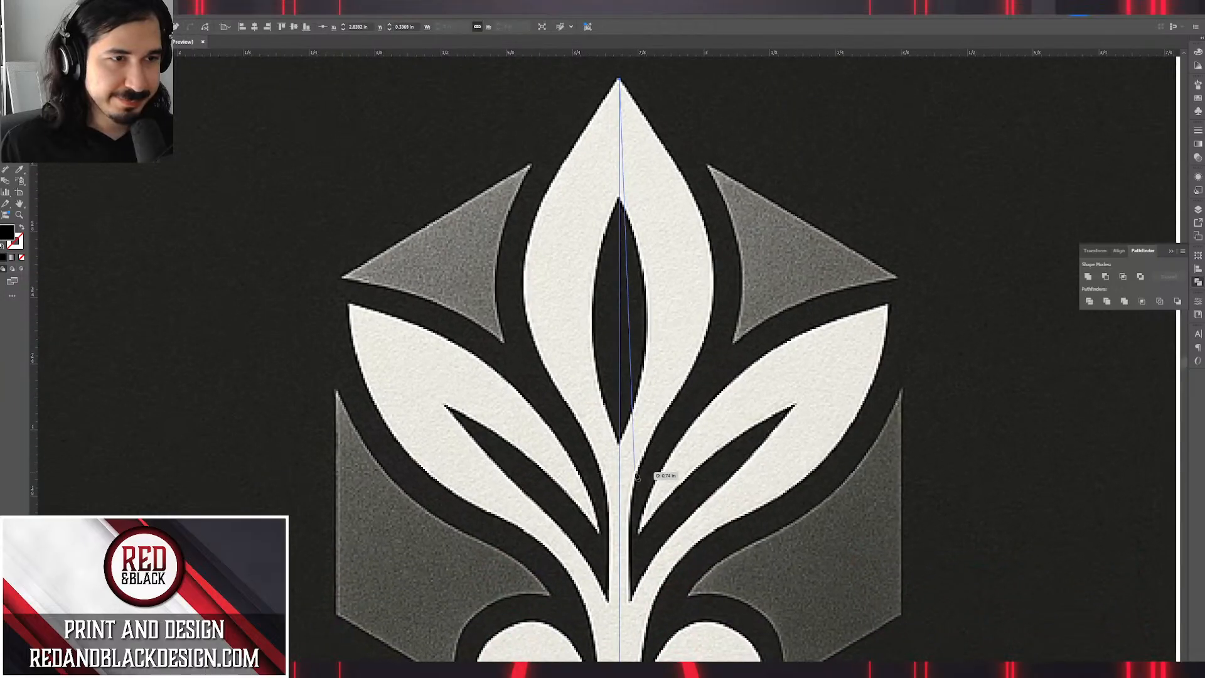
click(658, 420)
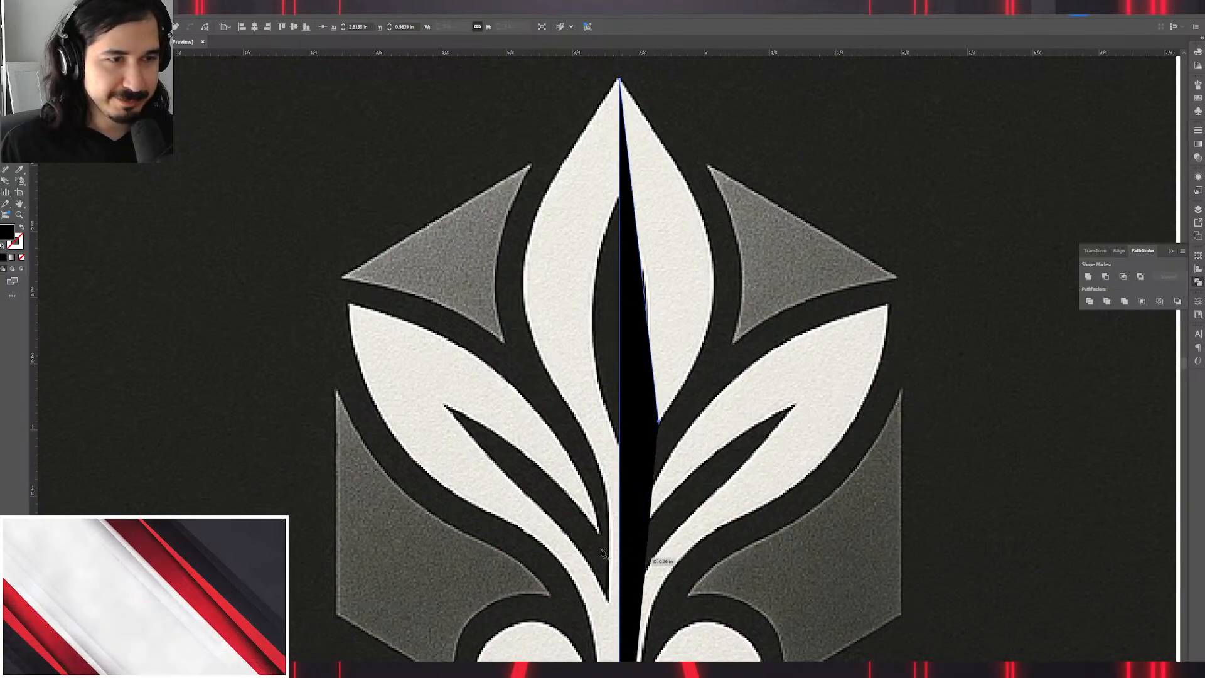
click(21, 228)
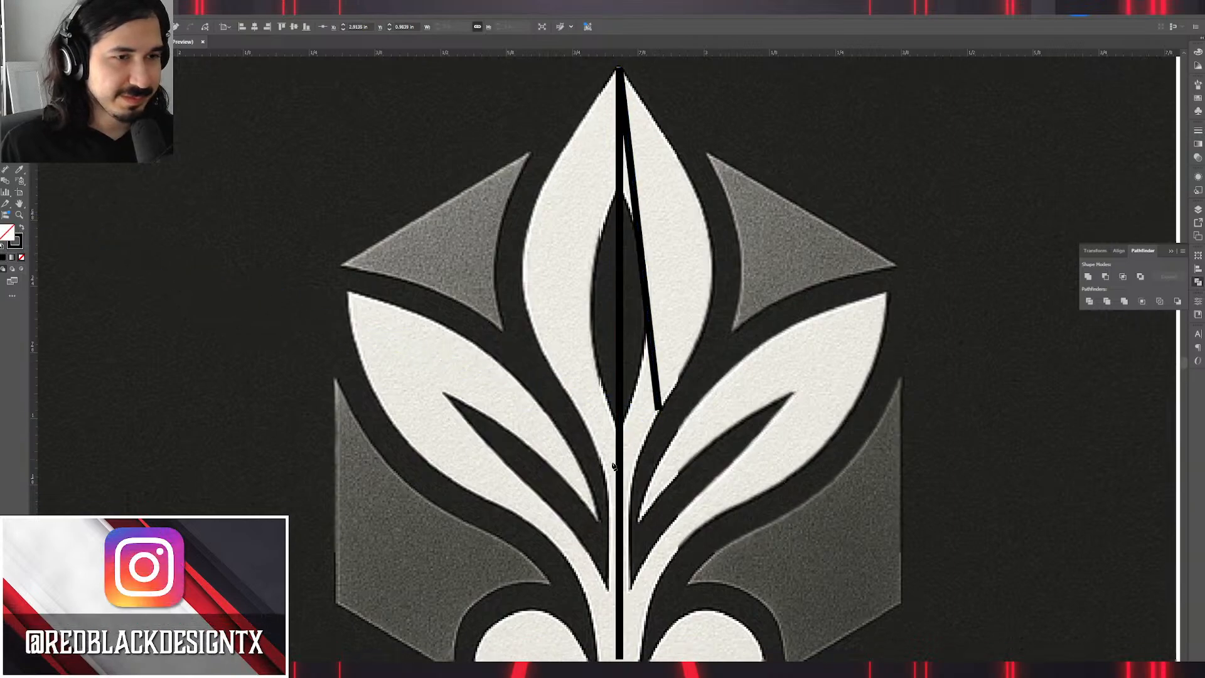
Continue the path with straight segments through the right stem notch, the leaf slit's tip, the leaf's inner point and its outer tip.
scroll(646, 552, down, 1)
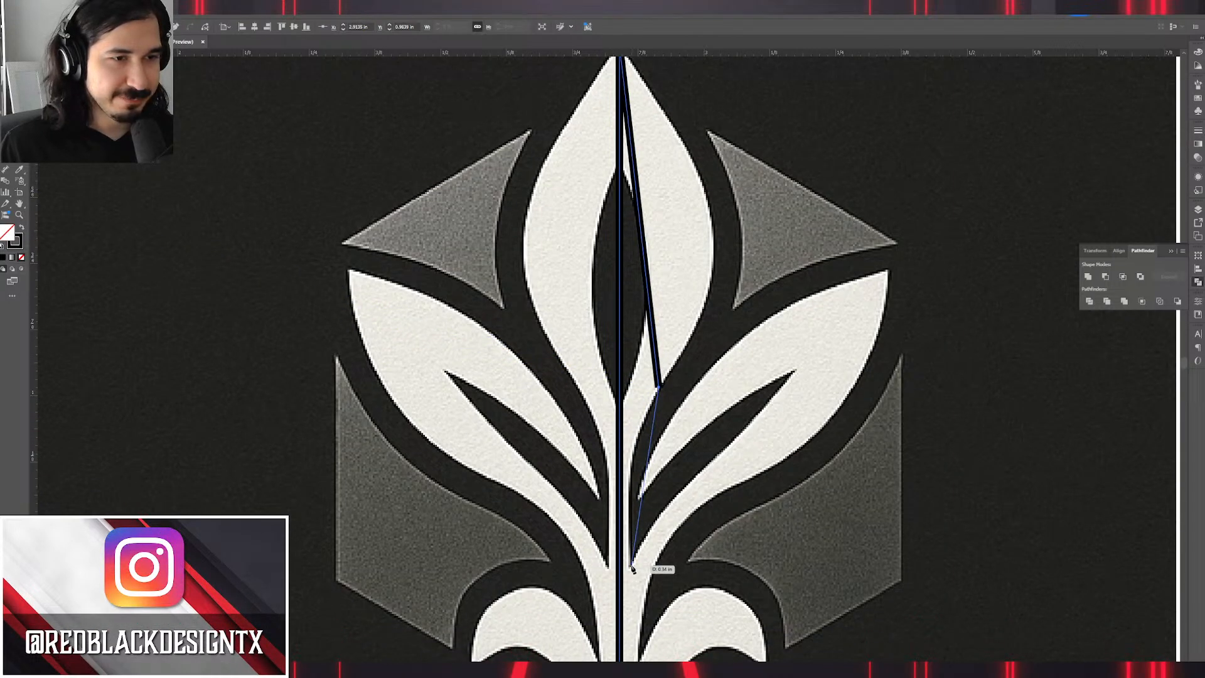
click(631, 567)
click(792, 373)
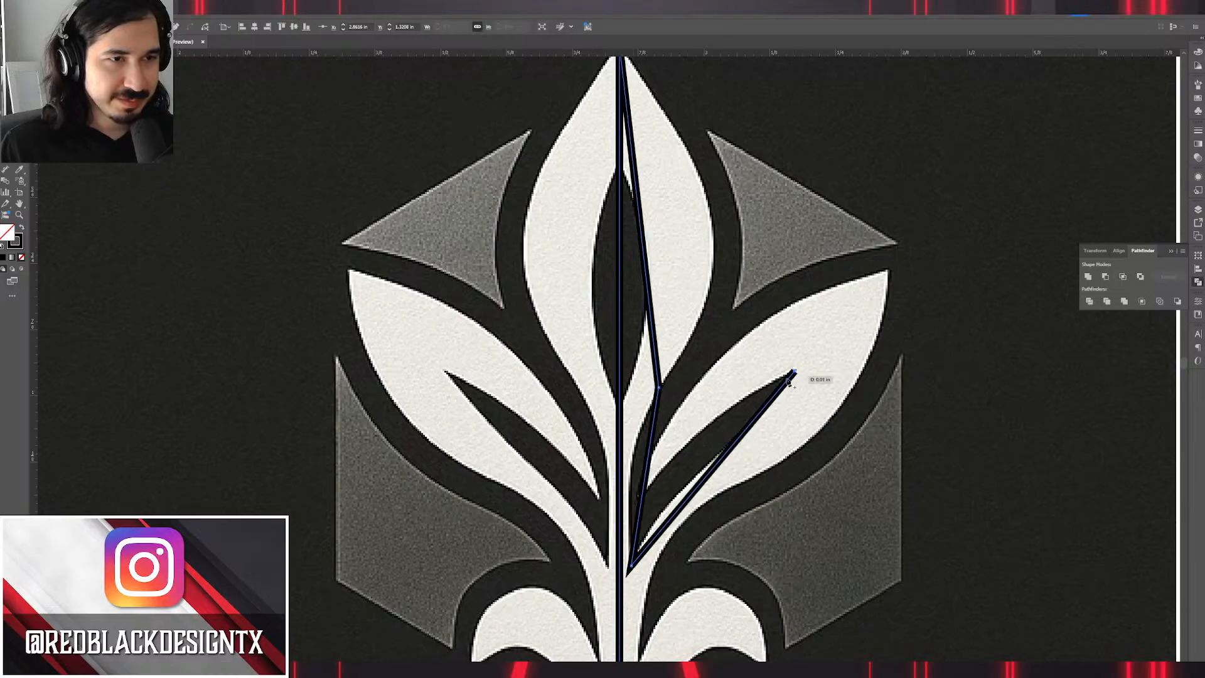
click(636, 496)
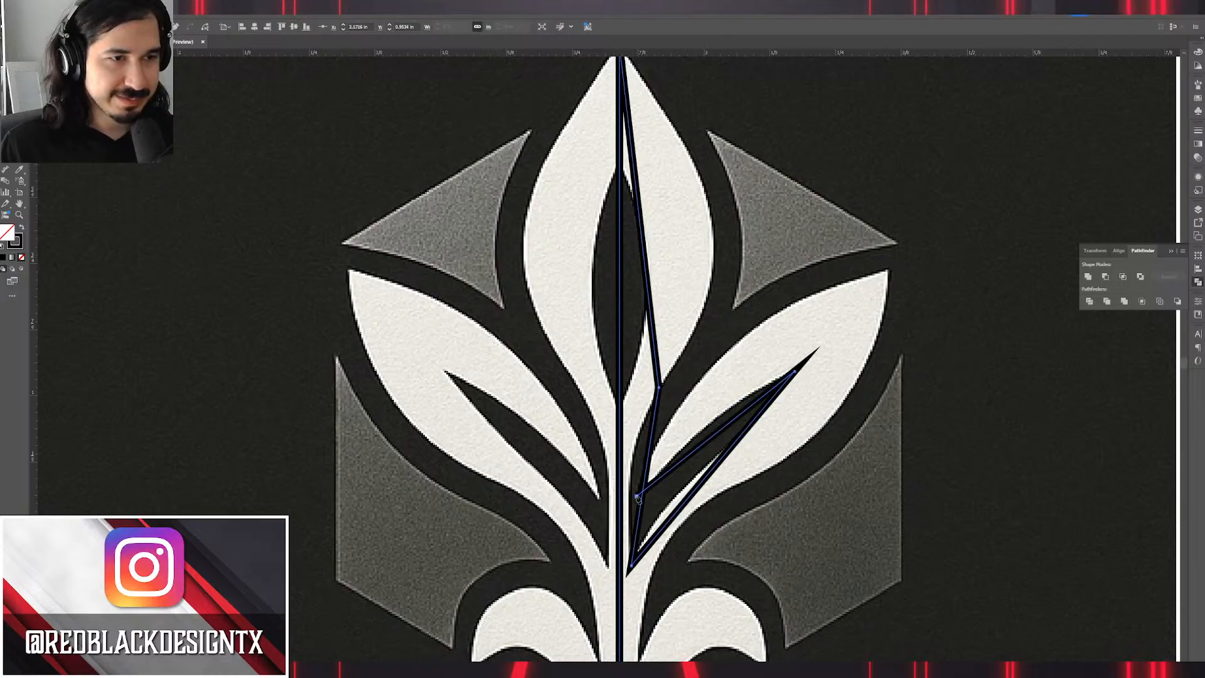
click(889, 271)
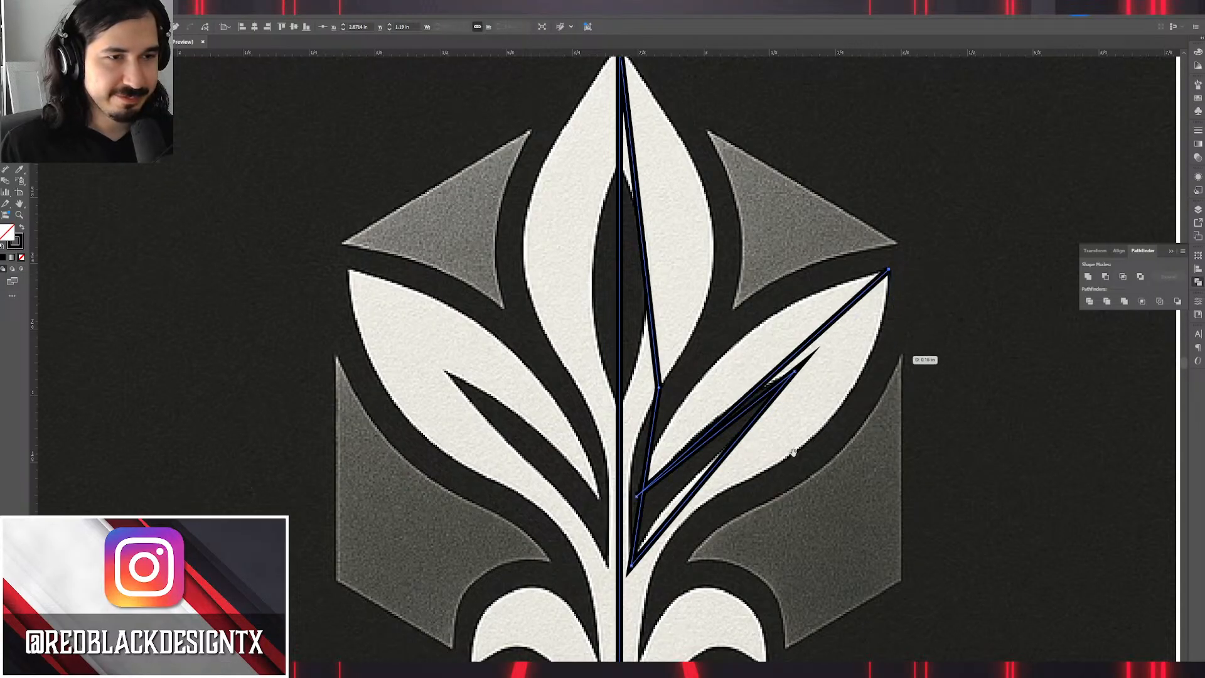
Continue the path along the right leaf's underside, the lower notch and the small curl's tip, closing it at the bottom tip.
scroll(794, 451, down, 3)
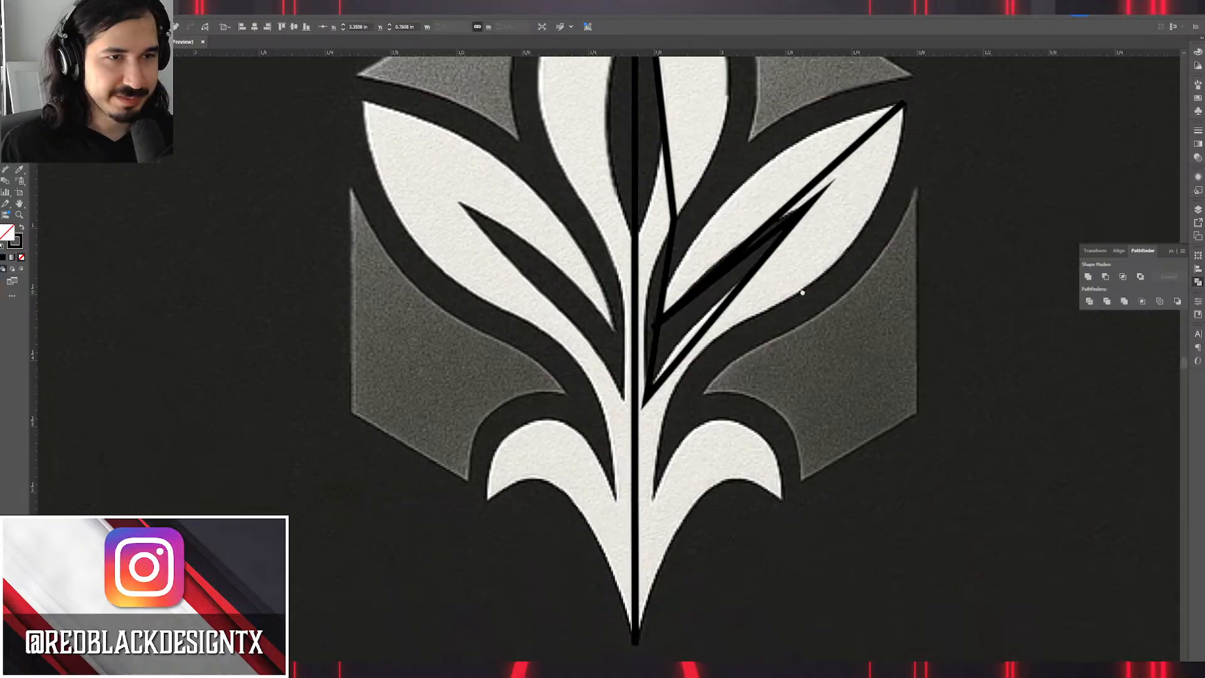
click(747, 319)
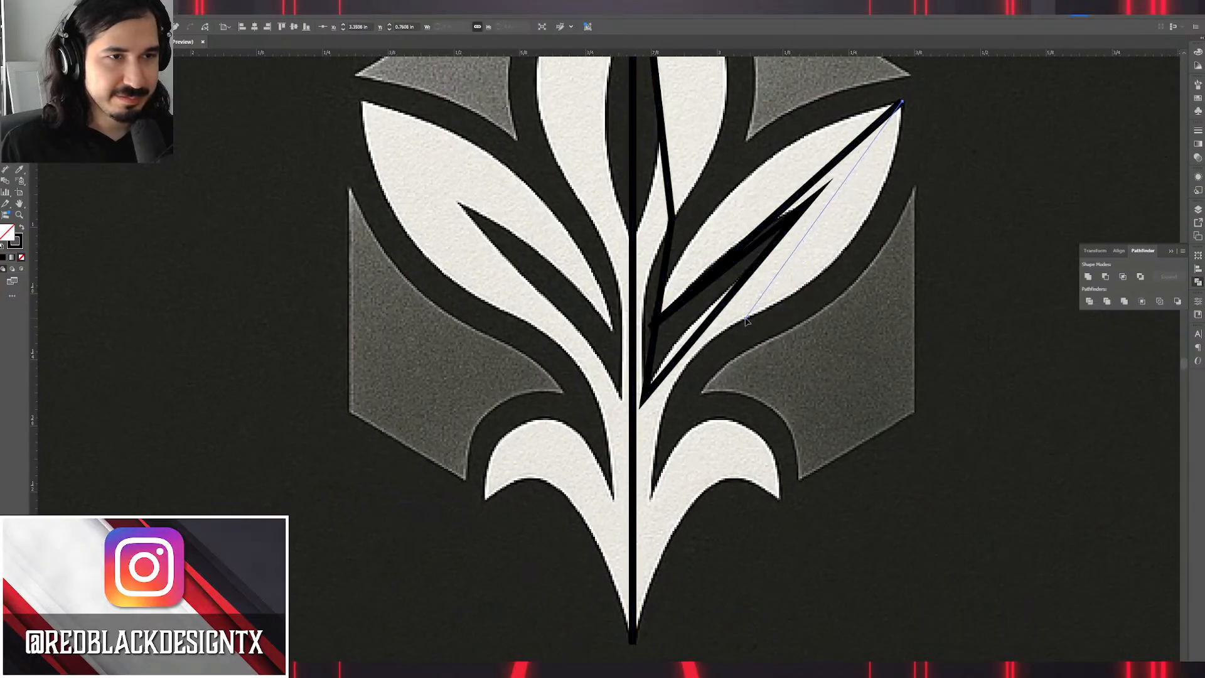
click(651, 497)
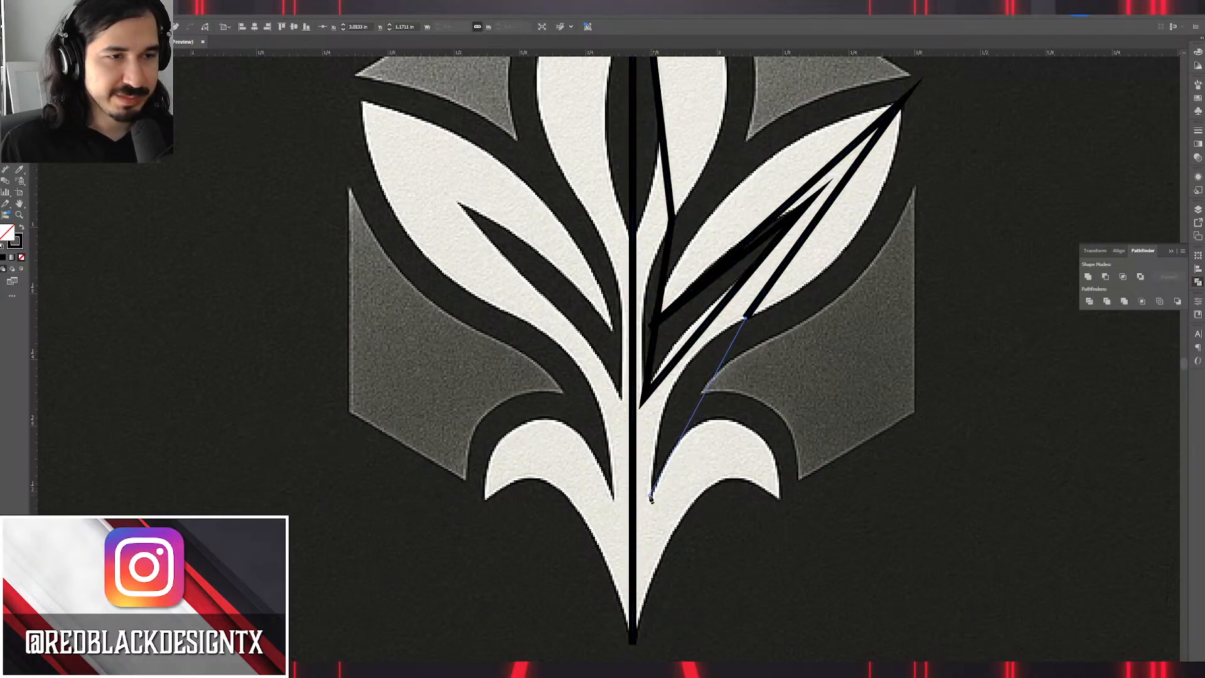
click(781, 499)
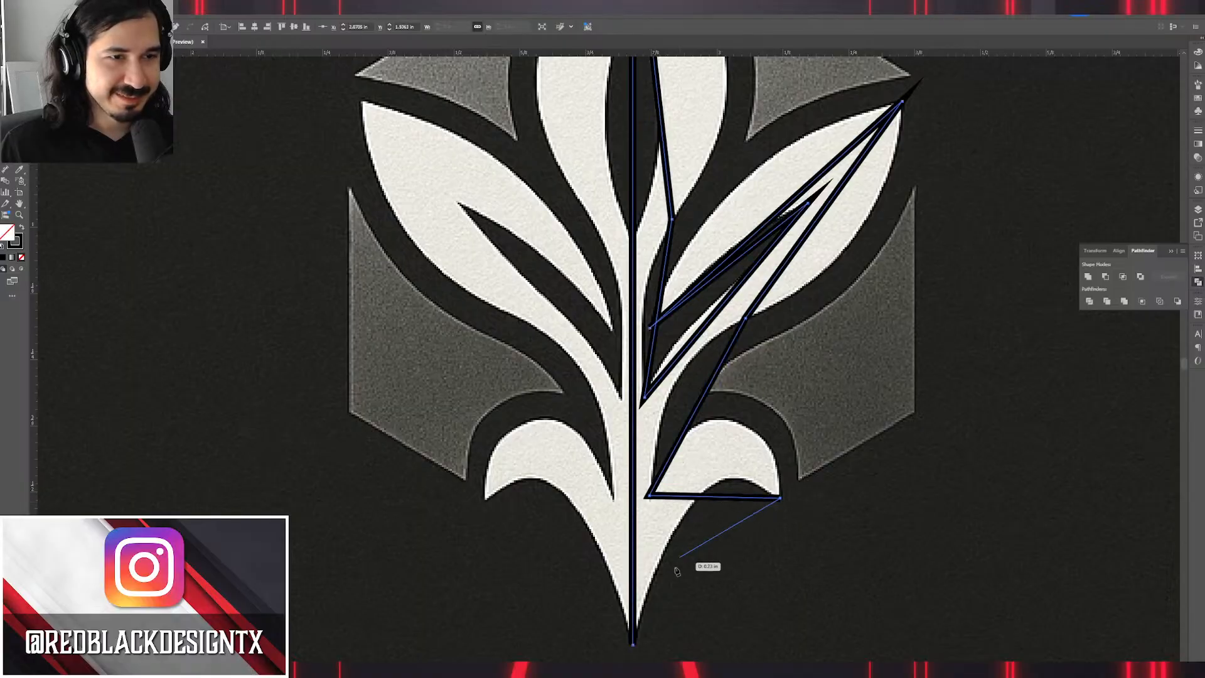
click(633, 644)
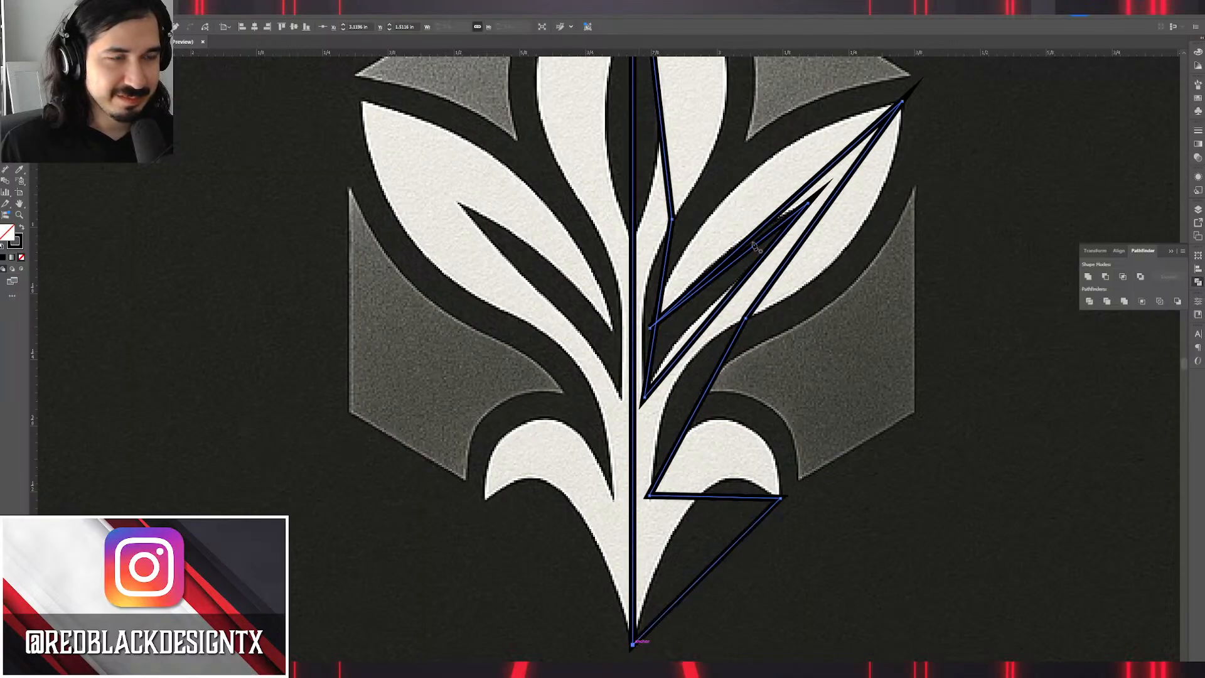
Bend the segments along the central petal's right edge and down to the stem notch, and round the corner between them.
drag(753, 243, 760, 463)
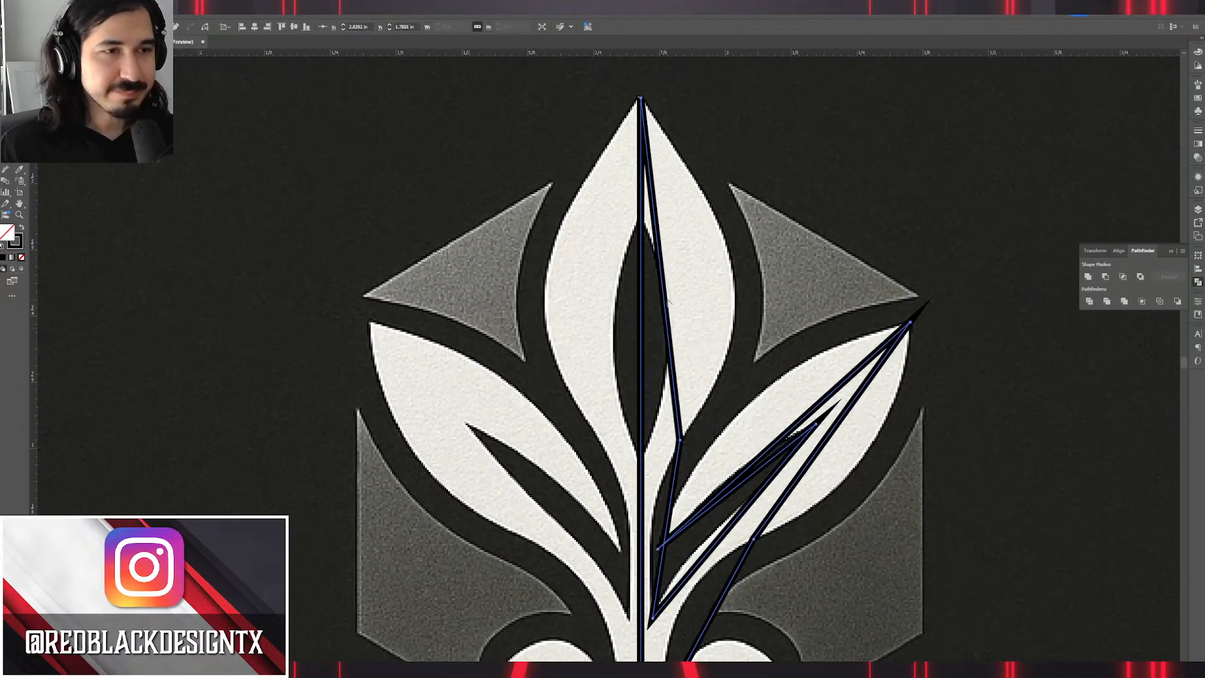
drag(666, 294, 736, 290)
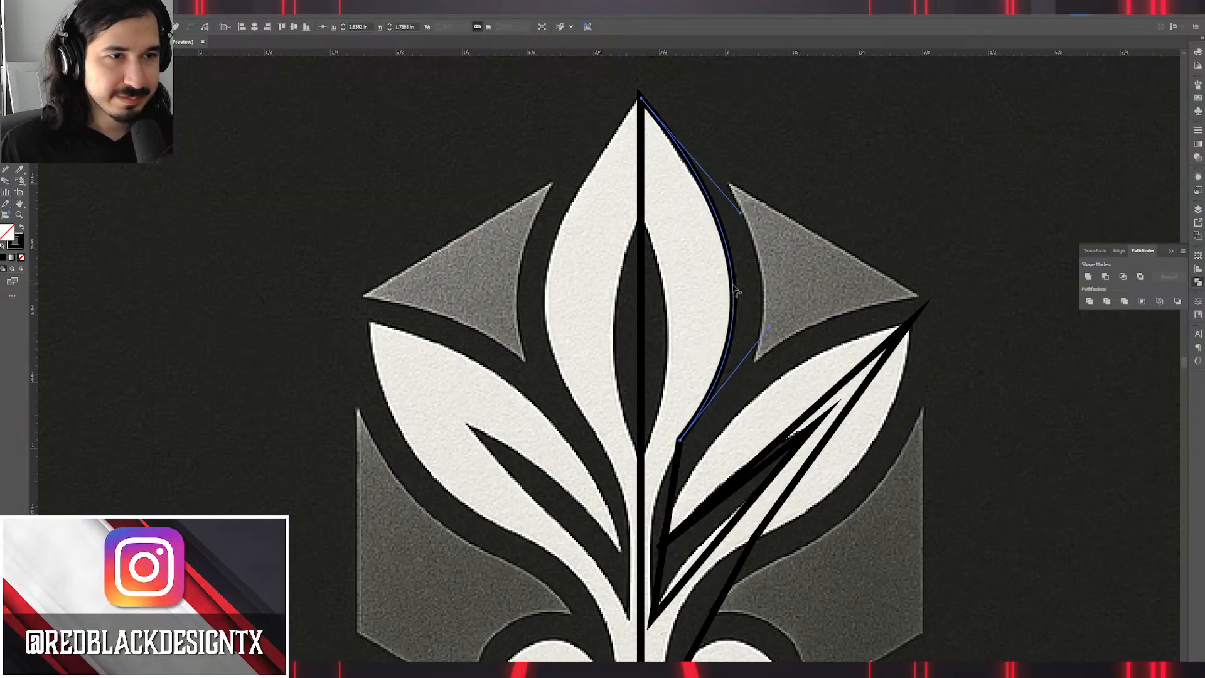
drag(762, 451, 757, 254)
scroll(678, 328, up, 1)
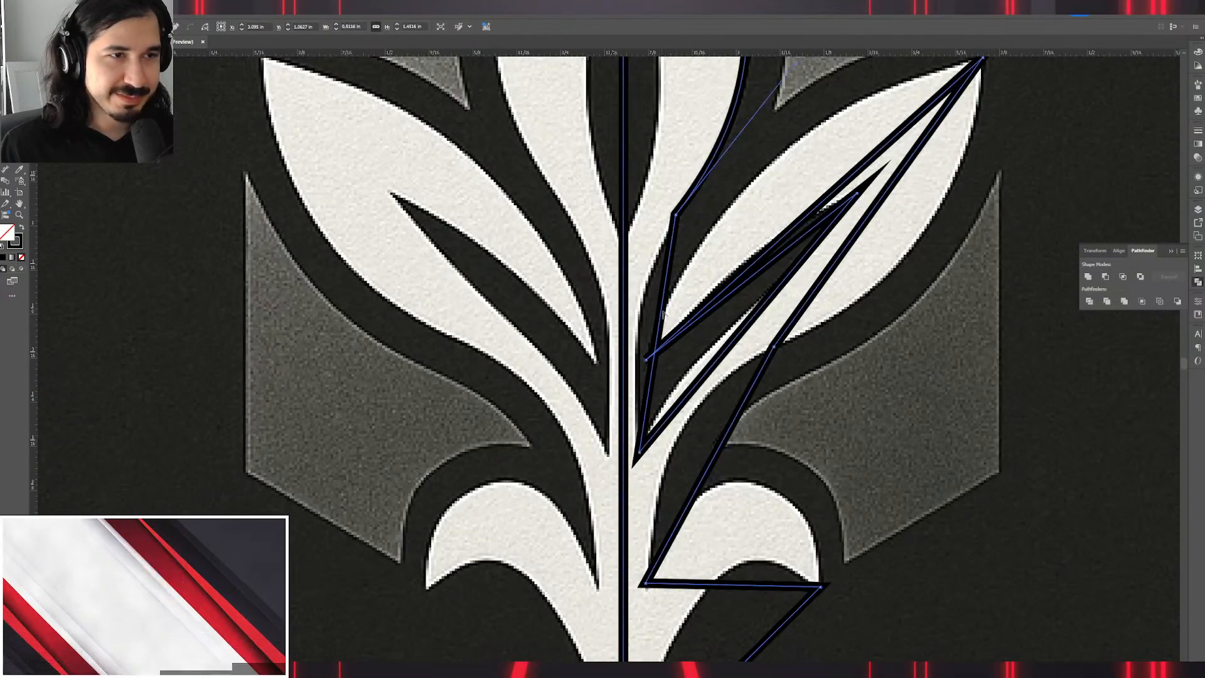
drag(662, 314, 644, 319)
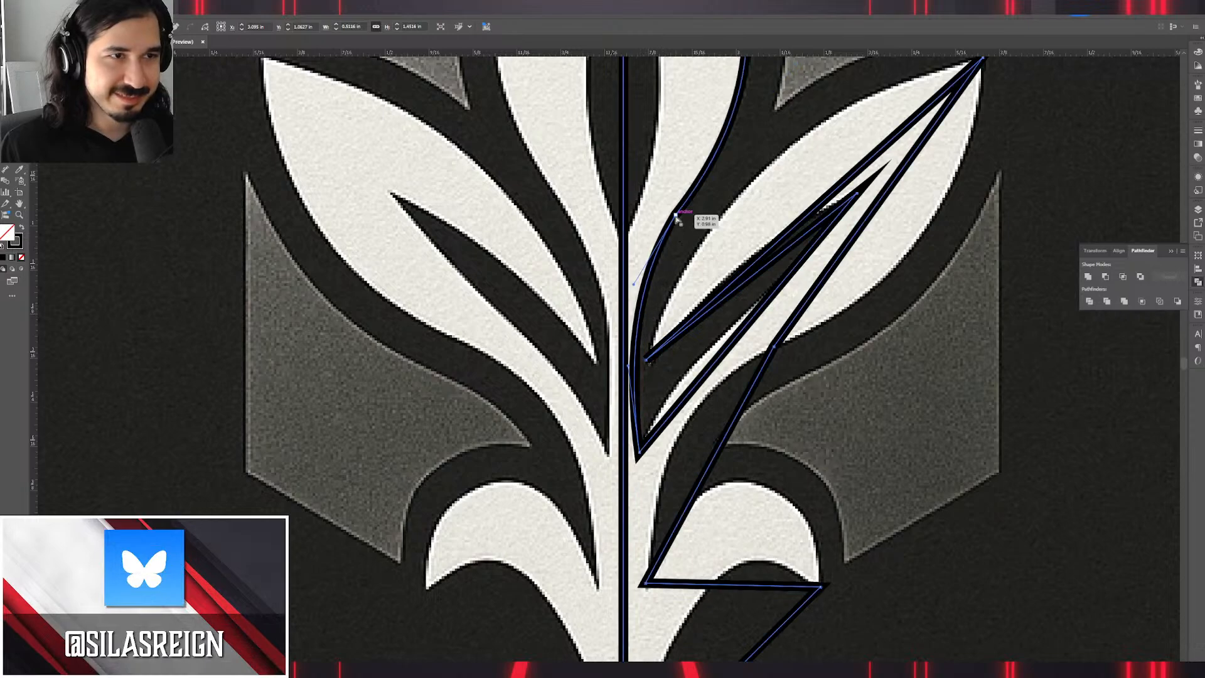
click(676, 216)
drag(683, 220, 1047, 429)
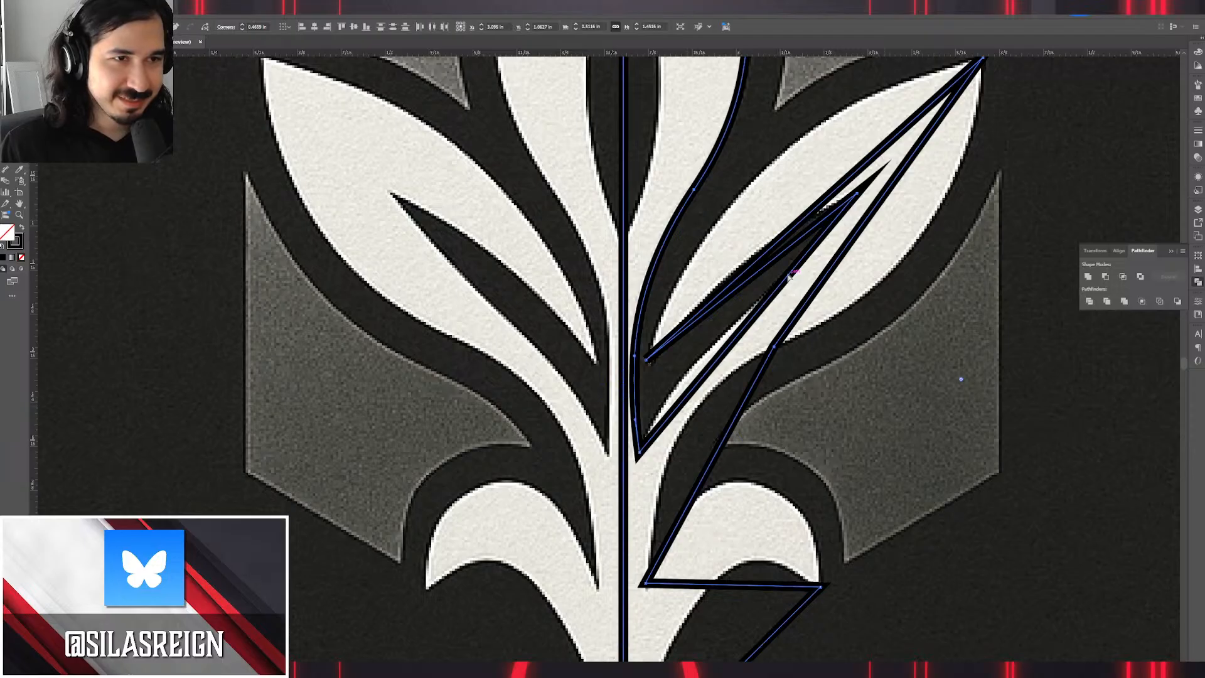
Bend the segment along the lower edge of the right leaf's slit and adjust its handles to follow the reference.
drag(776, 293, 728, 324)
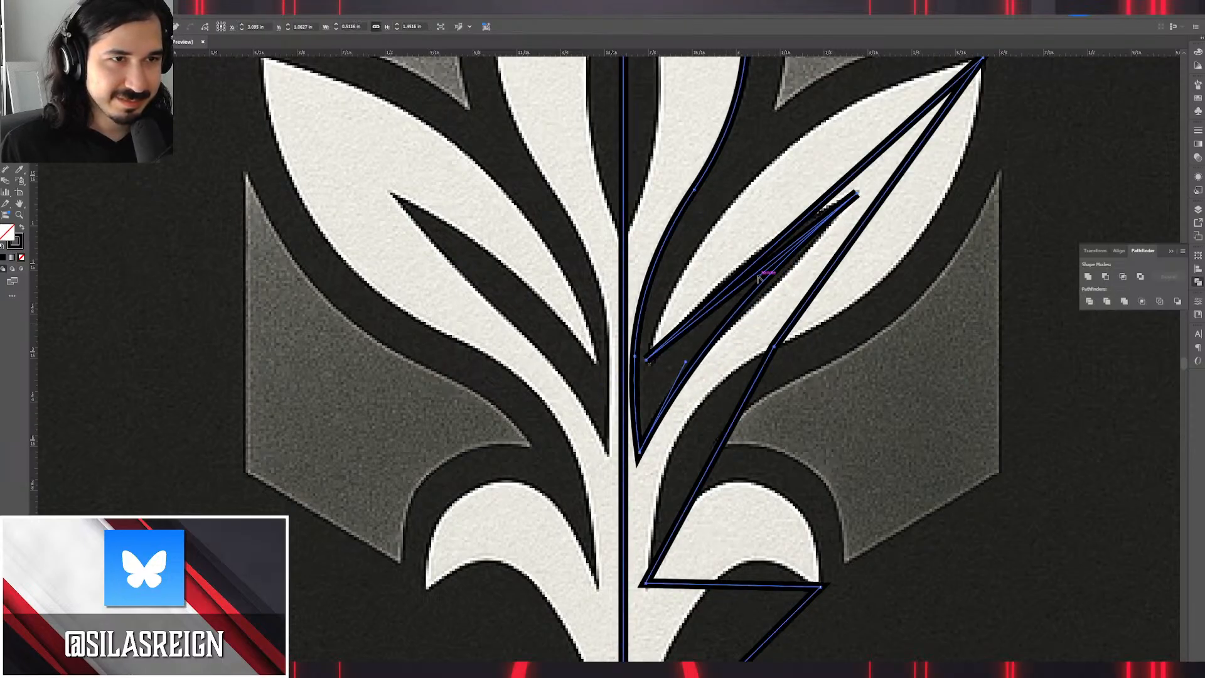
drag(759, 277, 781, 285)
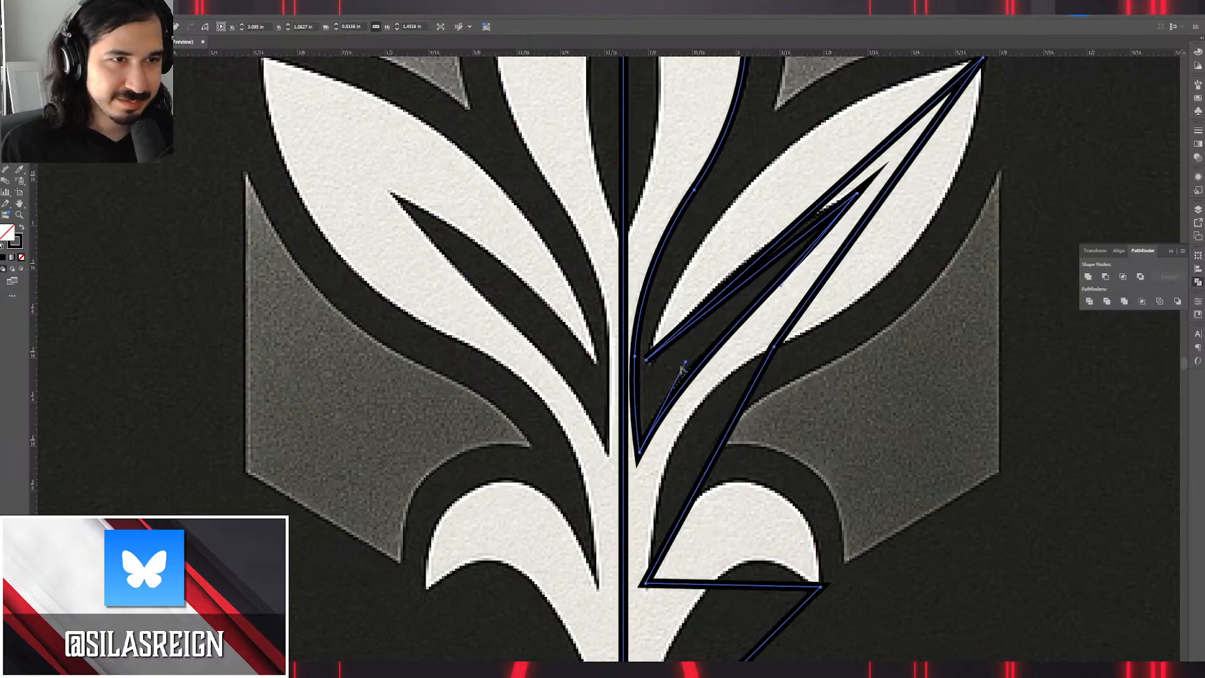
drag(686, 362, 682, 354)
Bend the segments along the right leaf's upper edge and its slit's upper edge to match the reference, checking their end anchors.
key(space)
drag(808, 253, 794, 388)
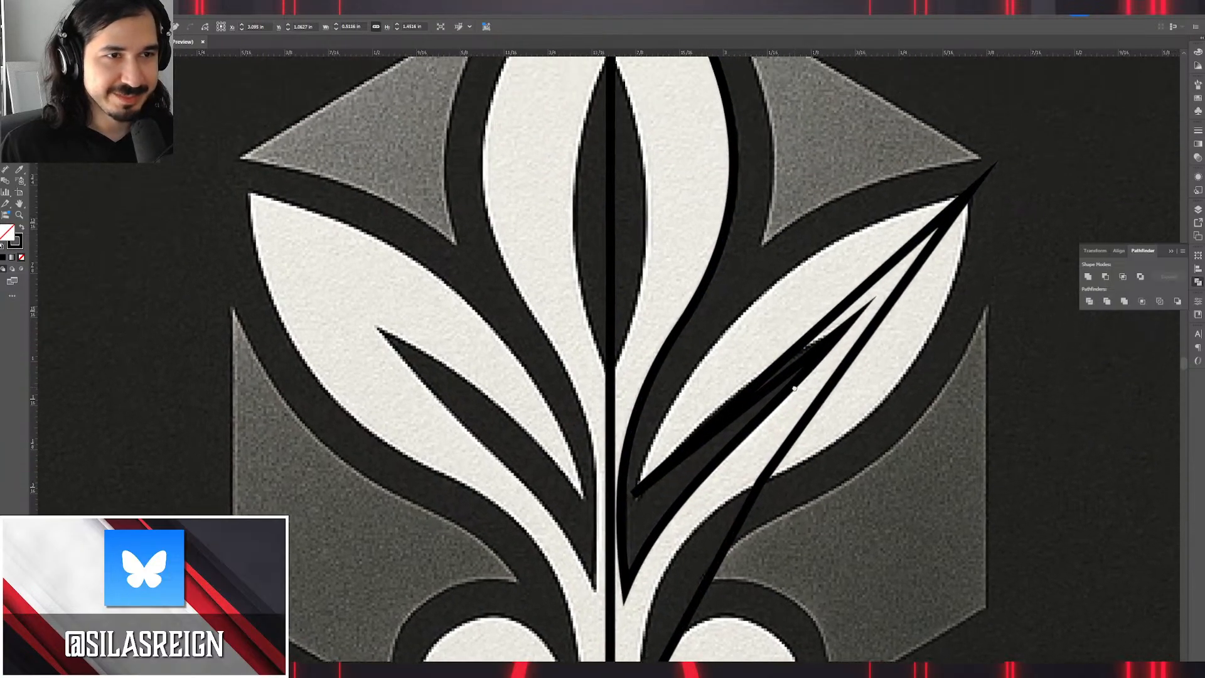
drag(809, 337, 761, 300)
drag(759, 397, 754, 380)
drag(706, 413, 691, 412)
click(642, 497)
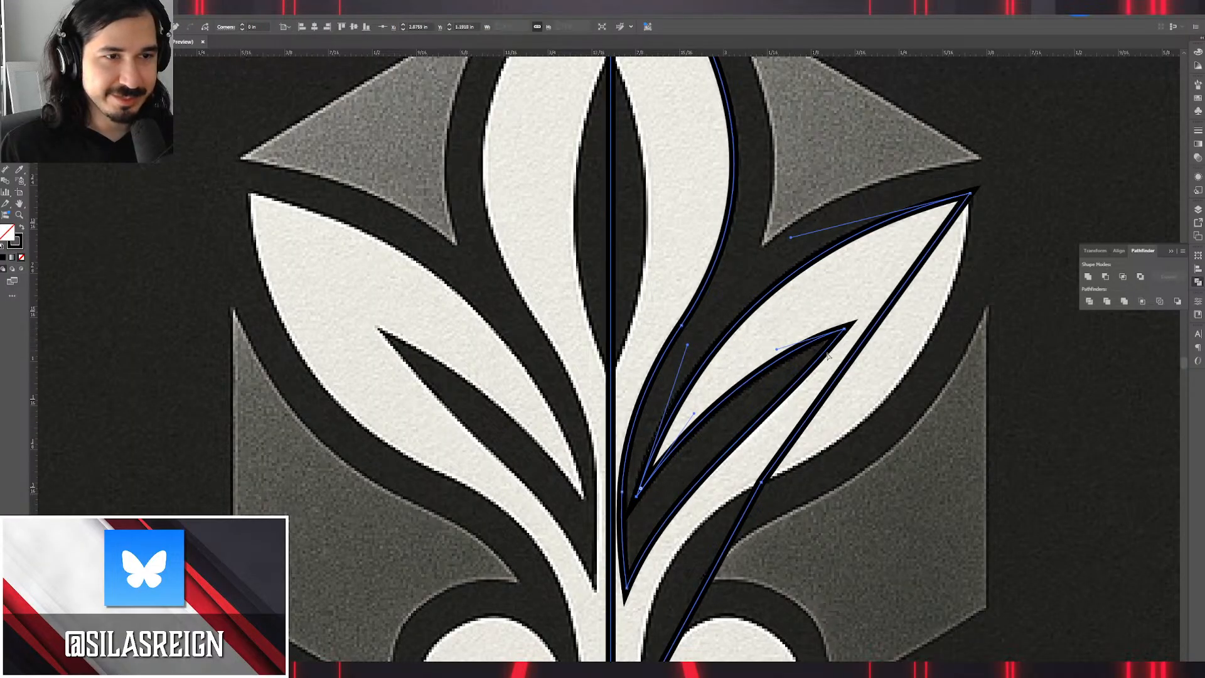
click(845, 329)
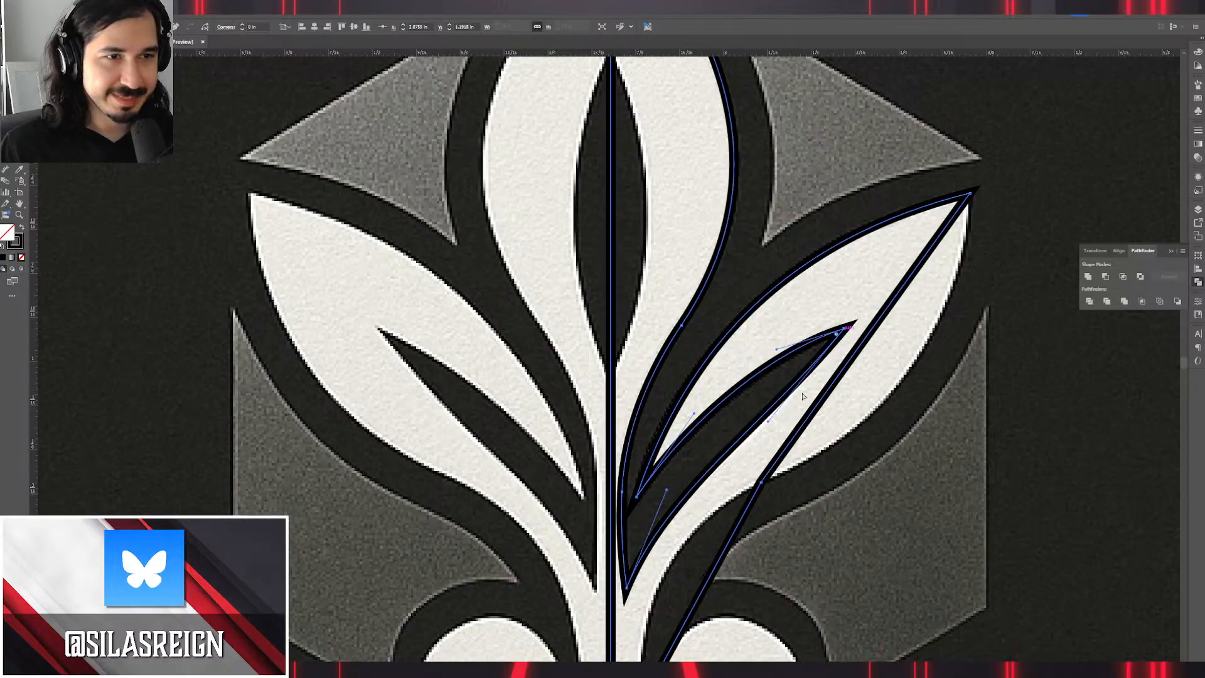
Adjust both handles of the right leaf slit's lower edge so the curve follows the reference.
drag(769, 422, 779, 429)
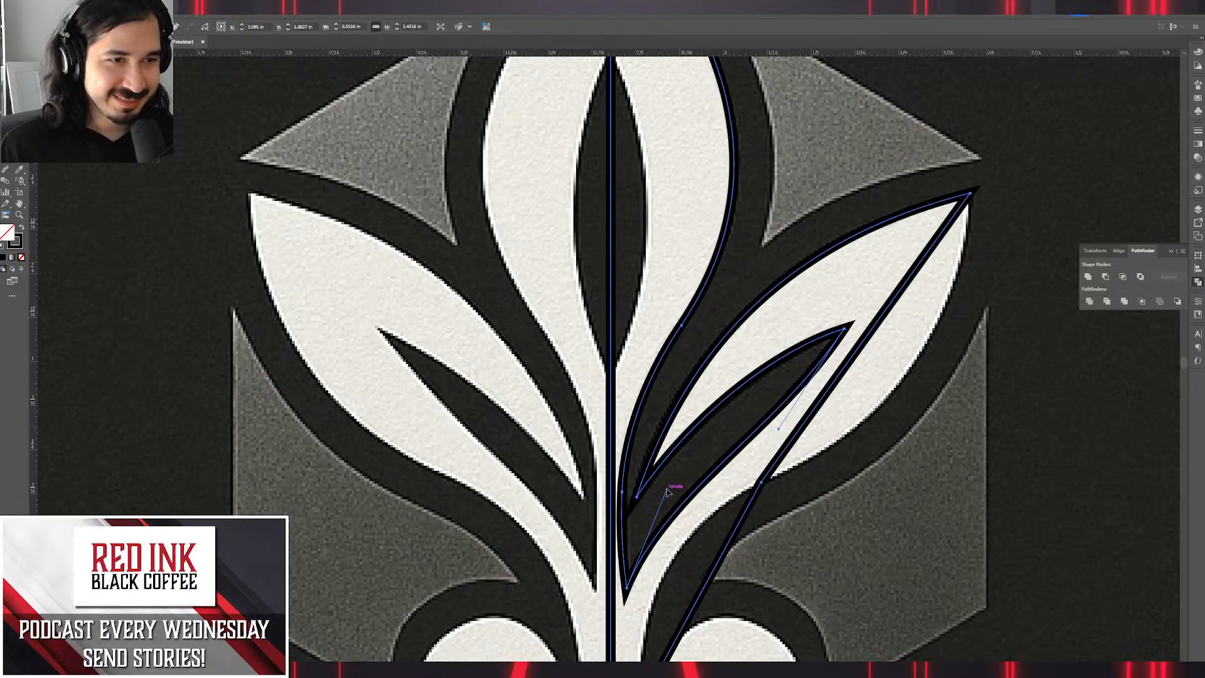
drag(665, 492, 675, 460)
Bend the segments along the right leaf's outer edge and down to the lower notch, and round the corner between them.
drag(835, 443, 726, 311)
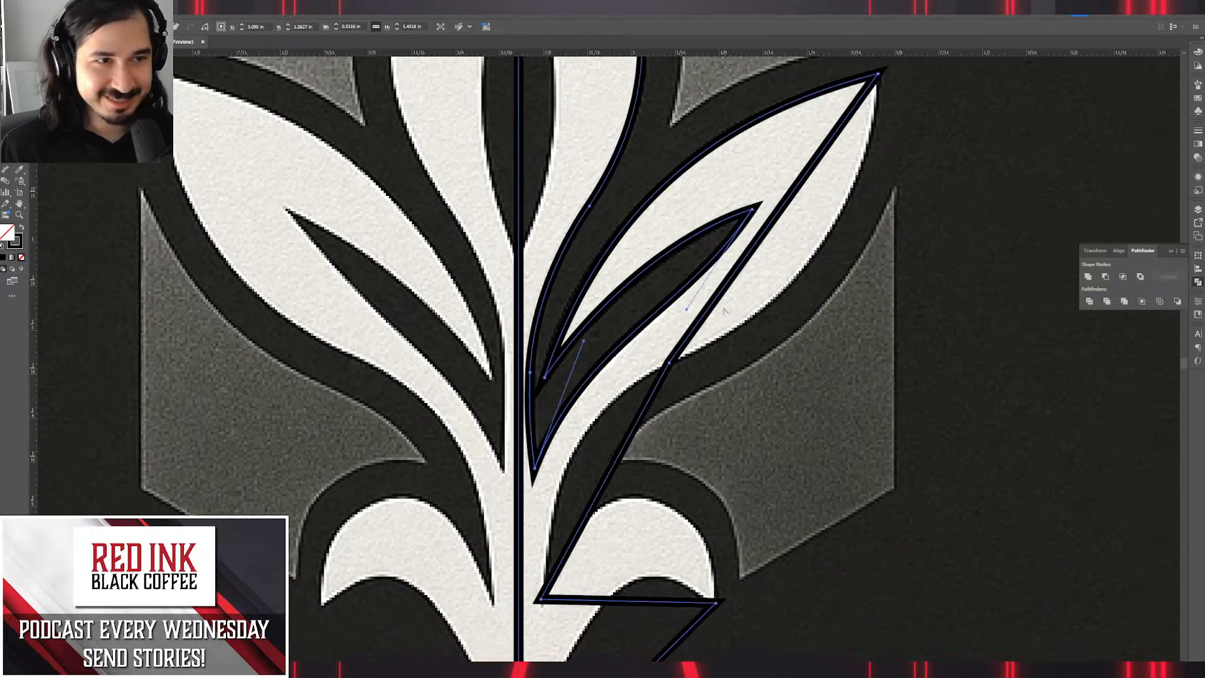
drag(772, 226, 822, 254)
drag(621, 463, 583, 450)
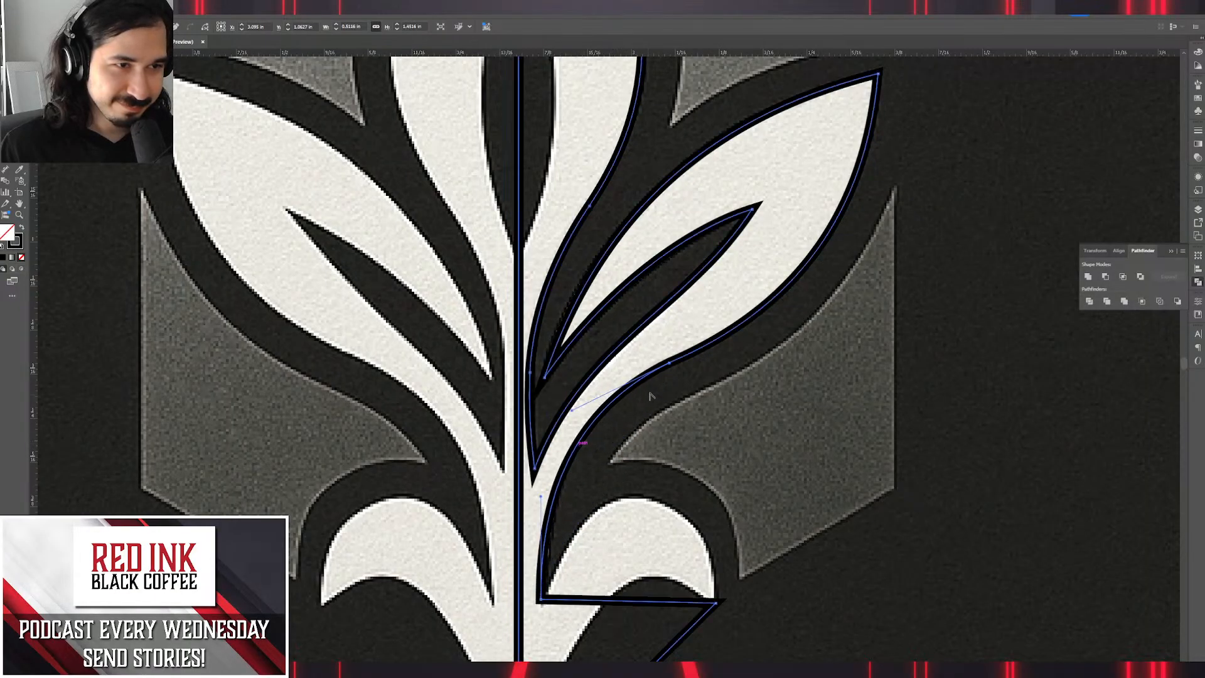
click(670, 364)
drag(673, 373, 829, 583)
Bend the small right curl's upper edge and its underside down to the bottom tip, adjusting the handles to match the reference.
scroll(829, 583, down, 5)
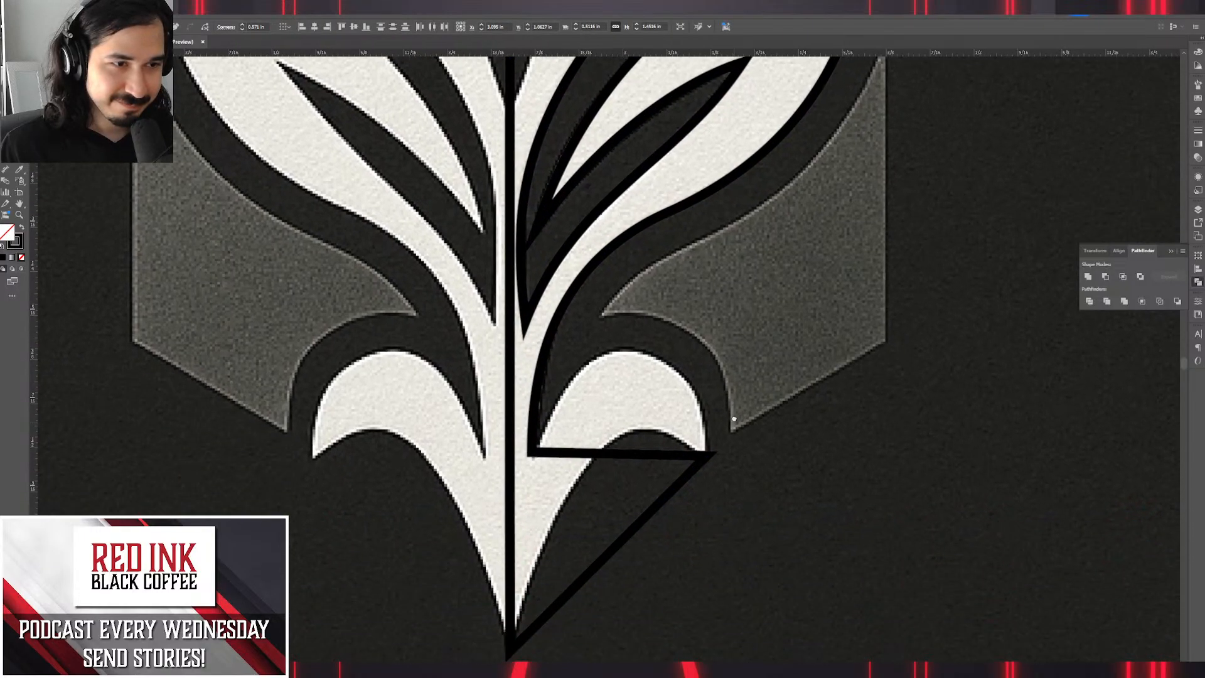
drag(624, 447, 701, 303)
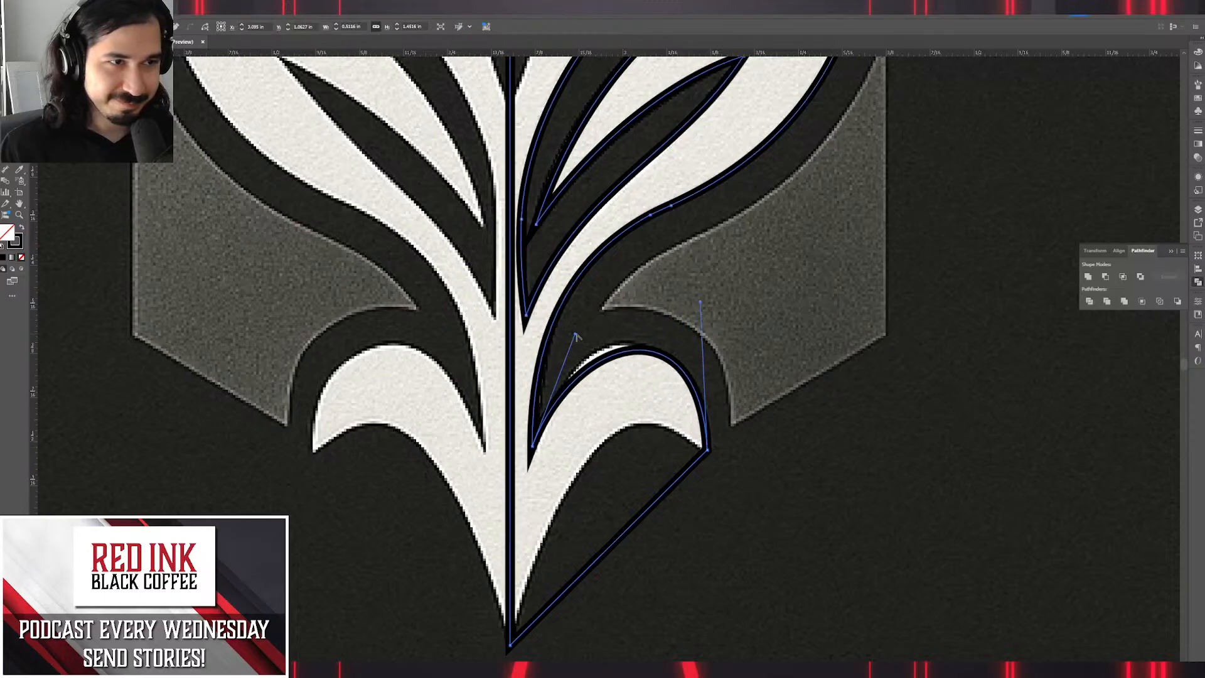
drag(575, 336, 566, 326)
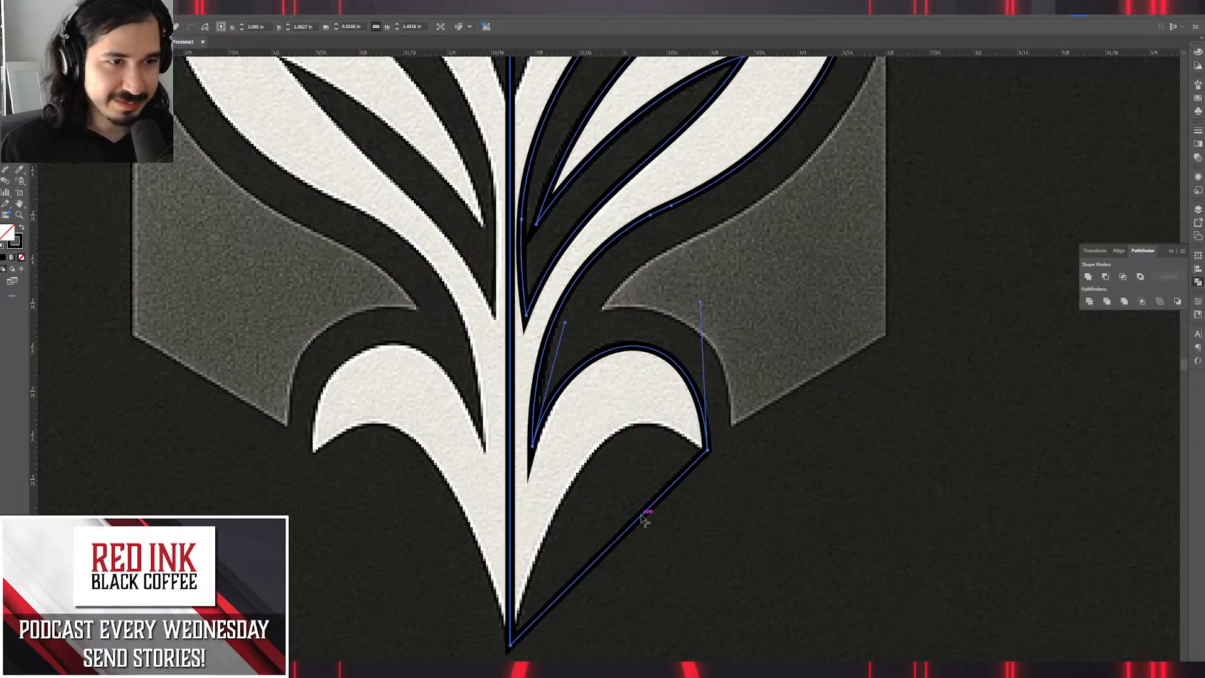
click(632, 484)
drag(632, 484, 570, 495)
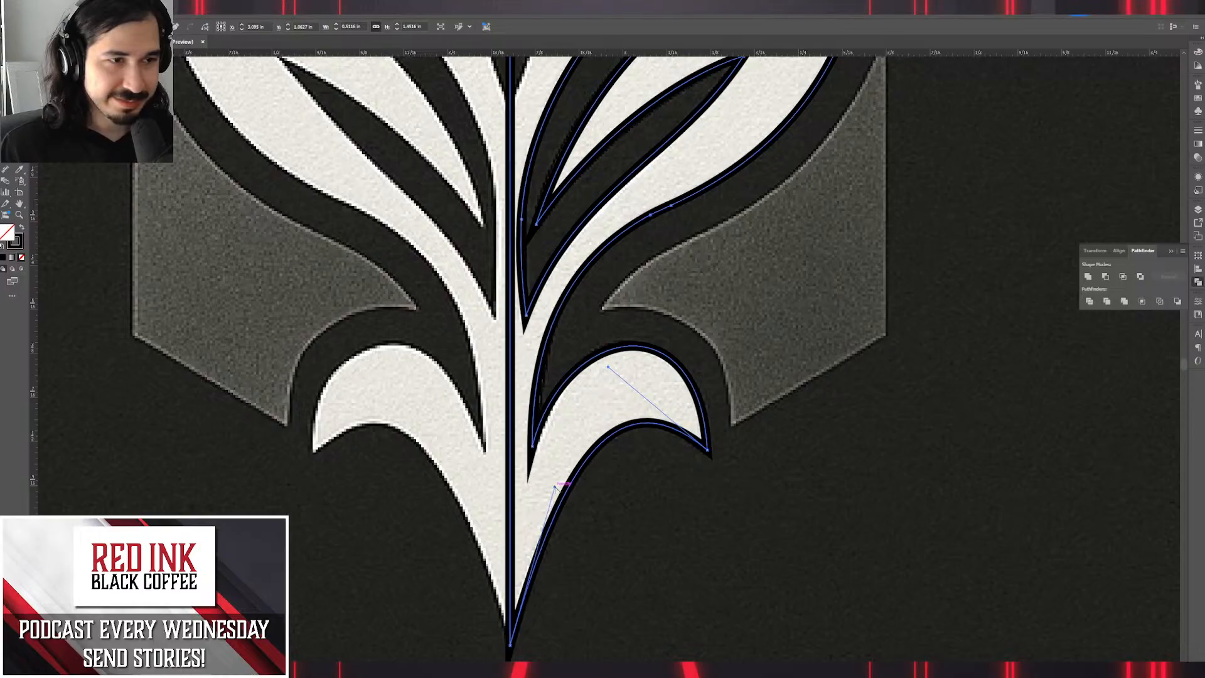
drag(555, 488, 533, 504)
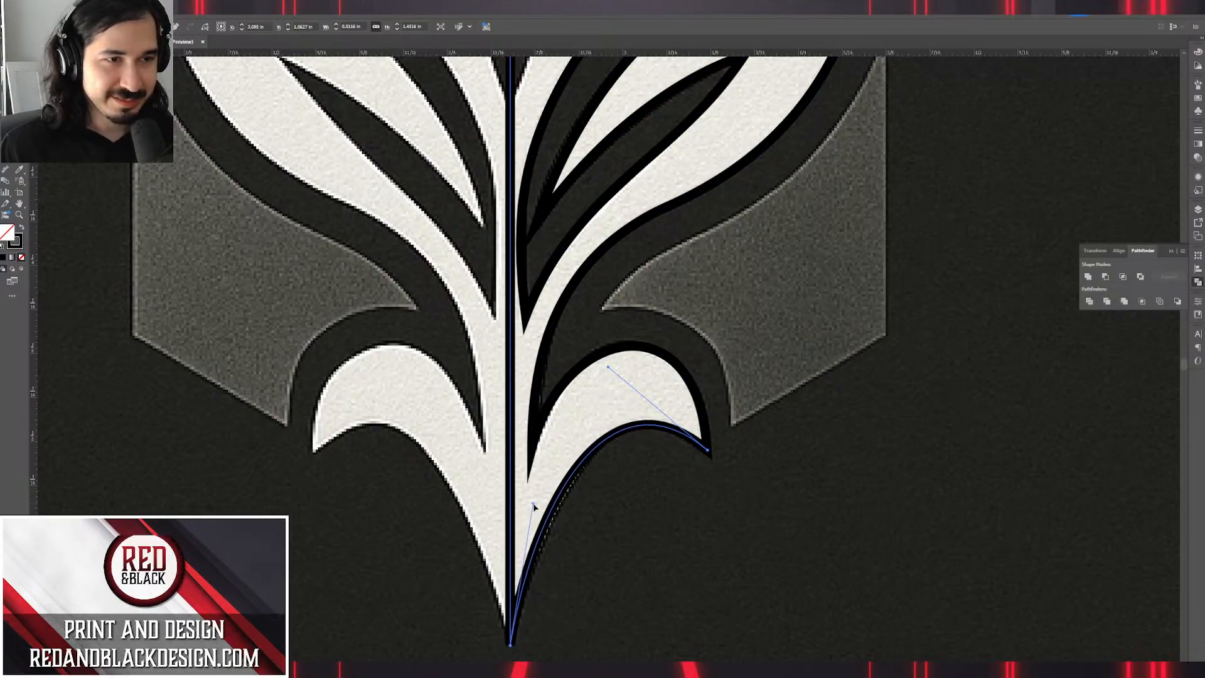
click(612, 371)
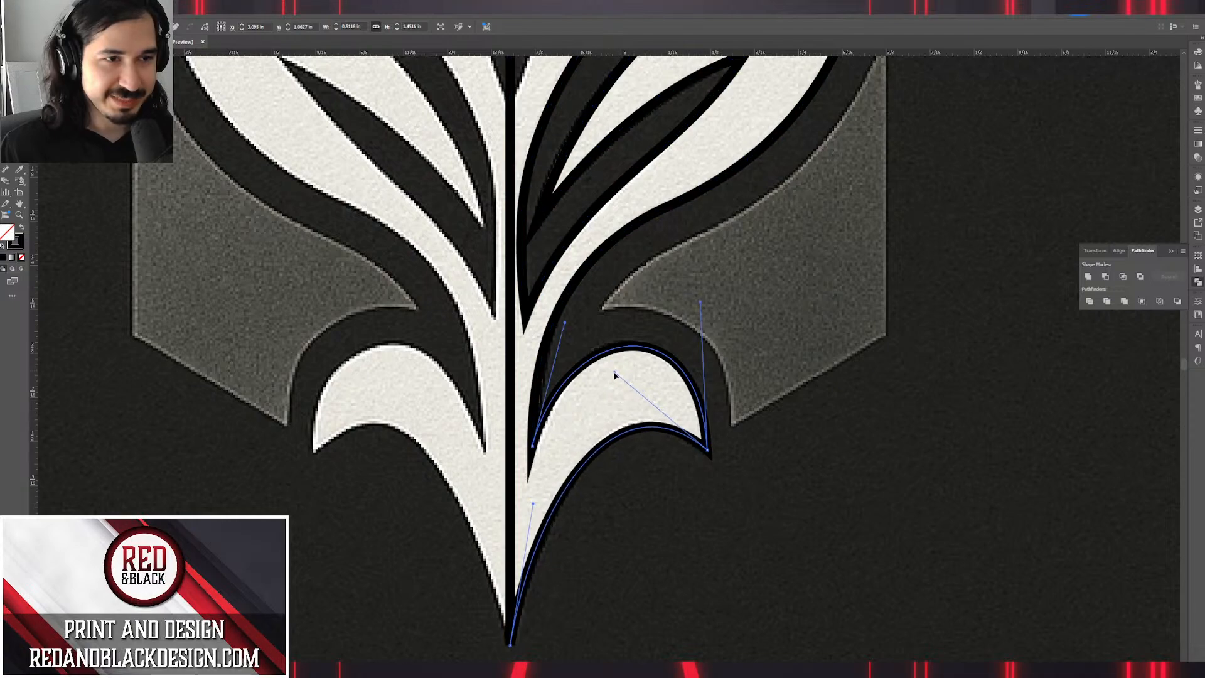
click(840, 457)
Swap the fill and stroke of the traced half emblem so it has a solid black fill without a stroke.
scroll(843, 455, down, 5)
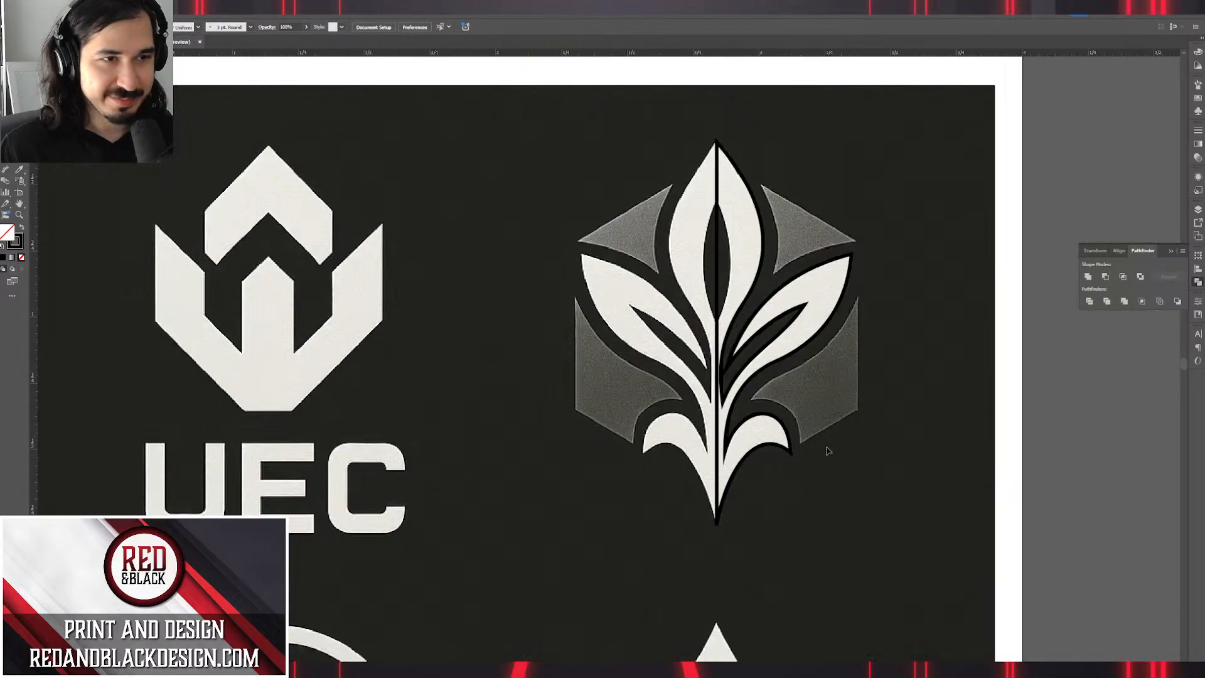
scroll(829, 452, up, 2)
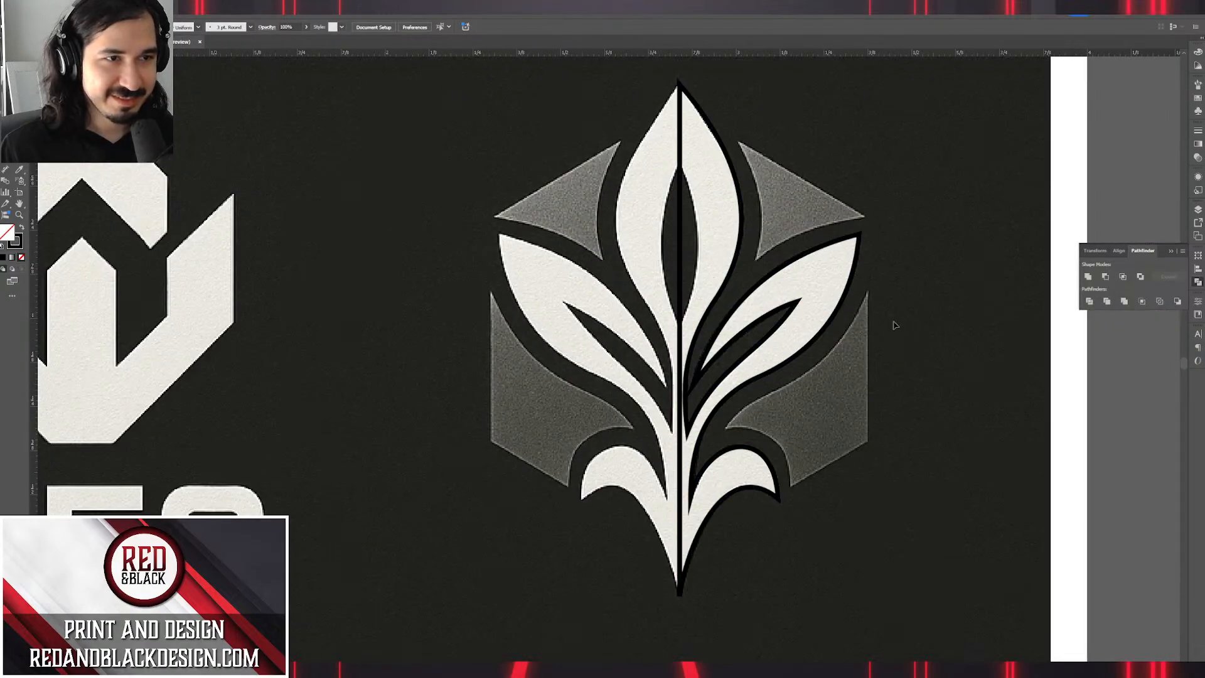
click(851, 289)
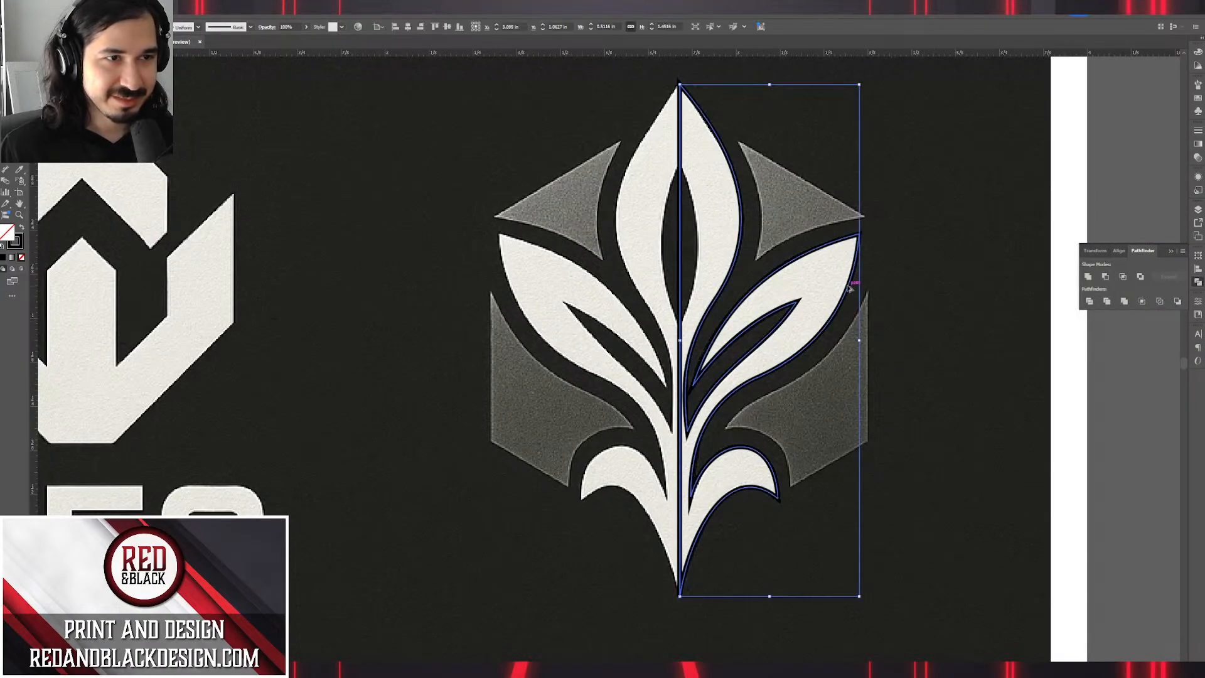
click(22, 226)
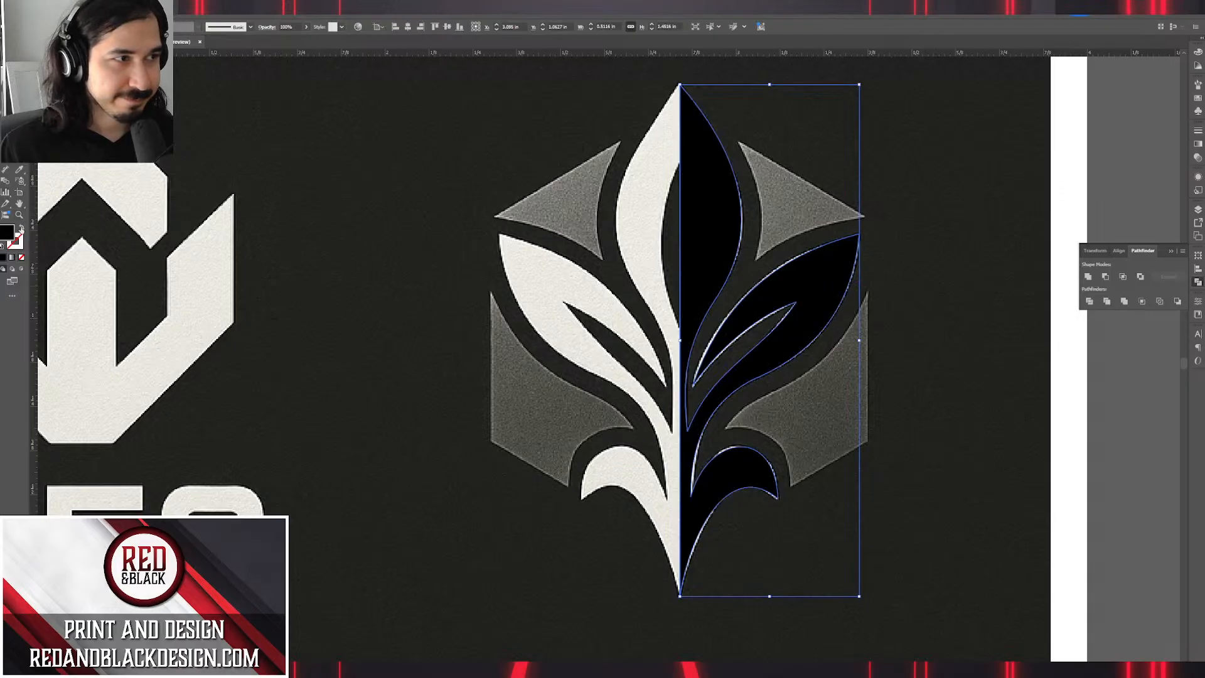
click(882, 359)
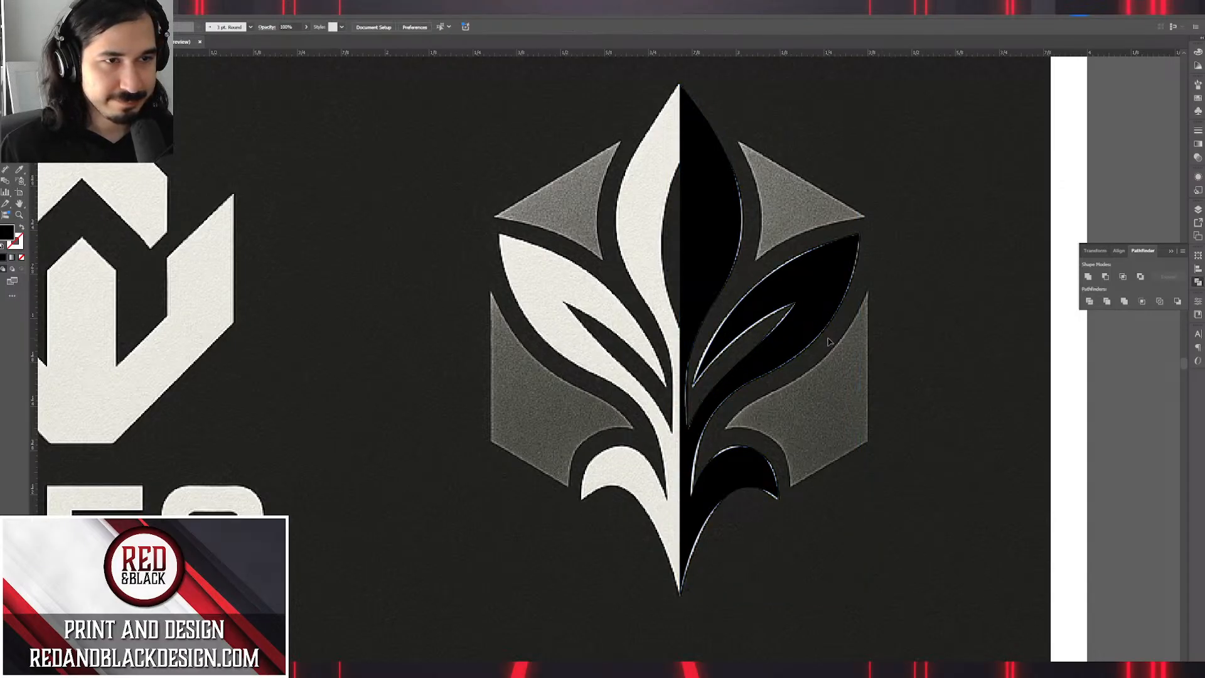
Duplicate the half emblem, reflect the copy horizontally and align its straight edge with the original's along the centre line.
drag(829, 342, 564, 323)
key(o)
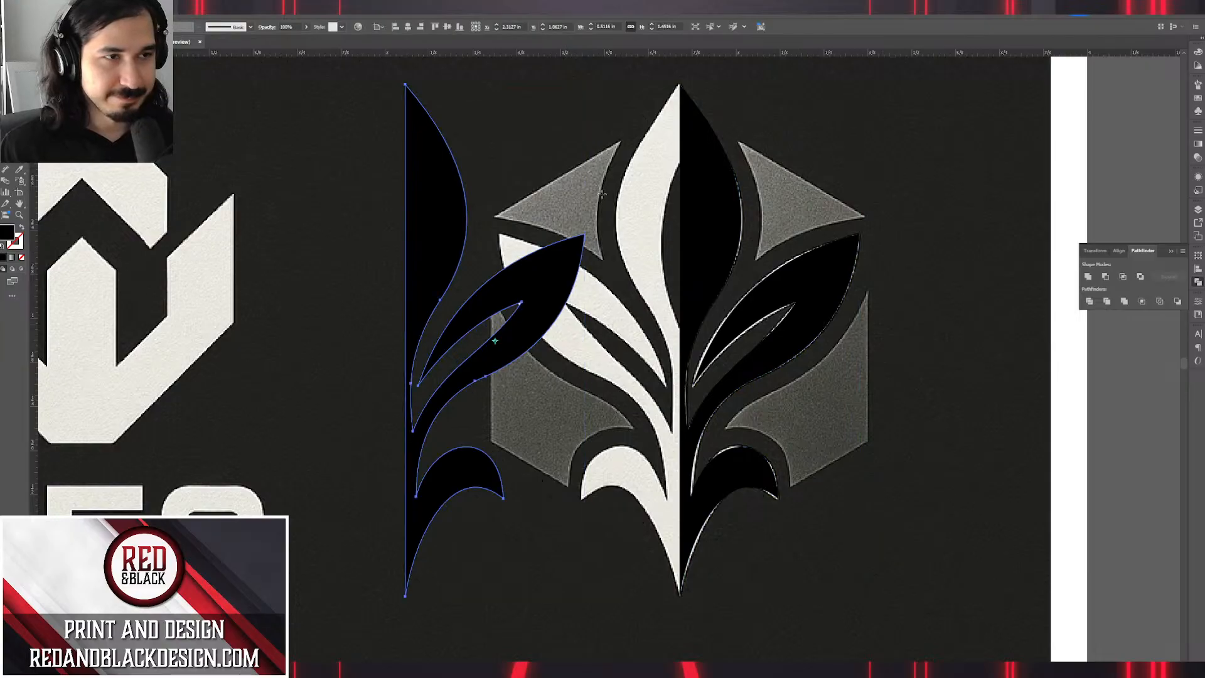
drag(603, 194, 335, 180)
key(v)
drag(531, 250, 659, 238)
key(ctrl+shift+a)
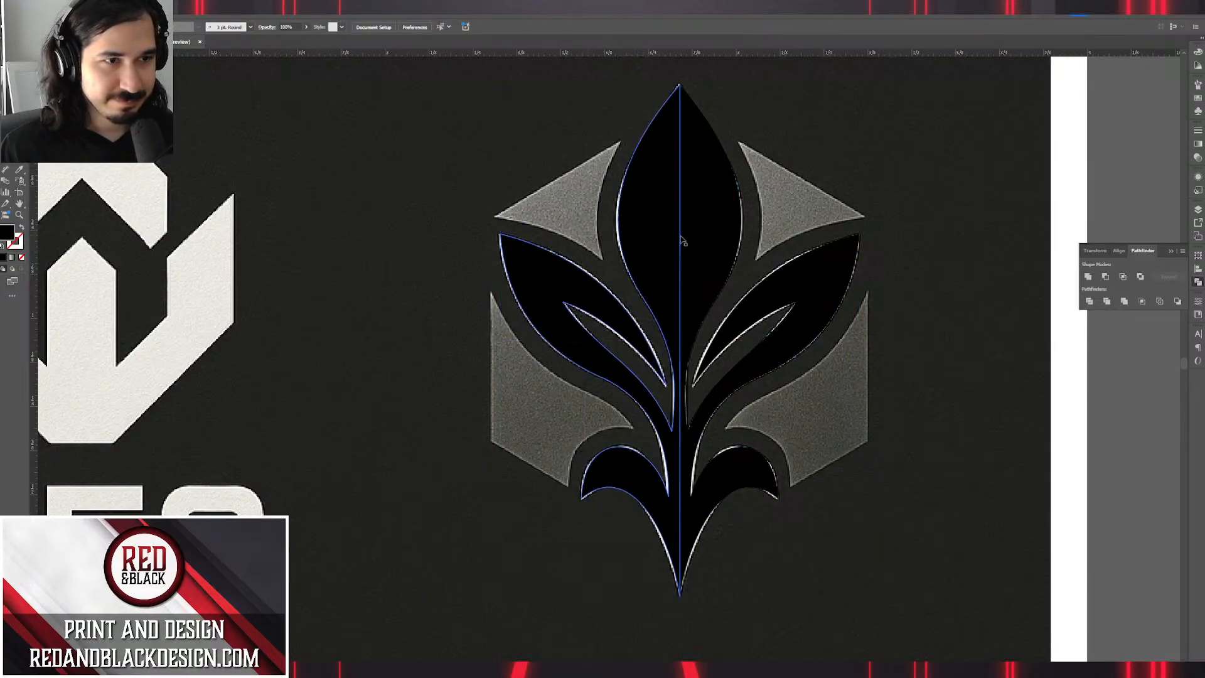
Unite the two emblem halves into one shape.
click(1089, 277)
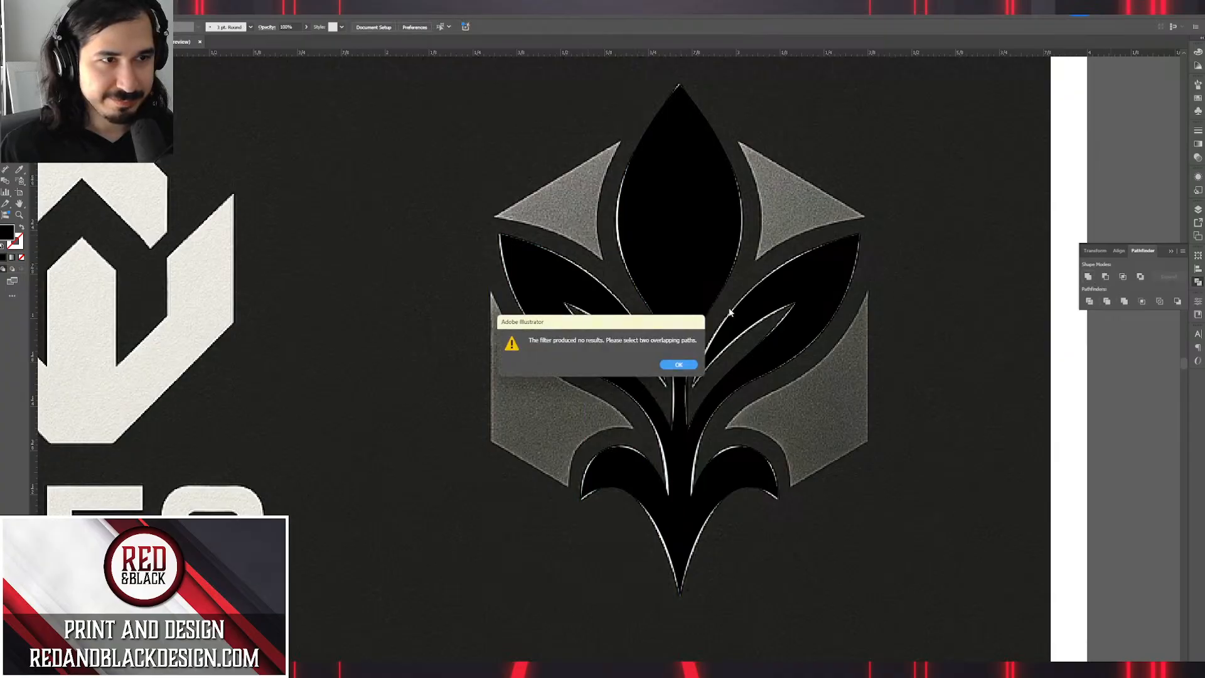
click(678, 364)
key(ctrl+a)
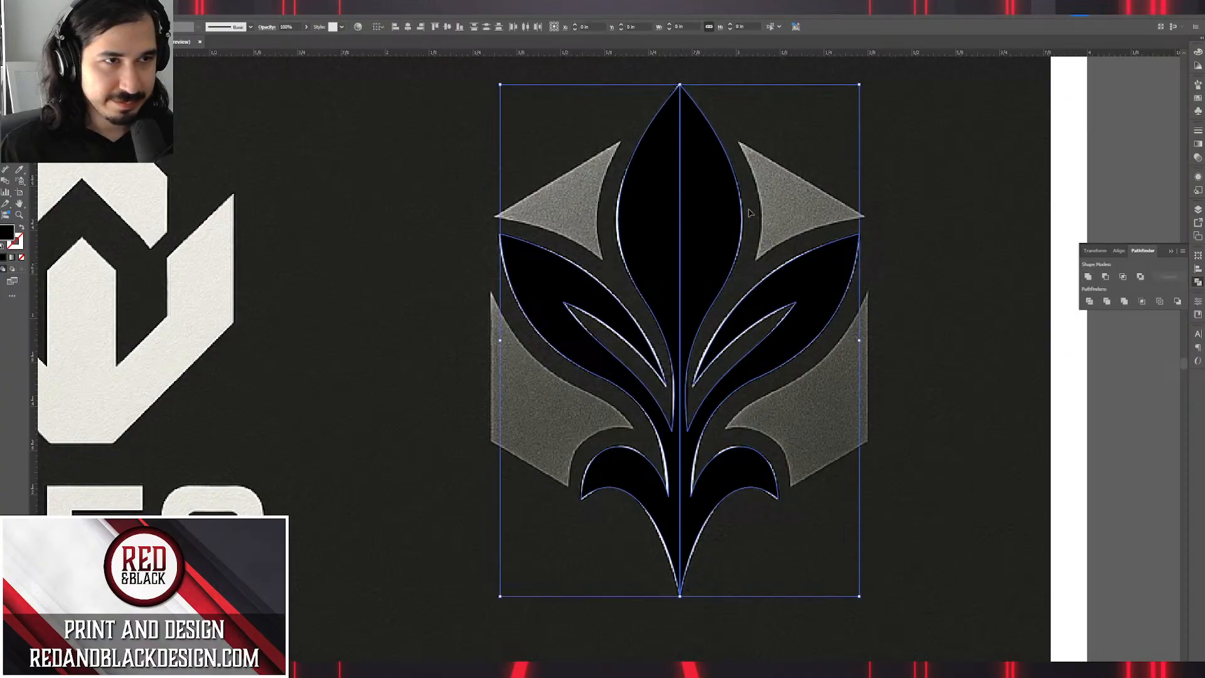
click(1089, 276)
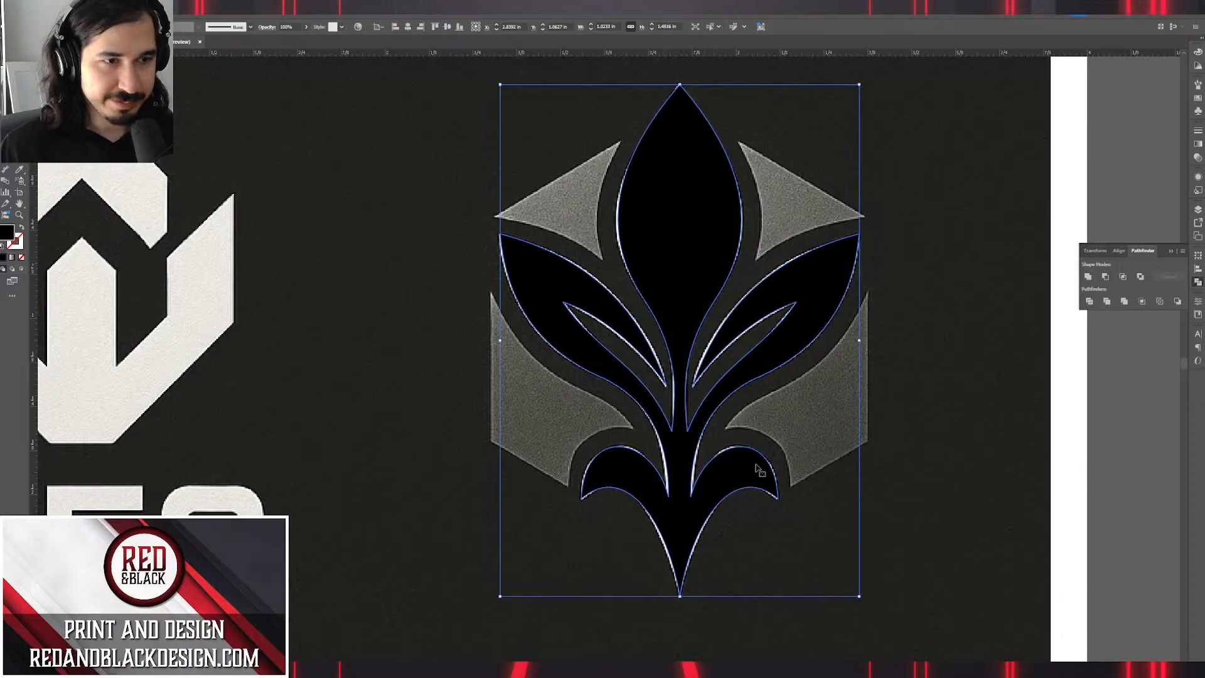
Move the united plant emblem off the reference artboard, beside the original plant logo.
scroll(758, 466, down, 3)
drag(773, 450, 862, 380)
click(964, 396)
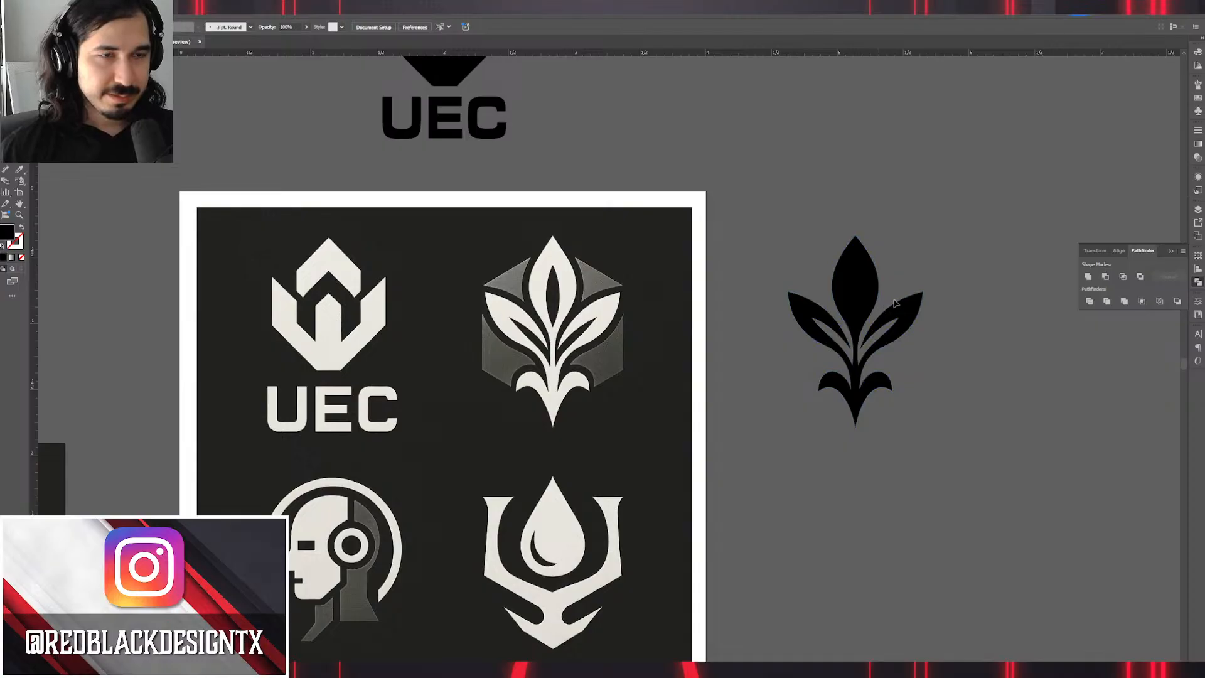
scroll(867, 342, up, 5)
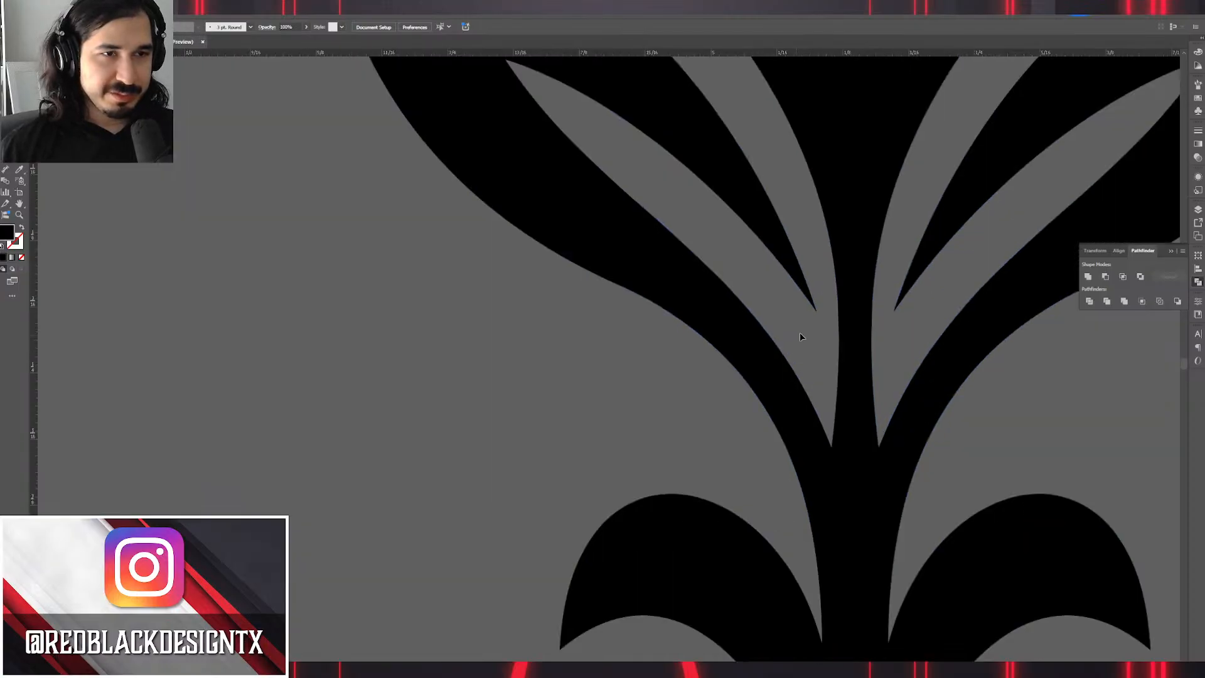
scroll(873, 317, down, 3)
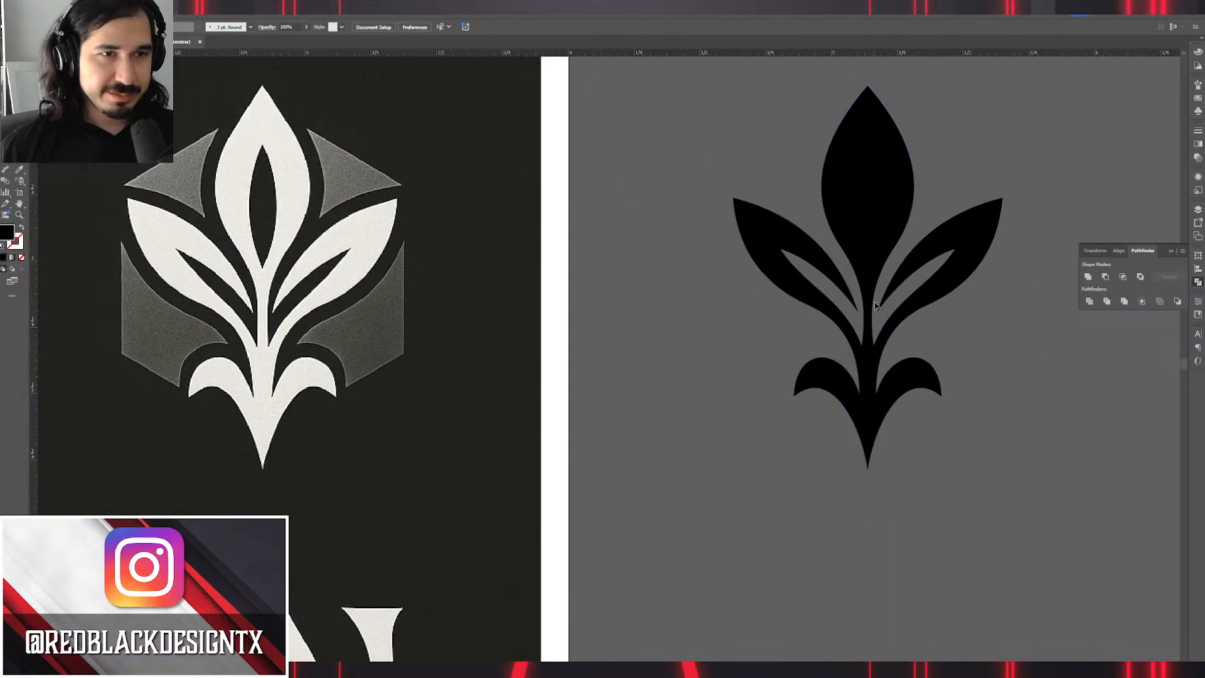
click(931, 255)
drag(870, 85, 902, 113)
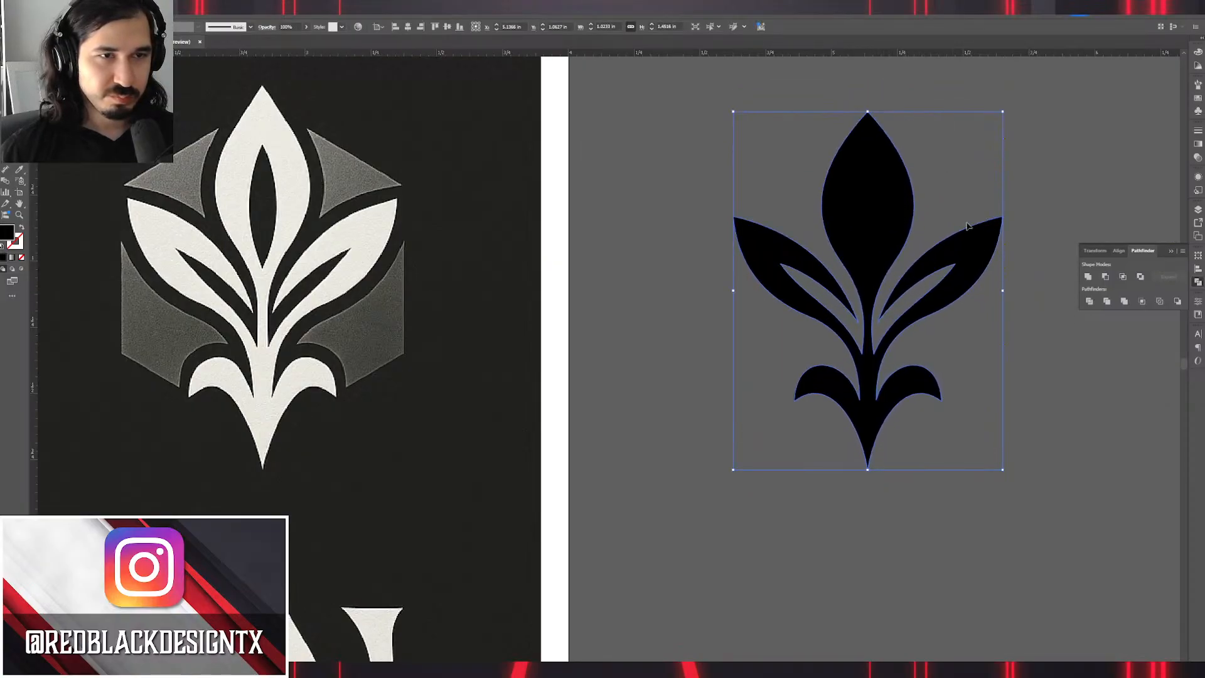
key(ctrl+z)
click(1024, 148)
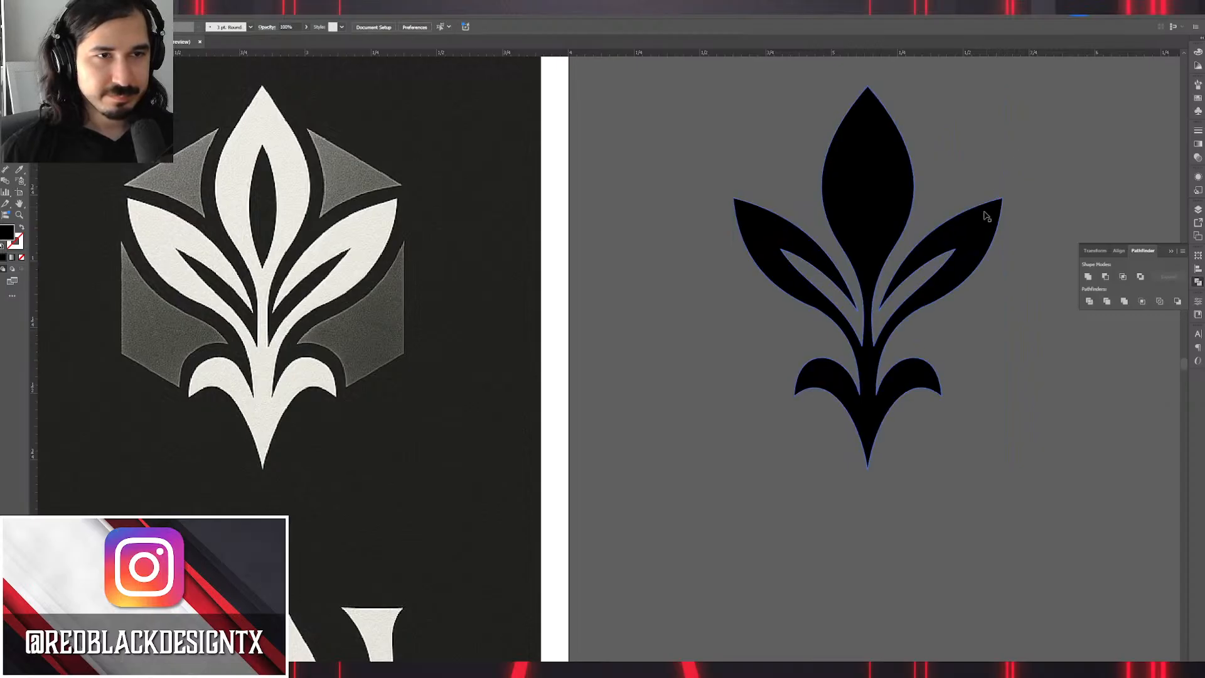
Erase a round gap through the stem just below the central petal.
scroll(875, 286, up, 3)
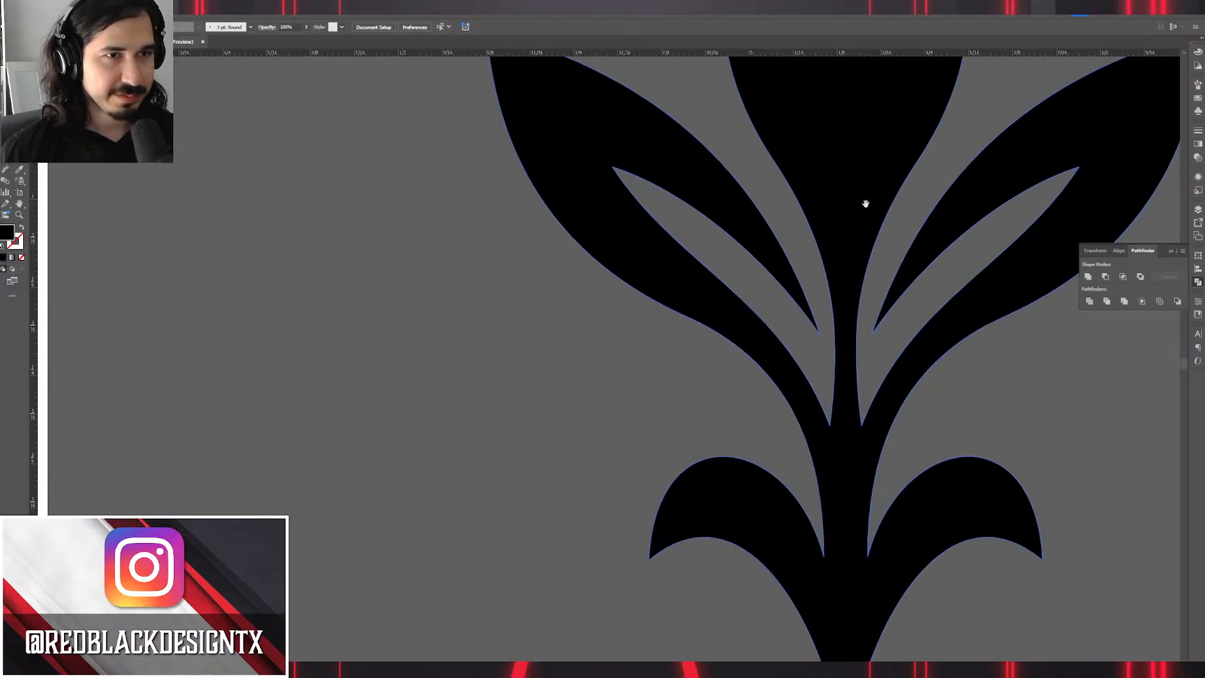
drag(866, 204, 731, 265)
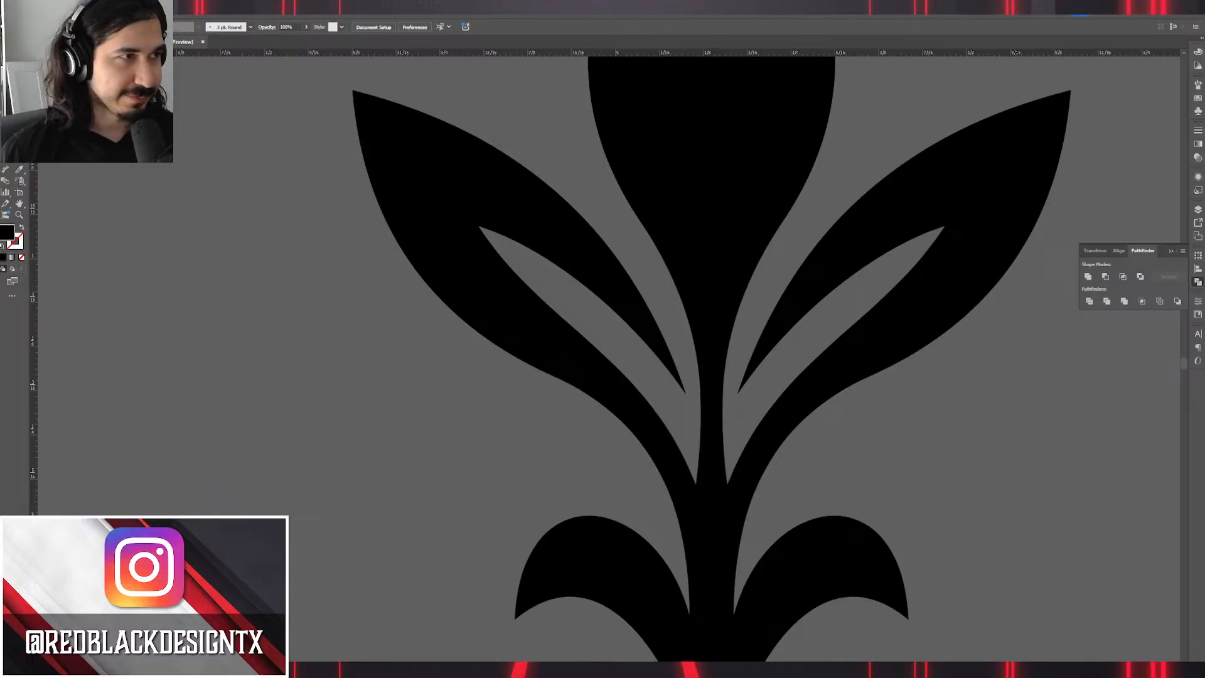
click(710, 347)
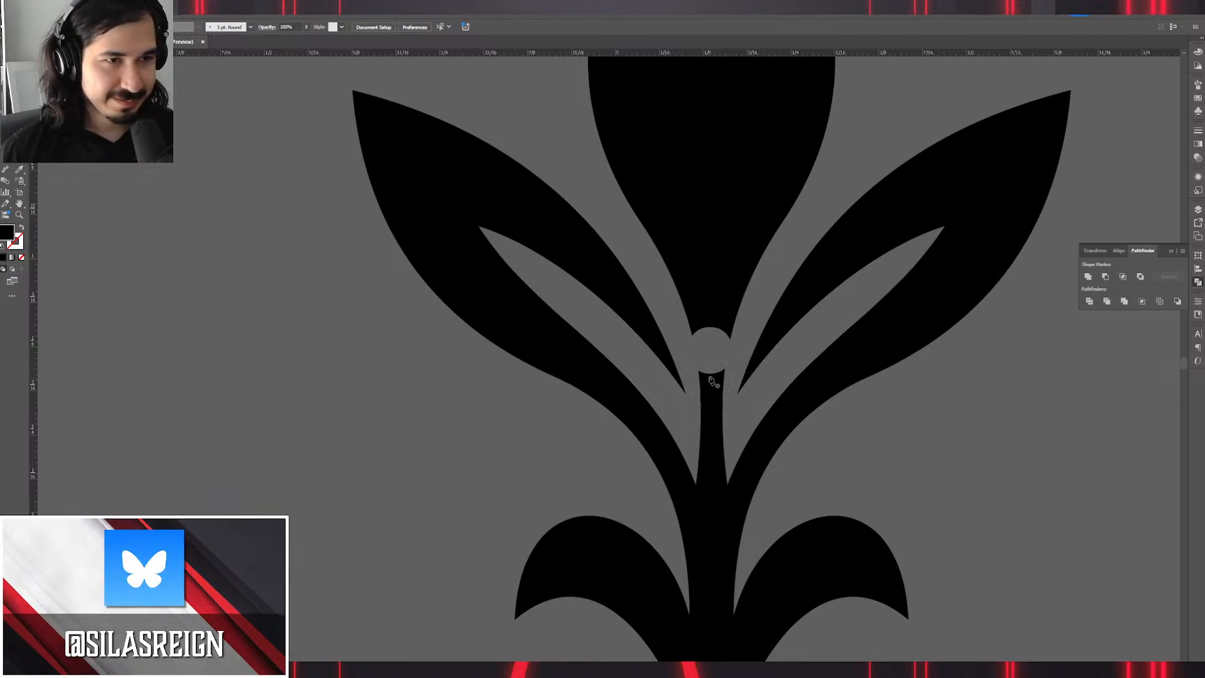
Add an anchor mid-way on the stem stub's top edge, move it down between the leaf bases and remove the stub's leftover anchors.
click(714, 374)
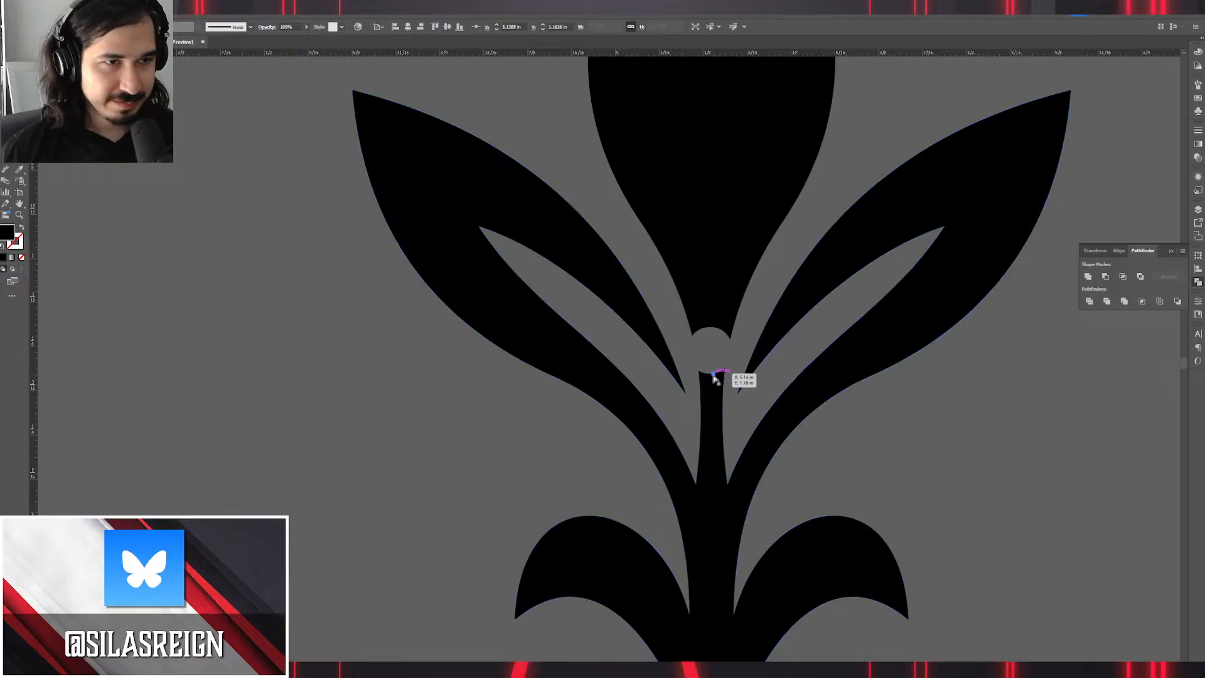
drag(714, 377, 720, 407)
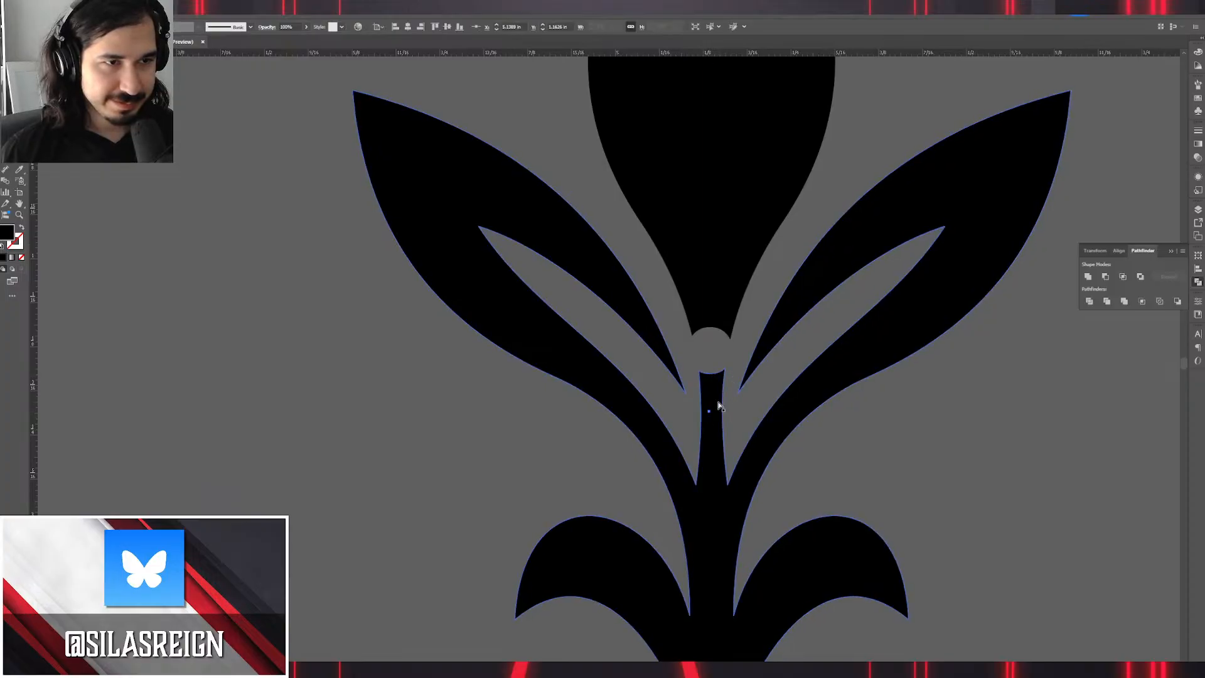
click(715, 392)
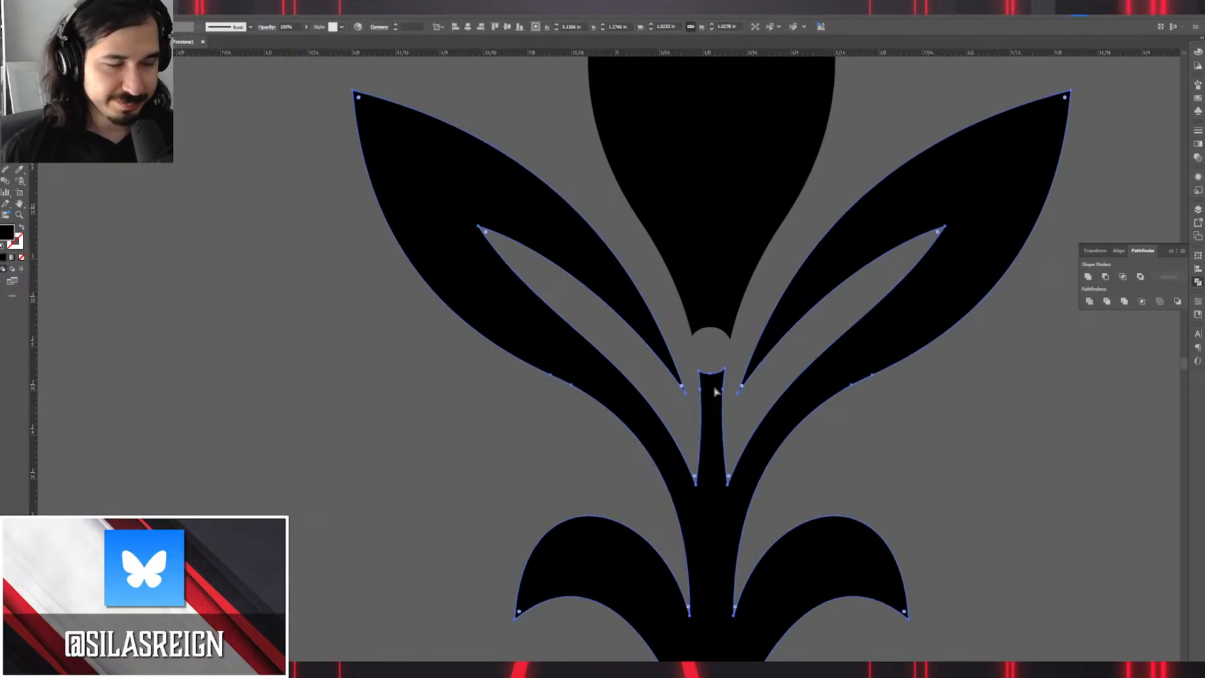
drag(710, 377, 714, 510)
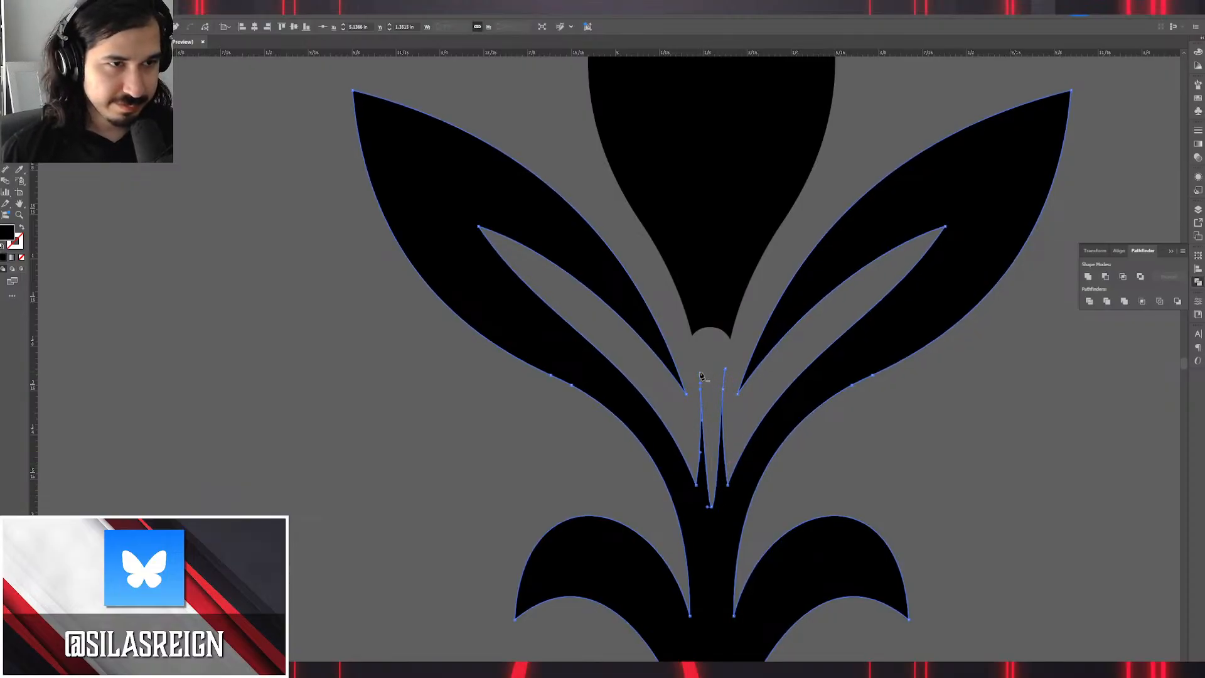
click(702, 387)
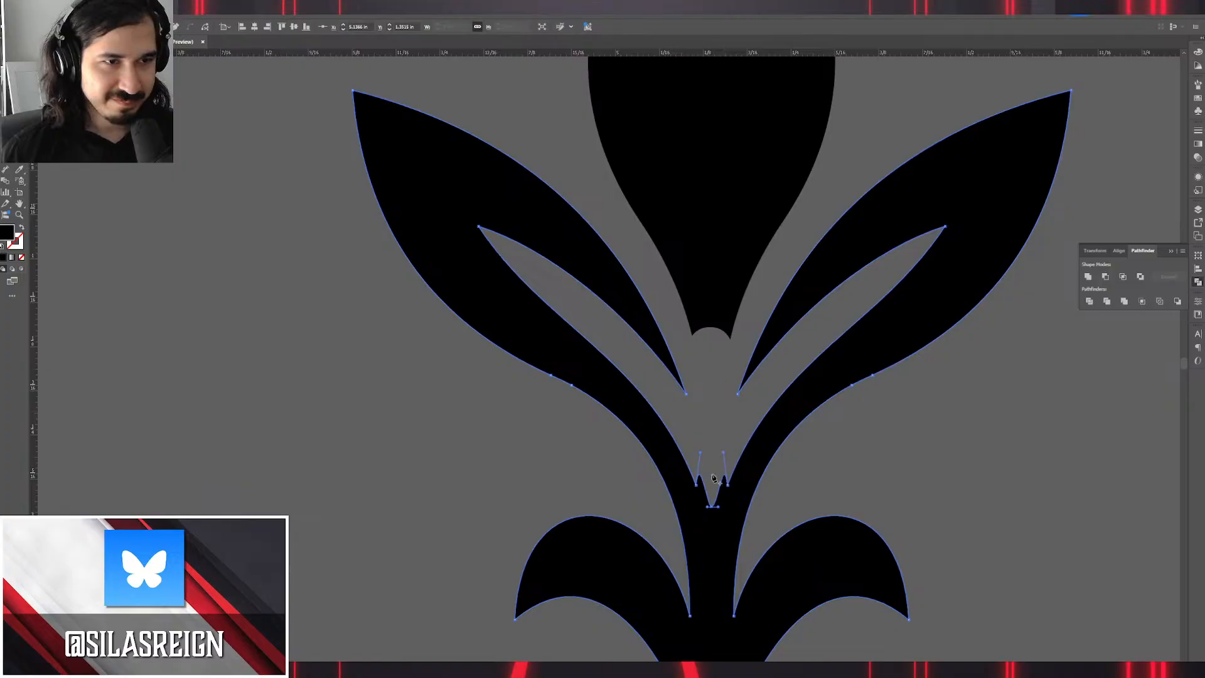
Convert the anchor between the leaf bases to a corner and pull the neighbouring handles down to form a smooth V-shaped notch.
scroll(713, 478, up, 4)
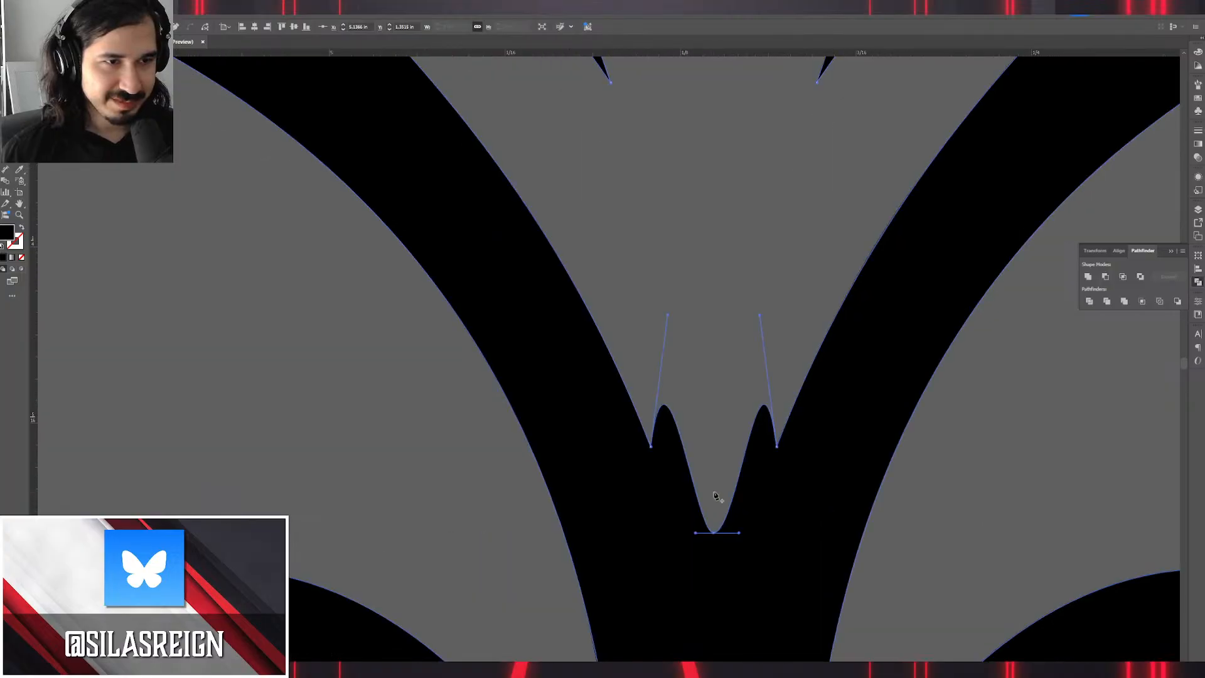
alt+click(713, 533)
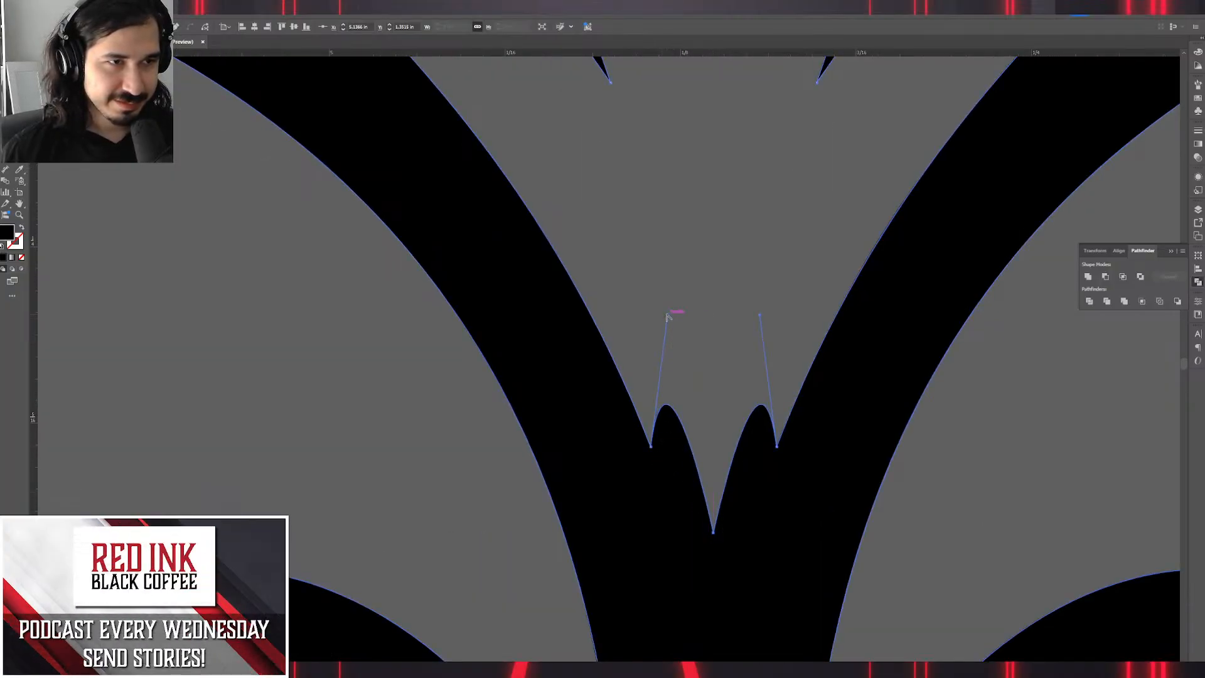
drag(669, 316, 673, 505)
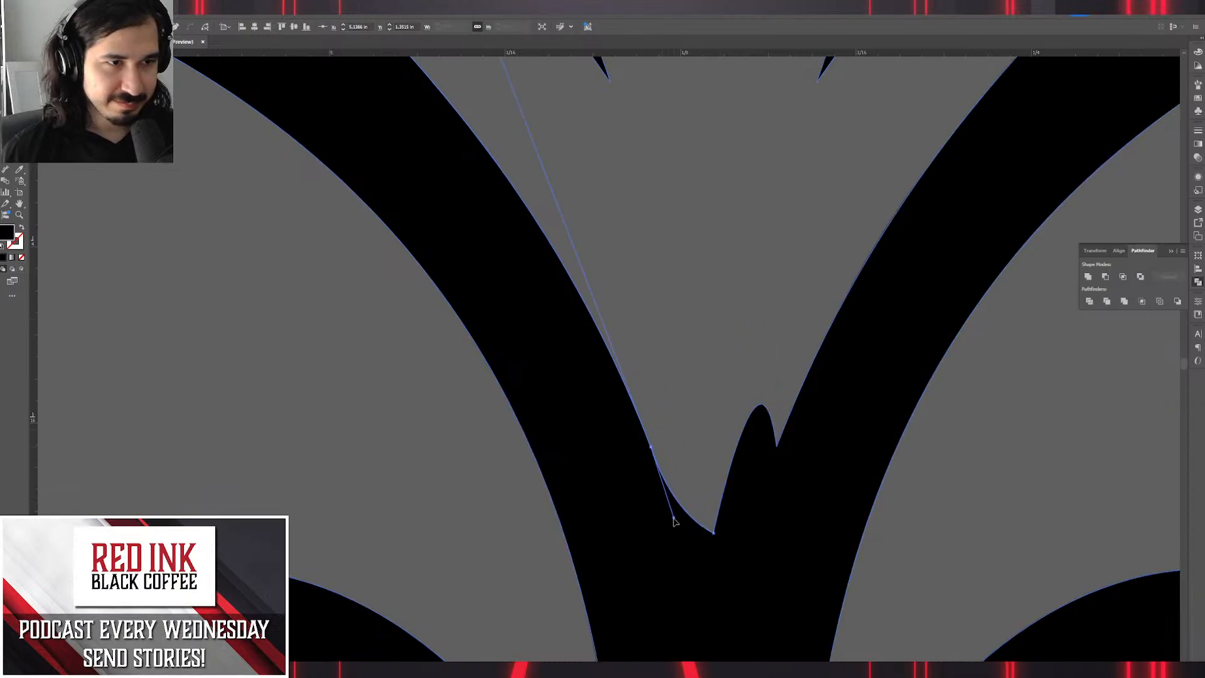
click(778, 447)
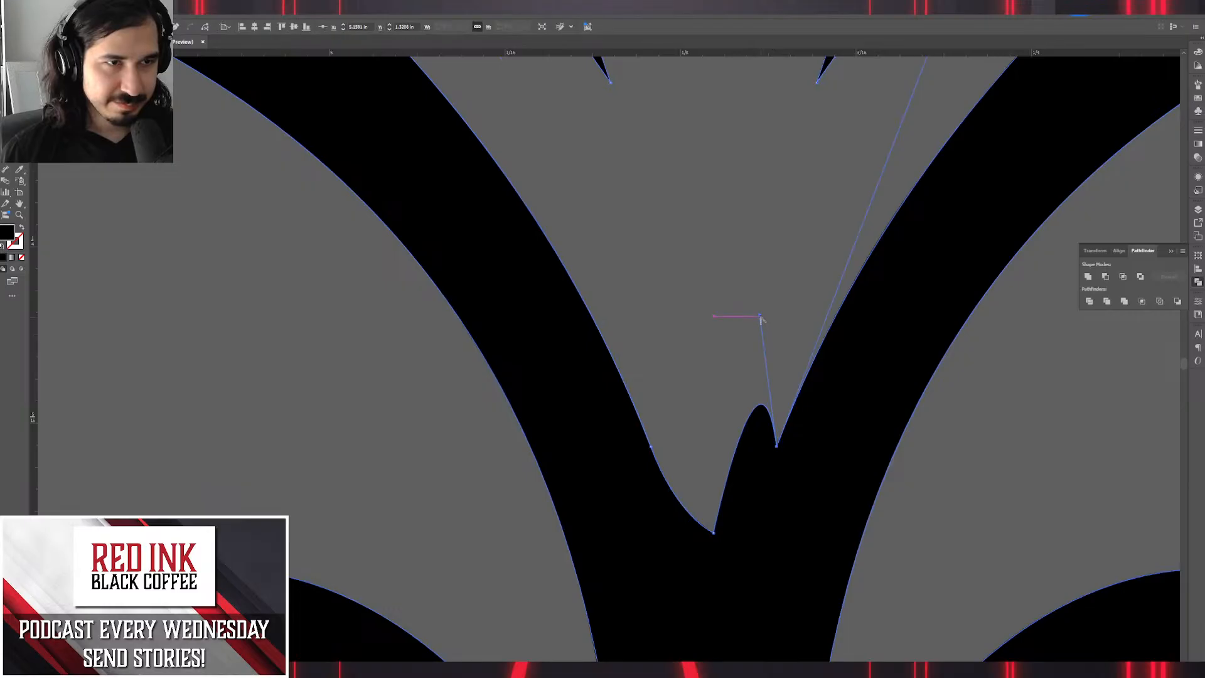
drag(761, 319, 745, 533)
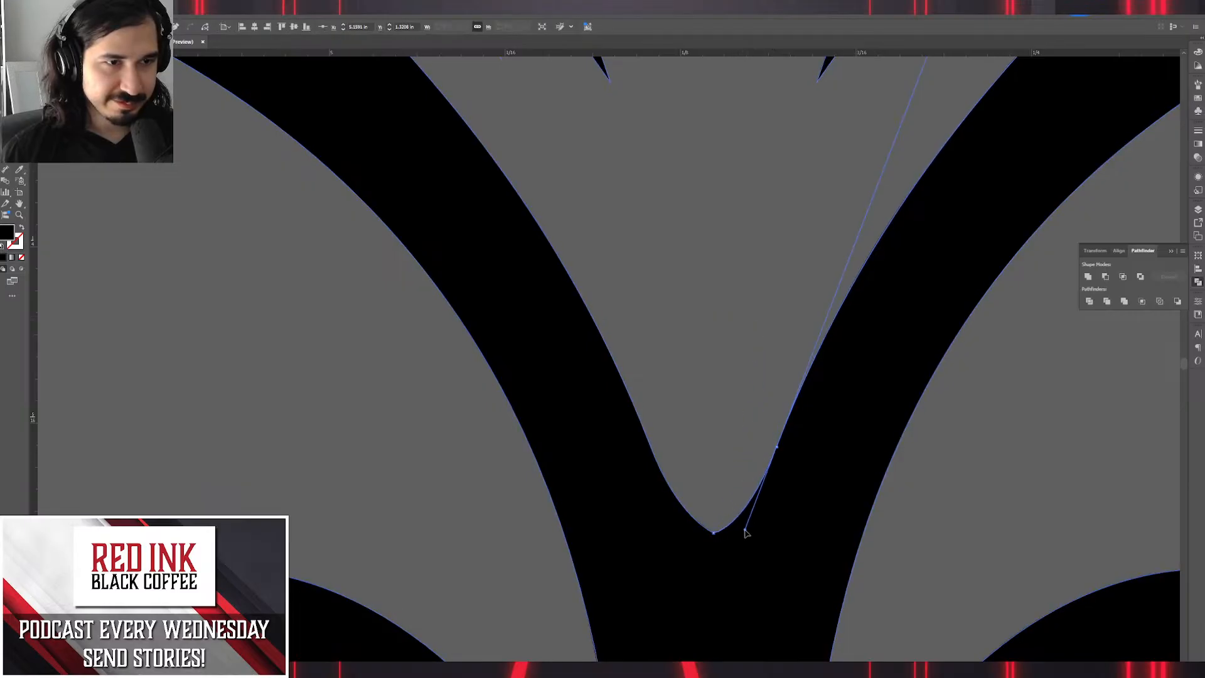
click(740, 398)
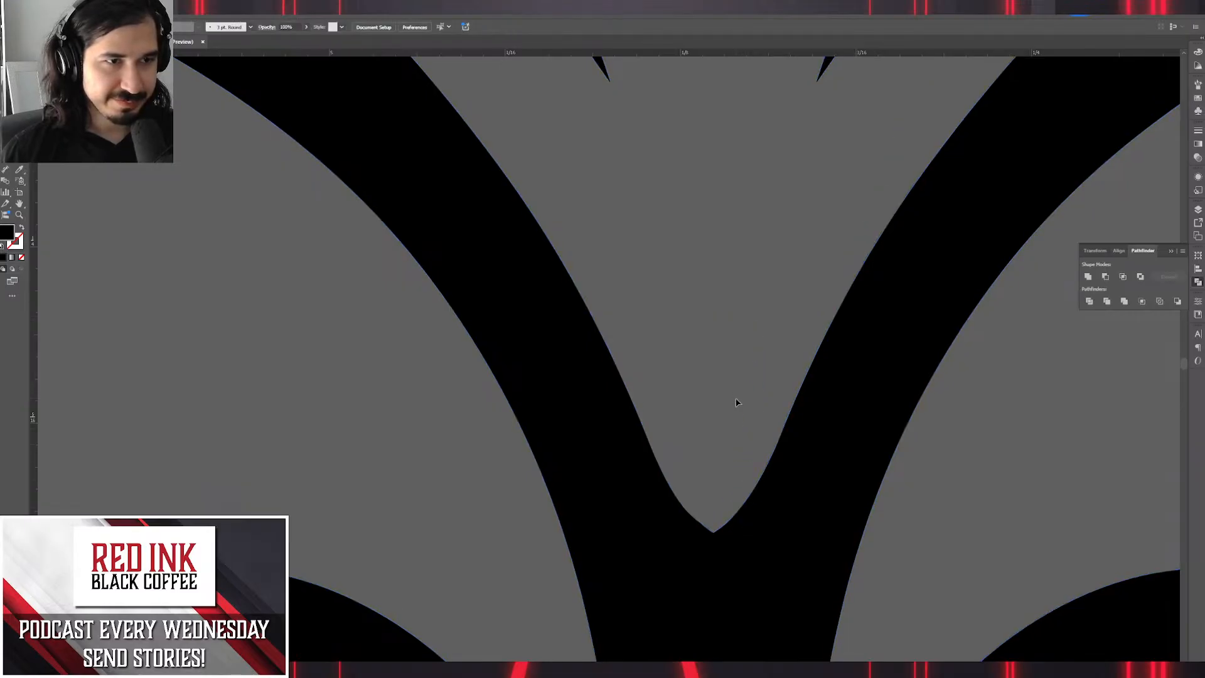
Close the central petal's notched bottom into a sharp point by adding a middle anchor and removing the two side corner anchors.
scroll(740, 400, down, 7)
mouse_move(882, 375)
mouse_down()
mouse_move(870, 454)
mouse_move(815, 325)
mouse_move(860, 355)
mouse_move(859, 378)
mouse_up()
scroll(870, 457, down, 2)
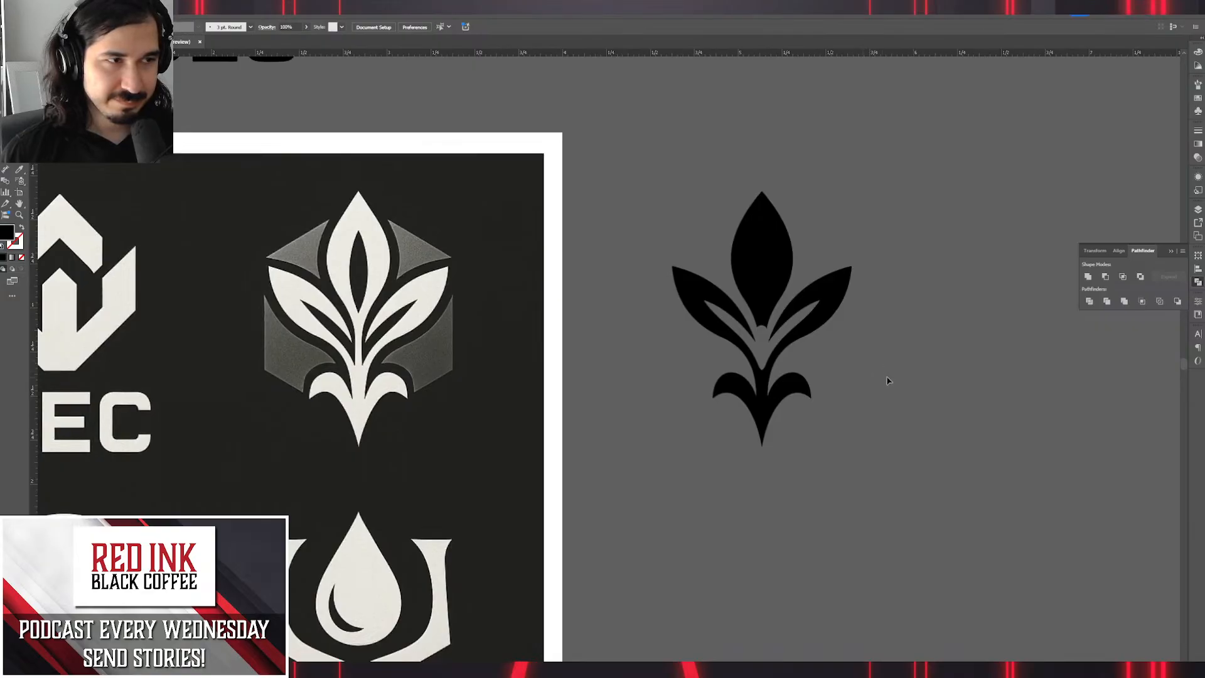
scroll(762, 343, up, 5)
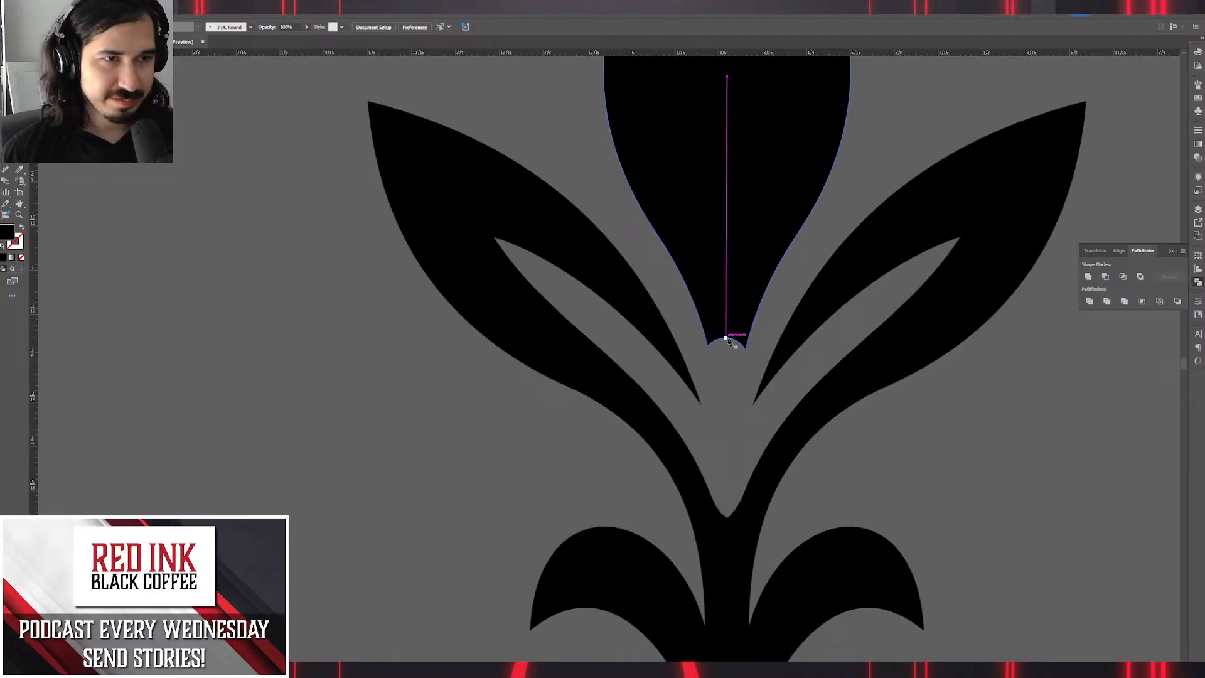
click(726, 338)
key(minus)
click(746, 348)
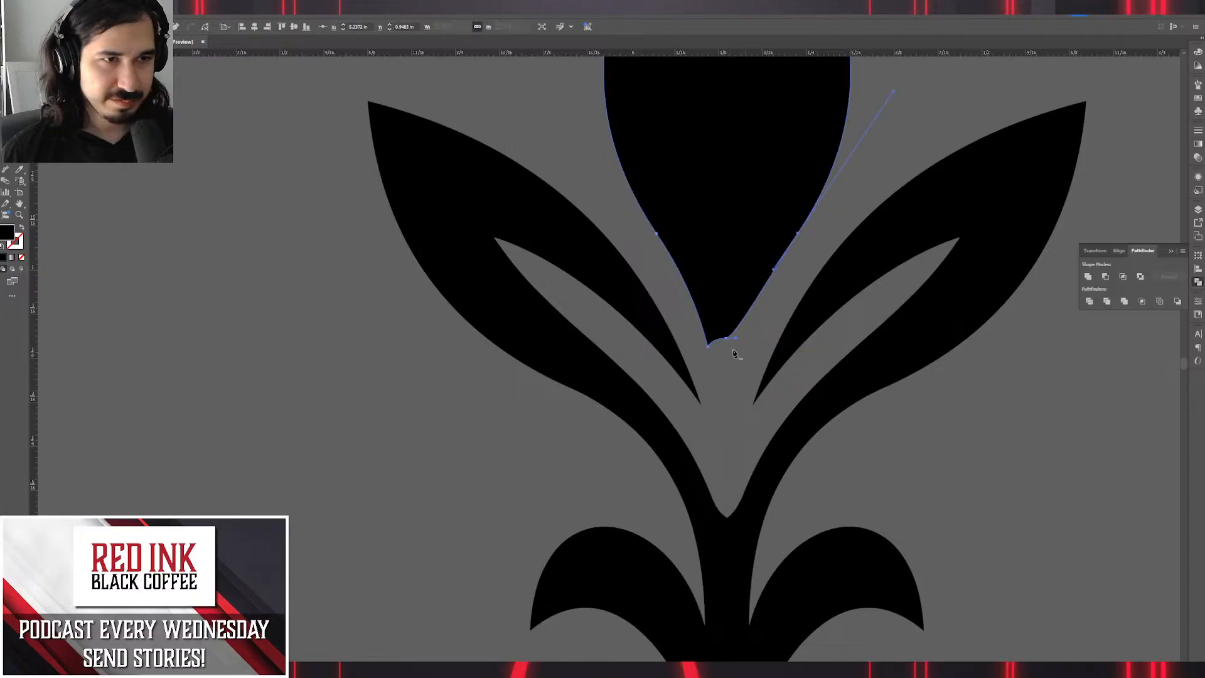
click(709, 346)
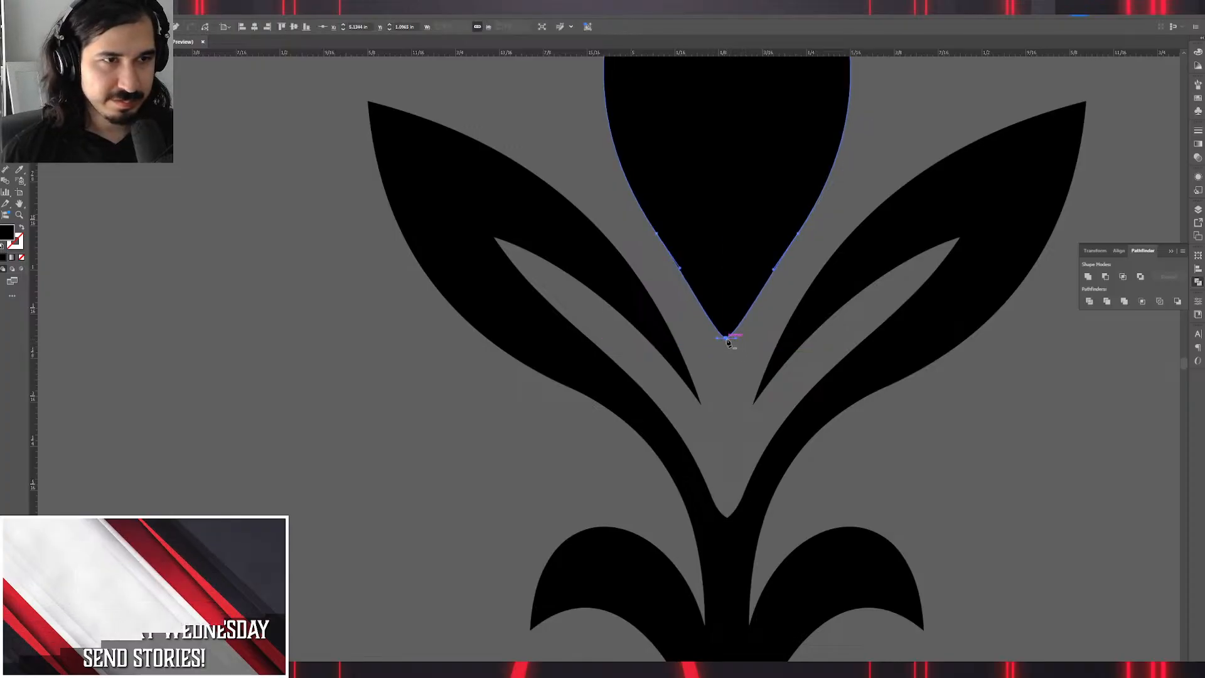
key(v)
click(727, 375)
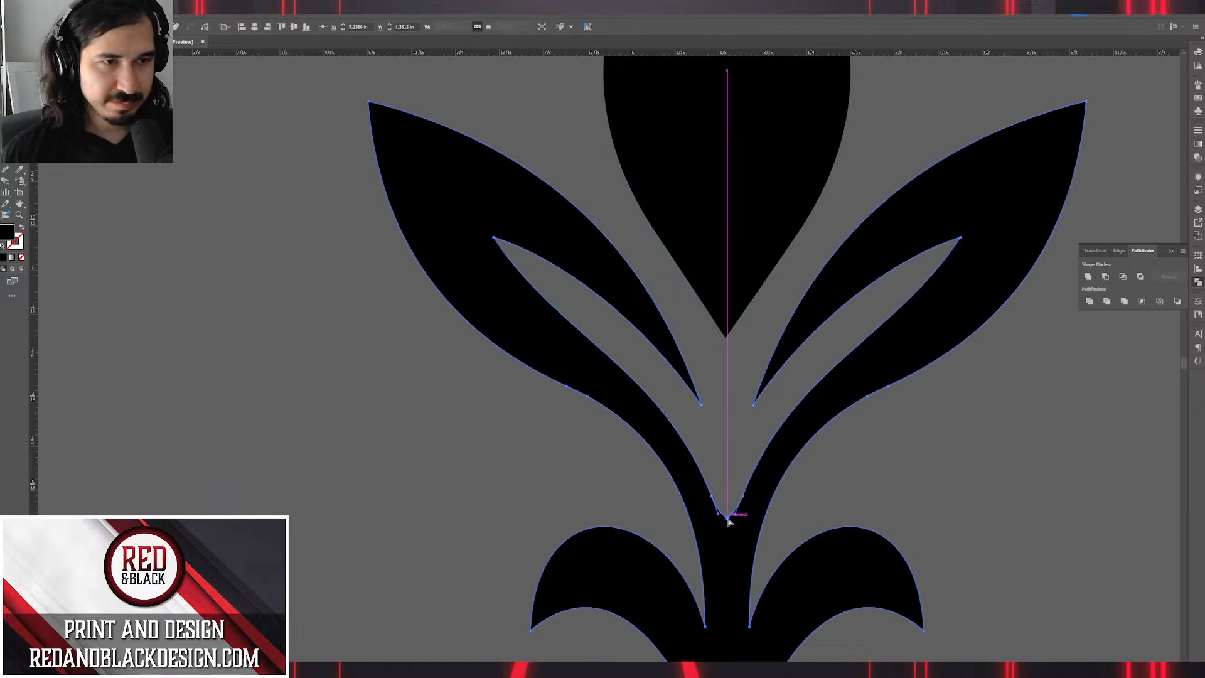
Compare the separated petal and leaves with the reference plant logo, examining the petal's inner opening and the emblem's proportions.
scroll(728, 449, down, 4)
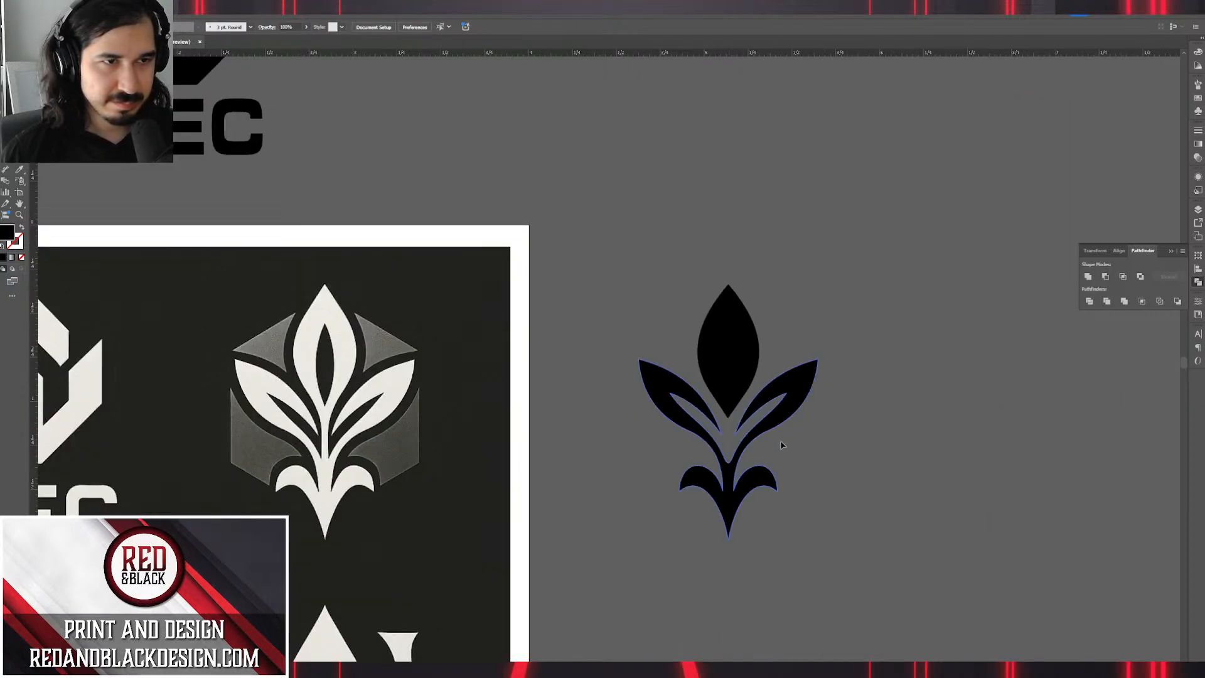
drag(797, 444, 849, 325)
drag(872, 370, 863, 427)
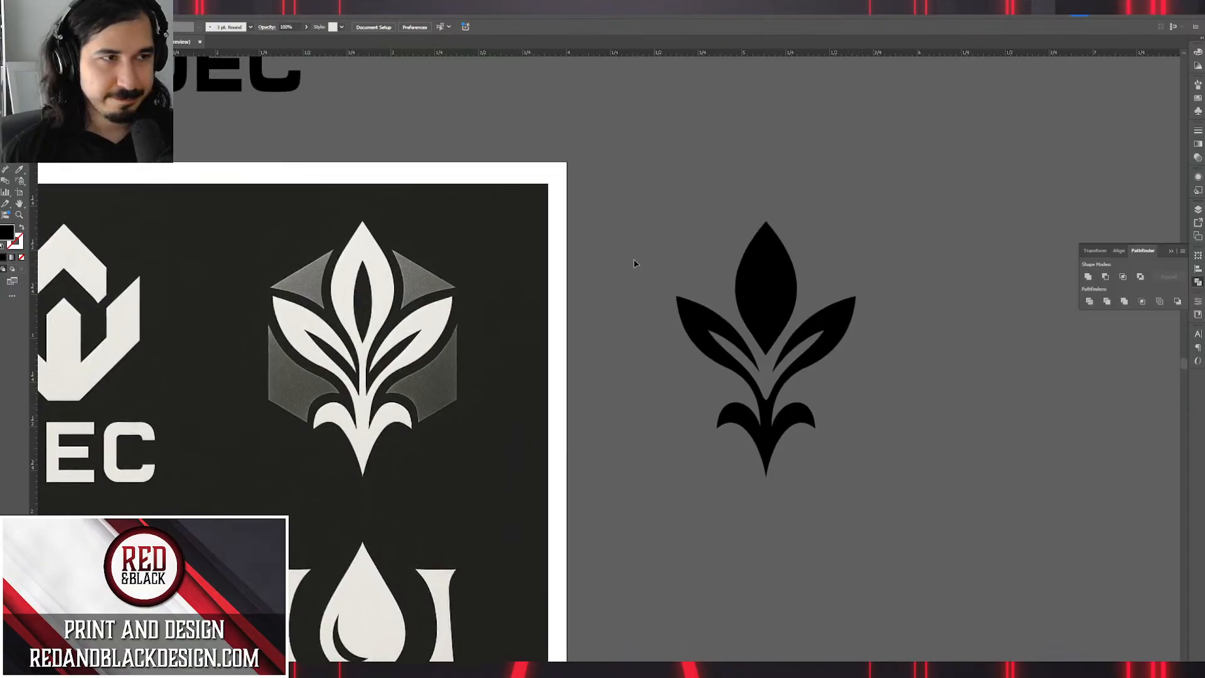
scroll(361, 311, up, 6)
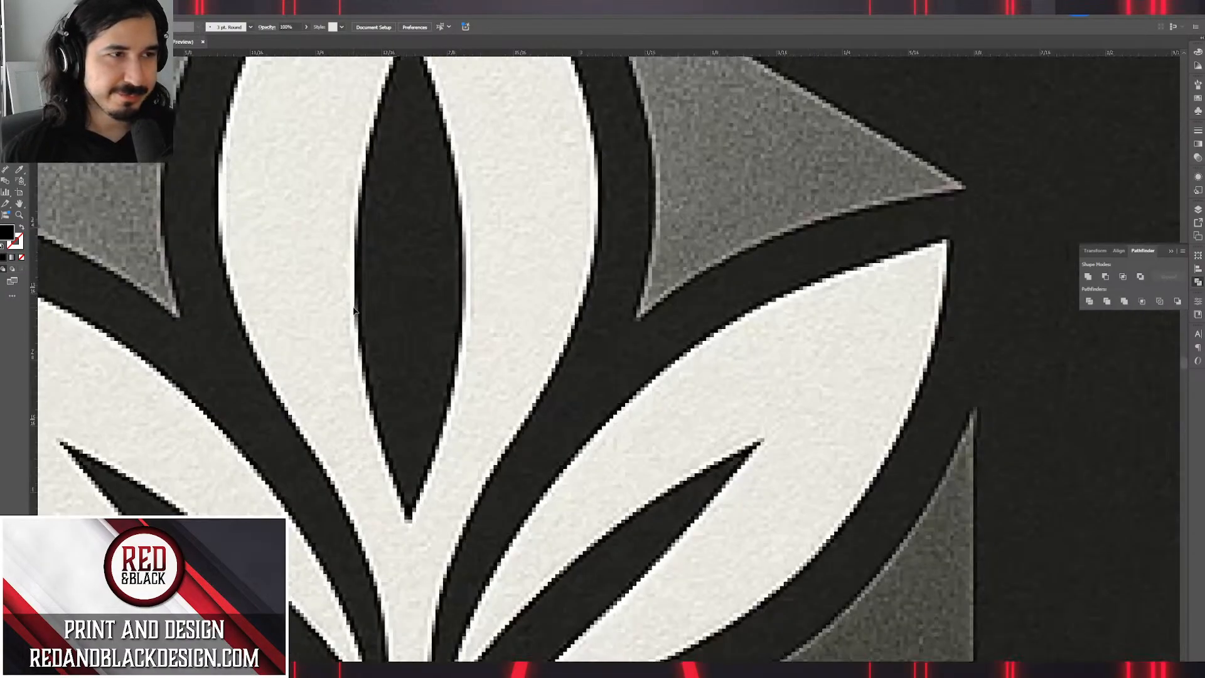
drag(394, 209, 539, 332)
scroll(556, 572, down, 4)
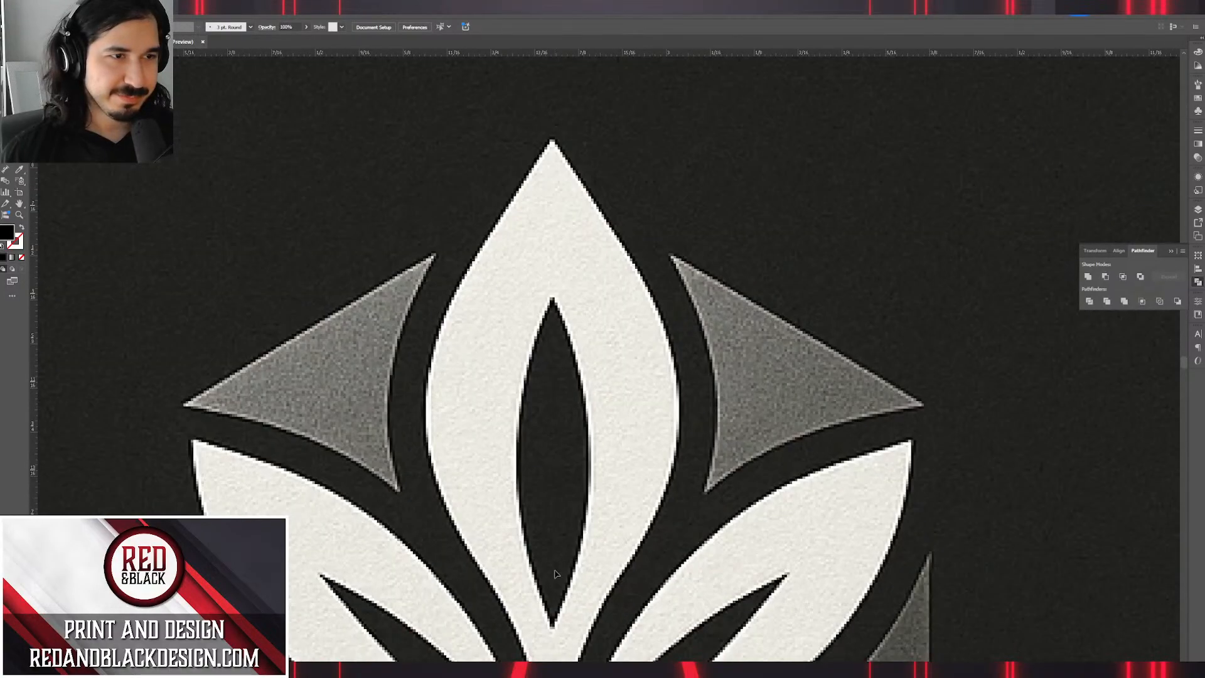
drag(818, 508, 565, 301)
click(919, 300)
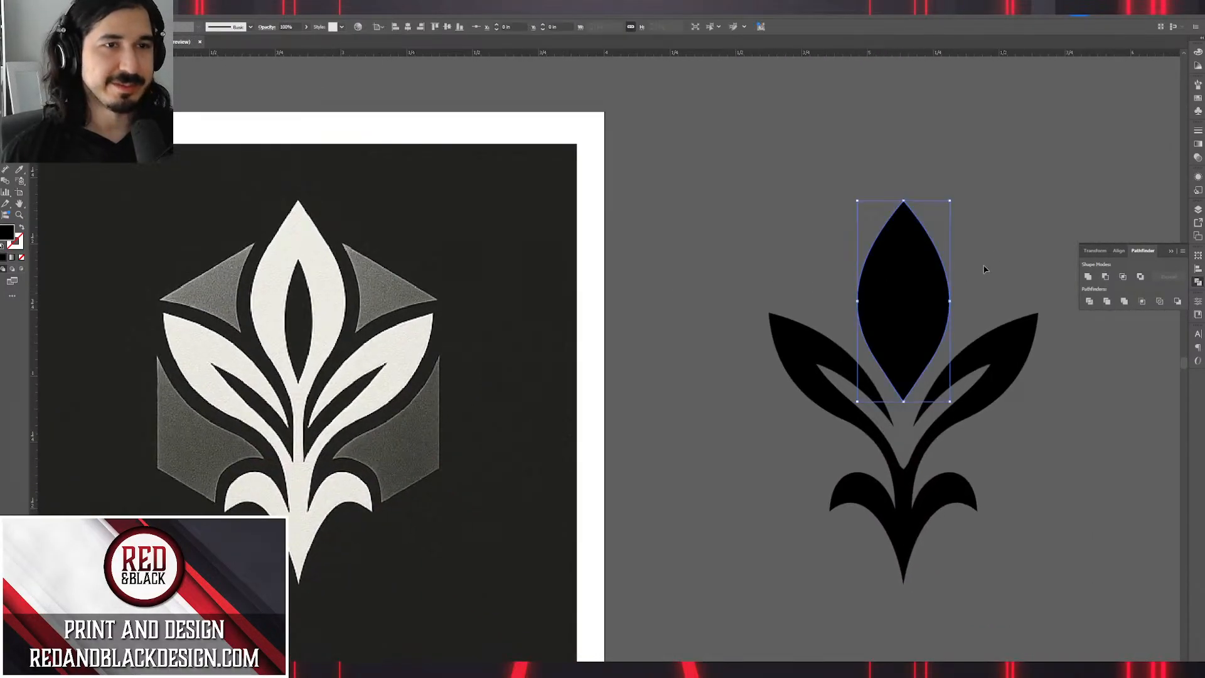
drag(1020, 233, 879, 377)
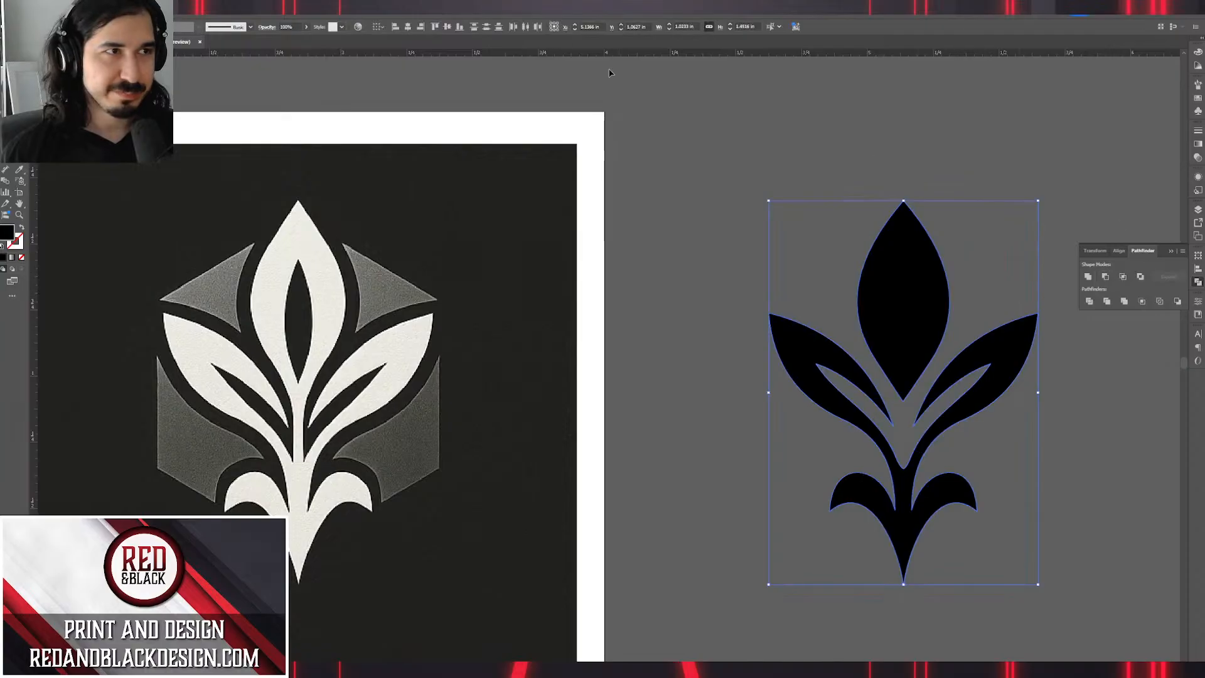
click(673, 236)
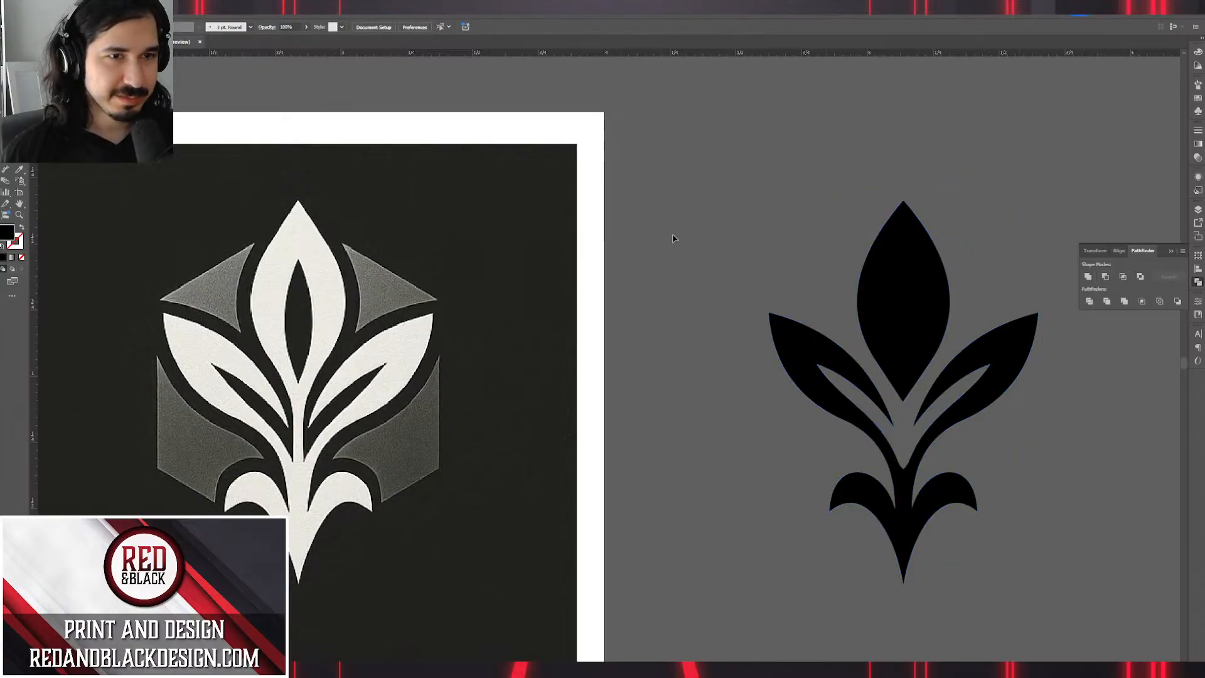
drag(902, 366, 722, 290)
drag(878, 171, 687, 329)
drag(833, 270, 694, 278)
click(722, 391)
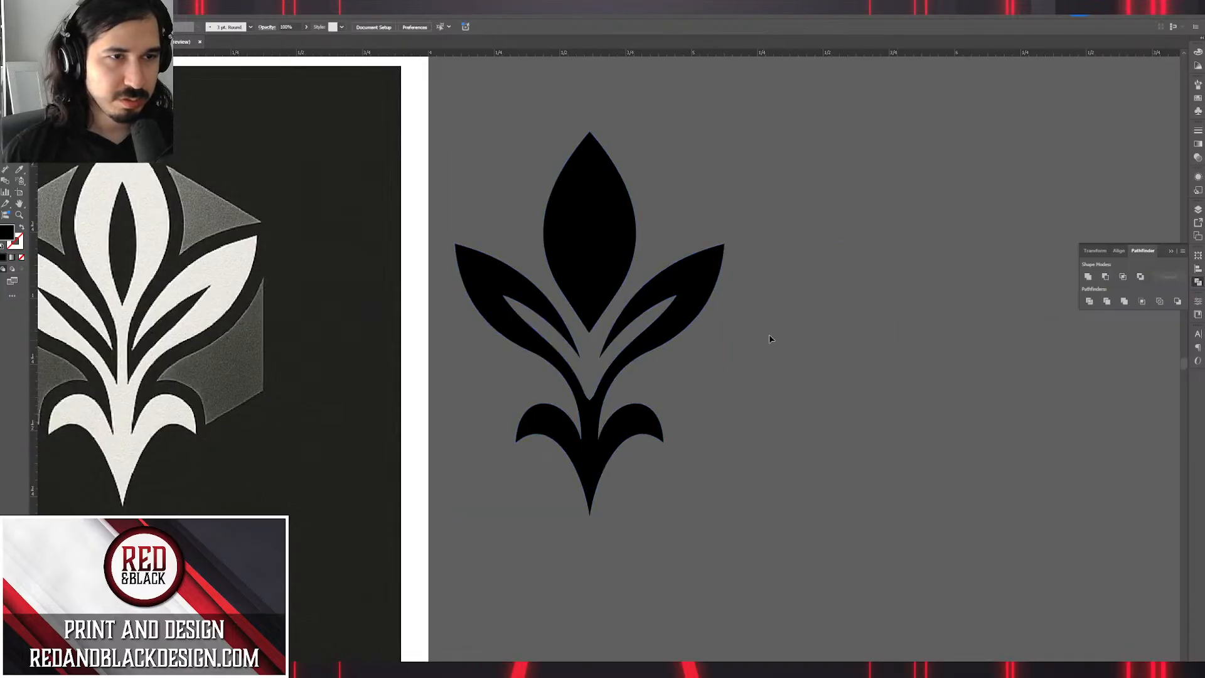
click(691, 317)
click(824, 318)
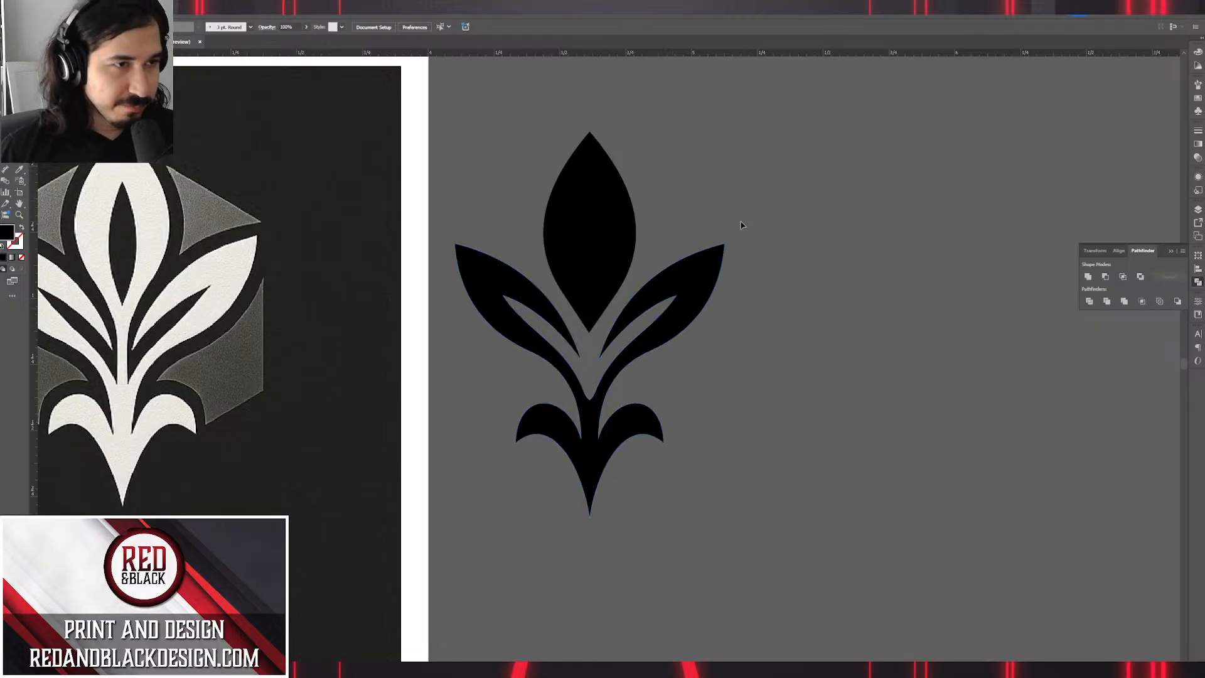
drag(612, 222, 673, 184)
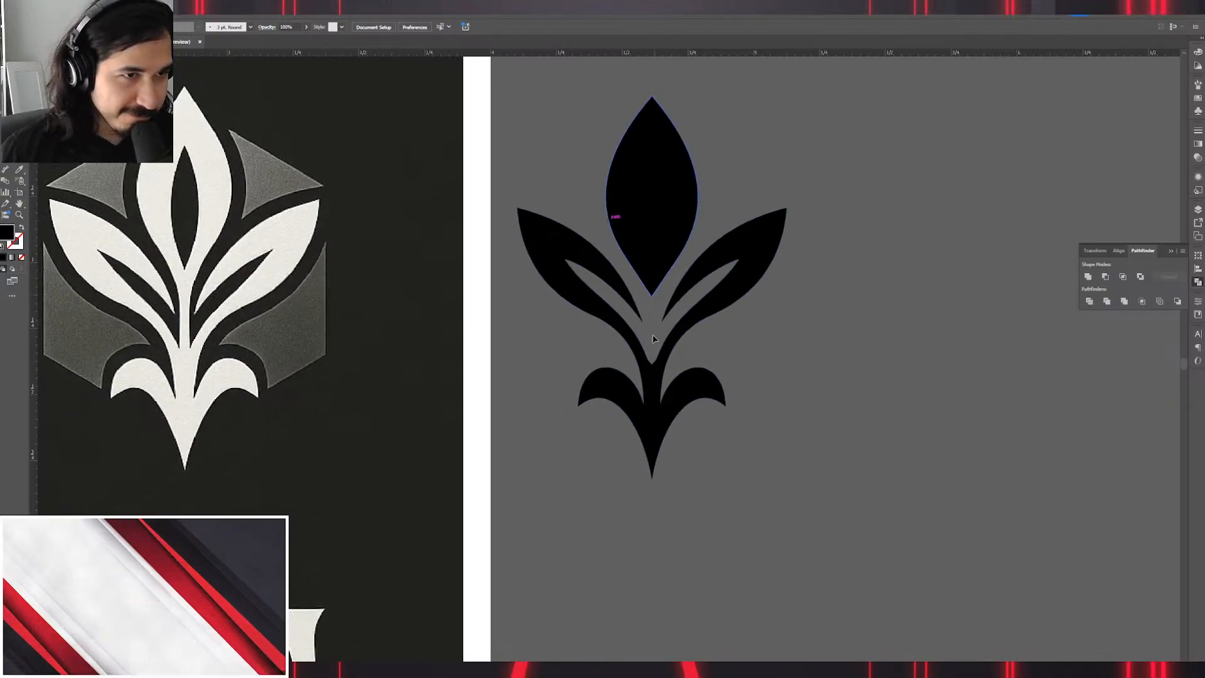
Remove the anchor on the left side of the stem notch and reshape the left leaf's inner edge to curve into the notch.
scroll(645, 370, up, 5)
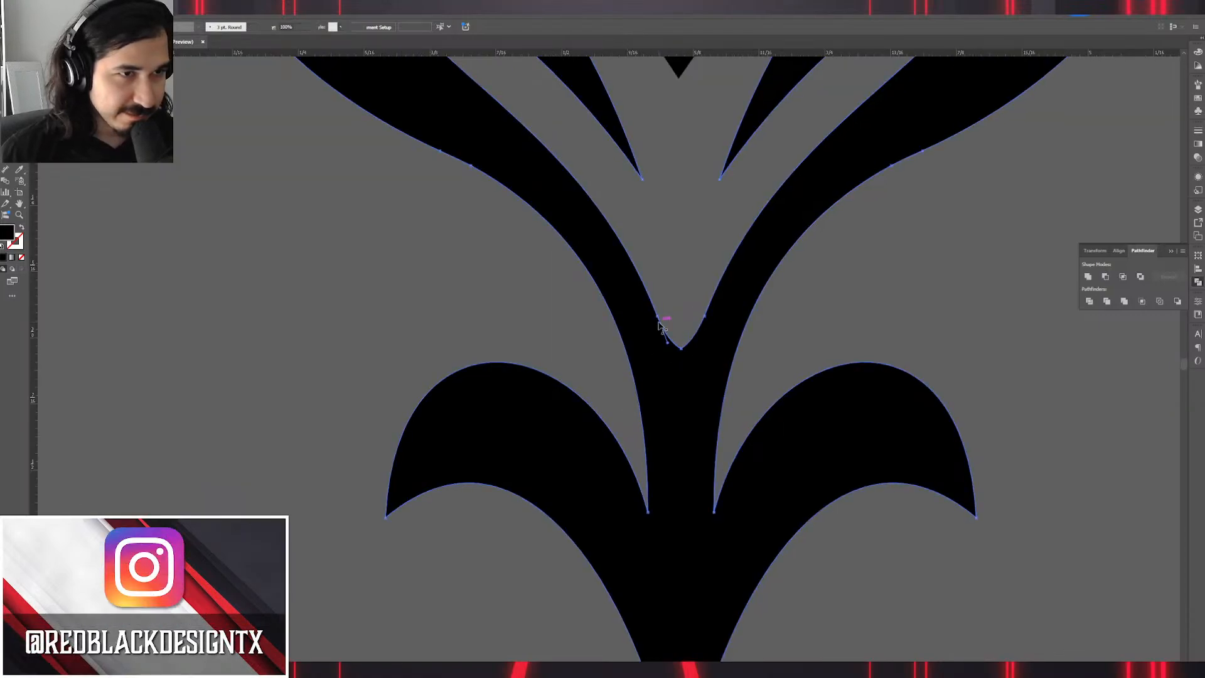
click(667, 328)
scroll(659, 323, down, 5)
scroll(658, 328, down, 3)
scroll(662, 330, up, 5)
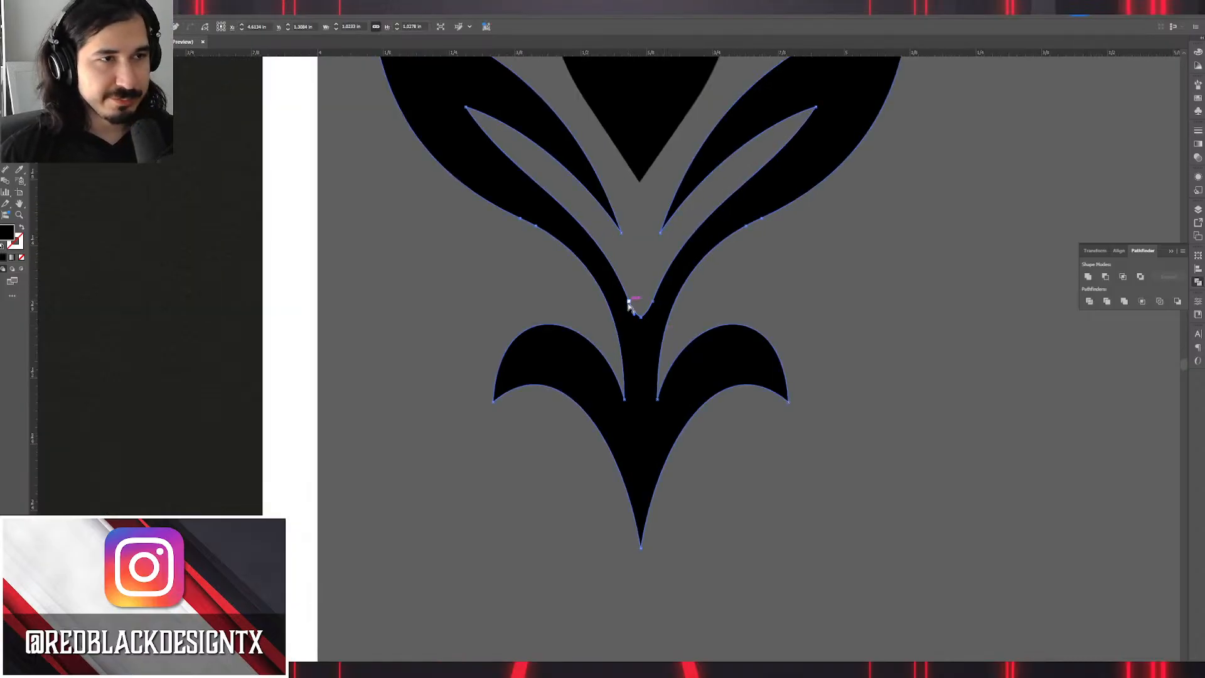
click(630, 306)
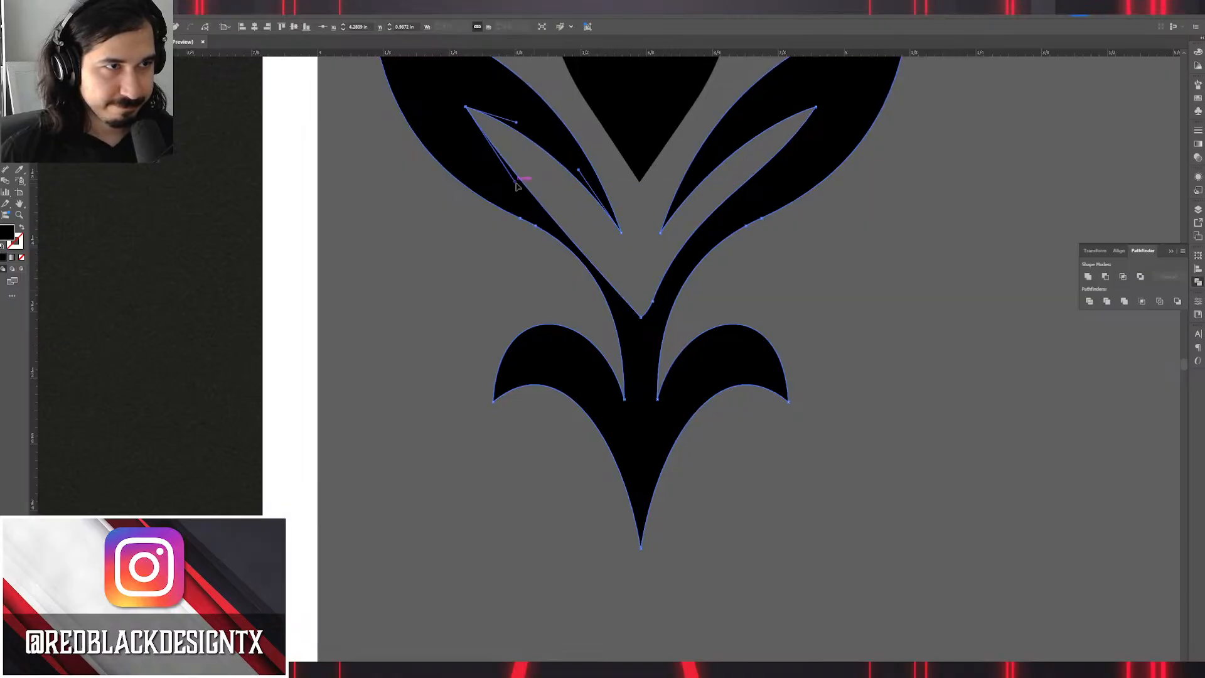
drag(516, 186, 558, 172)
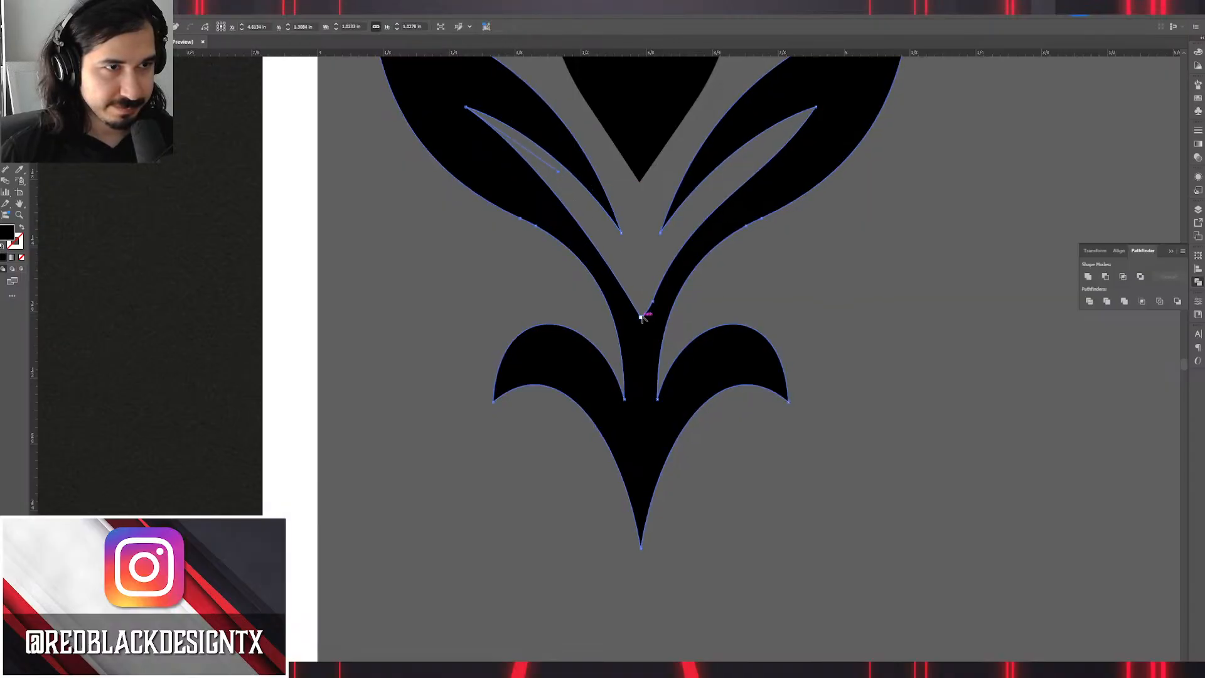
drag(641, 317, 644, 277)
click(649, 354)
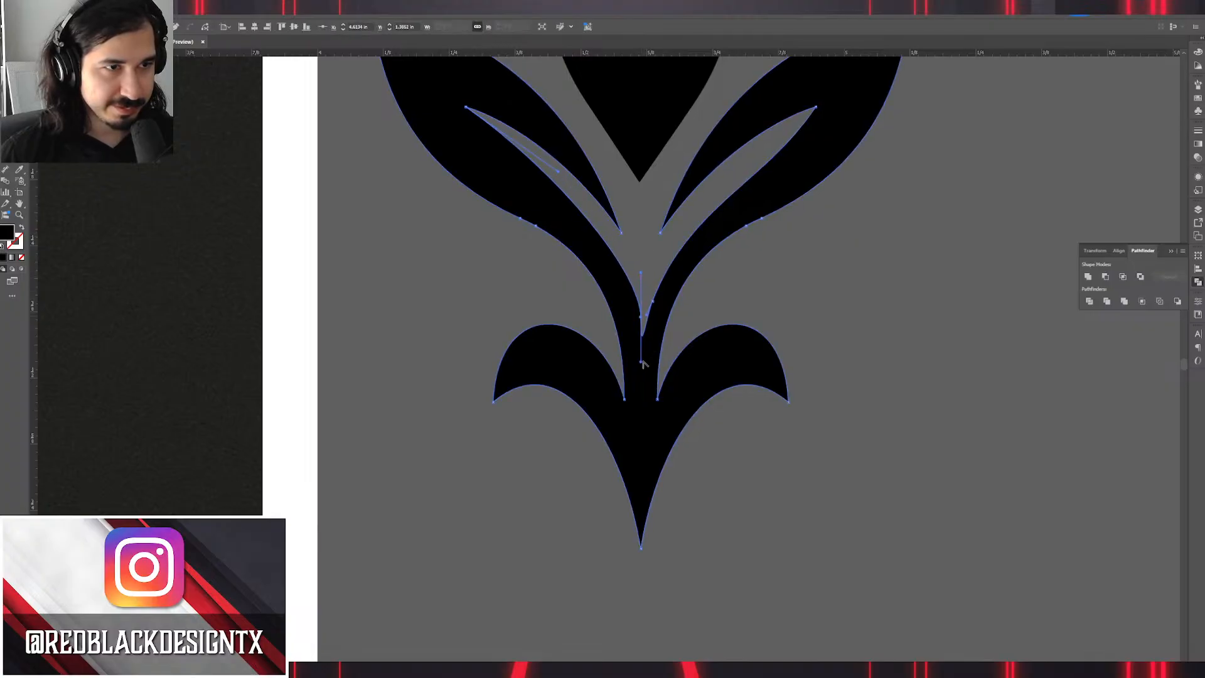
drag(642, 362, 664, 306)
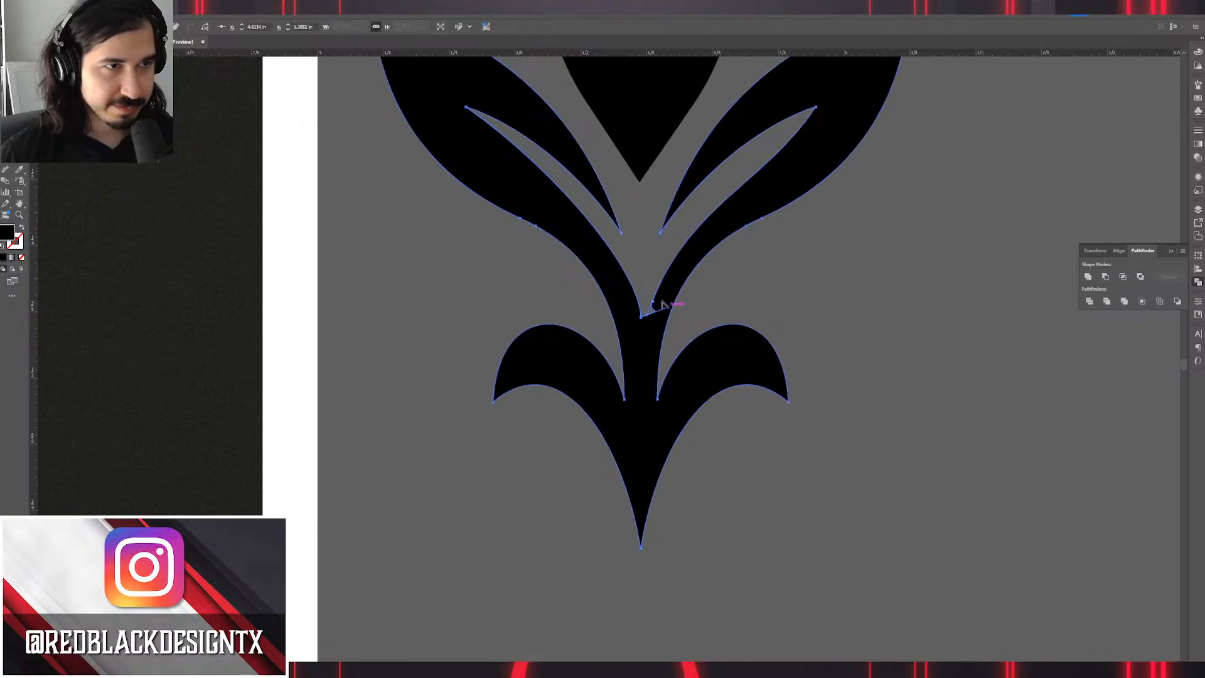
Move the tip of the left leaf's inner opening outward and widen the opening with a new curved anchor on its lower edge.
drag(639, 256, 663, 368)
click(490, 219)
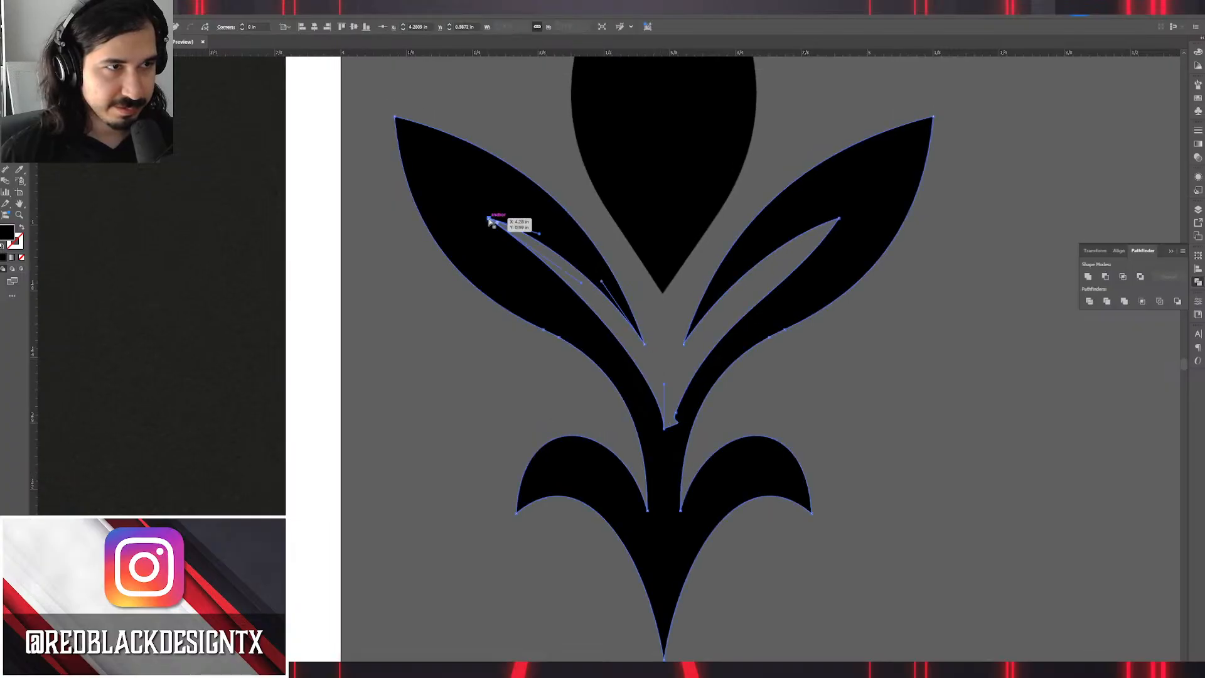
drag(489, 219, 445, 179)
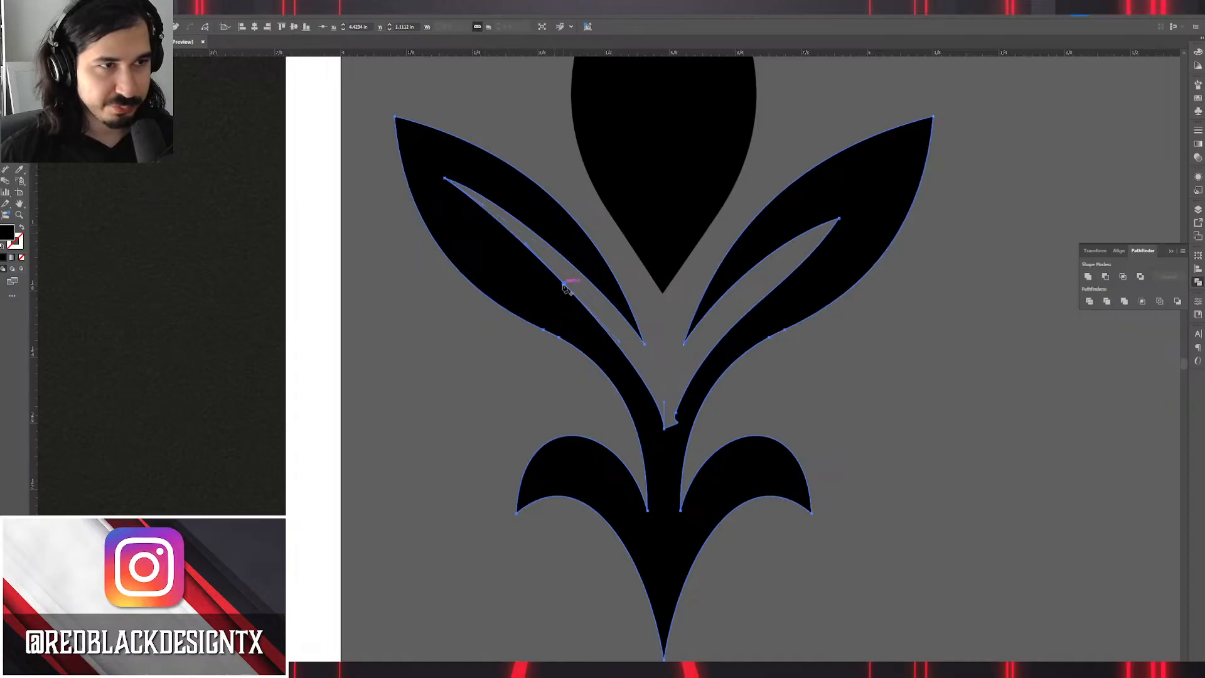
drag(564, 286, 503, 283)
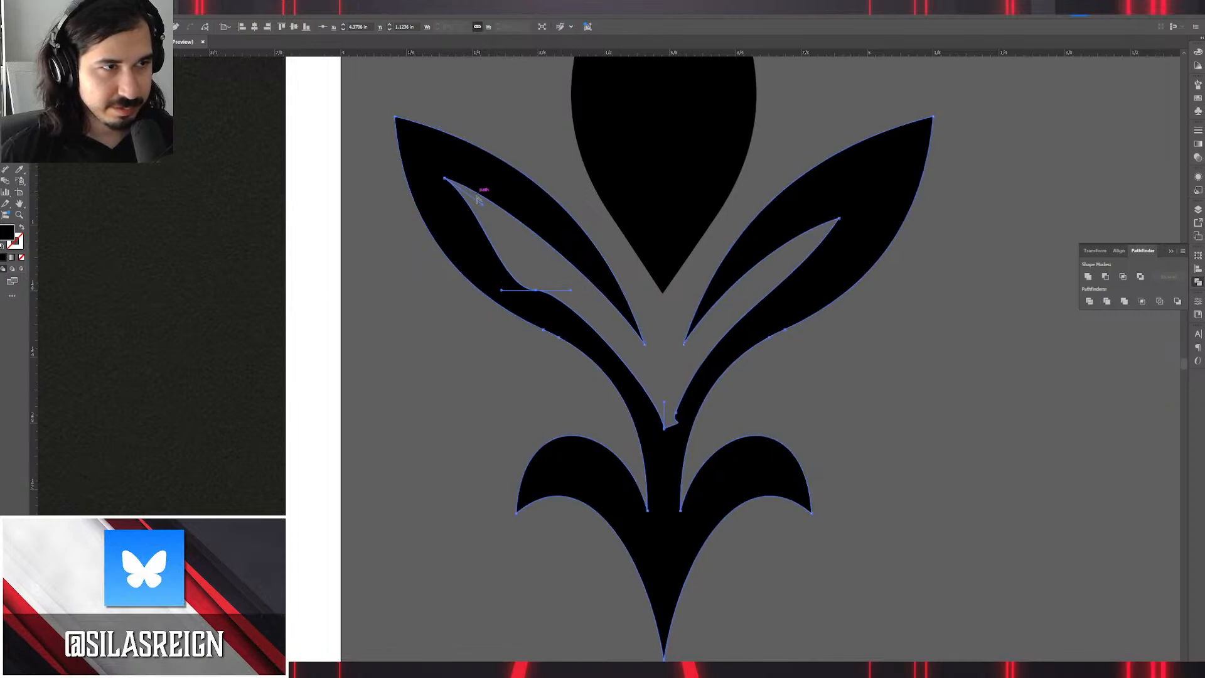
drag(444, 179, 462, 228)
Try smoothing the lower edge of the left leaf's opening by adjusting its middle anchor and the tip's handle.
click(537, 289)
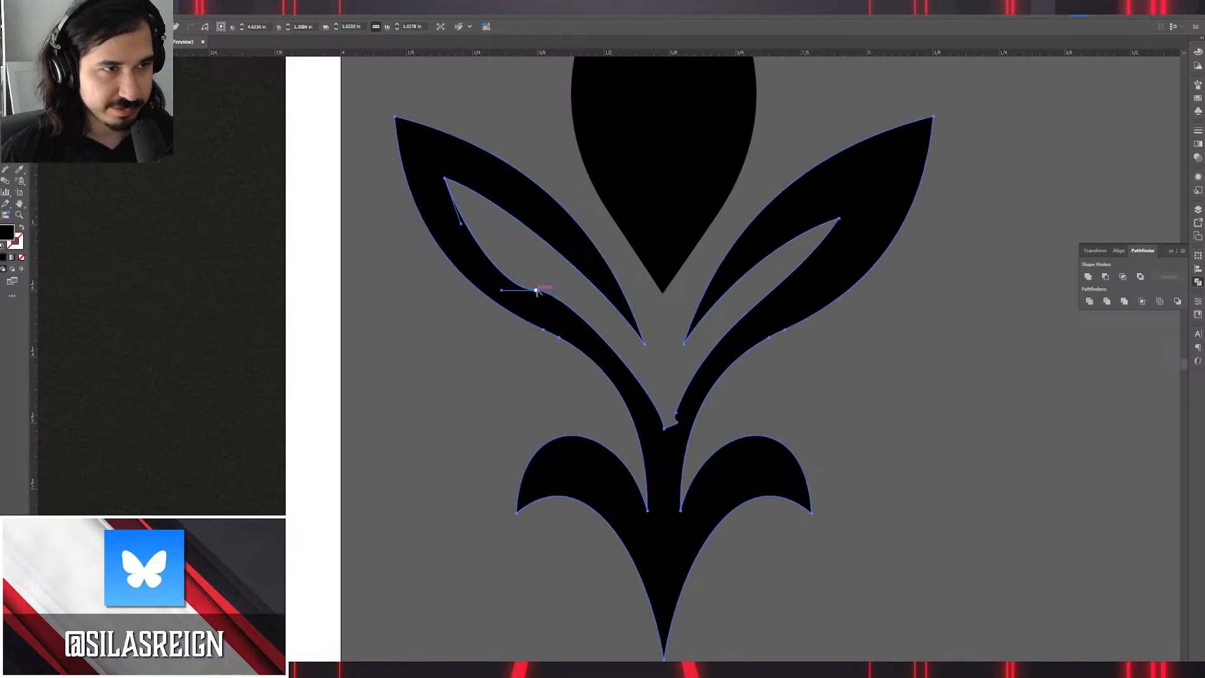
drag(536, 290, 492, 267)
click(537, 290)
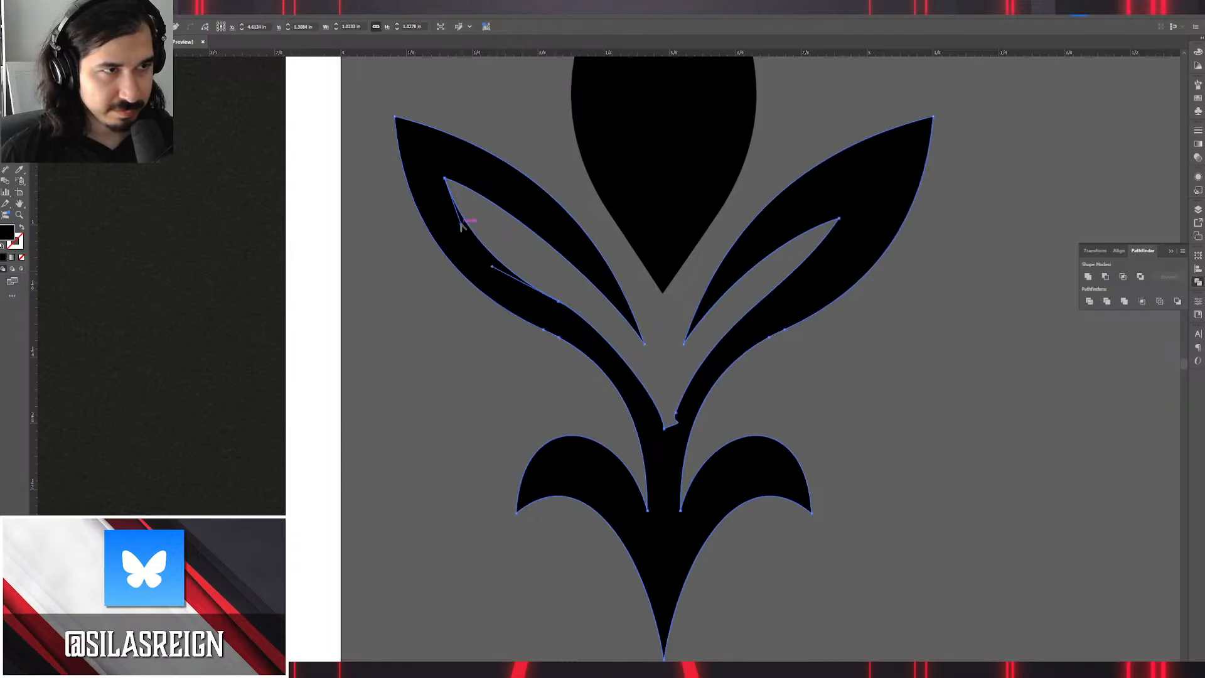
drag(464, 224, 454, 223)
click(397, 278)
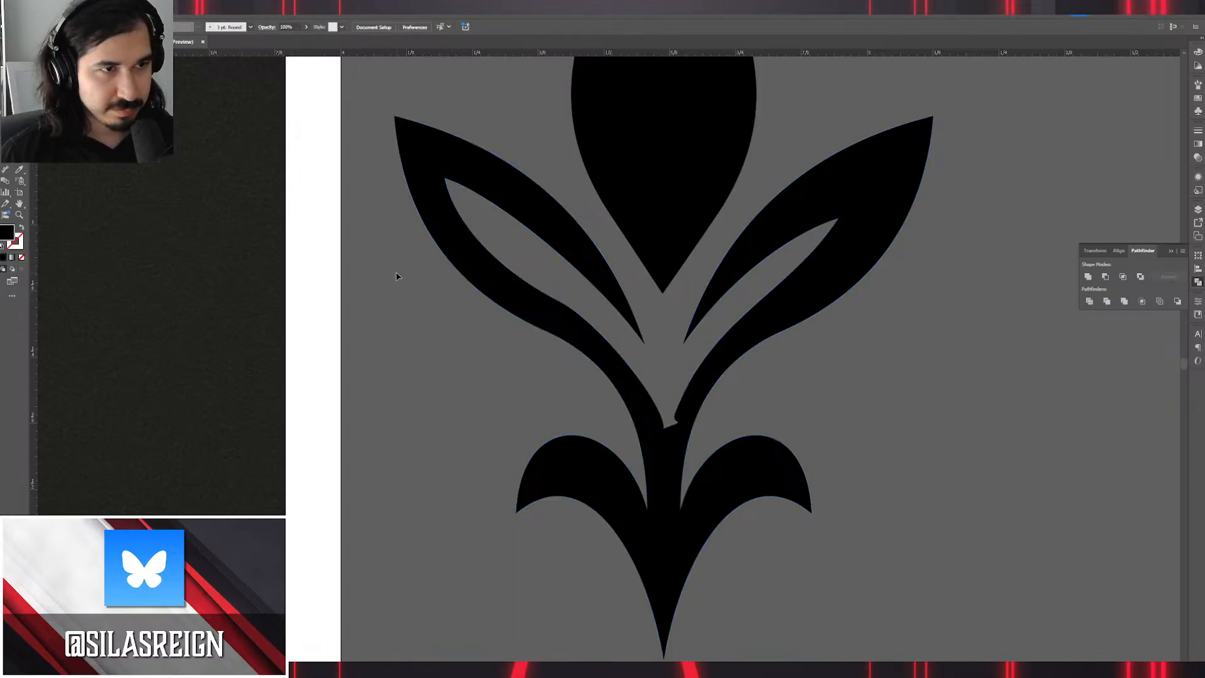
Compare the reshaped emblem with the reference logo and undo the last handle adjustments on the left leaf's opening.
scroll(401, 277, down, 2)
scroll(412, 276, down, 2)
drag(521, 296, 679, 294)
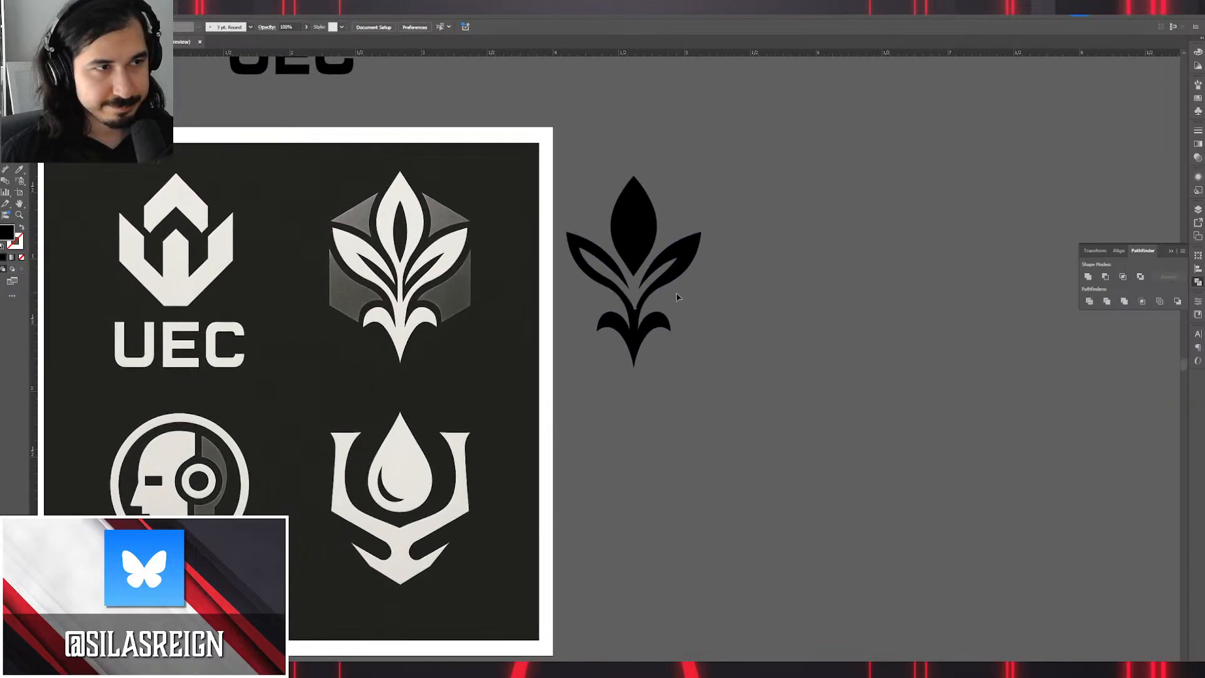
scroll(636, 283, up, 3)
click(631, 287)
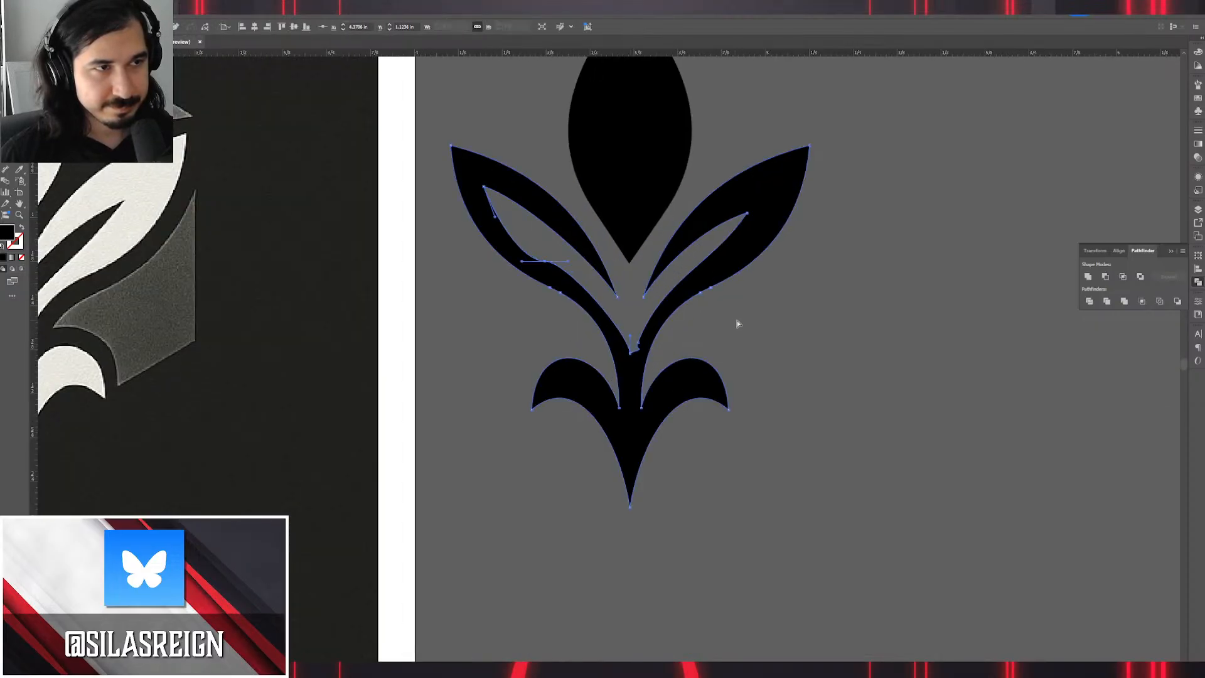
Undo the reshaping of the left leaf's inner opening, restoring its earlier shorter outline, and check the emblem beside the reference.
click(790, 339)
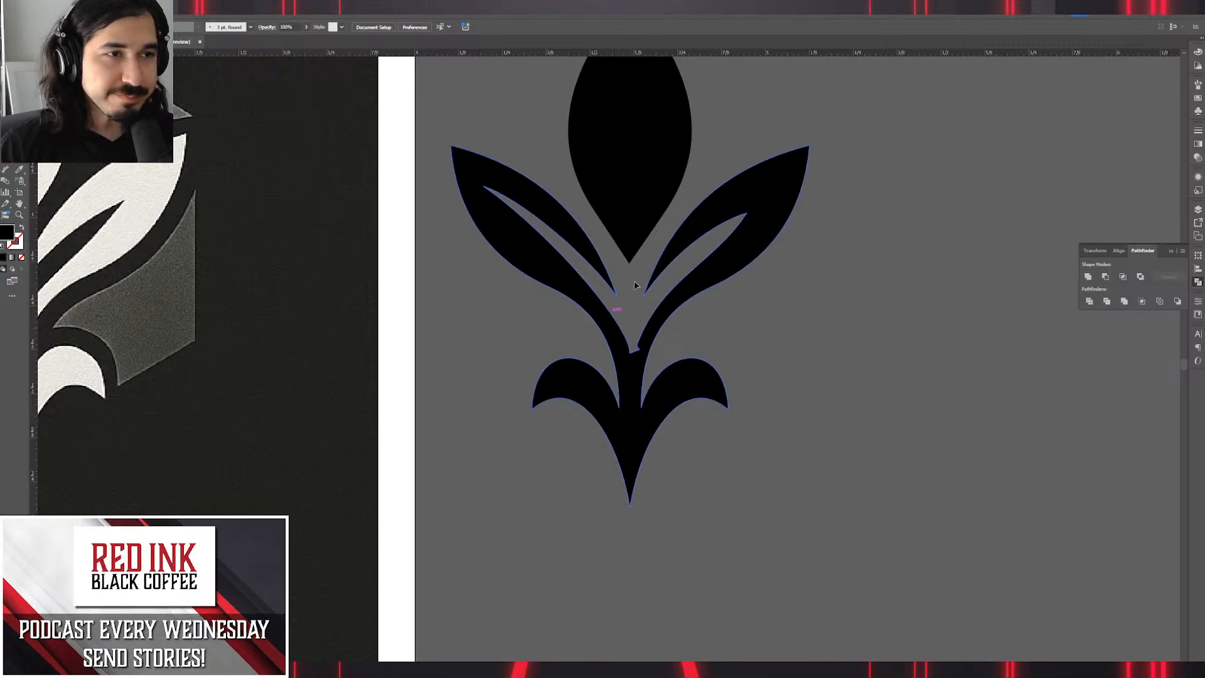
drag(664, 292, 701, 375)
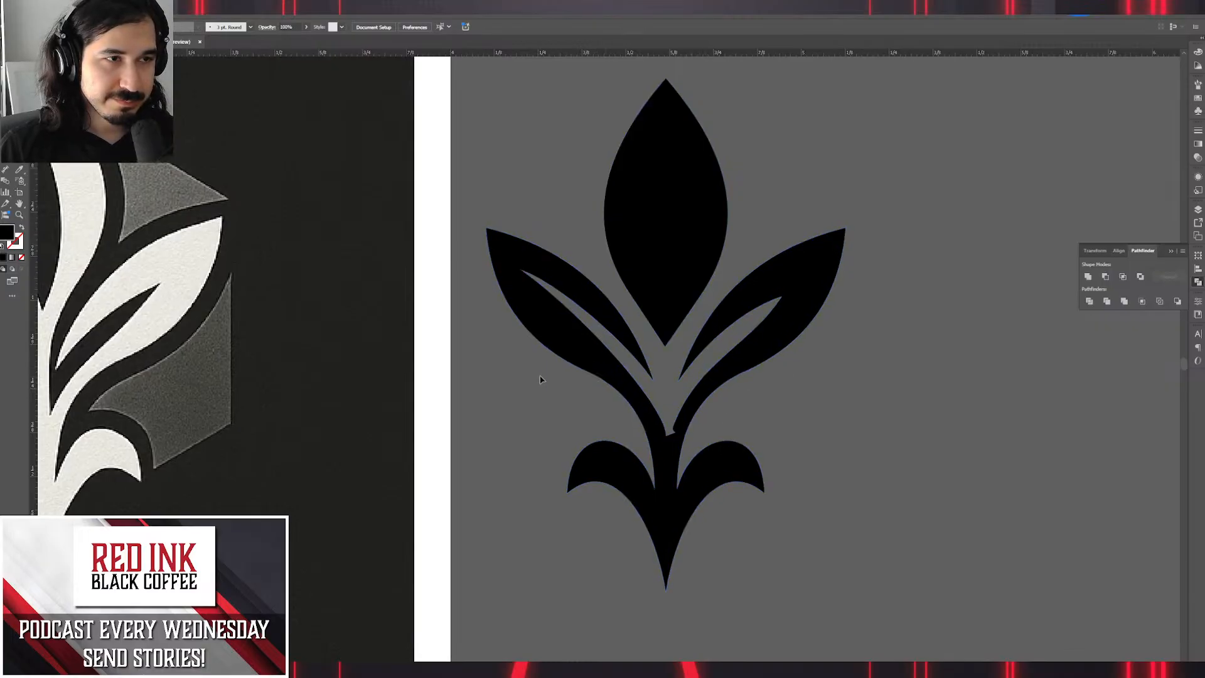
click(576, 385)
key(ctrl+z)
key(v)
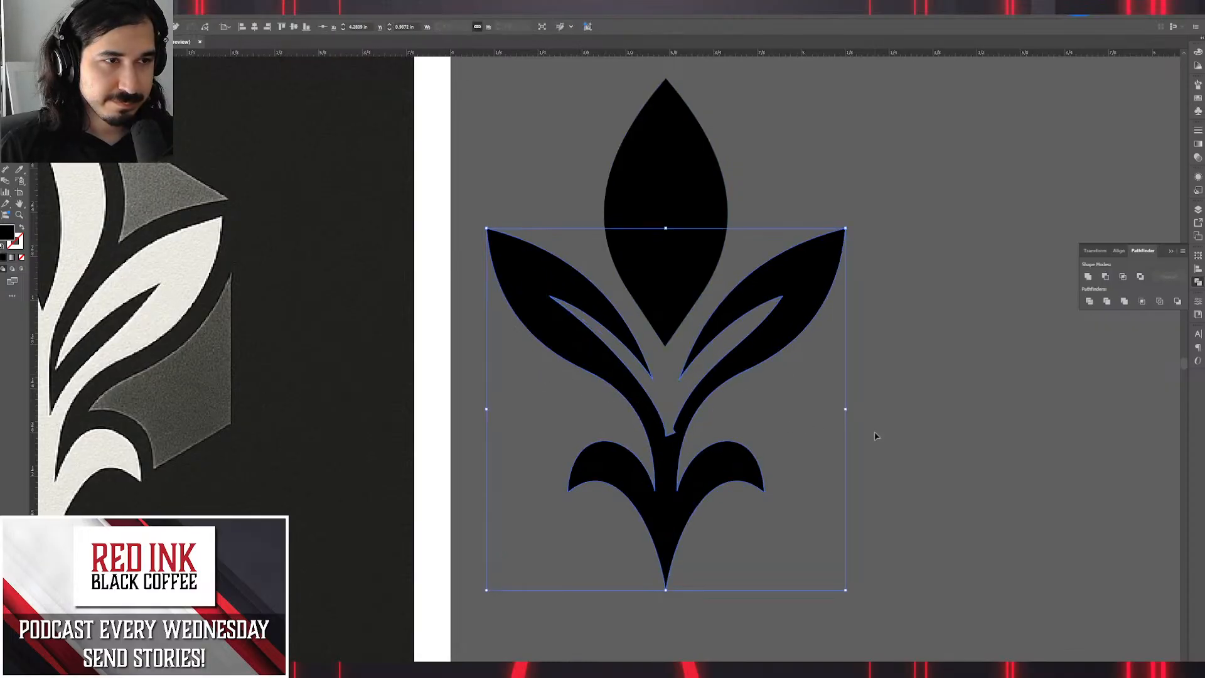
click(875, 436)
scroll(773, 427, down, 1)
drag(739, 400, 755, 417)
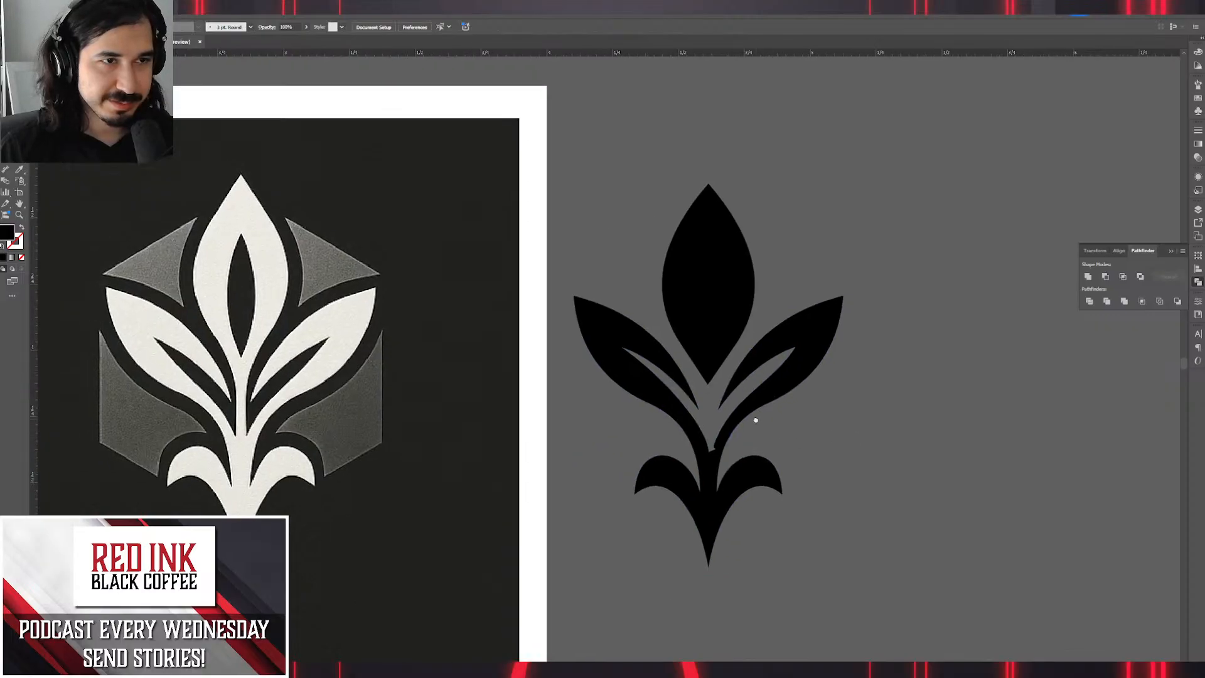
Isolate the leaf-and-stem shape and delete the anchors of its right half, keeping the left half with a straight stem edge.
scroll(760, 426, up, 1)
drag(849, 297, 859, 299)
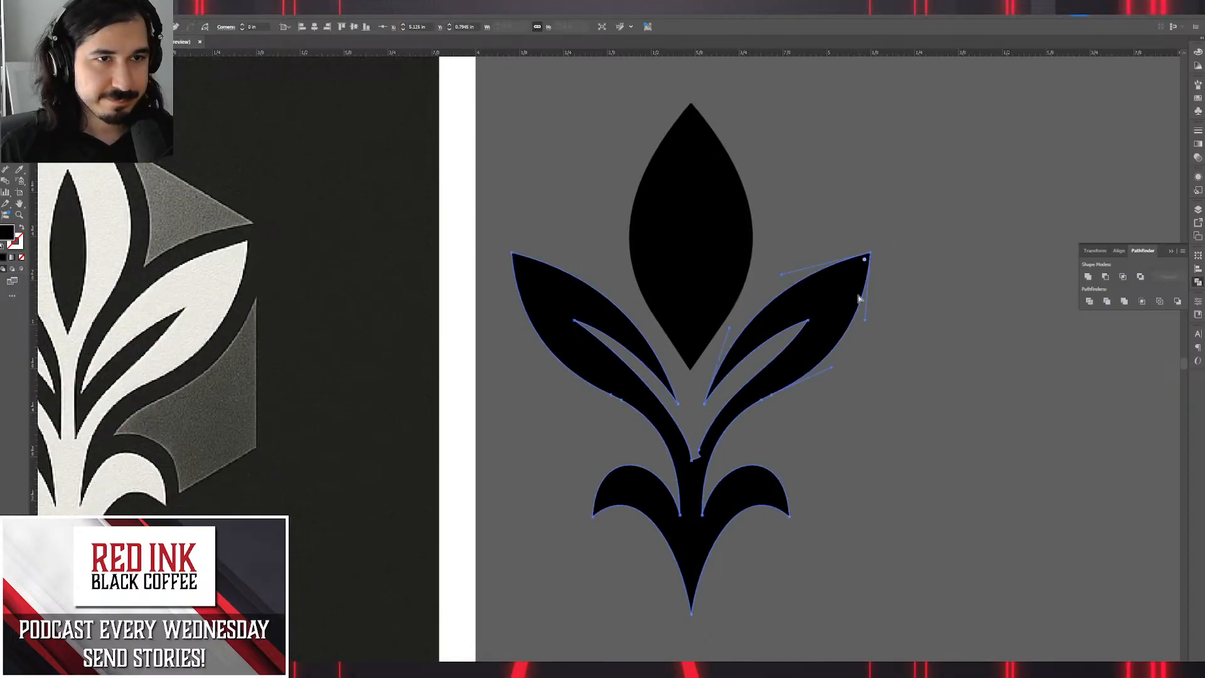
key(v)
double_click(843, 272)
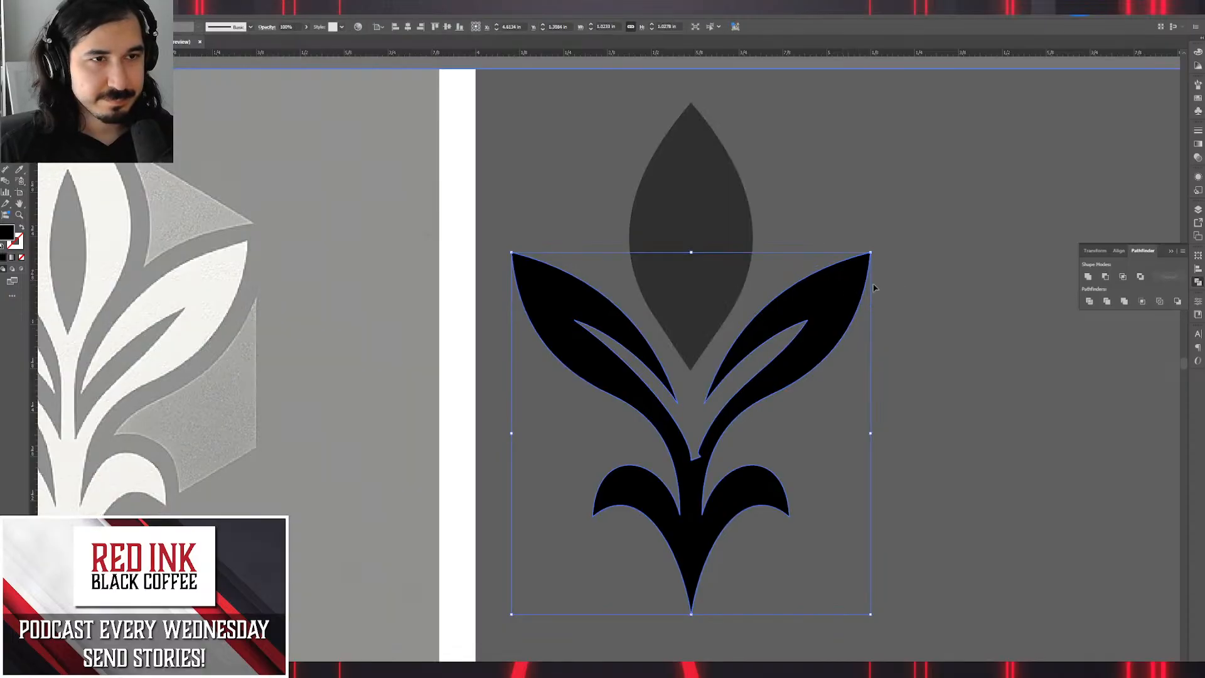
key(a)
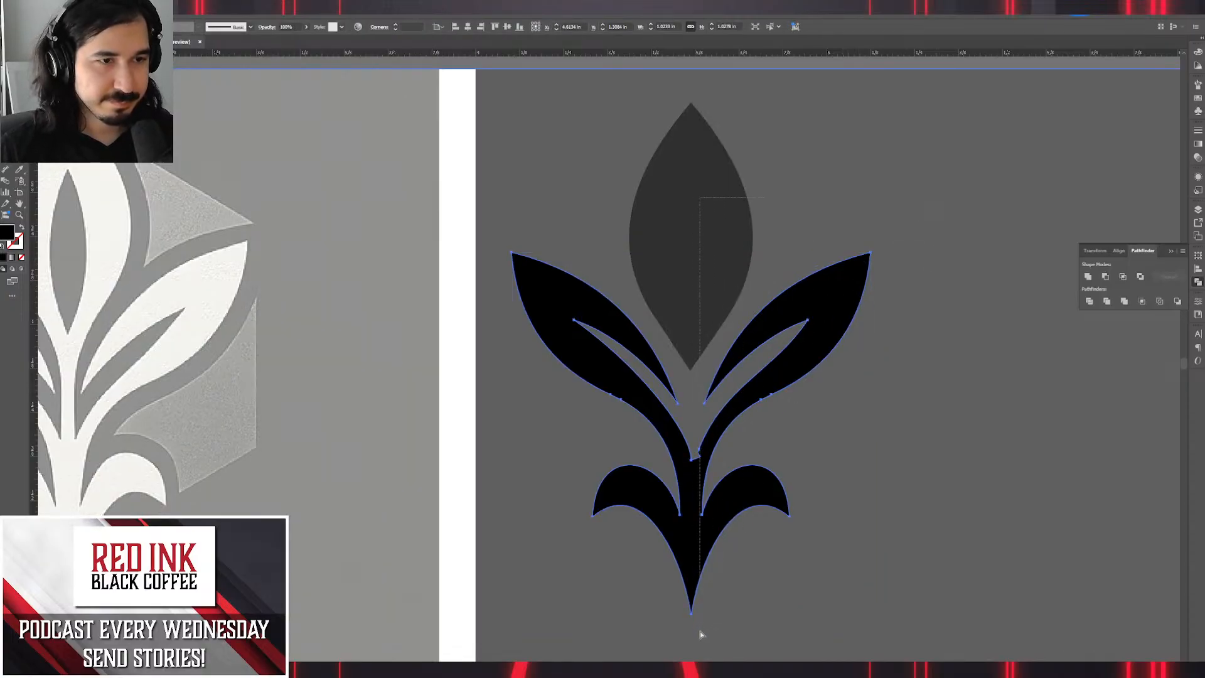
drag(701, 634, 701, 627)
key(Delete)
key(Delete)
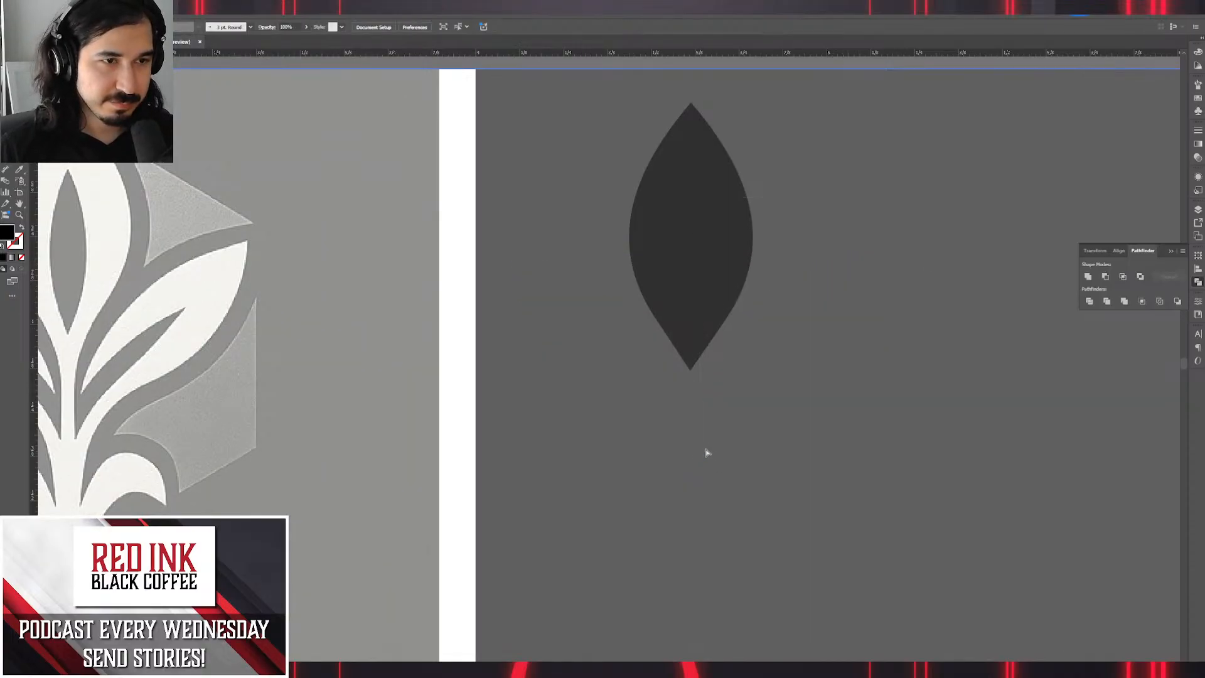
key(ctrl+z)
click(697, 471)
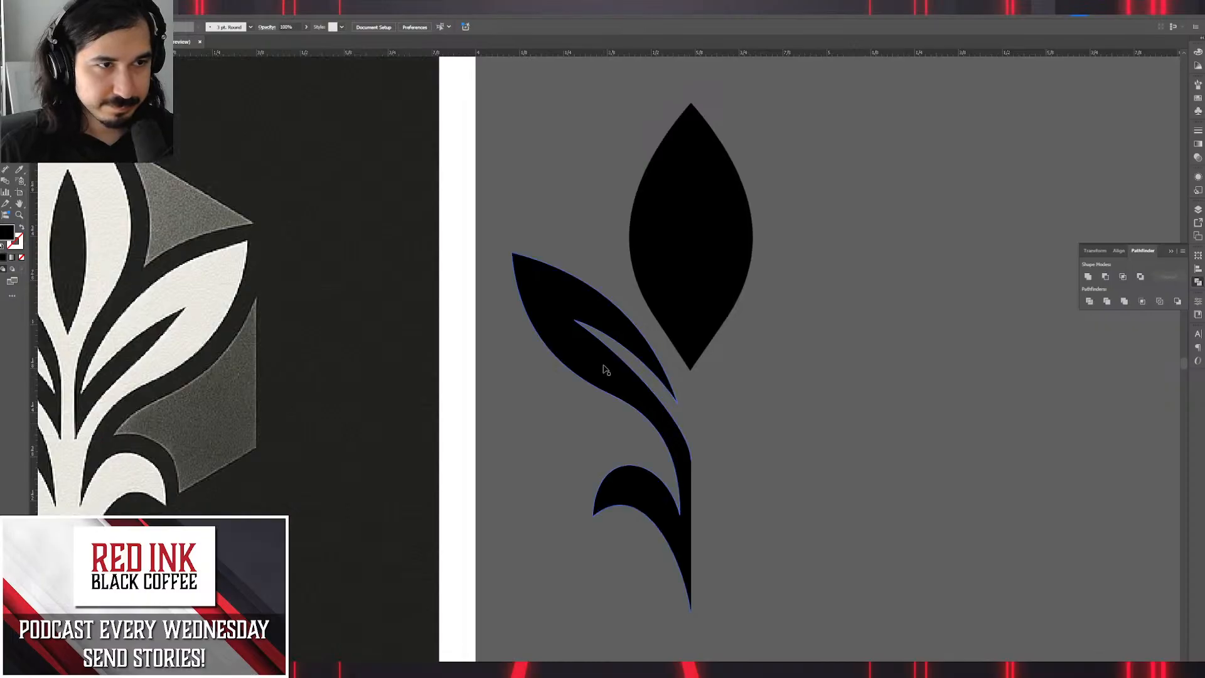
Duplicate the left half, reflect the copy to form a right half across a narrow stem gap, and move the petal over the gap.
drag(599, 370, 782, 381)
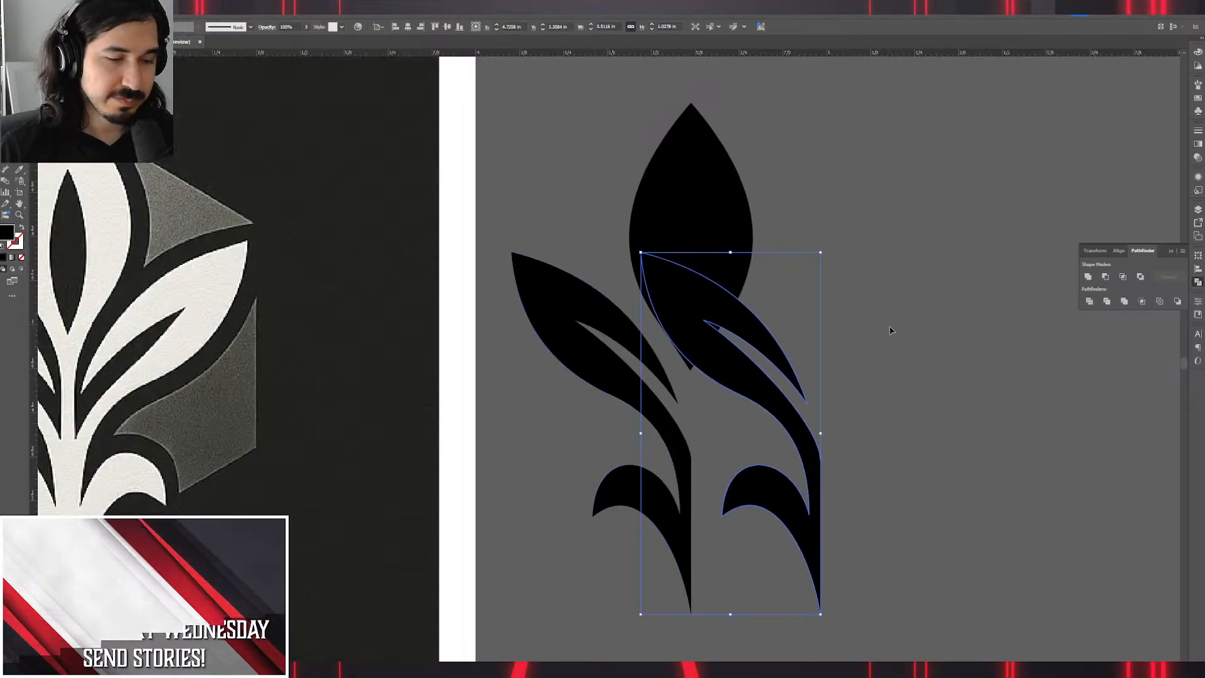
key(o)
drag(891, 330, 555, 280)
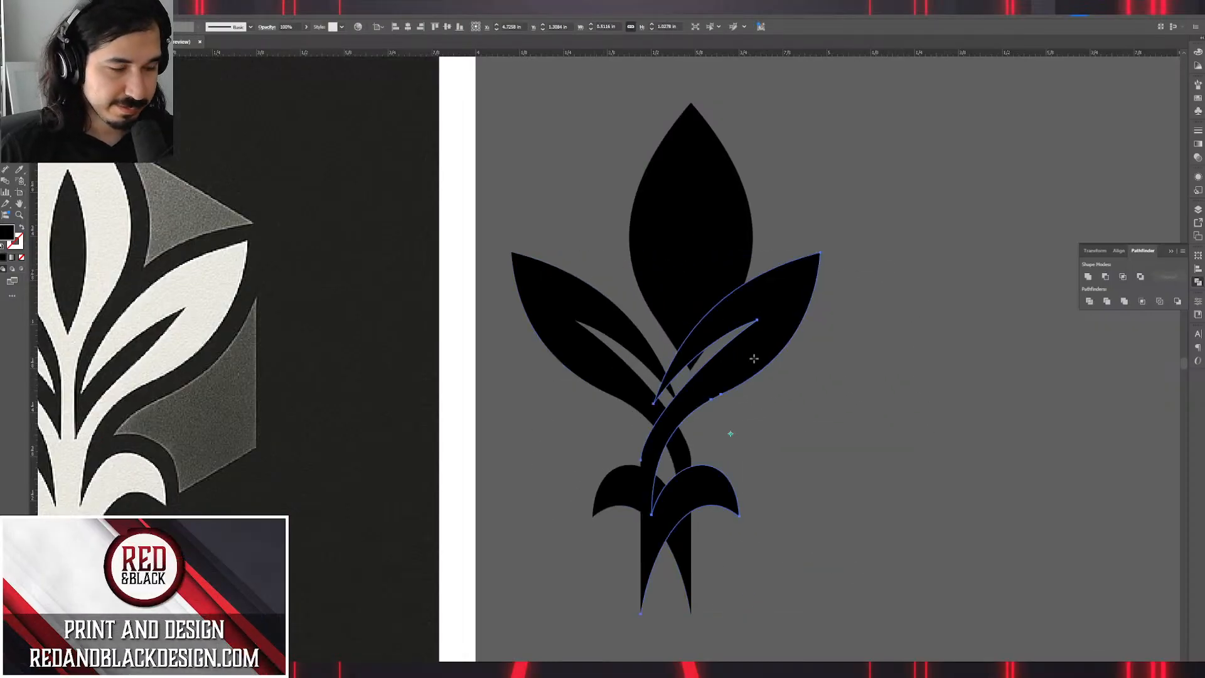
key(v)
drag(760, 383, 816, 386)
click(948, 416)
drag(710, 274, 719, 275)
click(874, 239)
scroll(861, 315, down, 3)
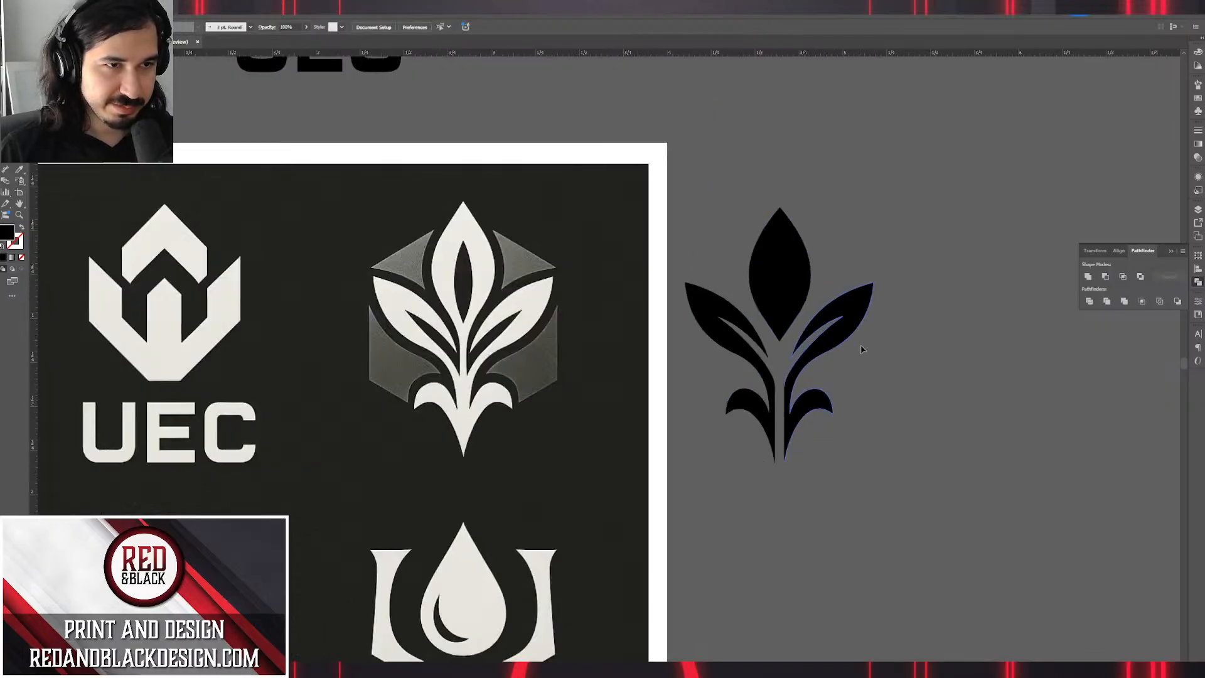
drag(863, 436, 825, 463)
scroll(810, 523, up, 4)
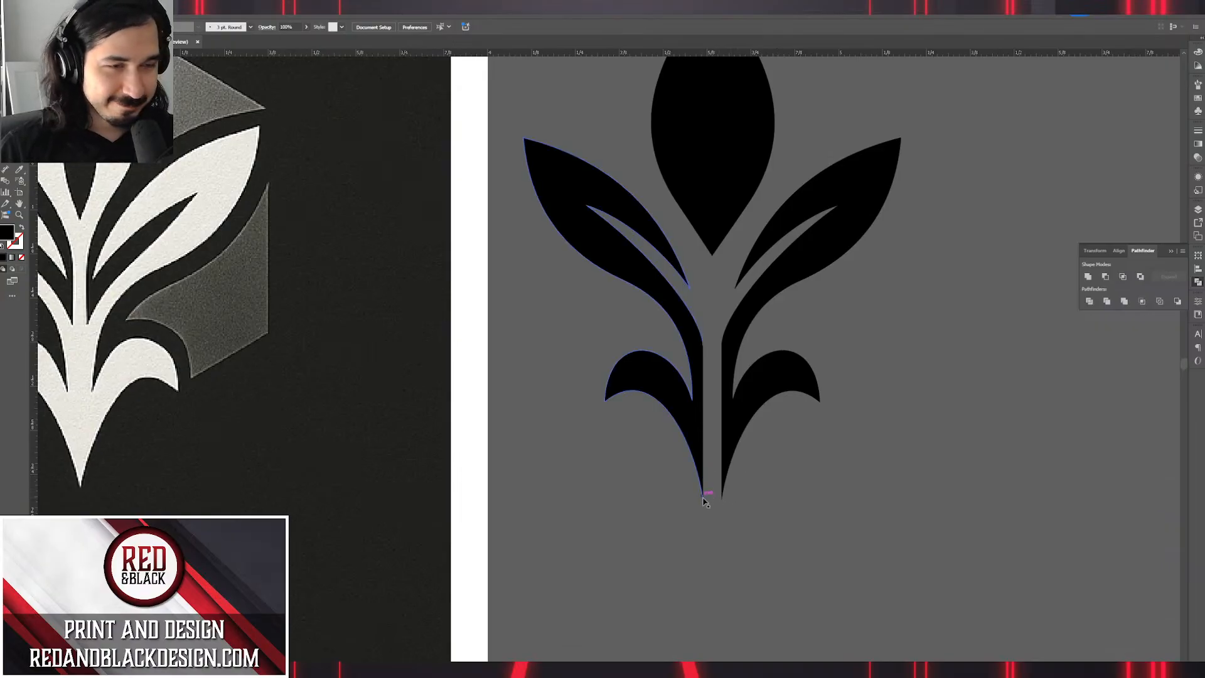
Move the right half aside and bow the left half's inner stem edge outward with a curve handle on its bottom tip.
drag(720, 407, 793, 407)
click(702, 405)
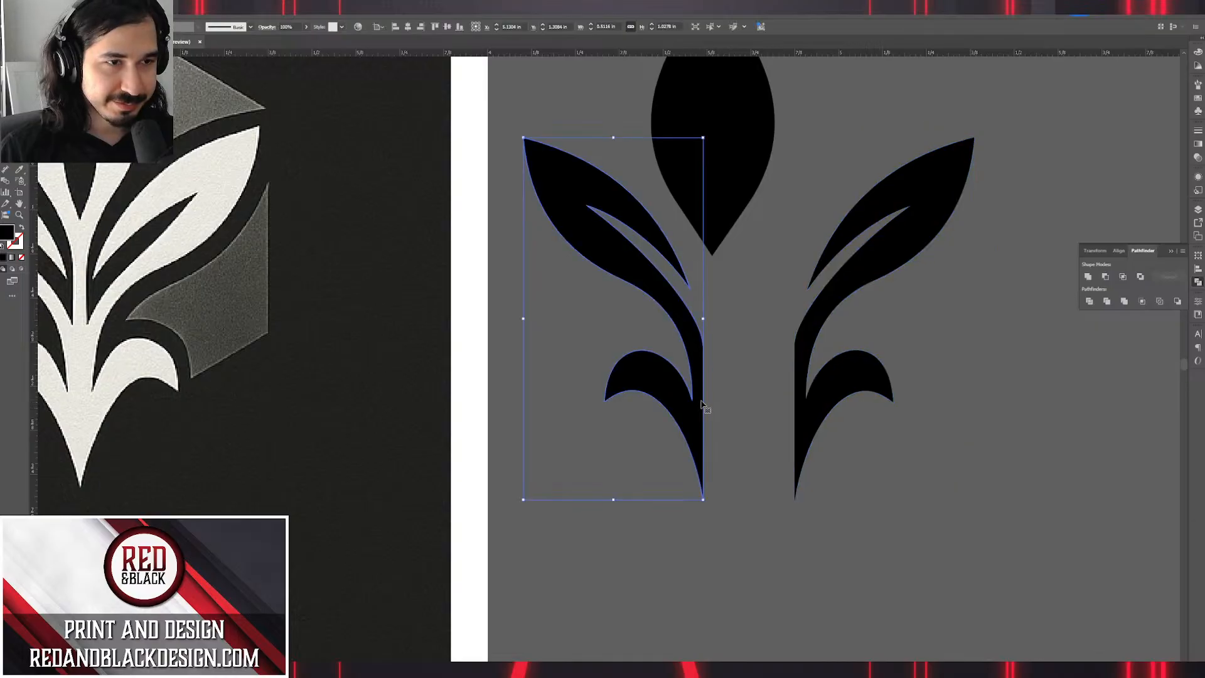
key(a)
key(shift+c)
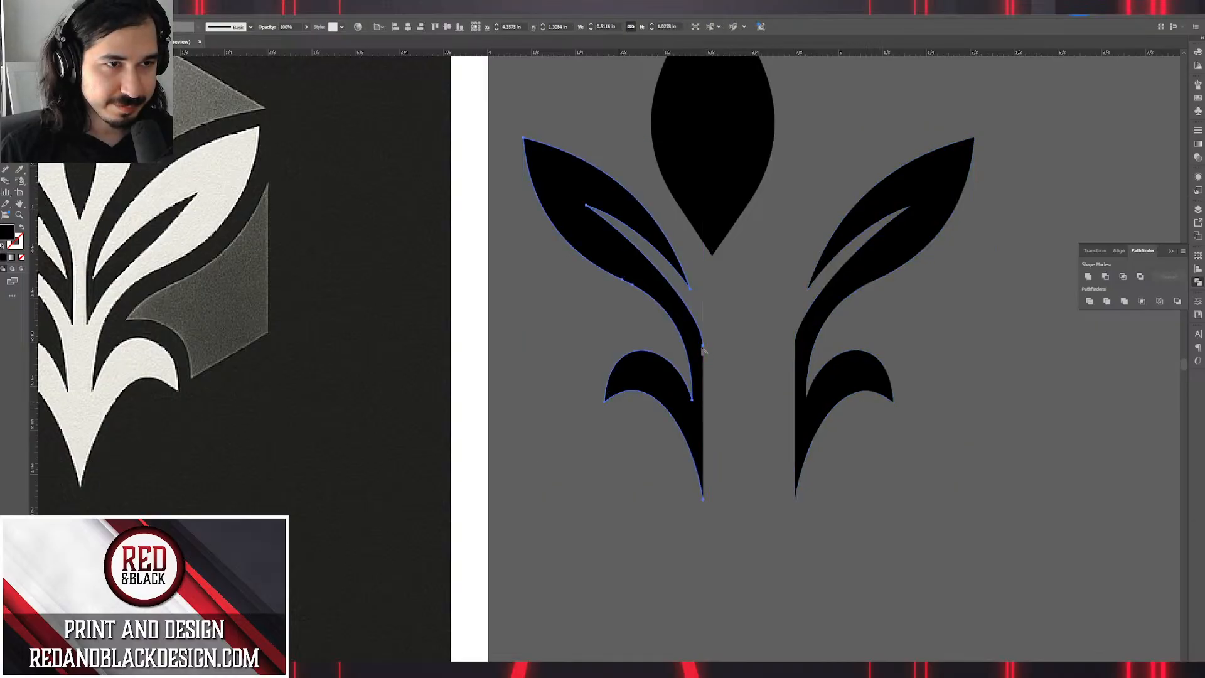
click(703, 345)
key(ctrl+z)
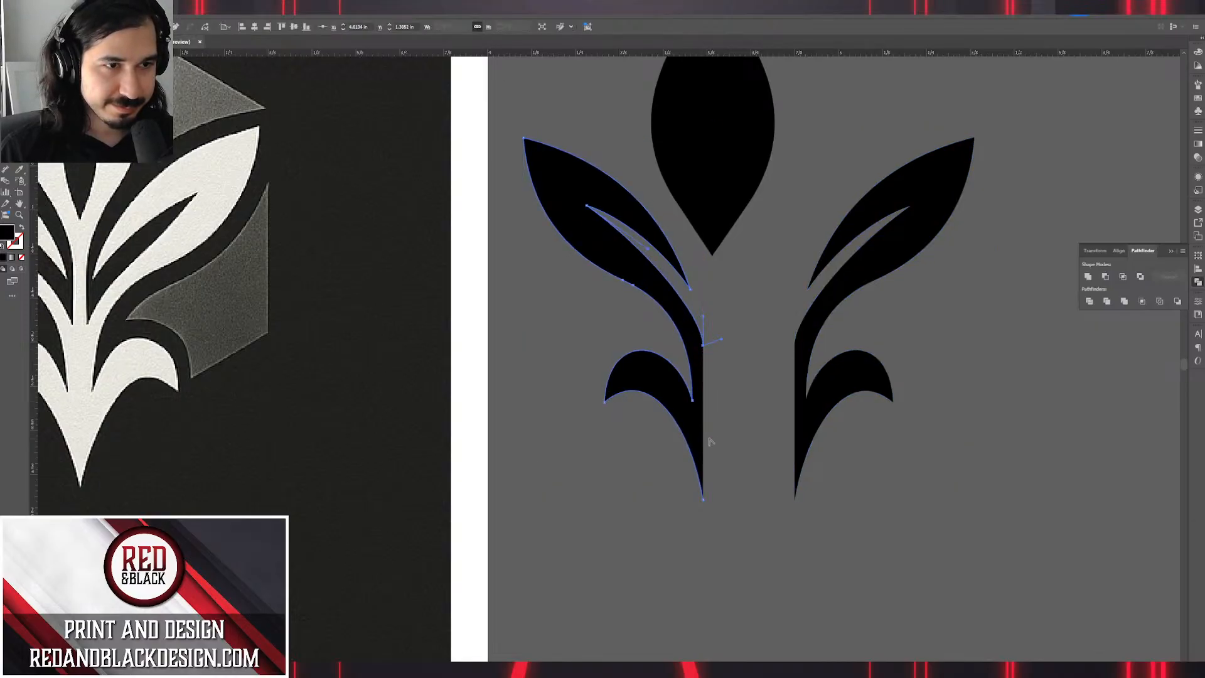
click(1086, 279)
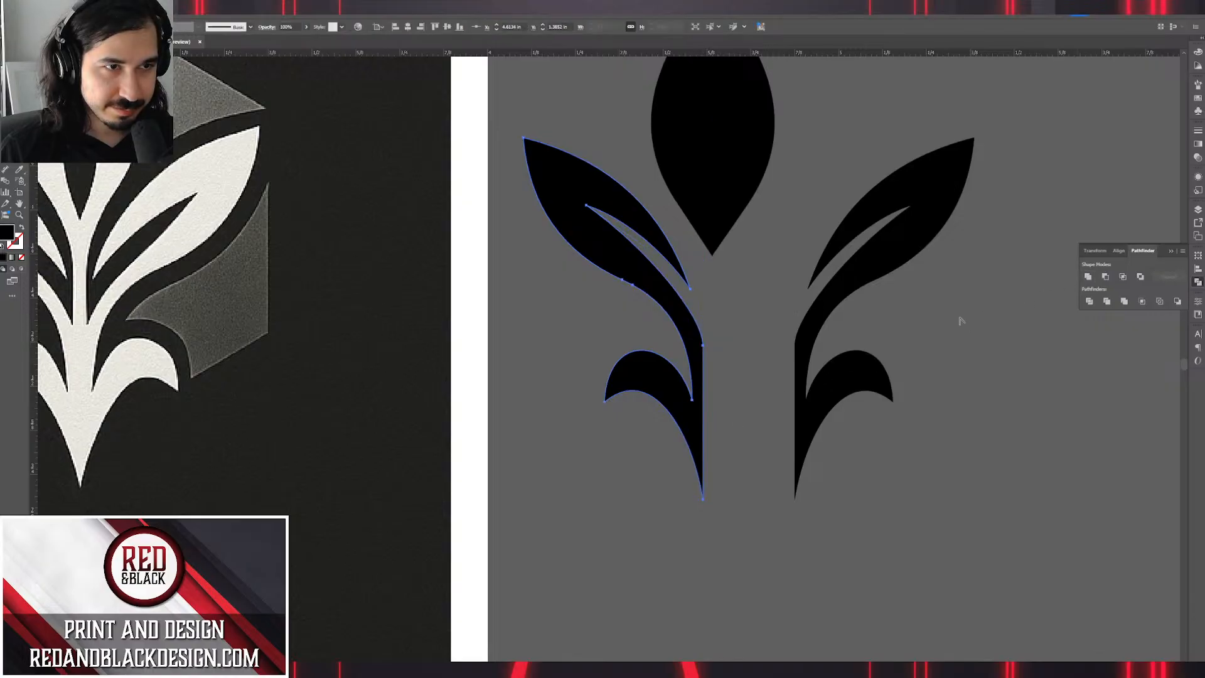
click(703, 496)
drag(703, 496, 723, 413)
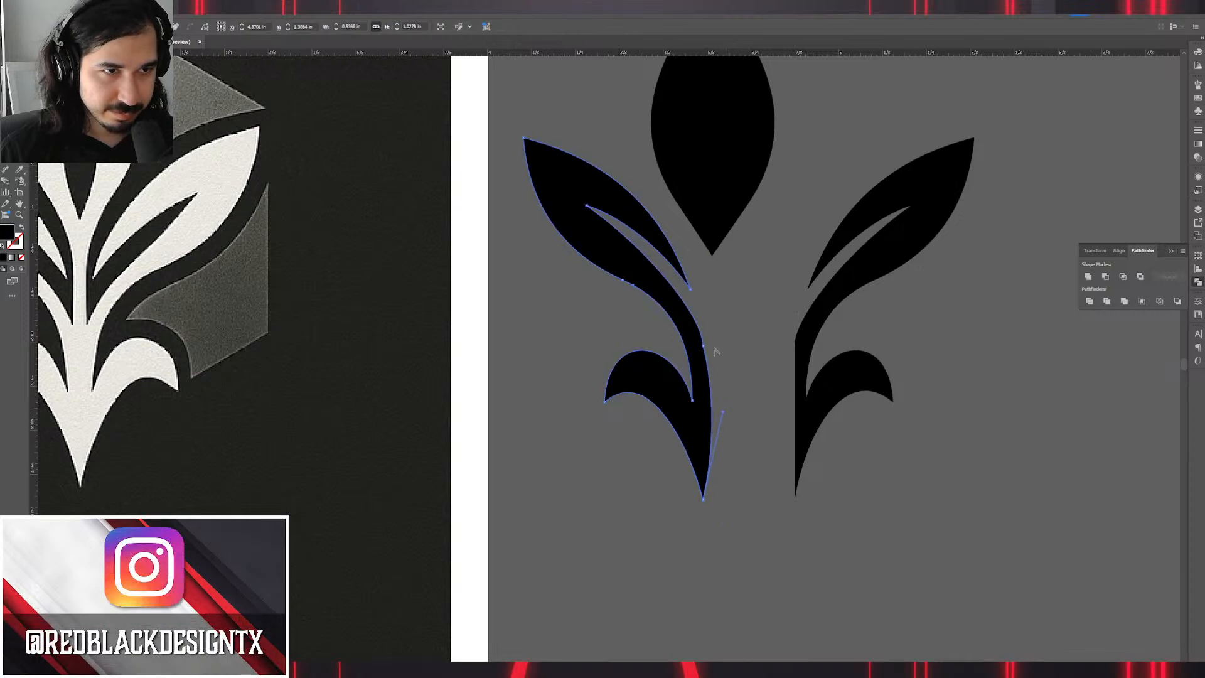
Smooth the transition from the left leaf into the stem by realigning the upper handle of the anchor on the inner edge.
click(704, 346)
key(ctrl+equal)
key(ctrl+equal)
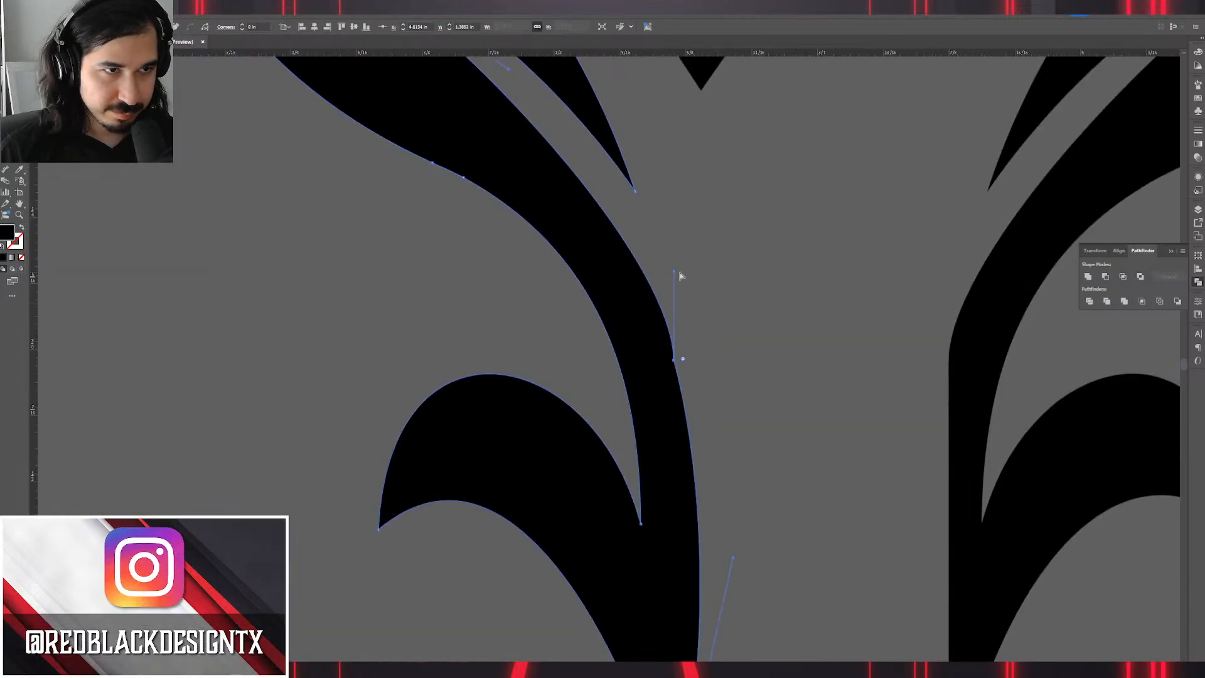
drag(674, 270, 634, 207)
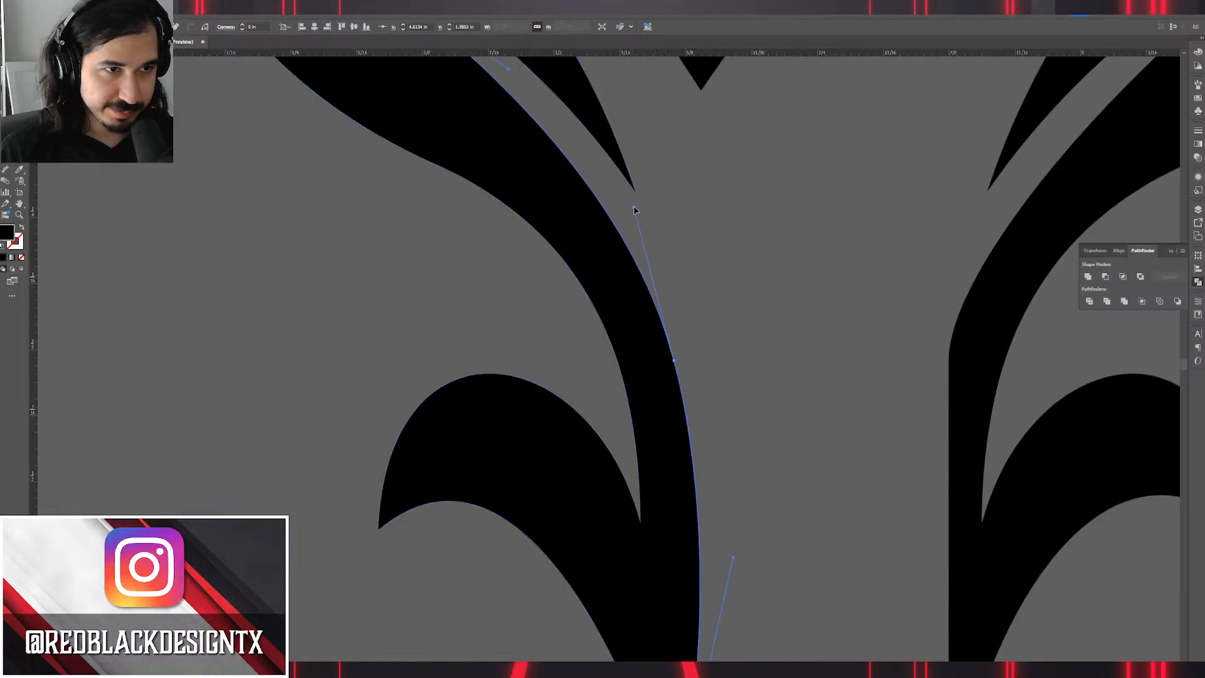
click(667, 214)
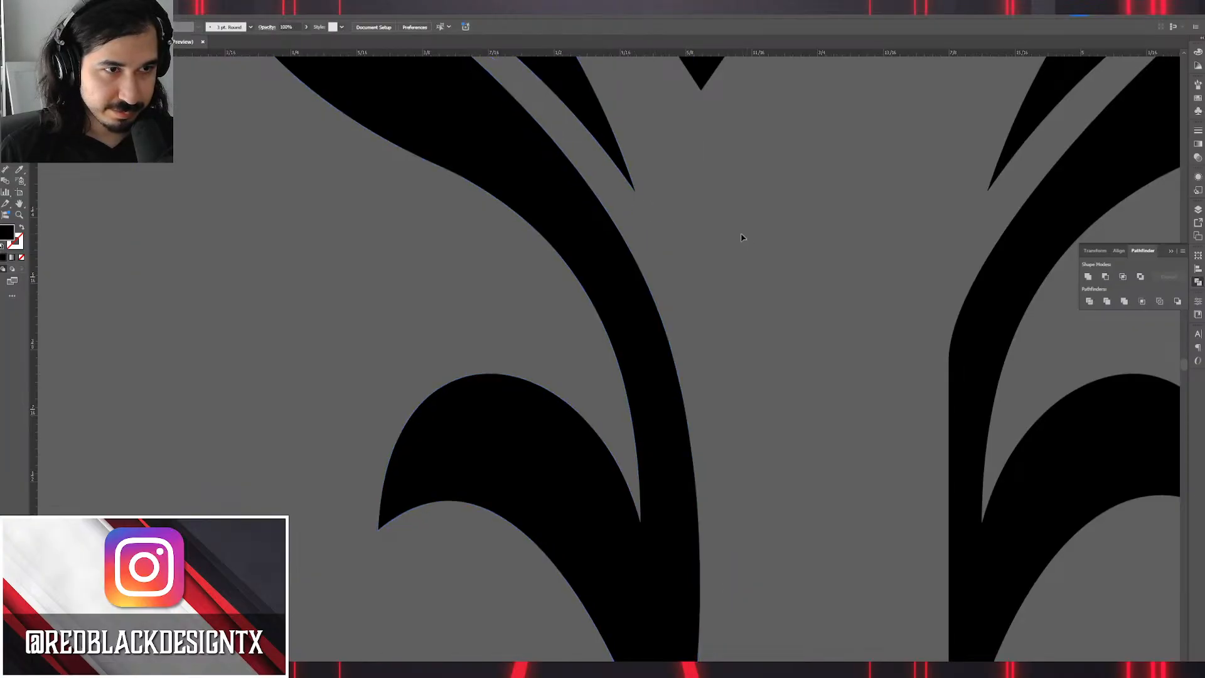
scroll(742, 237, down, 4)
drag(758, 245, 732, 348)
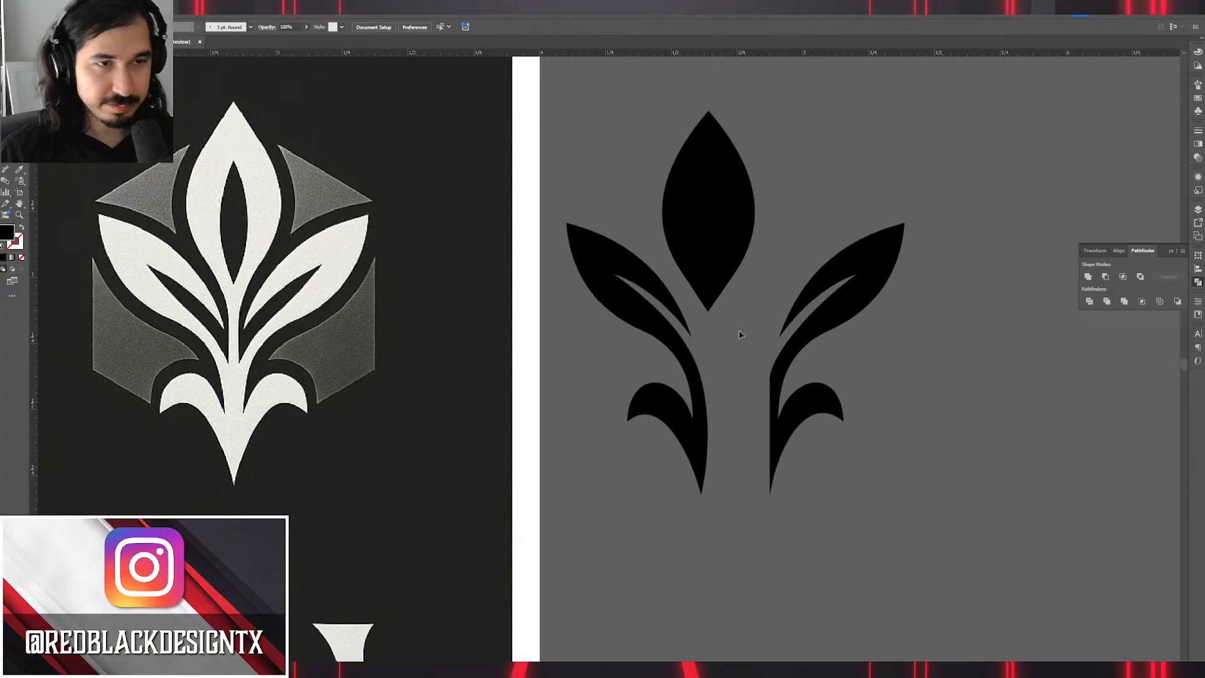
Replace the old right half with a reflected copy of the reshaped left half, leaving a narrow gap between the stems.
click(854, 305)
key(Delete)
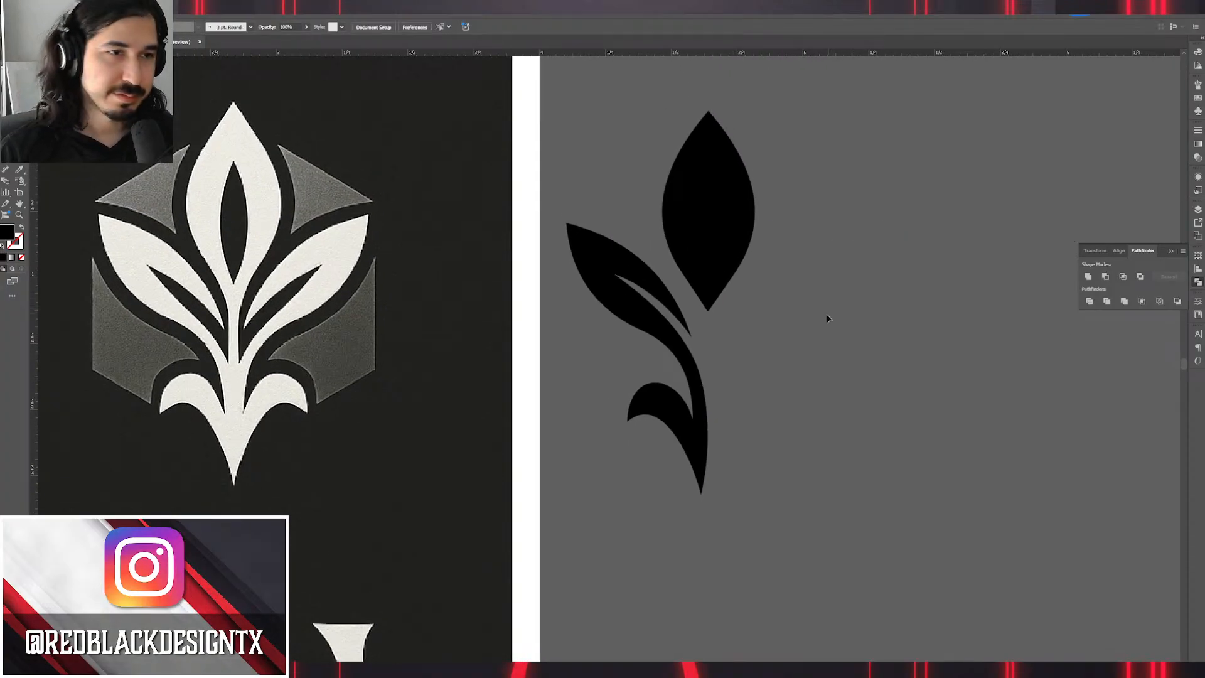
click(711, 417)
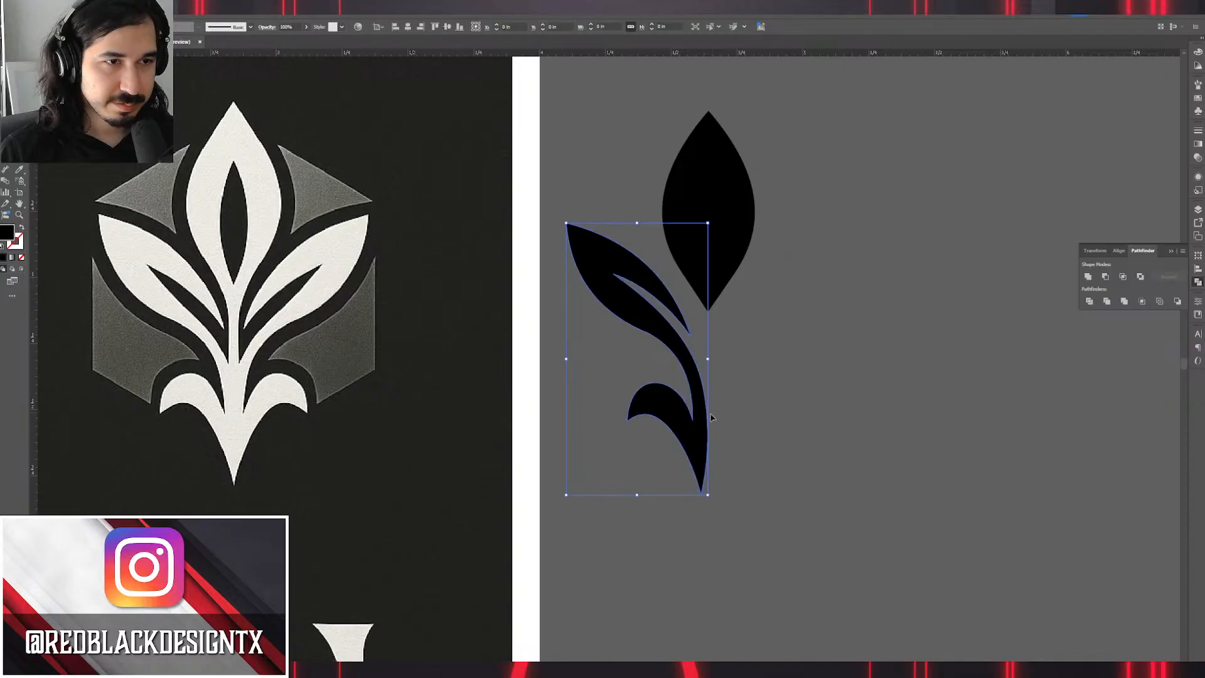
drag(696, 433, 869, 433)
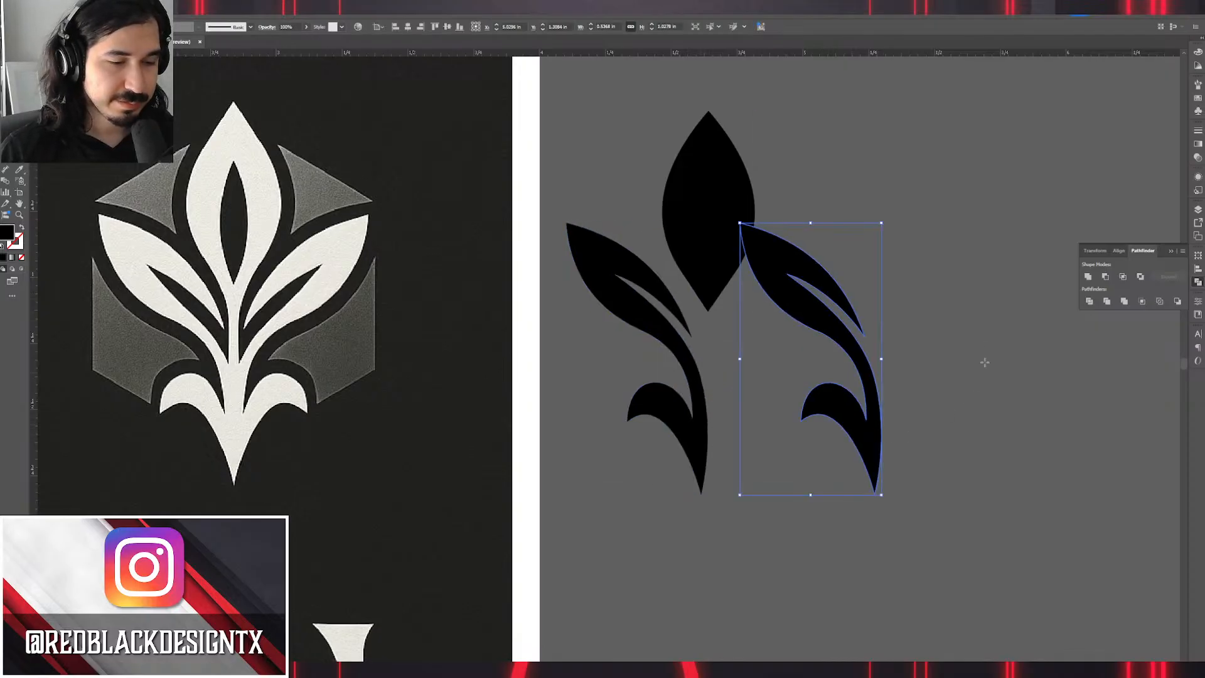
key(o)
drag(951, 309, 637, 297)
key(v)
click(967, 400)
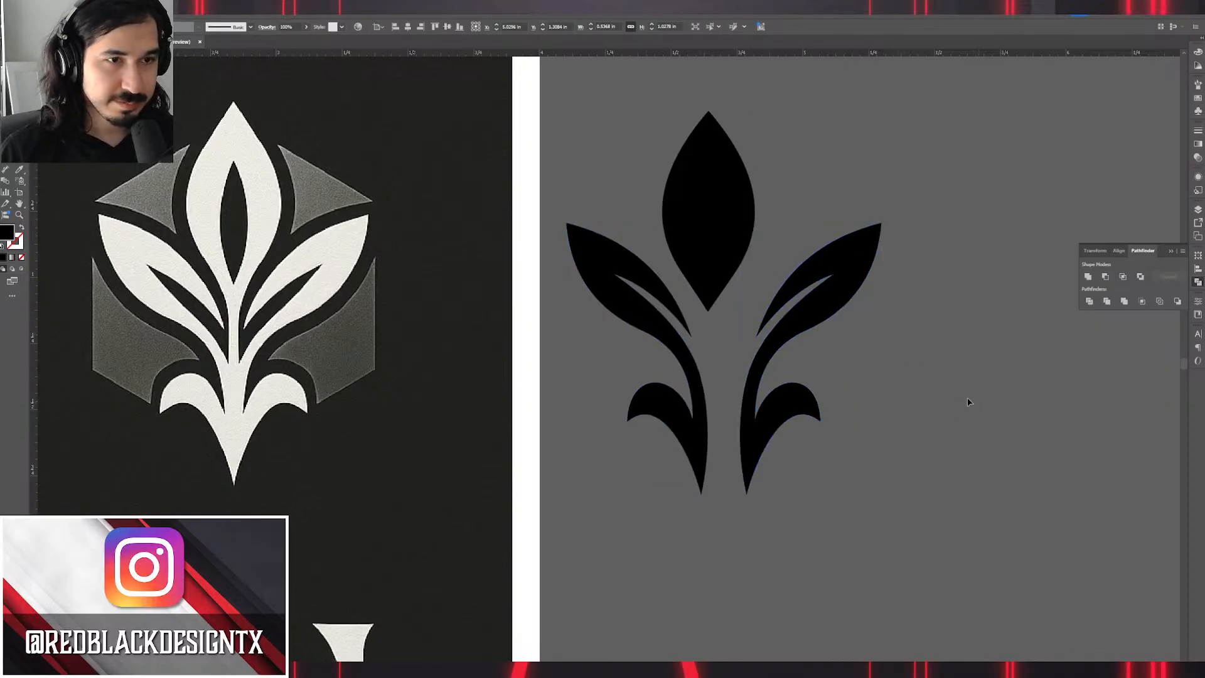
drag(819, 307, 800, 307)
click(919, 326)
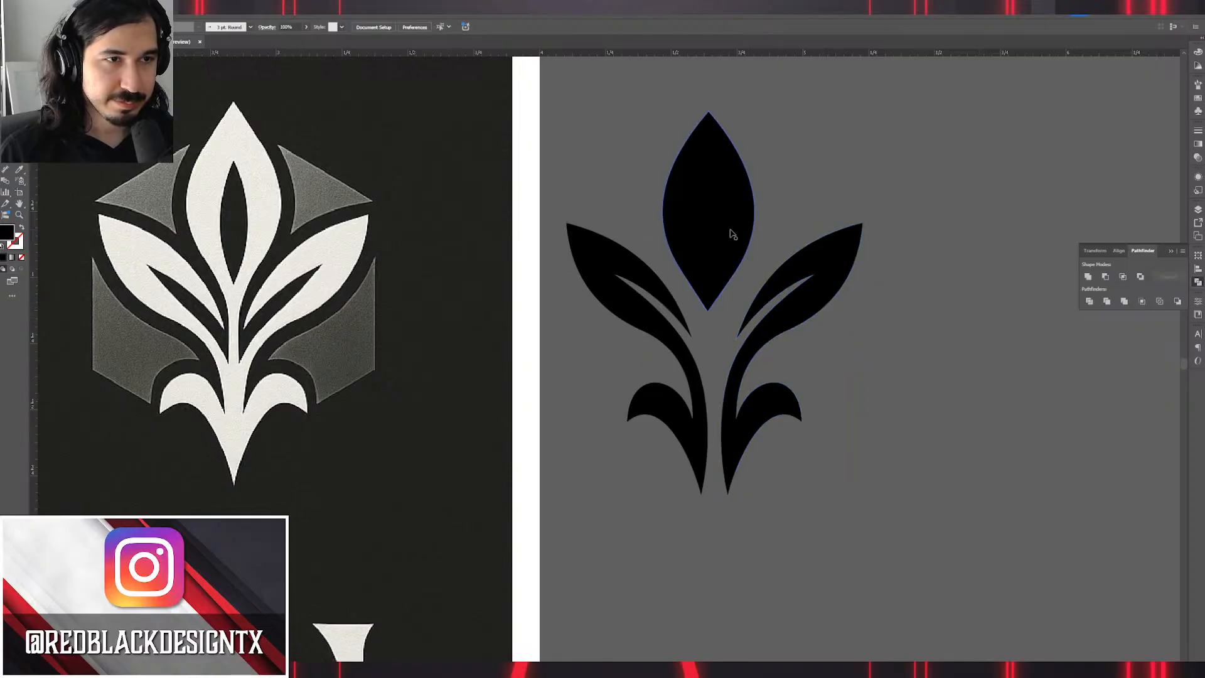
Group the two mirrored leaf-and-stem halves and align them with the central petal on their horizontal centres.
drag(729, 230, 737, 230)
drag(891, 179, 674, 311)
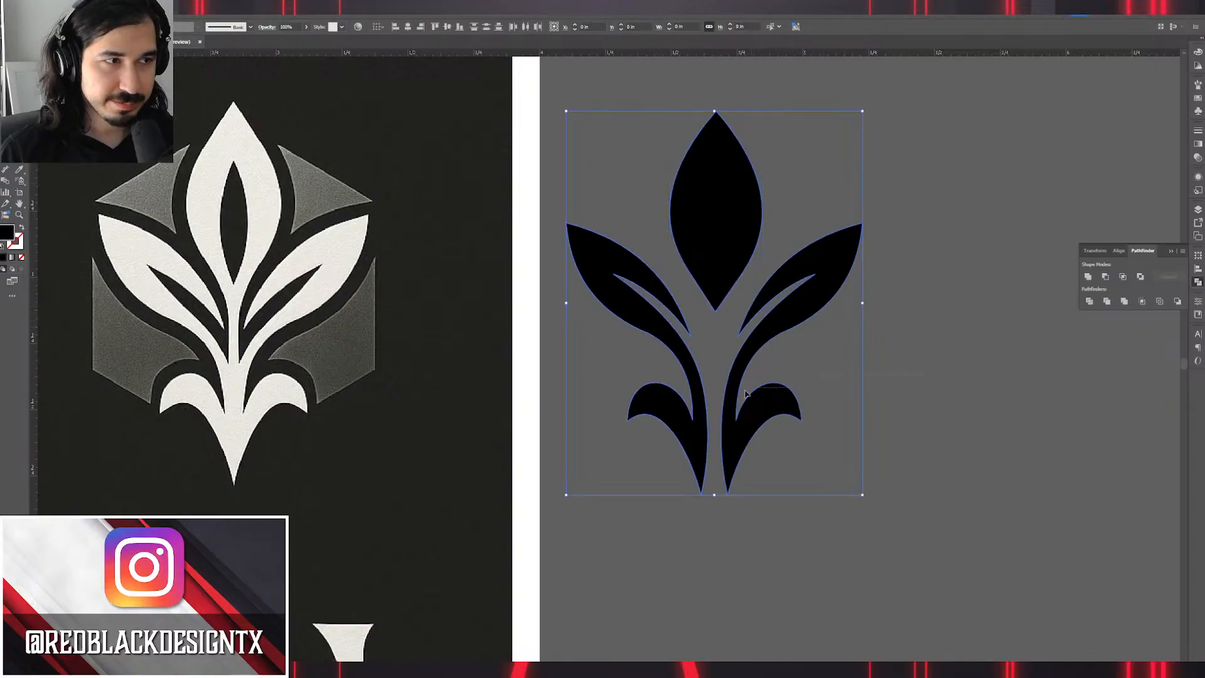
drag(745, 390, 631, 428)
key(a)
key(v)
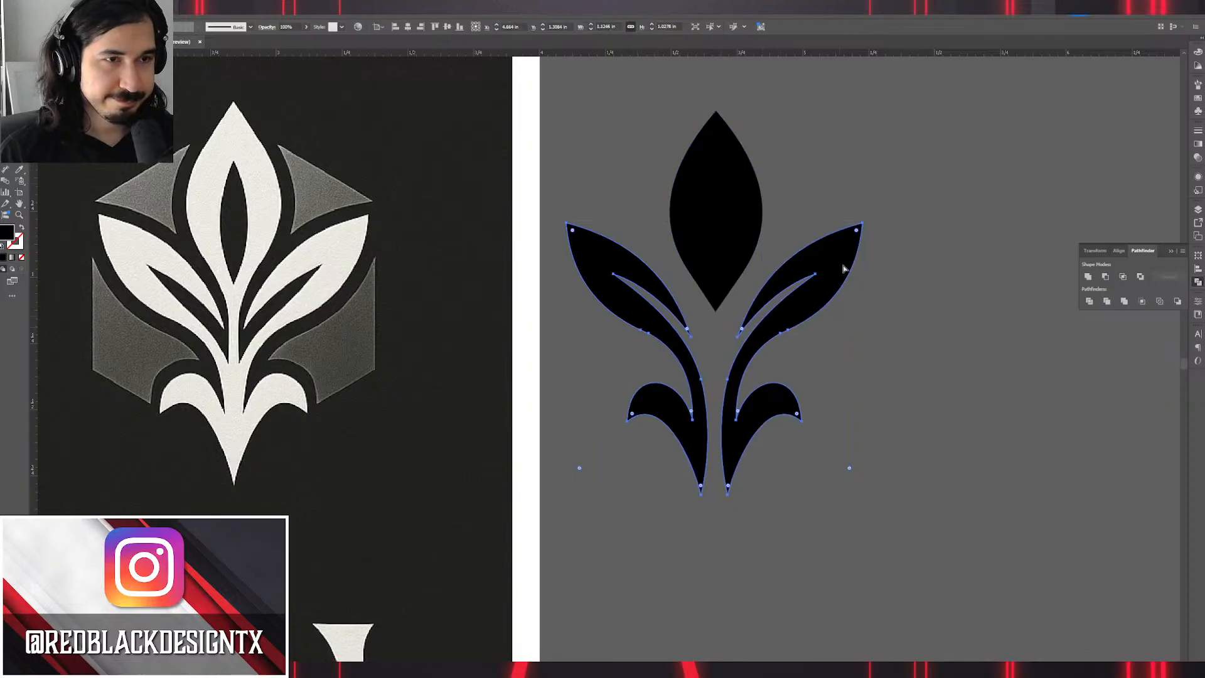
shift+click(749, 213)
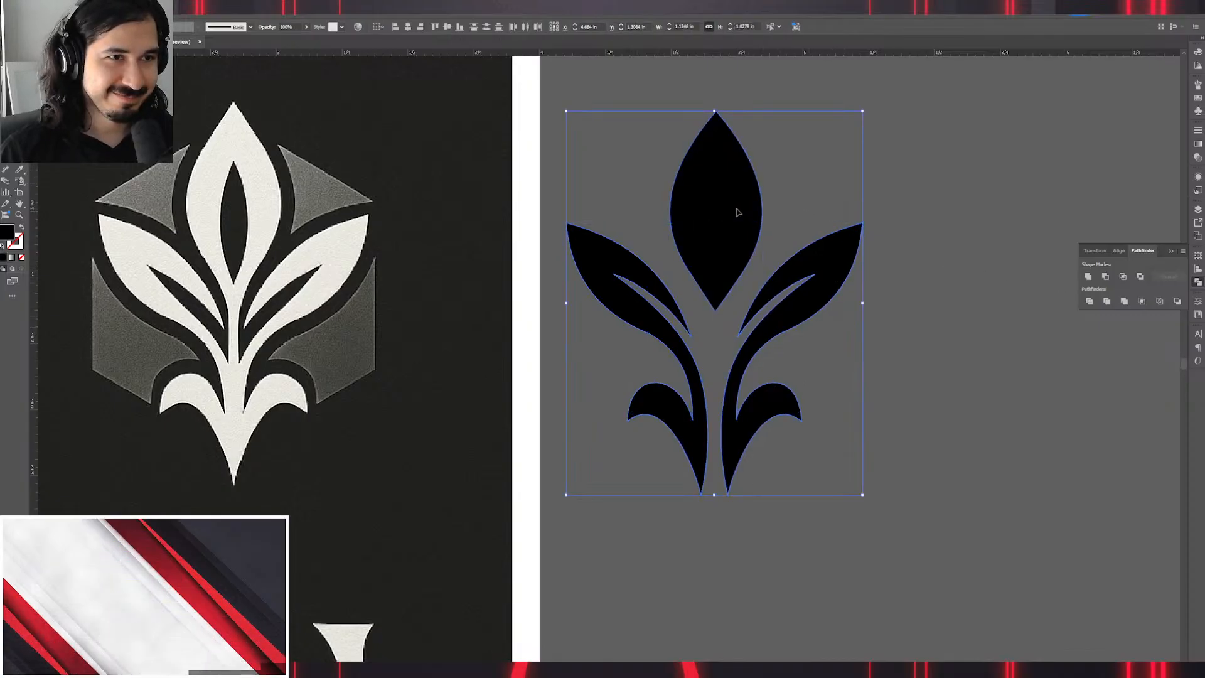
click(408, 27)
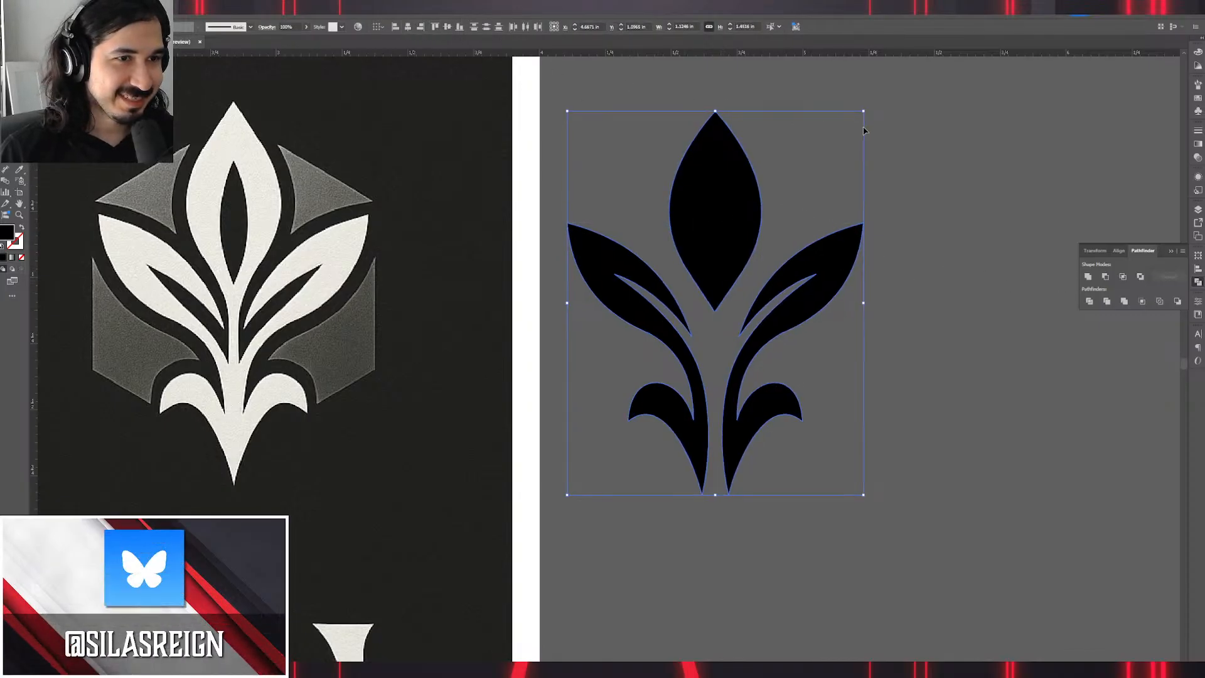
Compare the split-stem emblem with the reference logo and examine the reference's central petal opening and grey hexagon panels up close.
click(836, 300)
scroll(717, 415, up, 1)
scroll(717, 416, up, 1)
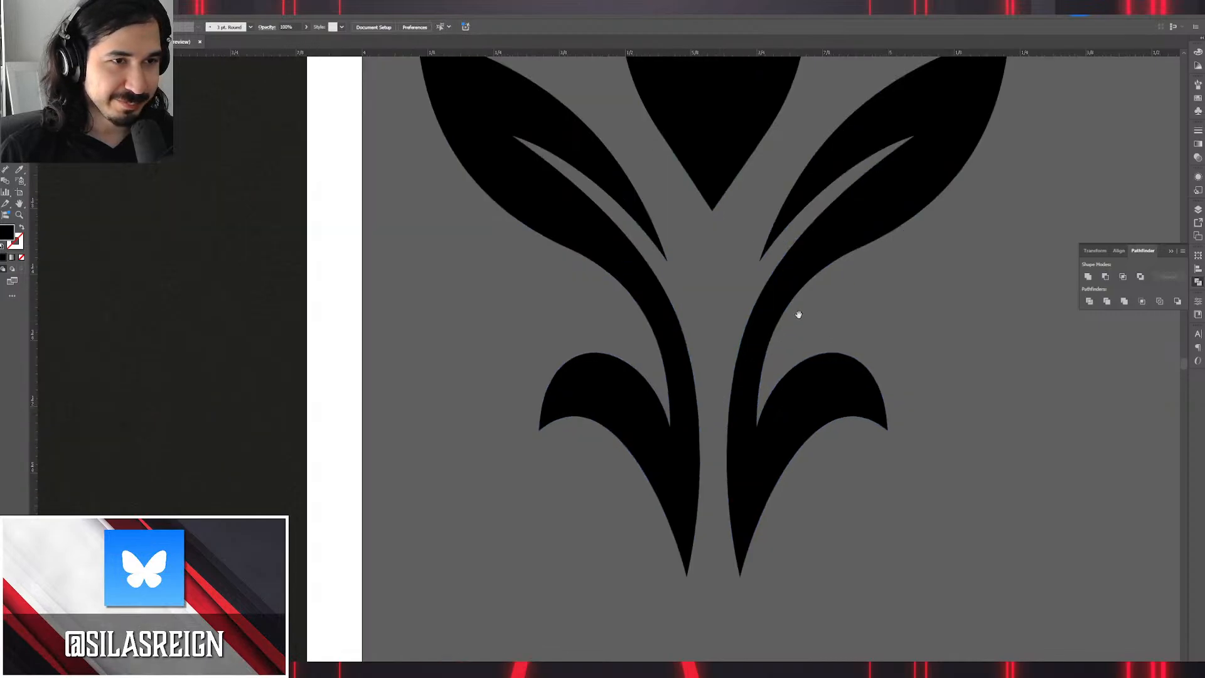
scroll(796, 315, up, 3)
scroll(840, 184, down, 2)
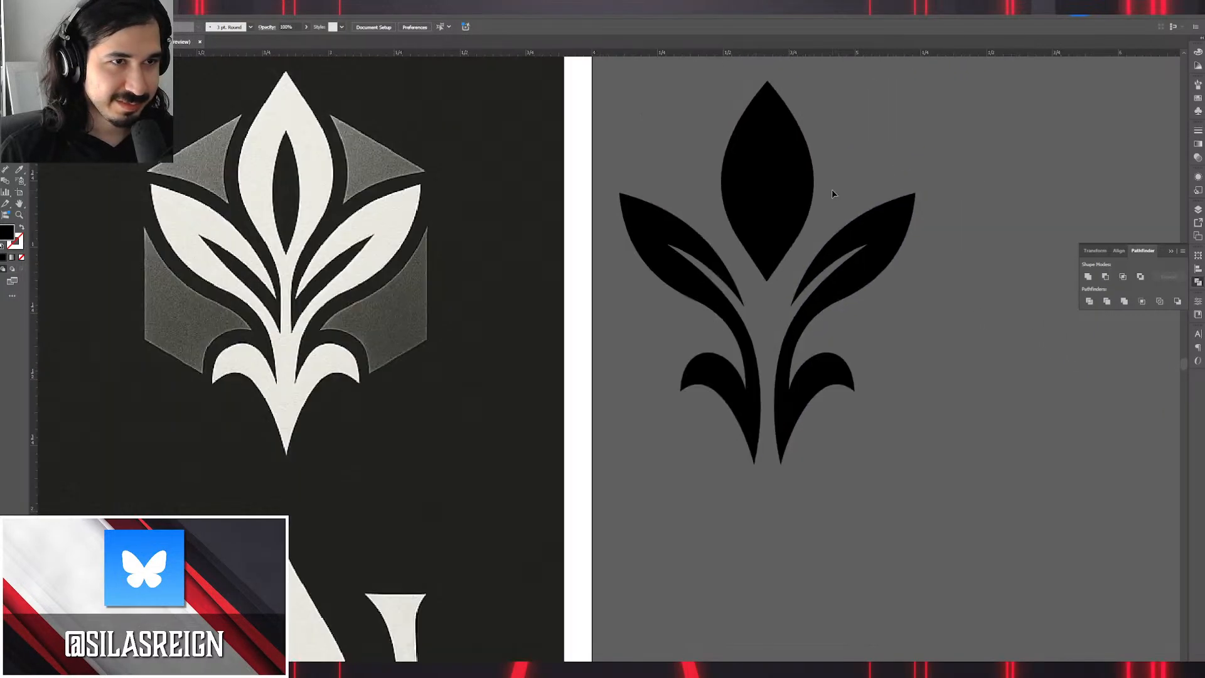
scroll(982, 141, down, 1)
scroll(982, 147, down, 1)
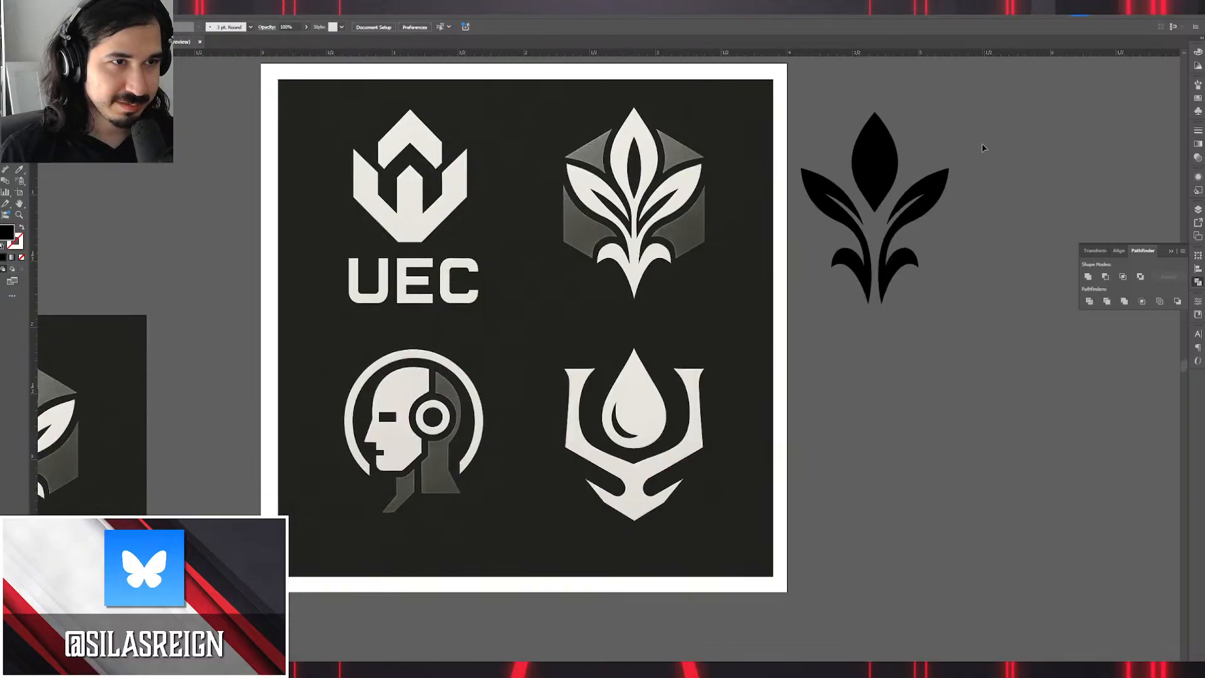
scroll(982, 148, up, 2)
drag(452, 200, 707, 263)
scroll(519, 197, up, 3)
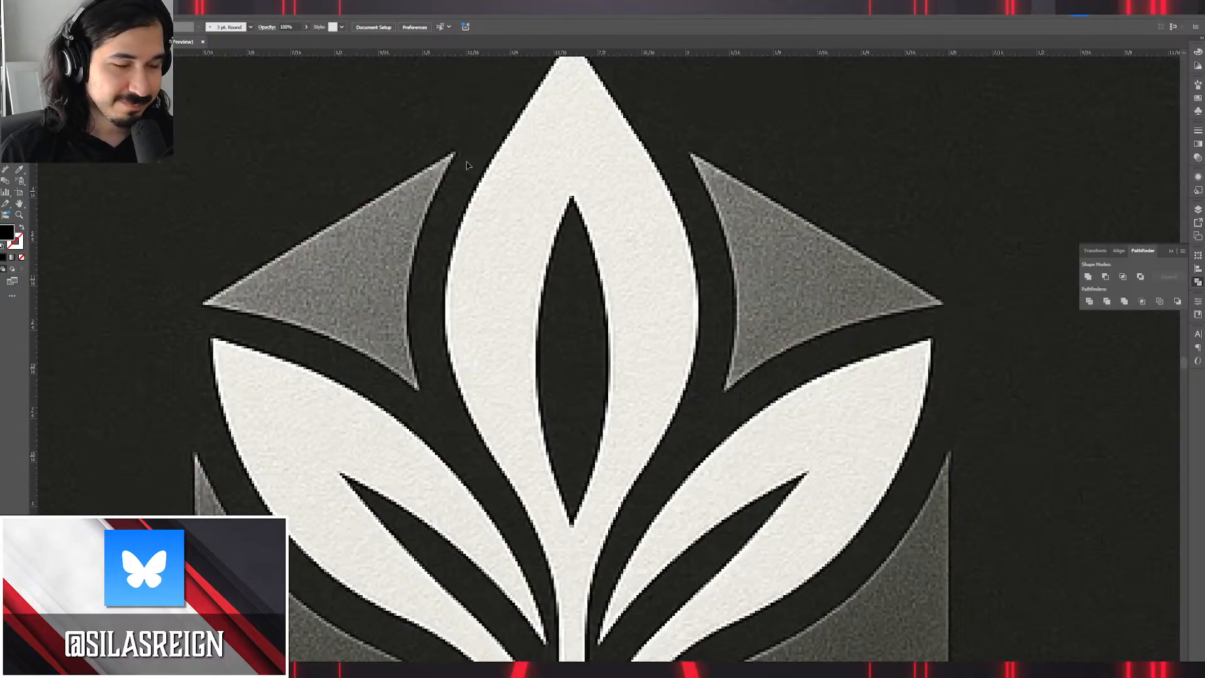
Draw the right half of the central petal's opening as a straight vertical edge and one curve traced over the reference logo.
click(572, 200)
click(571, 524)
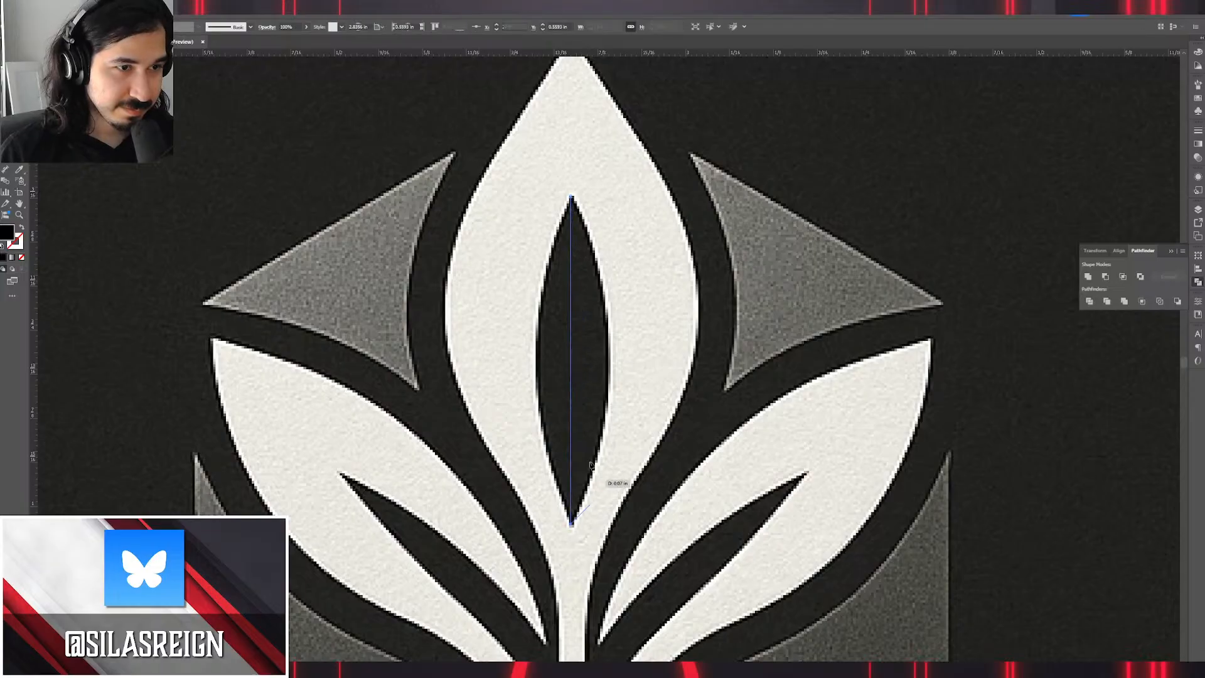
key(Escape)
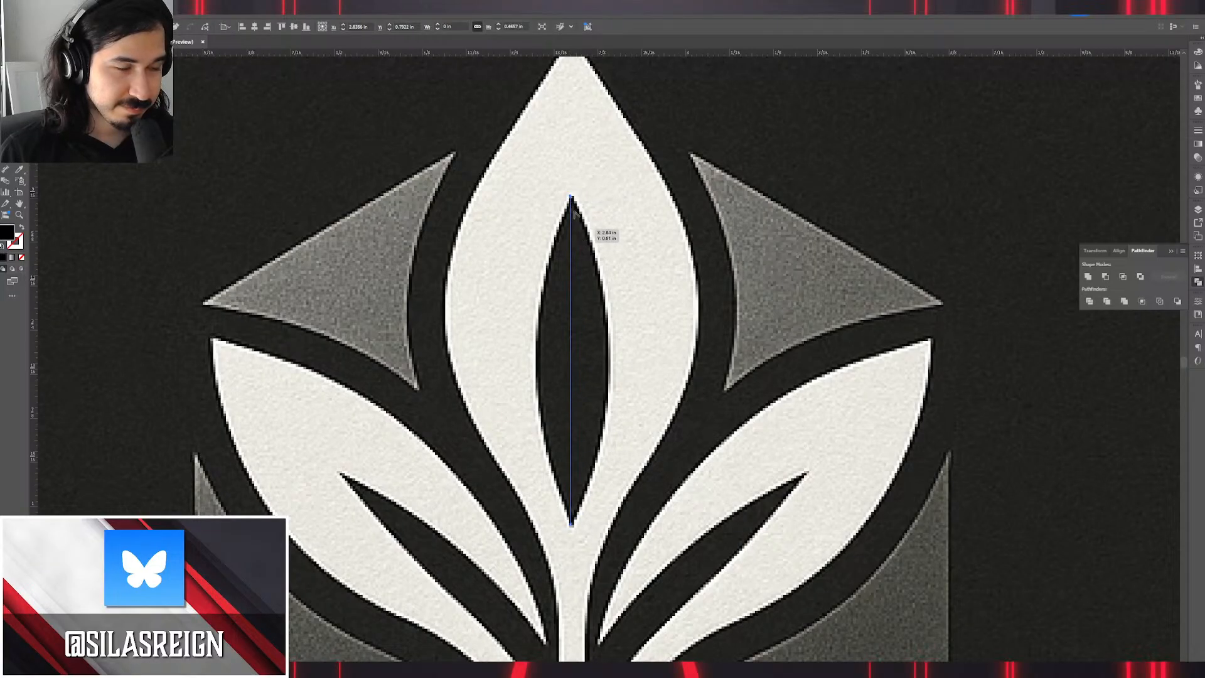
drag(572, 198, 661, 396)
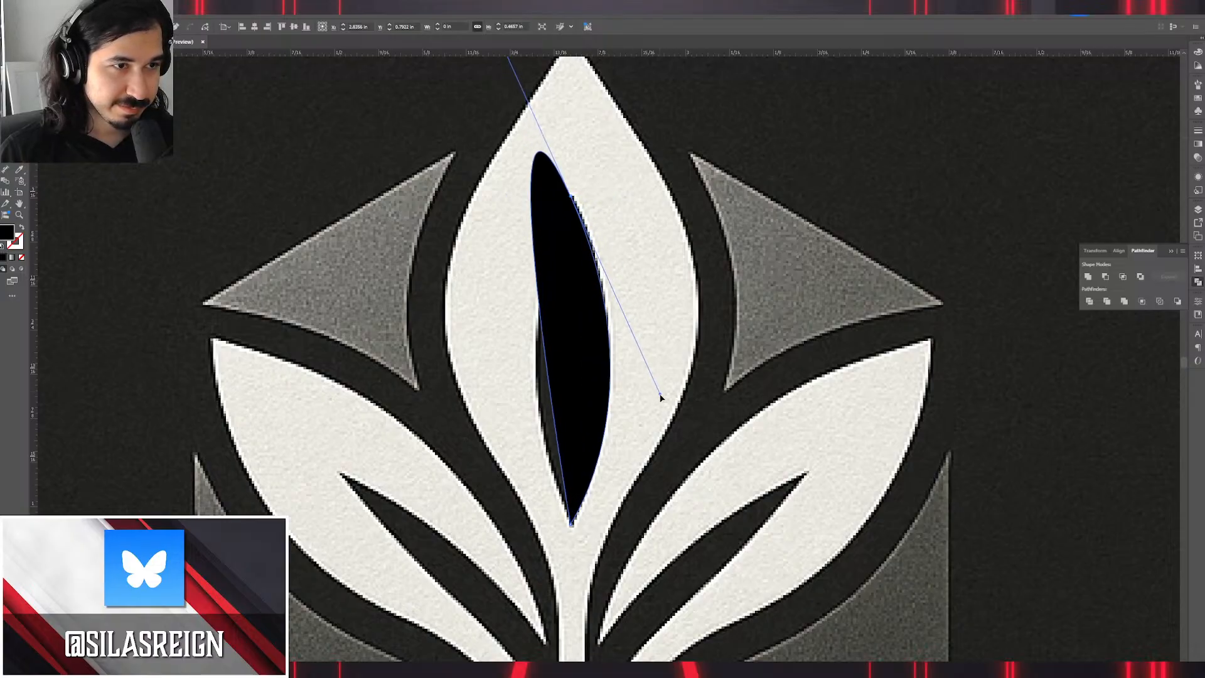
drag(598, 241, 657, 331)
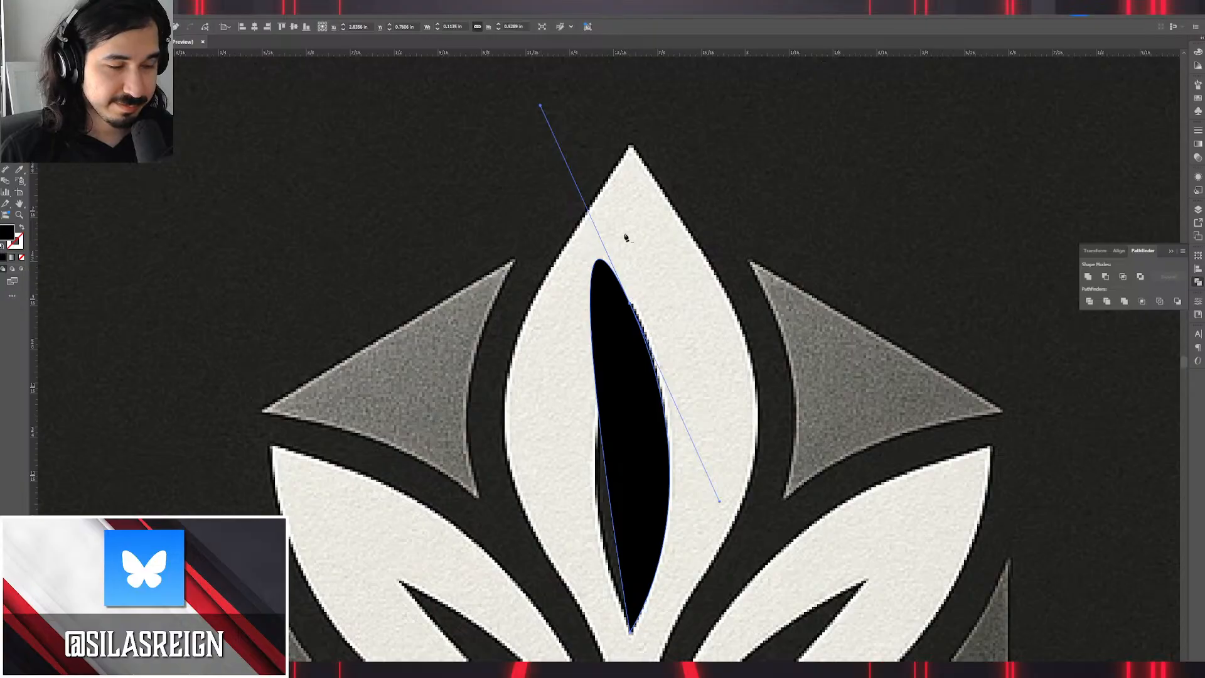
click(541, 105)
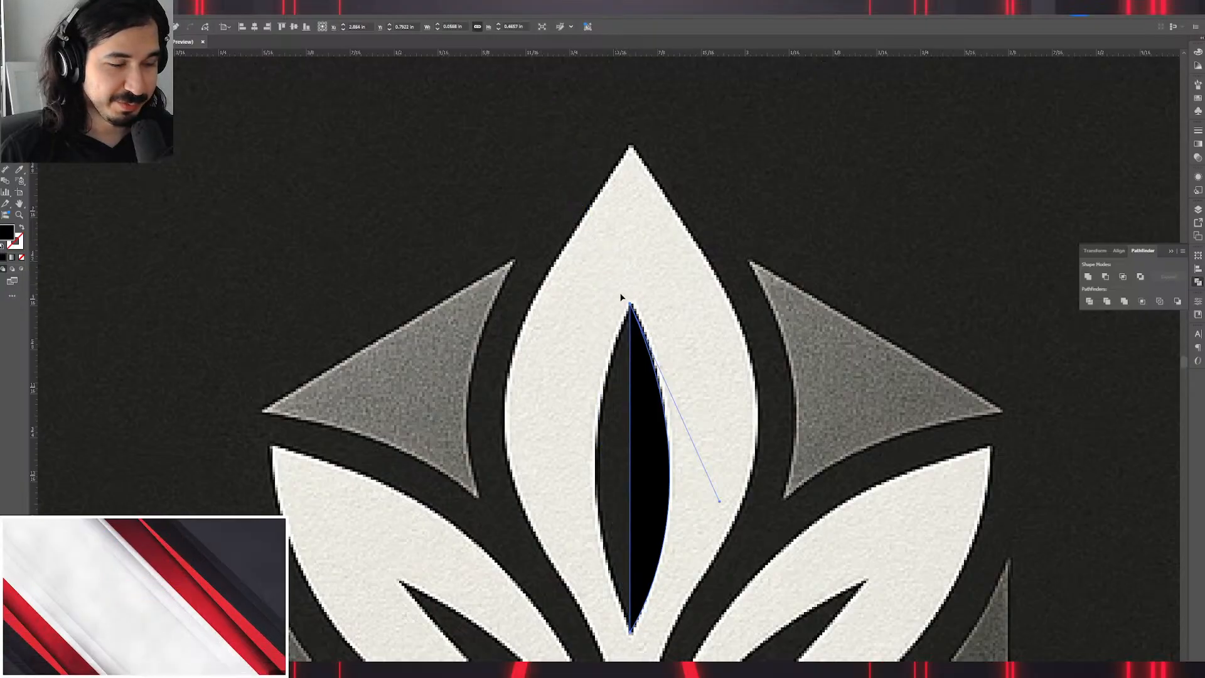
Mirror a copy of the half opening, join it to the original along the straight edge, and unite both into one pointed leaf.
key(v)
drag(649, 422, 622, 423)
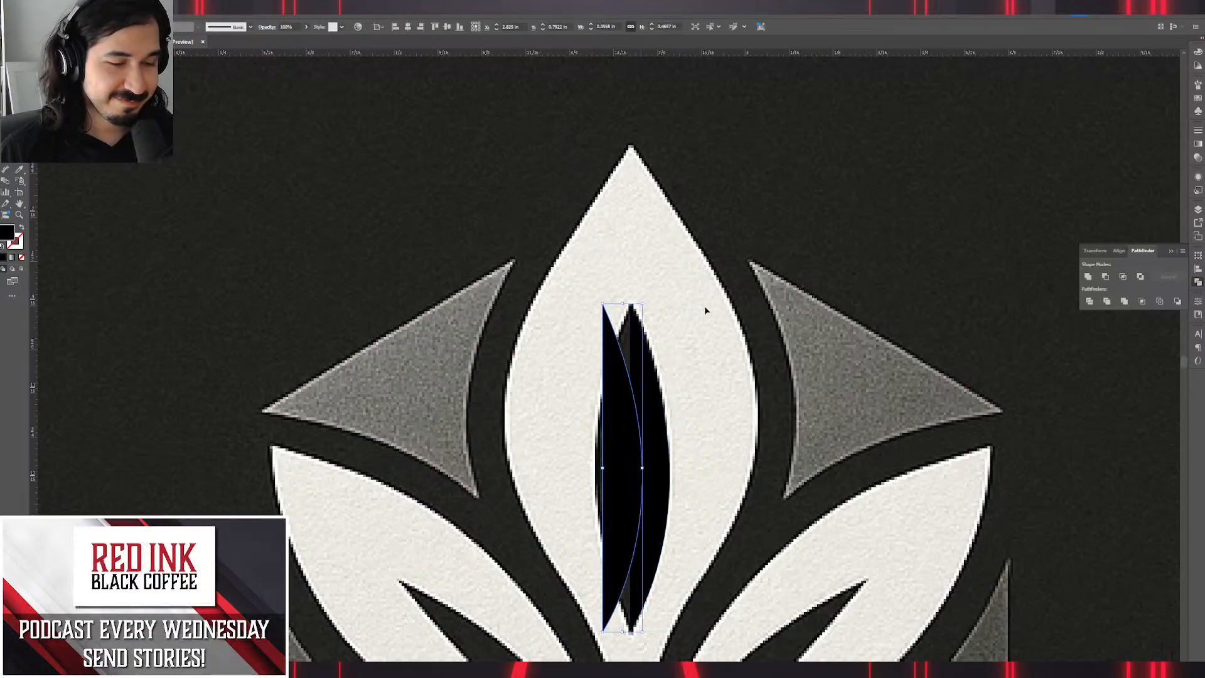
key(o)
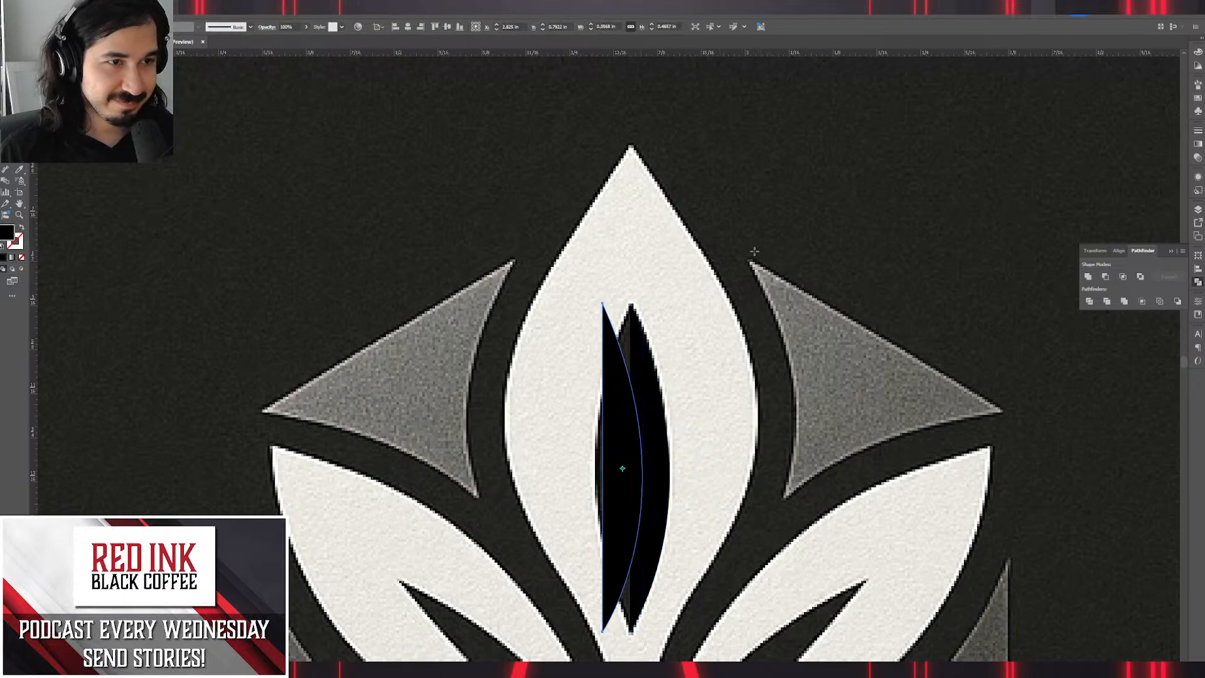
drag(754, 253, 509, 272)
key(v)
drag(636, 405, 626, 407)
shift+click(639, 411)
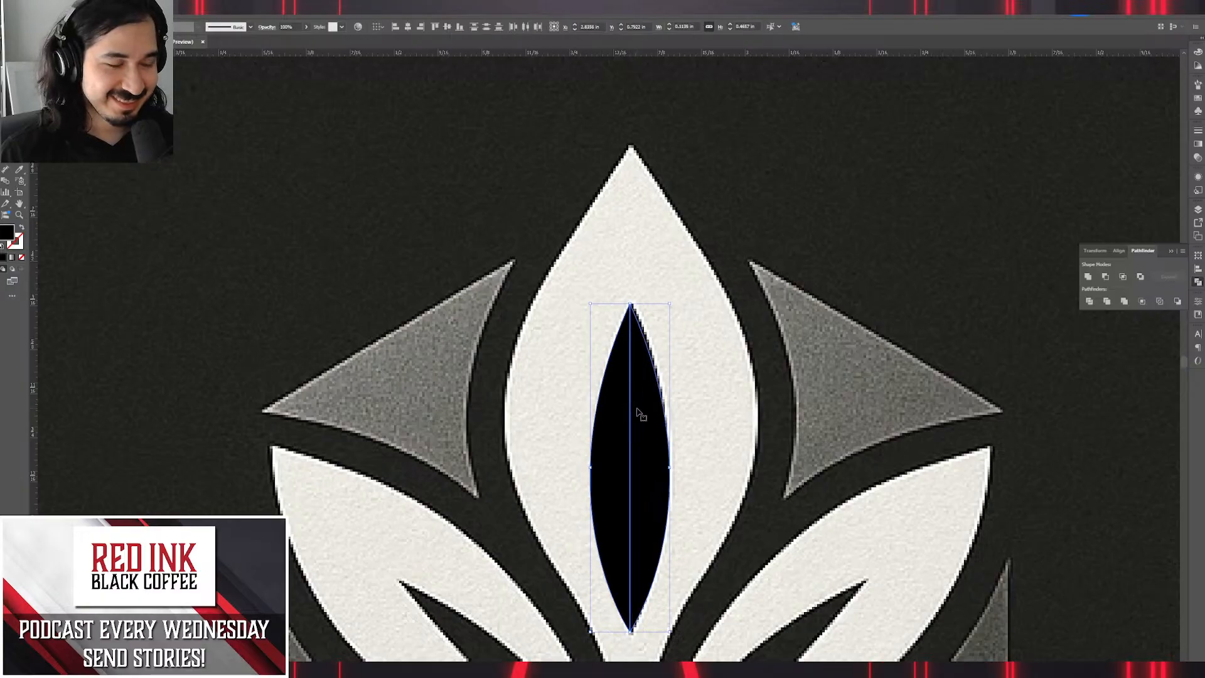
click(1088, 277)
Move the pointed leaf onto the emblem's central petal and tilt it 45 degrees outward across the petal's upper right edge.
scroll(800, 334, down, 4)
drag(742, 374, 807, 276)
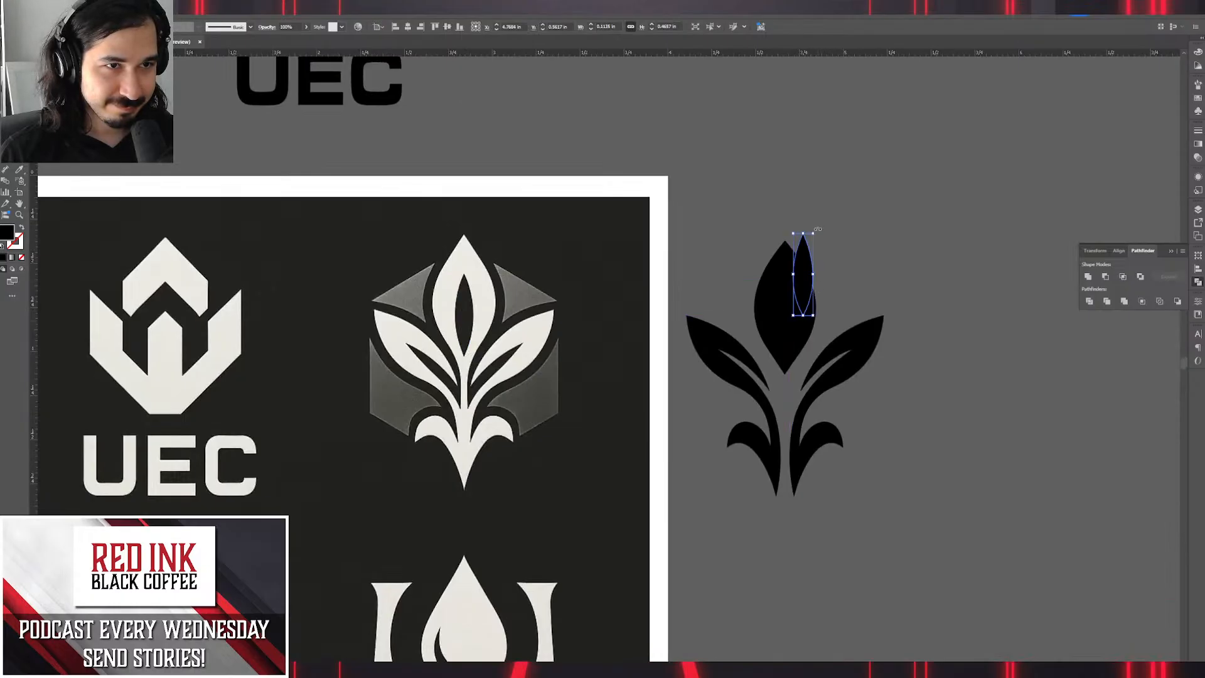
drag(818, 229, 854, 247)
scroll(830, 289, up, 3)
drag(829, 289, 827, 244)
drag(893, 172, 822, 243)
drag(787, 296, 788, 281)
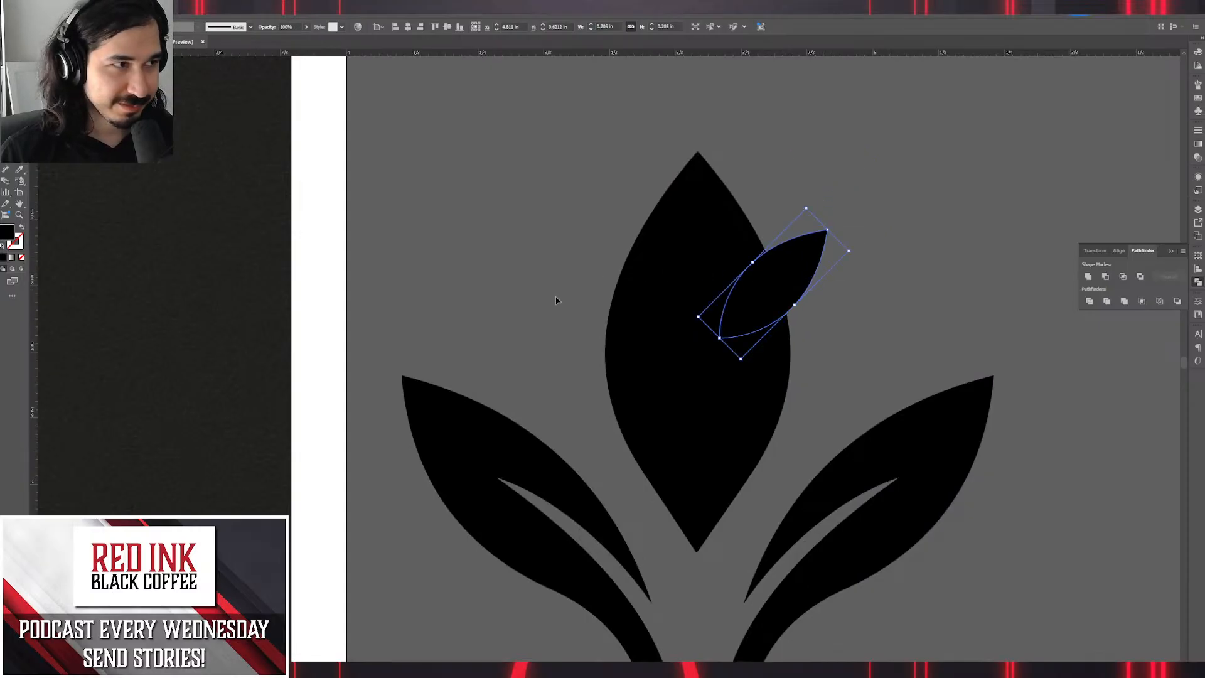
Set the small leaf's stroke to grey 606060, sampled from the canvas background.
double_click(16, 240)
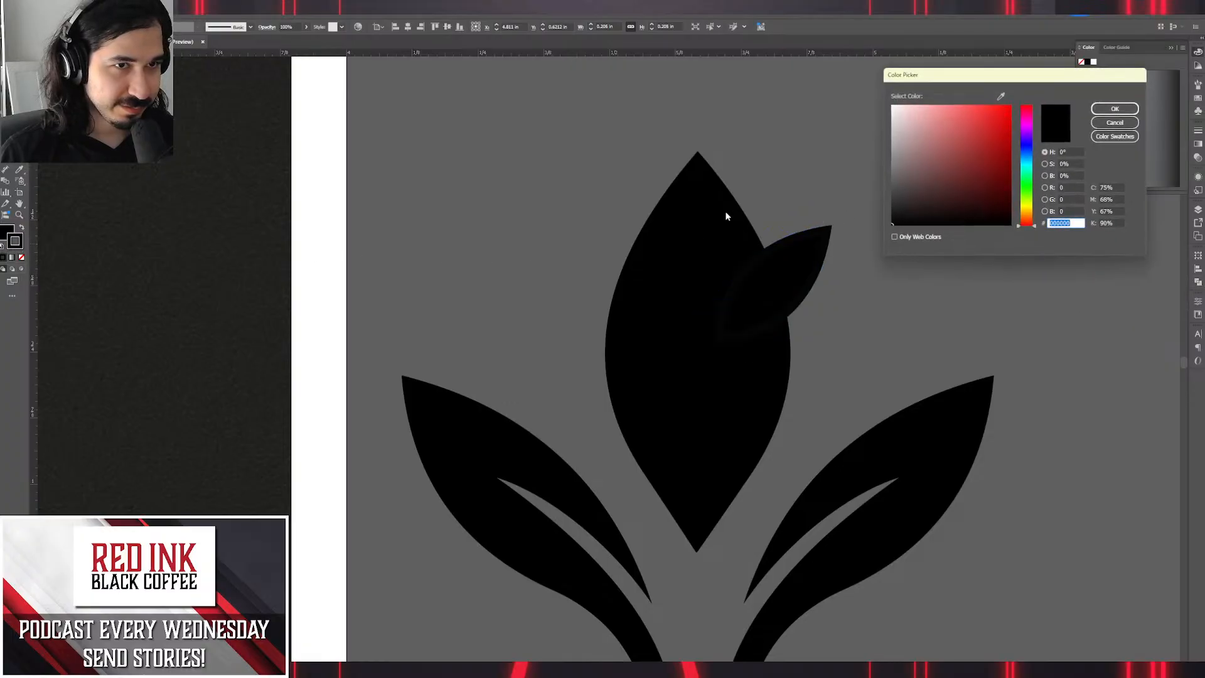
click(1000, 97)
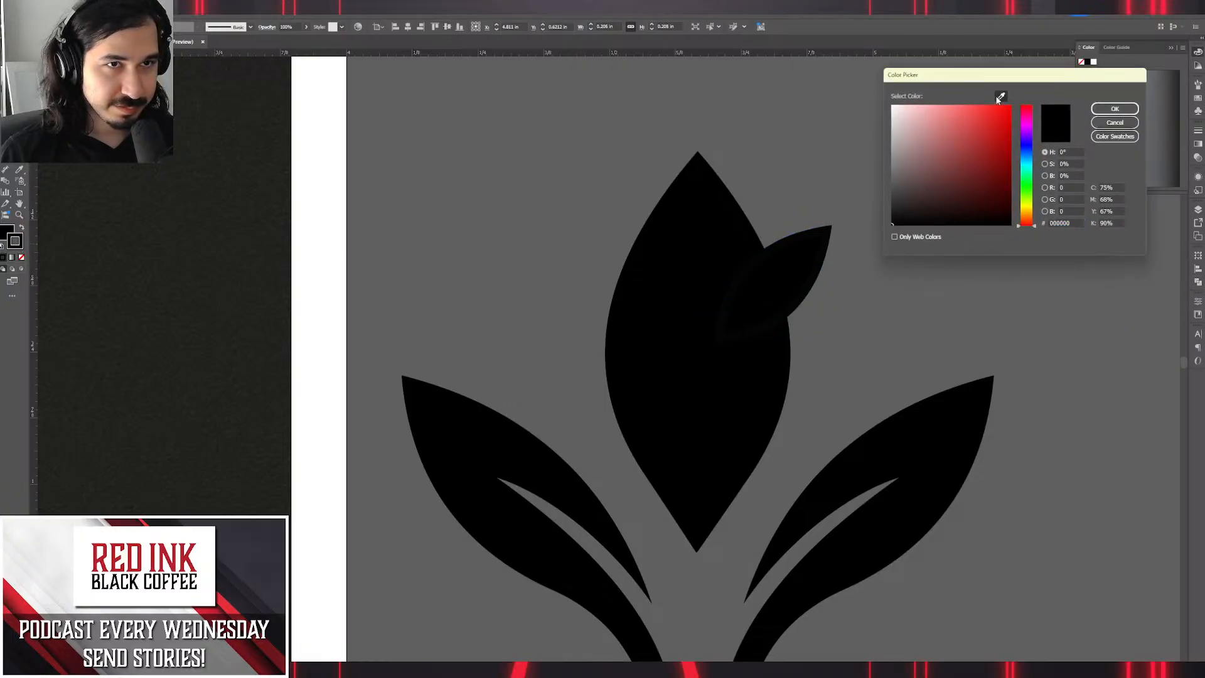
click(861, 105)
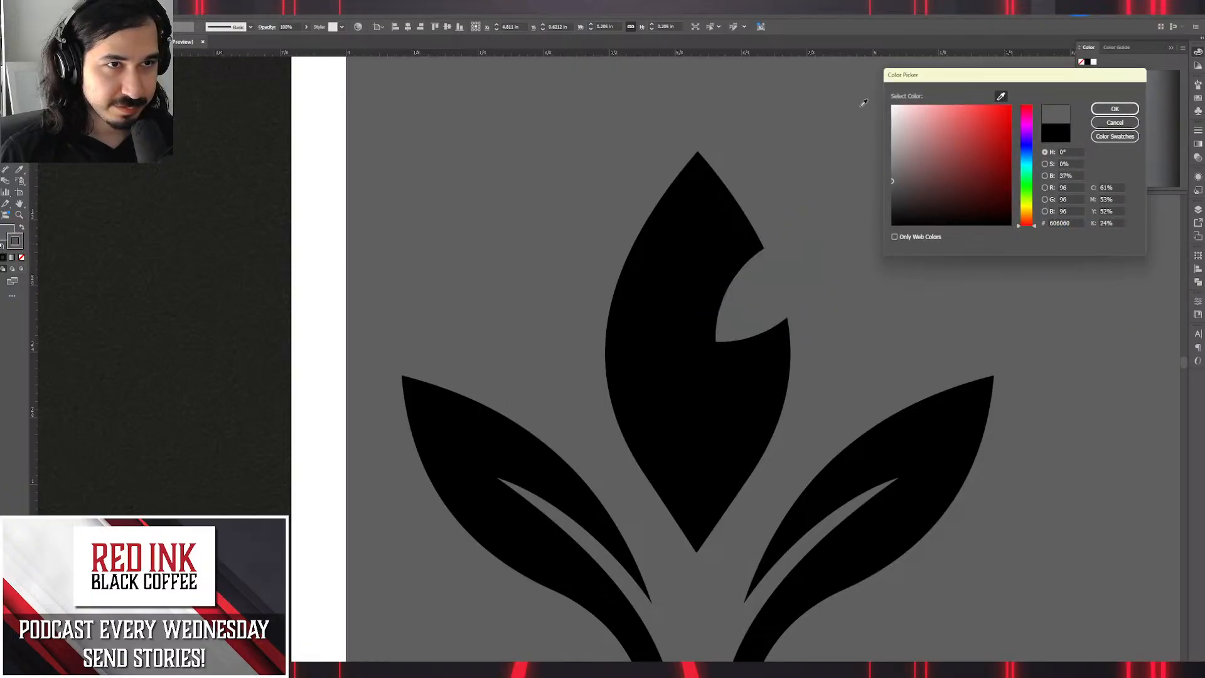
click(1115, 109)
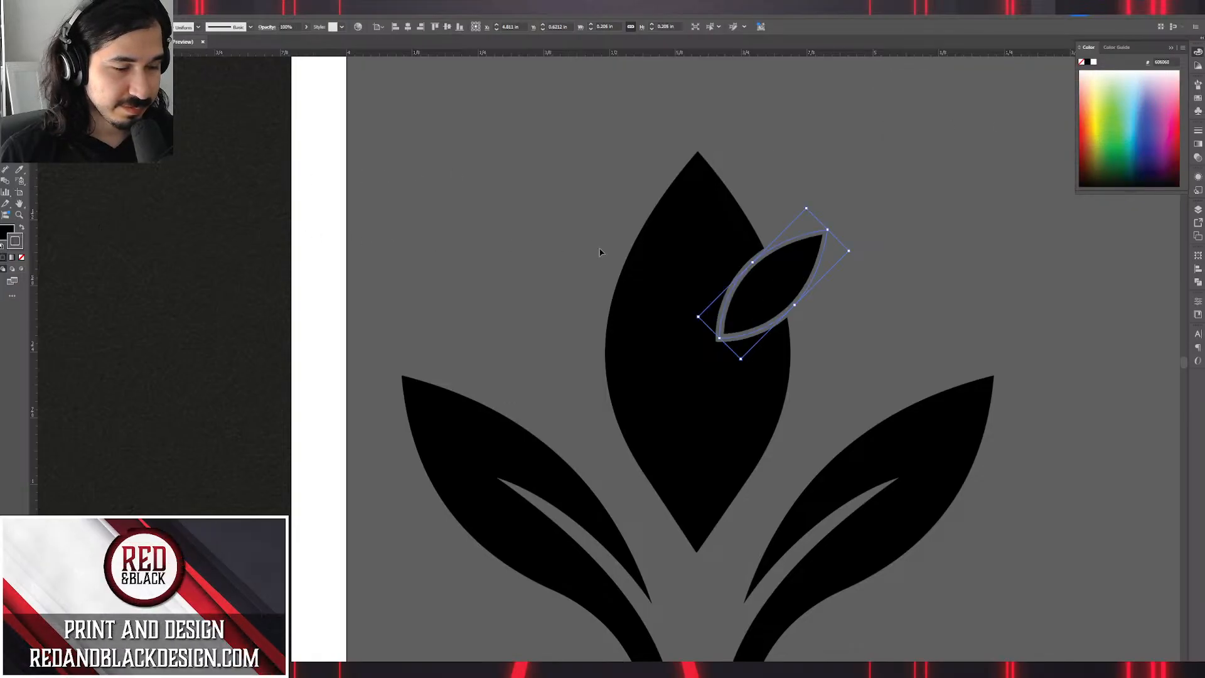
Place a mirrored copy of the grey-outlined leaf across the central petal's left edge, opposite the original.
drag(783, 272, 601, 273)
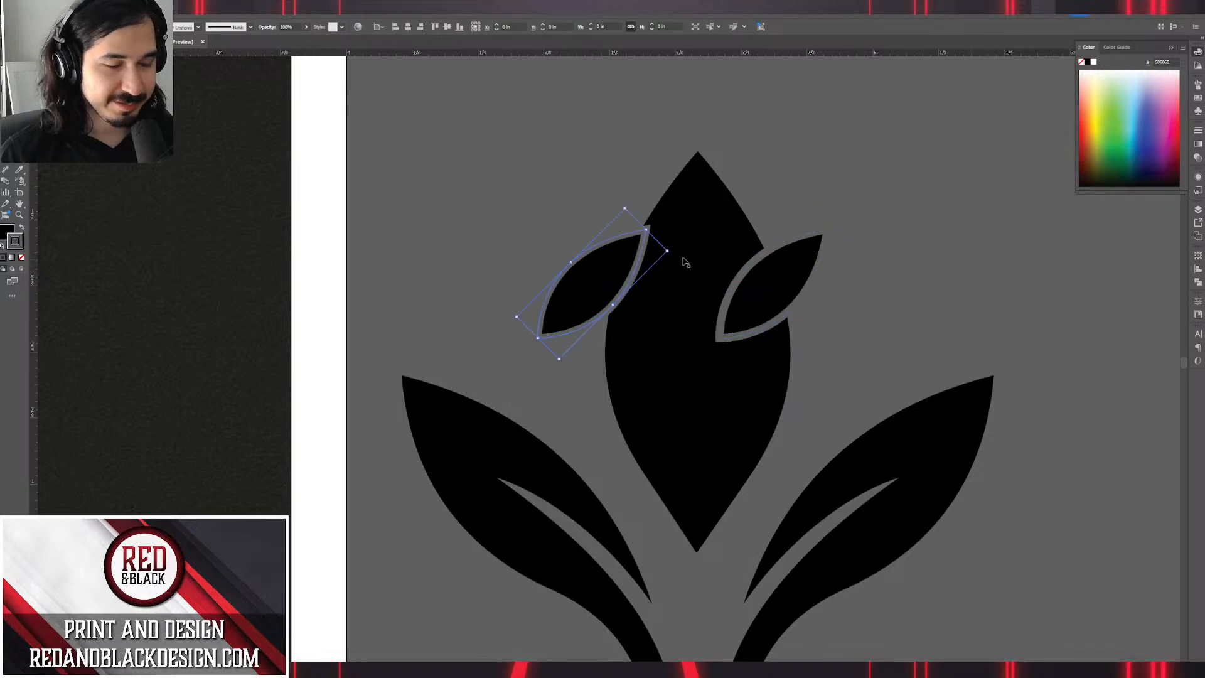
key(o)
drag(675, 154, 478, 146)
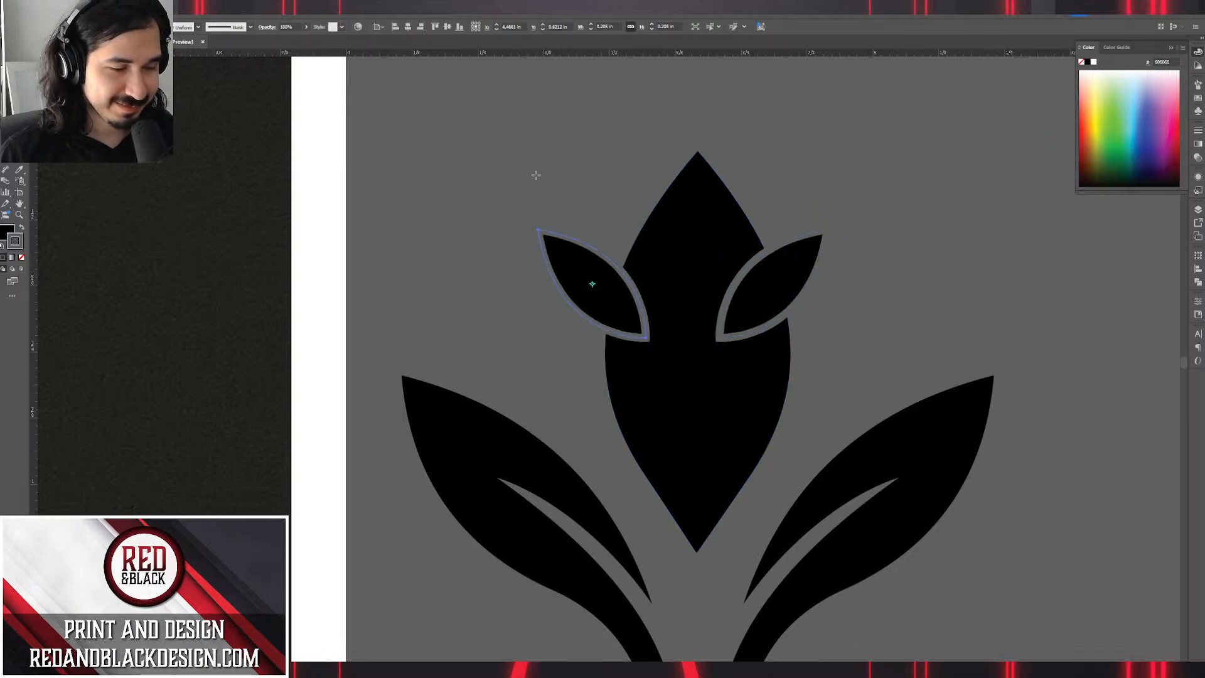
drag(549, 275, 639, 301)
click(983, 305)
Duplicate the pair of small outlined leaves as a second row lower on the central petal.
scroll(992, 304, down, 3)
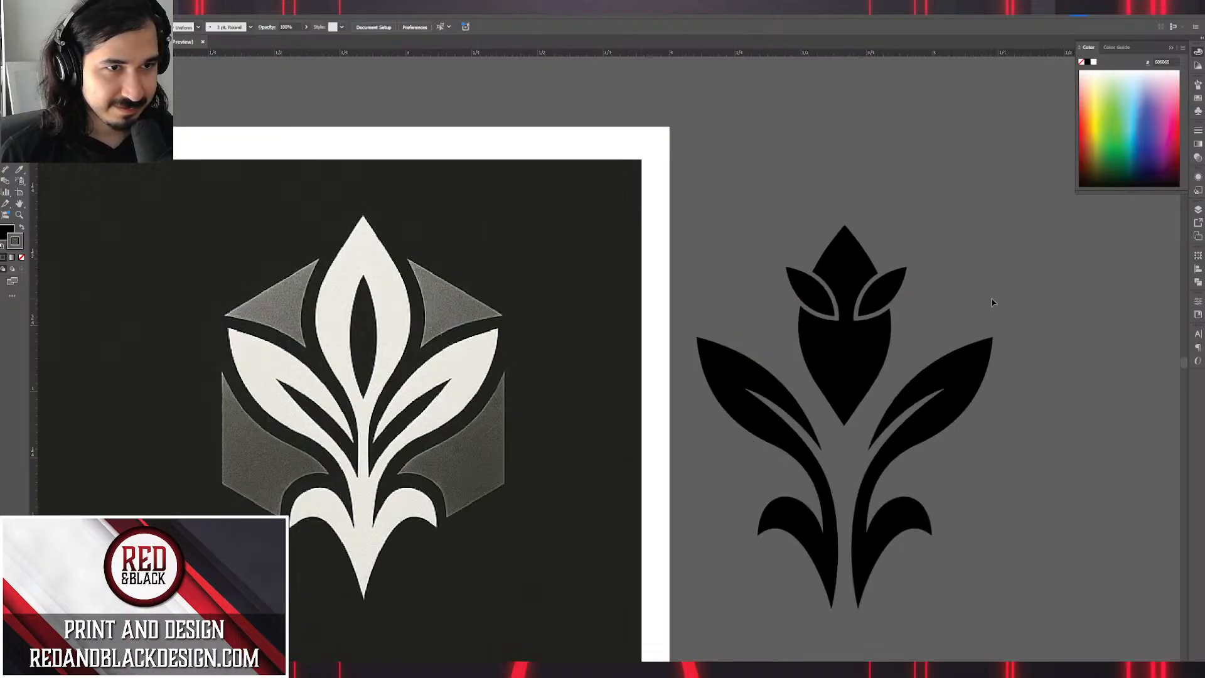
drag(969, 307, 809, 259)
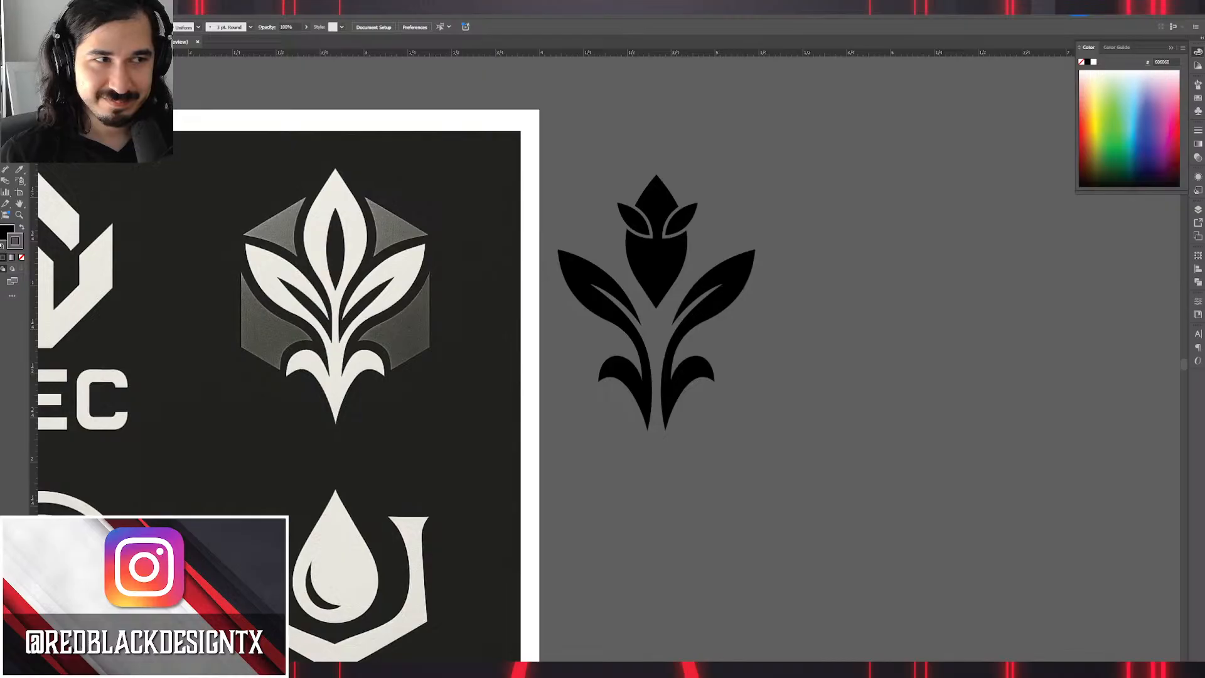
scroll(645, 204, up, 5)
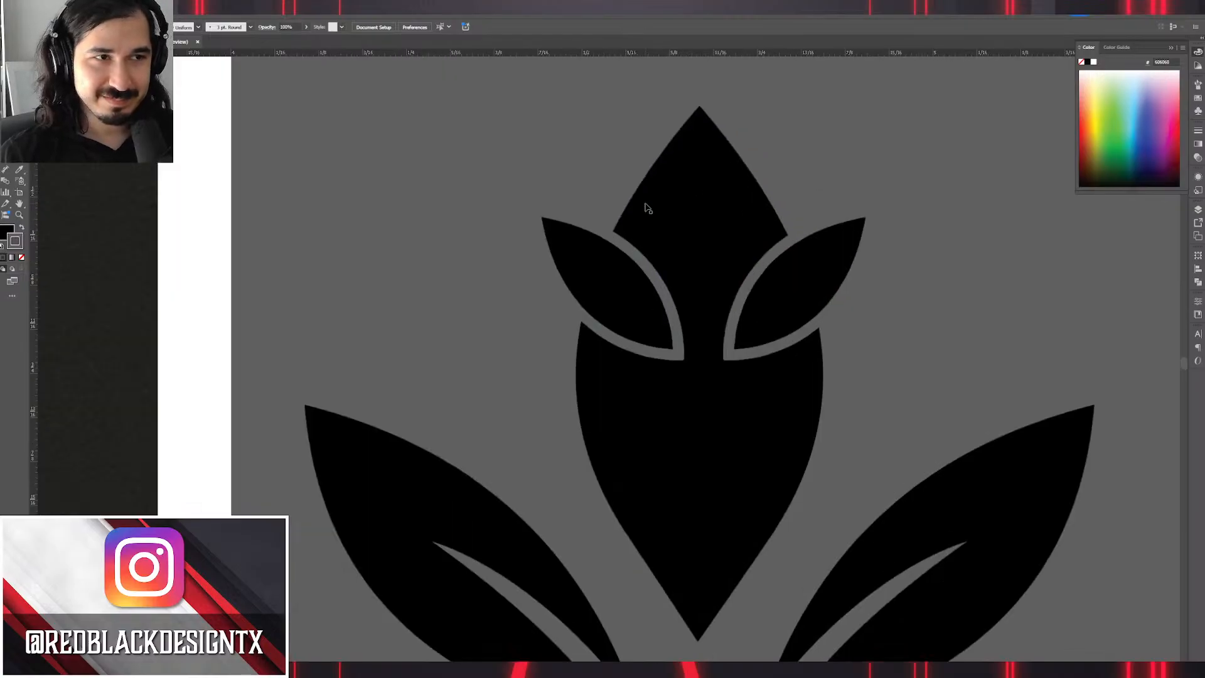
click(628, 317)
shift+click(872, 367)
drag(873, 367, 907, 204)
drag(868, 168, 861, 344)
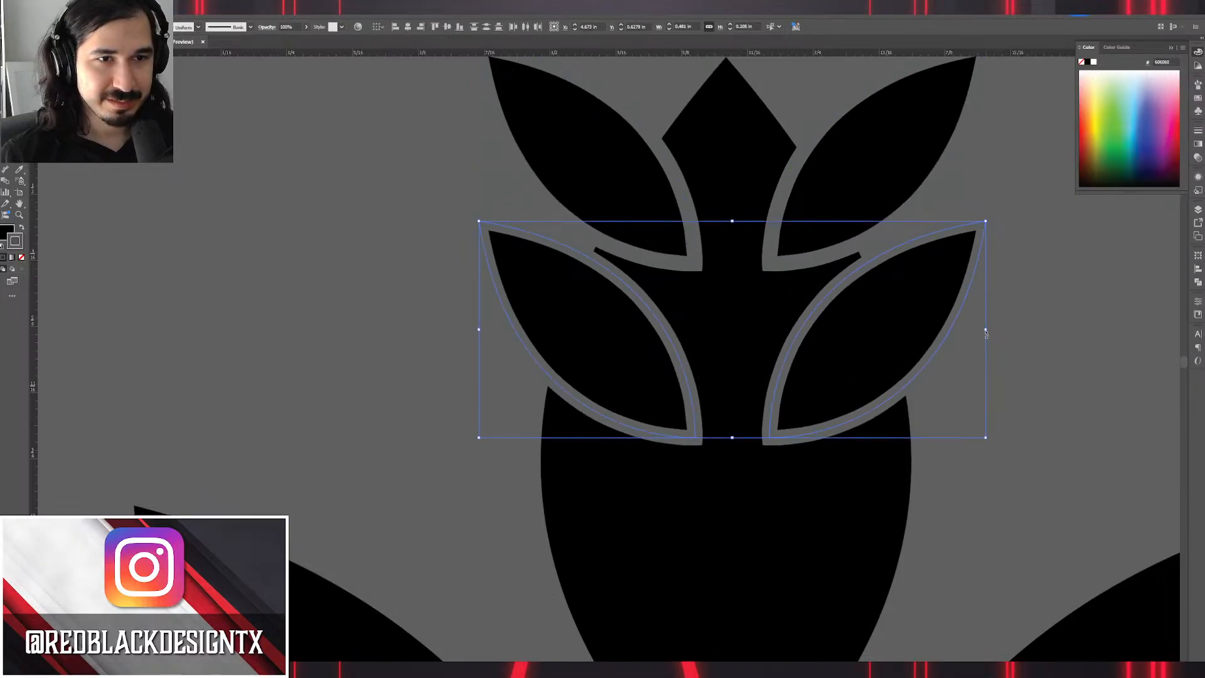
Shrink the lower right leaf, rotate it nearly horizontal, and place it across the petal's lower right edge.
click(986, 358)
drag(890, 339, 890, 562)
drag(979, 487, 912, 350)
drag(923, 308, 904, 510)
drag(731, 468, 798, 482)
alt+scroll(877, 454, down, 1)
drag(938, 314, 832, 347)
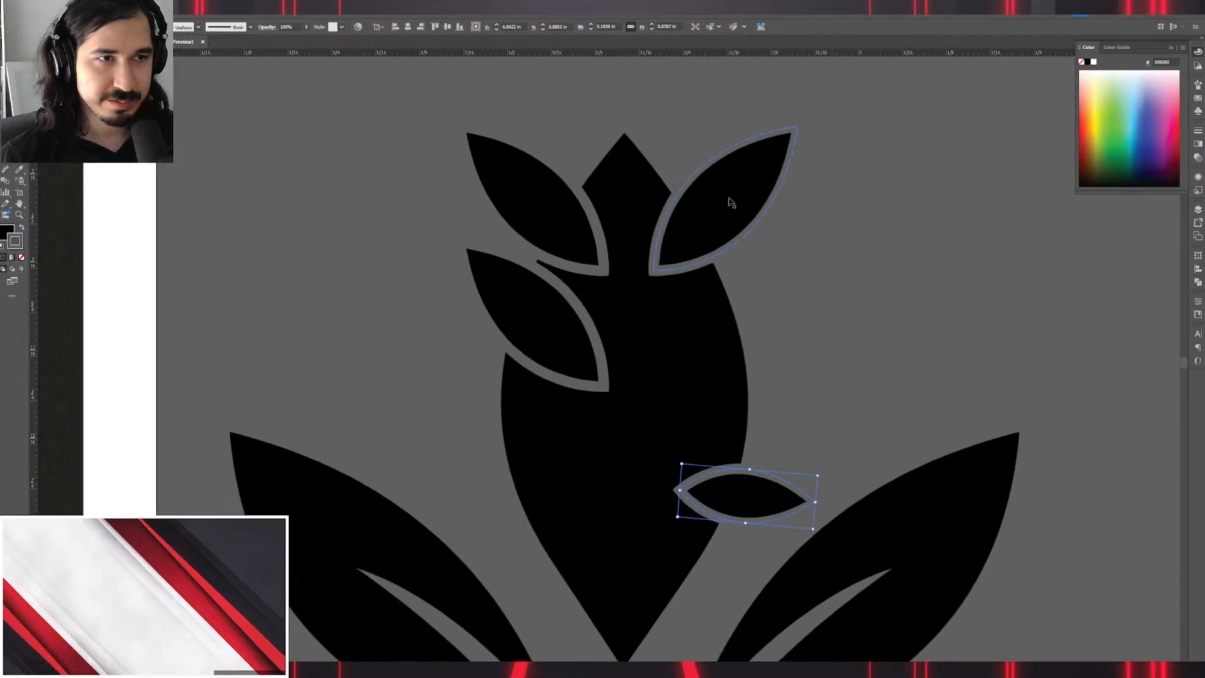
Create a blend between the upper right leaf and the small horizontal leaf below it.
shift+click(726, 199)
key(alt+o)
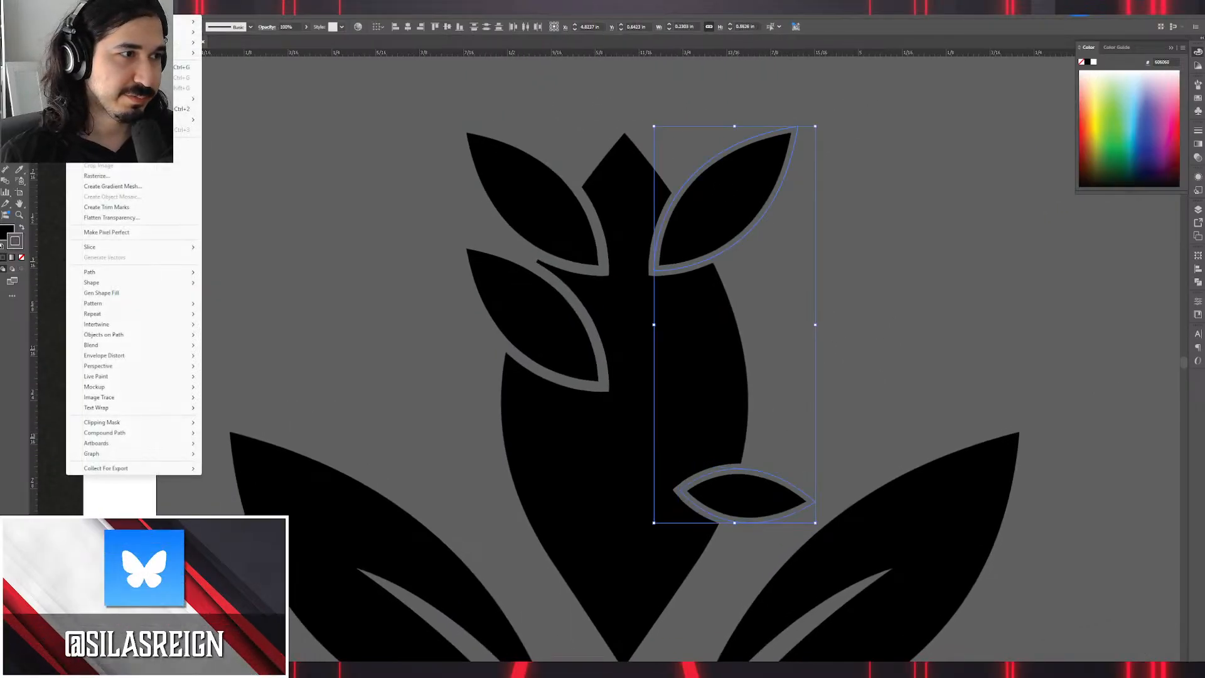
mouse_move(125, 345)
click(245, 345)
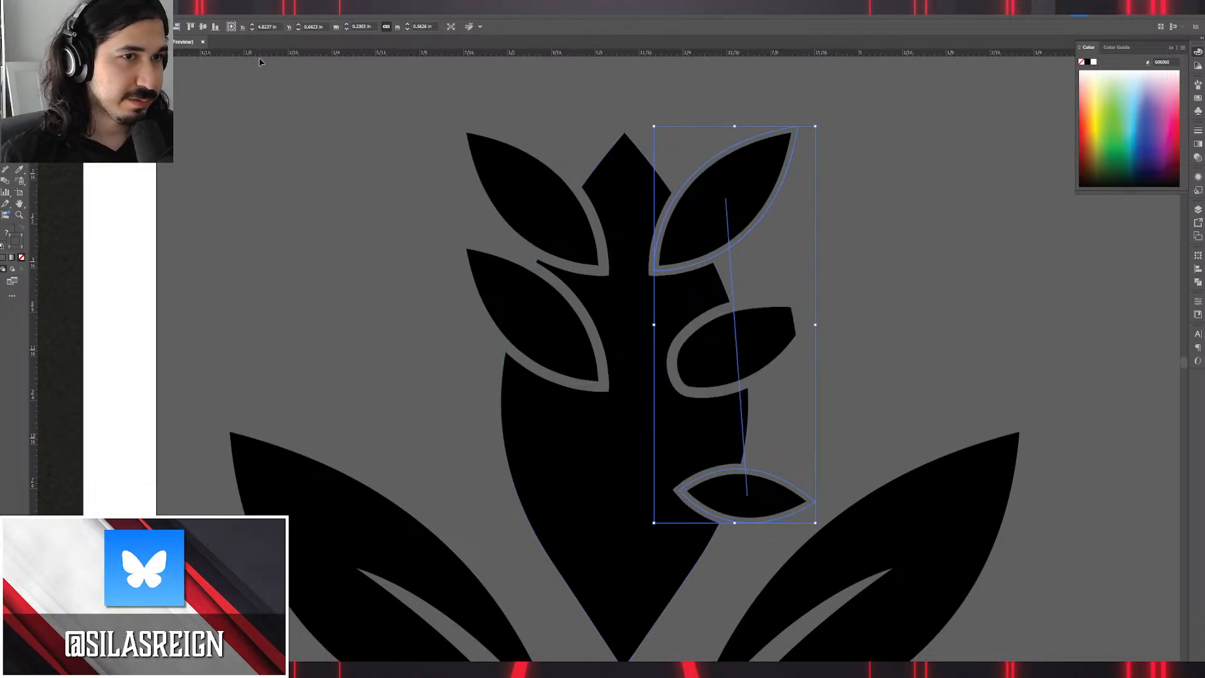
Change the leaf blend's spacing to Specified Steps, trying out Specified Distance along the way.
key(alt+o)
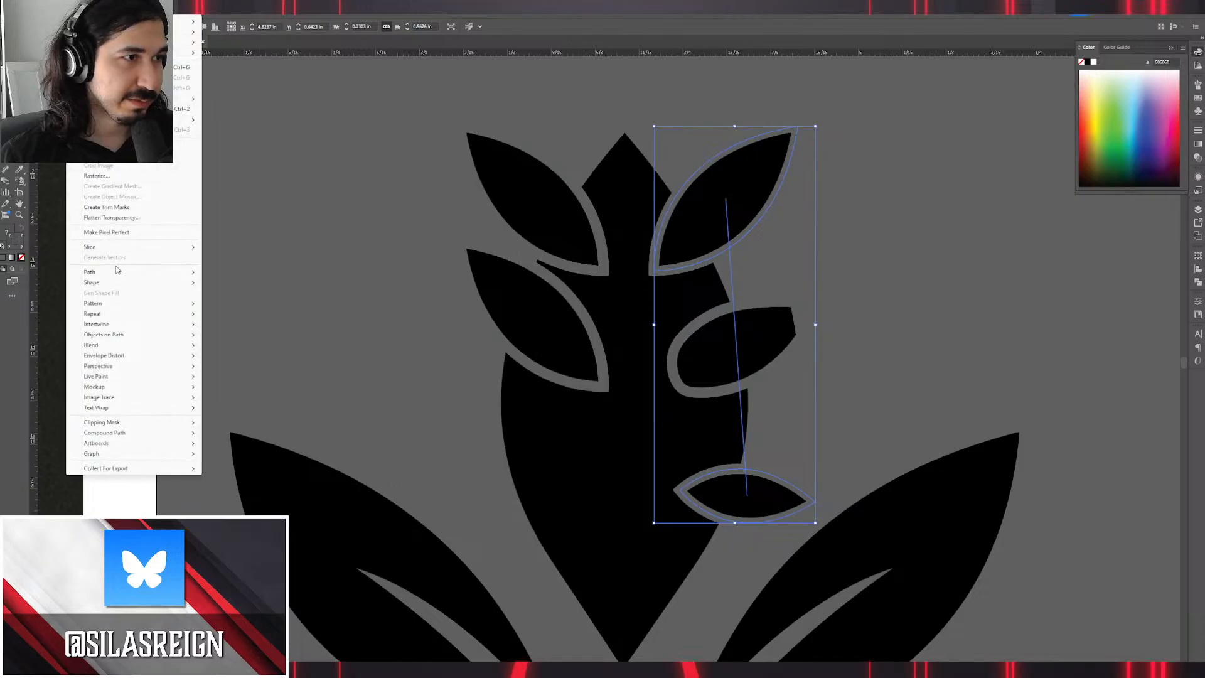
mouse_move(133, 347)
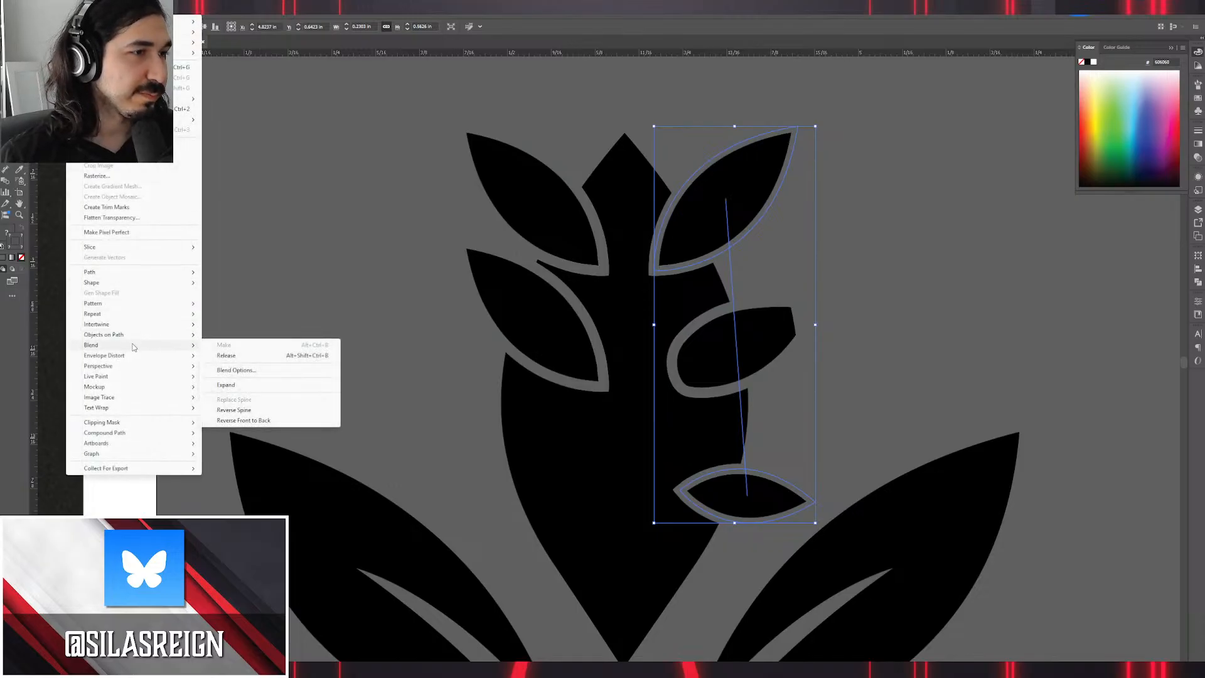
click(264, 375)
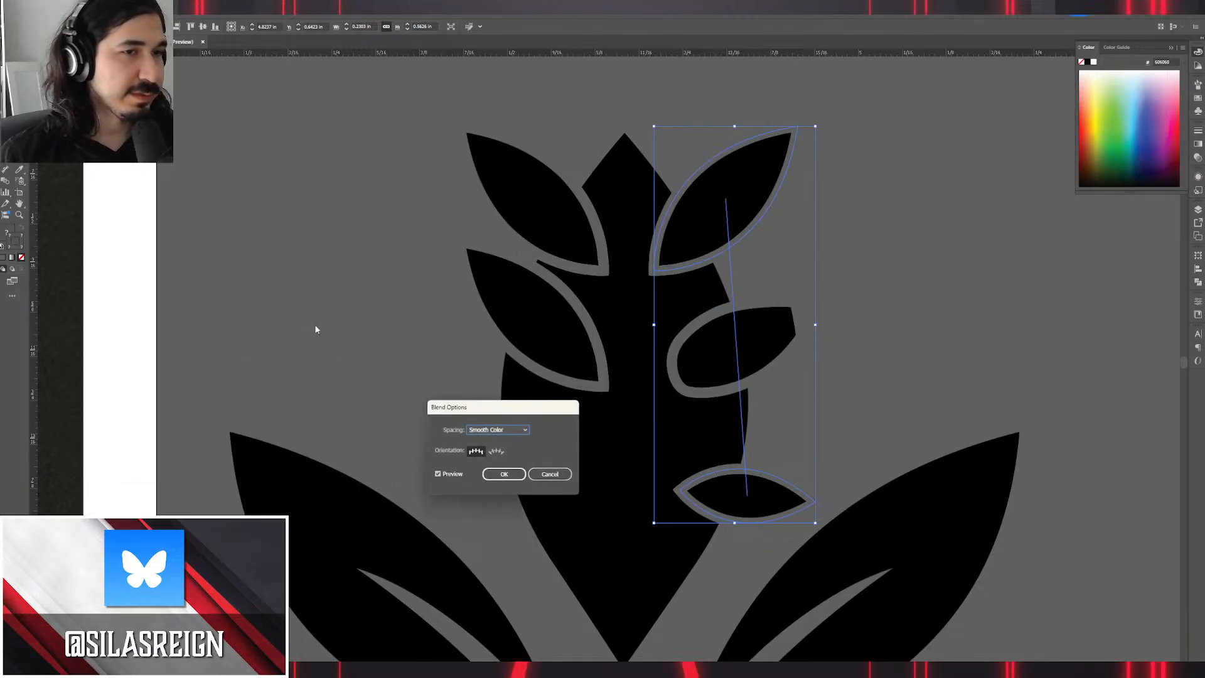
click(496, 429)
click(509, 450)
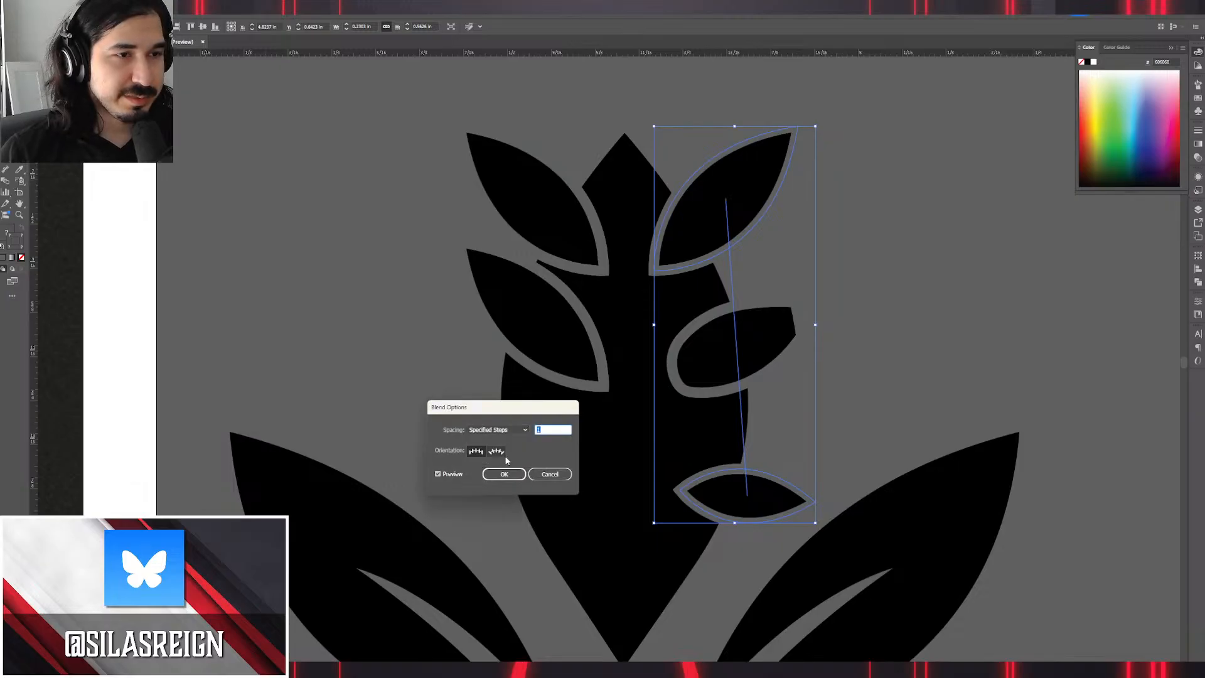
click(498, 429)
click(507, 460)
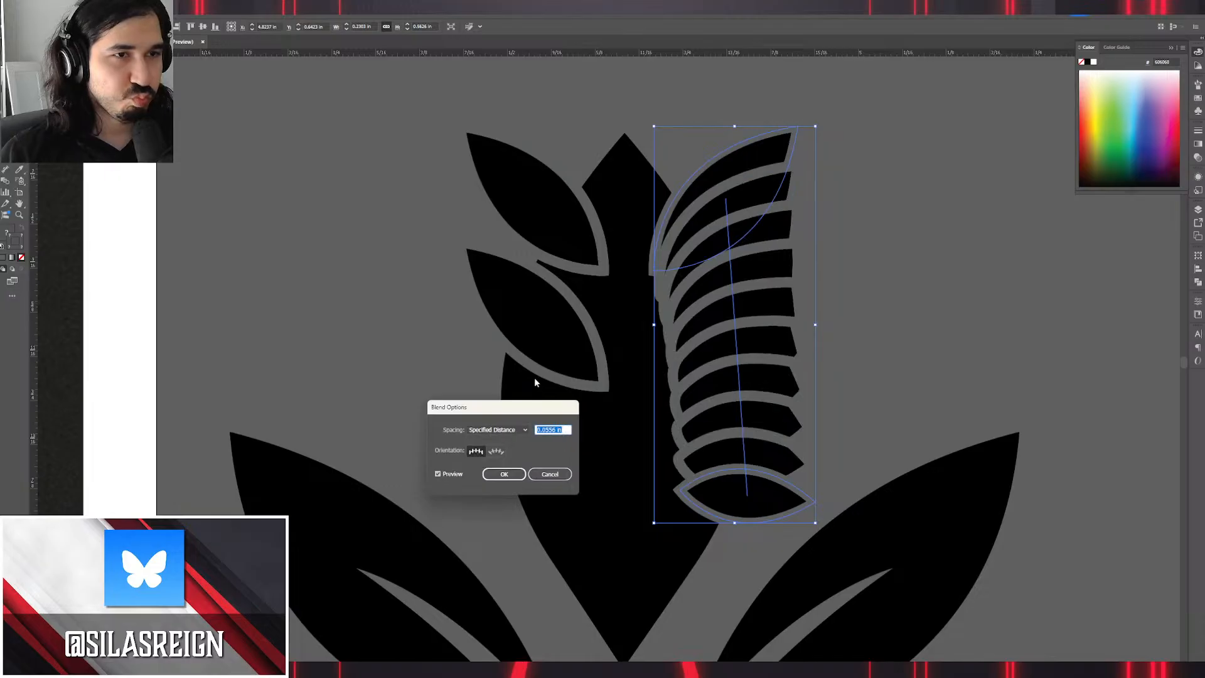
click(521, 430)
click(533, 449)
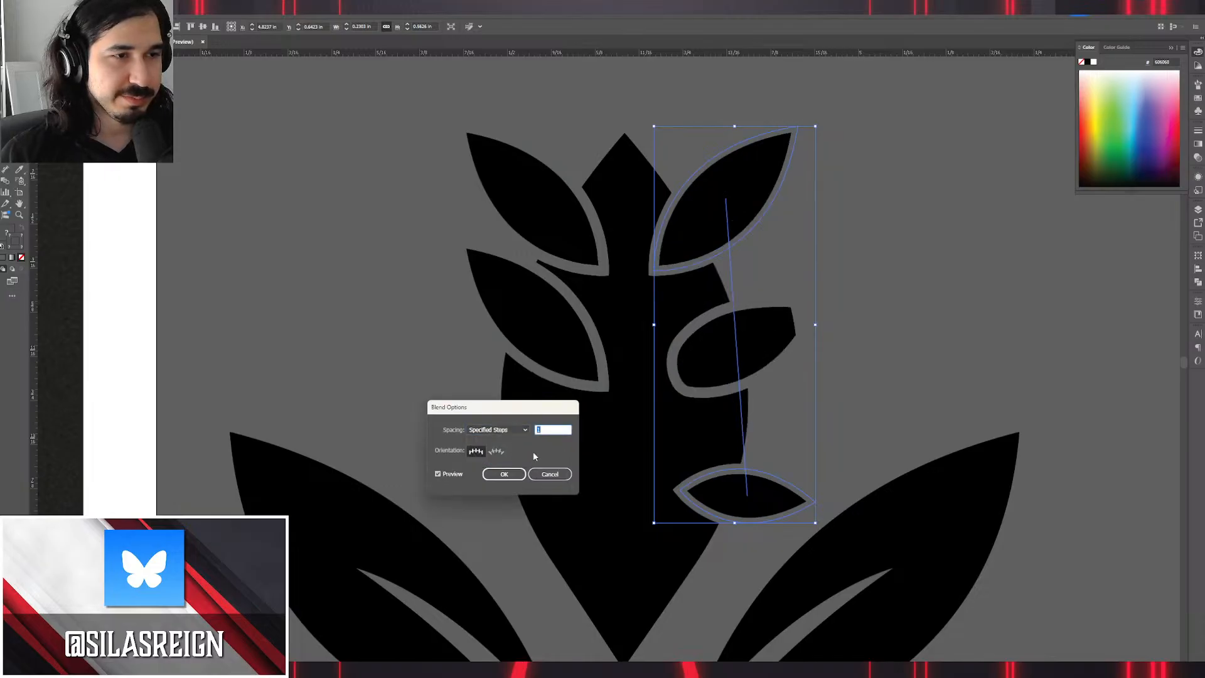
Set the blend to 2 steps with the Align to Path orientation and apply the options.
key(Up)
key(Up)
key(Up)
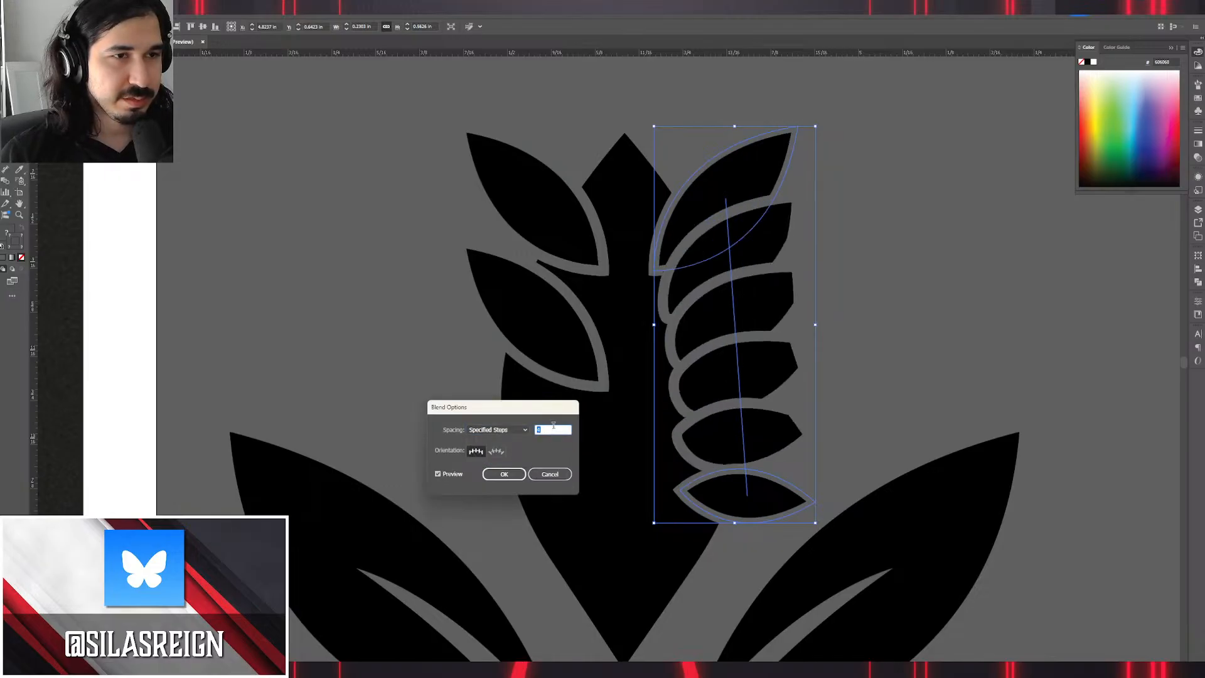
key(Down)
key(Down)
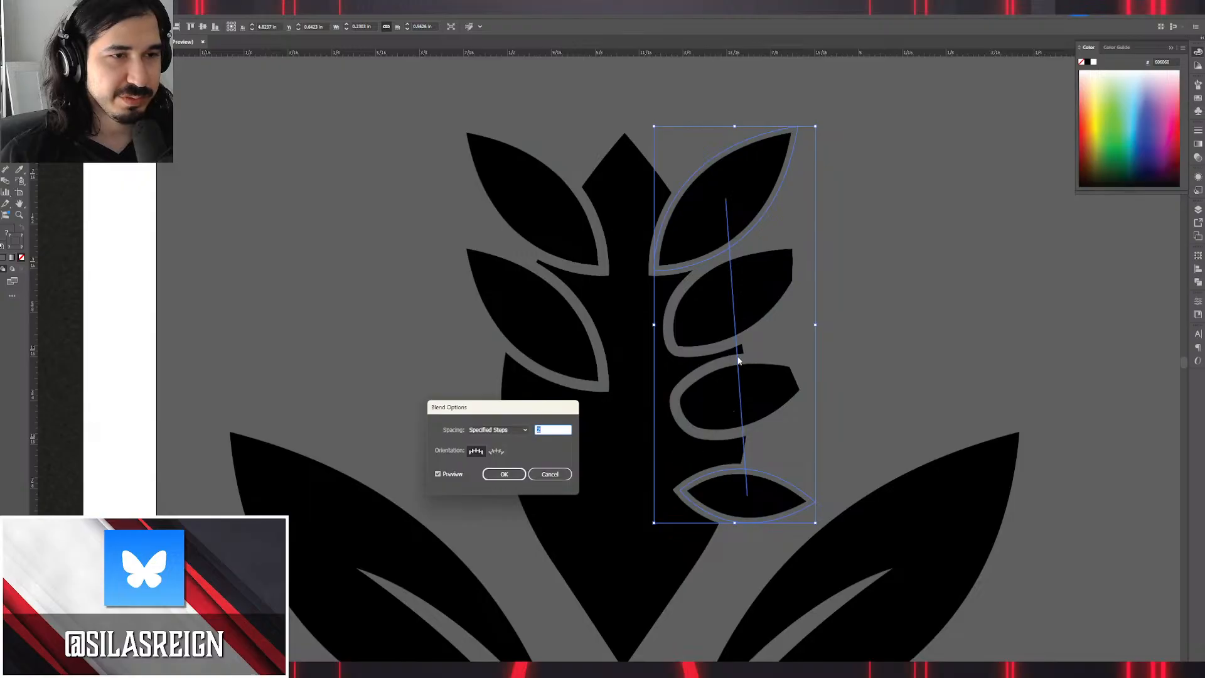
click(496, 450)
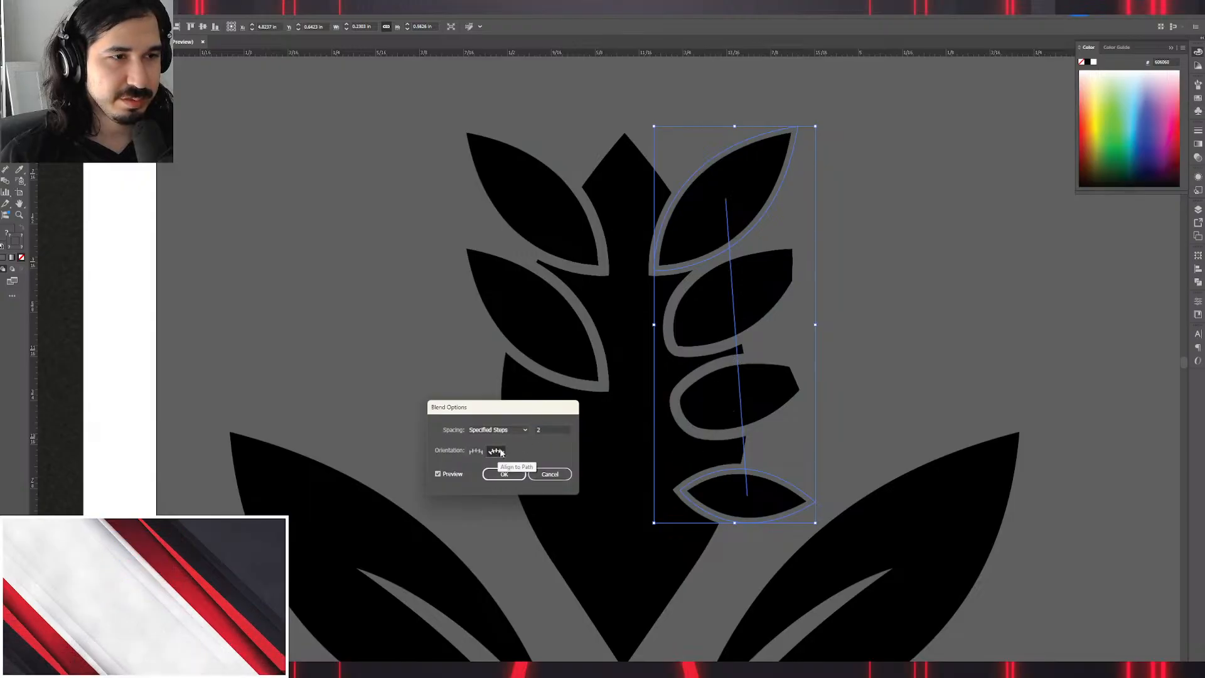
click(505, 474)
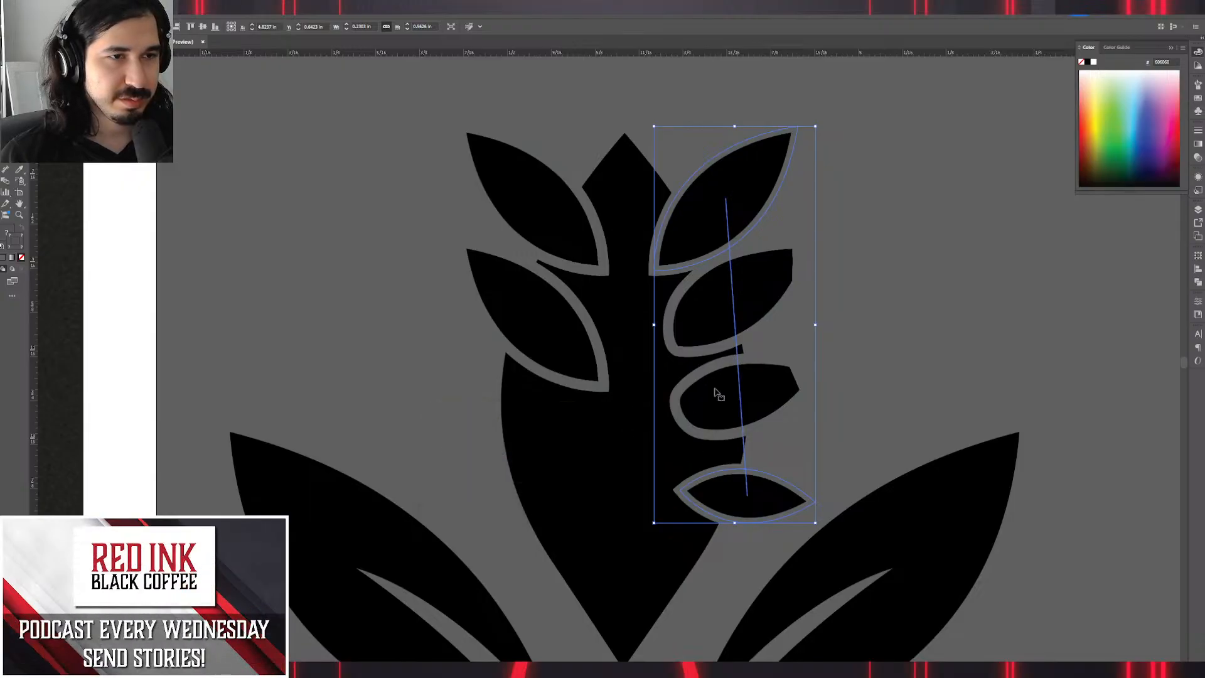
Bow the leaf blend's spine outward by pulling a curve handle from its lower anchor point up toward the third leaf.
key(a)
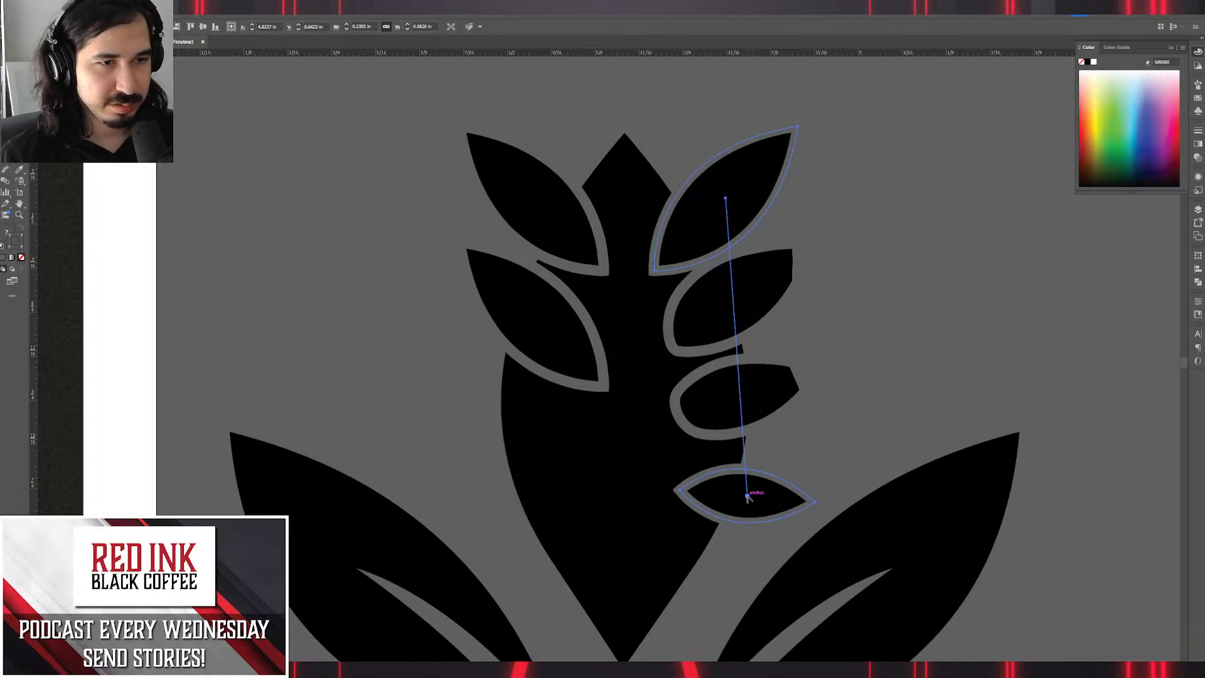
drag(753, 494, 794, 360)
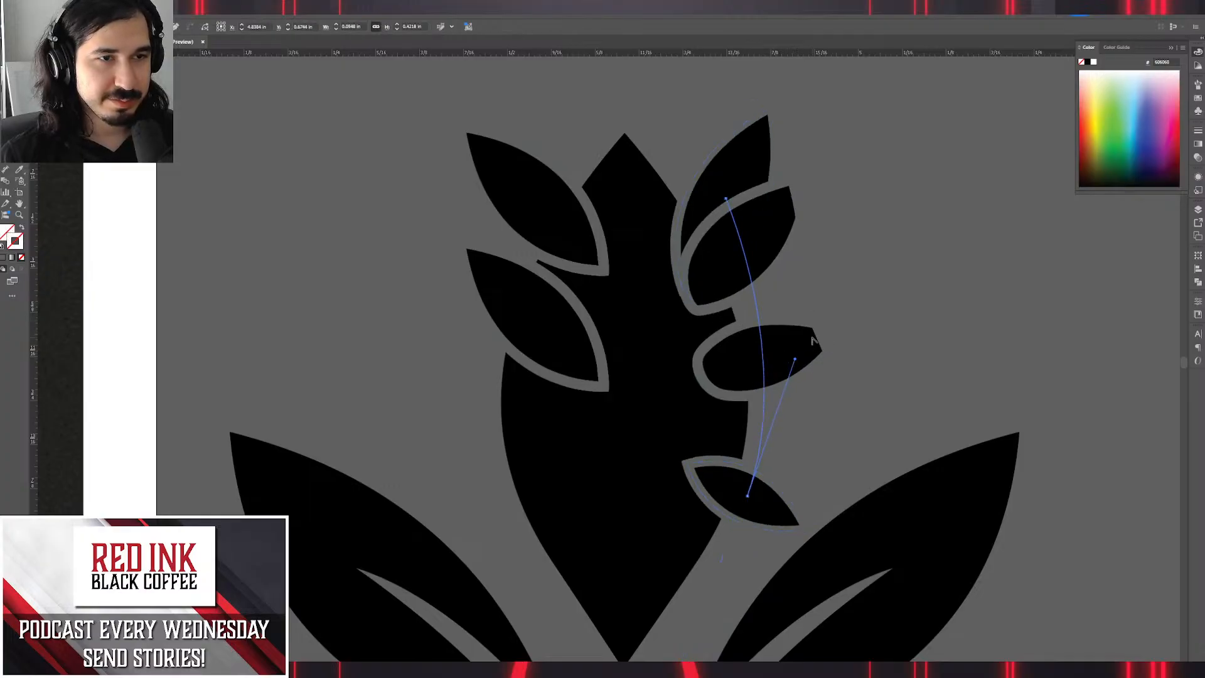
key(v)
click(802, 347)
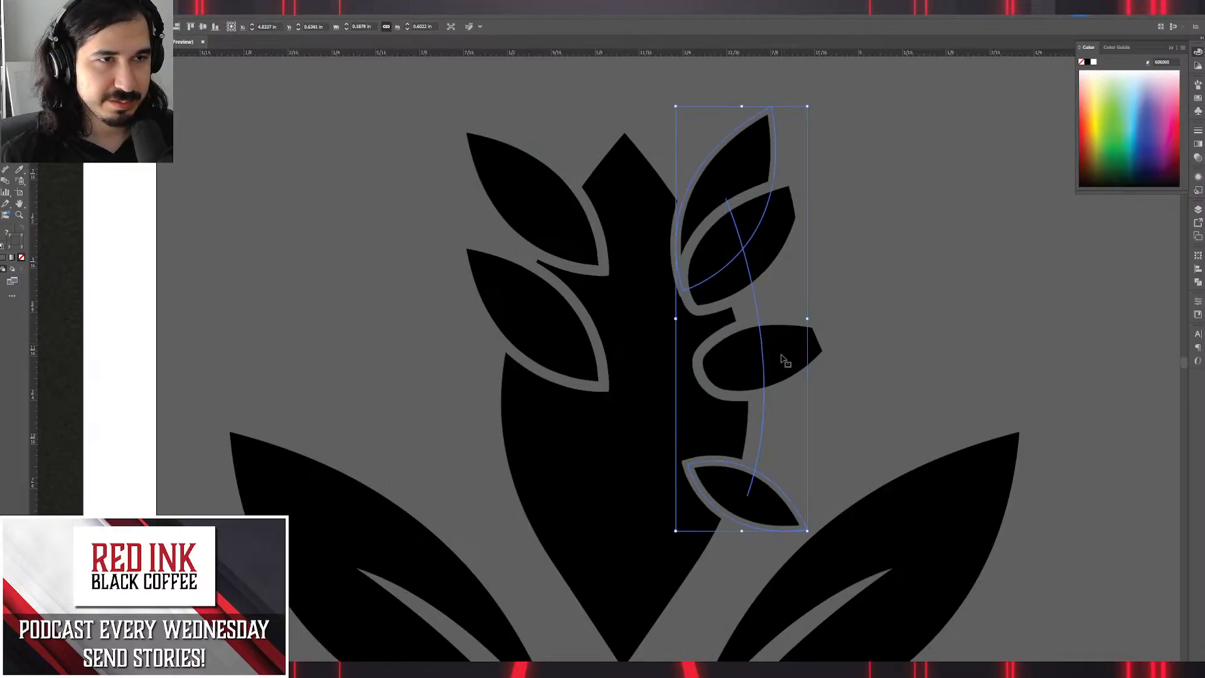
Examine how the blended leaves follow the curved spine, from the whole emblem down to close-up and in outline view.
right_click(781, 359)
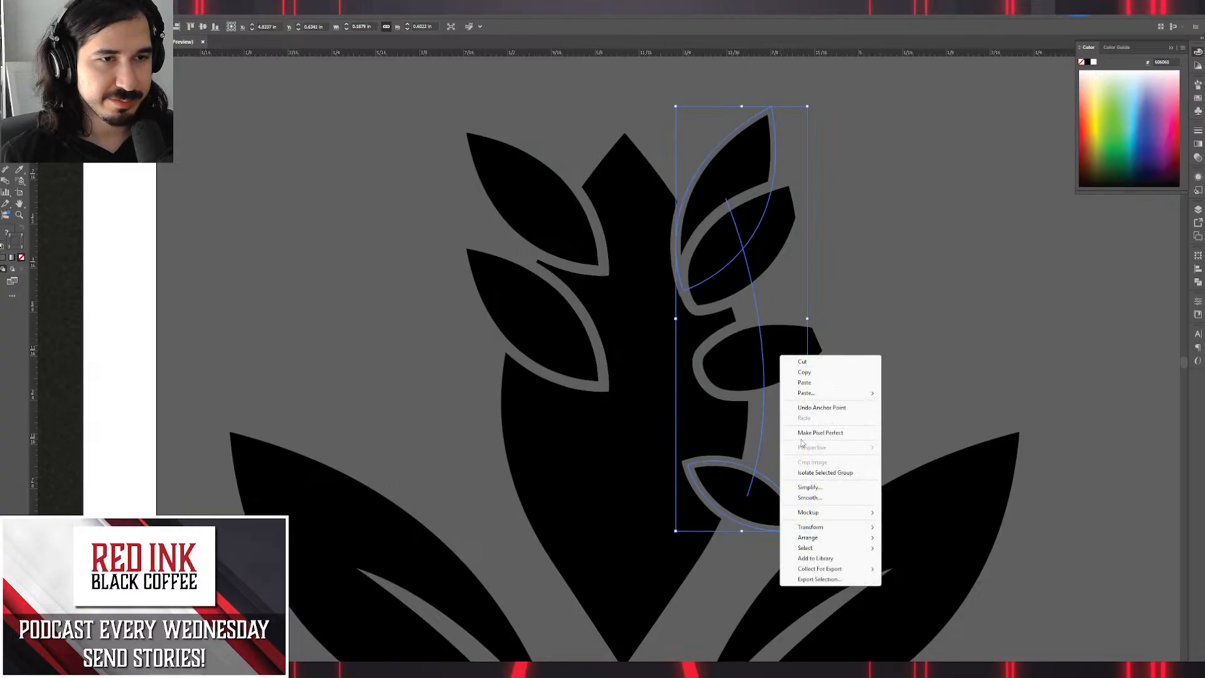
click(896, 344)
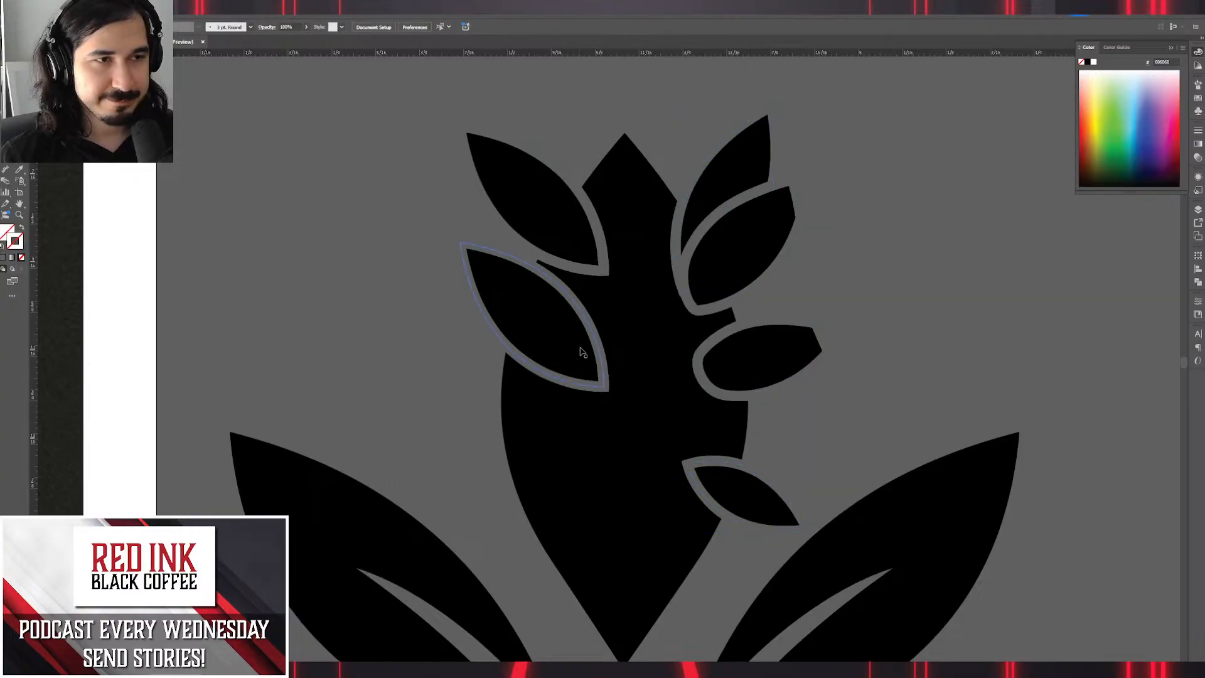
scroll(597, 360, down, 3)
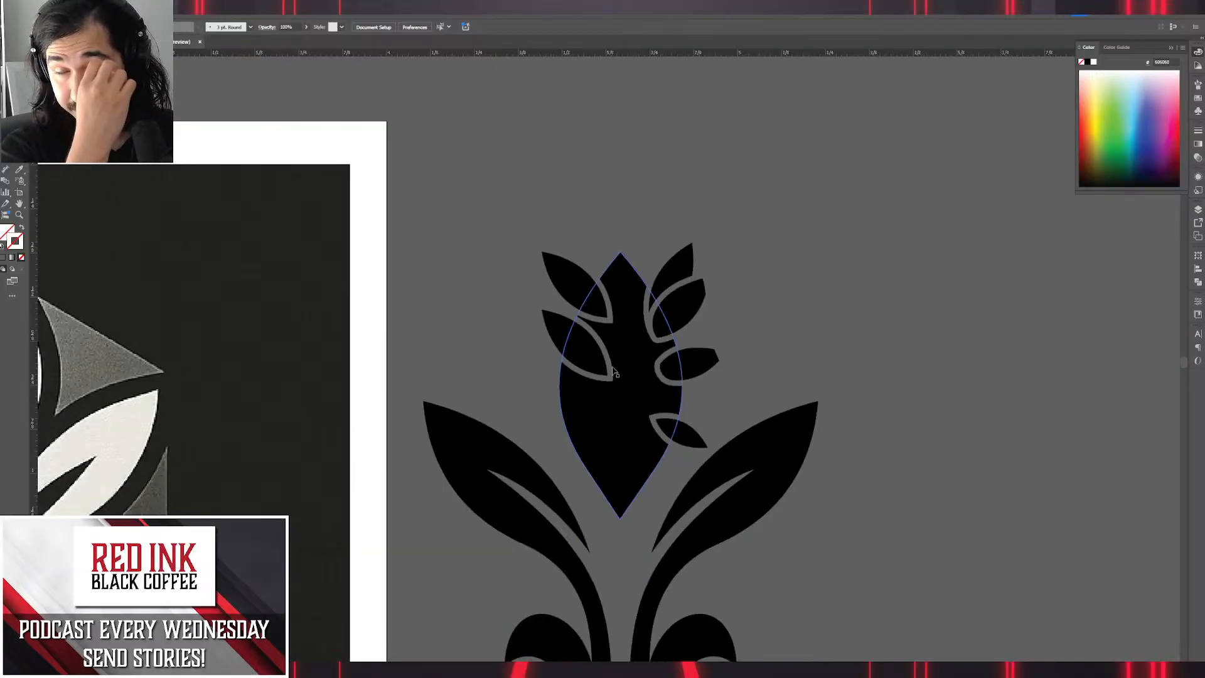
scroll(785, 307, up, 4)
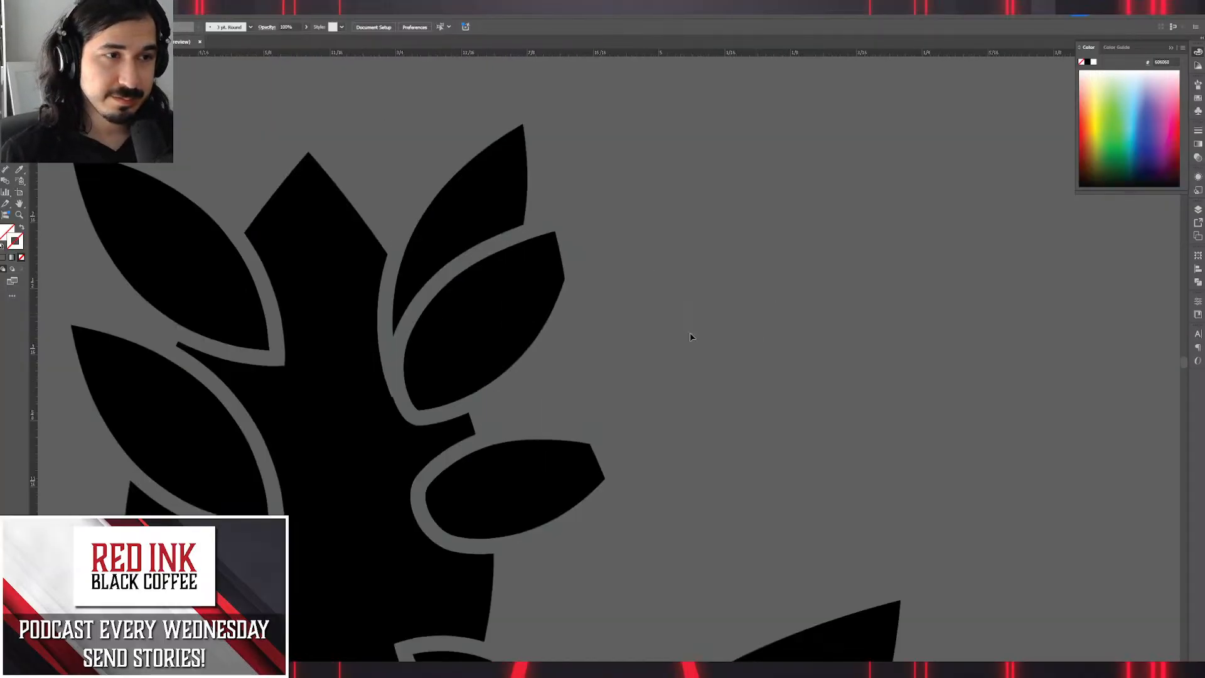
click(535, 308)
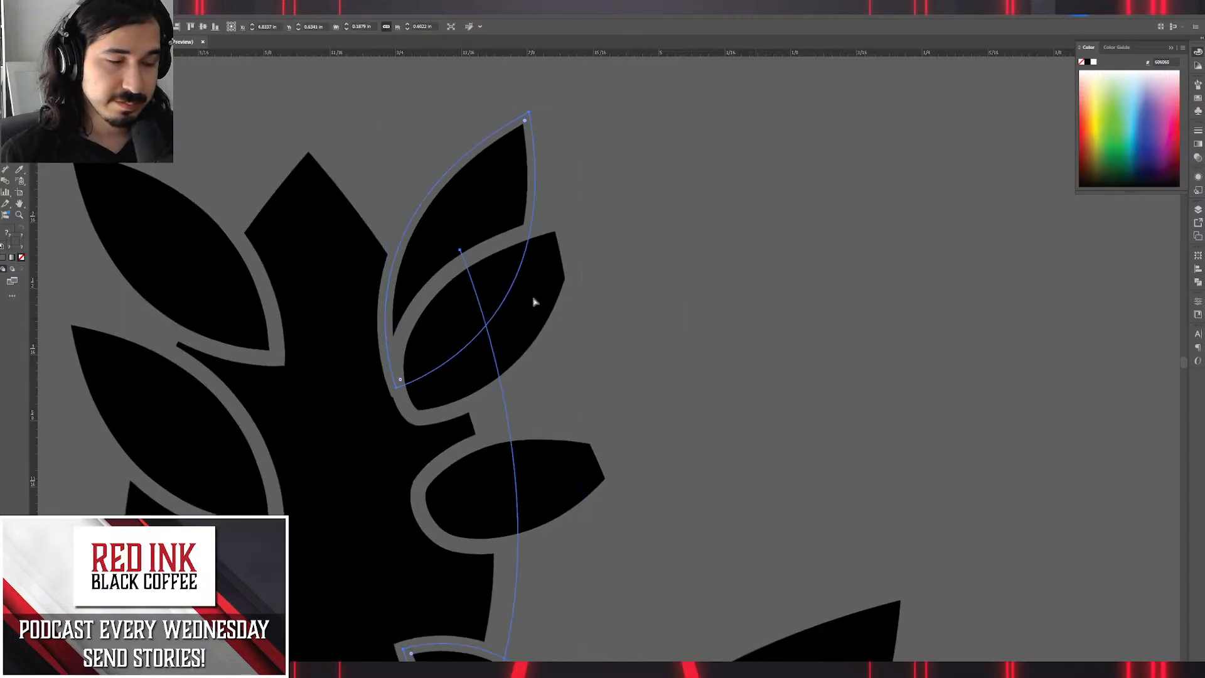
key(ctrl+y)
key(ctrl+y)
scroll(748, 143, down, 3)
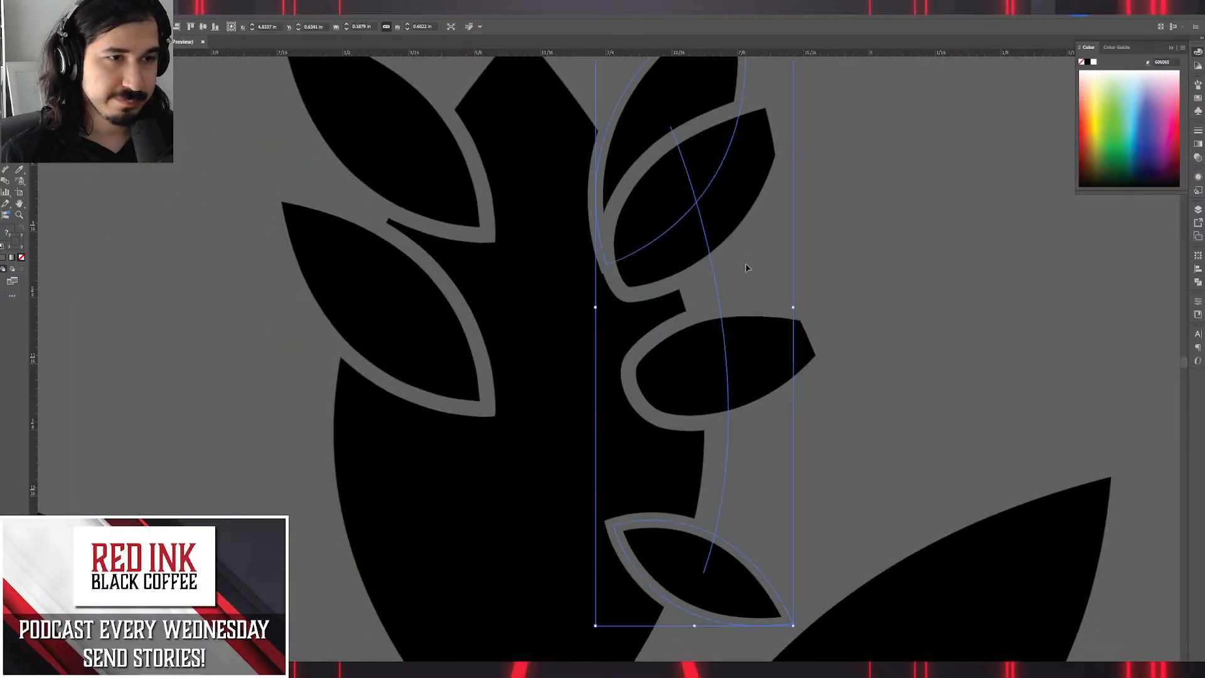
Isolate the leaf blend for editing and pick out its uppermost leaf.
double_click(749, 143)
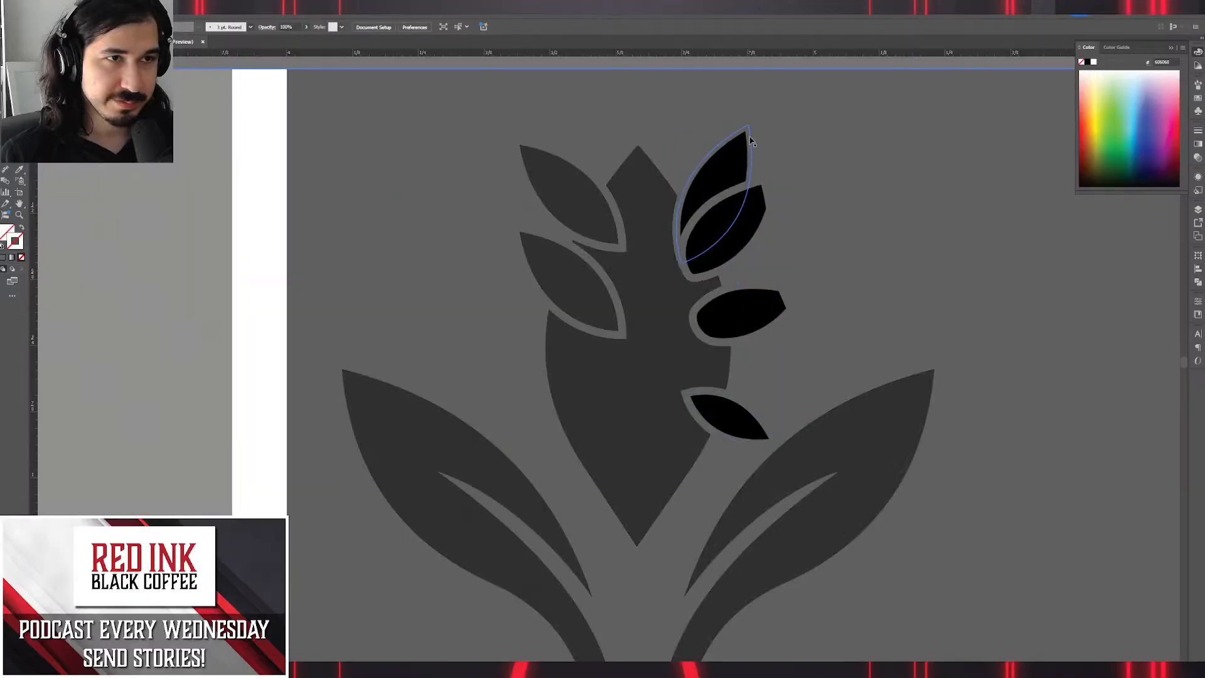
click(749, 137)
click(749, 117)
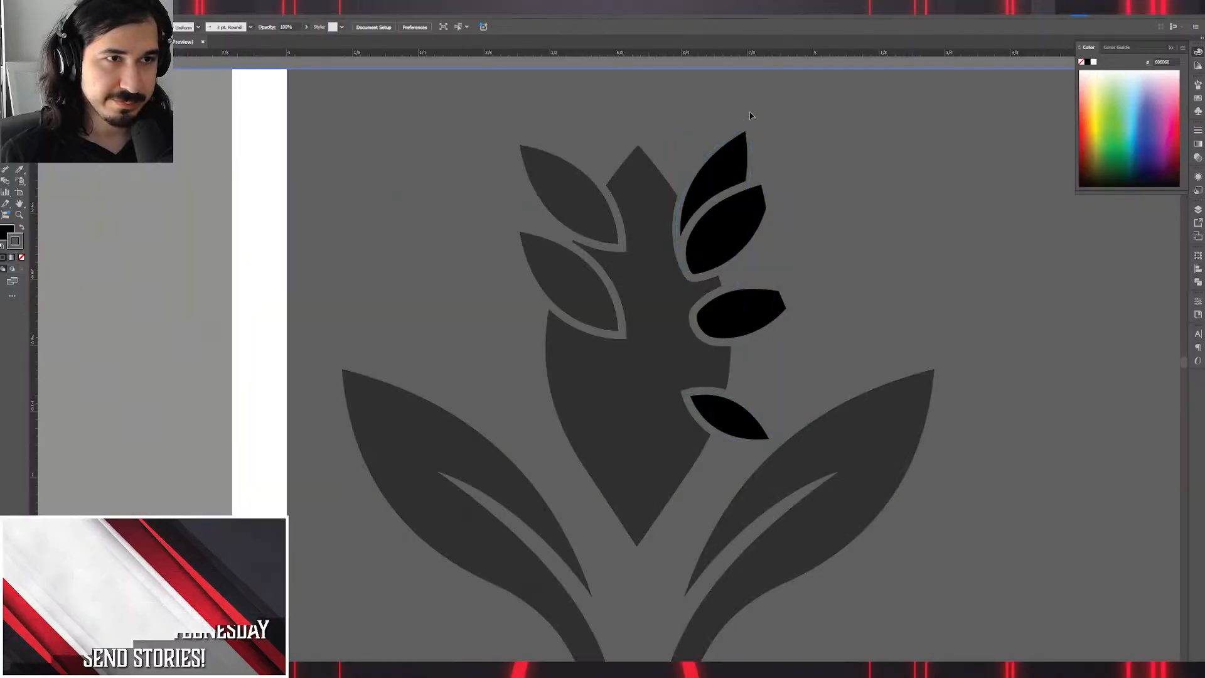
Rotate the uppermost leaf of the blended set on the bud's right side clockwise so it points further outward.
click(746, 142)
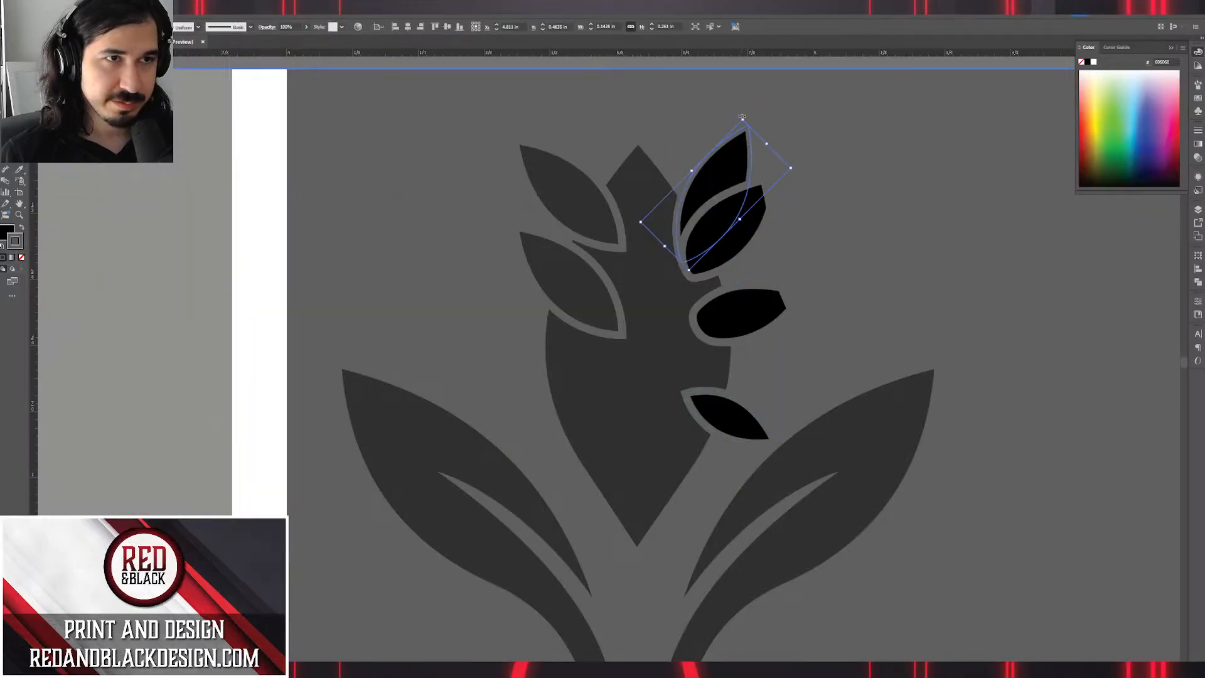
drag(741, 116, 813, 133)
click(867, 216)
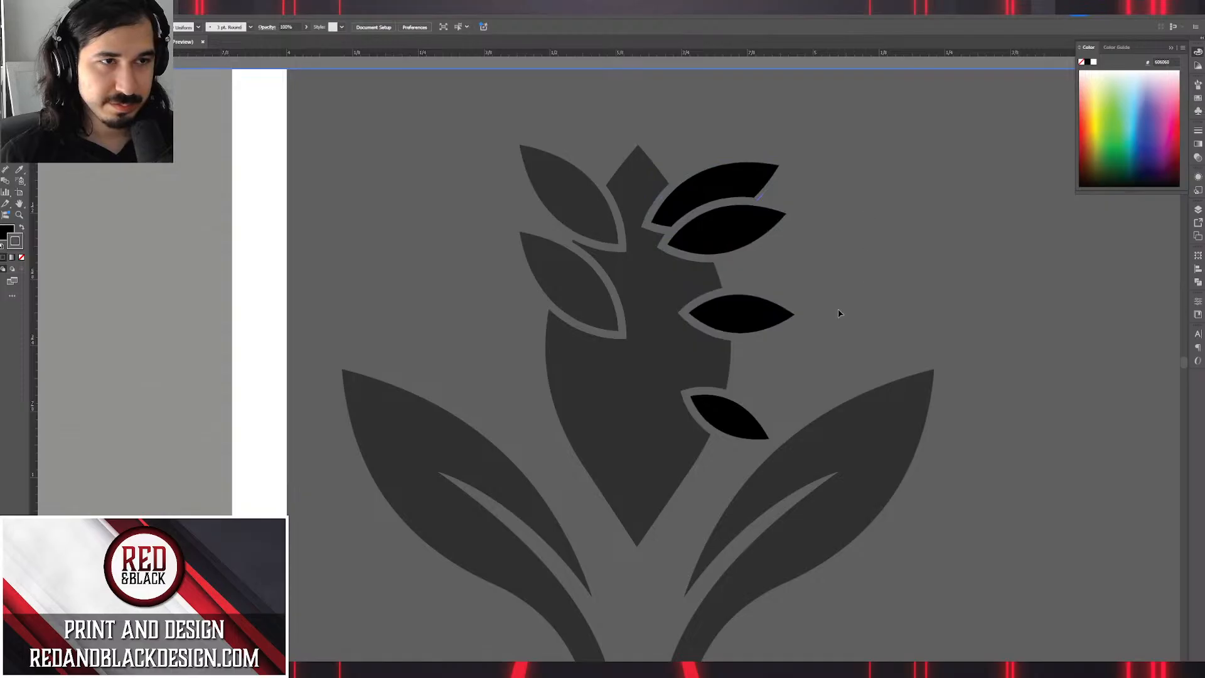
double_click(852, 289)
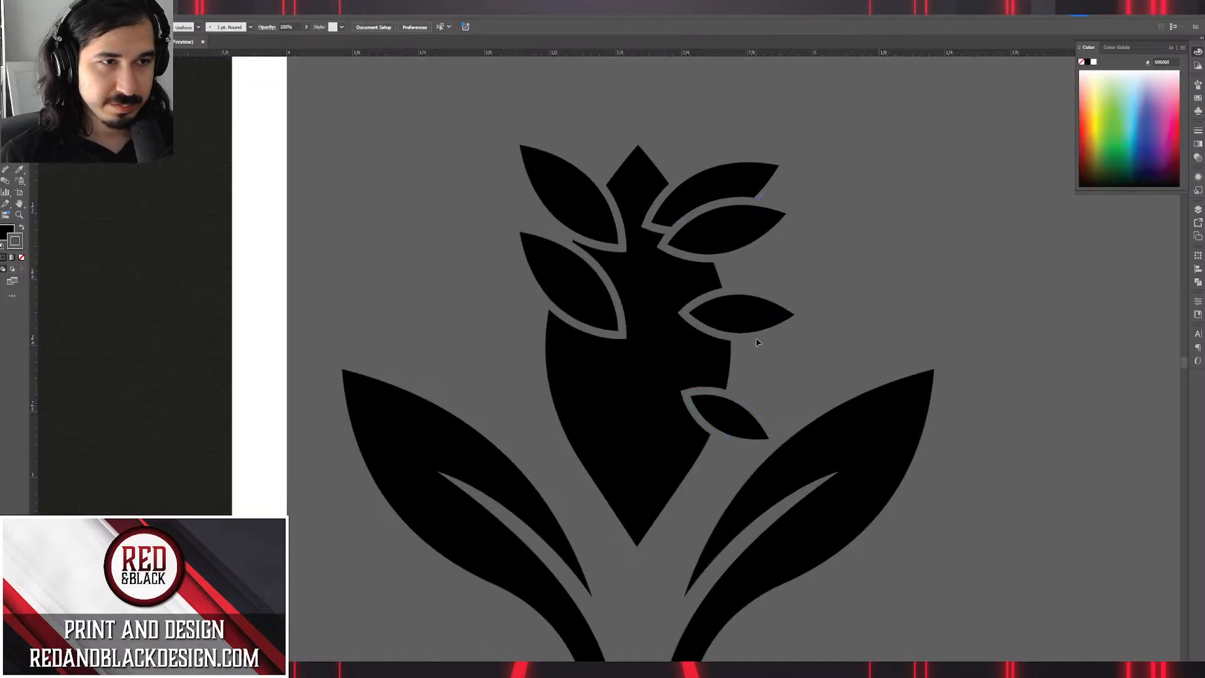
Delete the two leaves on the left side of the central bud.
scroll(746, 320, down, 2)
scroll(747, 329, up, 3)
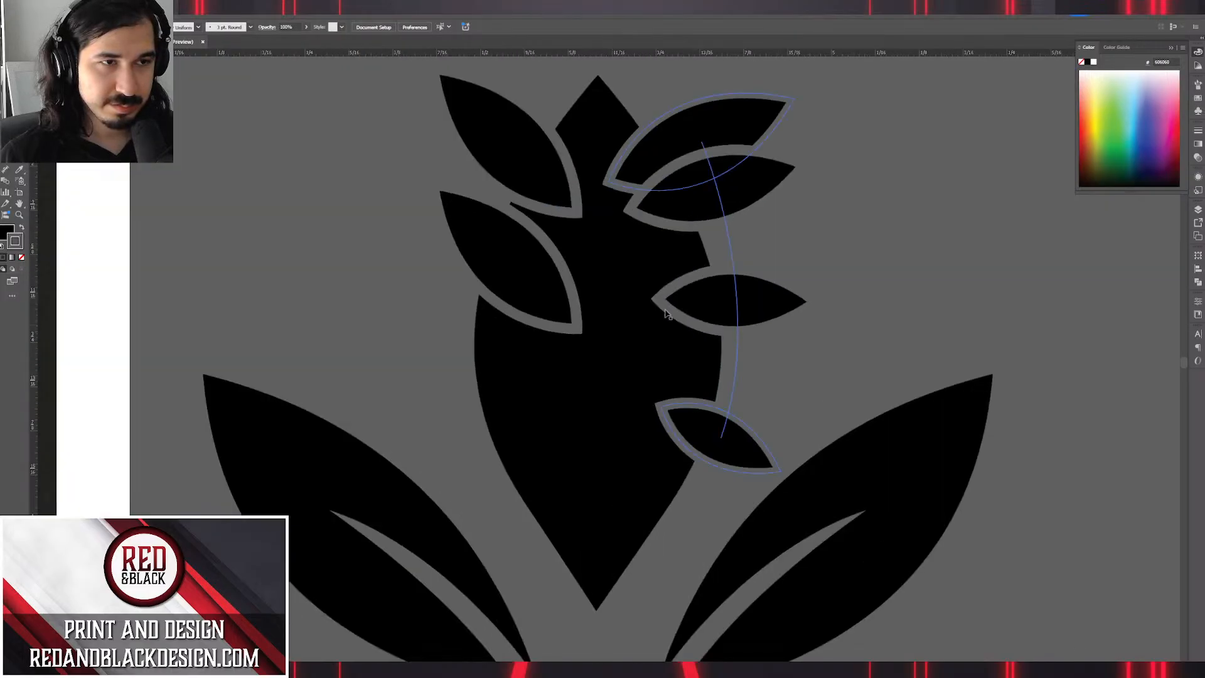
click(560, 280)
key(Delete)
click(552, 183)
key(Delete)
Expand the blended leaves on the right into editable shapes with Object, Fill and Stroke enabled.
click(720, 174)
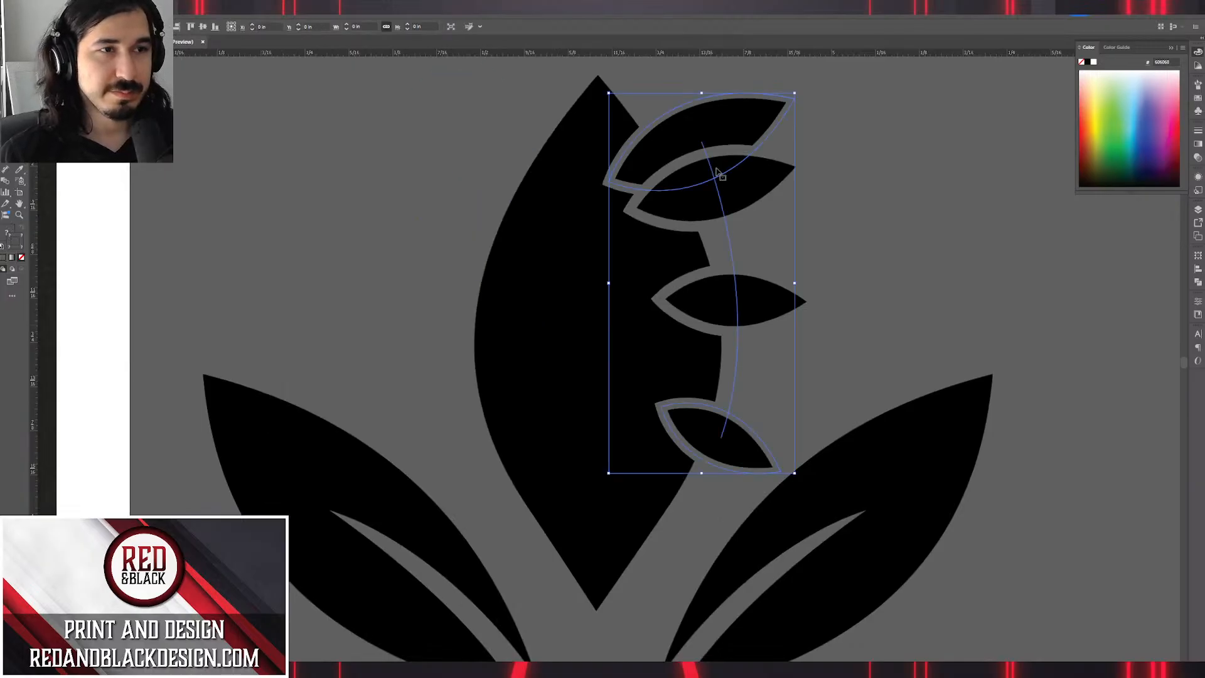
key(alt+o)
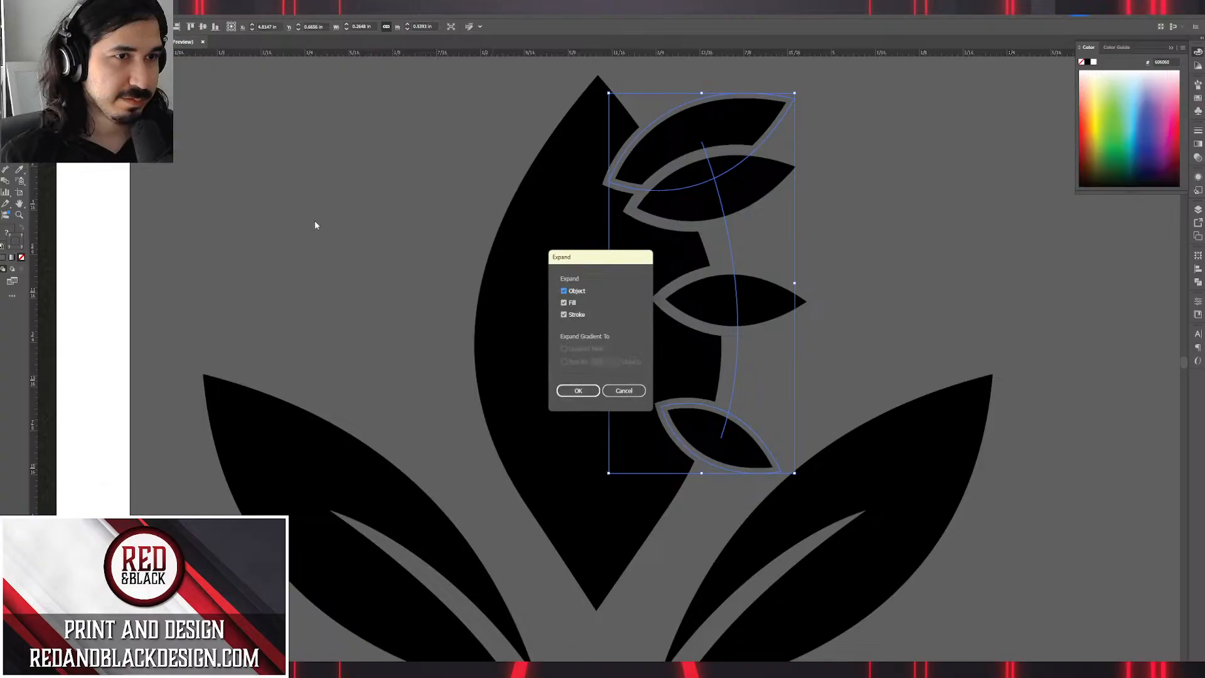
click(578, 391)
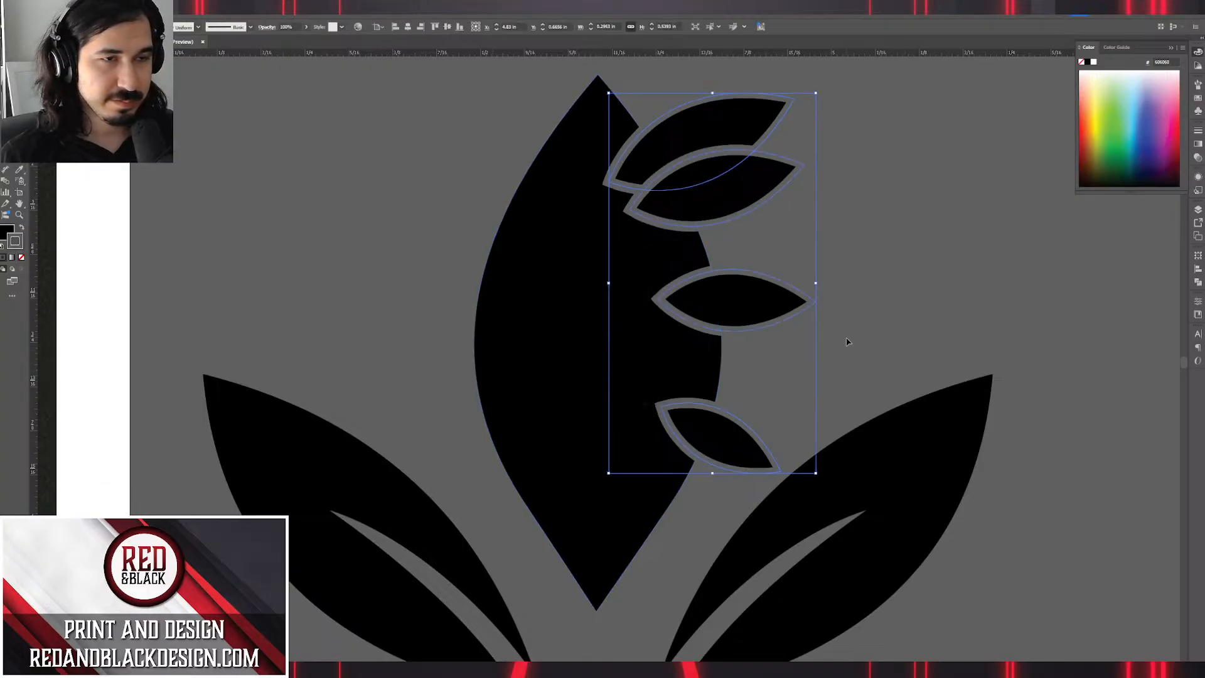
Move the second and third right-hand leaves down to space the four leaves evenly along the bud.
double_click(721, 310)
drag(721, 309, 727, 345)
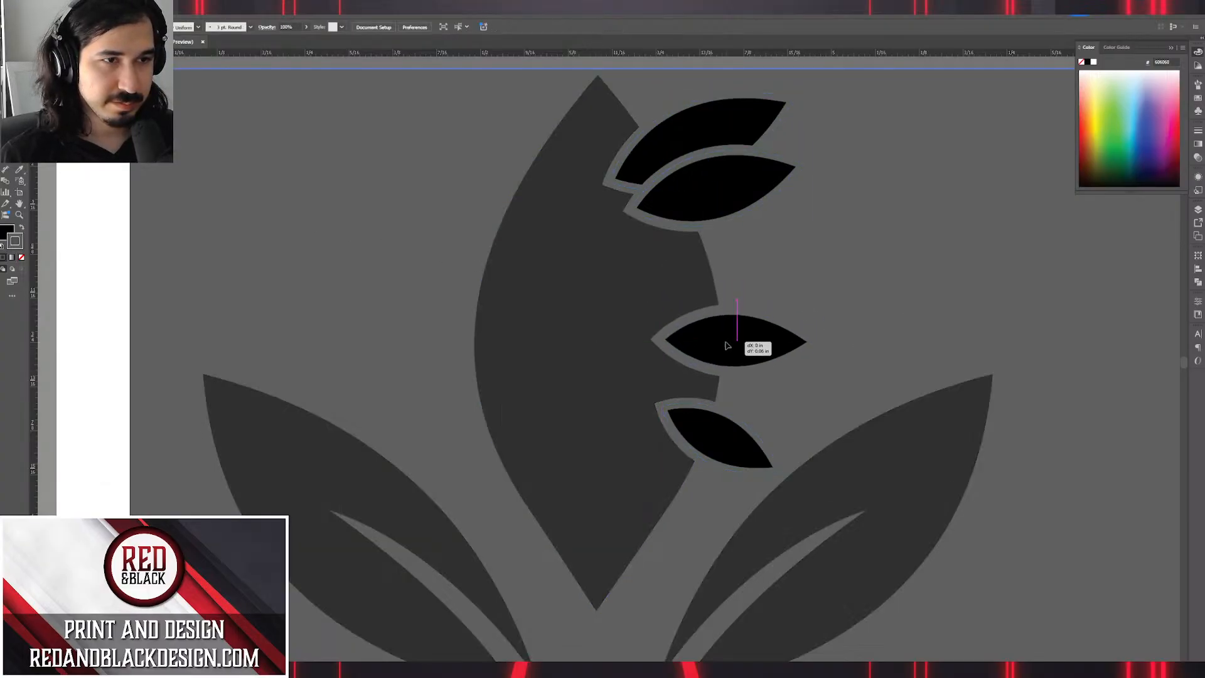
drag(706, 201, 712, 250)
click(932, 210)
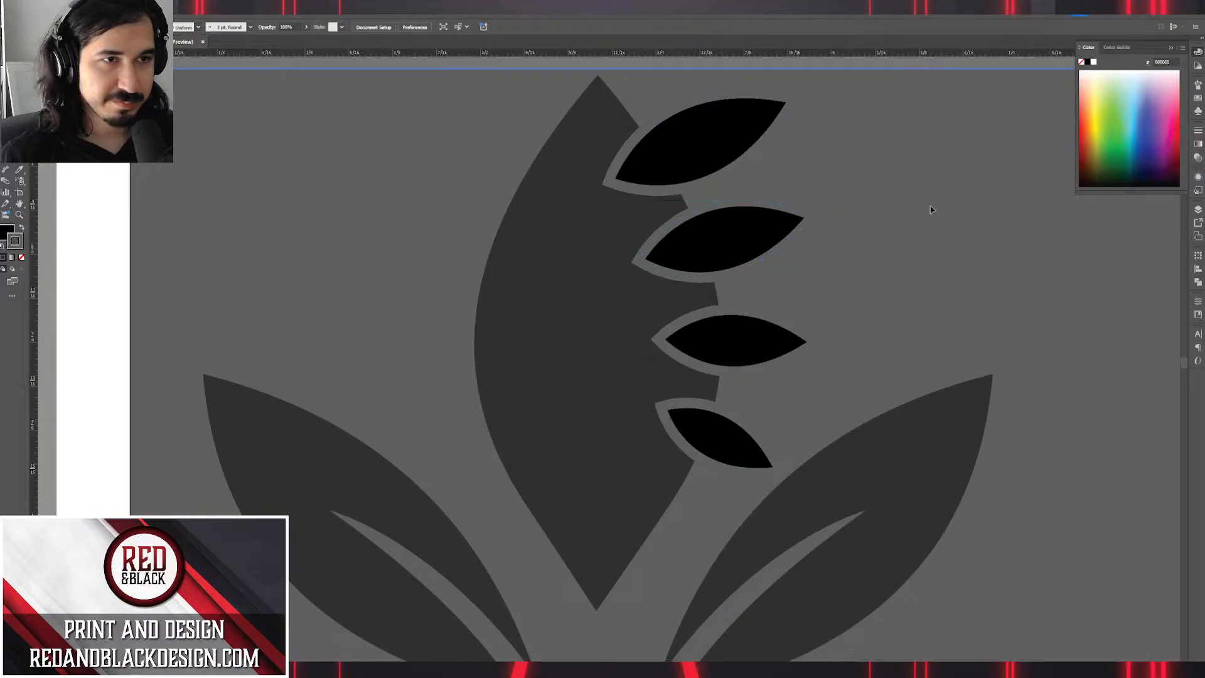
double_click(884, 196)
Duplicate the right leaf group to the left side of the bud and reflect the copy horizontally.
click(776, 240)
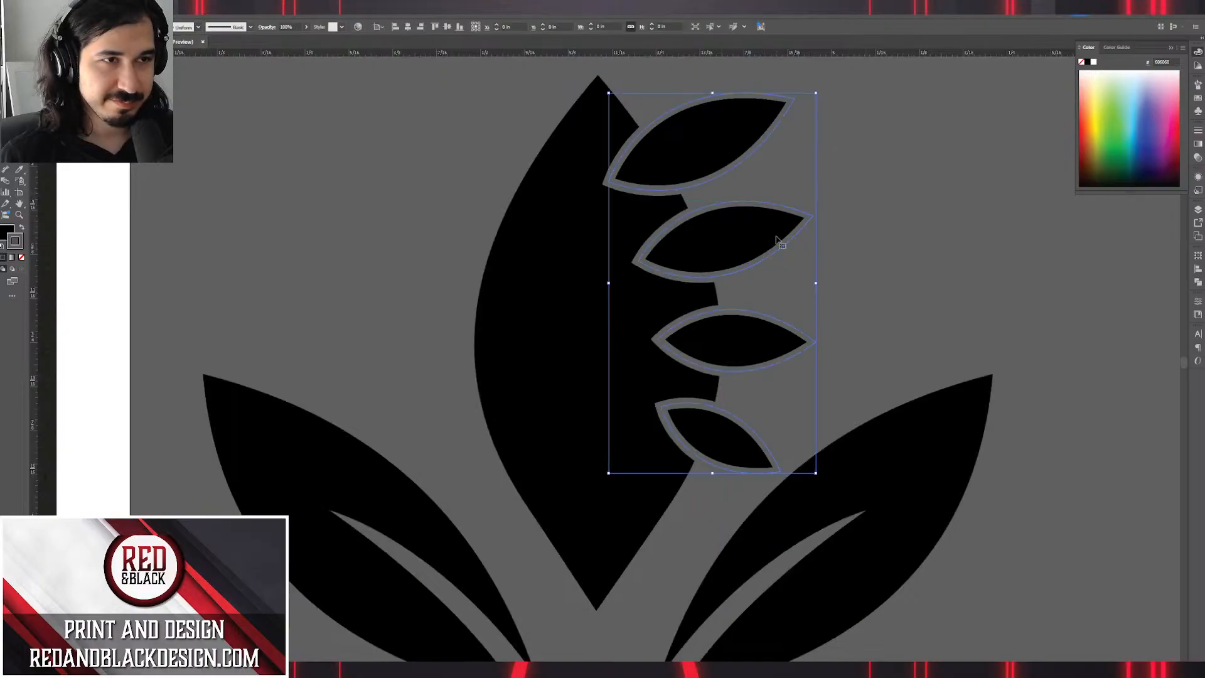
alt+drag(744, 239, 499, 240)
key(o)
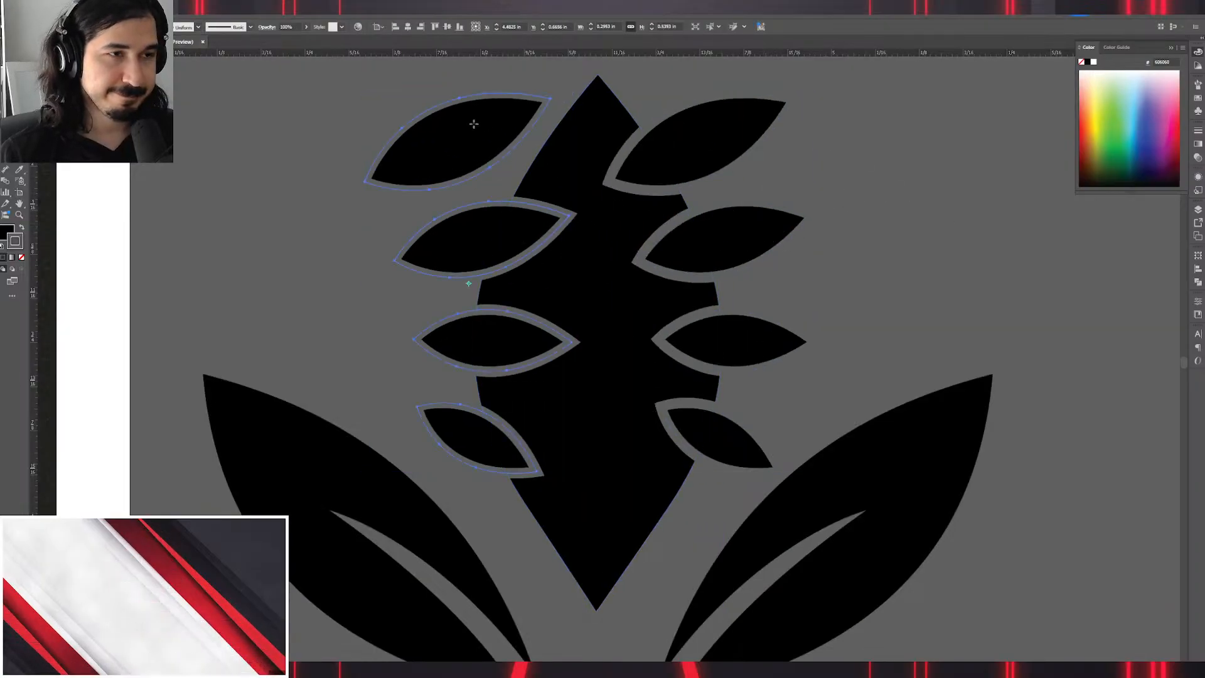
mouse_move(473, 124)
shift+mouse_down()
mouse_move(238, 180)
mouse_move(350, 147)
mouse_move(469, 147)
shift+mouse_up()
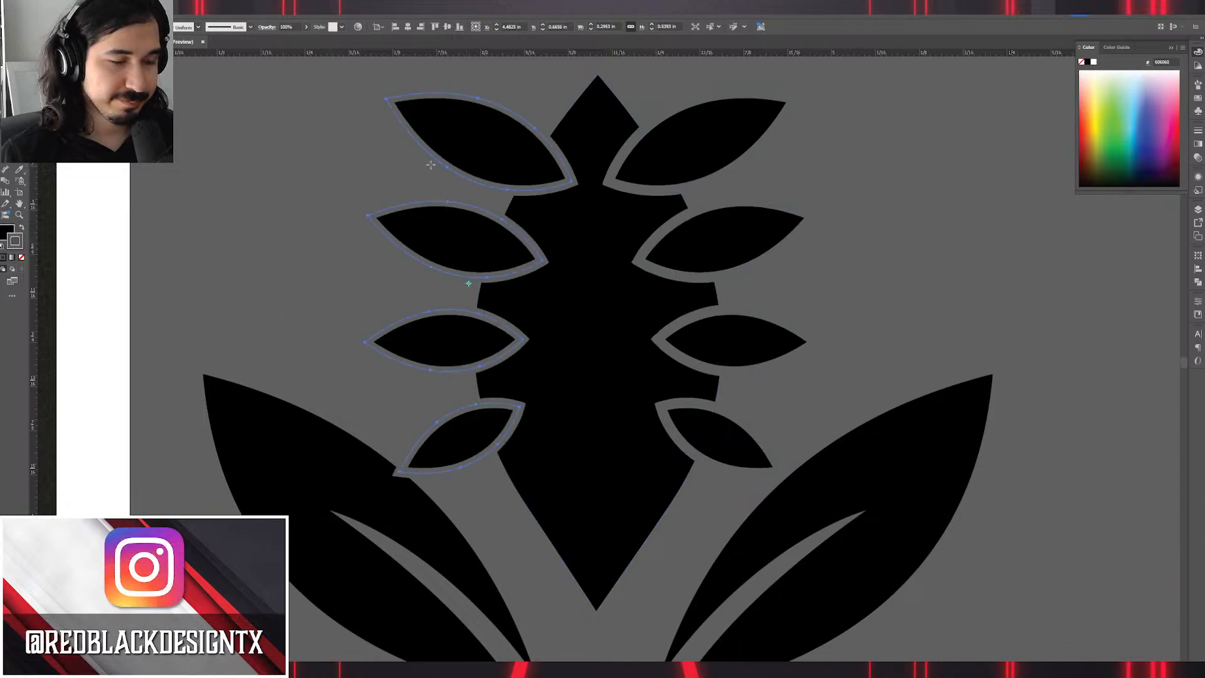
key(v)
Centre both leaf groups horizontally on the bud, using the bud as the key object.
shift+click(733, 267)
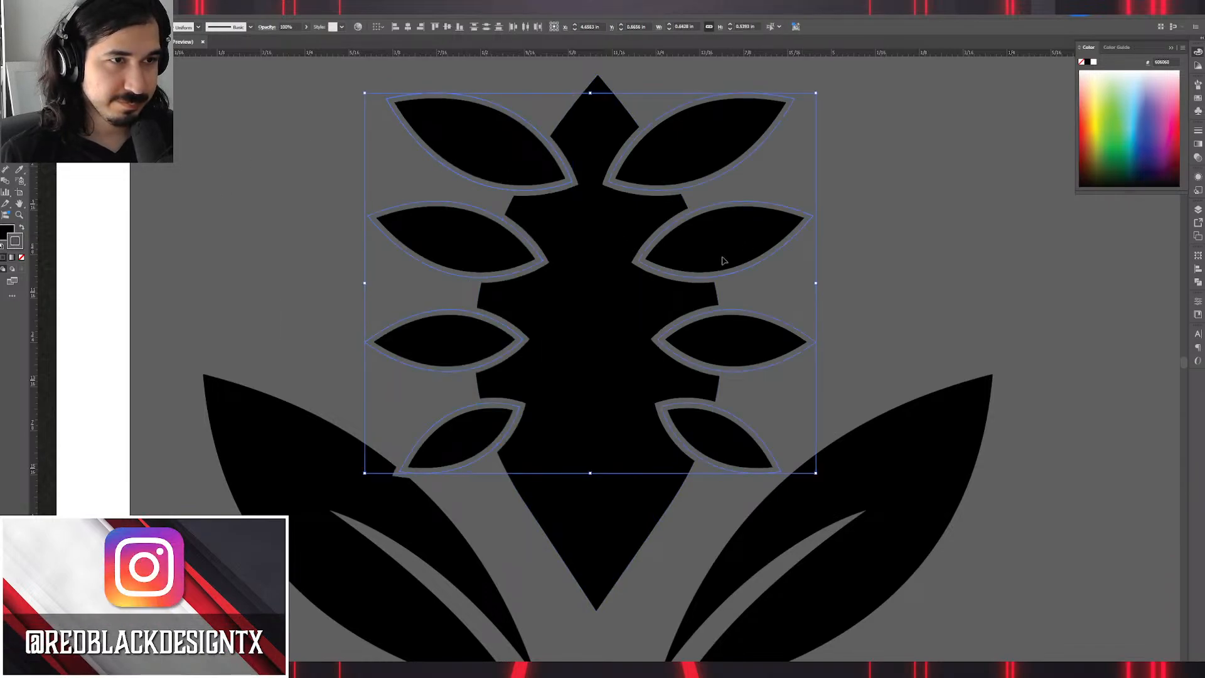
shift+click(612, 317)
click(602, 317)
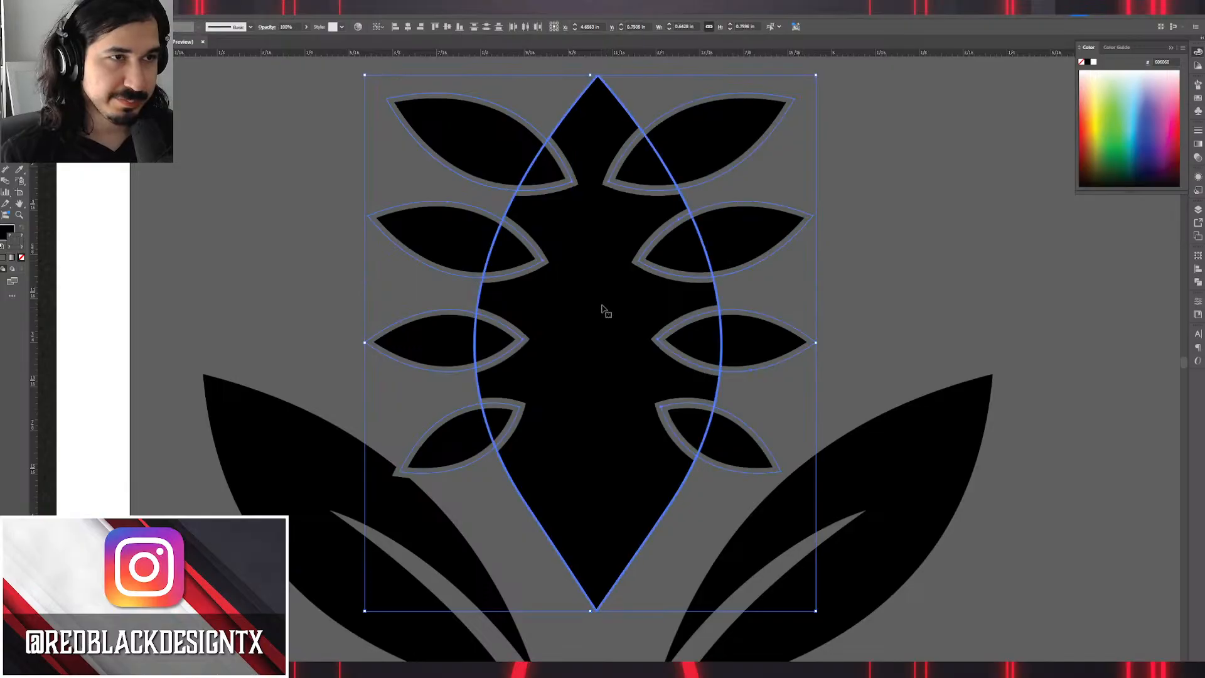
click(408, 27)
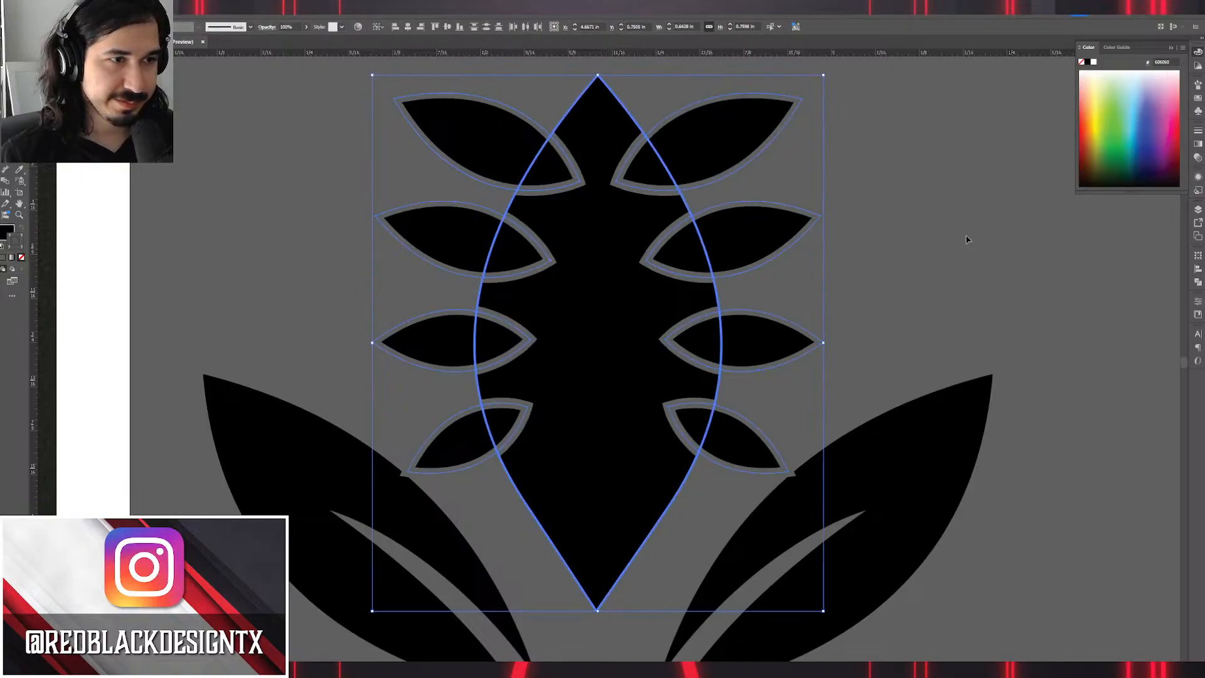
click(897, 311)
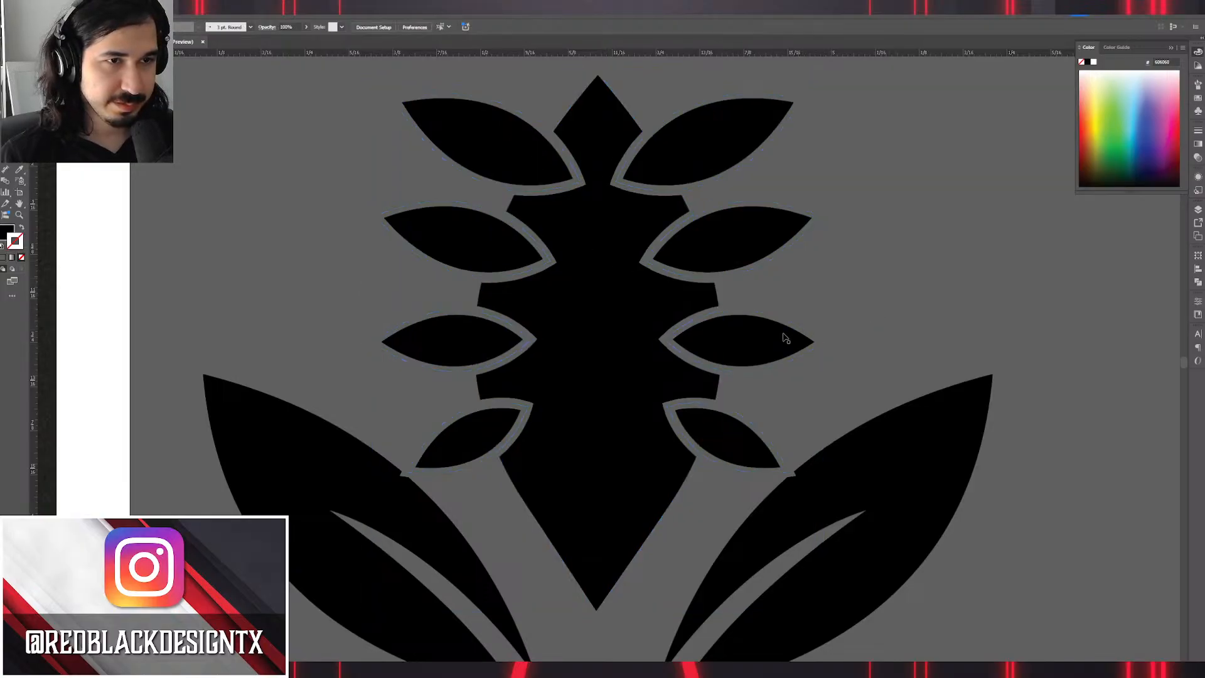
Scale both leaf groups down proportionally about their centres so they sit closer to the bud.
click(786, 337)
drag(825, 284, 787, 280)
click(879, 272)
Examine the leafy bud emblem against the reference plant logo at several zoom levels.
scroll(879, 271, down, 5)
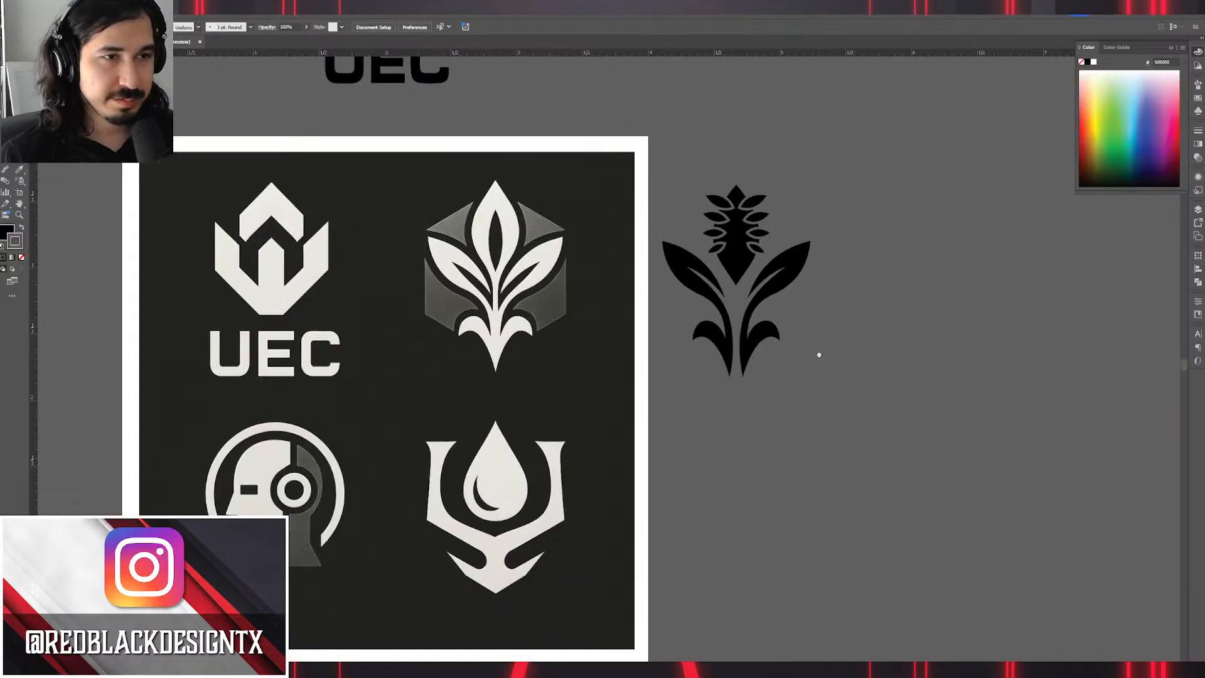
scroll(906, 318, left, 2)
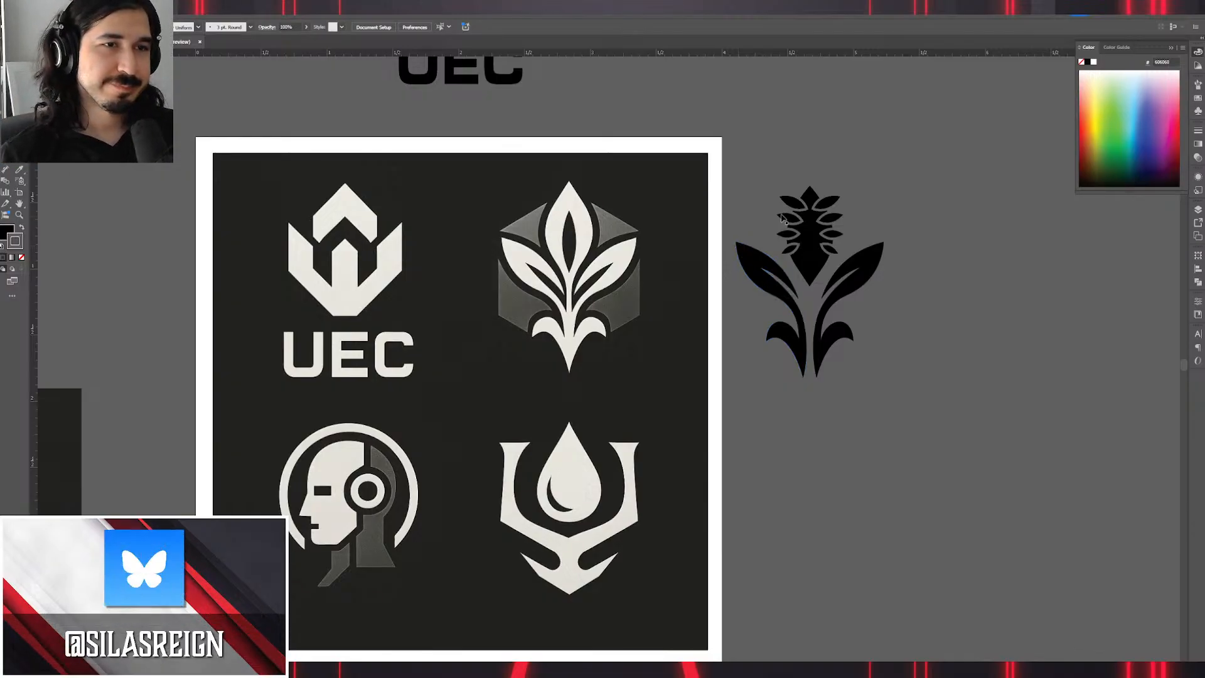
scroll(854, 246, up, 3)
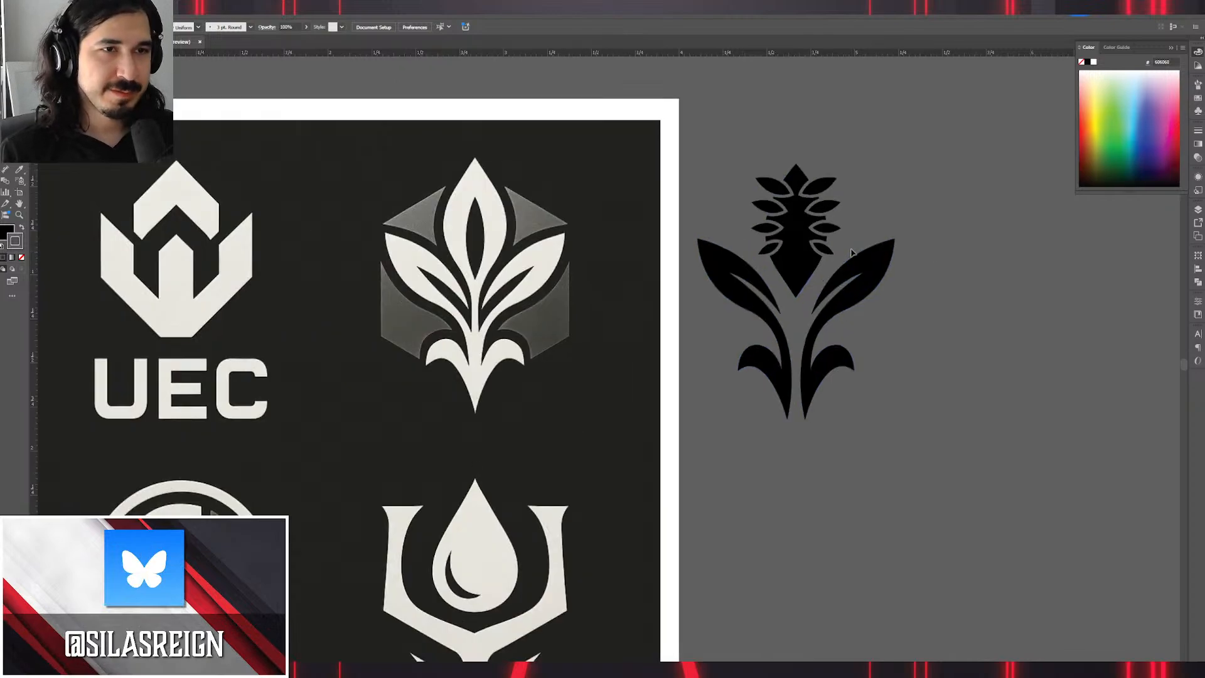
drag(843, 221, 935, 250)
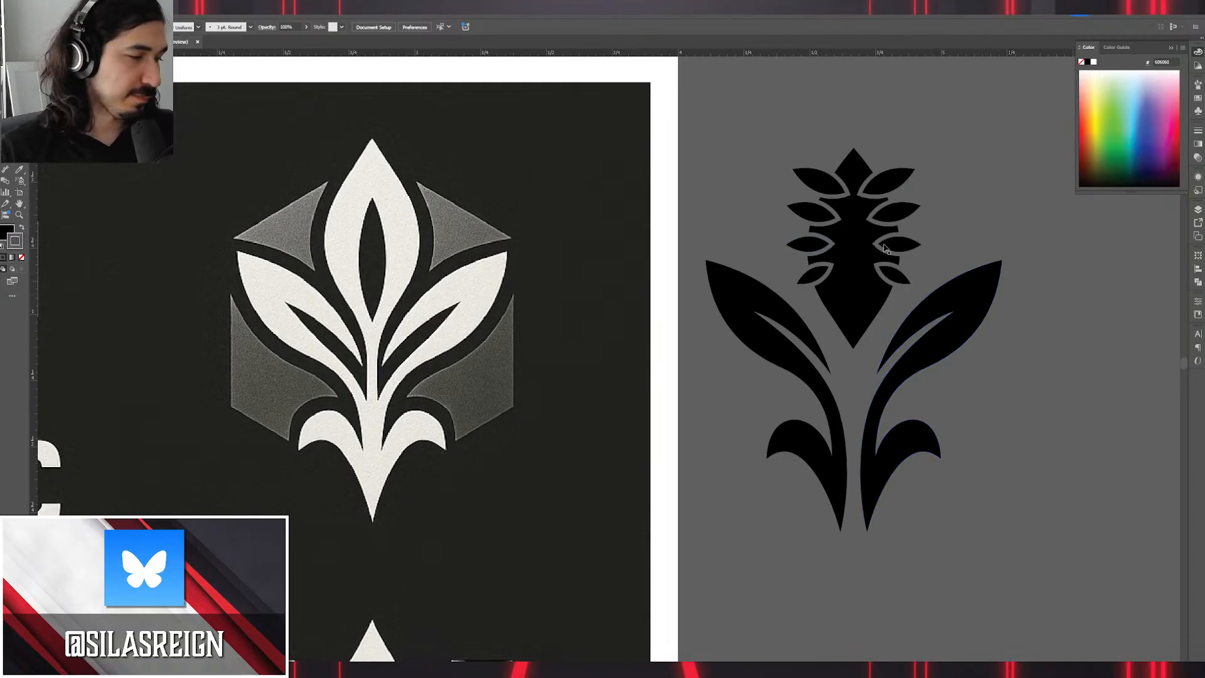
scroll(844, 242, up, 5)
scroll(866, 240, down, 6)
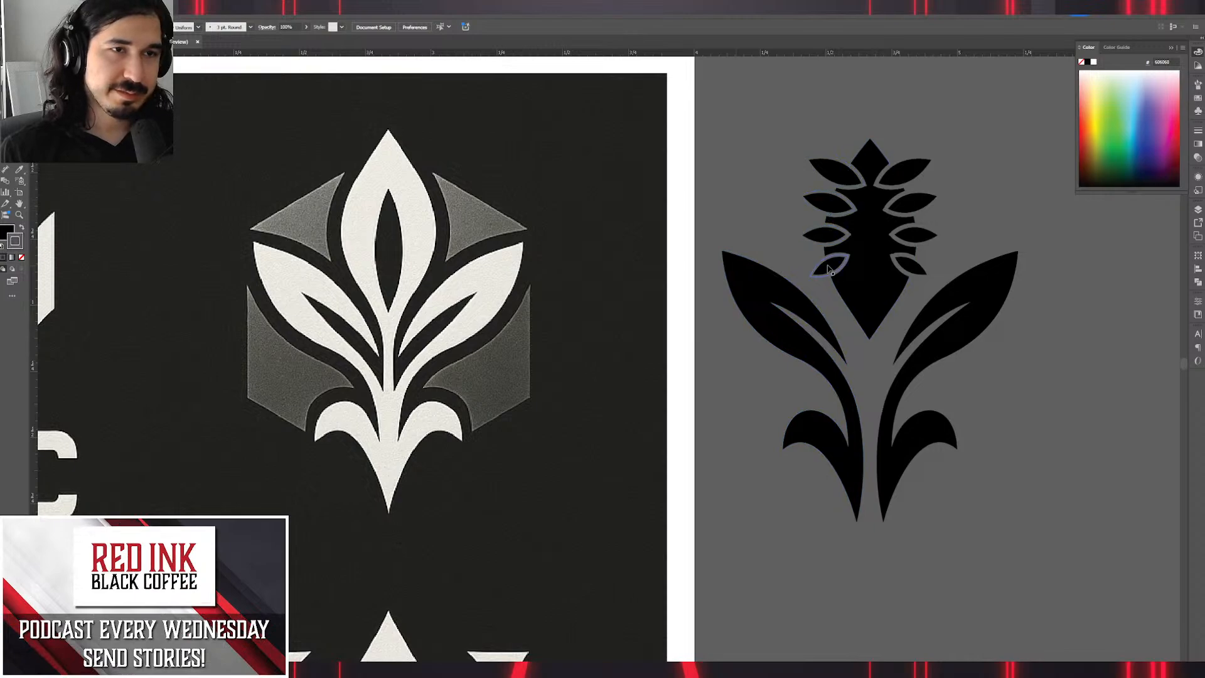
scroll(828, 182, up, 5)
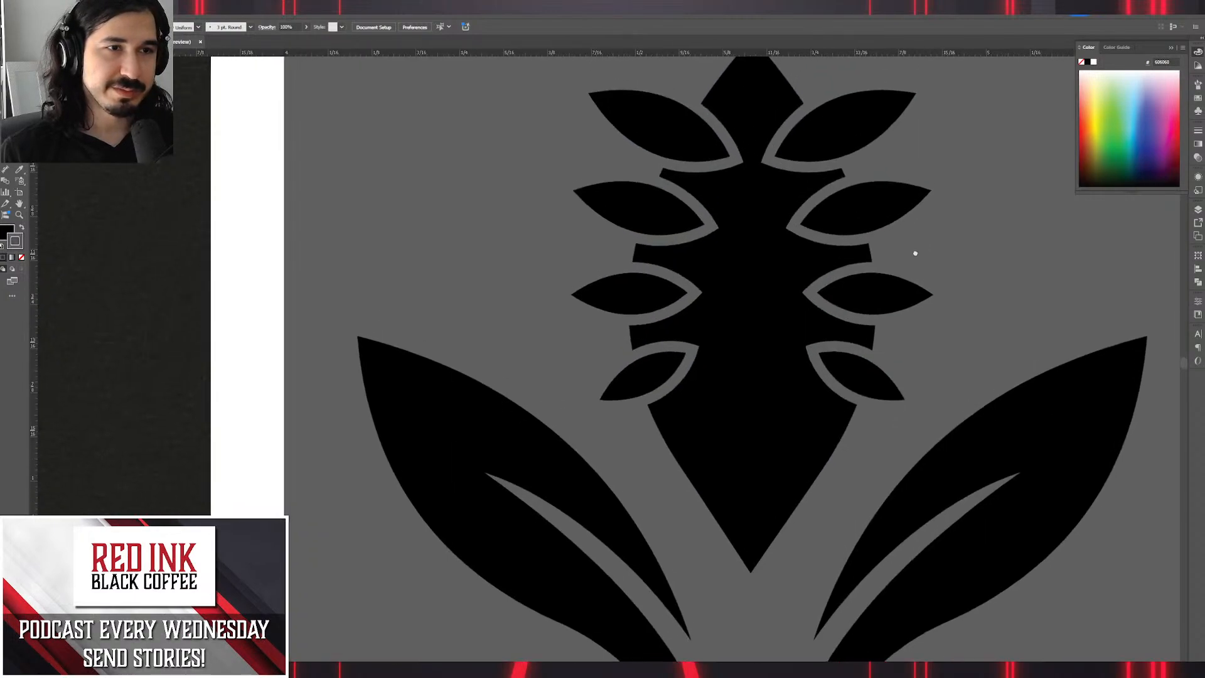
scroll(873, 289, down, 4)
scroll(885, 301, up, 3)
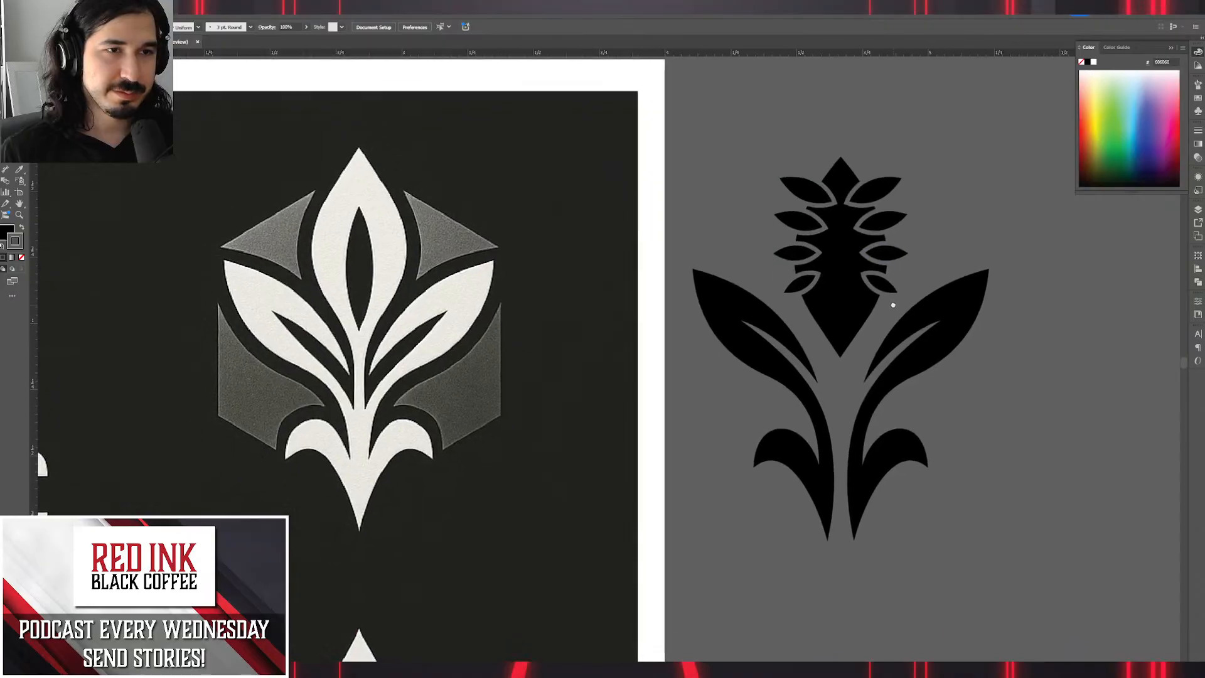
drag(940, 316, 942, 309)
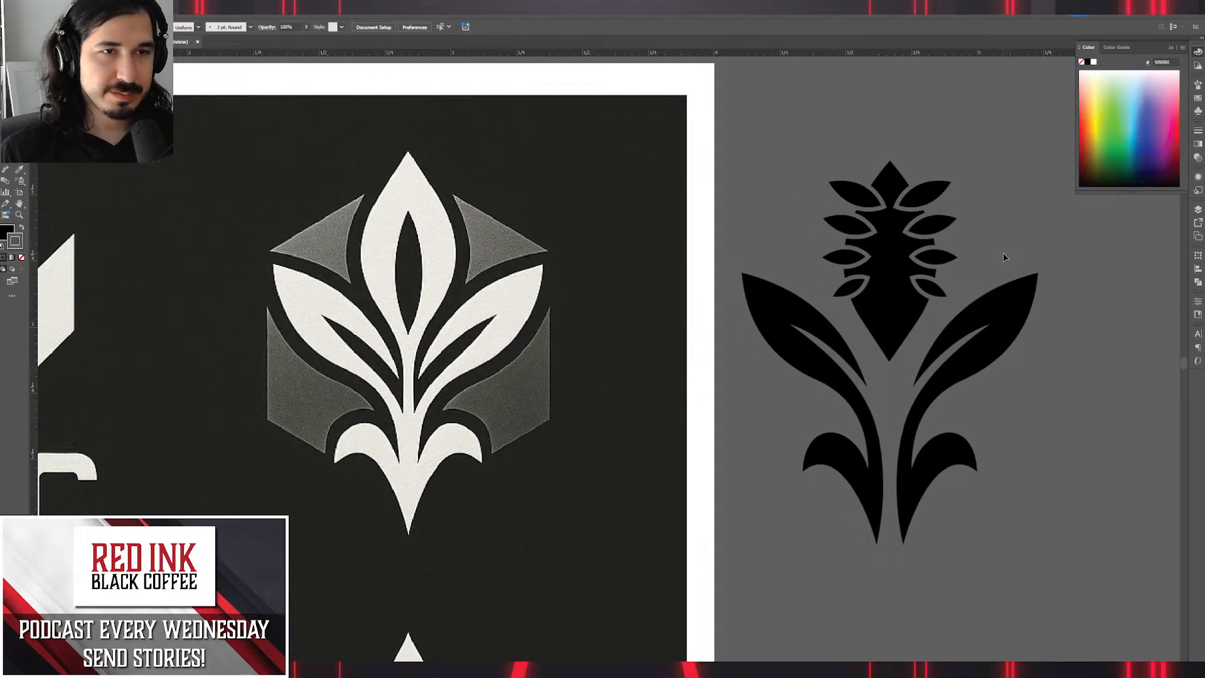
scroll(977, 233, down, 5)
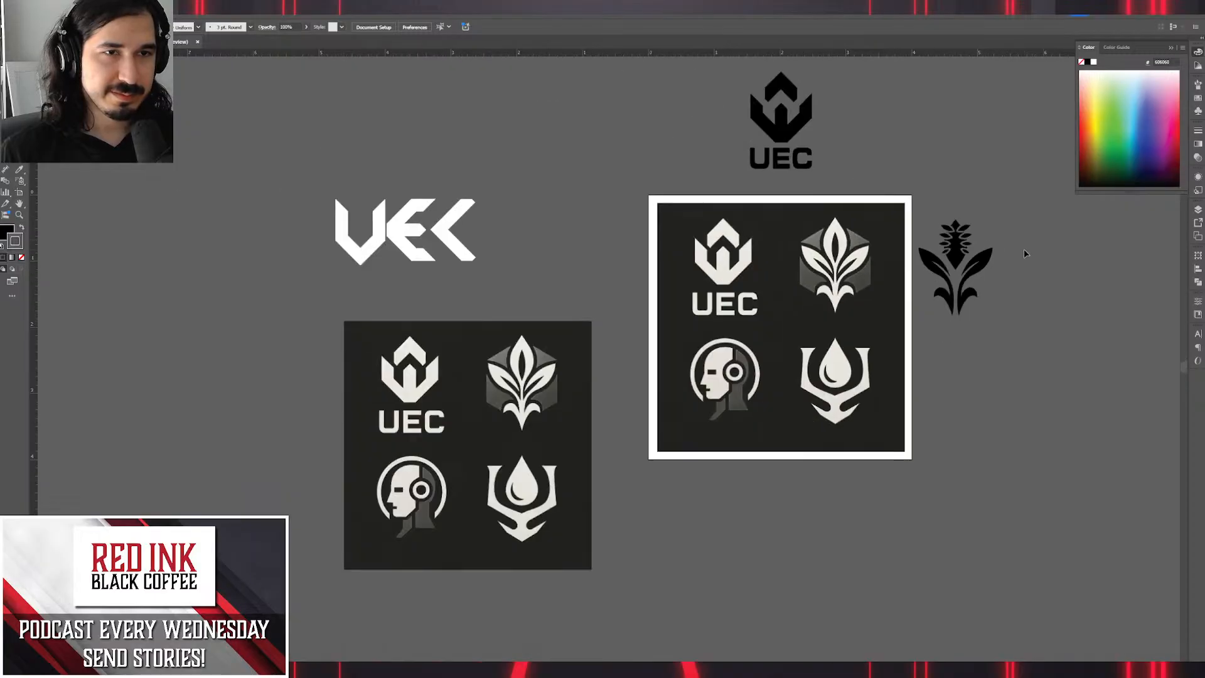
scroll(1024, 253, down, 2)
scroll(1025, 255, up, 6)
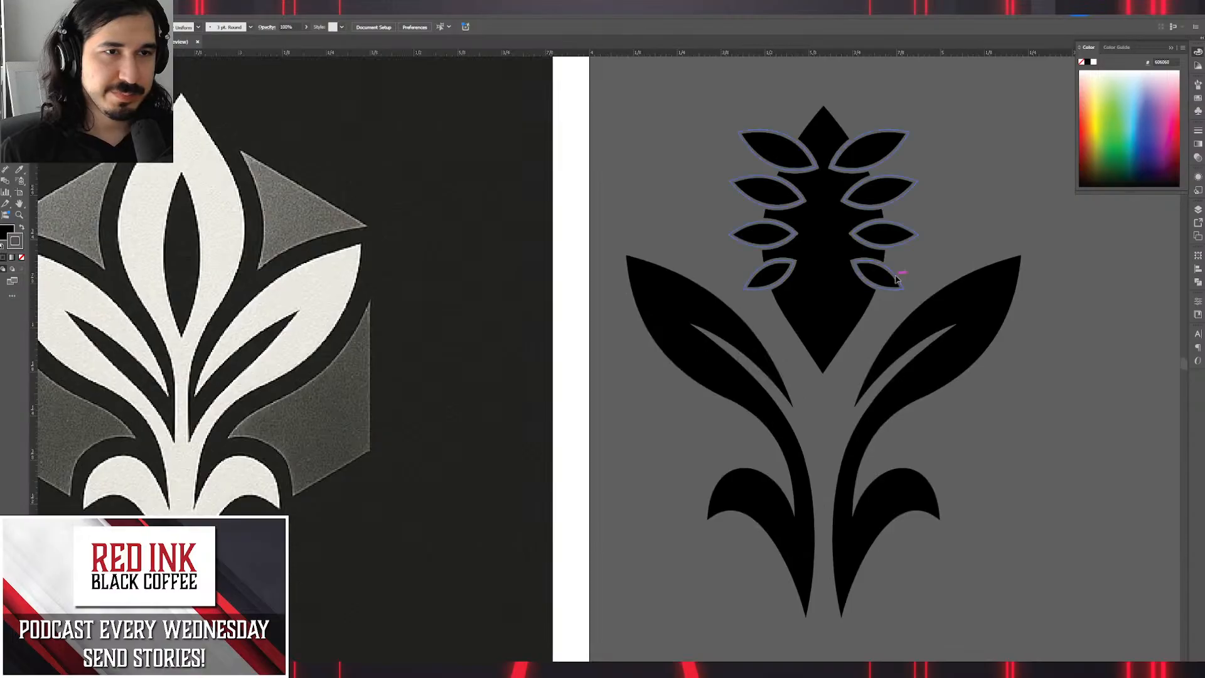
Delete the third leaf from the top in the right leaf group.
click(896, 280)
double_click(898, 244)
click(897, 242)
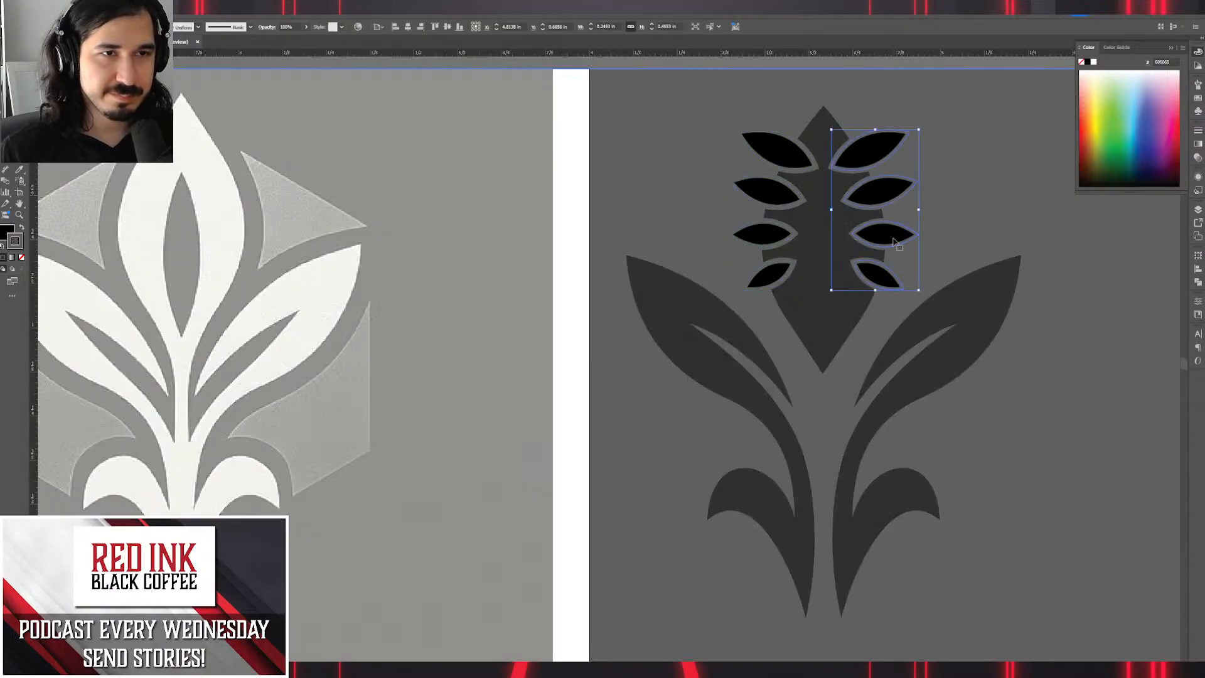
double_click(878, 235)
click(878, 235)
key(Delete)
double_click(965, 229)
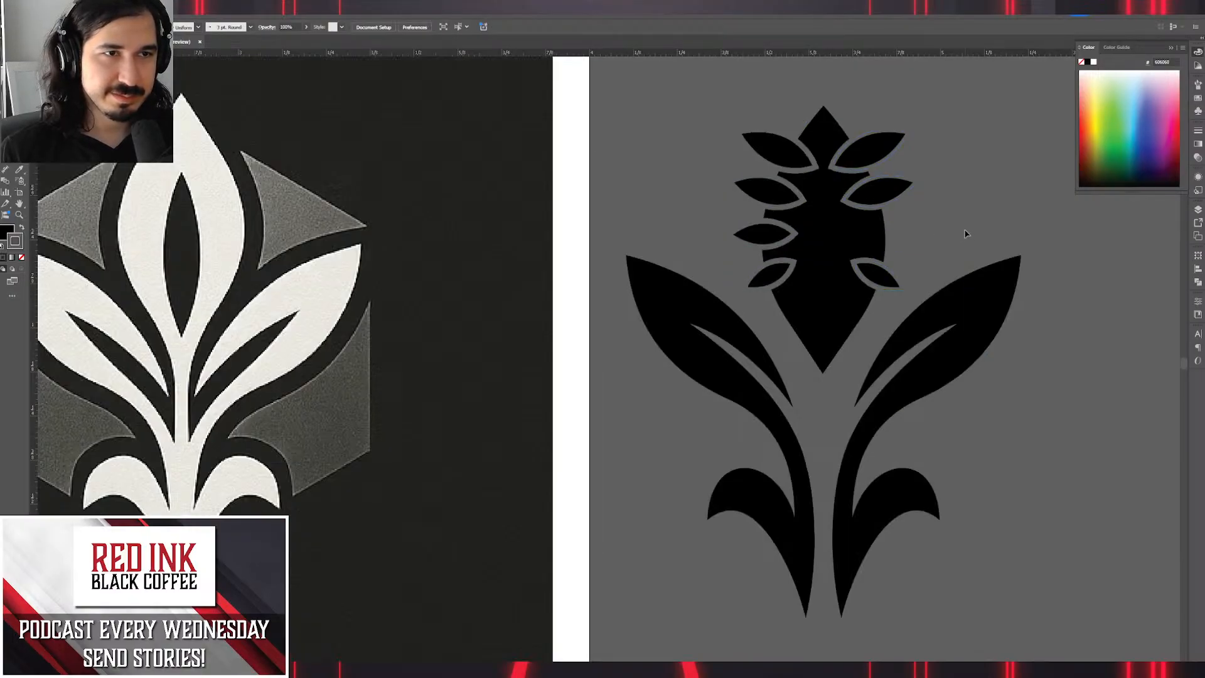
Delete the entire group of four leaves on the left side of the bud.
click(779, 238)
double_click(779, 236)
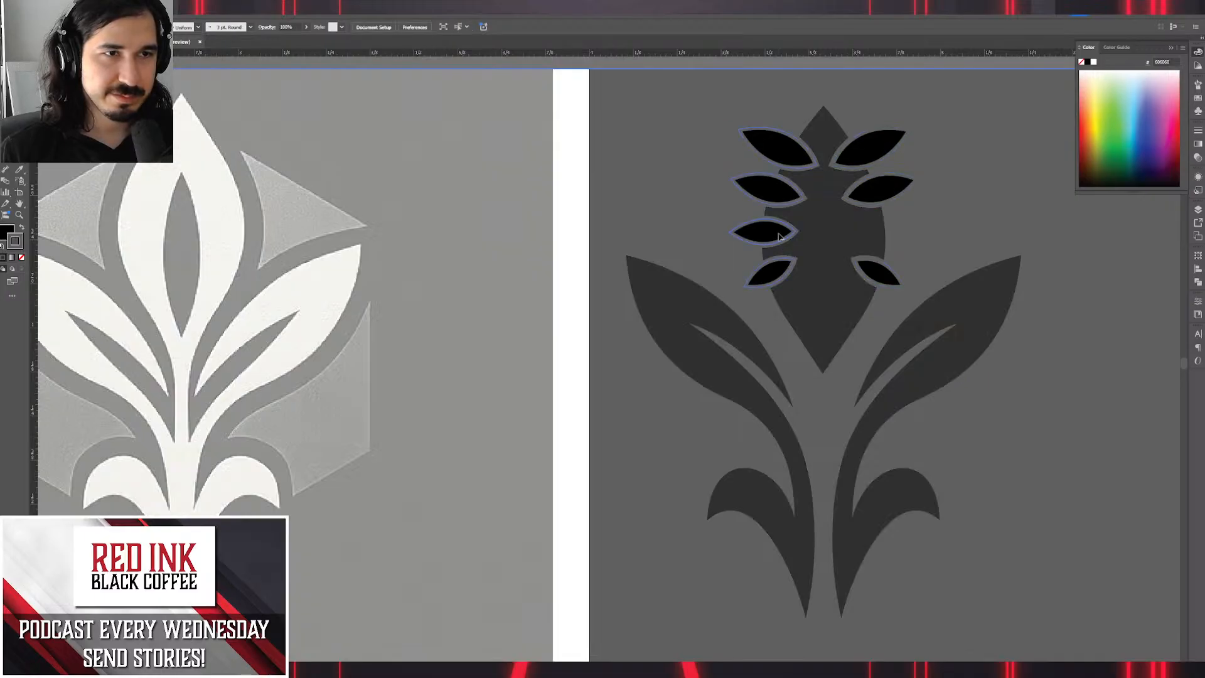
click(779, 236)
key(Delete)
key(ctrl+z)
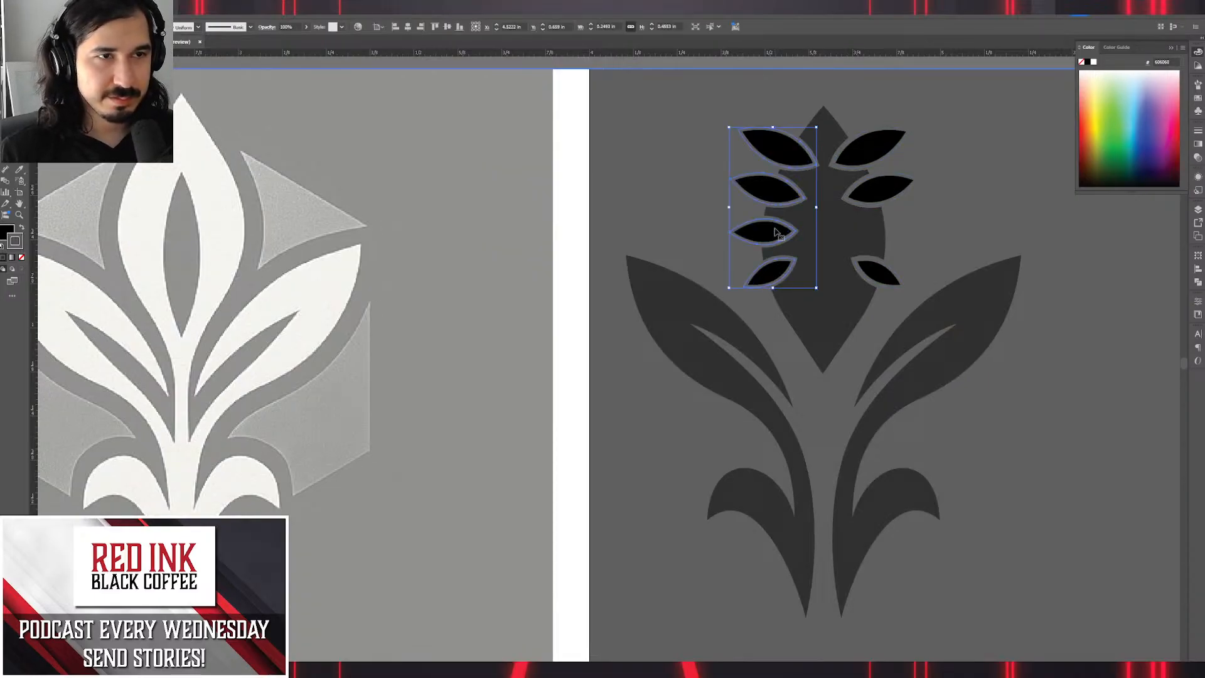
key(Delete)
Move the middle right-hand leaf down between its two neighbours and rotate it slightly clockwise.
click(899, 186)
scroll(892, 189, up, 2)
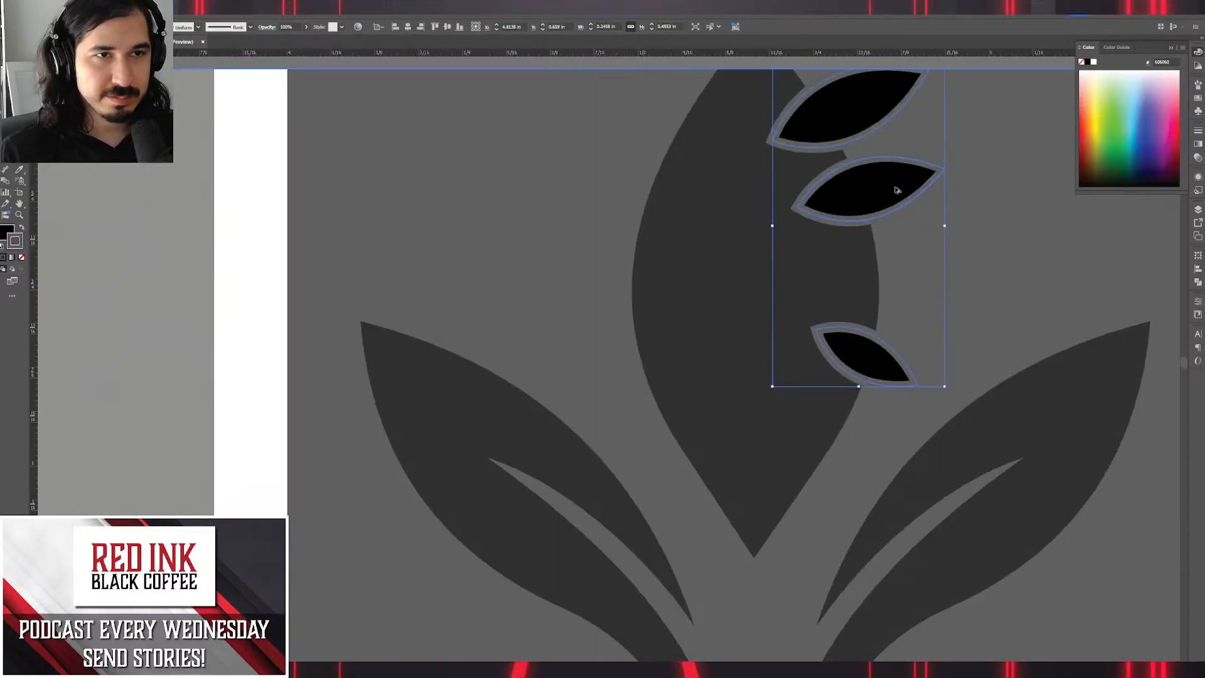
double_click(896, 191)
drag(896, 192, 901, 229)
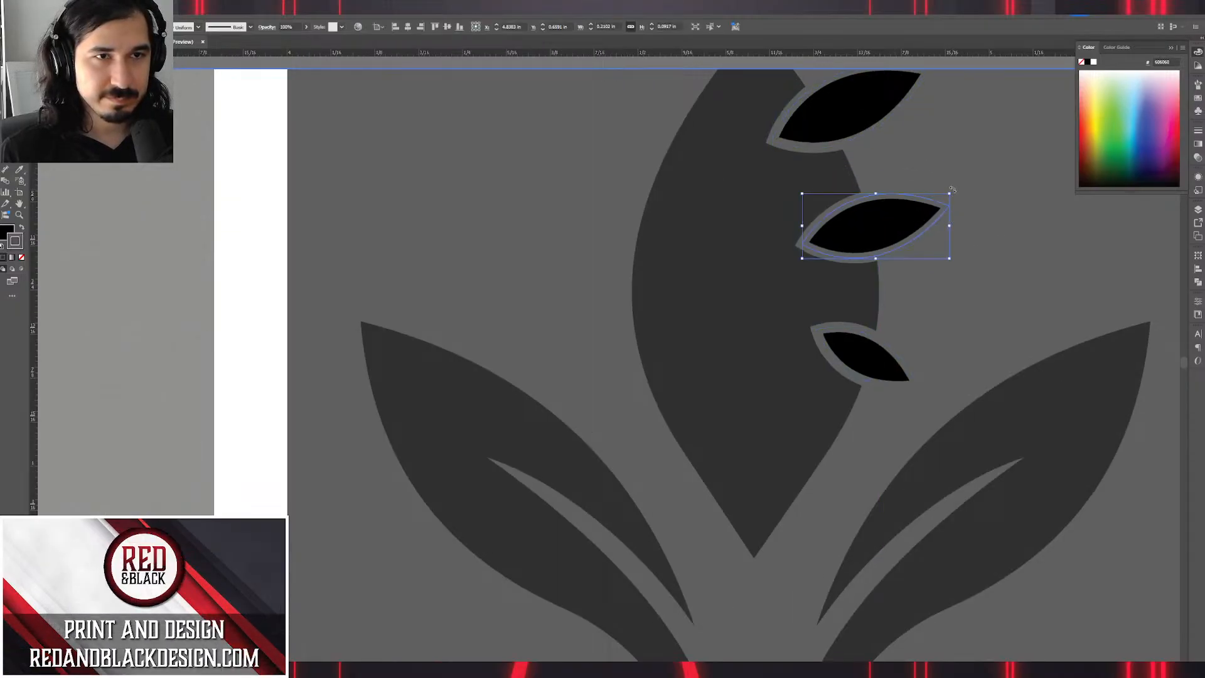
drag(956, 189, 960, 194)
double_click(1001, 198)
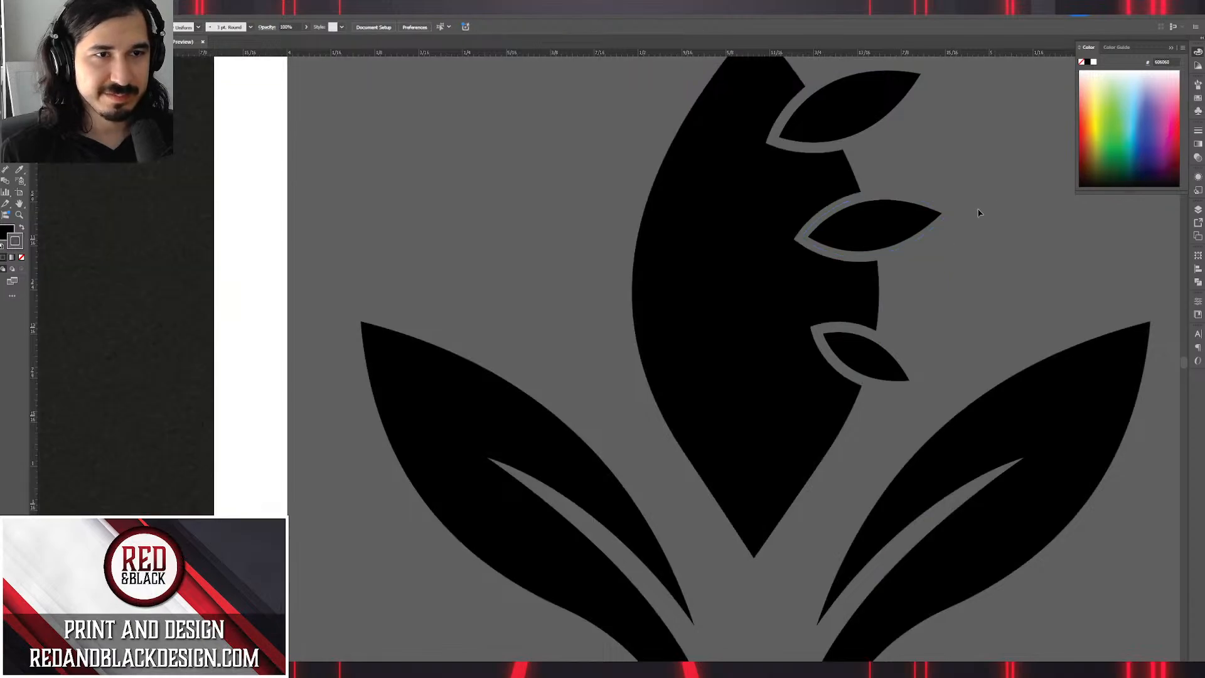
Duplicate the three-leaf right group to the left side of the bud and reflect the copy horizontally.
scroll(978, 213, down, 2)
click(937, 217)
drag(936, 217, 825, 217)
key(o)
drag(870, 142, 774, 179)
Center the six small leaves horizontally on the black bud.
shift+click(906, 162)
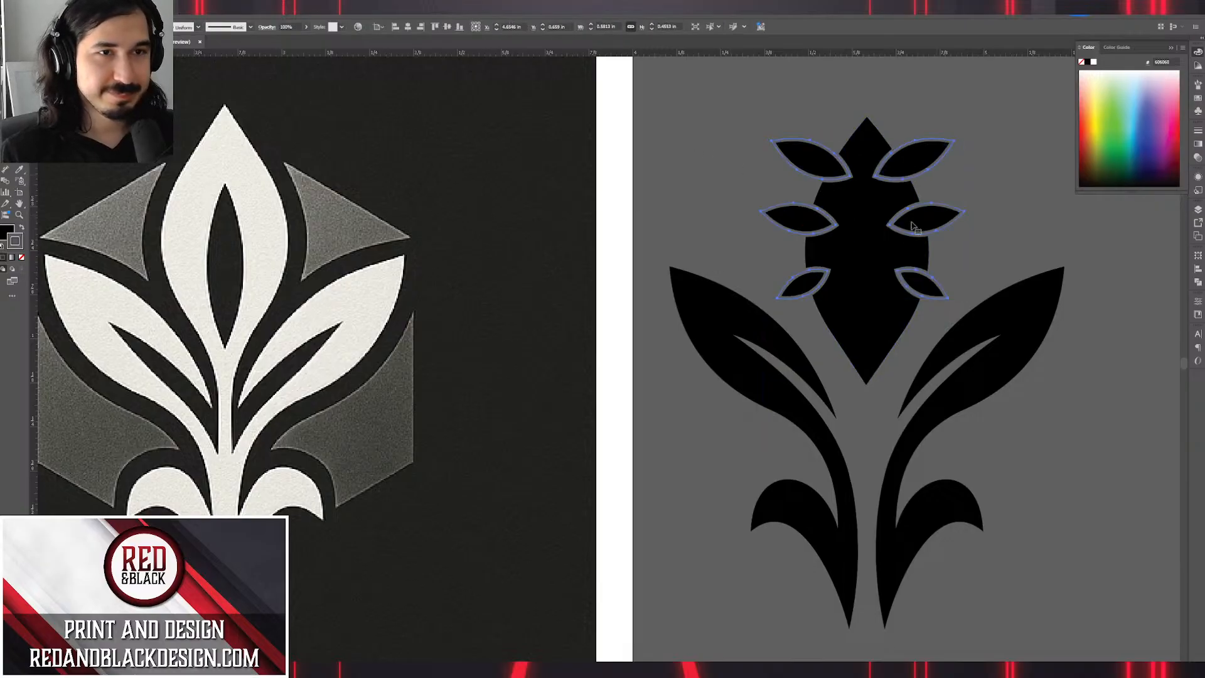
shift+click(886, 263)
click(886, 263)
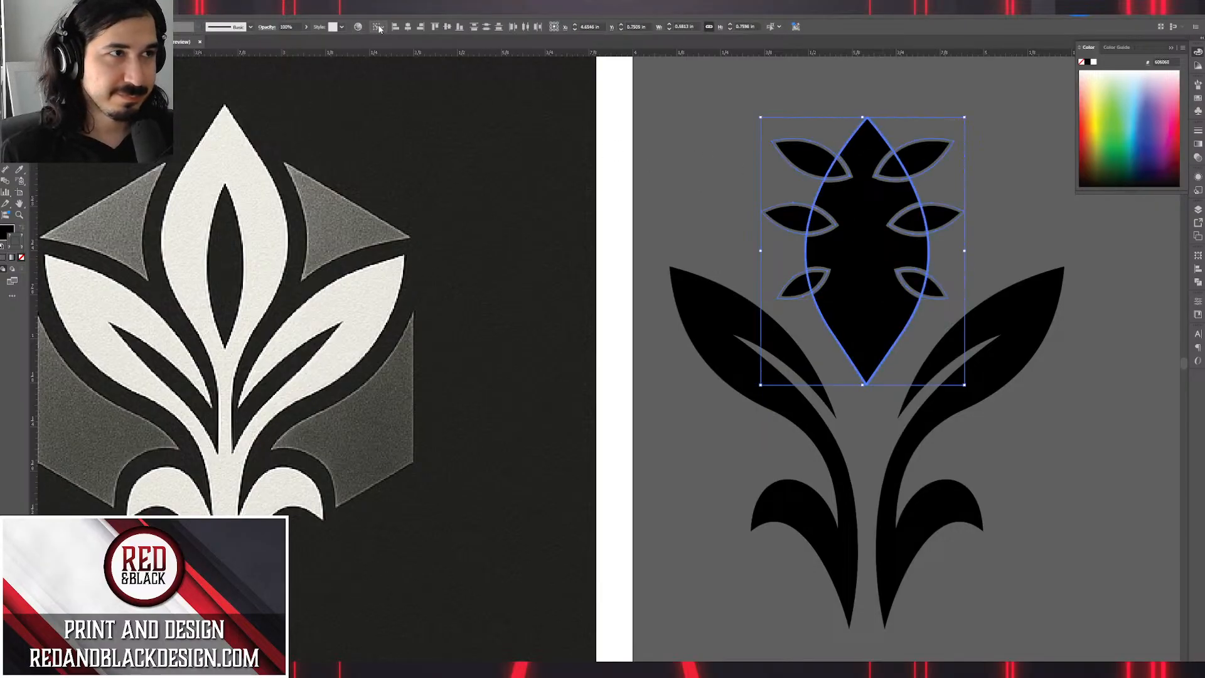
click(408, 27)
click(1018, 164)
scroll(1019, 162, down, 5)
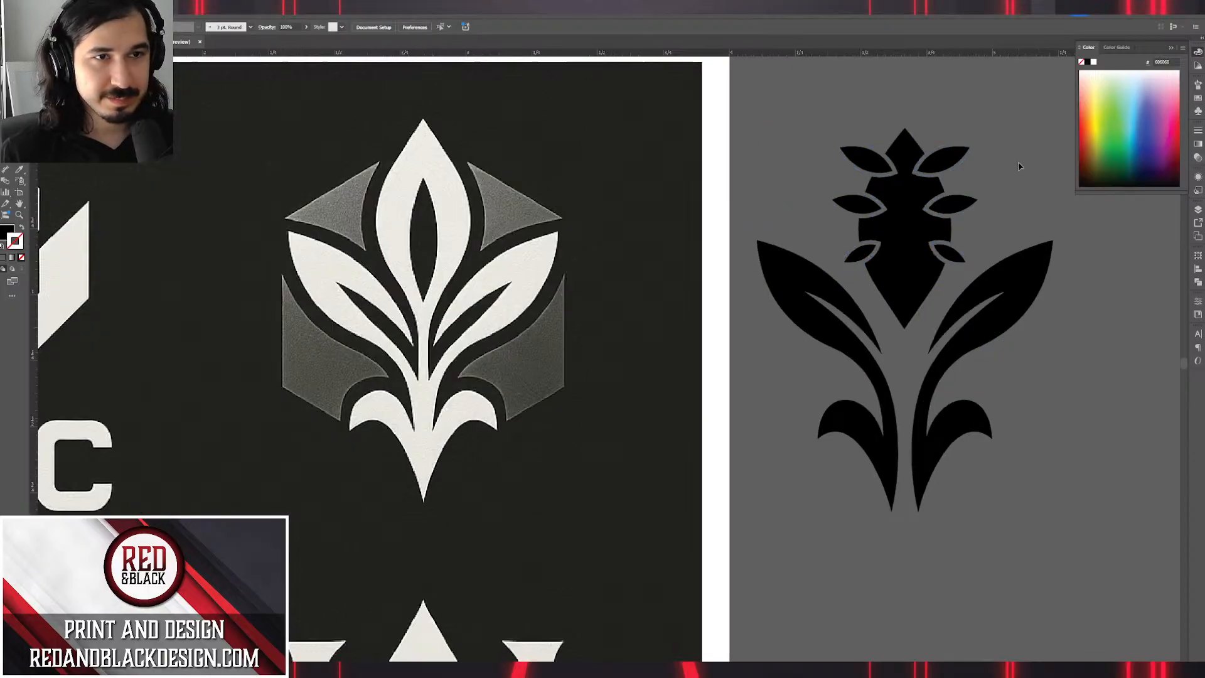
Move the complete black plant emblem beside the black UEC logo above the artboard.
drag(1012, 174, 900, 270)
scroll(885, 322, up, 5)
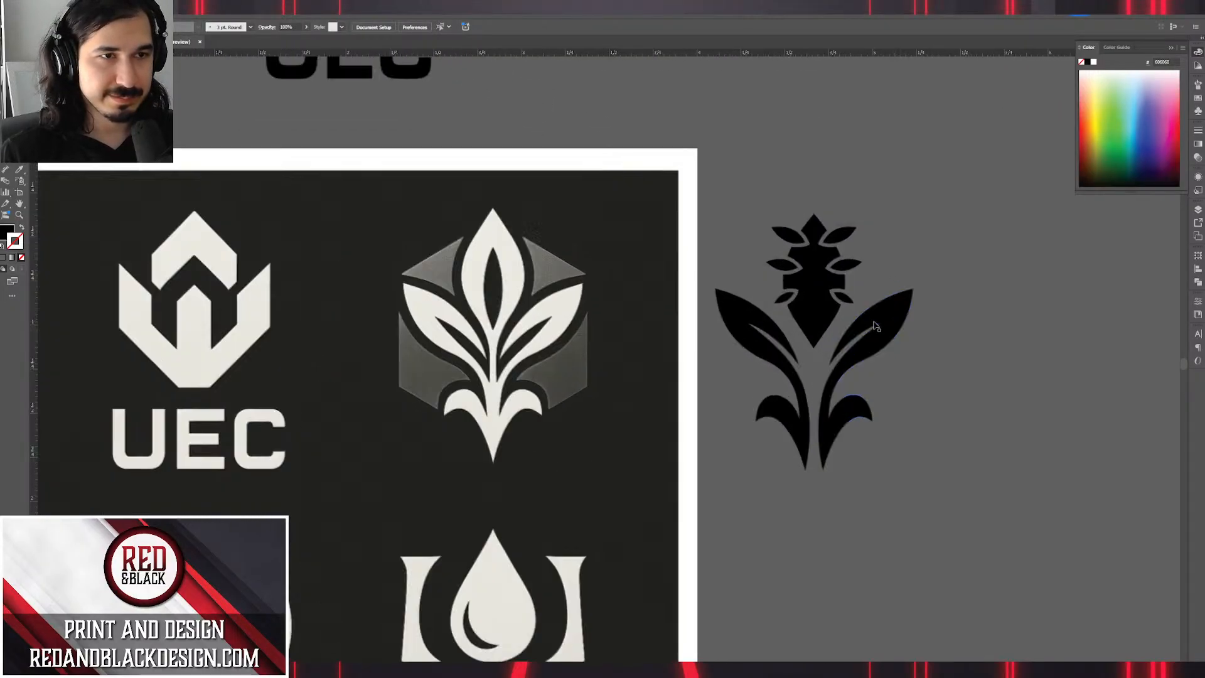
scroll(862, 301, down, 5)
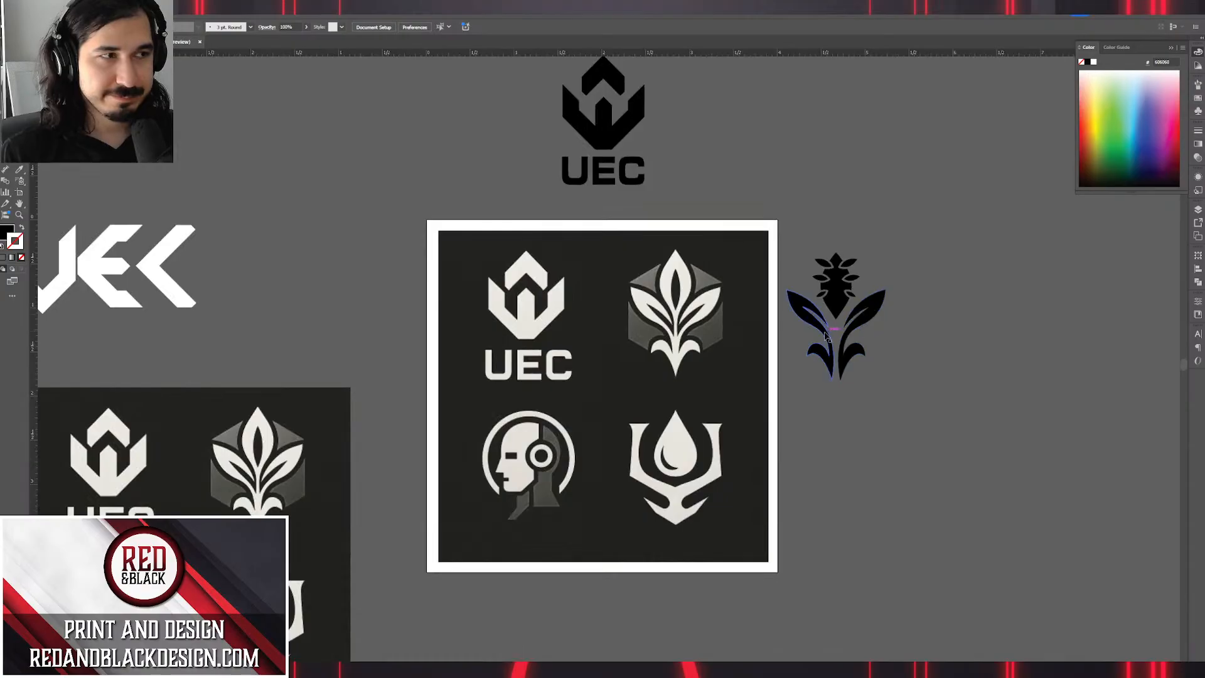
drag(816, 361, 889, 403)
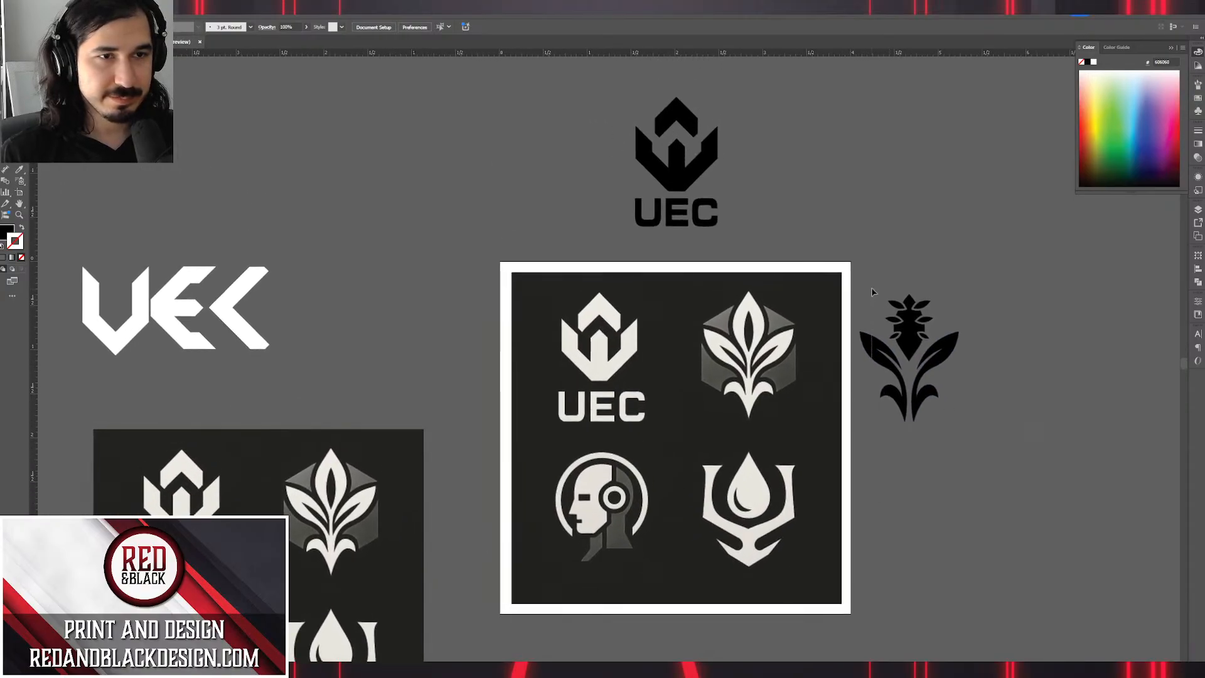
click(899, 336)
drag(899, 336, 789, 144)
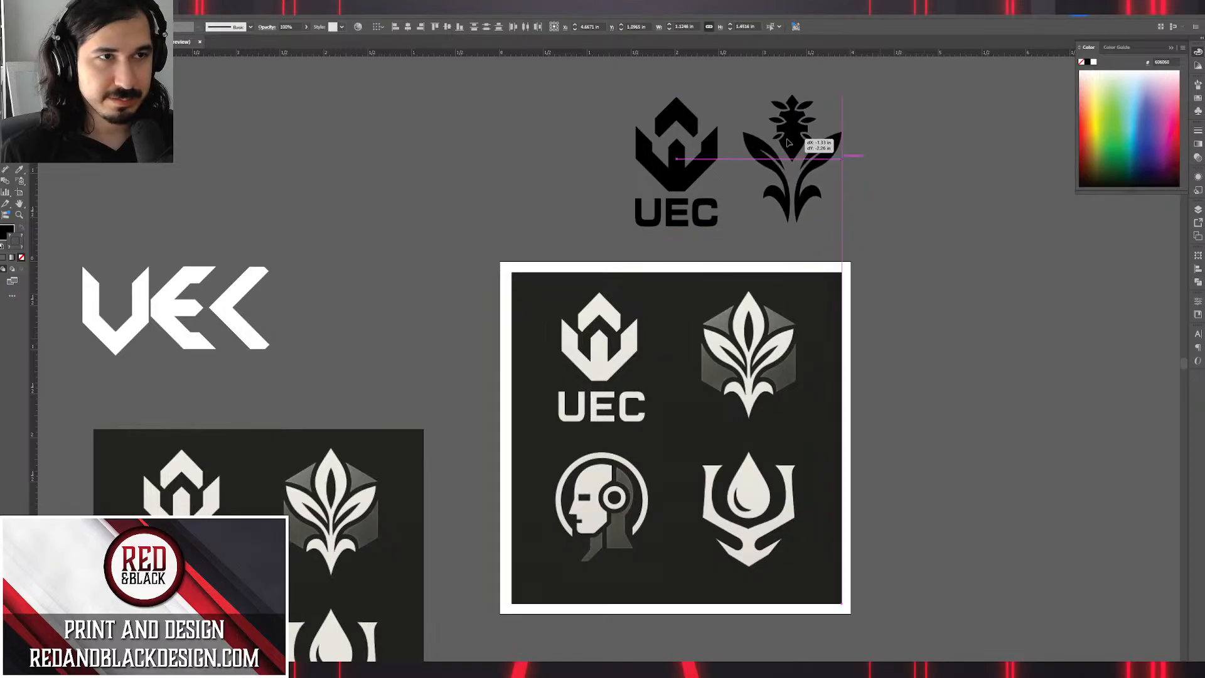
click(904, 228)
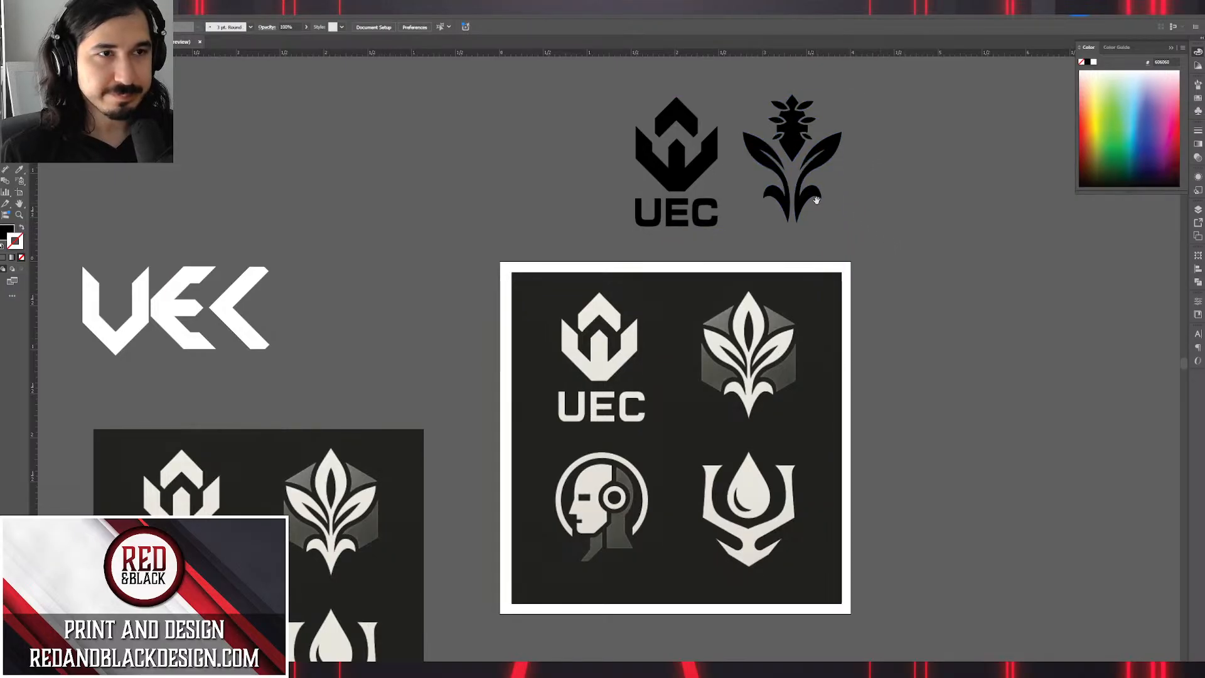
Compare the finished black logos with the reference sheet and examine its robot head emblem with headphones.
drag(816, 199, 827, 250)
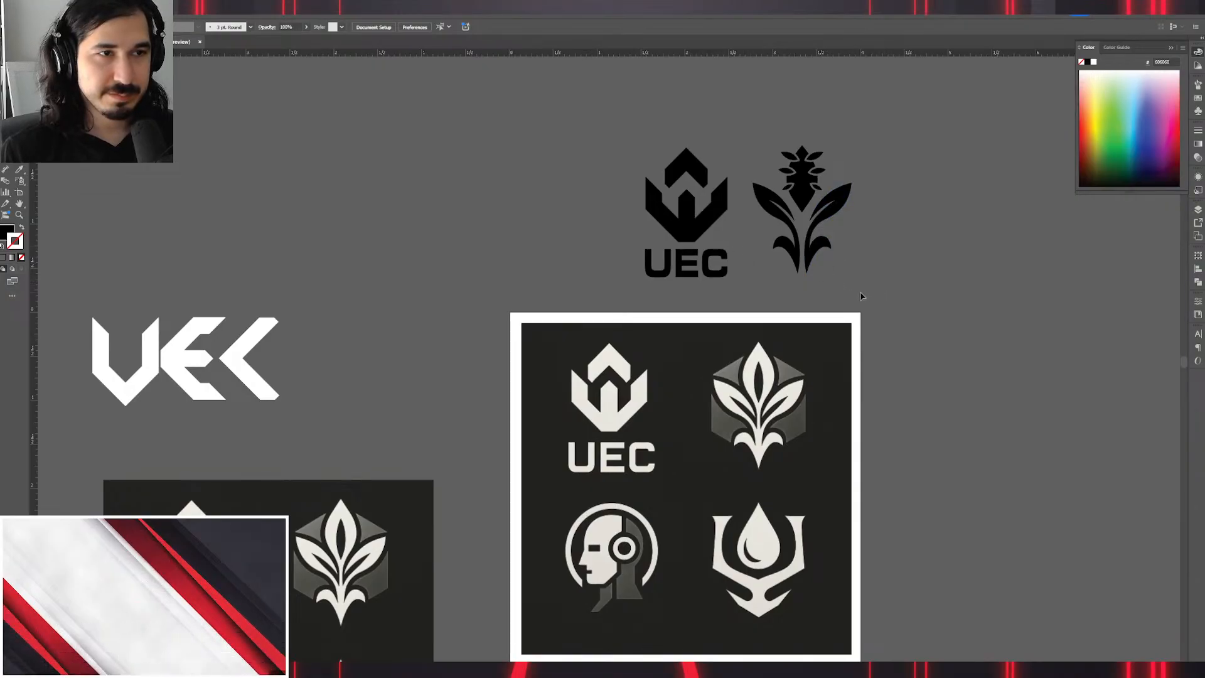
scroll(816, 352, up, 3)
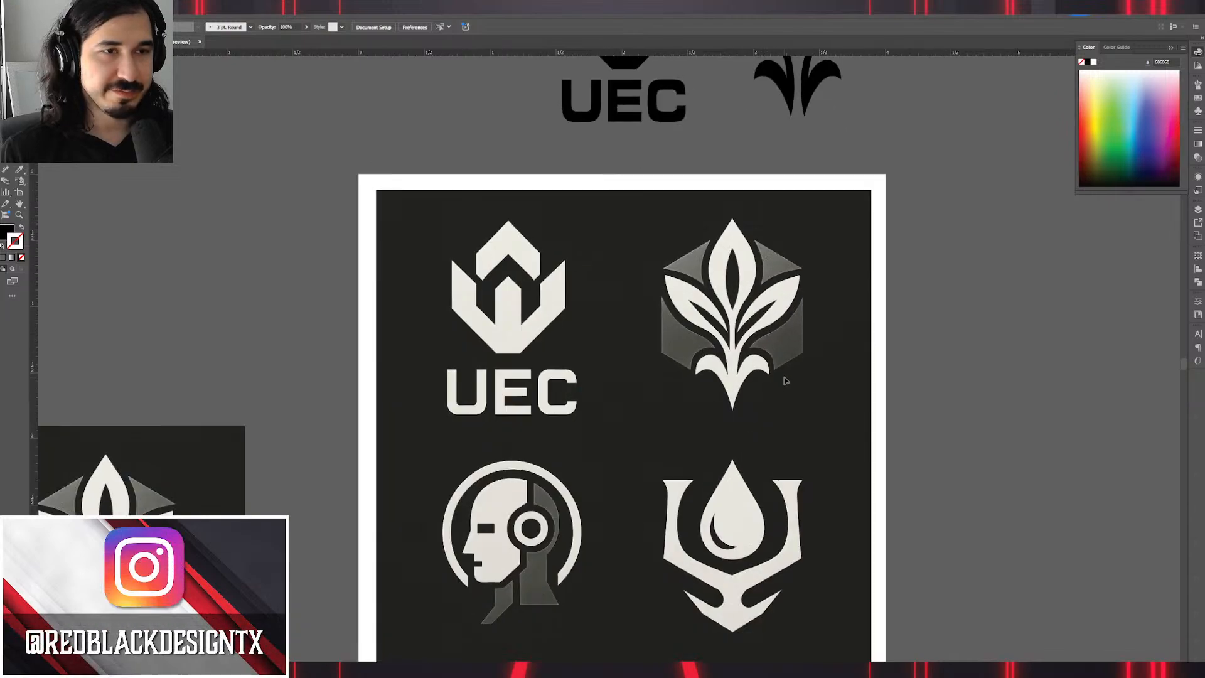
scroll(786, 381, up, 3)
scroll(781, 330, down, 3)
scroll(807, 369, up, 5)
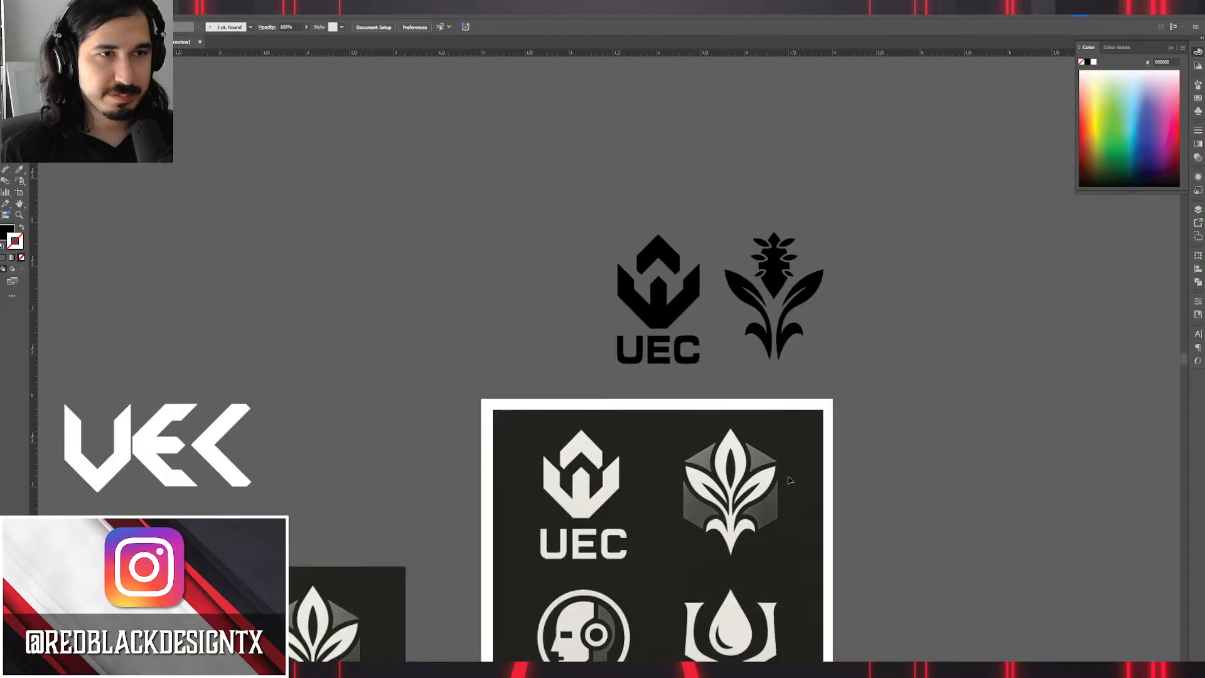
scroll(788, 482, down, 2)
drag(898, 484, 906, 334)
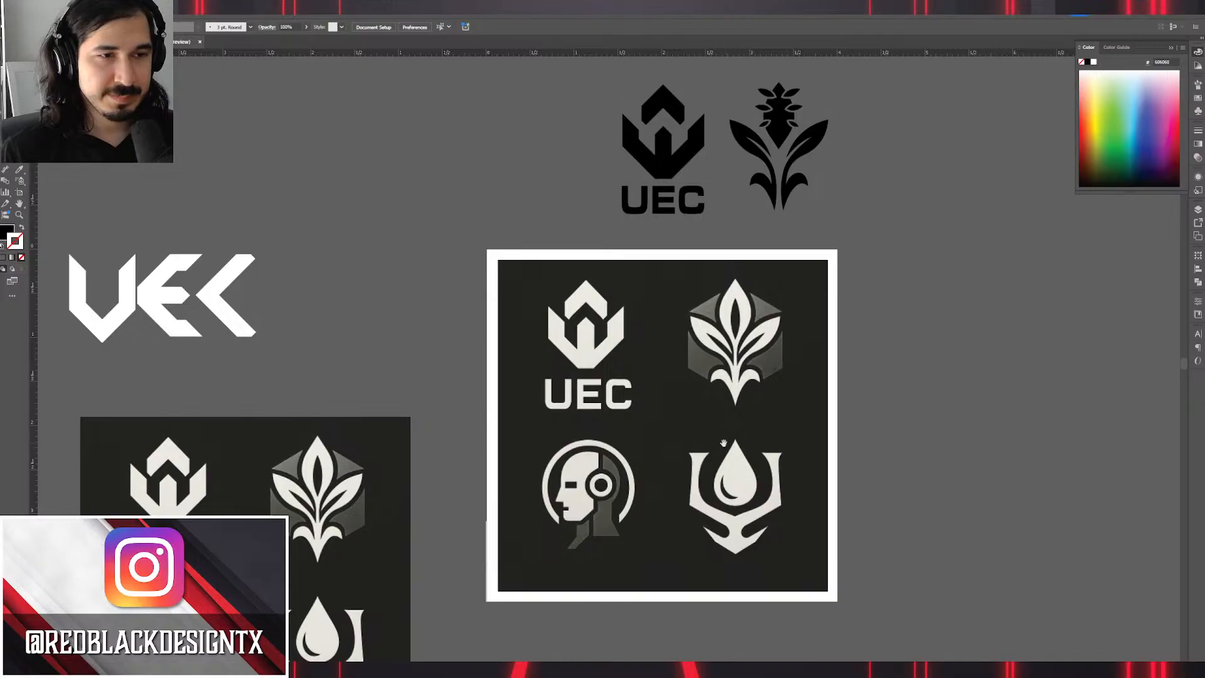
drag(724, 443, 778, 206)
scroll(641, 261, up, 3)
drag(720, 252, 707, 363)
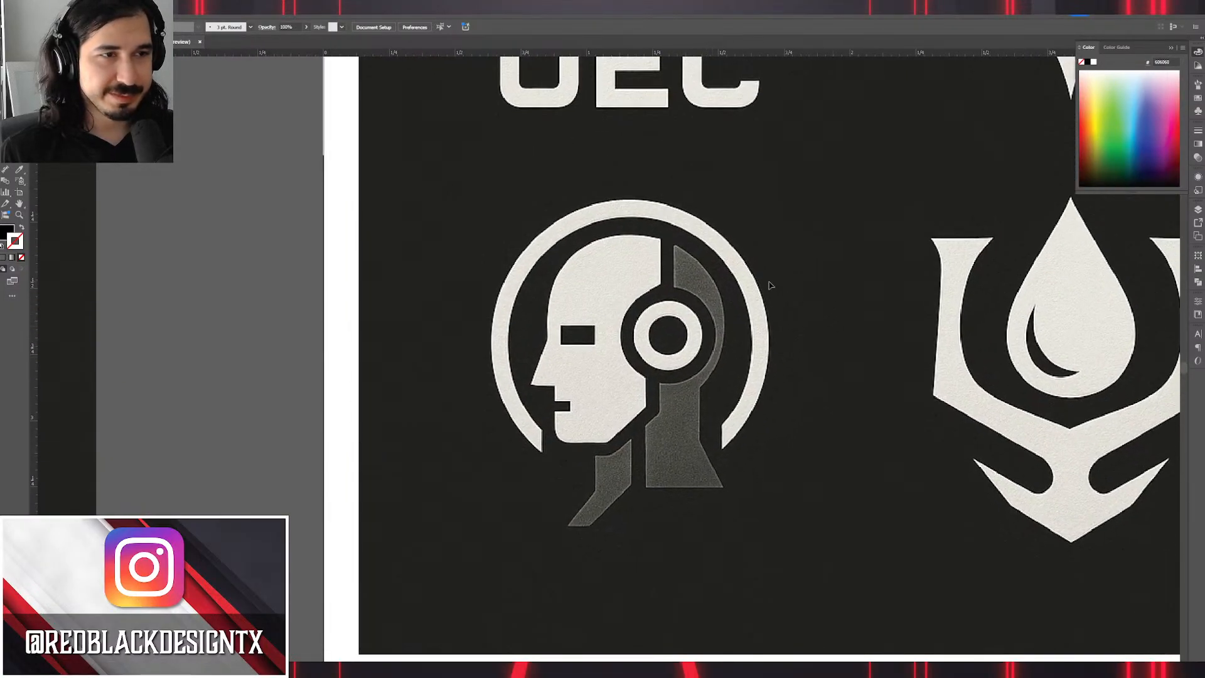
scroll(770, 283, down, 3)
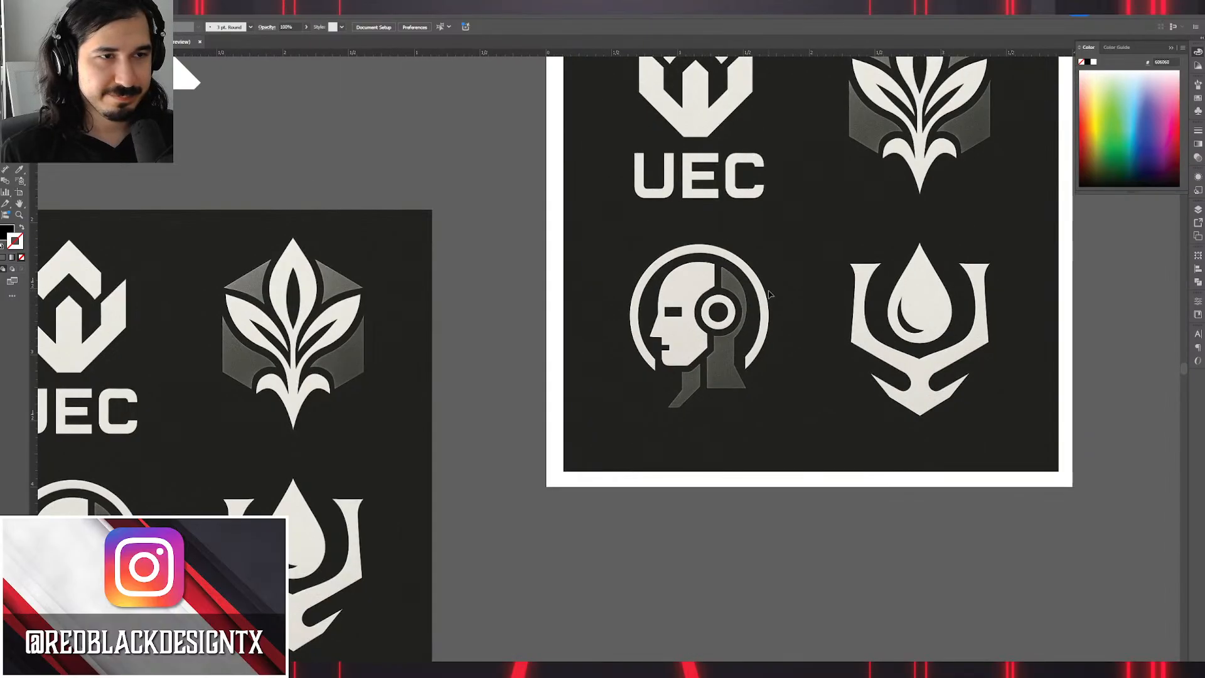
drag(771, 301, 727, 331)
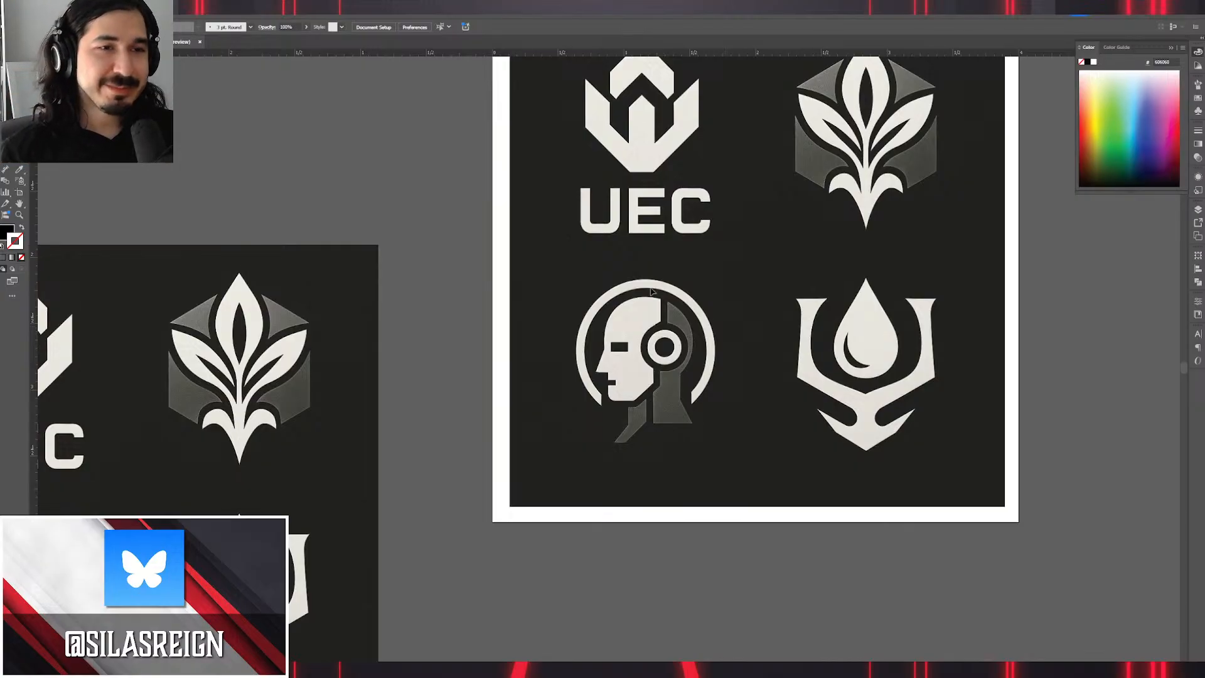
Examine the water drop emblem on the reference sheet alongside the other three reference logos.
drag(887, 325, 734, 498)
scroll(801, 394, down, 1)
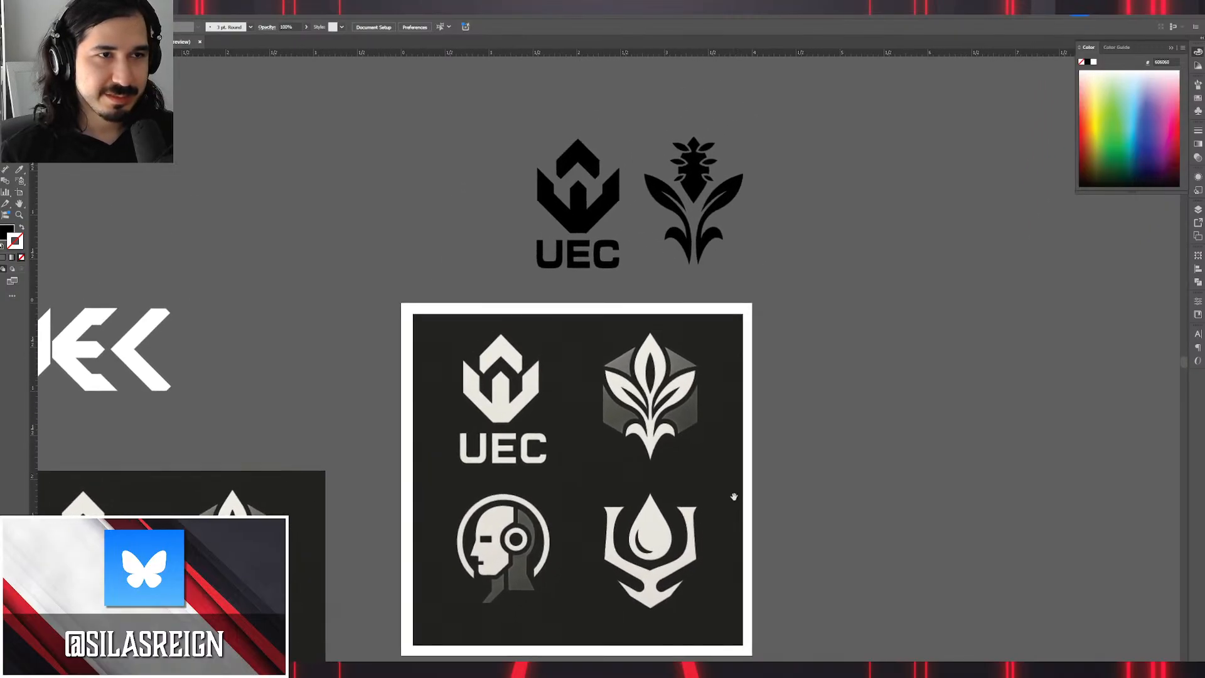
drag(690, 548, 667, 380)
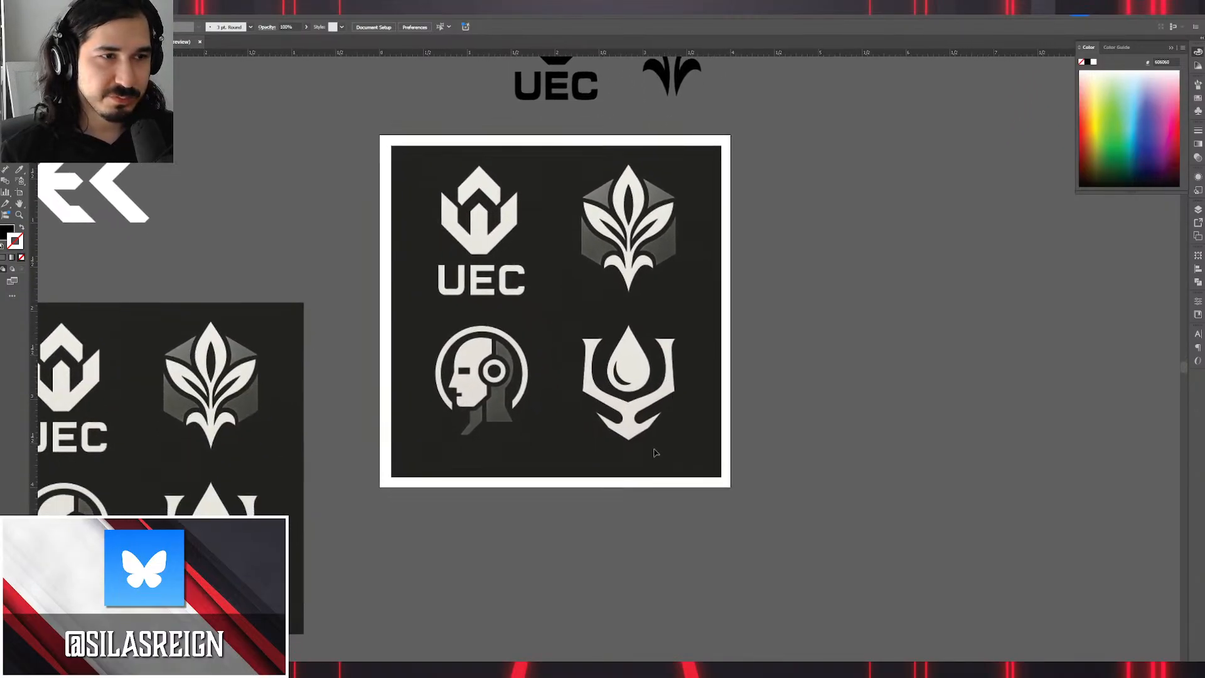
scroll(654, 449, up, 3)
drag(648, 307, 715, 434)
scroll(703, 425, down, 3)
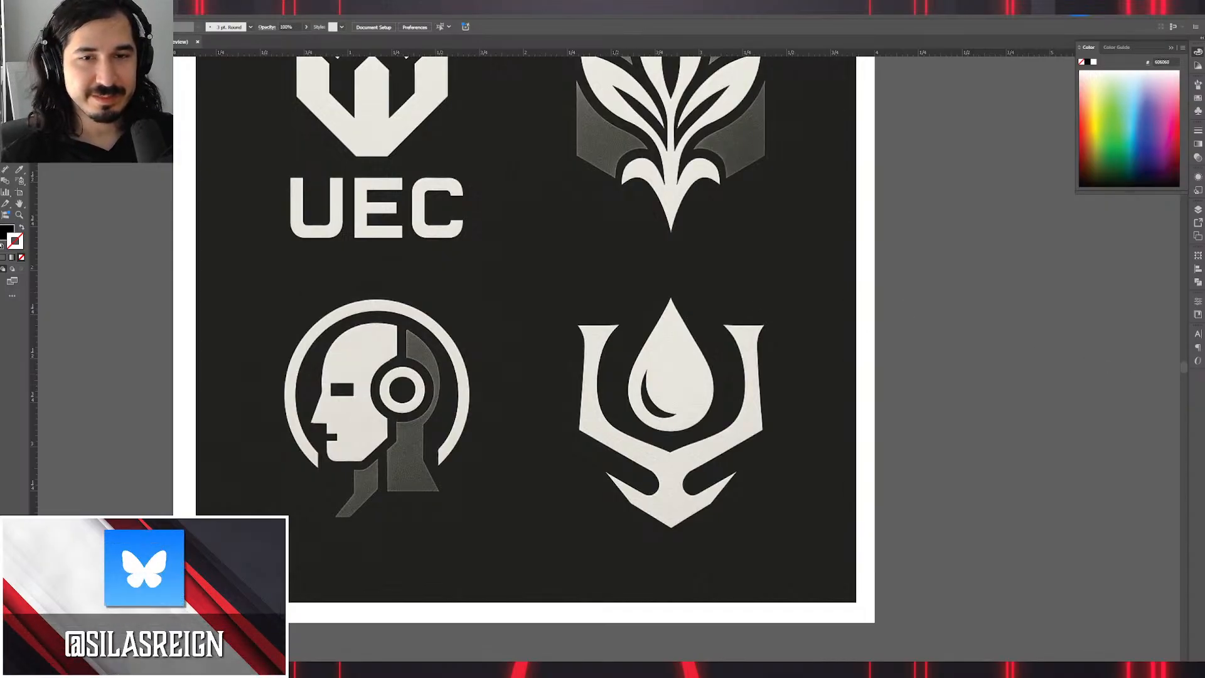
scroll(842, 355, up, 3)
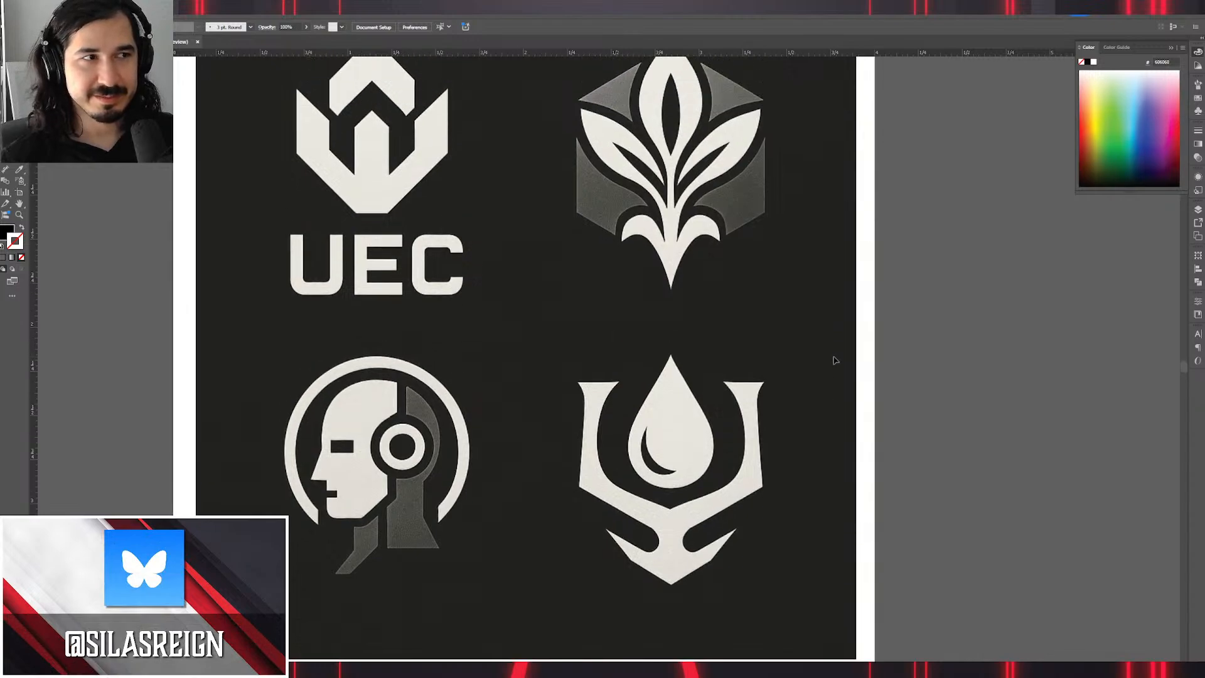
drag(681, 282, 879, 521)
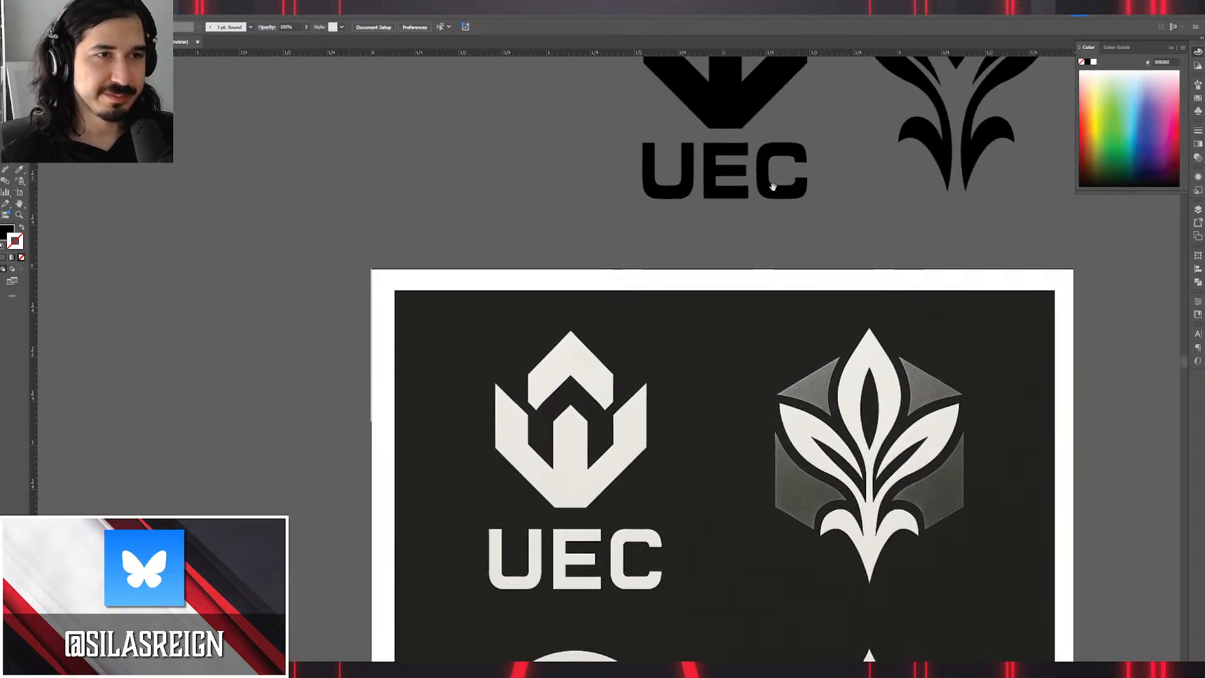
drag(774, 186, 738, 401)
scroll(699, 269, down, 10)
scroll(718, 245, right, 4)
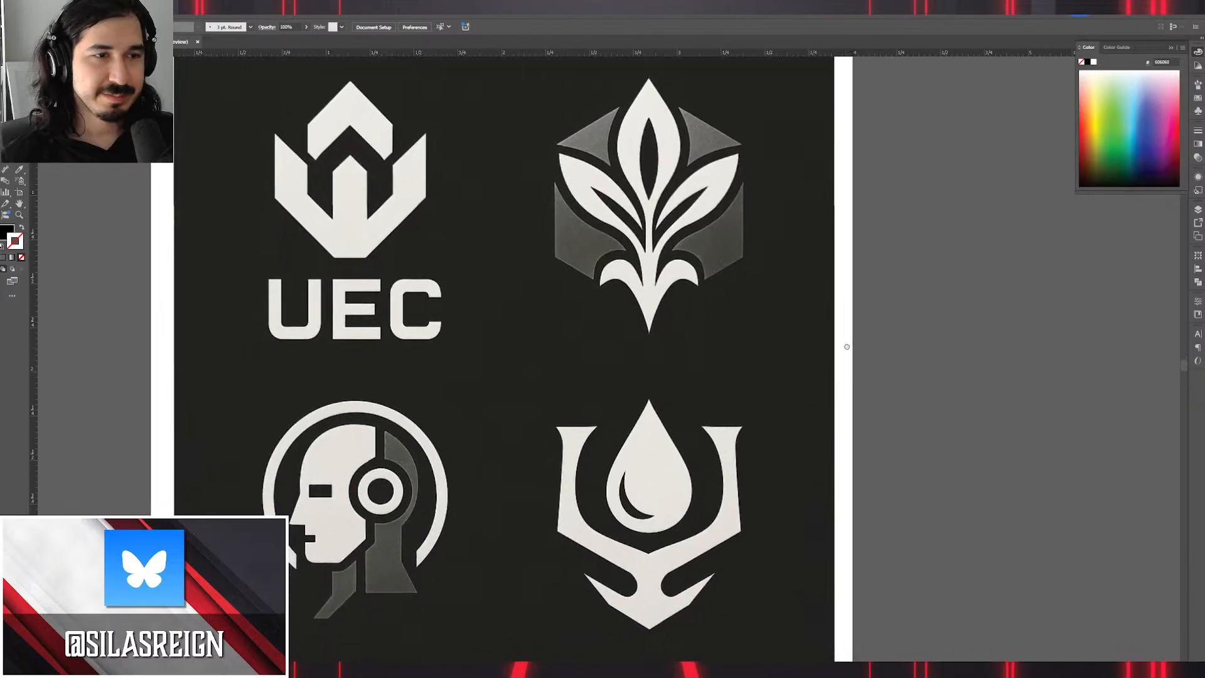
scroll(786, 354, down, 2)
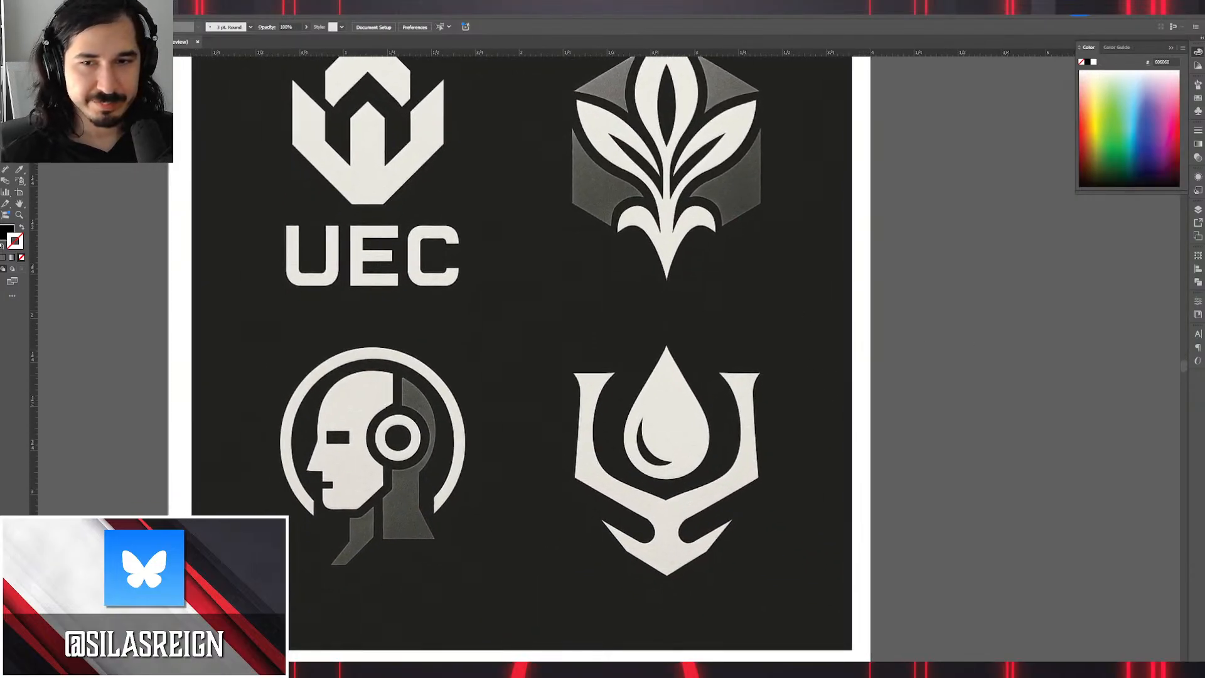
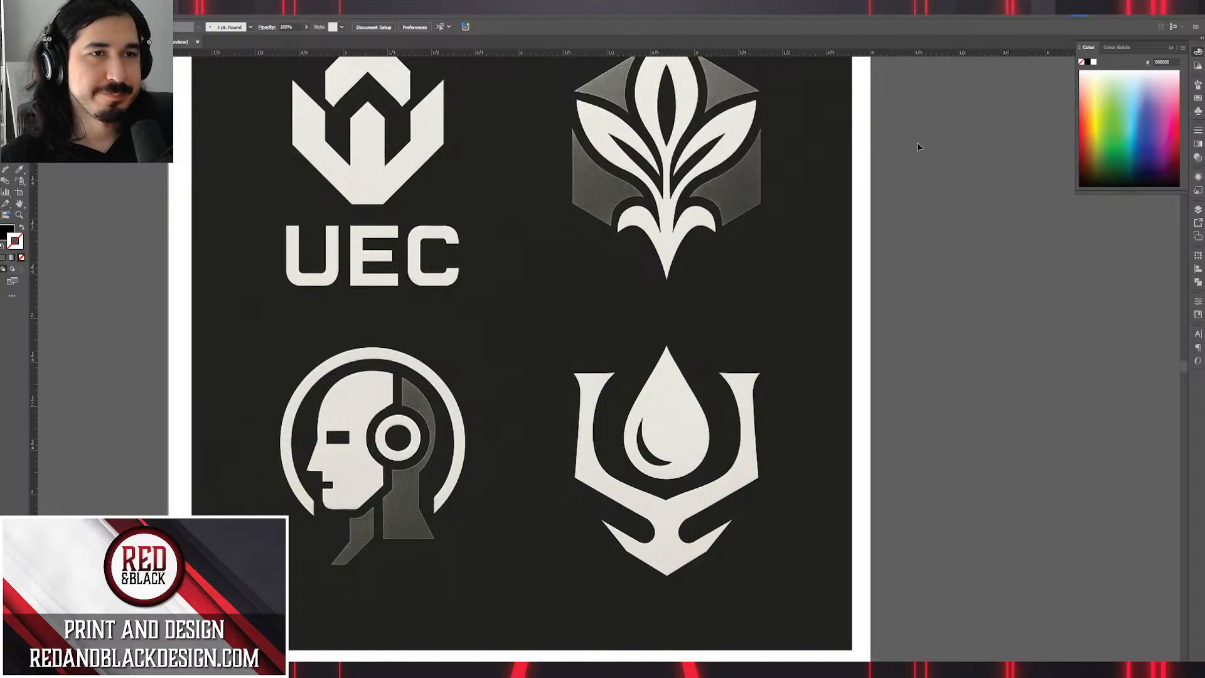
Expand the fill and stroke of the plant emblem's bud and its six small leaves.
scroll(691, 490, up, 10)
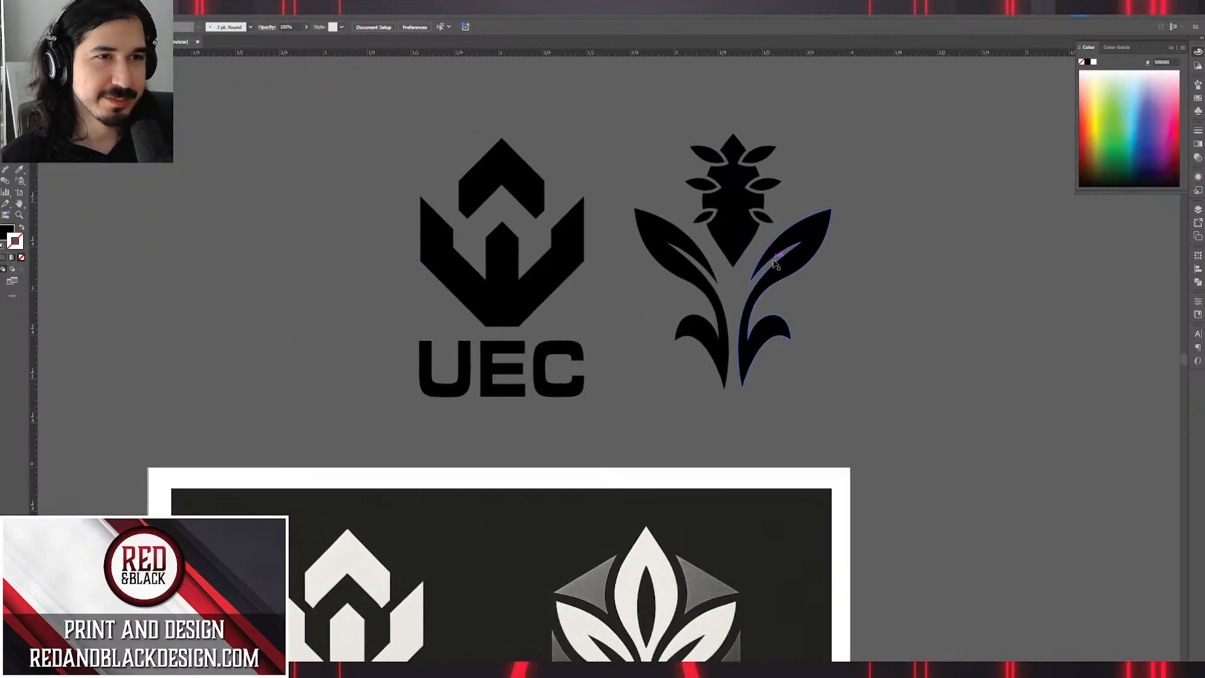
scroll(776, 263, up, 3)
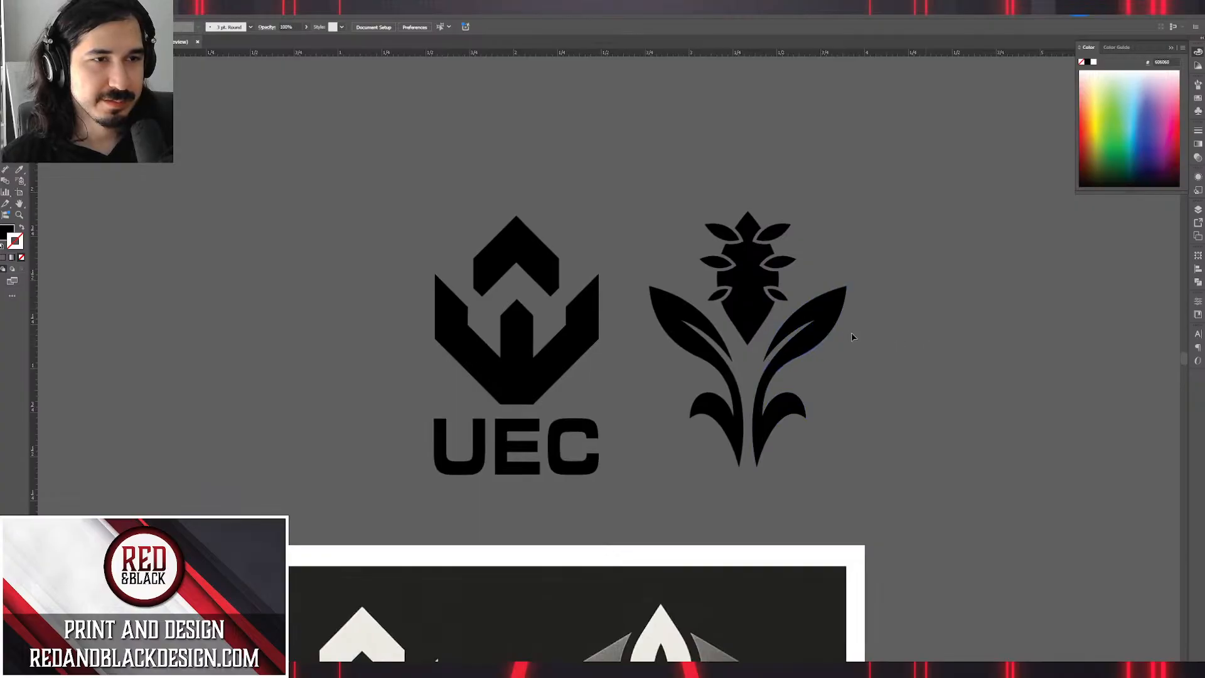
scroll(869, 185, up, 3)
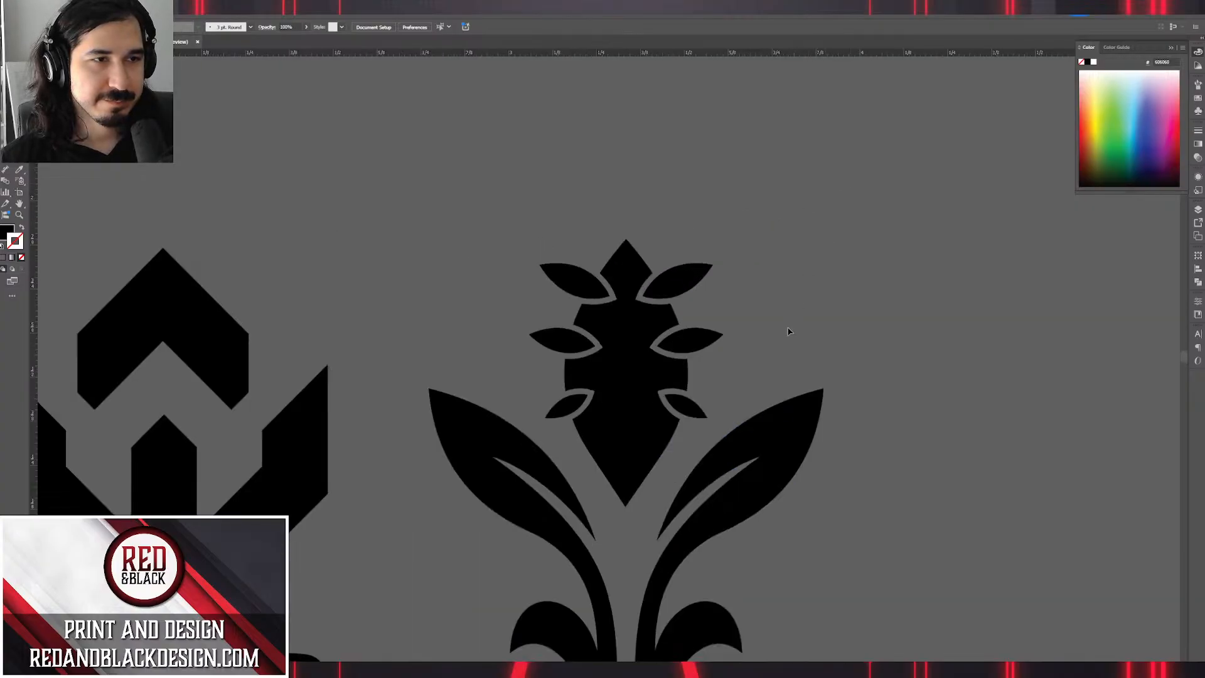
scroll(726, 377, up, 3)
scroll(727, 380, down, 3)
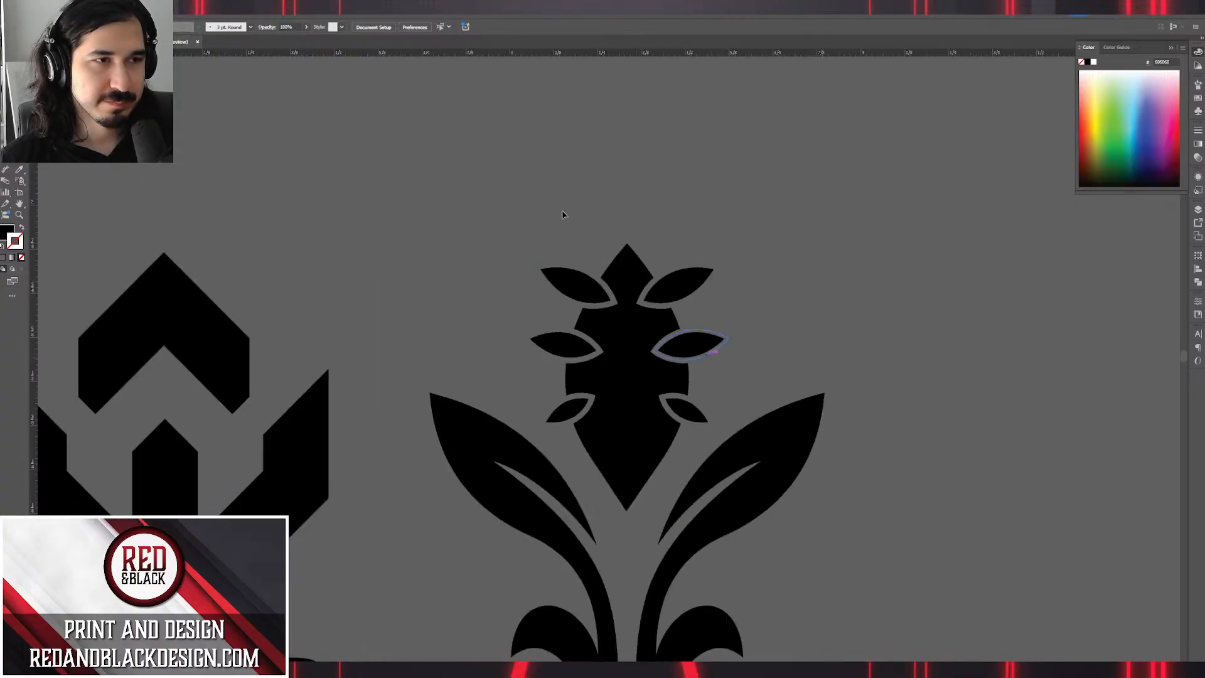
drag(563, 214, 684, 411)
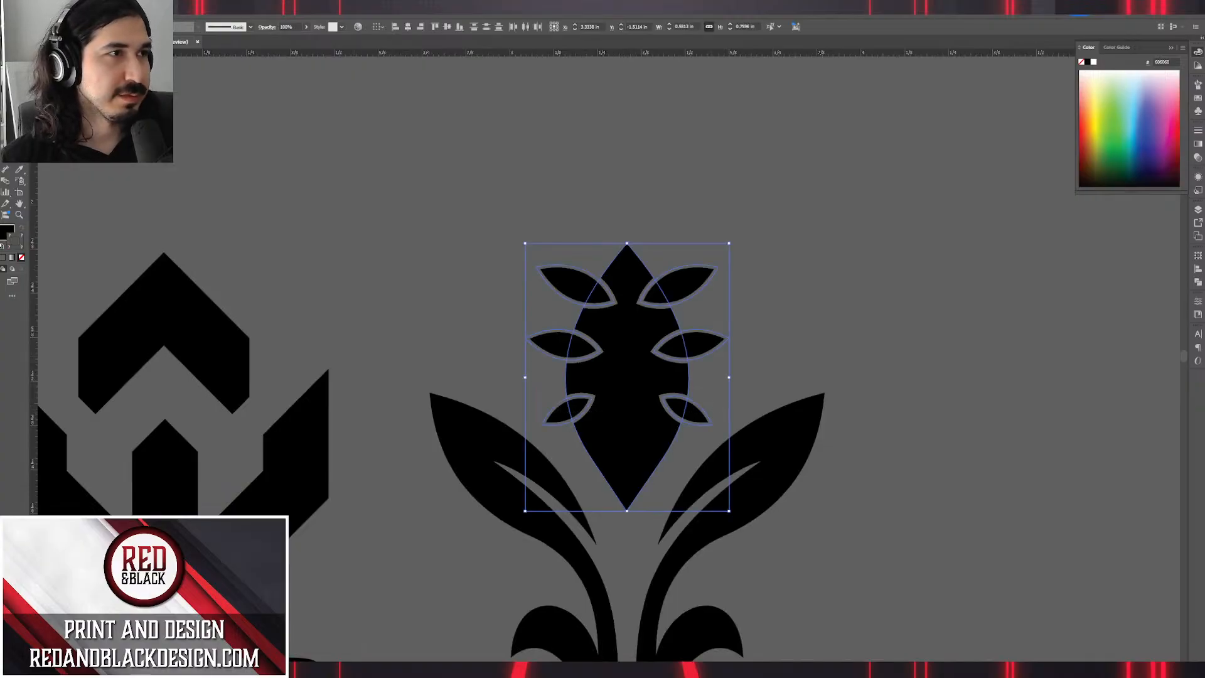
click(78, 8)
click(94, 137)
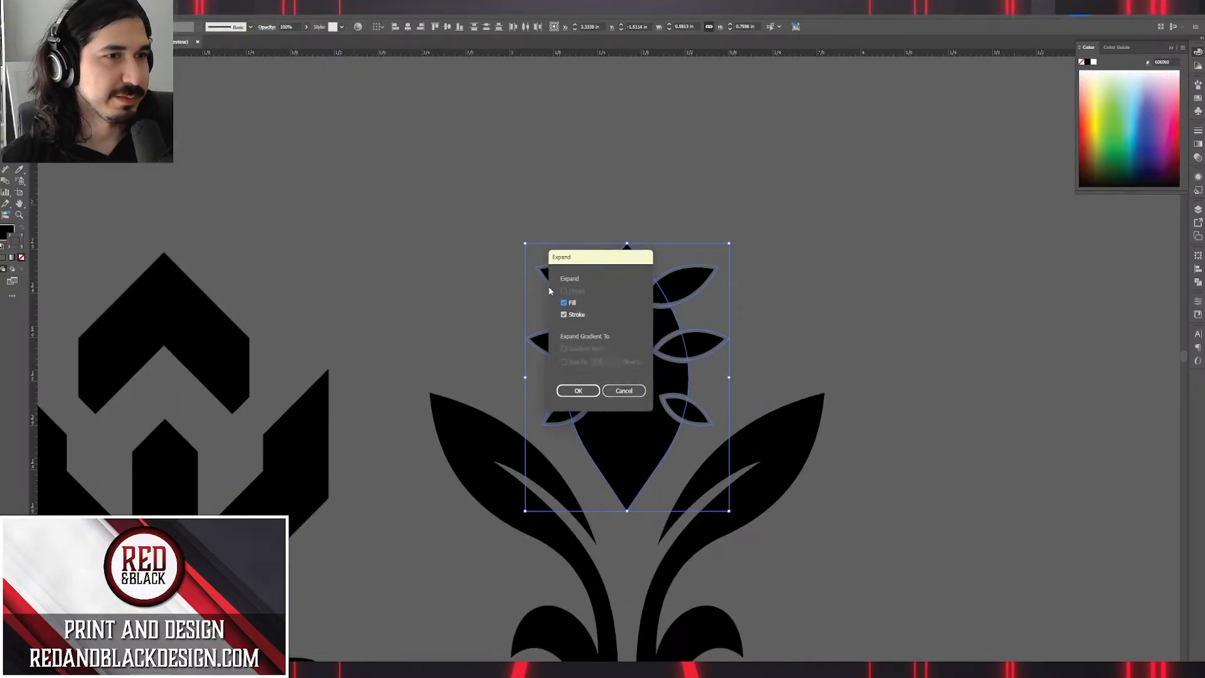
click(581, 392)
Ungroup the expanded bud and leaf shapes and split them with the Pathfinder Divide operation.
scroll(619, 350, up, 2)
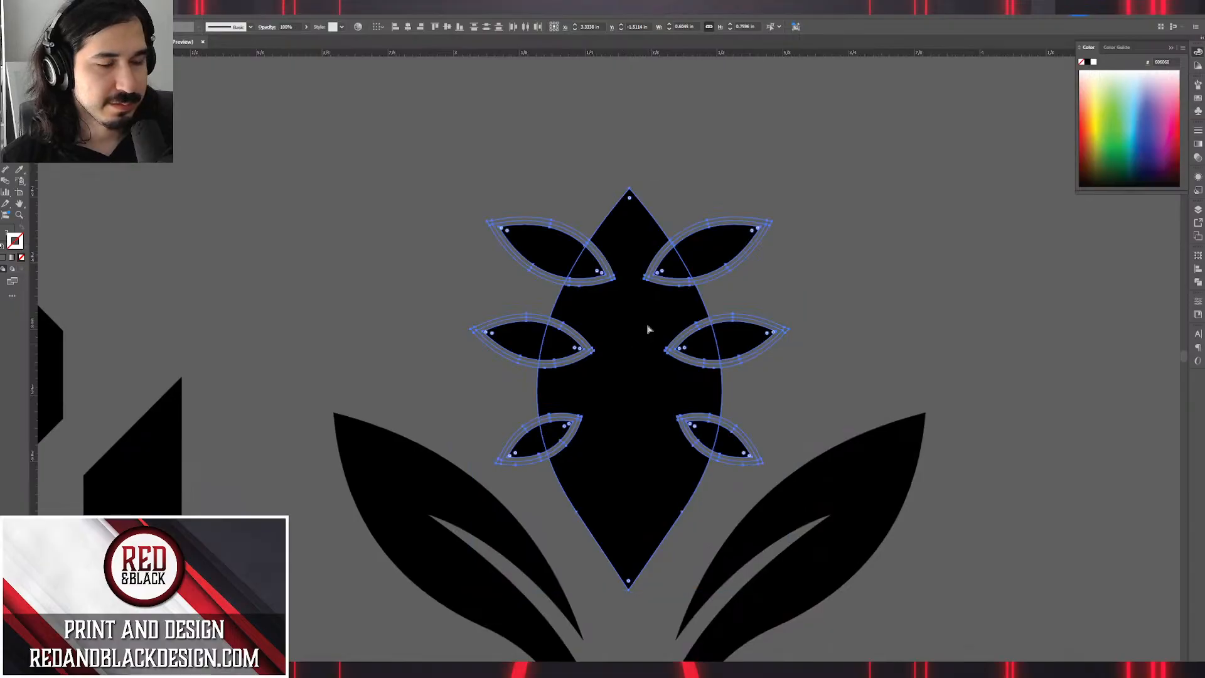
key(ctrl+g)
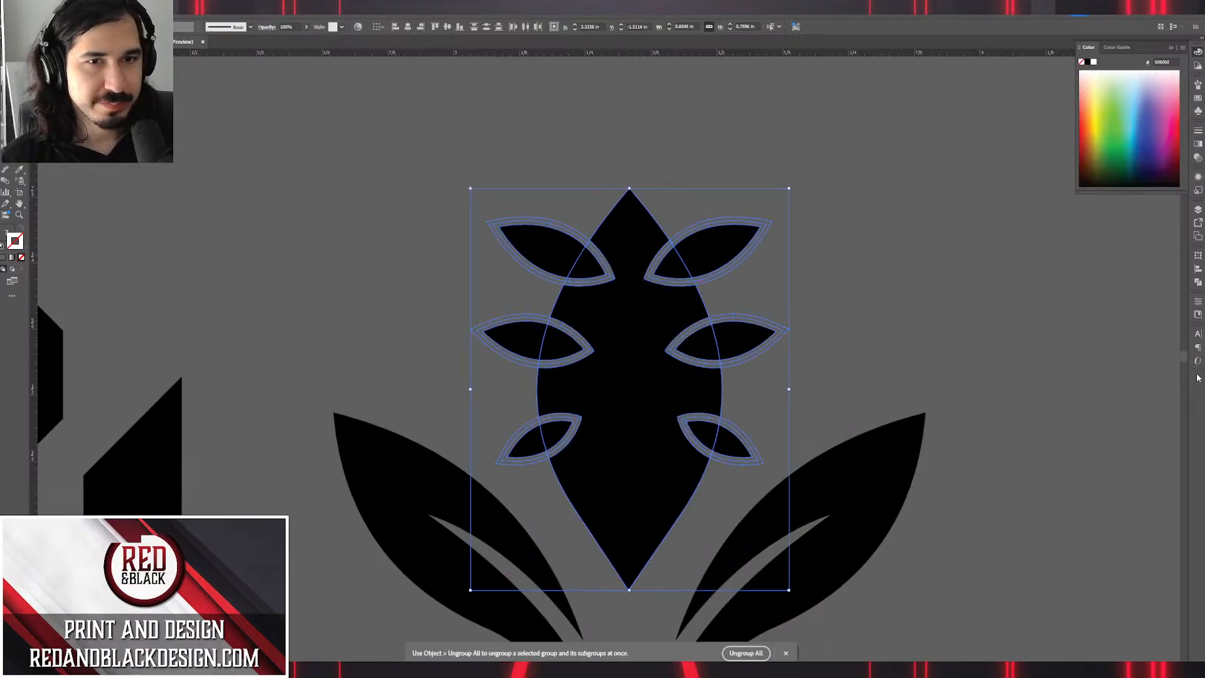
click(1198, 282)
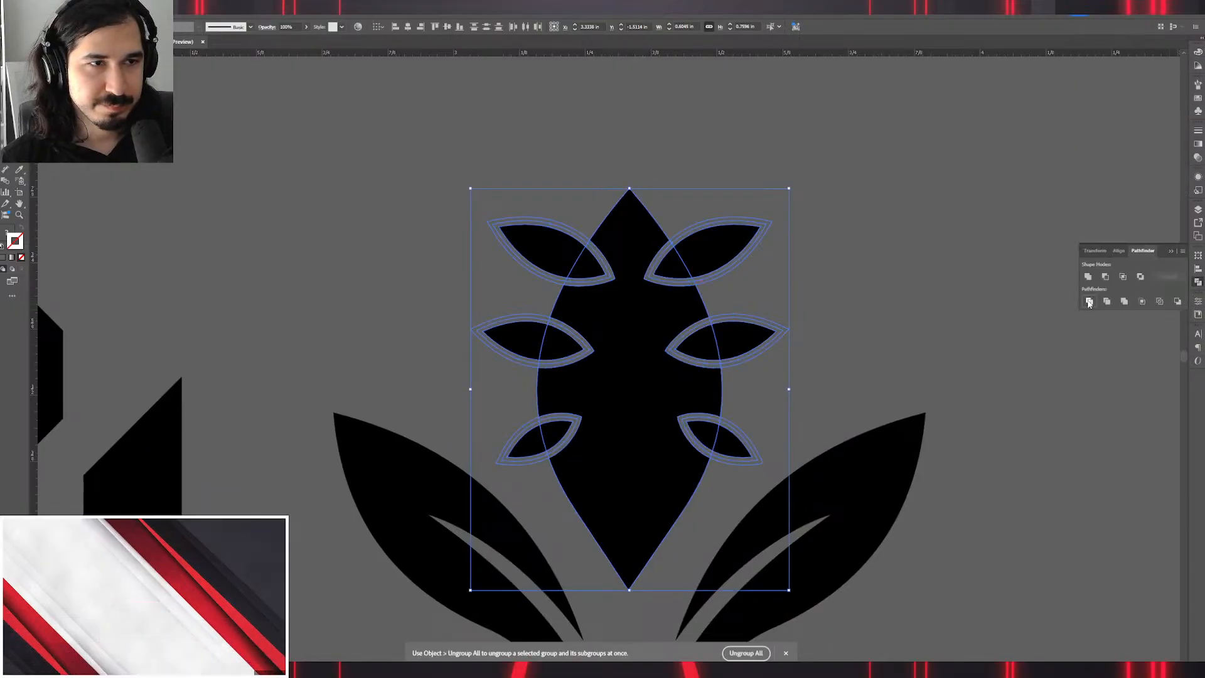
Isolate the divided bud and leaf group, select all grey outline pieces by matching fill color, and delete them.
double_click(761, 234)
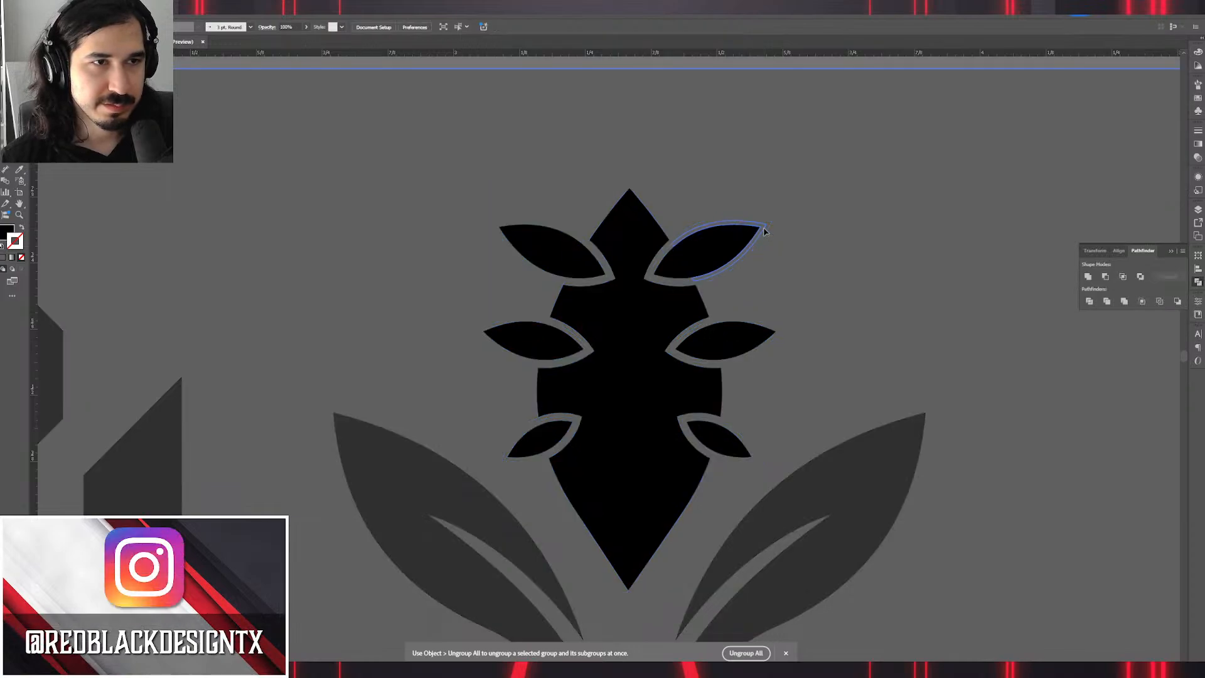
click(121, 9)
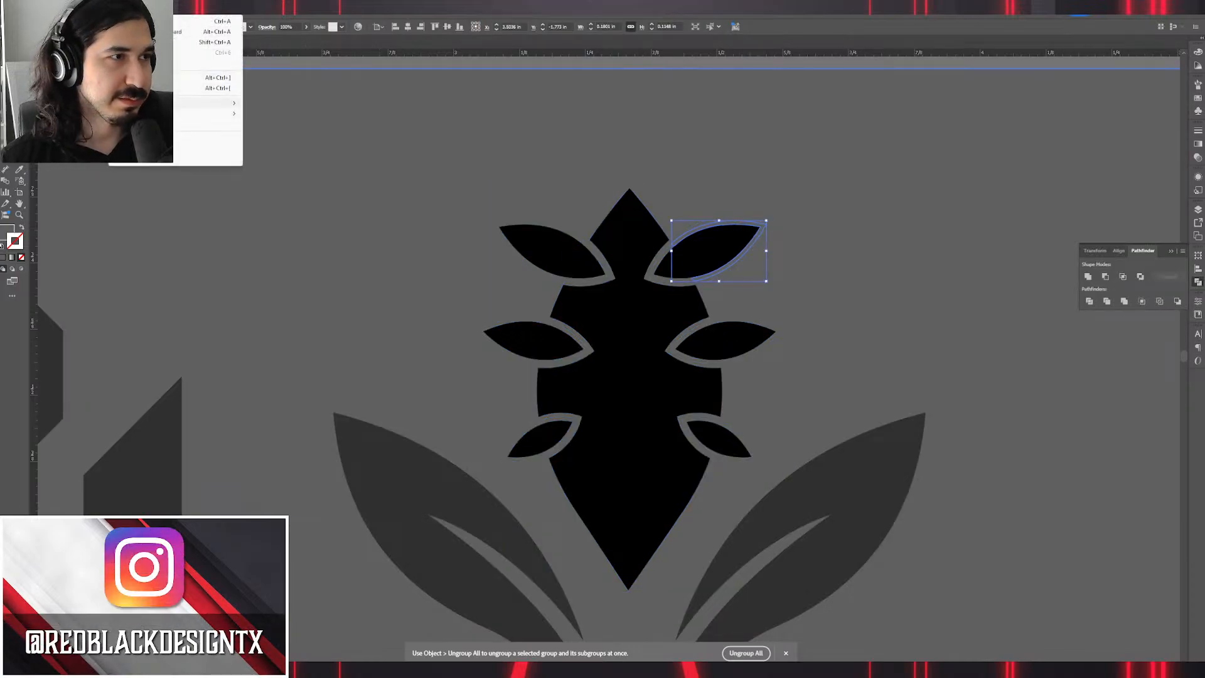
mouse_move(213, 103)
click(271, 142)
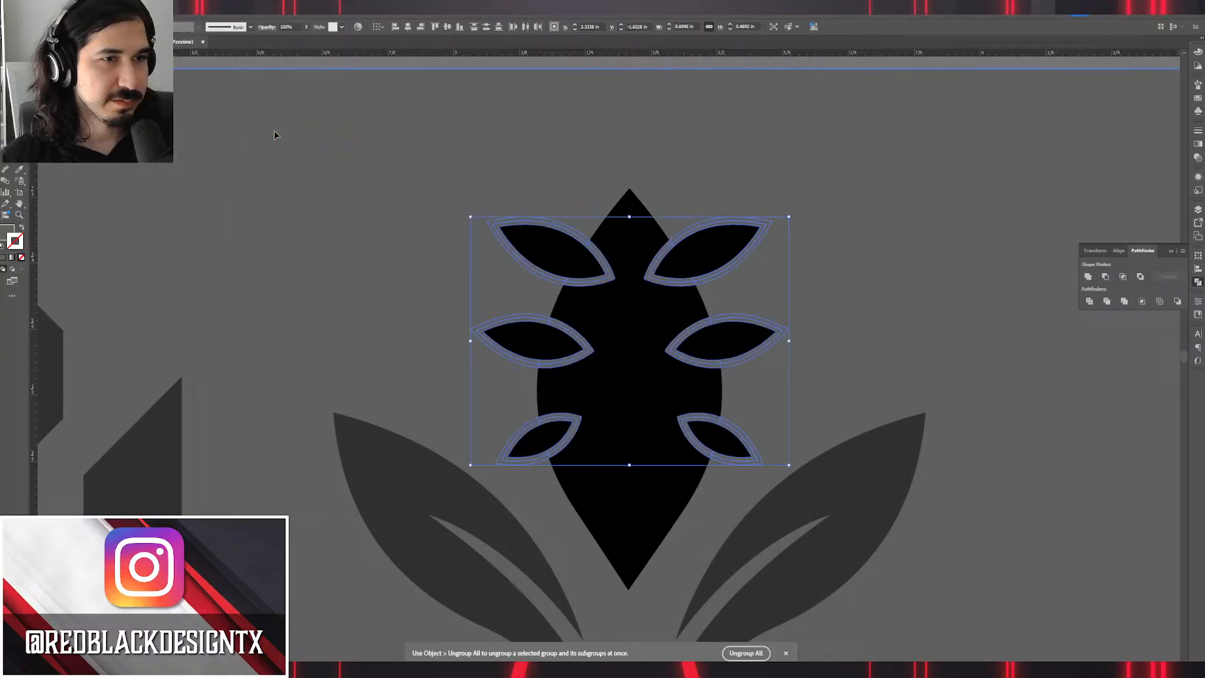
click(328, 153)
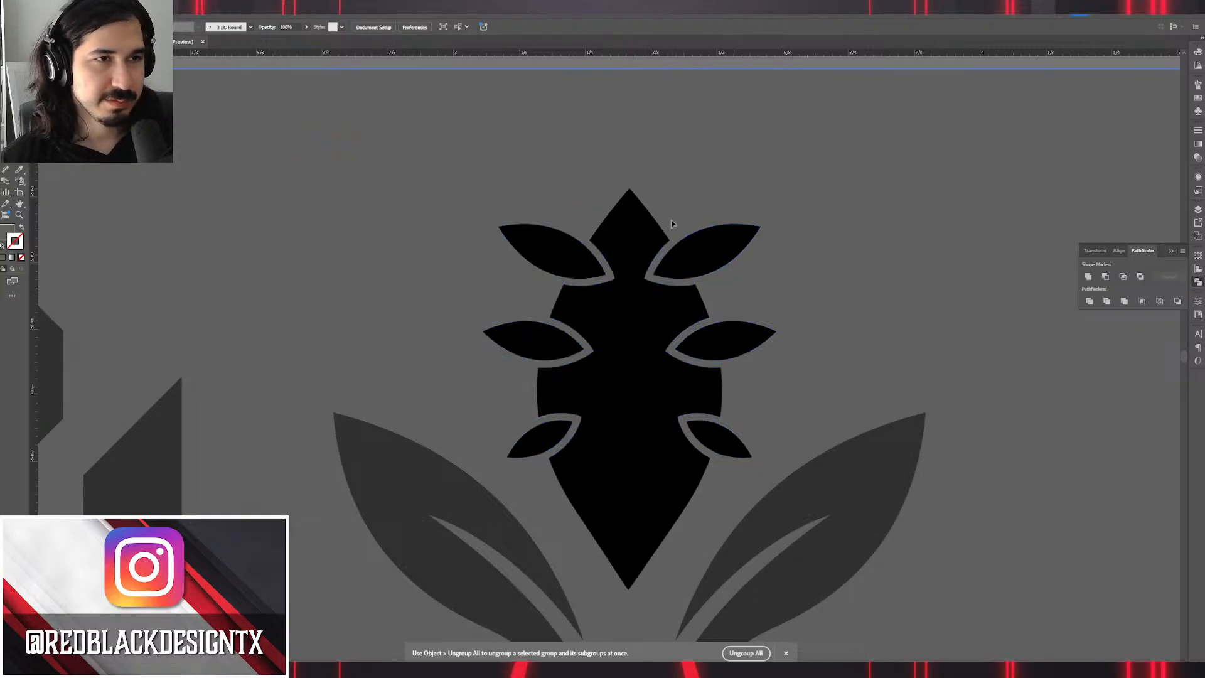
Unite the remaining black bud and leaf shapes with the Pathfinder.
drag(765, 205, 511, 468)
click(1088, 277)
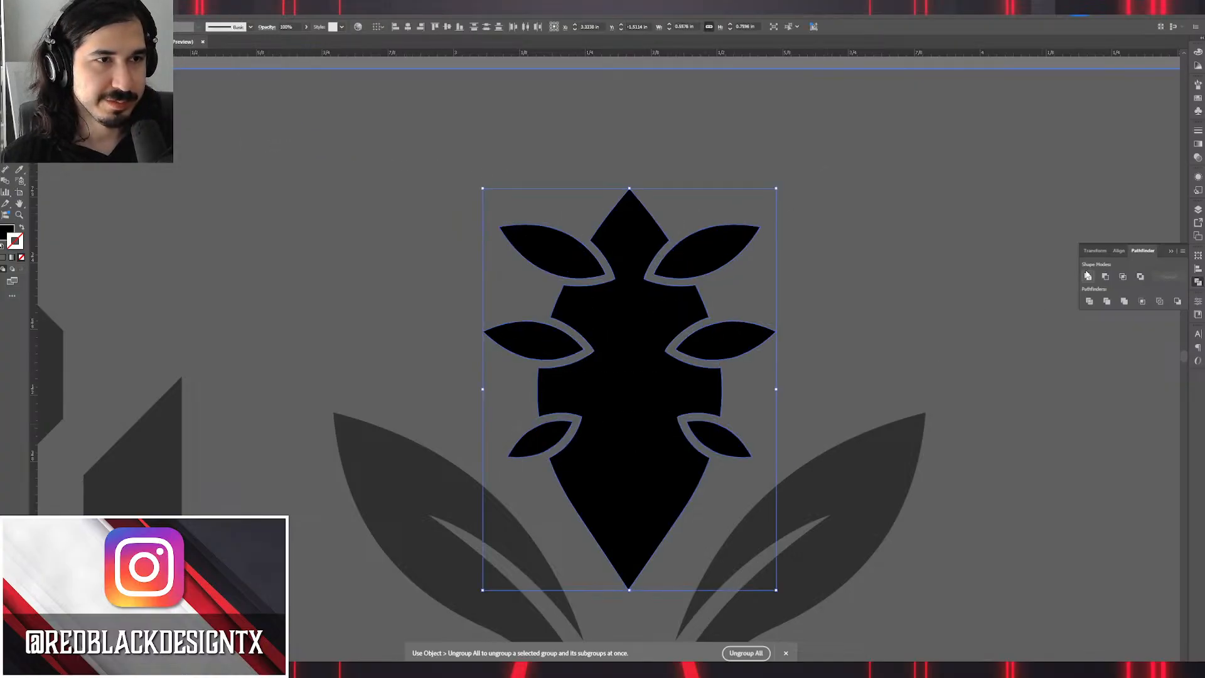
click(896, 279)
Try scaling the plant emblem down to a small size beside the UEC logo and examine its legibility.
scroll(898, 289, down, 10)
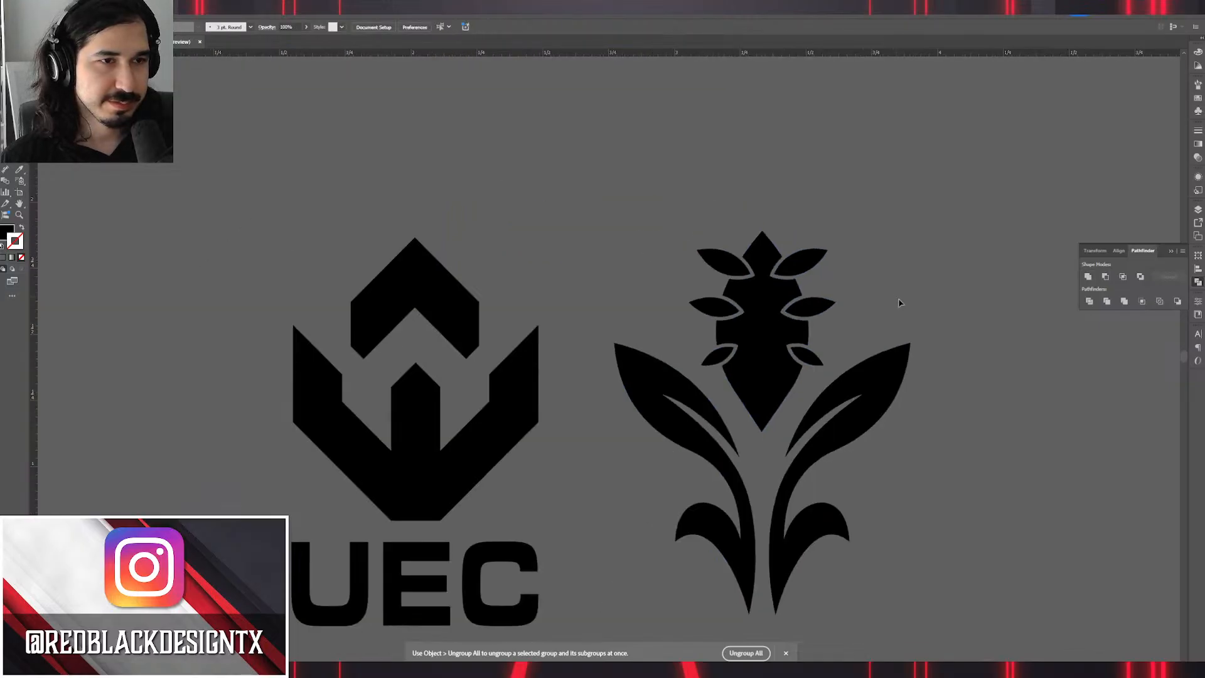
scroll(909, 304, down, 3)
scroll(908, 304, right, 4)
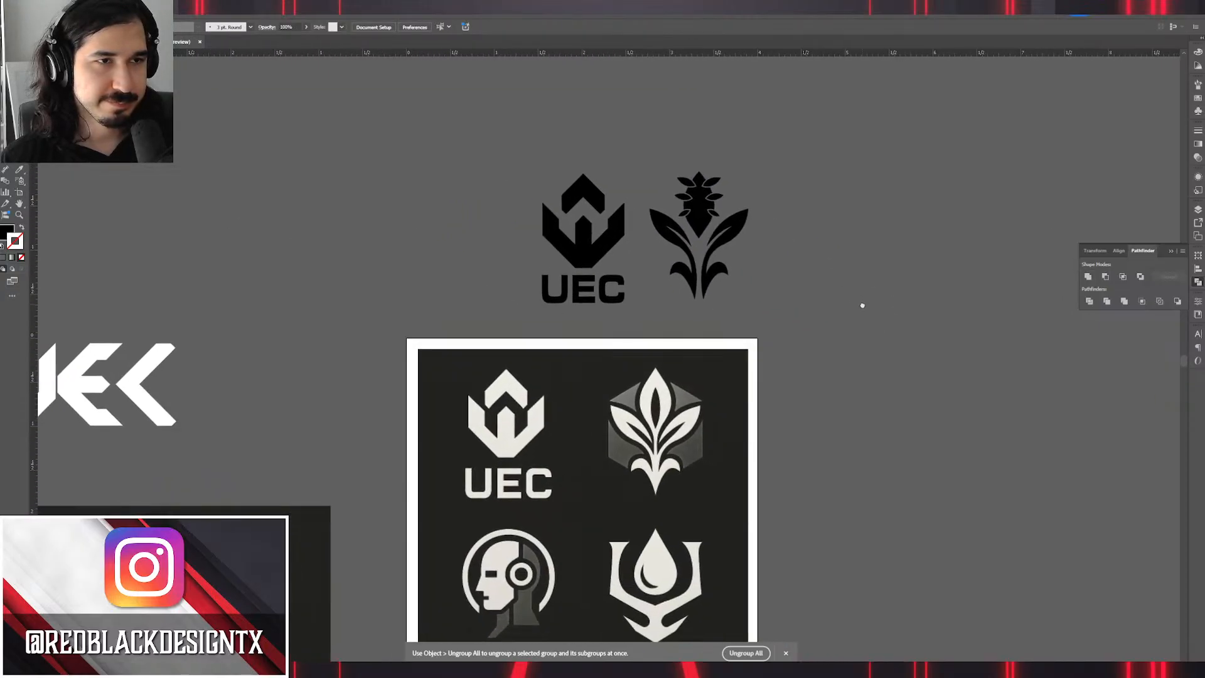
click(744, 223)
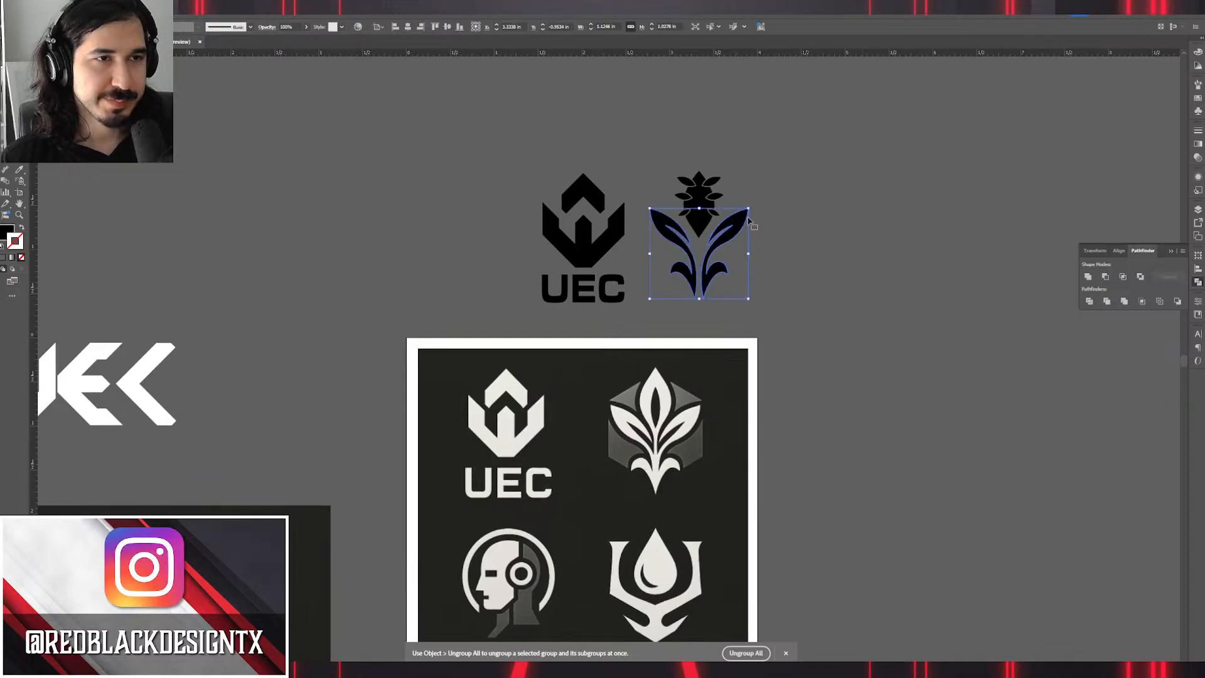
drag(749, 231, 716, 236)
click(790, 246)
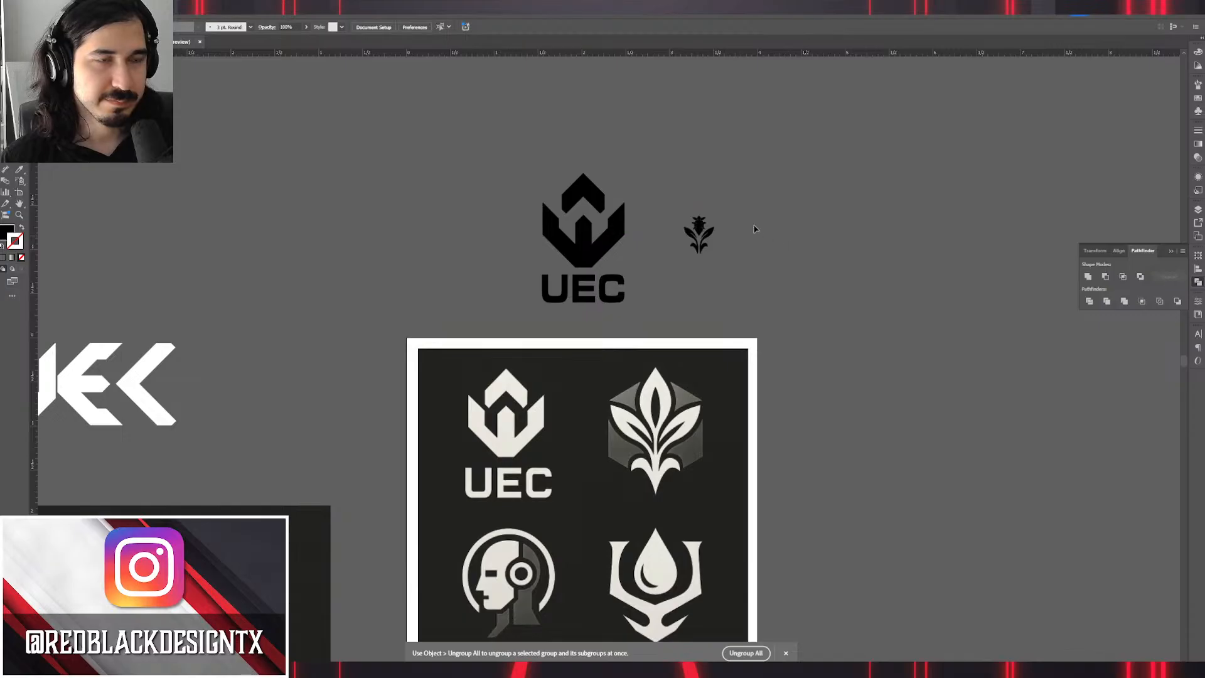
scroll(707, 225, up, 10)
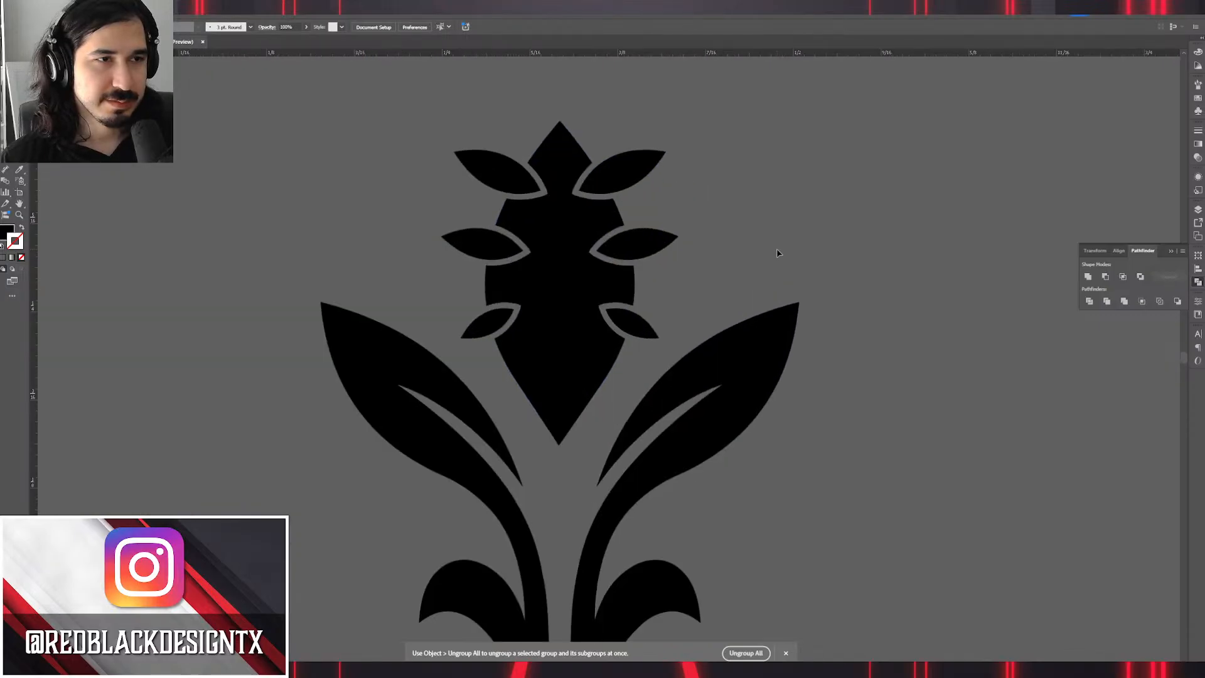
Undo the emblem's scaling, uniting, dividing and expansion back to the small leaves' live strokes.
key(ctrl+z)
scroll(777, 253, down, 6)
drag(788, 237, 754, 362)
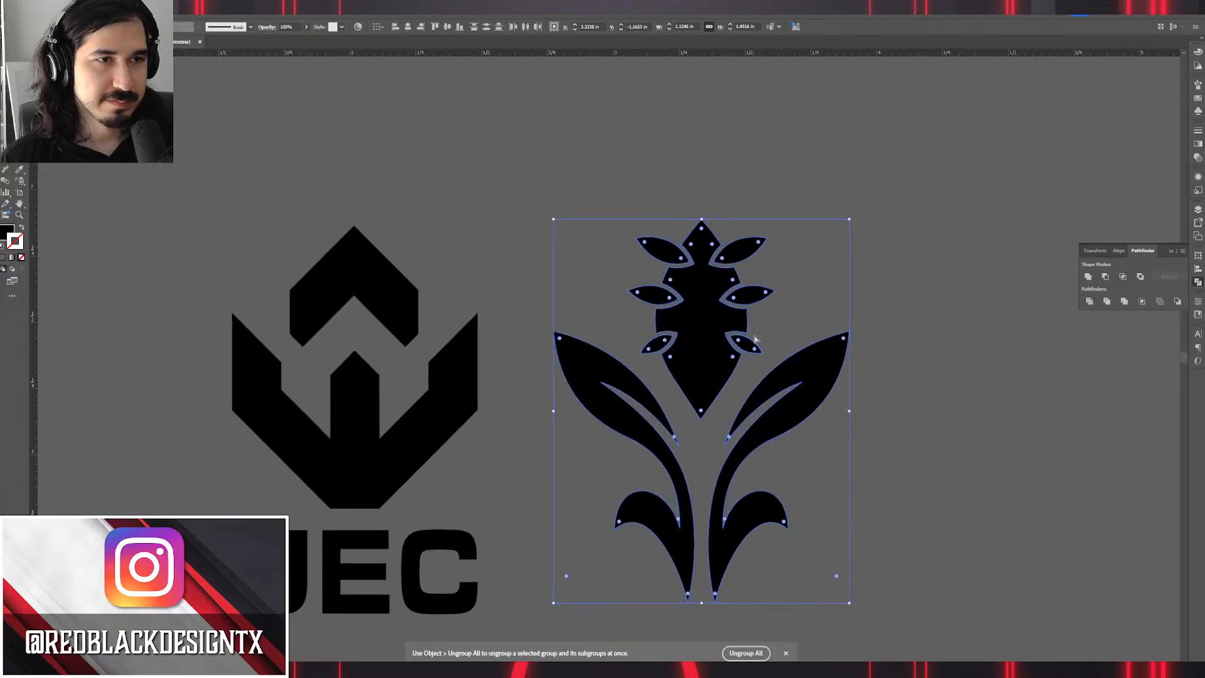
double_click(748, 345)
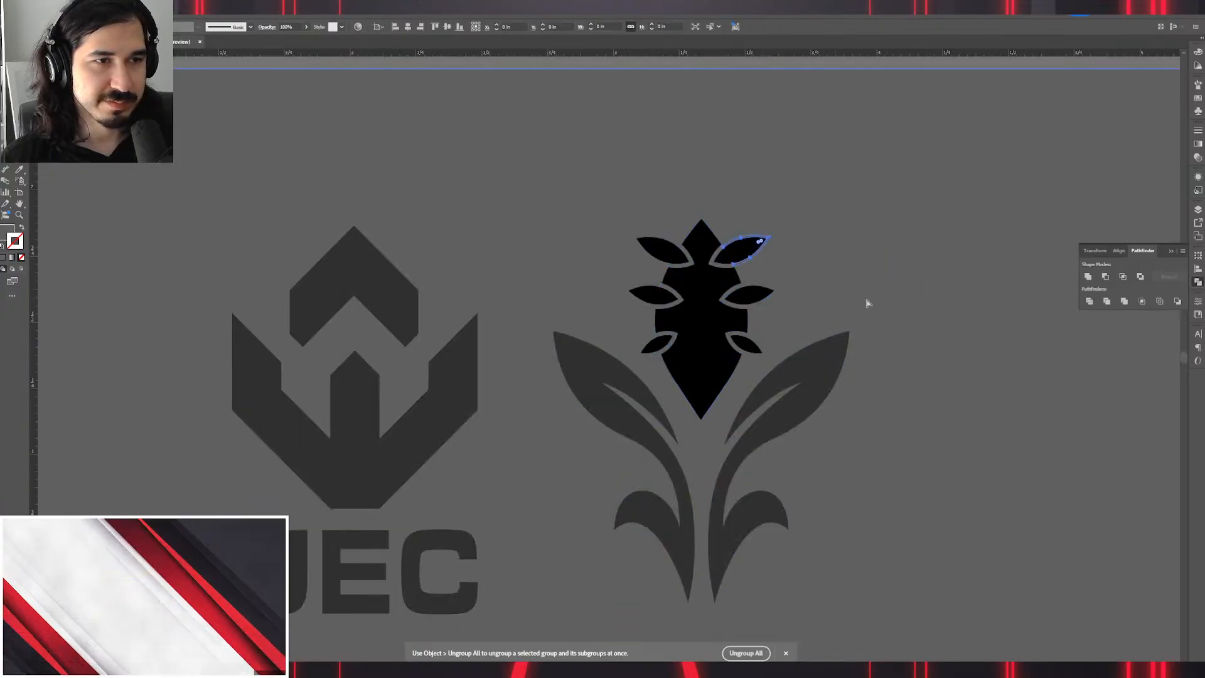
key(Escape)
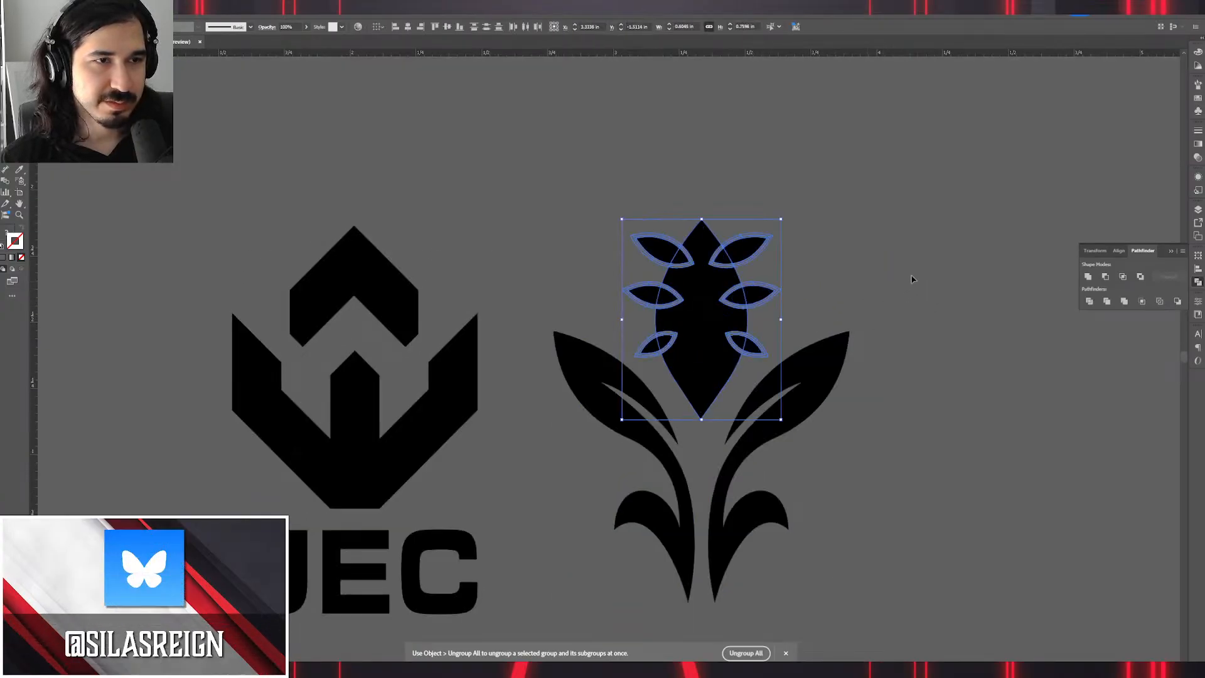
click(914, 278)
key(ctrl+z)
key(ctrl+z)
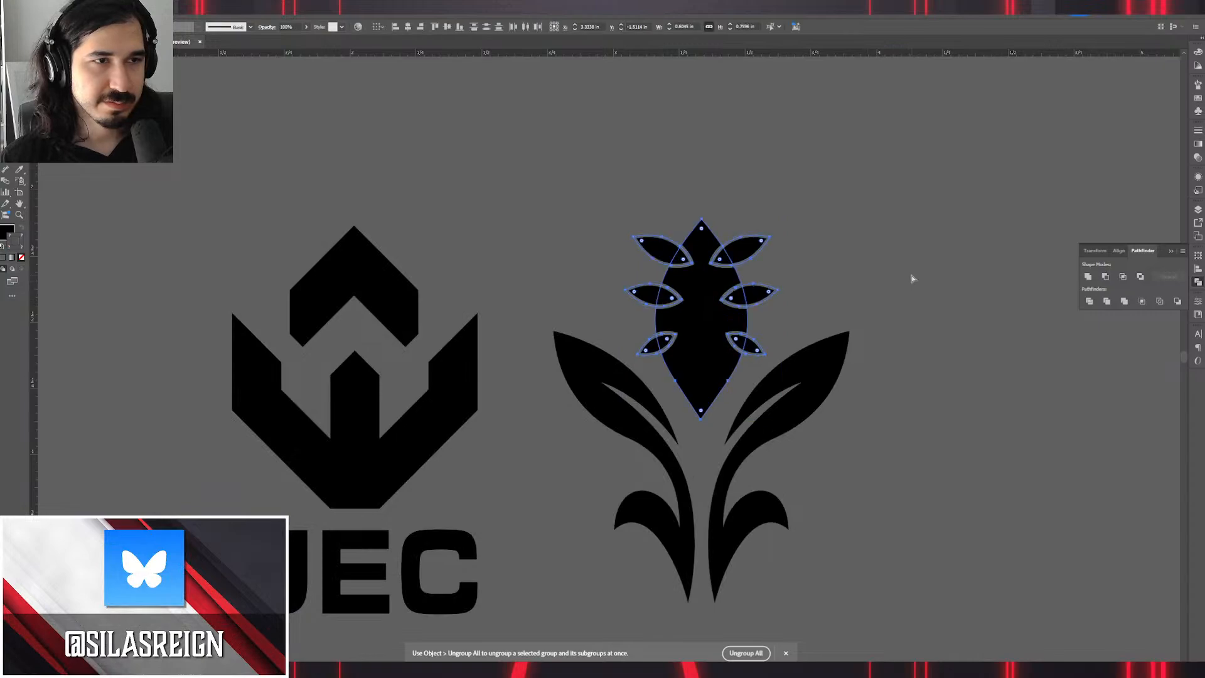
Set the stroke weight of the six small leaves to 2 pt and align their strokes to the outside.
scroll(785, 296, up, 4)
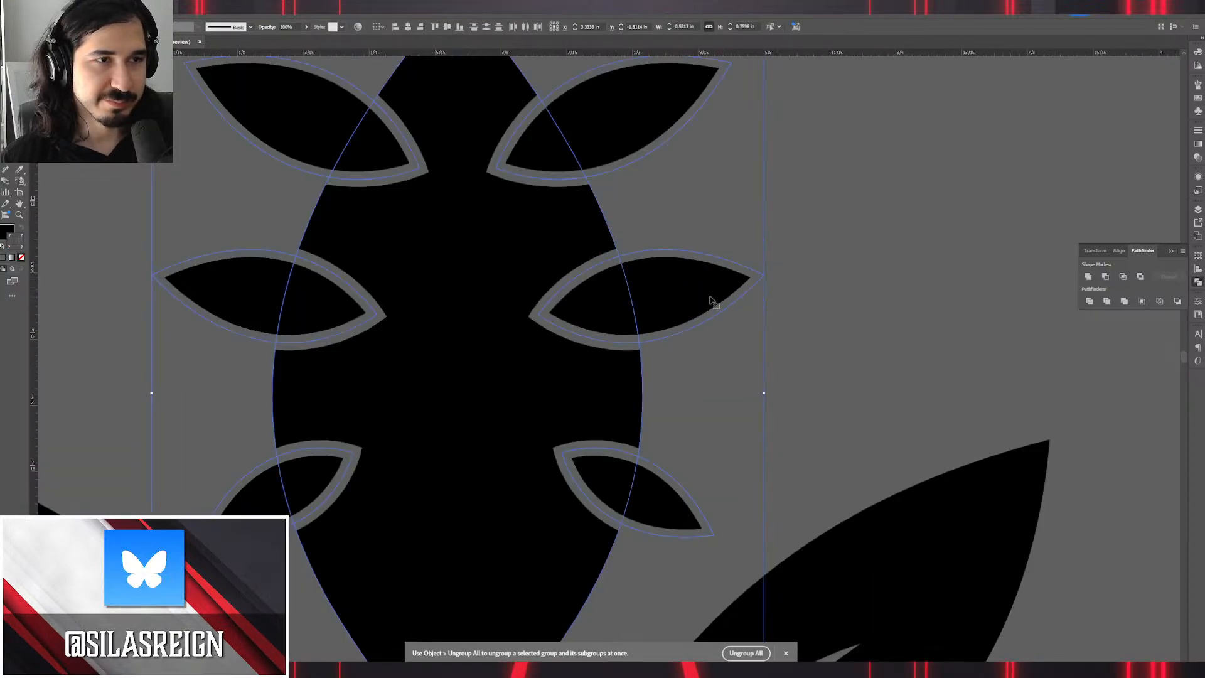
click(881, 276)
click(669, 121)
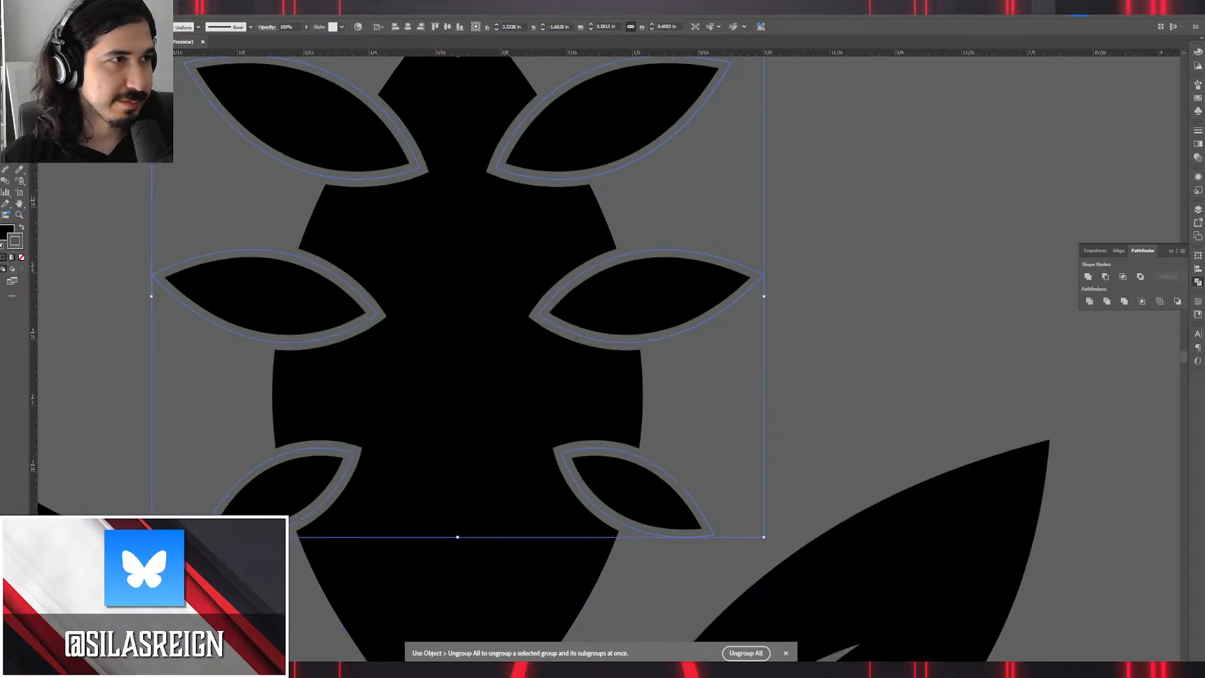
key(Down)
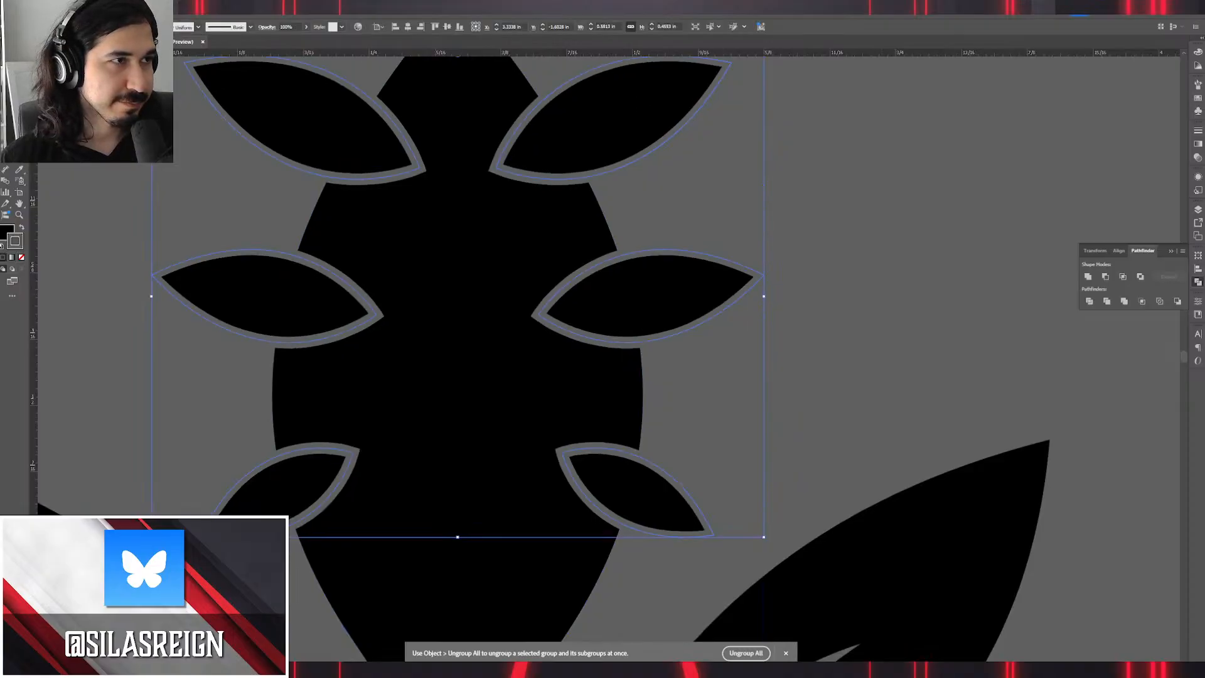
key(Up)
key(Up)
key(Up)
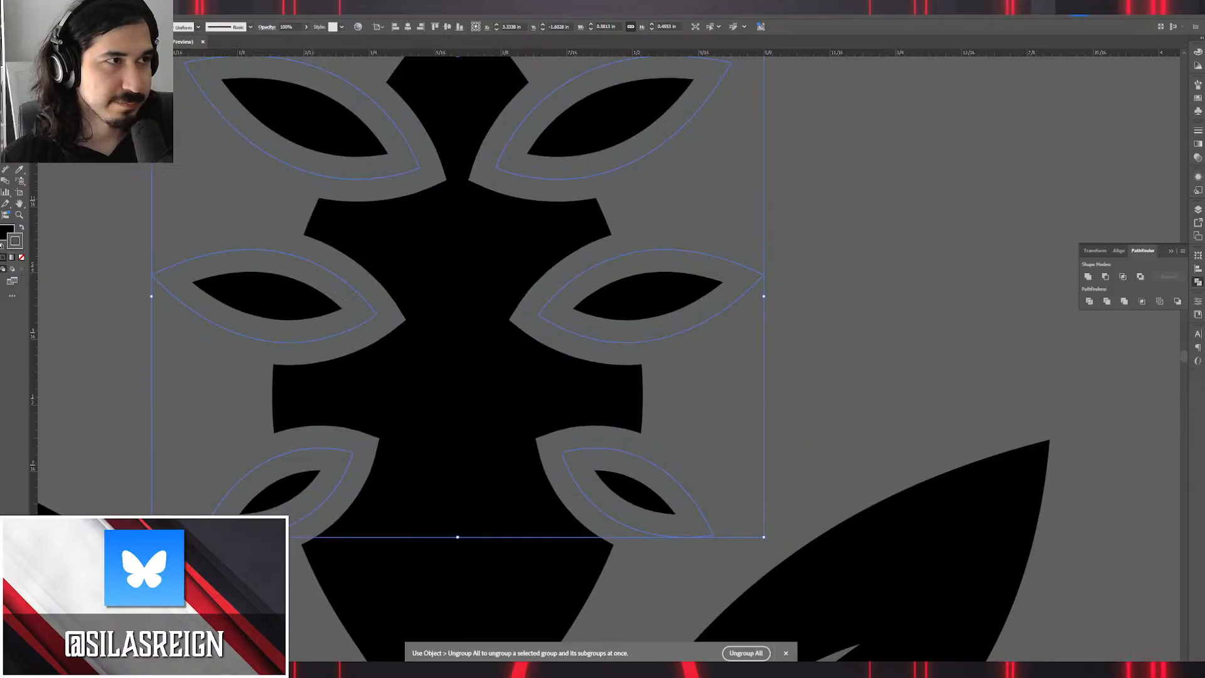
key(Down)
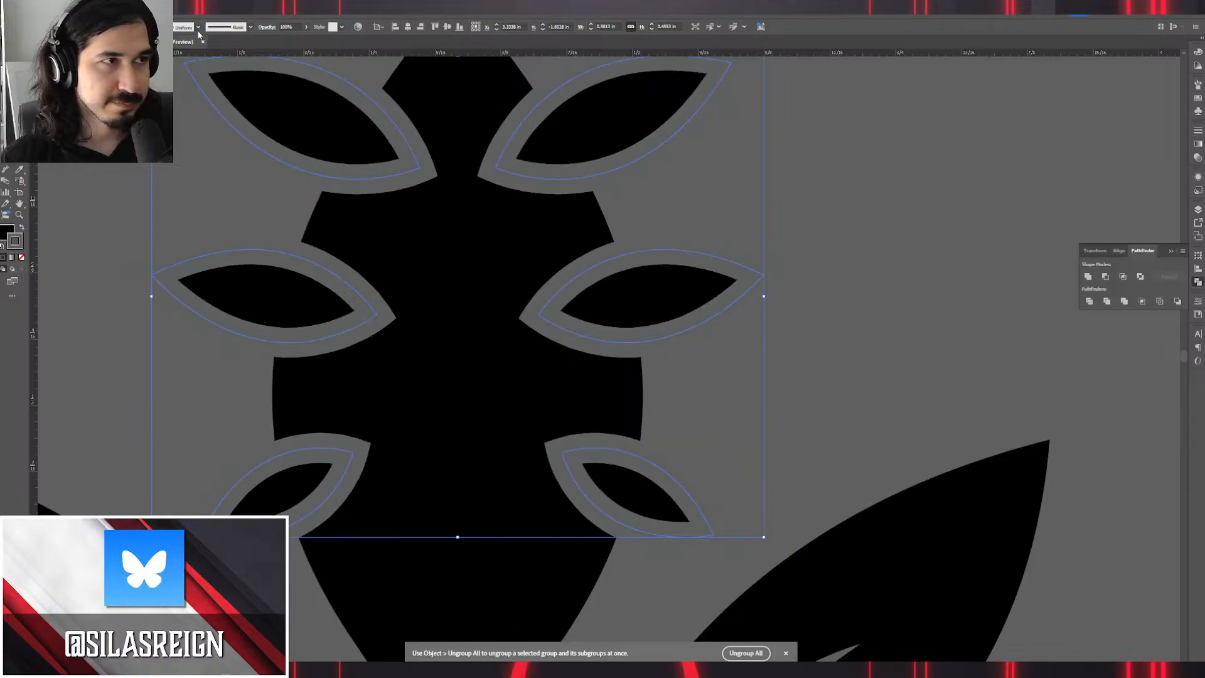
click(1198, 130)
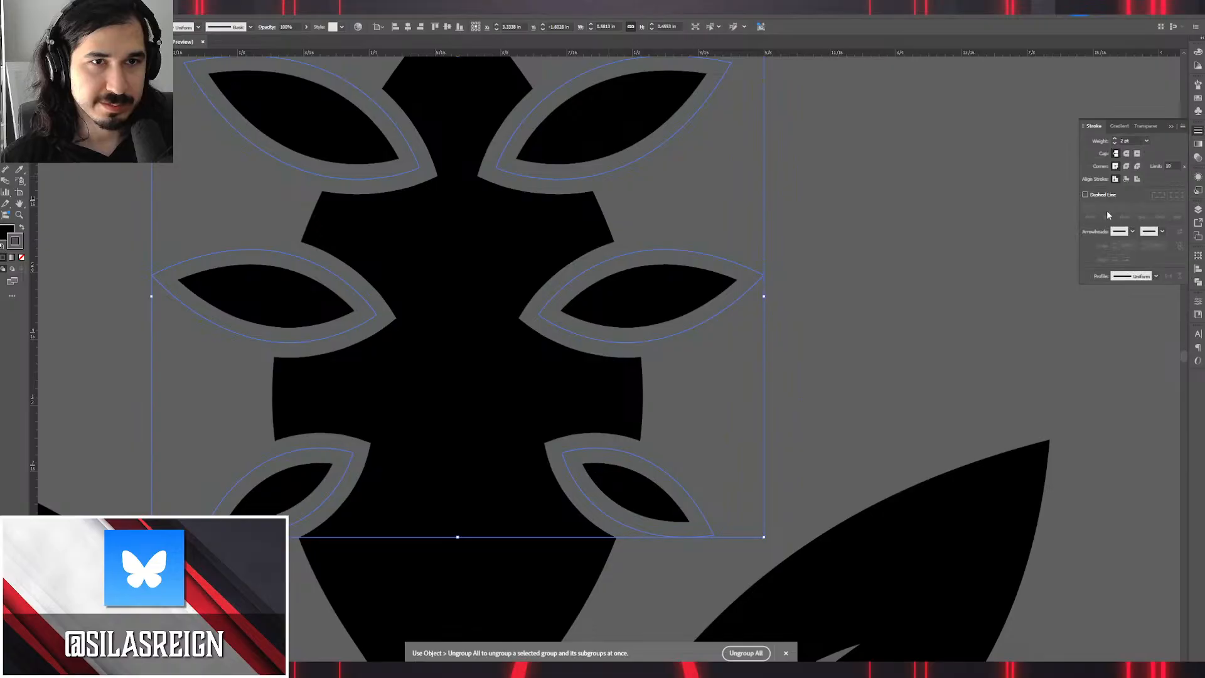
click(1137, 179)
Move the small leaves slightly outward from the bud on both sides of the plant emblem.
scroll(857, 297, down, 3)
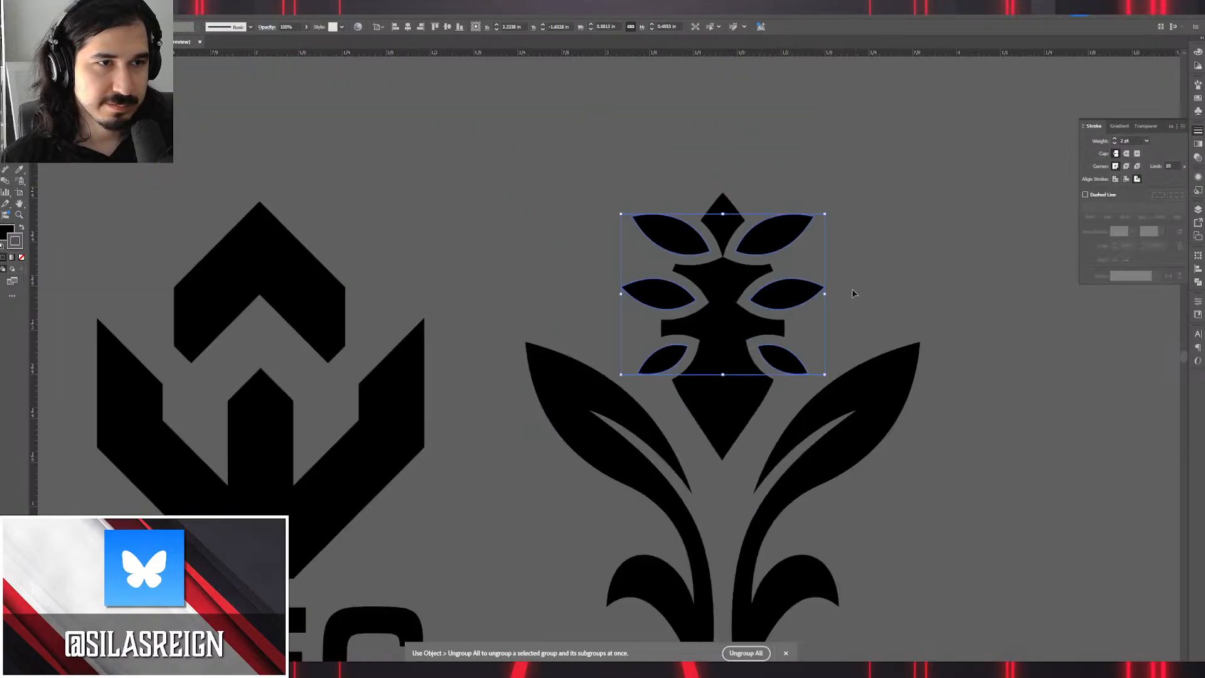
scroll(856, 290, up, 2)
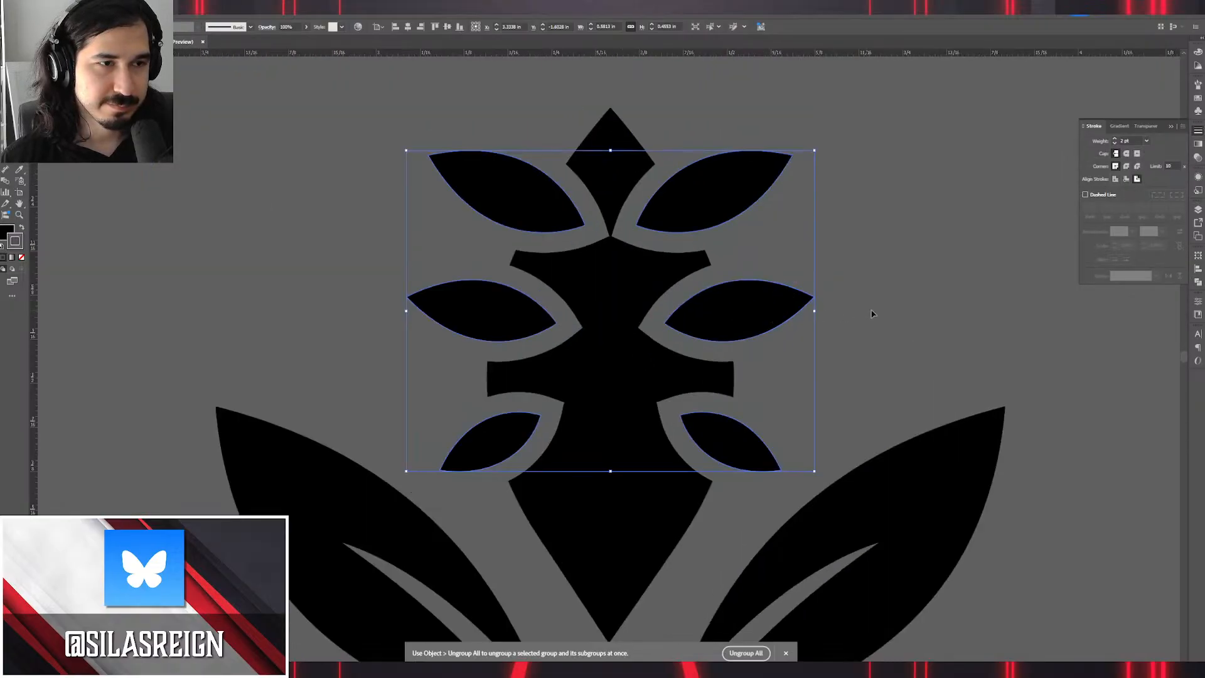
double_click(775, 312)
mouse_move(765, 312)
mouse_down()
mouse_move(788, 312)
mouse_move(761, 296)
mouse_move(757, 313)
mouse_up()
key(Escape)
scroll(762, 299, down, 2)
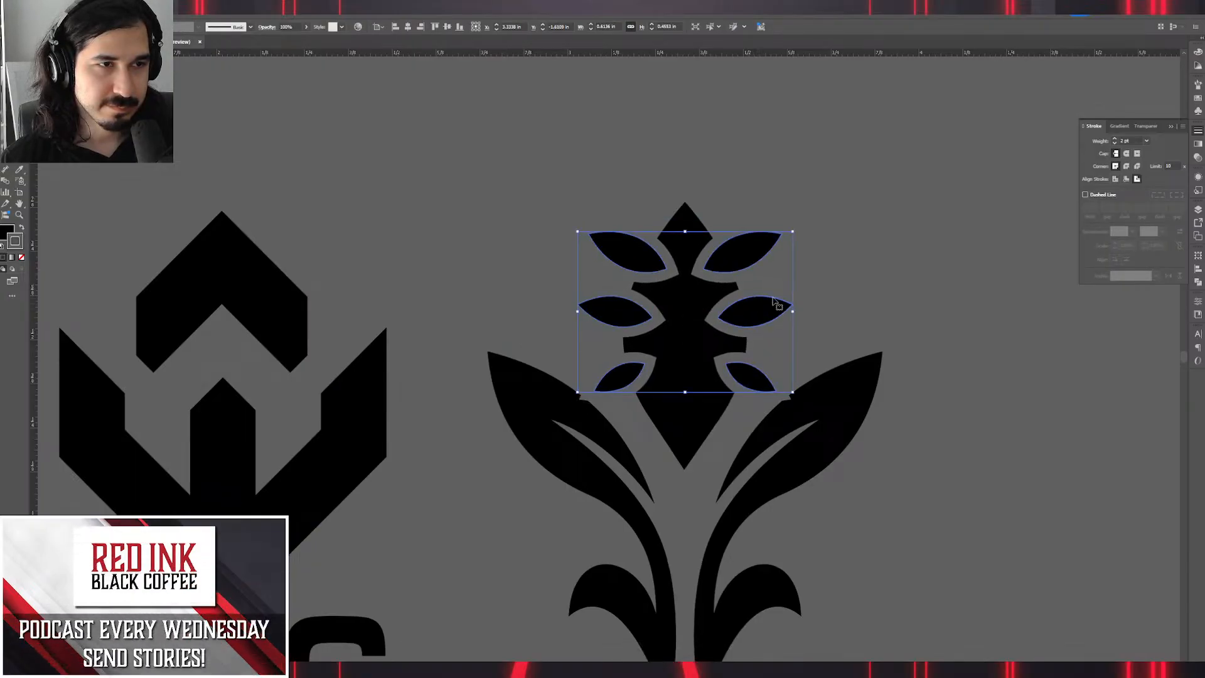
Select the bud together with its six small leaves and expand their appearance, fills and strokes.
shift+click(690, 217)
click(689, 216)
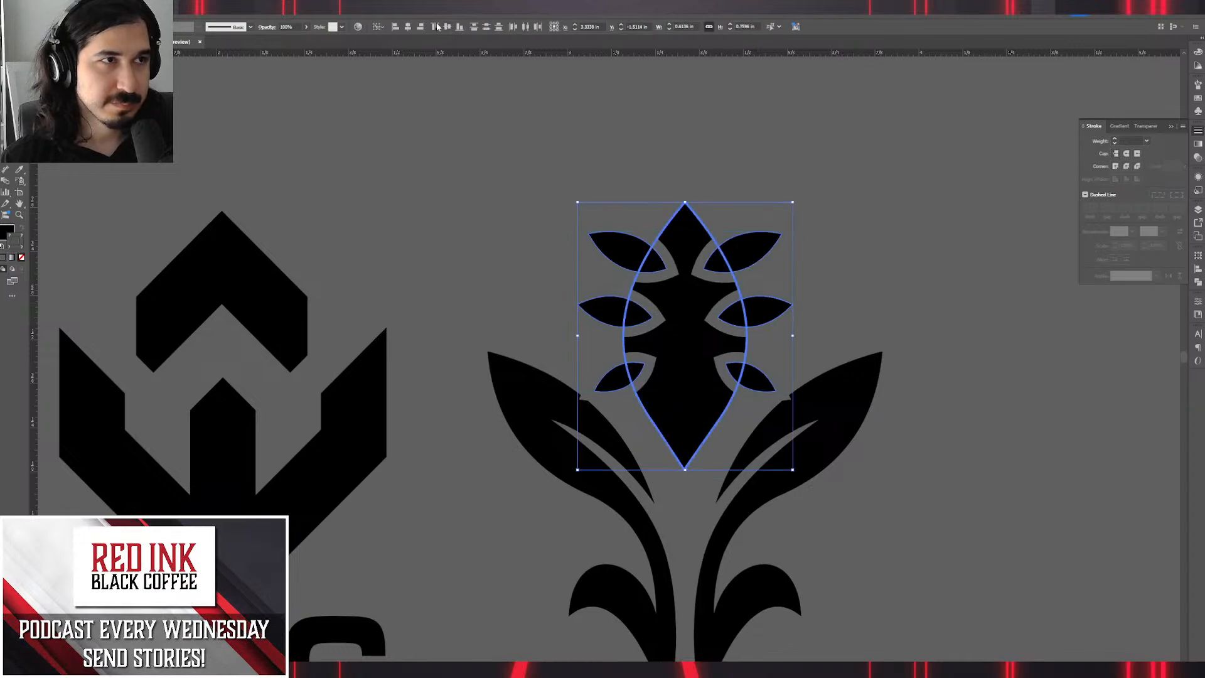
drag(605, 151, 751, 340)
click(80, 9)
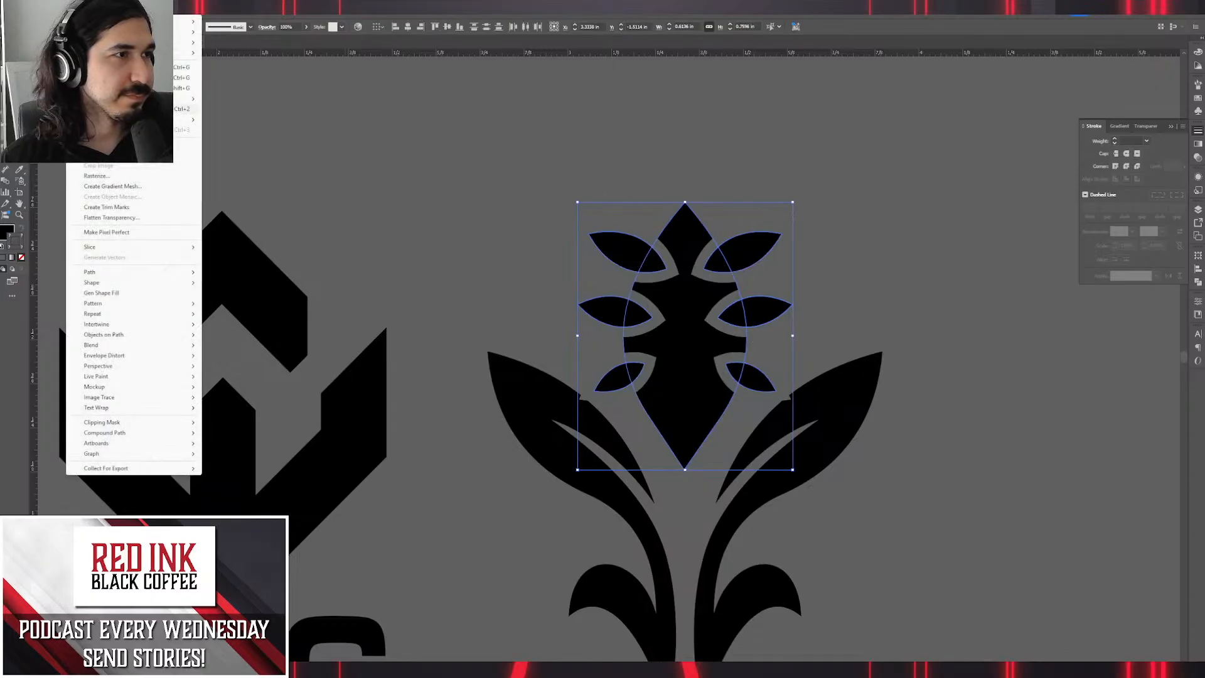
click(126, 154)
click(81, 9)
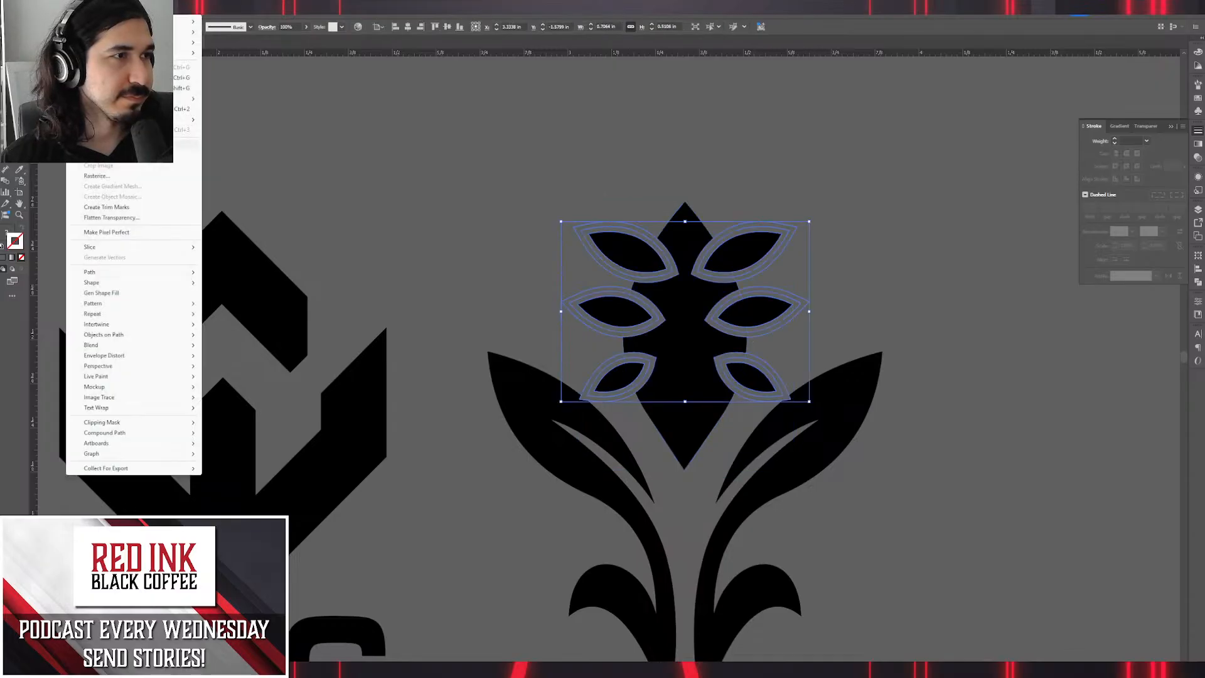
click(184, 143)
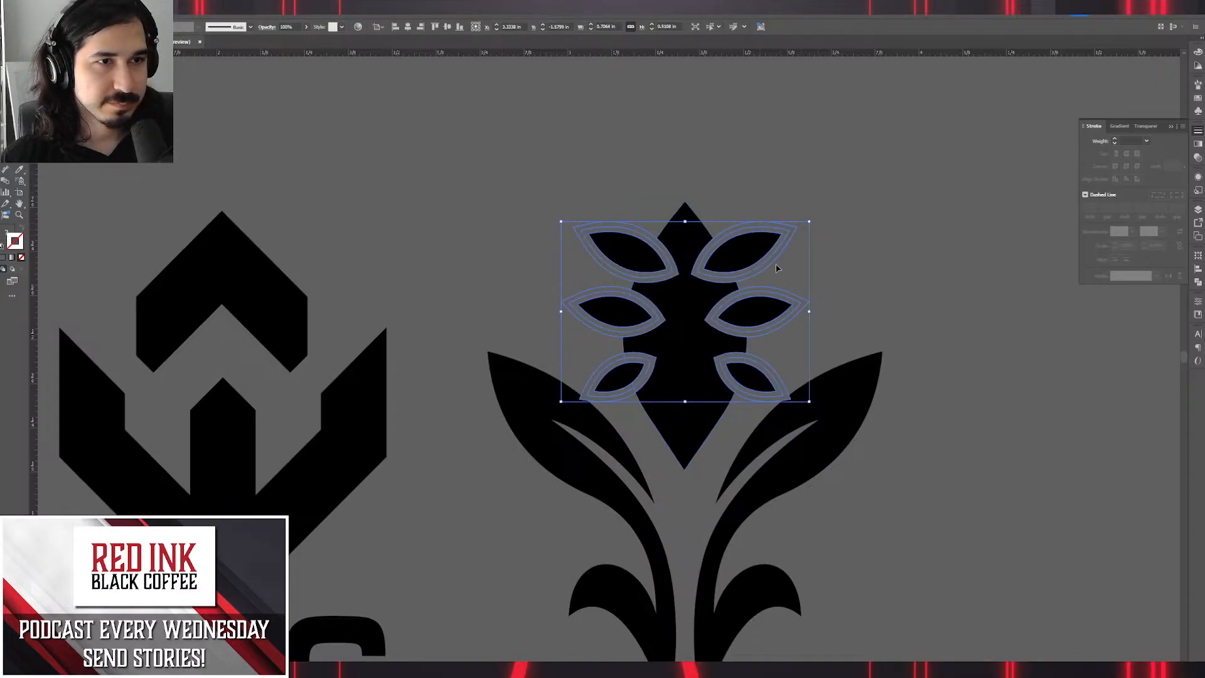
Split the bud and expanded leaf shapes with the Pathfinder Divide operation.
key(ctrl+shift+a)
drag(756, 182, 602, 309)
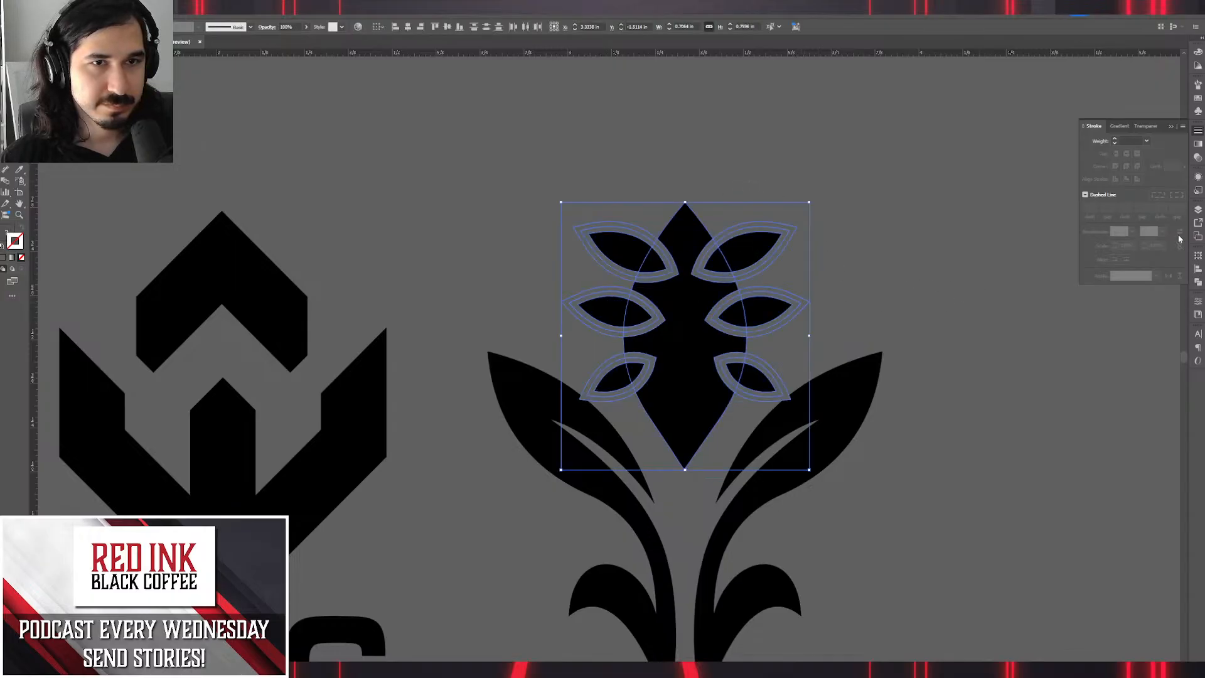
click(1199, 282)
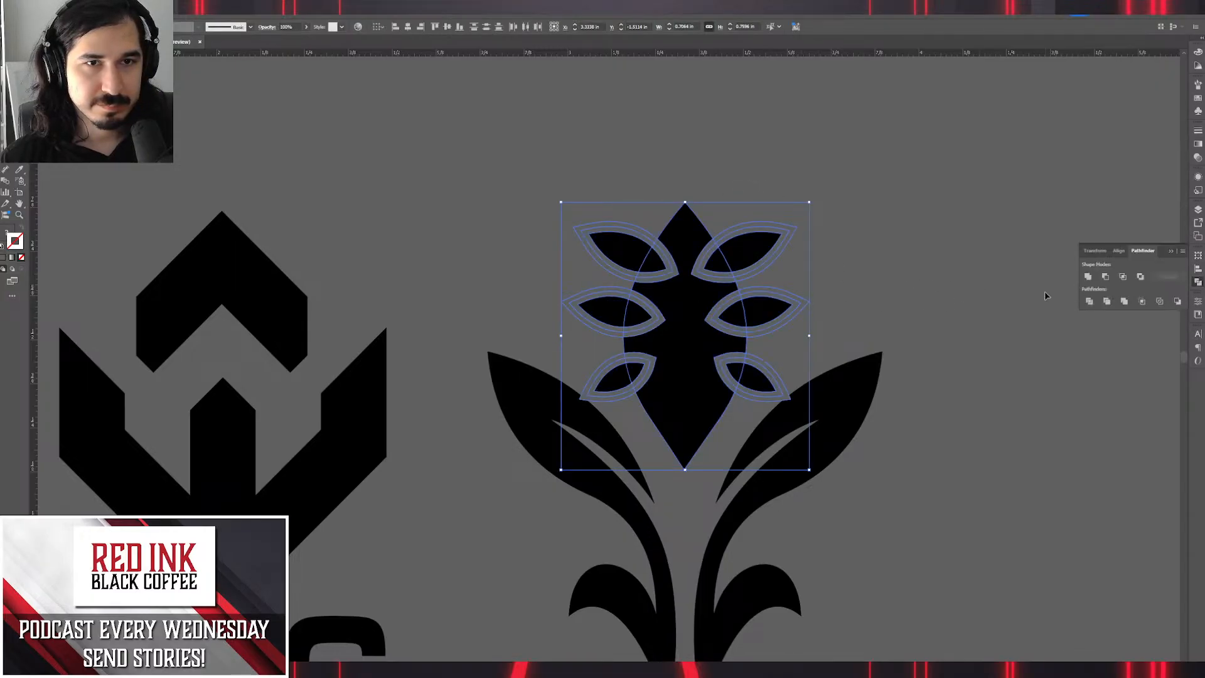
click(1089, 301)
scroll(778, 255, up, 2)
Isolate the divided group, select every grey outline piece by matching fill color, and delete them all.
double_click(773, 255)
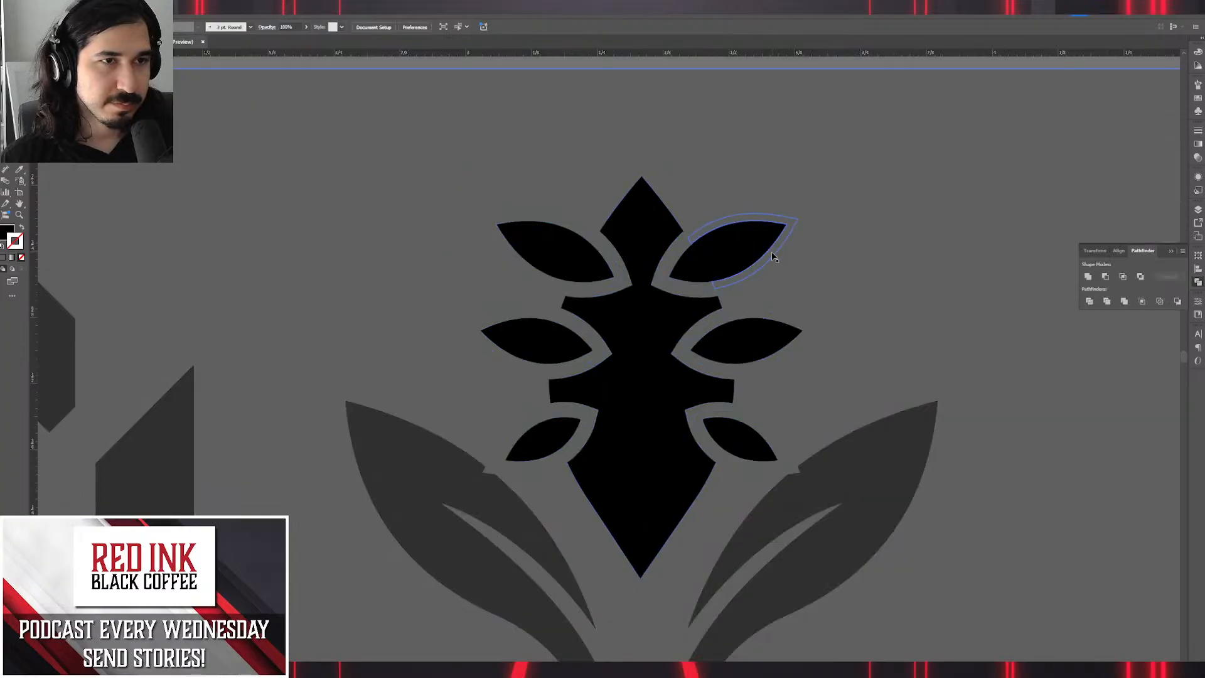
click(140, 9)
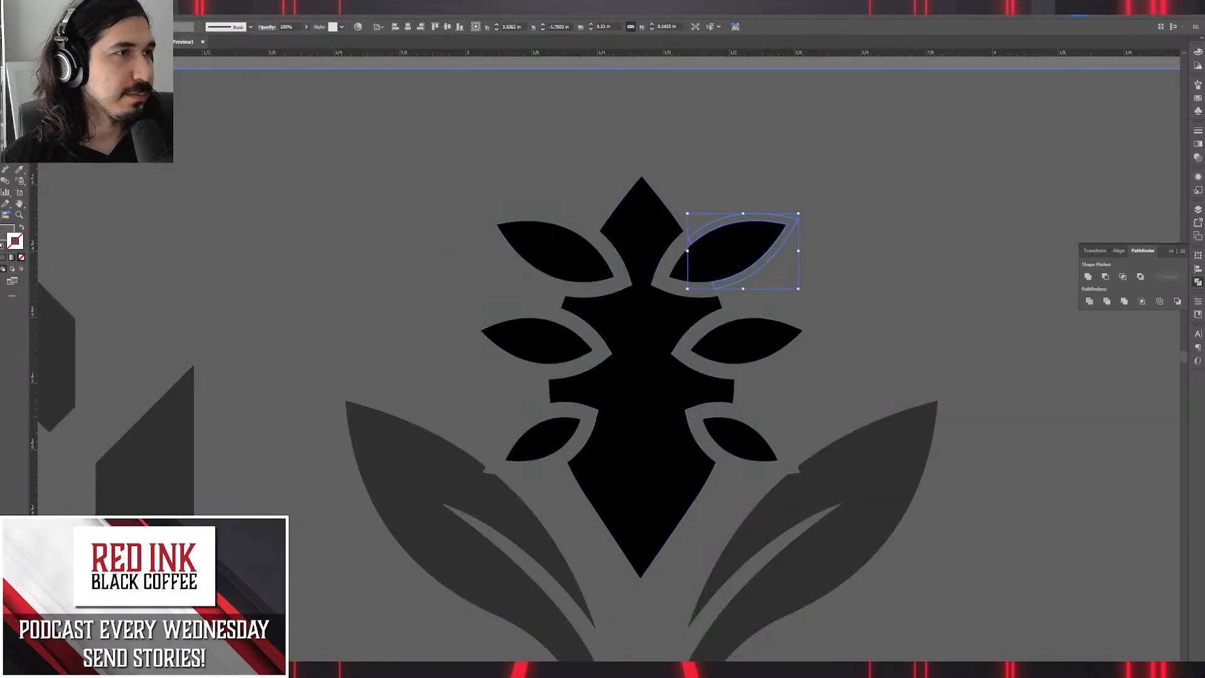
mouse_move(207, 103)
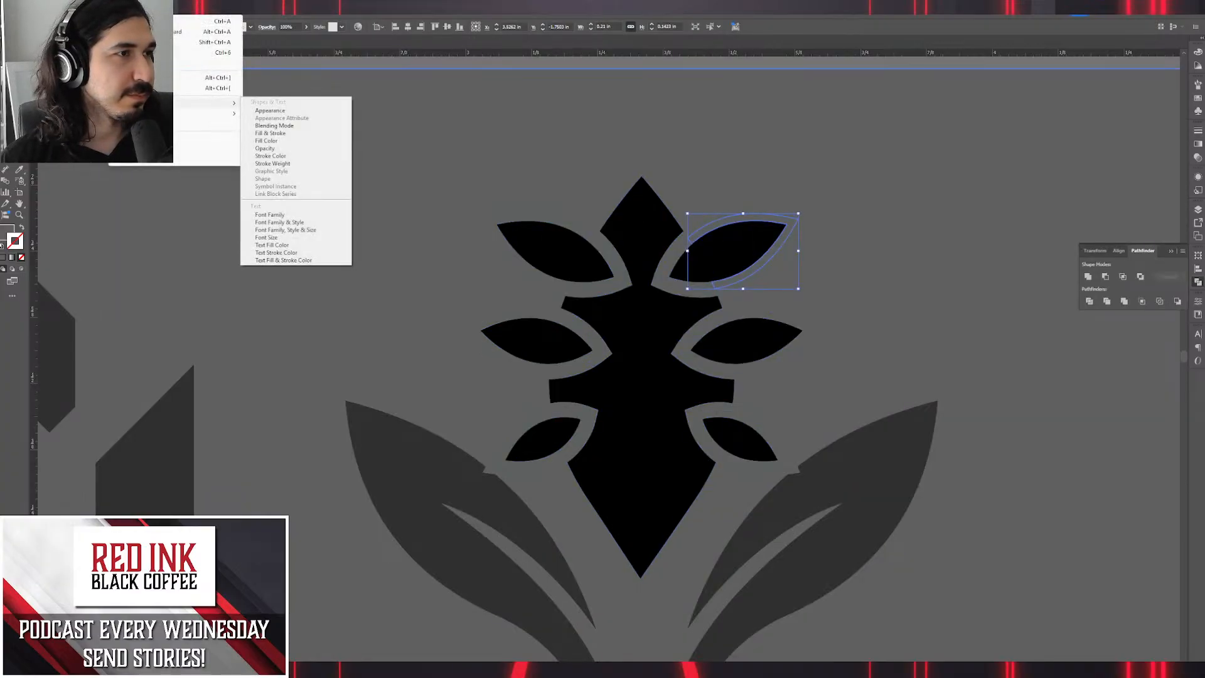
click(283, 142)
click(320, 126)
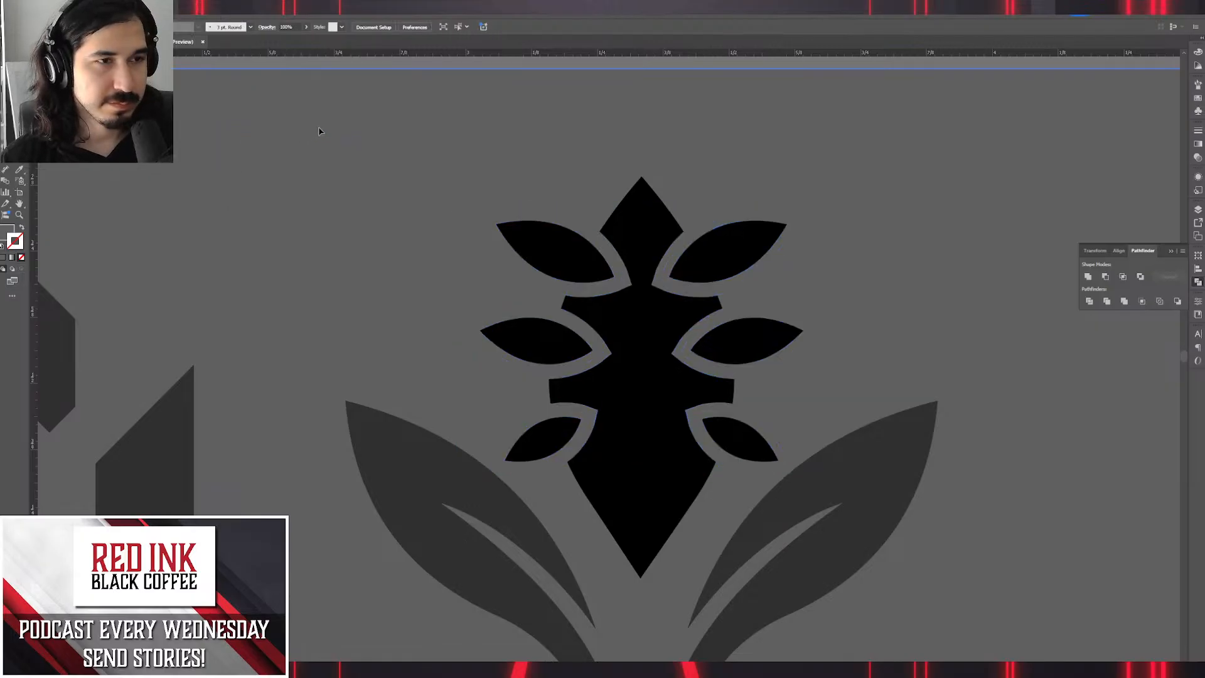
double_click(860, 172)
Unite the plant emblem's remaining bud and small leaf pieces with the Pathfinder.
scroll(843, 177, down, 5)
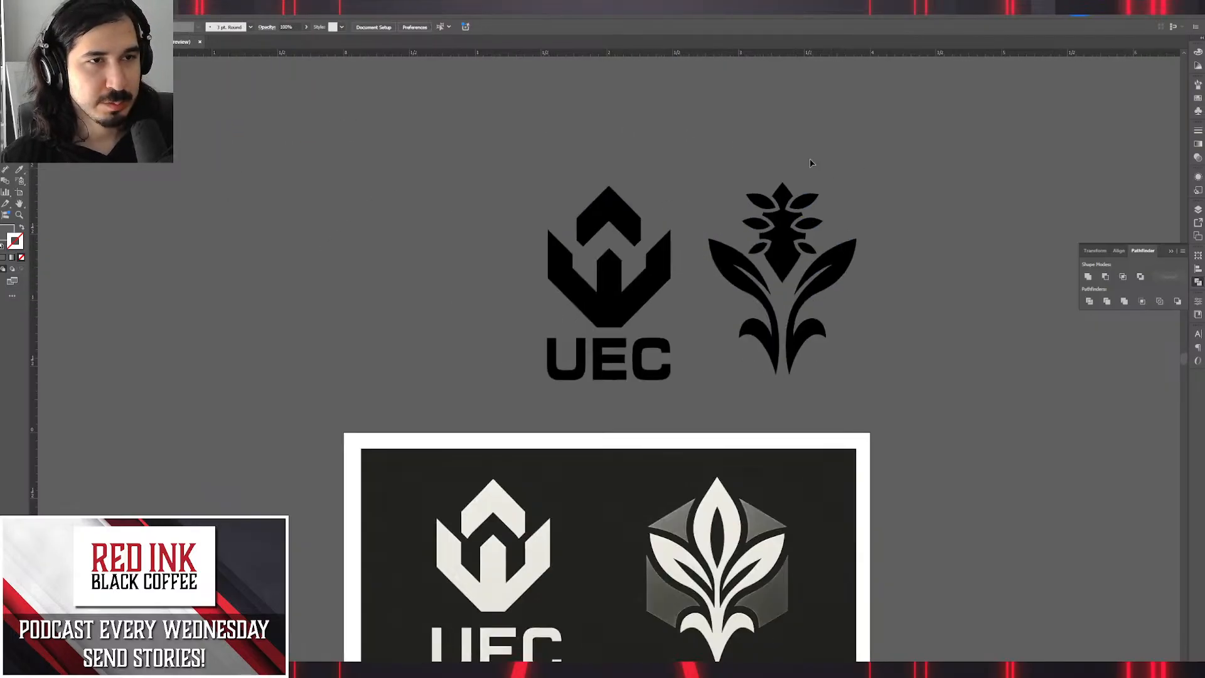
click(759, 217)
click(1088, 276)
click(885, 150)
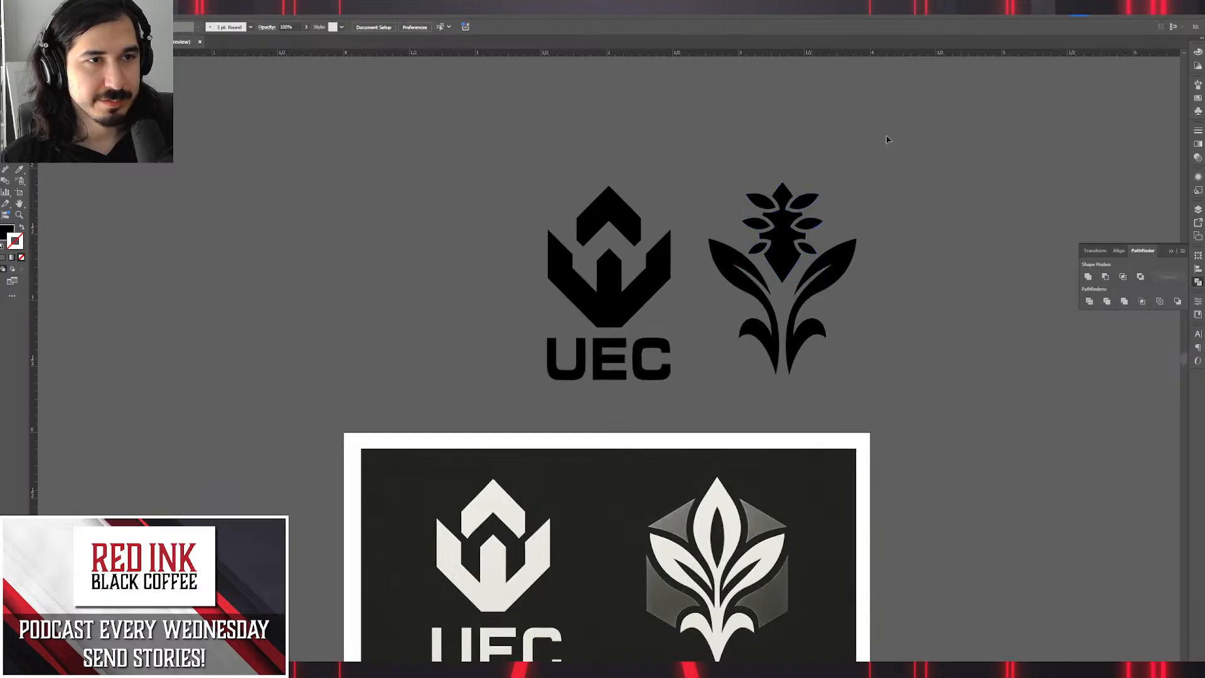
Paste the octopus image, scale it down, and move it off the logos to beside the reference sheet.
scroll(926, 239, down, 6)
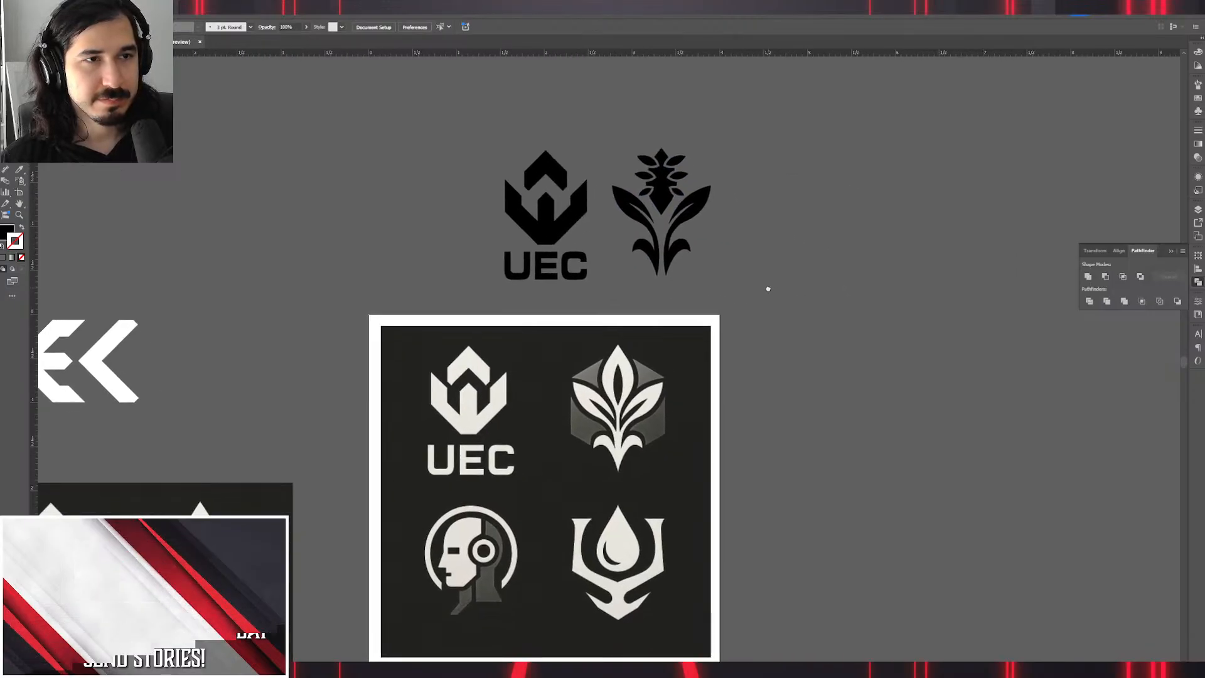
scroll(786, 292, up, 2)
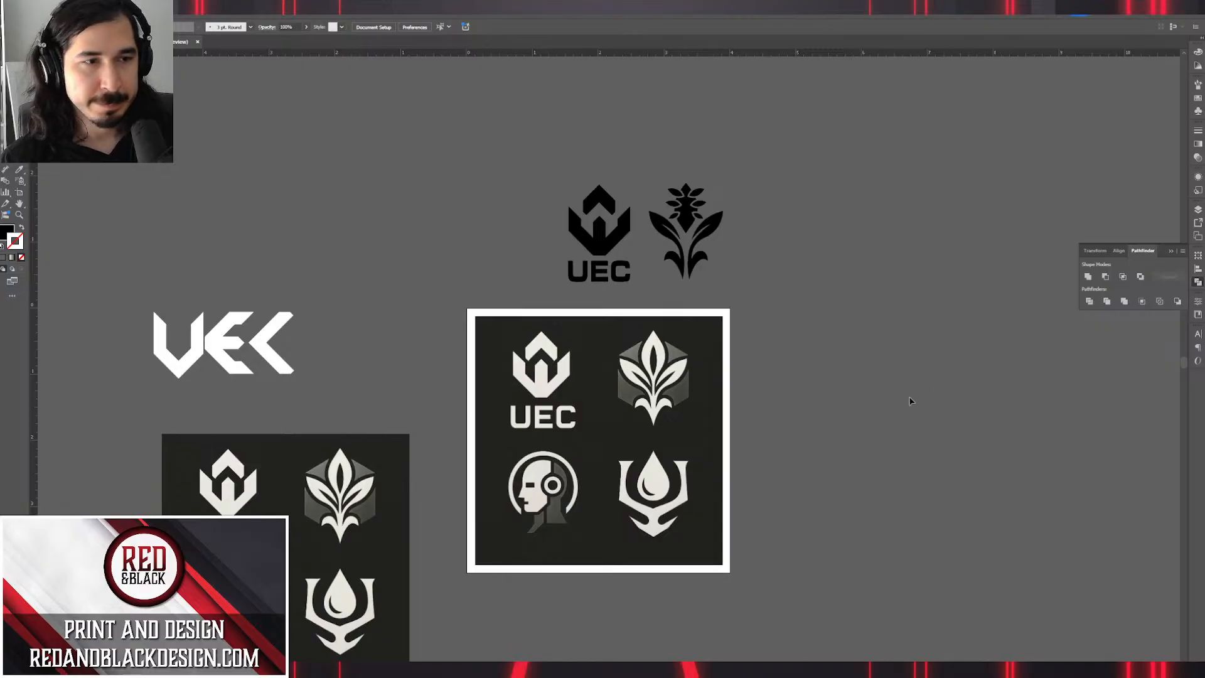
key(ctrl+v)
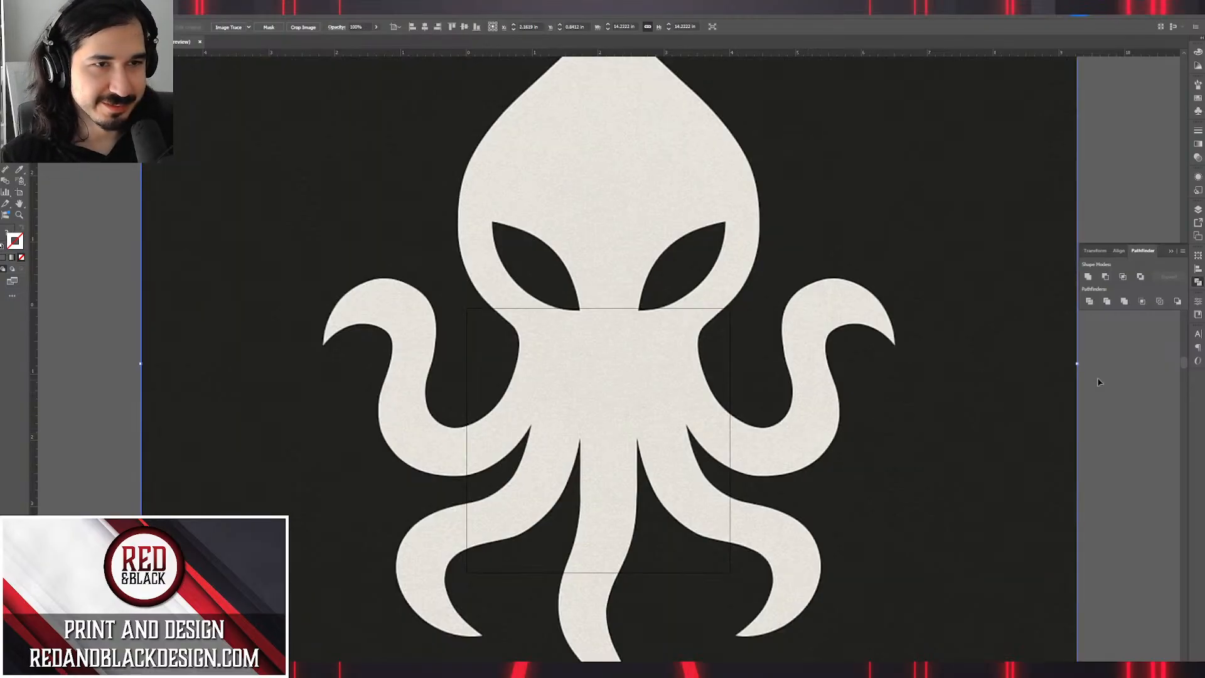
drag(913, 362, 672, 356)
drag(787, 429, 703, 339)
click(708, 345)
alt+scroll(533, 274, up, 3)
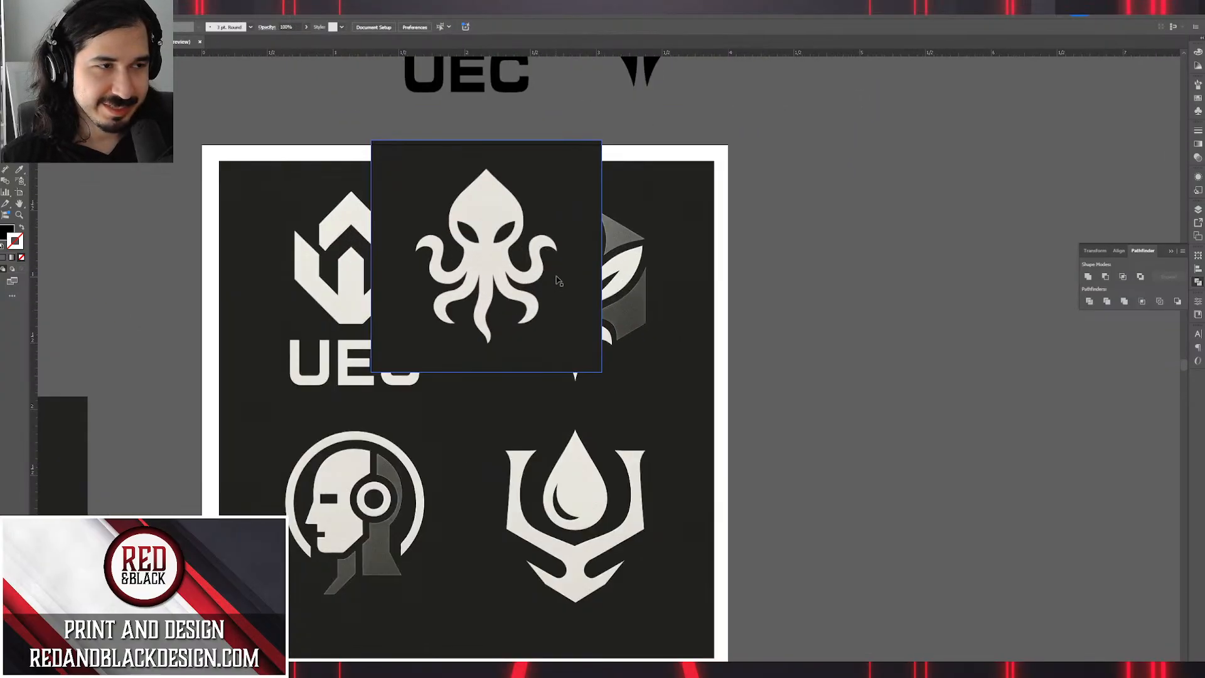
scroll(540, 251, down, 2)
drag(541, 192, 880, 336)
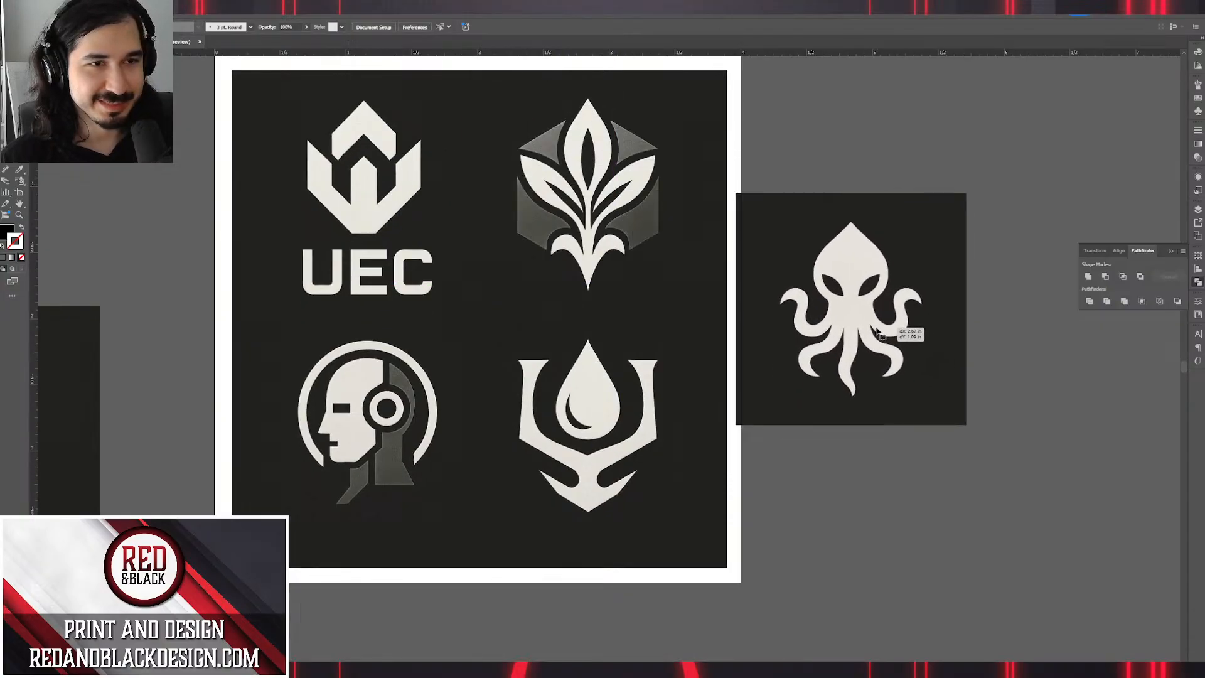
alt+scroll(934, 418, up, 1)
scroll(907, 436, down, 1)
drag(870, 444, 873, 457)
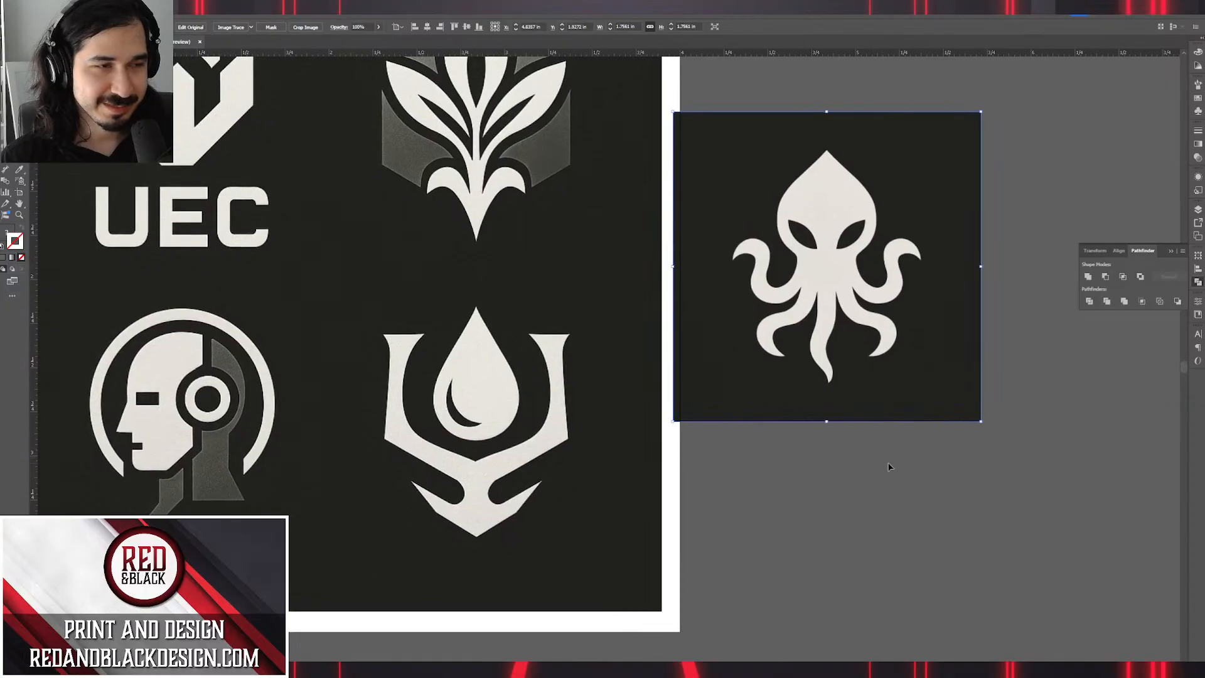
Reposition the octopus image so it slightly overlaps the reference sheet's white border near the drop emblem.
click(843, 501)
alt+scroll(679, 458, up, 1)
drag(650, 389, 566, 632)
drag(824, 415, 797, 435)
drag(614, 557, 629, 395)
scroll(162, 213, down, 3)
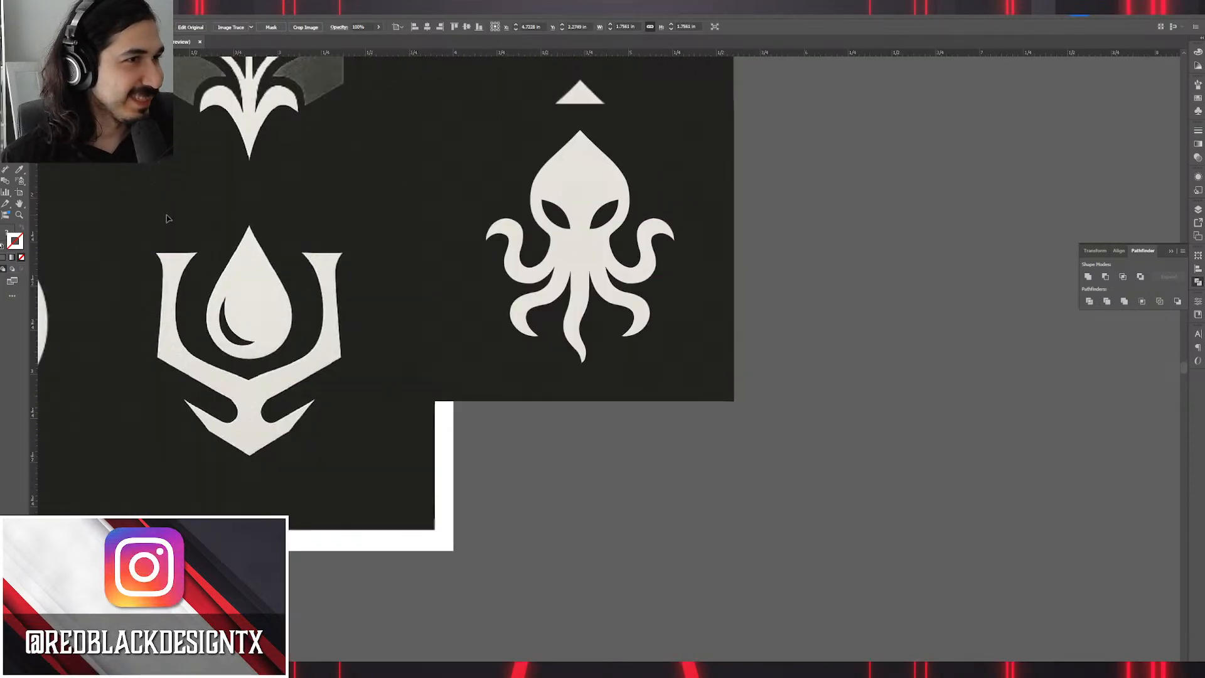
Trace the left half of the drop emblem's frame as a closed straight-sided Pen path, ending along the emblem's vertical centerline.
scroll(405, 307, up, 5)
scroll(405, 306, down, 1)
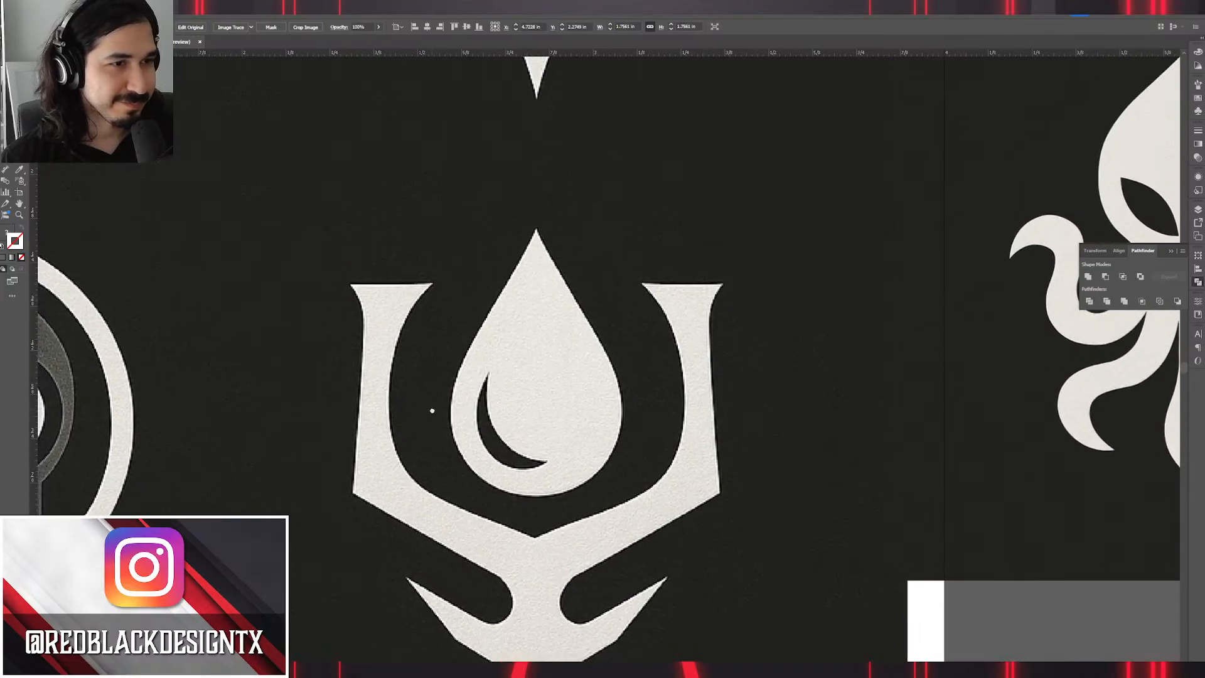
scroll(422, 363, up, 1)
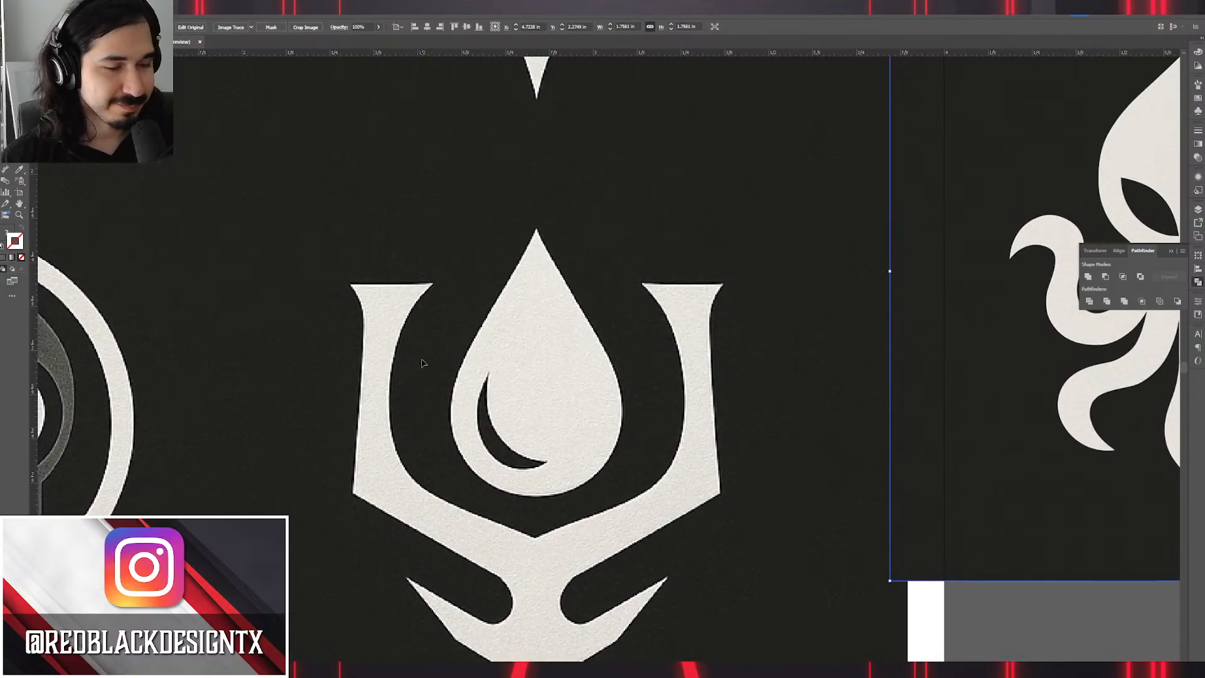
click(349, 284)
click(432, 284)
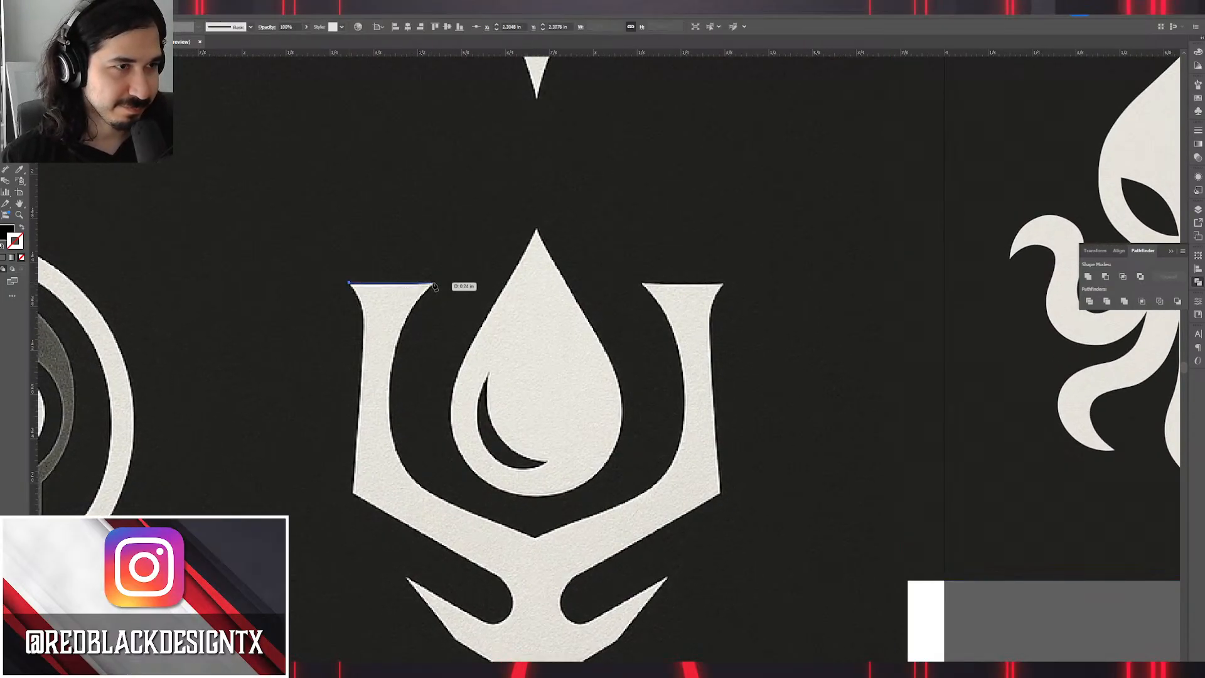
click(536, 539)
scroll(533, 540, down, 3)
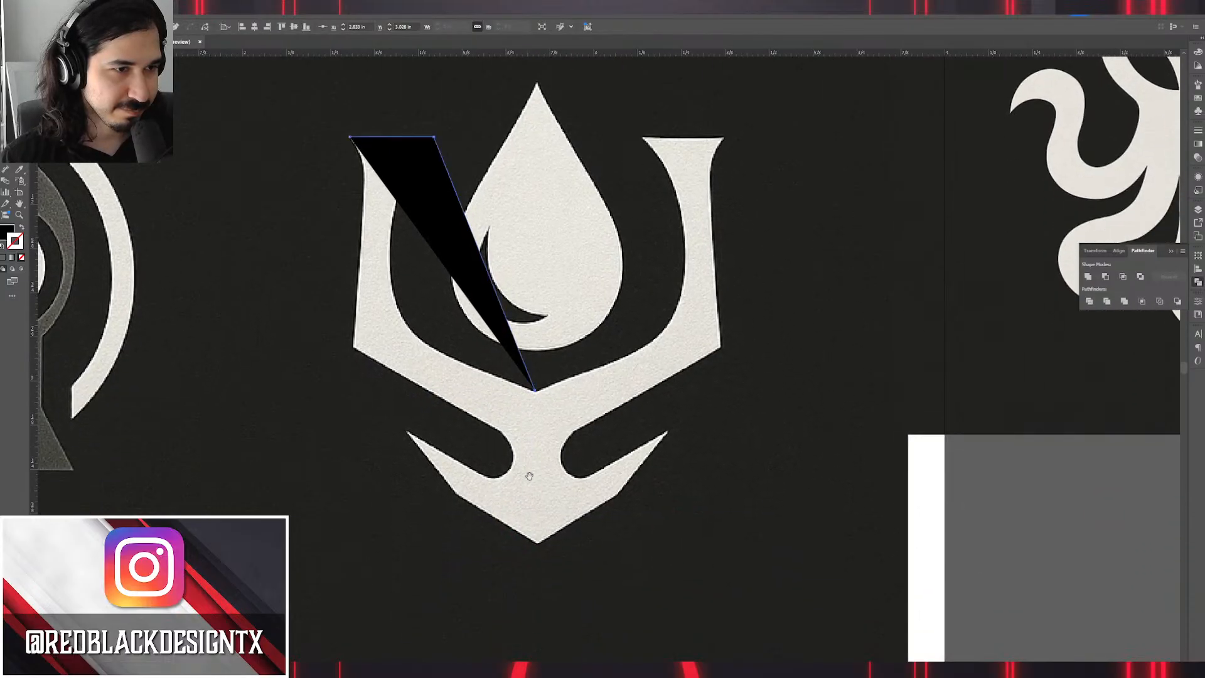
click(536, 541)
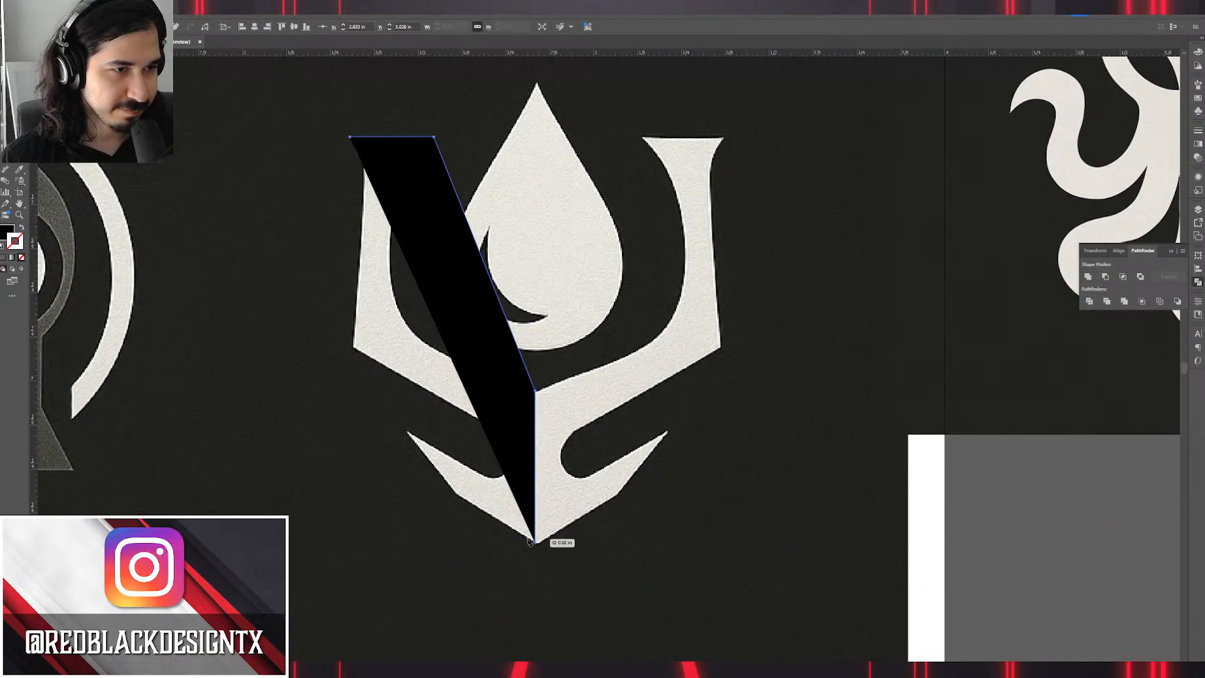
click(457, 497)
click(405, 430)
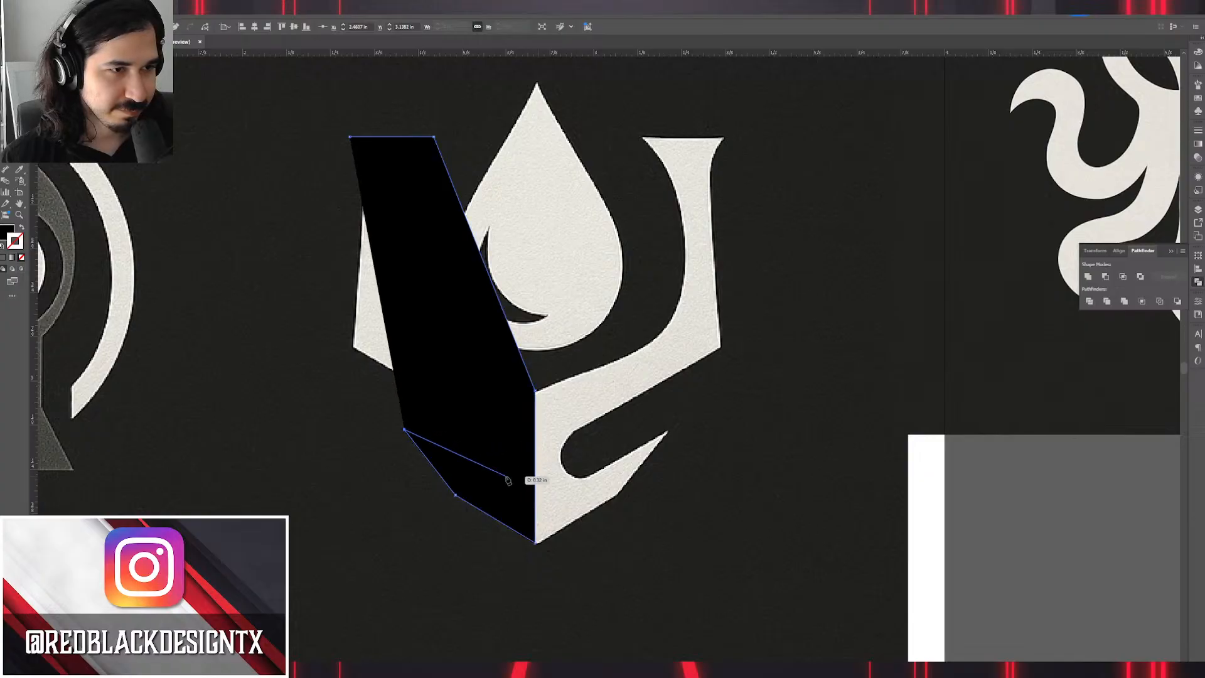
click(508, 449)
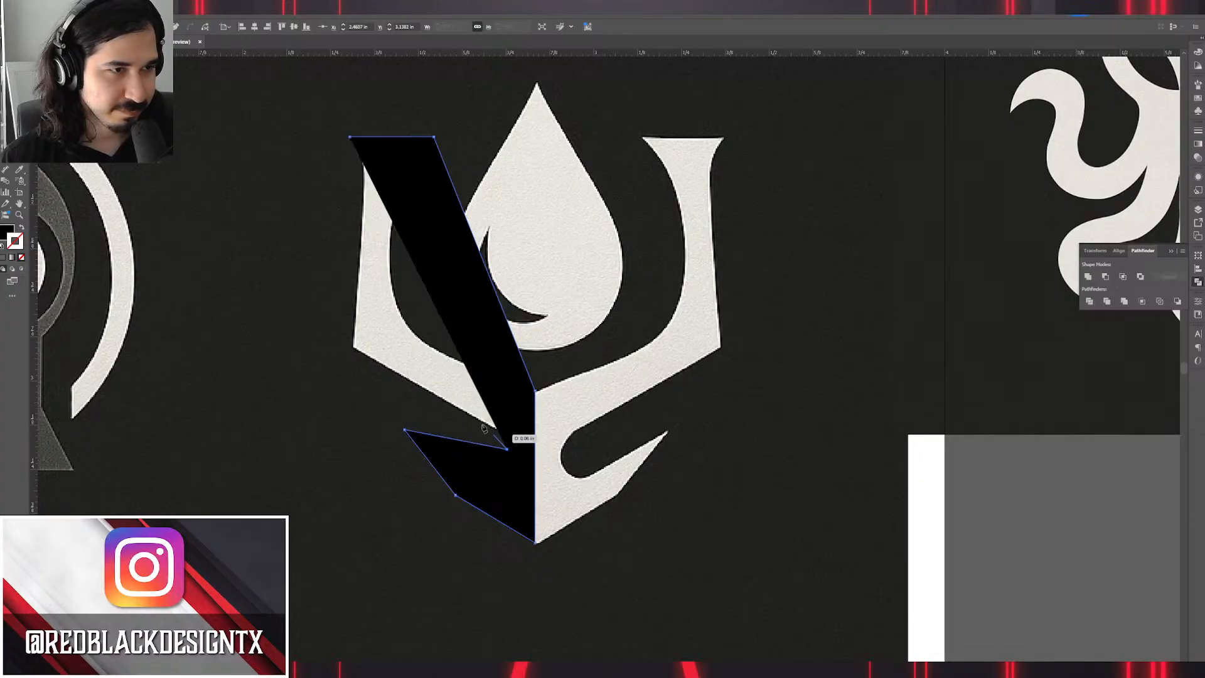
click(353, 347)
scroll(351, 276, up, 5)
scroll(351, 276, left, 2)
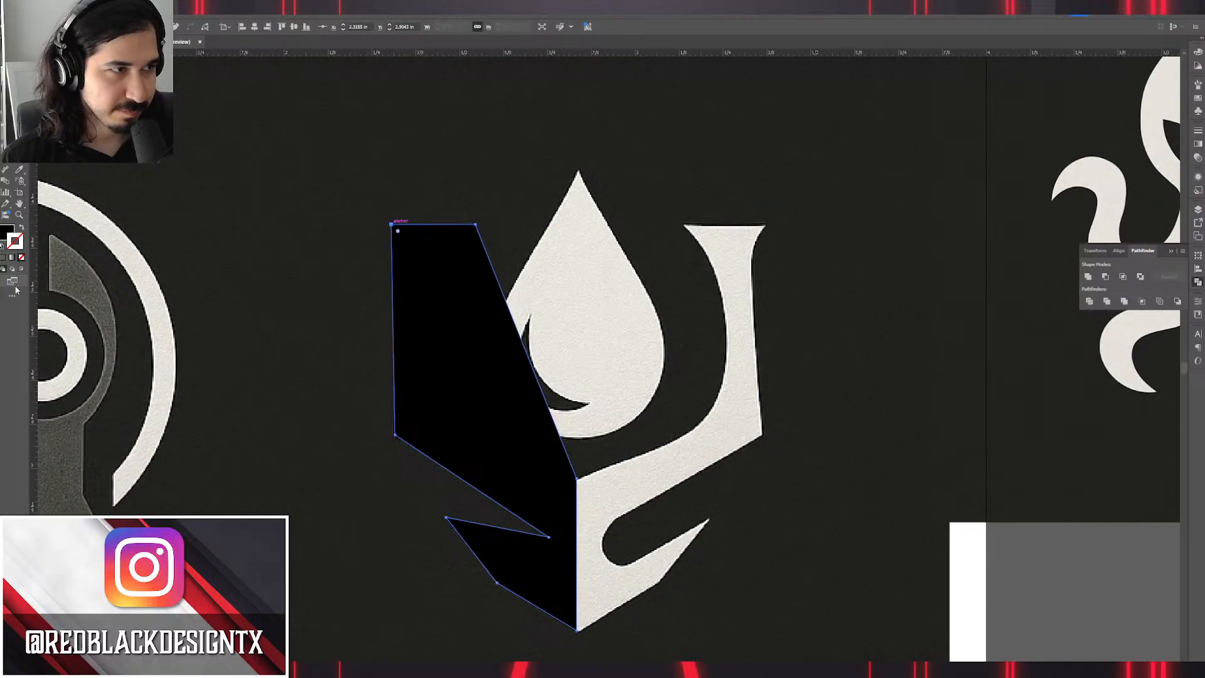
Swap the traced half's fill and stroke, and curve its upper outer edge and long inner edge toward the reference.
click(22, 226)
scroll(396, 258, up, 2)
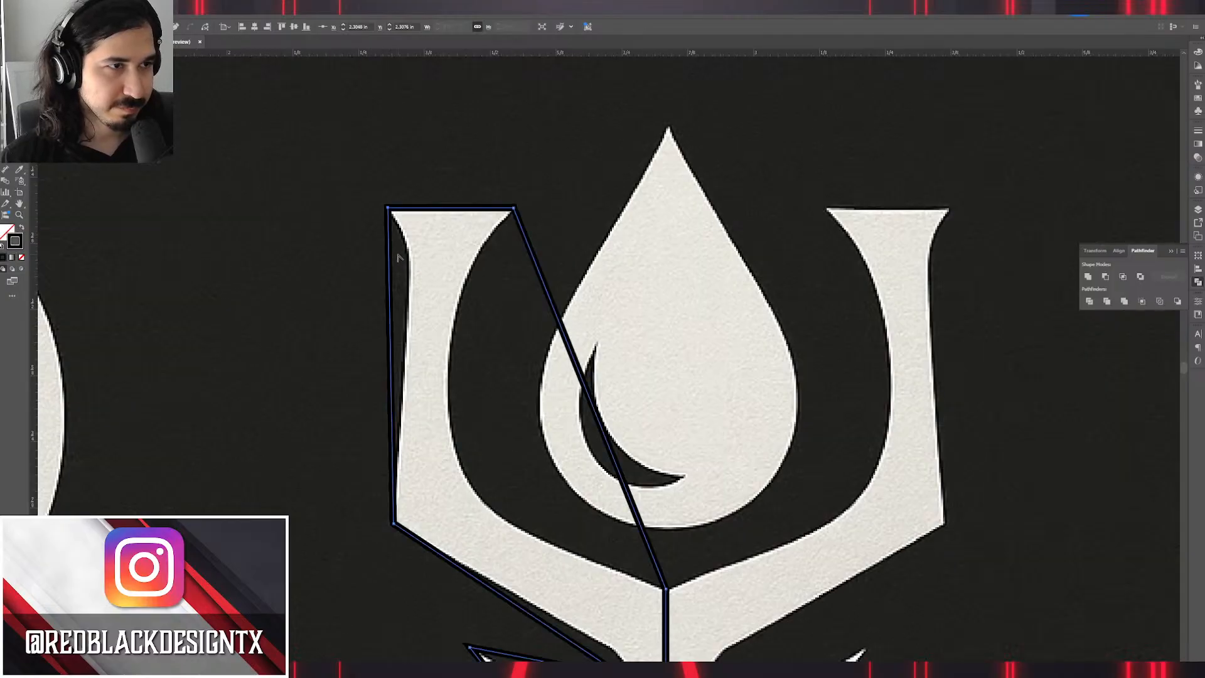
drag(390, 274, 412, 274)
drag(654, 443, 487, 444)
key(space)
drag(539, 538, 470, 346)
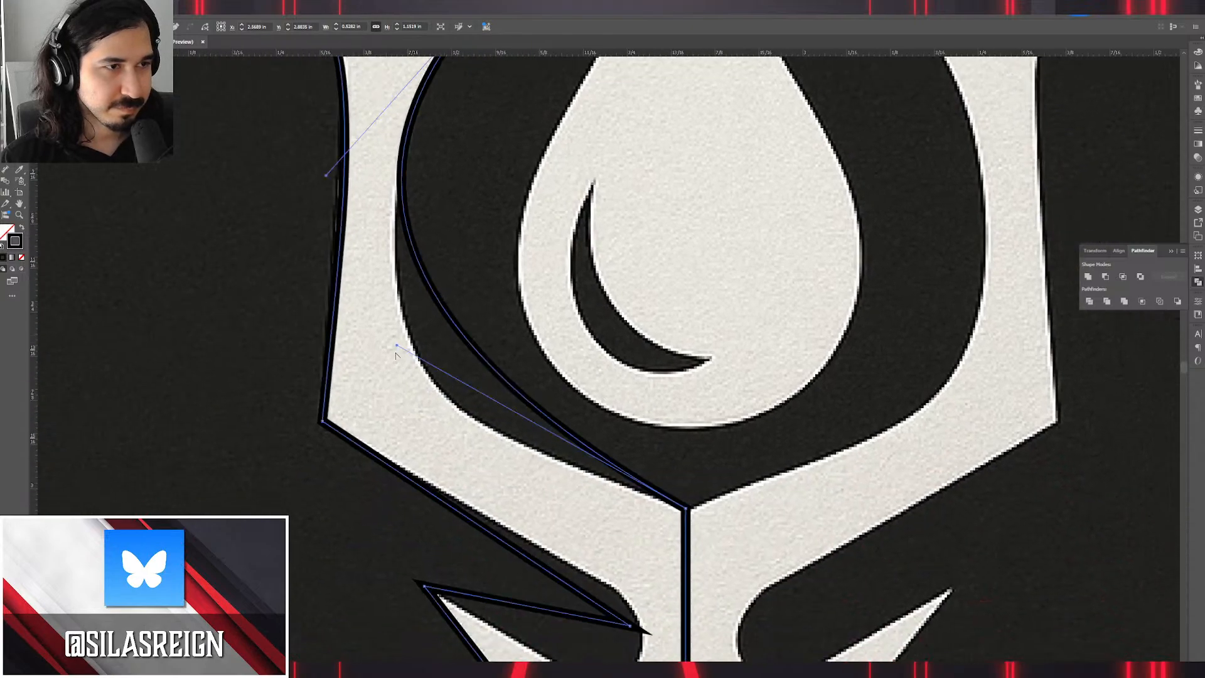
drag(396, 348, 307, 385)
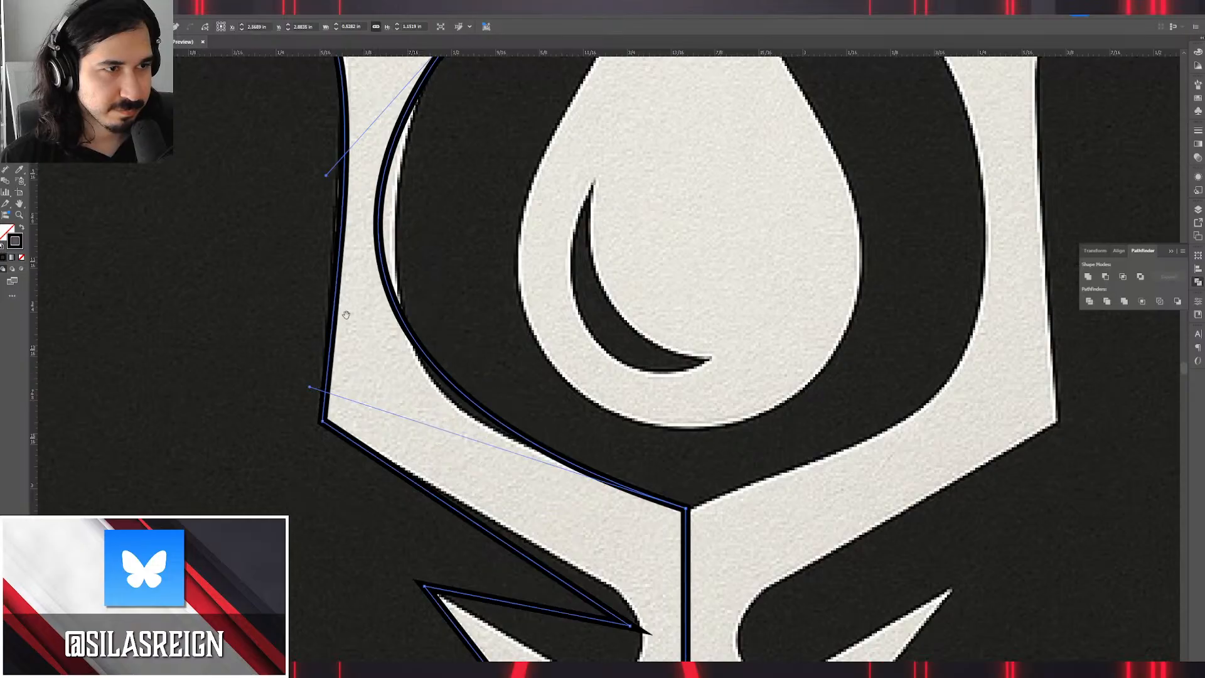
Add an anchor point on the frame's inner curve and adjust it to follow the reference's lower bend.
key(space)
drag(346, 315, 398, 413)
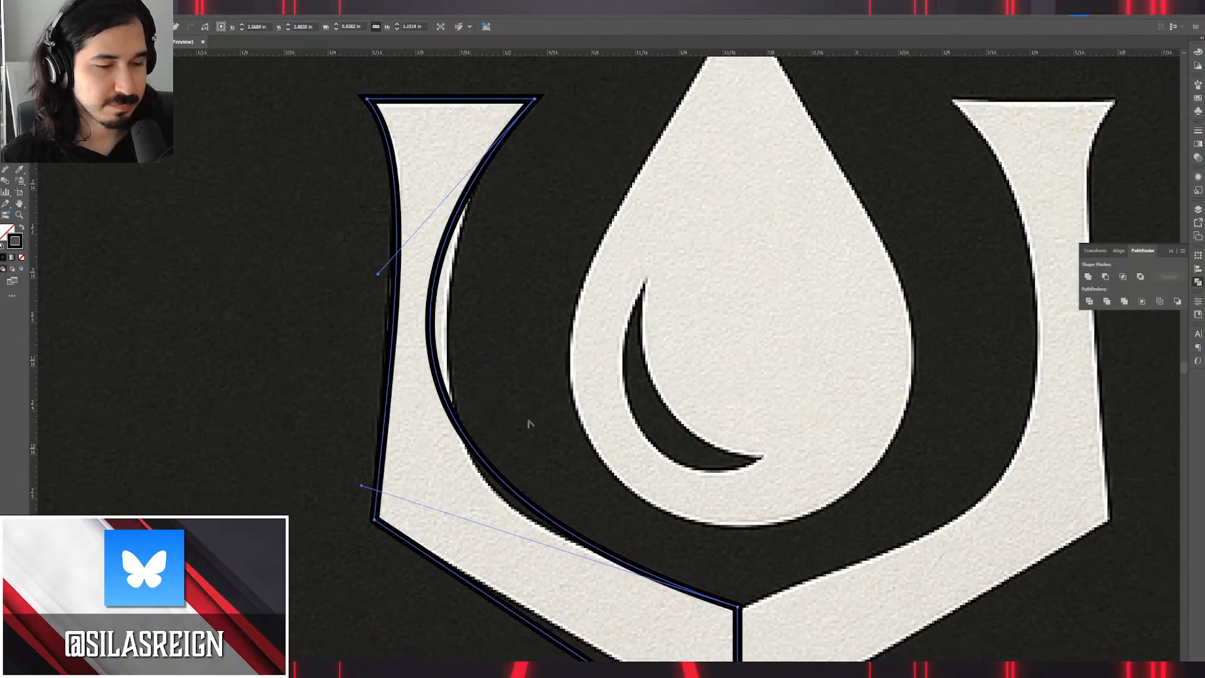
click(456, 422)
drag(457, 425, 475, 459)
click(562, 502)
Convert the notch's sharp inner point to a smooth anchor and fit its rounded end and lower edge to the reference.
scroll(540, 452, down, 5)
scroll(518, 401, right, 2)
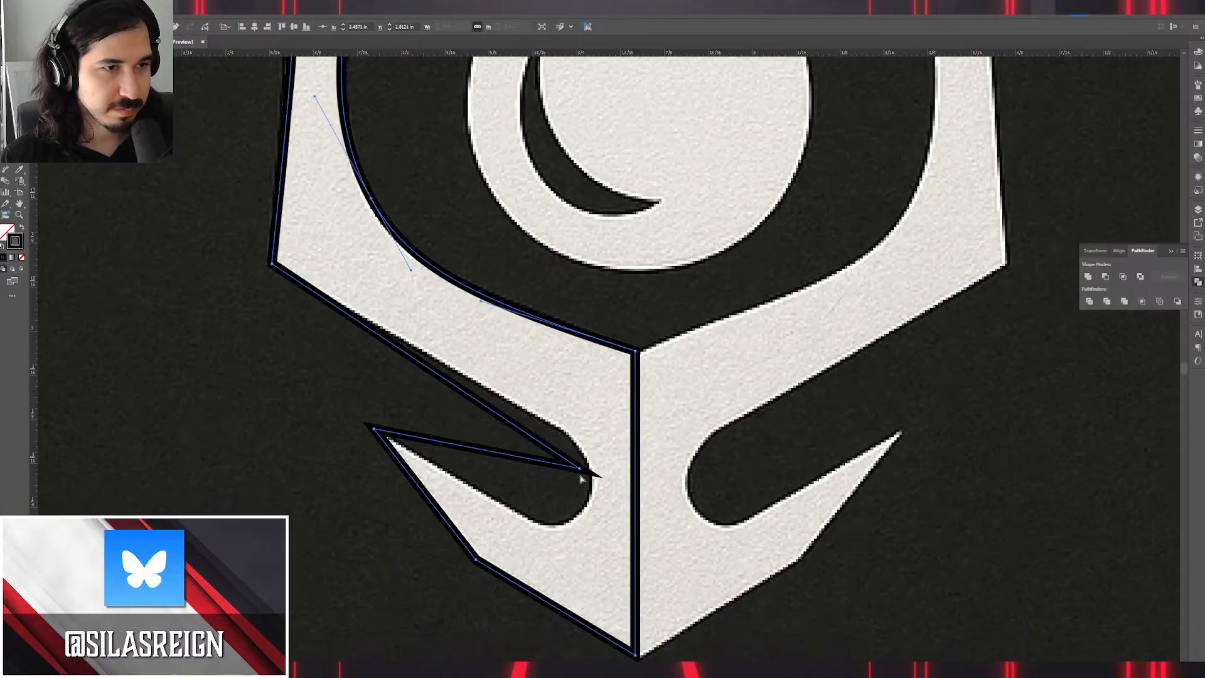
drag(579, 470, 578, 427)
scroll(578, 427, down, 2)
scroll(578, 427, left, 1)
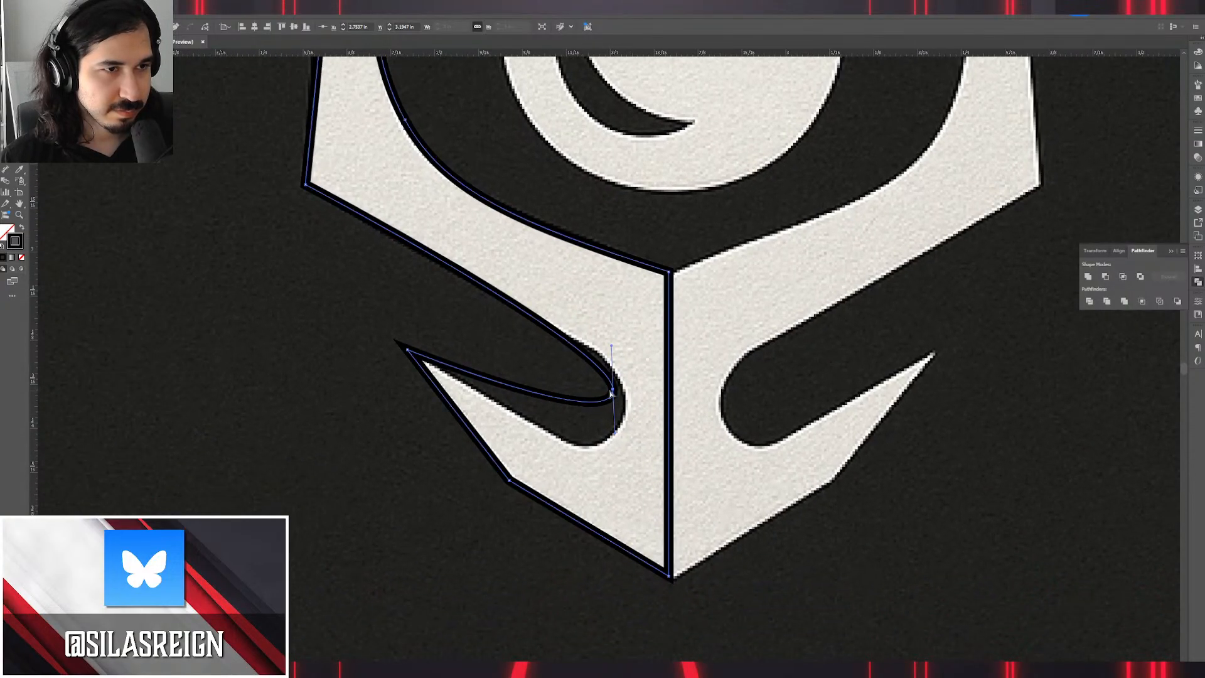
drag(612, 385, 622, 345)
key(ctrl+z)
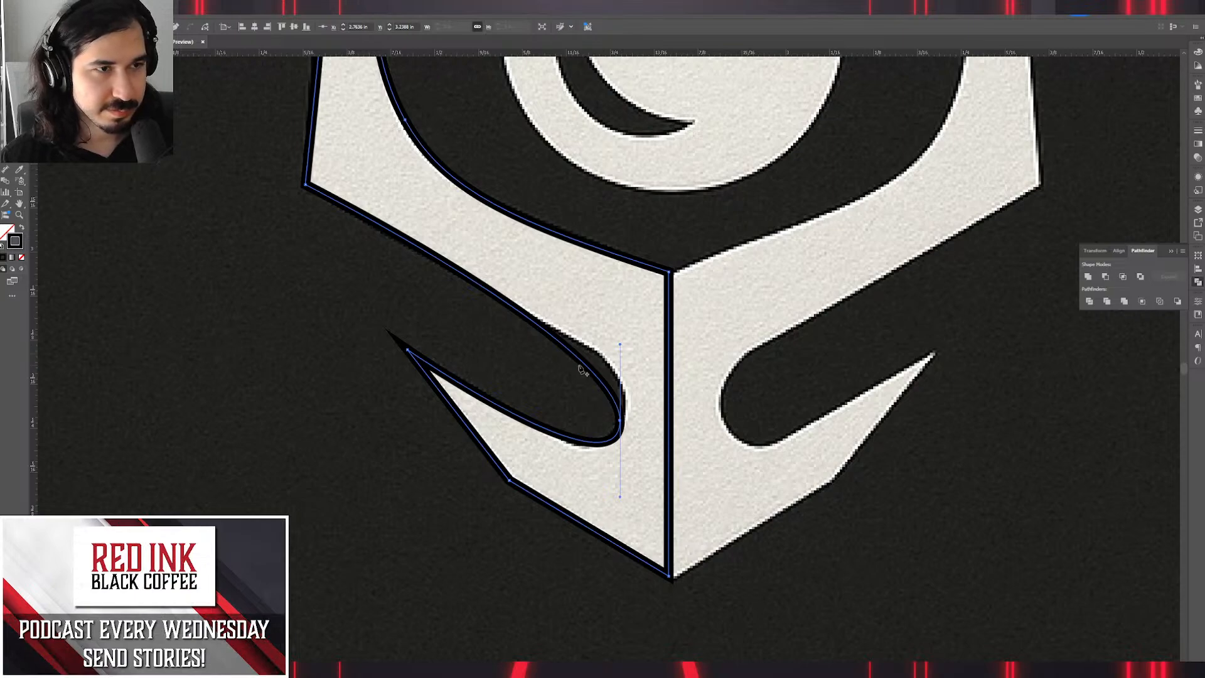
Add a corner anchor where the notch's straight upper edge meets its rounded end, and curve the segment between them.
click(581, 361)
drag(583, 362, 599, 355)
alt+click(598, 355)
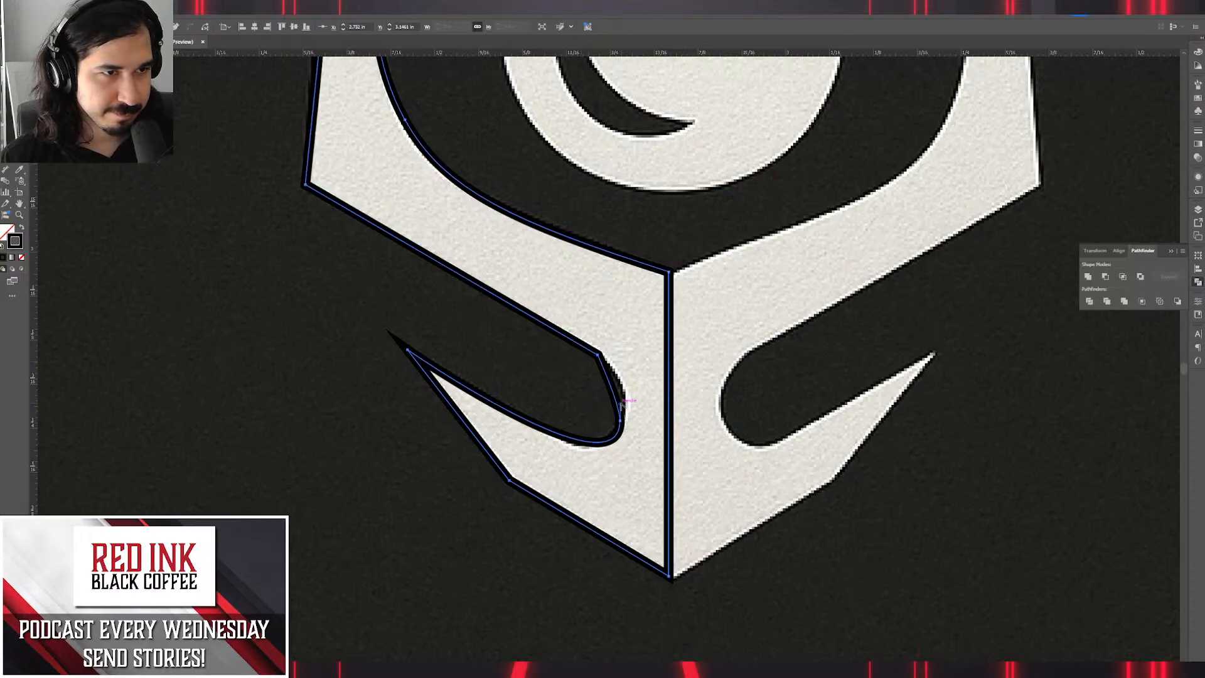
drag(621, 405, 627, 369)
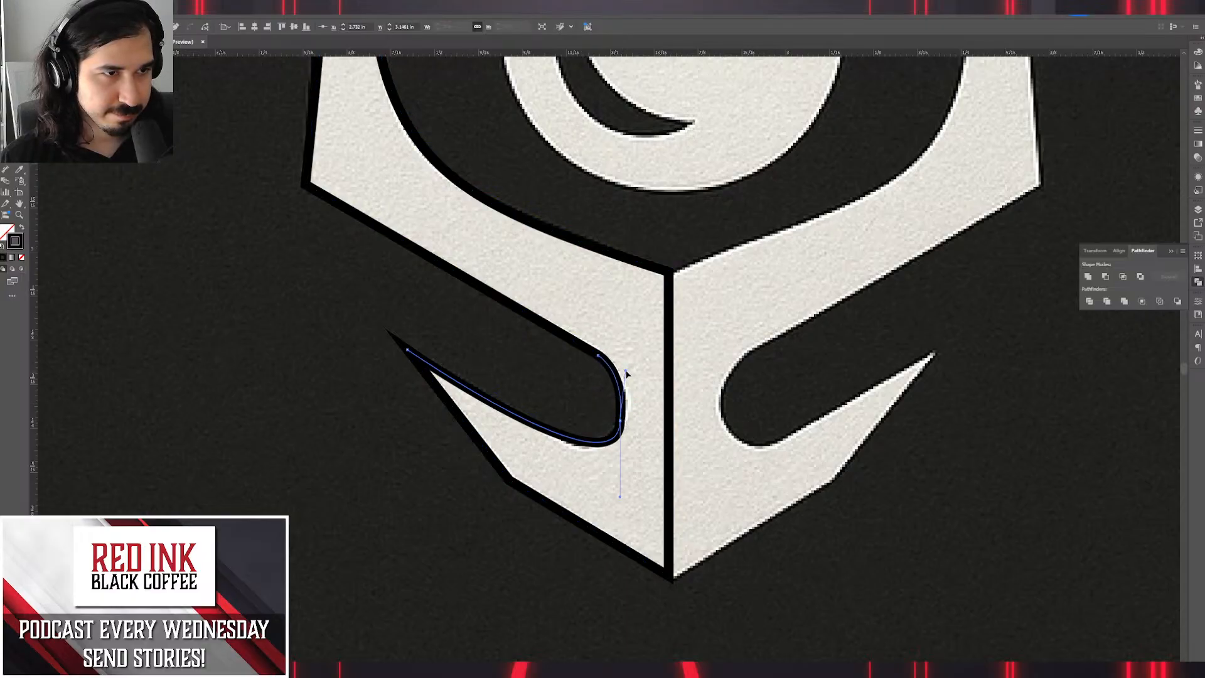
click(624, 365)
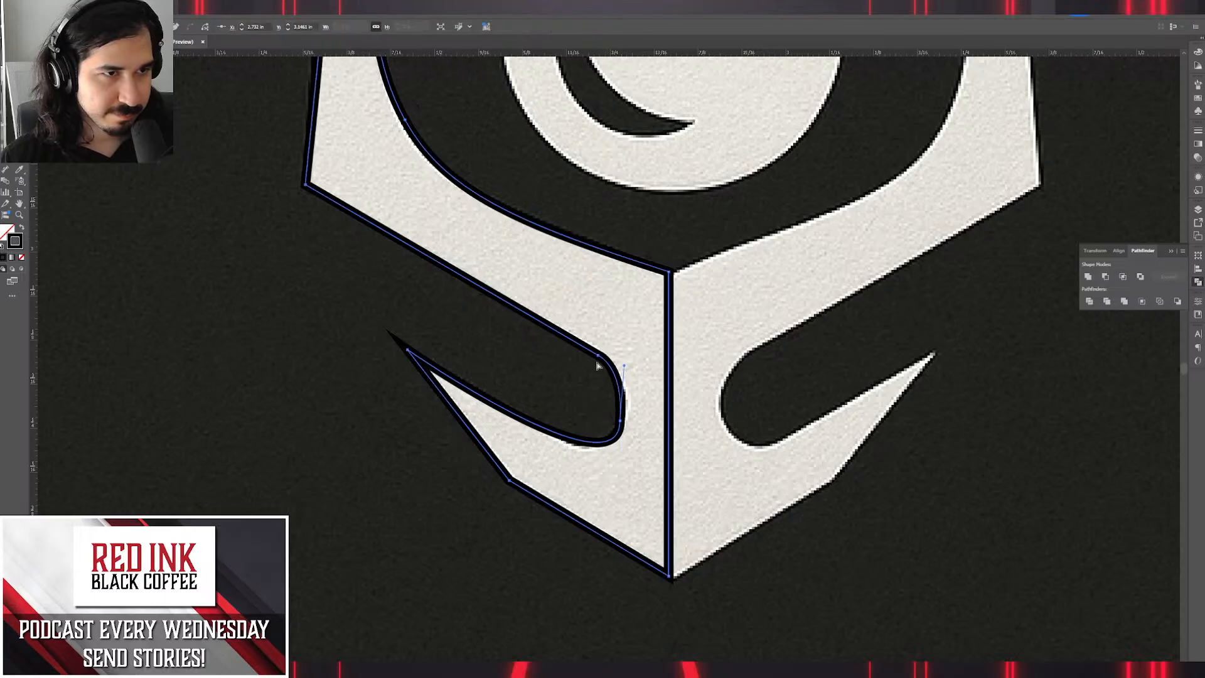
drag(599, 355, 577, 344)
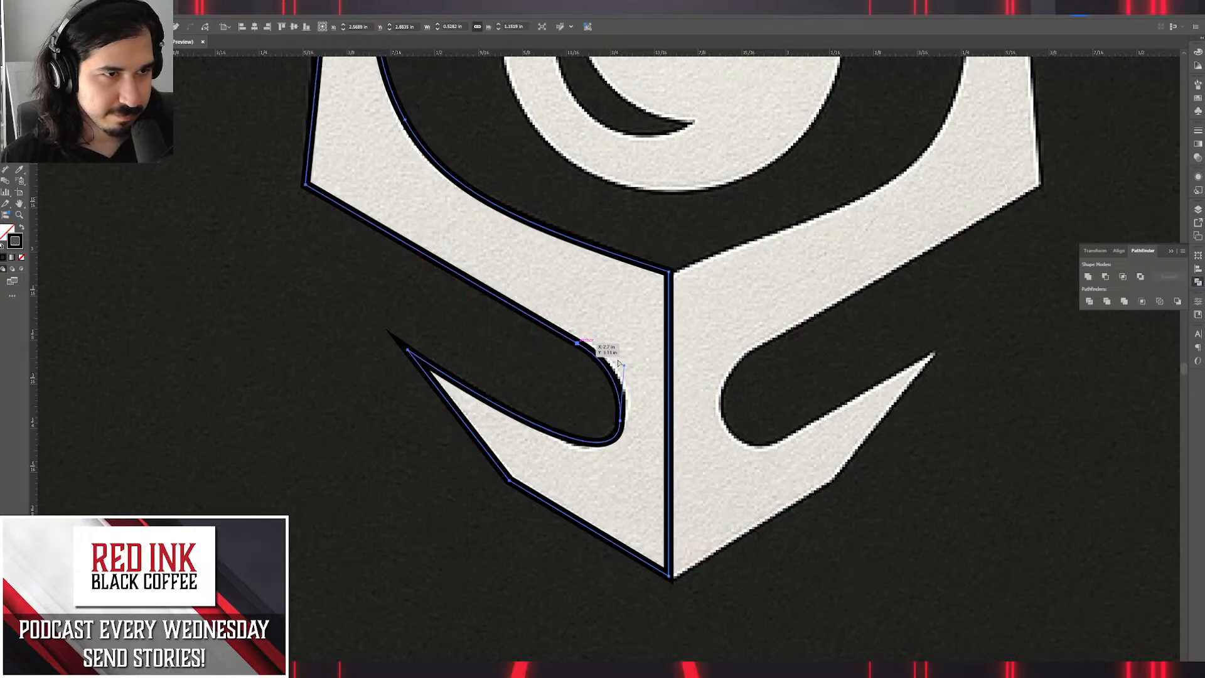
Fine-tune the upper direction handle of the notch's rounded end against the reference and deselect the path.
click(624, 368)
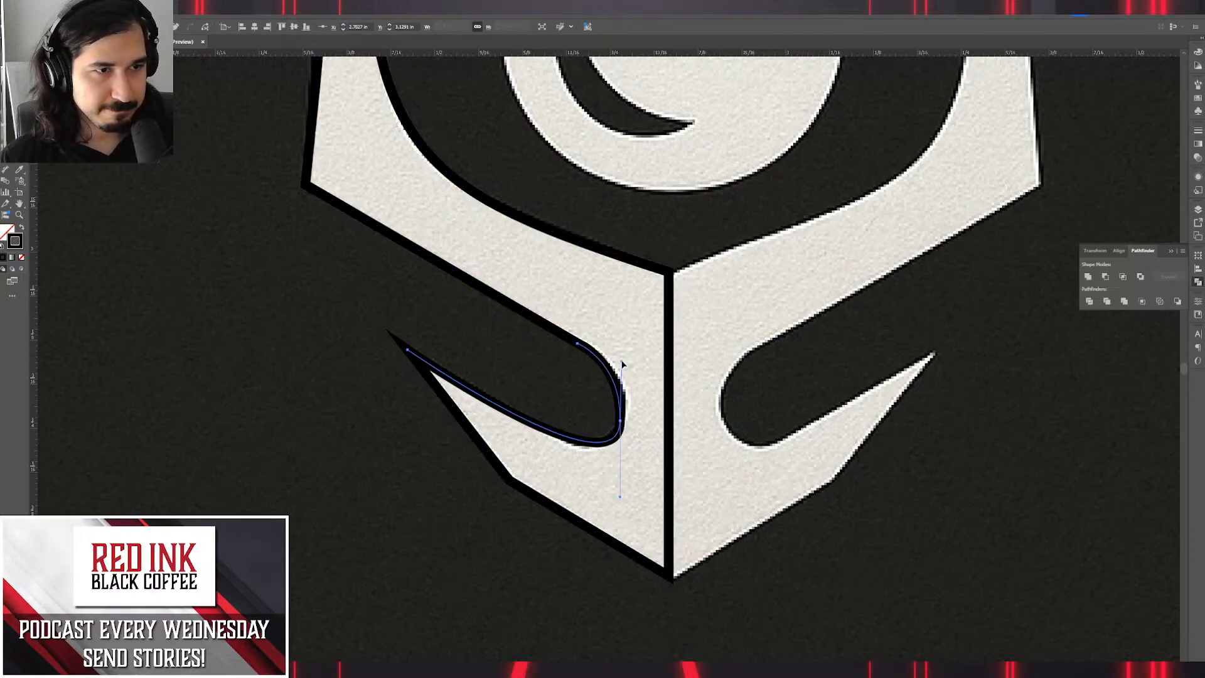
click(624, 366)
scroll(628, 362, up, 3)
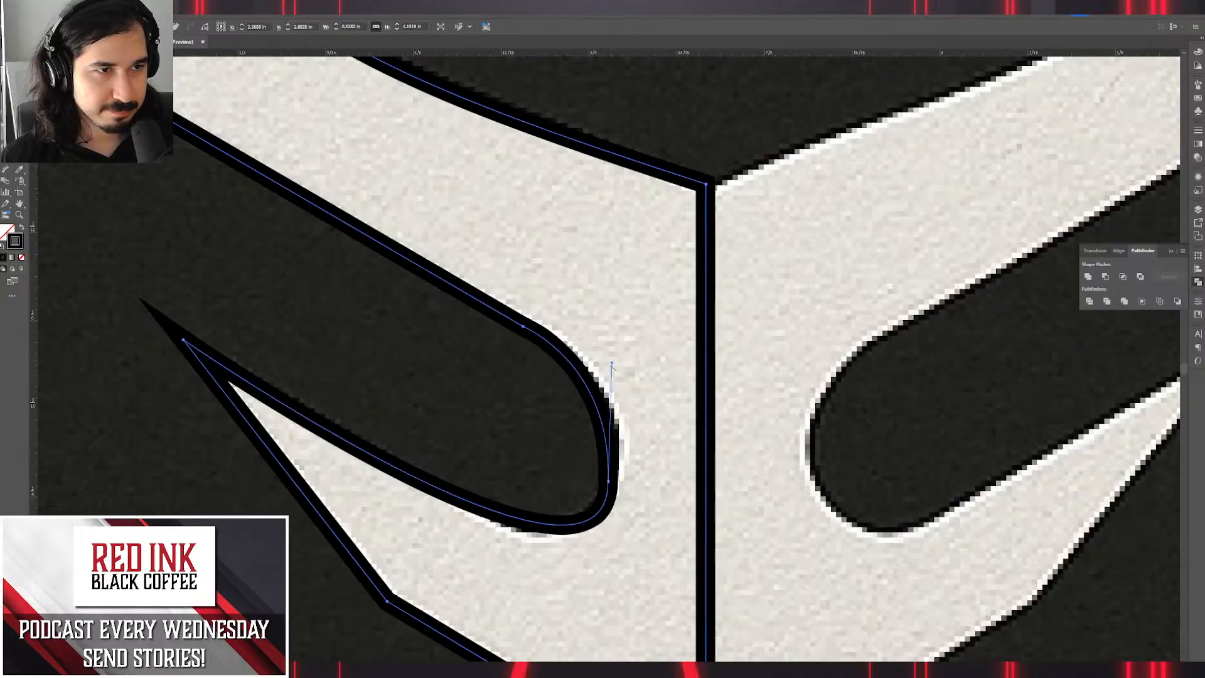
click(612, 371)
drag(612, 376, 617, 376)
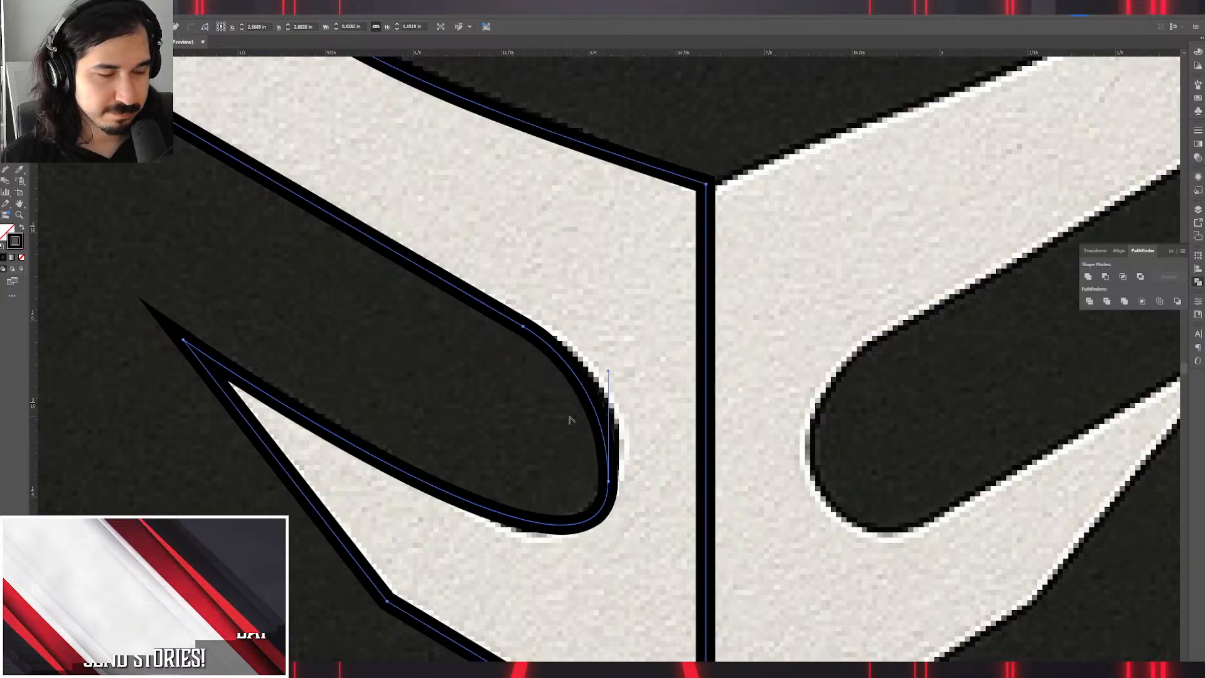
click(435, 404)
Try to place a copy of the traced half over the right side of the drop emblem.
scroll(435, 404, down, 5)
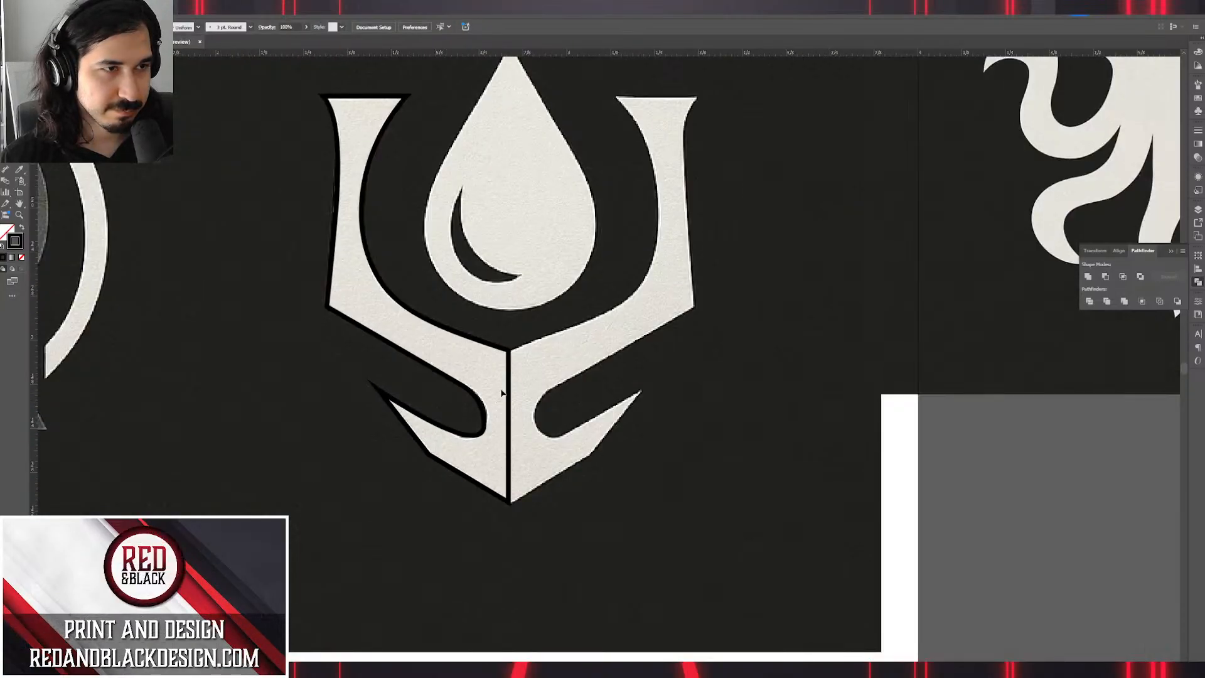
scroll(506, 399, up, 1)
drag(582, 429, 784, 432)
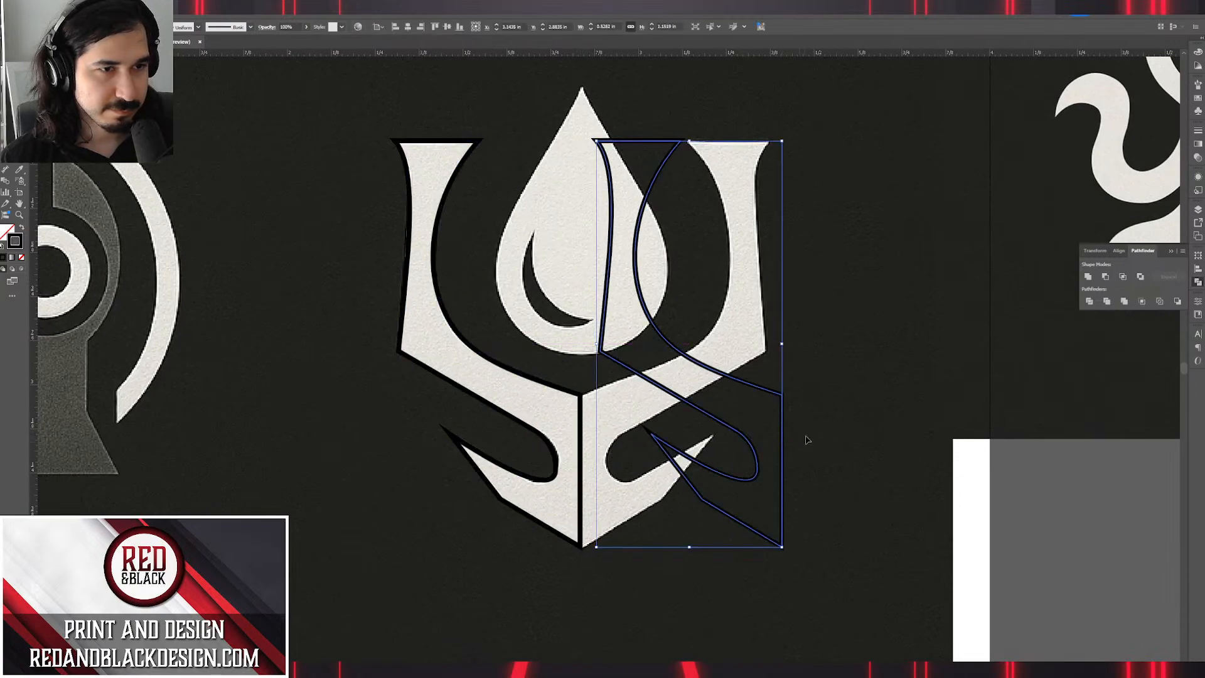
click(809, 323)
scroll(827, 313, down, 3)
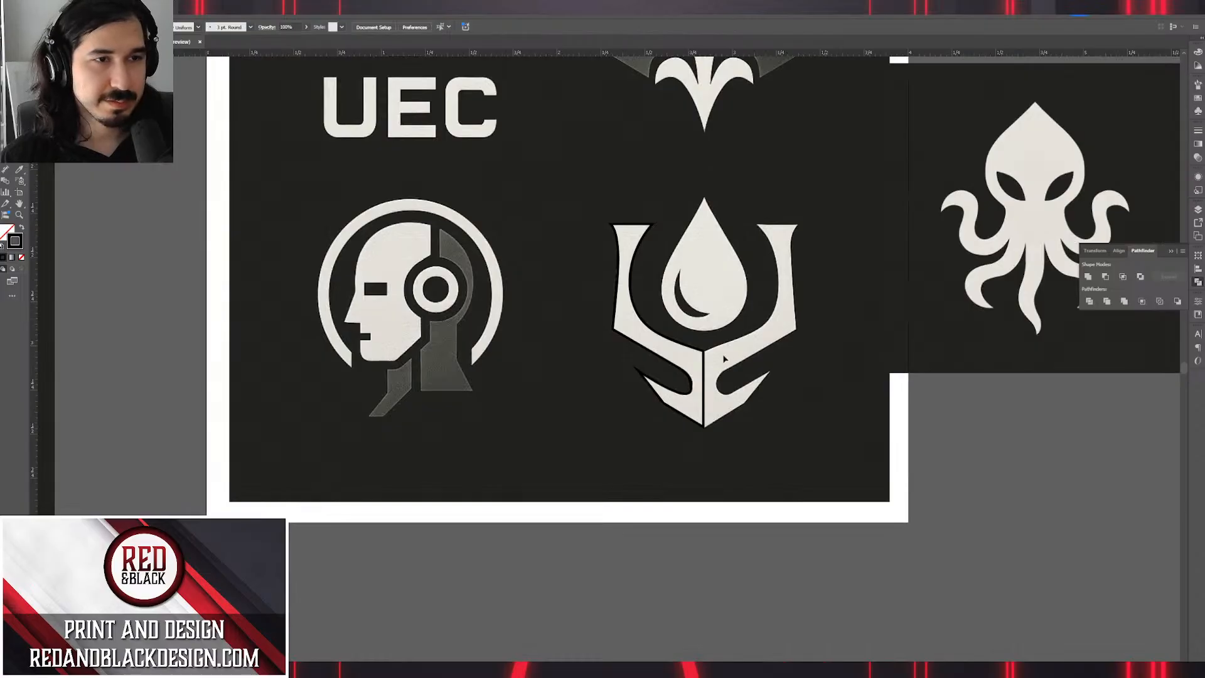
Duplicate the octopus image to its right, and convert the original into isolated black-and-white vector shapes with Image Trace.
drag(806, 316, 697, 348)
click(916, 246)
scroll(940, 260, up, 2)
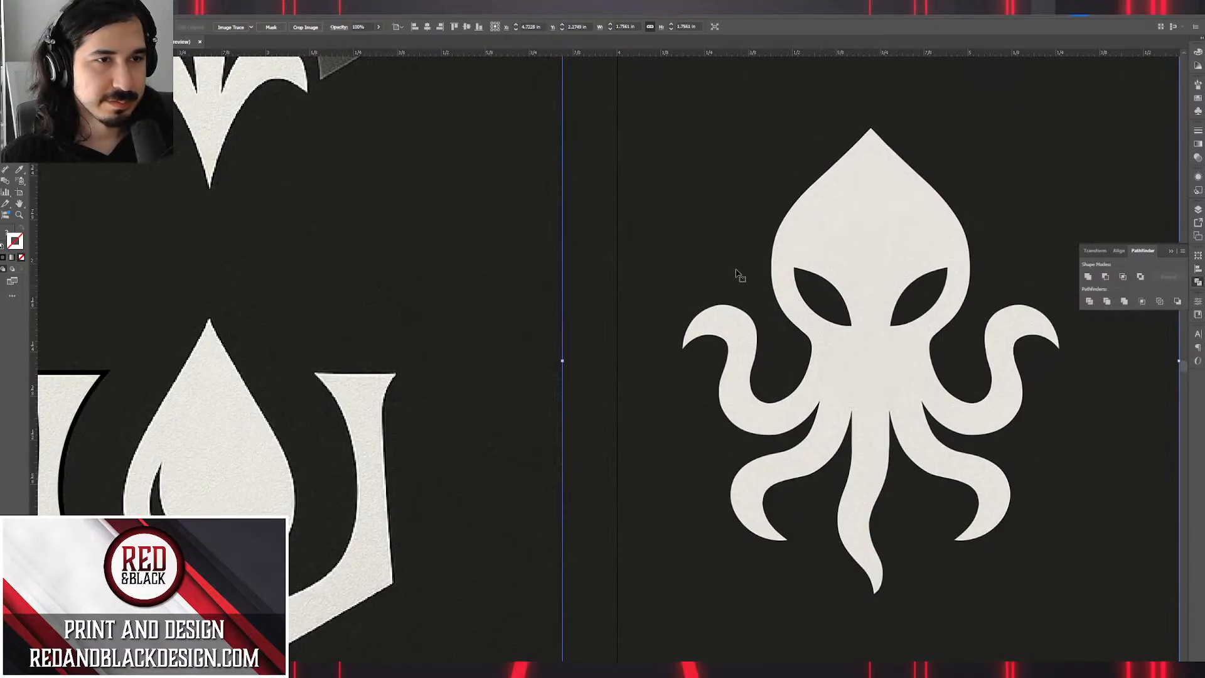
drag(695, 258, 538, 242)
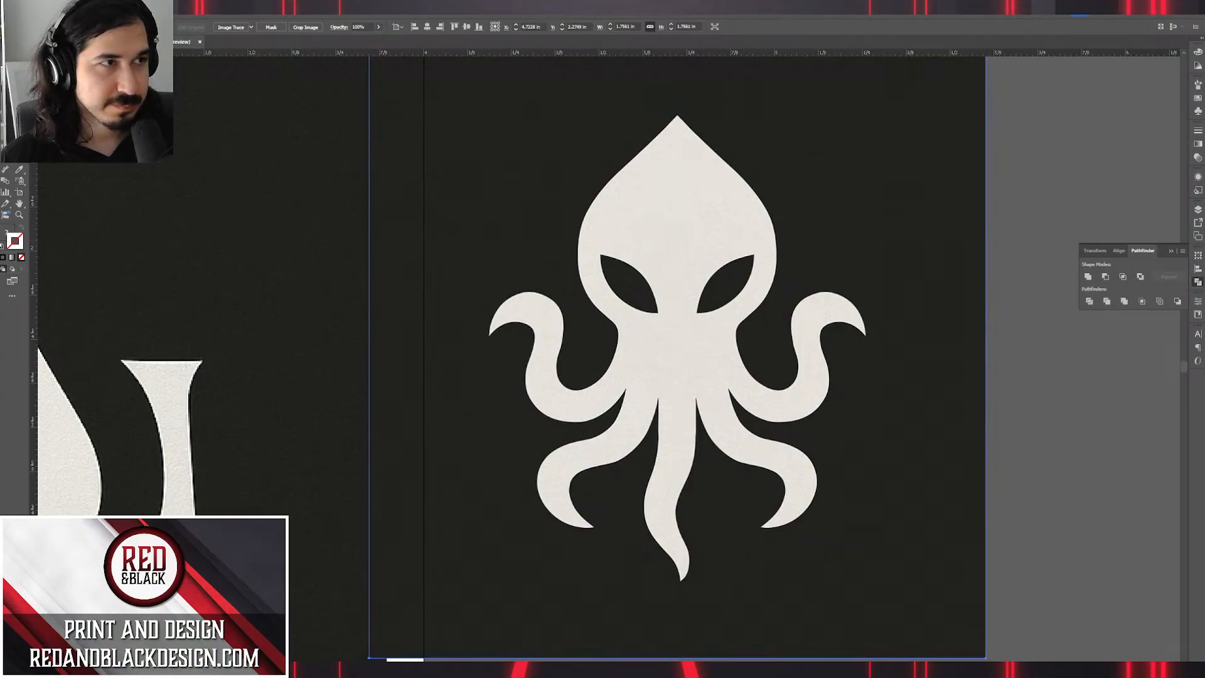
drag(491, 182, 1113, 320)
click(762, 258)
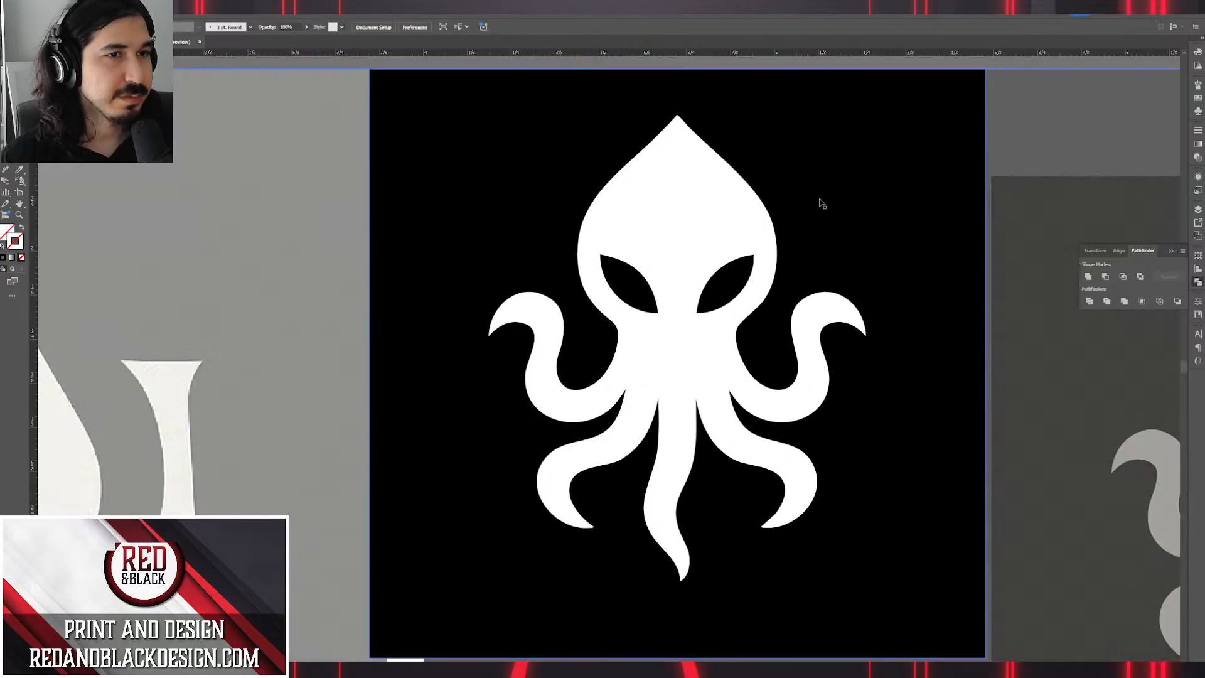
Delete the black background square behind the traced octopus, undoing the removal of the wrong selection.
key(Delete)
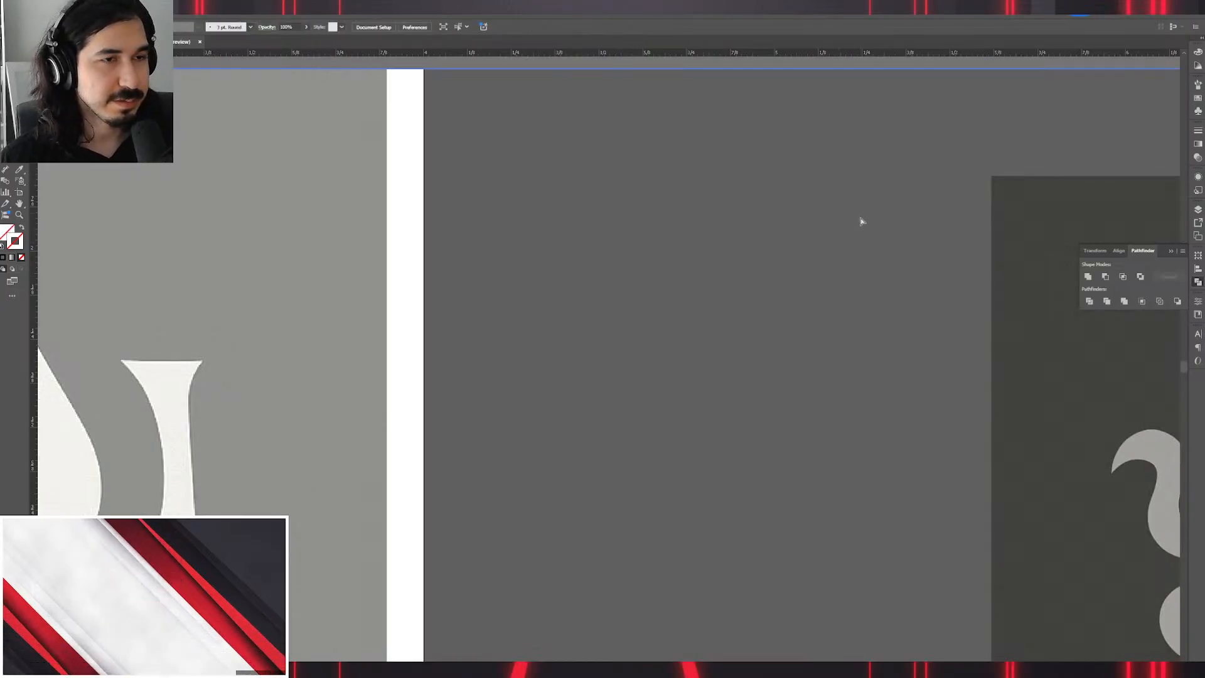
key(ctrl+z)
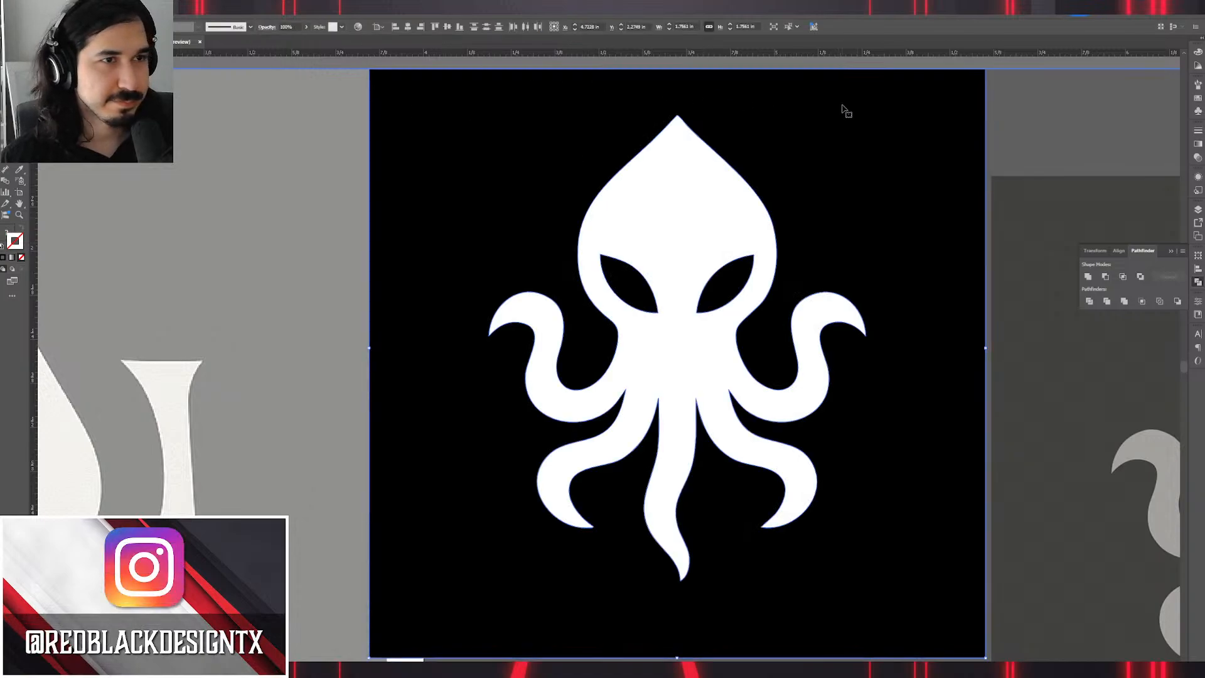
key(Delete)
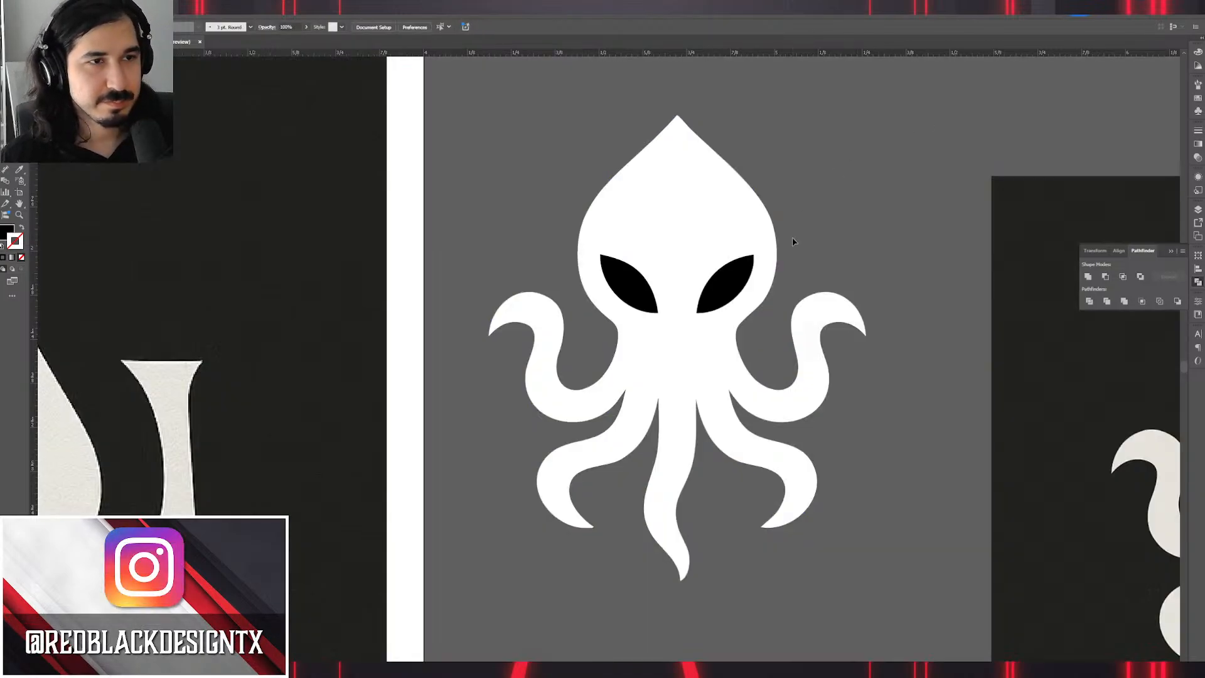
Fill the traced half of the drop emblem's frame with white and remove its stroke.
scroll(822, 183, down, 3)
drag(818, 201, 901, 152)
click(495, 371)
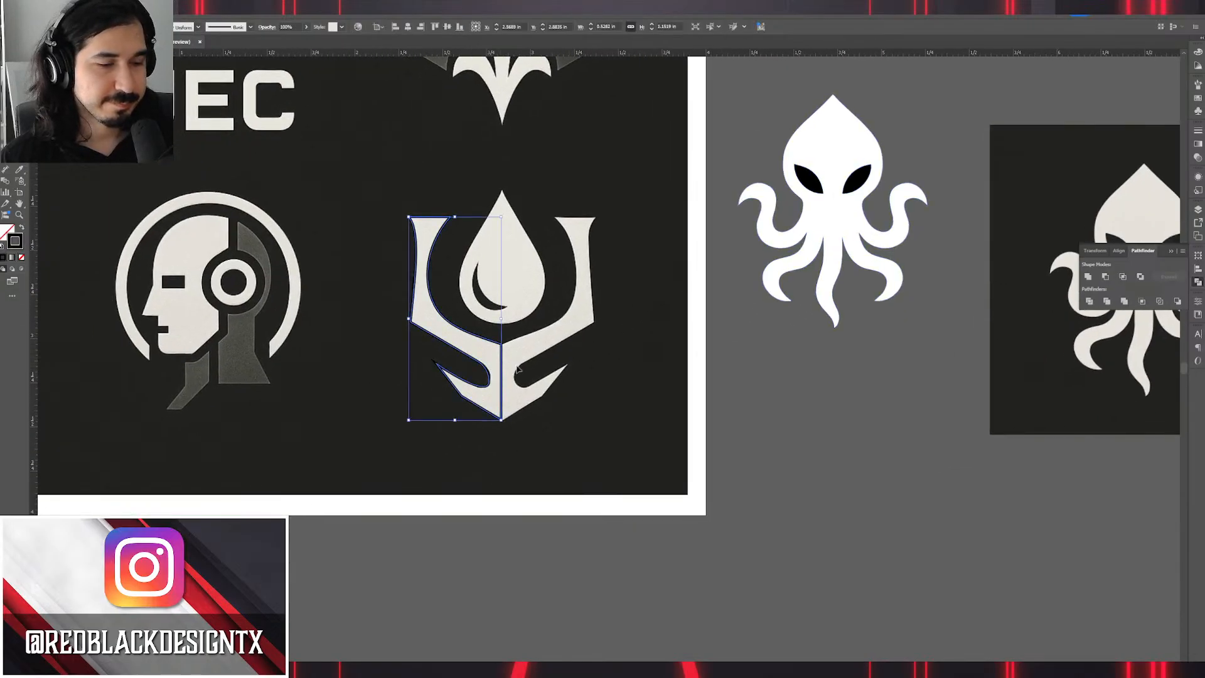
click(854, 230)
key(v)
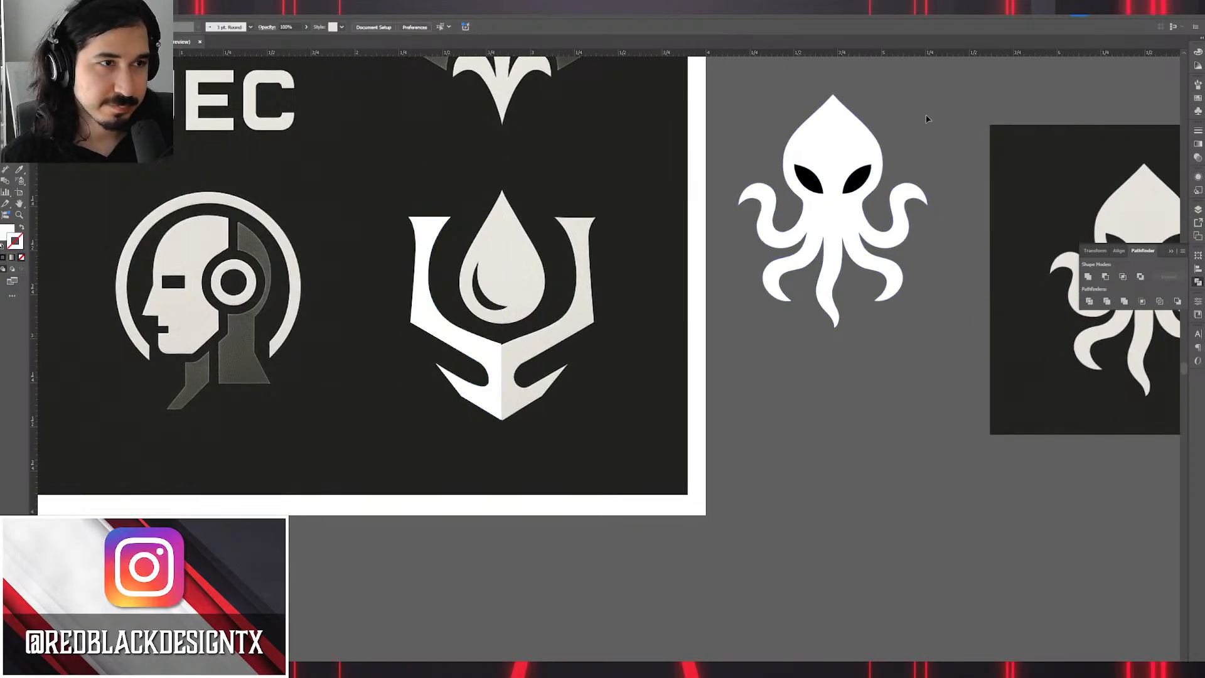
Delete the two anchors beside the octopus head's peak and raise the peak into a sharper, drop-like point.
drag(864, 142, 883, 252)
scroll(885, 219, up, 3)
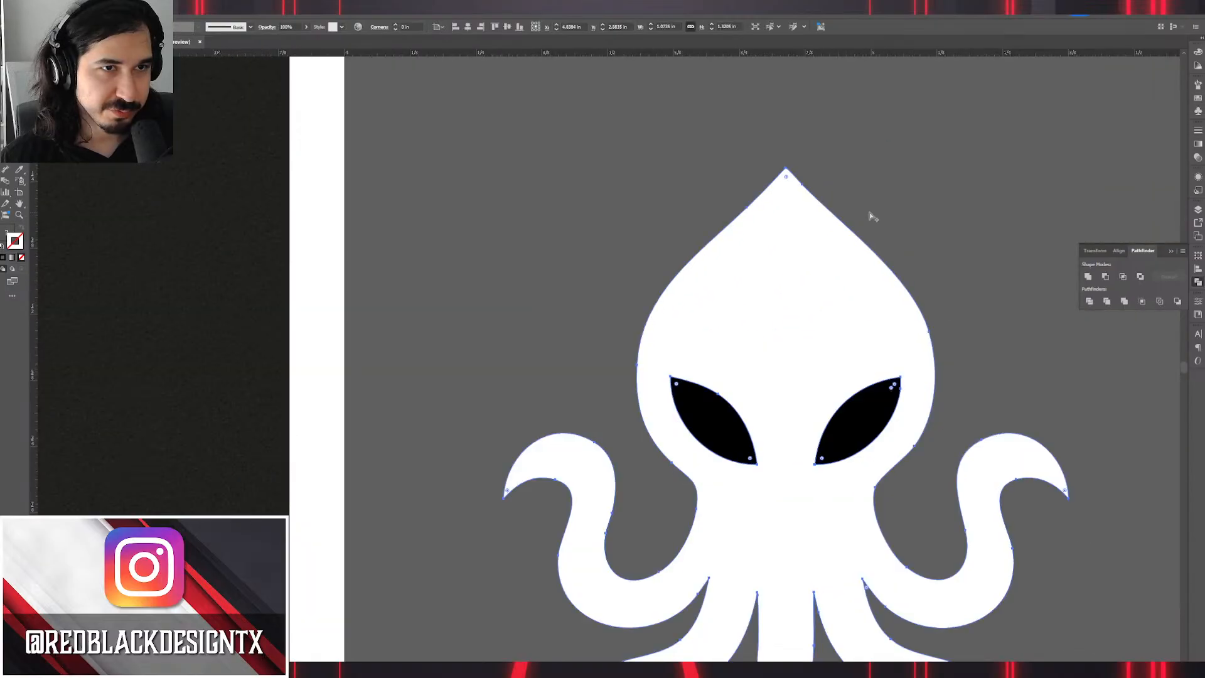
key(minus)
click(747, 208)
click(802, 186)
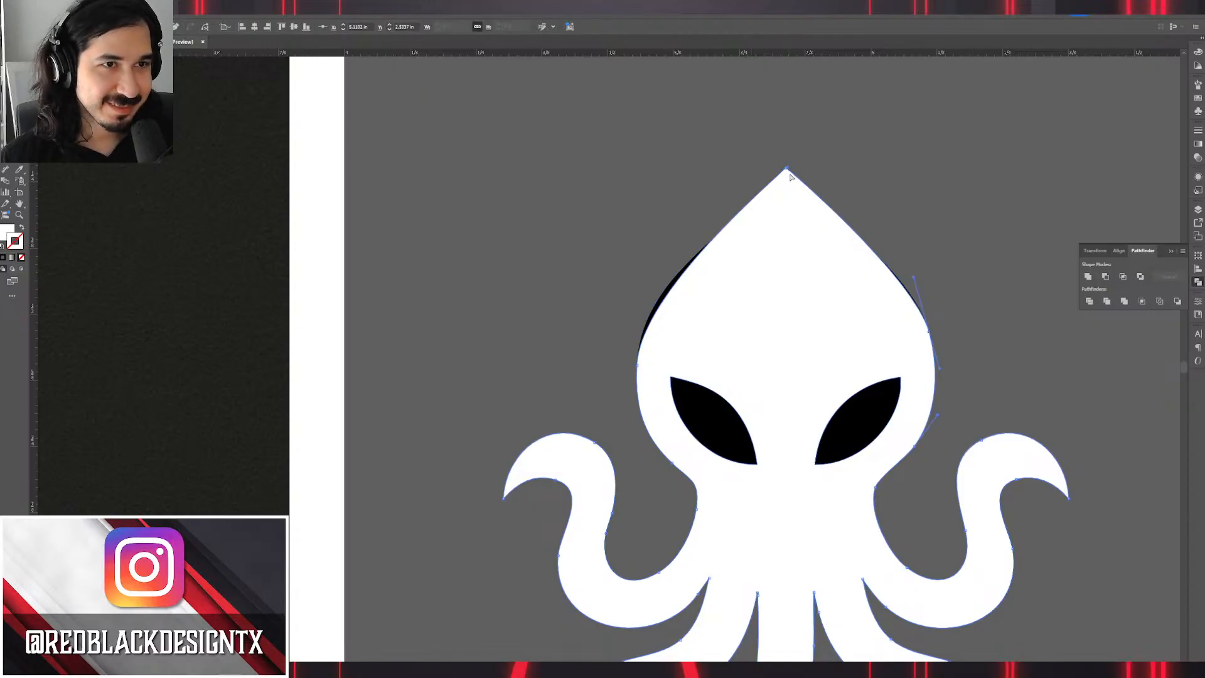
mouse_move(786, 172)
mouse_down()
mouse_move(779, 92)
mouse_move(778, 174)
mouse_move(770, 157)
mouse_up()
click(945, 177)
scroll(952, 175, down, 4)
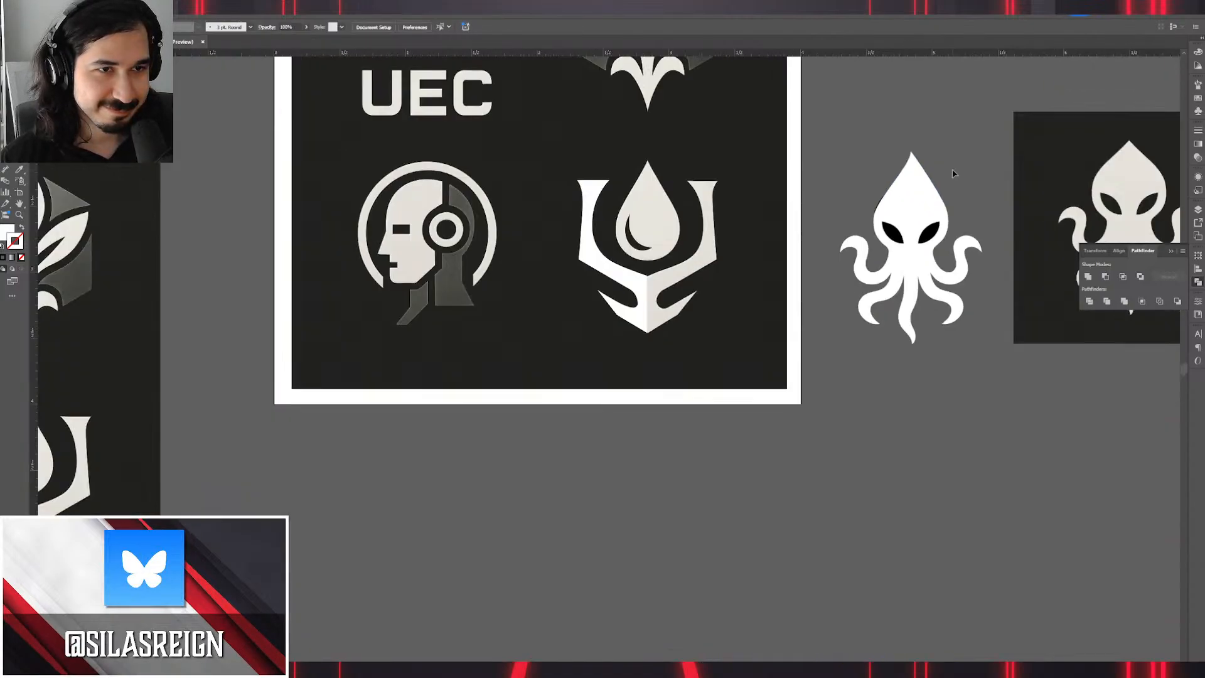
Place the white octopus over the drop emblem and enlarge it proportionally to about 1.2 in wide, centred on the frame.
drag(962, 149, 806, 186)
scroll(800, 197, down, 3)
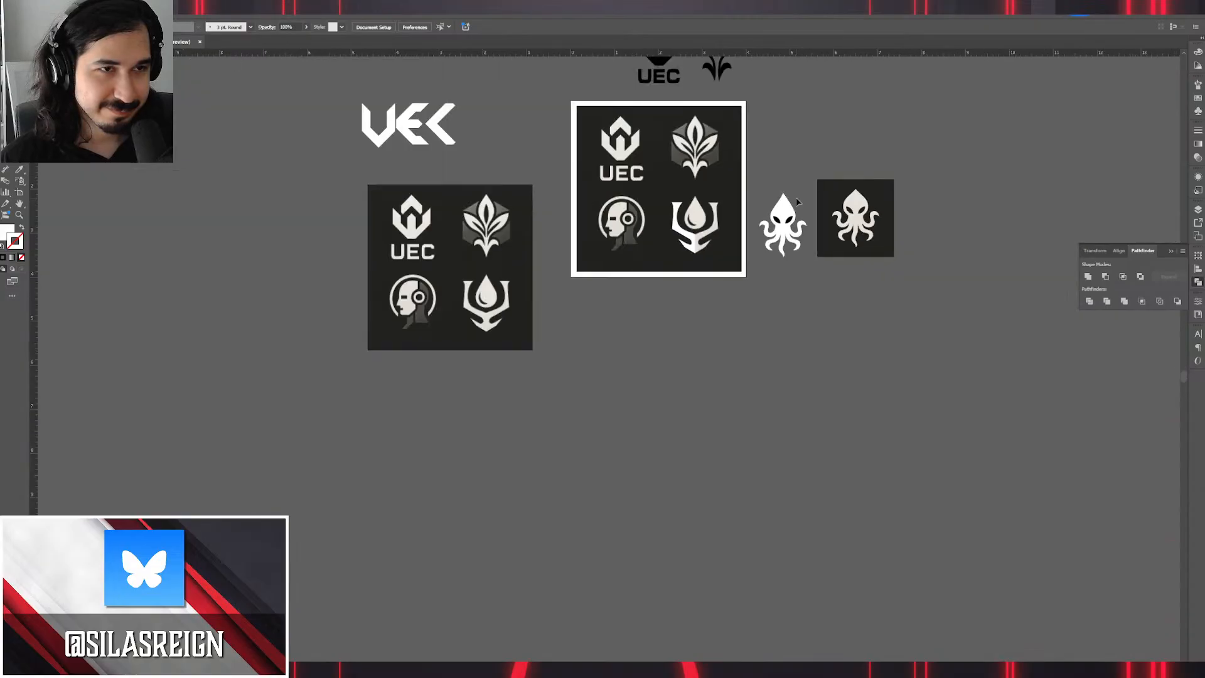
scroll(801, 197, up, 4)
drag(770, 252, 420, 261)
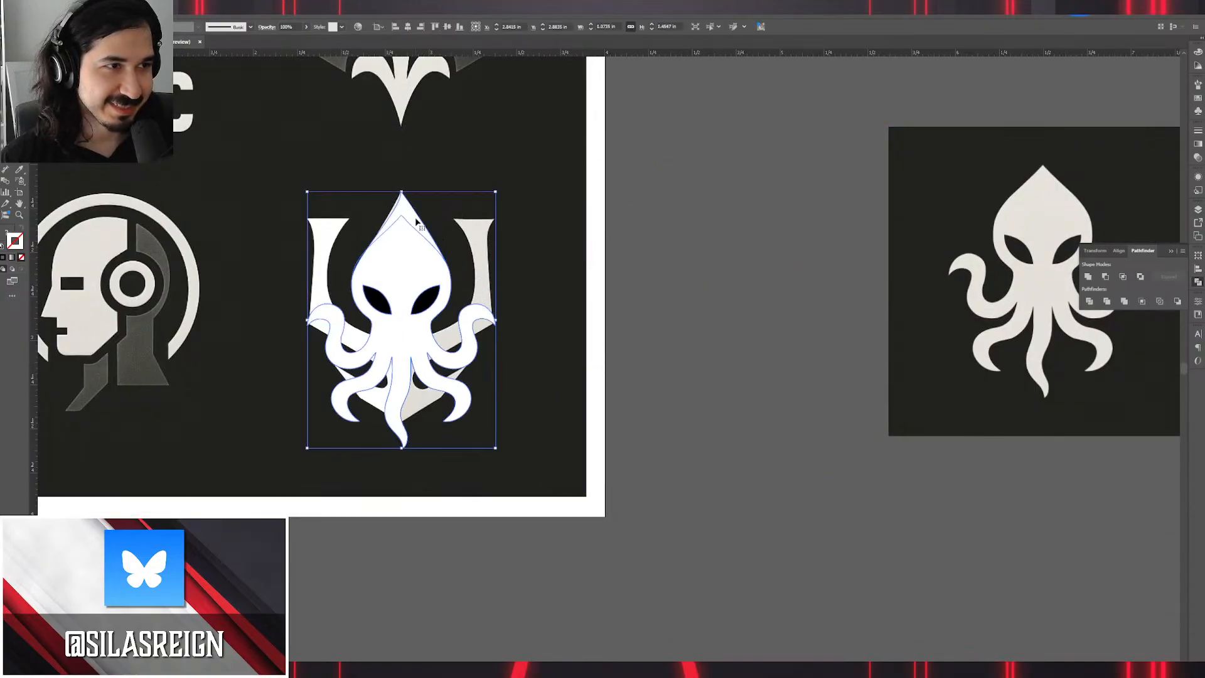
drag(402, 192, 402, 161)
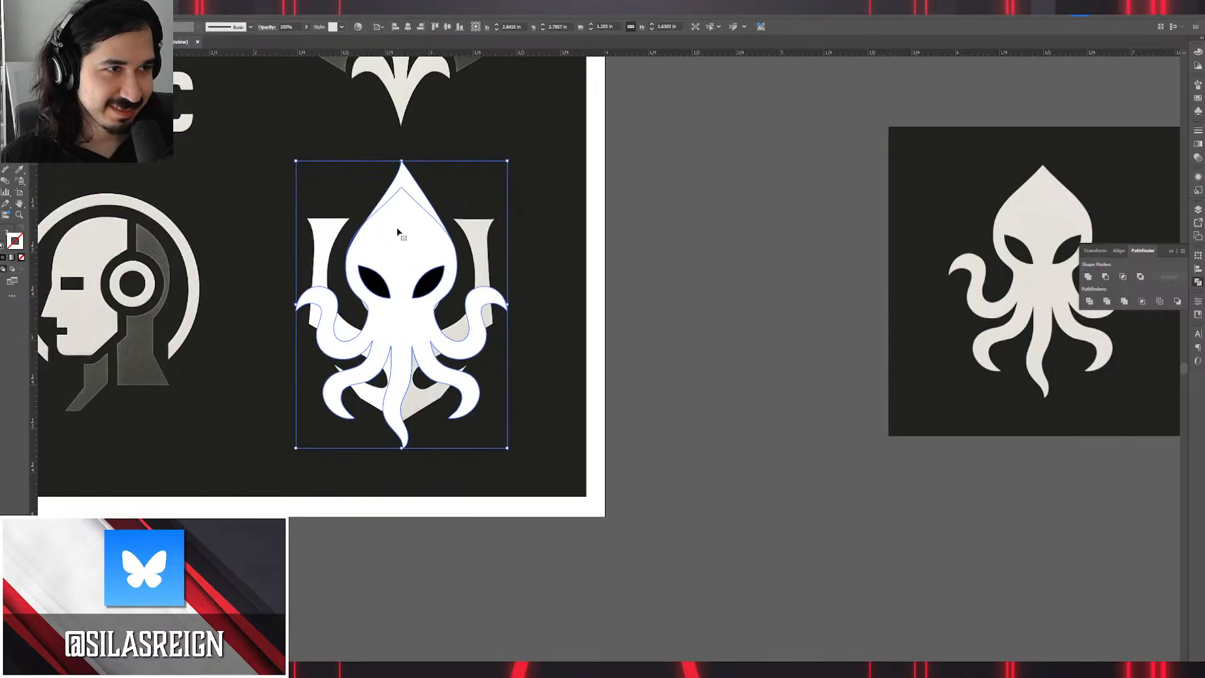
drag(396, 235, 398, 238)
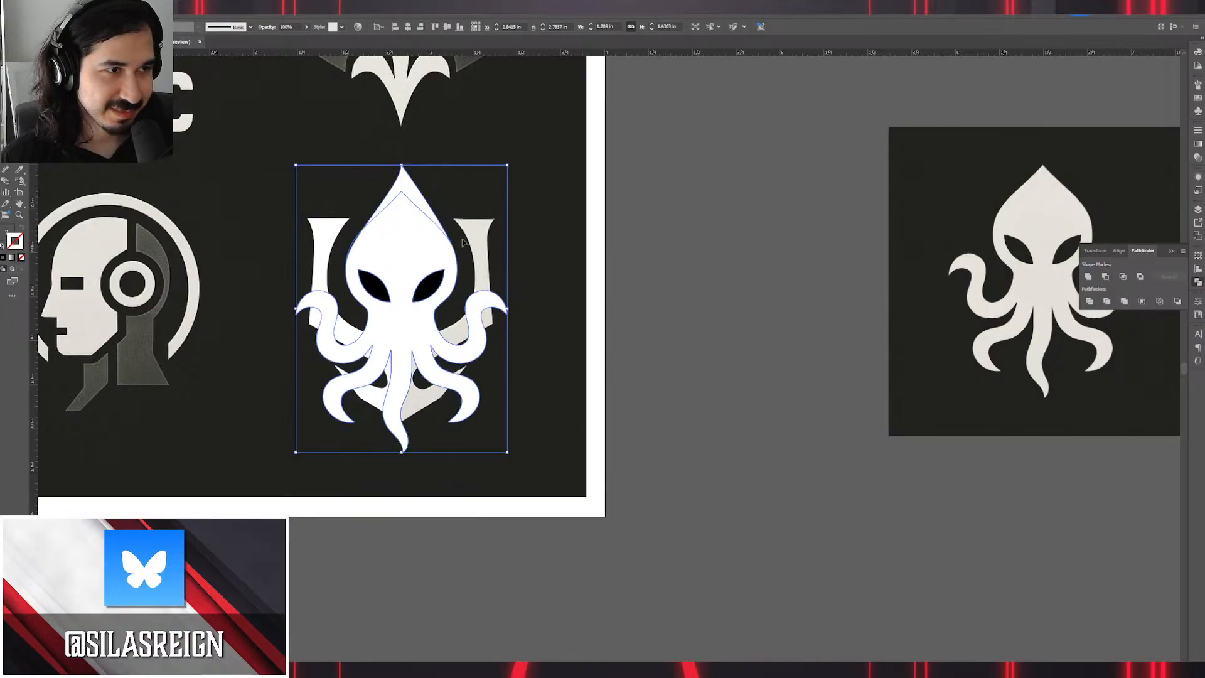
click(617, 254)
Isolate the octopus group and delete its black eye shapes and the black remnant along the head's edge.
double_click(441, 262)
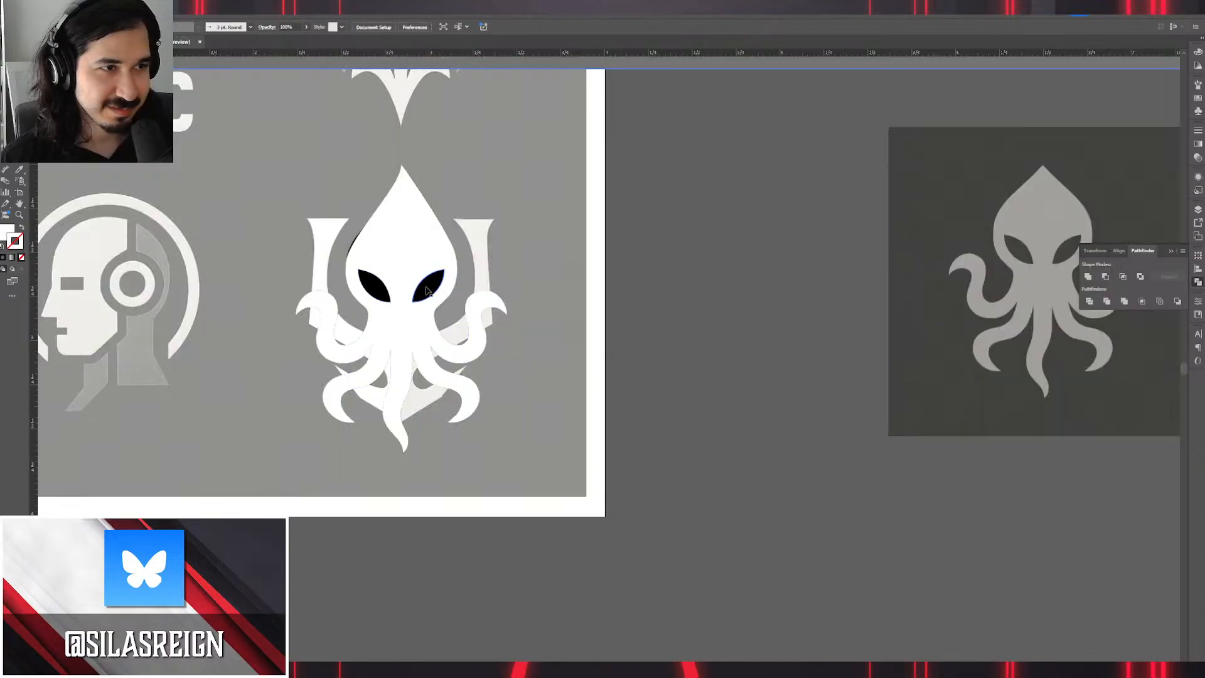
double_click(427, 286)
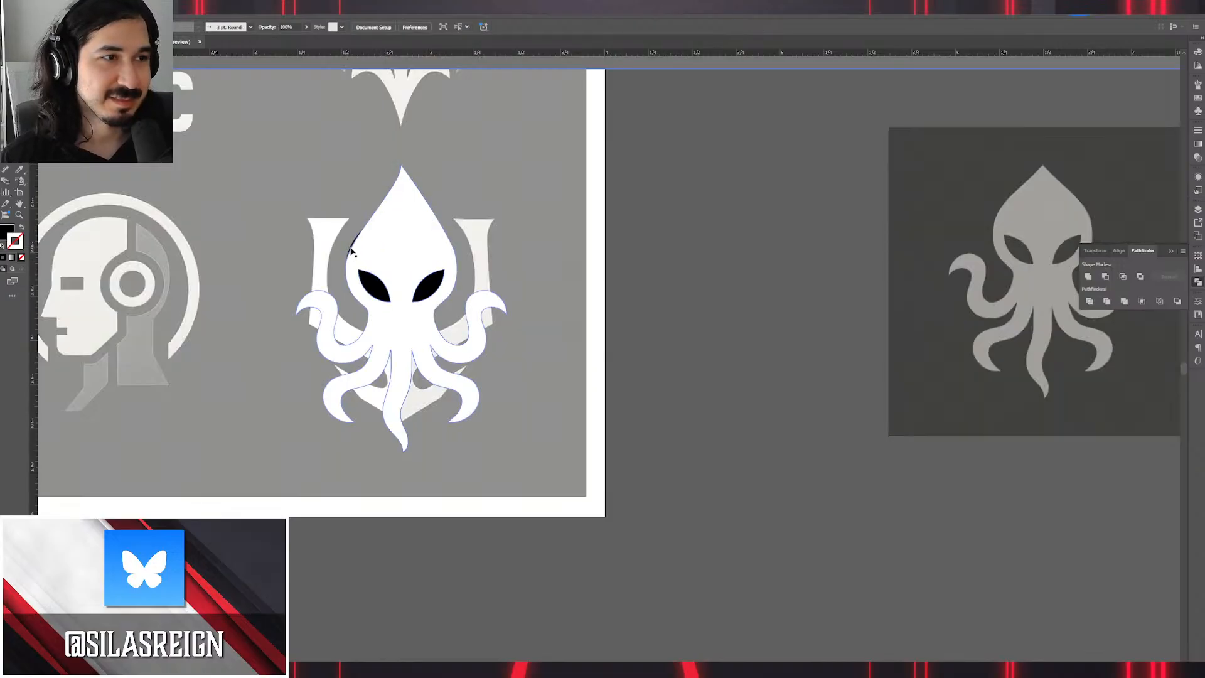
double_click(351, 250)
double_click(660, 277)
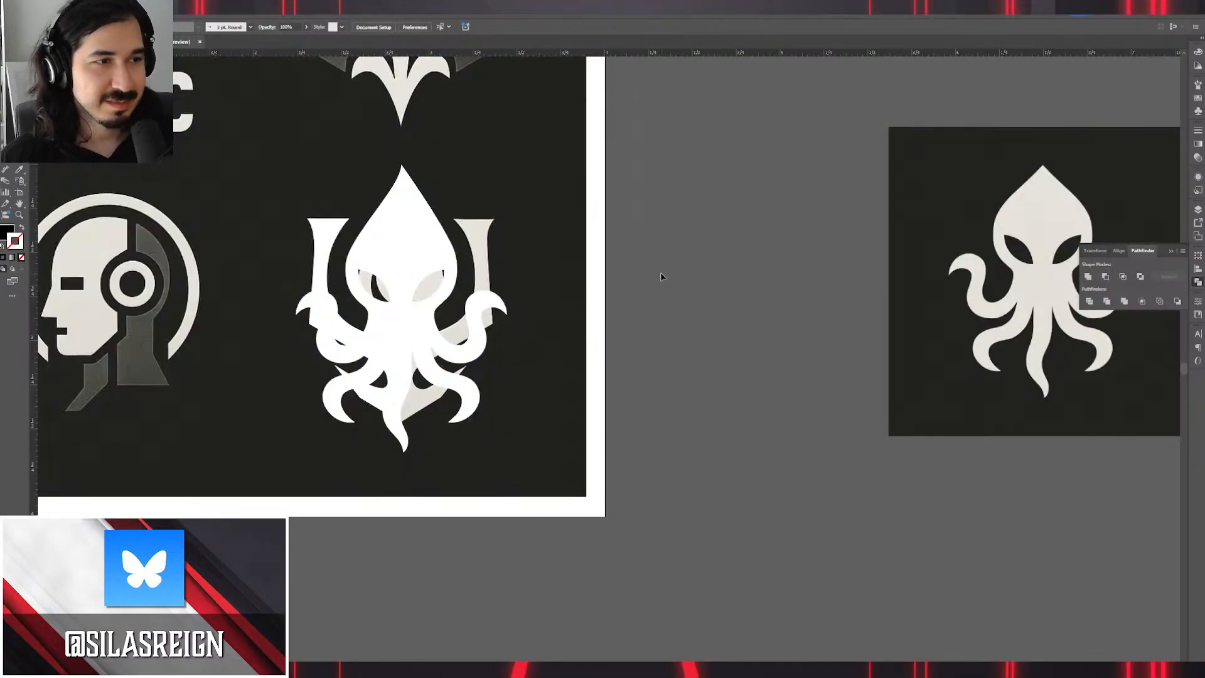
Move the octopus and half frame off the reference sheet onto the empty canvas, and shift the octopus image farther away.
scroll(576, 282, down, 1)
drag(590, 305, 790, 307)
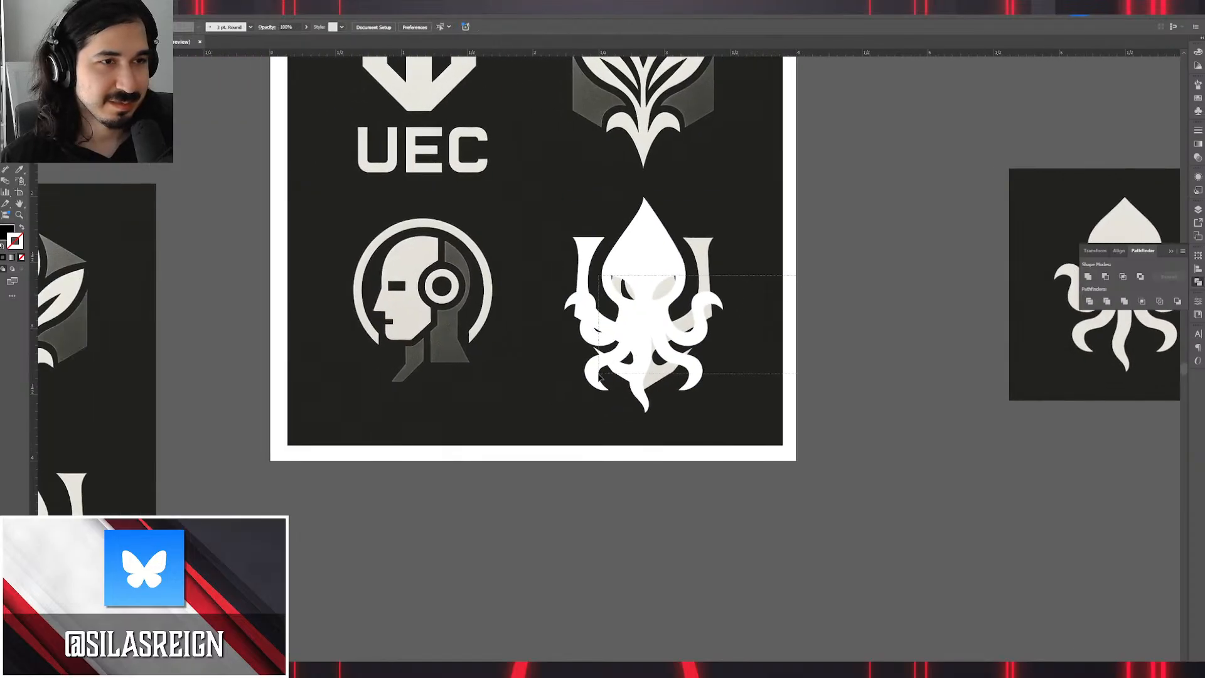
drag(599, 374, 597, 376)
drag(646, 319, 812, 286)
click(910, 170)
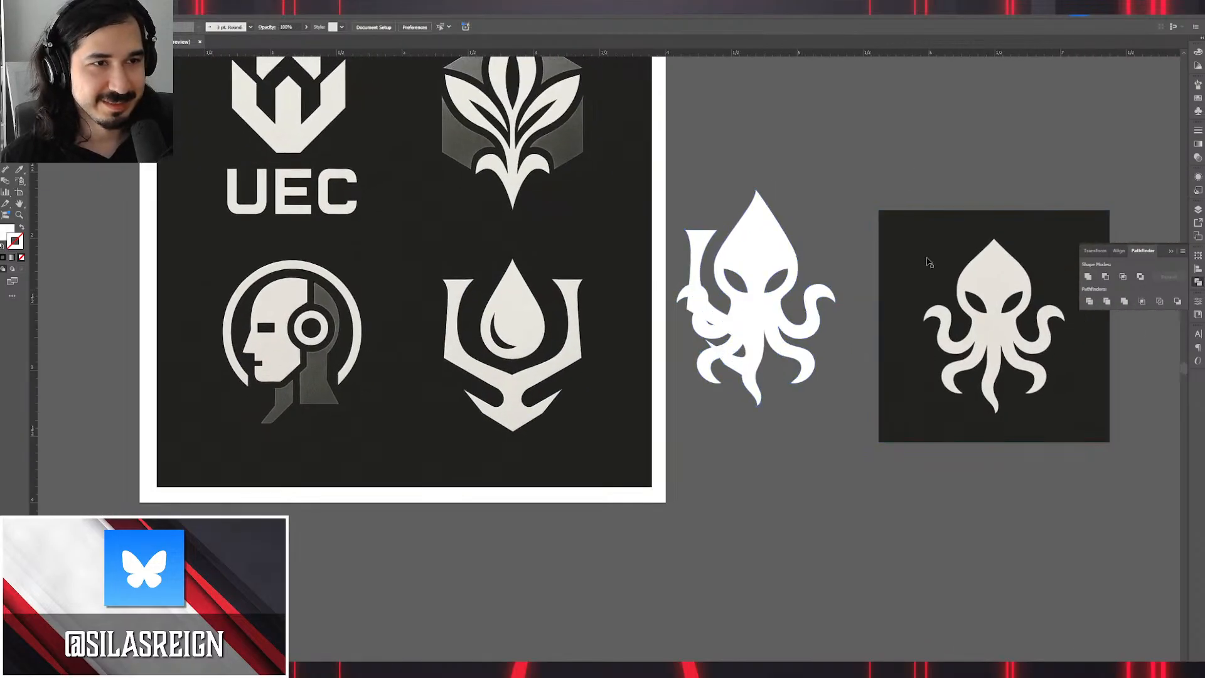
drag(929, 261, 974, 123)
Duplicate the white half frame to the right and reflect the copy across a vertical axis.
scroll(807, 264, up, 3)
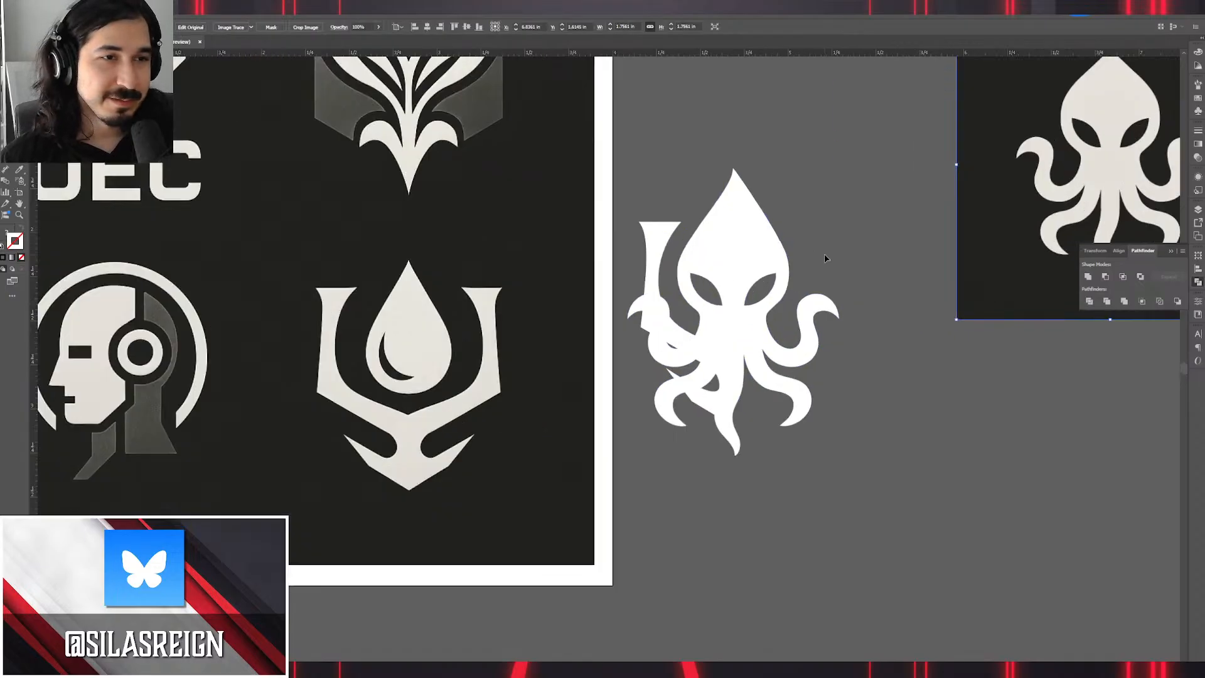
drag(565, 237, 762, 243)
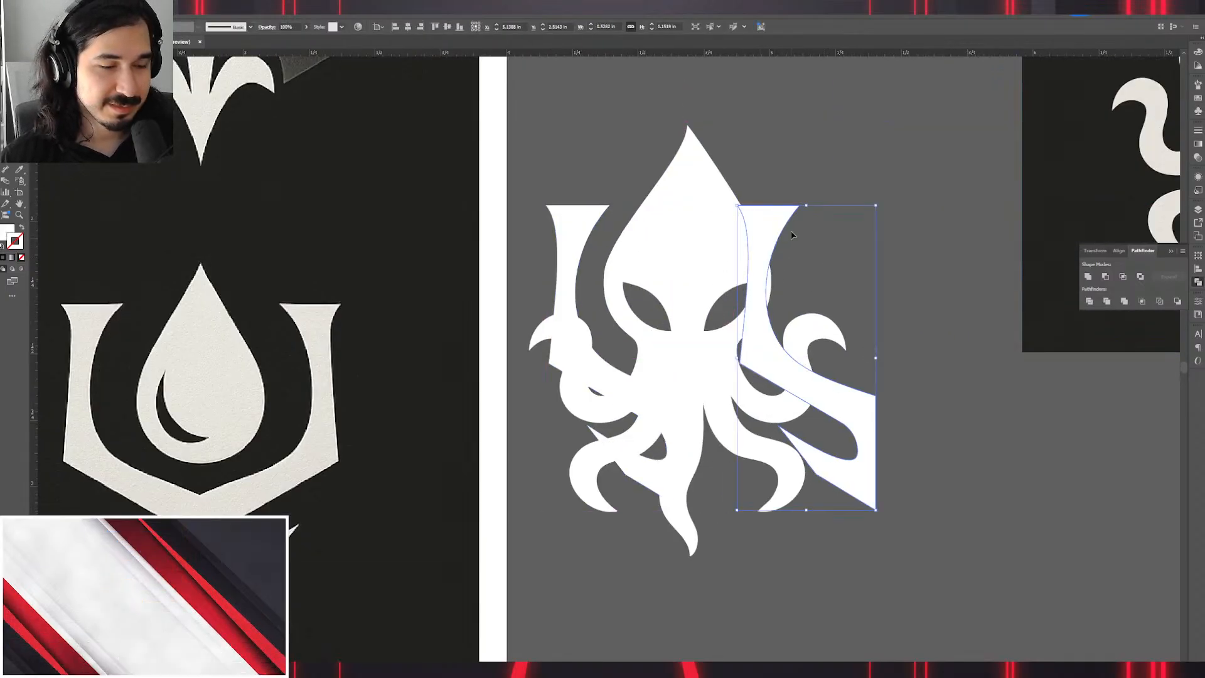
key(o)
drag(867, 143, 649, 189)
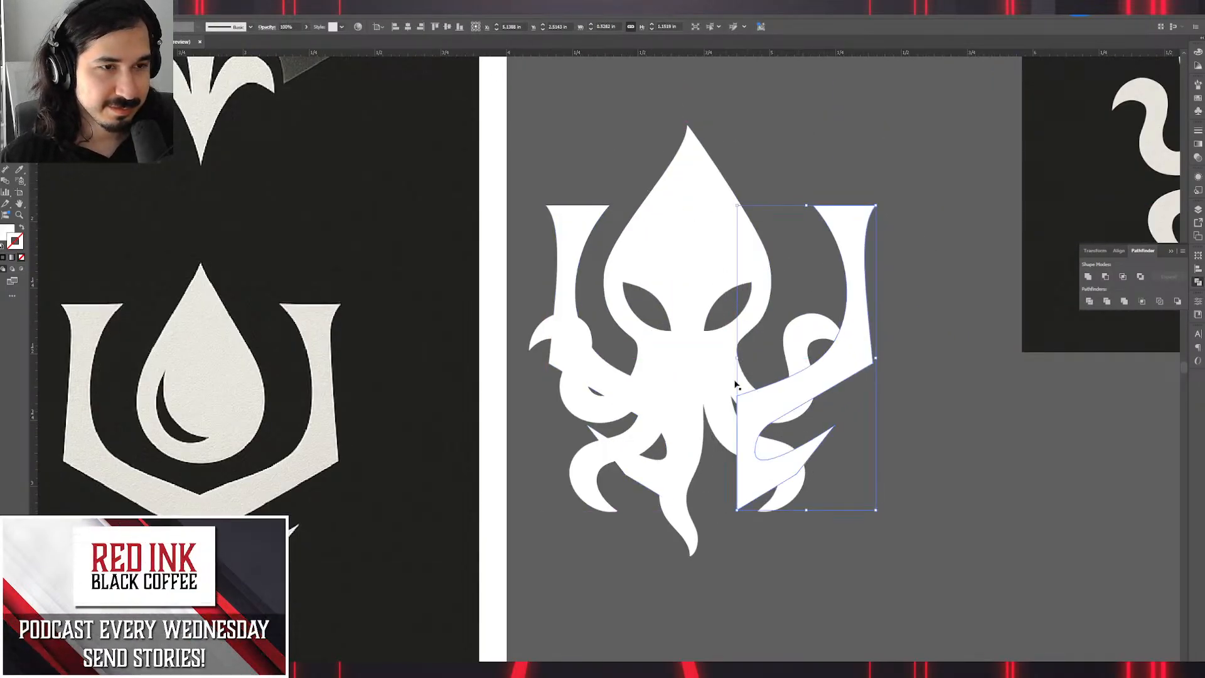
Move both frame halves clear of the octopus's centre and butt them together along their straight inner edges.
scroll(736, 384, up, 2)
drag(756, 423, 703, 426)
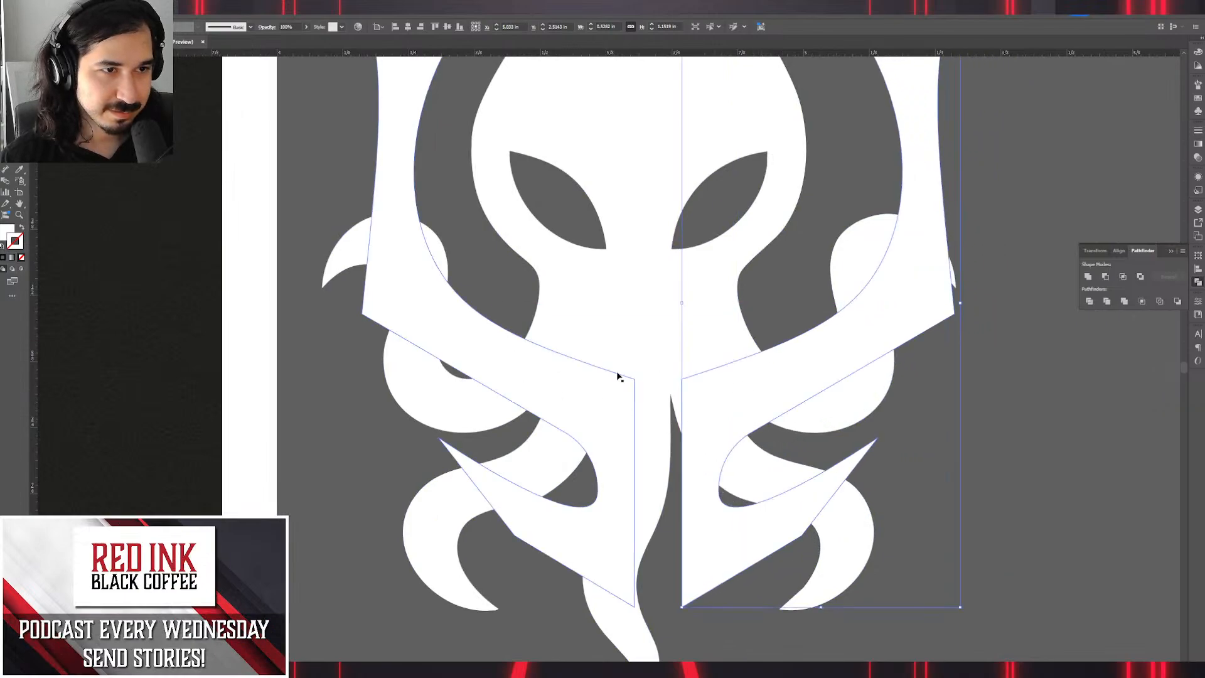
scroll(617, 376, down, 2)
scroll(942, 445, down, 3)
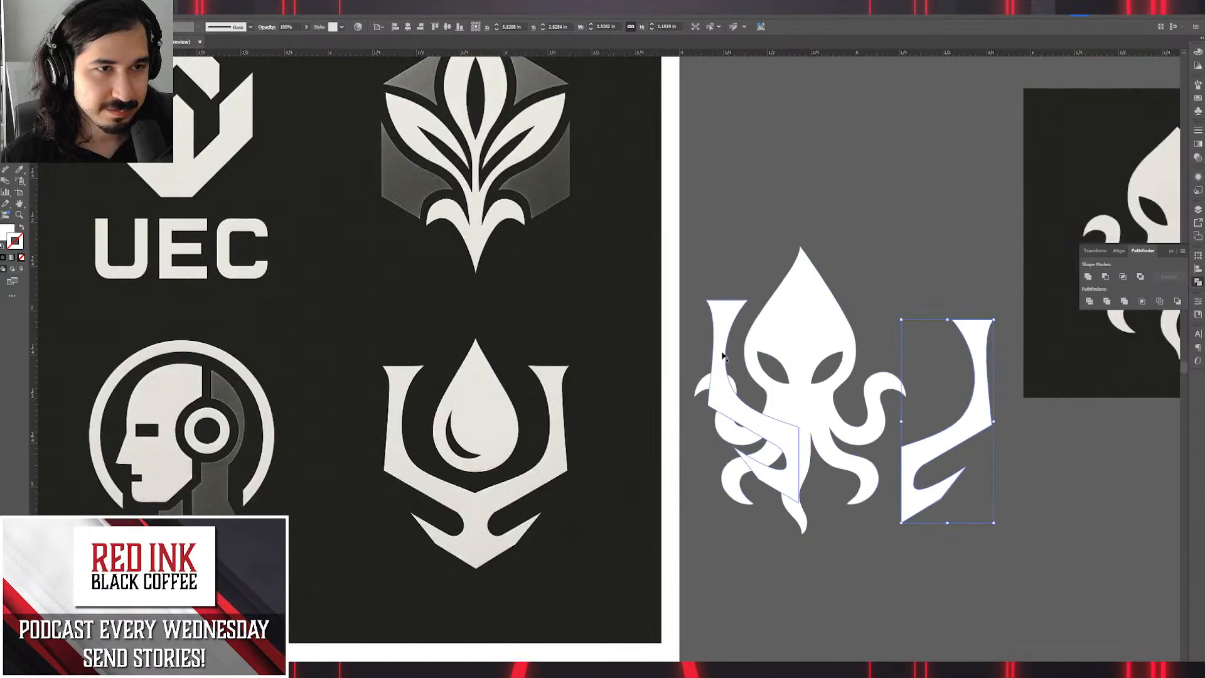
drag(724, 356, 812, 371)
drag(818, 371, 821, 370)
scroll(942, 468, up, 5)
drag(674, 354, 667, 350)
Unite the two frame halves into one shape and delete the stray anchor at its bottom point.
shift+click(590, 335)
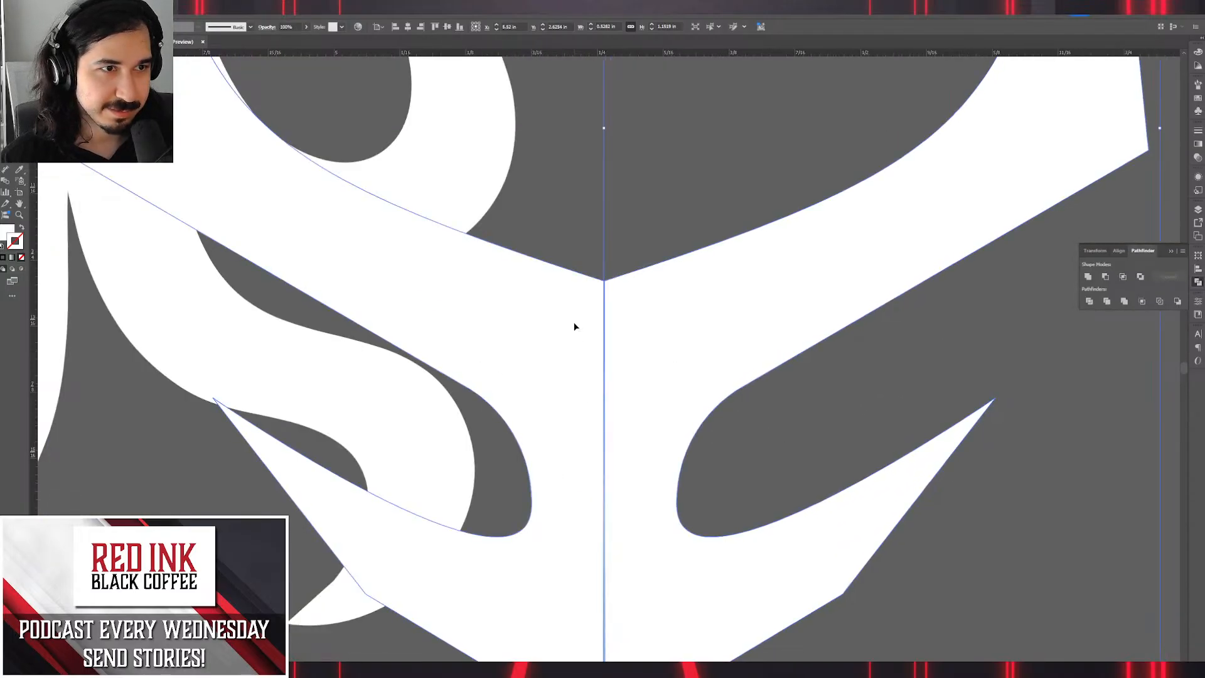
click(1088, 276)
scroll(870, 269, down, 5)
scroll(748, 424, up, 6)
scroll(790, 379, up, 2)
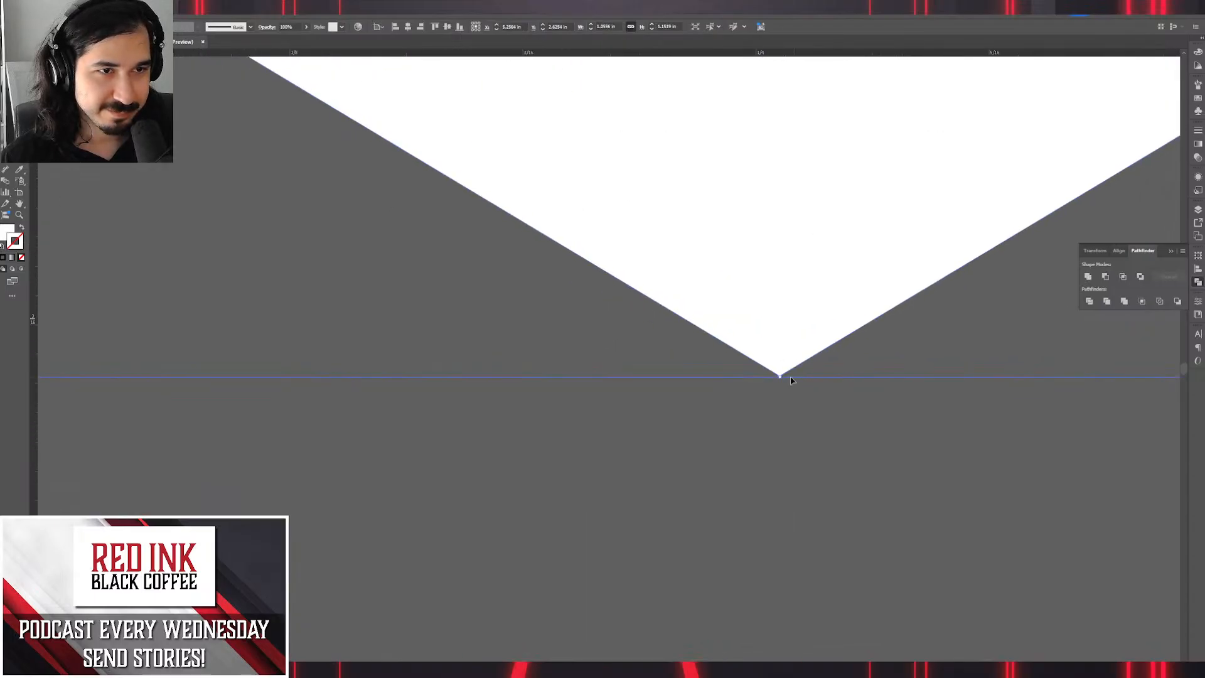
key(a)
scroll(807, 396, up, 3)
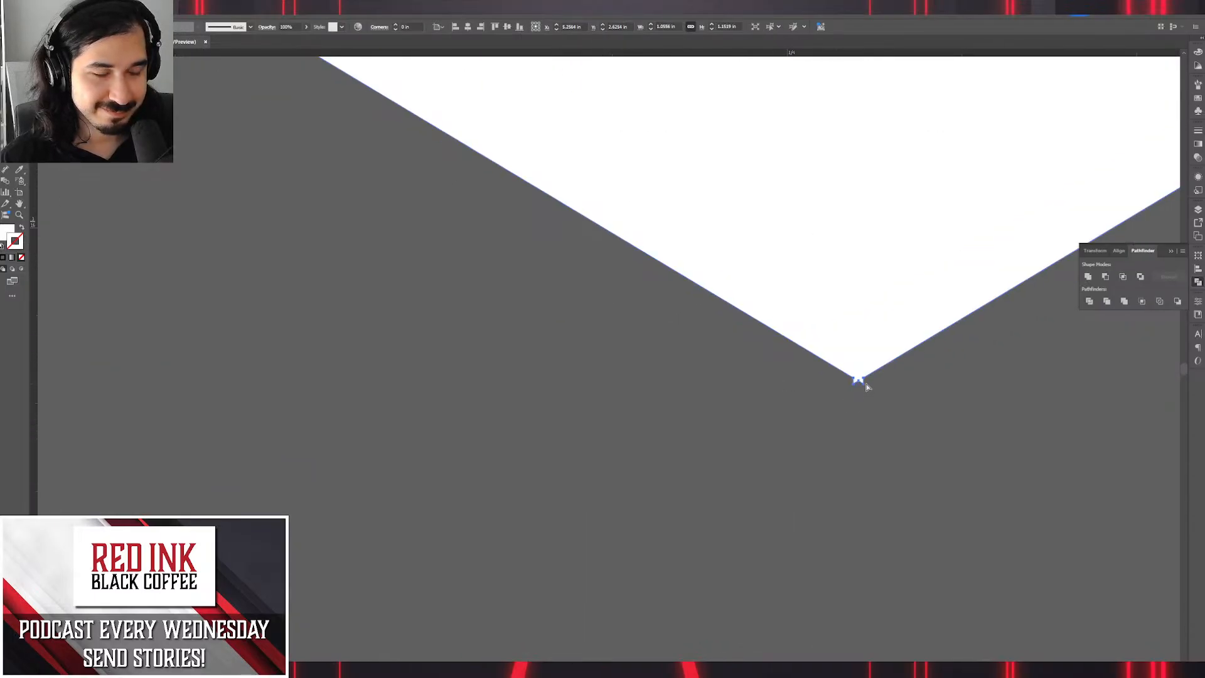
click(856, 385)
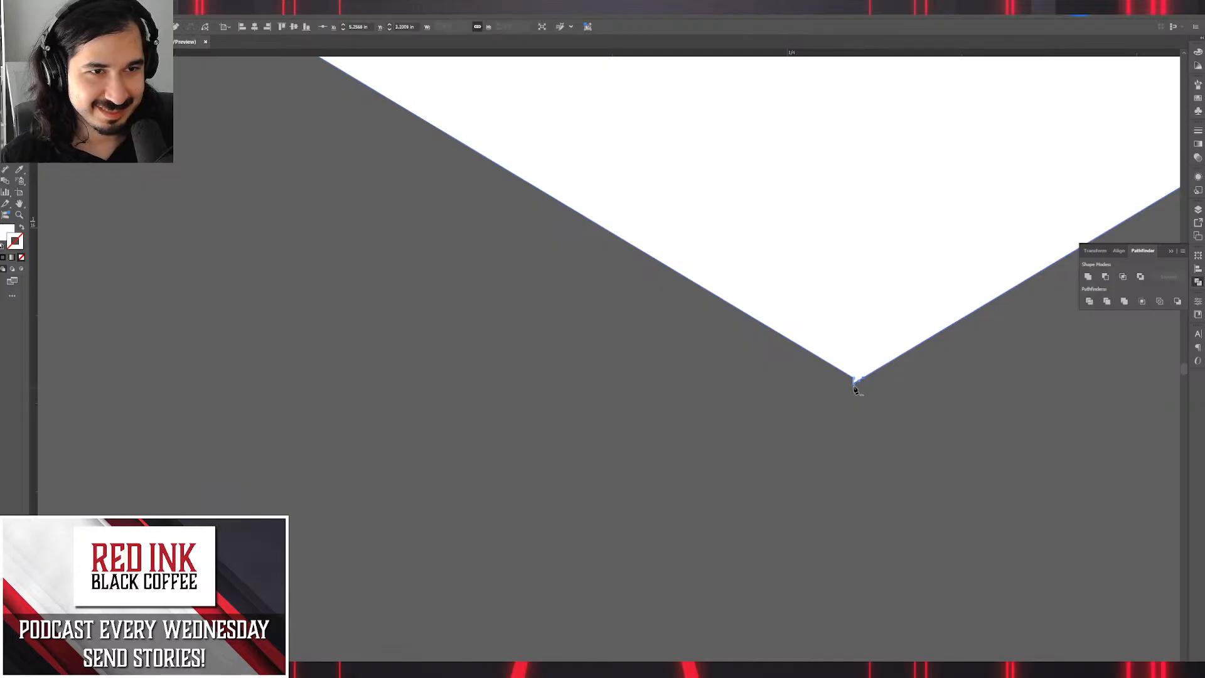
click(976, 411)
Position the united frame over the octopus so that the head sits centred between its two arms.
scroll(975, 402, down, 6)
scroll(802, 349, up, 2)
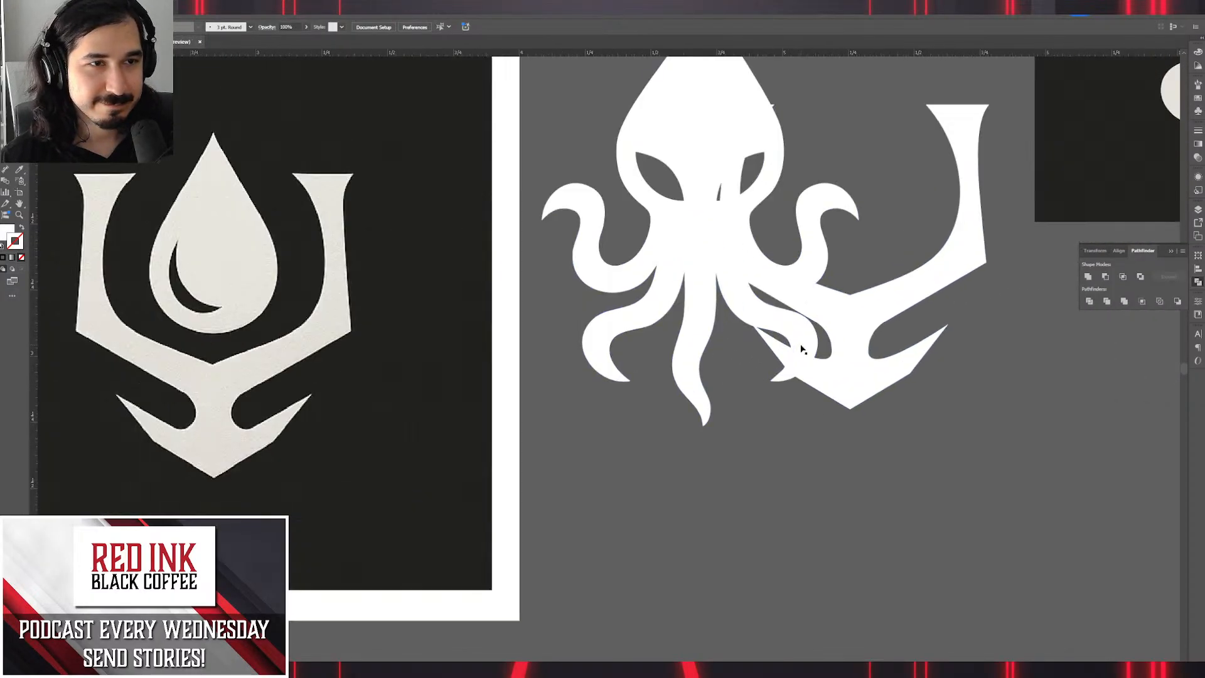
scroll(801, 349, up, 1)
drag(801, 349, 875, 460)
drag(990, 423, 790, 361)
click(1007, 406)
scroll(960, 390, down, 1)
drag(959, 387, 936, 460)
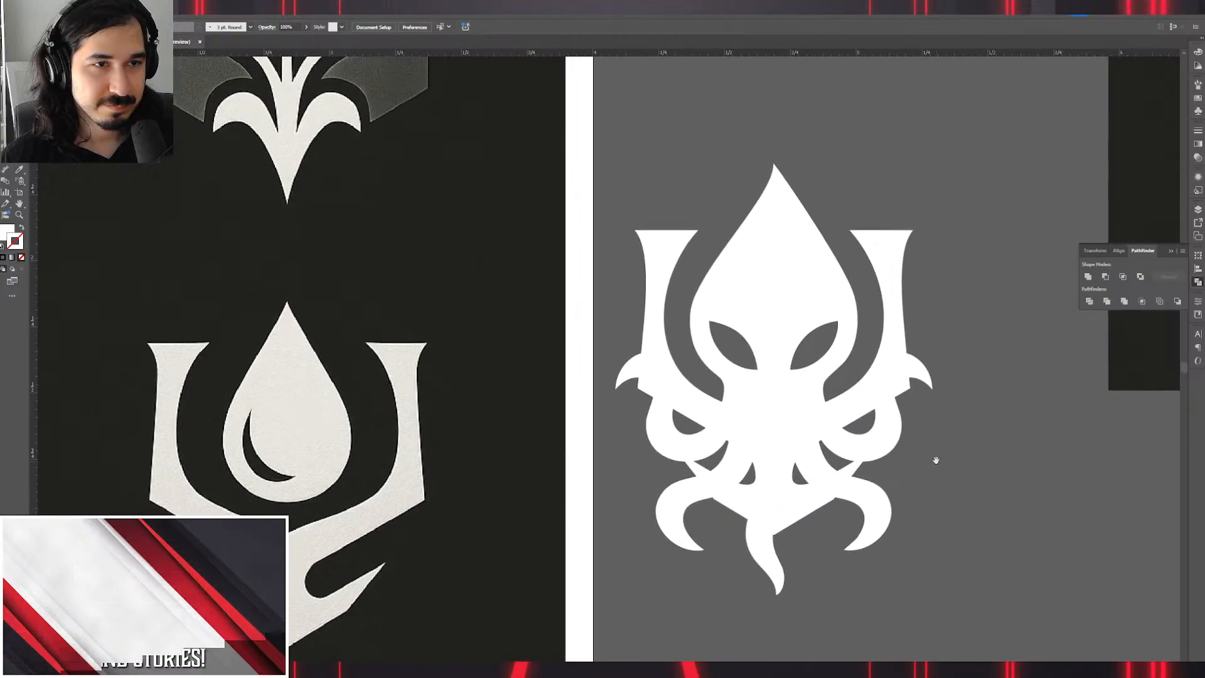
Add a stroke around the frame and try to sample the canvas grey as its colour with the Color Picker's eyedropper.
click(899, 381)
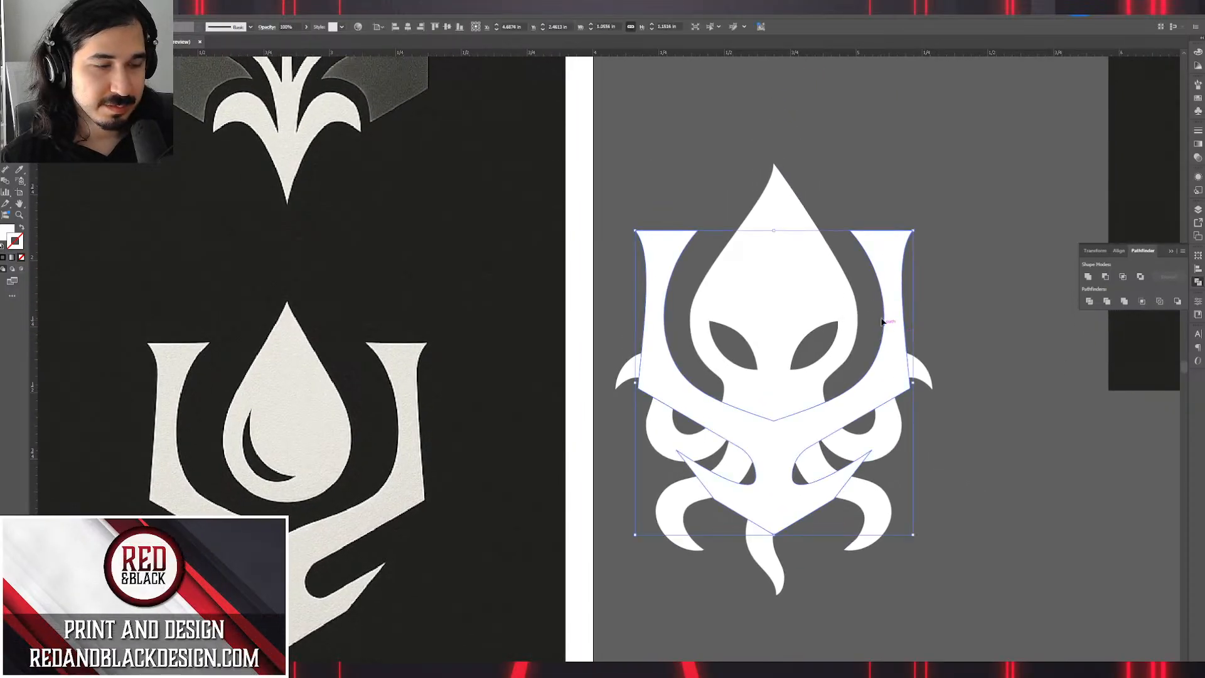
double_click(17, 243)
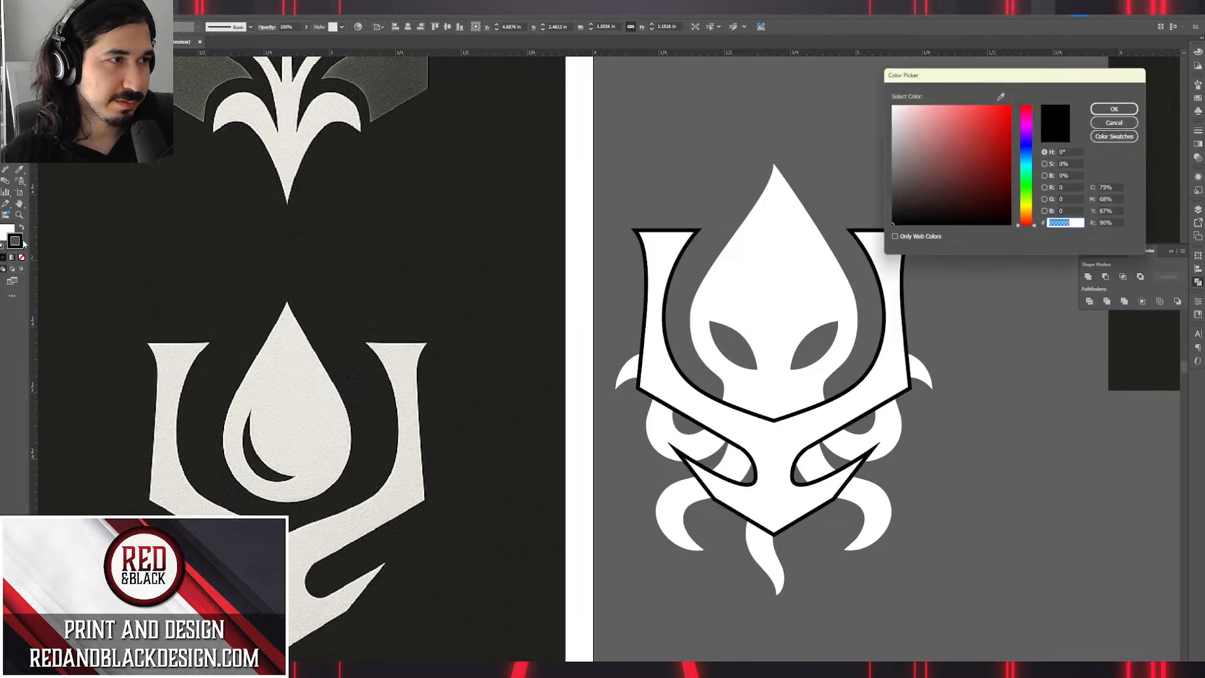
click(913, 104)
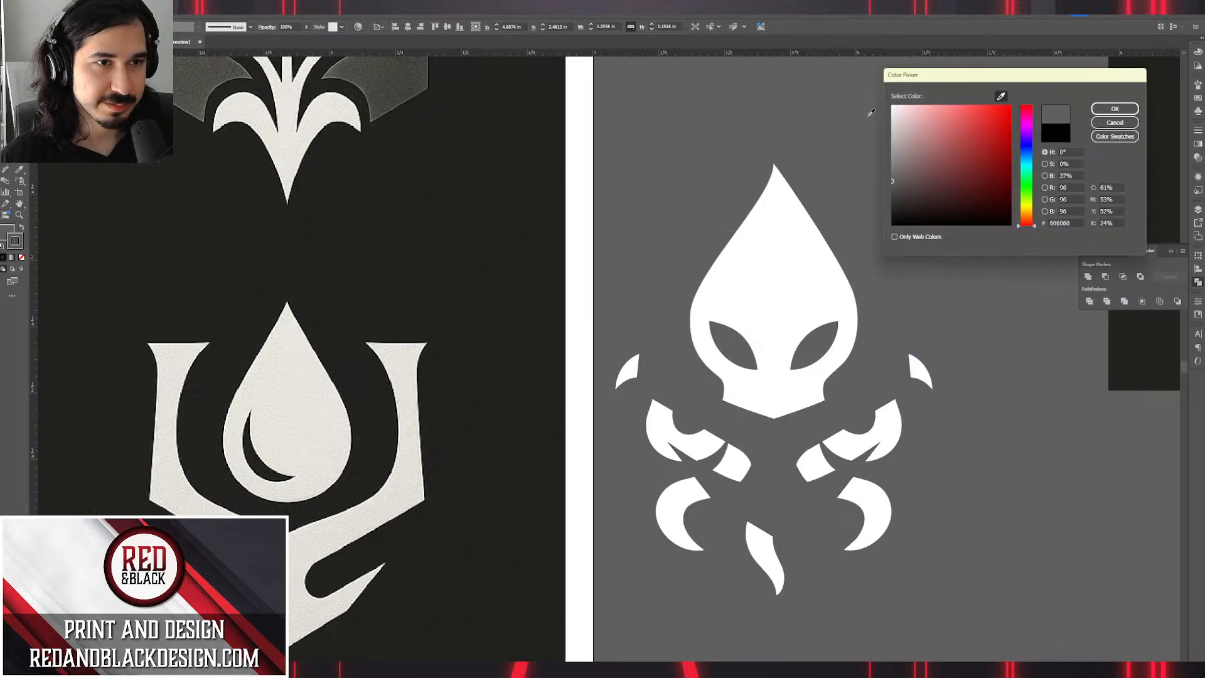
click(1115, 108)
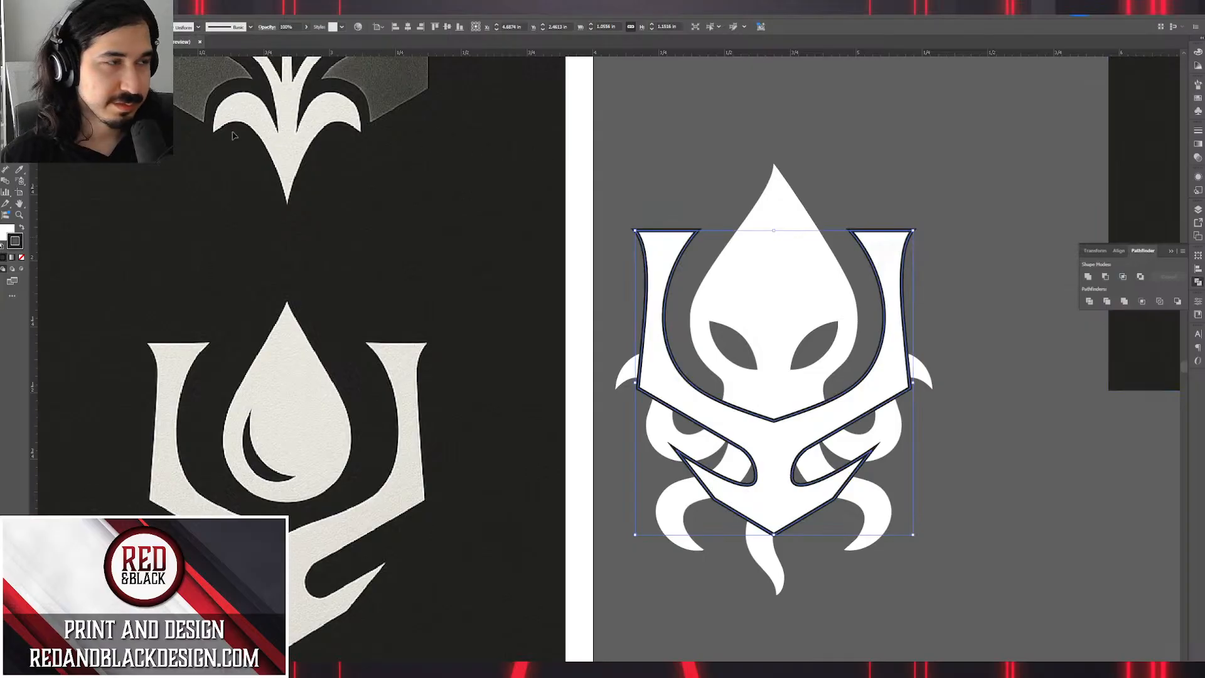
Resample the frame's stroke colour with the Color Picker's eyedropper, replacing the dark outline with a light grey.
double_click(17, 244)
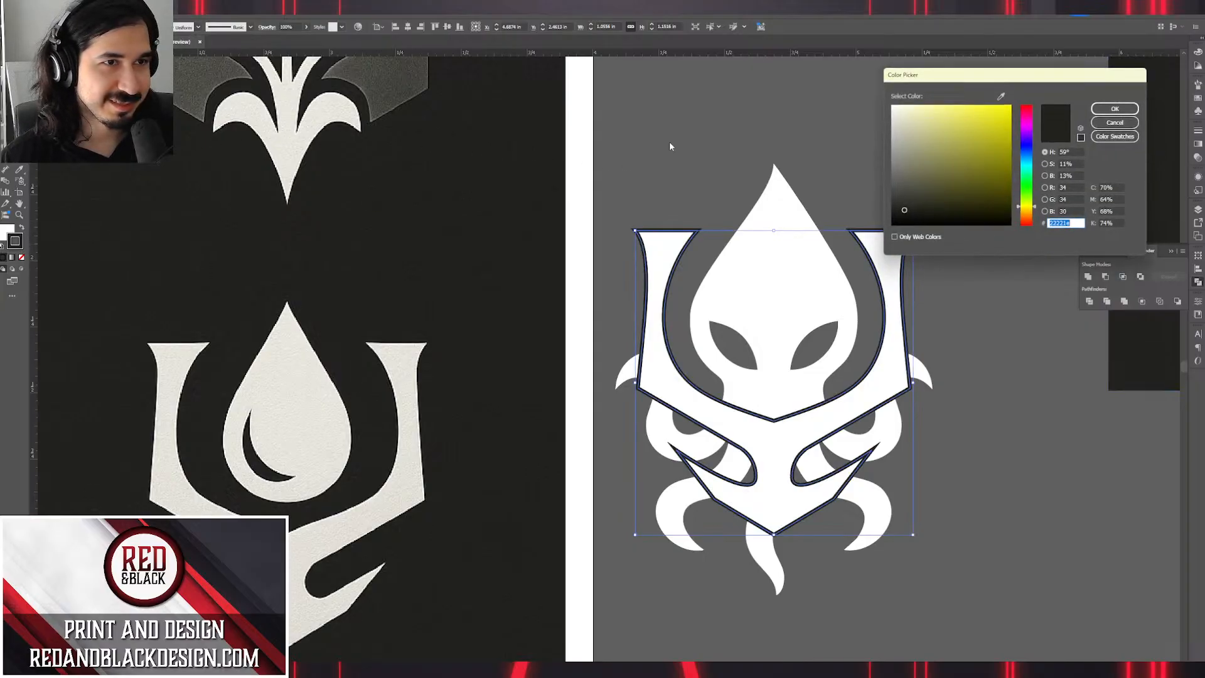
click(1001, 97)
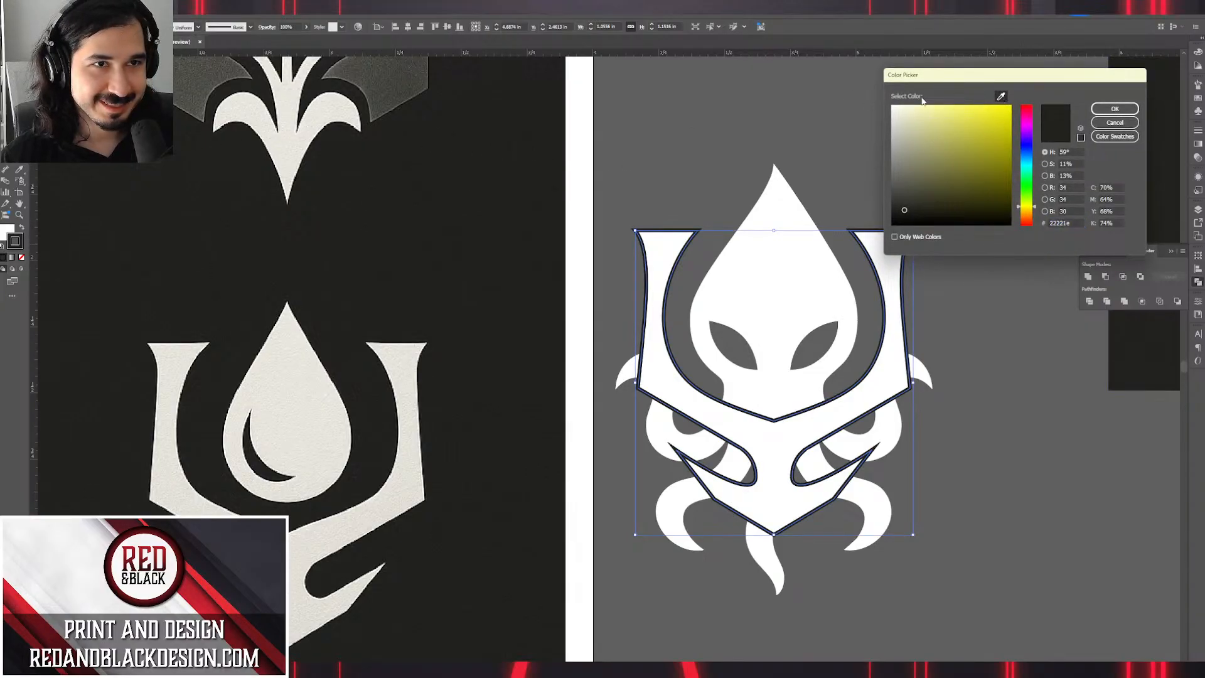
click(811, 107)
click(1101, 110)
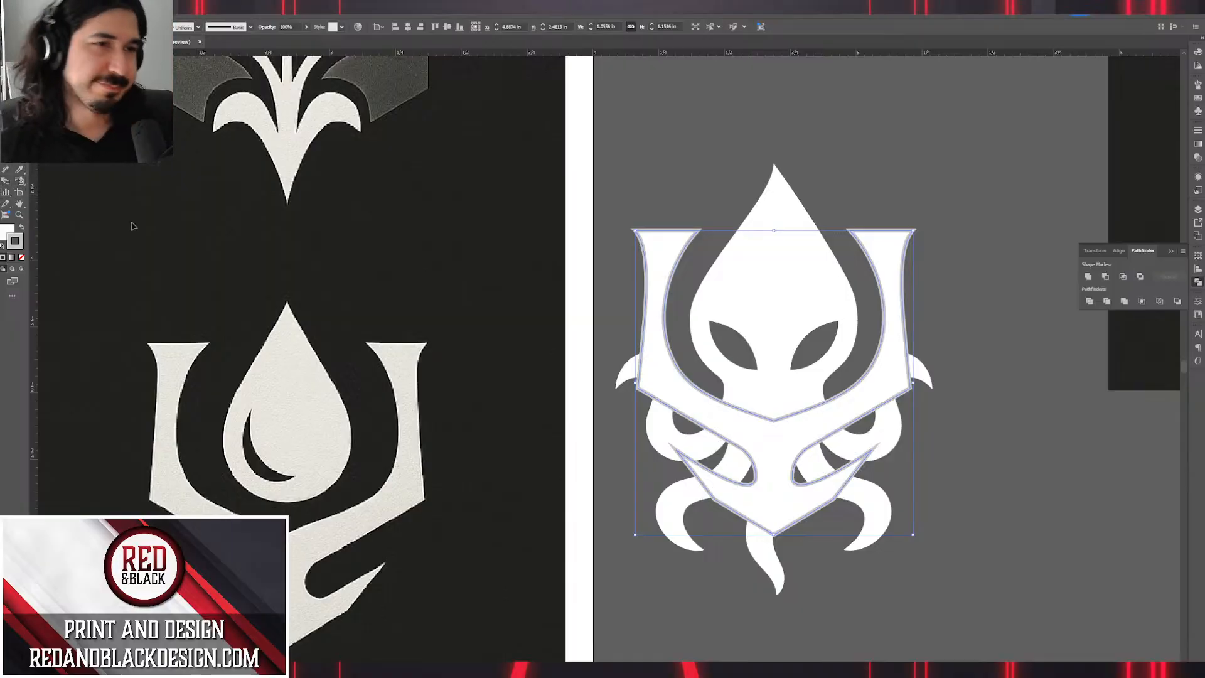
Sample the canvas grey (#606060) with the Color Picker's eyedropper and apply it as the frame's stroke colour.
double_click(13, 247)
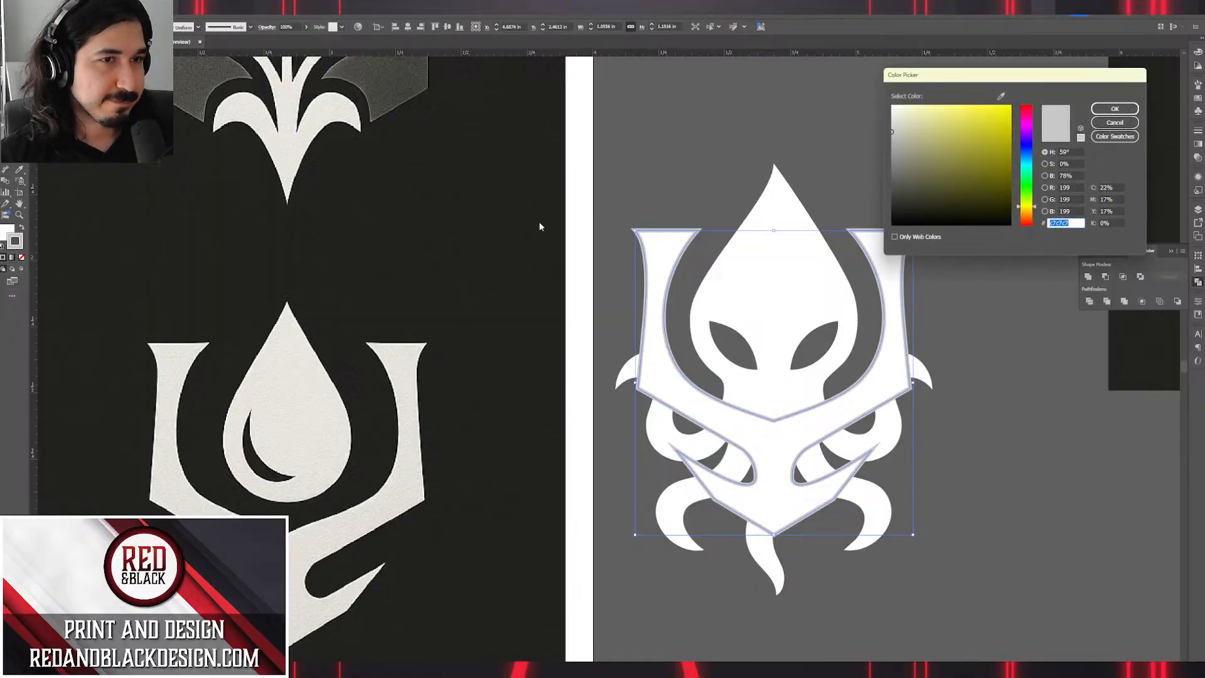
click(1001, 96)
click(816, 100)
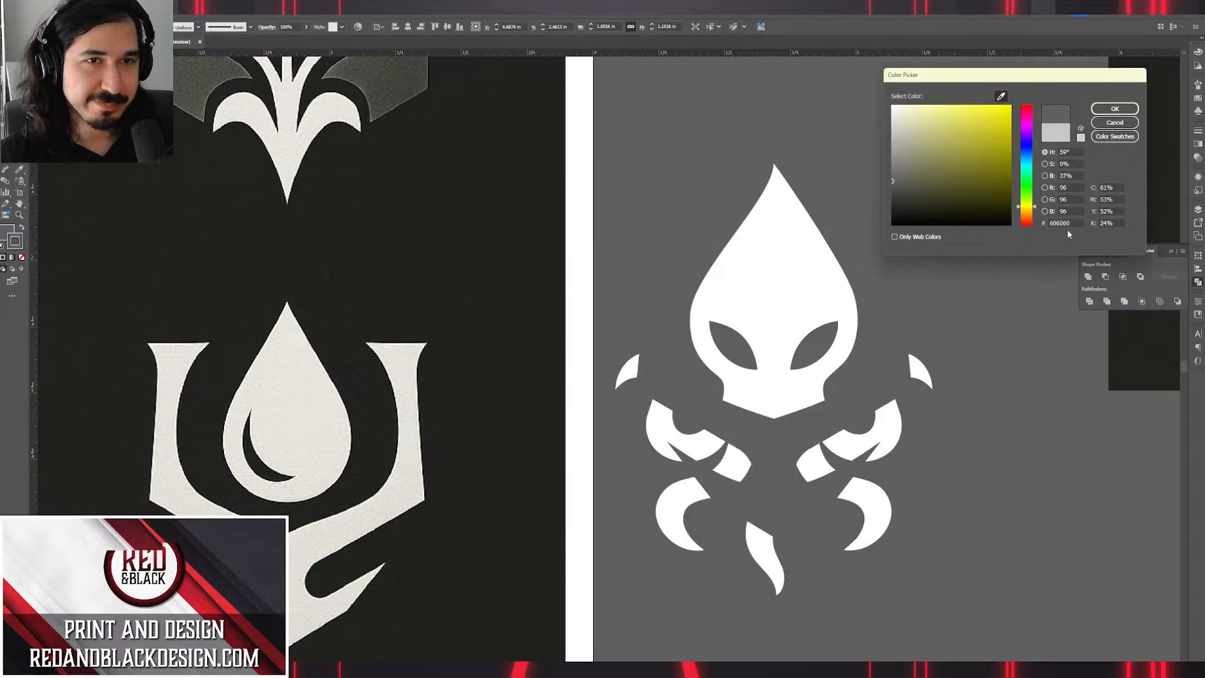
click(1115, 108)
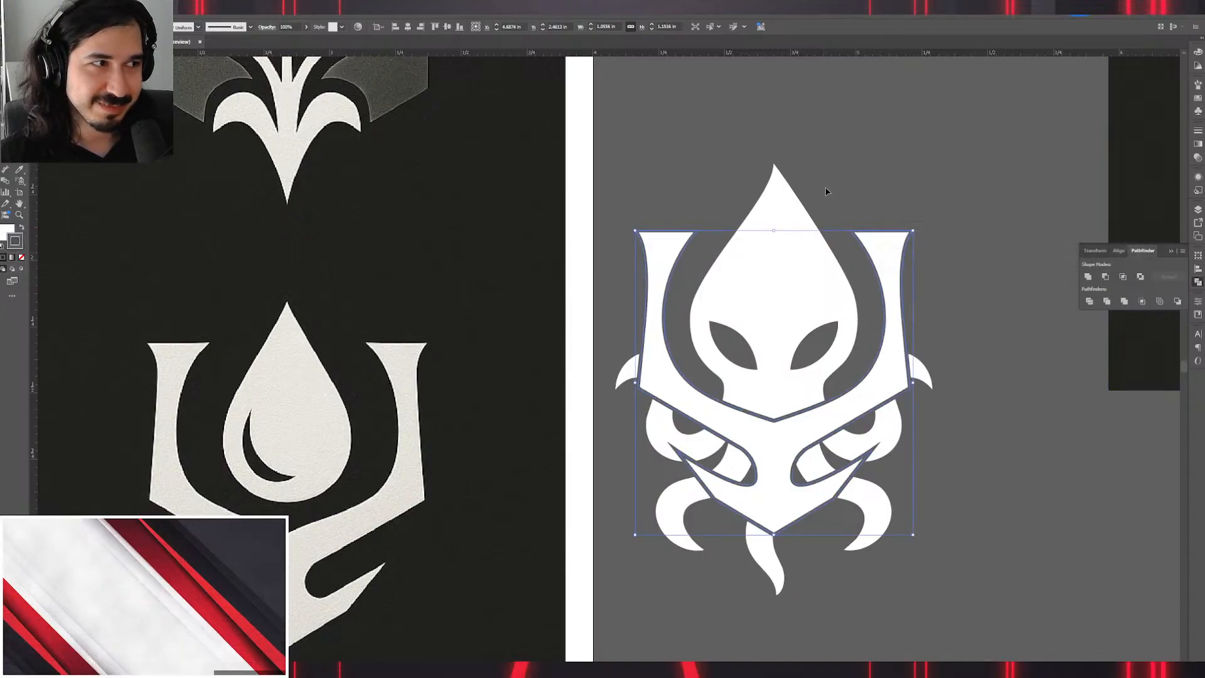
Align the frame's stroke to the outside of its path and set its weight to 3 pt.
click(878, 143)
drag(962, 419, 905, 353)
click(833, 289)
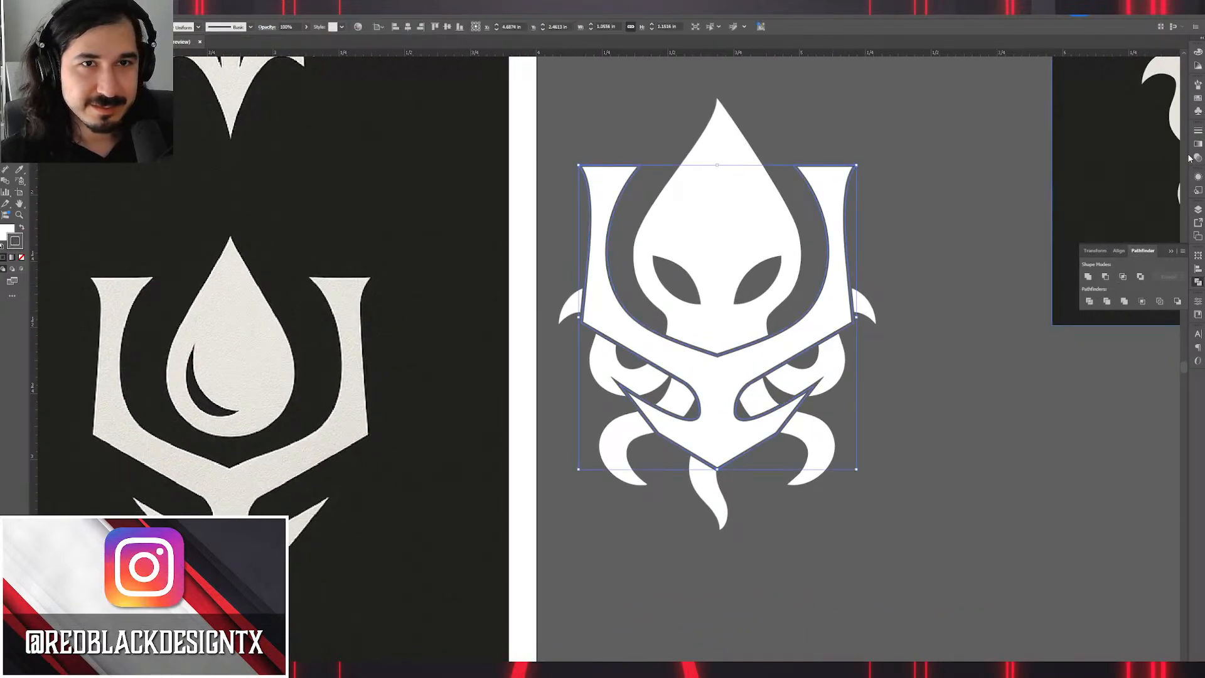
click(1199, 129)
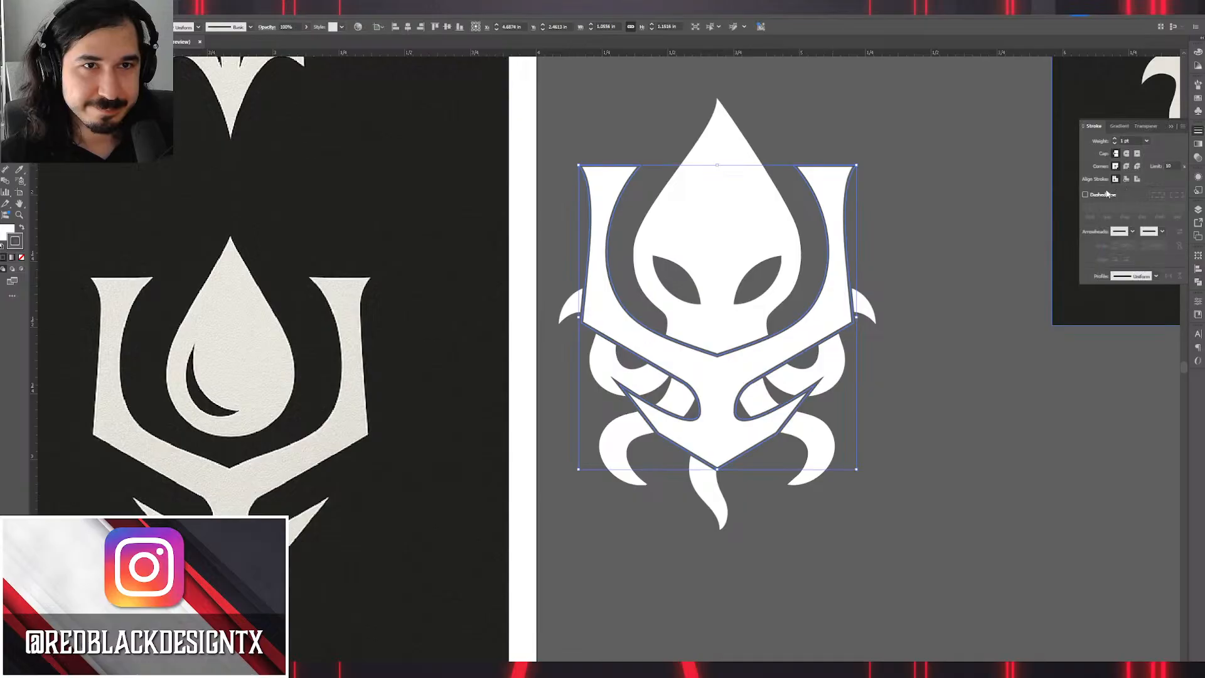
click(1137, 179)
click(1117, 141)
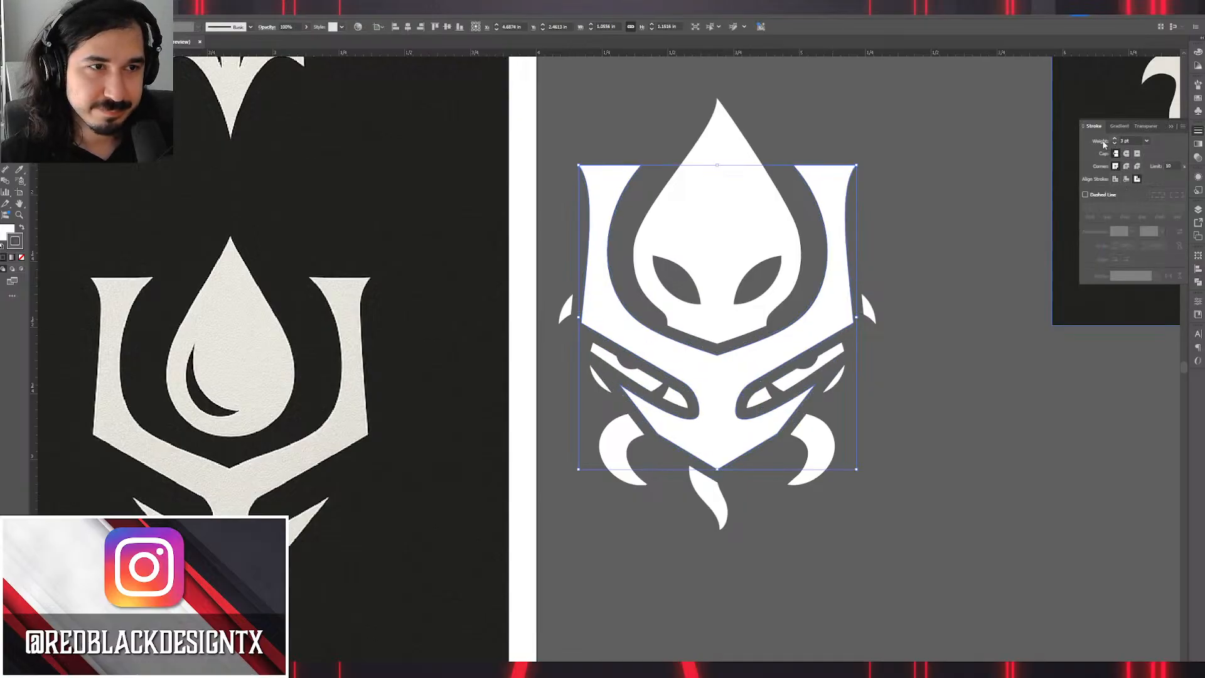
Apply the frame's fill and stroke appearance to the octopus by sampling the frame with the Eyedropper.
click(957, 130)
drag(875, 228, 935, 206)
click(793, 179)
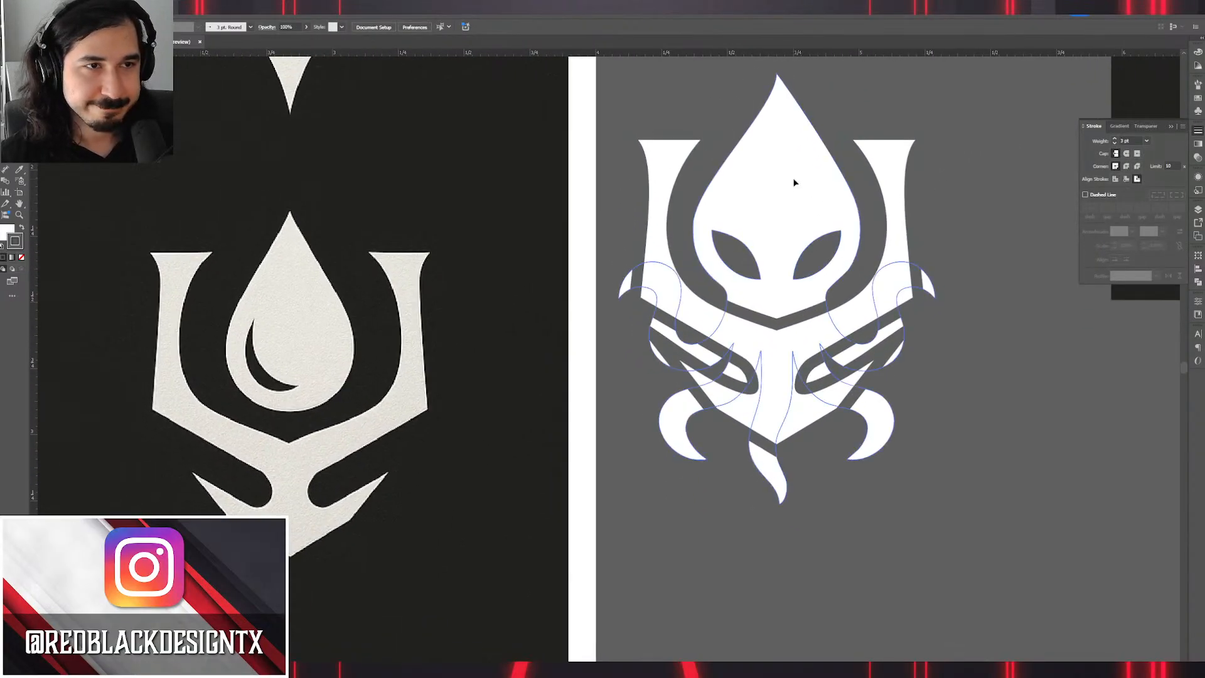
key(i)
click(904, 210)
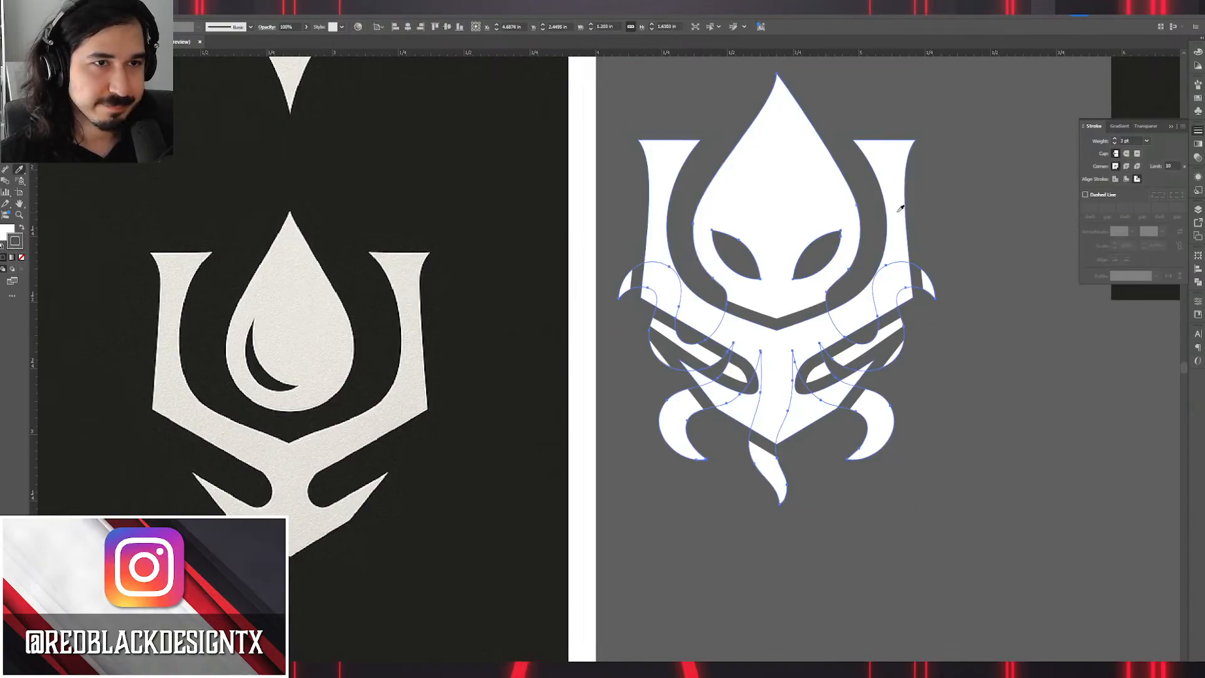
key(v)
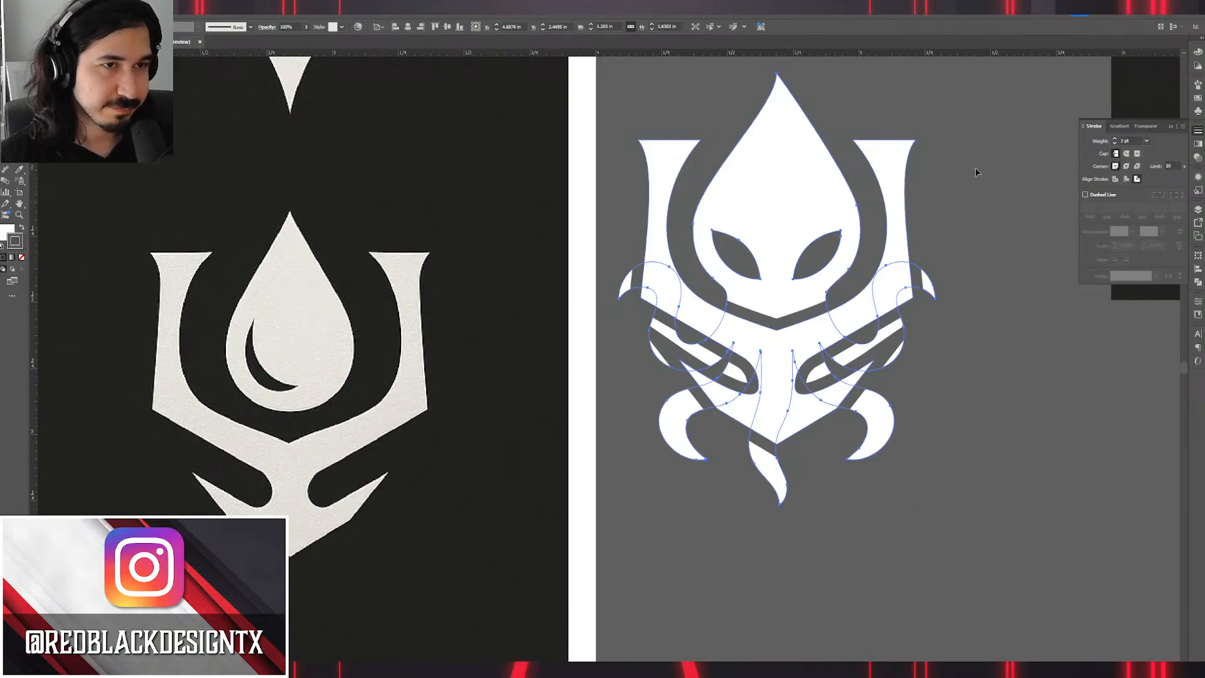
Move the frame down over the octopus so that its two arms flank the face below the brows.
click(972, 209)
drag(894, 249, 897, 327)
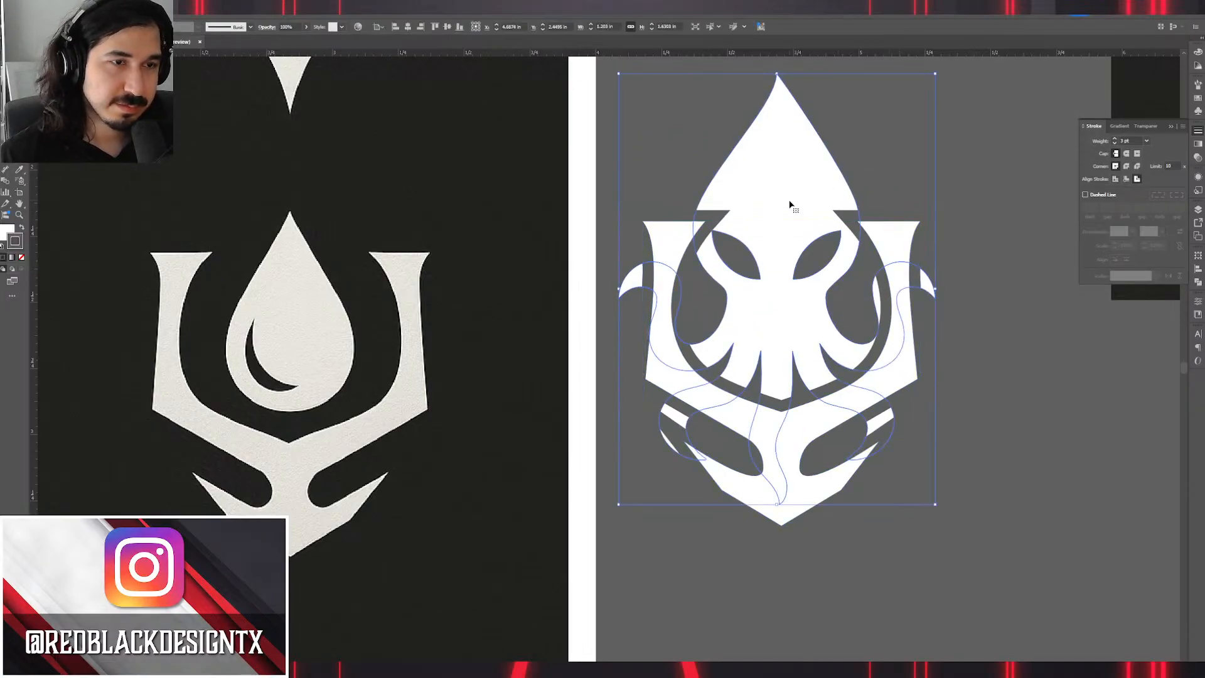
click(897, 142)
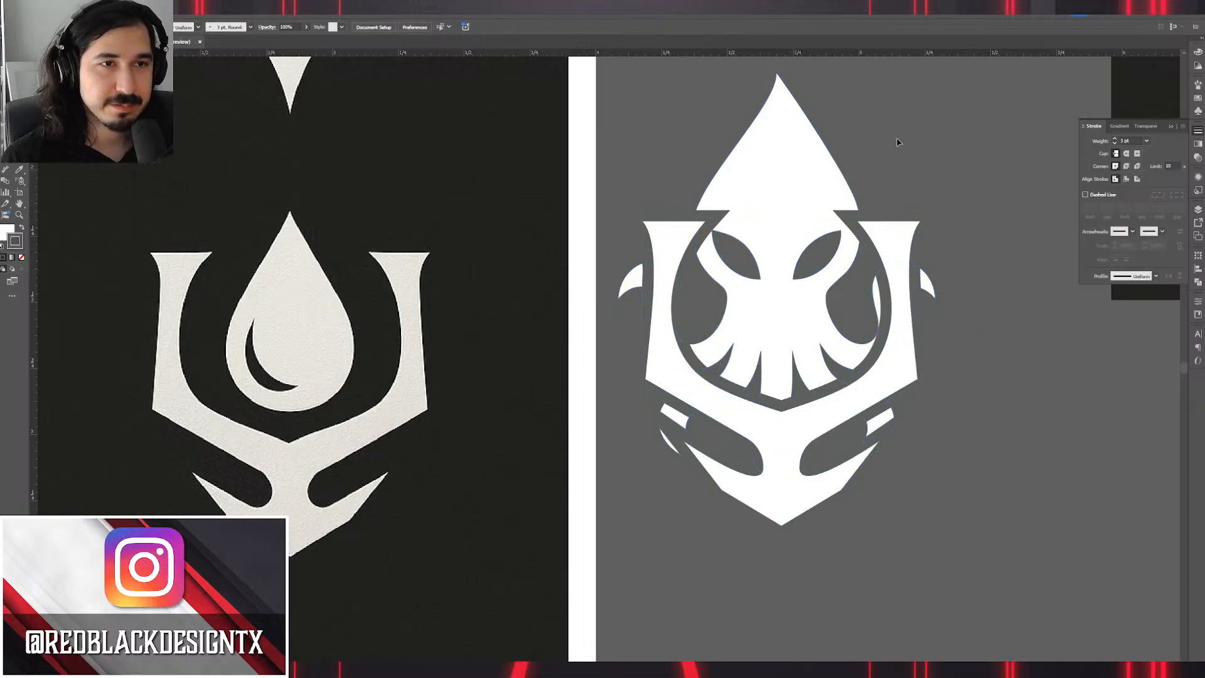
scroll(845, 144, down, 5)
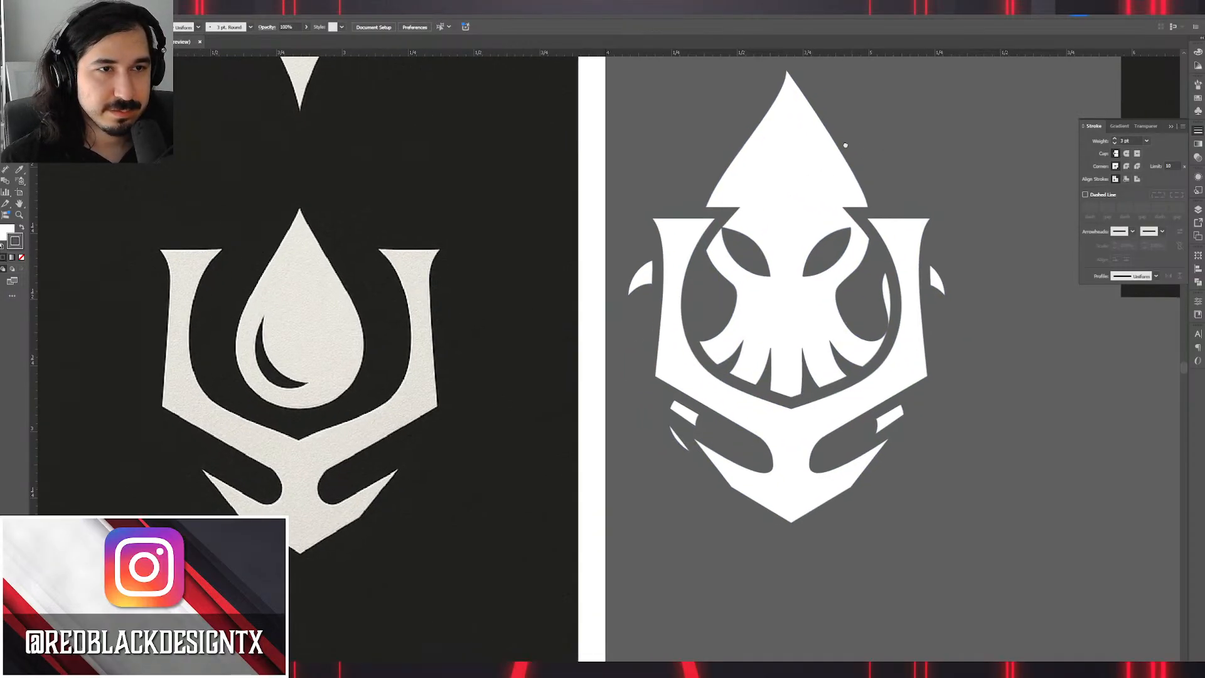
scroll(802, 209, up, 3)
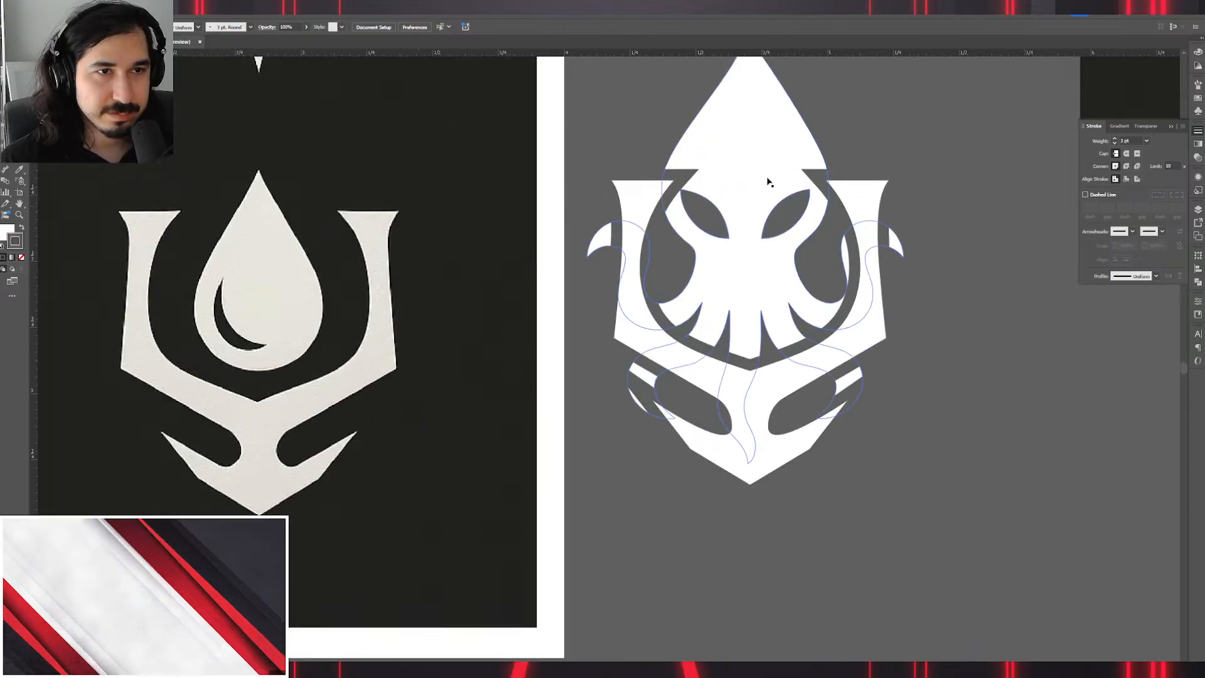
Lower the octopus head's pointed top anchor and pull out its handles to shape a rounded dome.
drag(770, 180, 773, 183)
click(920, 135)
drag(885, 139, 723, 306)
scroll(837, 236, down, 2)
scroll(640, 318, up, 2)
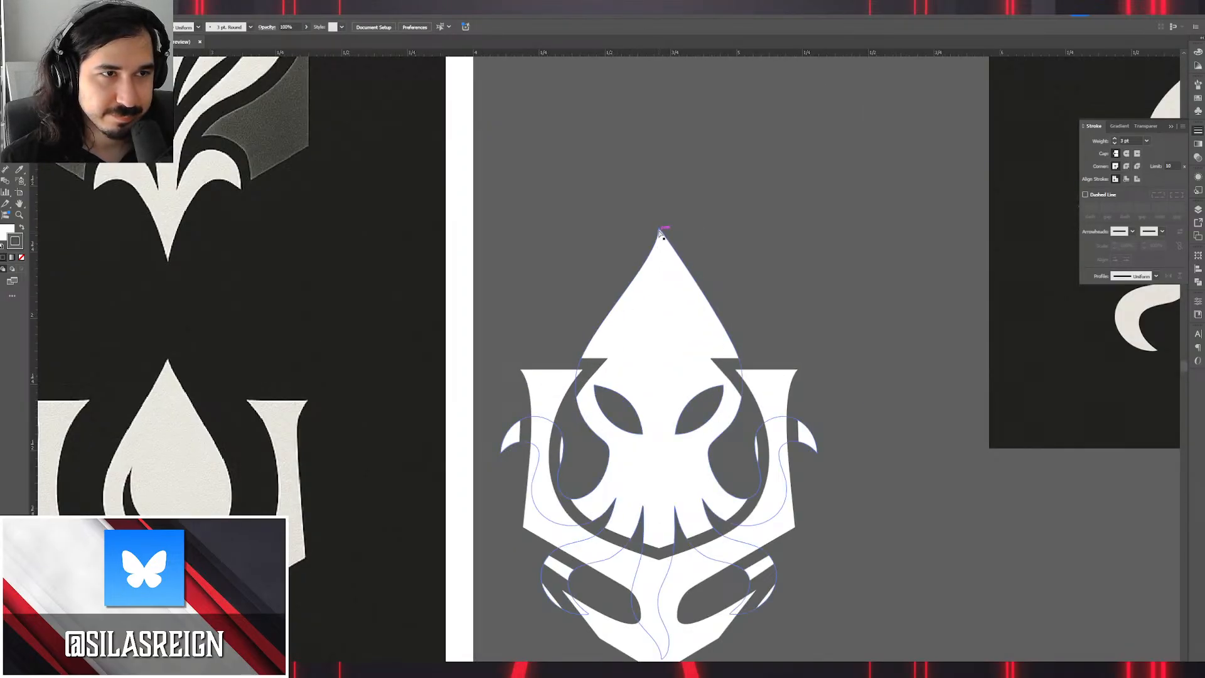
click(659, 231)
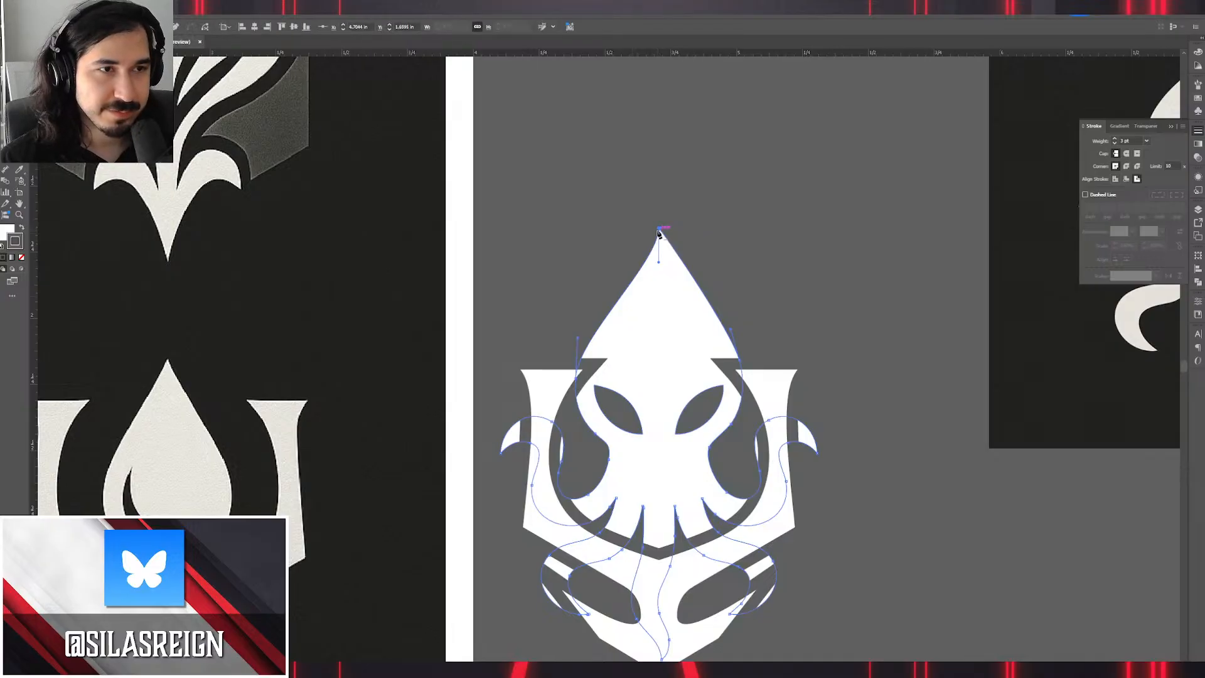
click(659, 229)
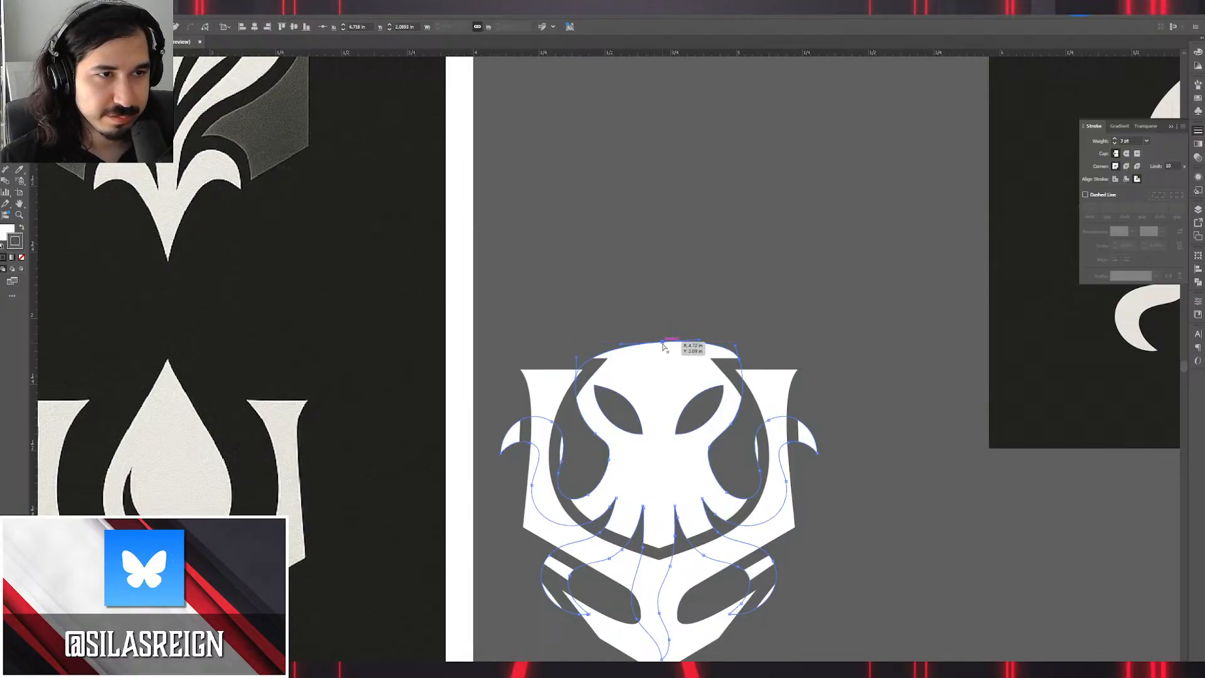
drag(664, 346, 716, 312)
key(shift+c)
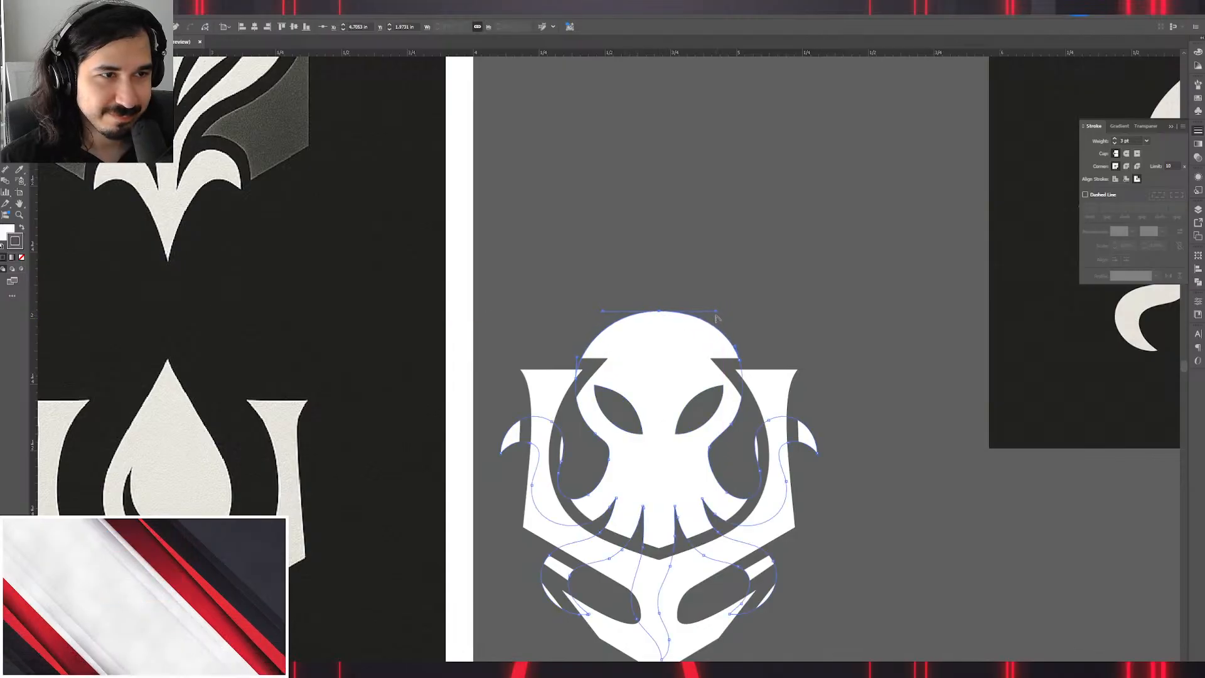
click(842, 295)
Select the octopus and frame shapes and merge the grey wedges beside both brows into the head with the Shape Builder.
scroll(866, 284, down, 5)
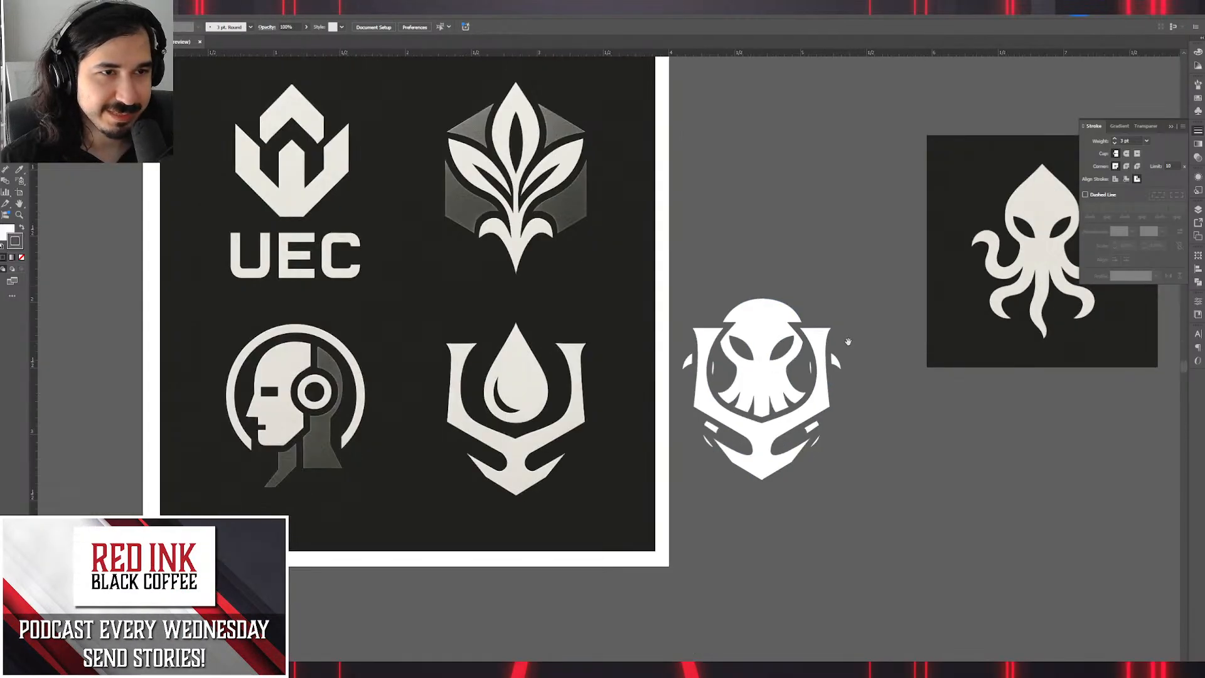
scroll(806, 308, up, 4)
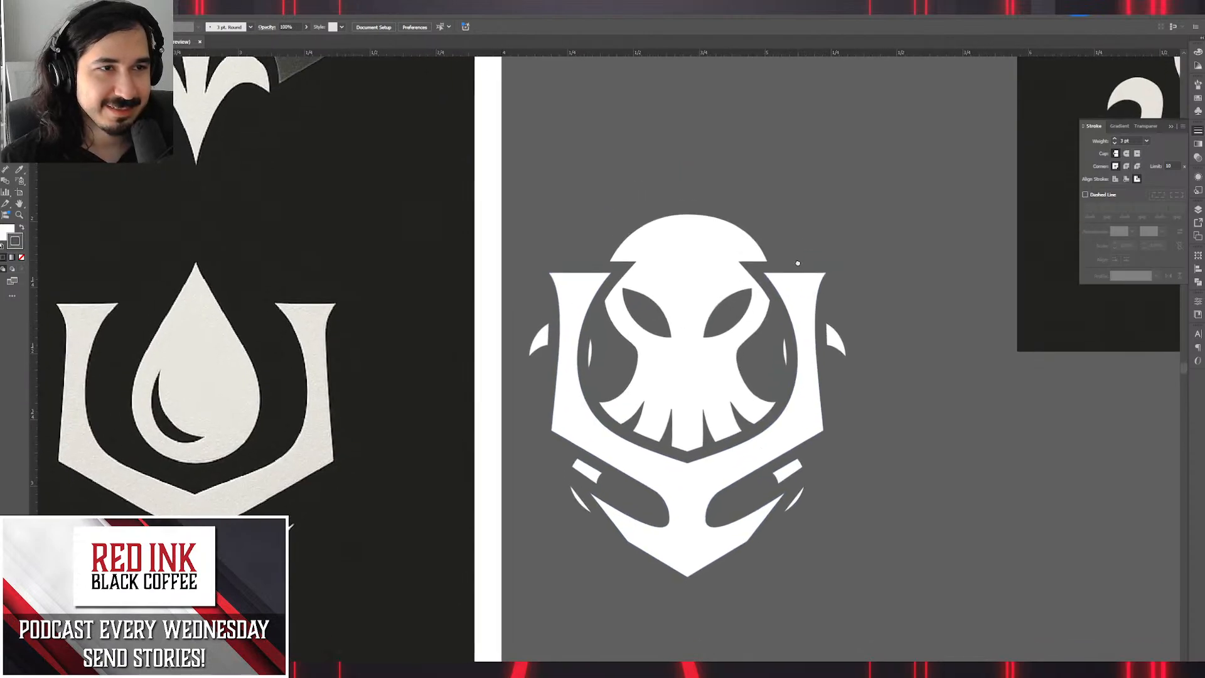
scroll(785, 286, down, 3)
scroll(777, 304, up, 3)
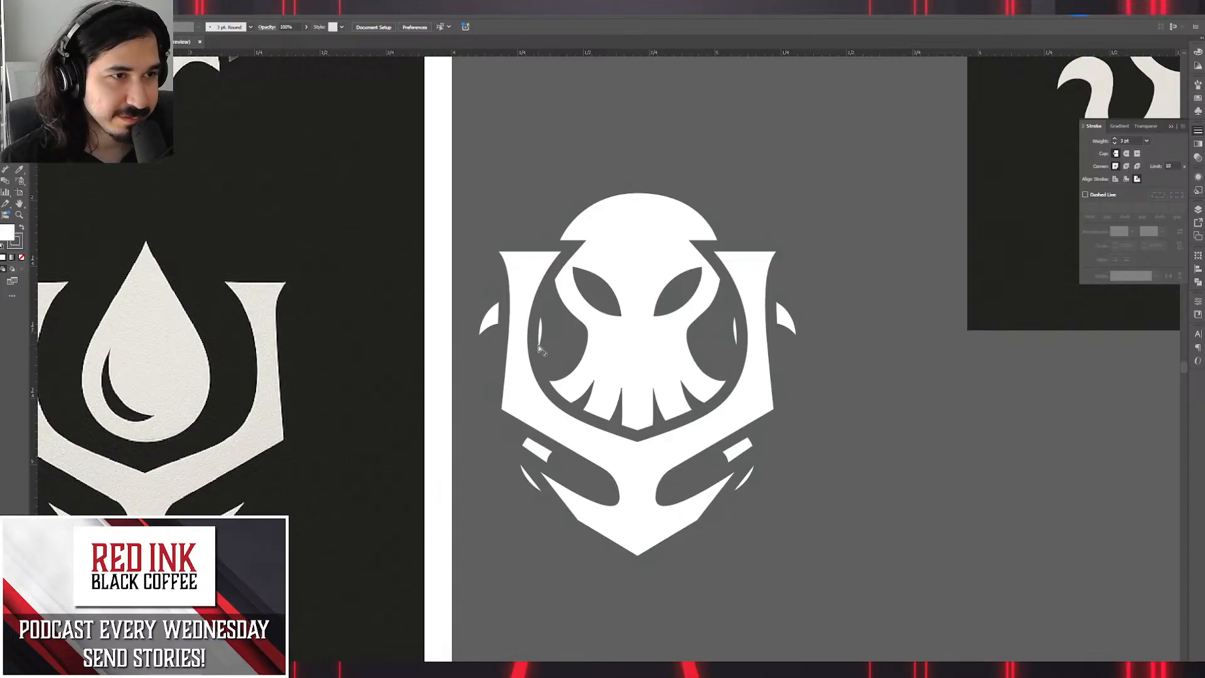
click(613, 396)
key(v)
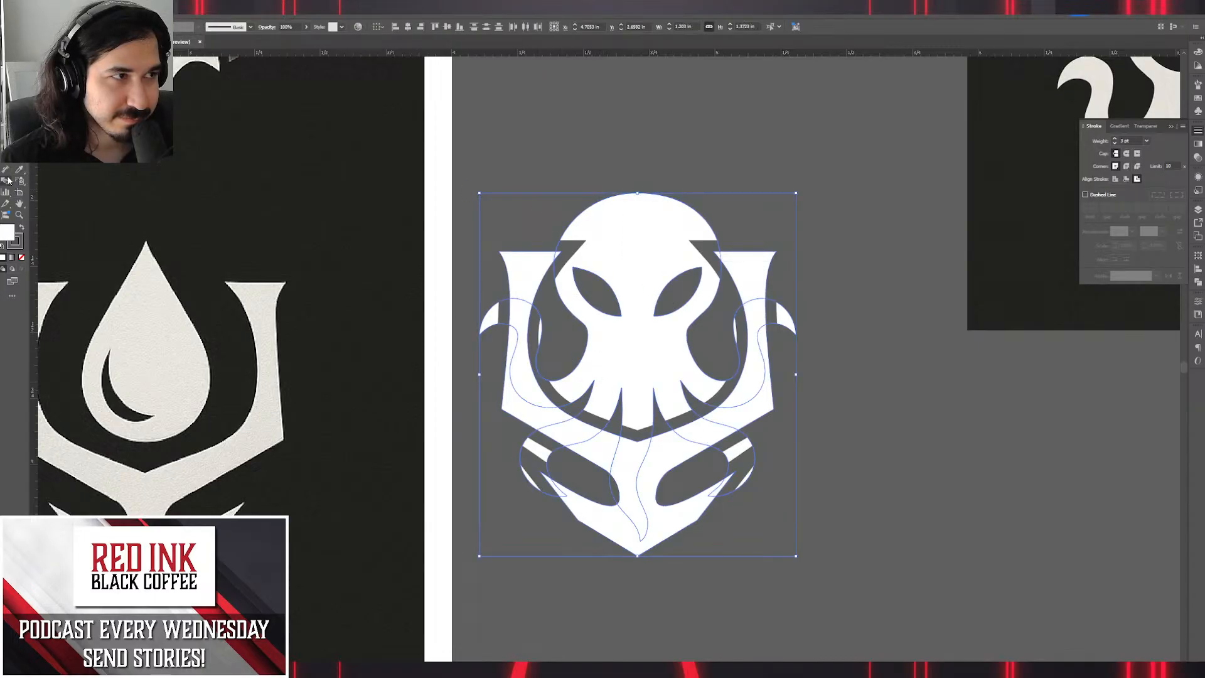
key(a)
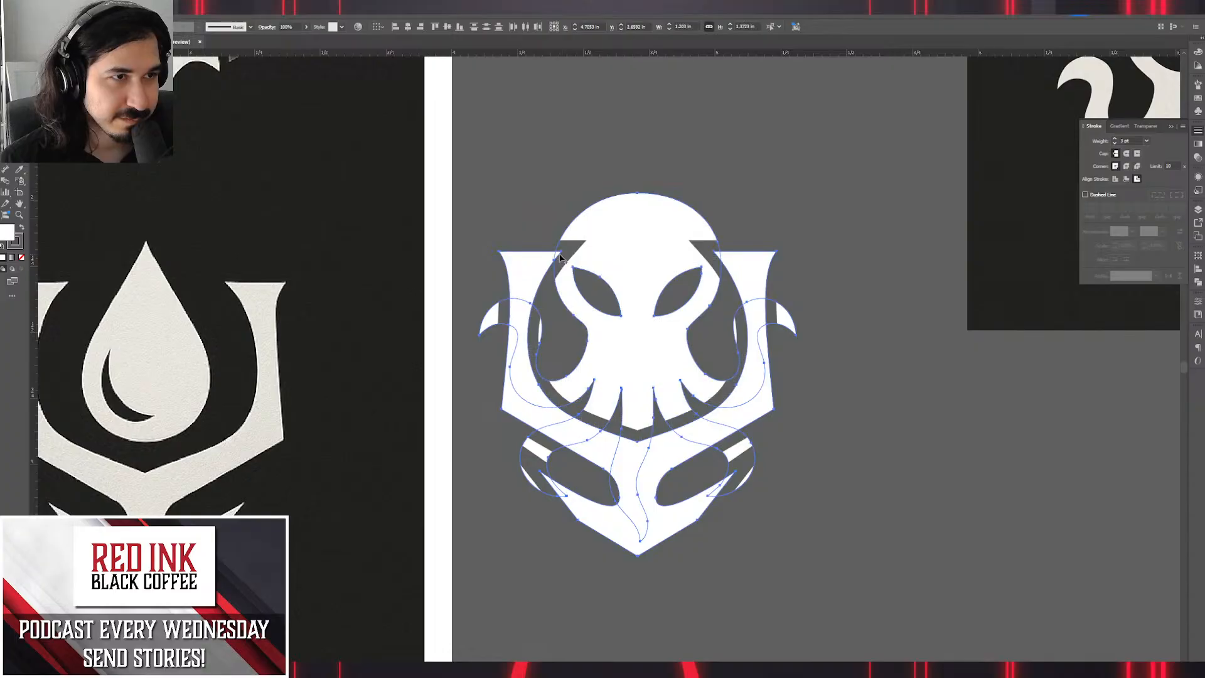
key(shift+m)
scroll(556, 254, up, 4)
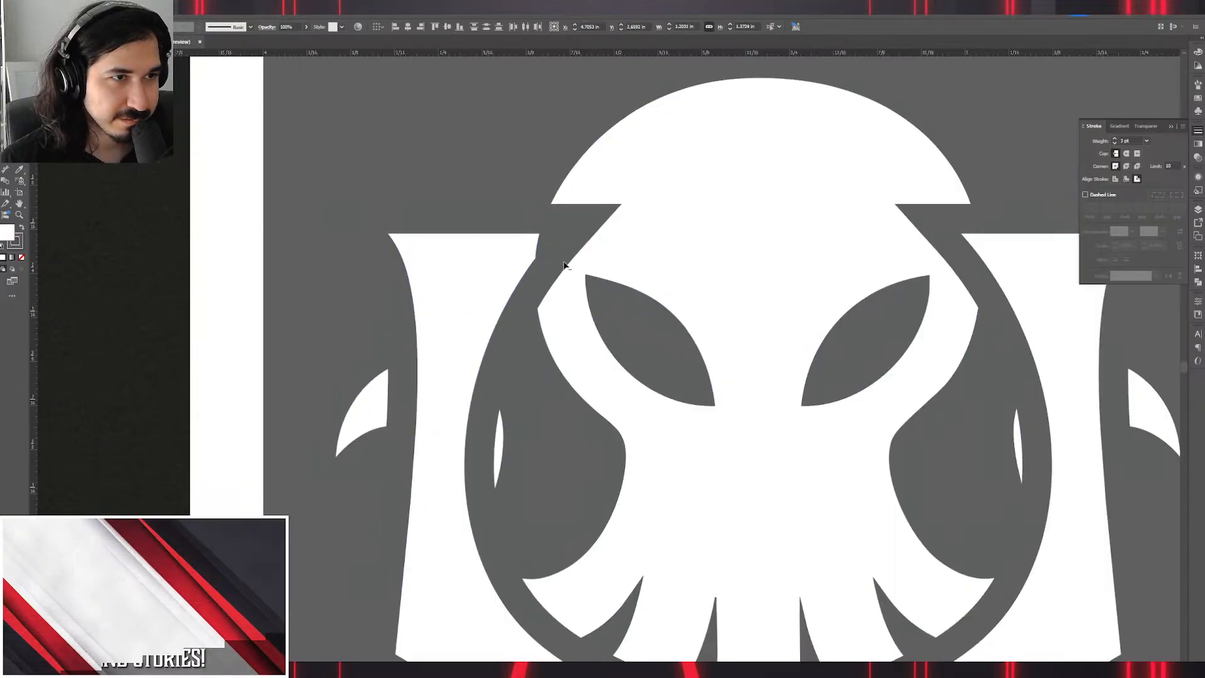
drag(548, 240, 567, 236)
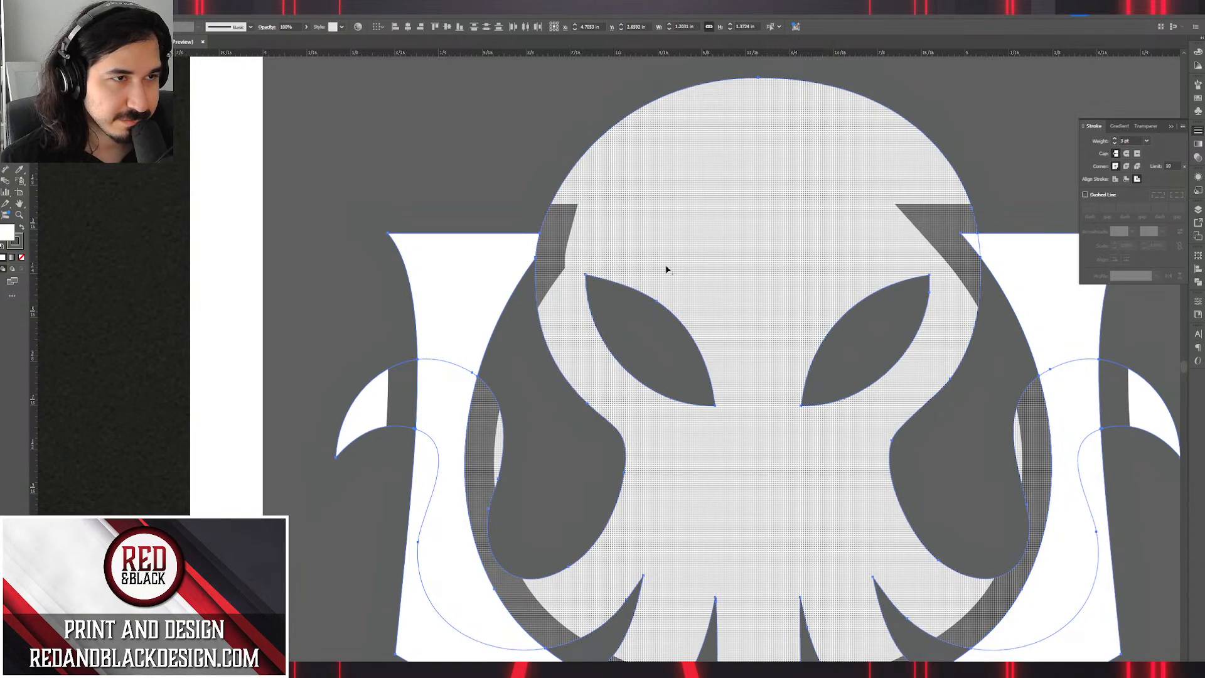
mouse_move(668, 269)
mouse_down()
mouse_move(928, 267)
mouse_move(973, 237)
mouse_up()
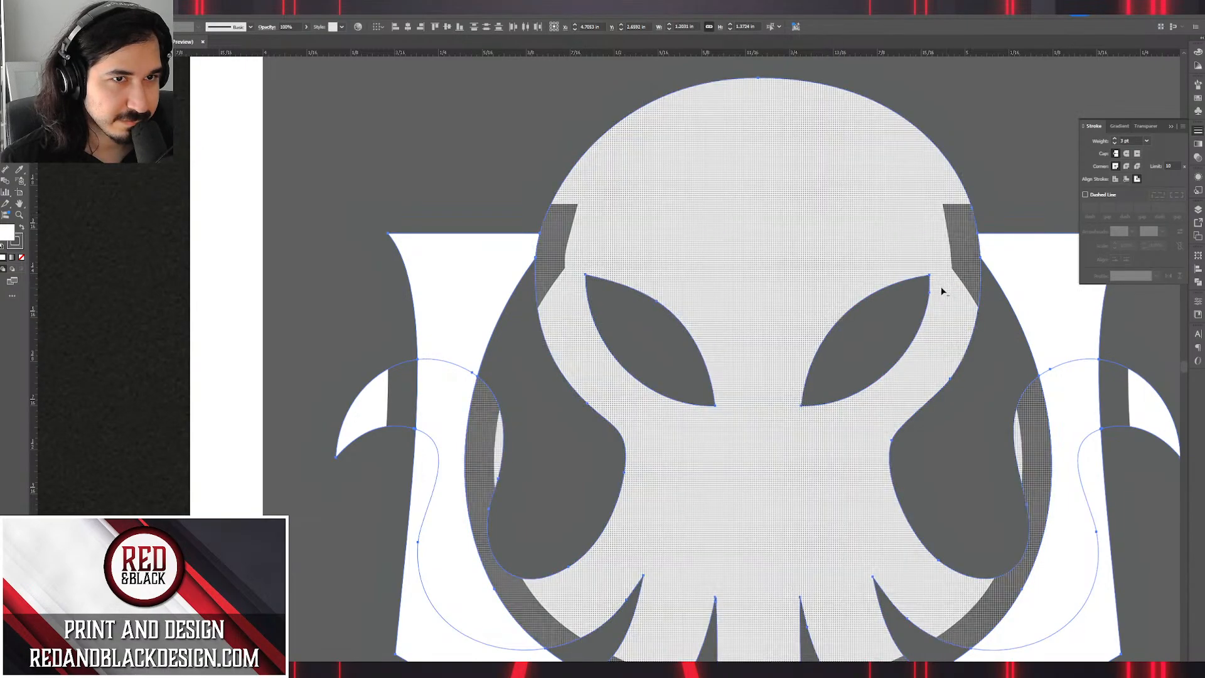
Merge the tentacle sections crossing the frame's two arms into the frame with the Shape Builder.
scroll(936, 284, down, 2)
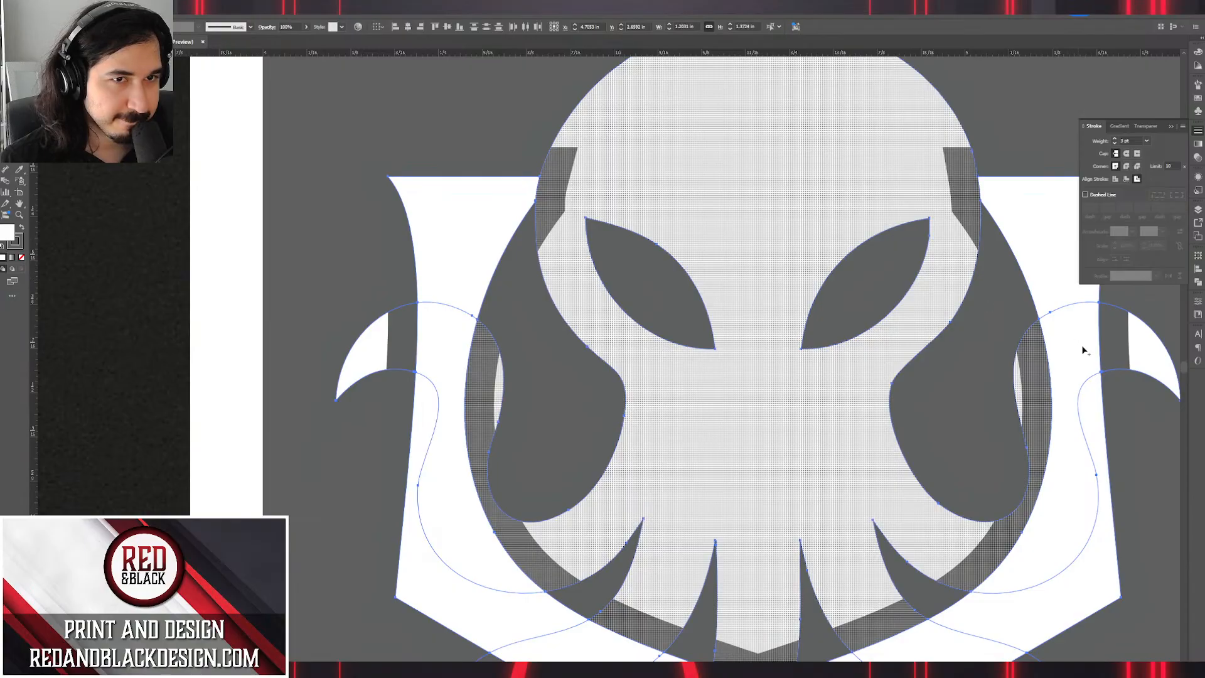
drag(1084, 353, 860, 269)
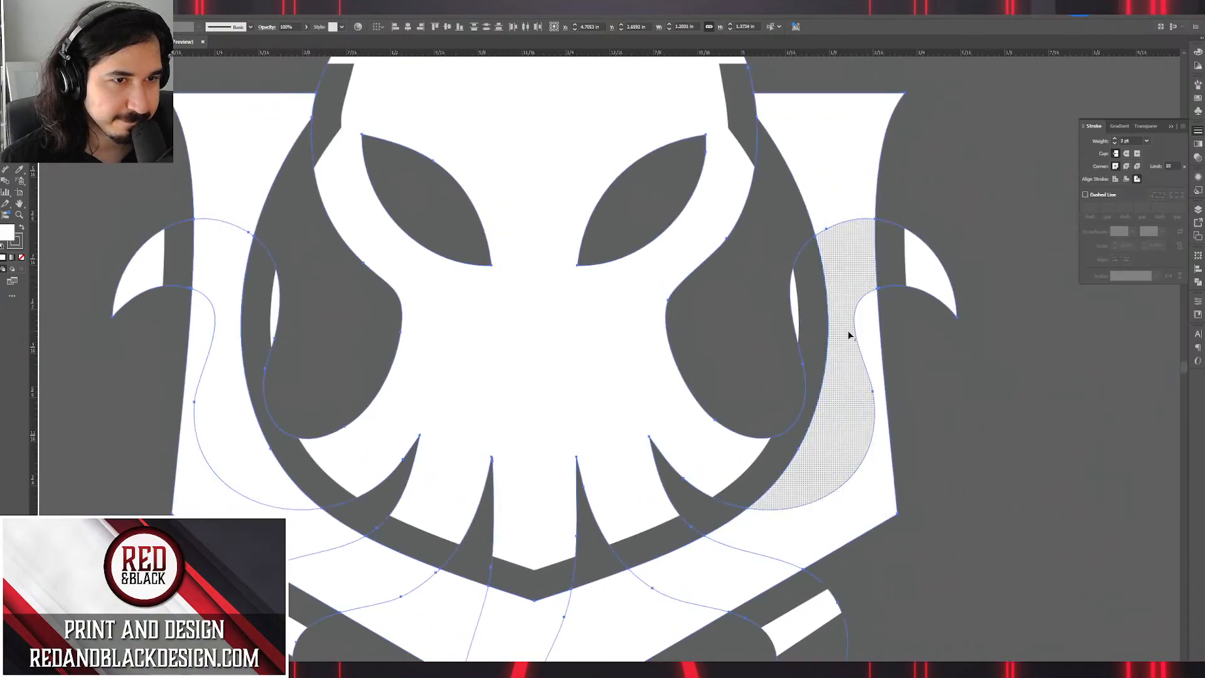
drag(848, 208, 860, 302)
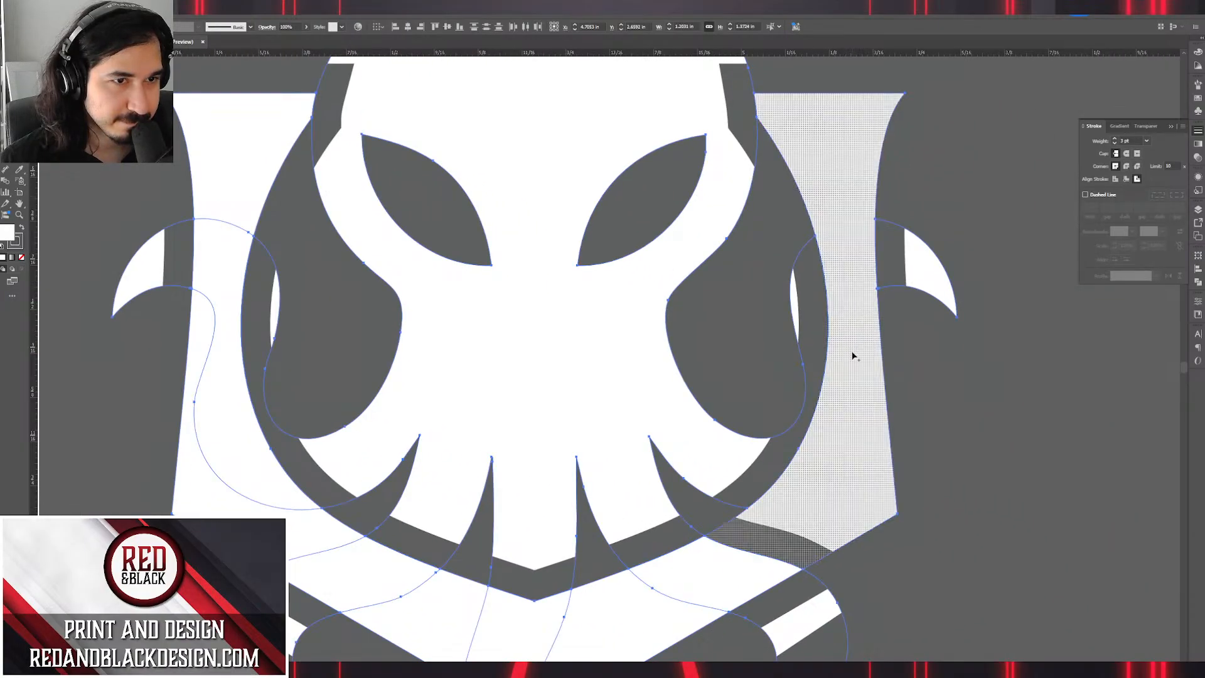
drag(844, 418, 875, 288)
mouse_move(862, 370)
mouse_down()
mouse_move(706, 467)
mouse_move(519, 492)
mouse_move(347, 411)
mouse_move(274, 359)
mouse_move(248, 324)
mouse_up()
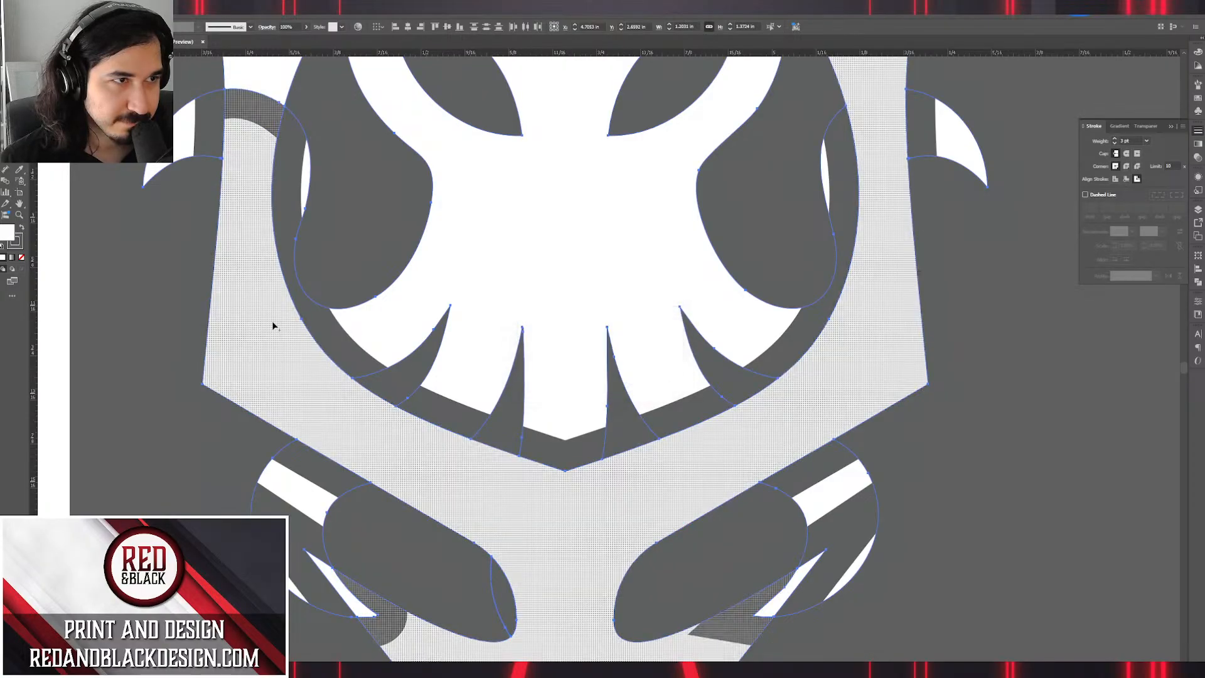
drag(258, 148, 264, 81)
Merge the overlapping pieces in the frame's lower barbs and centre into one solid frame shape with the Shape Builder.
scroll(339, 173, down, 3)
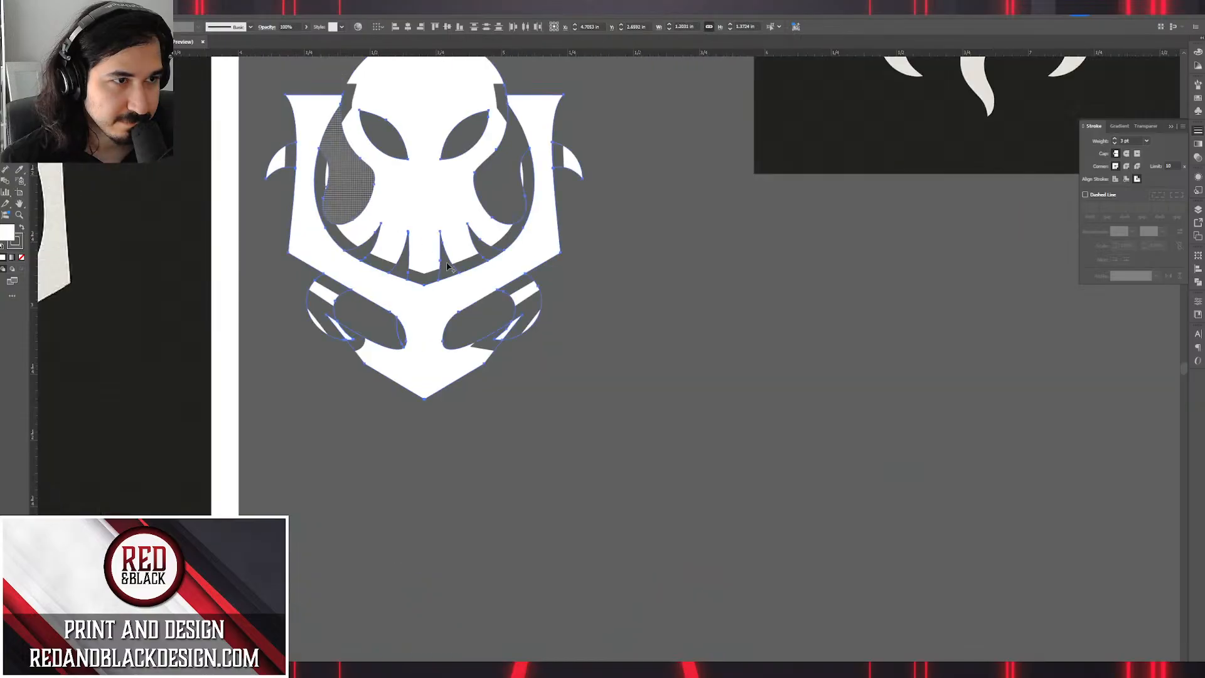
scroll(478, 351, up, 5)
drag(552, 322, 628, 257)
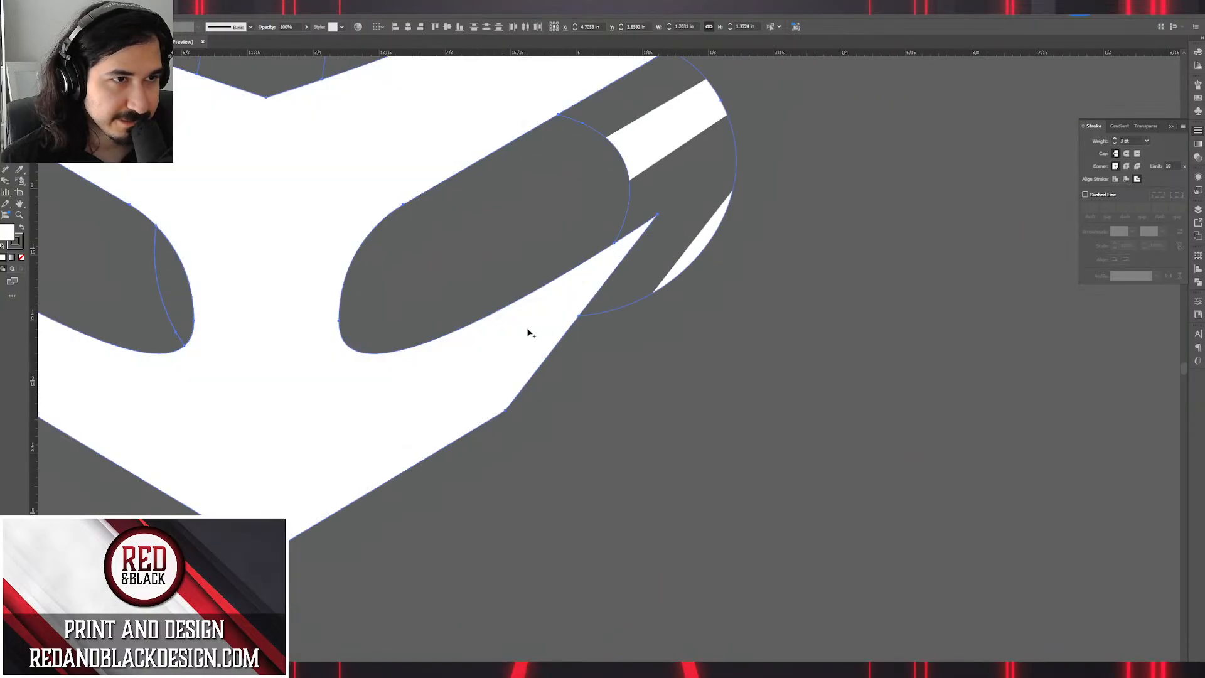
scroll(274, 369, down, 3)
drag(289, 341, 240, 313)
scroll(376, 305, down, 3)
mouse_move(412, 238)
mouse_down()
mouse_move(497, 436)
mouse_move(527, 452)
mouse_up()
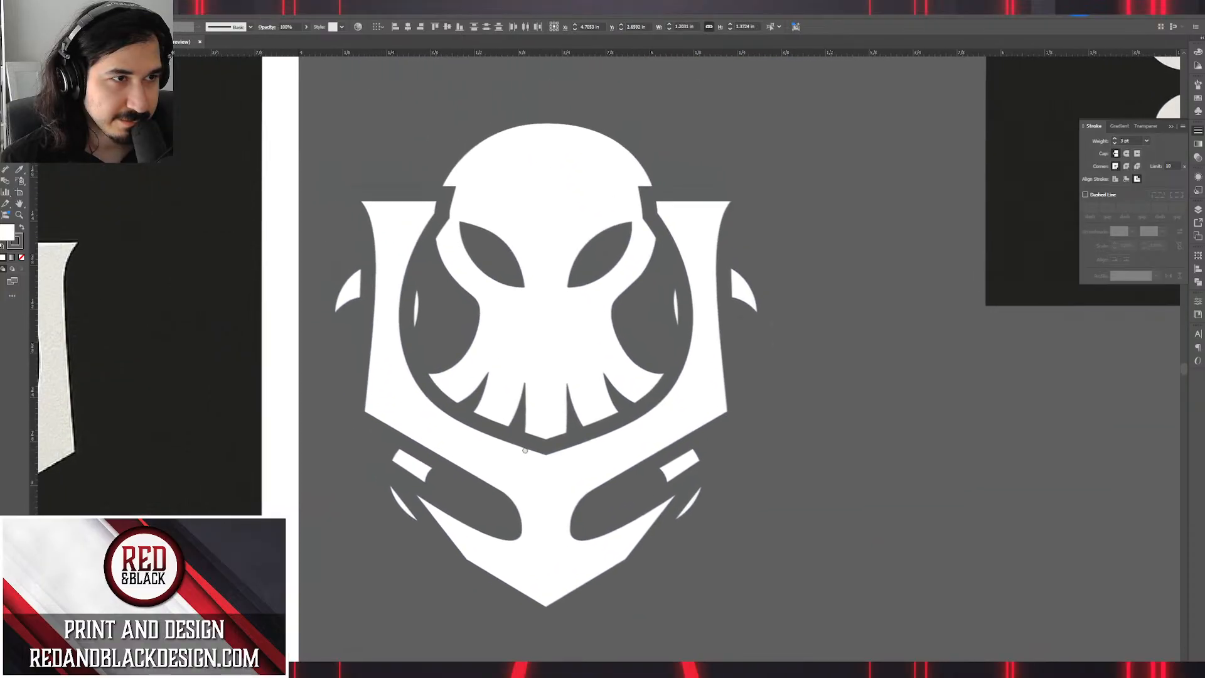
Isolate the leftover tentacle pieces outside the frame, delete them and leave isolation mode.
key(ctrl+a)
key(v)
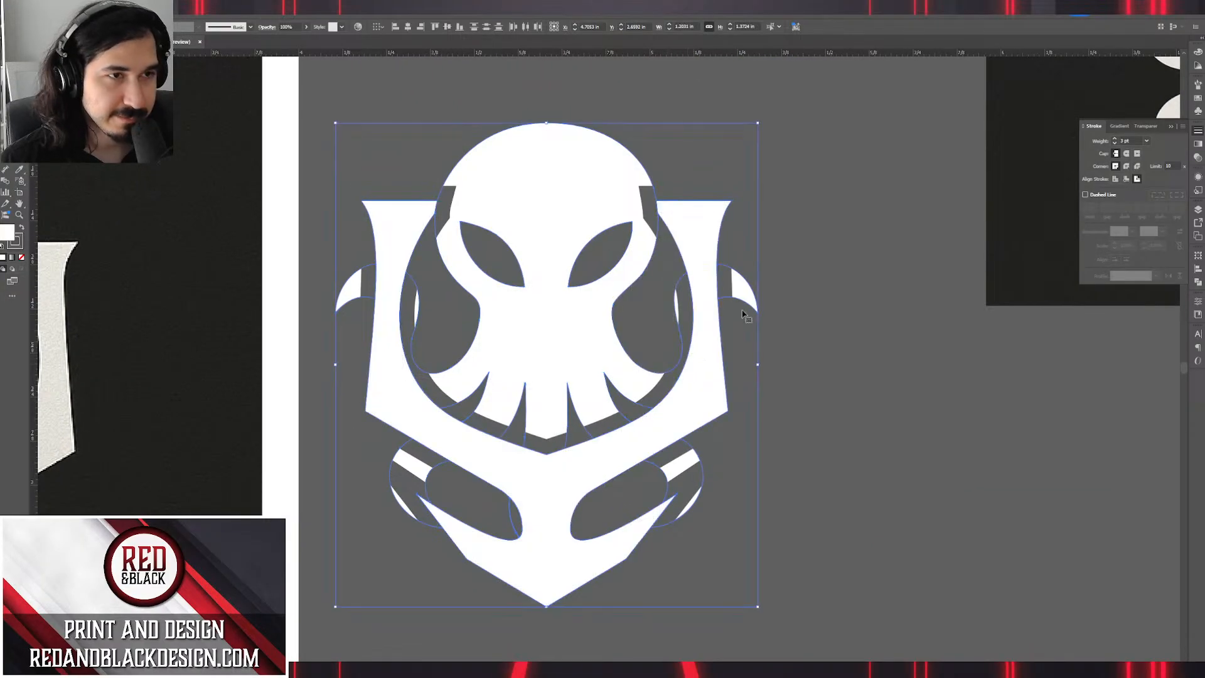
double_click(739, 298)
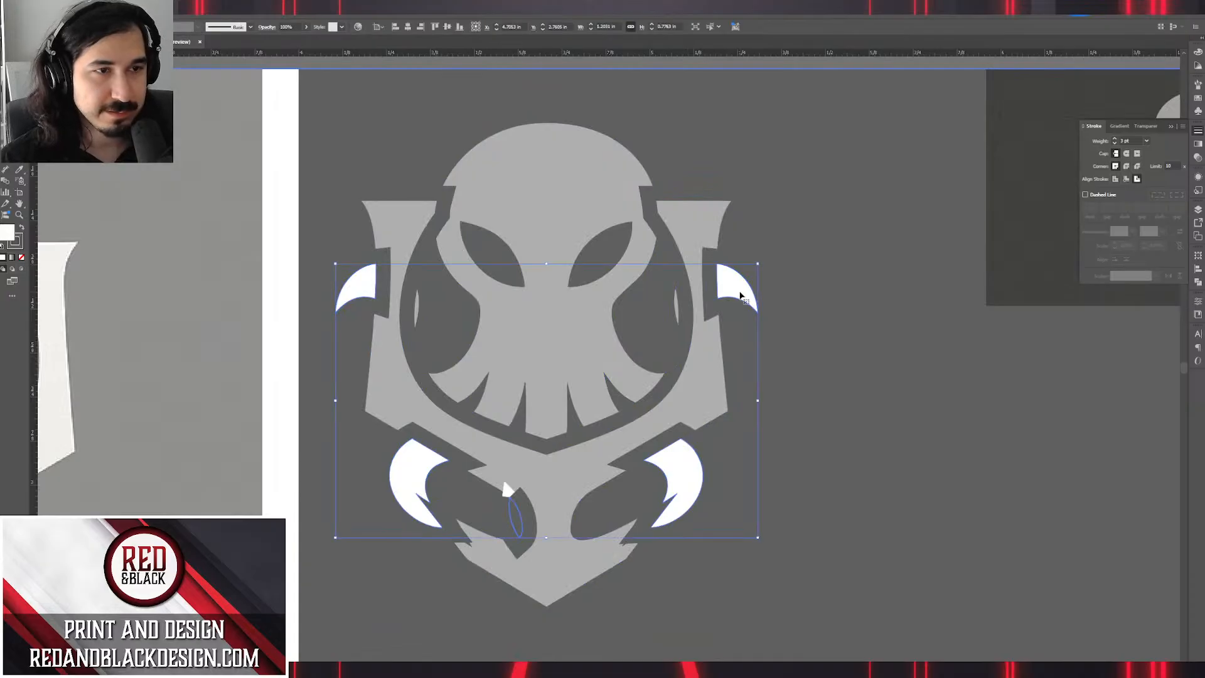
key(Delete)
double_click(872, 394)
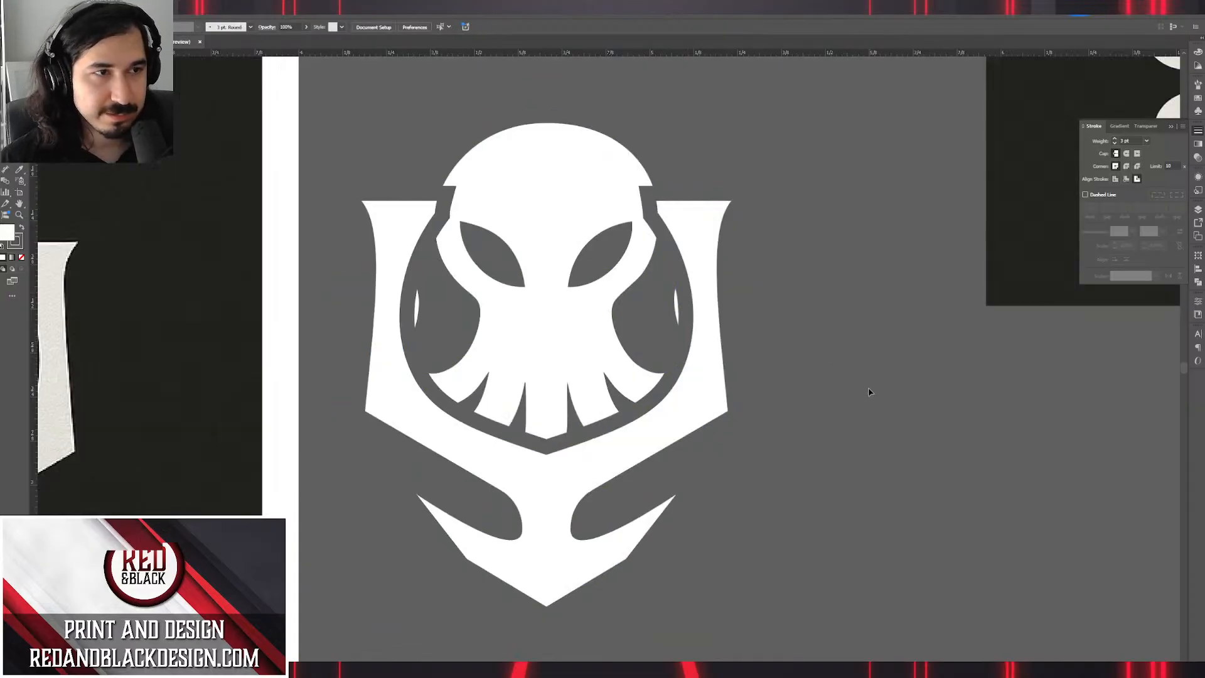
Try to bring the octopus in front of the frame.
click(674, 303)
double_click(676, 307)
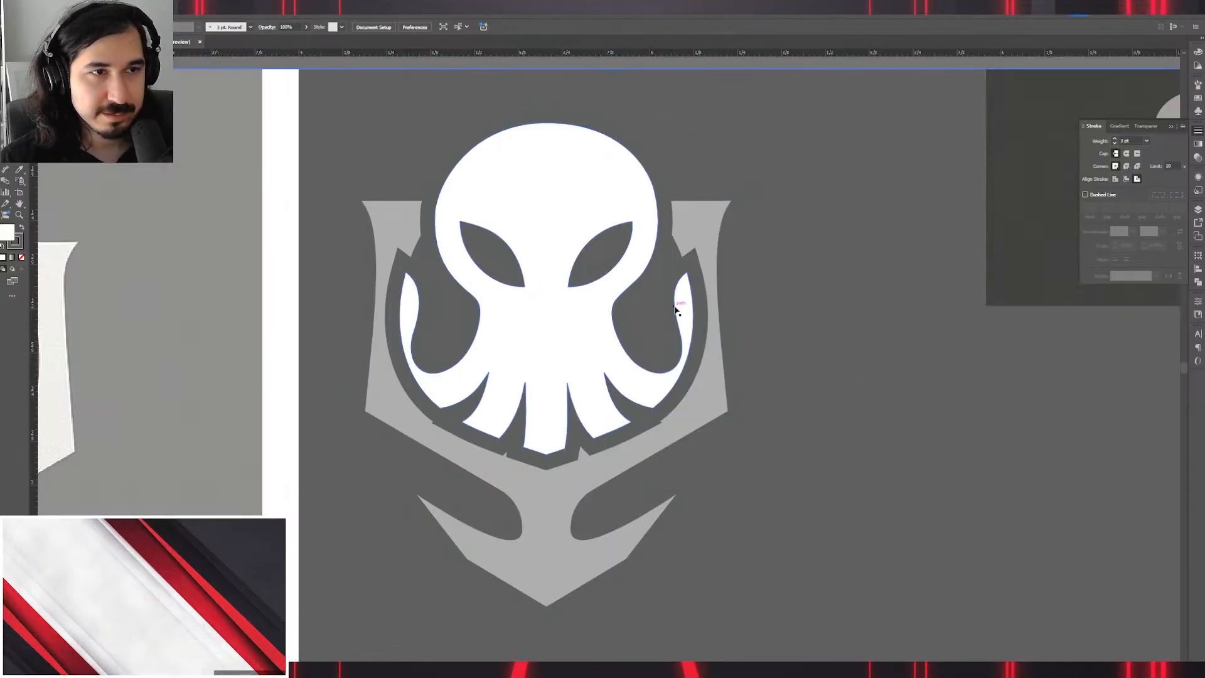
click(827, 337)
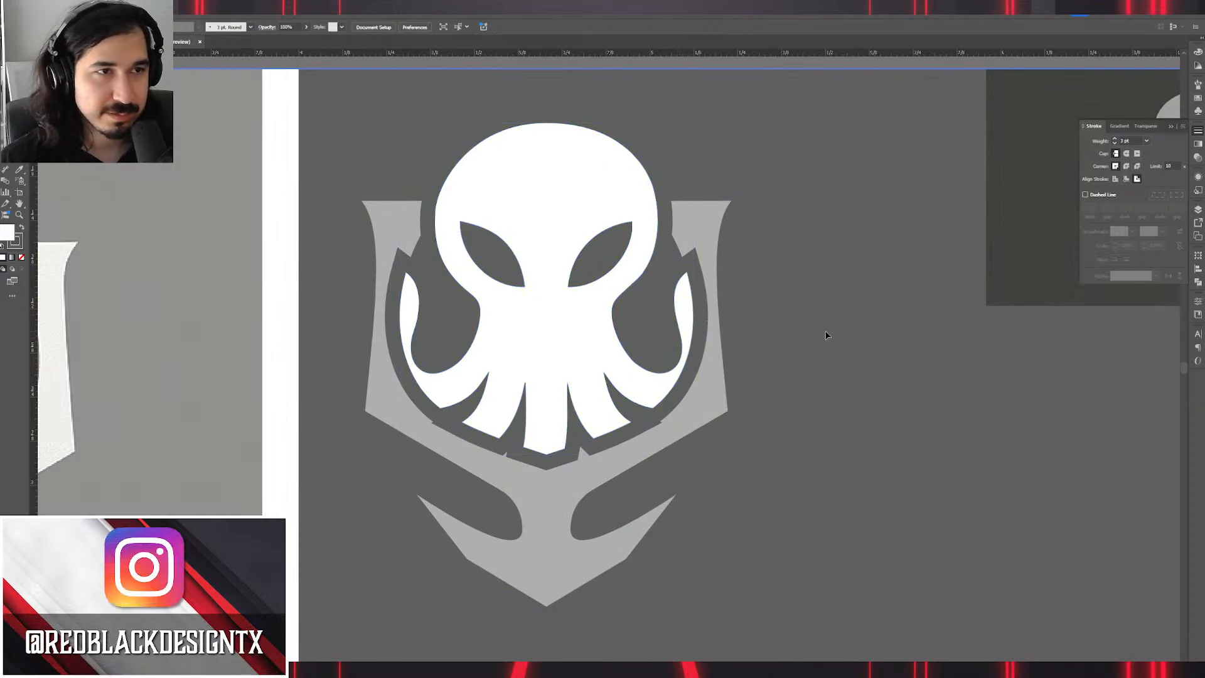
double_click(826, 336)
click(604, 284)
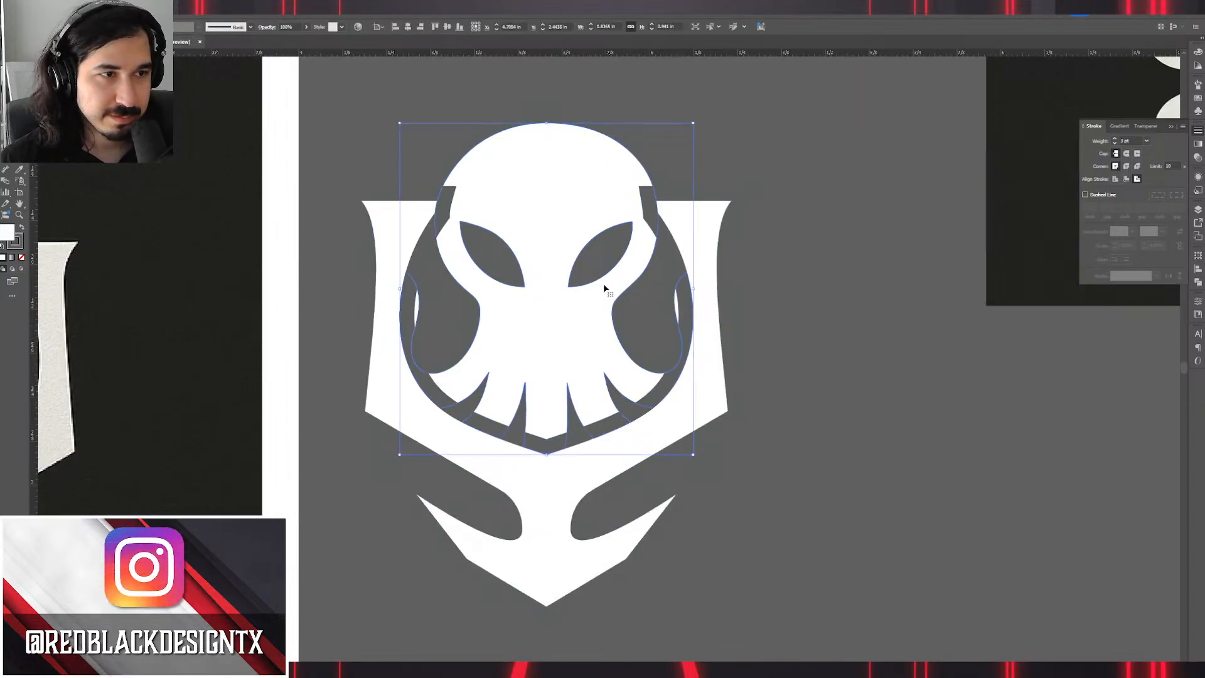
key(ctrl+shift+])
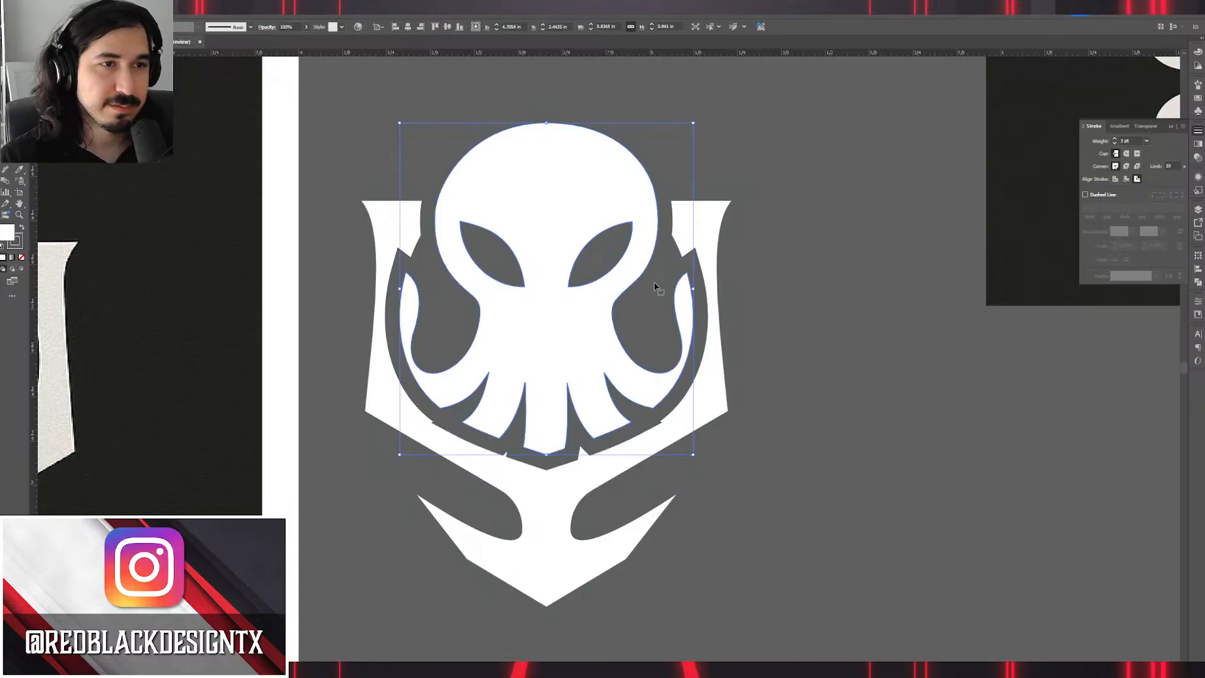
click(797, 230)
key(ctrl+z)
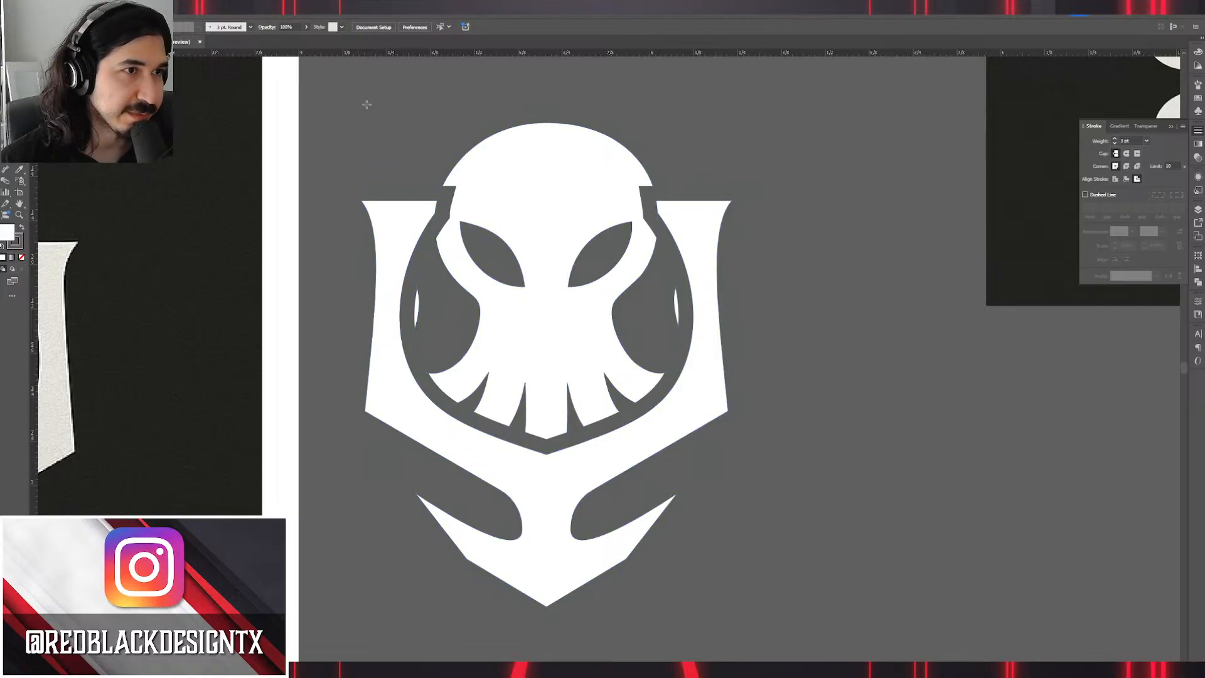
Draw a rounded rectangle over the octopus head and resize it to about 0.67 in square, covering the head down to the neck.
drag(381, 83, 747, 320)
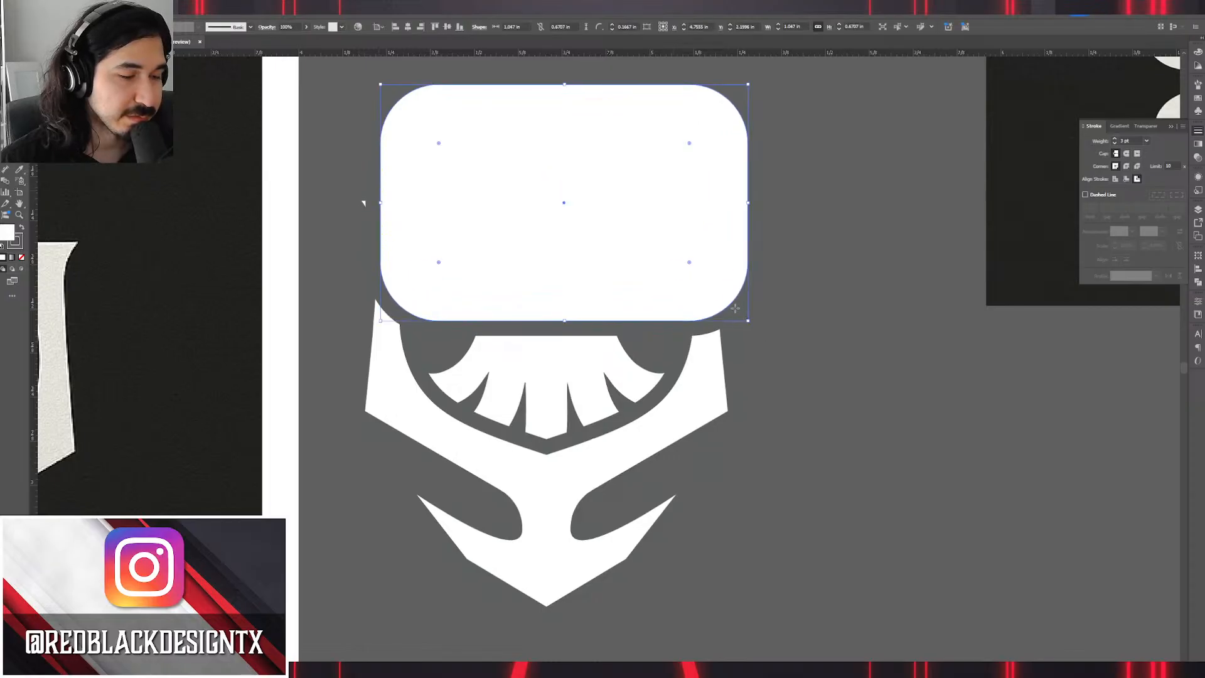
key(v)
shift+click(604, 353)
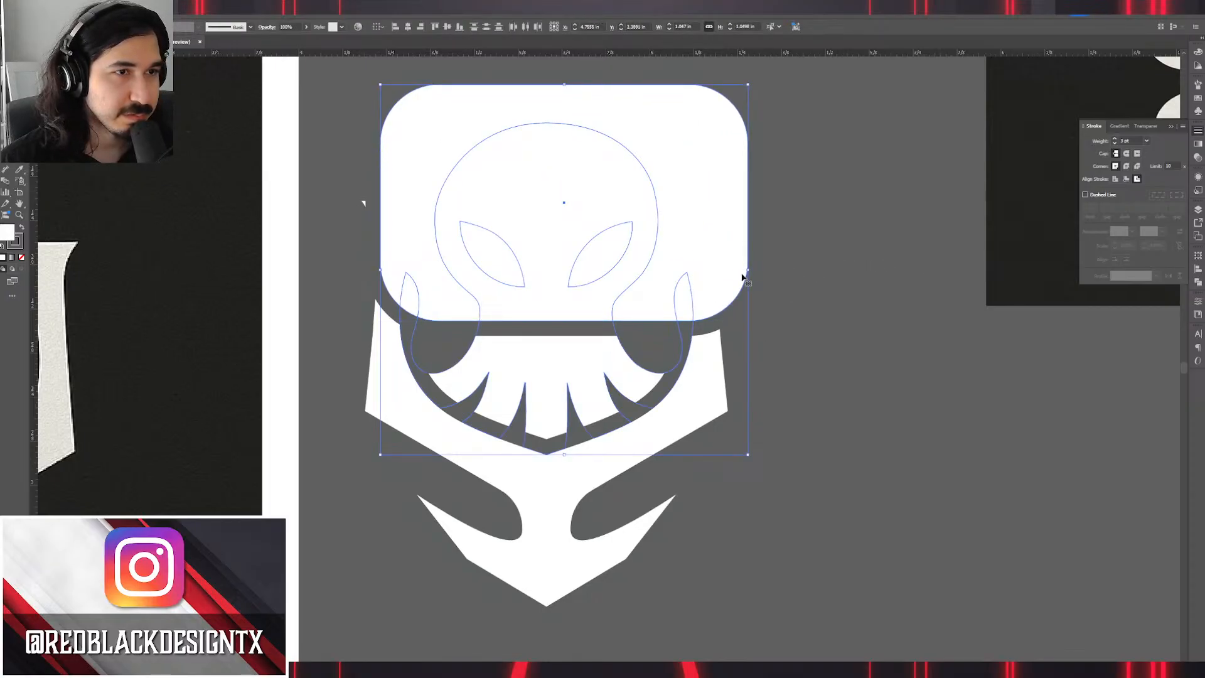
drag(751, 204, 660, 203)
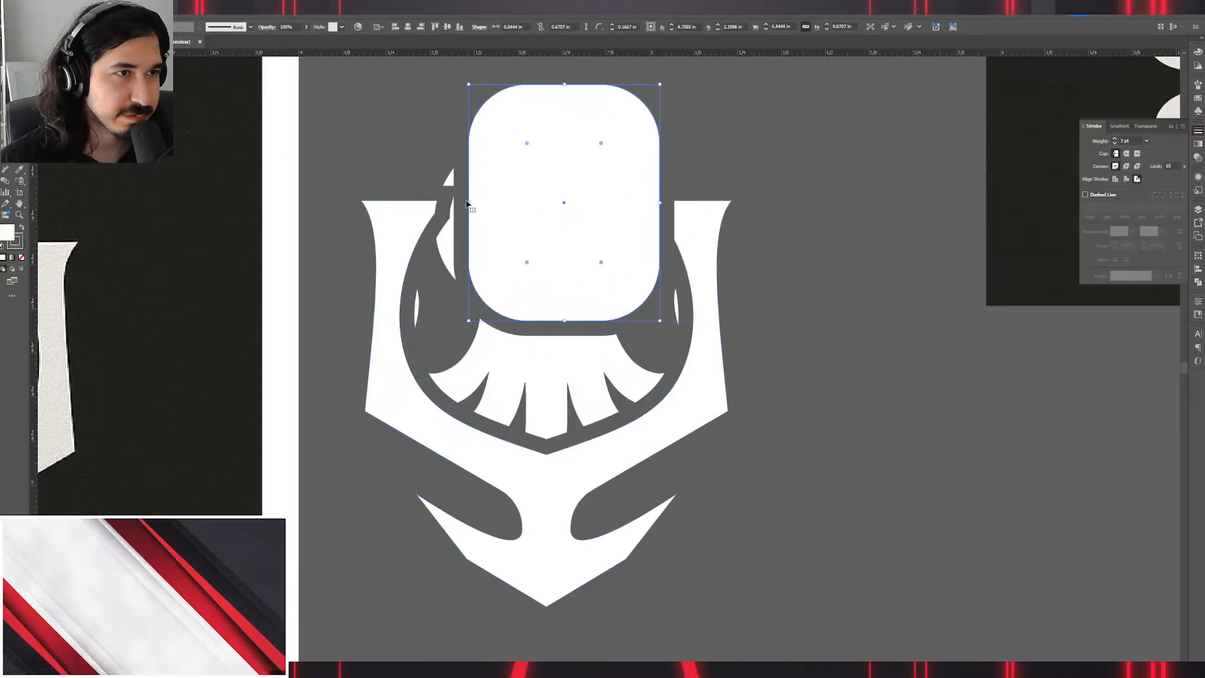
drag(470, 204, 425, 204)
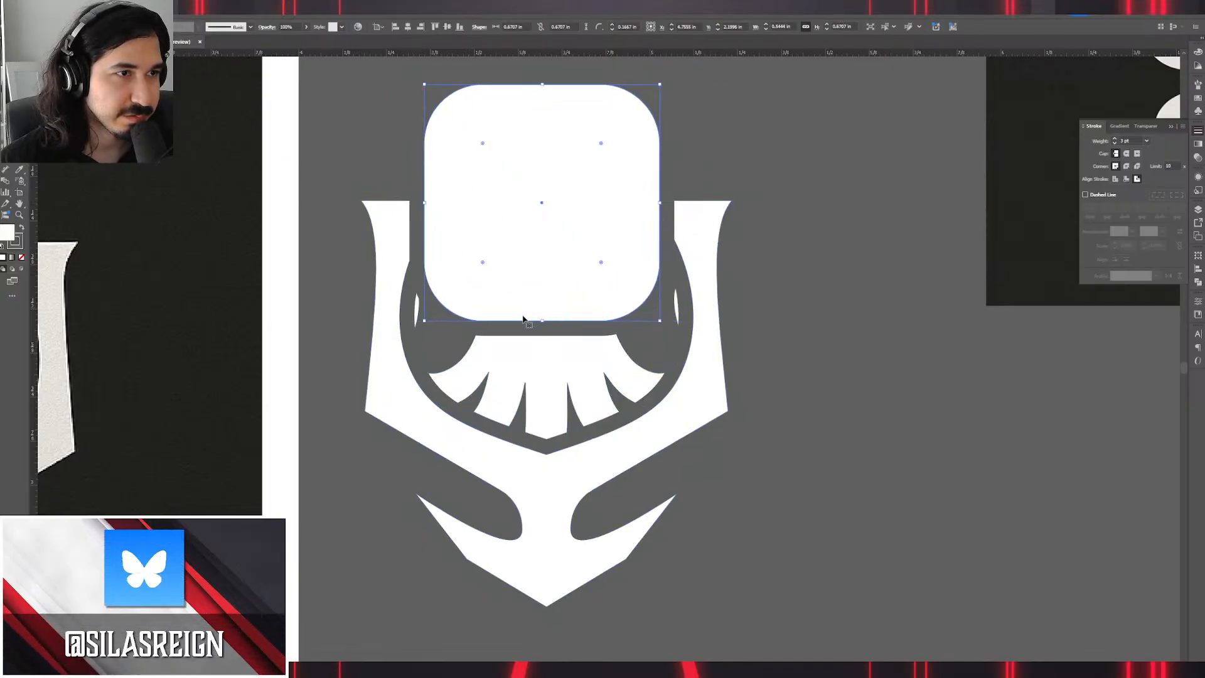
Divide the octopus with the rounded rectangle using the Pathfinder, delete the leftover pieces around the head and leave isolation mode.
click(539, 370)
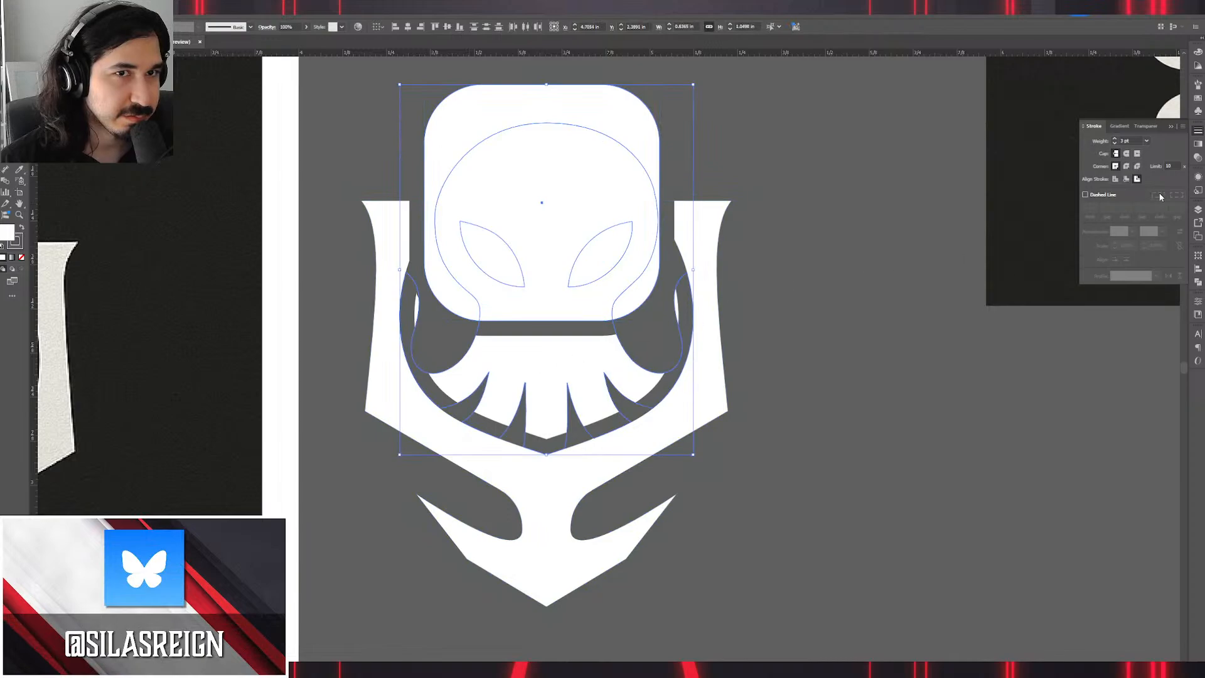
click(1198, 282)
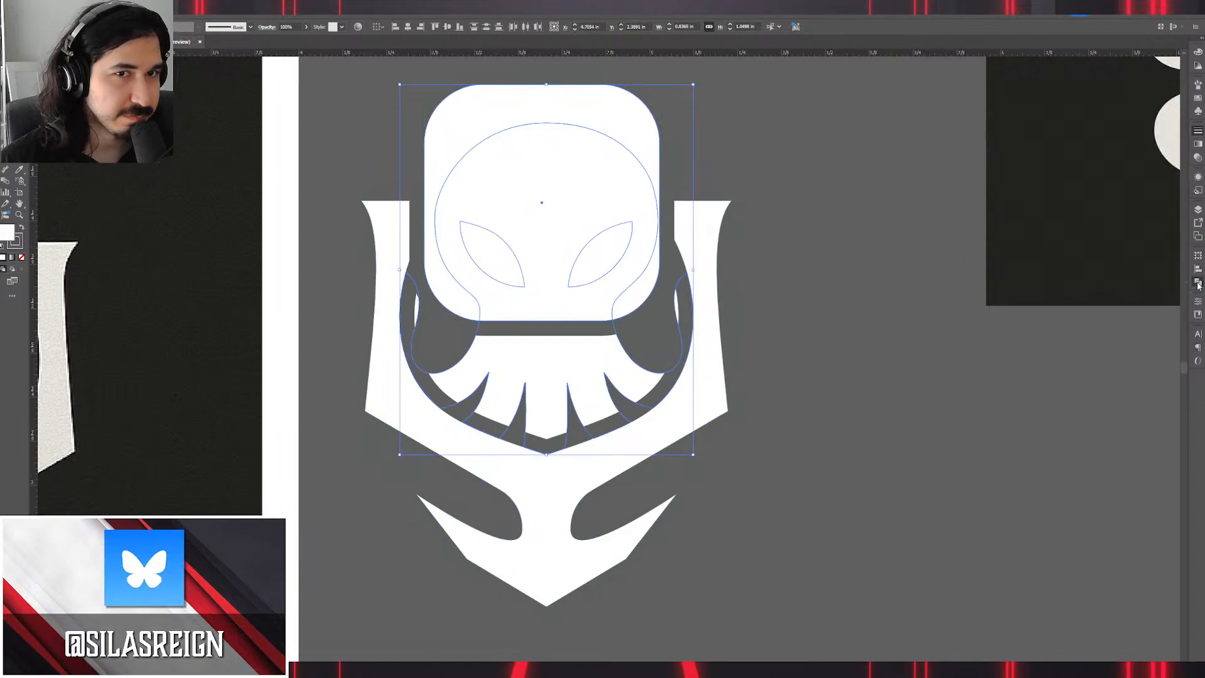
click(1089, 301)
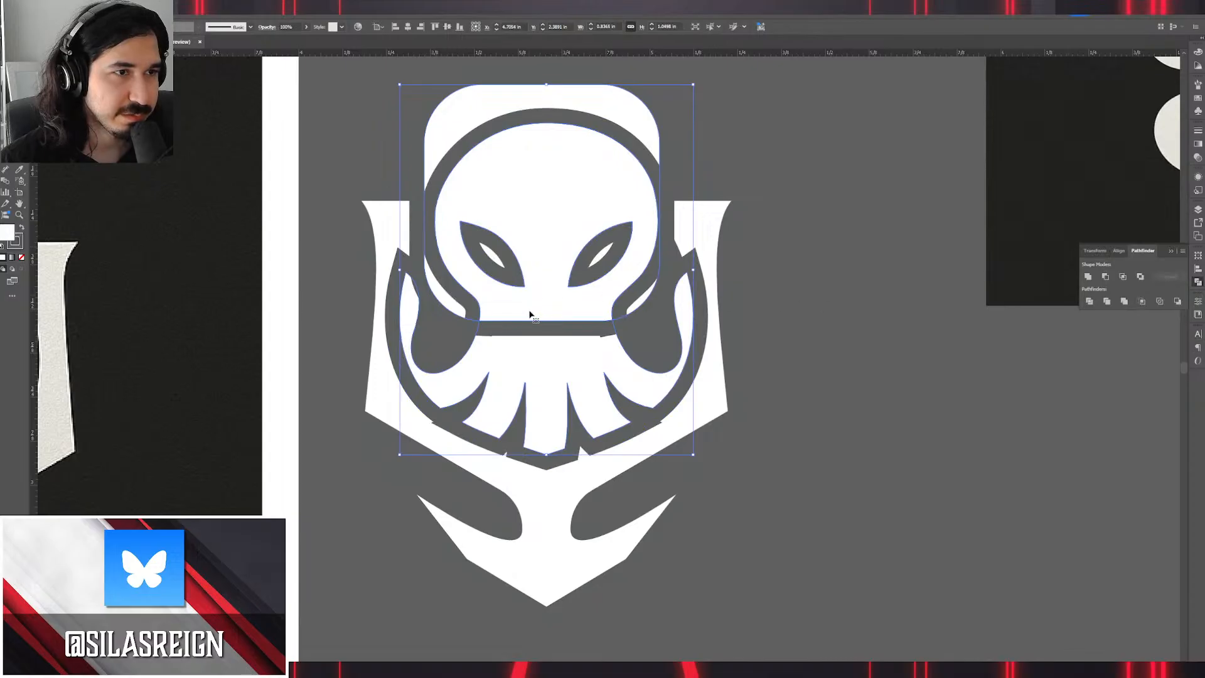
double_click(605, 108)
click(604, 107)
key(Delete)
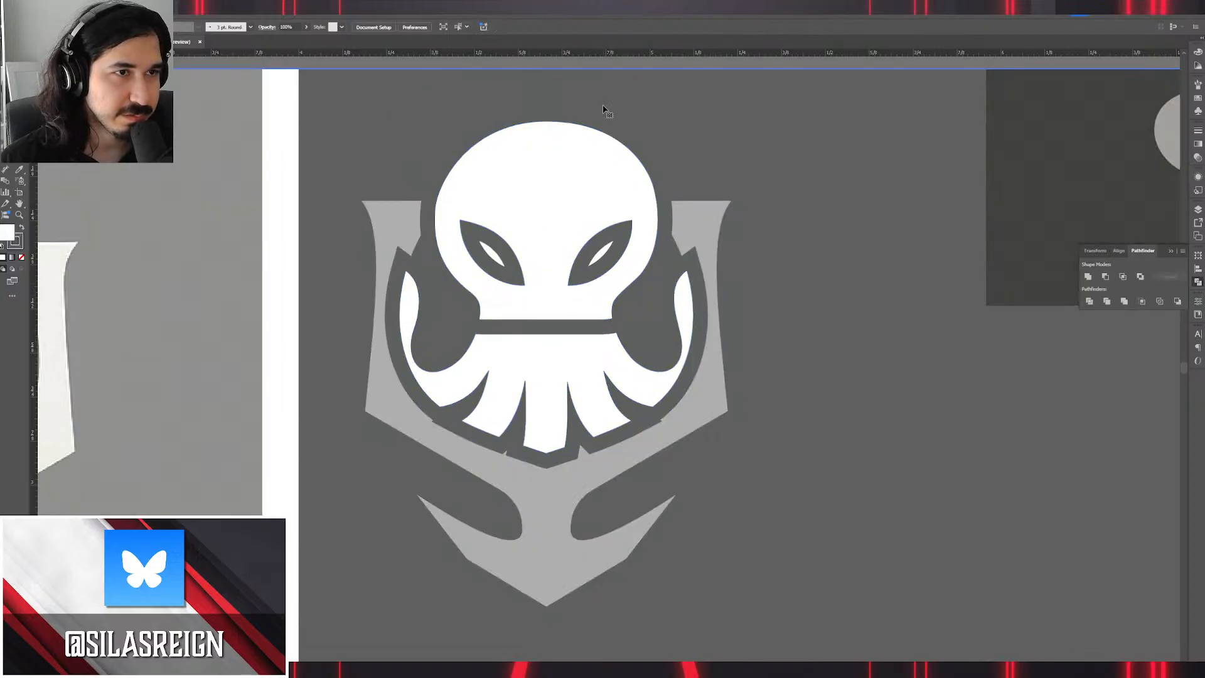
double_click(728, 283)
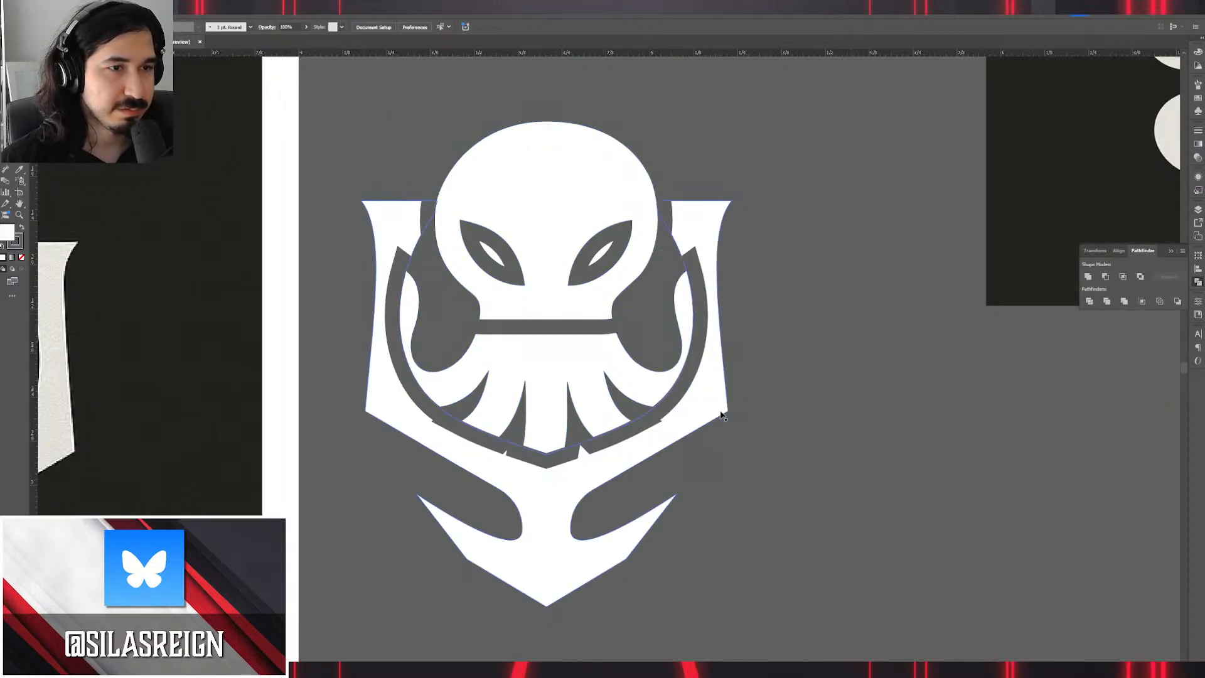
Bring the frame to the front, over the octopus pieces.
click(719, 415)
key(ctrl+shift+])
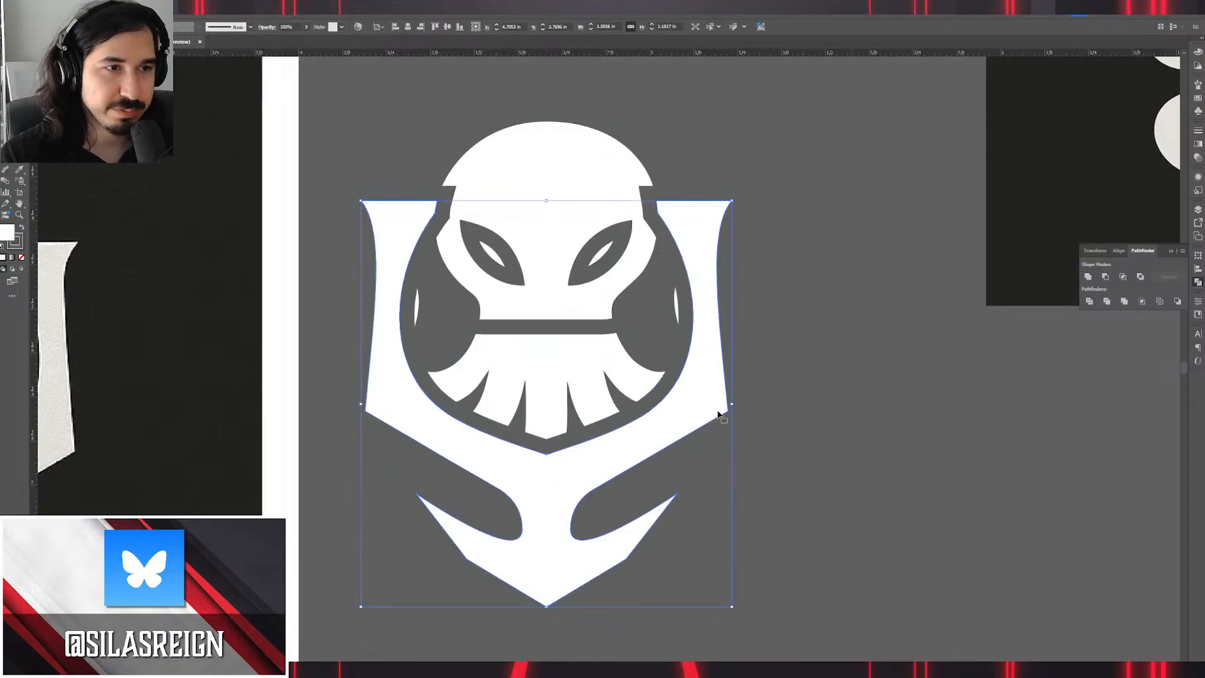
double_click(606, 199)
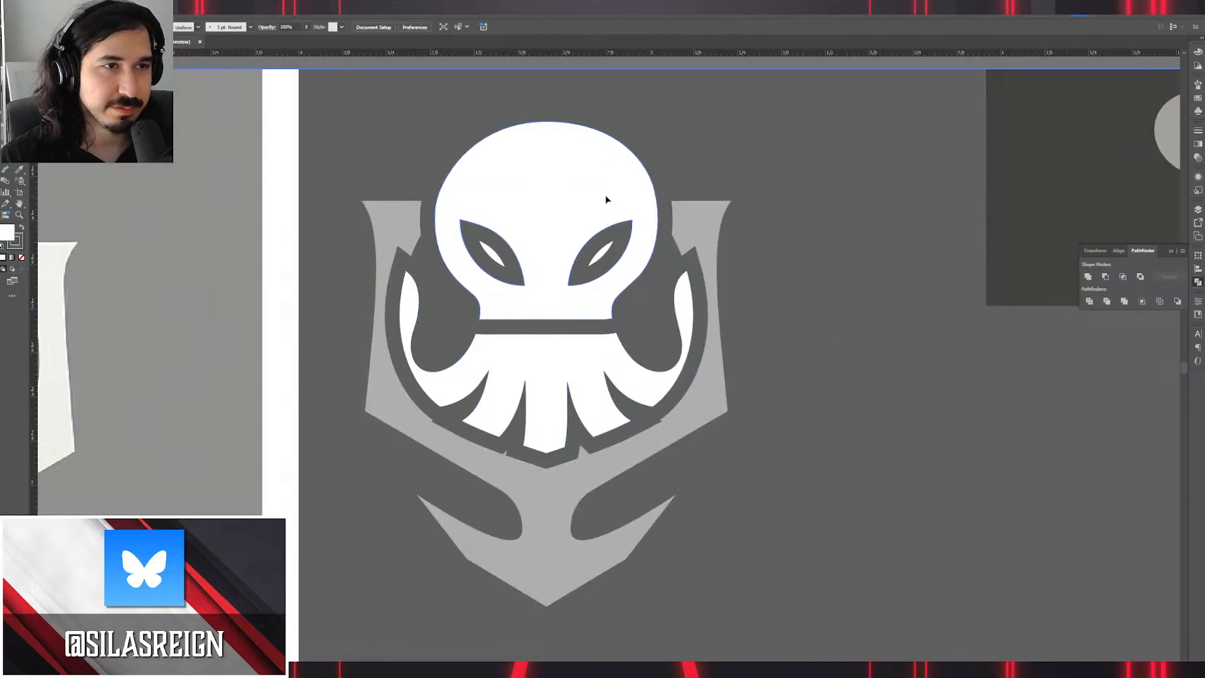
click(606, 199)
key(v)
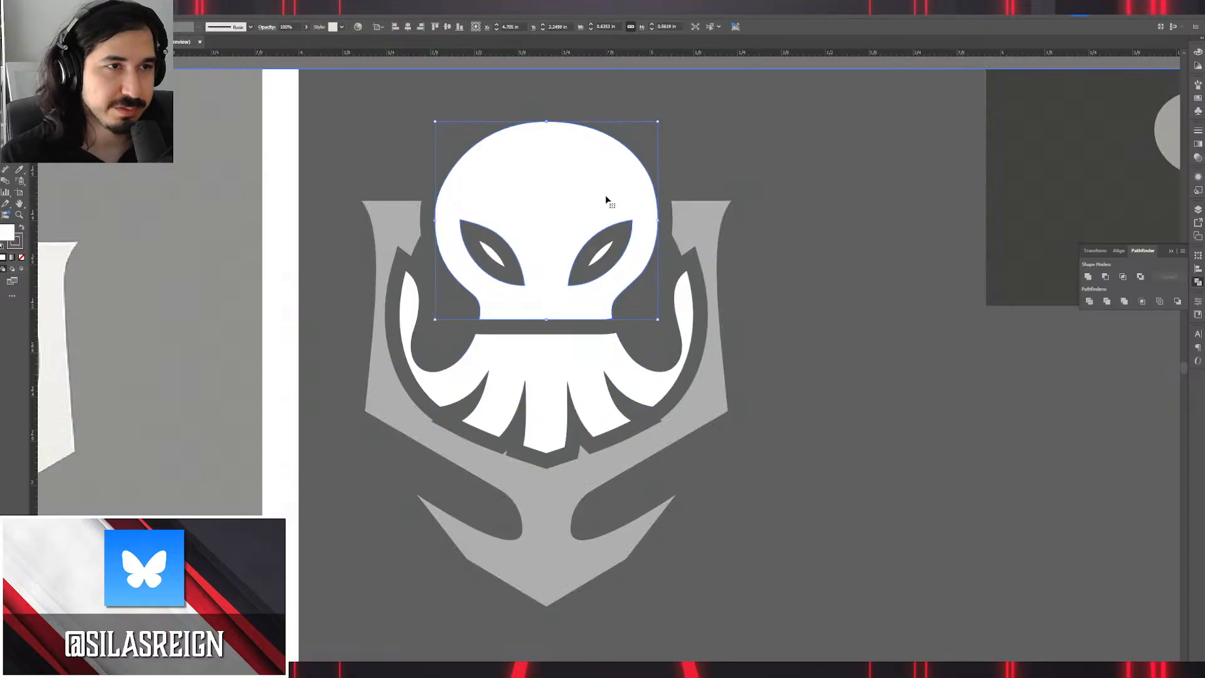
key(Escape)
Ungroup the divided octopus and bring its head in front of the frame.
click(596, 184)
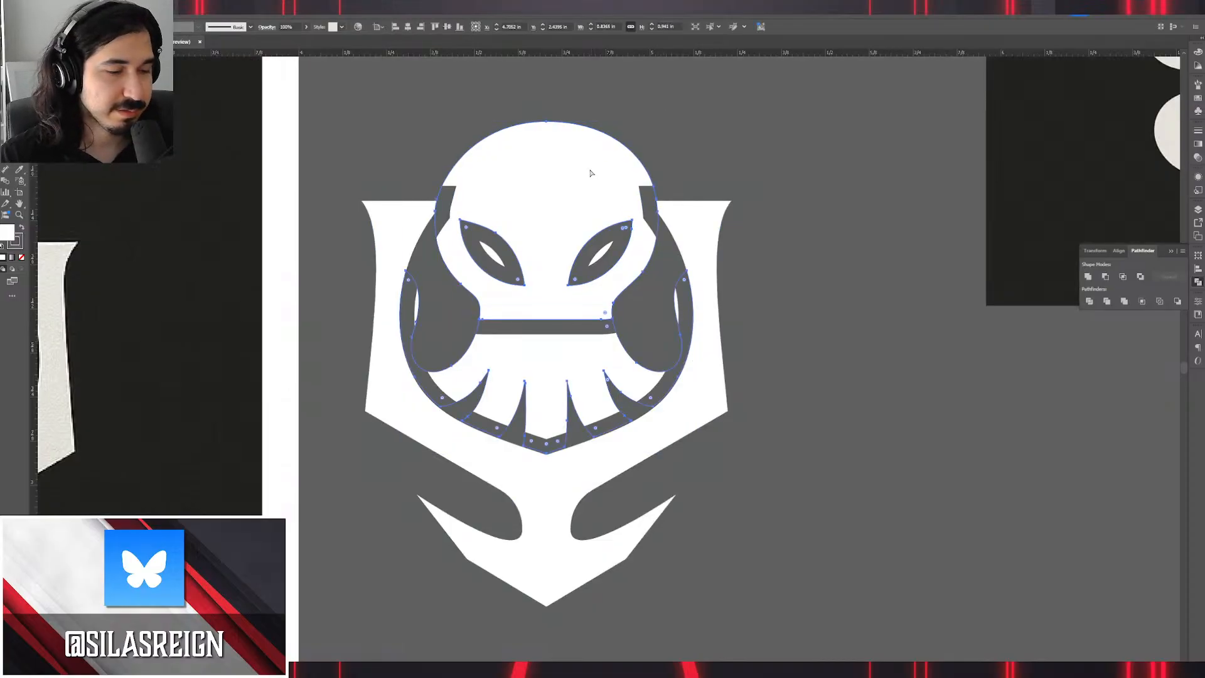
key(ctrl+shift+g)
drag(535, 99, 640, 164)
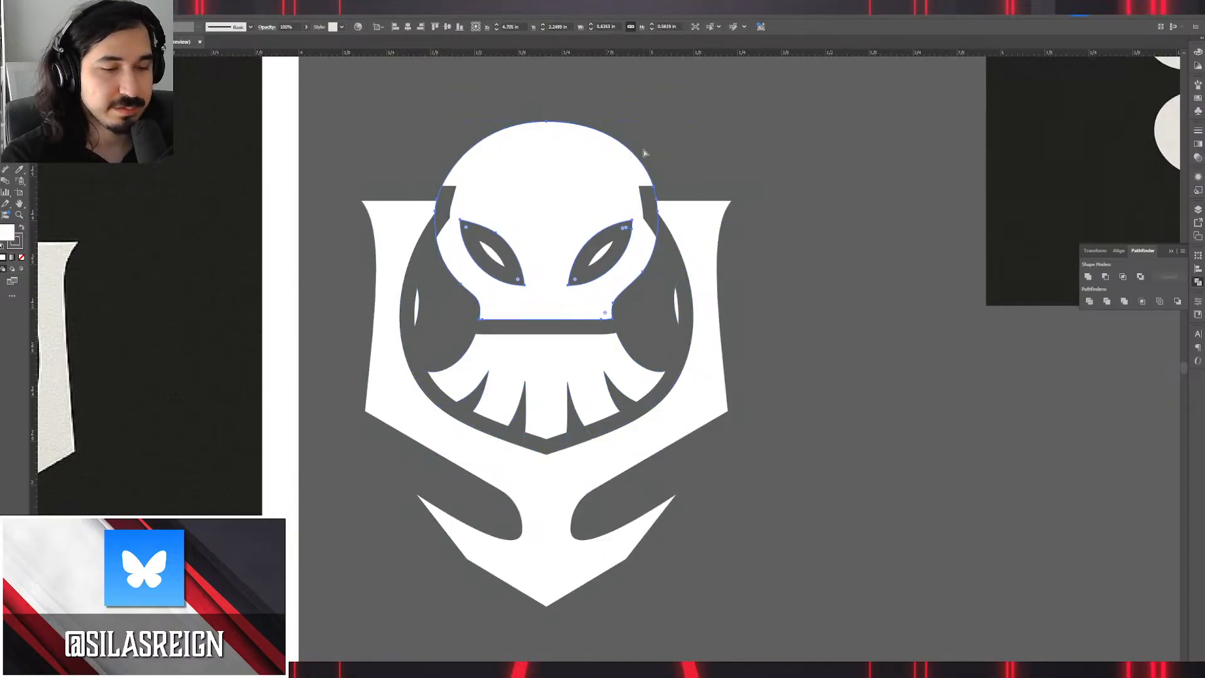
key(ctrl+shift+])
click(779, 158)
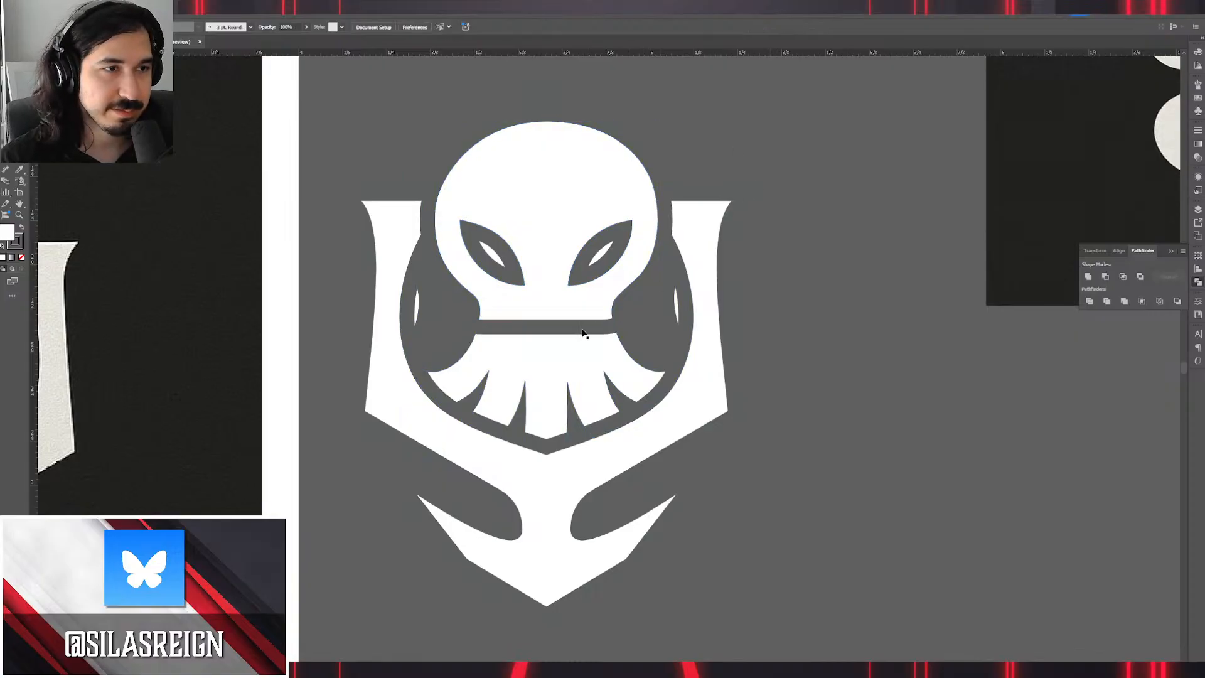
click(555, 351)
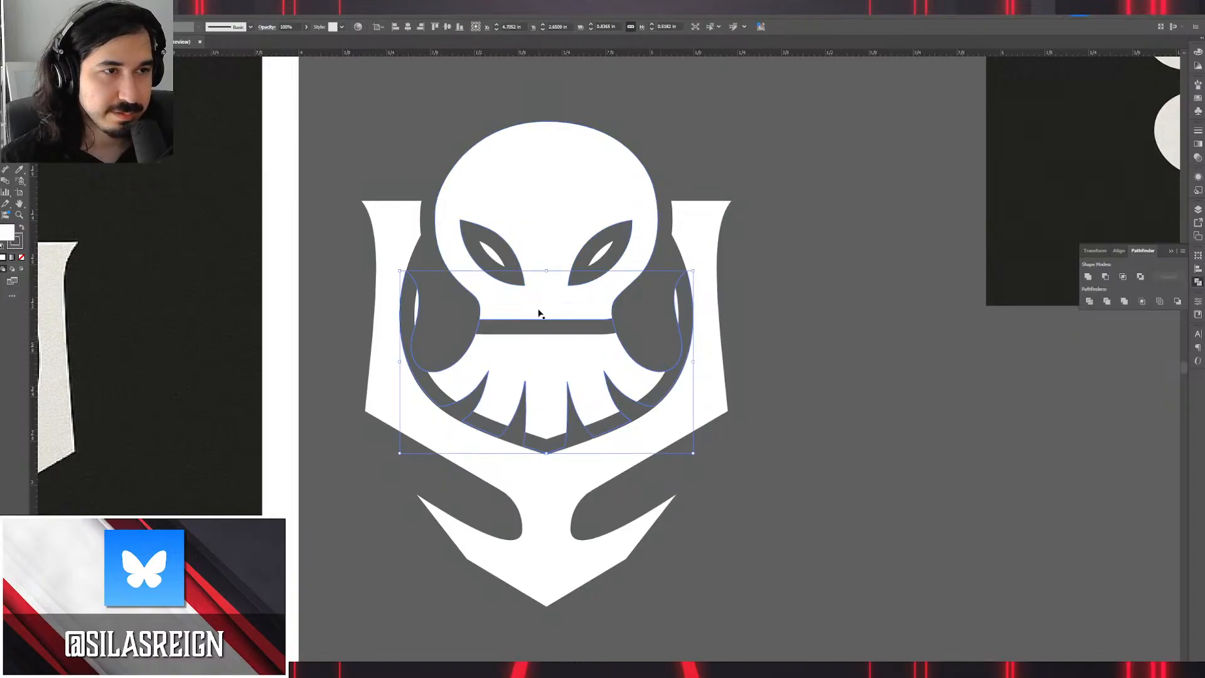
click(809, 325)
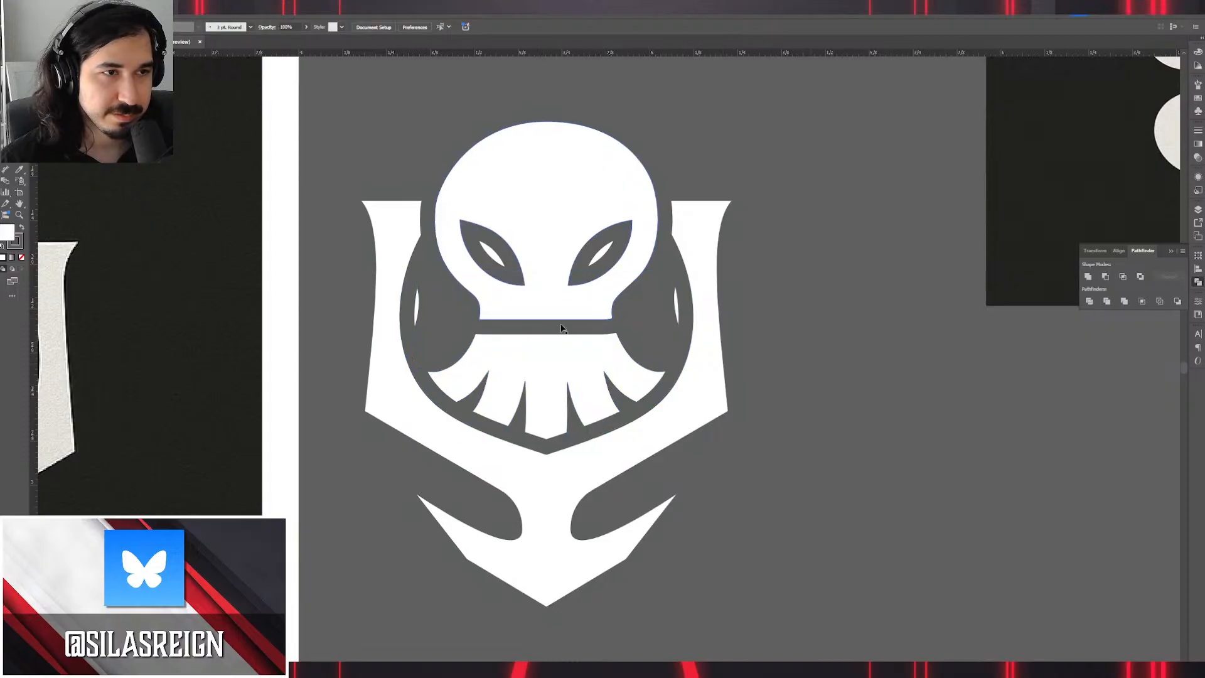
click(563, 344)
key(ctrl+y)
key(ctrl+y)
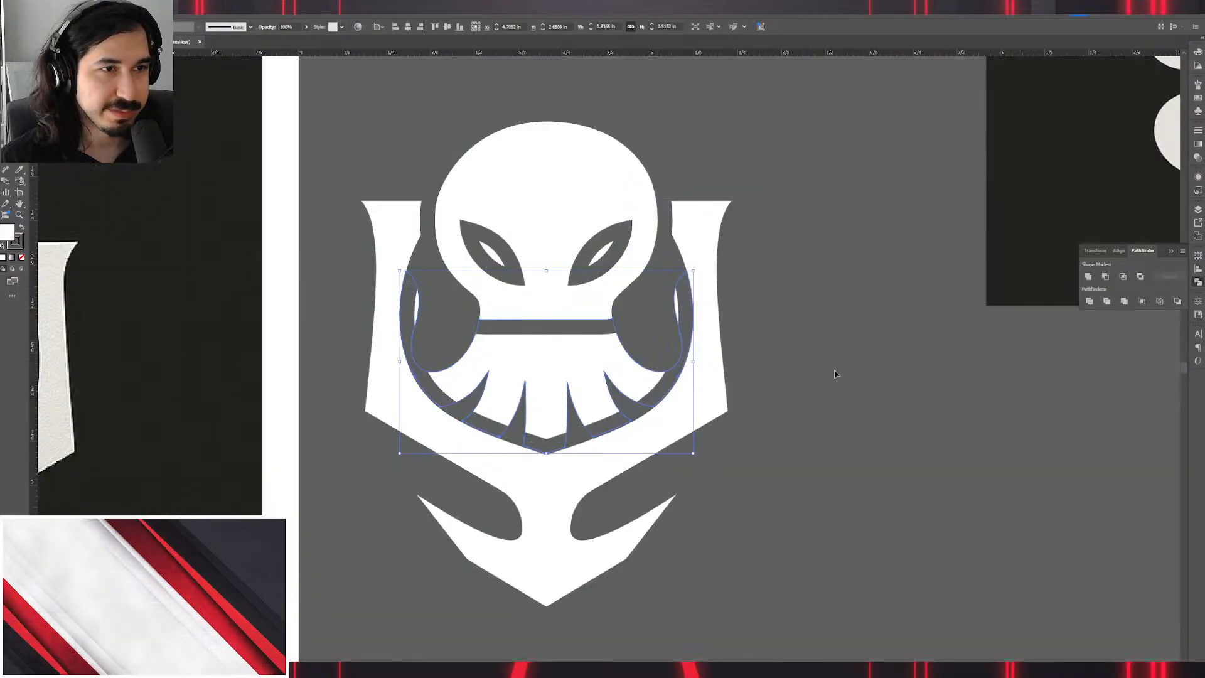
click(835, 367)
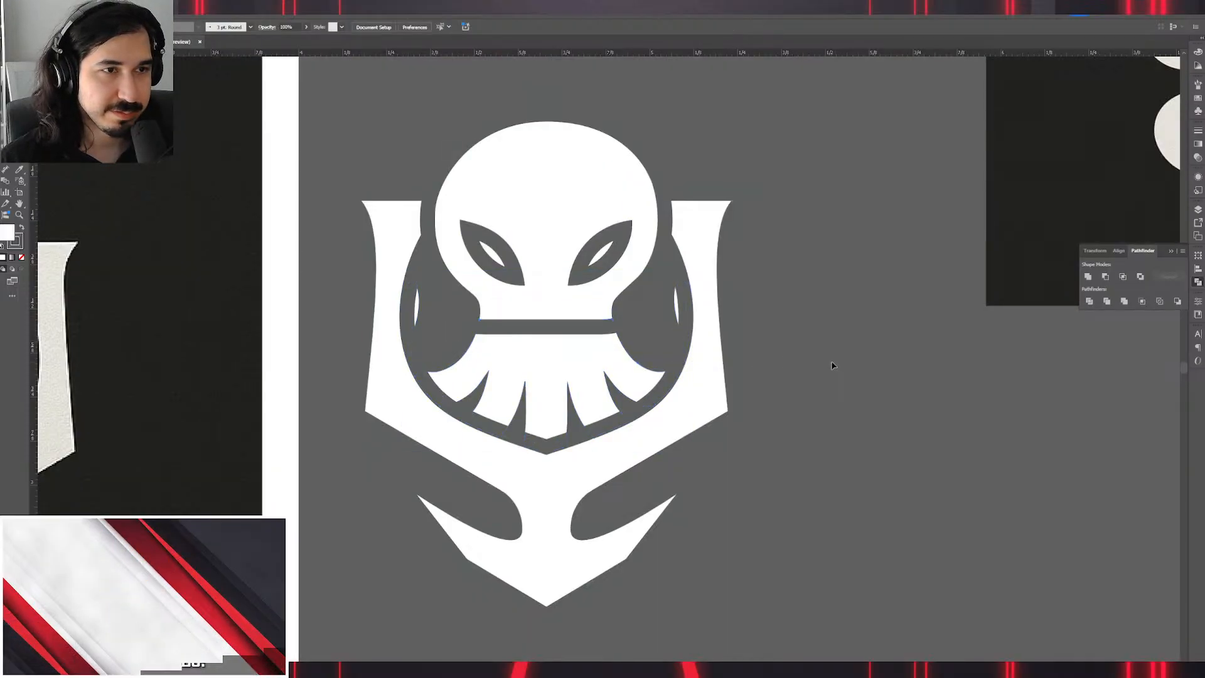
Isolate the tentacle section and erase the curled tips of both outer tentacles.
double_click(678, 310)
scroll(678, 346, up, 2)
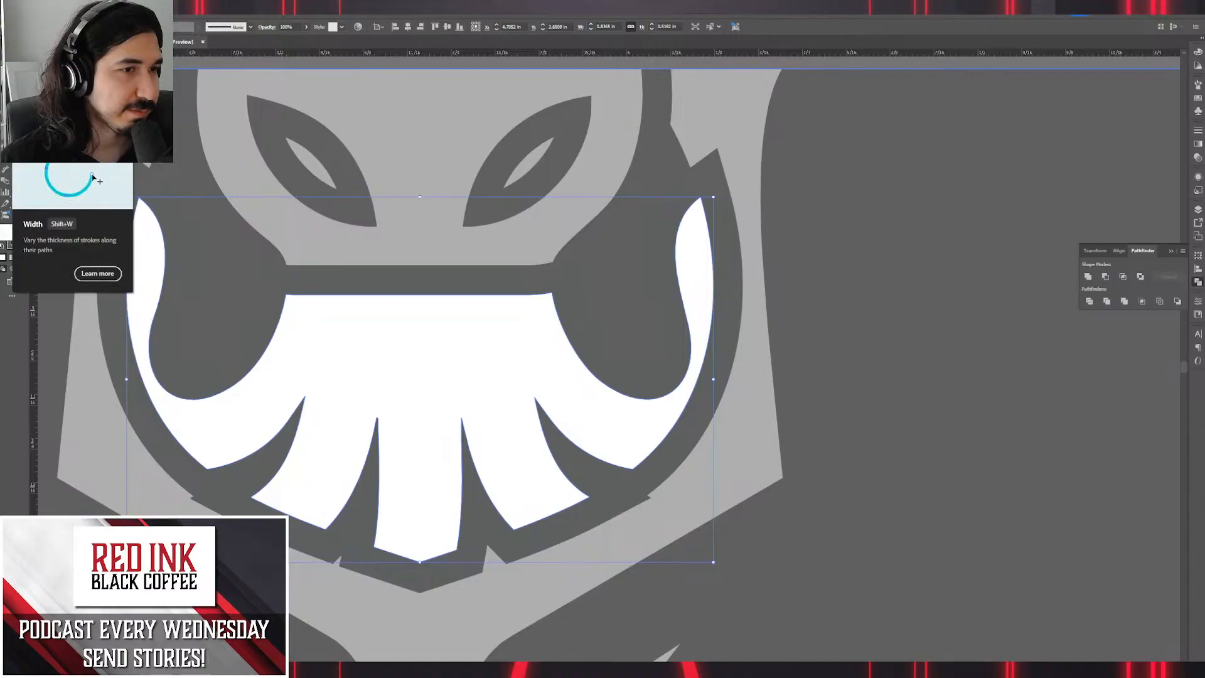
key(m)
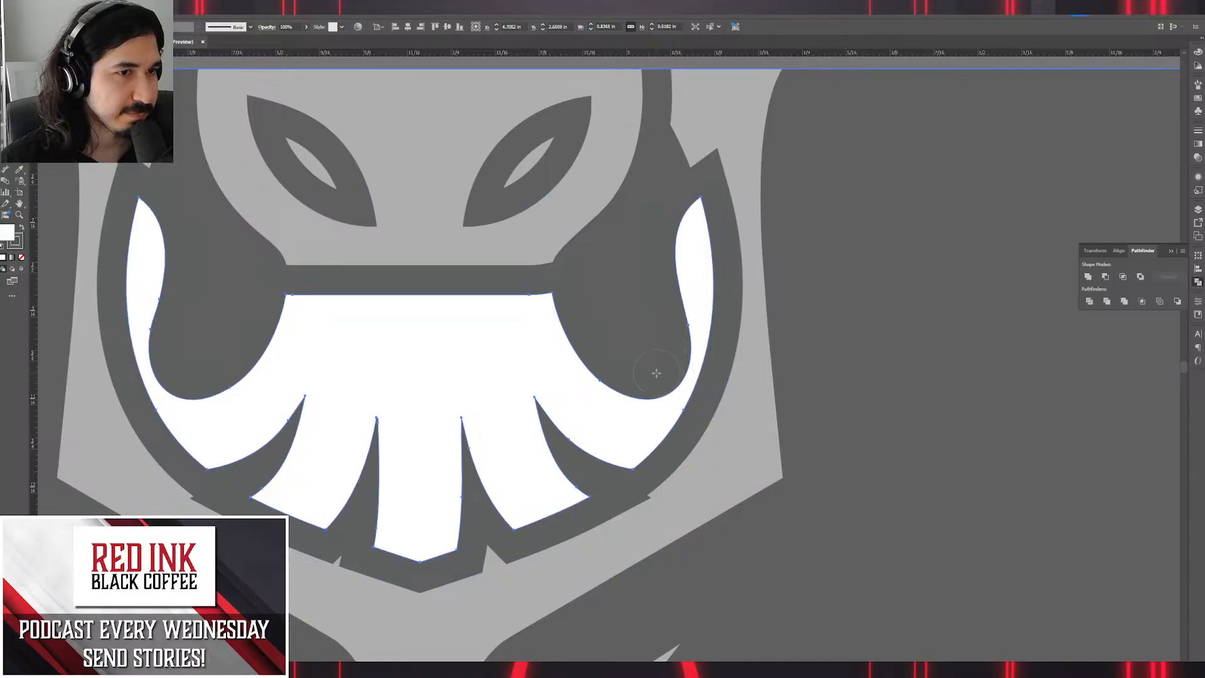
drag(655, 375, 754, 384)
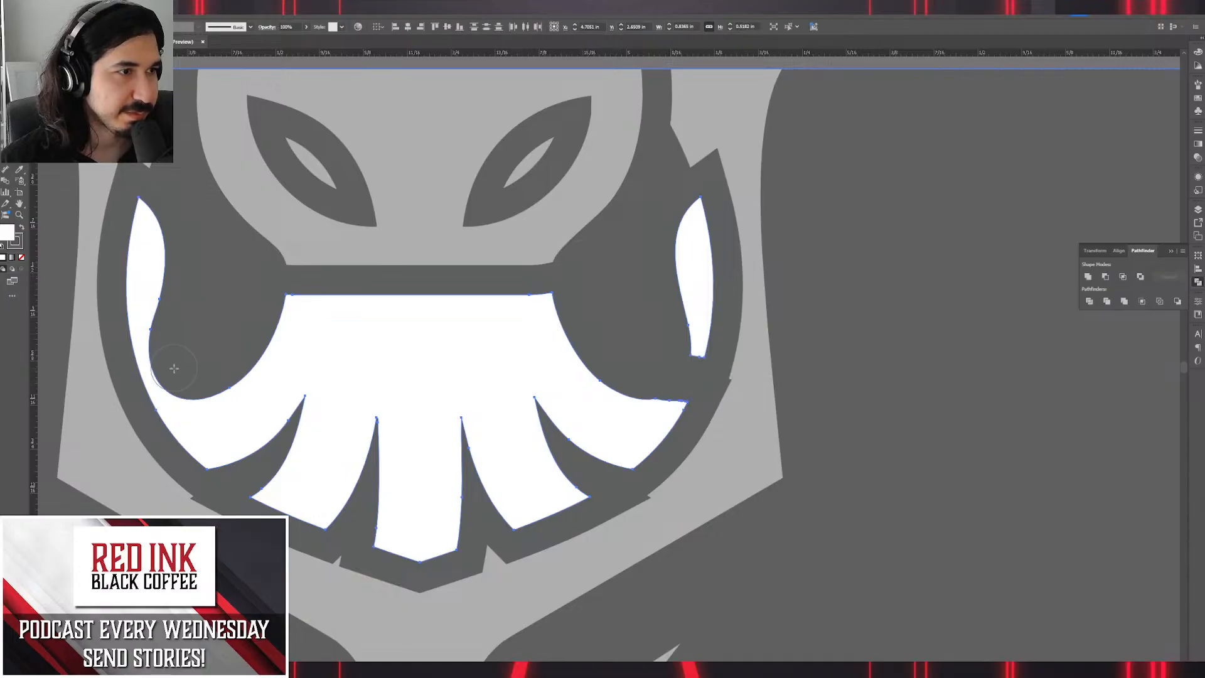
mouse_move(182, 376)
mouse_down()
mouse_move(93, 364)
mouse_move(135, 332)
mouse_move(143, 349)
mouse_move(131, 188)
mouse_move(151, 294)
mouse_up()
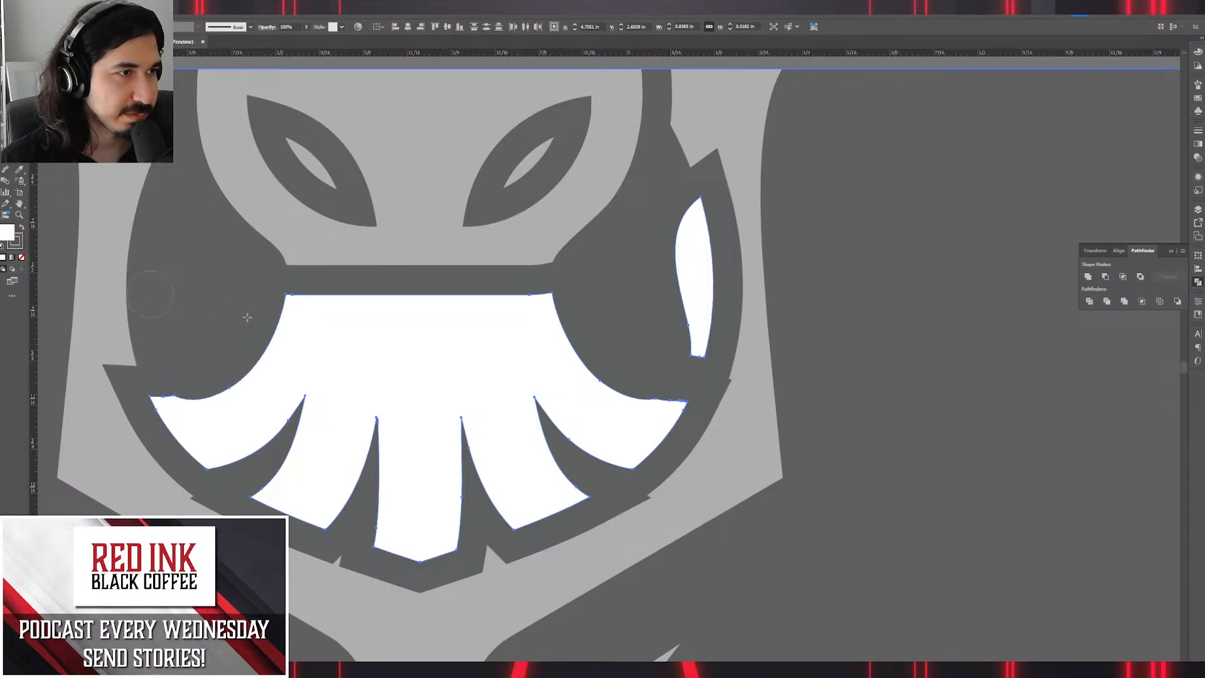
mouse_move(714, 389)
mouse_down()
mouse_move(700, 291)
mouse_move(729, 293)
mouse_up()
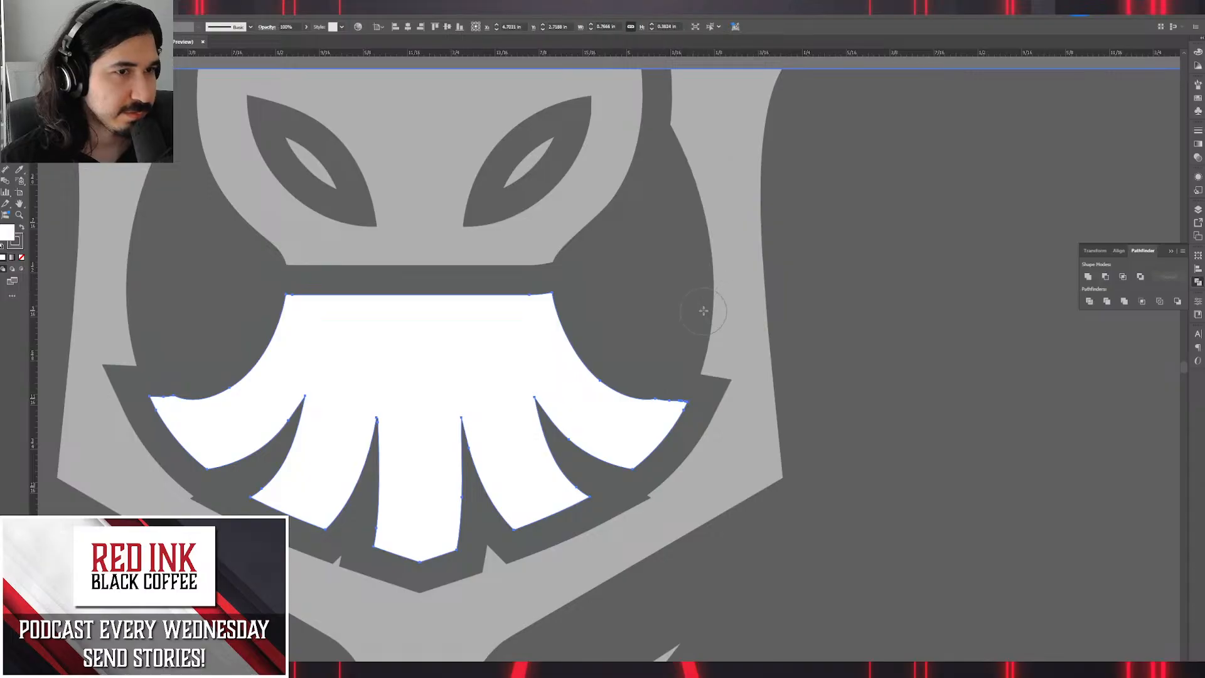
Delete the extra anchor points on the right outer tentacle's upper edge and extend the remaining handle to smooth its curve.
key(minus)
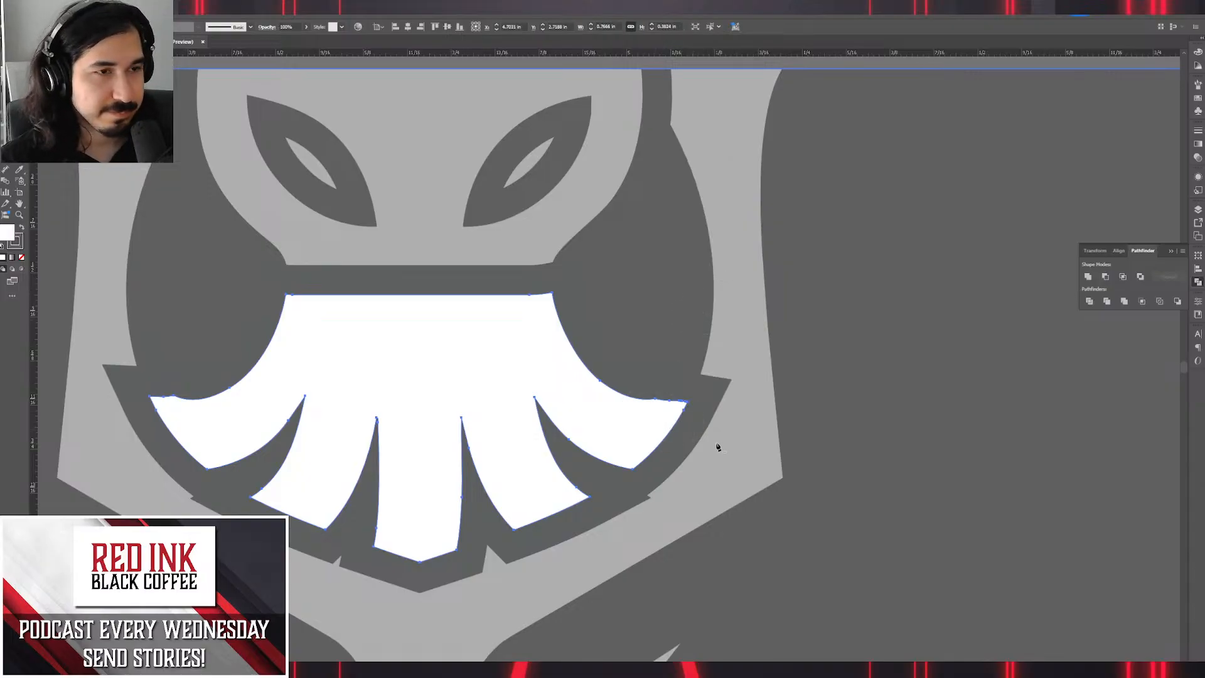
click(655, 400)
click(669, 400)
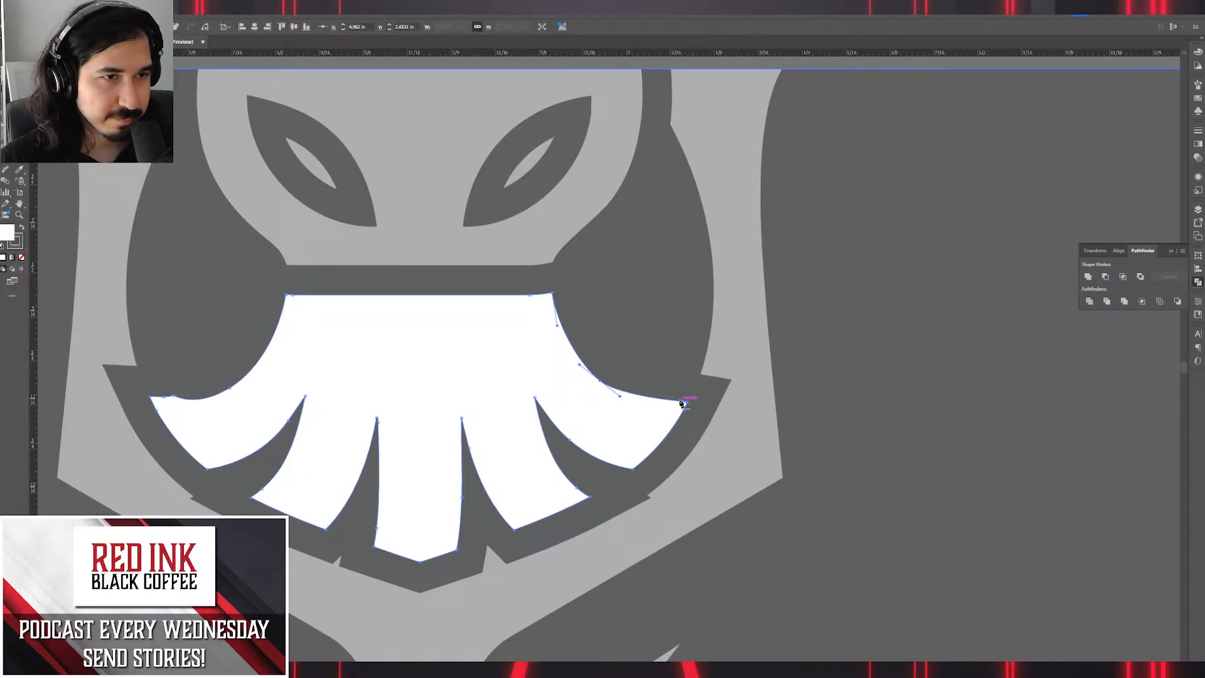
scroll(676, 411, up, 5)
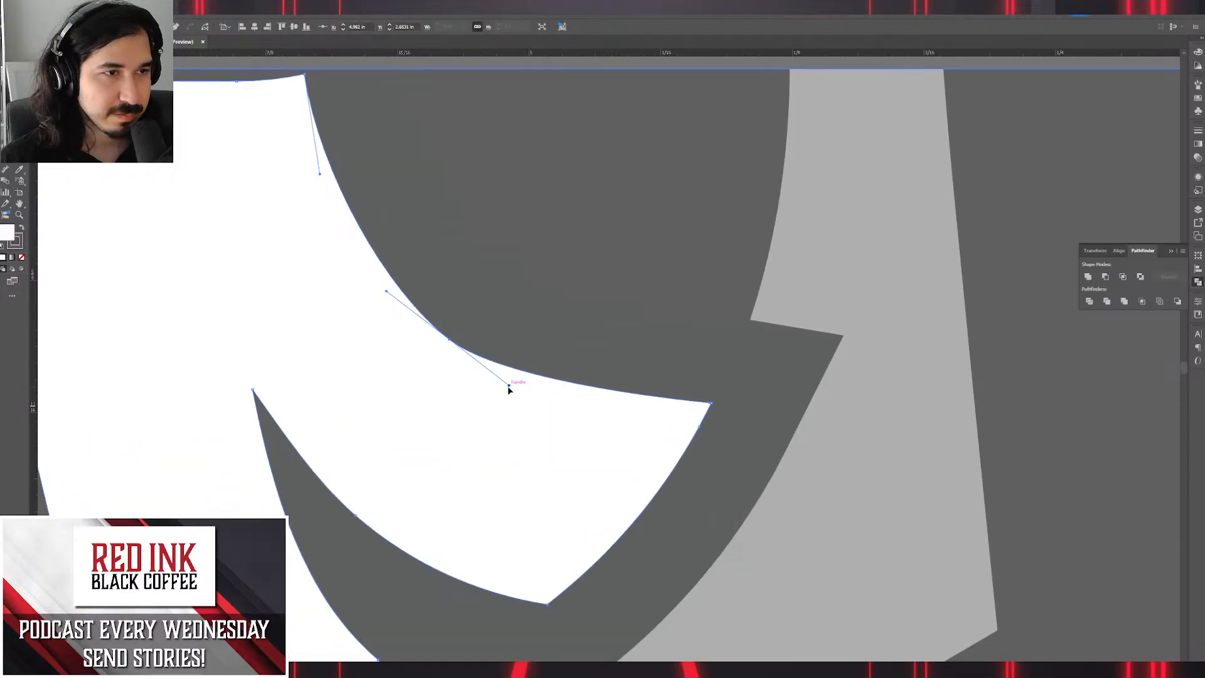
drag(508, 386, 587, 433)
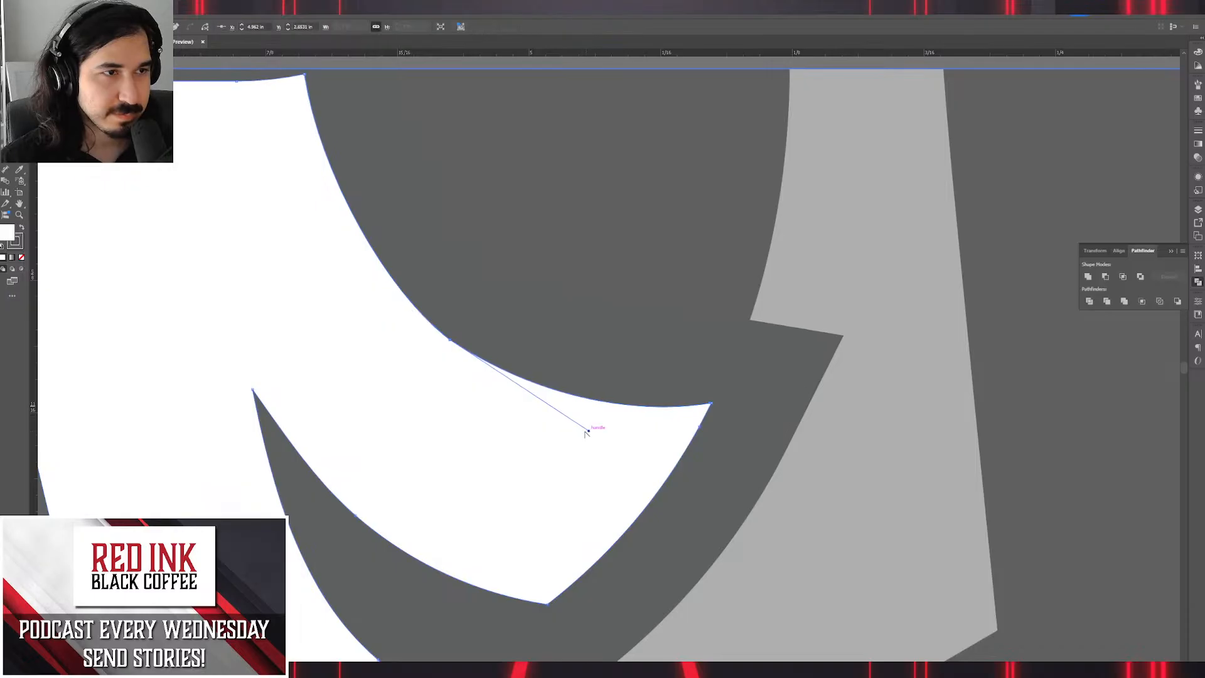
Delete the extra anchor points on the left outer tentacle's upper edge, extend the remaining handle to smooth its curve and leave isolation.
scroll(586, 432, down, 6)
scroll(719, 413, up, 6)
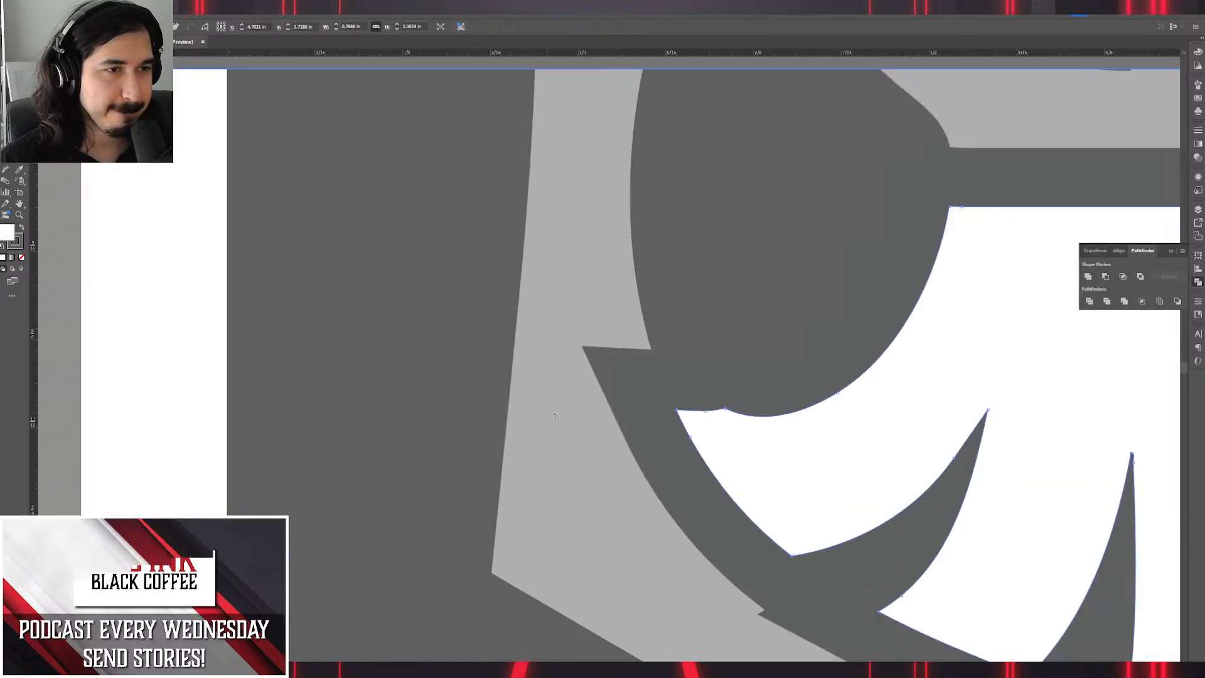
click(726, 410)
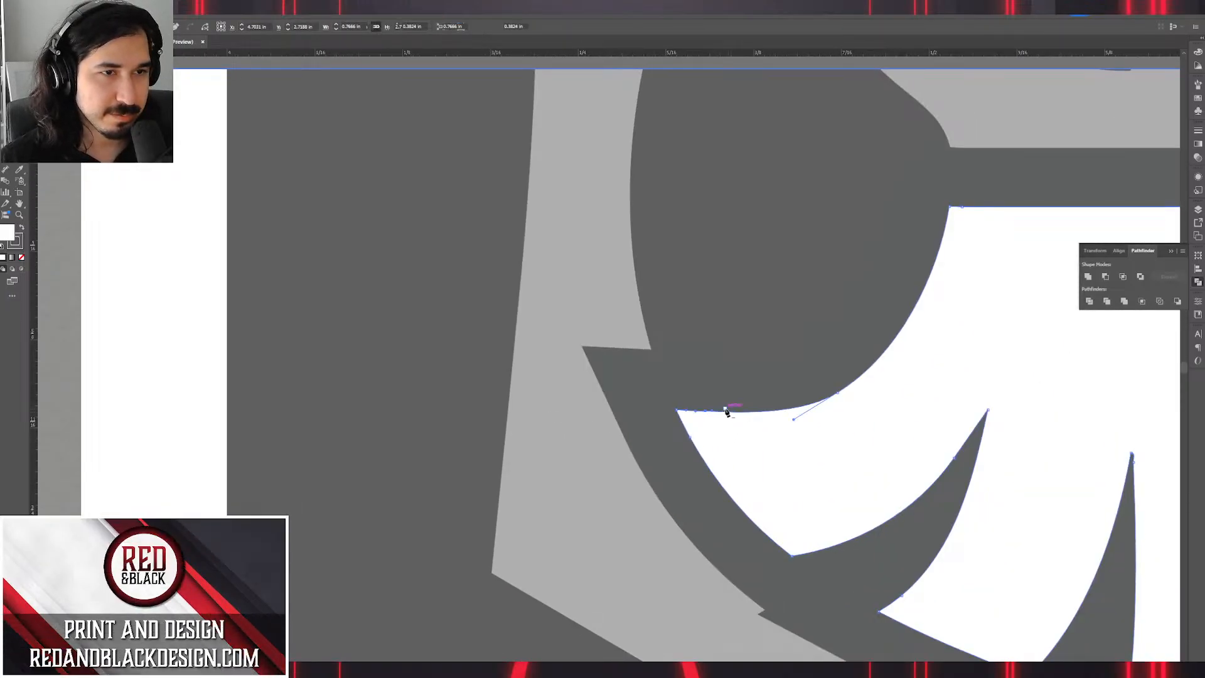
click(727, 410)
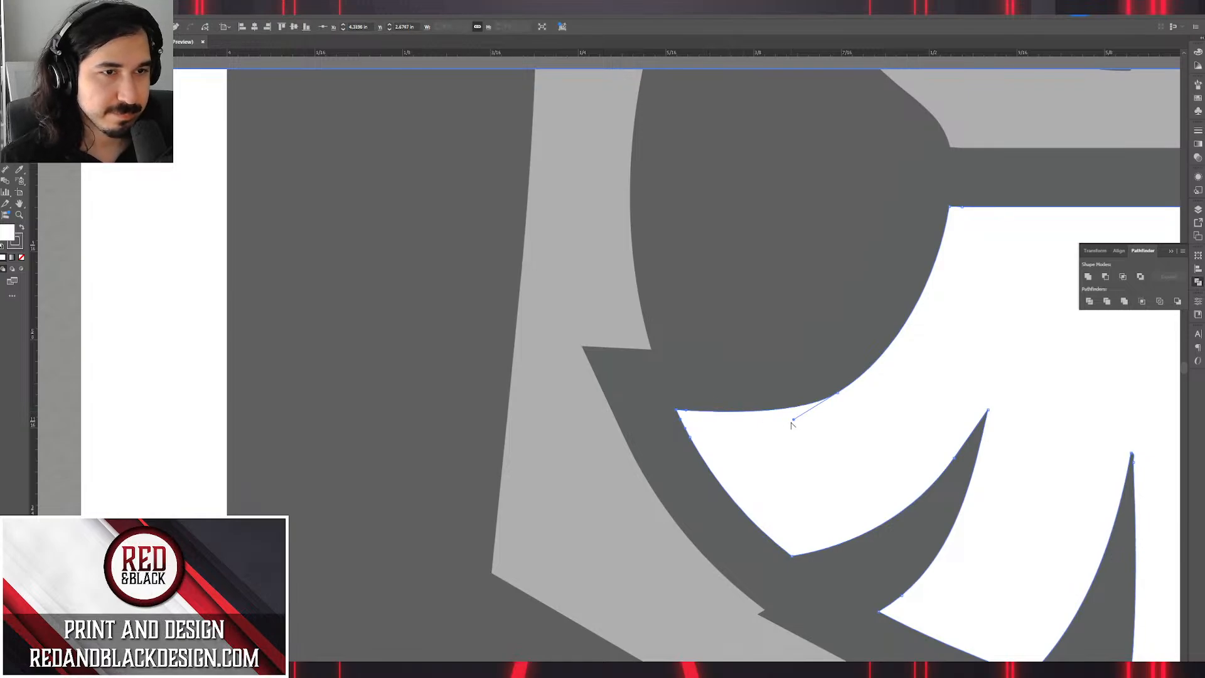
drag(794, 423, 755, 431)
key(v)
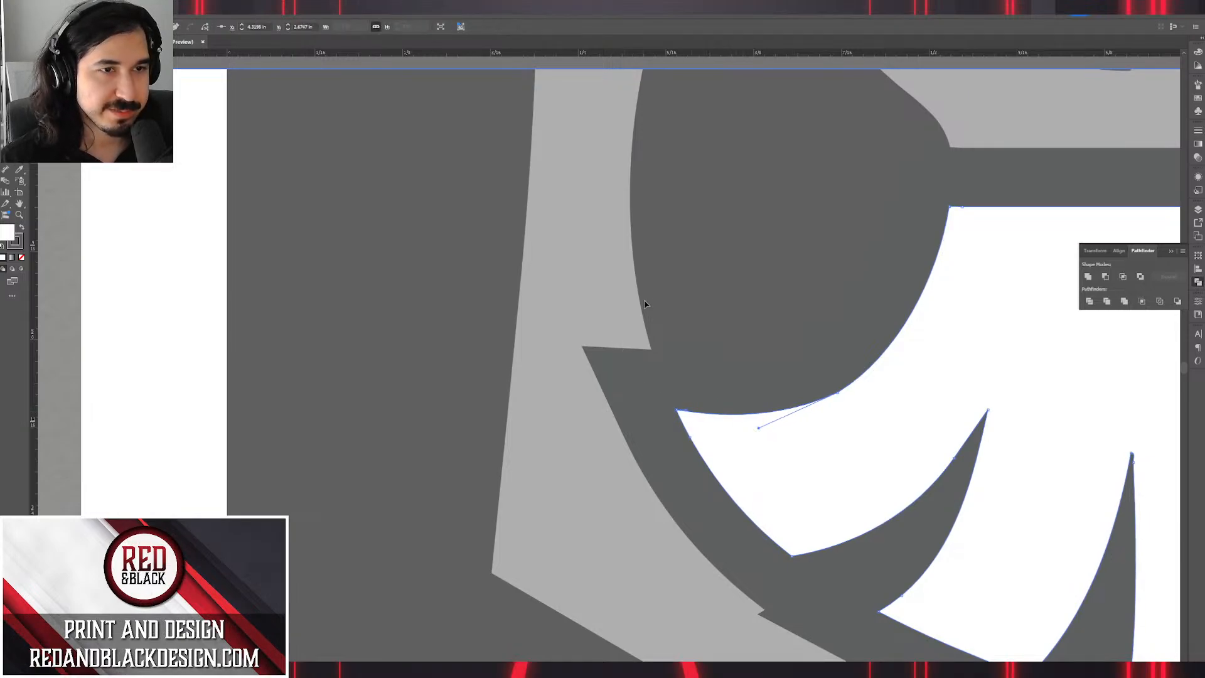
double_click(418, 256)
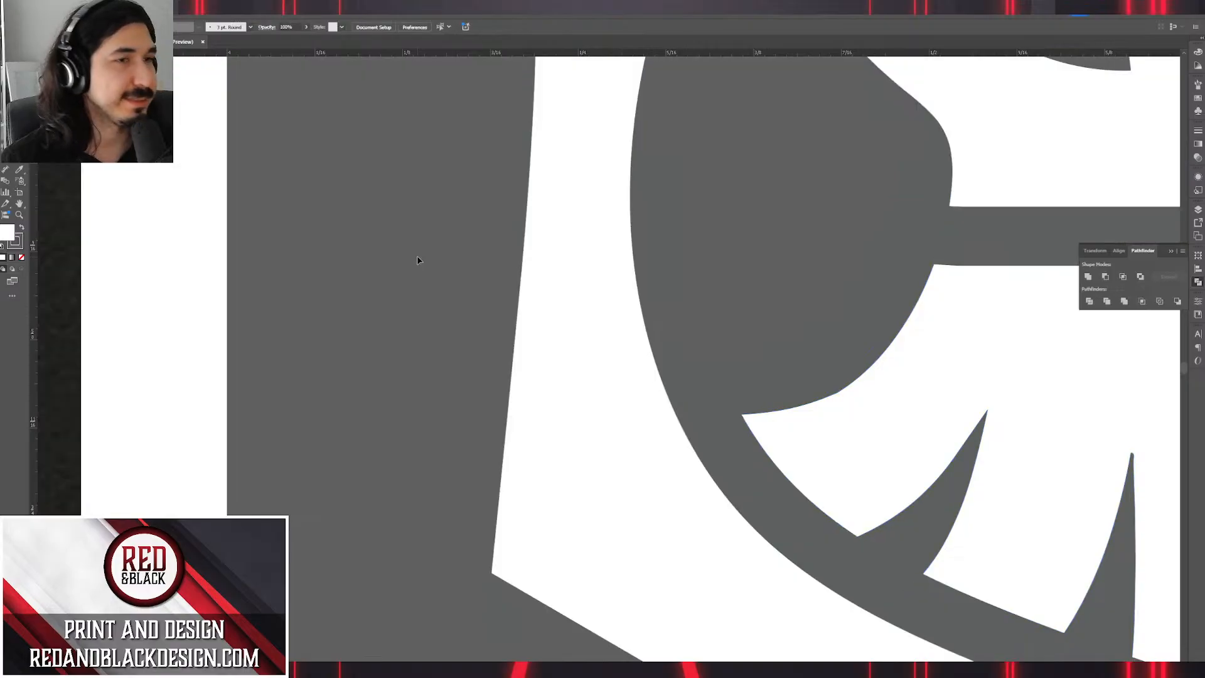
scroll(514, 270, down, 3)
scroll(812, 330, down, 2)
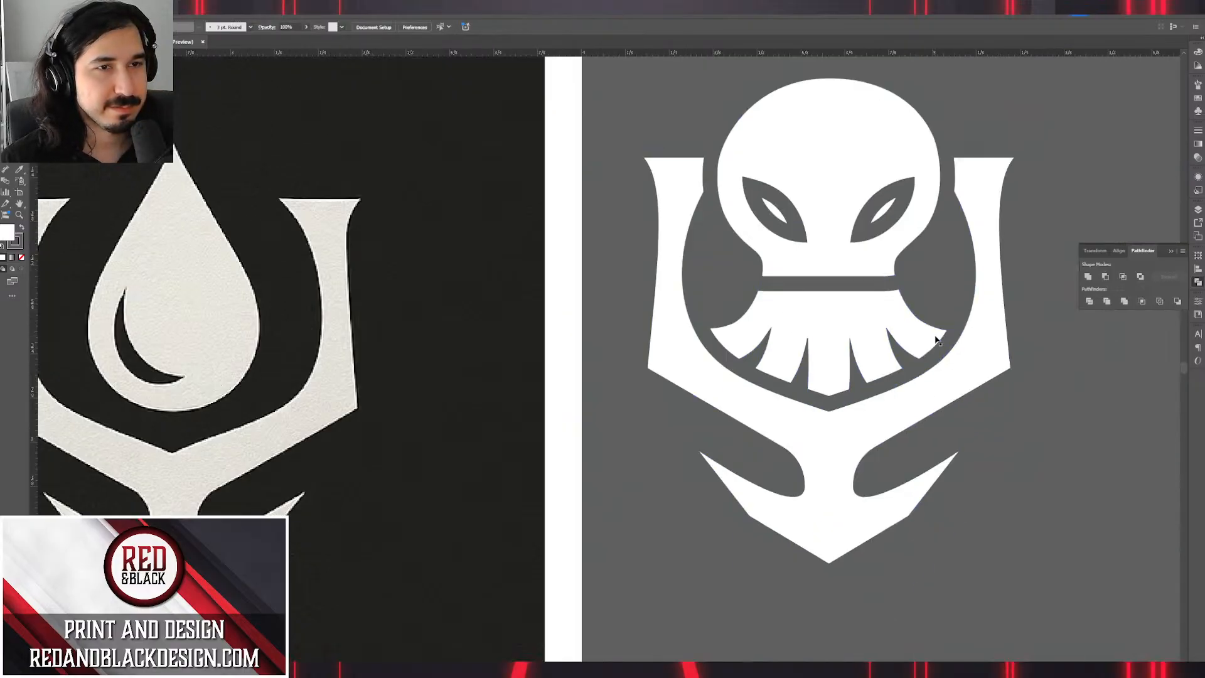
scroll(936, 339, right, 4)
double_click(756, 321)
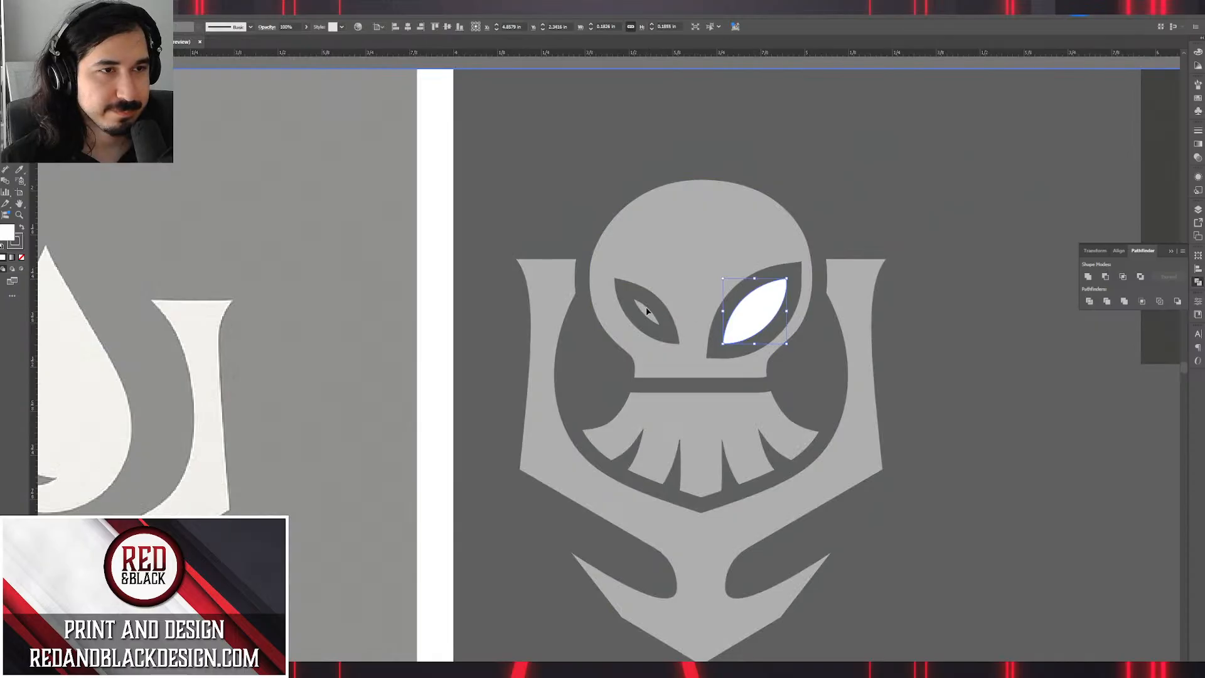
double_click(878, 214)
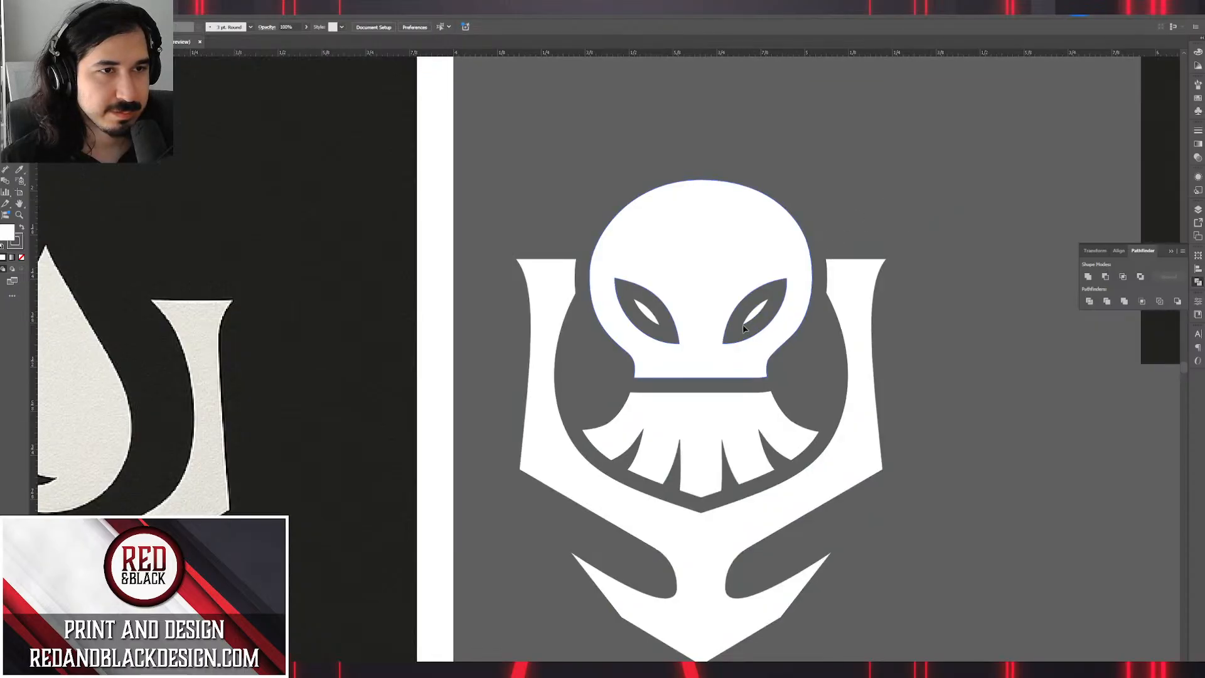
click(697, 323)
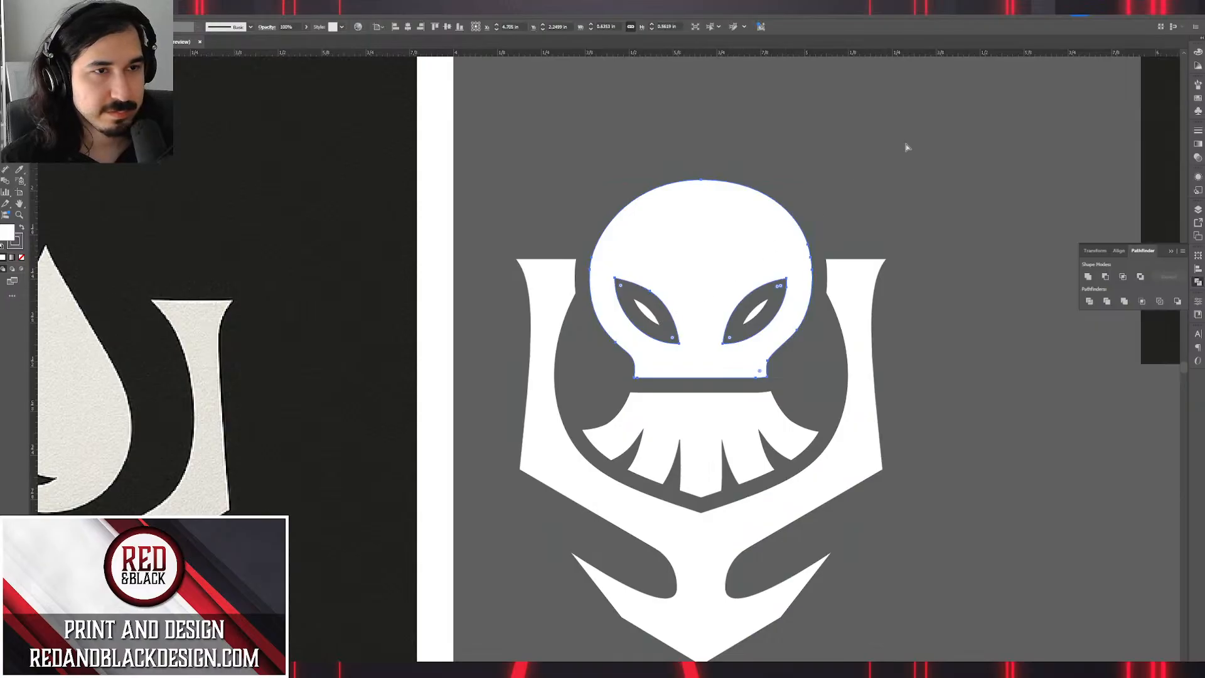
key(v)
drag(760, 316, 702, 297)
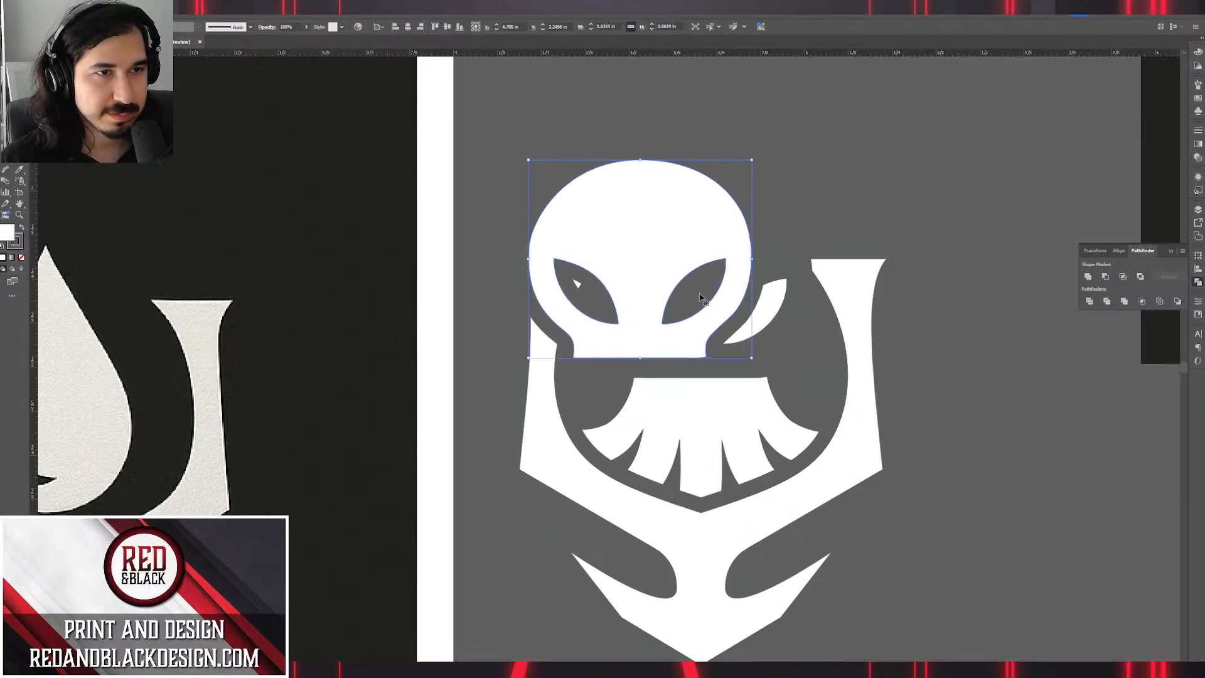
key(ctrl+z)
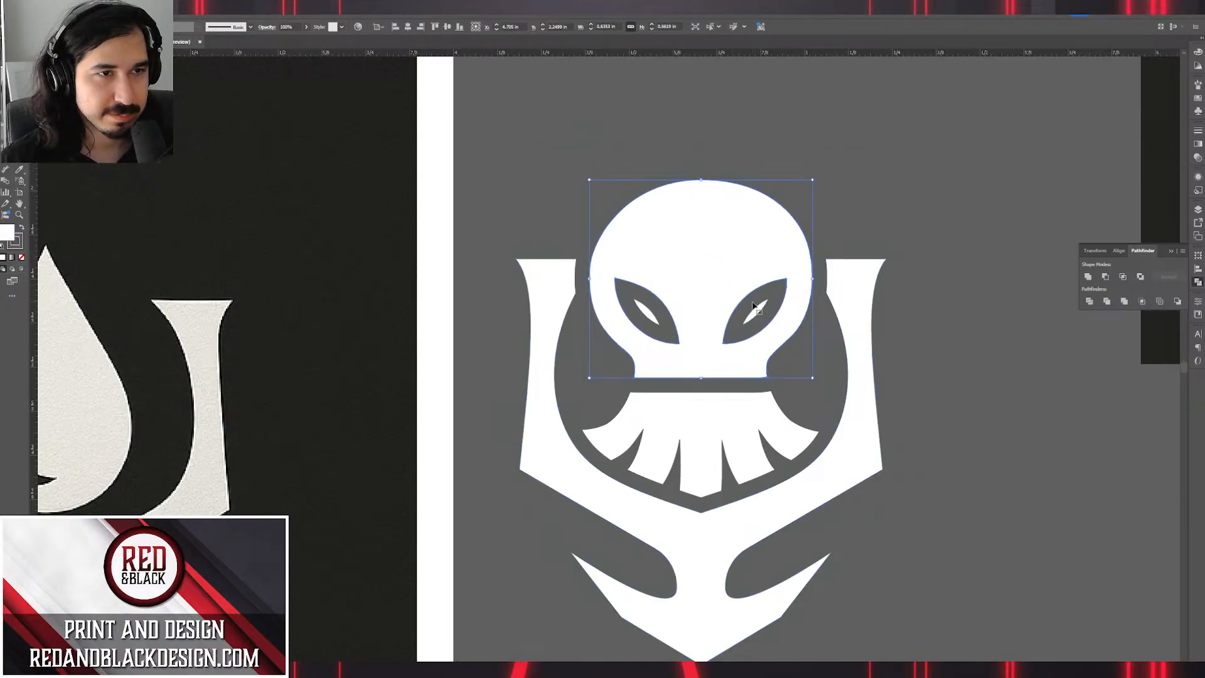
Delete the white pupils from both of the octopus's eyes.
click(760, 314)
key(Delete)
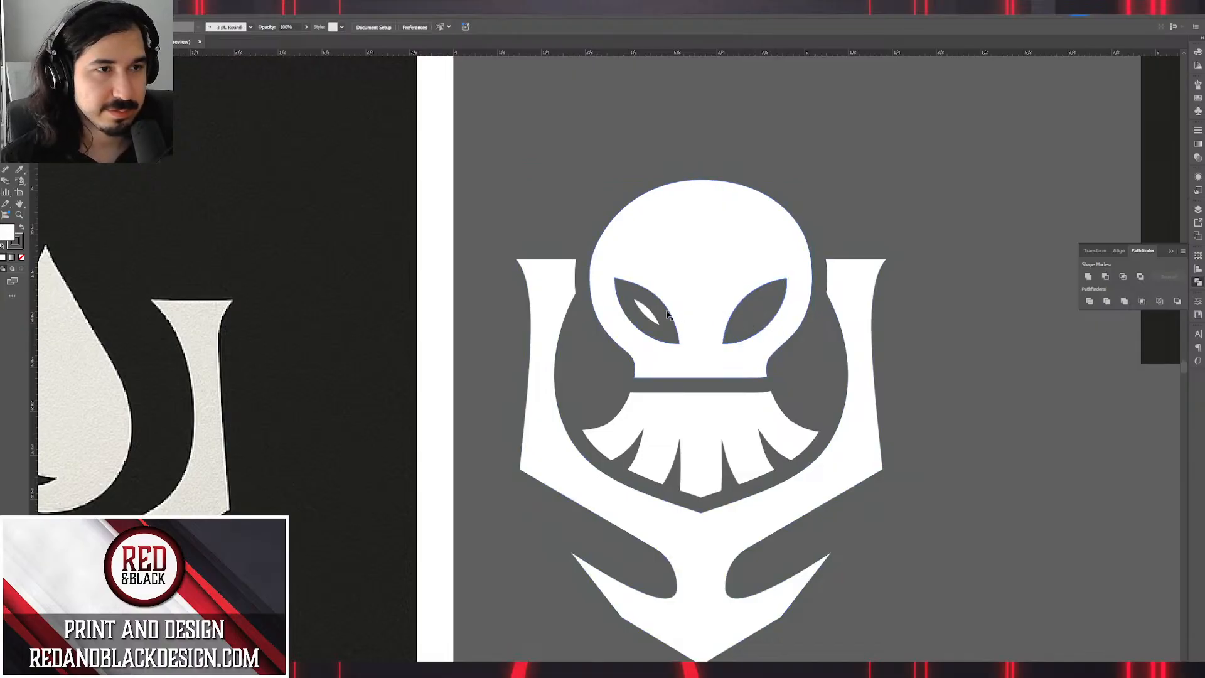
click(644, 315)
click(648, 316)
key(Delete)
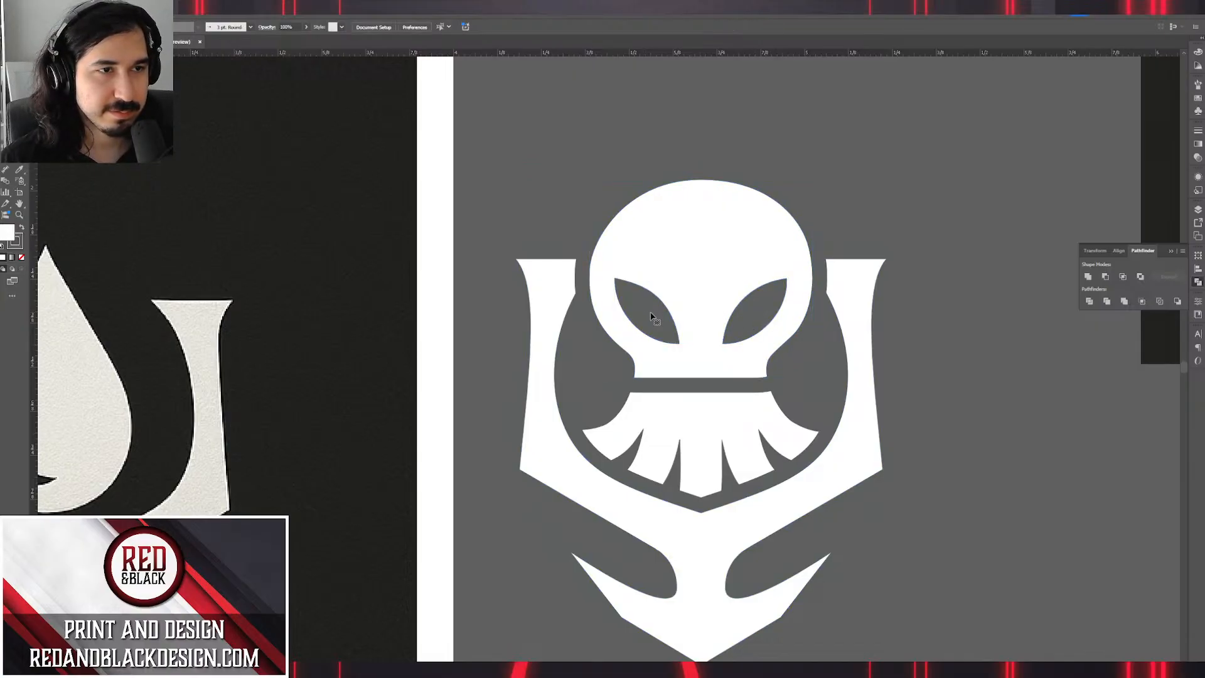
Select the whole emblem, expand its appearance and expand its fills and strokes into outlined shapes.
scroll(910, 201, down, 4)
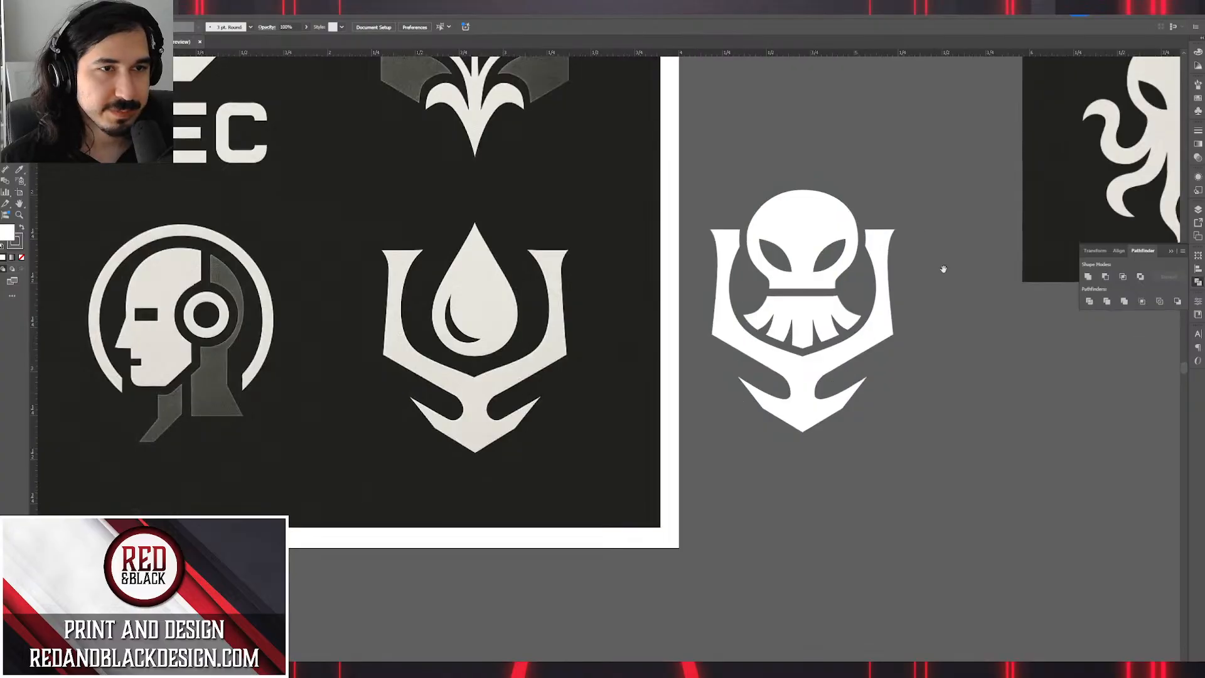
scroll(942, 267, up, 4)
drag(816, 335, 888, 409)
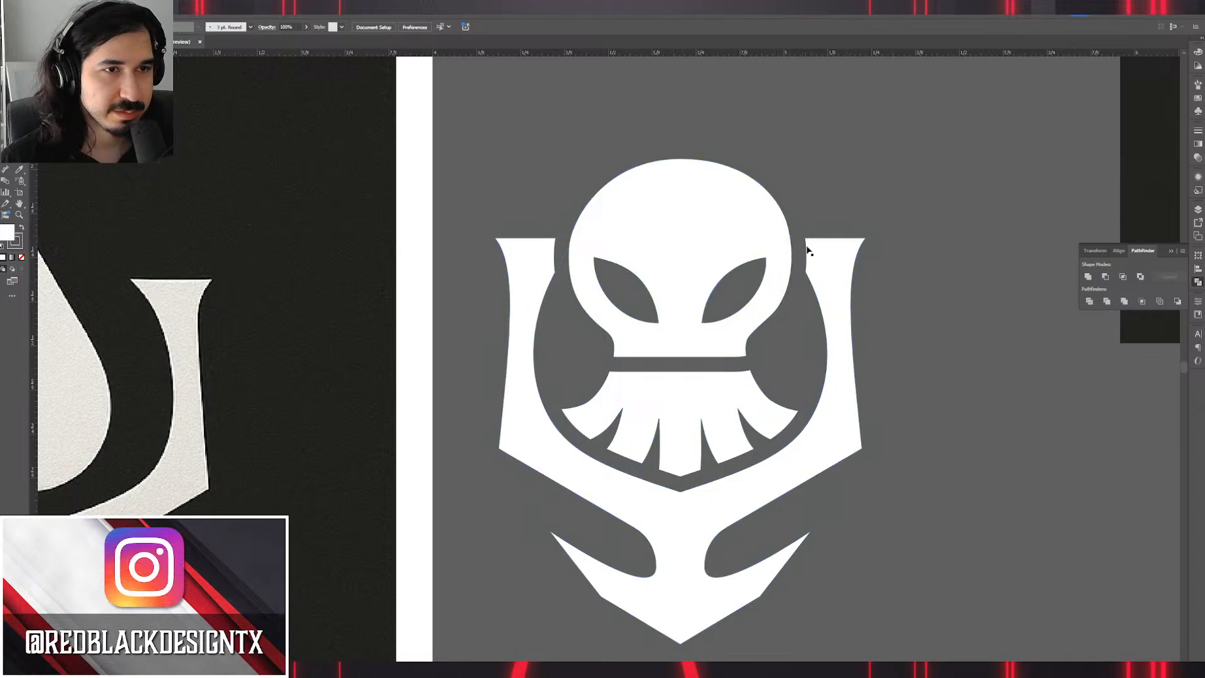
click(512, 465)
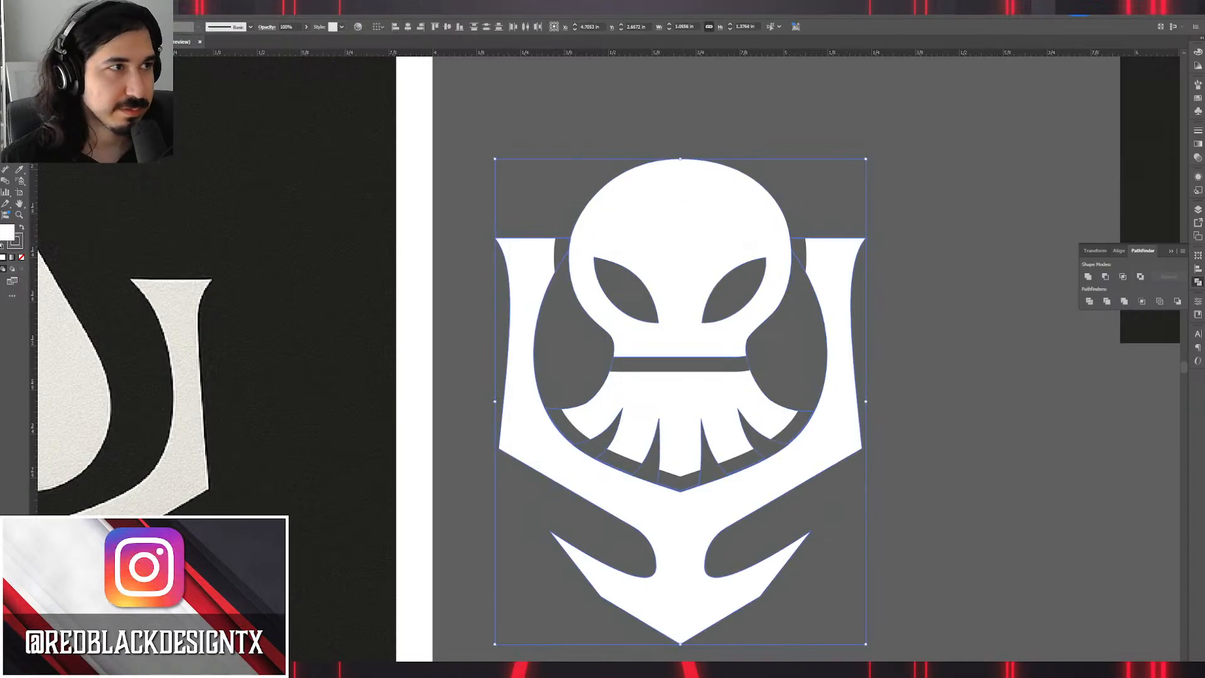
click(79, 9)
click(182, 154)
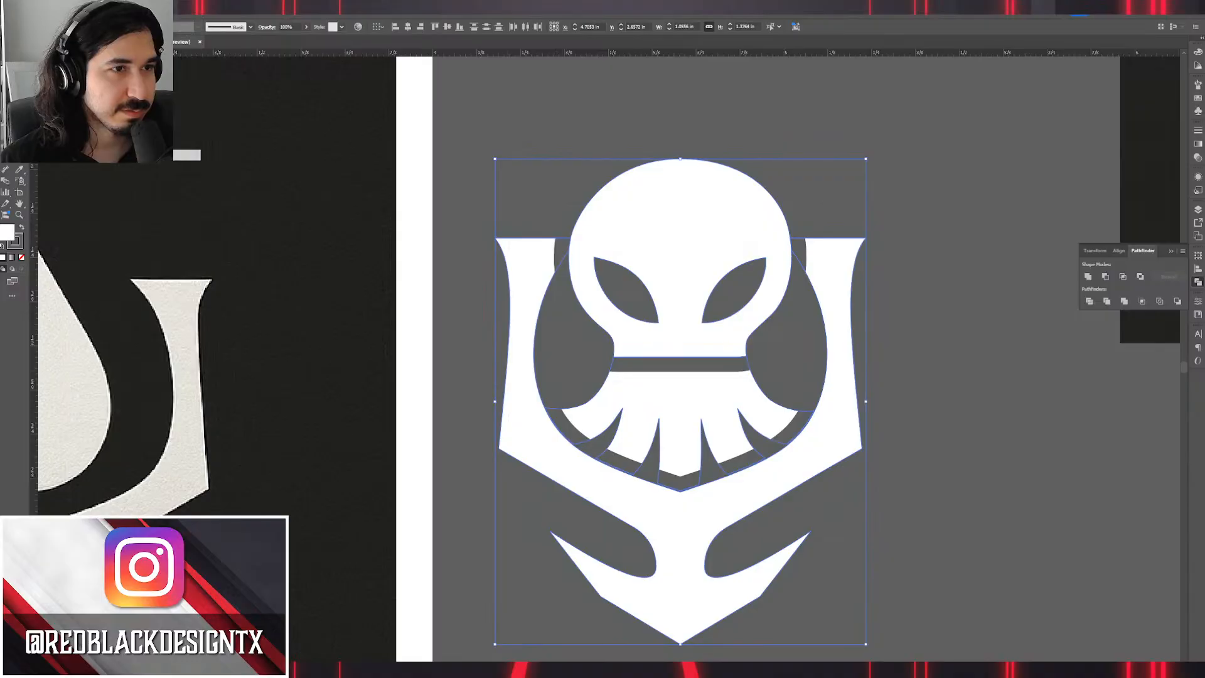
click(79, 9)
click(185, 144)
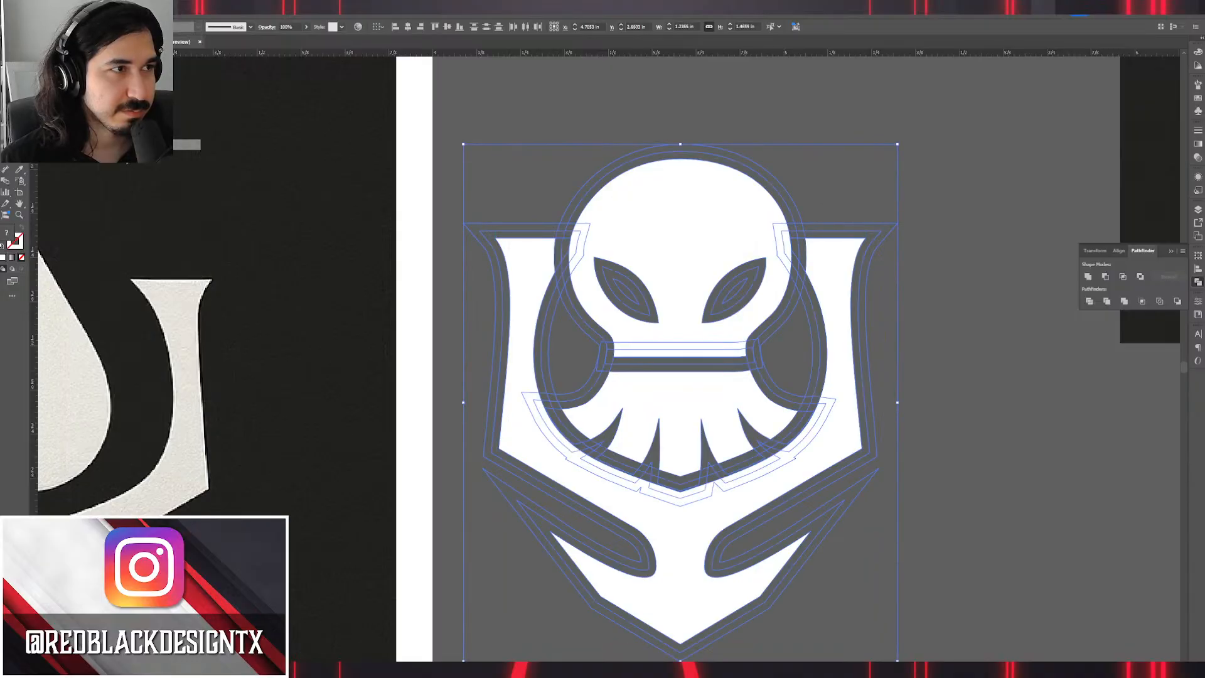
click(935, 374)
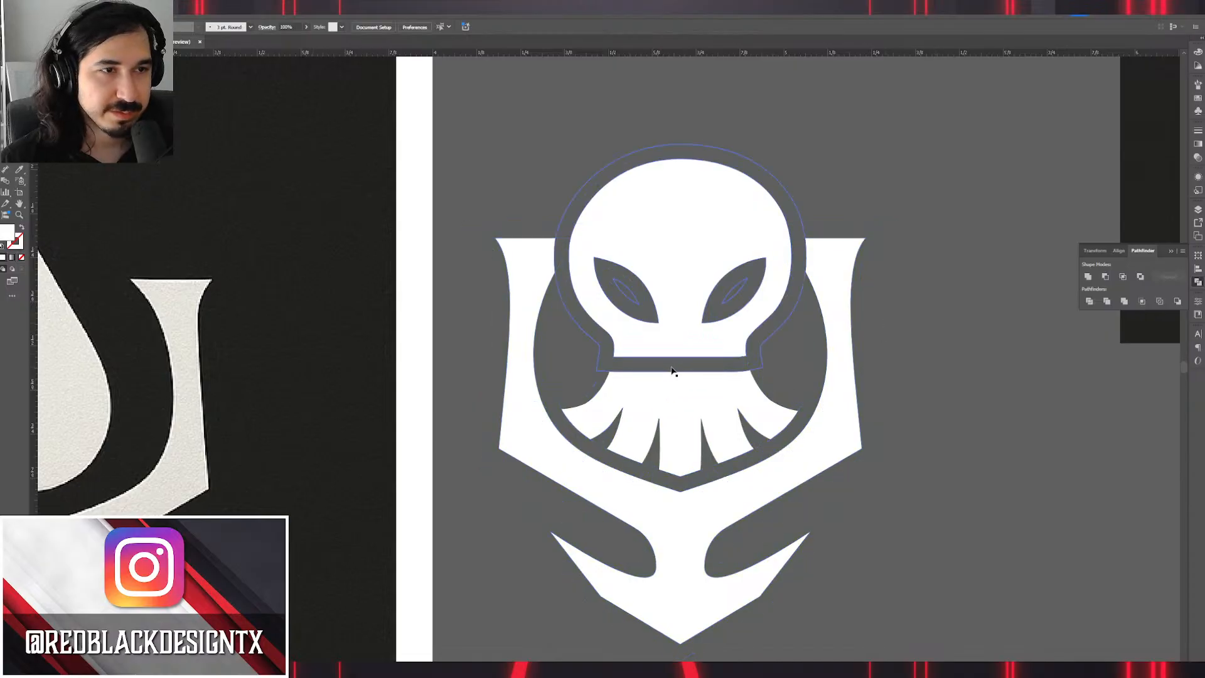
Examine how the expanded head, frame and tentacle pieces and their outlines overlap.
scroll(994, 447, up, 1)
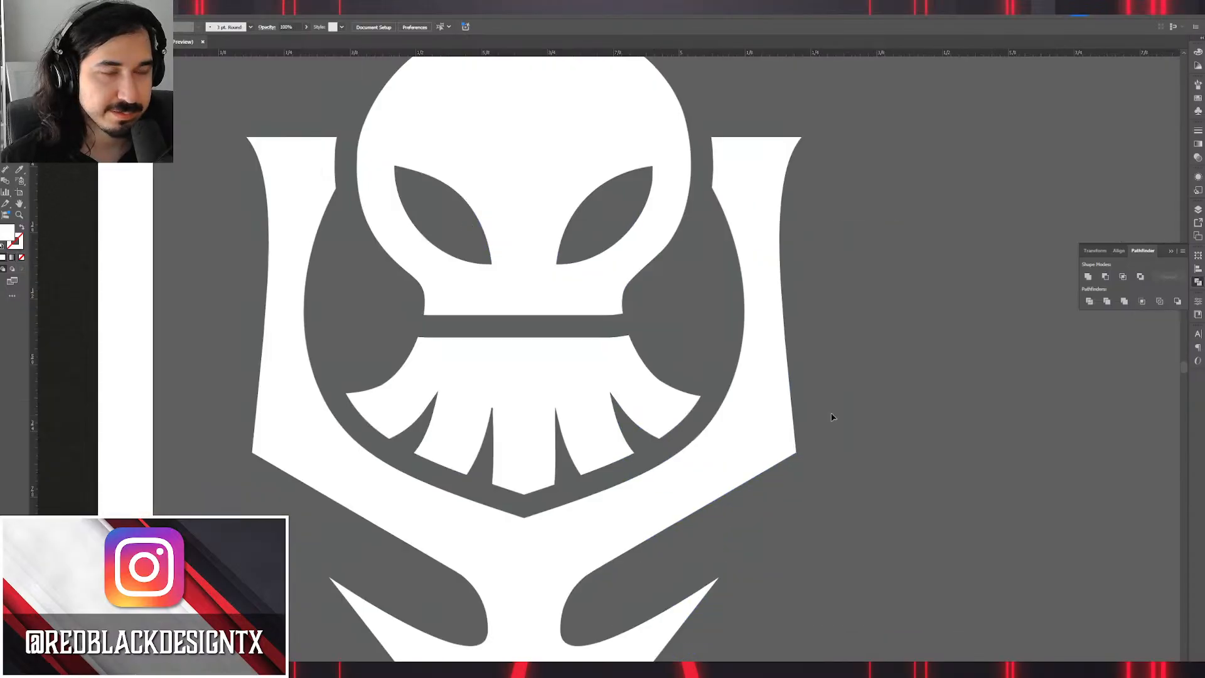
drag(533, 369, 664, 391)
click(648, 356)
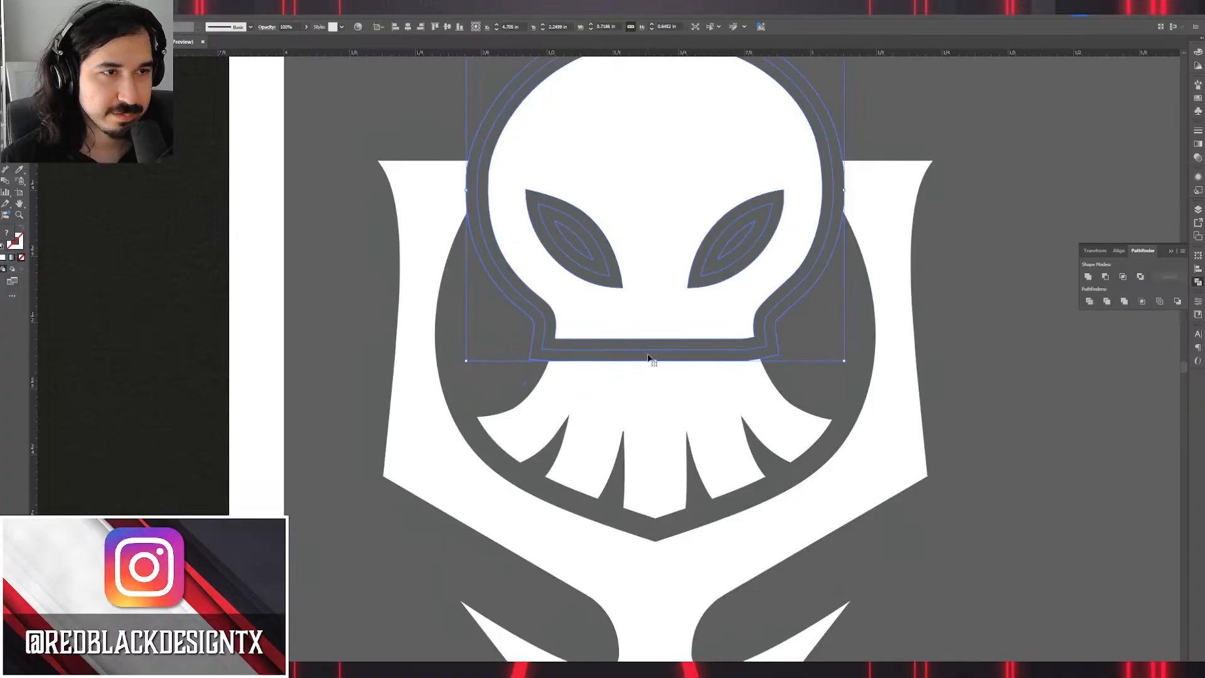
click(983, 370)
scroll(961, 369, down, 2)
drag(992, 398, 770, 355)
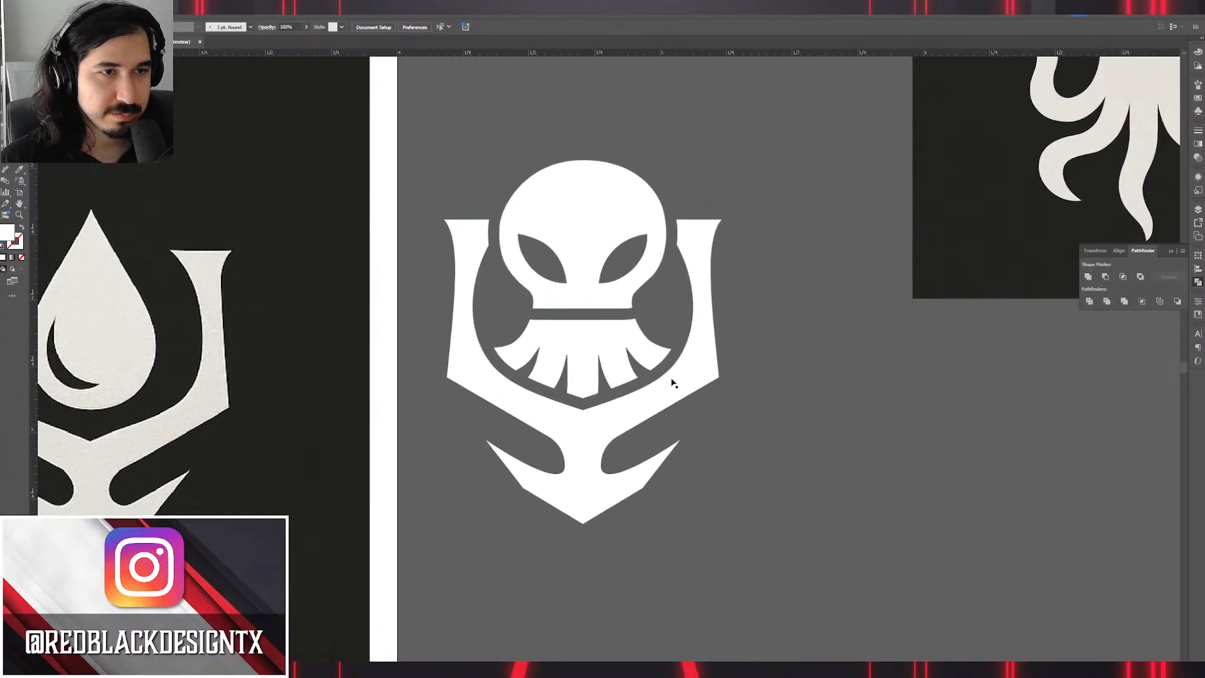
drag(672, 379, 757, 472)
key(ctrl+z)
click(827, 437)
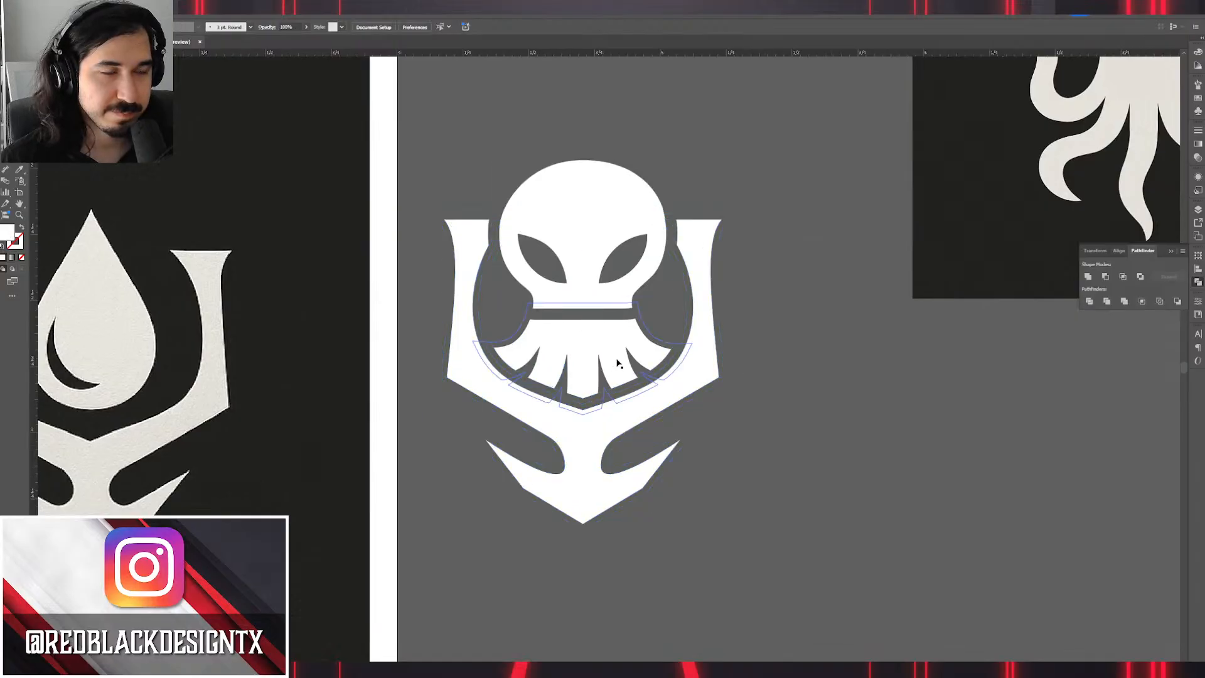
scroll(581, 321, up, 4)
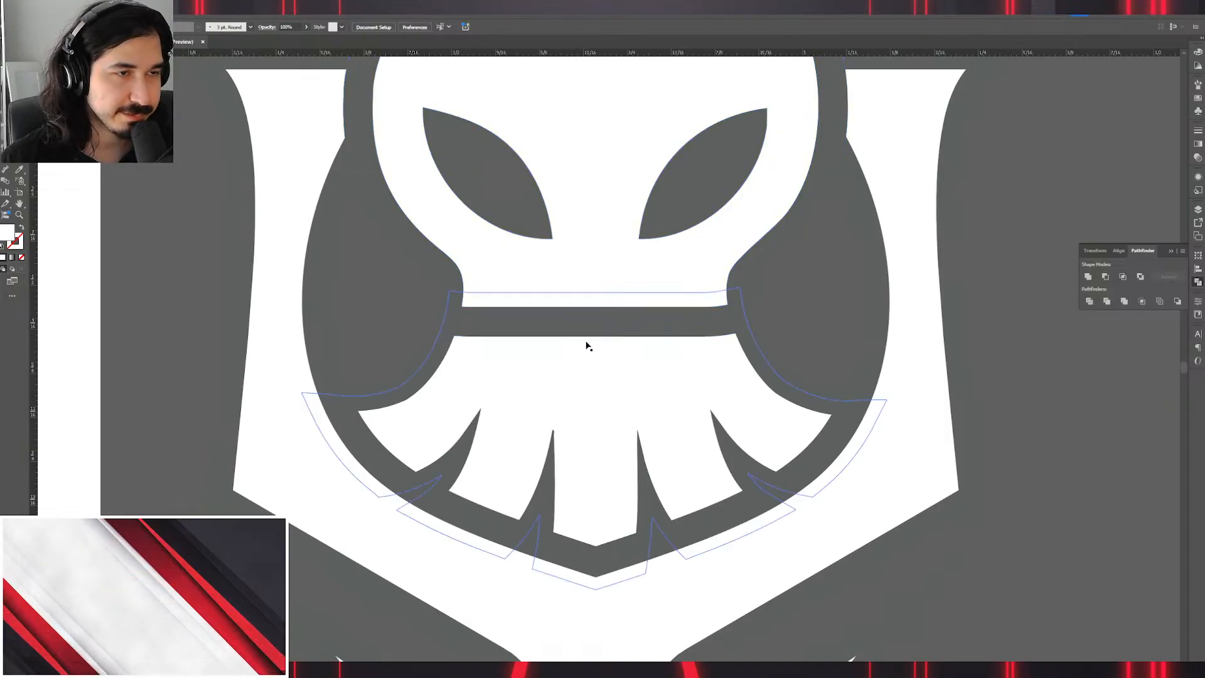
scroll(583, 351, down, 4)
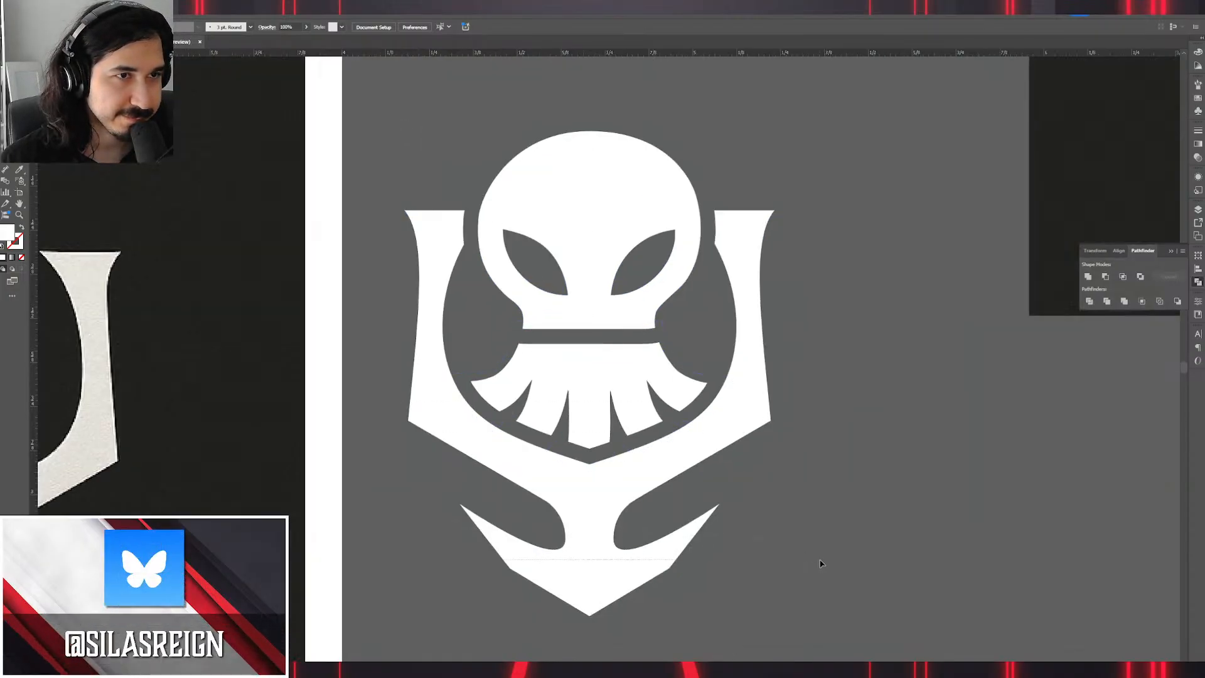
Ungroup all the expanded emblem pieces so the white fills and dark outlines are separate objects.
key(ctrl+a)
click(1089, 277)
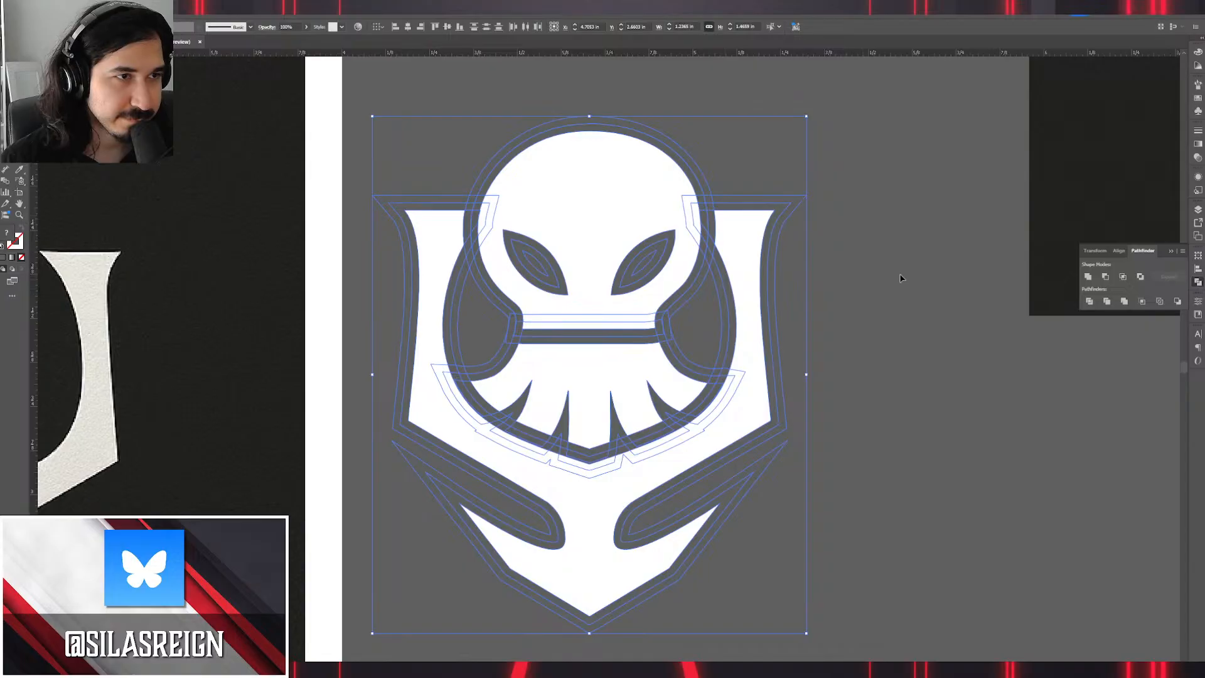
click(911, 262)
click(722, 421)
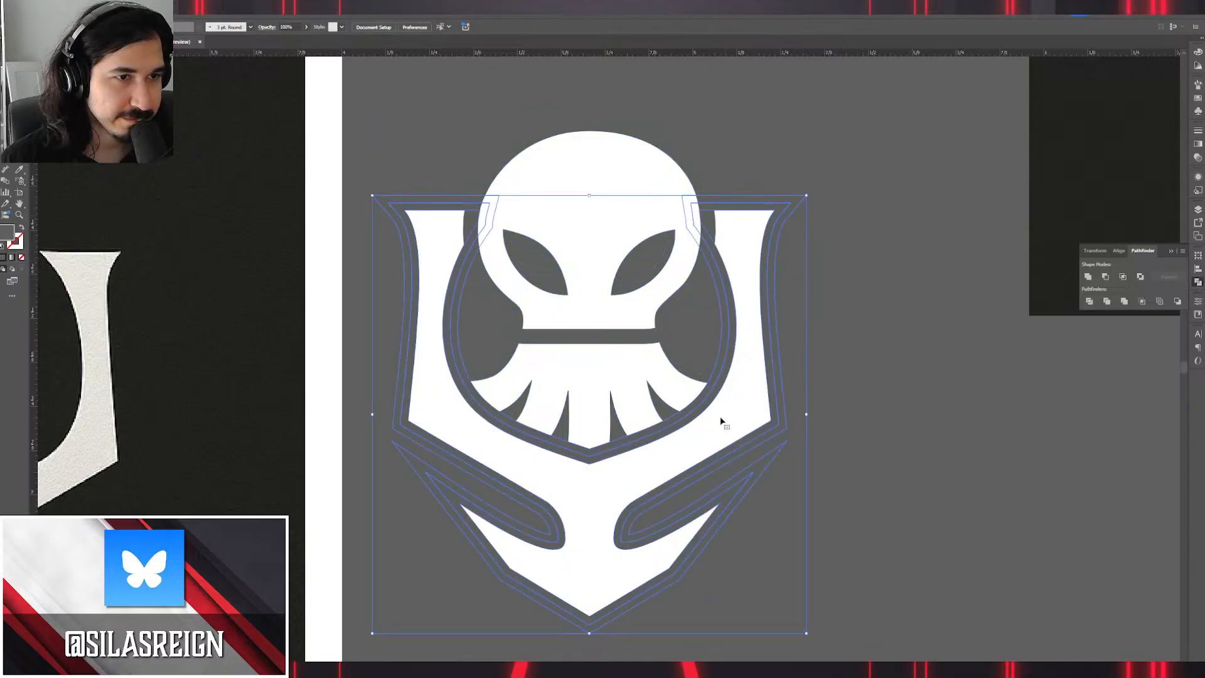
key(a)
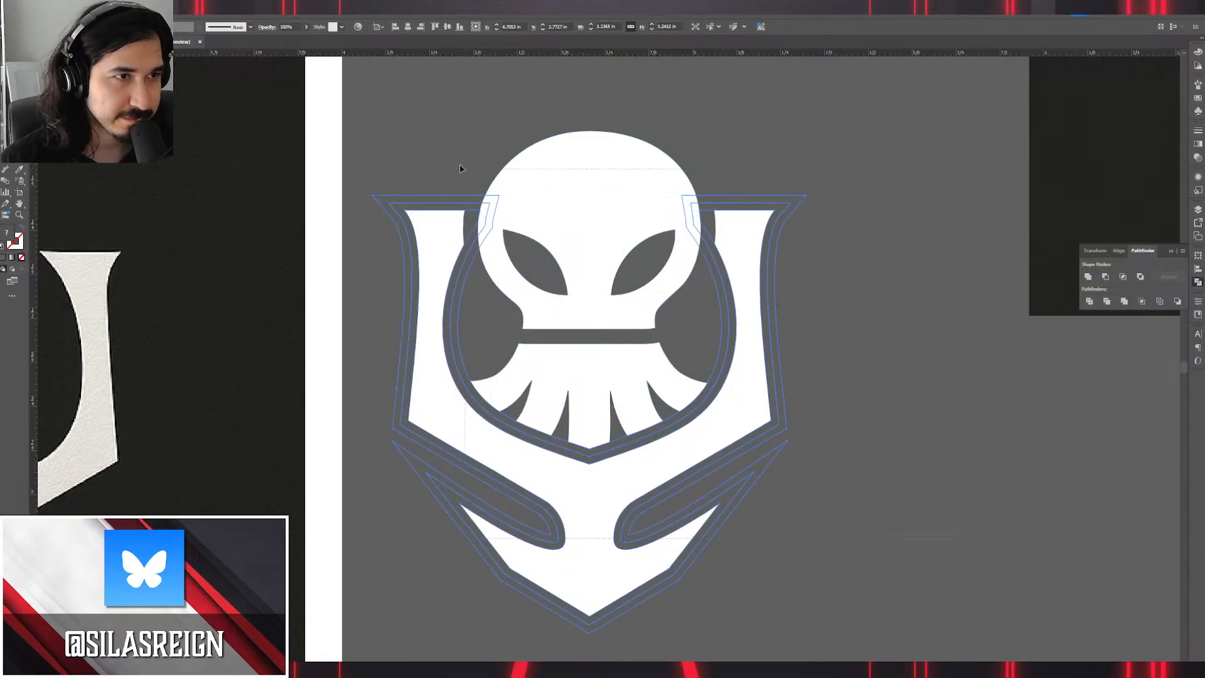
key(ctrl+a)
click(816, 131)
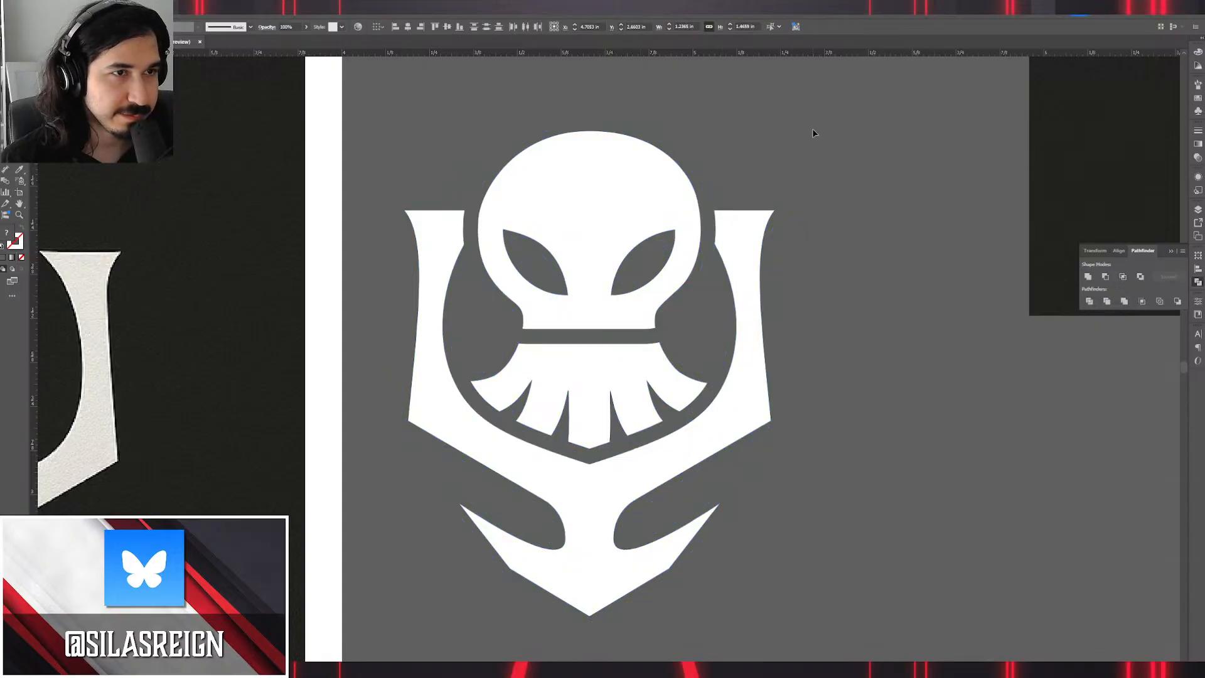
Try to unite the white head, tentacle and frame shapes into one shape.
click(602, 172)
shift+click(602, 384)
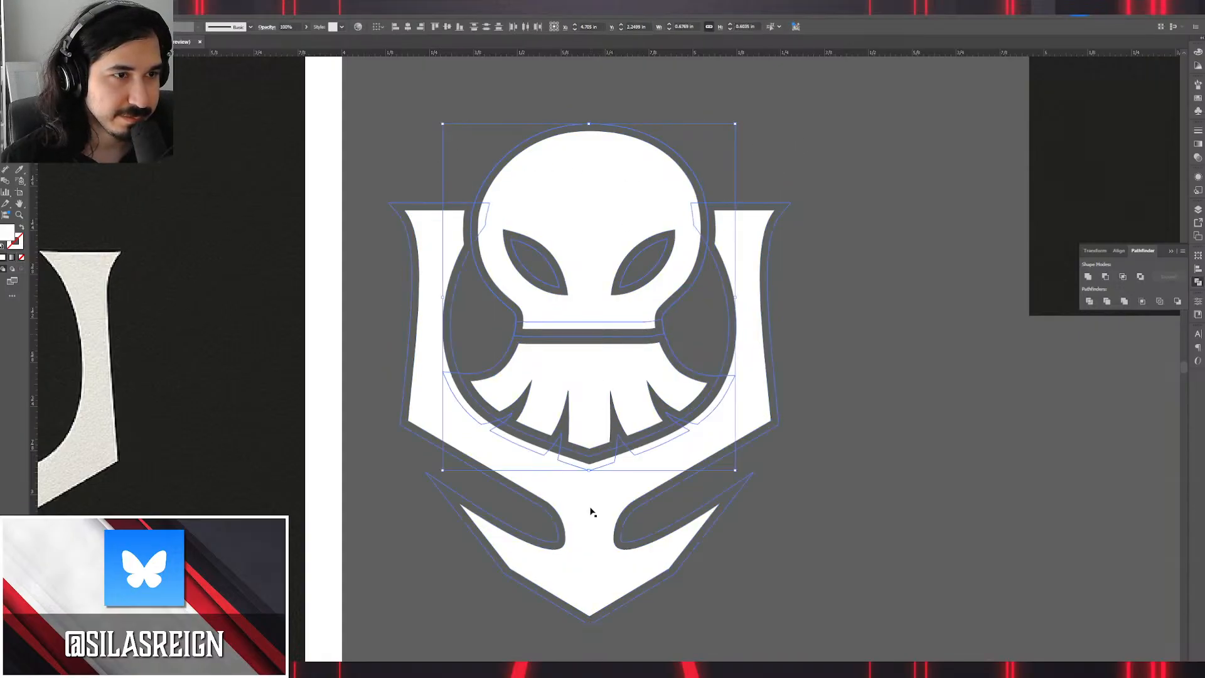
shift+click(590, 503)
click(1088, 277)
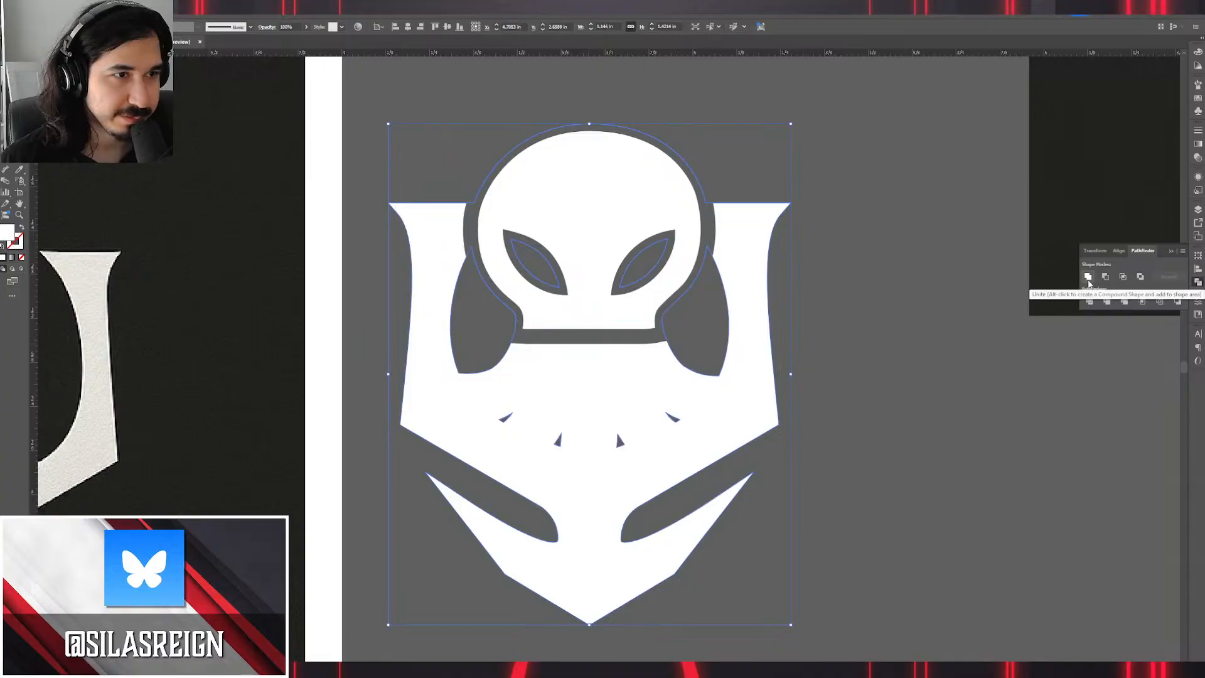
key(ctrl+z)
click(883, 375)
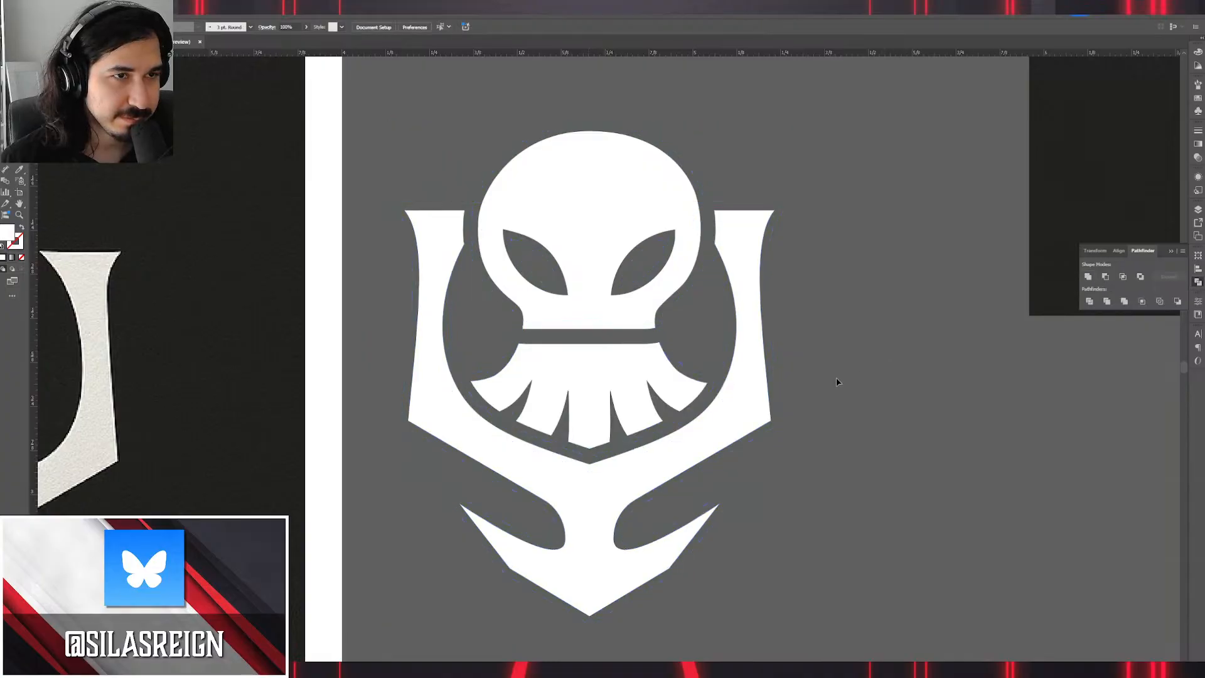
Try to unite all the dark outline shapes, selected by their shared fill colour, and undo the union.
click(724, 364)
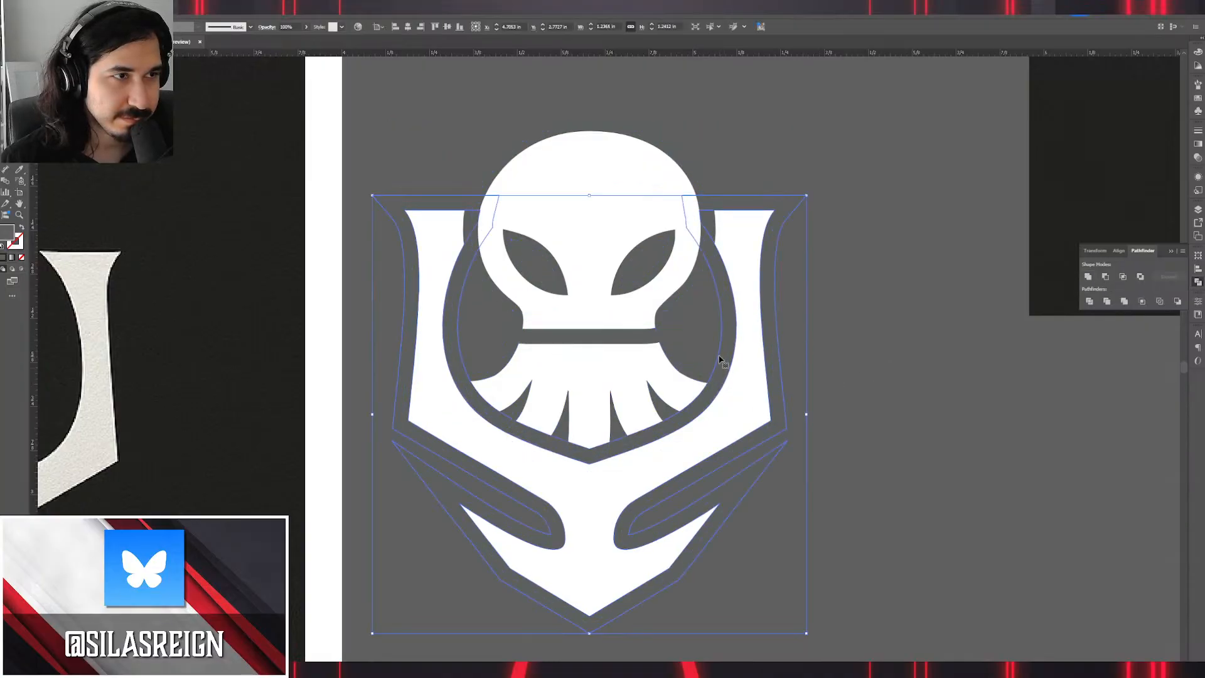
click(121, 9)
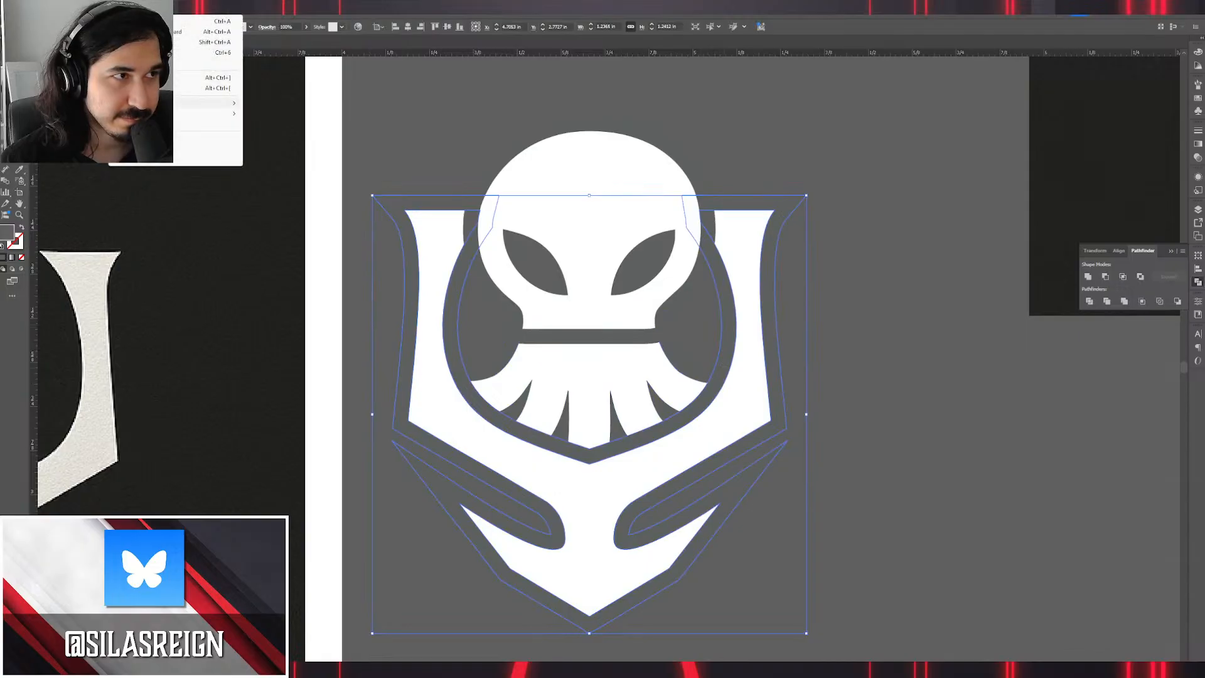
mouse_move(201, 103)
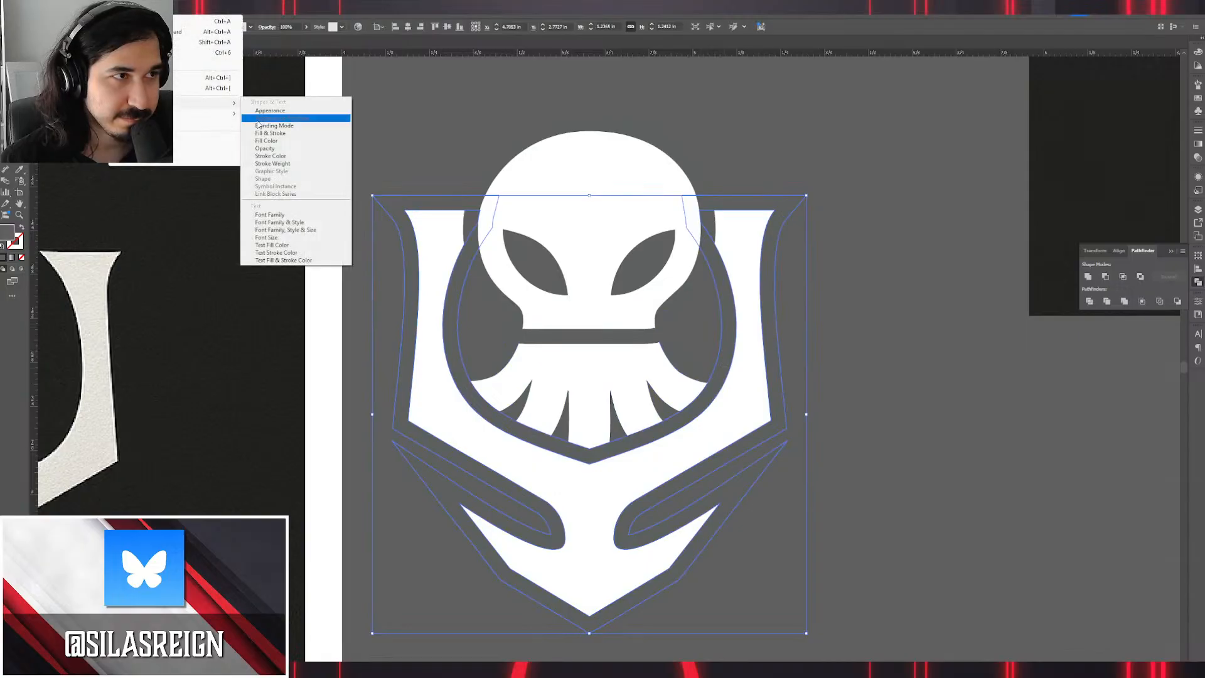
click(288, 141)
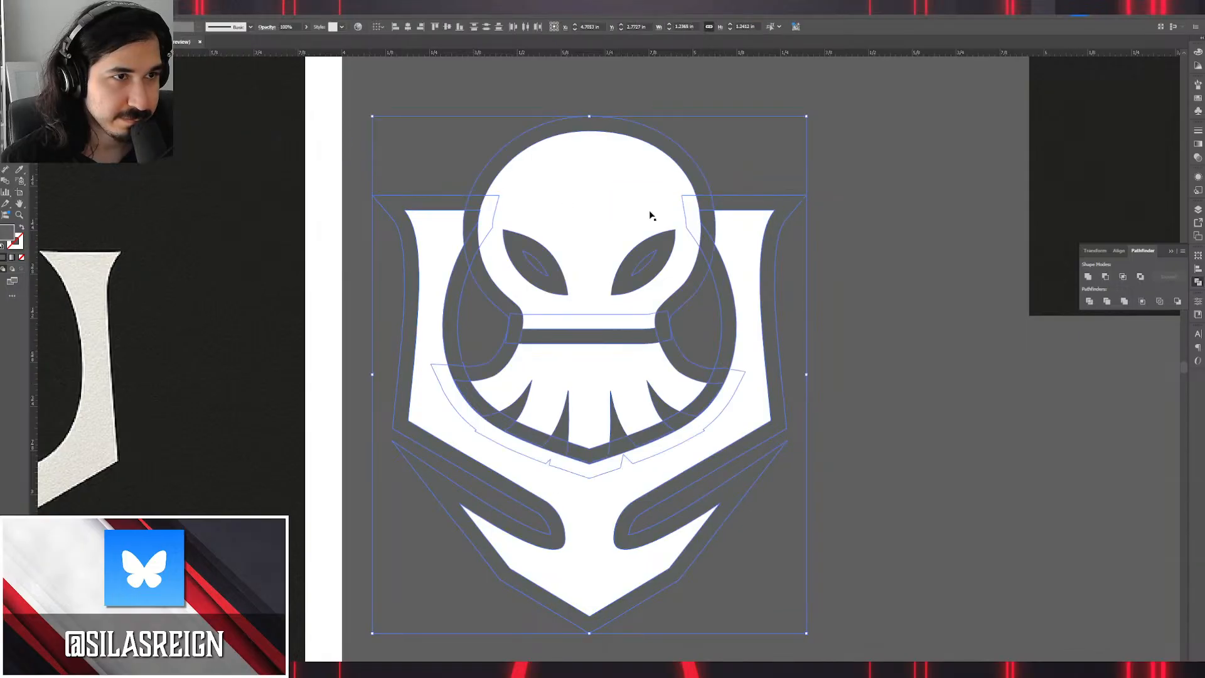
click(1090, 279)
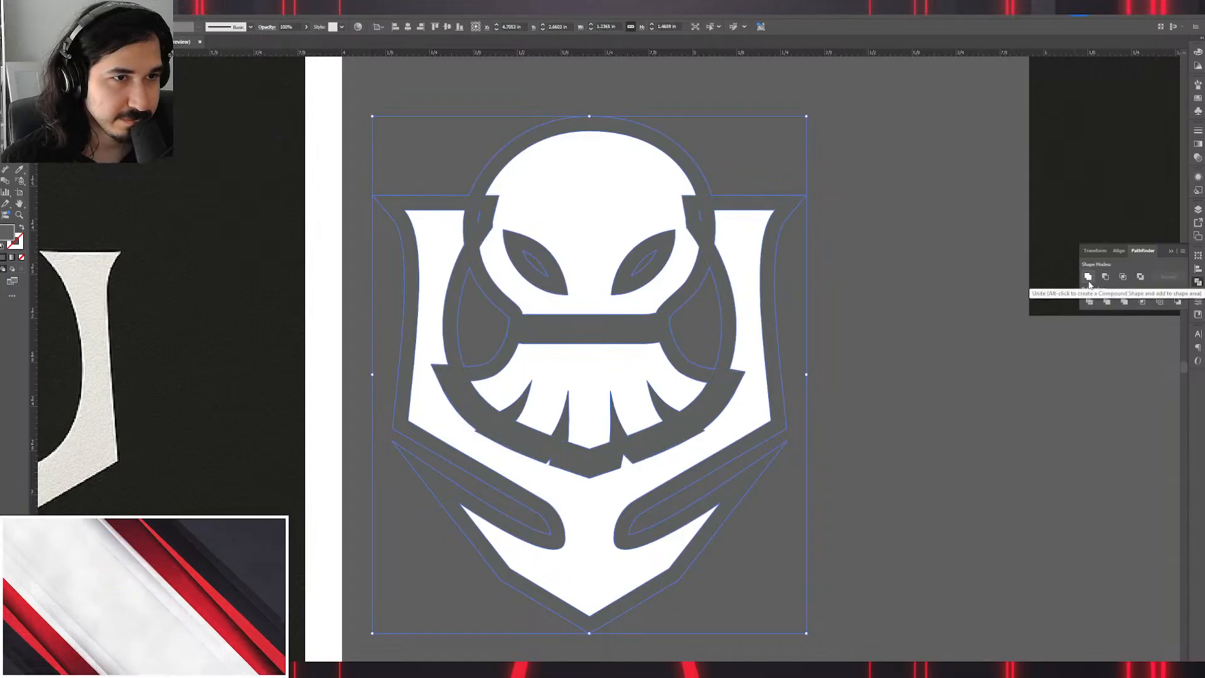
key(ctrl+z)
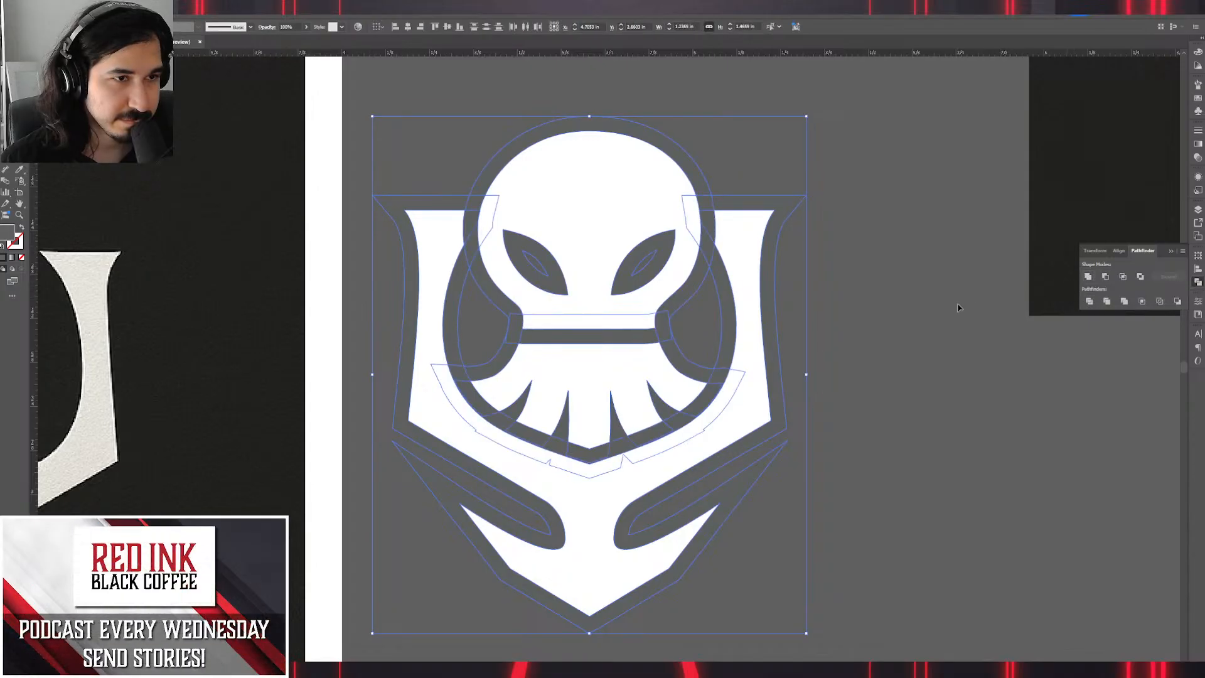
Select every dark outline by matching the head outline's fill colour and try bringing them in front of the white shapes.
click(842, 310)
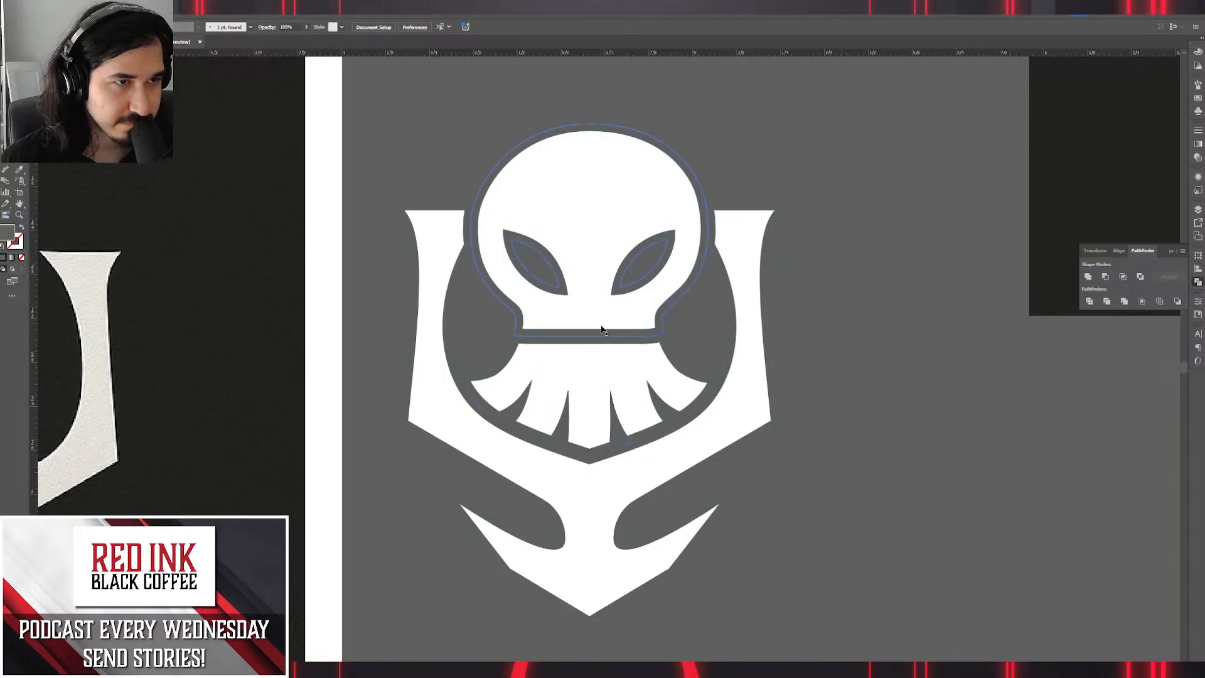
double_click(492, 304)
double_click(407, 128)
click(511, 148)
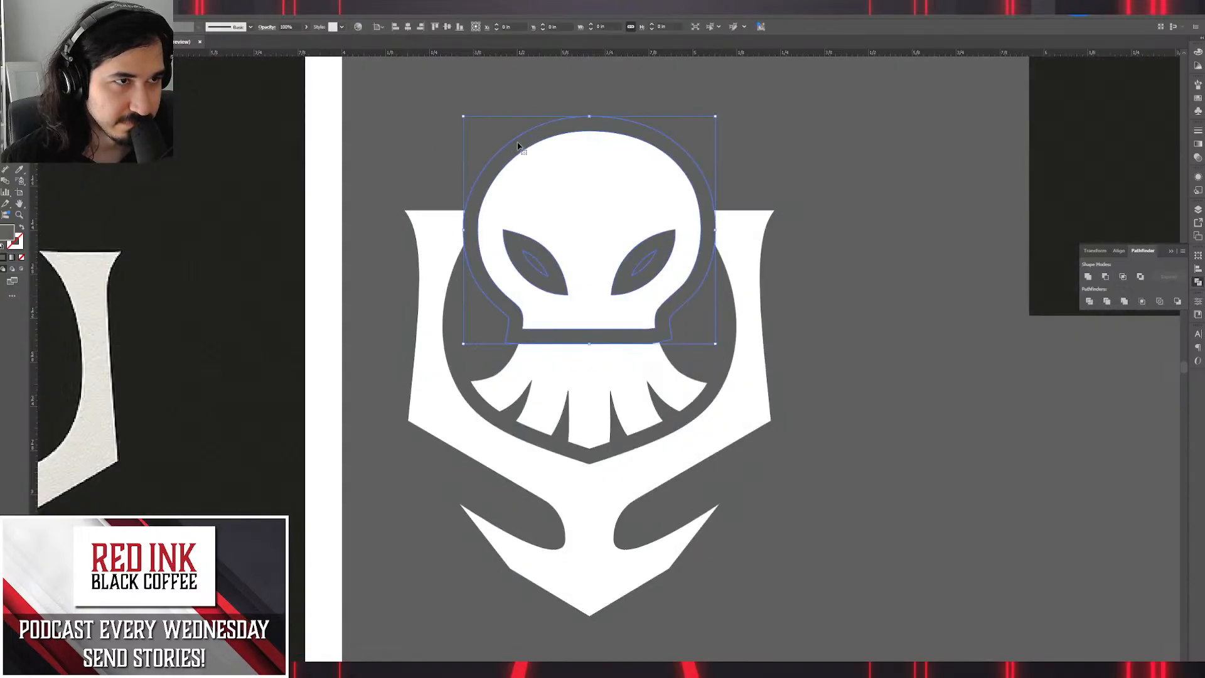
click(119, 9)
mouse_move(176, 103)
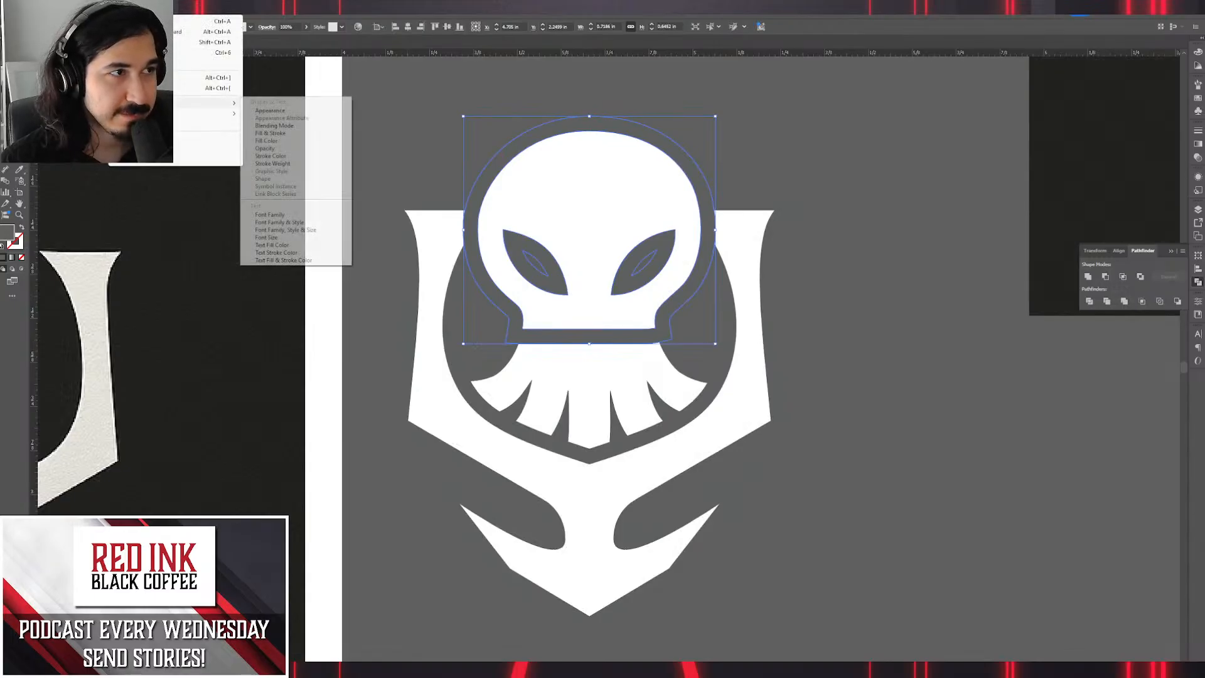
click(327, 133)
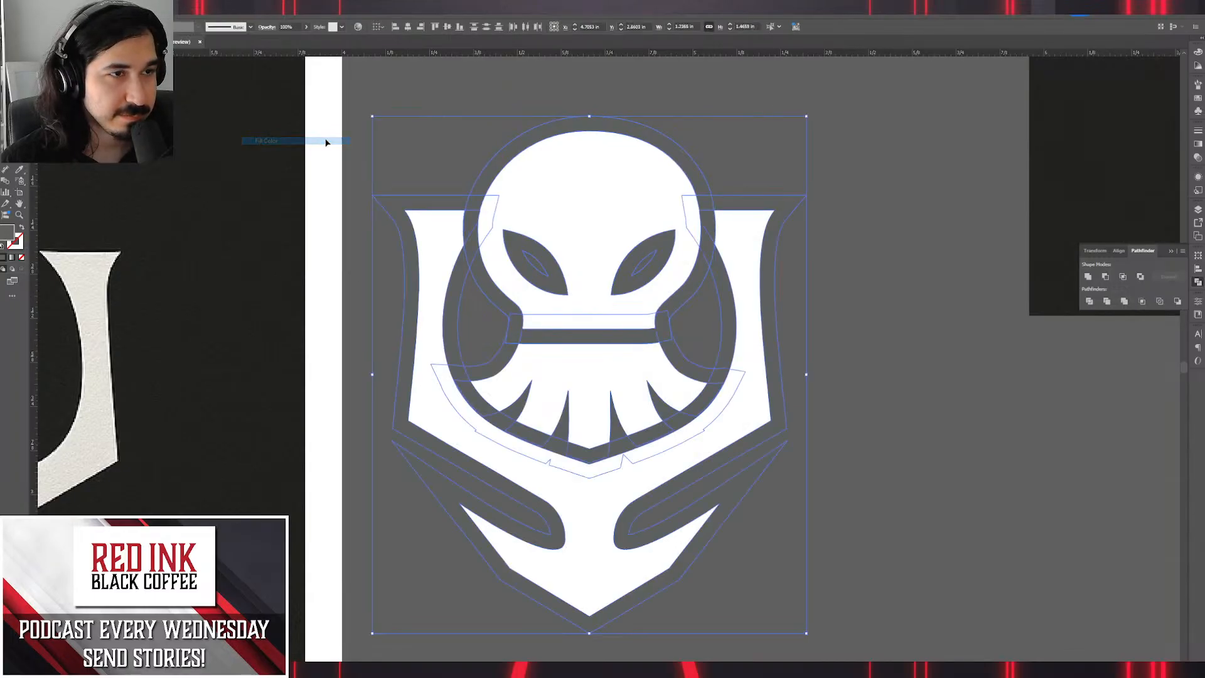
key(ctrl+shift+])
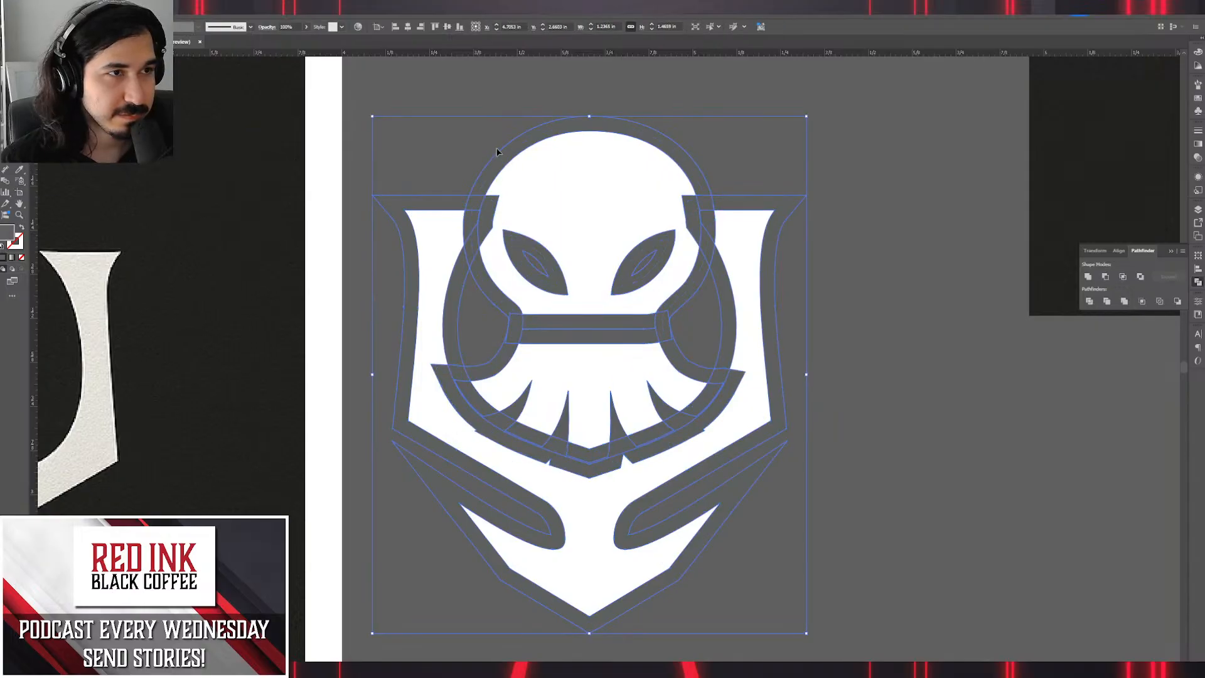
Try to unite the isolated dark outlines, and undo both the union and their move to the front.
double_click(496, 154)
key(ctrl+shift+a)
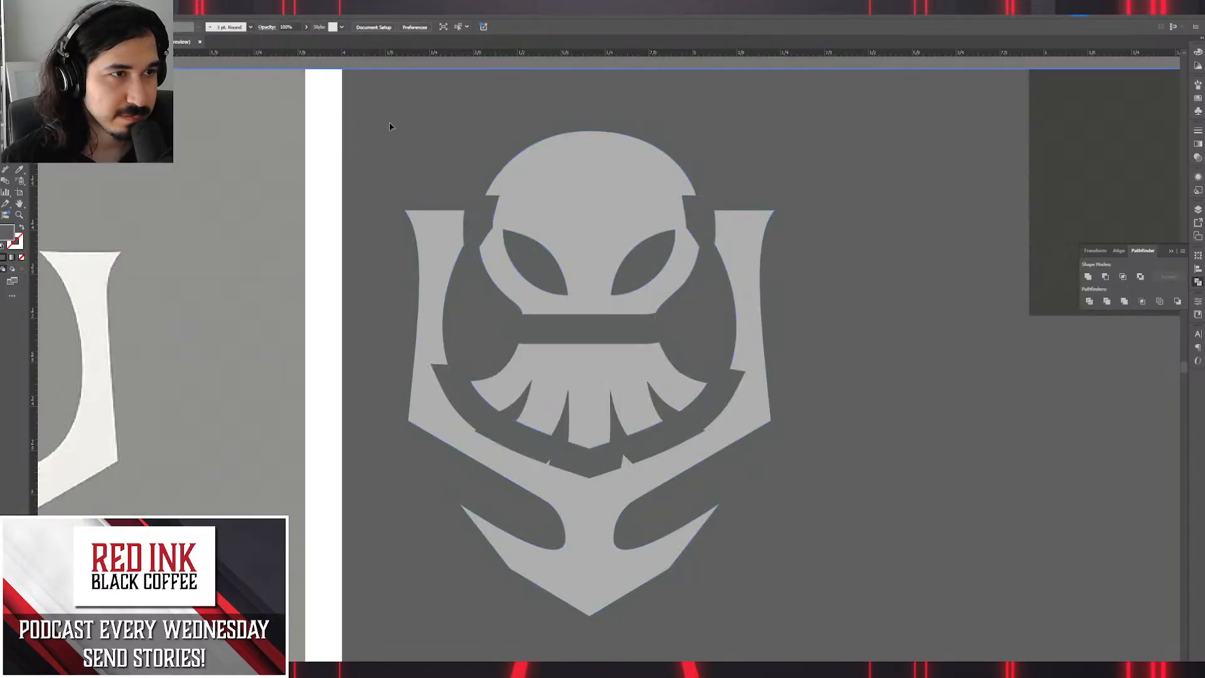
key(ctrl+a)
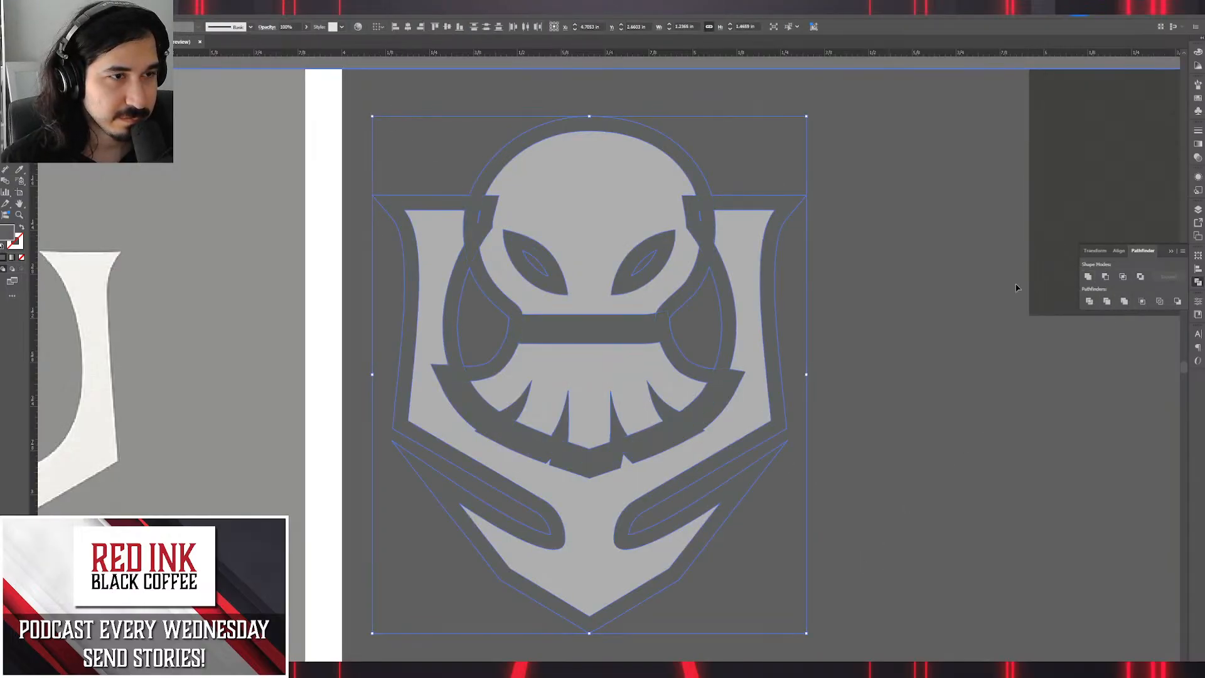
key(ctrl+shift+a)
key(Escape)
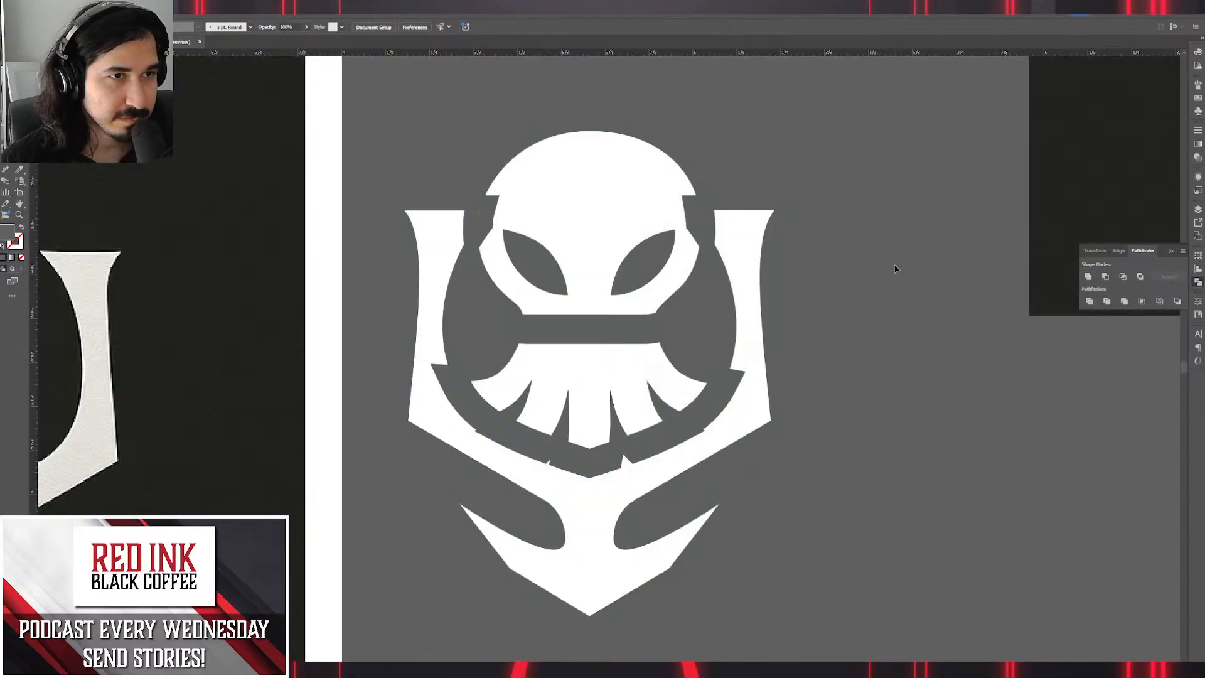
key(ctrl+z)
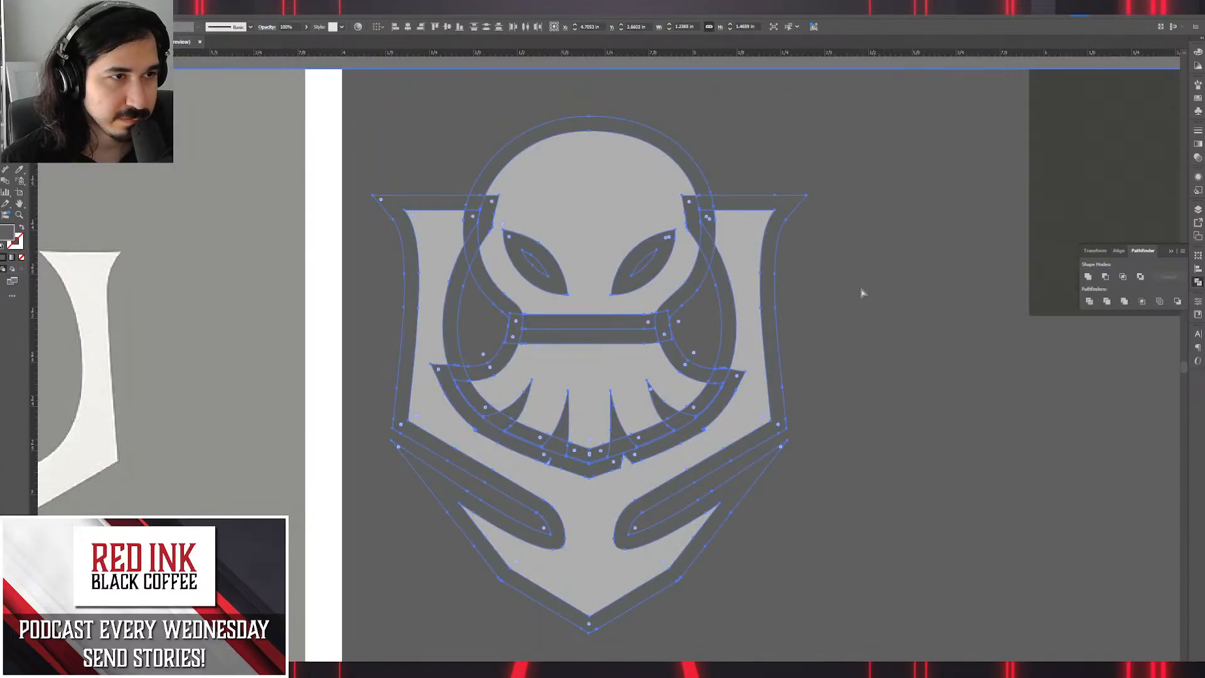
key(Escape)
click(860, 295)
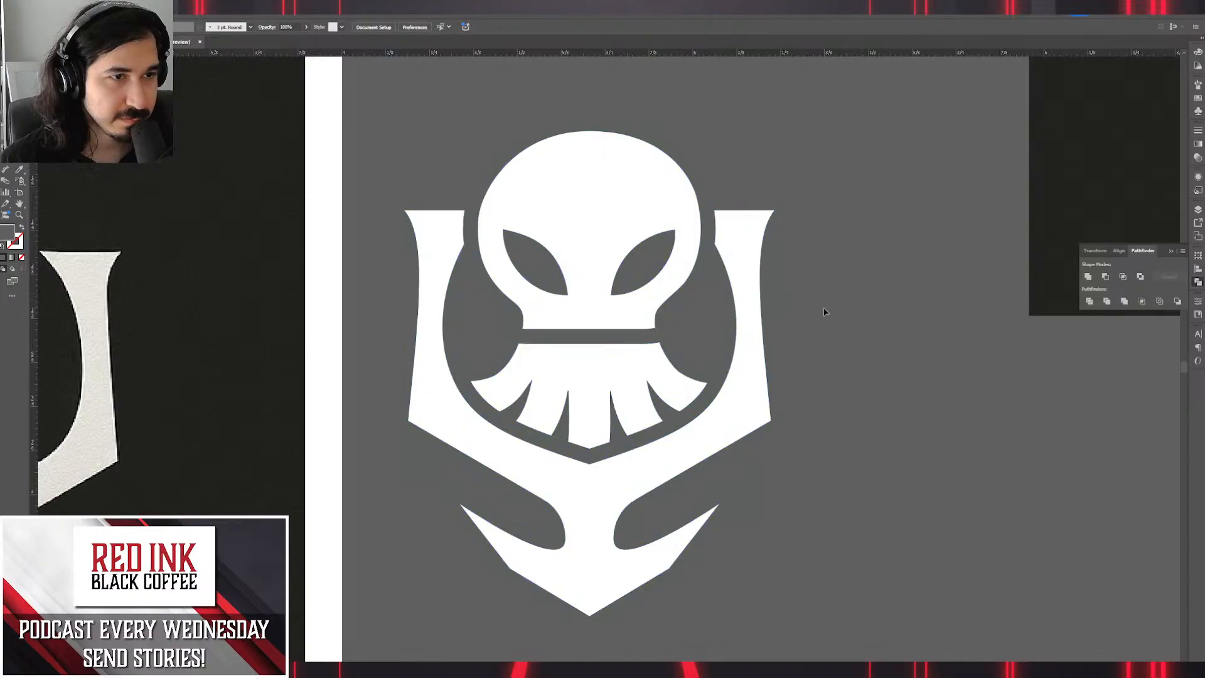
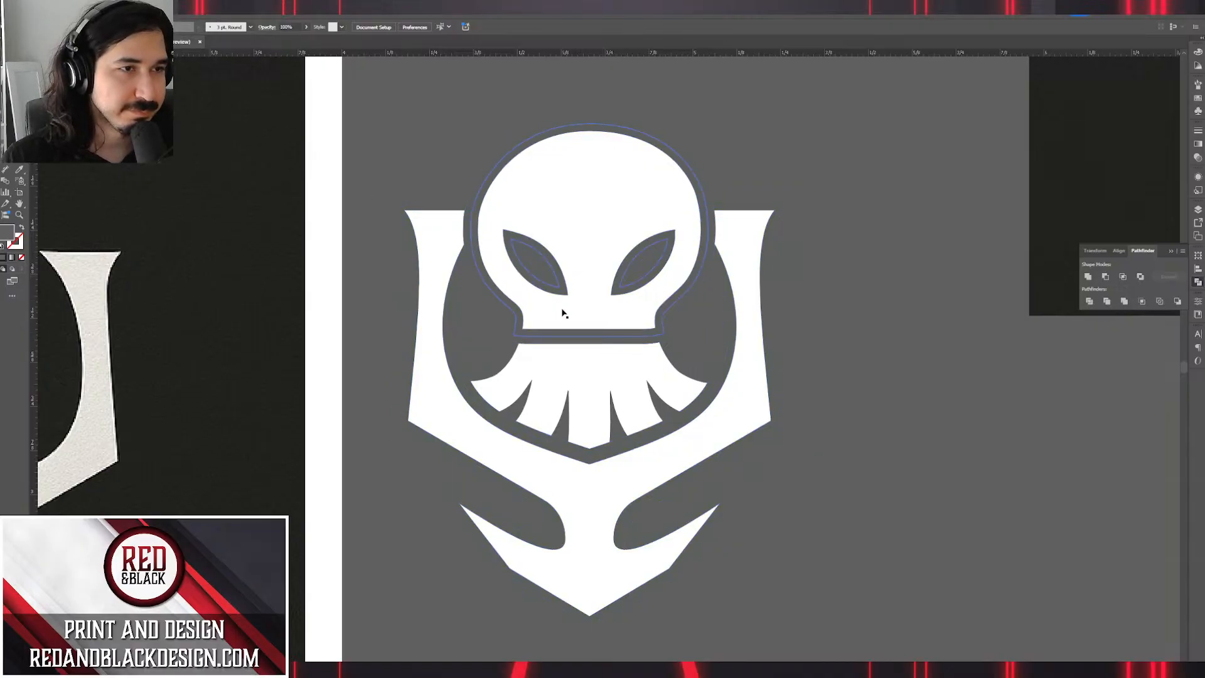
Isolate the head's dark outline, try moving it off the emblem and undo the move.
scroll(553, 362, up, 2)
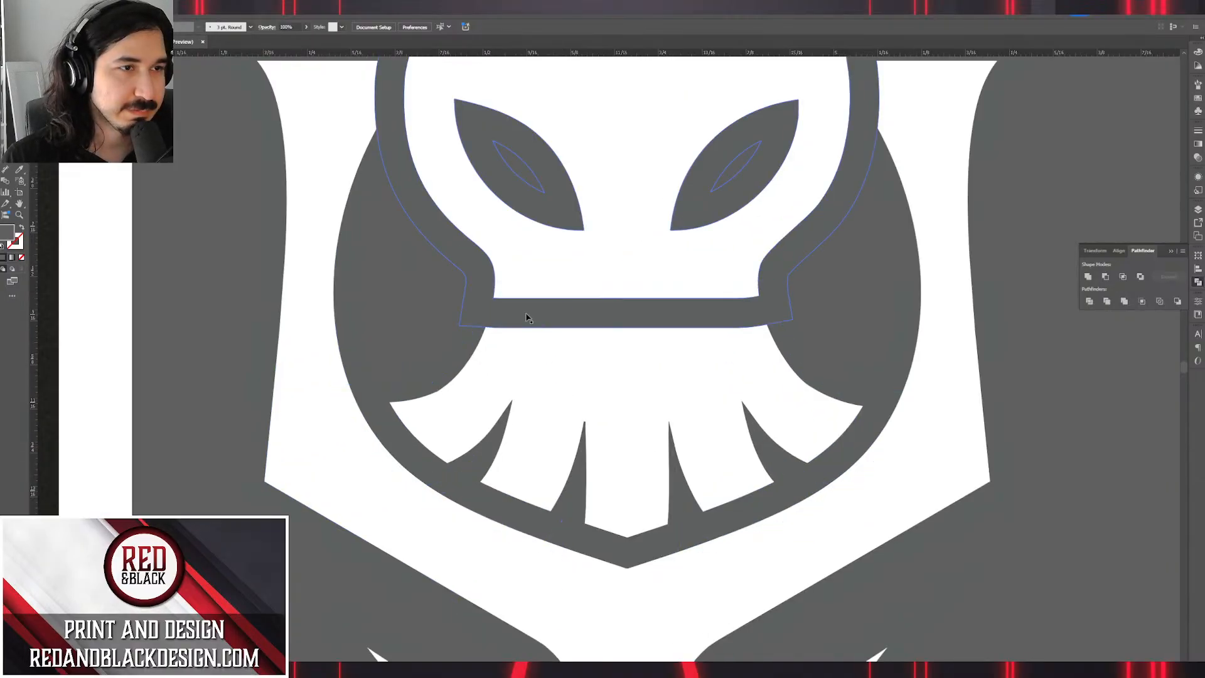
double_click(527, 315)
drag(575, 319, 73, 433)
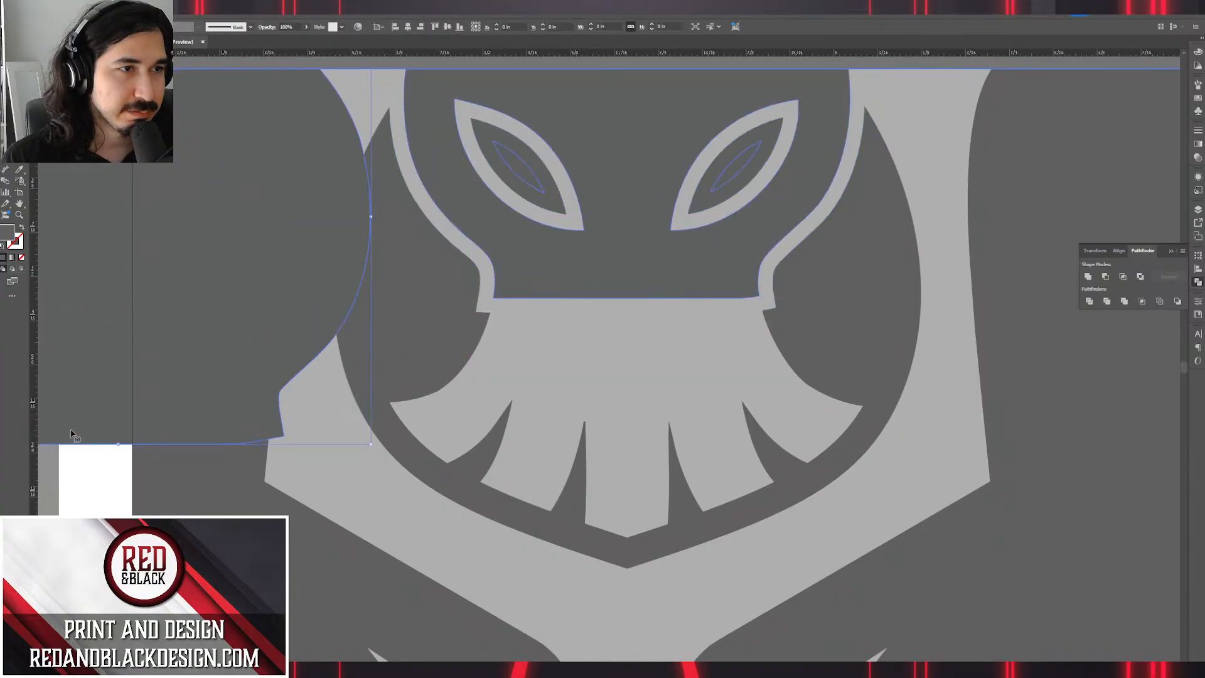
key(ctrl+z)
scroll(544, 430, down, 3)
double_click(759, 383)
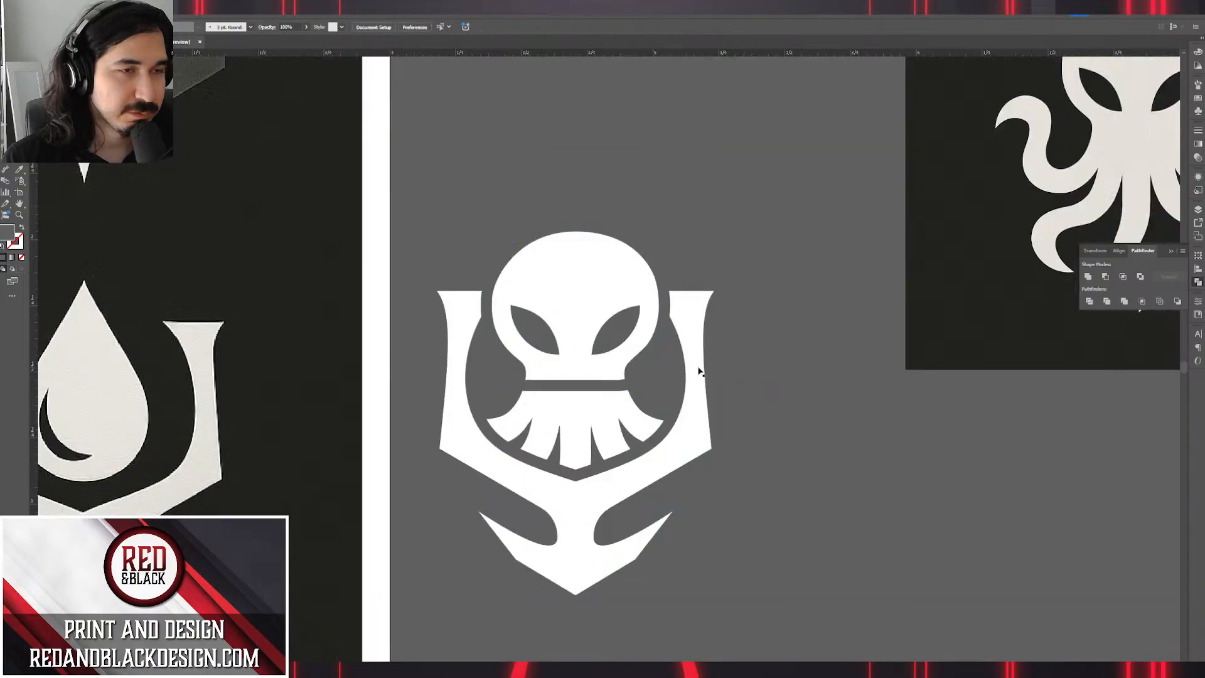
Divide the white frame shape with the head's dark outline using the Pathfinder.
scroll(667, 367, up, 2)
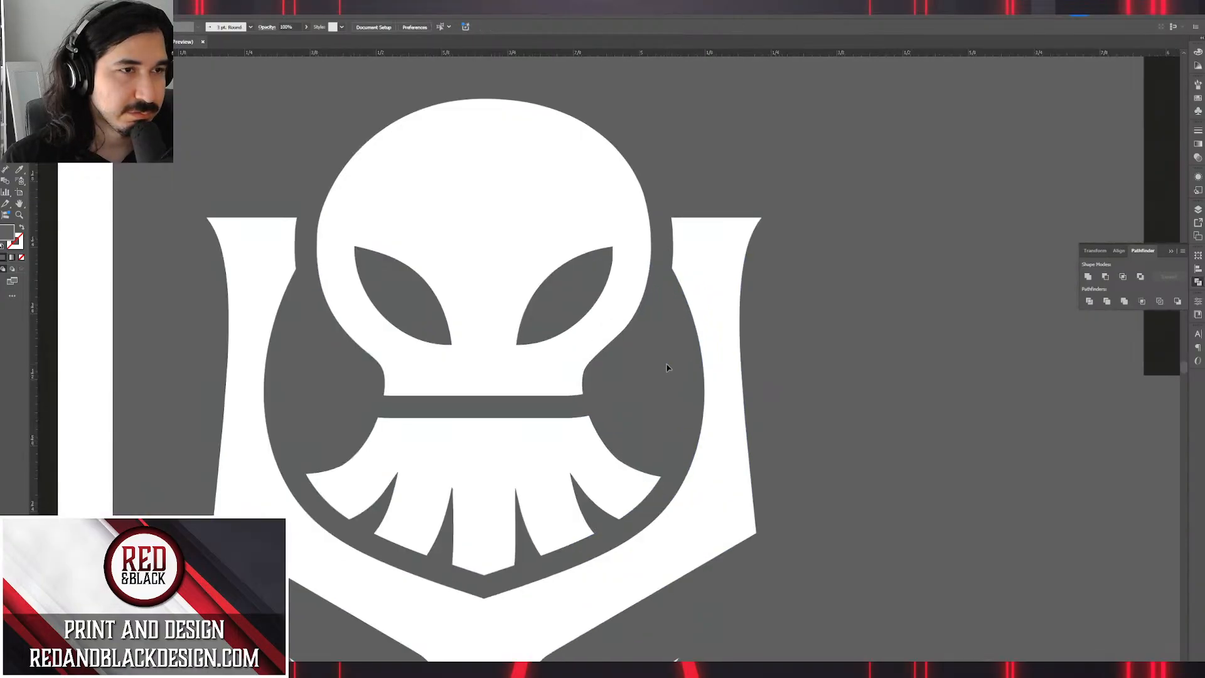
click(667, 279)
shift+click(718, 262)
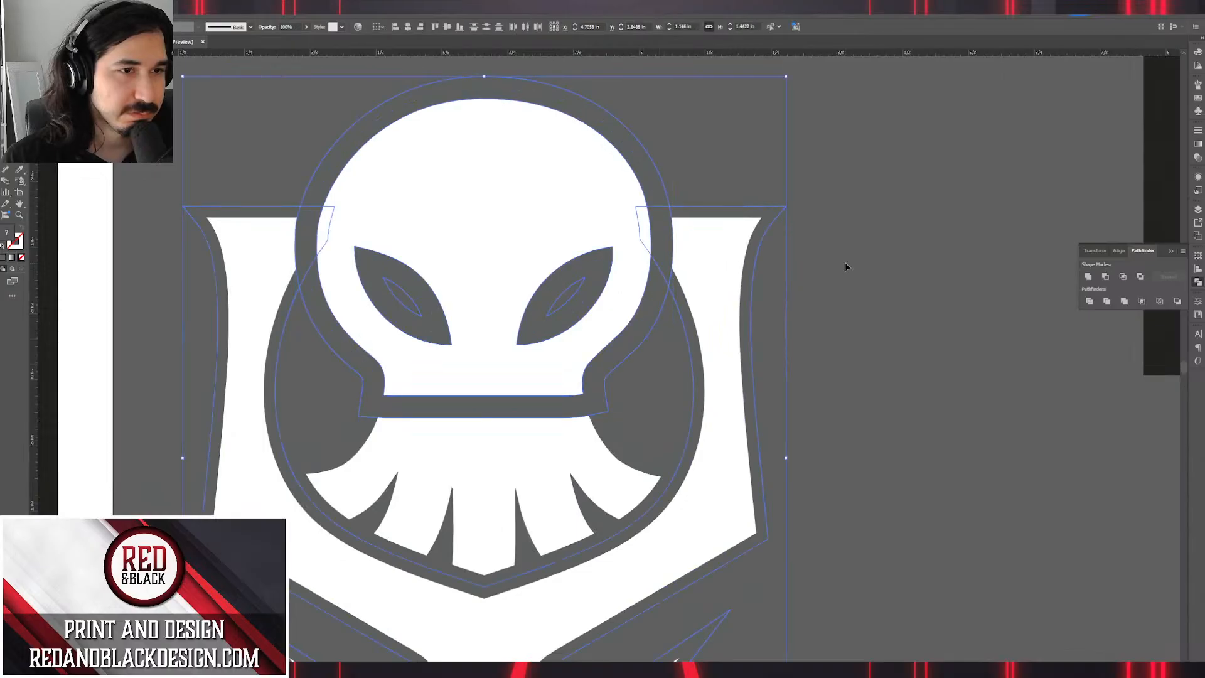
click(1090, 302)
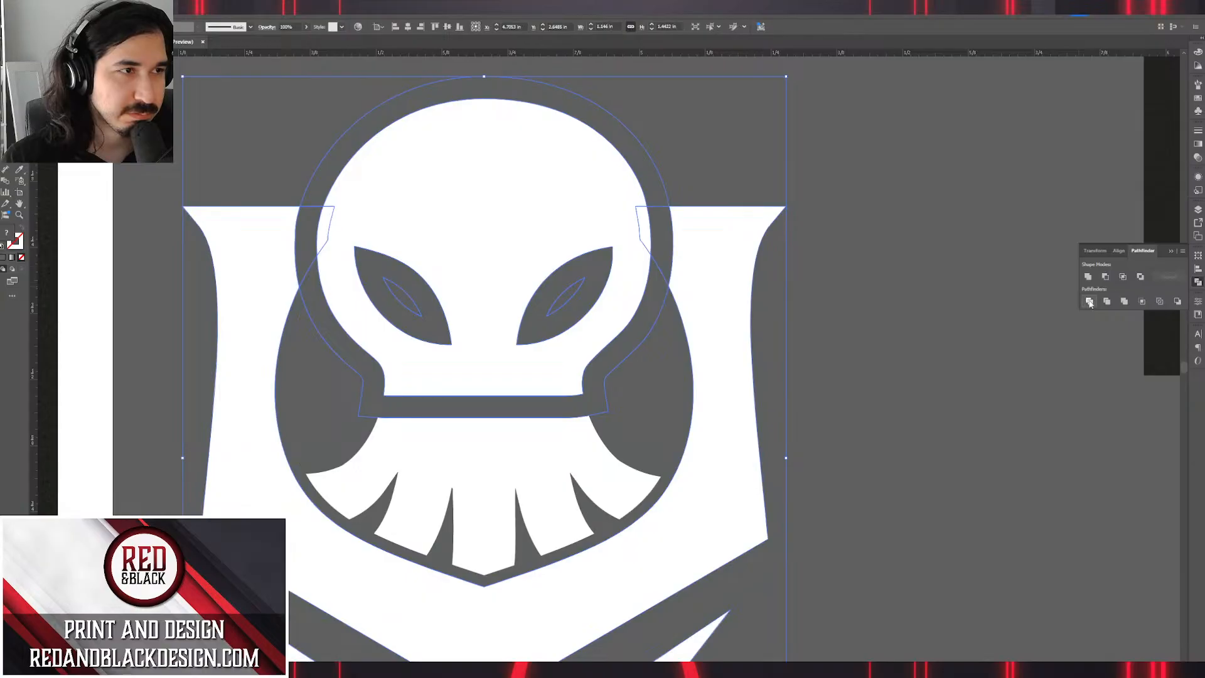
Isolate the divided group and delete the dark overlap and white sliver between the head's right side and the frame.
click(667, 237)
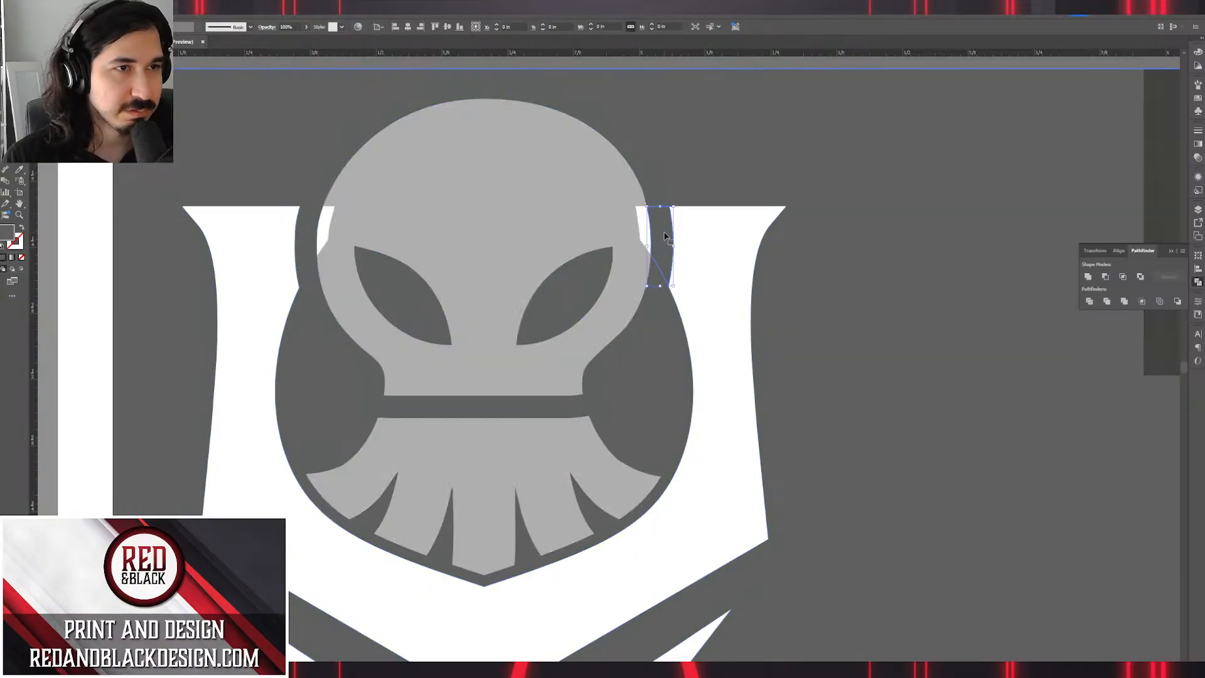
key(Delete)
click(641, 226)
key(Delete)
Select the divided dark head outline pieces by their shared fill colour and delete them.
drag(656, 153, 390, 160)
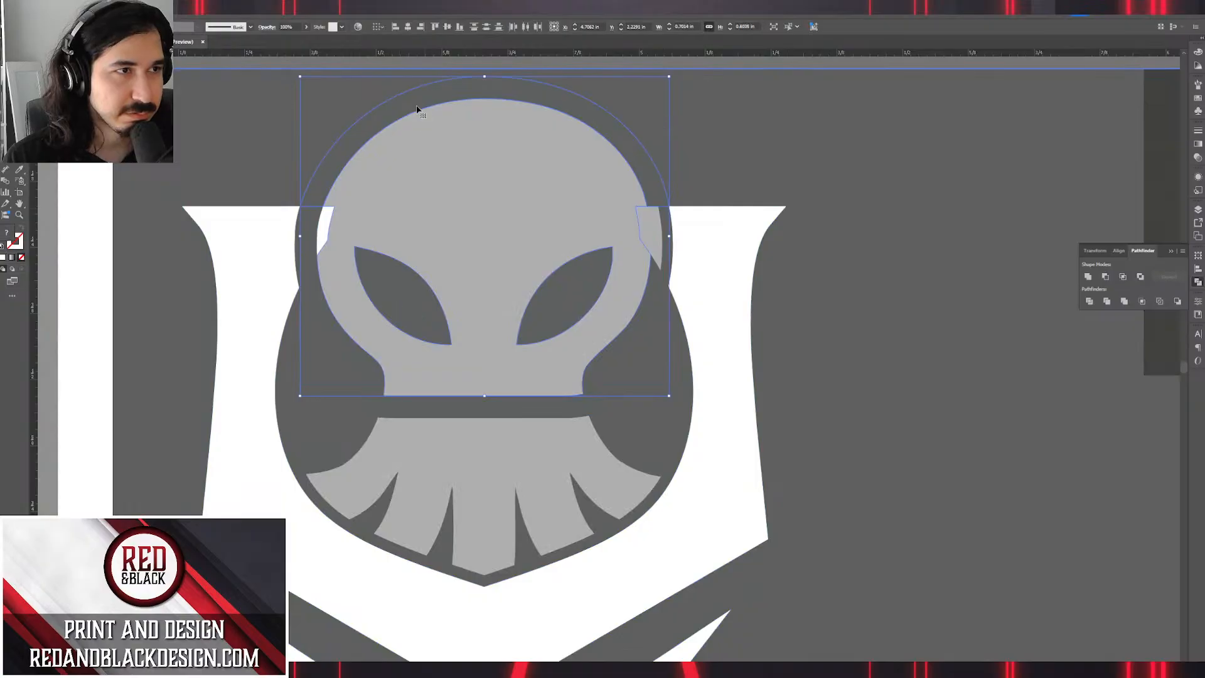
click(123, 9)
mouse_move(189, 103)
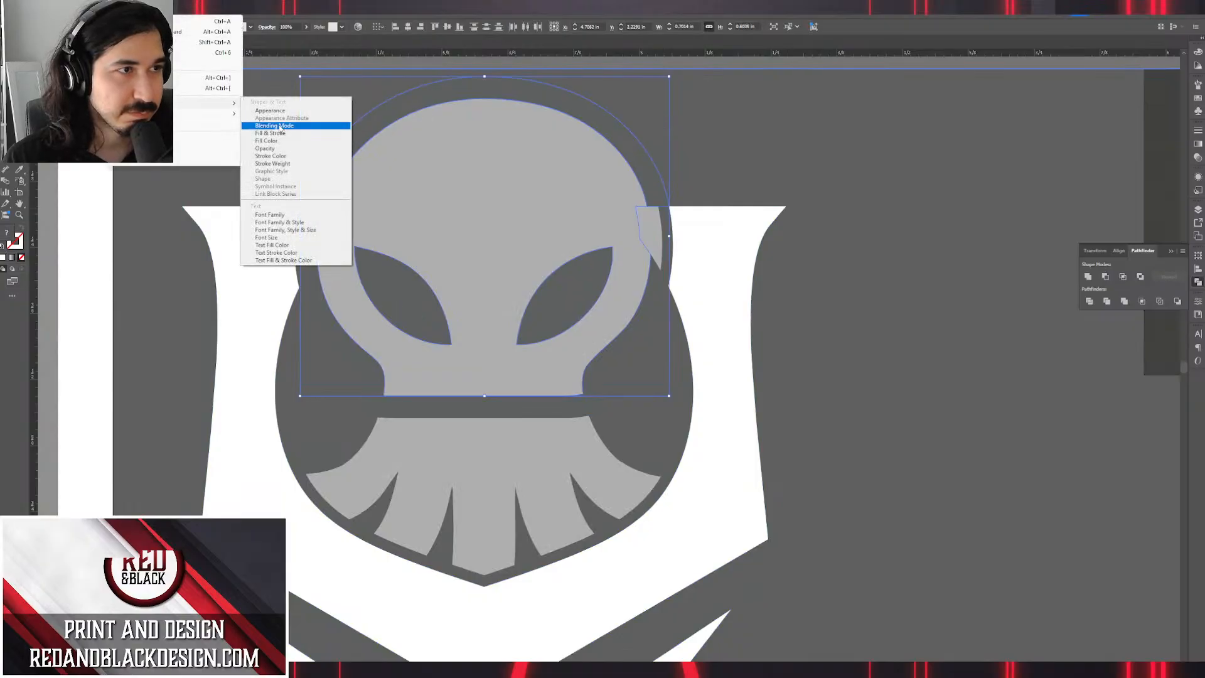
click(269, 140)
key(Delete)
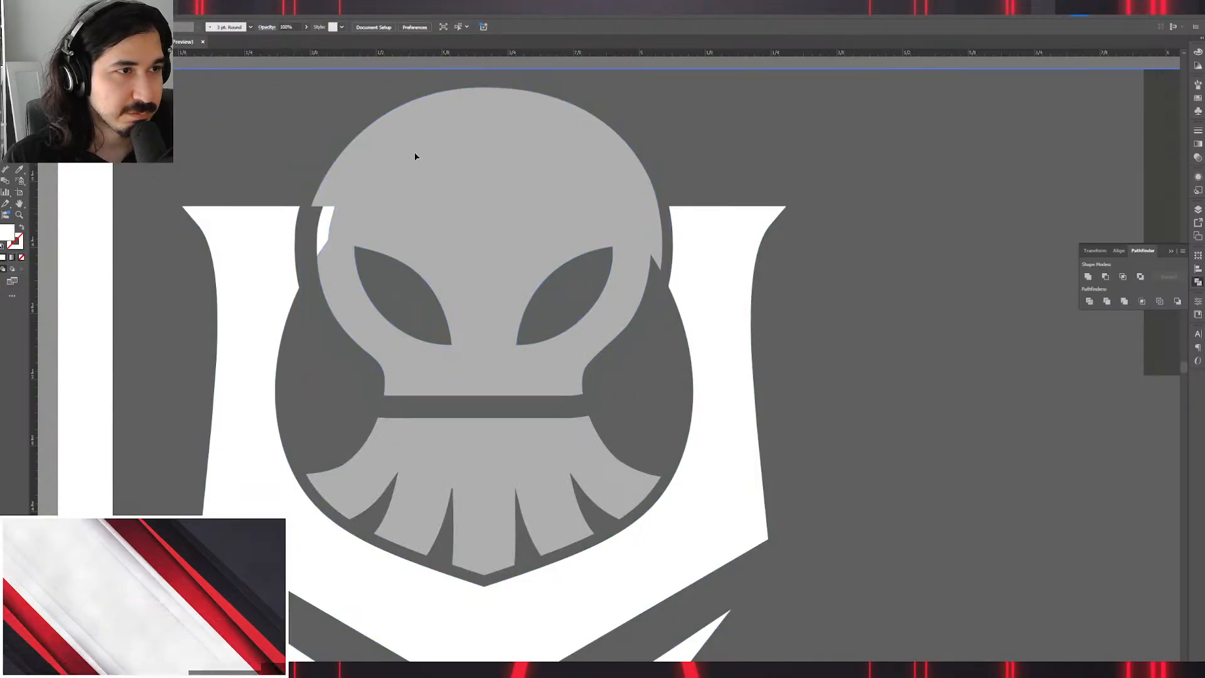
Delete the leftover pieces around the head's left side, eyes and lower edge, and leave isolation mode.
click(319, 251)
key(Delete)
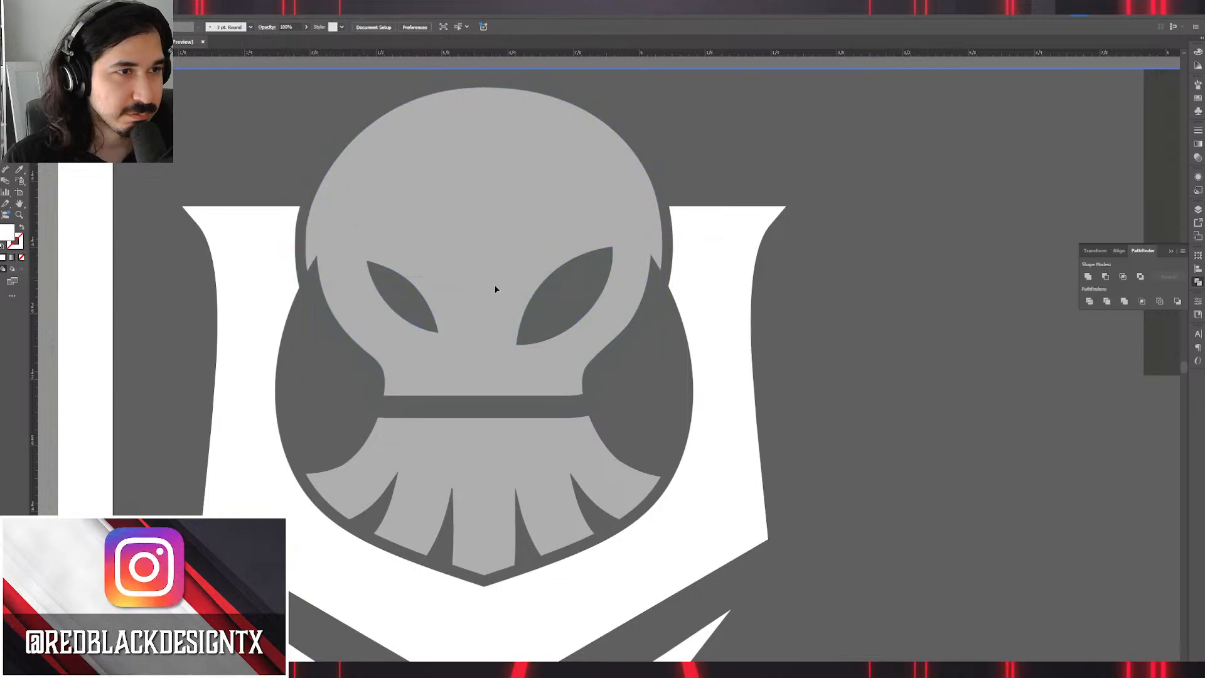
click(624, 375)
key(Delete)
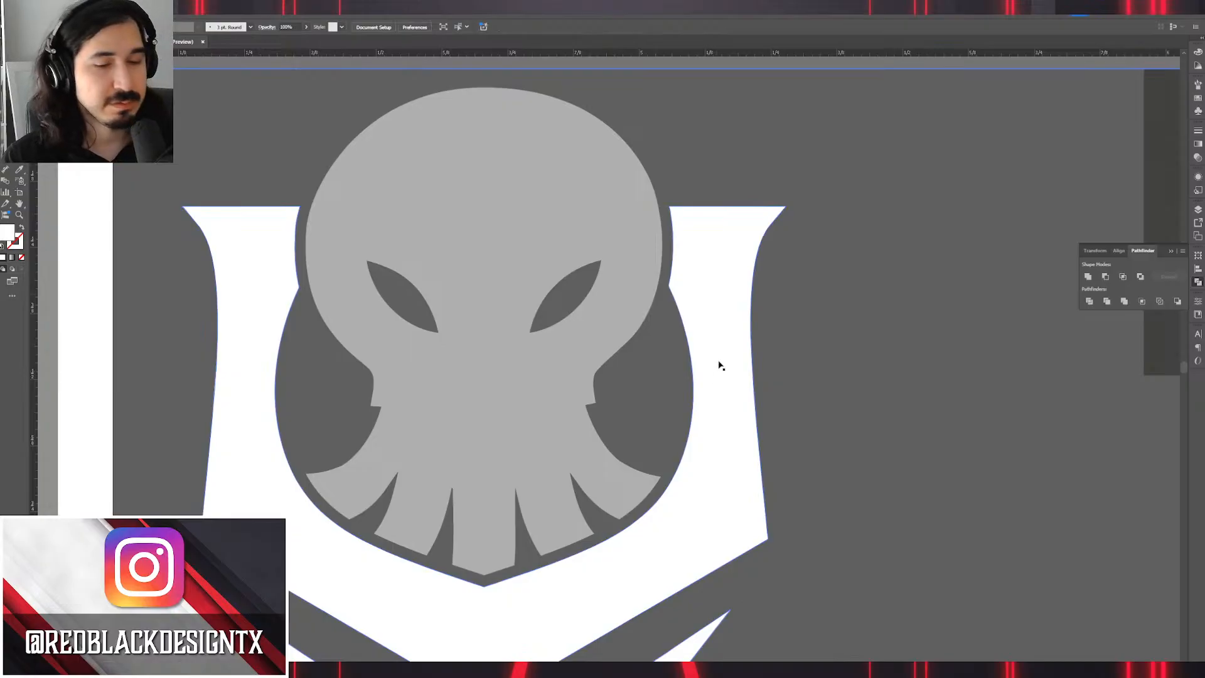
double_click(888, 272)
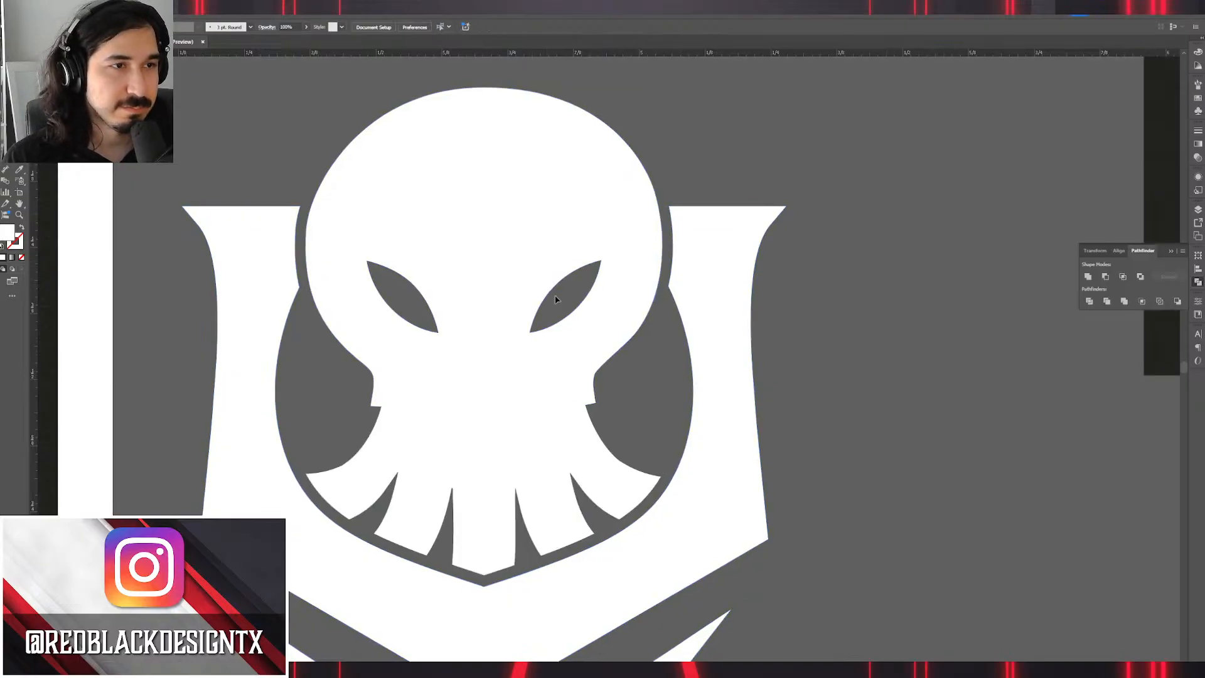
Subtract the tentacles' outline from the white tentacle shape with Minus Front.
drag(544, 411, 570, 349)
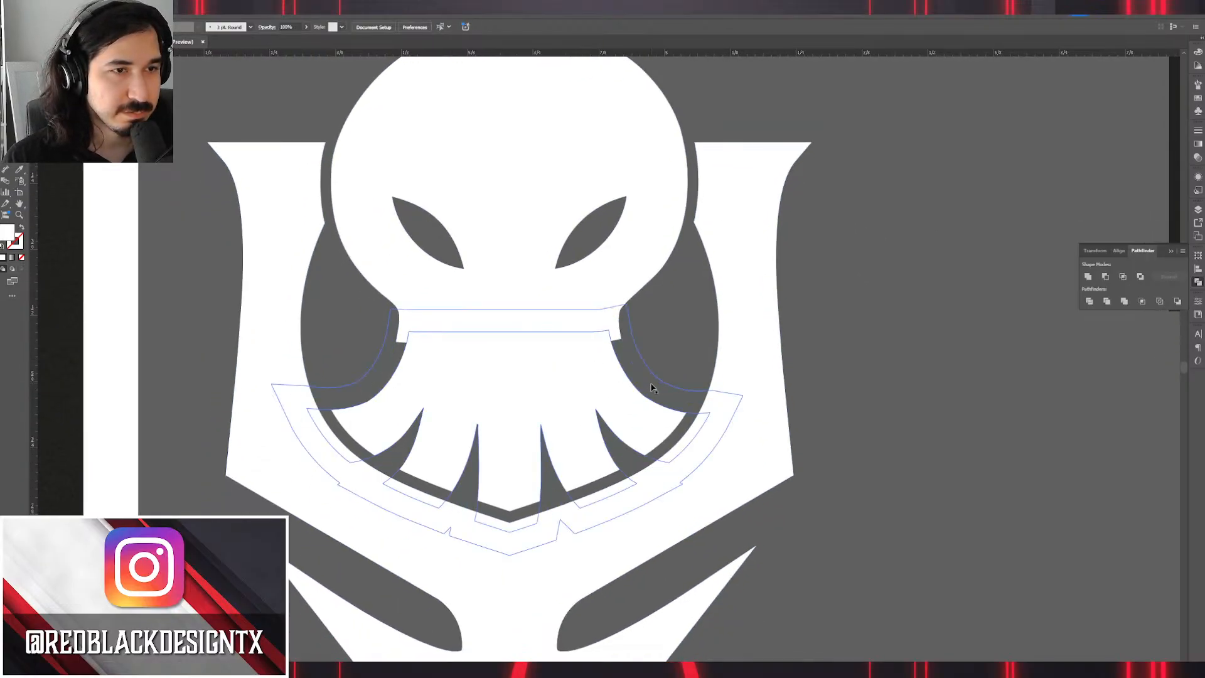
mouse_move(653, 387)
mouse_down()
mouse_move(545, 455)
mouse_move(256, 342)
mouse_move(584, 293)
mouse_move(661, 368)
mouse_up()
key(ctrl+z)
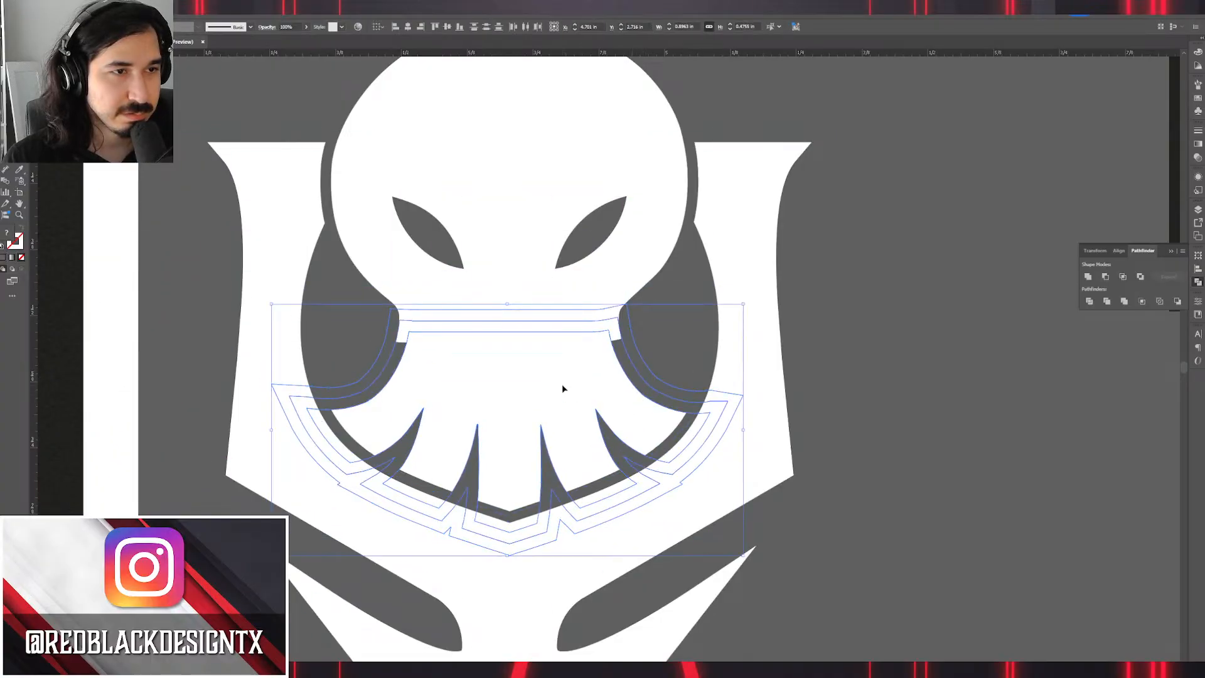
click(1106, 276)
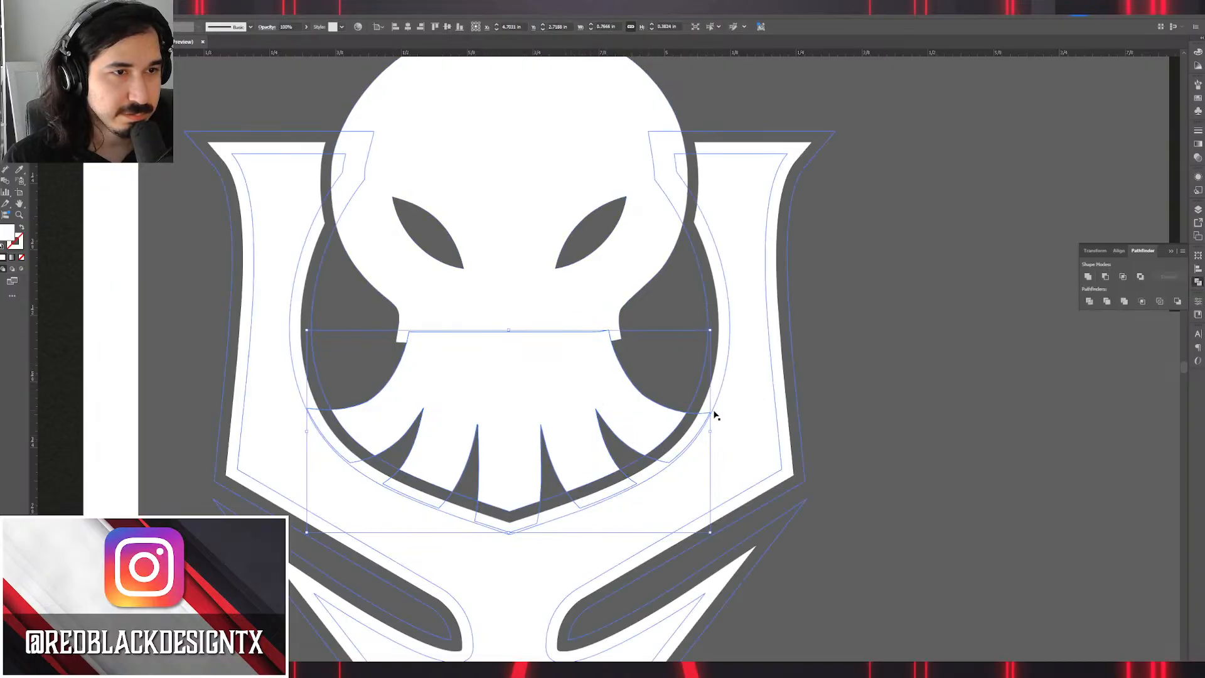
Enlarge the tentacle shape slightly about its centre so it overlaps the head and frame, and unite it with the head.
drag(710, 431, 729, 432)
shift+click(586, 291)
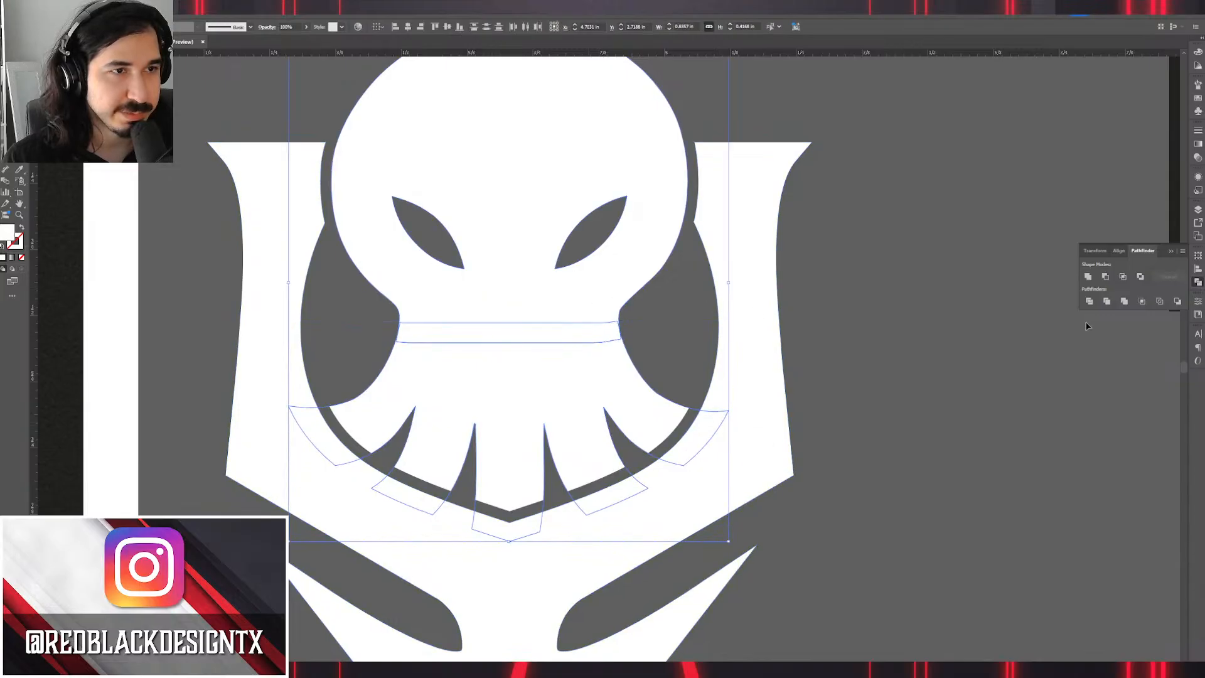
click(1090, 277)
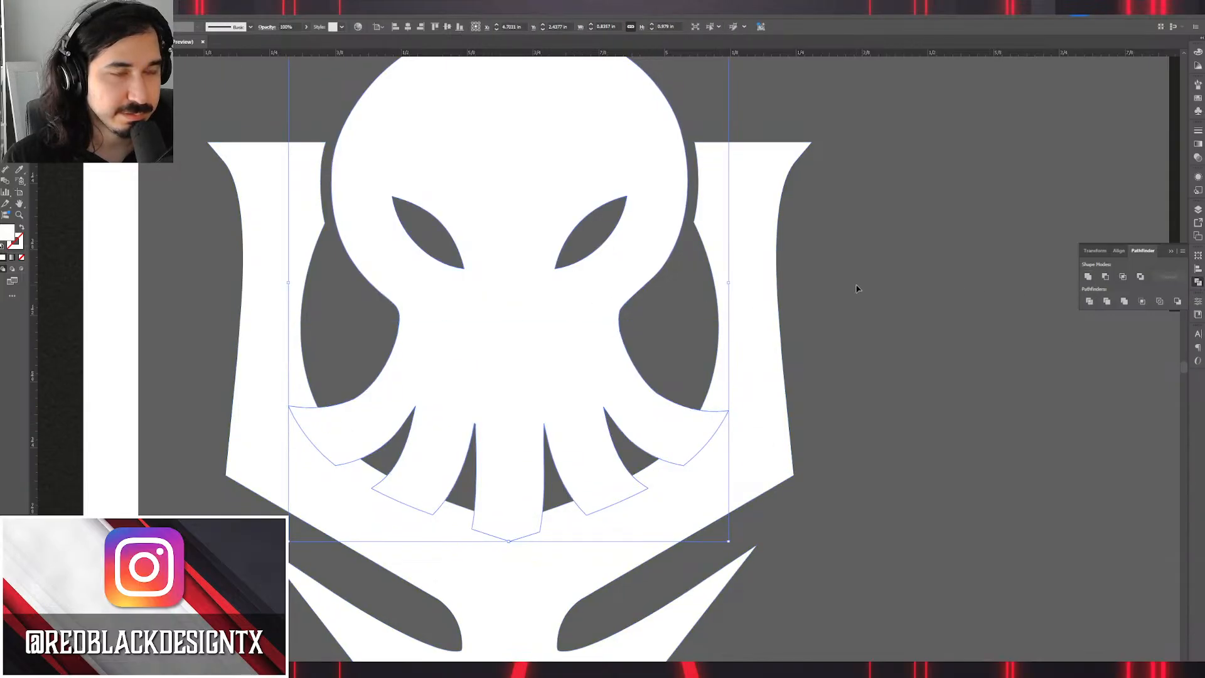
Send the united octopus shape to the back of the emblem and deselect it to check the gap around it.
key(ctrl+shift+[)
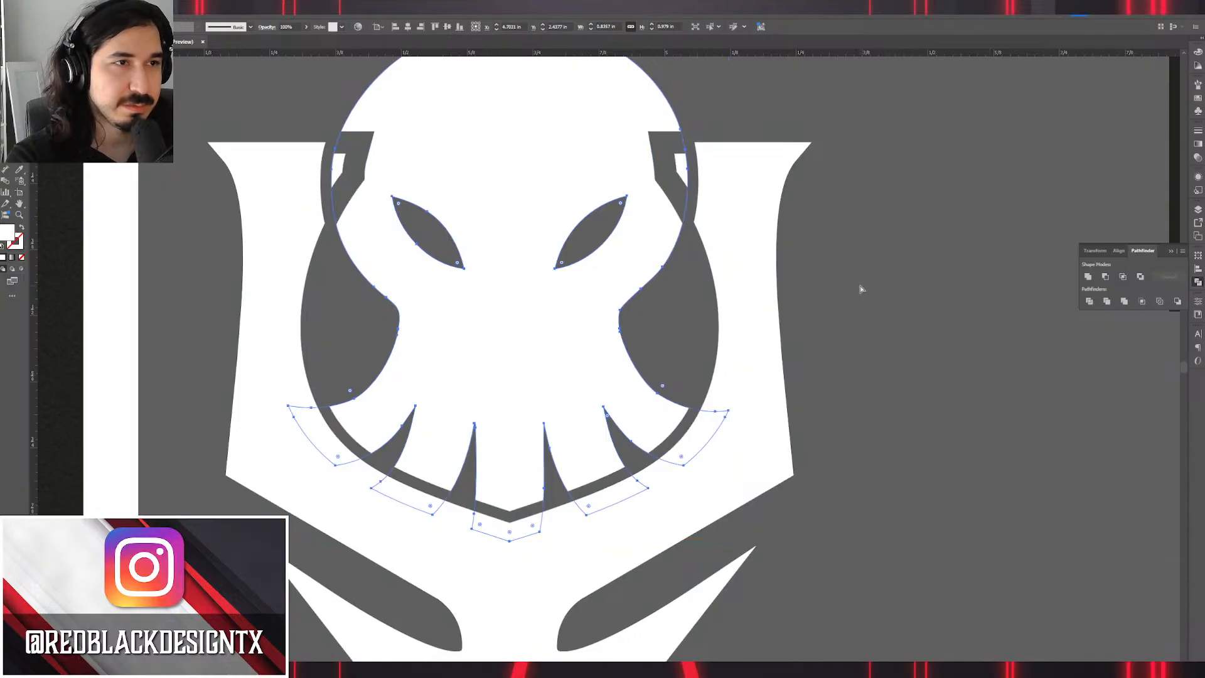
key(v)
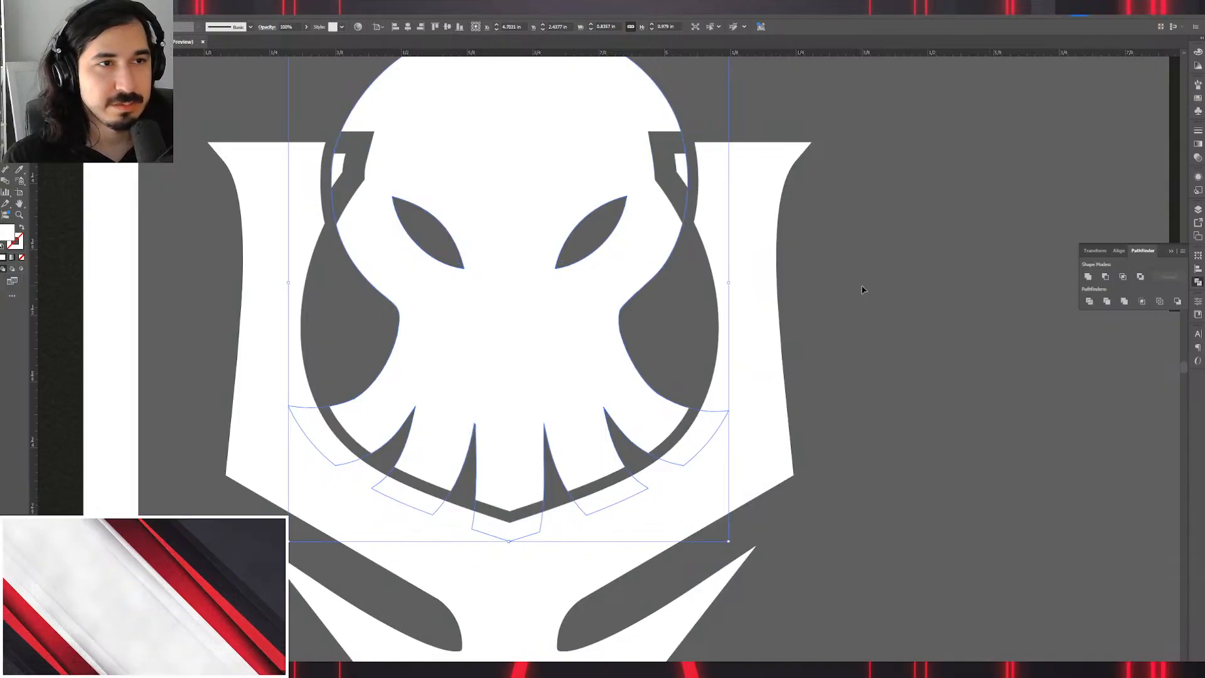
click(906, 277)
scroll(905, 276, down, 2)
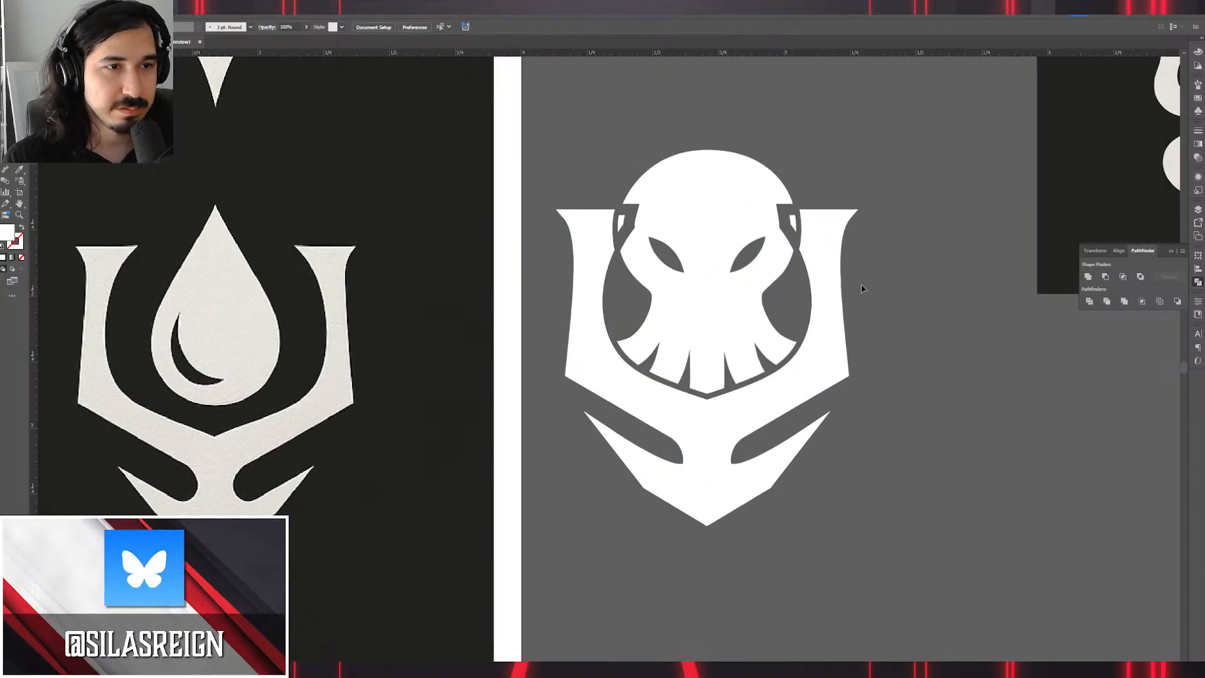
scroll(841, 309, up, 2)
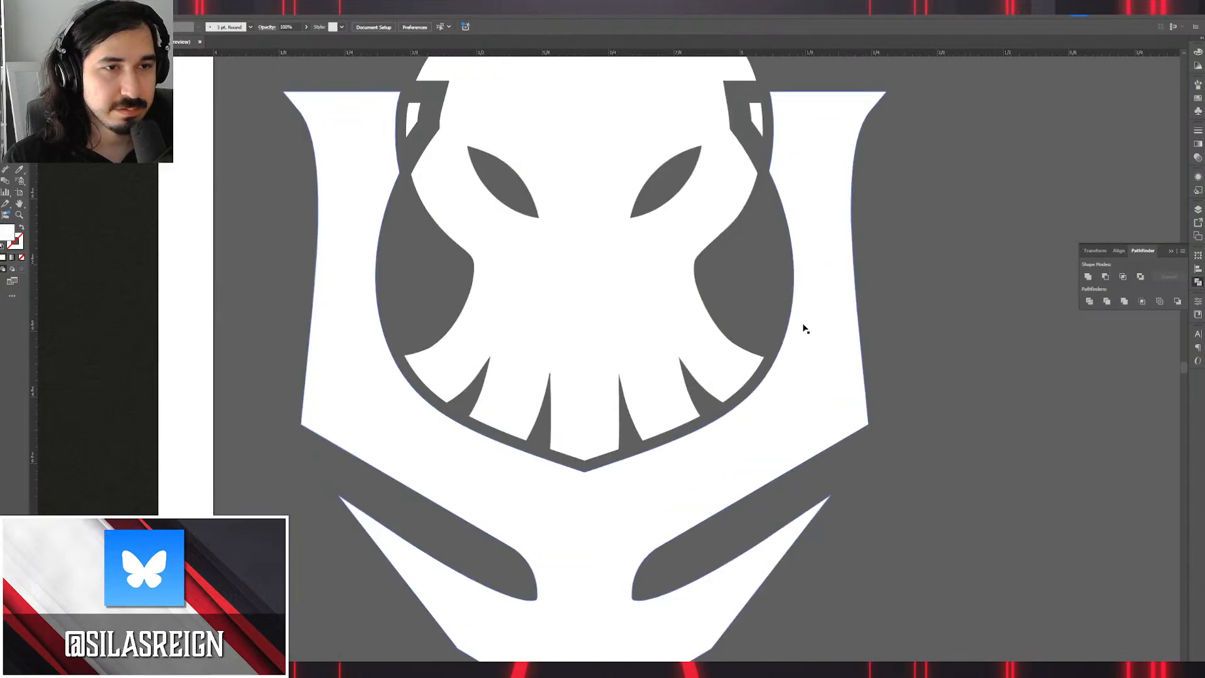
Divide the octopus shape and the frame's thick outline together with Pathfinder, and enter isolation mode on the resulting pieces.
click(774, 356)
shift+click(675, 319)
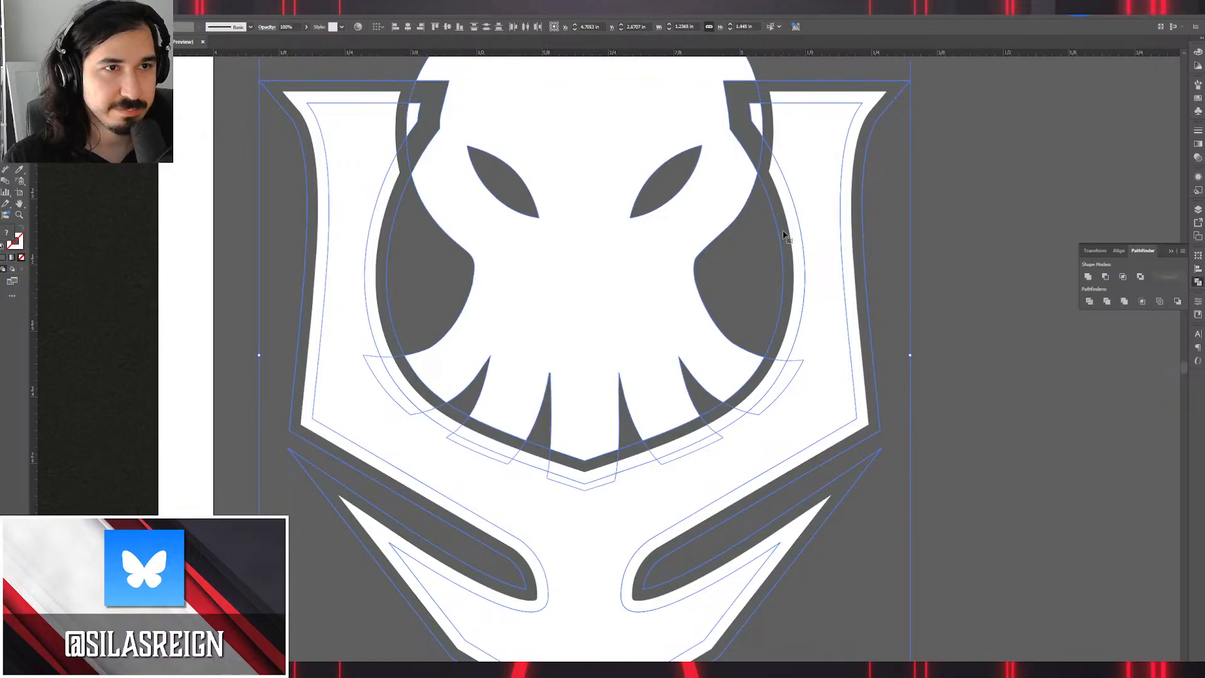
drag(784, 235, 703, 253)
key(ctrl+z)
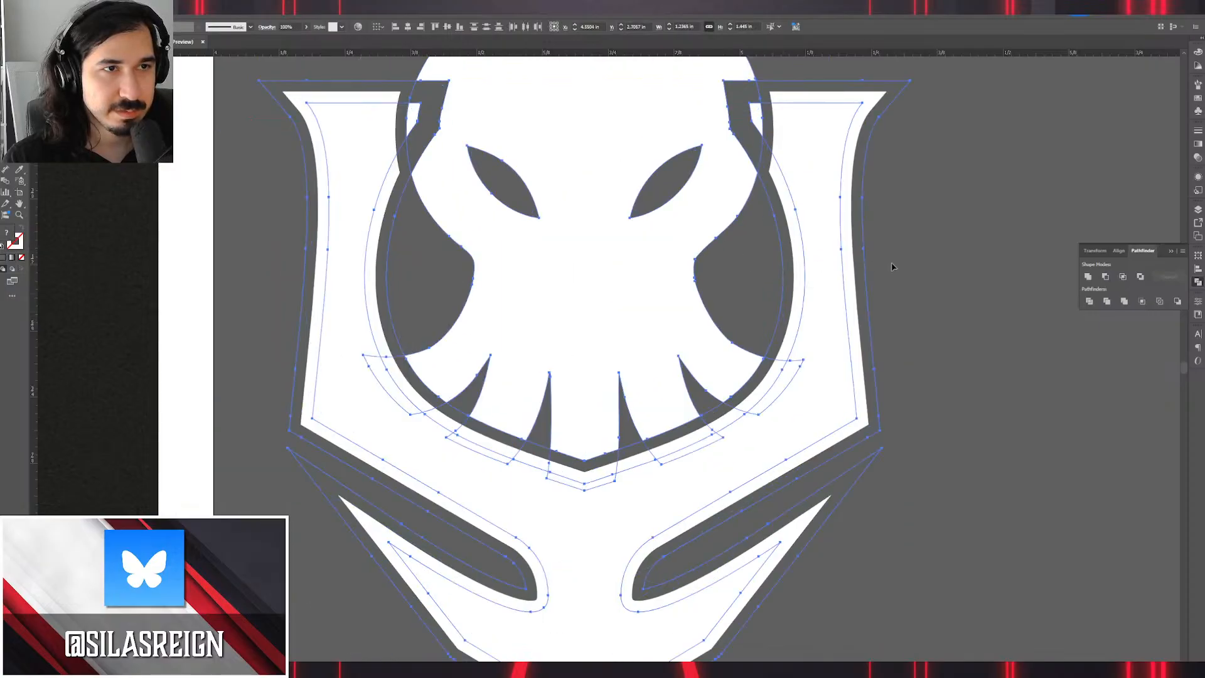
click(1089, 302)
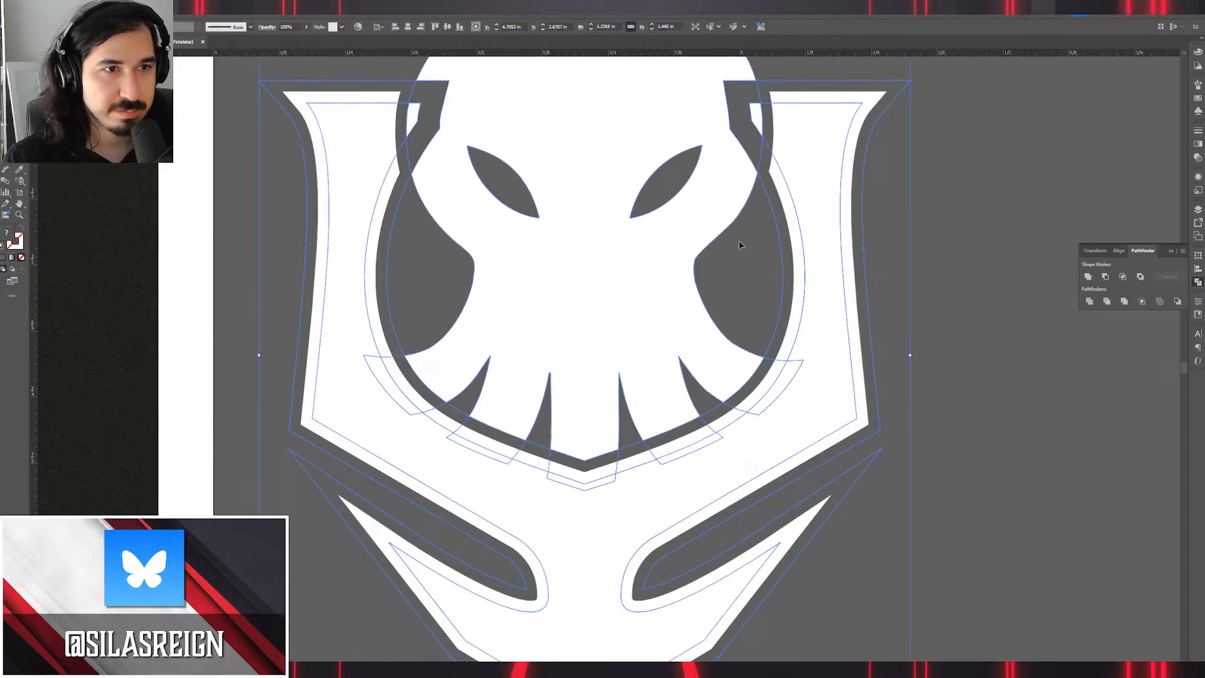
double_click(750, 388)
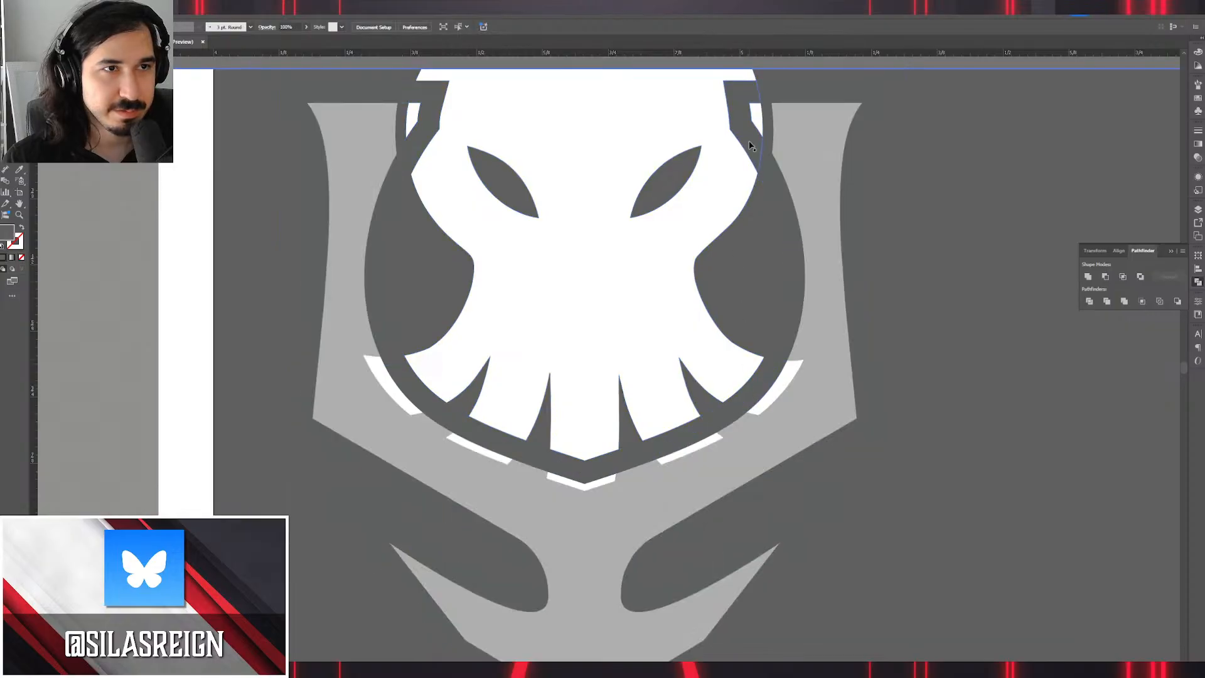
Unite the octopus head with the dark pieces cut into both its sides, and fill the merged shape white.
click(756, 119)
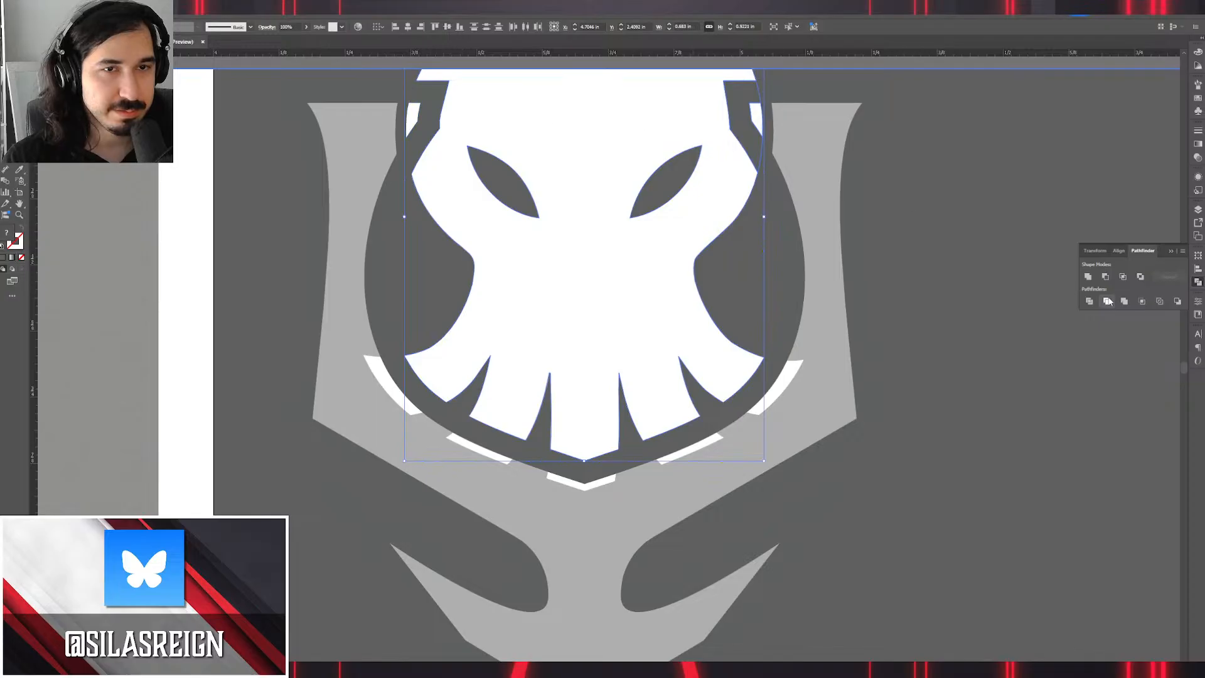
click(1088, 277)
key(ctrl+z)
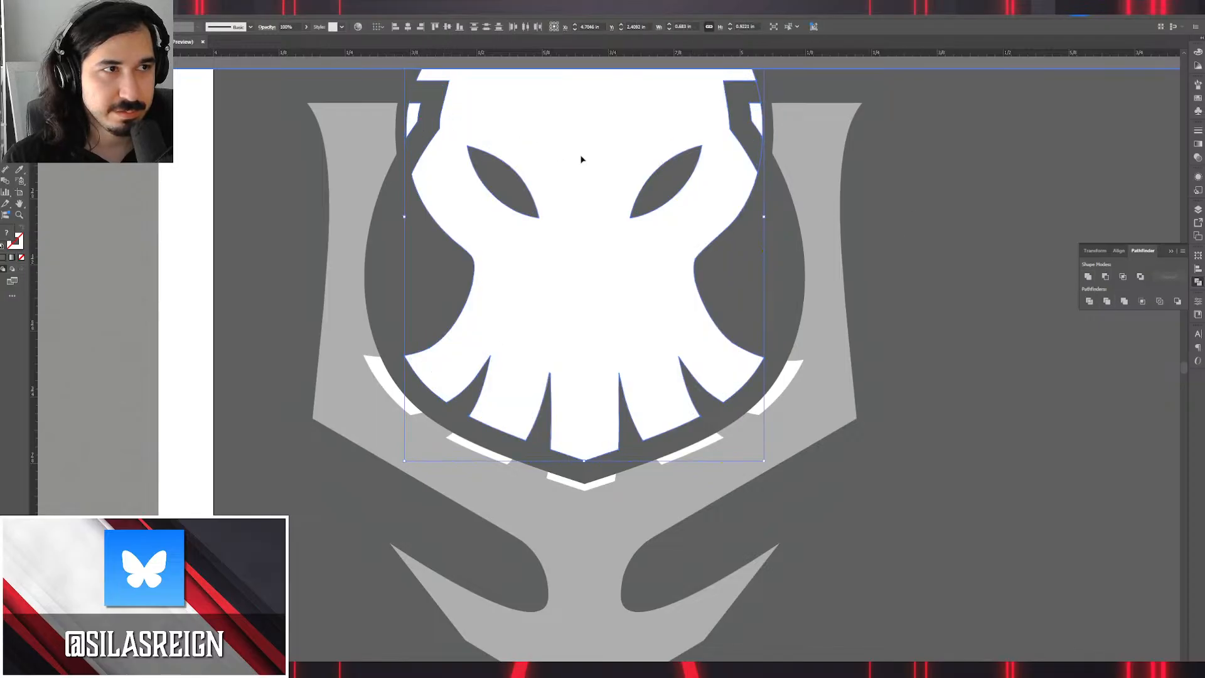
click(1088, 276)
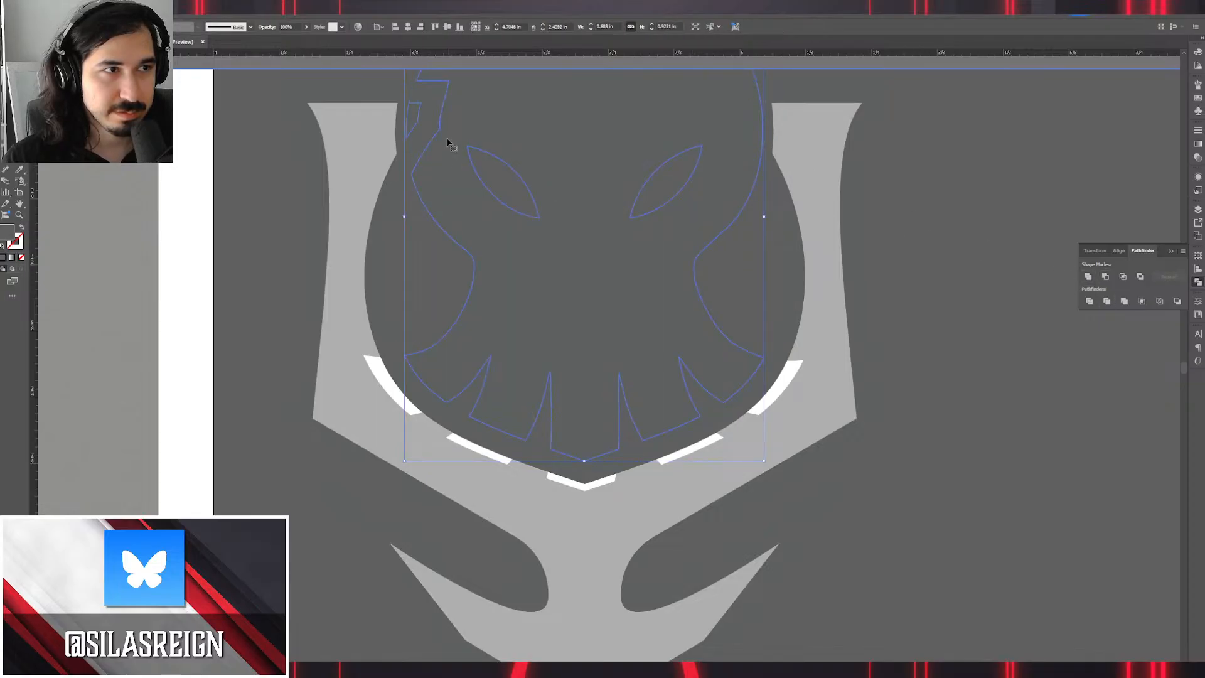
key(ctrl+z)
click(1088, 277)
double_click(8, 231)
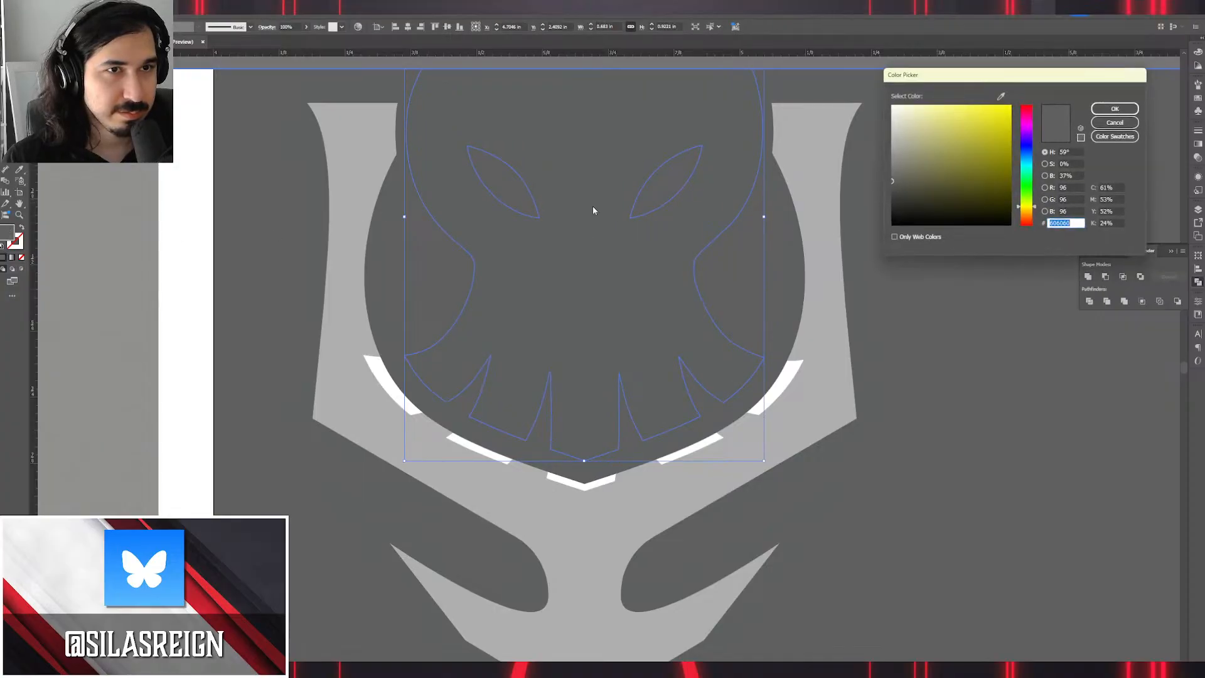
drag(943, 149, 865, 74)
click(1127, 108)
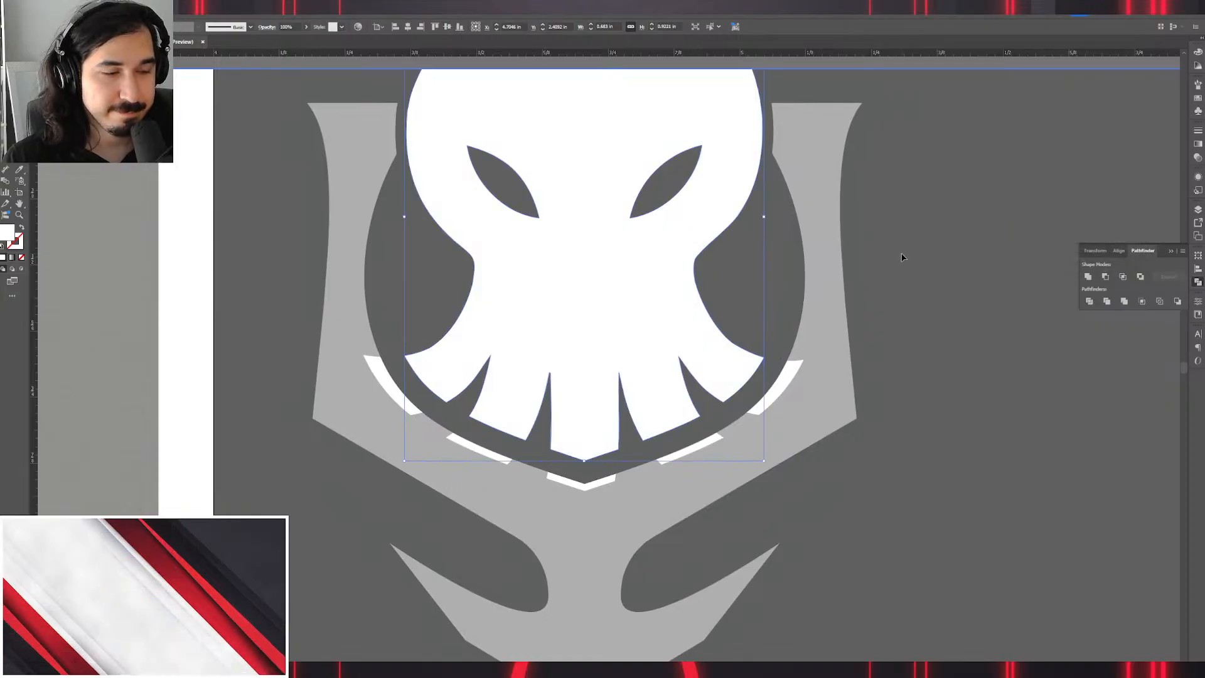
Select the leftover outline pieces and cut-off tentacle tips around the white octopus and delete them.
key(a)
key(v)
key(ctrl+a)
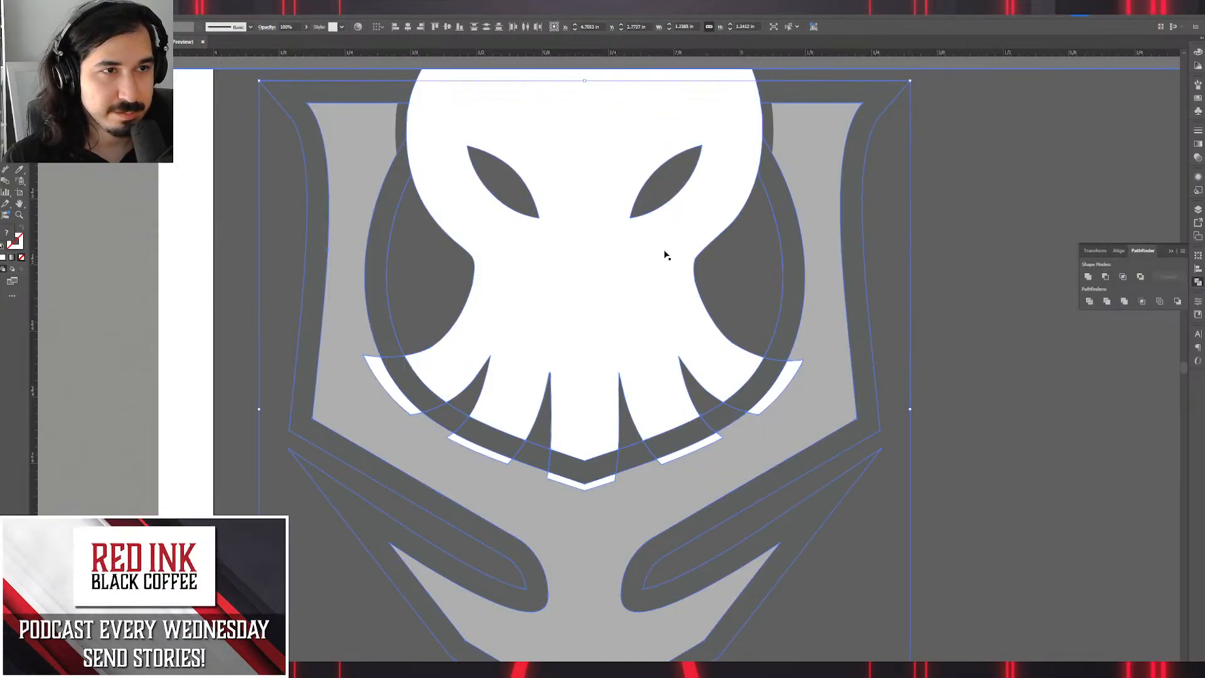
key(ctrl+z)
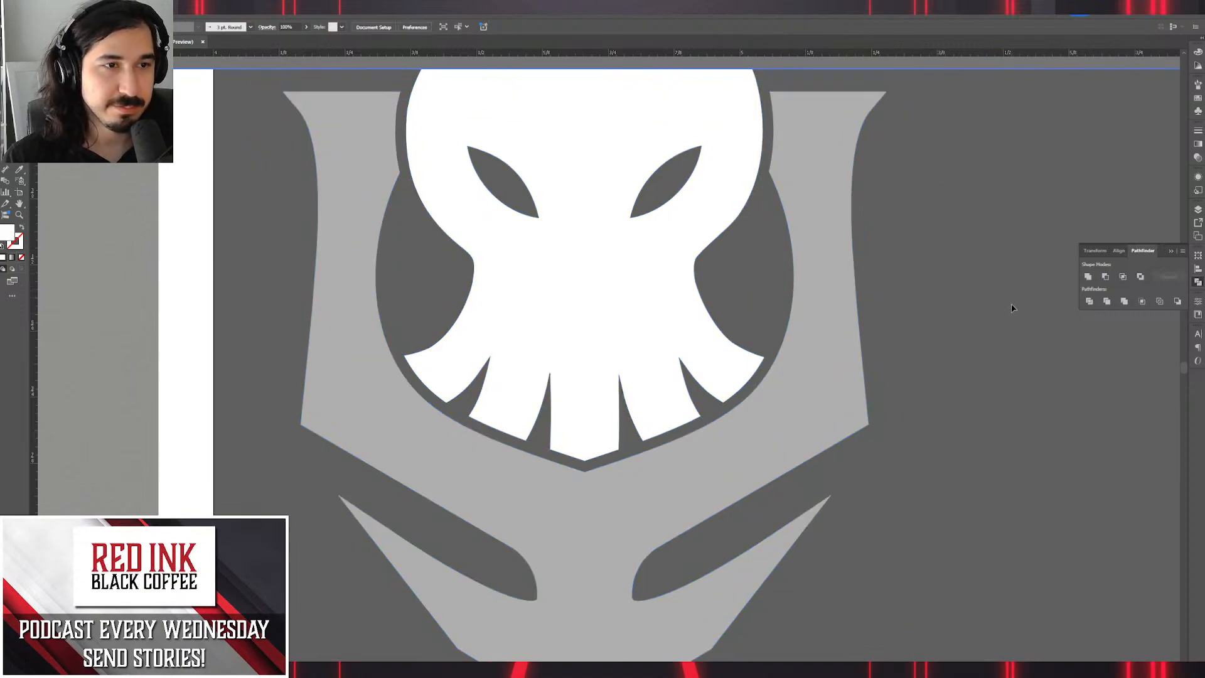
double_click(944, 234)
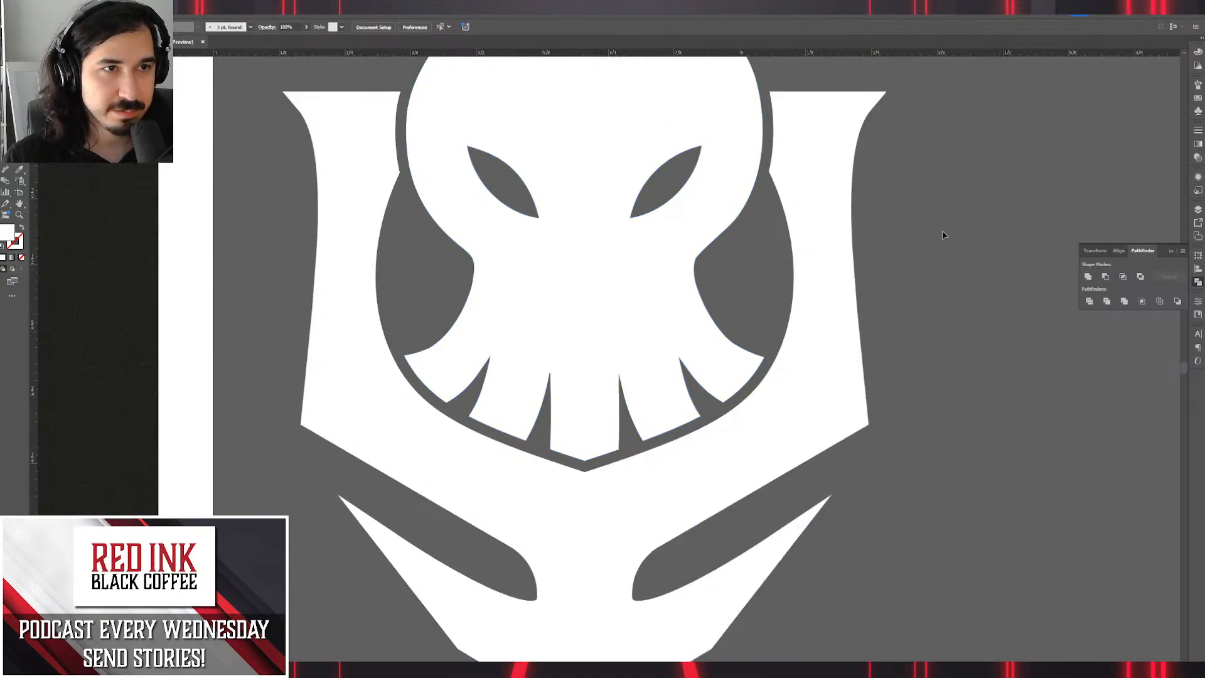
scroll(920, 220, down, 3)
mouse_move(859, 265)
mouse_down()
mouse_move(851, 315)
mouse_move(866, 266)
mouse_up()
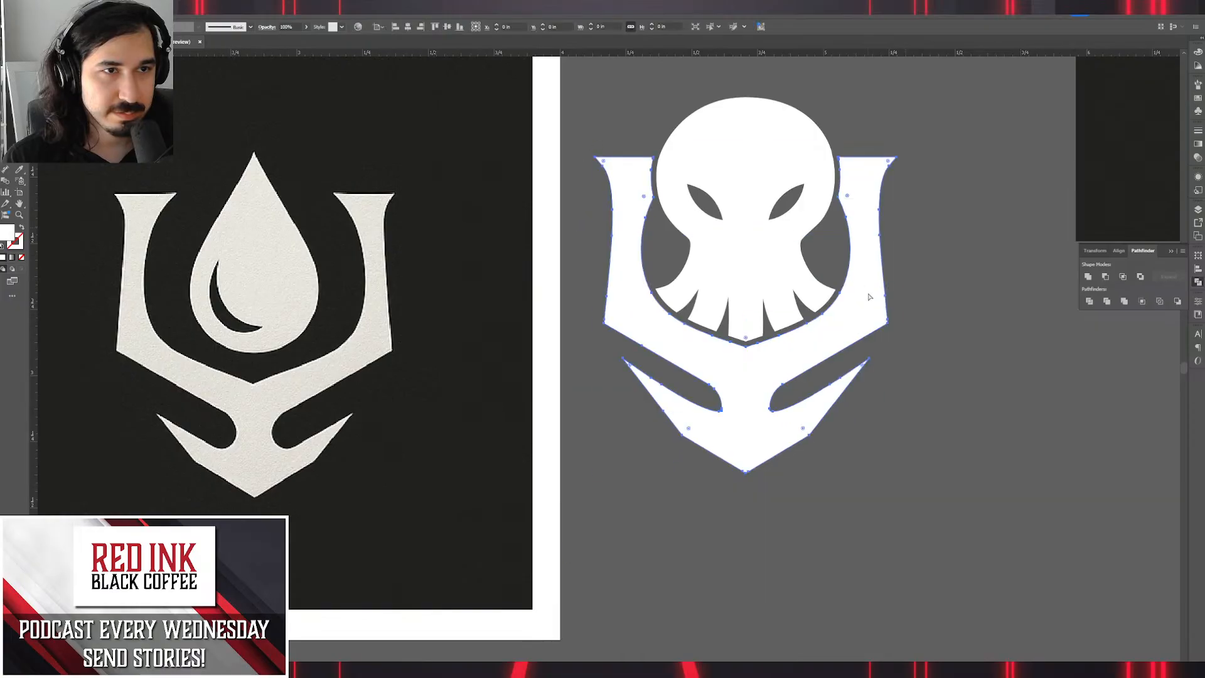
key(ctrl+y)
key(ctrl+y)
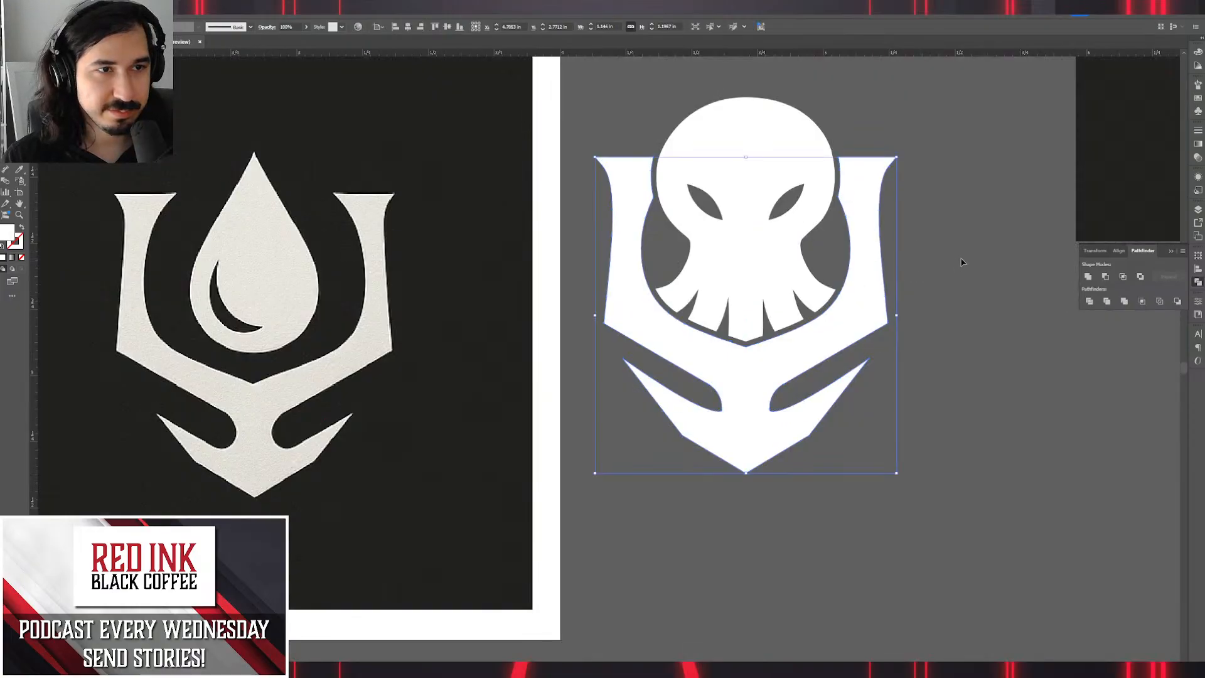
click(936, 226)
scroll(882, 202, up, 3)
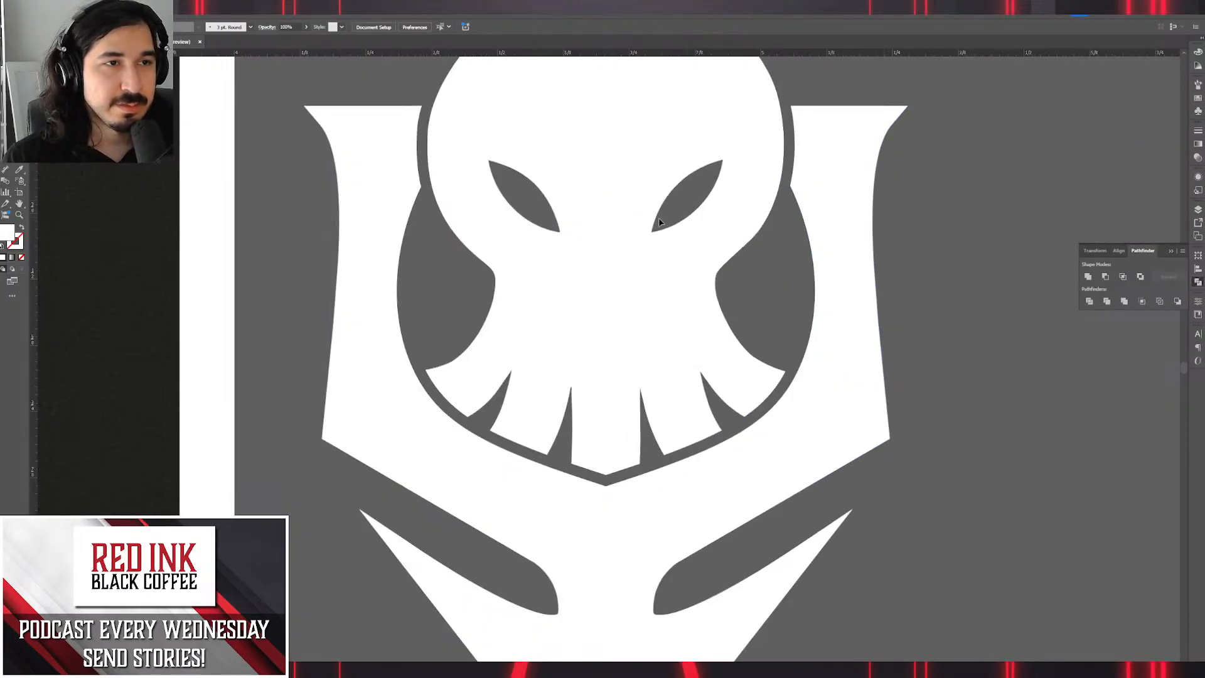
Isolate the skull and enlarge its right eye cut-out proportionally around its centre.
double_click(667, 232)
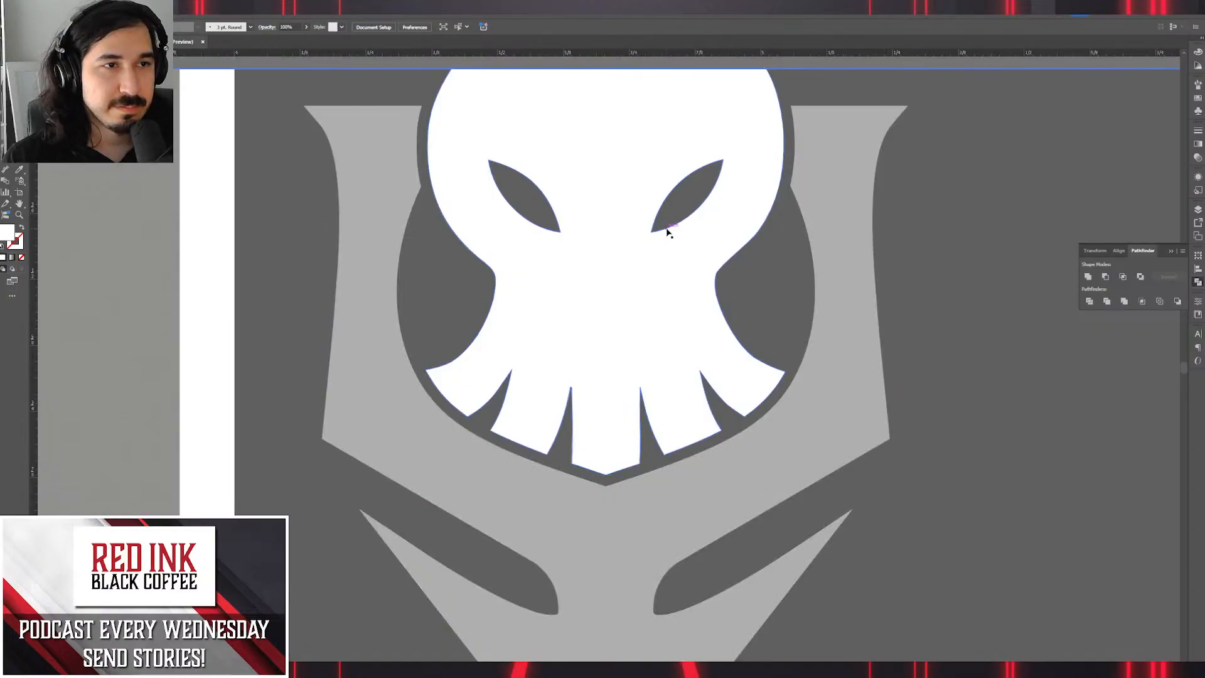
click(711, 203)
mouse_move(723, 195)
mouse_down()
mouse_move(755, 199)
mouse_move(740, 196)
mouse_up()
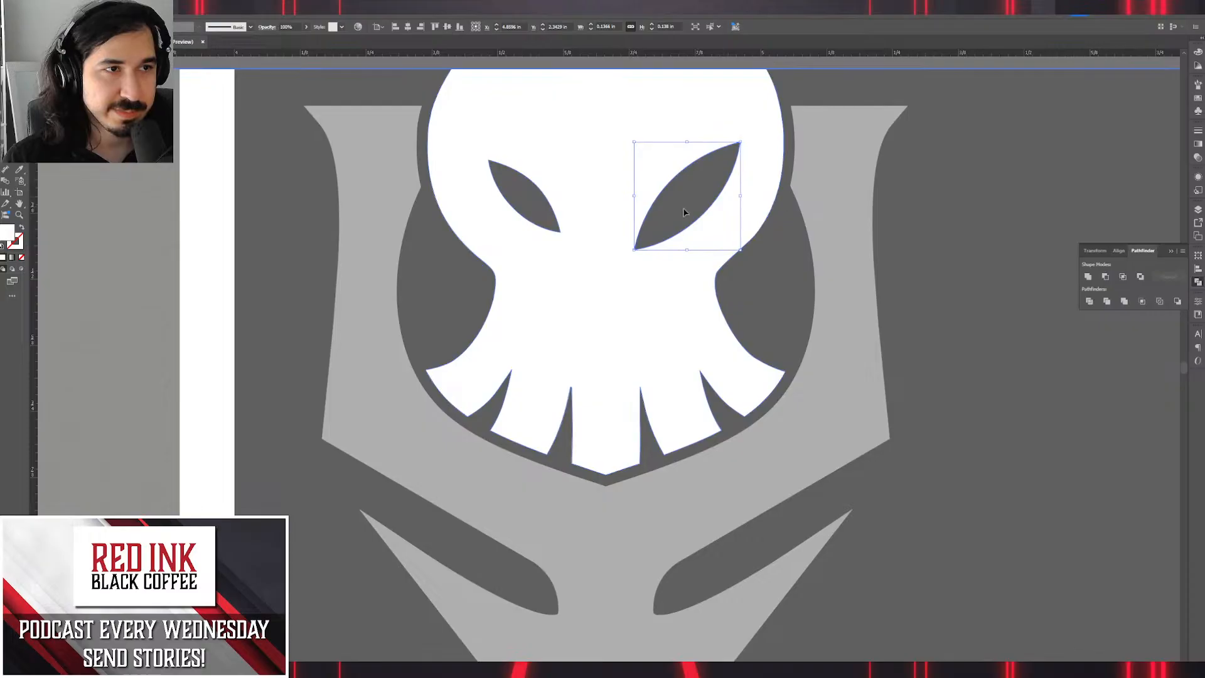
Replace the skull's left eye with a mirrored copy of the enlarged right eye, placed symmetrically at the same height.
click(547, 201)
key(a)
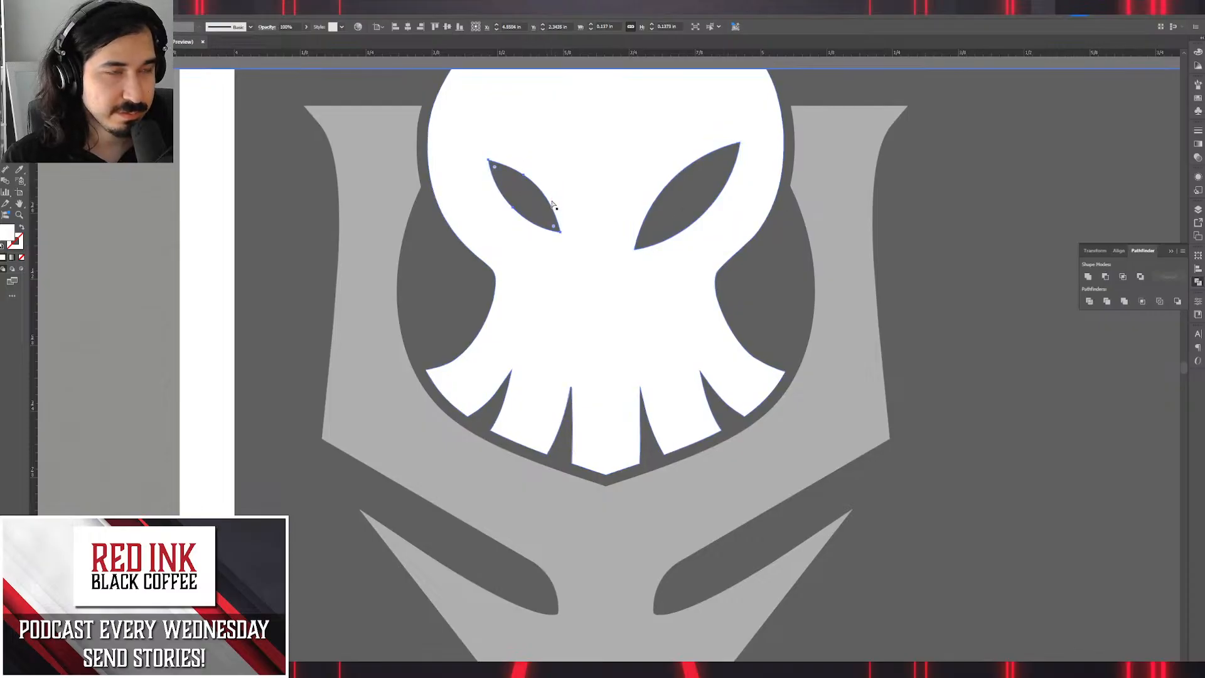
key(ctrl+d)
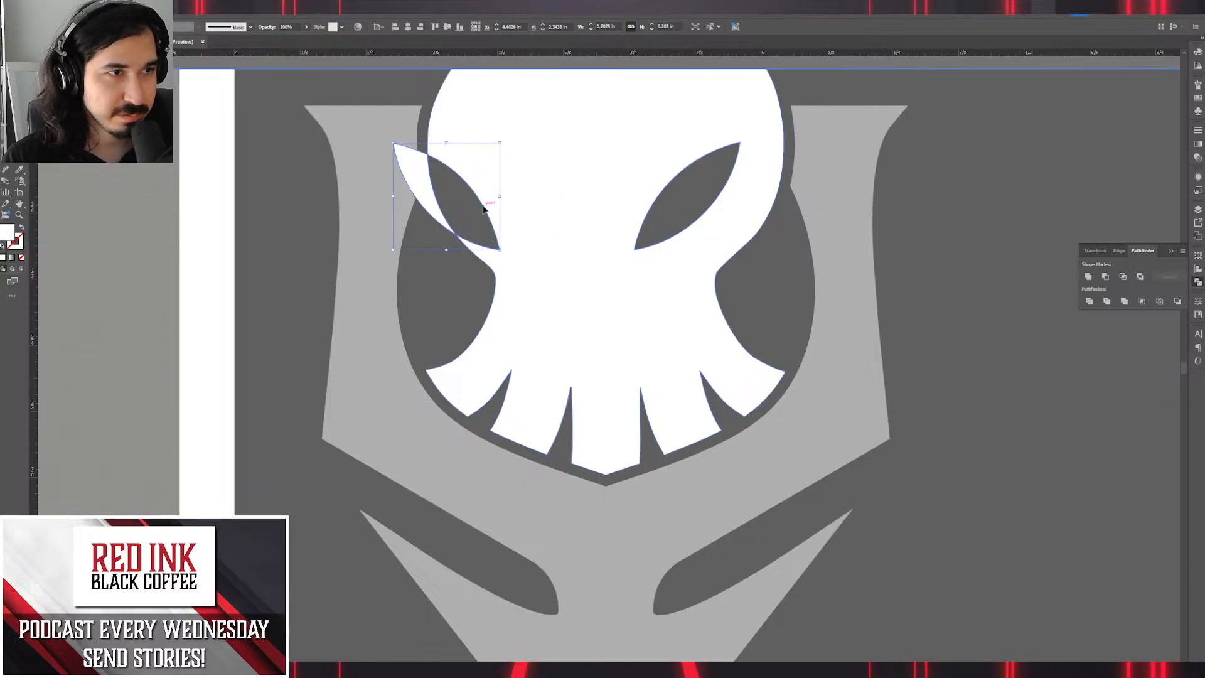
drag(484, 209, 567, 209)
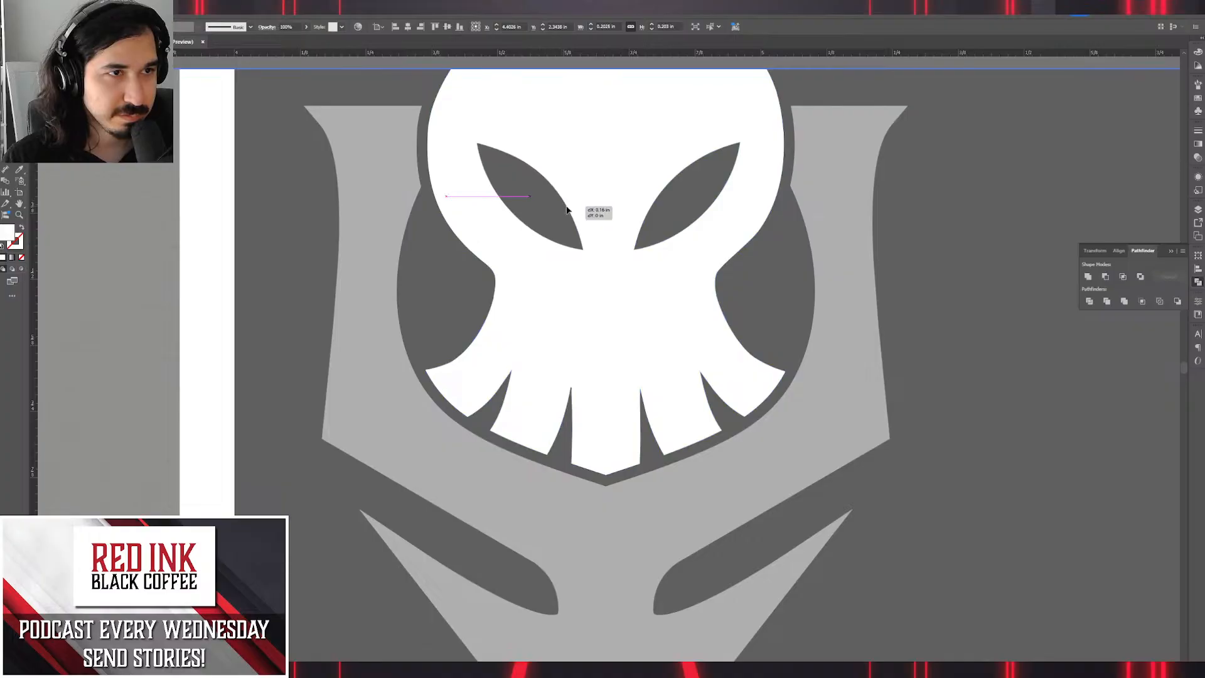
Try to centre-align the skull and its eyes horizontally.
shift+click(694, 224)
key(a)
key(v)
click(621, 153)
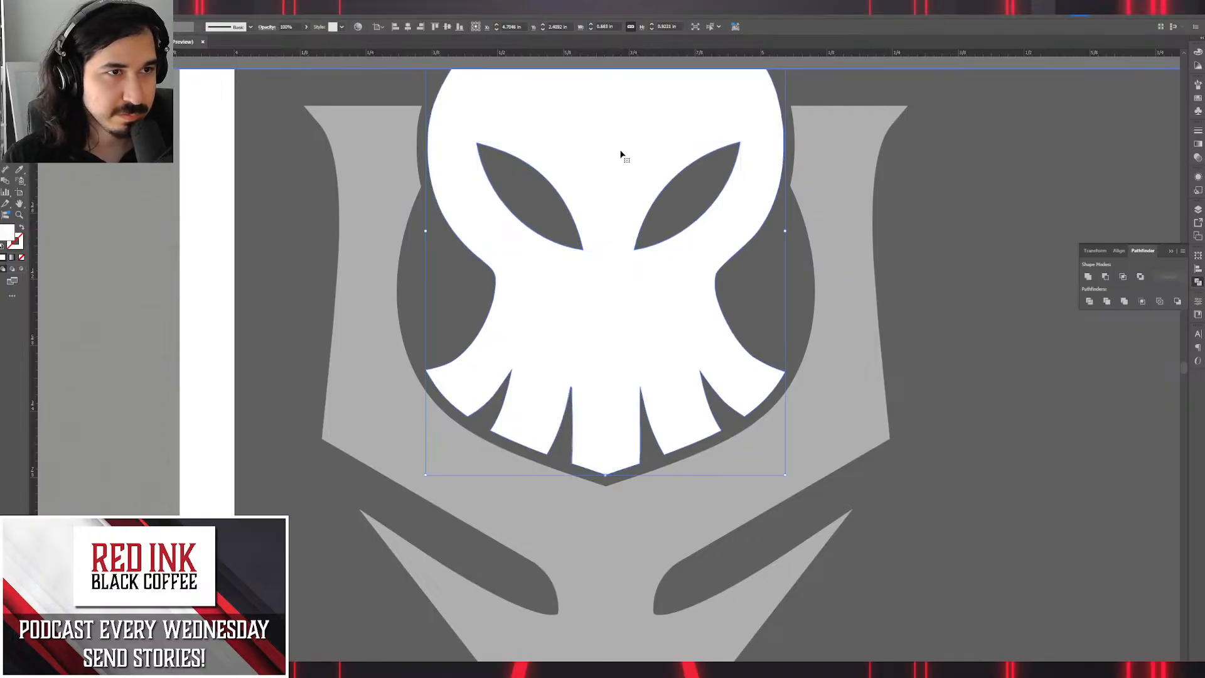
click(408, 26)
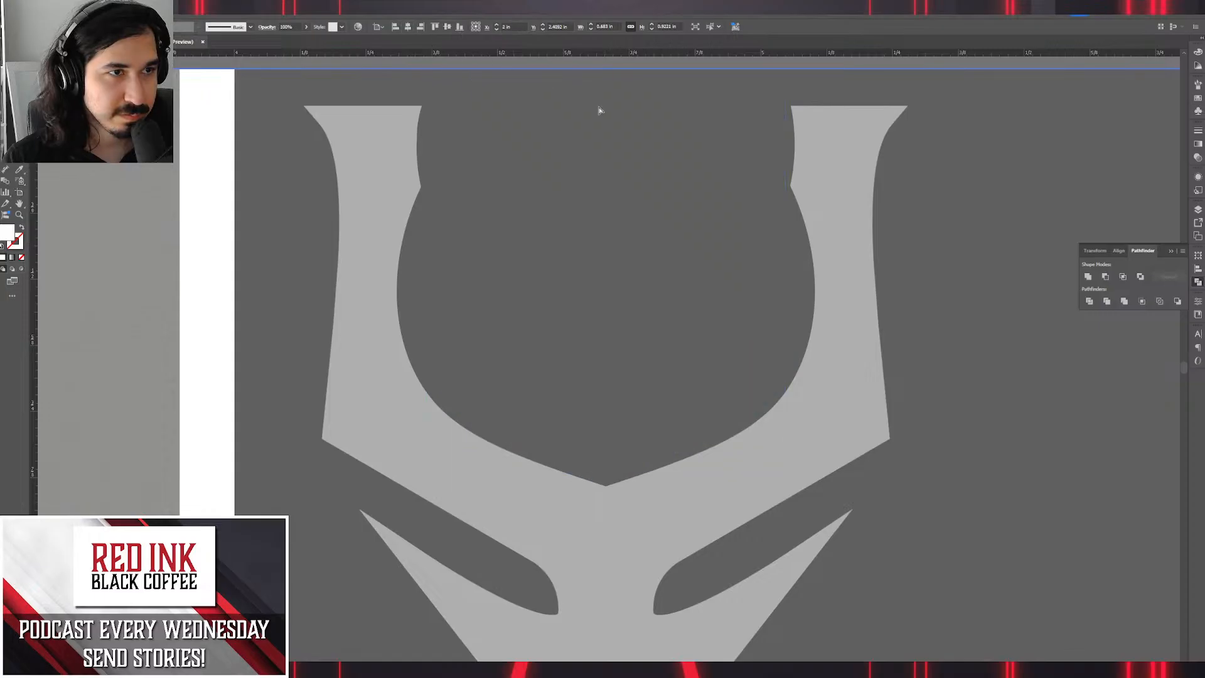
key(ctrl+z)
Move both eye cut-outs slightly lower on the skull and return from isolation to the full artwork.
click(1000, 242)
scroll(702, 272, up, 3)
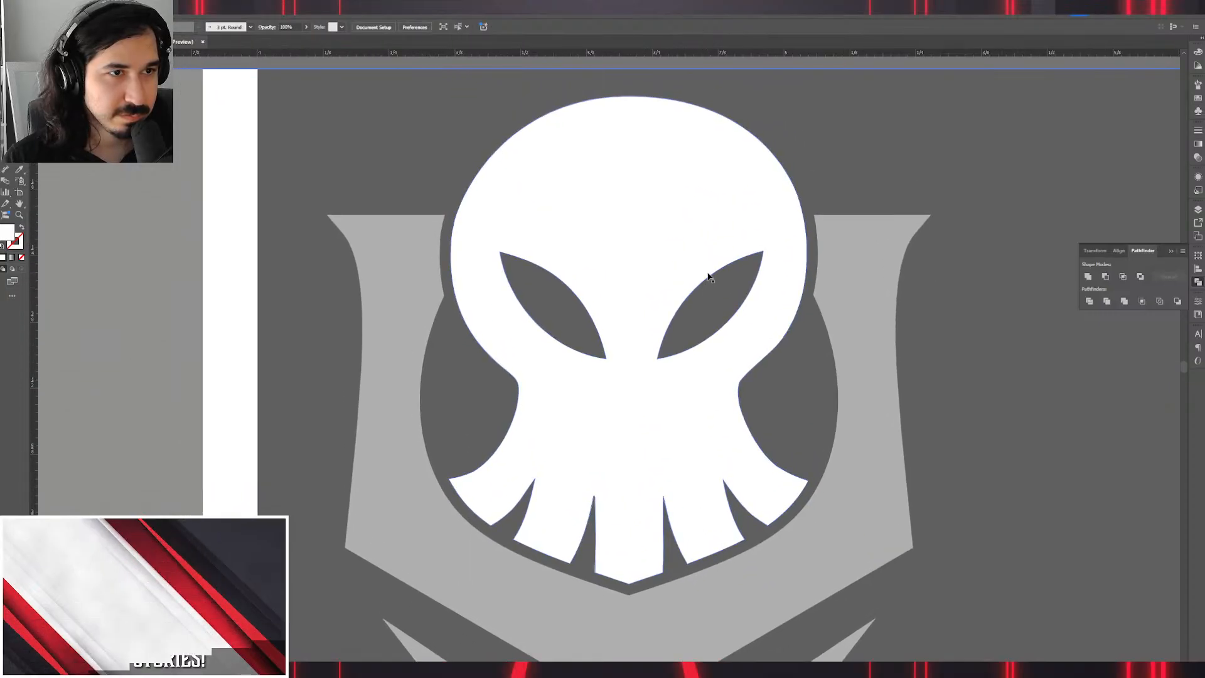
click(712, 277)
mouse_move(711, 277)
mouse_down()
mouse_move(709, 257)
mouse_move(730, 248)
mouse_move(729, 278)
mouse_up()
click(743, 208)
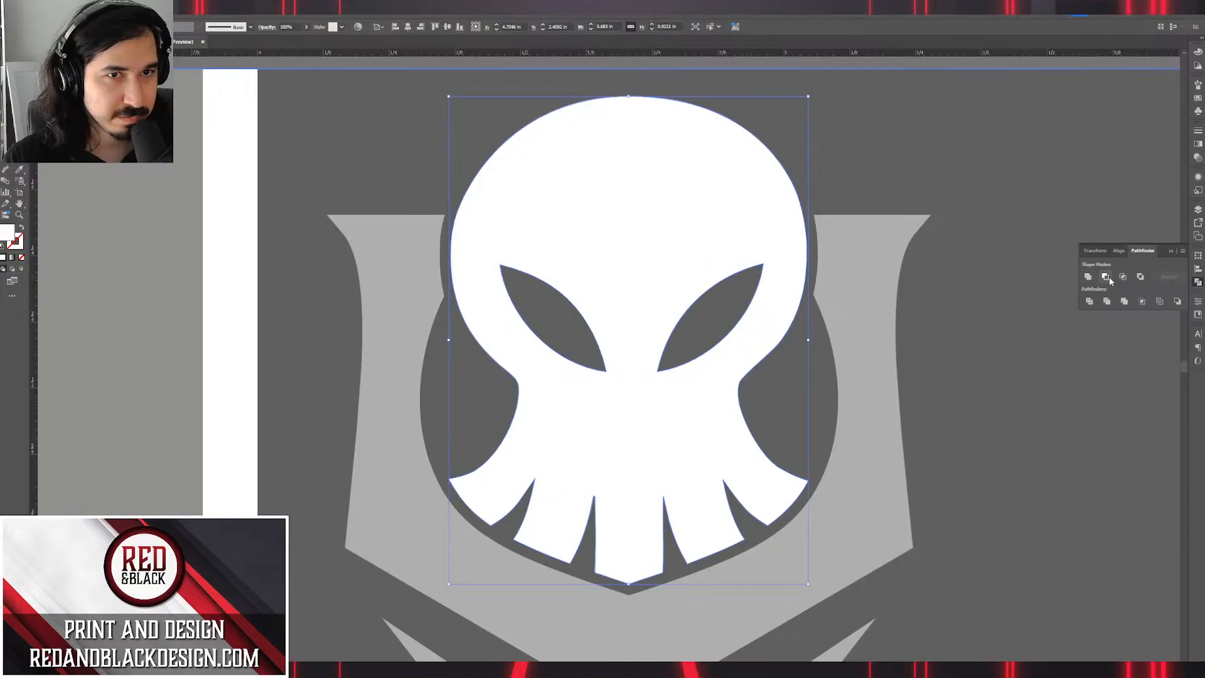
double_click(1007, 253)
click(684, 254)
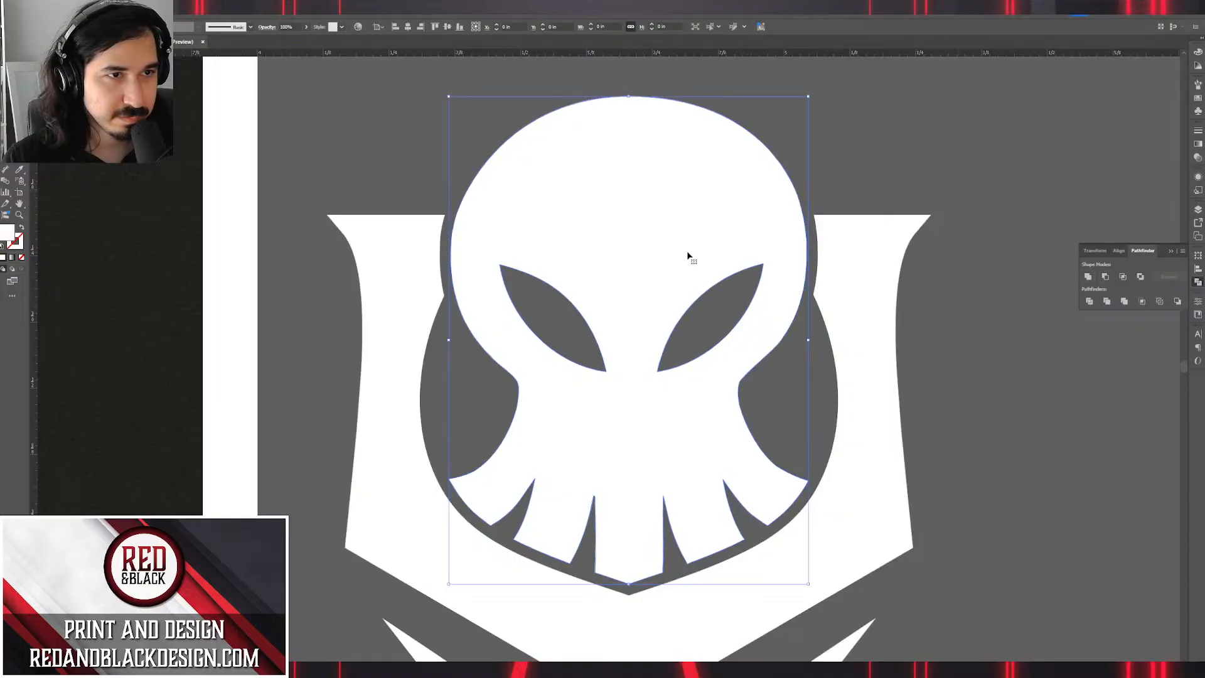
Examine the whole skull emblem and compare it with the reference logos and the octopus drawing.
click(884, 162)
scroll(861, 196, down, 2)
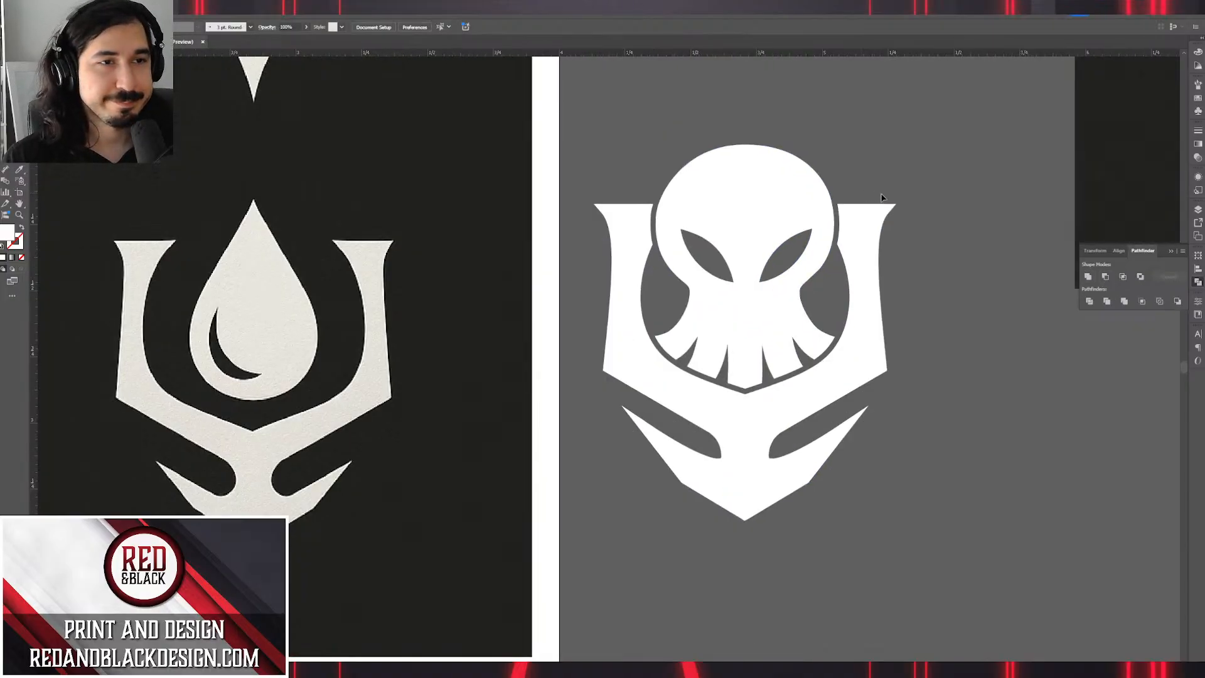
drag(941, 233, 804, 172)
scroll(774, 195, down, 1)
scroll(770, 199, up, 2)
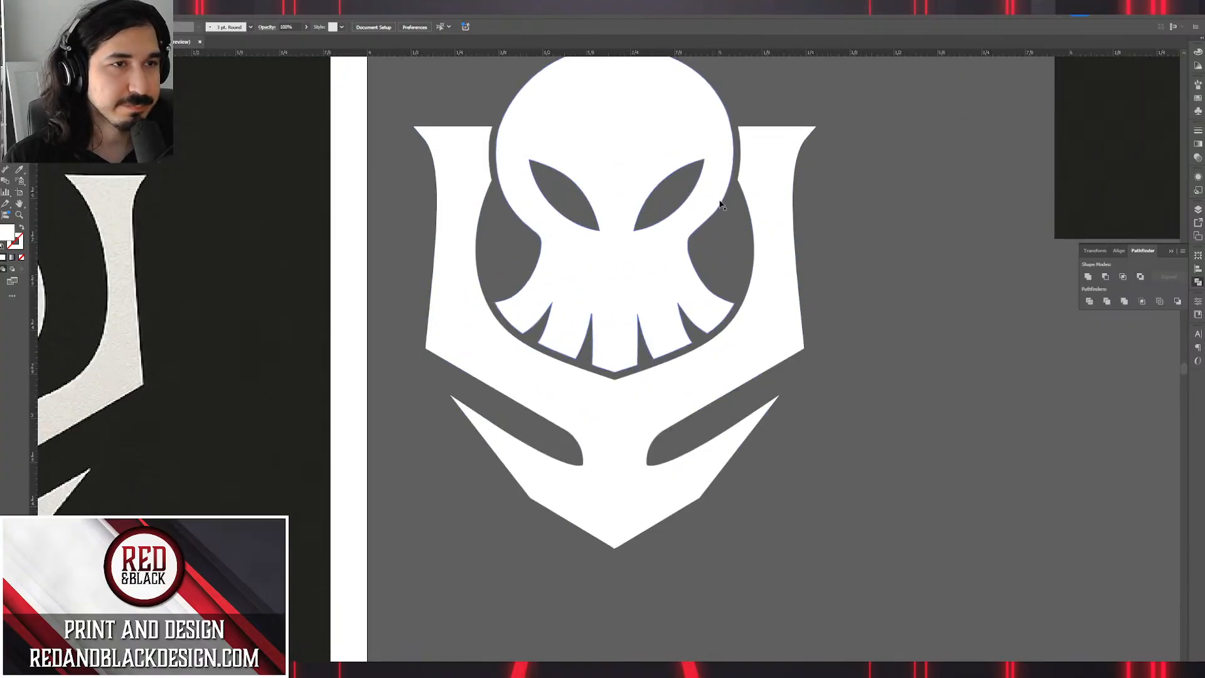
drag(781, 226, 776, 340)
scroll(777, 340, down, 3)
scroll(729, 398, up, 5)
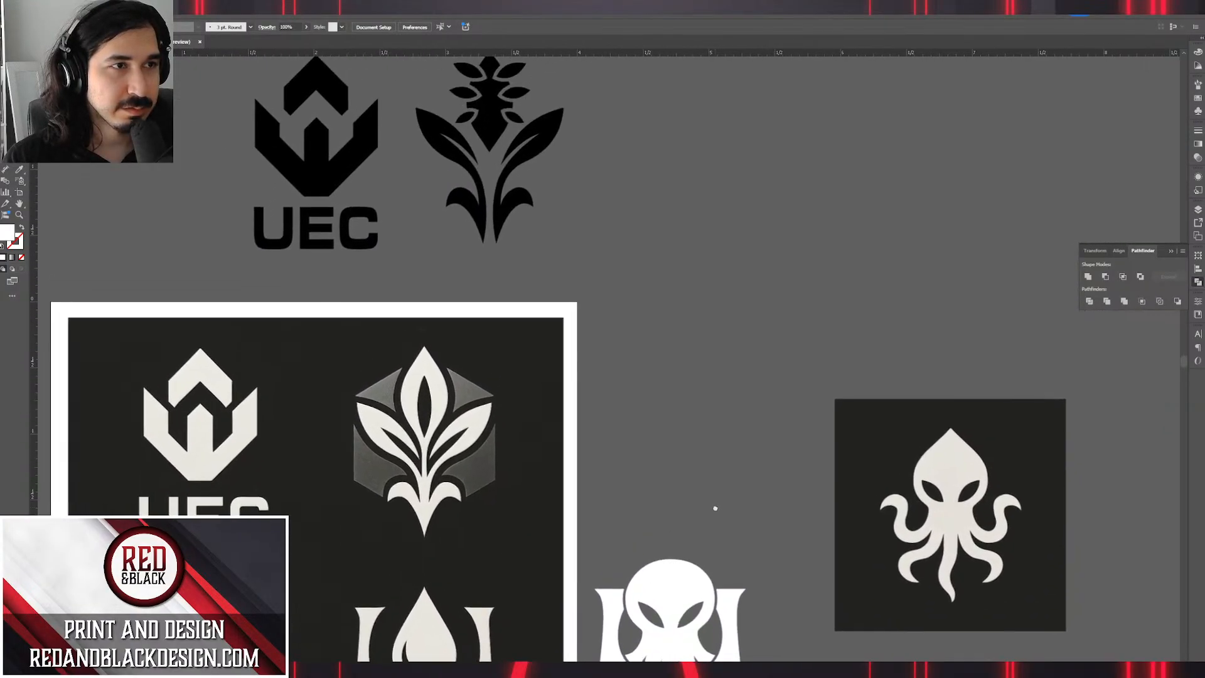
scroll(709, 471, down, 3)
scroll(672, 463, up, 3)
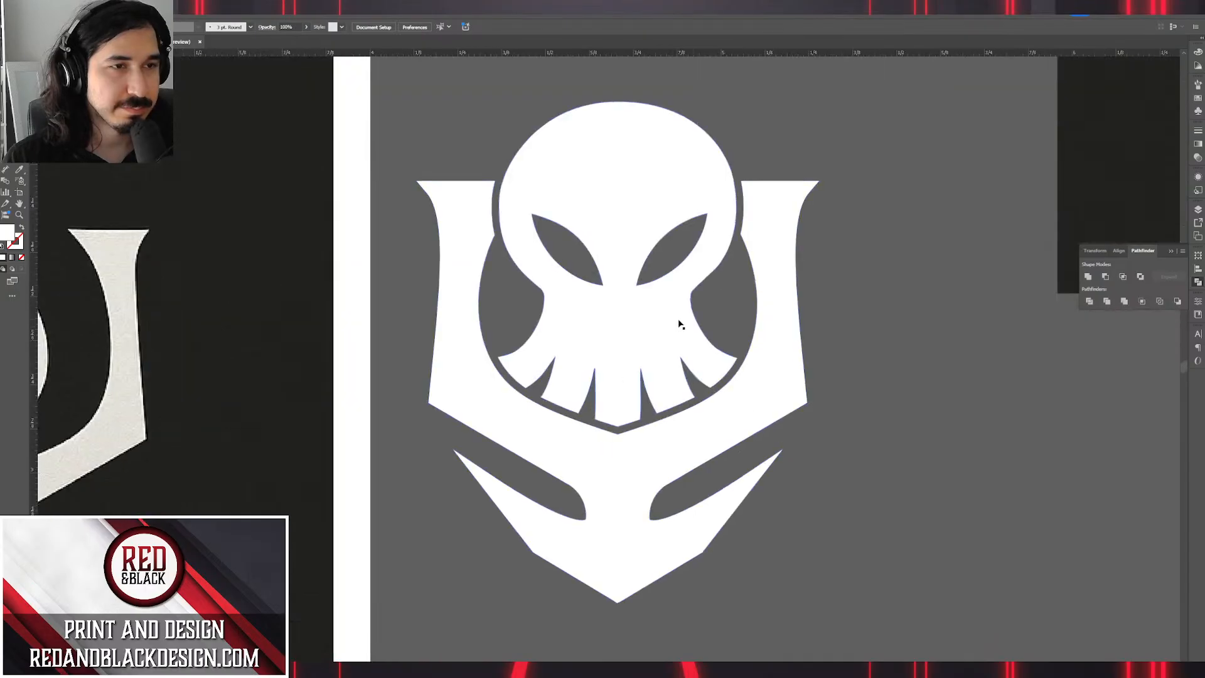
Try to reshape the skull's outer contour beside and below the right eye.
click(736, 270)
drag(738, 265, 727, 264)
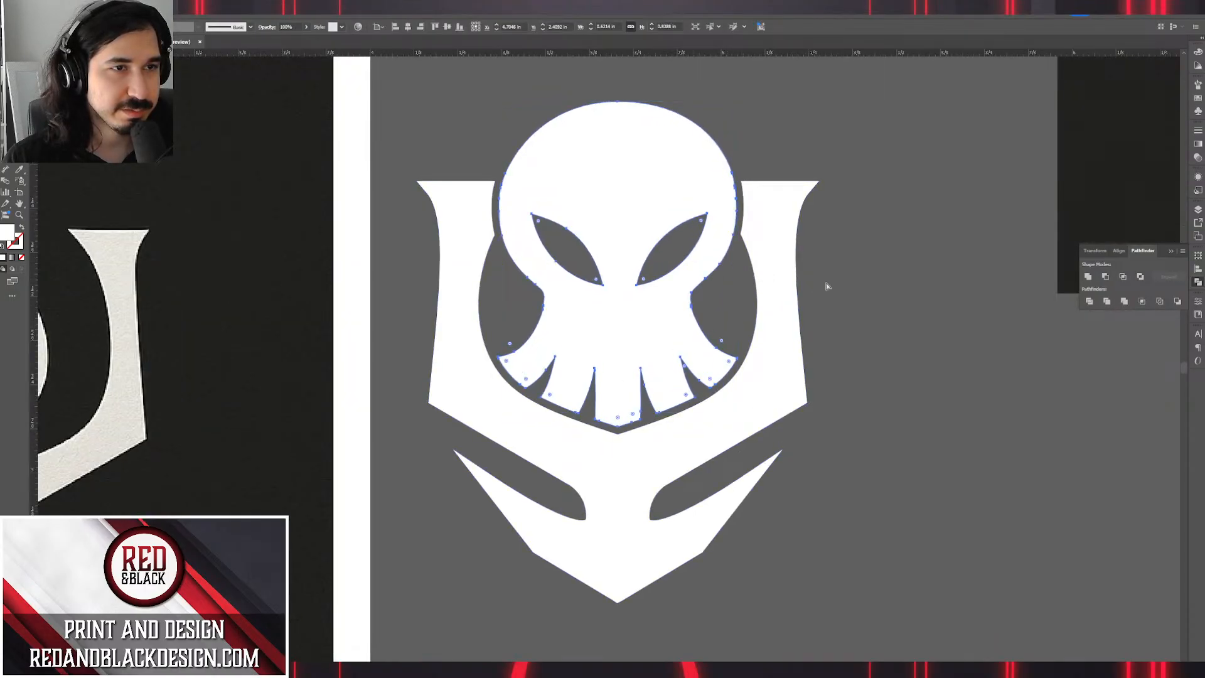
scroll(681, 295, up, 3)
scroll(675, 307, down, 4)
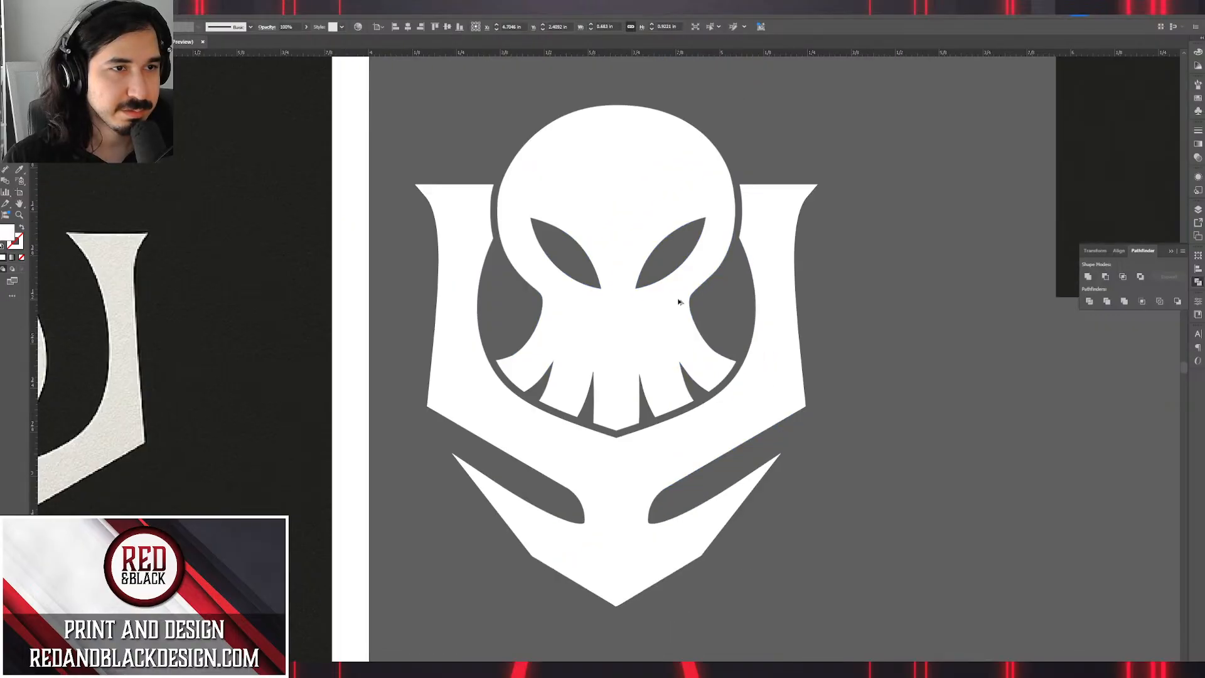
scroll(697, 317, up, 2)
double_click(728, 322)
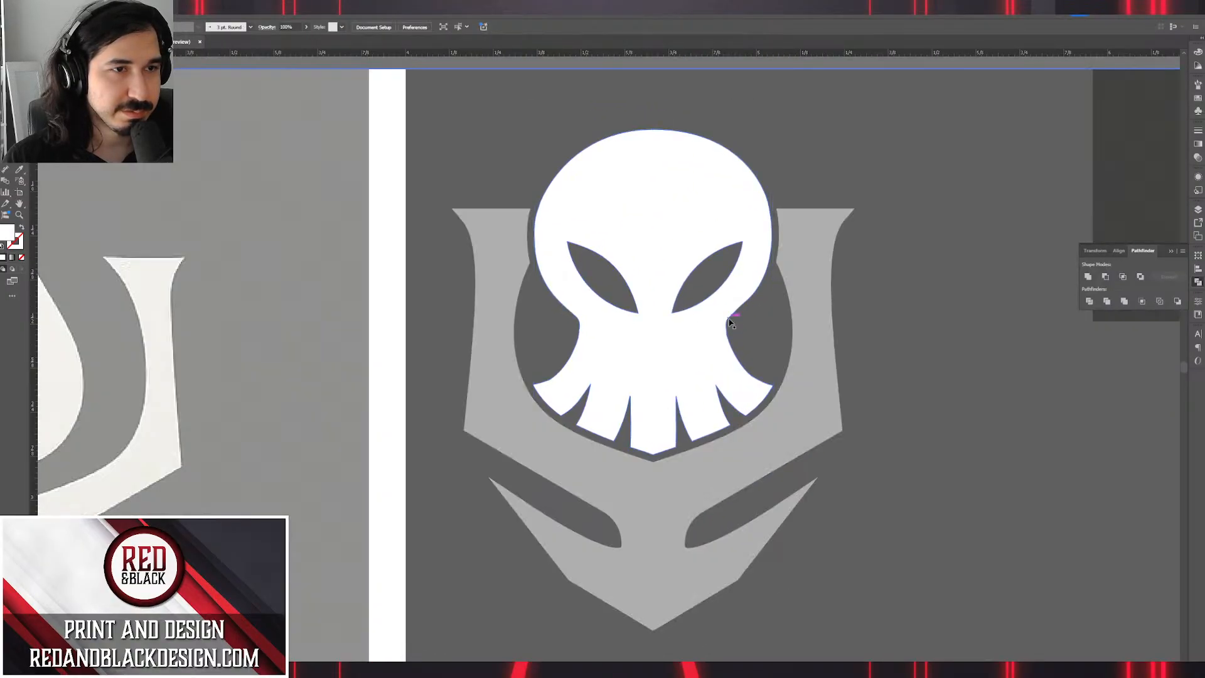
drag(729, 322, 670, 343)
key(ctrl+z)
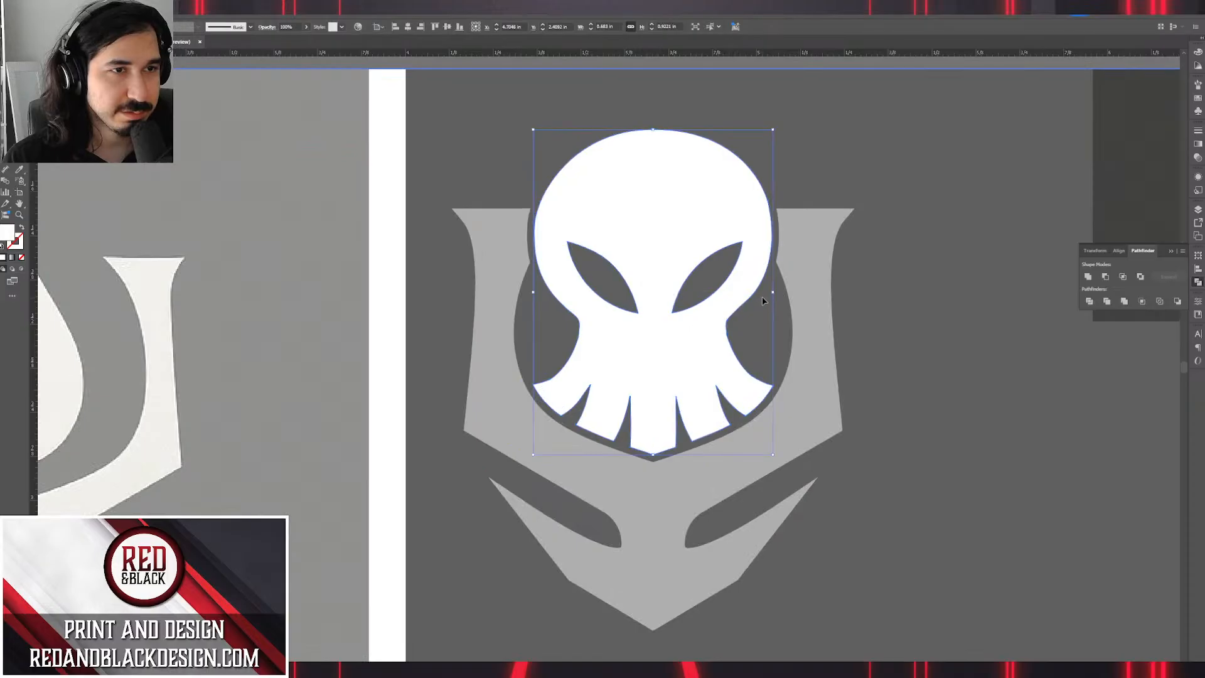
click(758, 290)
drag(758, 291, 729, 305)
key(ctrl+z)
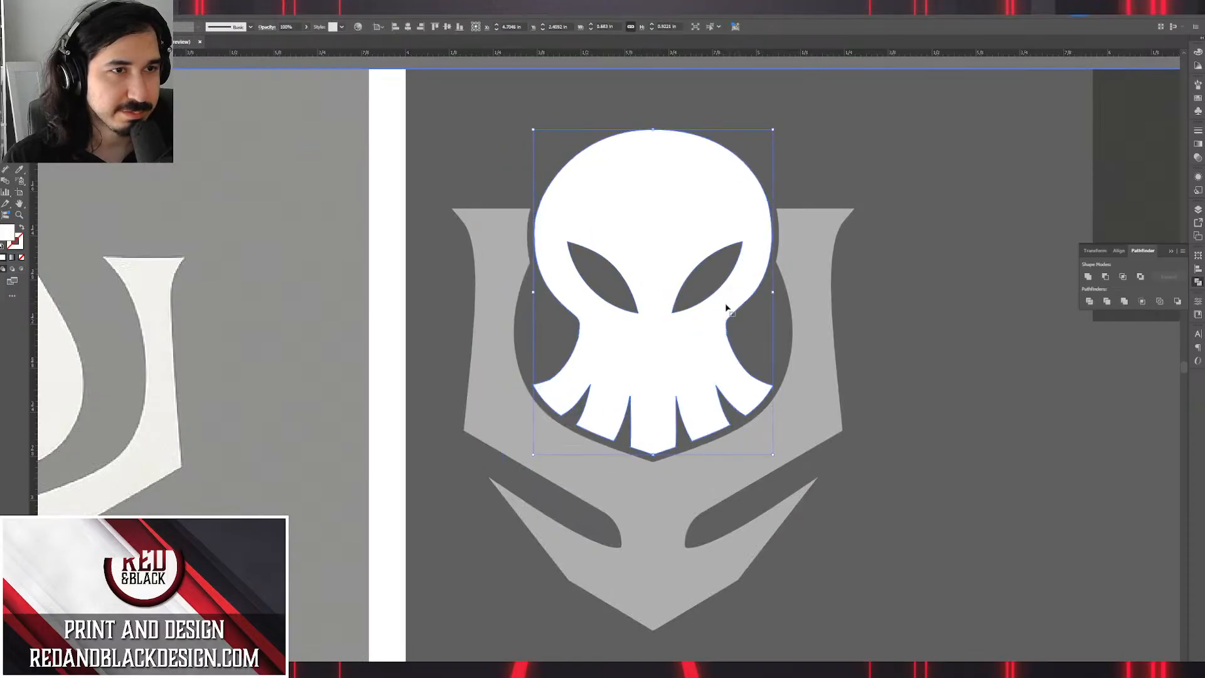
key(a)
key(v)
double_click(930, 277)
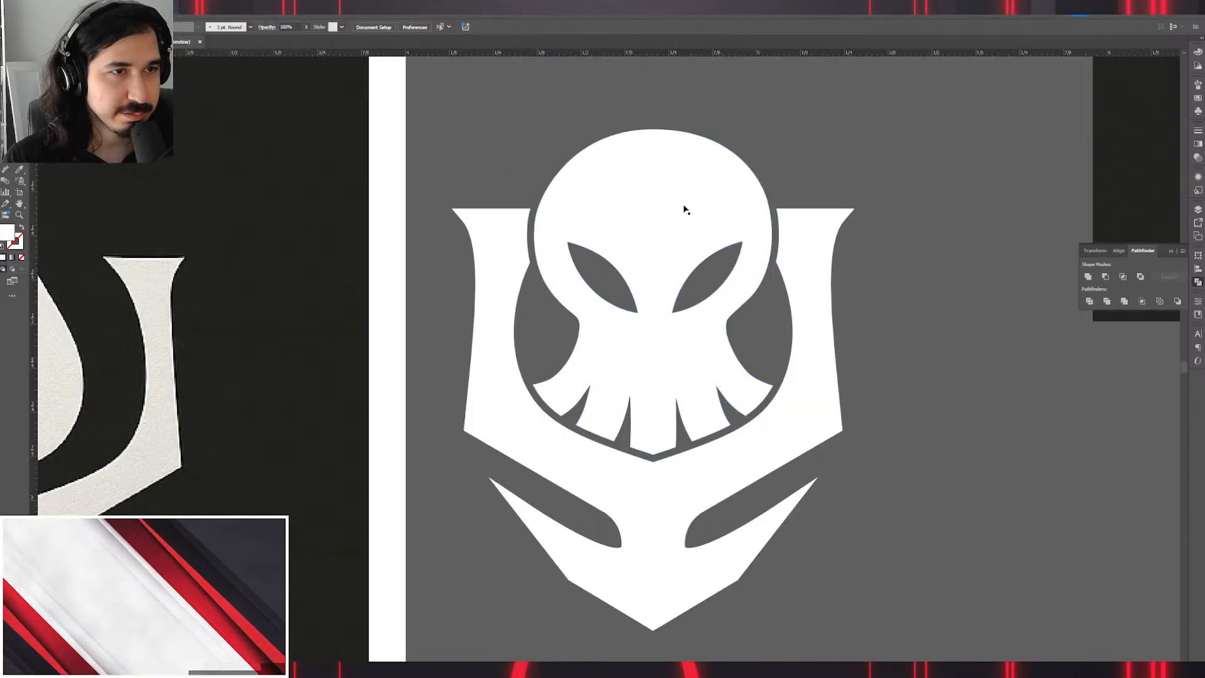
Make a duplicate skull silhouette without eye holes and align it horizontally and vertically with the original skull.
click(684, 207)
click(76, 9)
click(125, 144)
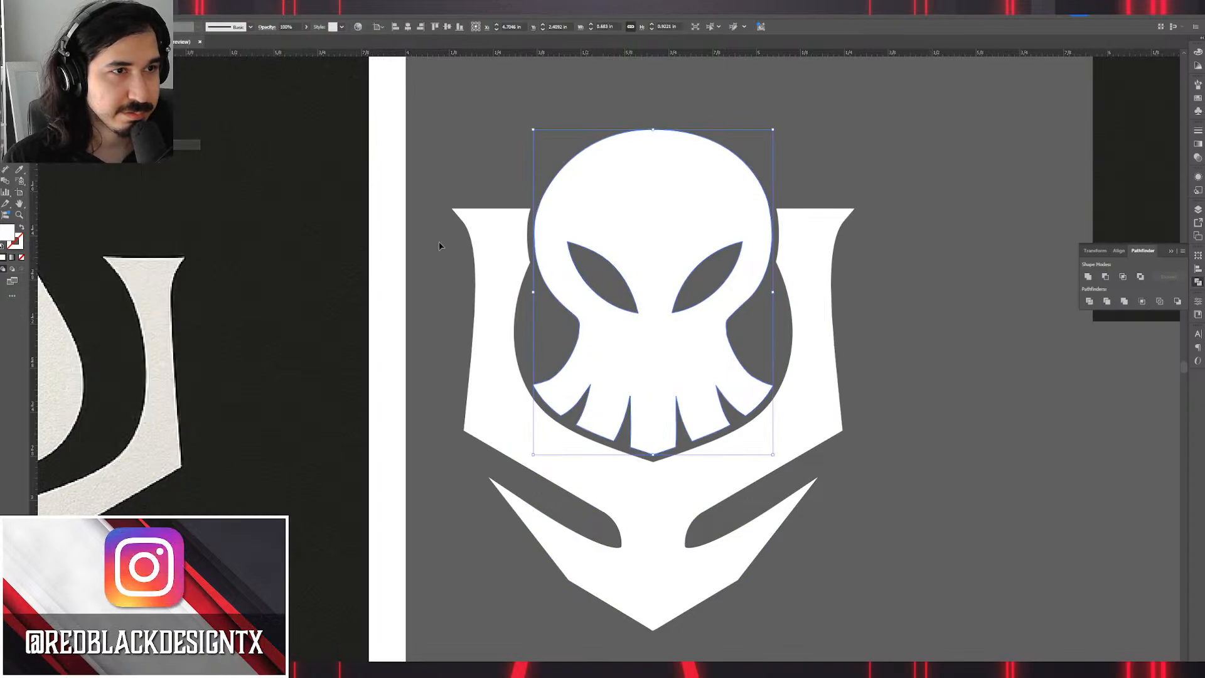
drag(757, 264, 496, 251)
shift+click(703, 201)
click(703, 201)
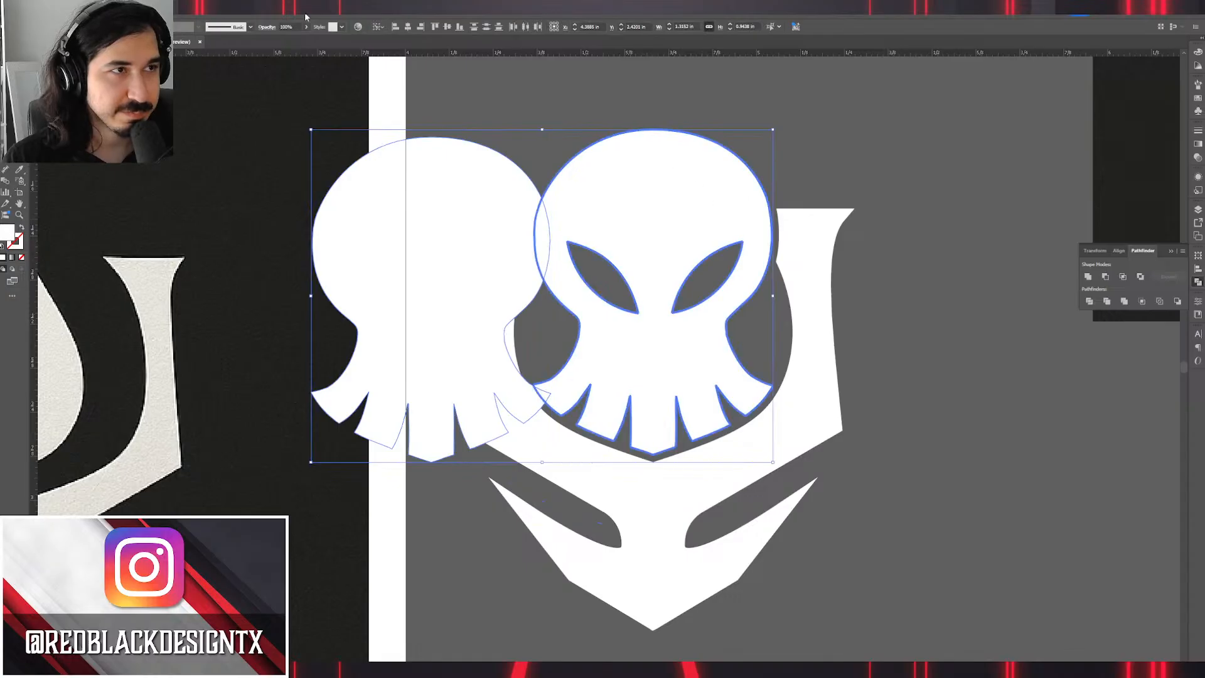
click(408, 26)
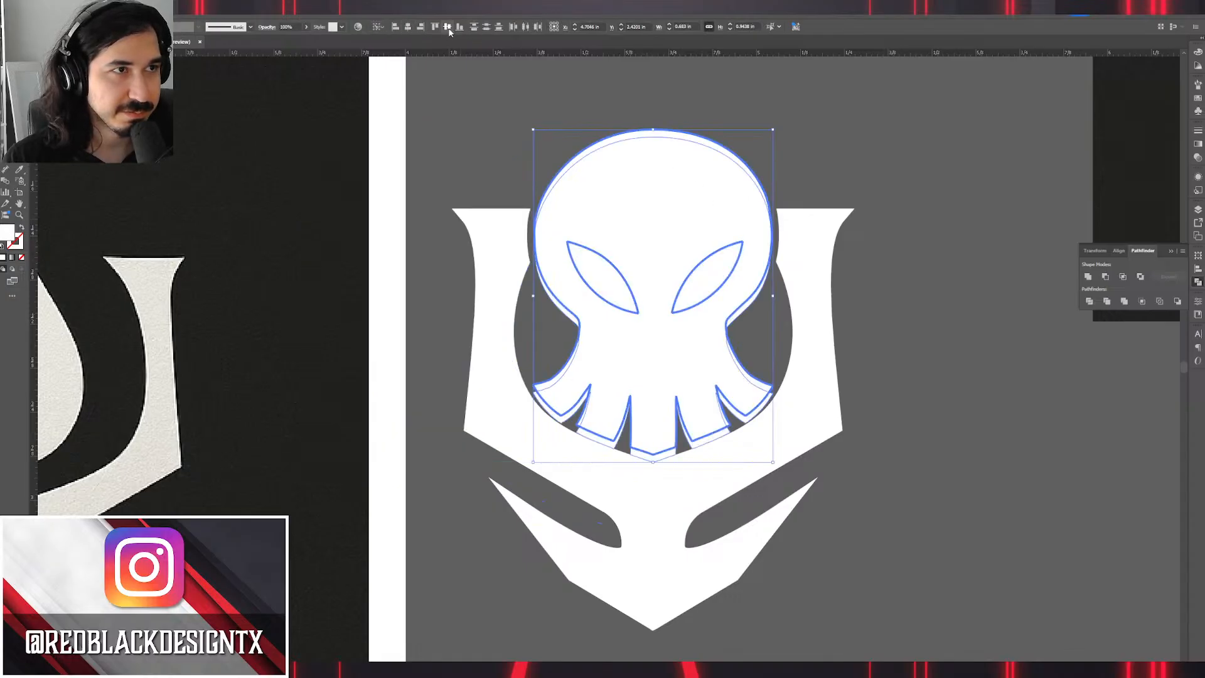
click(816, 197)
Give the eyeless skull silhouette a grey stroke sampled from the background, RGB 96, 96, 96.
click(667, 215)
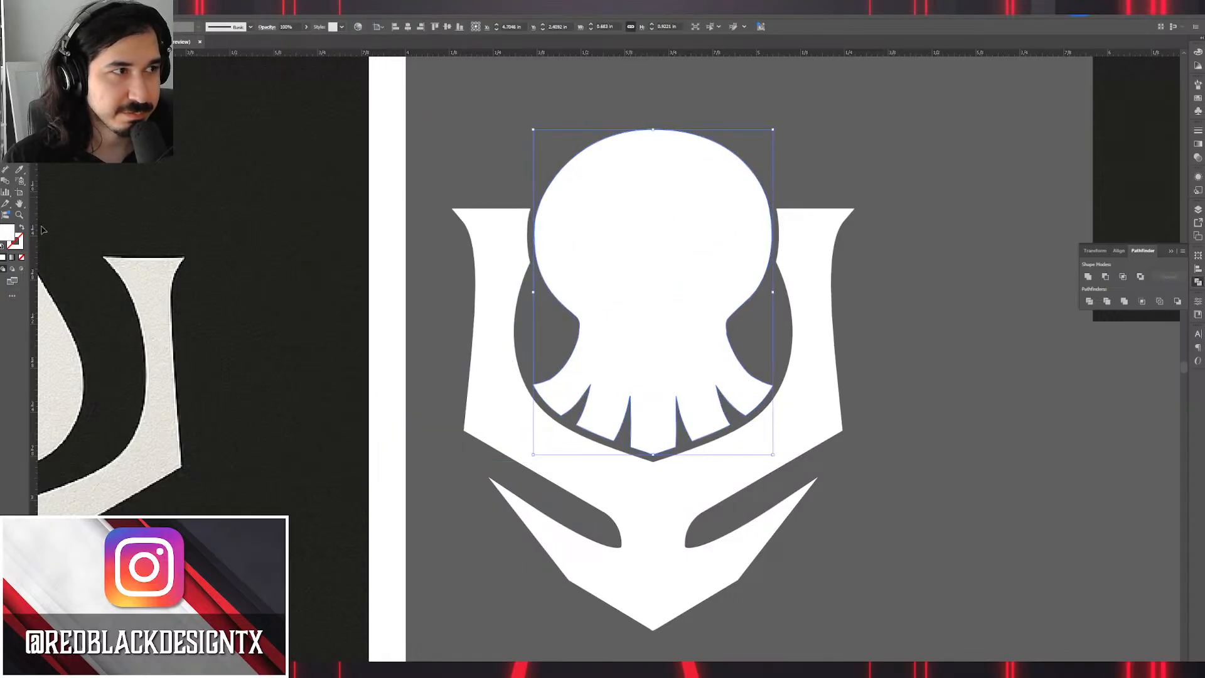
double_click(15, 240)
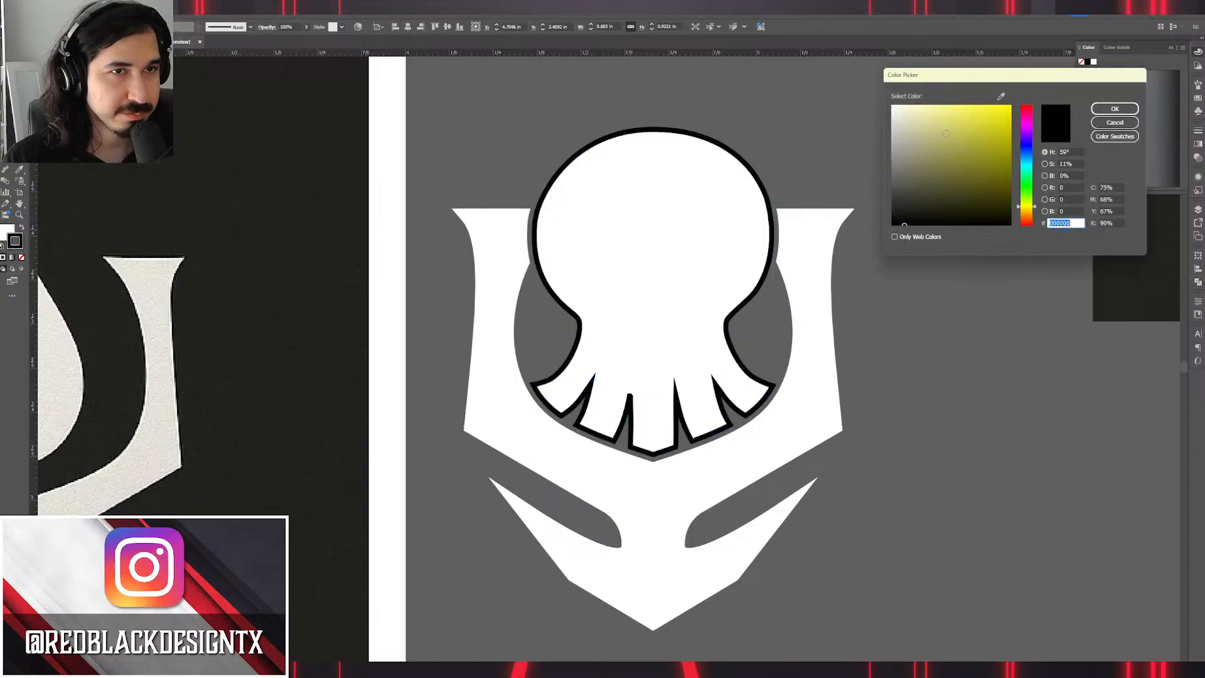
click(1002, 96)
click(869, 88)
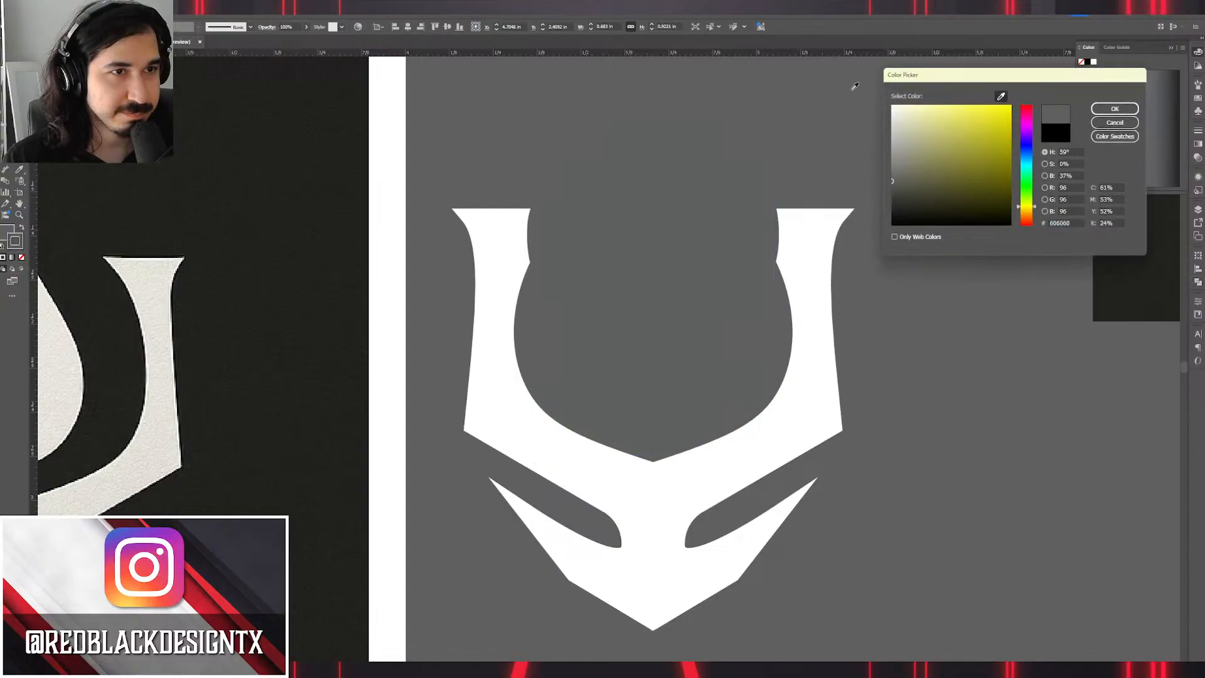
click(1114, 109)
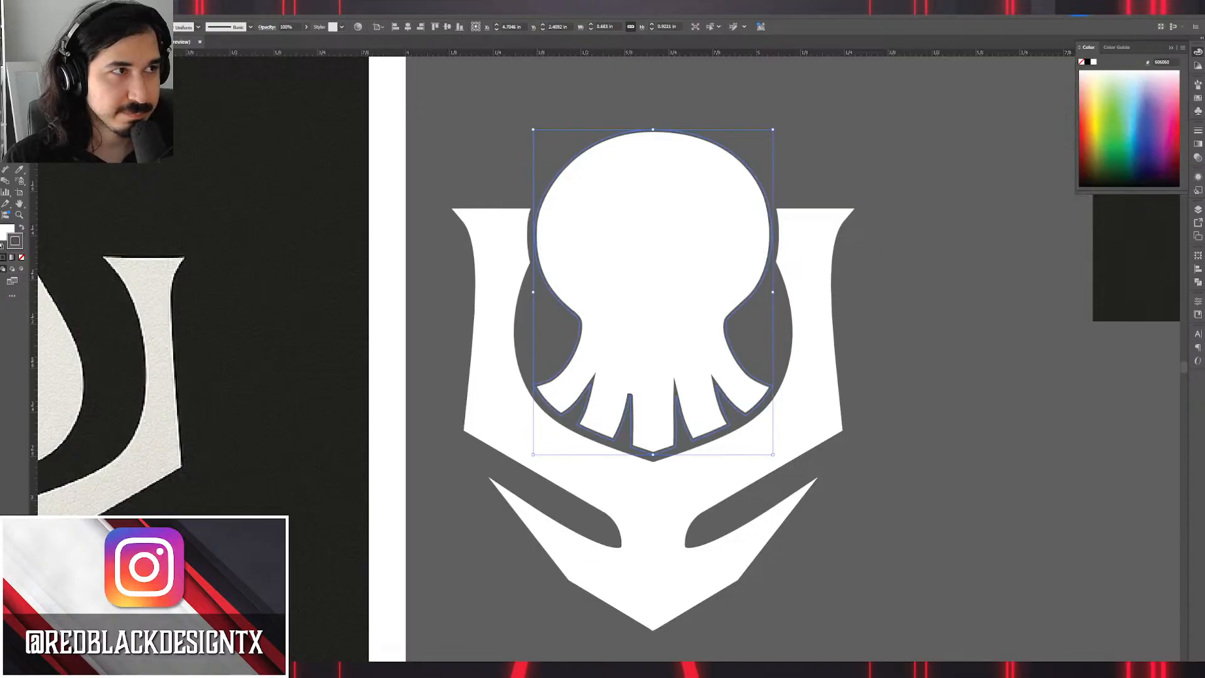
Align the silhouette's stroke to the outside and set its weight to 3 pt.
key(Up)
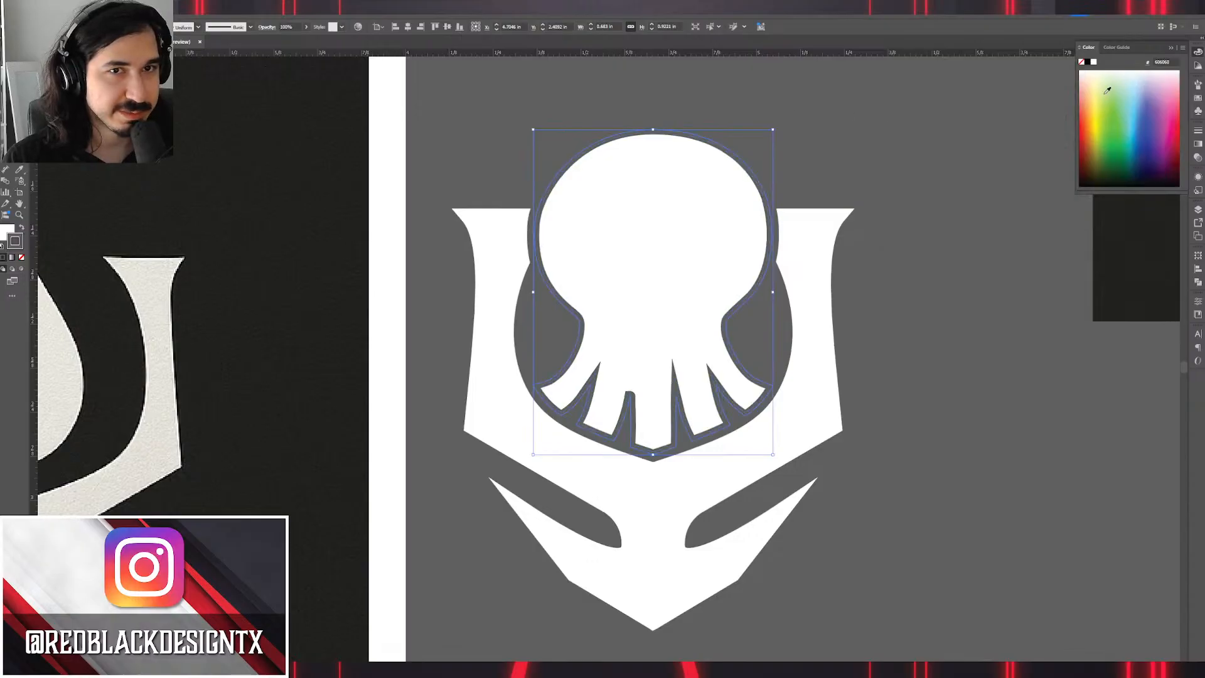
click(1198, 131)
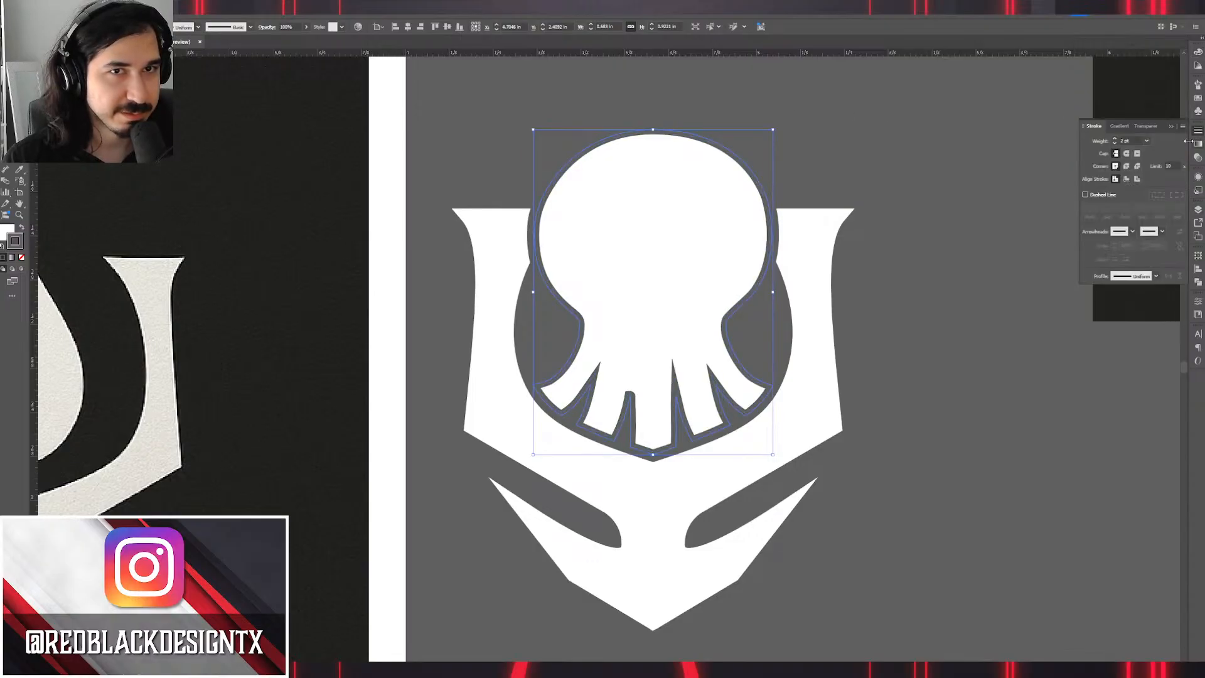
click(1138, 180)
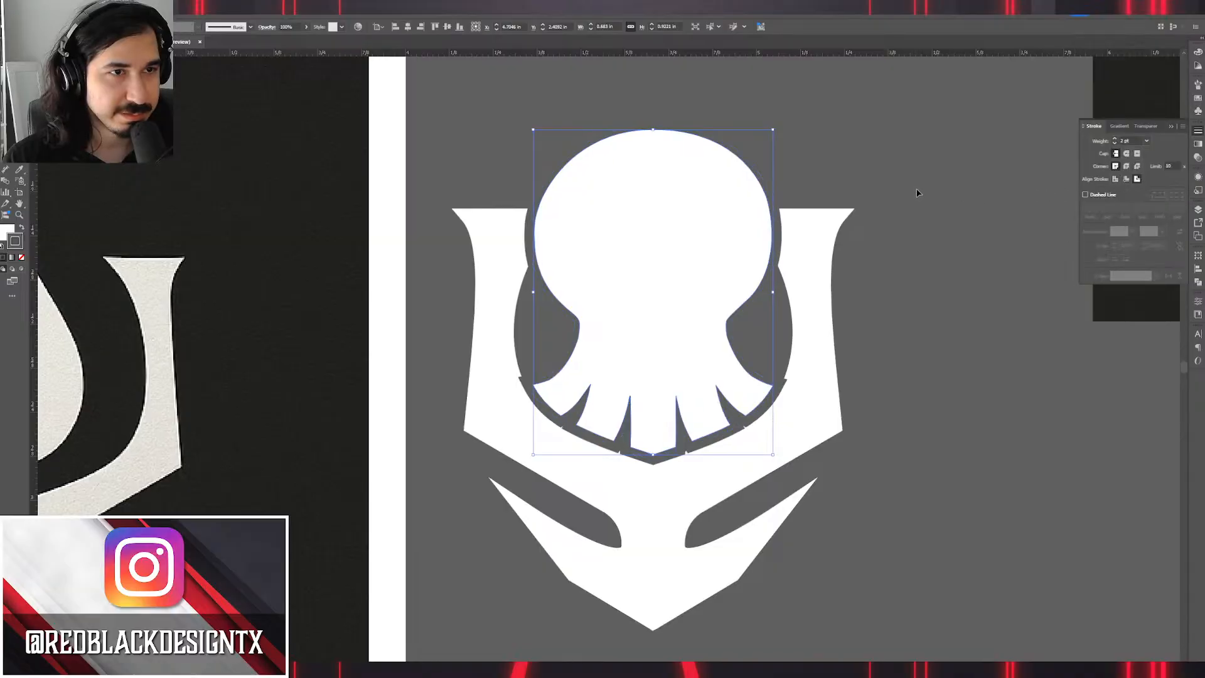
click(1116, 141)
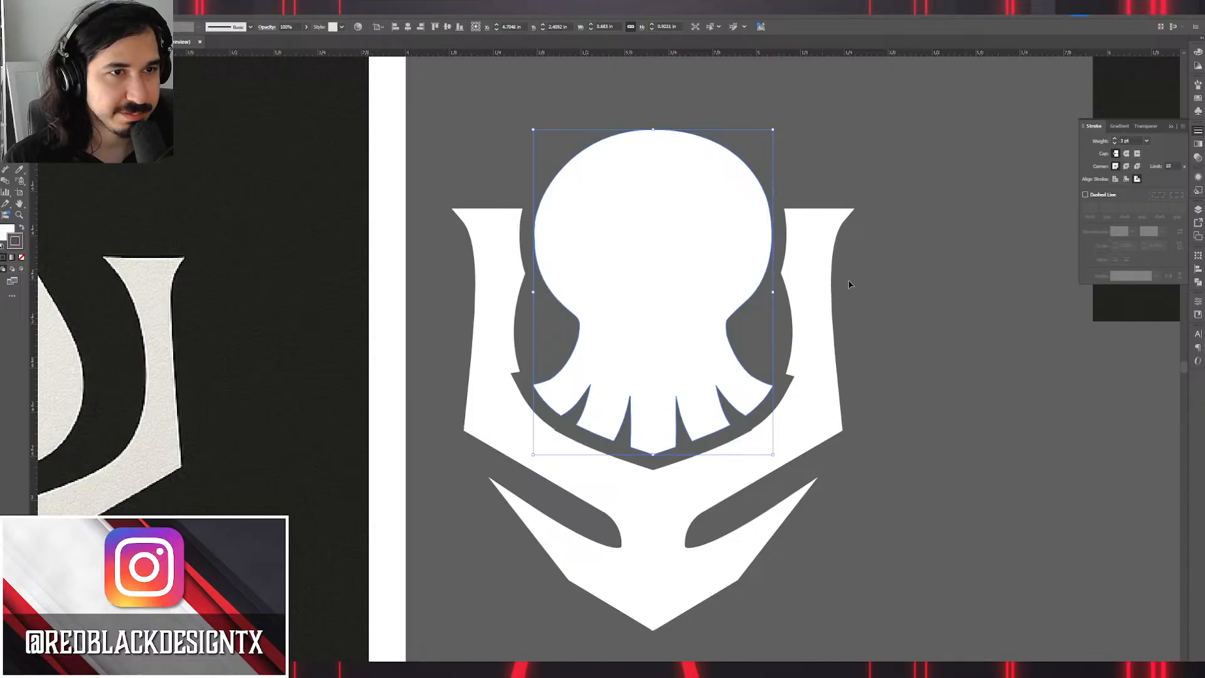
Expand the frame and the stroked silhouette into plain outlined shapes, and delete the silhouette's white fill covering the skull.
shift+click(820, 283)
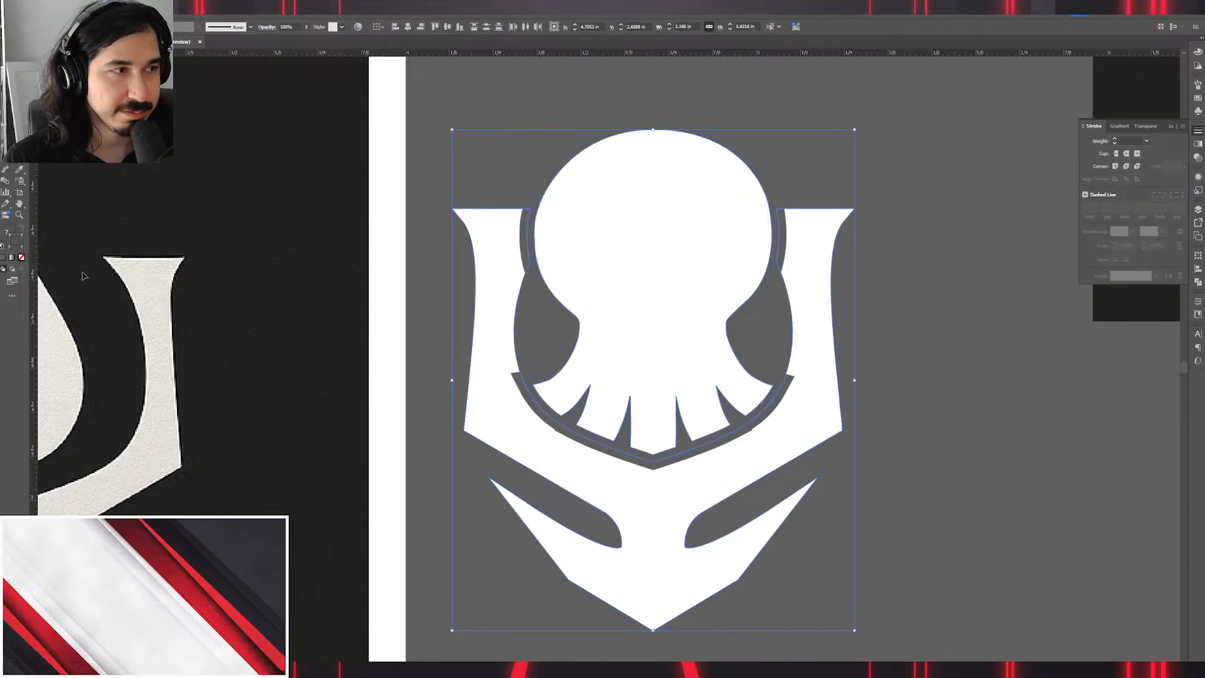
click(79, 8)
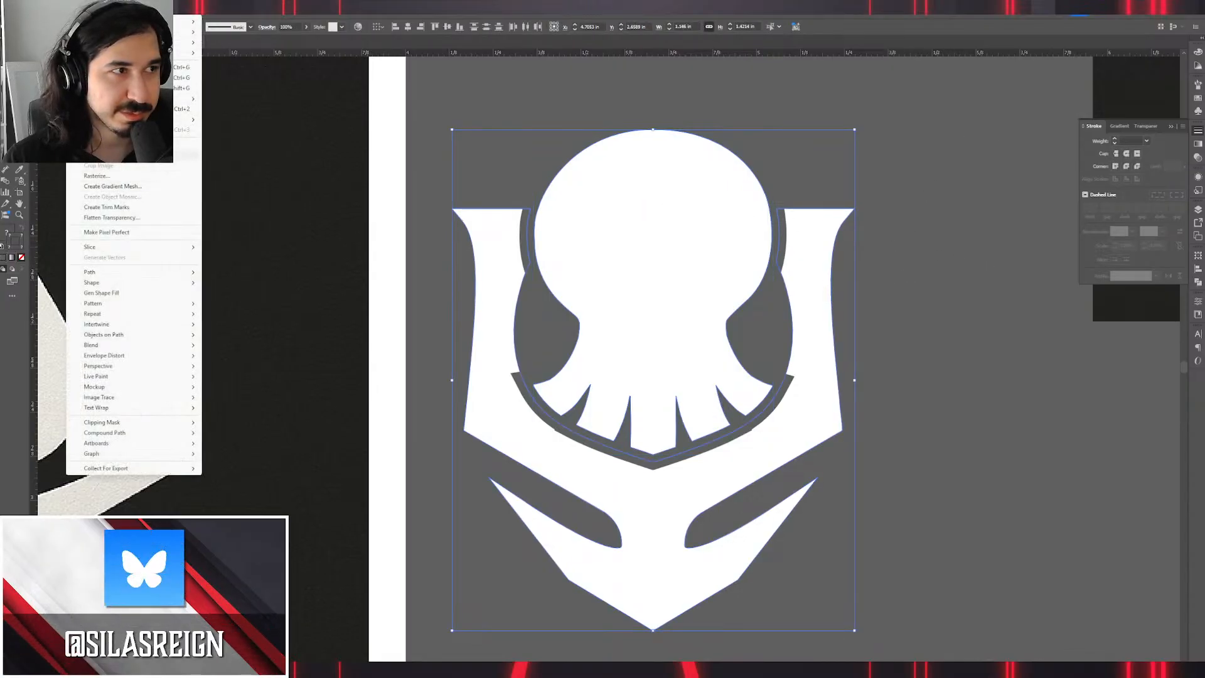
click(125, 154)
click(79, 9)
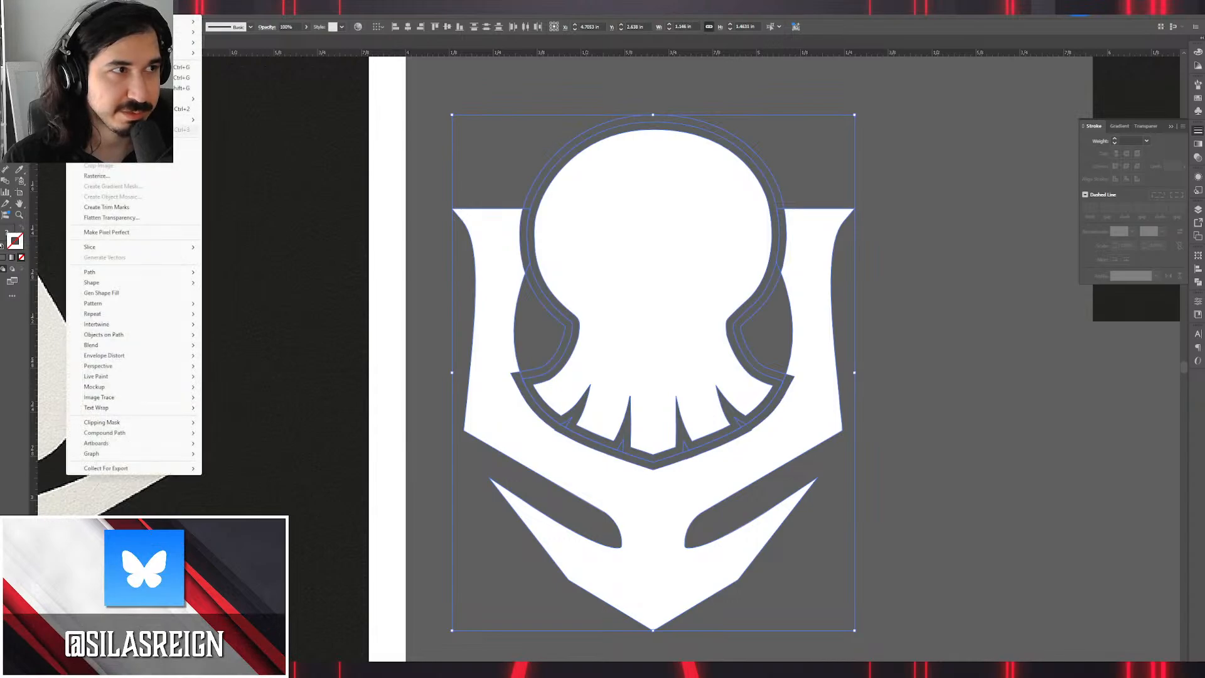
click(125, 143)
double_click(662, 225)
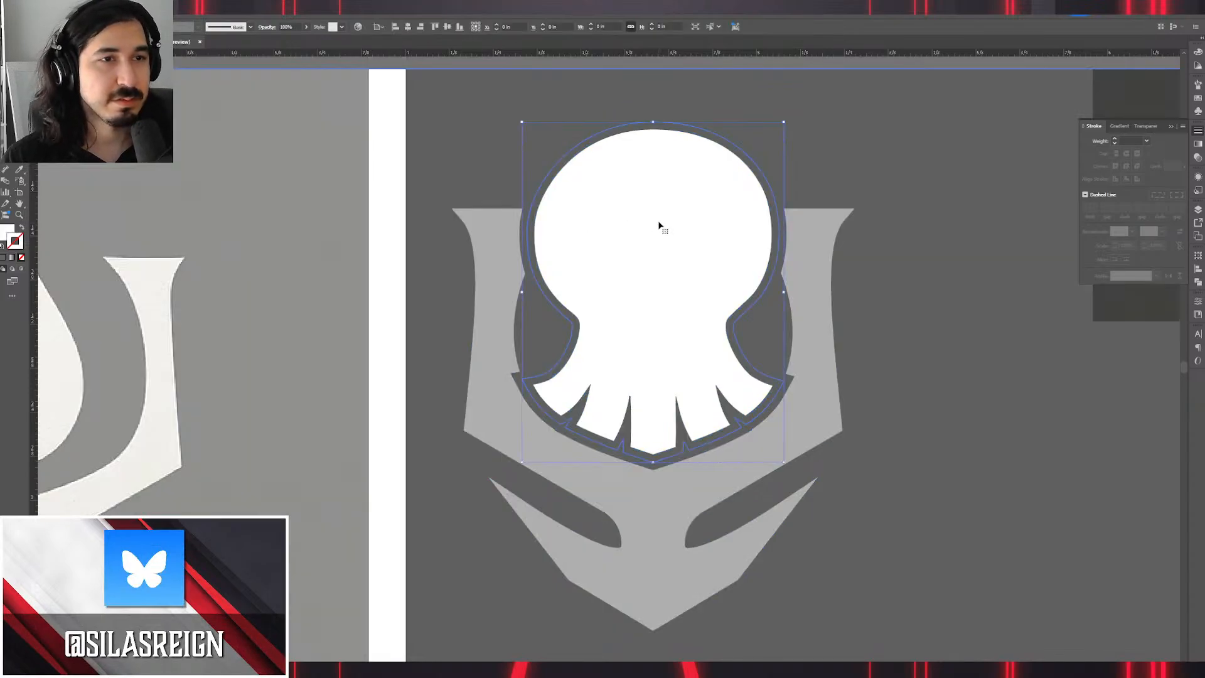
key(Escape)
Split the frame and the expanded grey outline into separate pieces with Pathfinder.
click(779, 204)
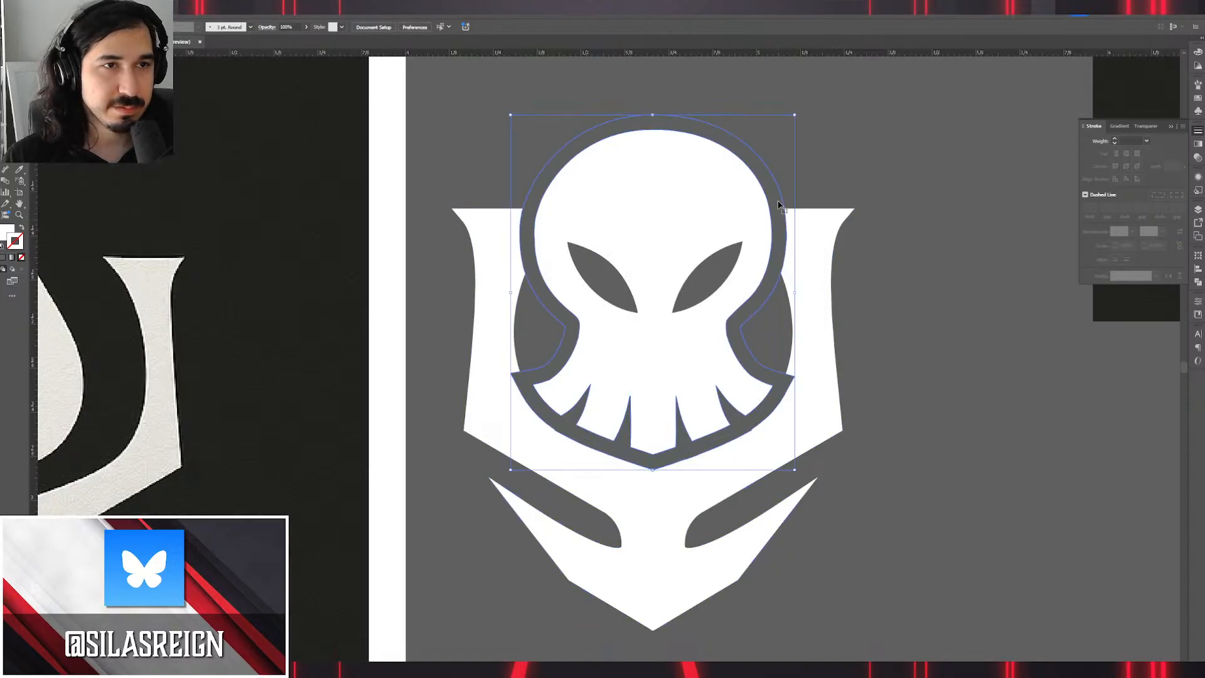
shift+click(813, 242)
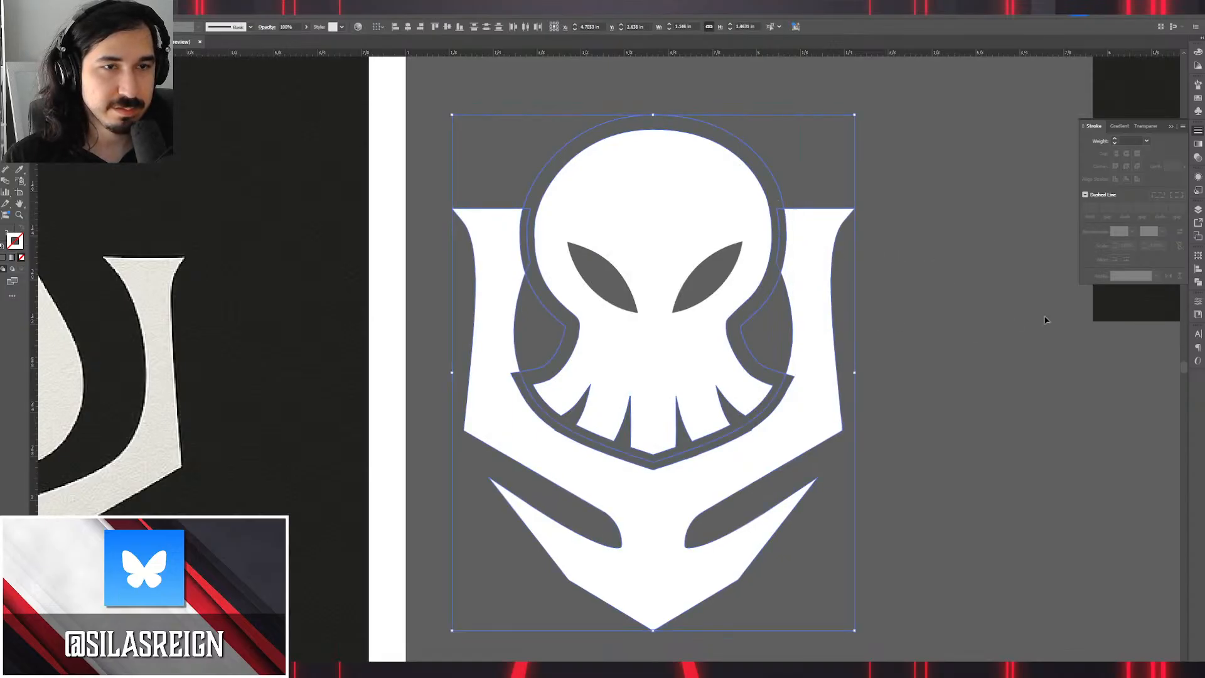
click(1199, 283)
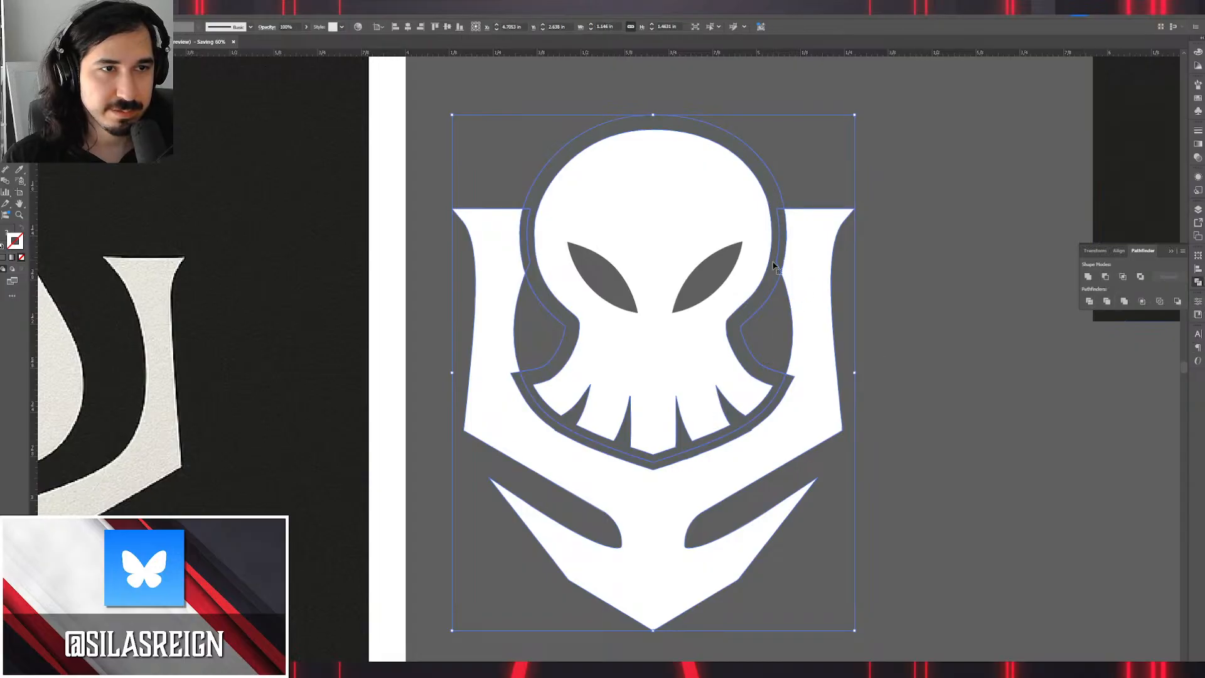
Isolate the split group and delete the leftover outline piece around the skull that lies outside the frame.
double_click(764, 298)
click(758, 293)
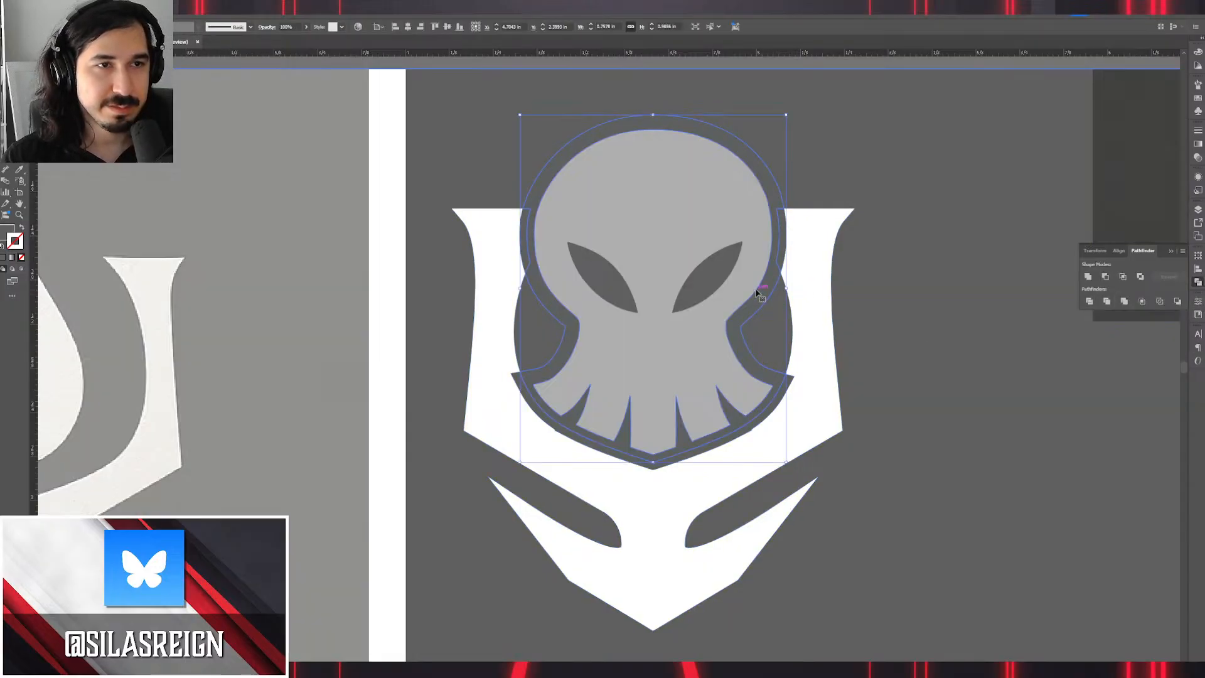
click(676, 249)
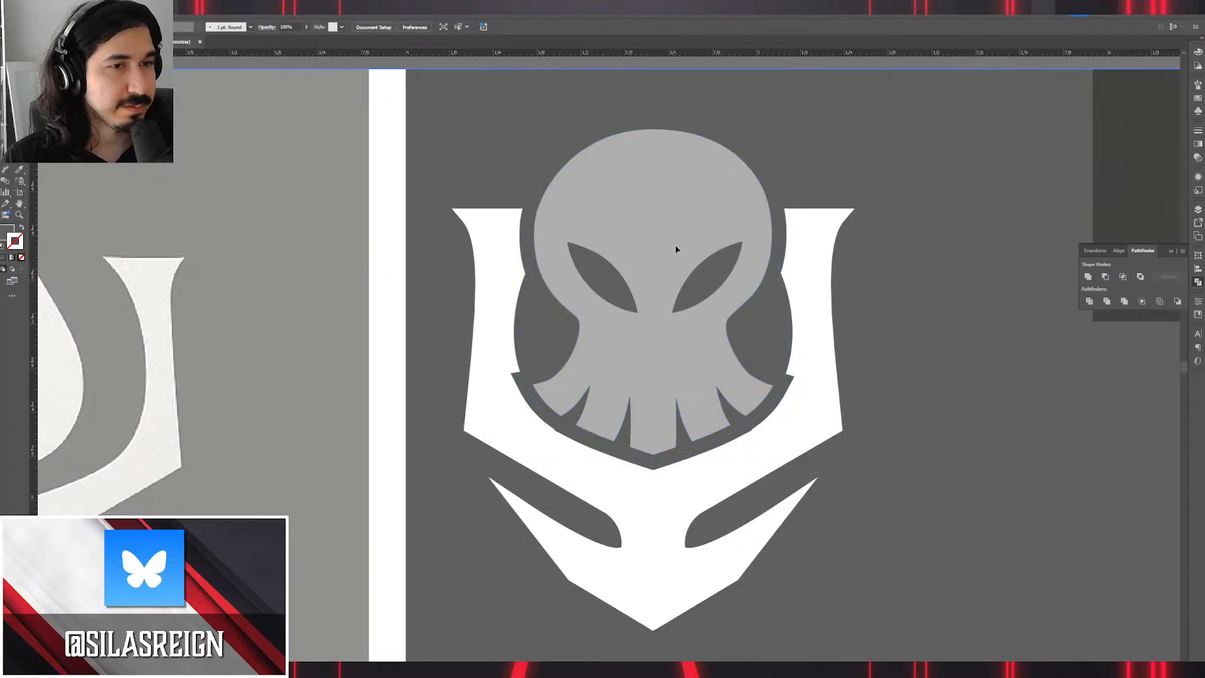
click(471, 398)
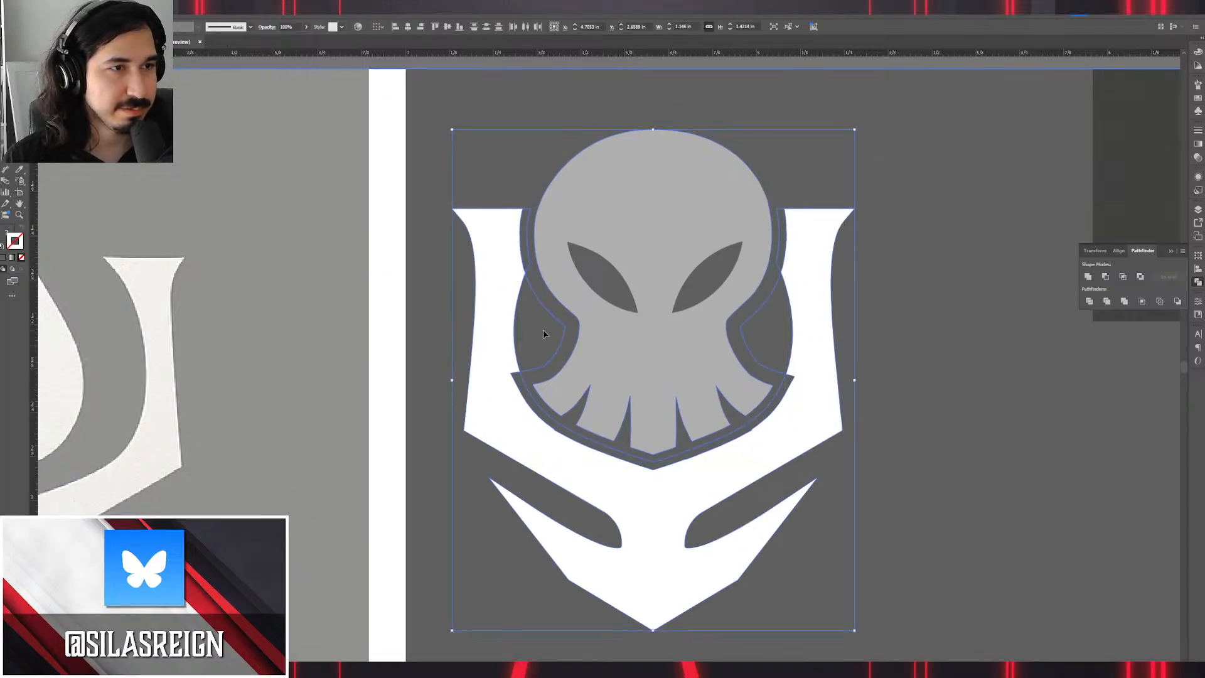
click(863, 302)
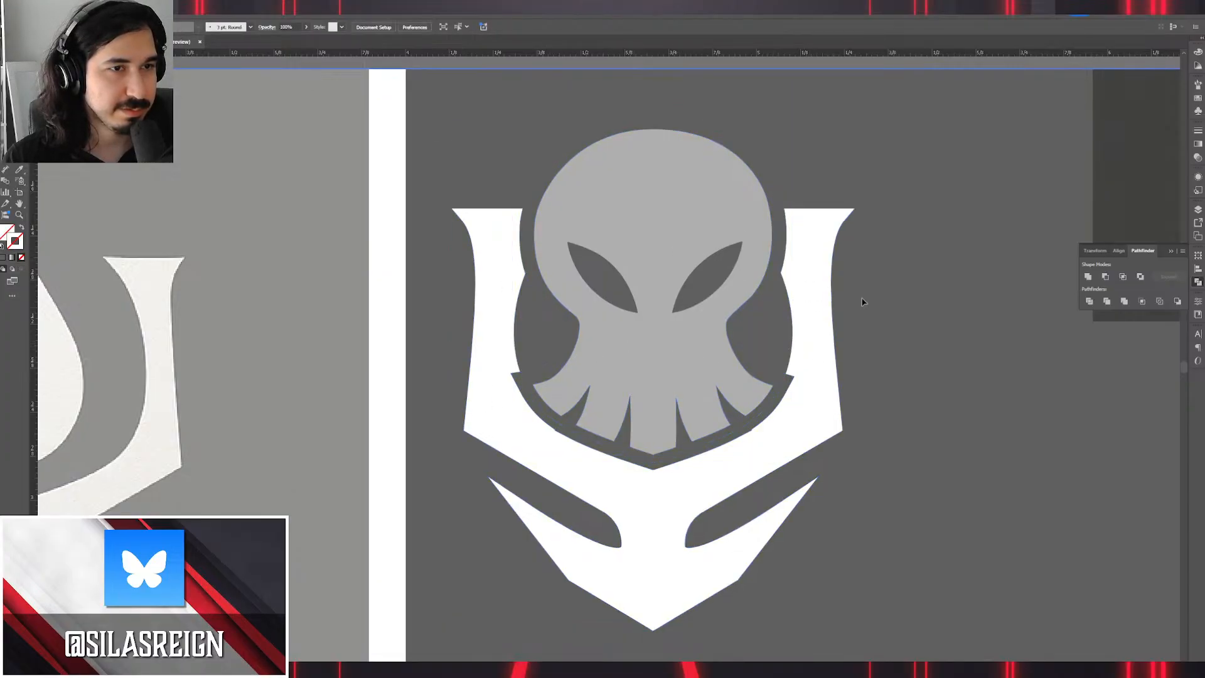
Recolour the remaining frame pieces white by sampling the frame's fill, and leave isolation mode.
click(506, 393)
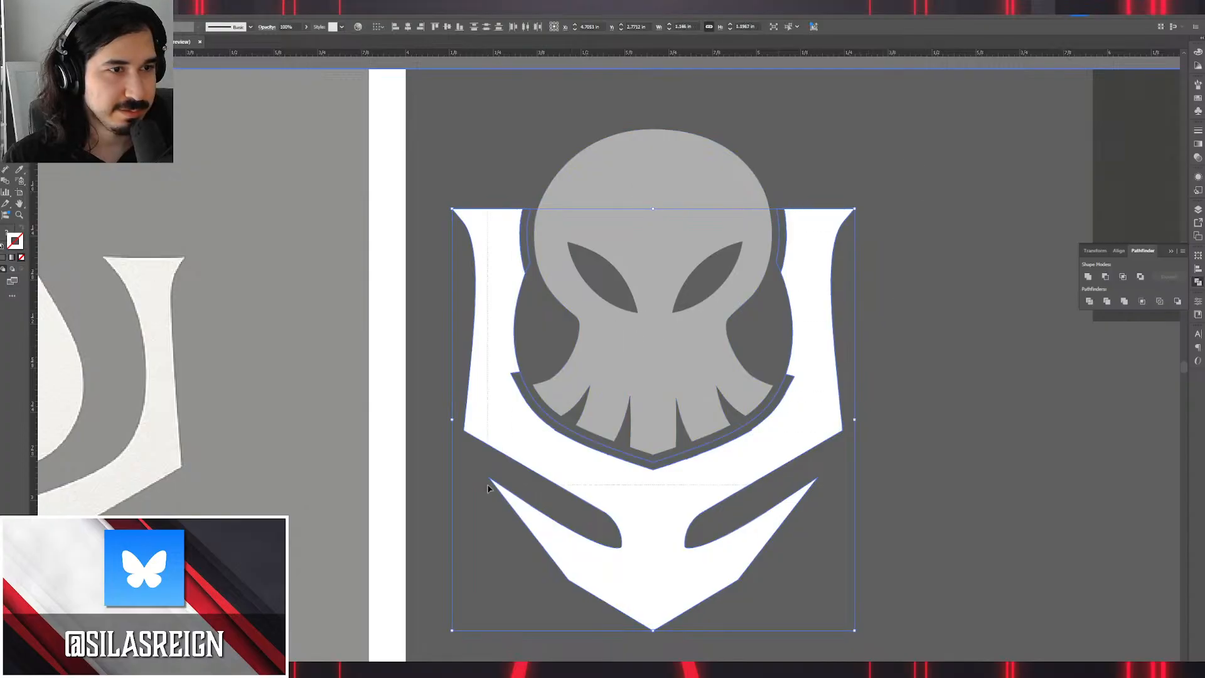
key(i)
click(807, 259)
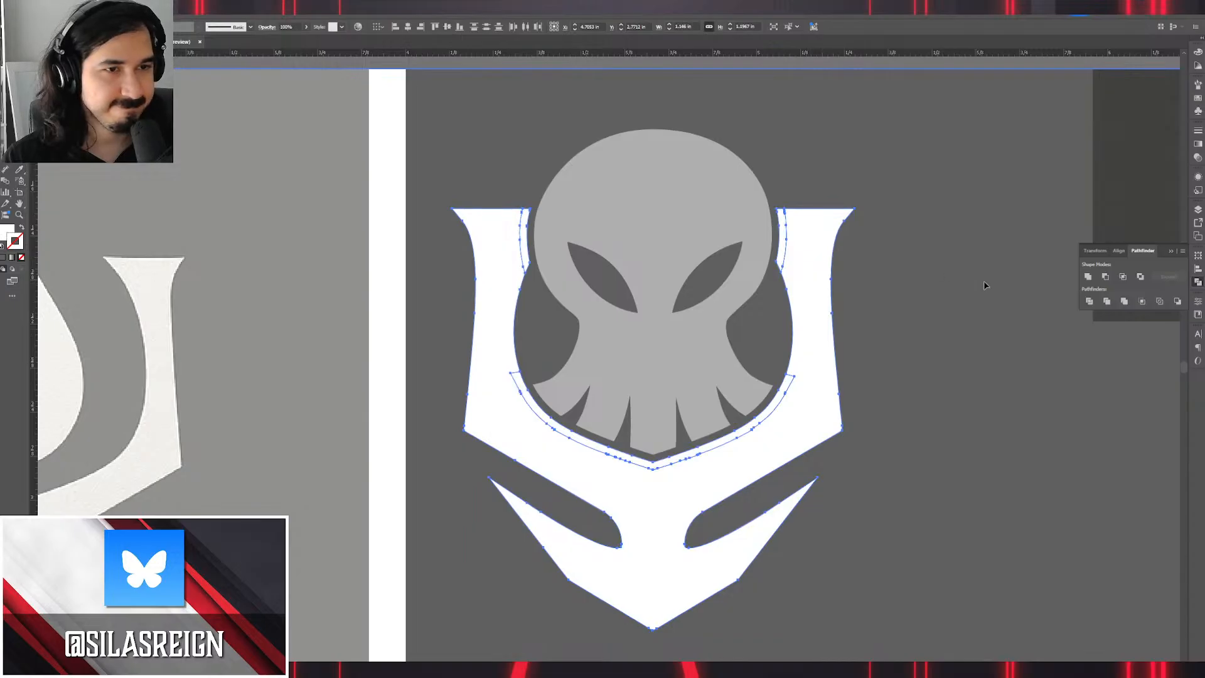
double_click(916, 234)
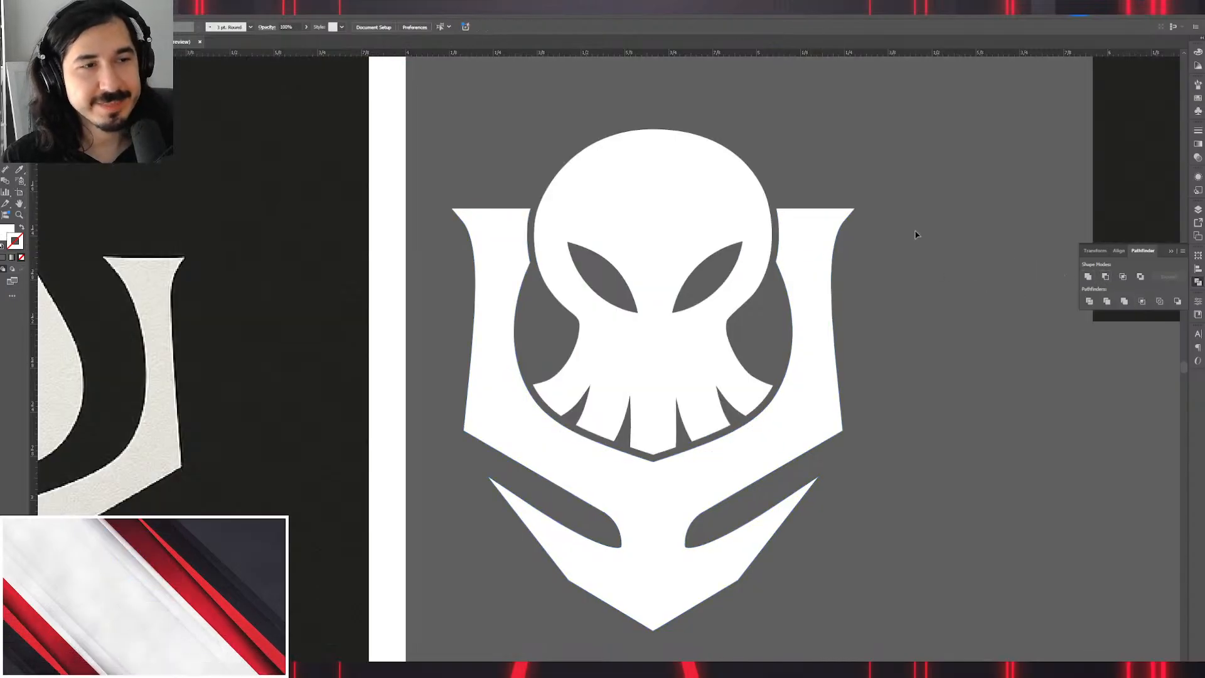
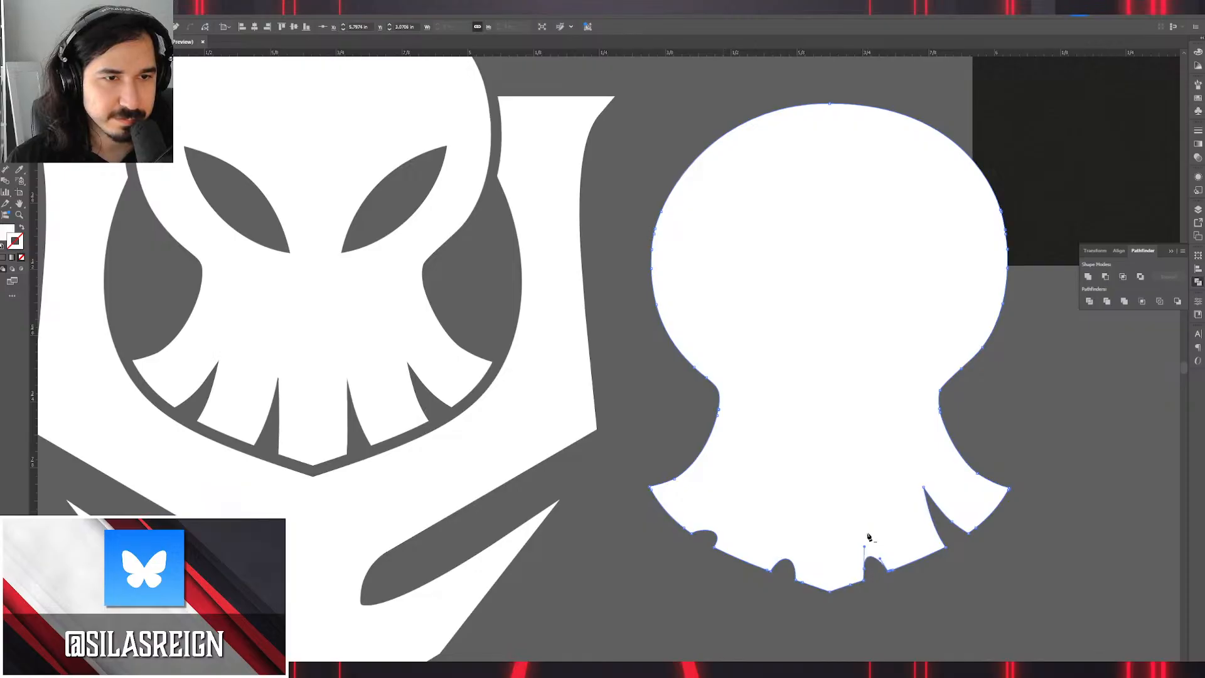
Remove the remaining notch anchor points from the eyeless silhouette's lower edge, leaving one continuous contour down to the centre tip.
click(924, 489)
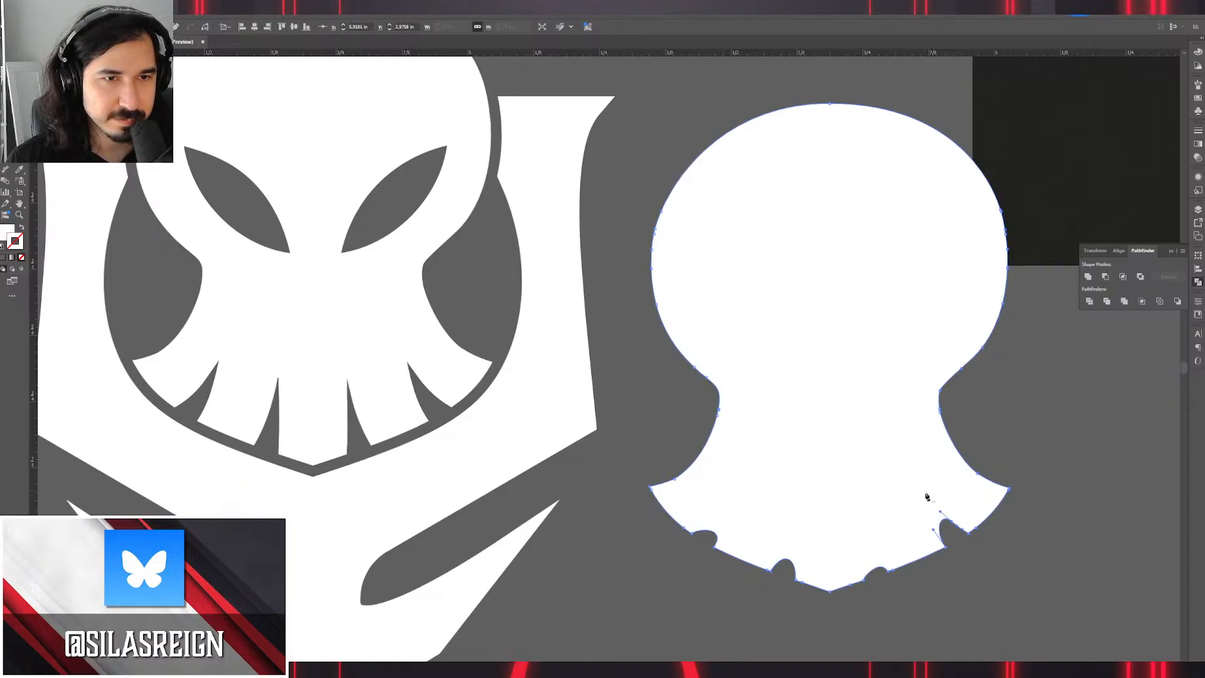
click(954, 525)
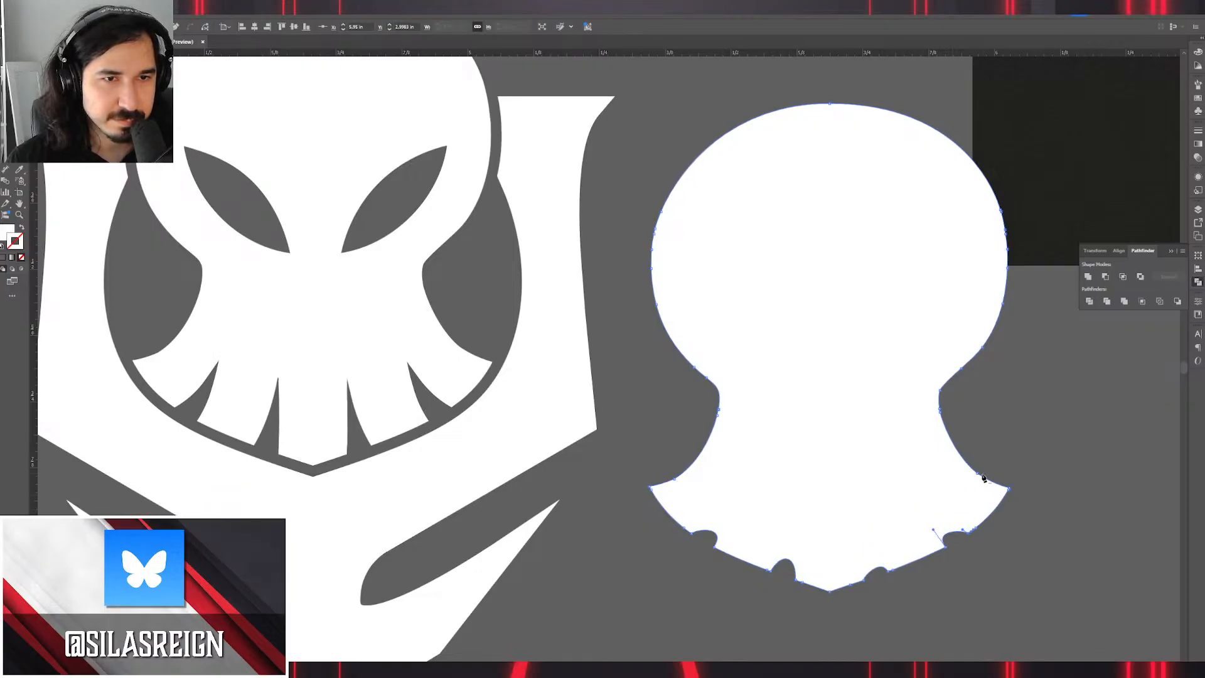
click(946, 547)
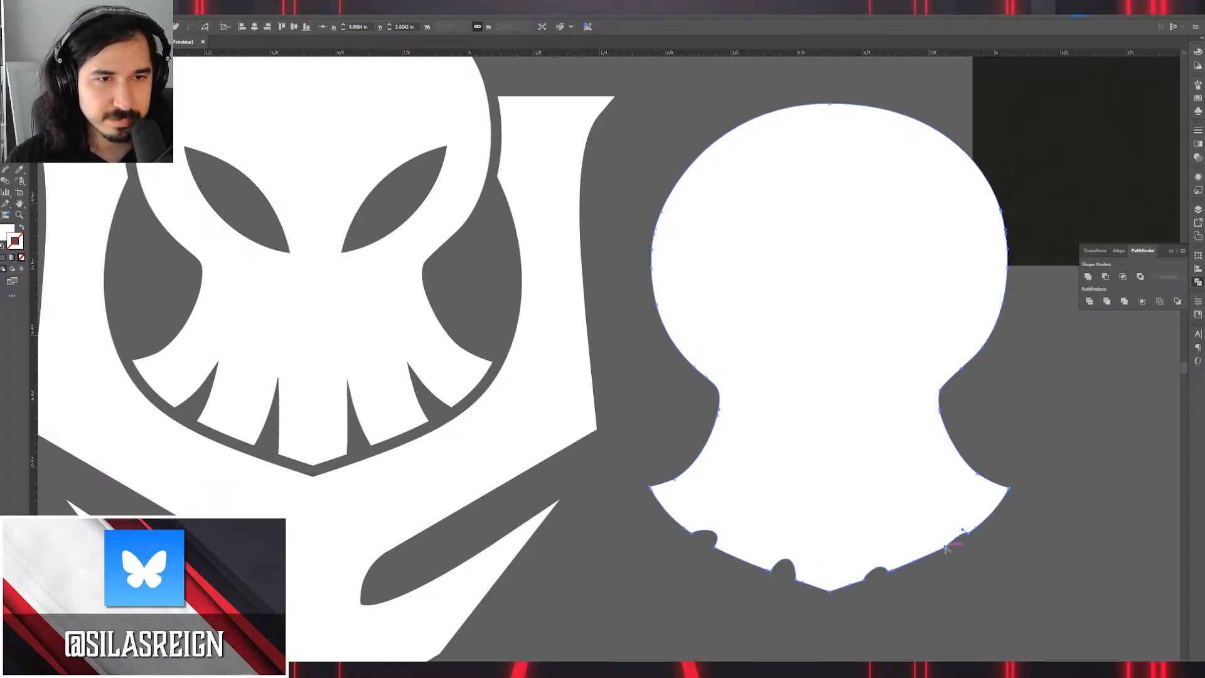
click(969, 535)
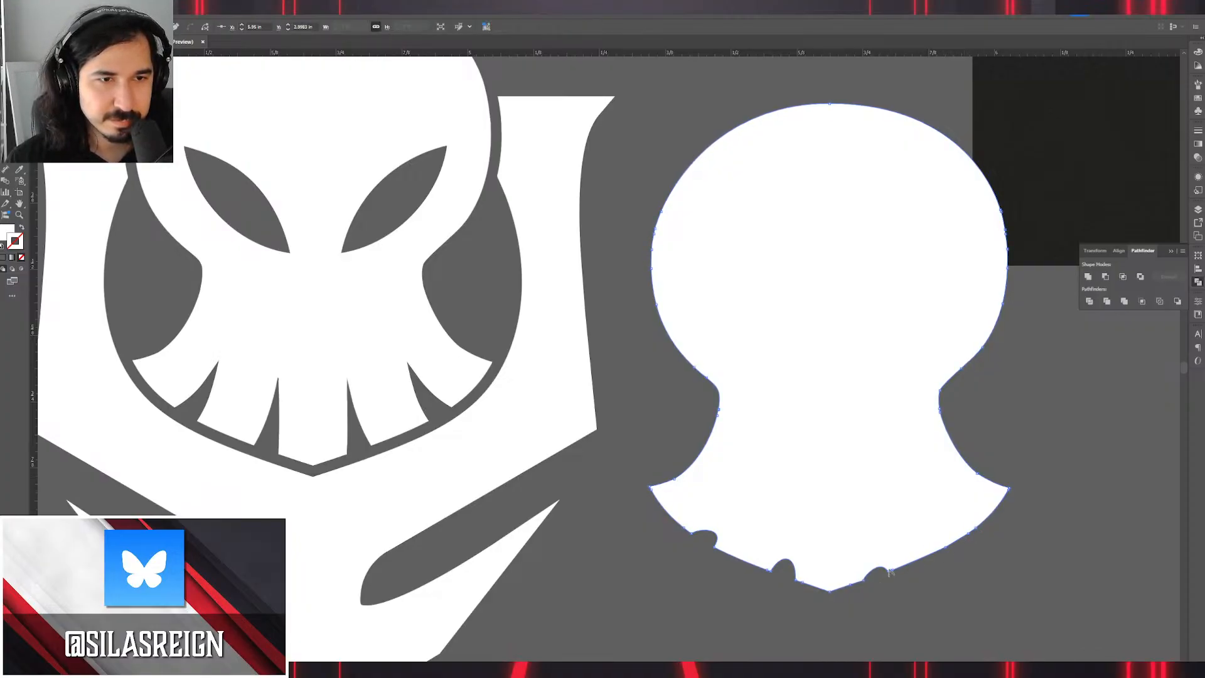
click(871, 577)
click(867, 582)
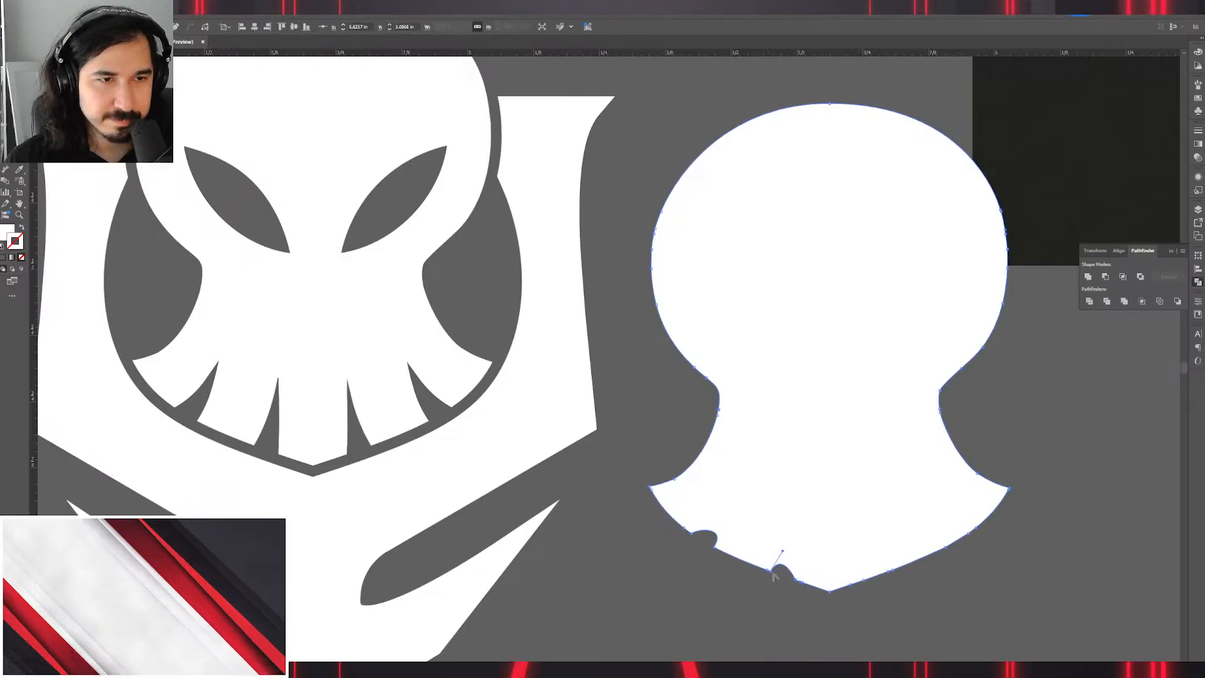
click(773, 574)
click(711, 542)
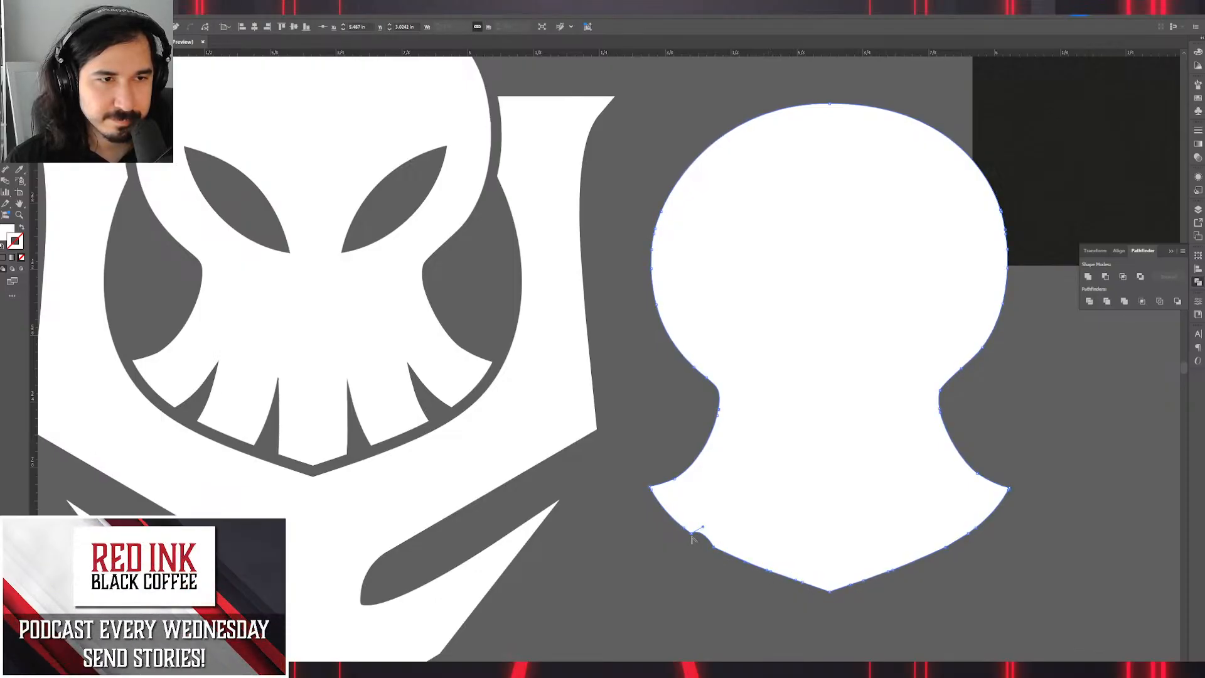
click(692, 534)
key(v)
Try to centre the notchless silhouette horizontally with the original skull, and undo the alignment.
scroll(655, 492, down, 2)
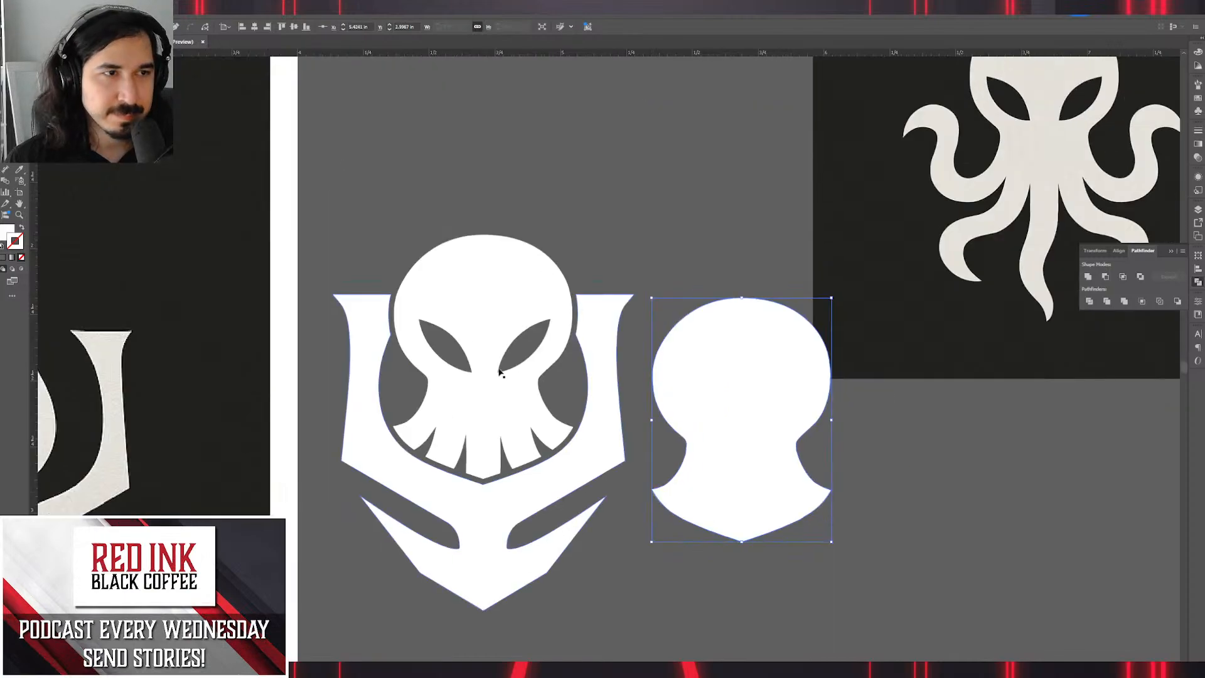
shift+click(500, 373)
click(273, 26)
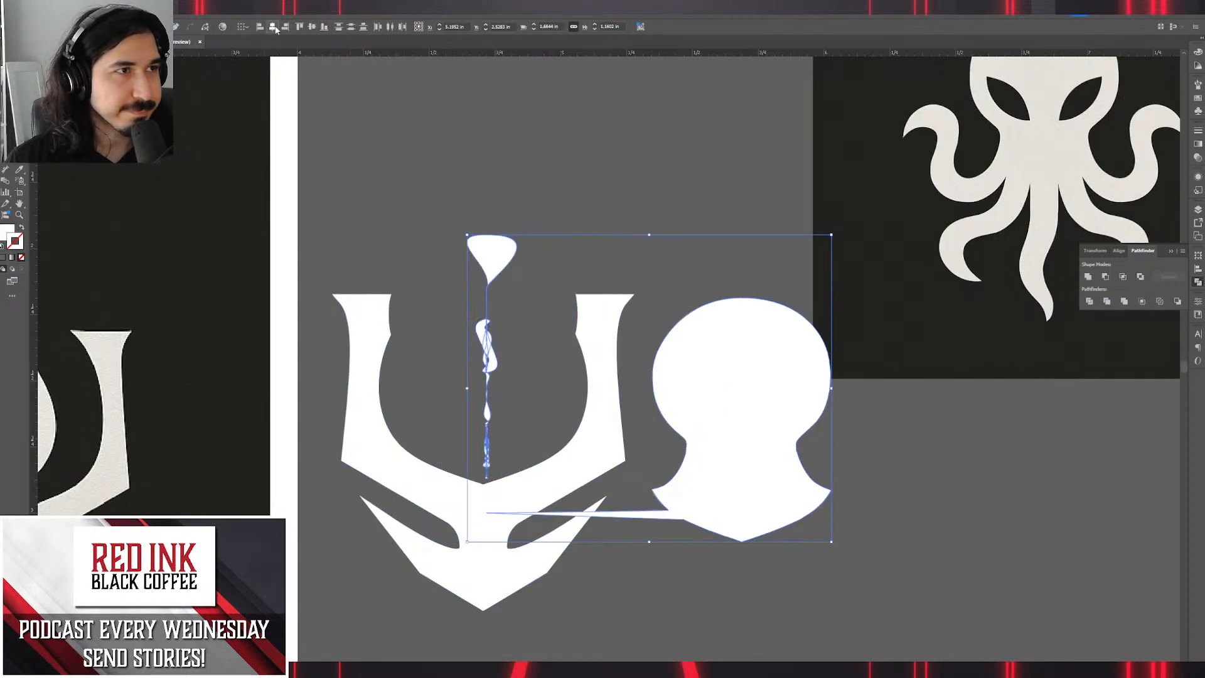
key(ctrl+z)
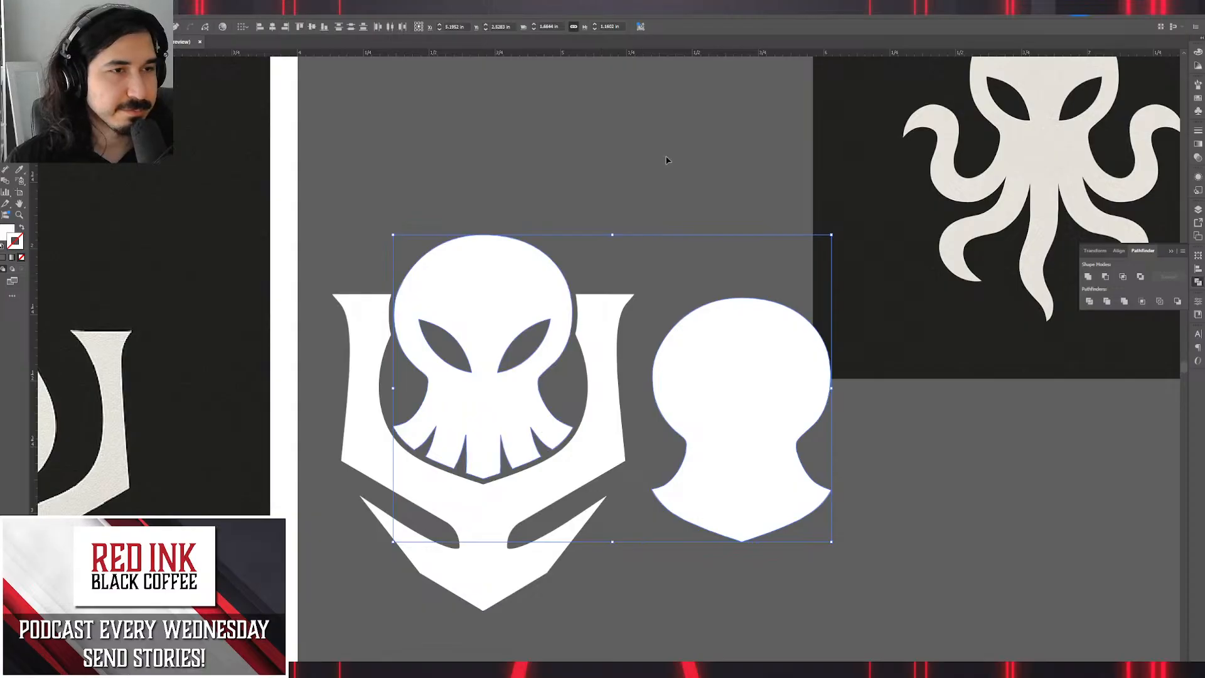
Align the notchless silhouette horizontally and vertically to the original skull, using the skull as the key object.
click(727, 350)
click(456, 292)
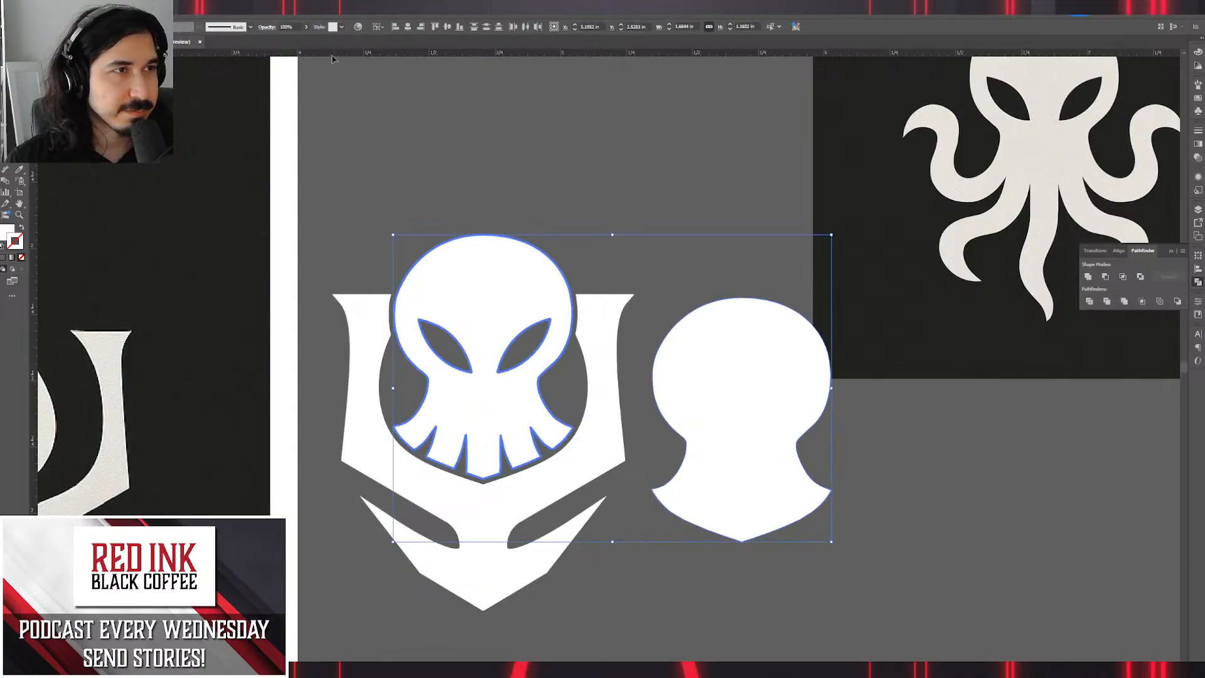
click(407, 26)
click(447, 27)
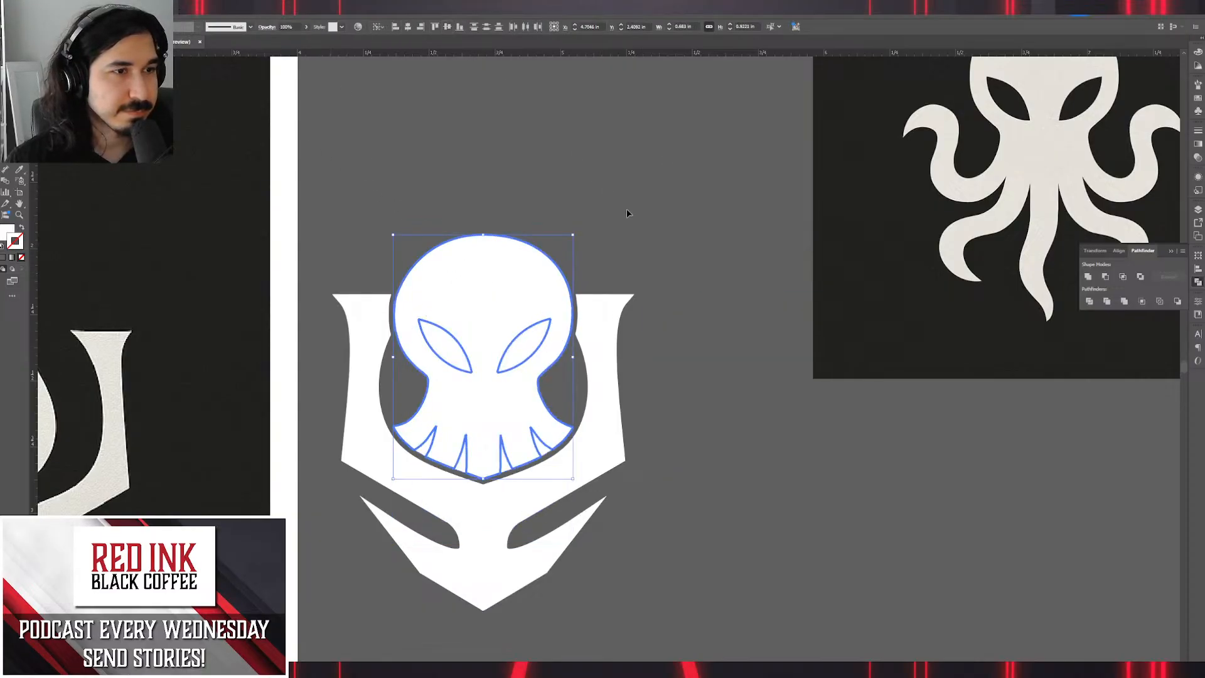
click(627, 210)
Swap the fill and stroke of the notchless silhouette so it becomes a white outline without fill.
scroll(493, 392, up, 2)
click(493, 314)
drag(524, 337, 645, 316)
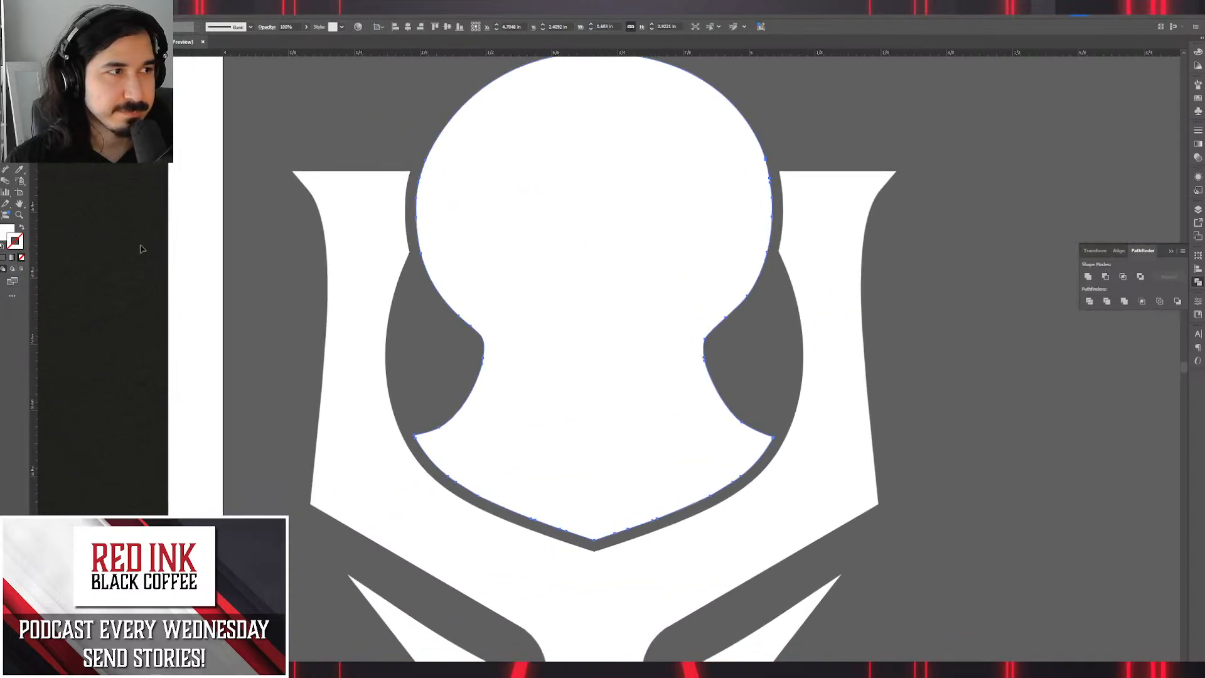
click(21, 227)
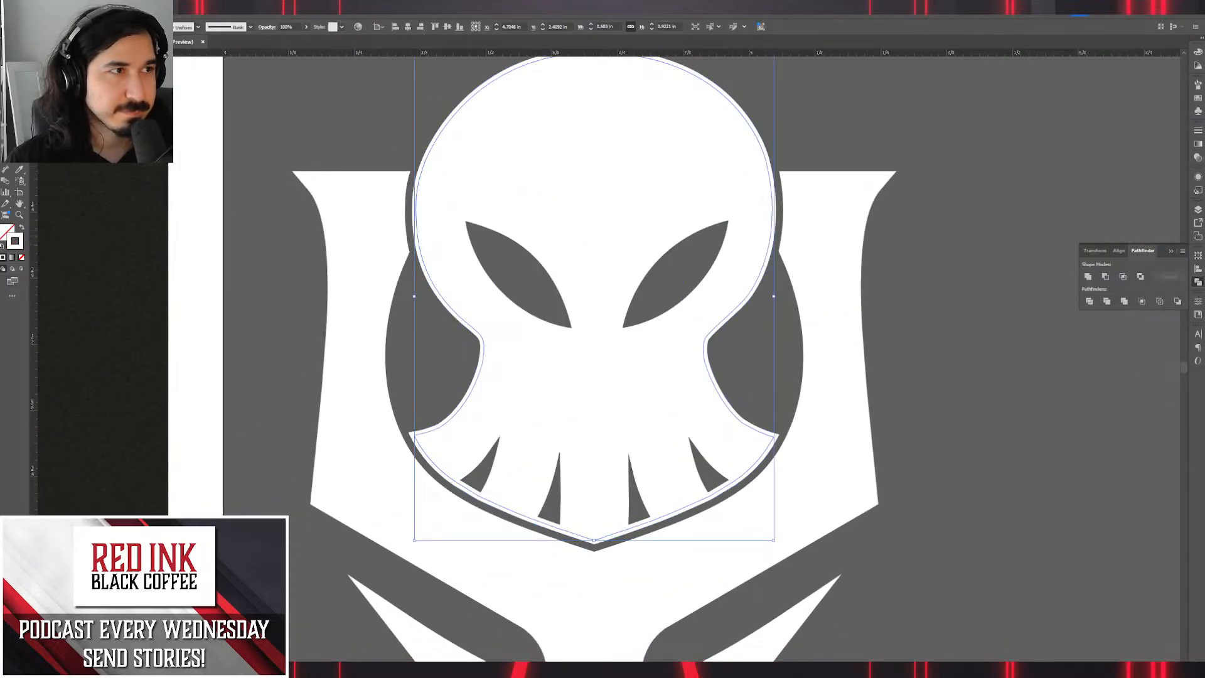
Set the silhouette outline's stroke weight to 3 pt and align the stroke to the outside.
key(Up)
key(Up)
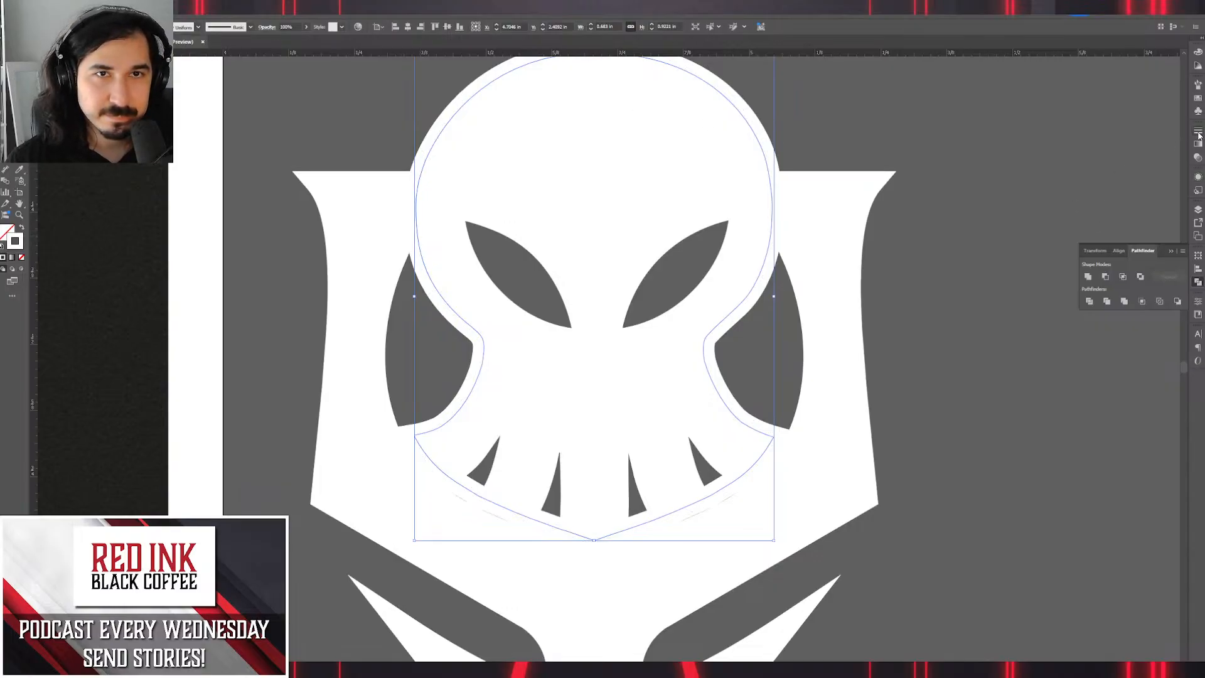
click(1198, 132)
click(1138, 180)
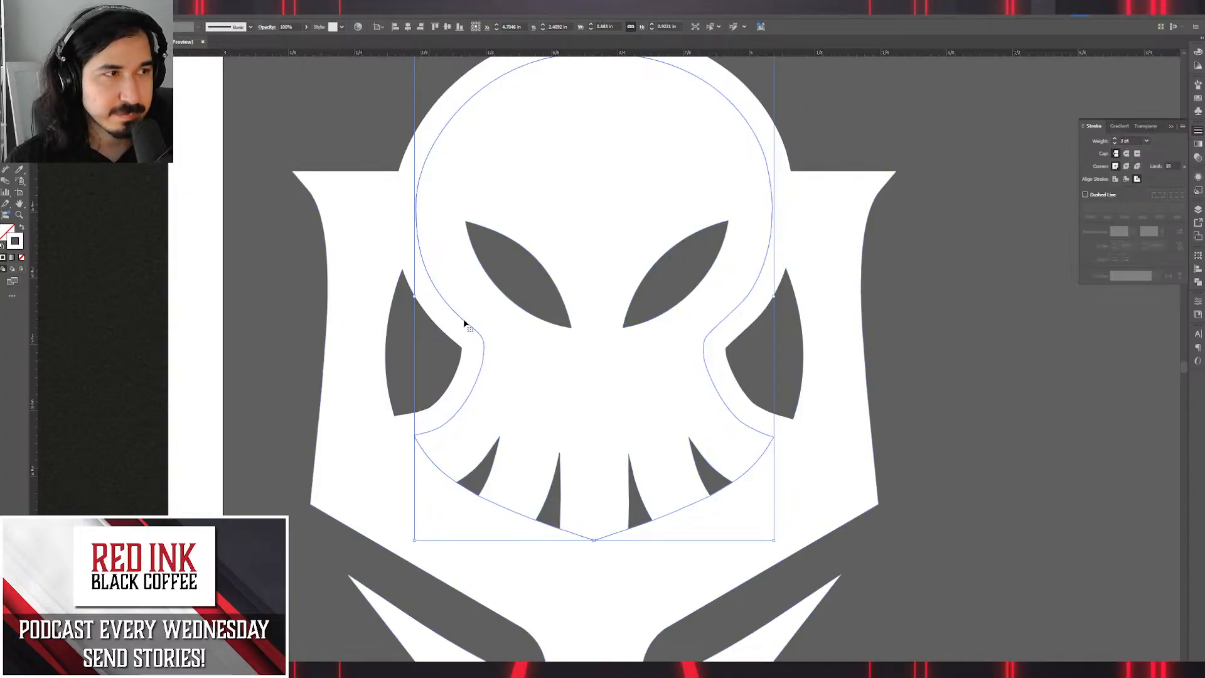
Colour the silhouette outline's stroke grey by sampling the background, RGB 96, 96, 96, and deselect it.
double_click(15, 243)
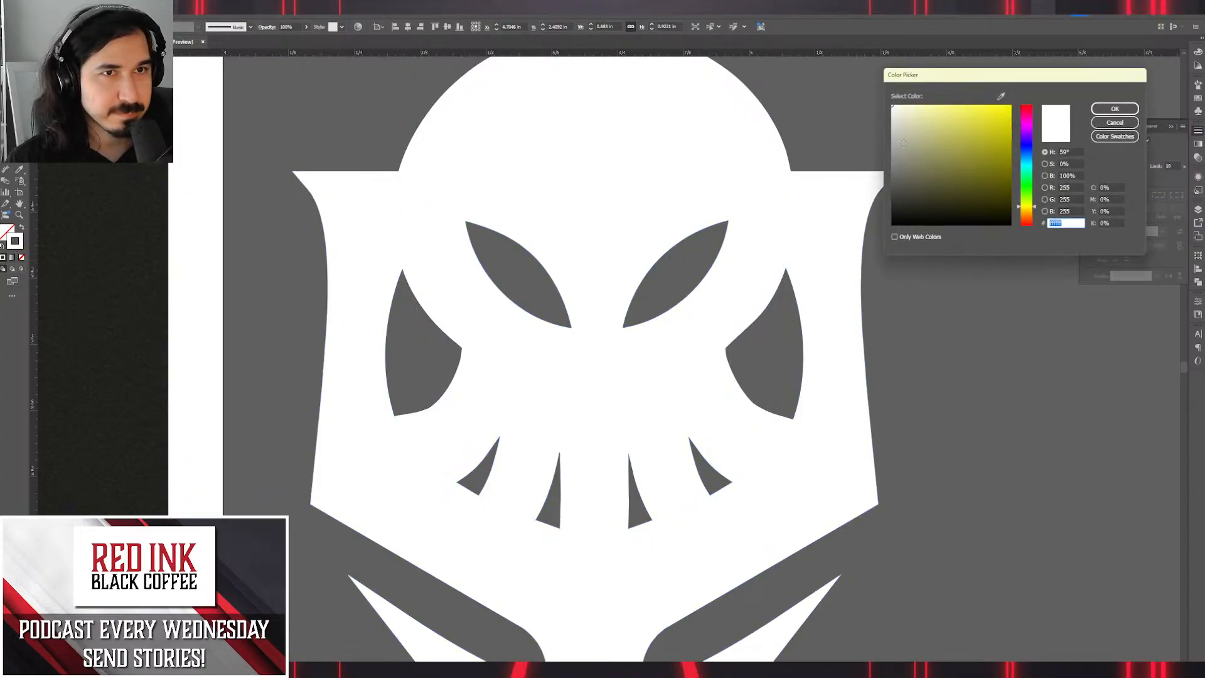
click(1003, 102)
click(1002, 301)
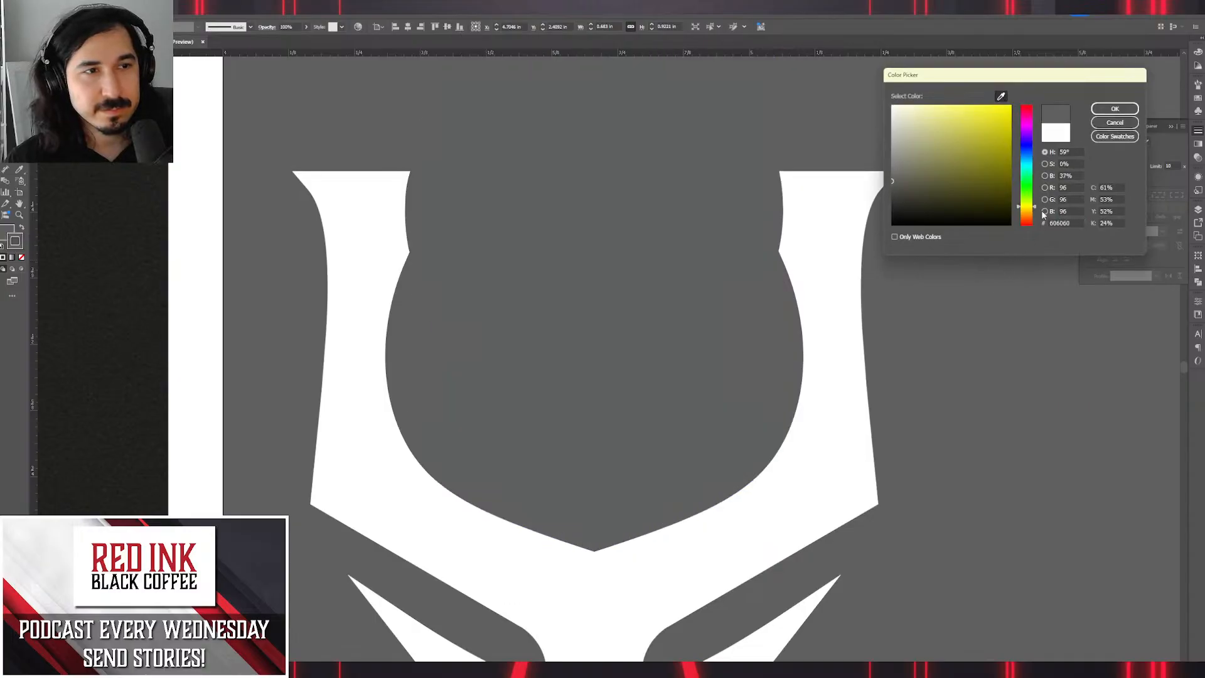
click(1111, 111)
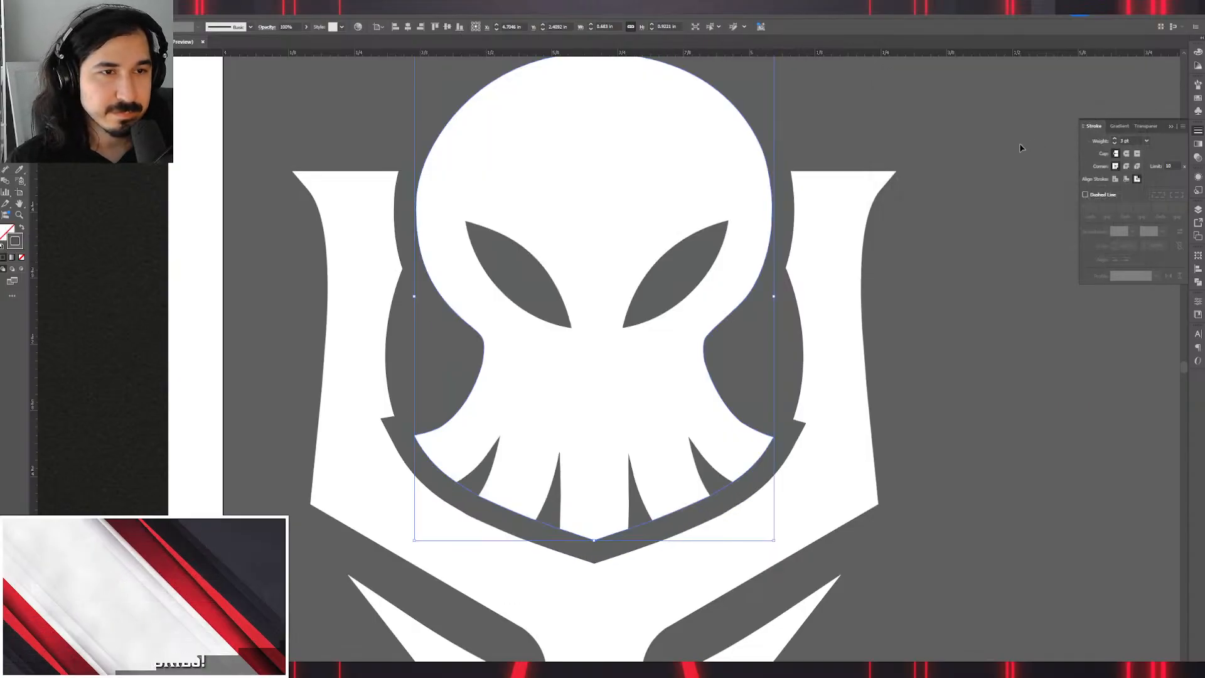
scroll(948, 358, down, 5)
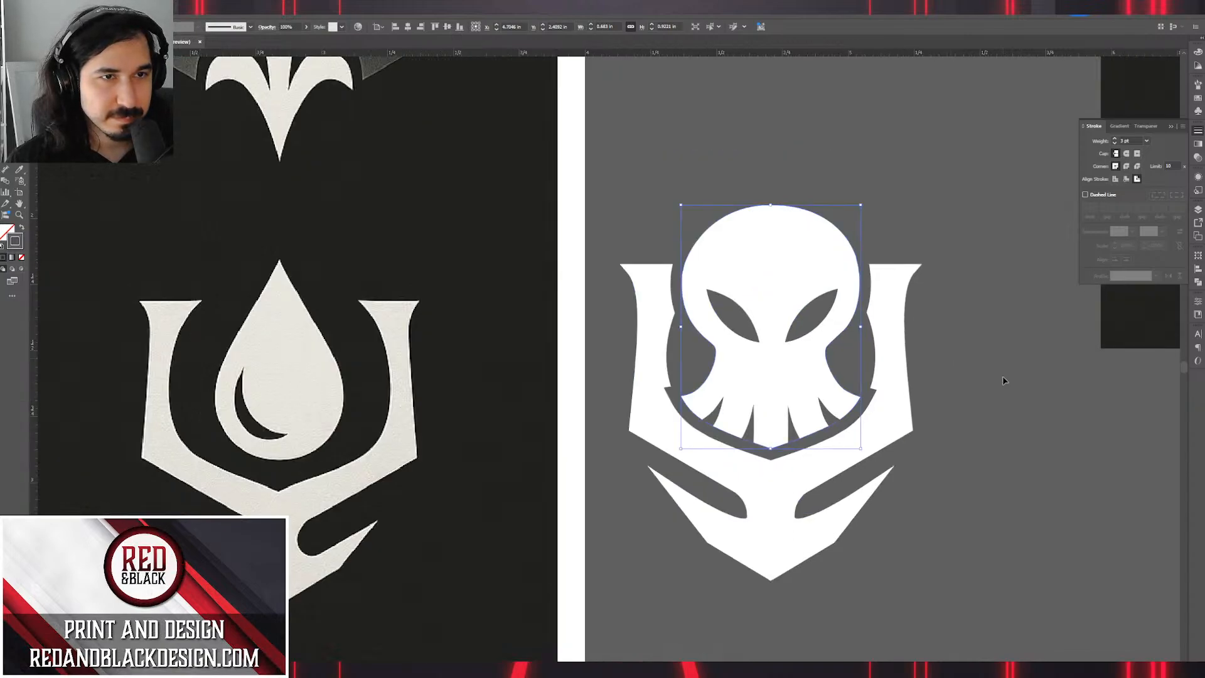
click(1003, 380)
scroll(957, 361, up, 4)
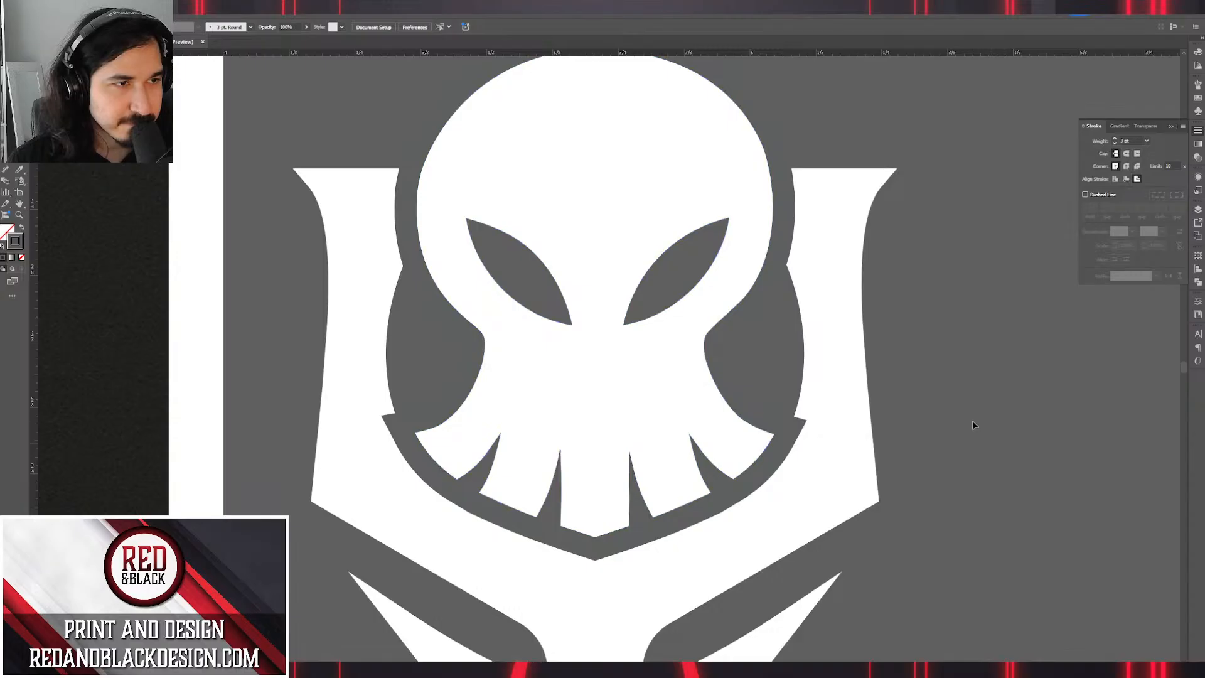
Expand the grey silhouette outline's stroke into a filled outline shape around the skull.
click(738, 429)
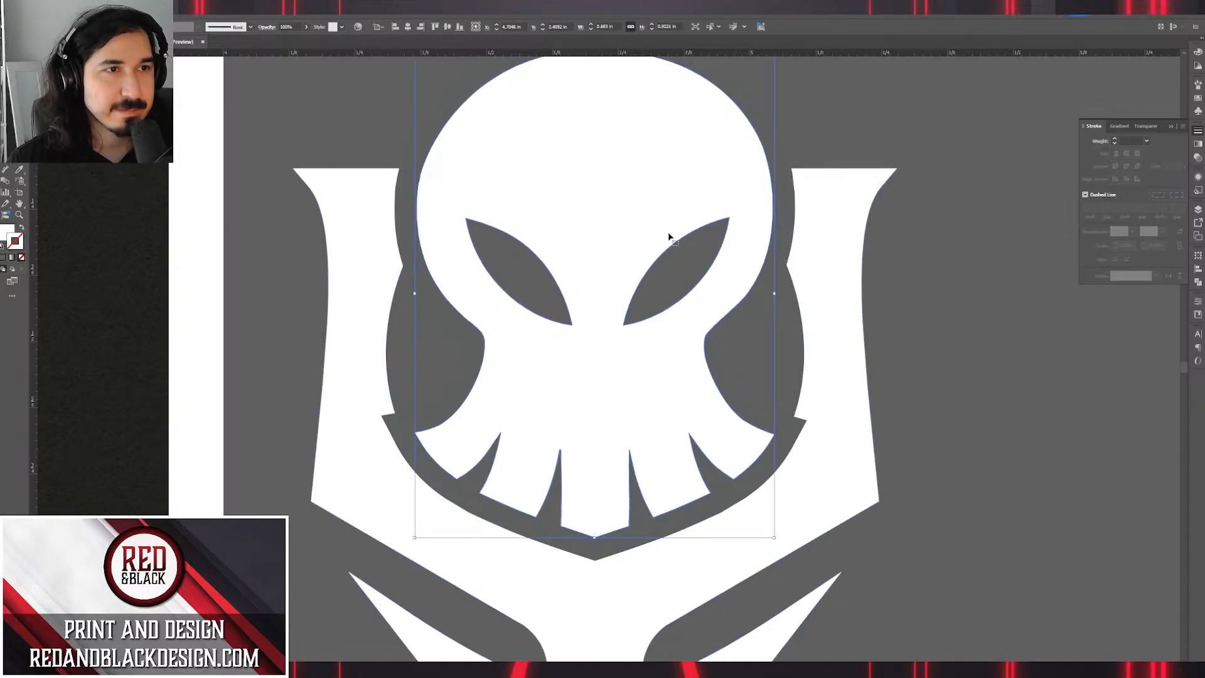
key(shift+x)
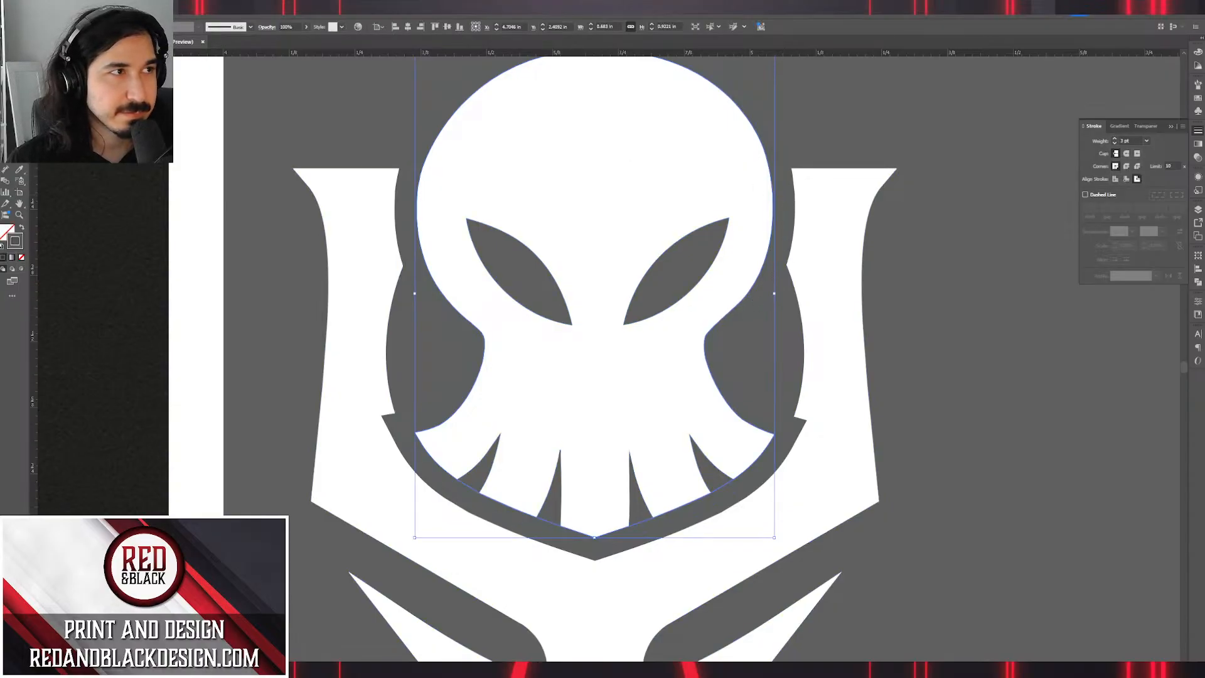
click(77, 8)
click(131, 156)
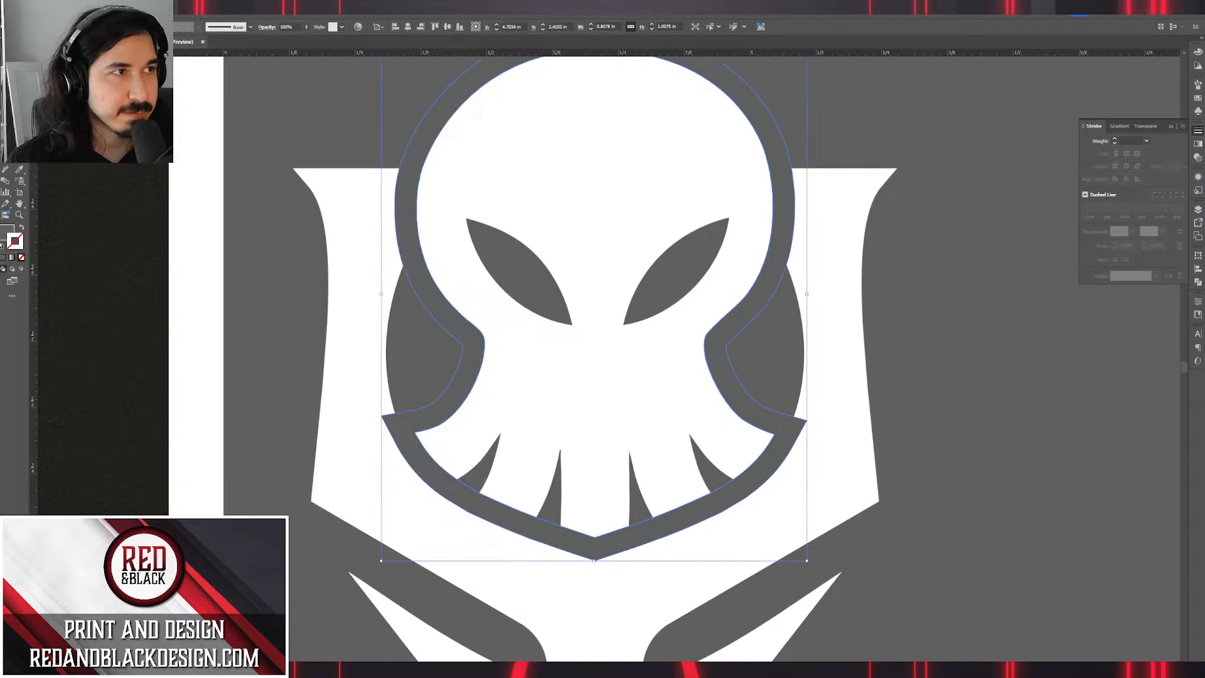
Subtract the expanded silhouette outline from the forked frame with Pathfinder's Minus Front.
shift+click(366, 296)
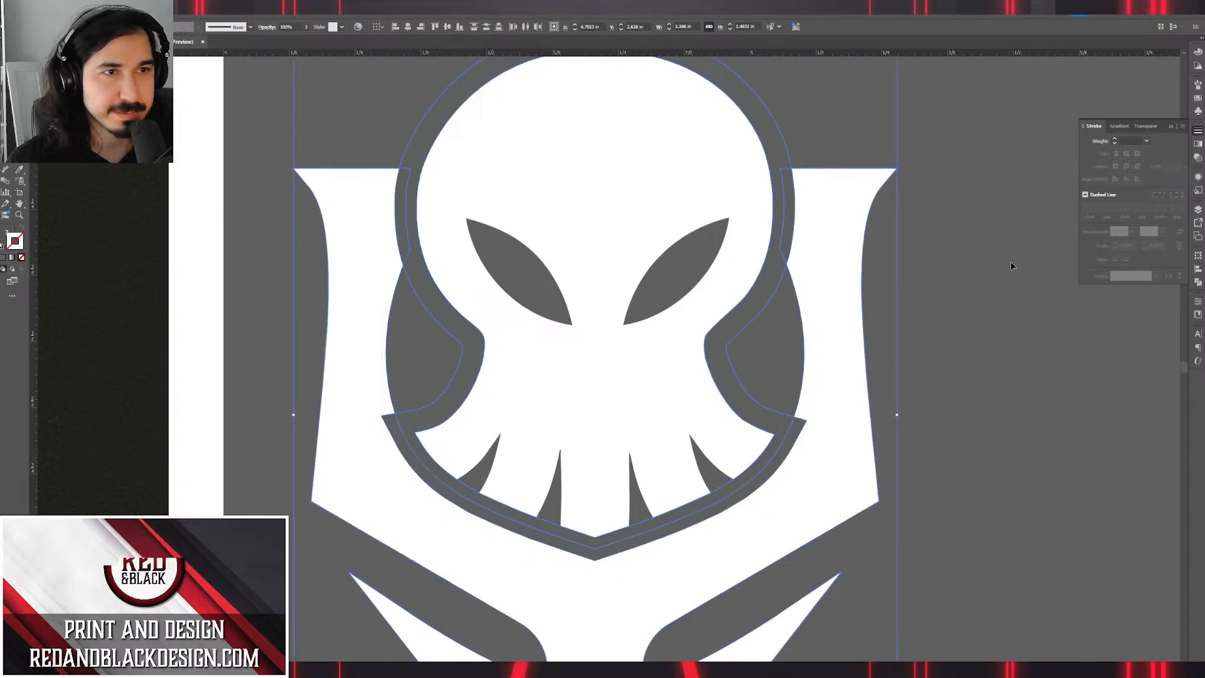
click(1198, 282)
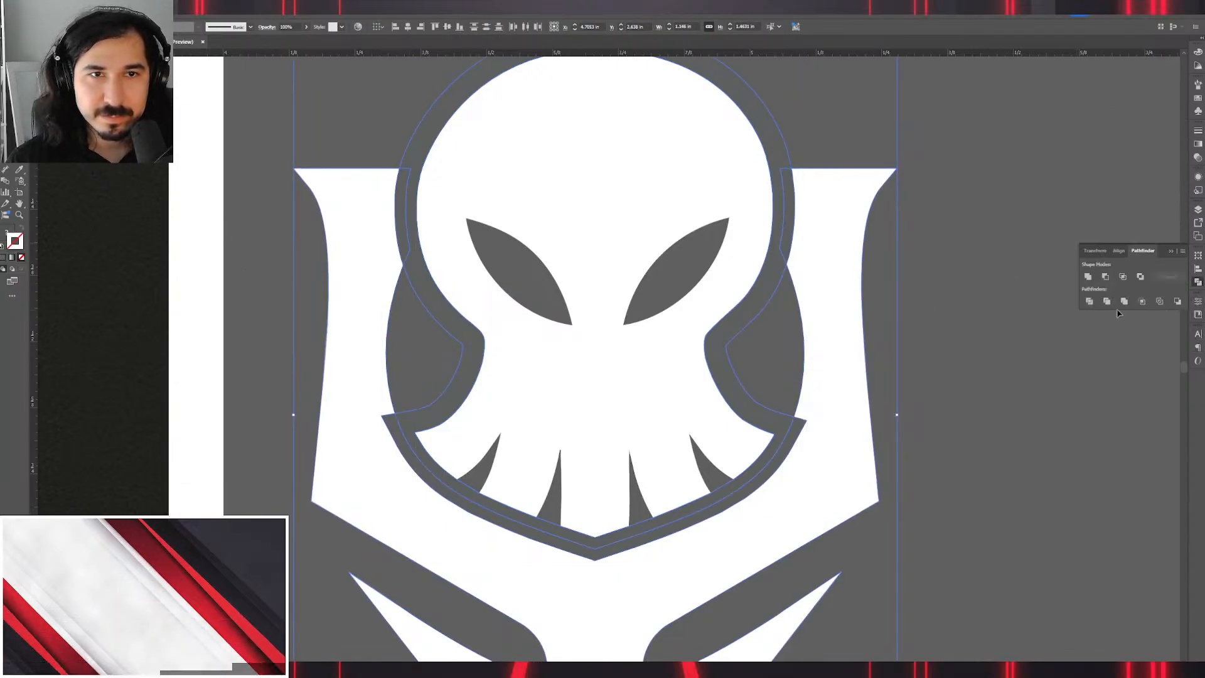
click(1106, 276)
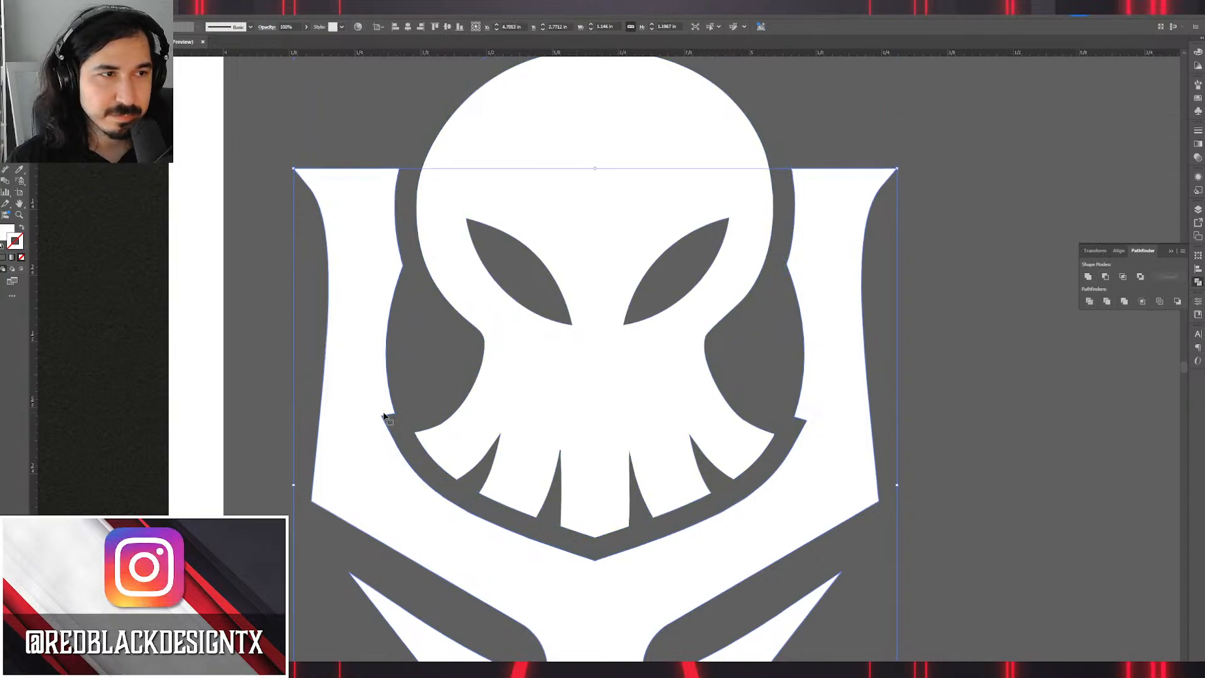
Remove the small notch on the frame's left inner edge by deleting its surplus anchor points.
key(a)
click(382, 415)
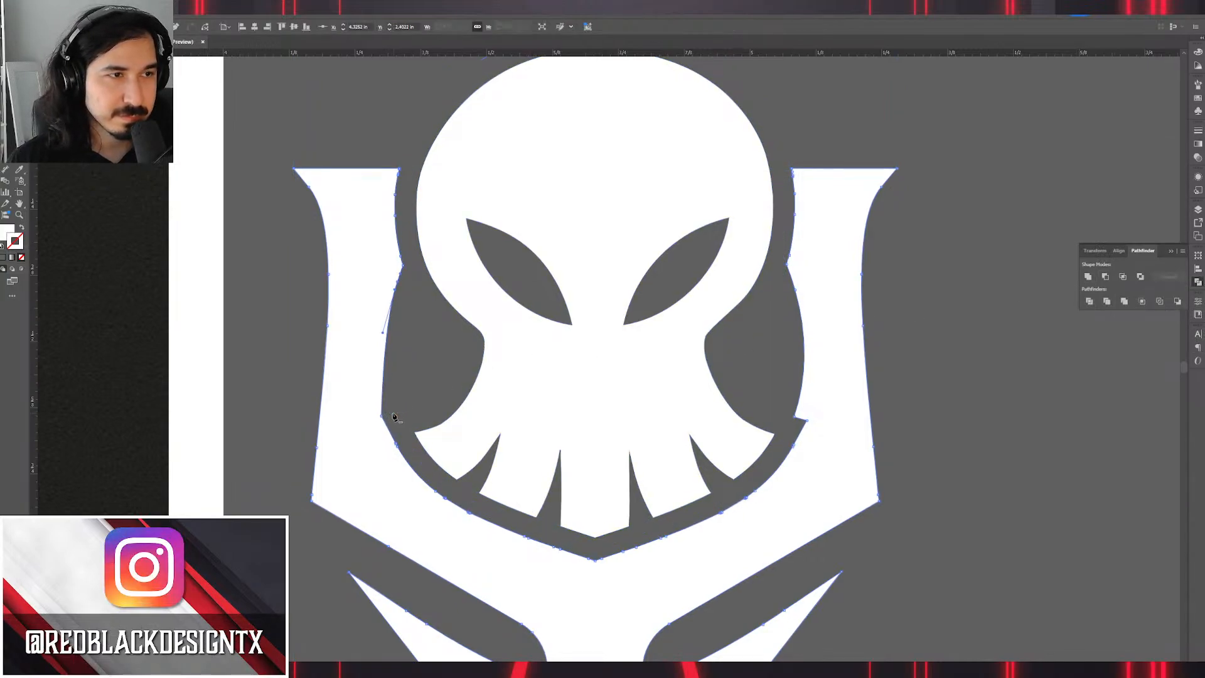
drag(382, 417, 394, 441)
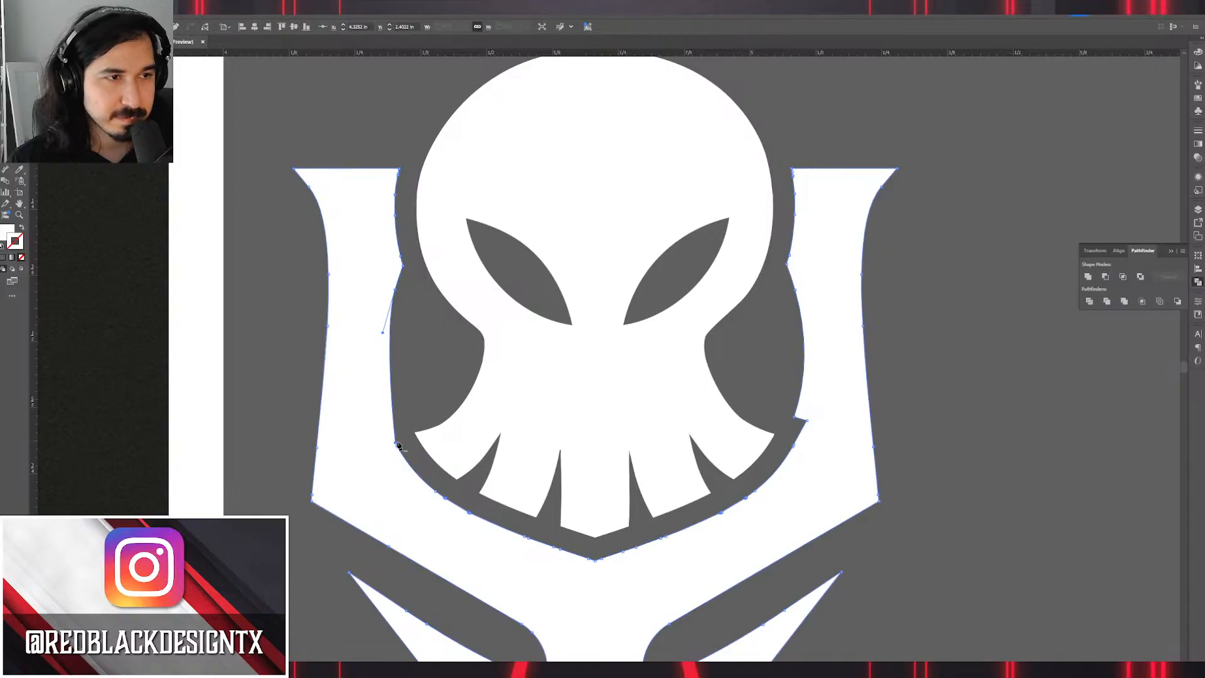
click(396, 443)
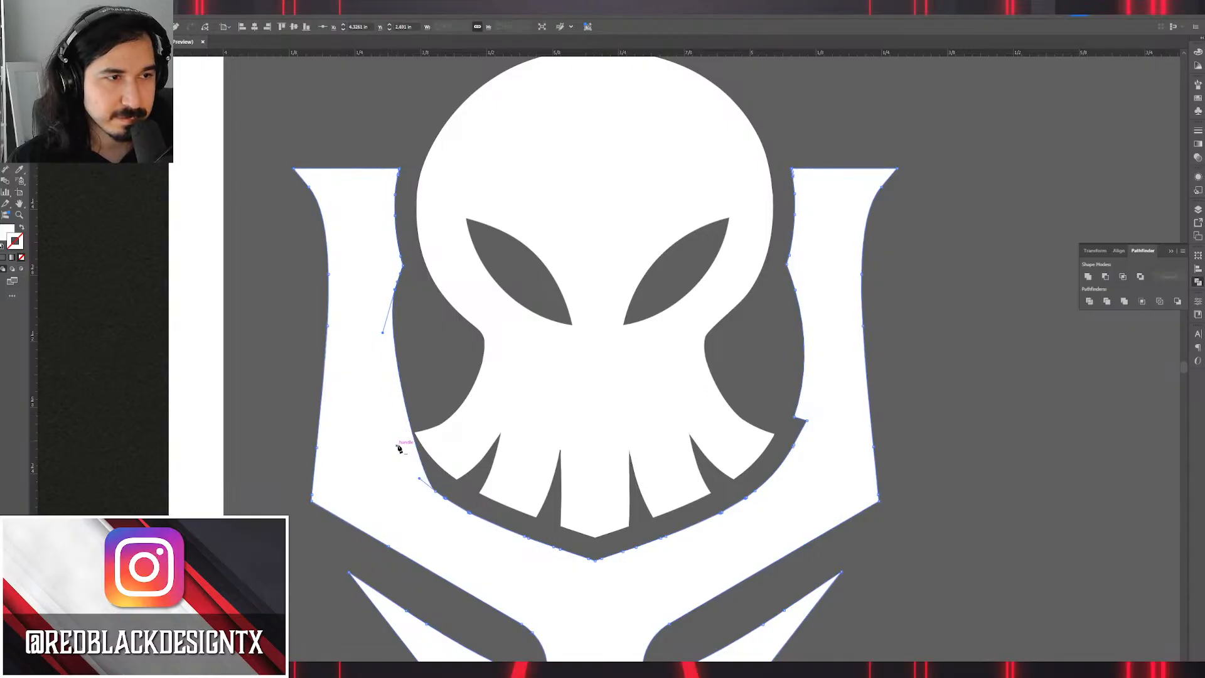
Delete the surplus anchor points along the frame's lower-left inner edge and reshape the remaining curve into one smooth arc around the skull.
click(589, 559)
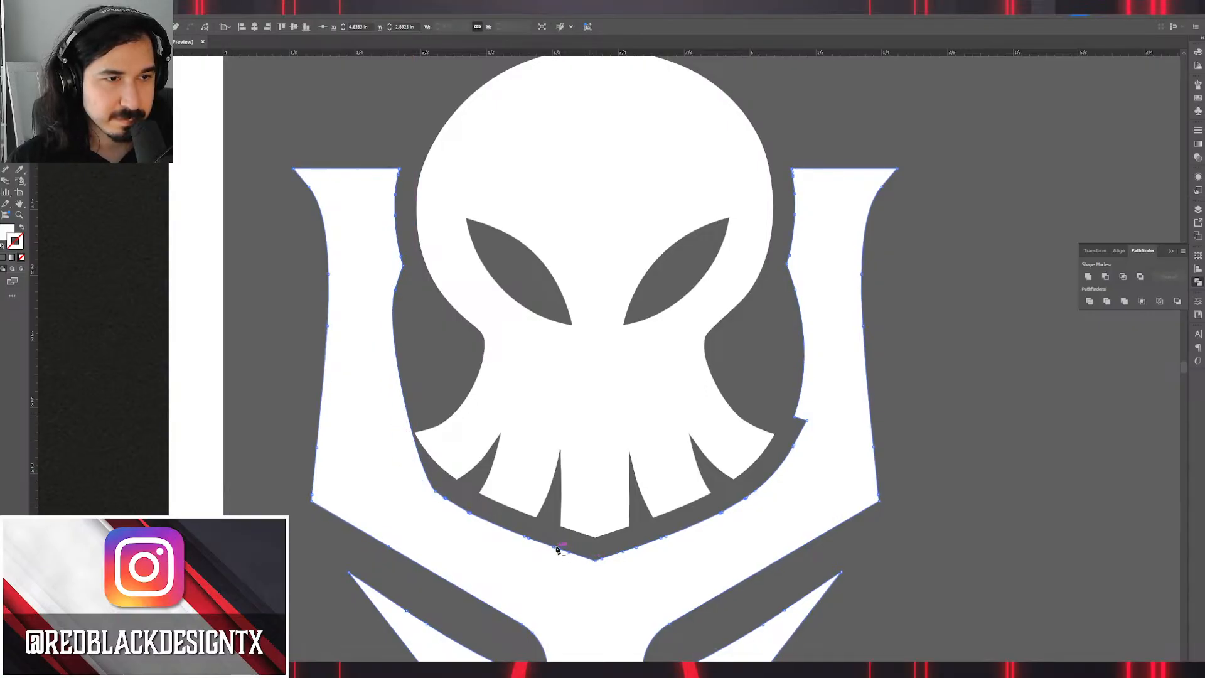
click(554, 546)
click(526, 537)
click(529, 538)
click(561, 550)
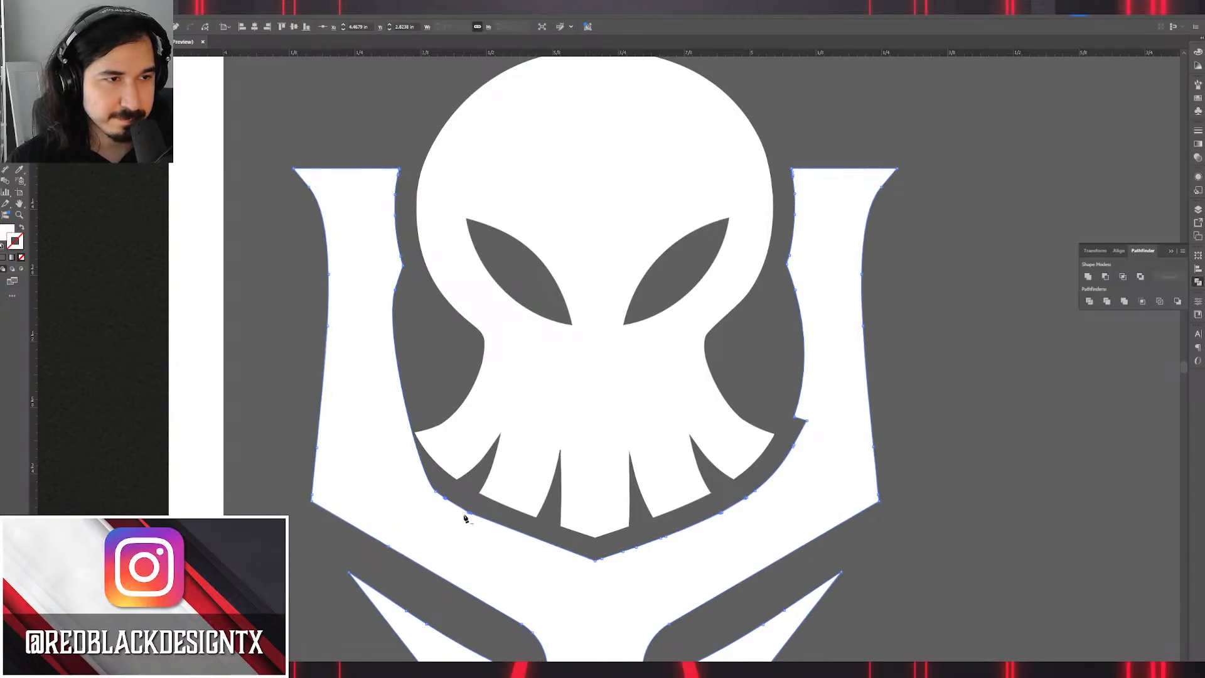
click(447, 501)
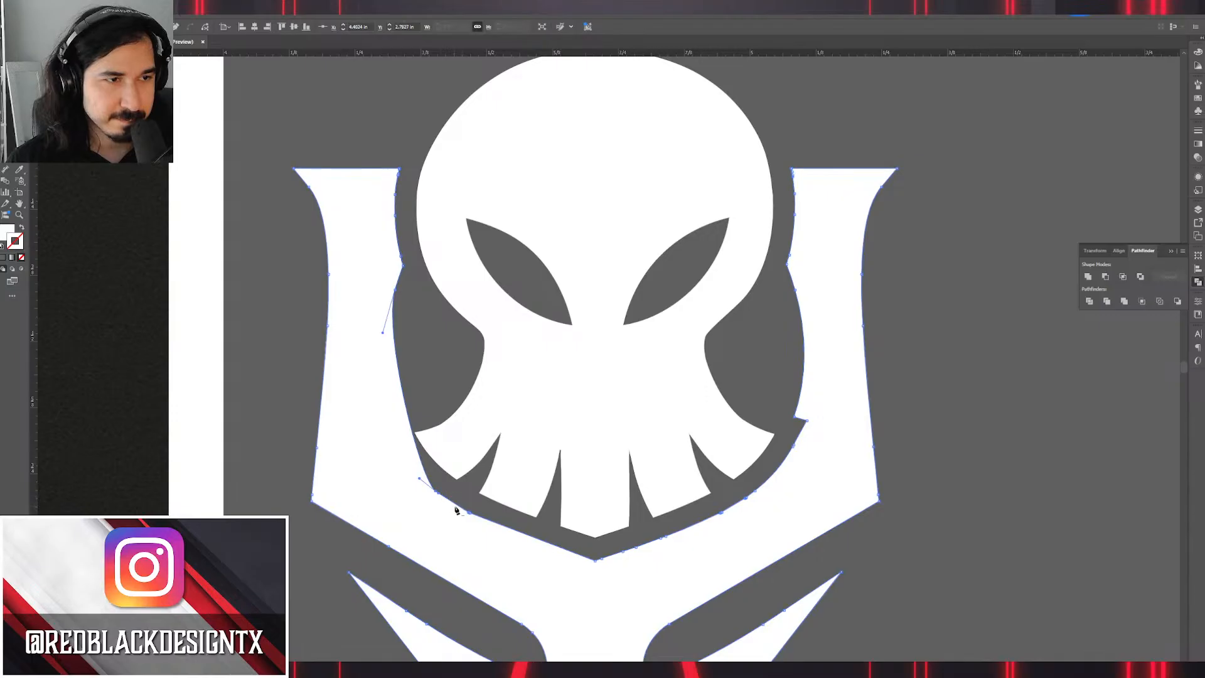
click(473, 512)
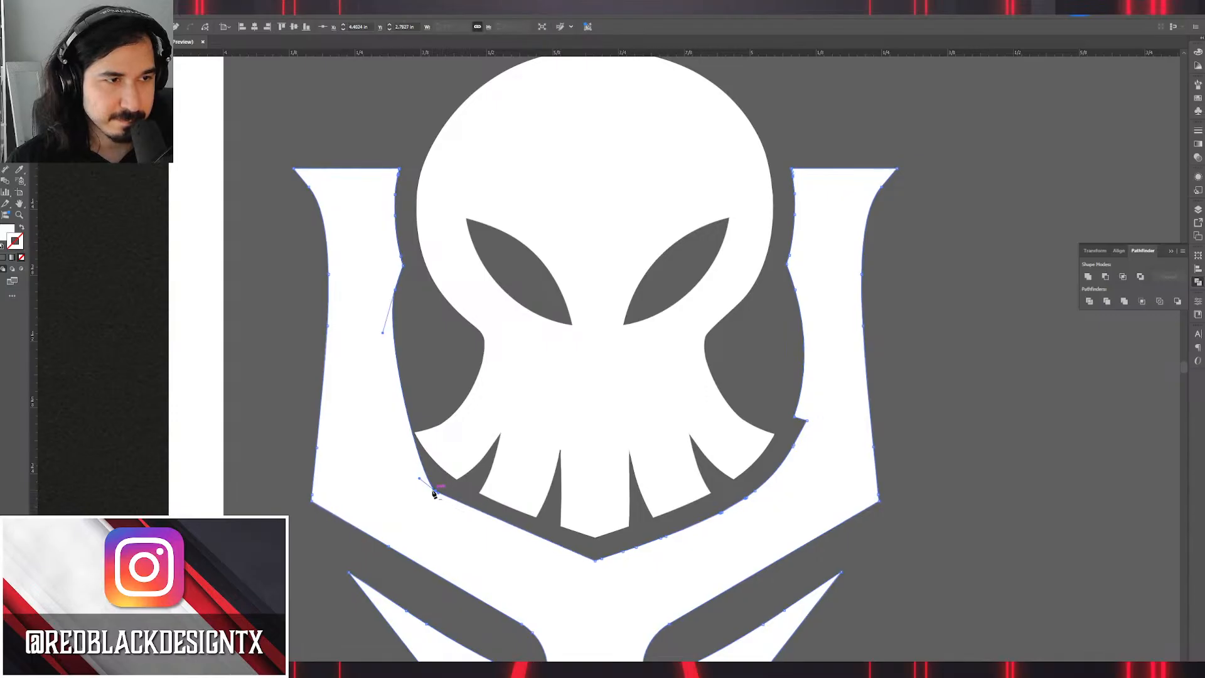
drag(436, 494, 355, 431)
key(v)
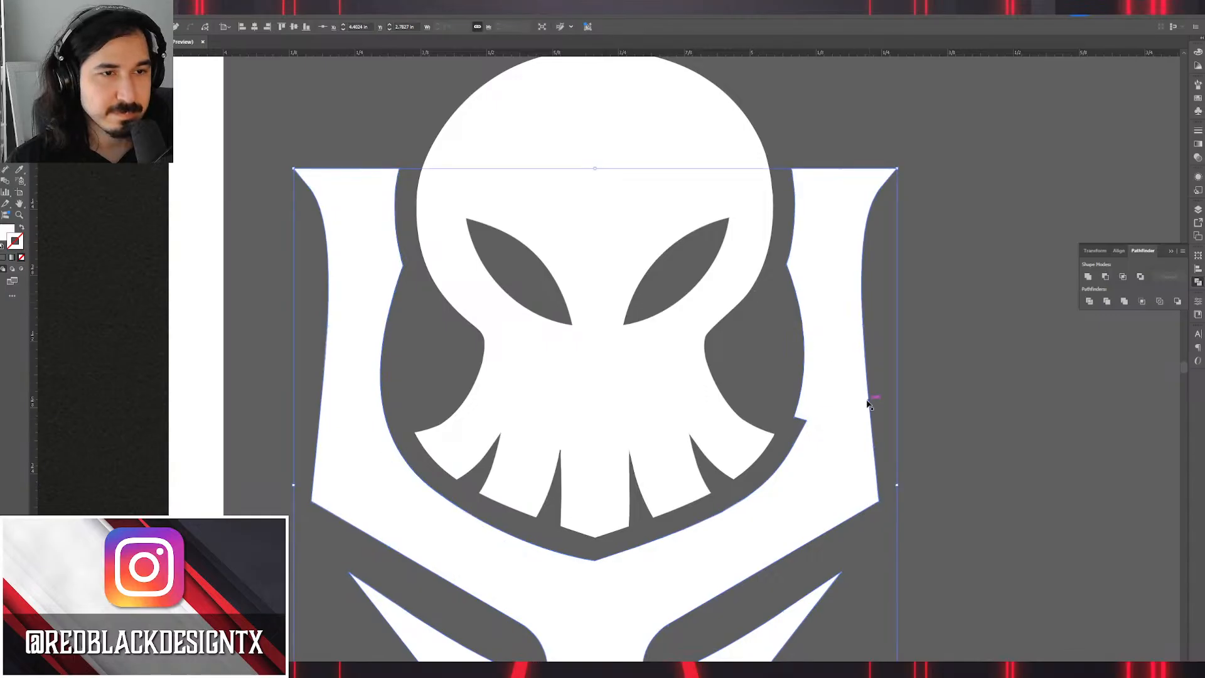
Isolate the forked frame and delete its right half along the vertical centre line.
scroll(867, 400, down, 1)
drag(891, 481, 782, 405)
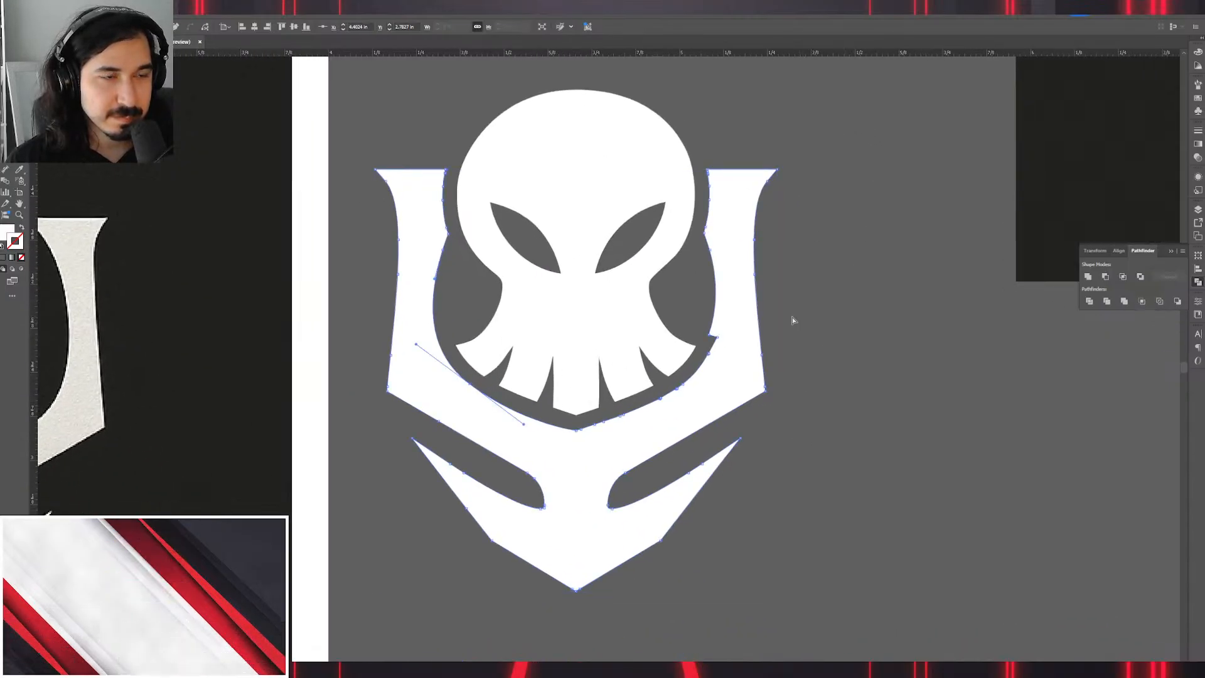
key(v)
double_click(707, 398)
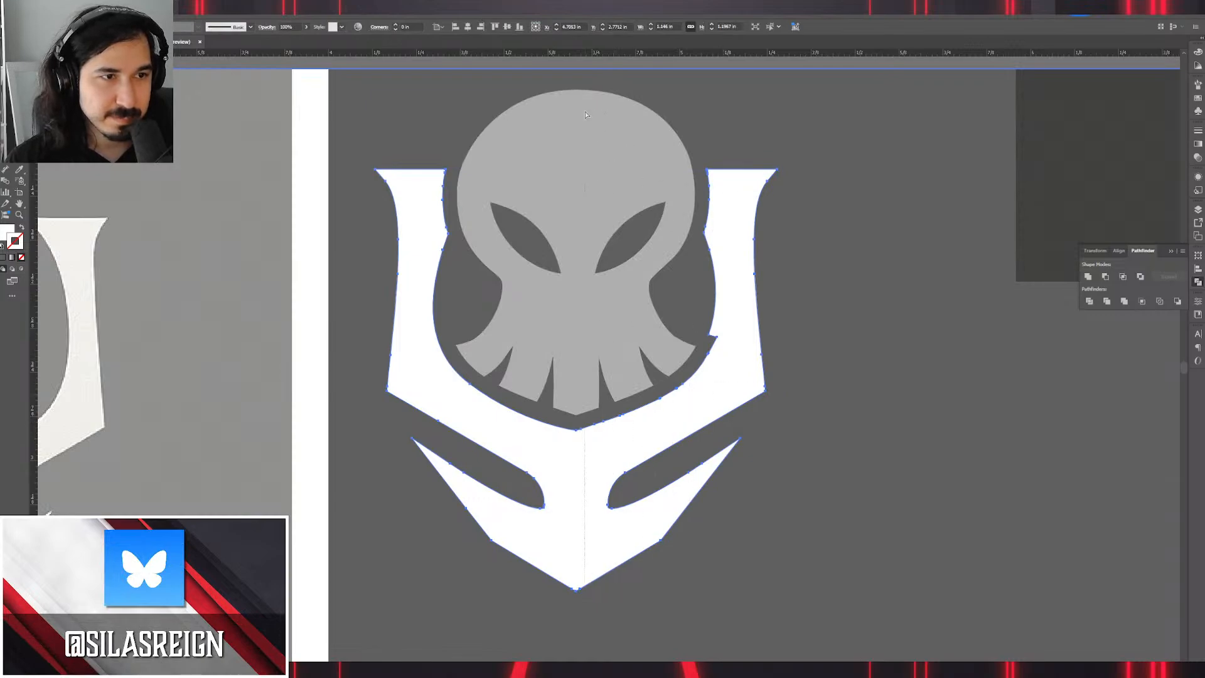
key(Delete)
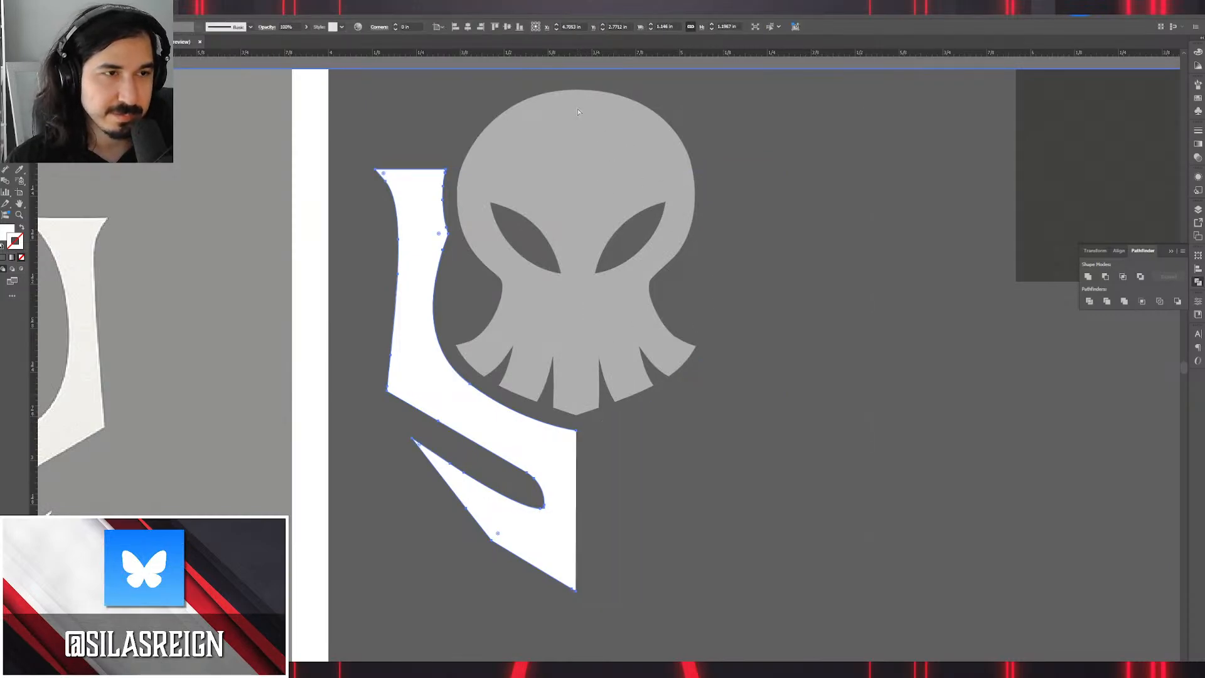
Duplicate the left frame half, reflect the copy horizontally, and place it against the original's centre edge.
key(v)
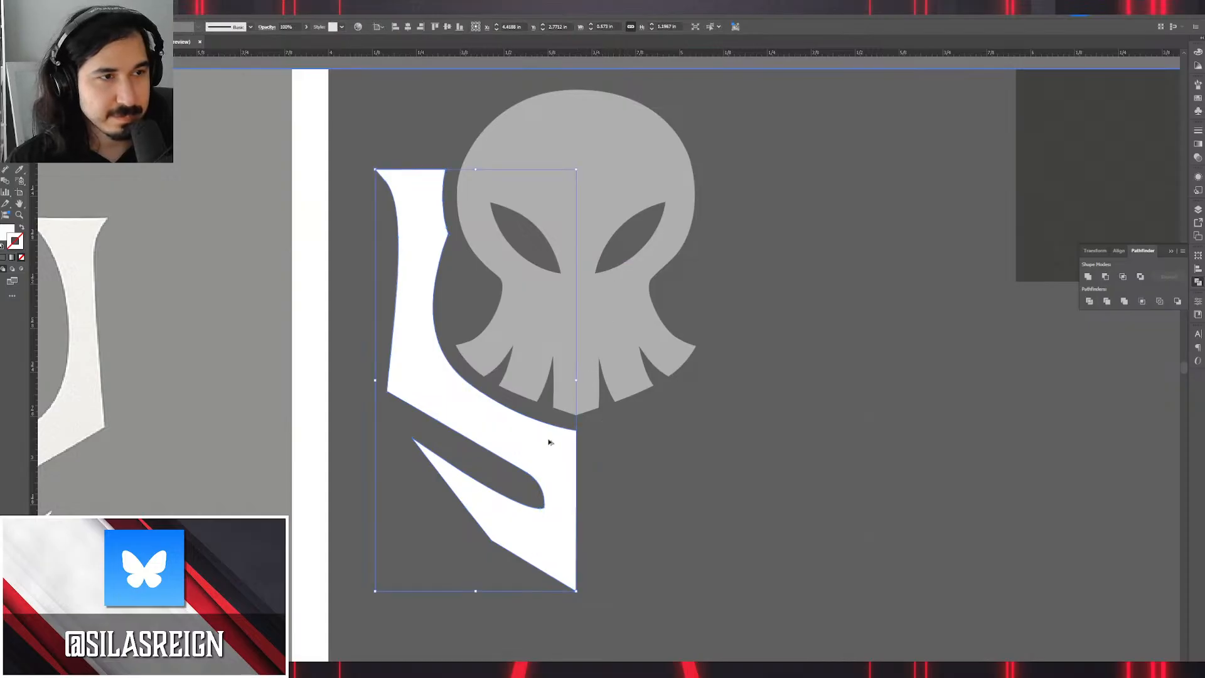
drag(529, 463, 742, 463)
key(o)
drag(884, 326, 689, 236)
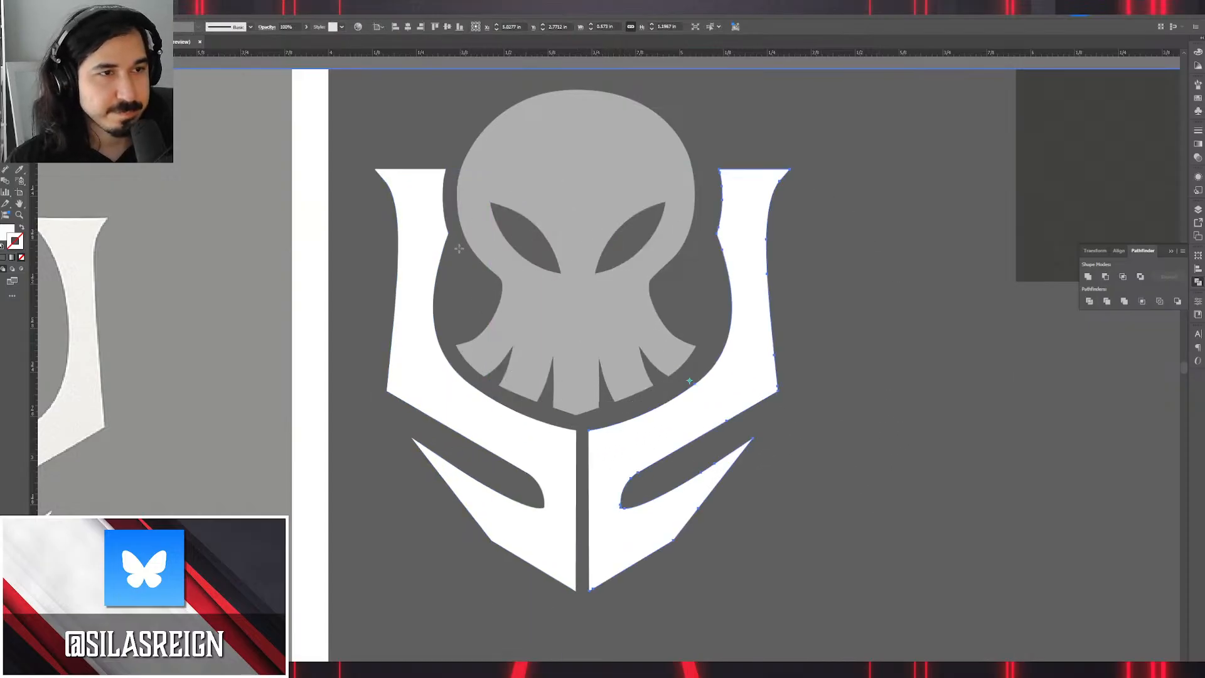
key(v)
drag(625, 479, 612, 479)
Unite the two frame halves with Pathfinder, moving the right half's centre anchors onto the left half to close the sliver.
shift+click(560, 467)
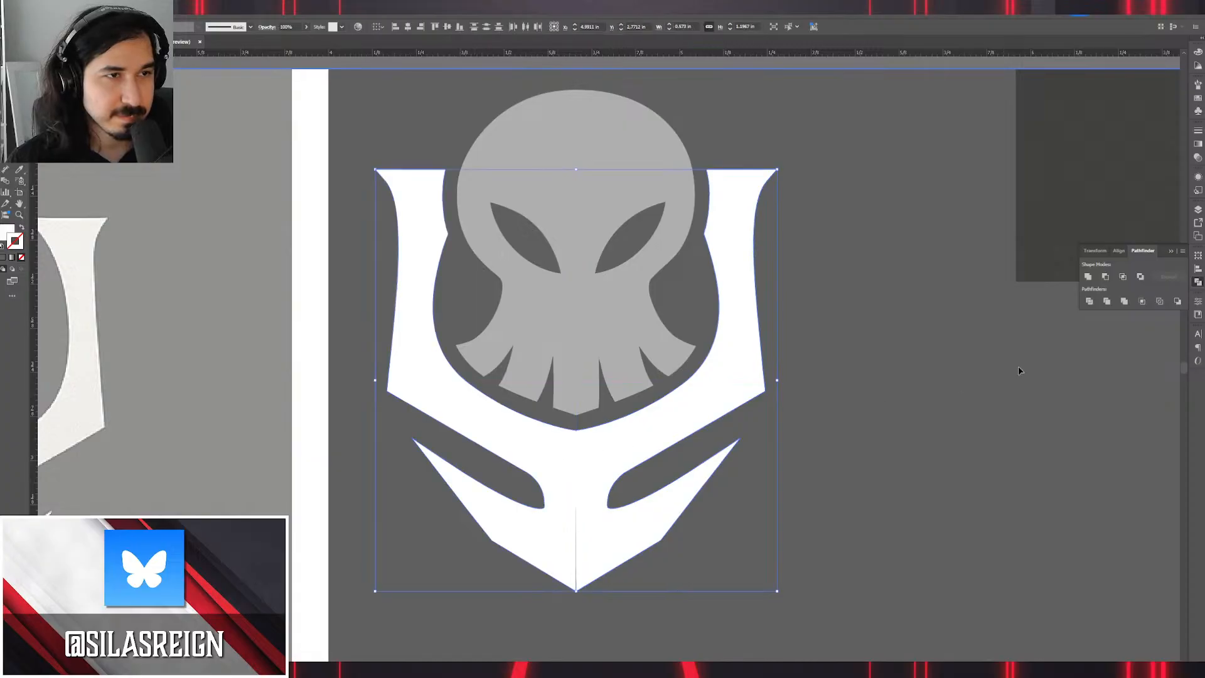
click(1088, 276)
scroll(576, 604, up, 5)
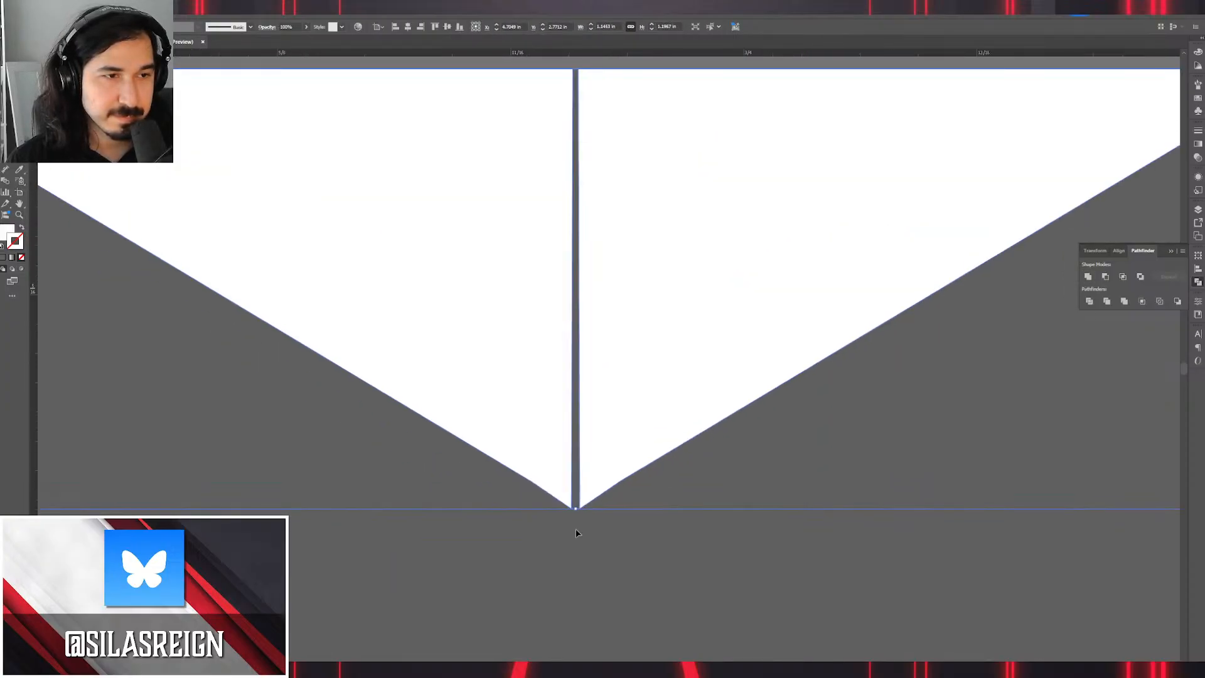
key(a)
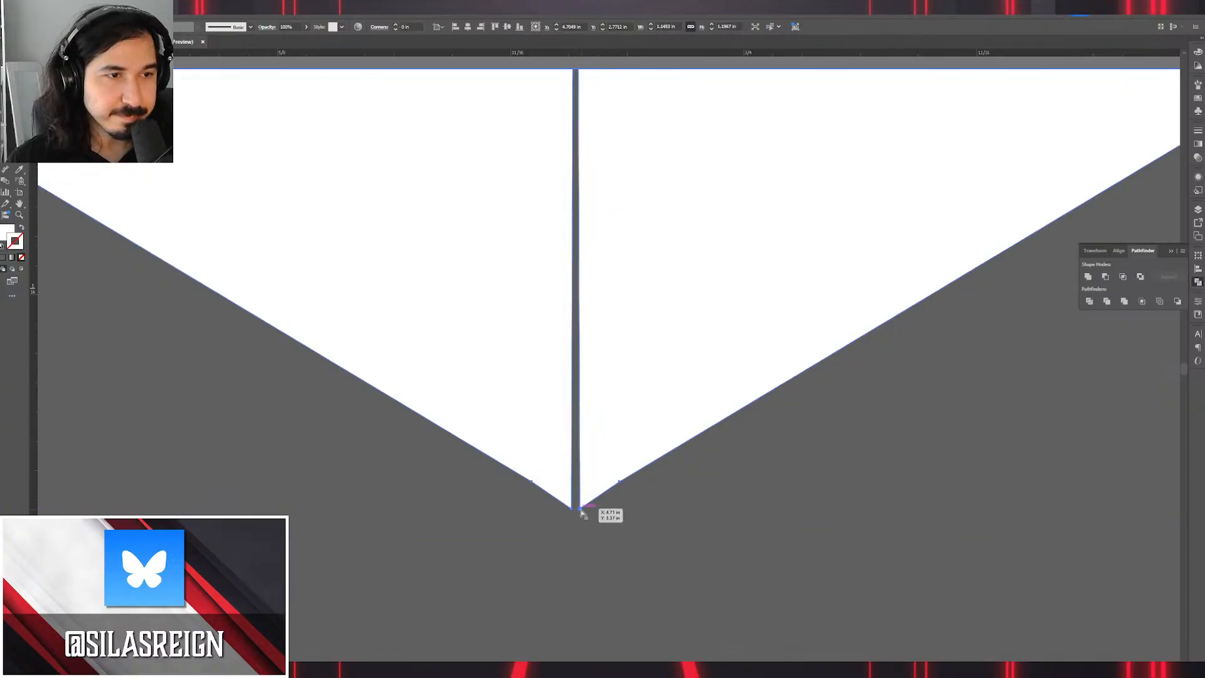
drag(583, 513, 572, 514)
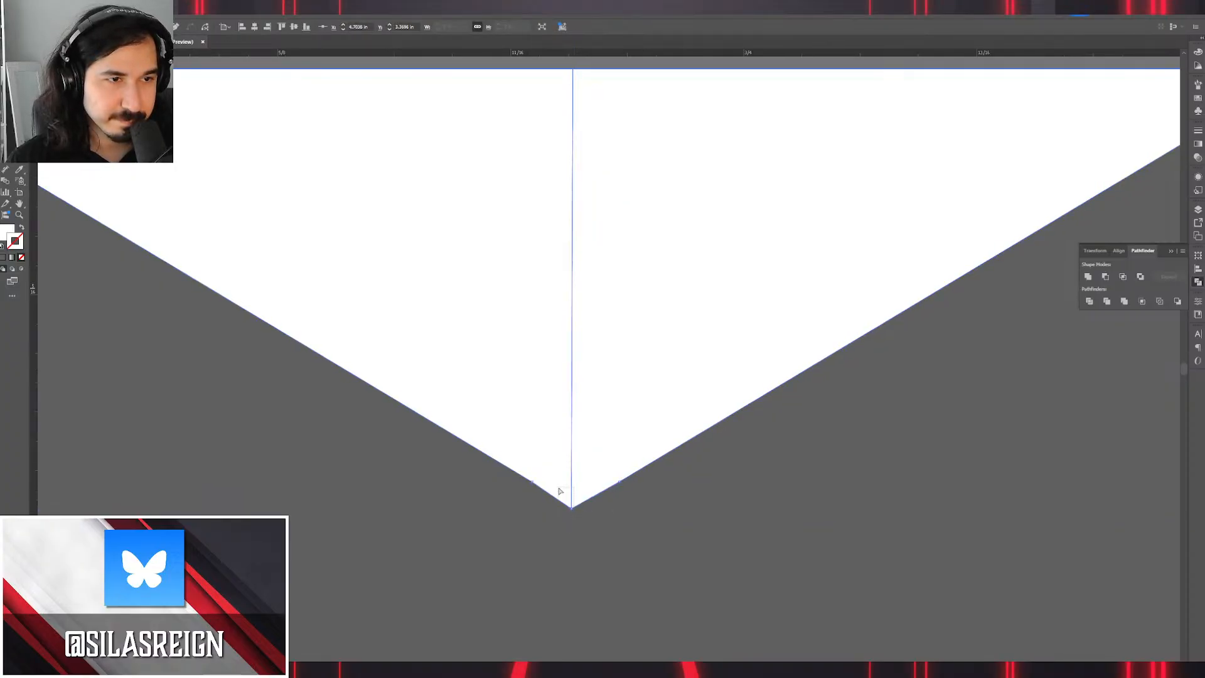
click(1088, 276)
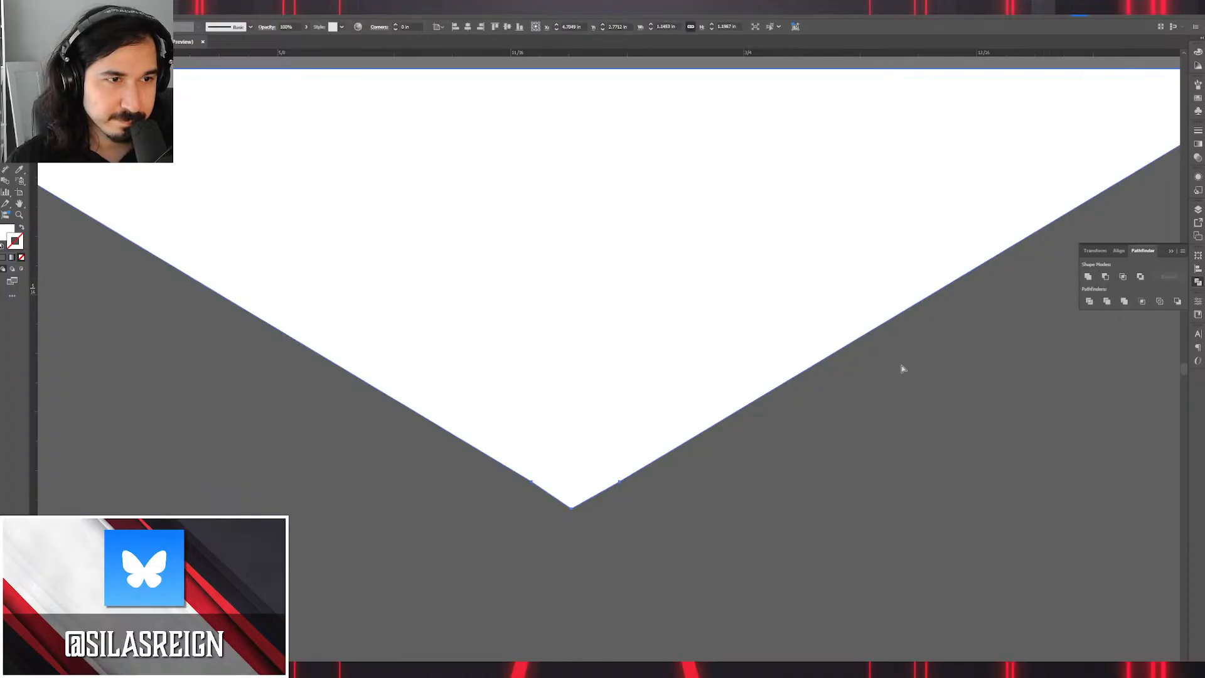
Adjust the frame's bottom tip anchor so the lower edges meet in a clean centred point, and deselect the frame.
drag(558, 493, 576, 506)
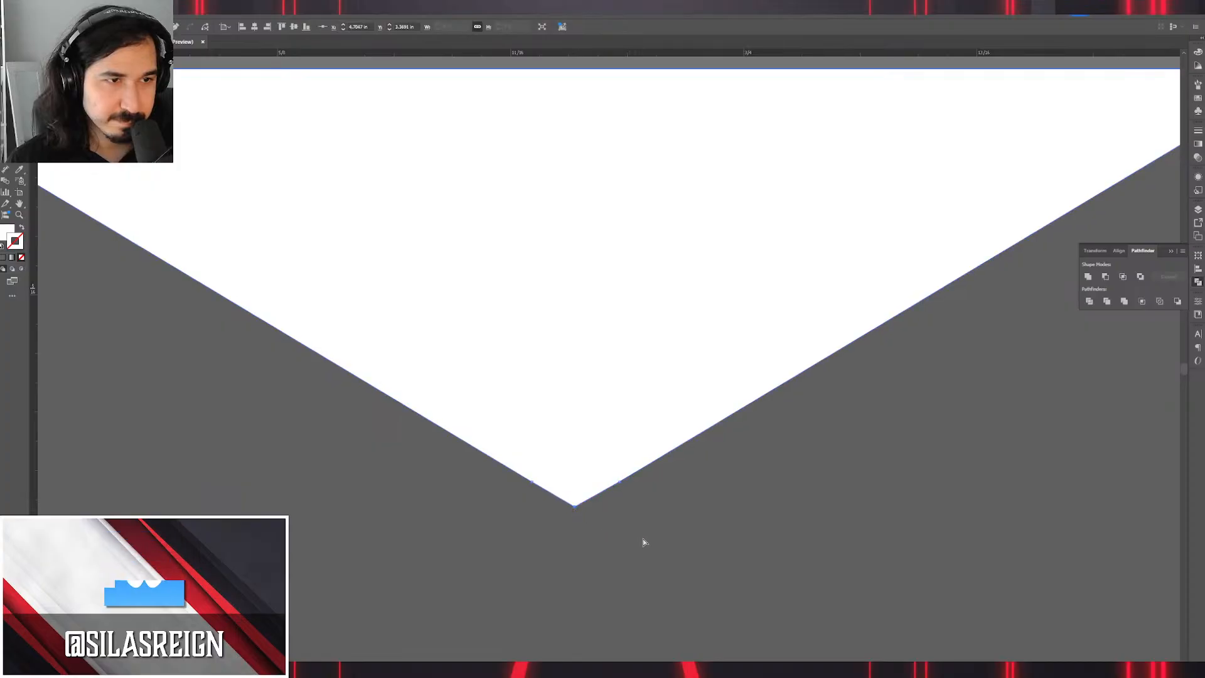
click(680, 538)
scroll(679, 537, down, 8)
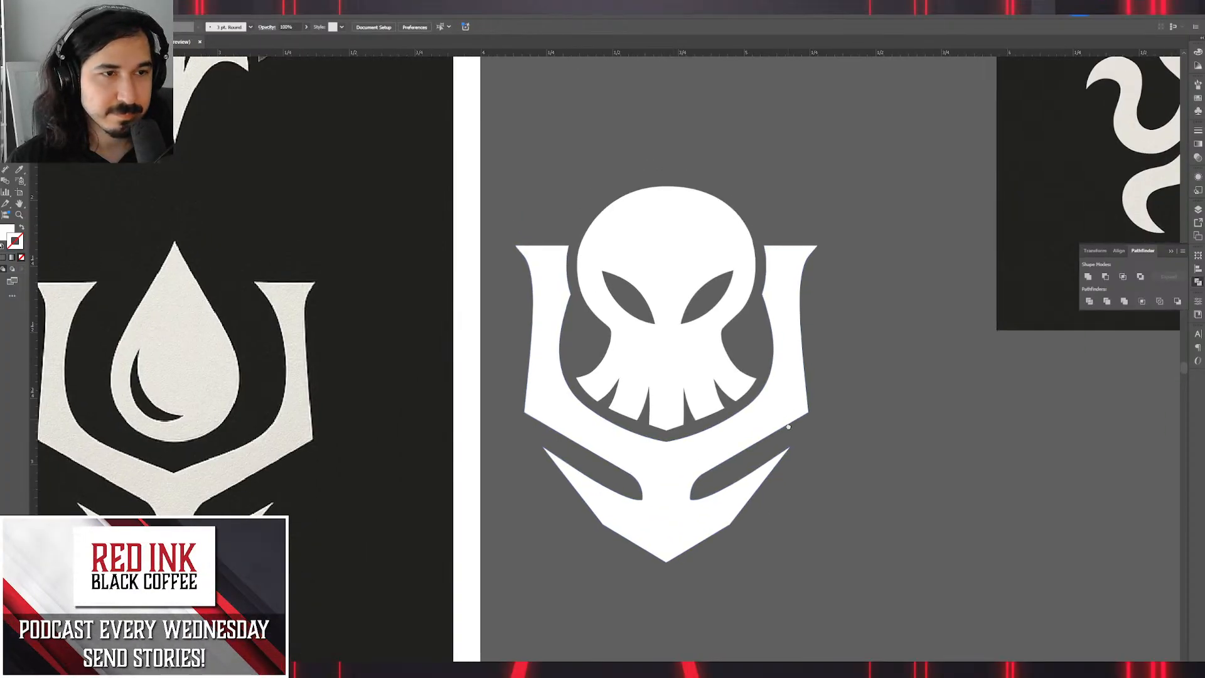
drag(788, 425, 796, 463)
scroll(868, 413, up, 2)
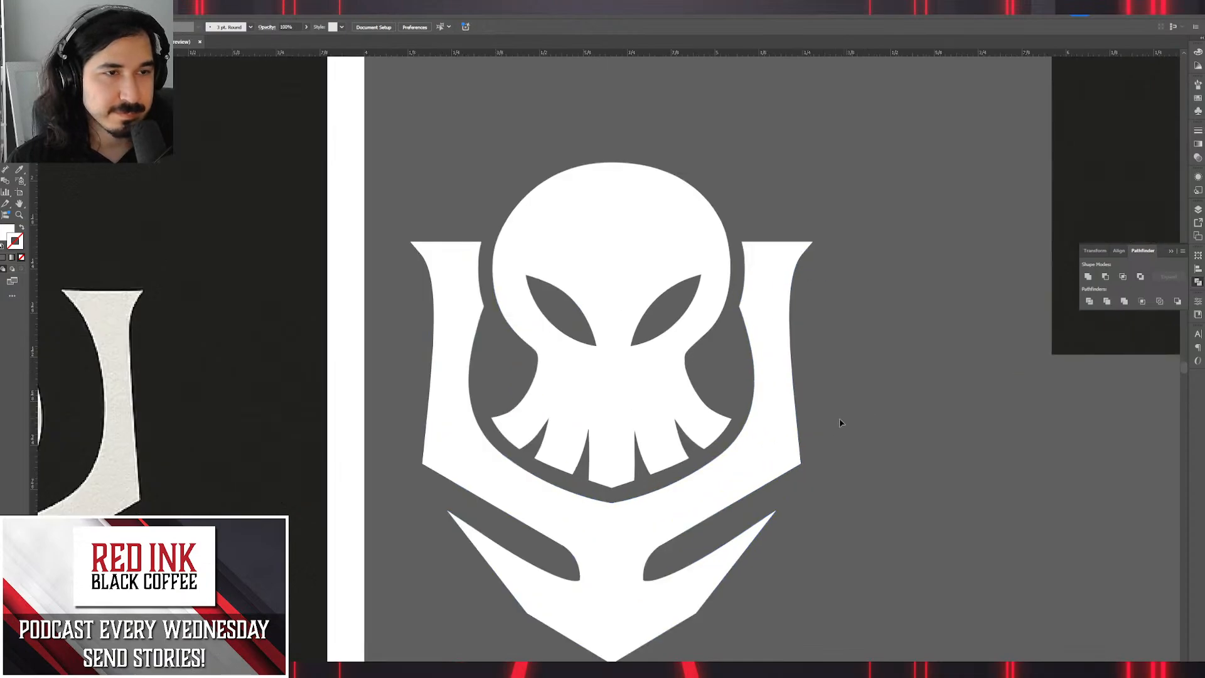
drag(841, 423, 883, 454)
click(798, 428)
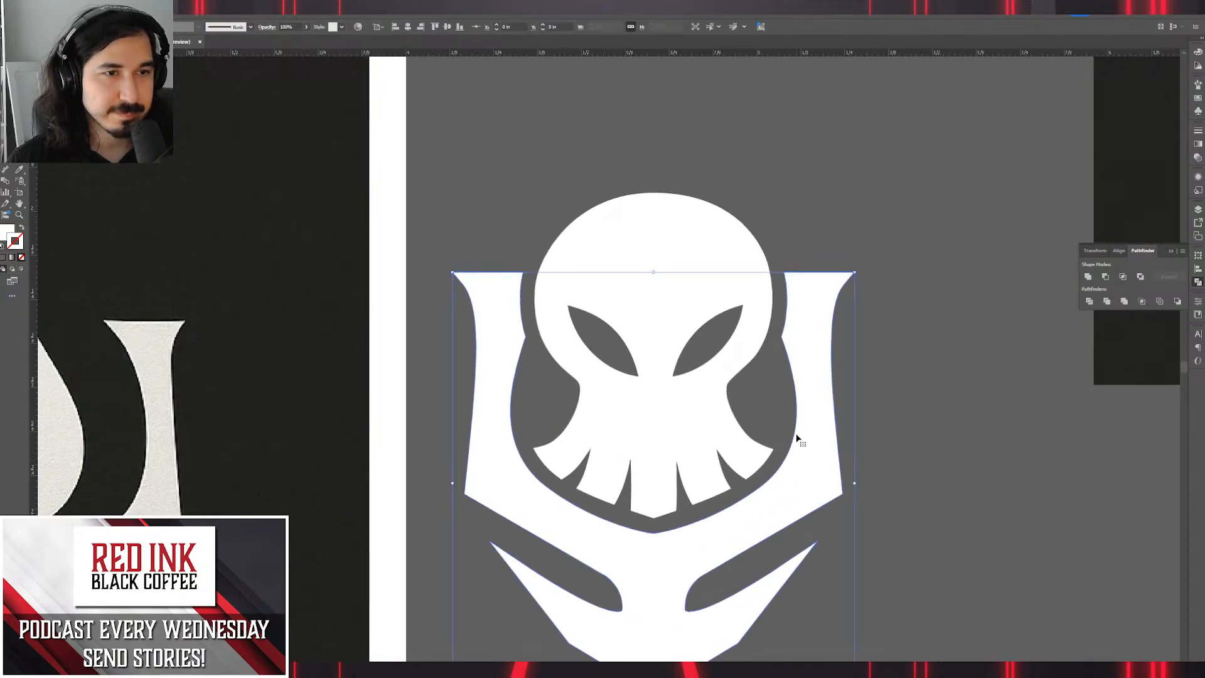
click(718, 334)
drag(746, 274, 603, 256)
key(ctrl+z)
click(931, 334)
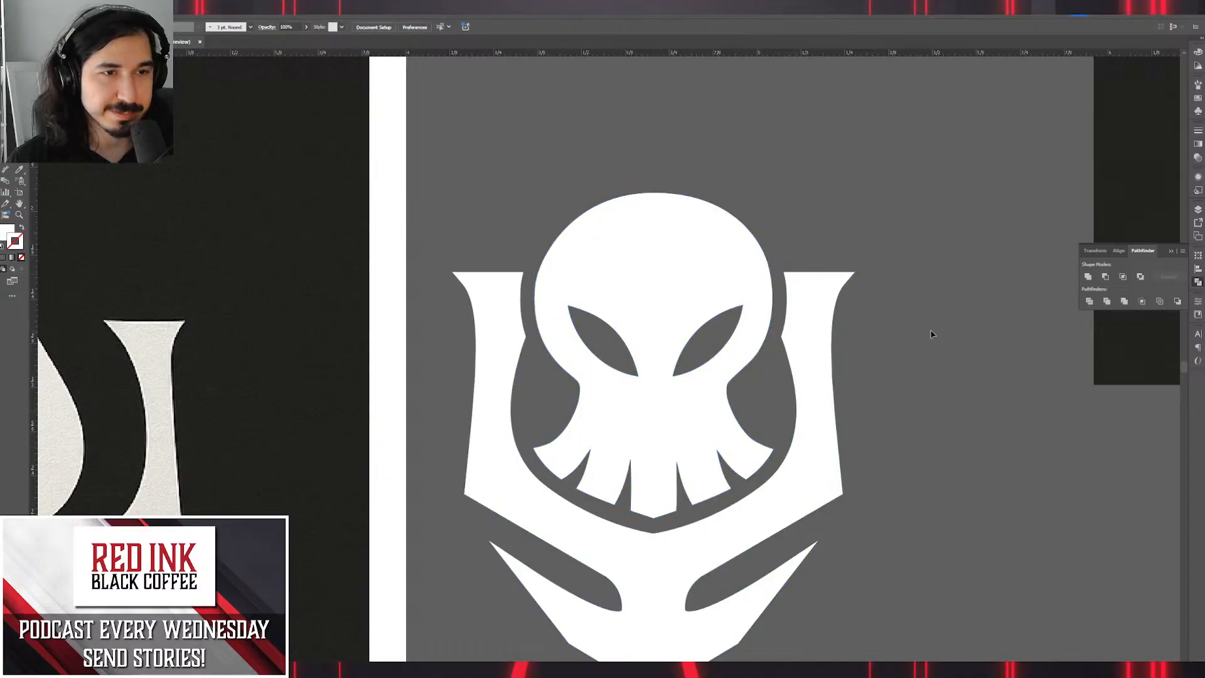
Move the whole skull-octopus emblem above the reference sheet, in line to the right of the black plant logo.
scroll(931, 334, down, 1)
scroll(872, 444, down, 1)
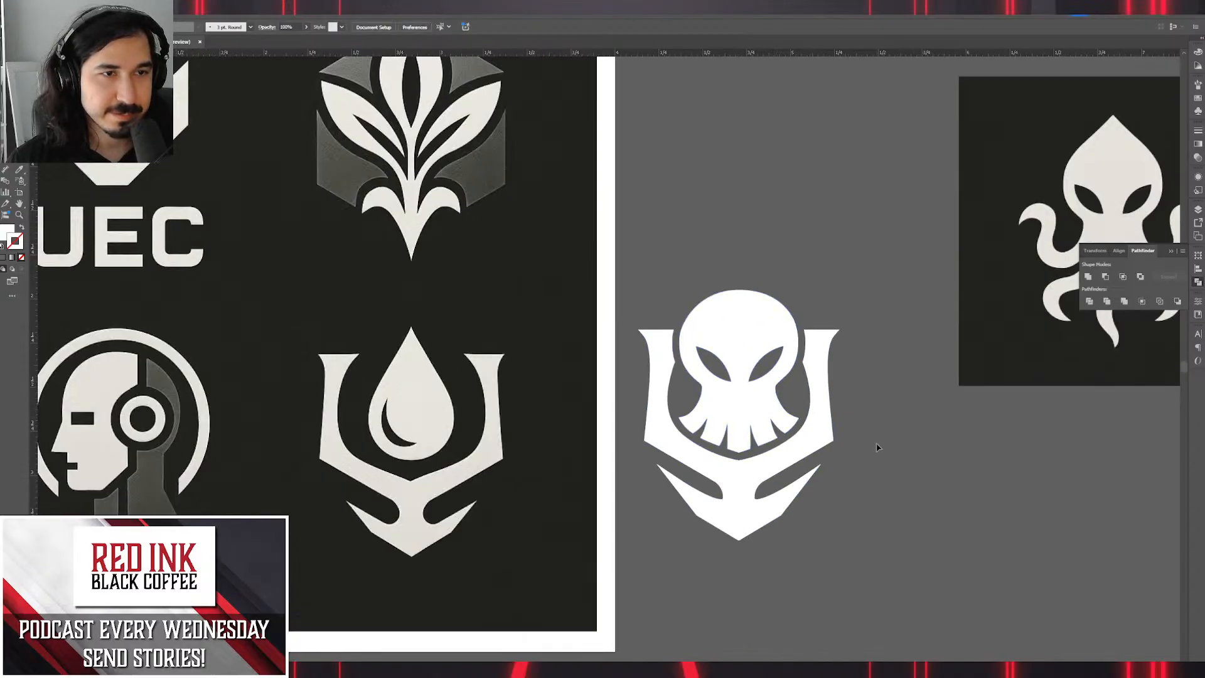
scroll(873, 444, up, 1)
scroll(867, 482, down, 2)
drag(889, 560, 736, 361)
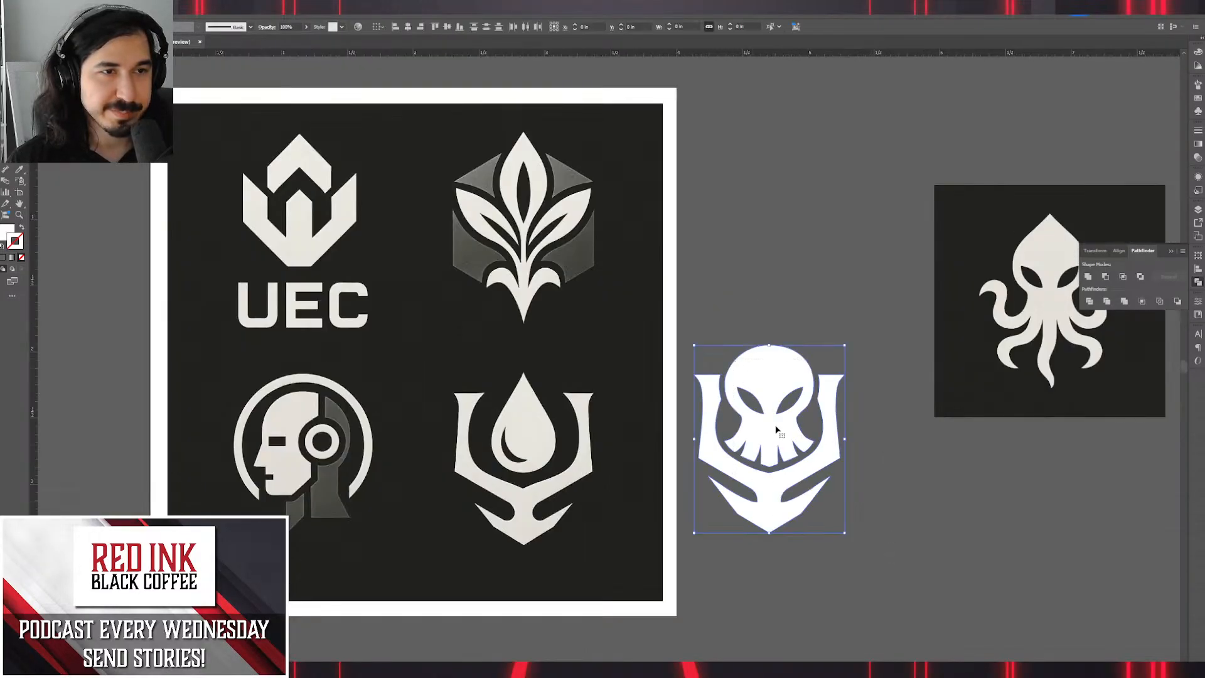
drag(785, 462, 835, 575)
drag(820, 615, 774, 212)
drag(774, 271, 810, 514)
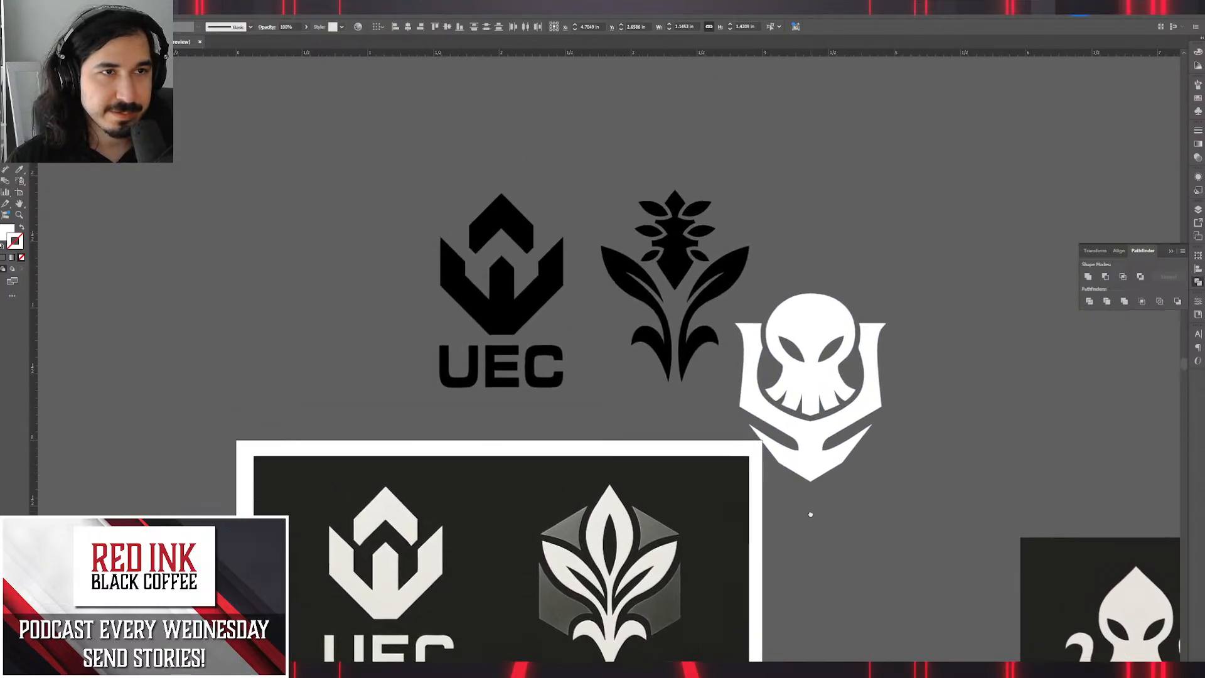
drag(811, 436, 852, 339)
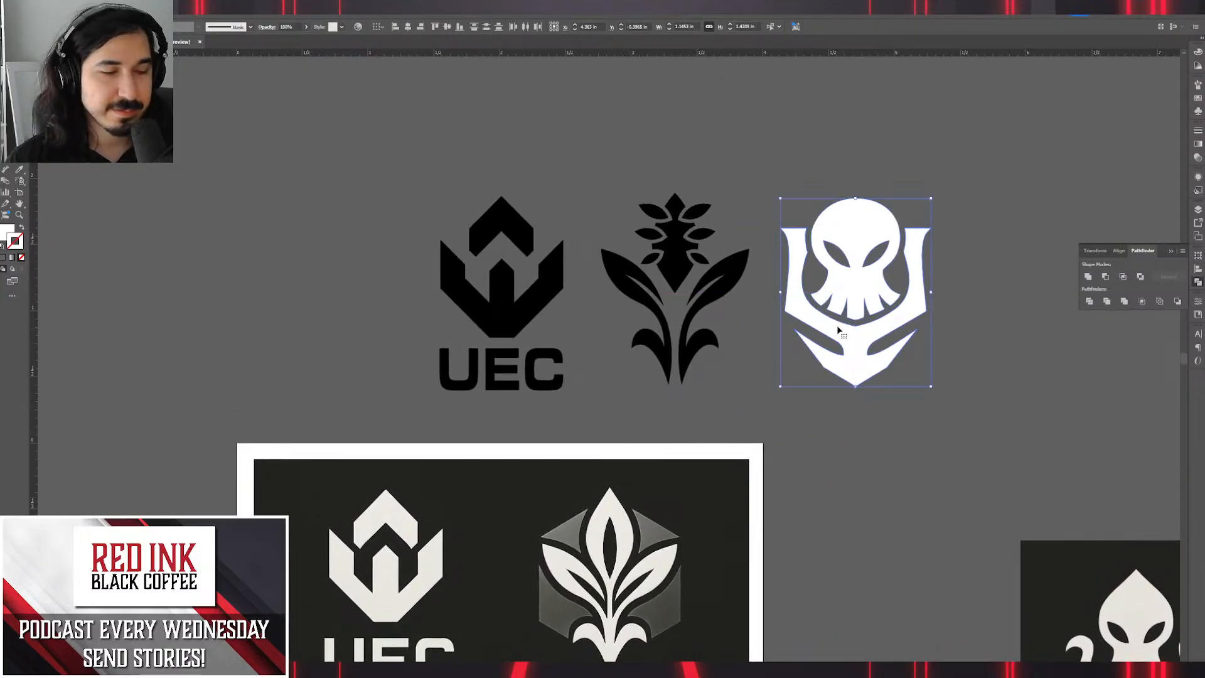
Recolour the skull-octopus emblem black by sampling the plant logo's fill, and deselect it.
key(i)
click(714, 279)
key(v)
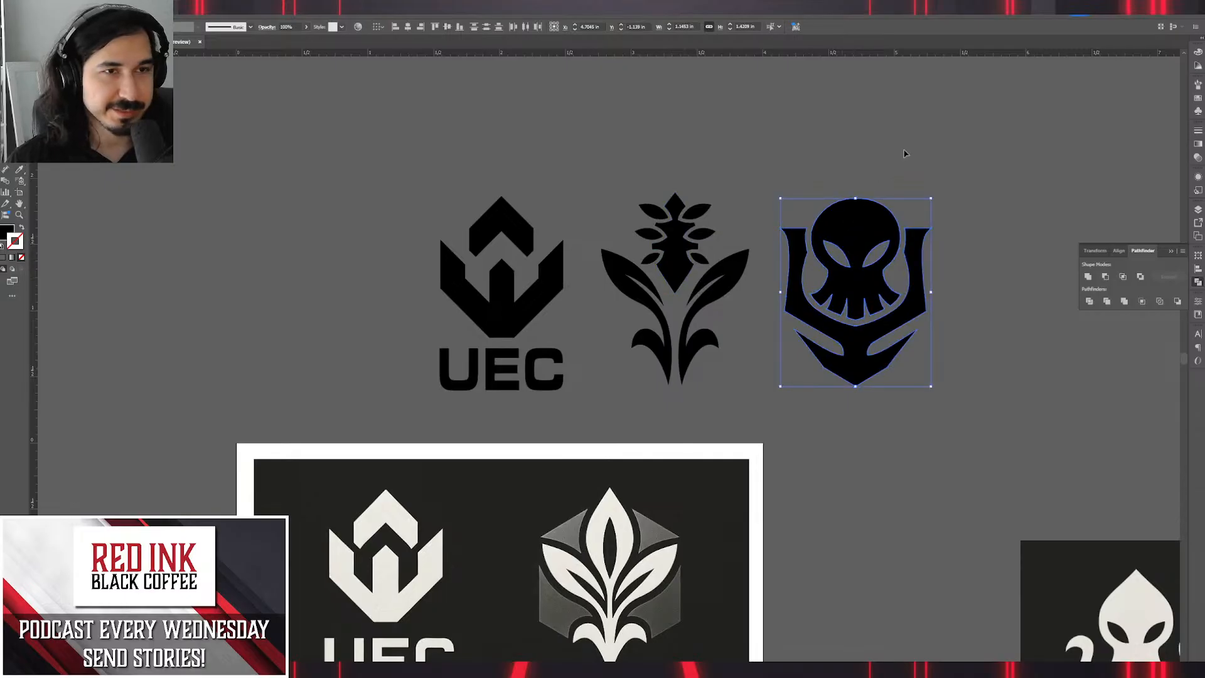
click(904, 155)
scroll(926, 332, down, 1)
drag(902, 454, 837, 424)
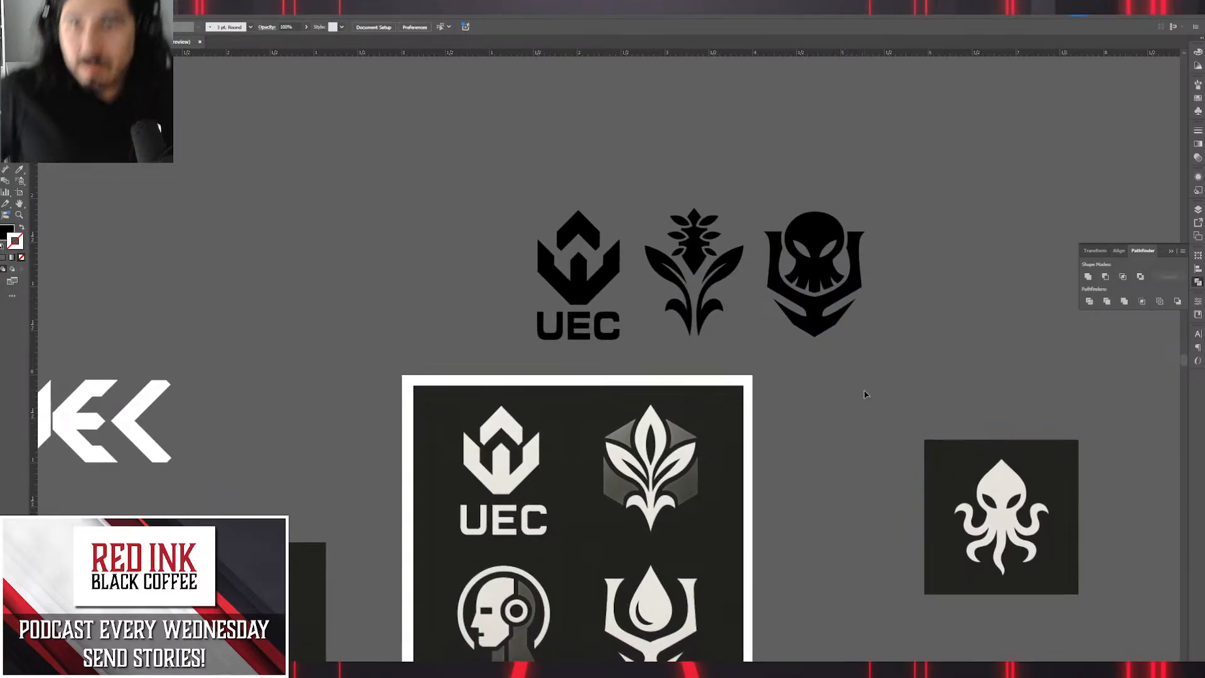
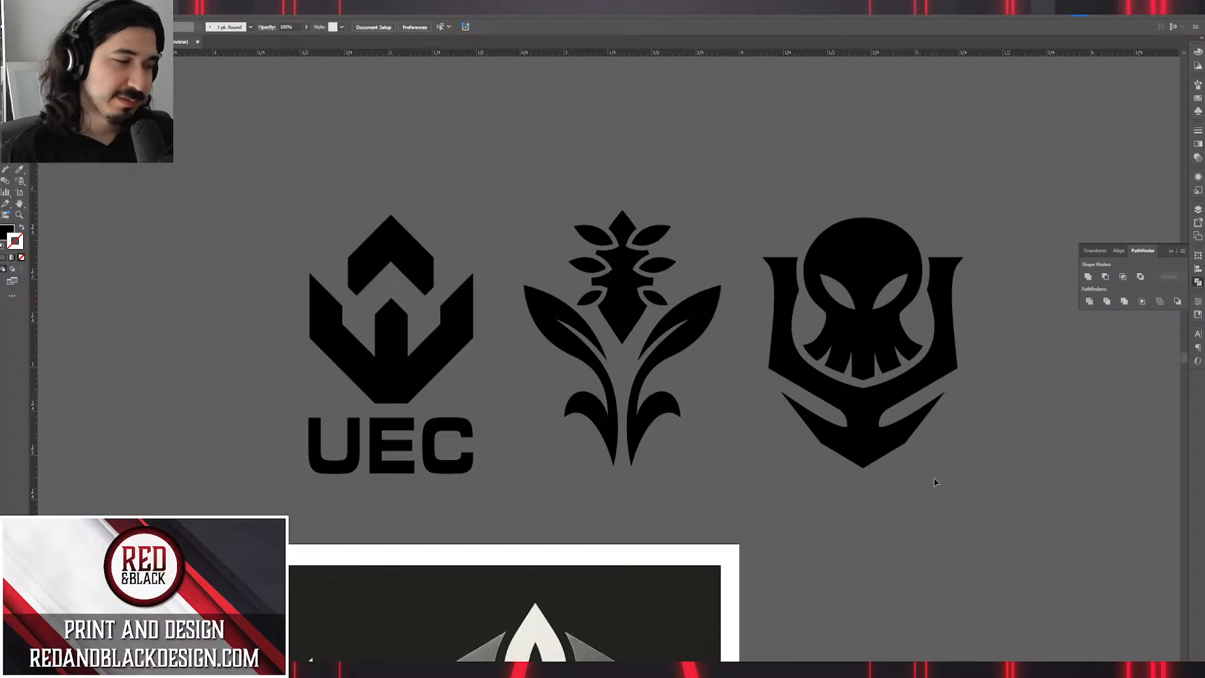
Paste the robotic fist reference image, scale it to about 2.3 in square, place it to the right of the skull-octopus emblem, and deselect it.
key(ctrl+v)
scroll(972, 425, down, 4)
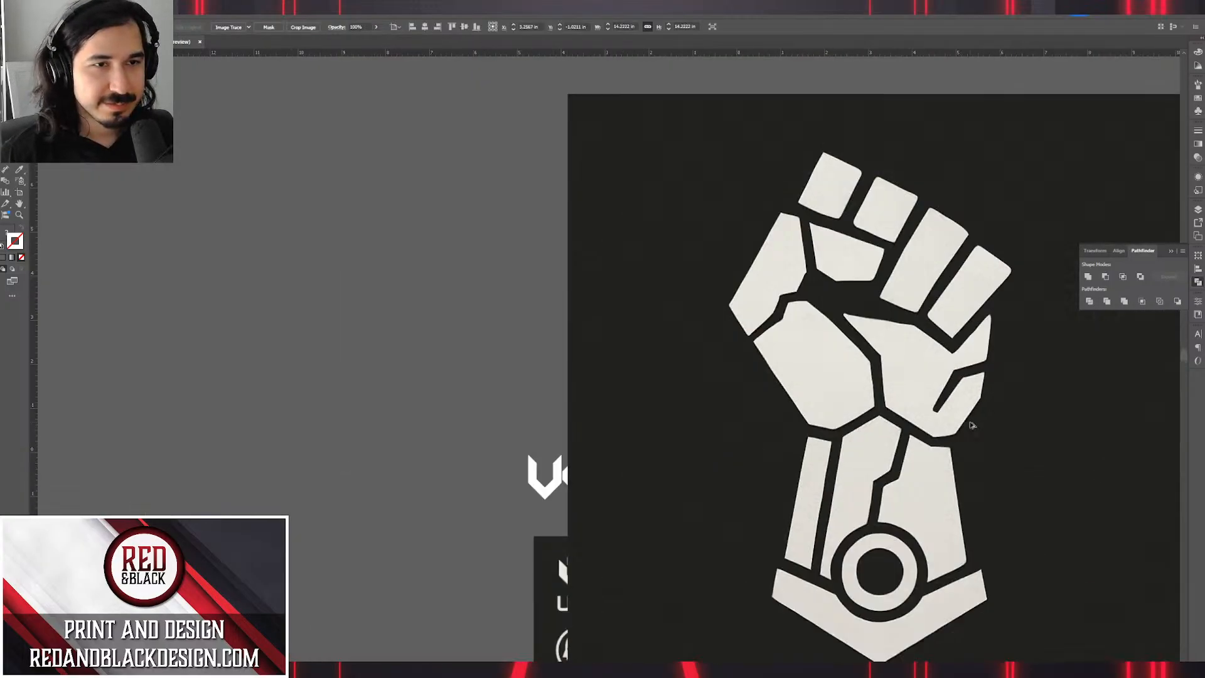
drag(1030, 441, 717, 383)
drag(877, 350, 1021, 377)
scroll(537, 322, up, 3)
drag(1095, 378, 1039, 376)
drag(1105, 403, 932, 395)
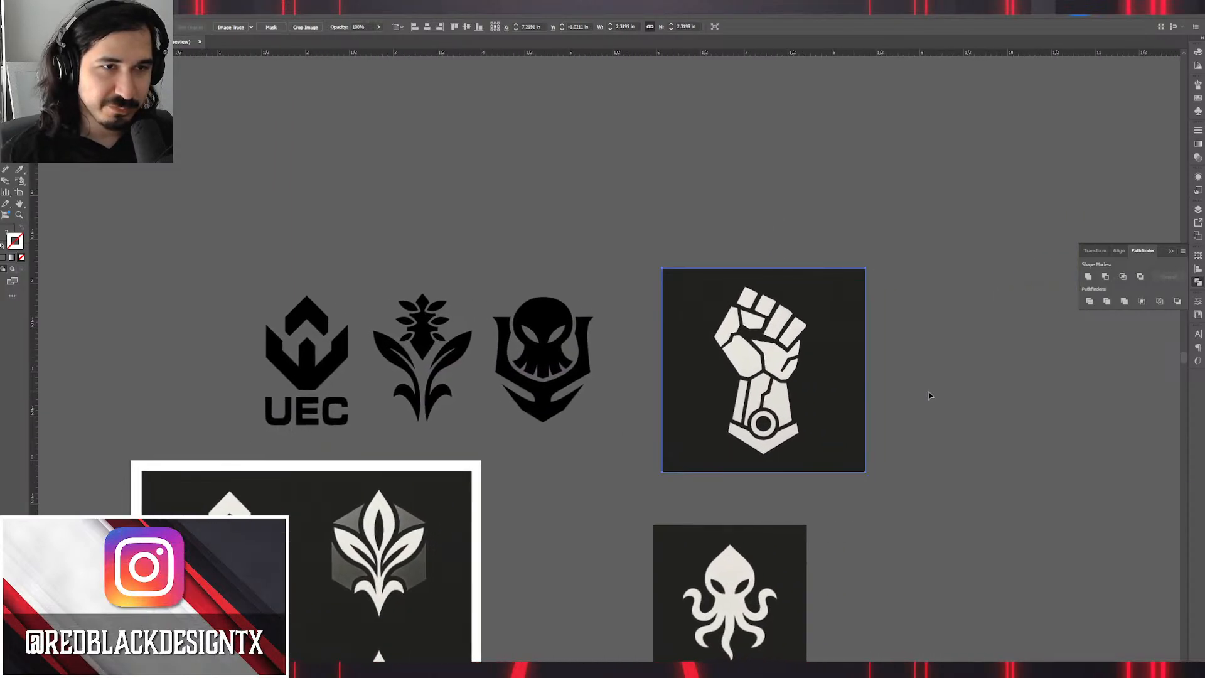
click(985, 382)
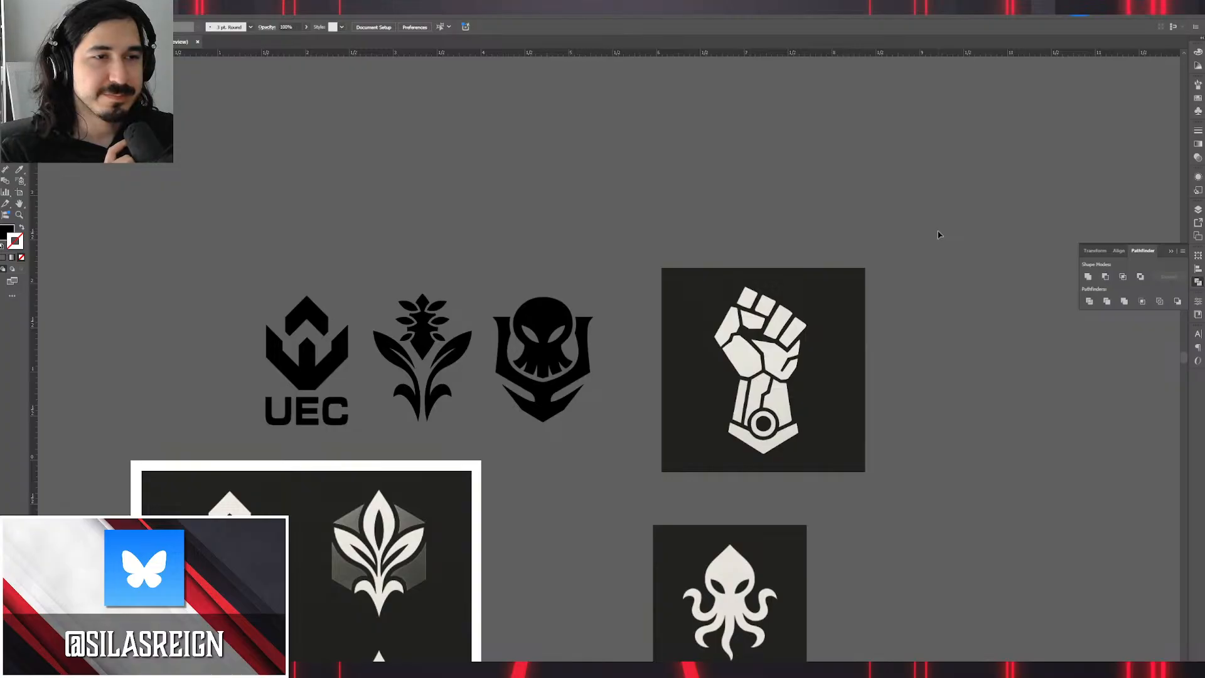
Move the fist reference image below the logo row, to the right of the octopus reference, and deselect it.
drag(725, 359, 847, 360)
click(687, 356)
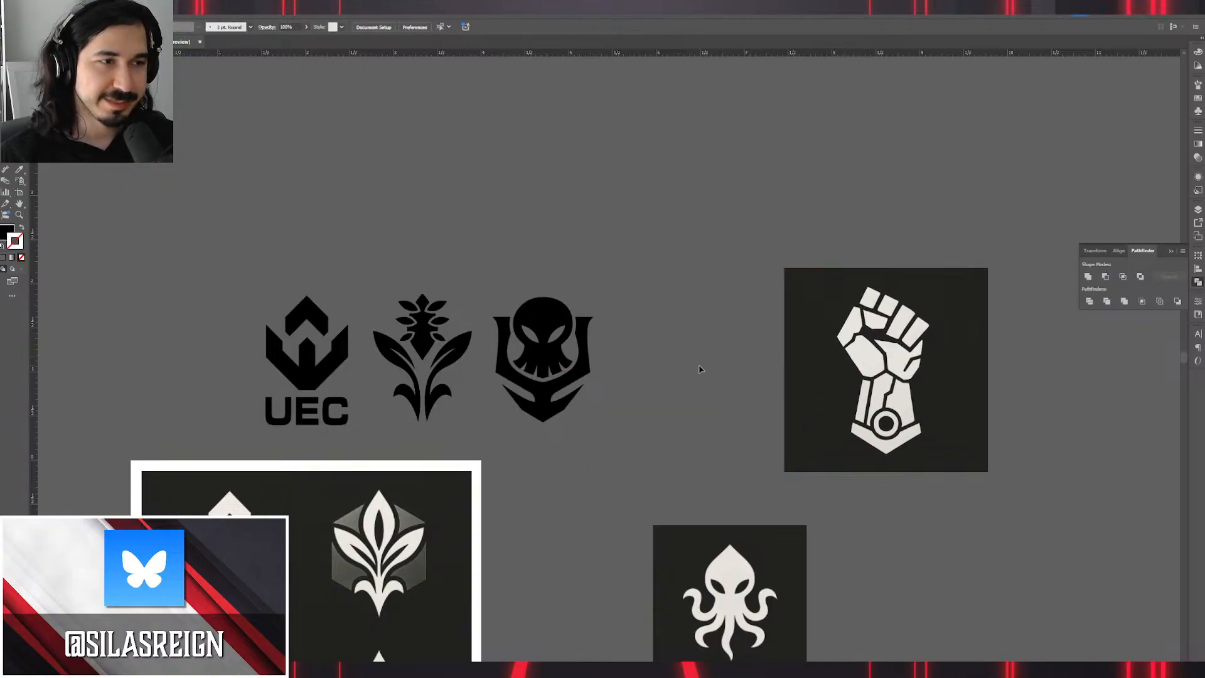
drag(628, 465, 614, 425)
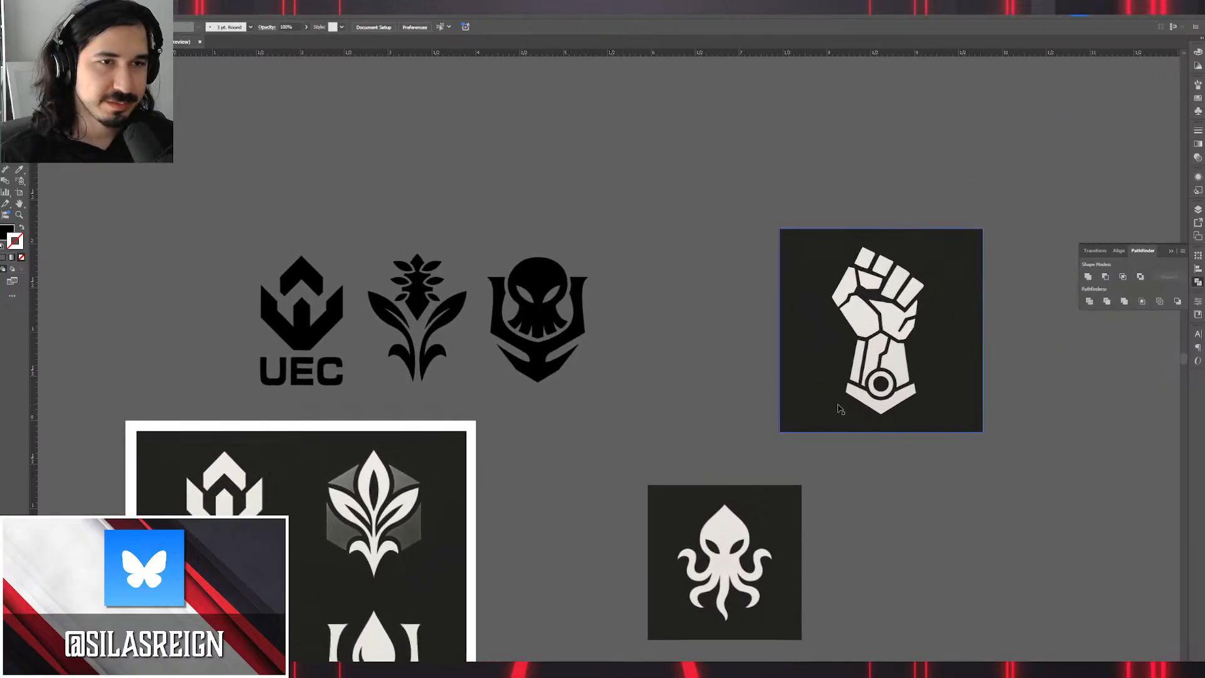
drag(842, 411, 893, 642)
shift+click(753, 570)
drag(961, 597, 827, 501)
click(916, 403)
scroll(820, 508, up, 2)
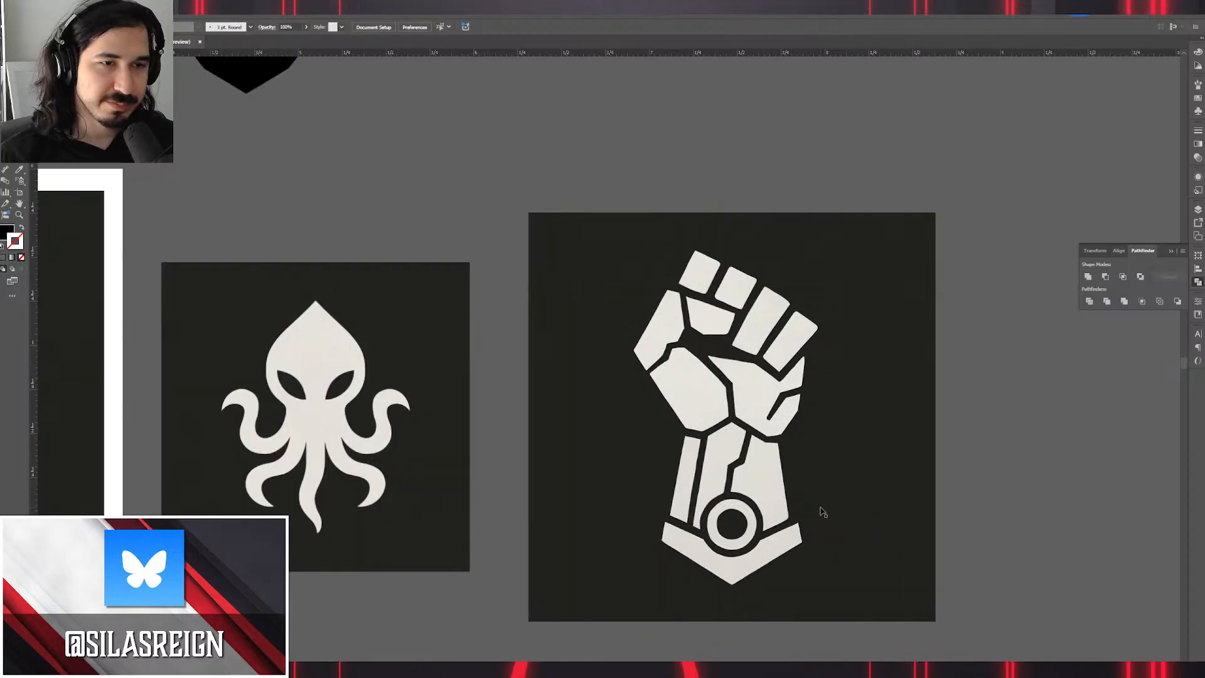
scroll(819, 506, down, 2)
scroll(820, 509, up, 3)
scroll(816, 502, down, 1)
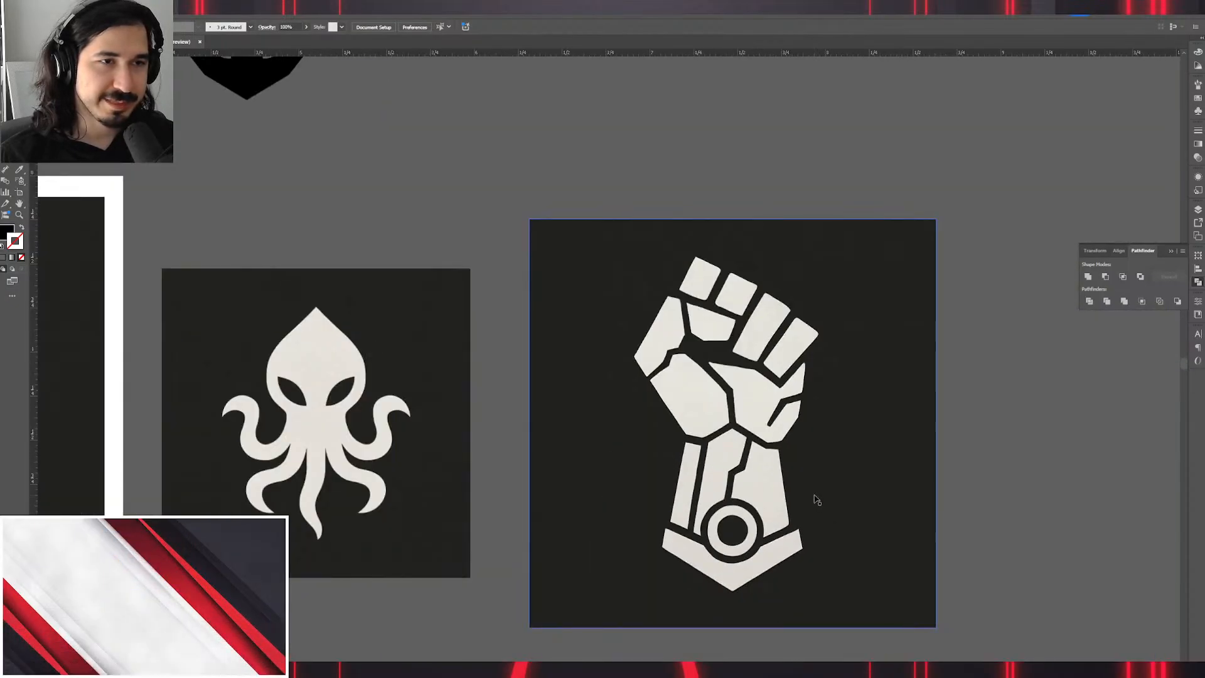
scroll(852, 462, down, 3)
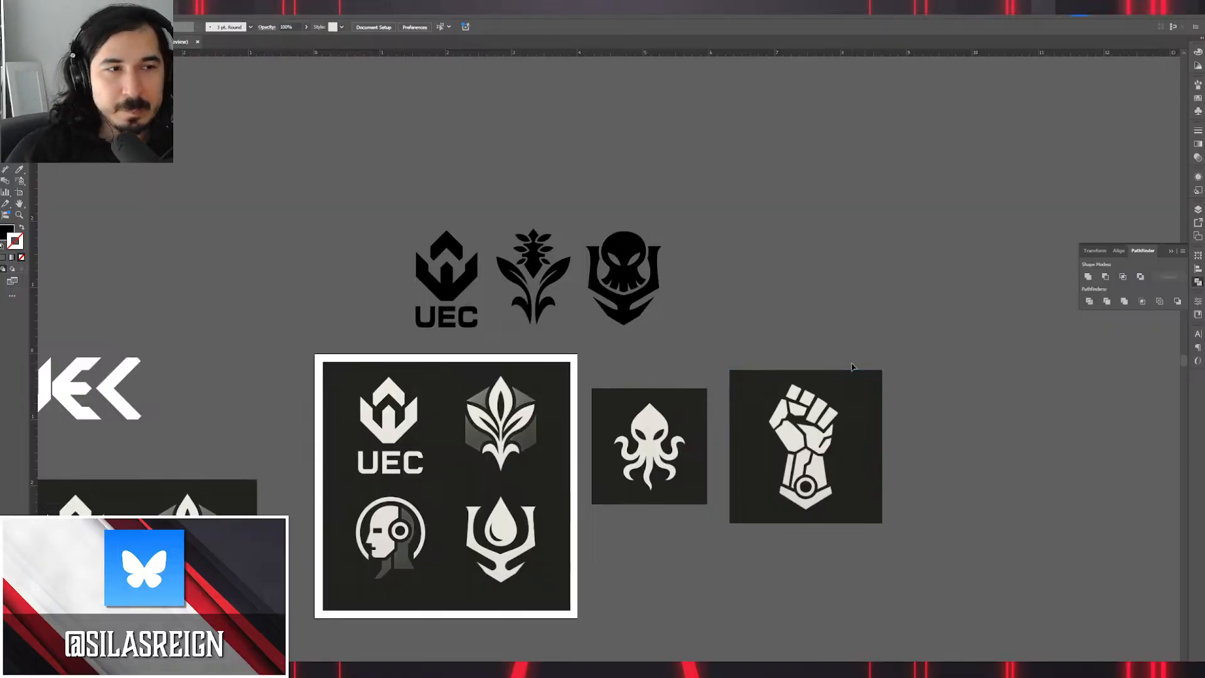
scroll(768, 408, down, 2)
scroll(916, 443, up, 4)
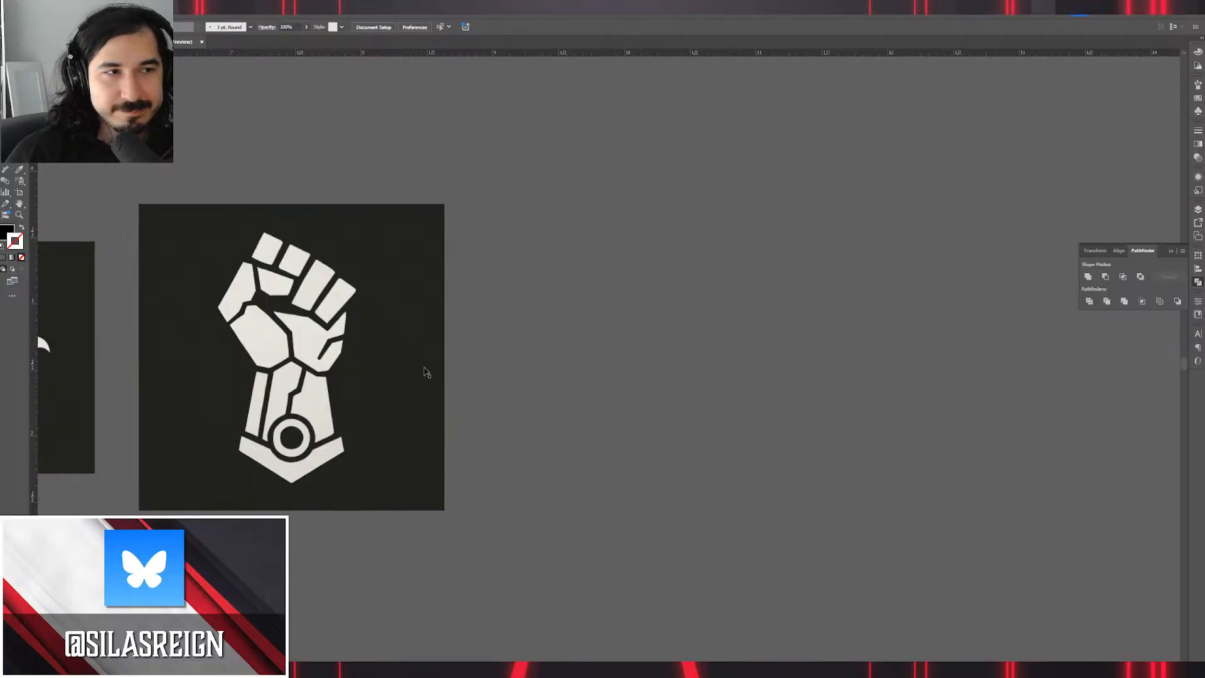
Shift the fist reference image toward the octopus reference so it overlaps that image's edge.
drag(331, 358, 284, 358)
drag(145, 404, 592, 433)
drag(921, 419, 948, 656)
drag(744, 459, 803, 405)
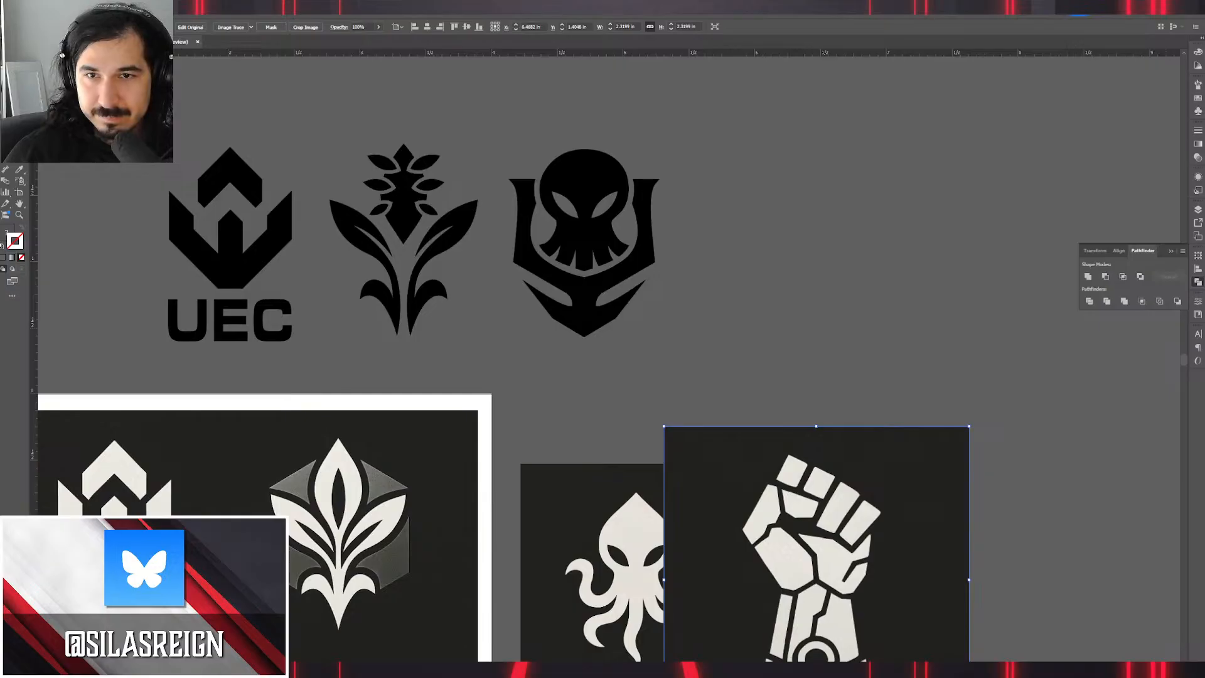
Paste the blue cupped-hands reference image, scale it to about 1.7 in square, and place it to the right of the fist reference.
click(830, 328)
key(ctrl+v)
scroll(822, 328, down, 5)
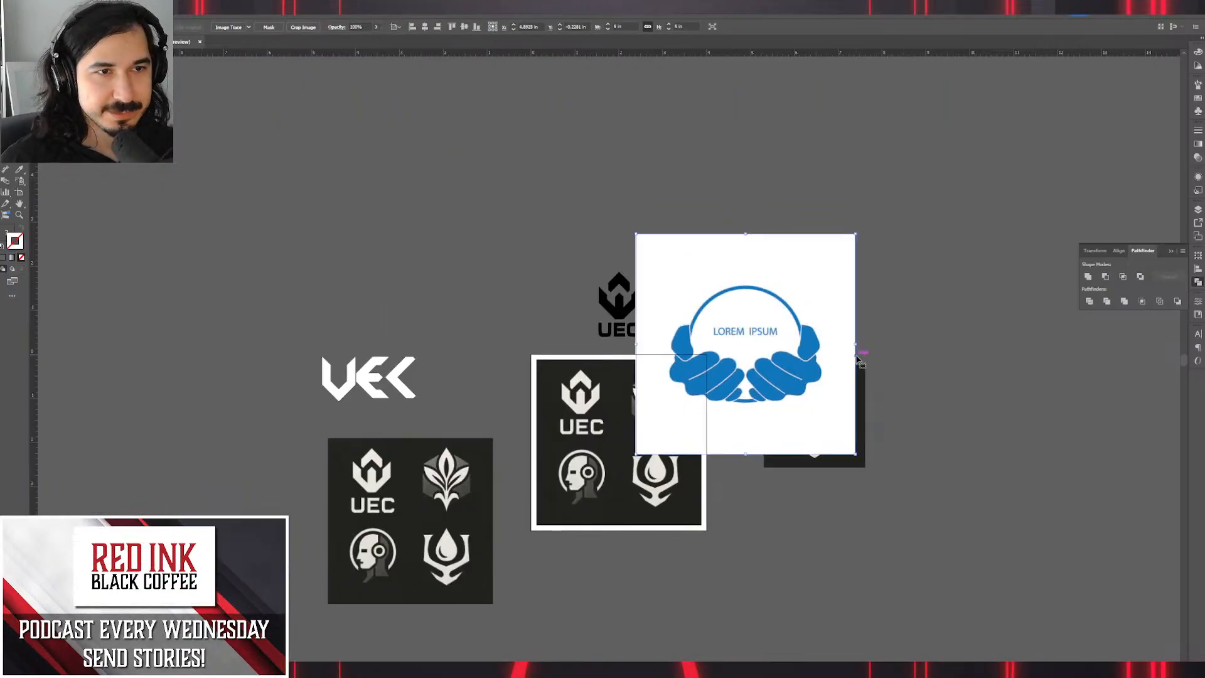
drag(856, 346, 922, 412)
scroll(917, 412, up, 4)
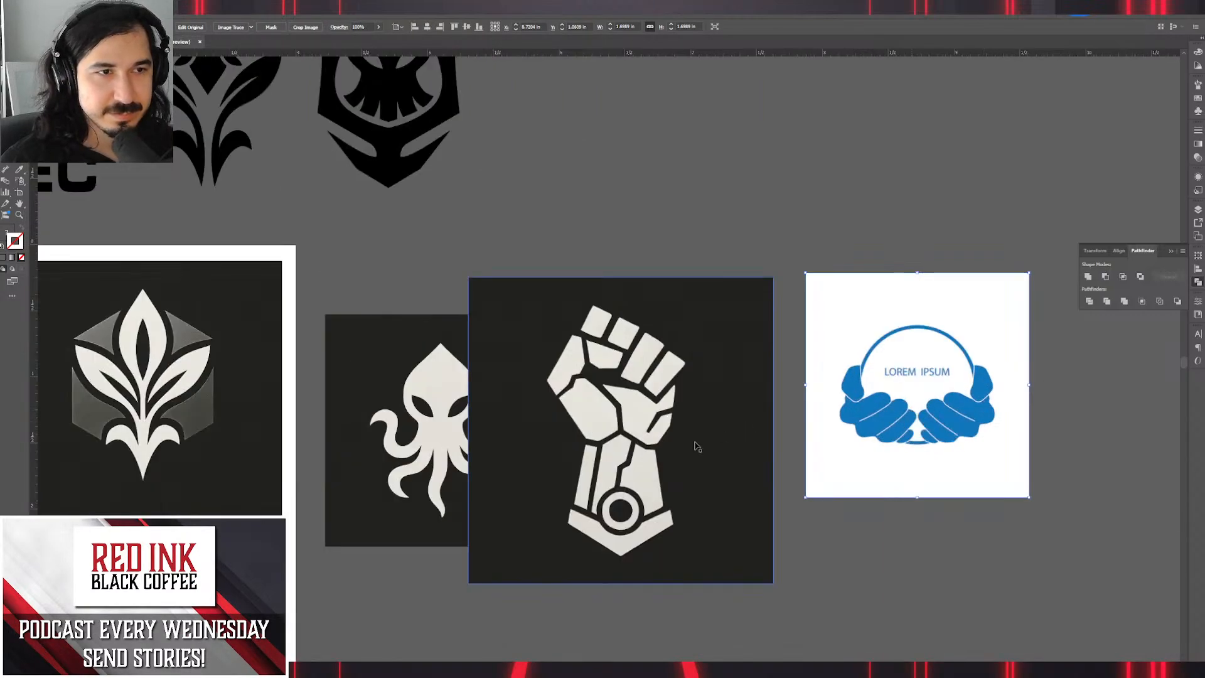
Raise the fist reference slightly, move the cupped-hands image away to leave a gap between them, and deselect both.
drag(694, 444, 735, 400)
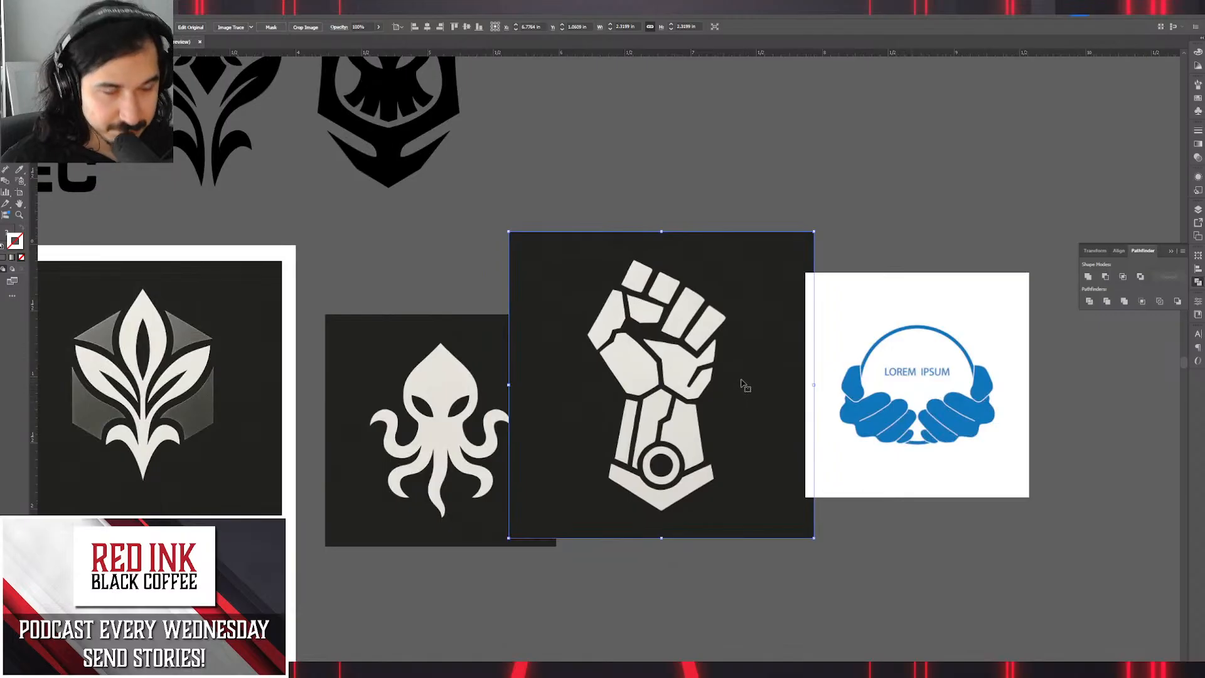
scroll(746, 384, down, 2)
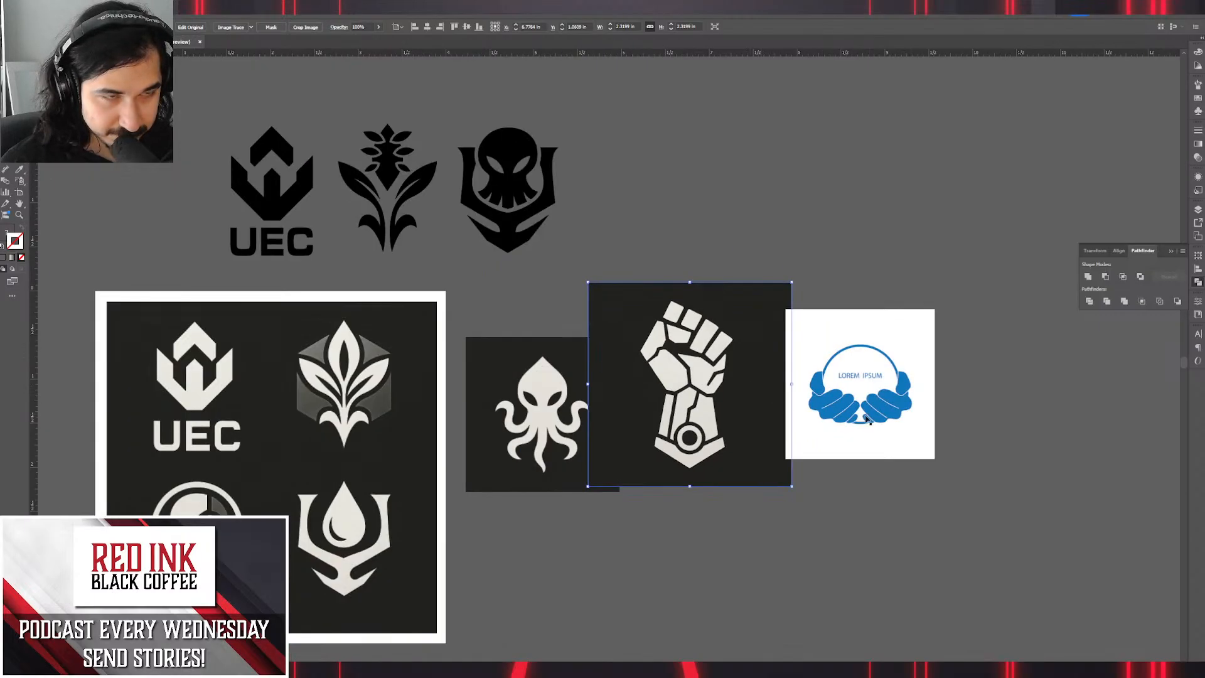
scroll(763, 408, right, 2)
drag(780, 405, 841, 394)
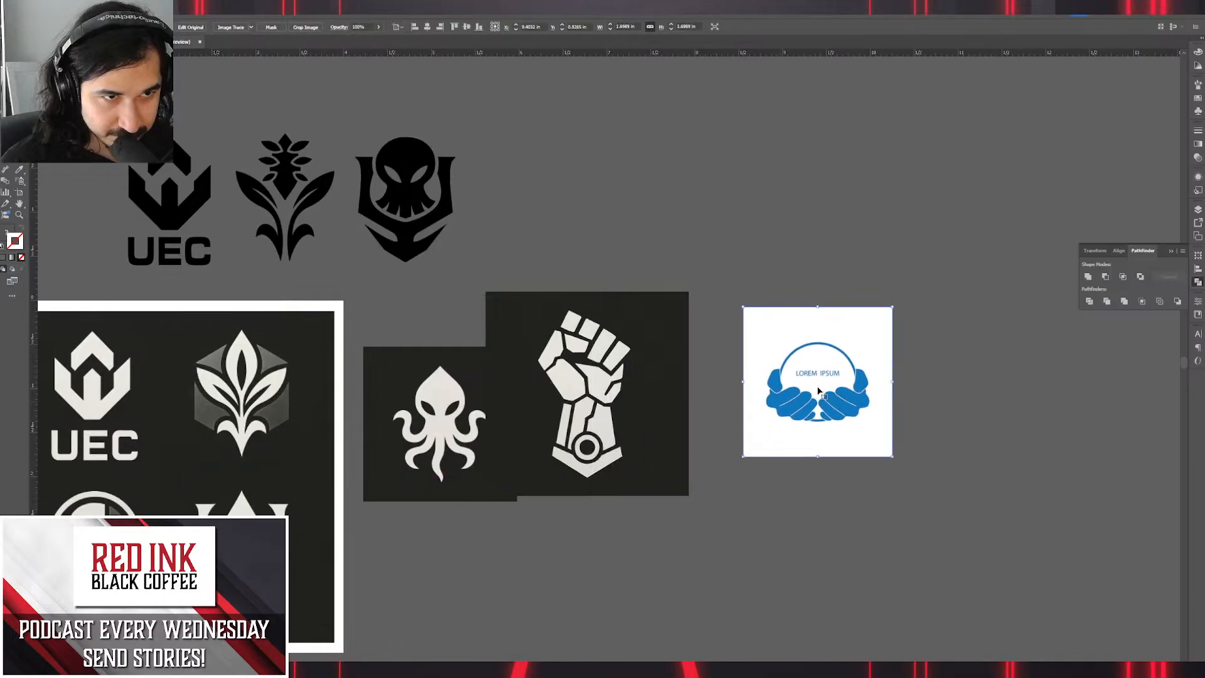
shift+click(658, 408)
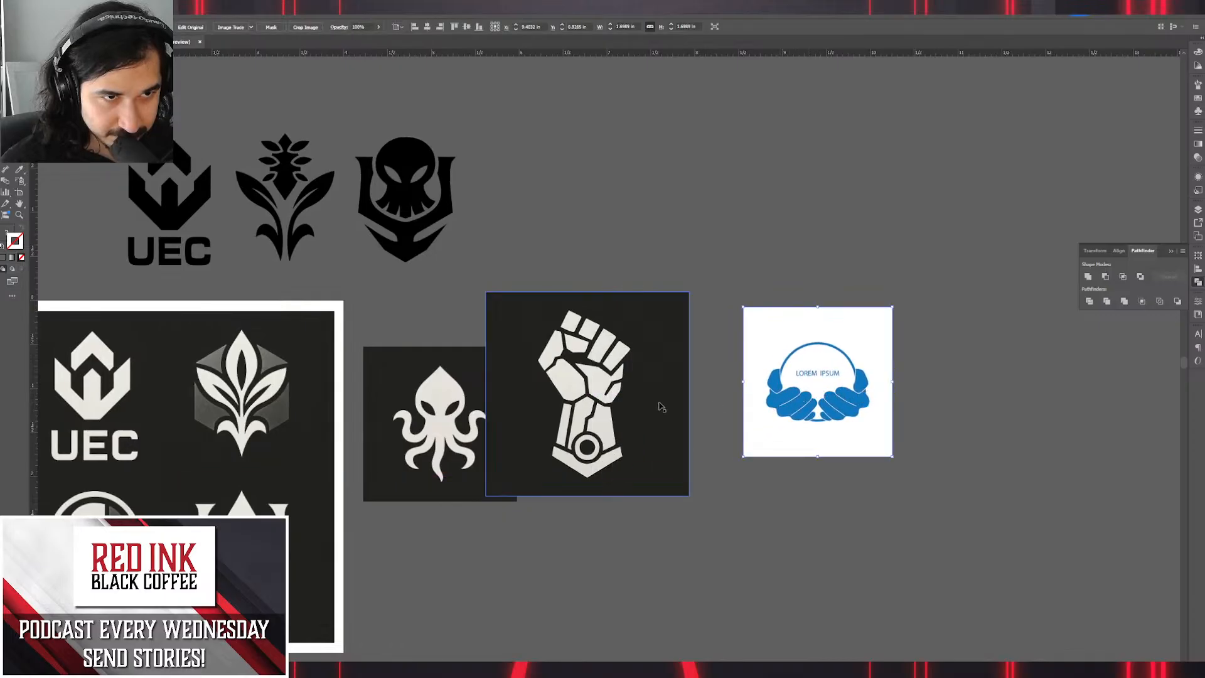
click(704, 416)
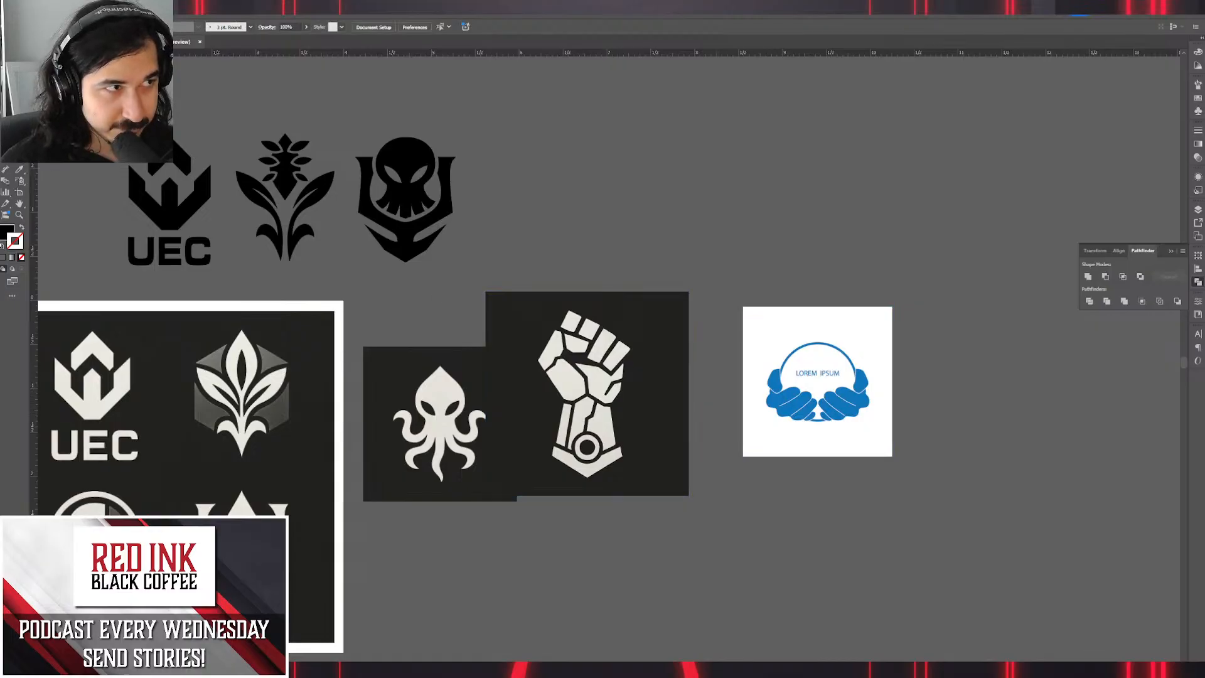
Draw a black rounded square about 2 in wide above the fist and cupped-hands references, discarding the first, wider rectangle.
drag(531, 102, 874, 292)
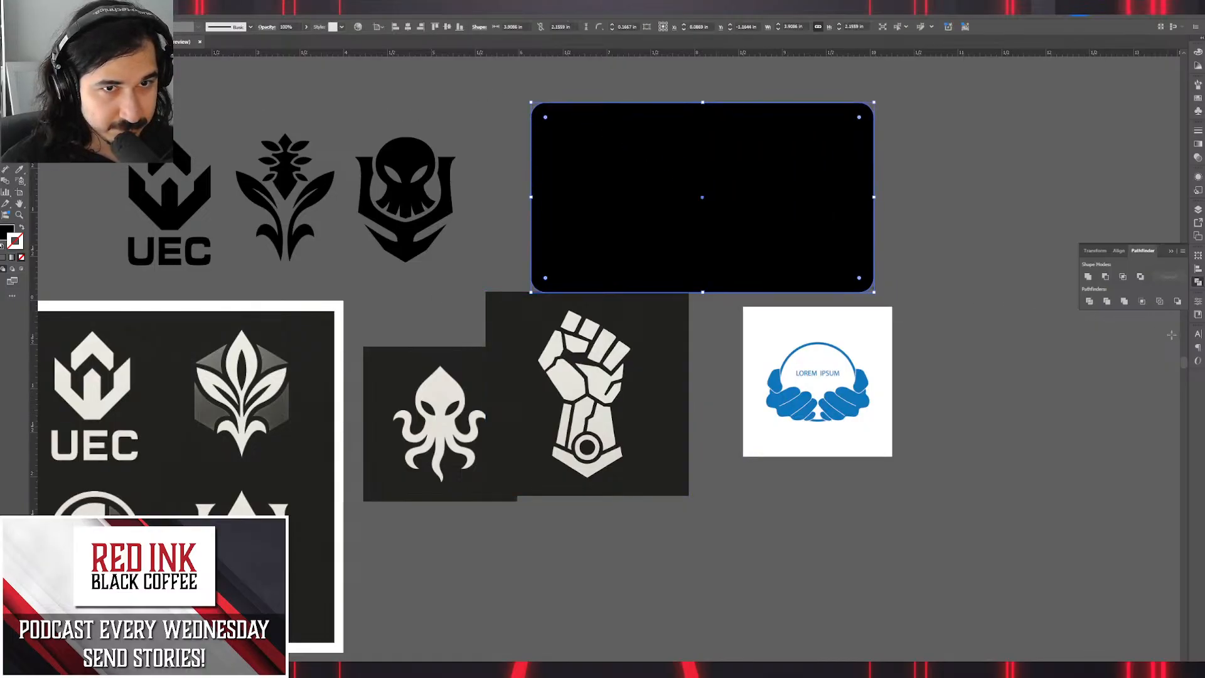
key(Delete)
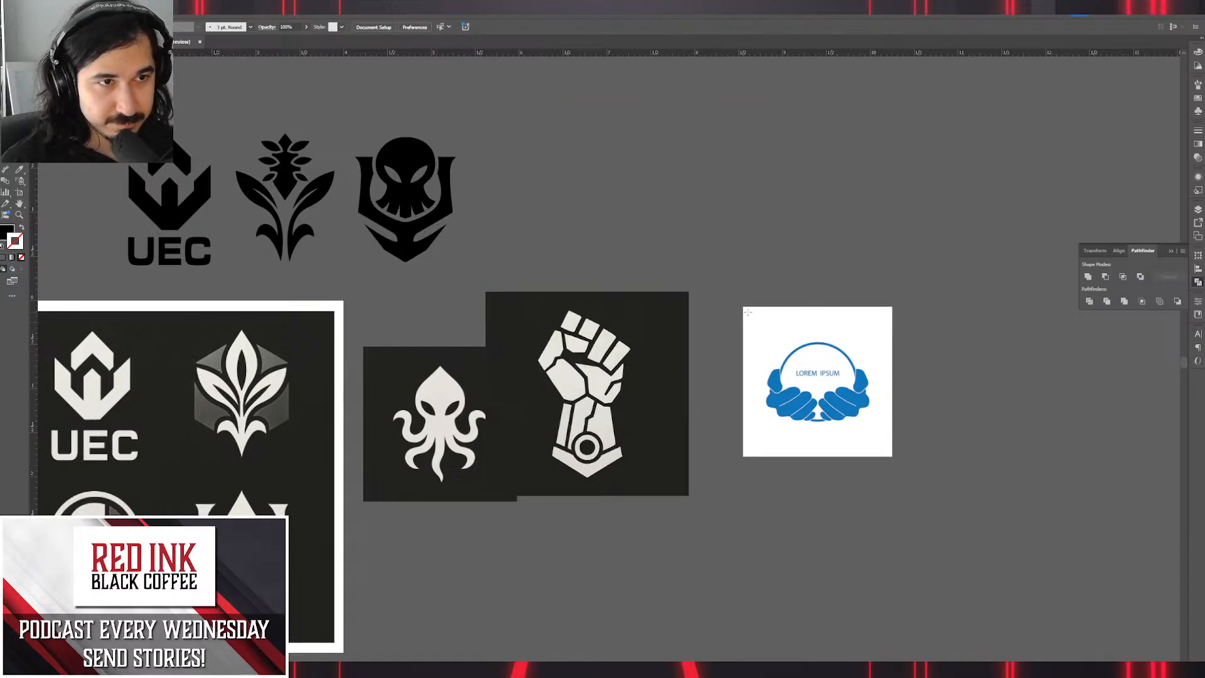
drag(603, 138, 781, 315)
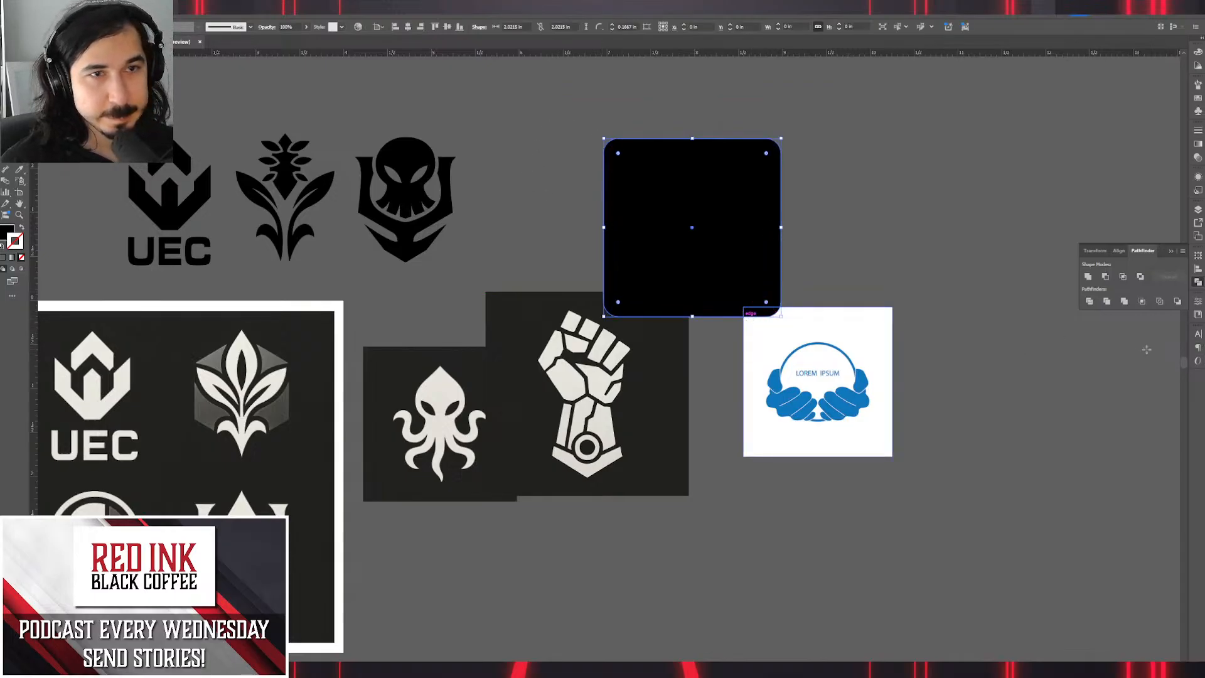
Start Generate Vectors for the black square and enter the prompt "An emblem logo depicting a cybernetic hand holding an orb".
click(1199, 178)
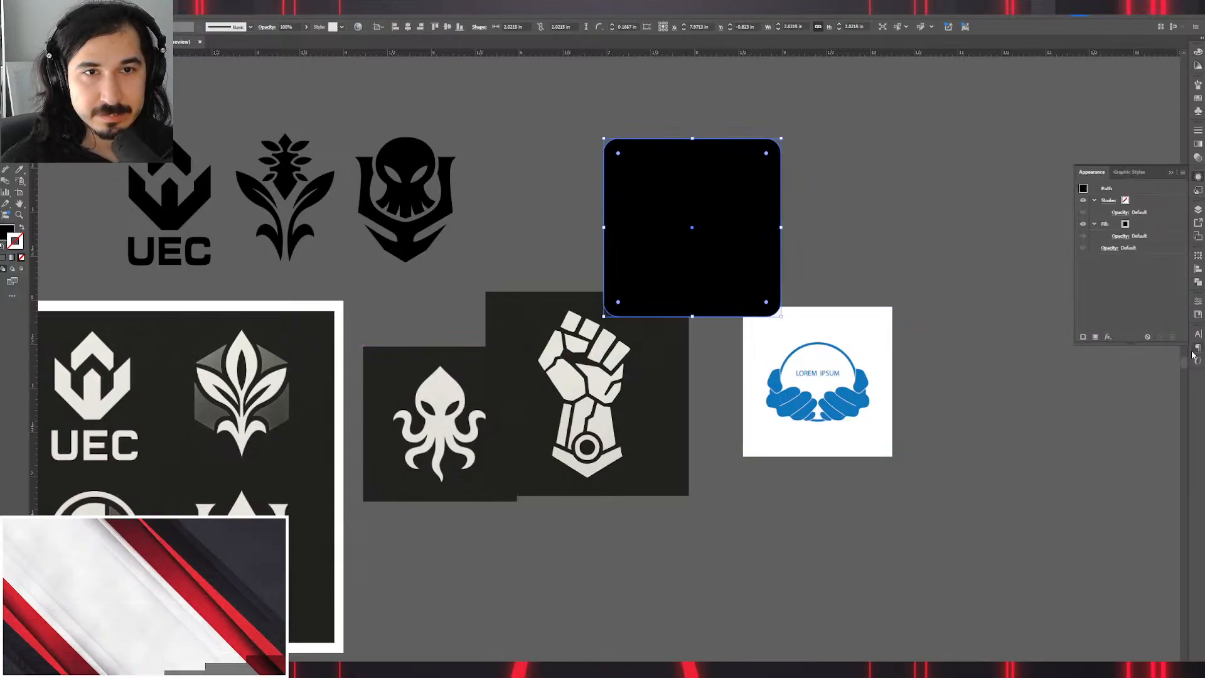
click(1199, 302)
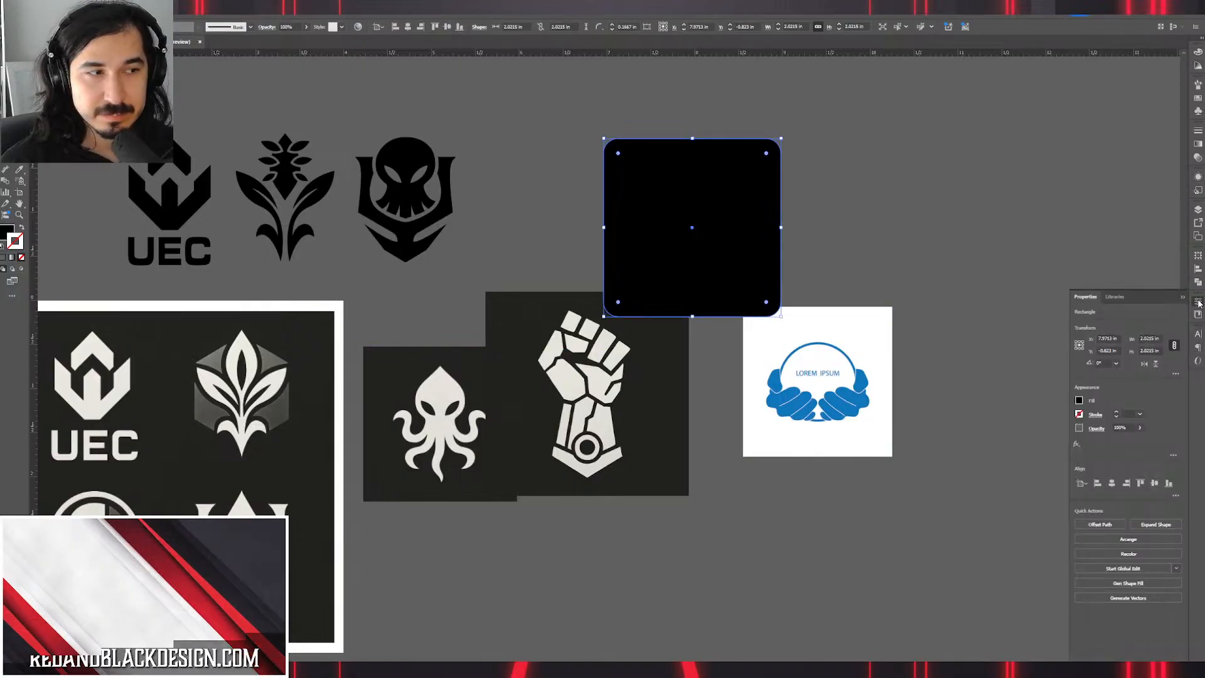
click(1129, 597)
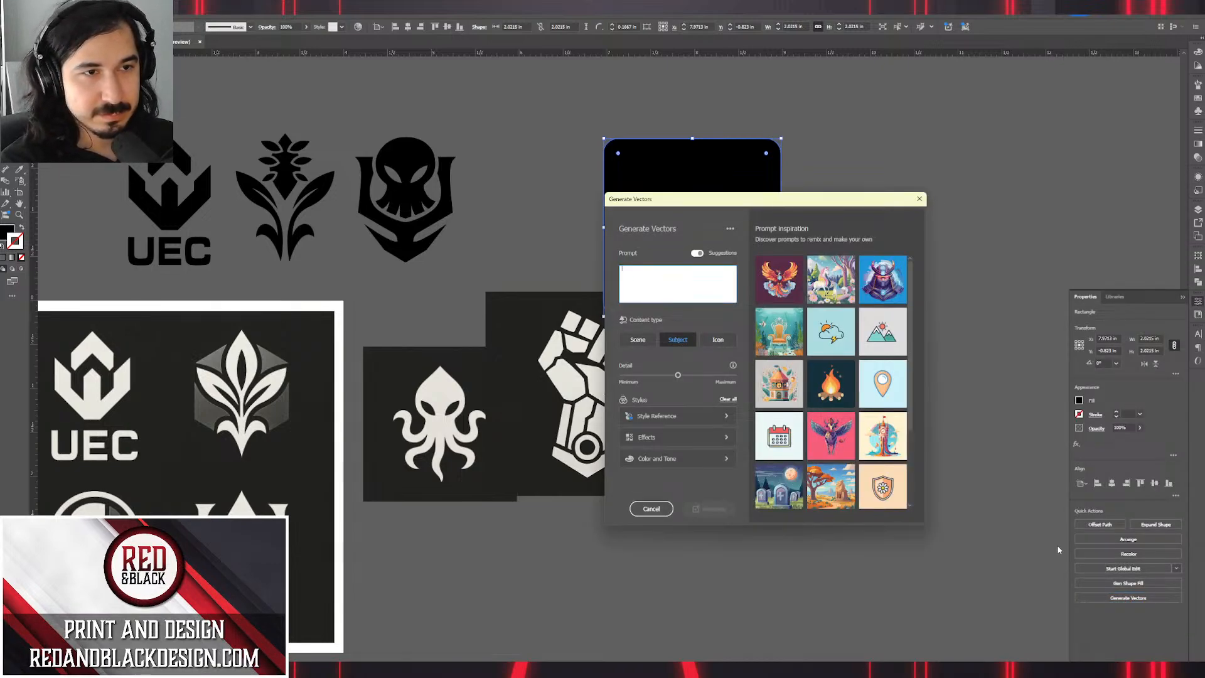
text(An emb)
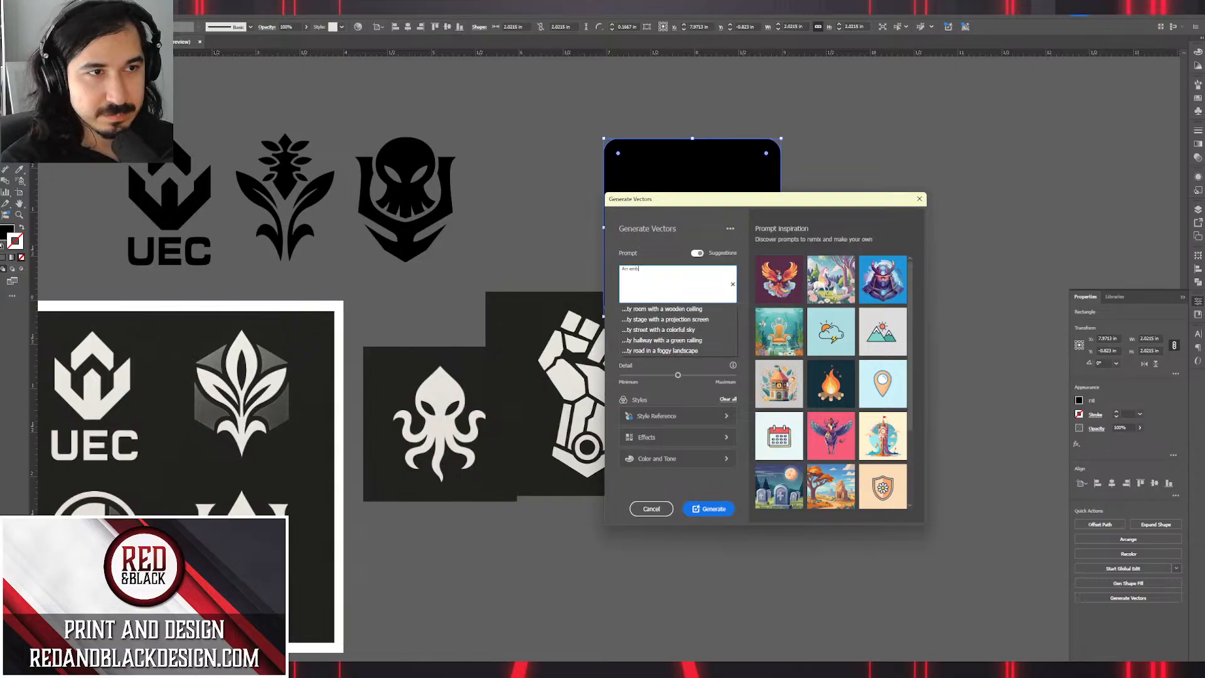
text(lem logo )
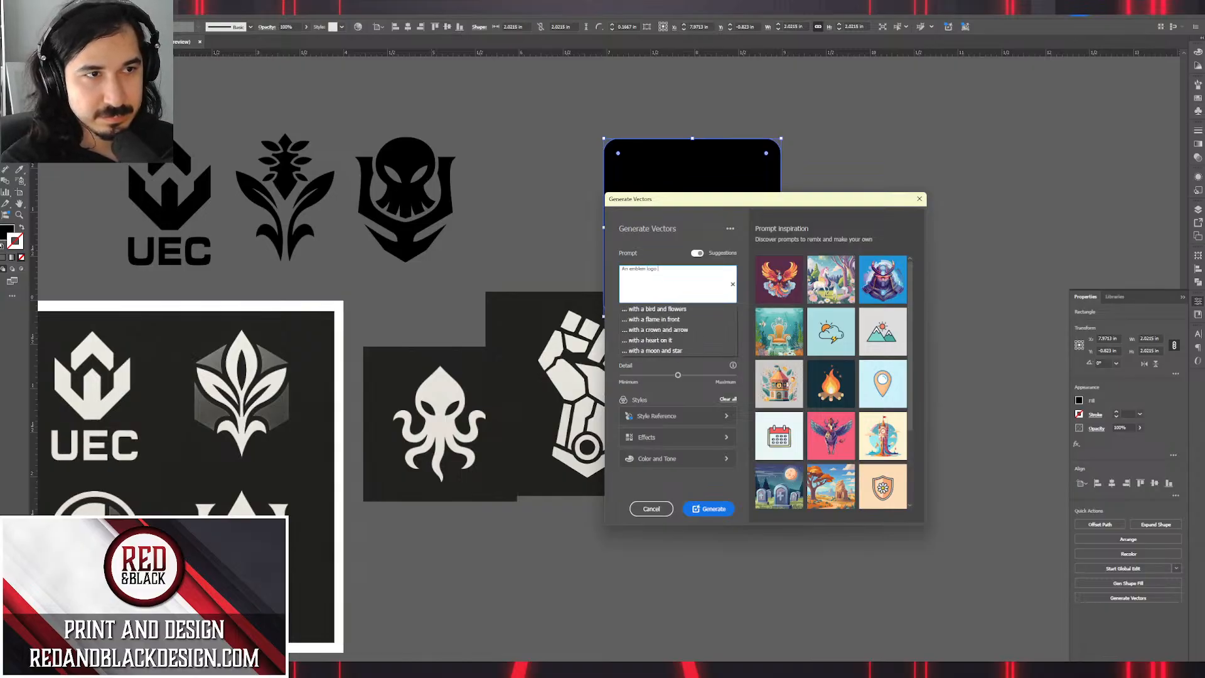
text(dipicting )
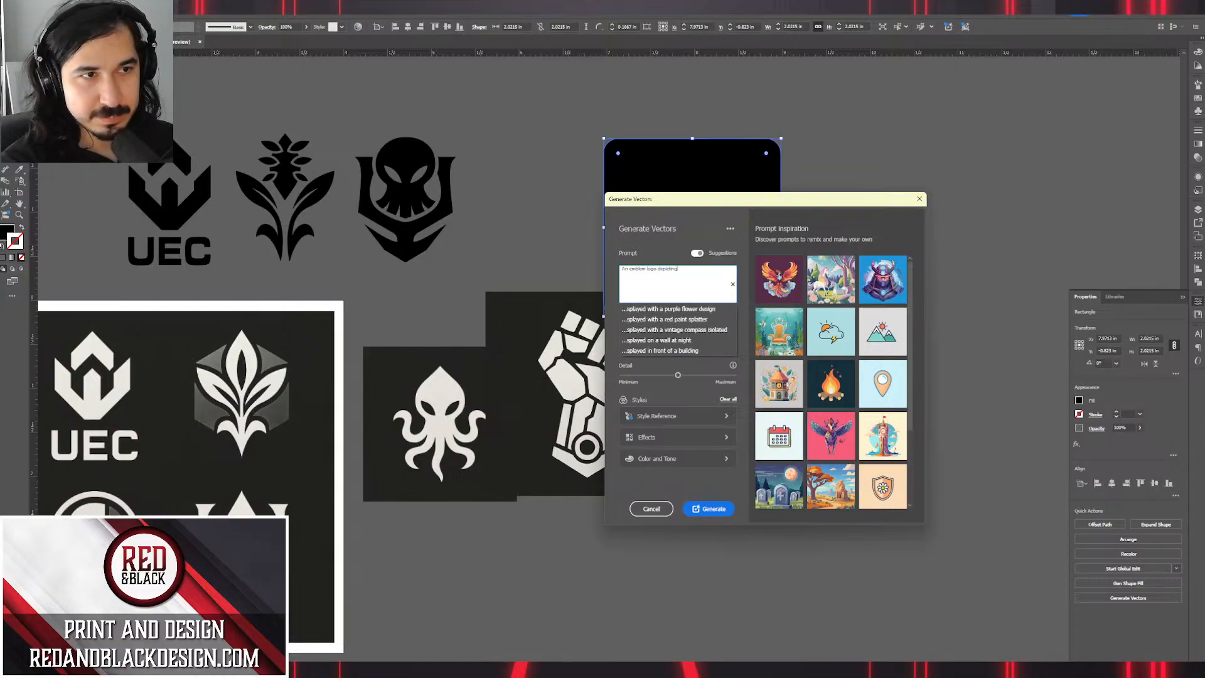
text(a cyb)
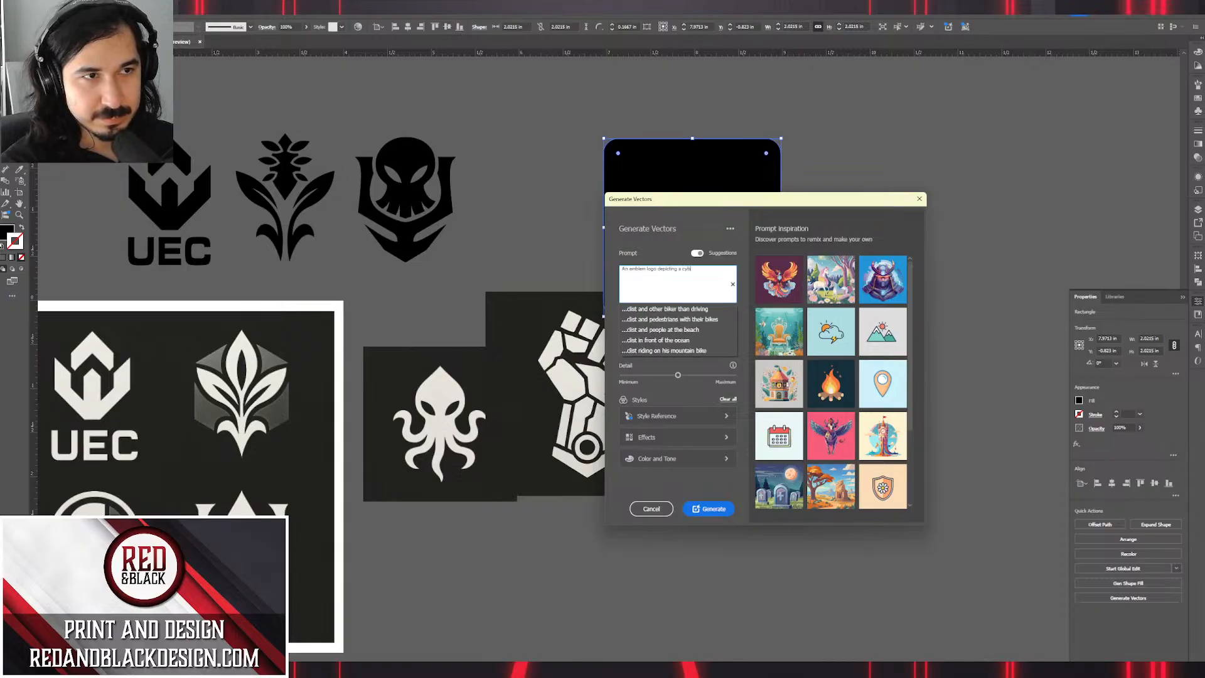
text(ernetic ha)
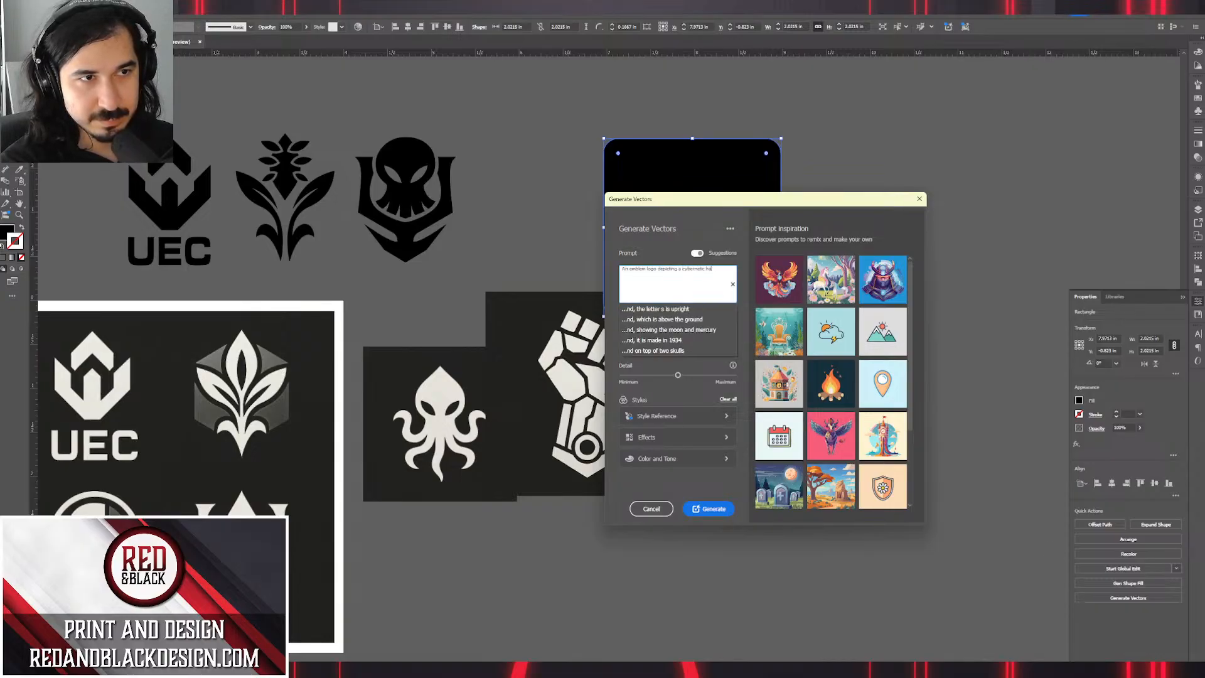
text(nd holding)
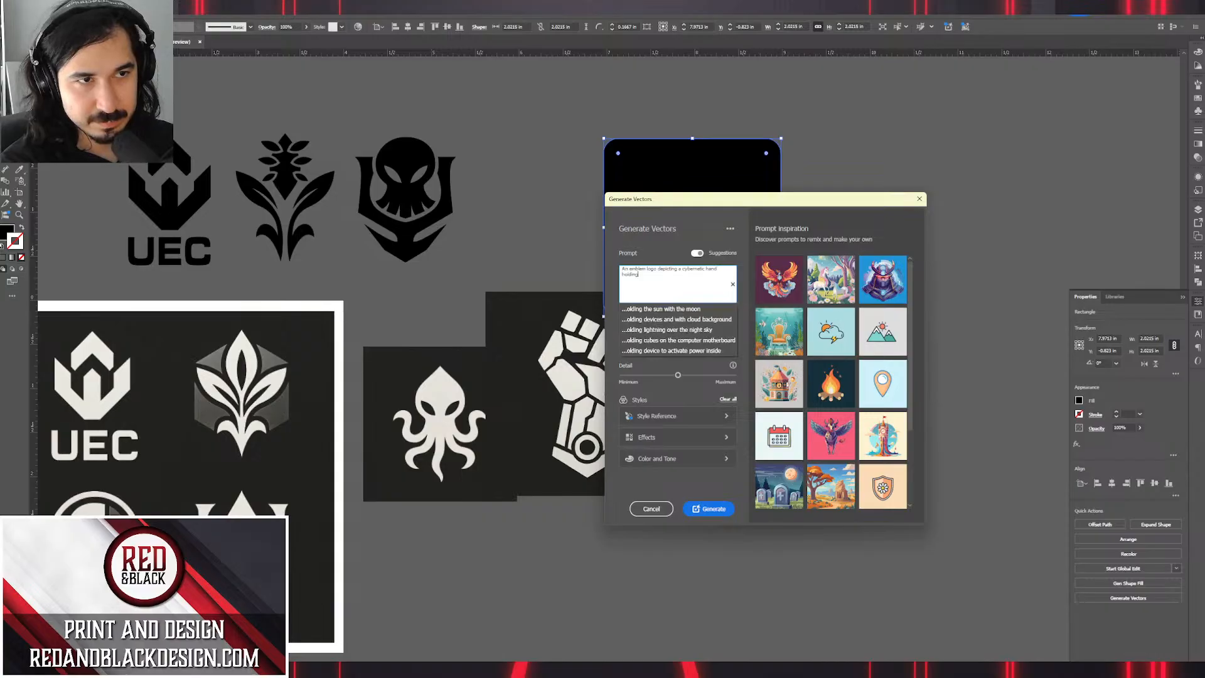
text( an ober)
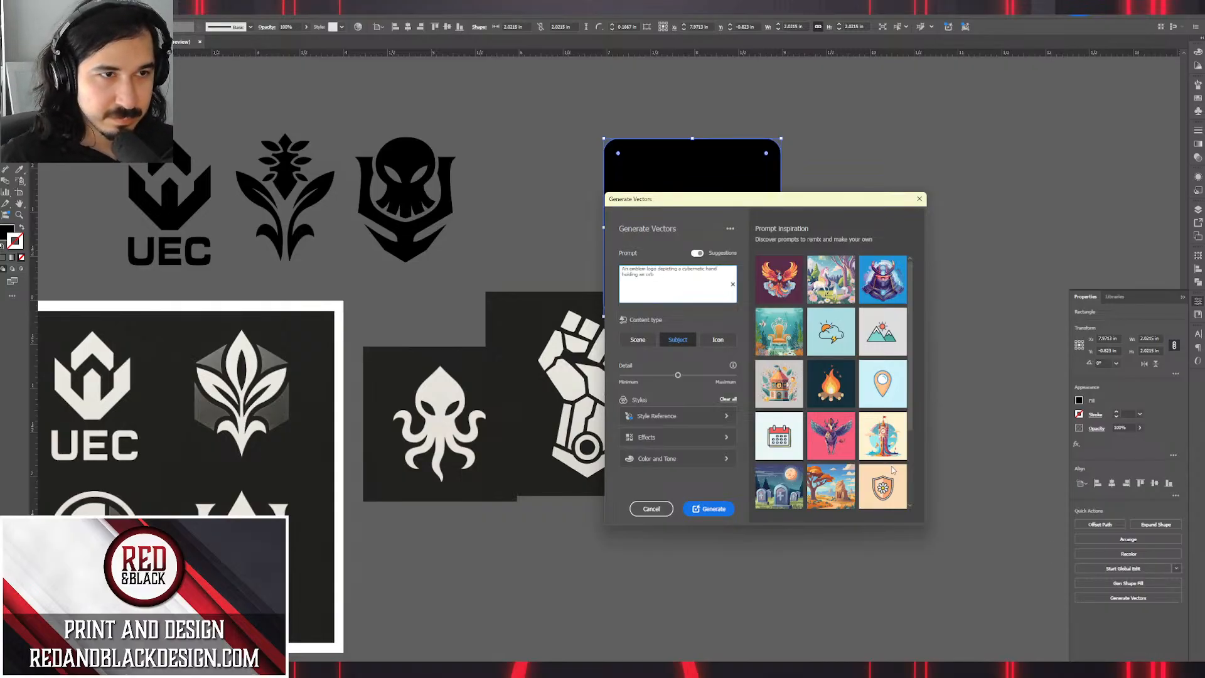
Set the content type to Icon and try to replace the style reference with the fist artwork.
click(718, 340)
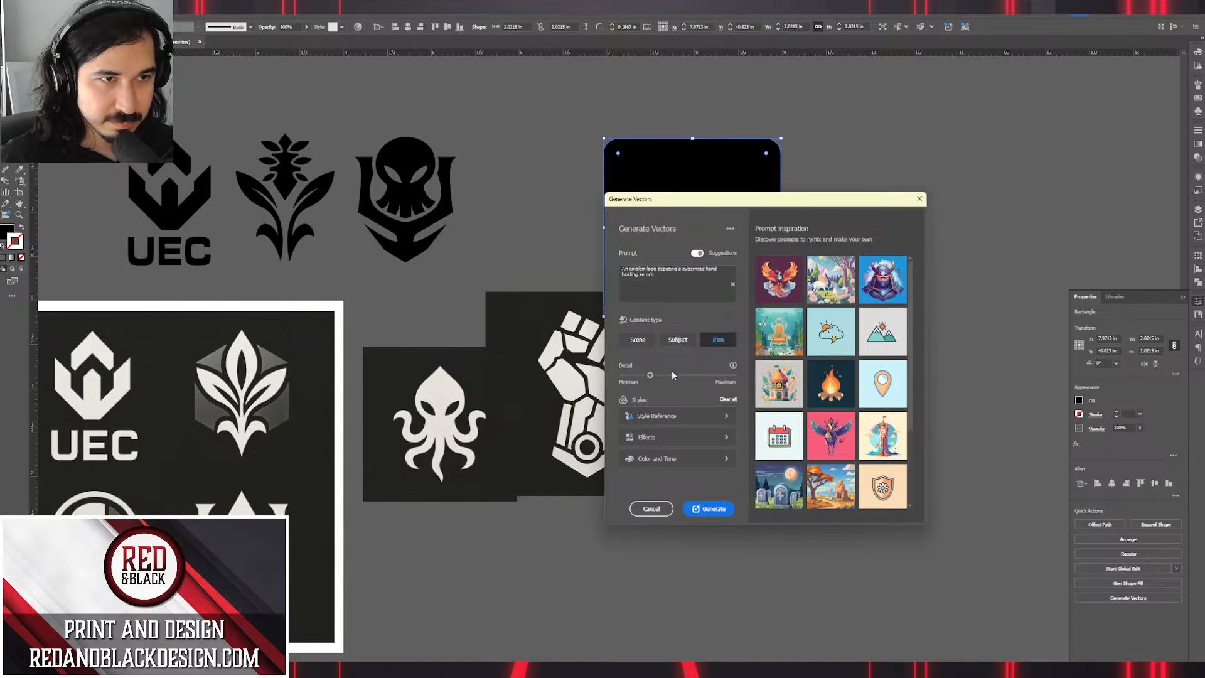
click(653, 419)
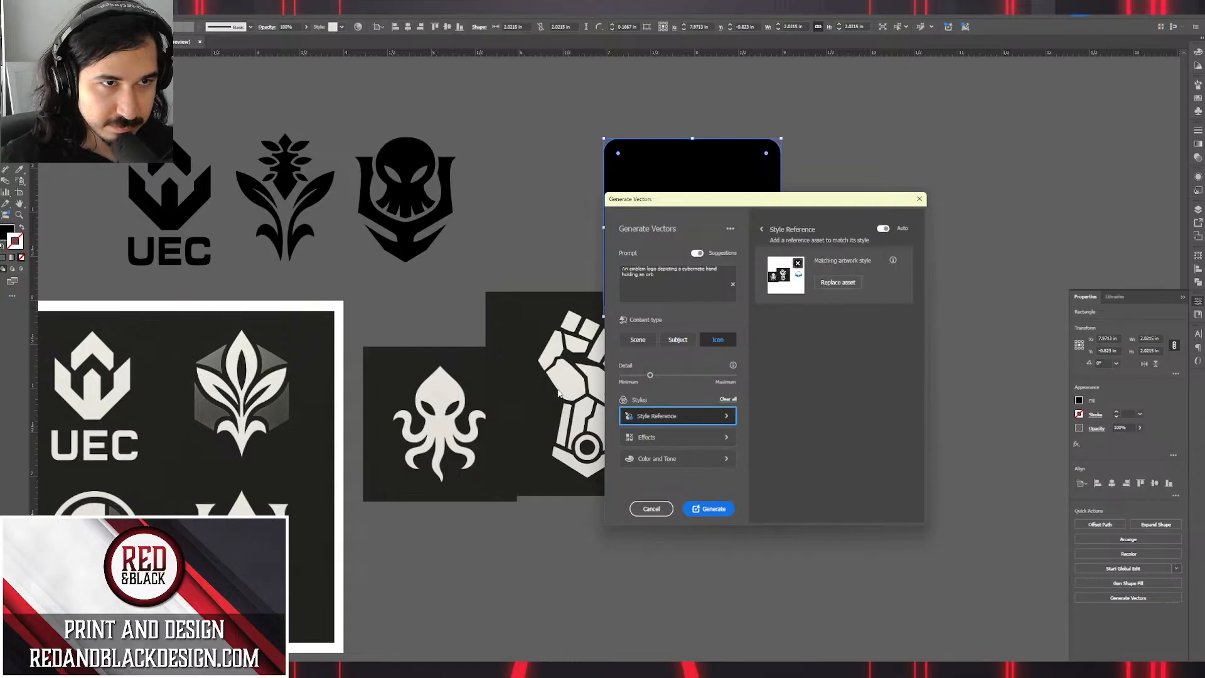
drag(794, 205, 1044, 199)
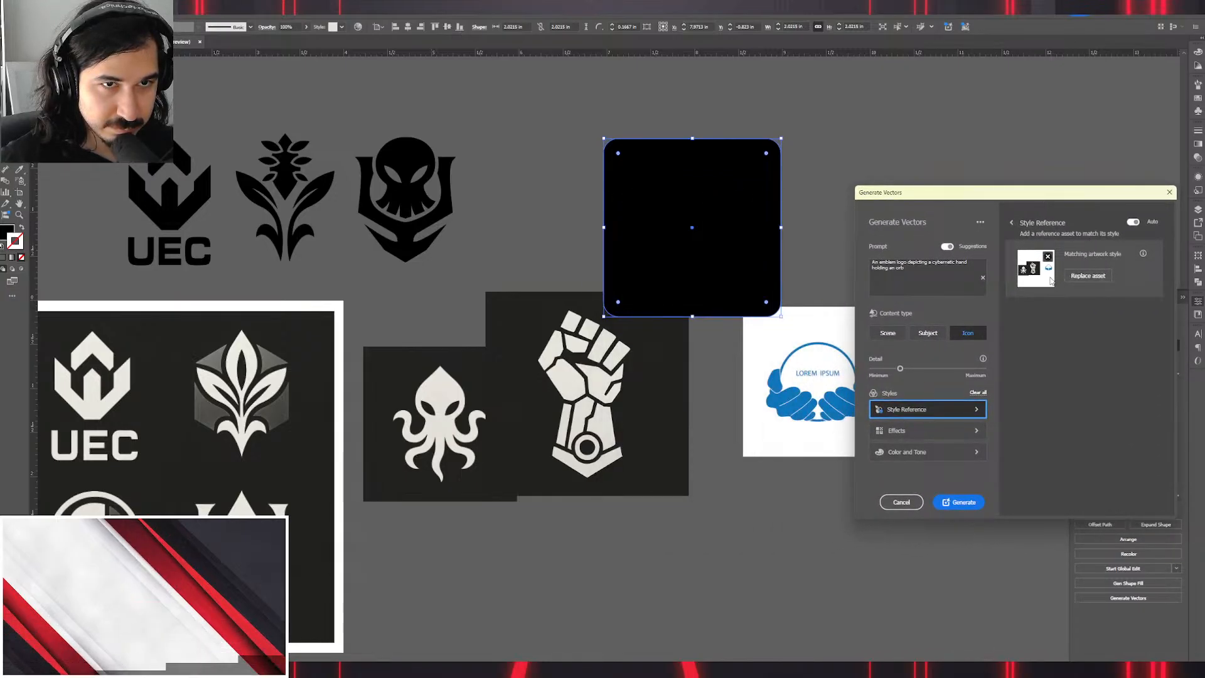
click(1080, 277)
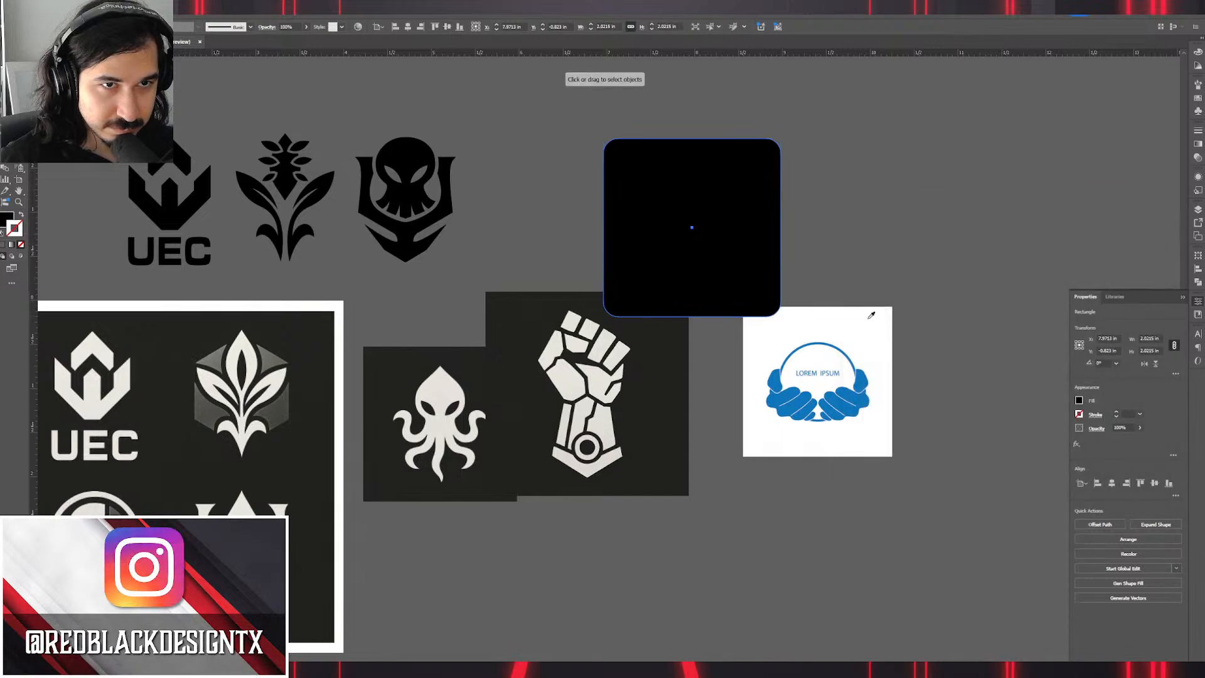
click(627, 413)
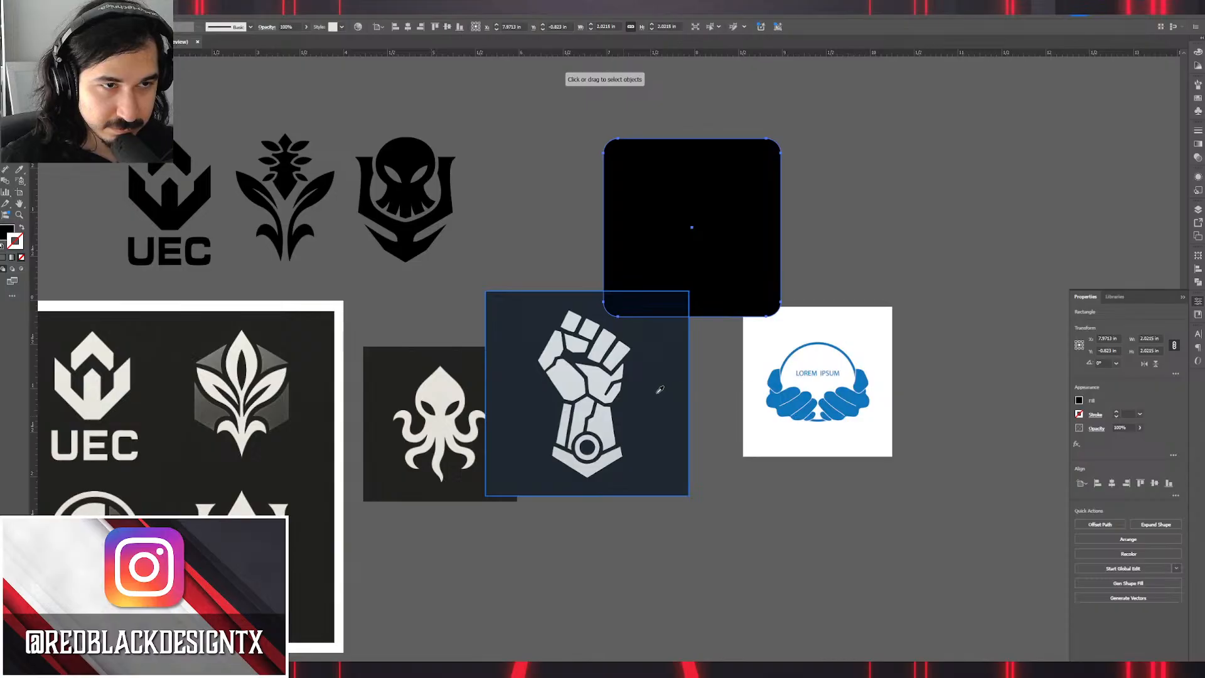
click(676, 339)
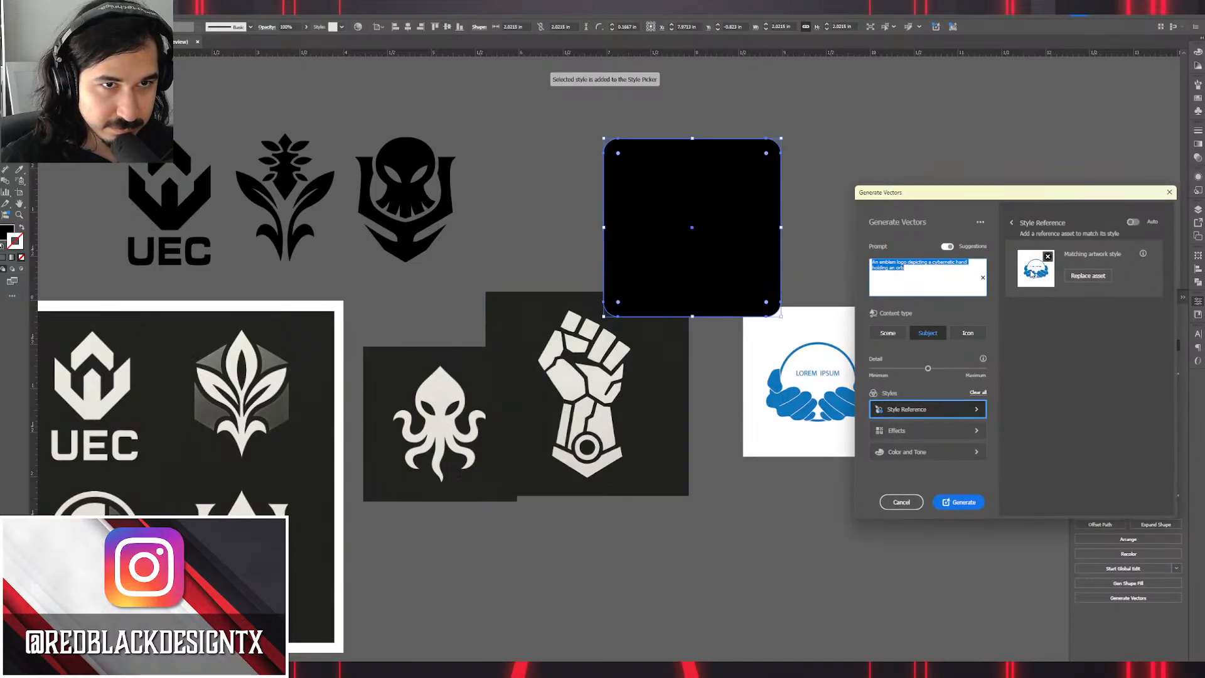
Replace the style reference asset with the white fist artwork, outlining it freehand on its dark background.
click(1088, 275)
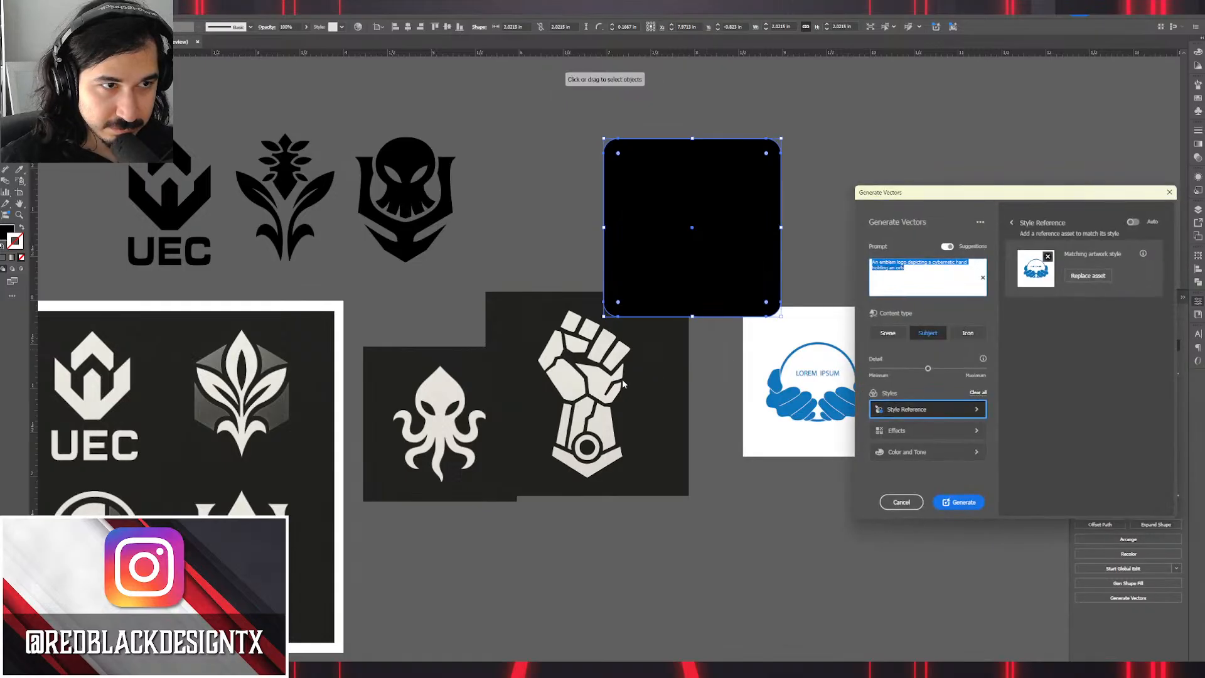
click(1086, 274)
click(606, 378)
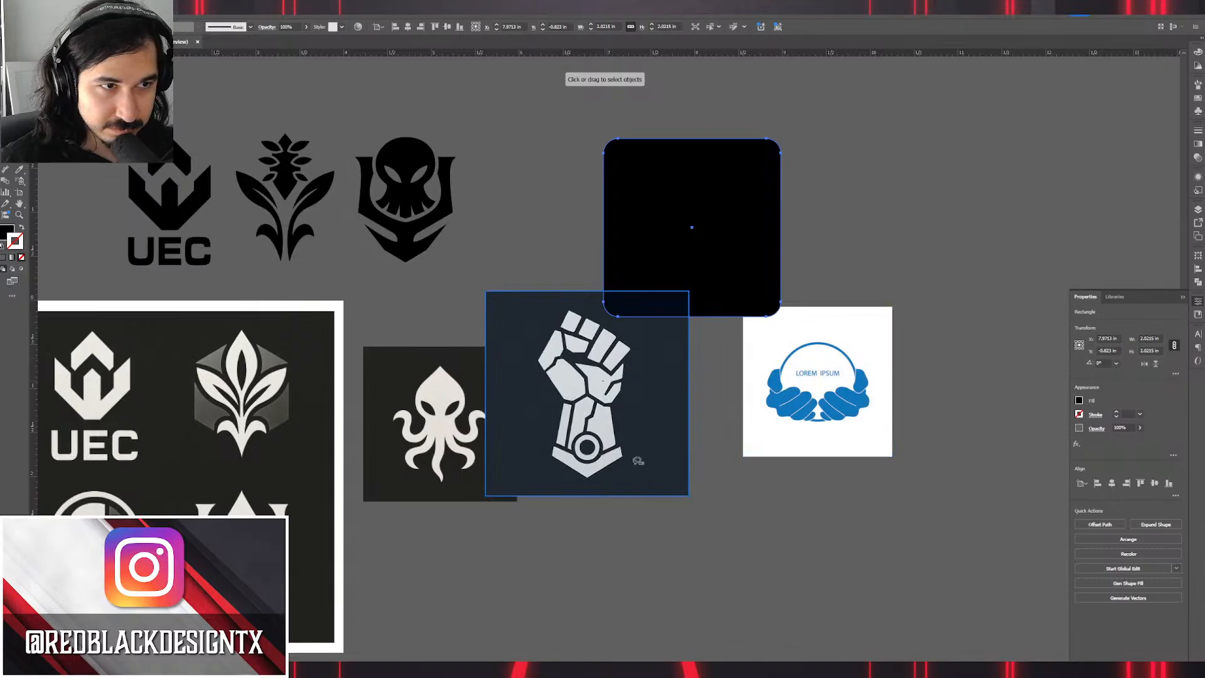
click(531, 325)
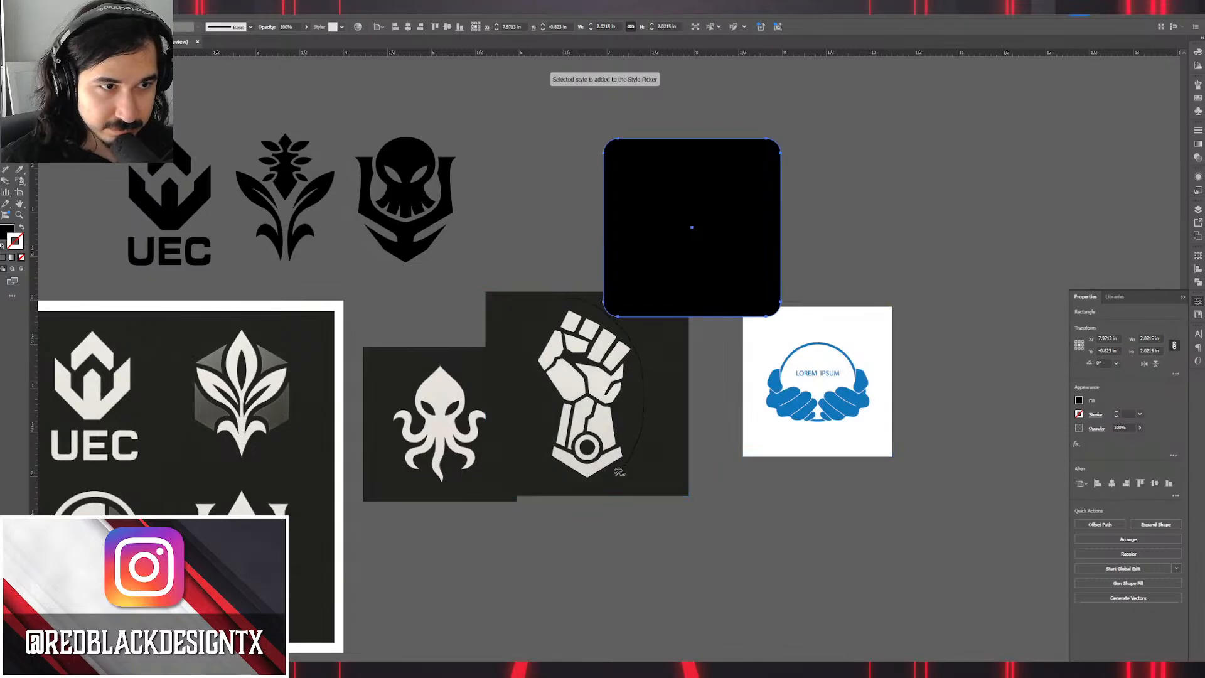
mouse_move(619, 472)
mouse_down()
mouse_move(576, 478)
mouse_move(538, 443)
mouse_move(525, 371)
mouse_move(533, 316)
mouse_move(567, 300)
mouse_up()
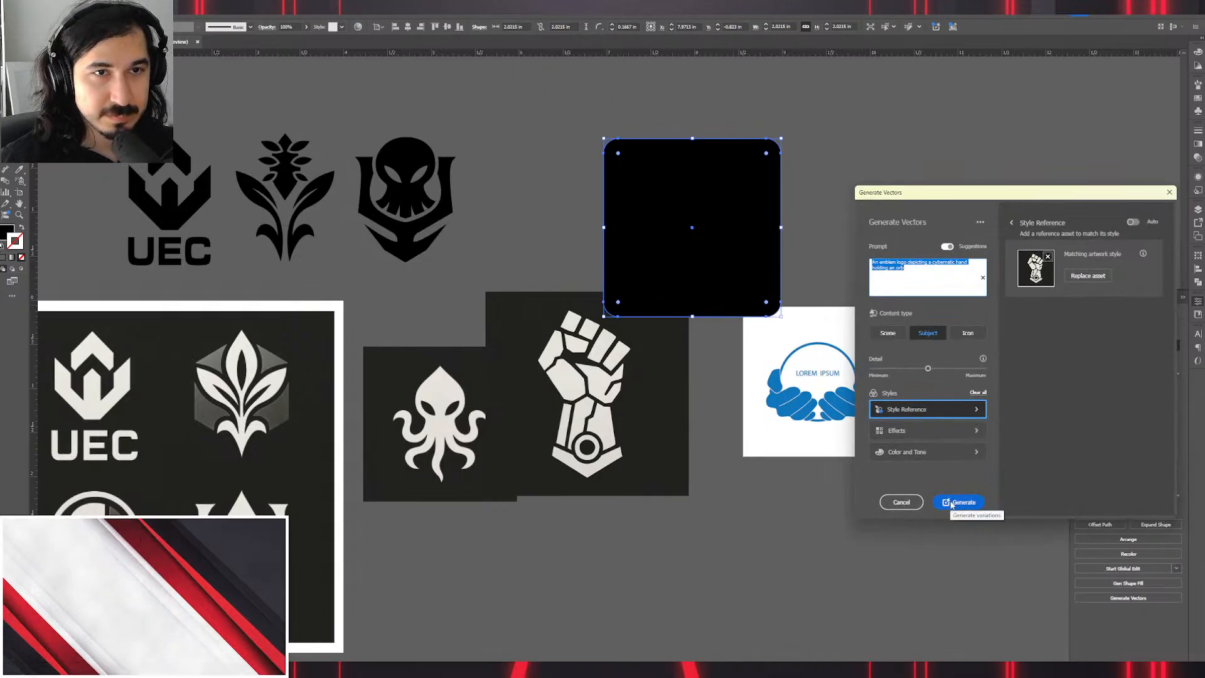
Generate the emblem with the Icon content type and compare the variations, applying the tilted fist with the cuffed wrist.
click(968, 333)
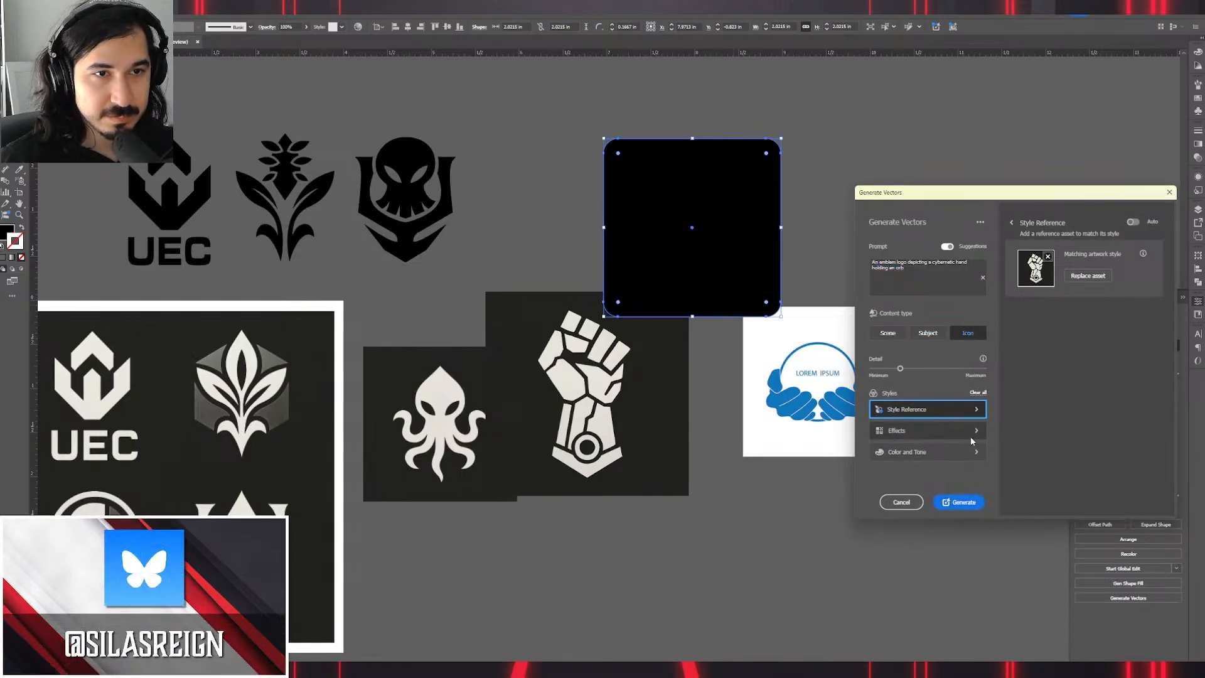
click(959, 502)
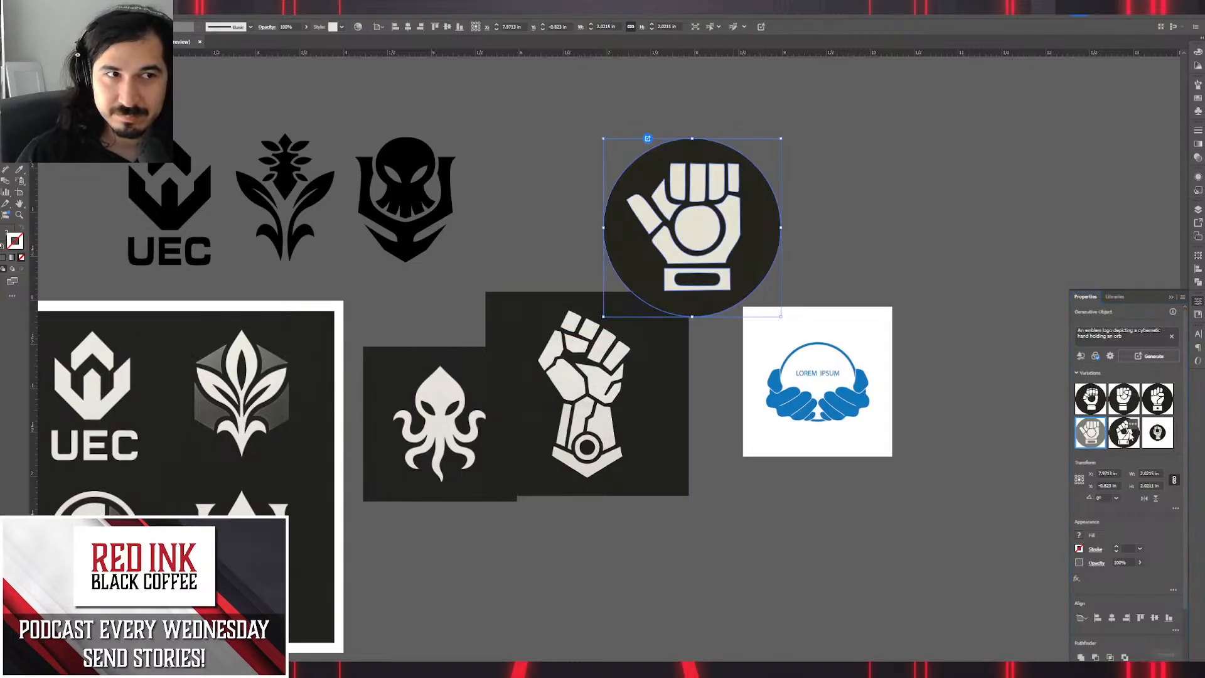
click(1124, 433)
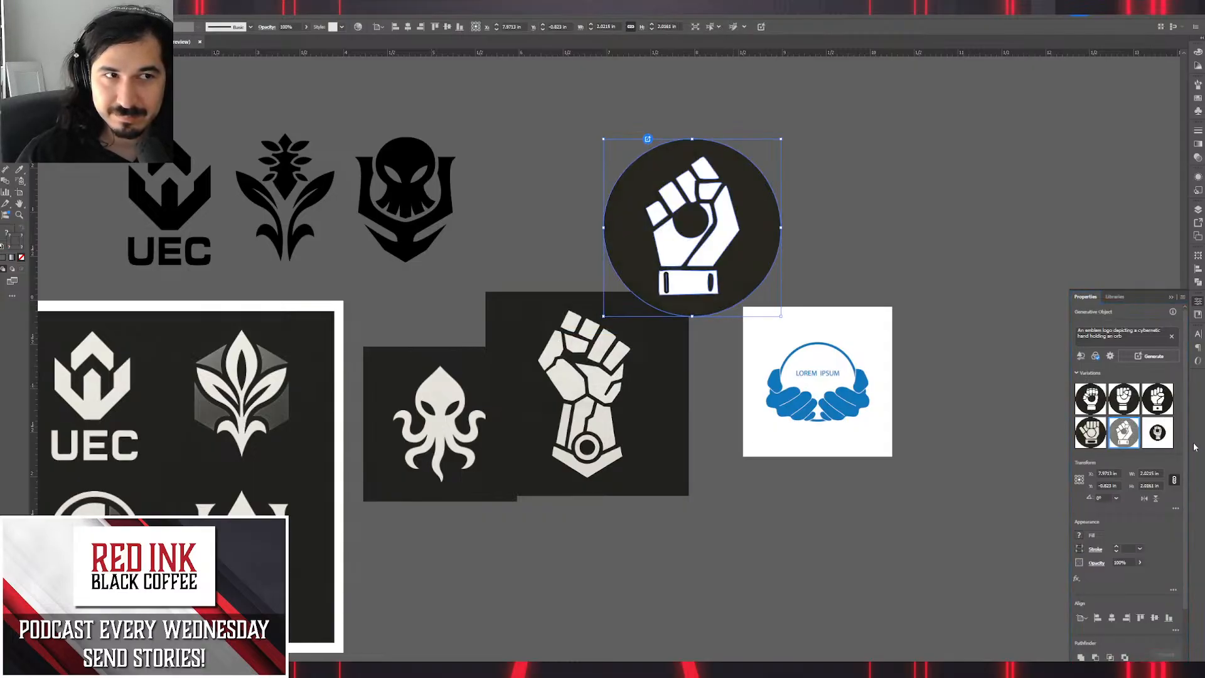
click(1157, 432)
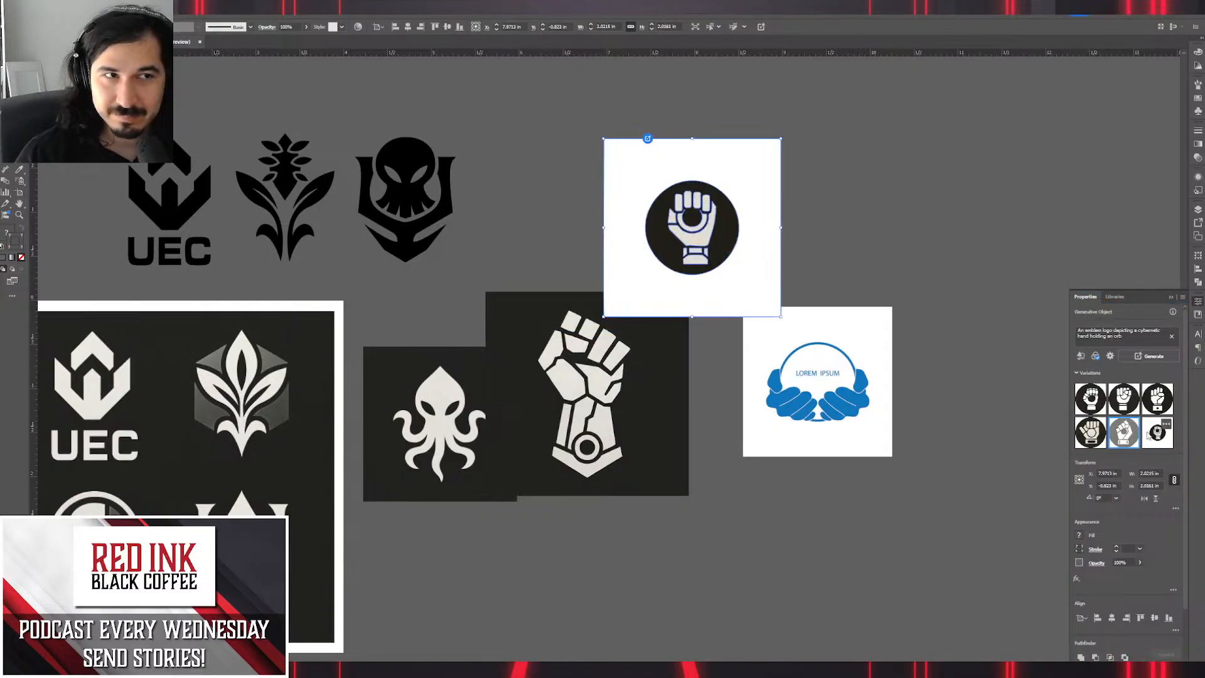
click(1100, 428)
click(1123, 429)
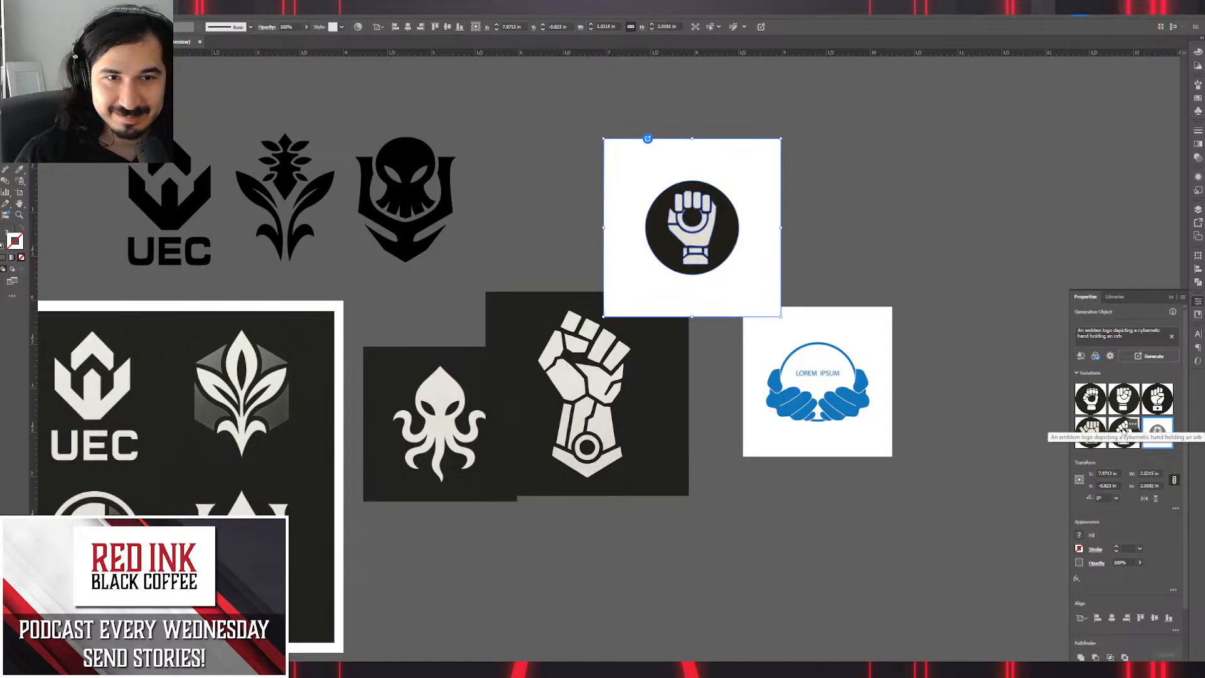
click(1124, 430)
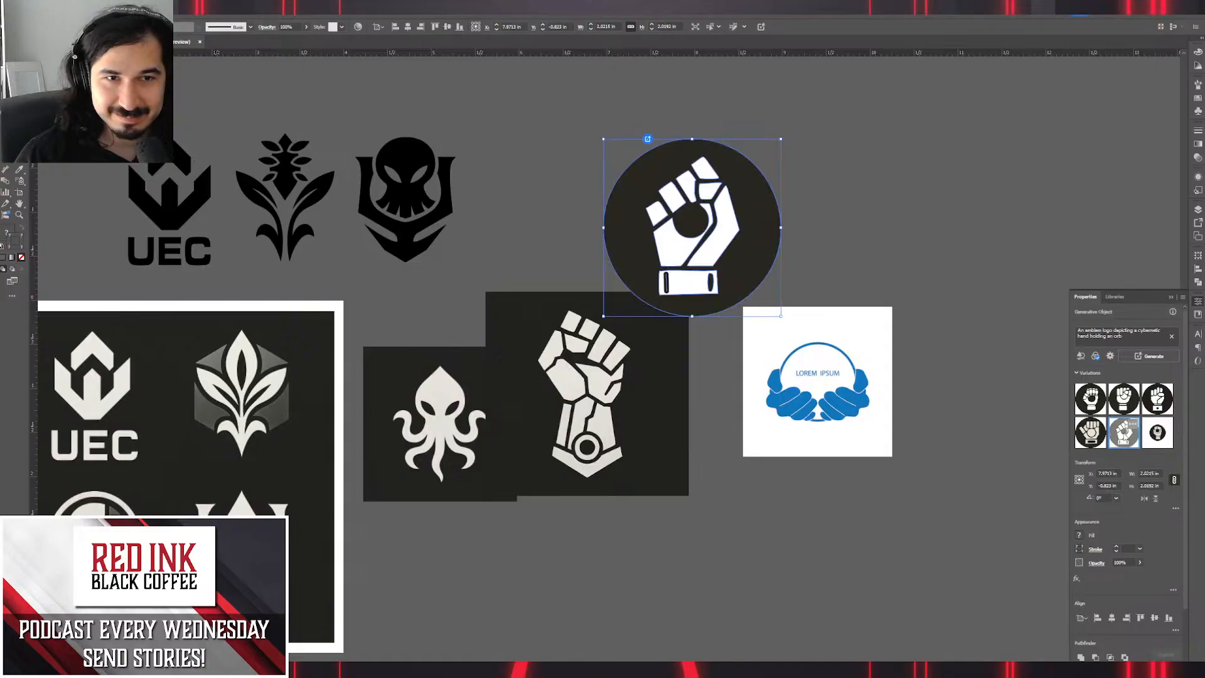
Regenerate the emblem from the same prompt and fist style reference with the Subject content type.
click(1110, 356)
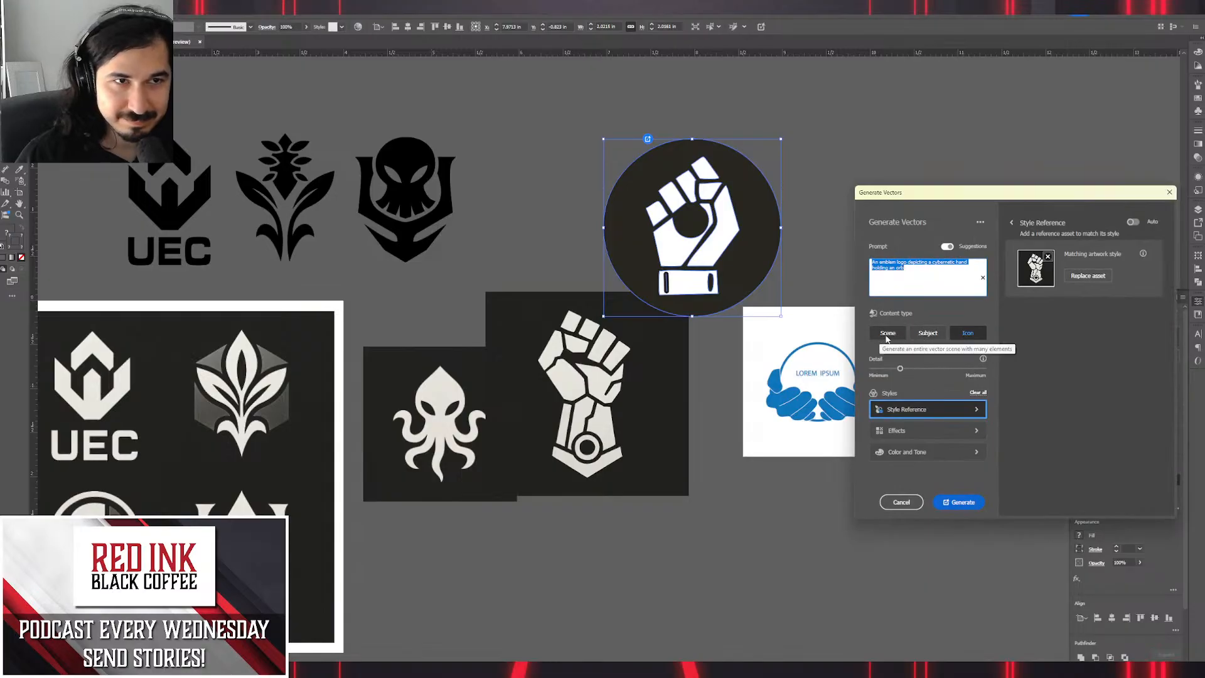
click(936, 337)
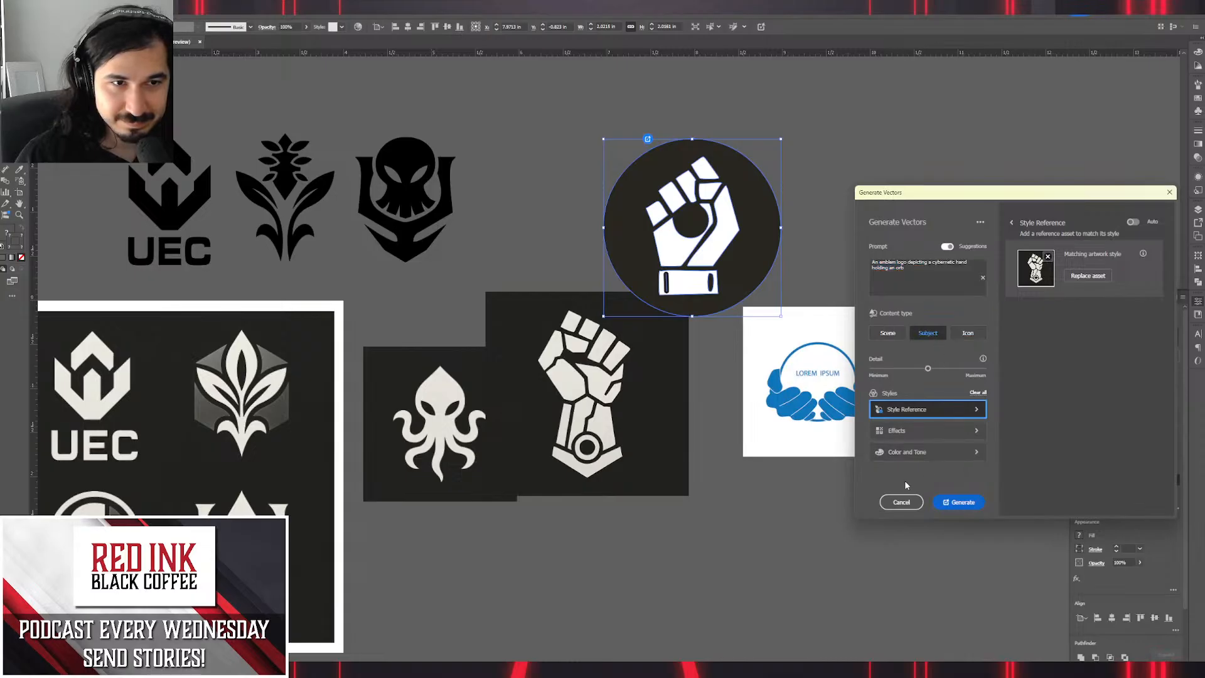
click(960, 502)
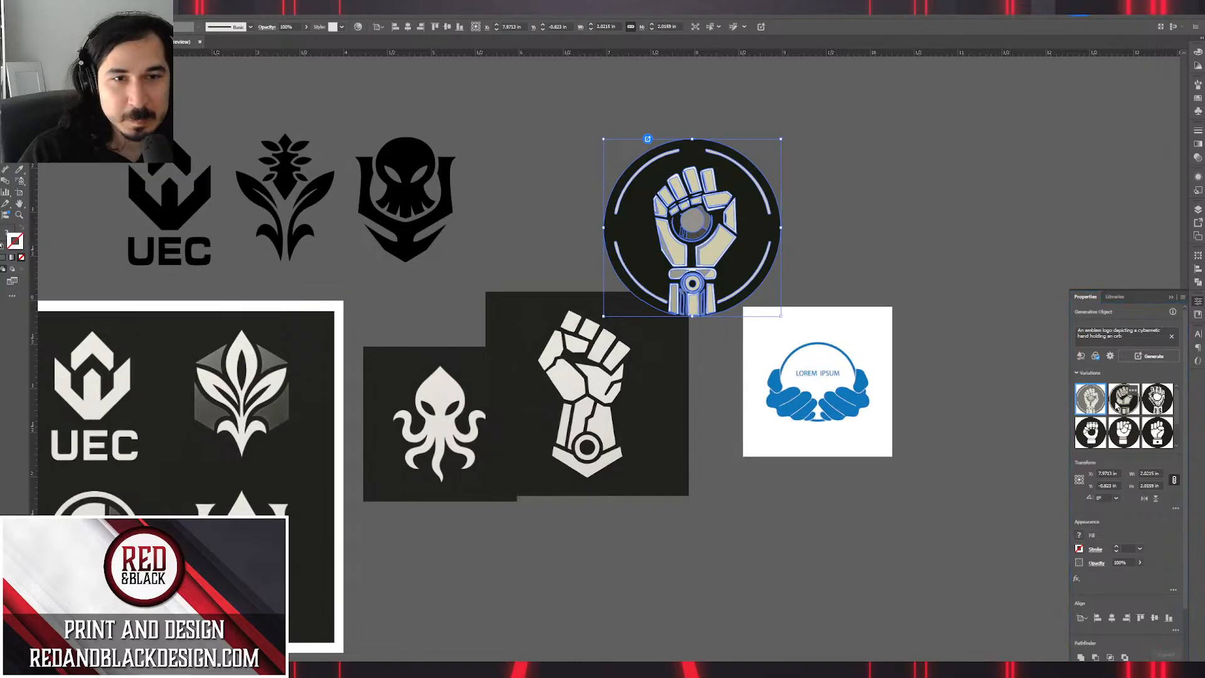
Compare the new variations and apply the jointed robotic hand holding a grey orb inside a broken ring.
click(1117, 406)
click(1150, 405)
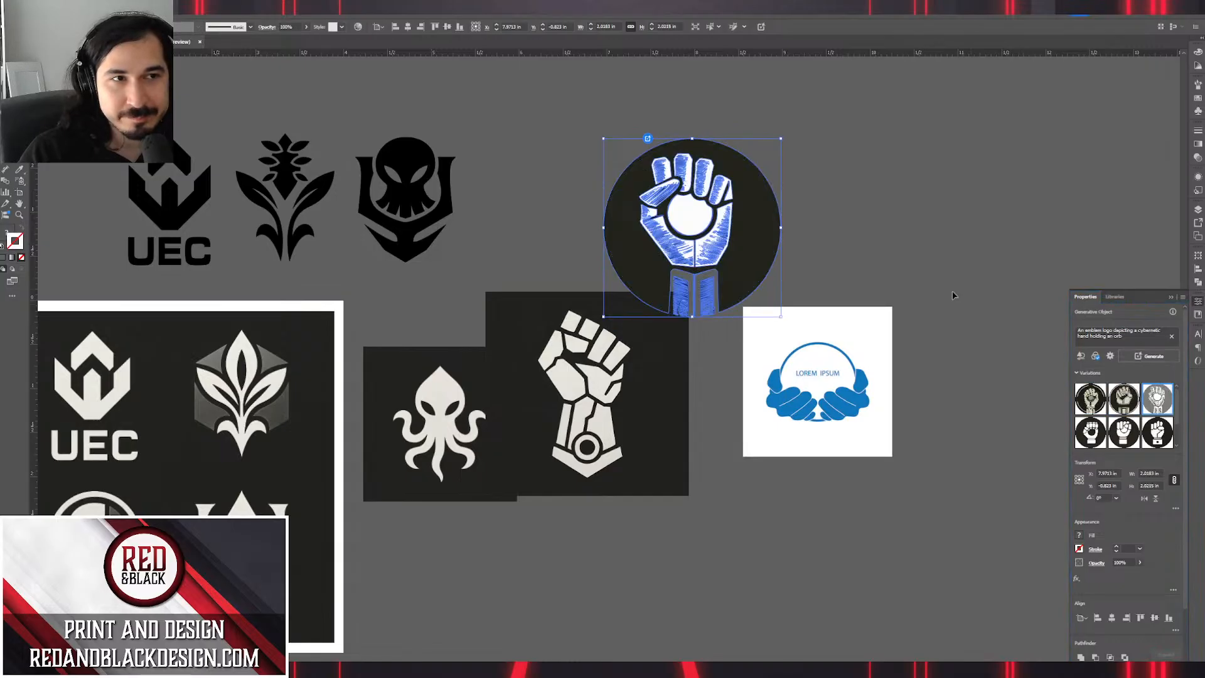
click(849, 230)
click(715, 234)
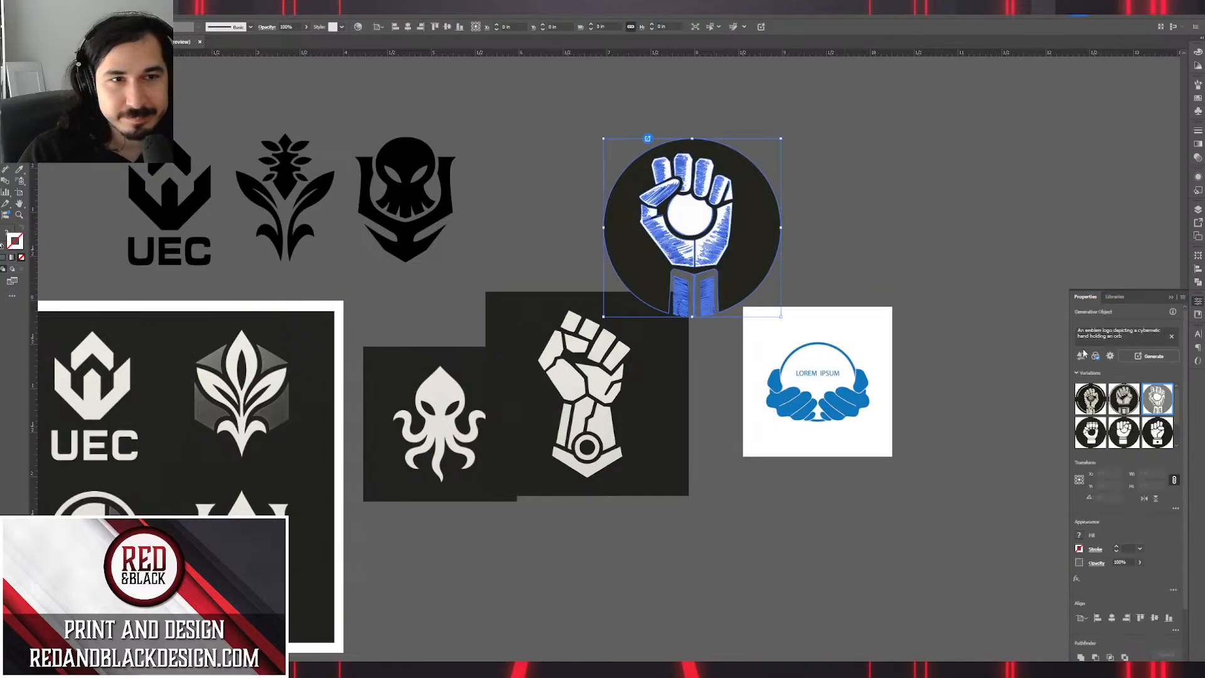
click(1118, 406)
click(898, 278)
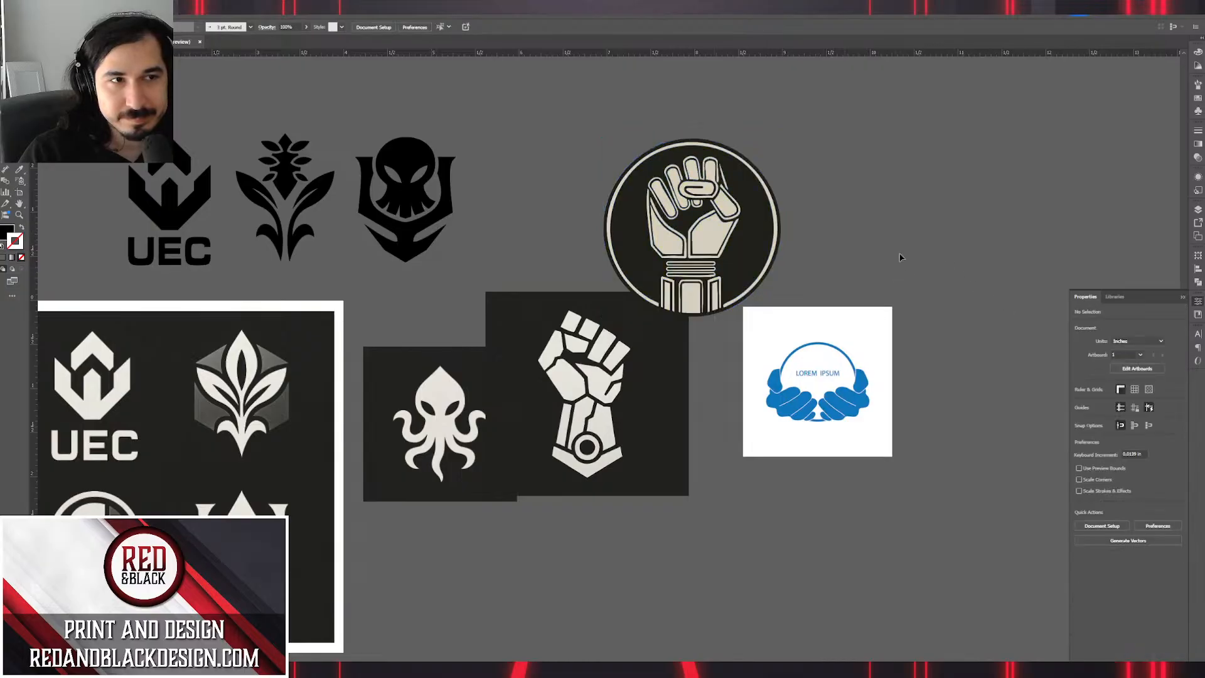
scroll(810, 249, up, 3)
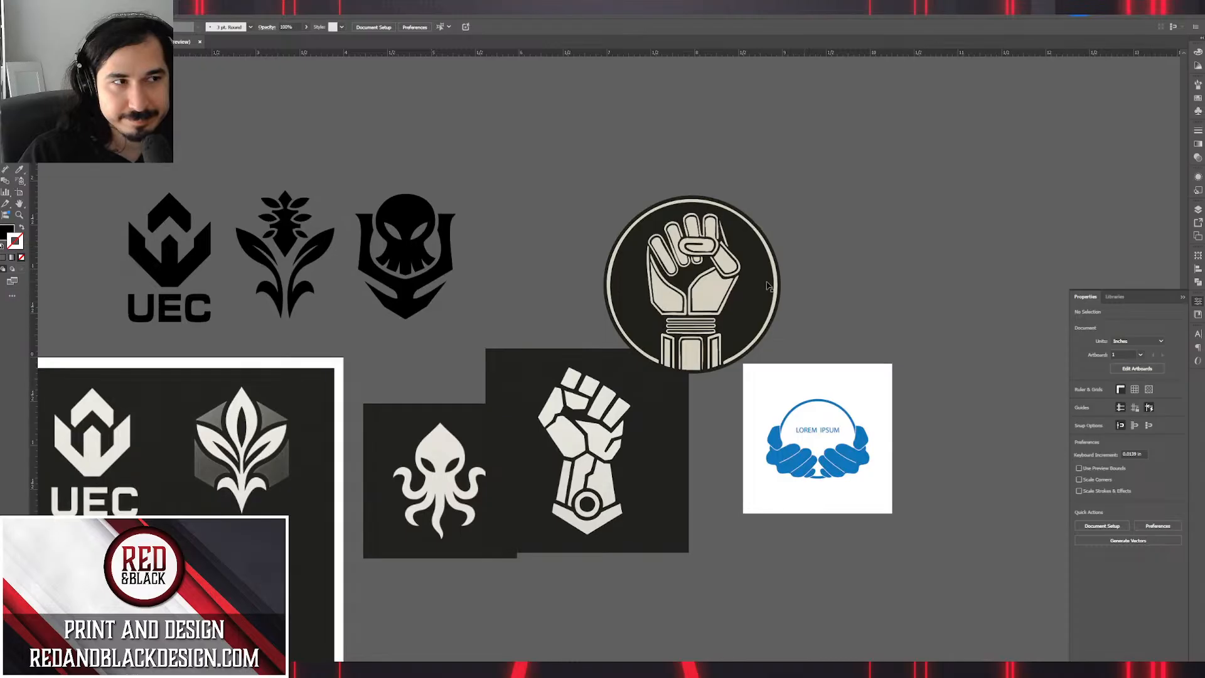
click(729, 295)
click(1081, 407)
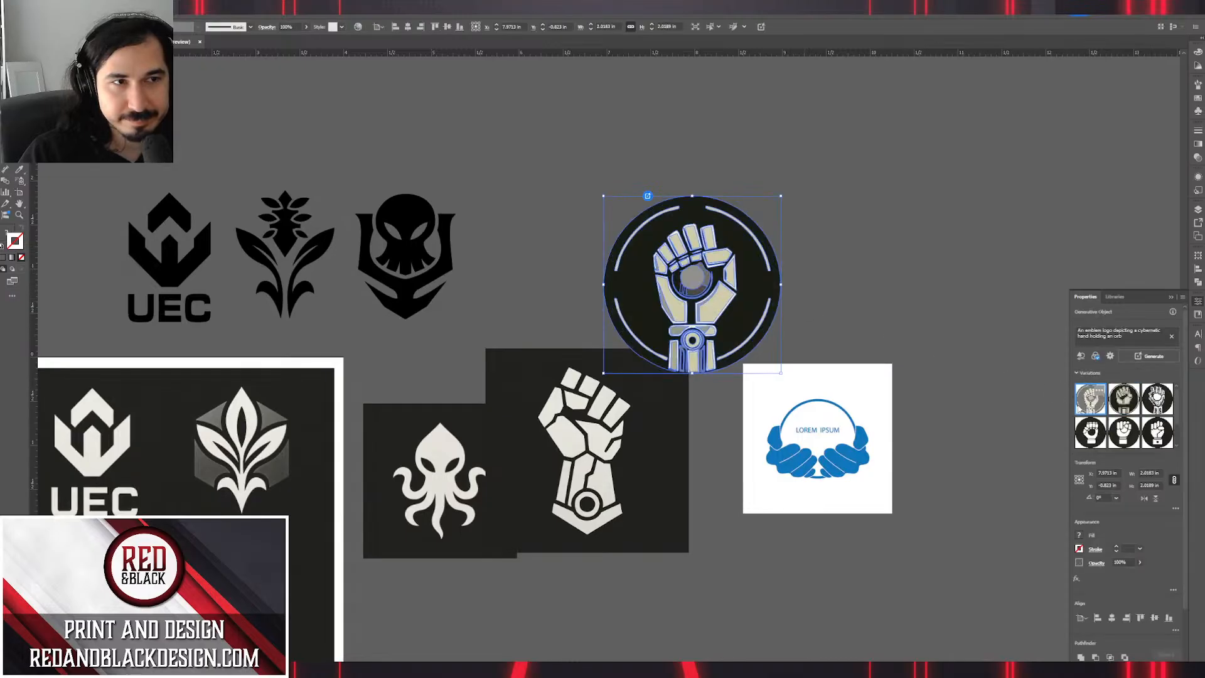
click(871, 303)
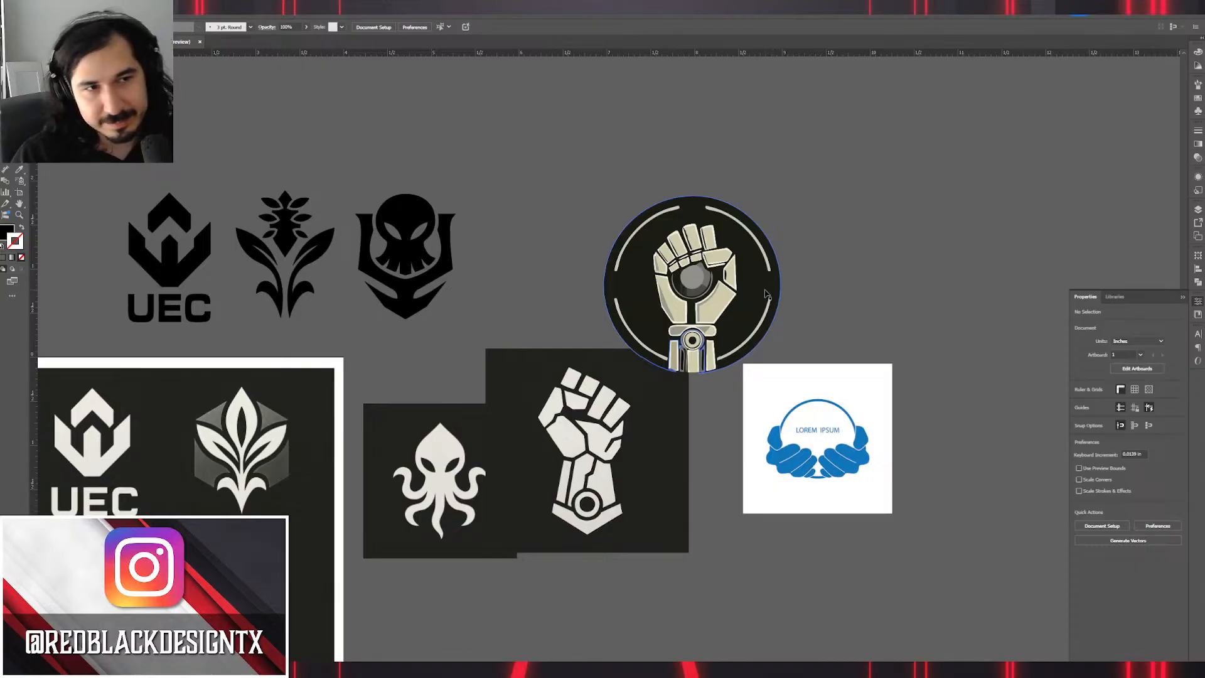
Ungroup the generated robotic hand emblem to release it from its variations.
scroll(696, 293, up, 3)
scroll(696, 294, down, 5)
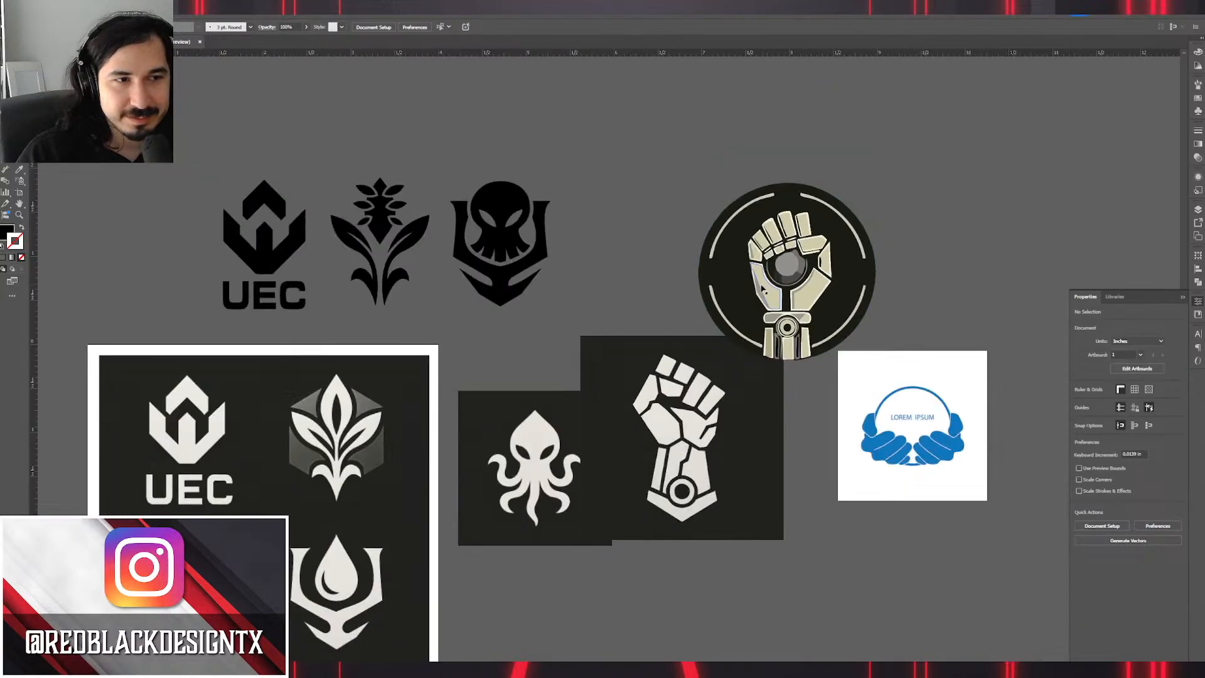
click(845, 286)
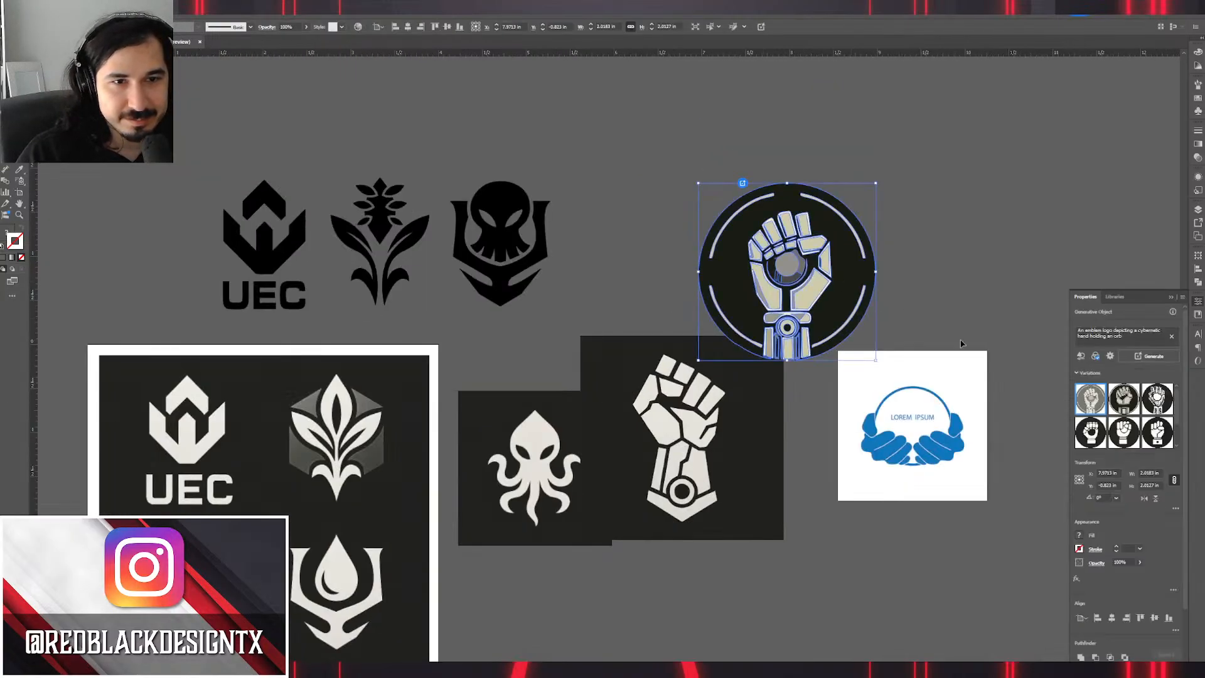
scroll(1124, 414, down, 2)
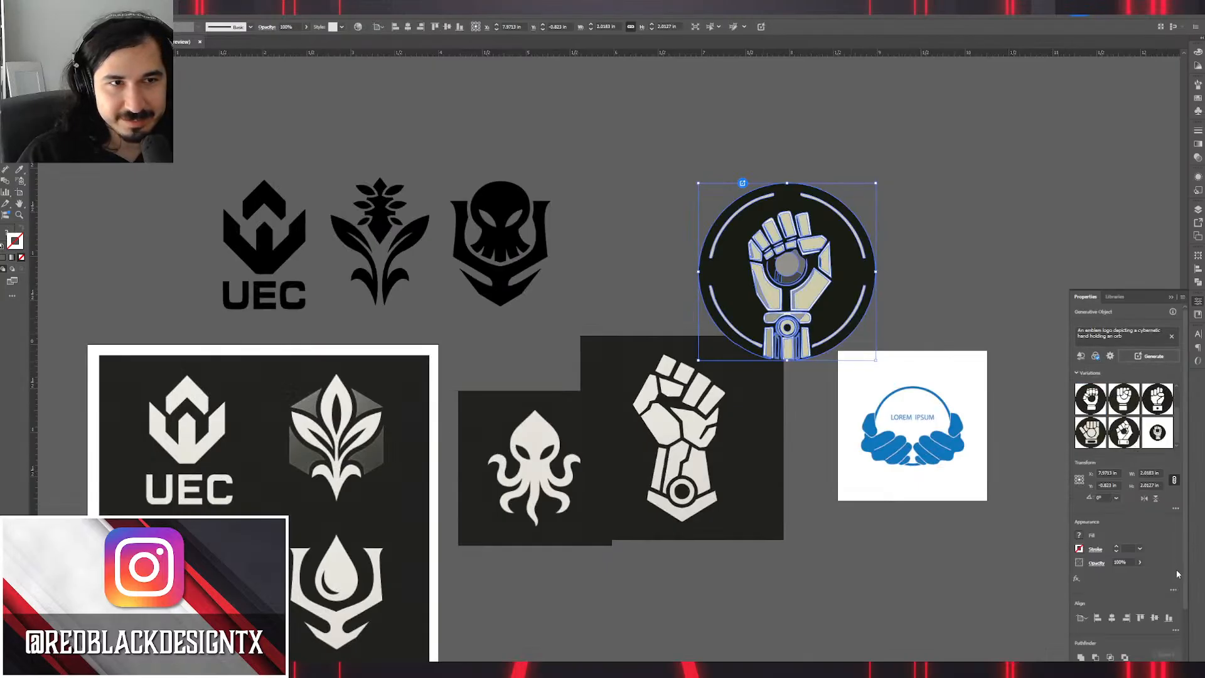
scroll(1177, 570, down, 2)
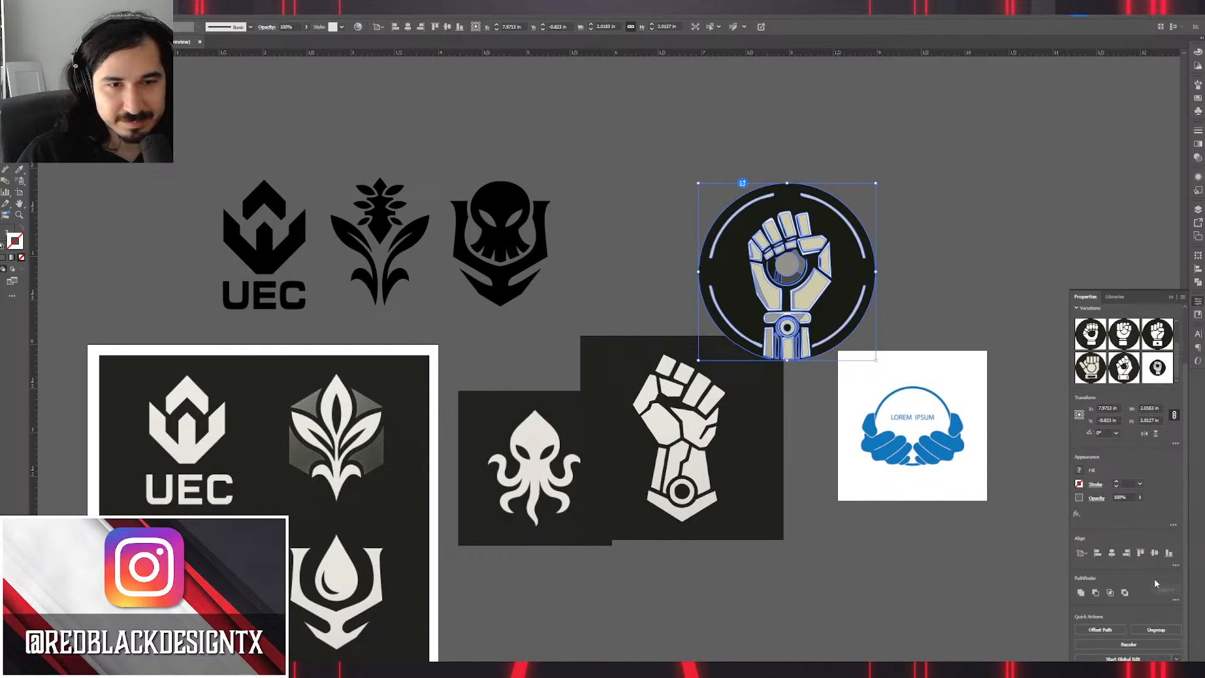
click(1157, 629)
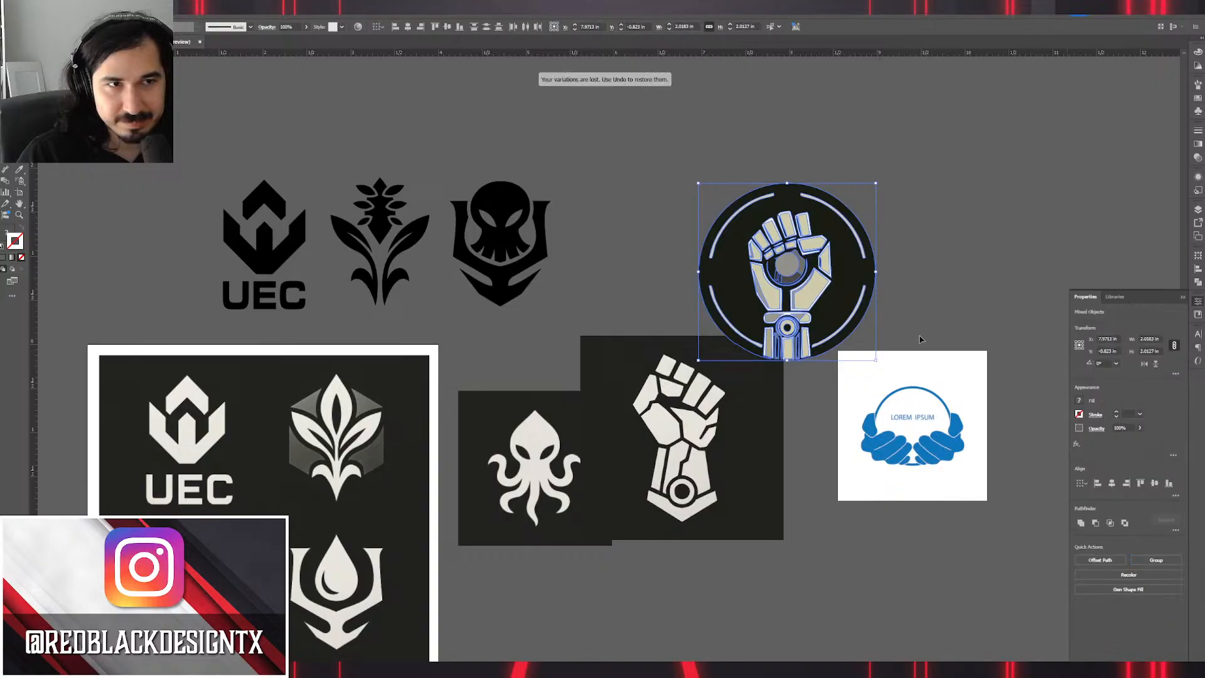
Ungroup the robotic hand emblem further and delete its dark background circle and the light arcs around the hand.
scroll(917, 322, up, 3)
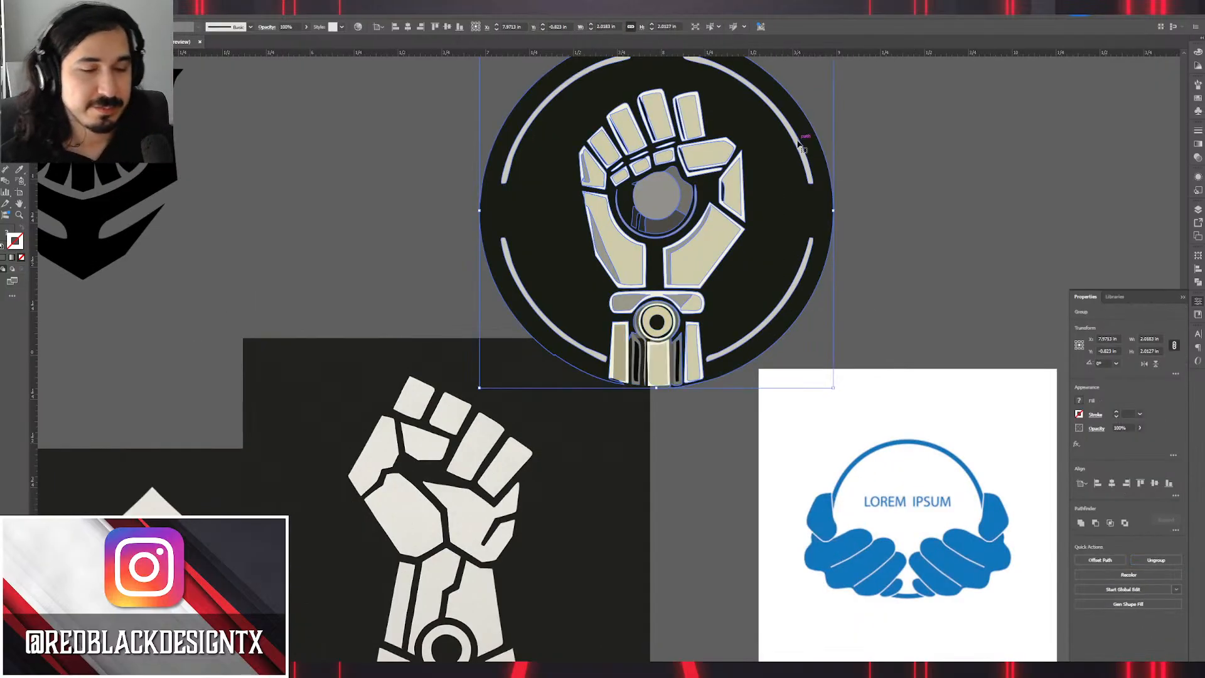
key(Delete)
key(ctrl+z)
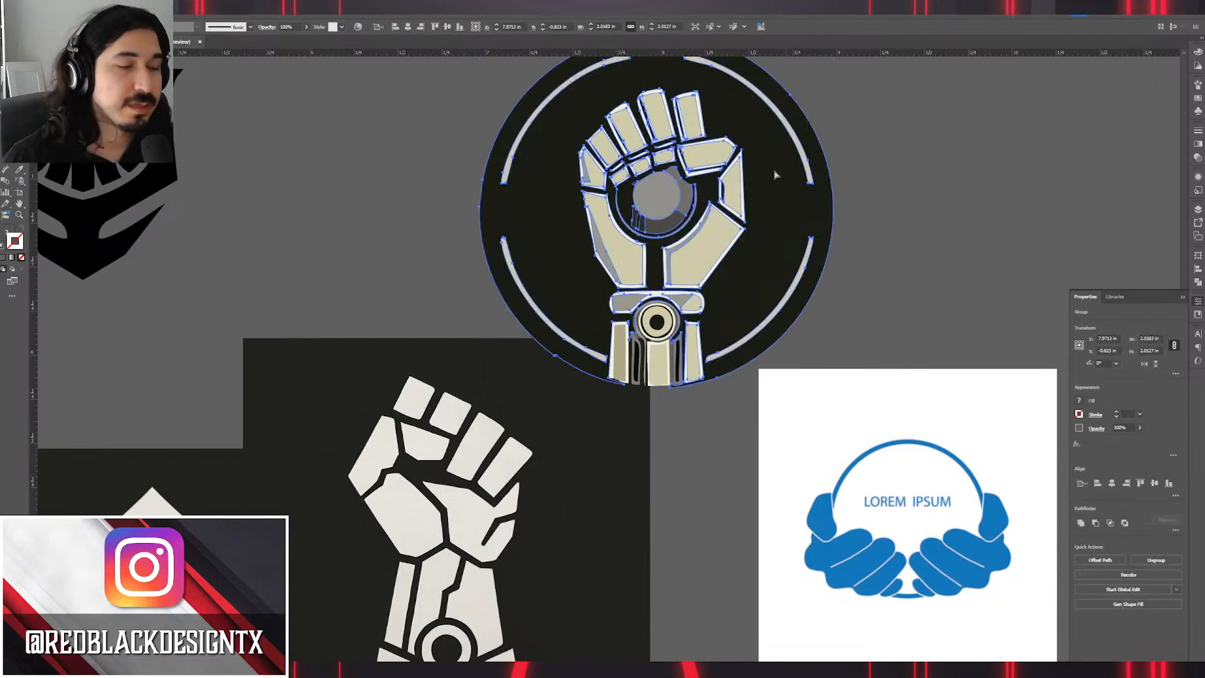
key(ctrl+shift+g)
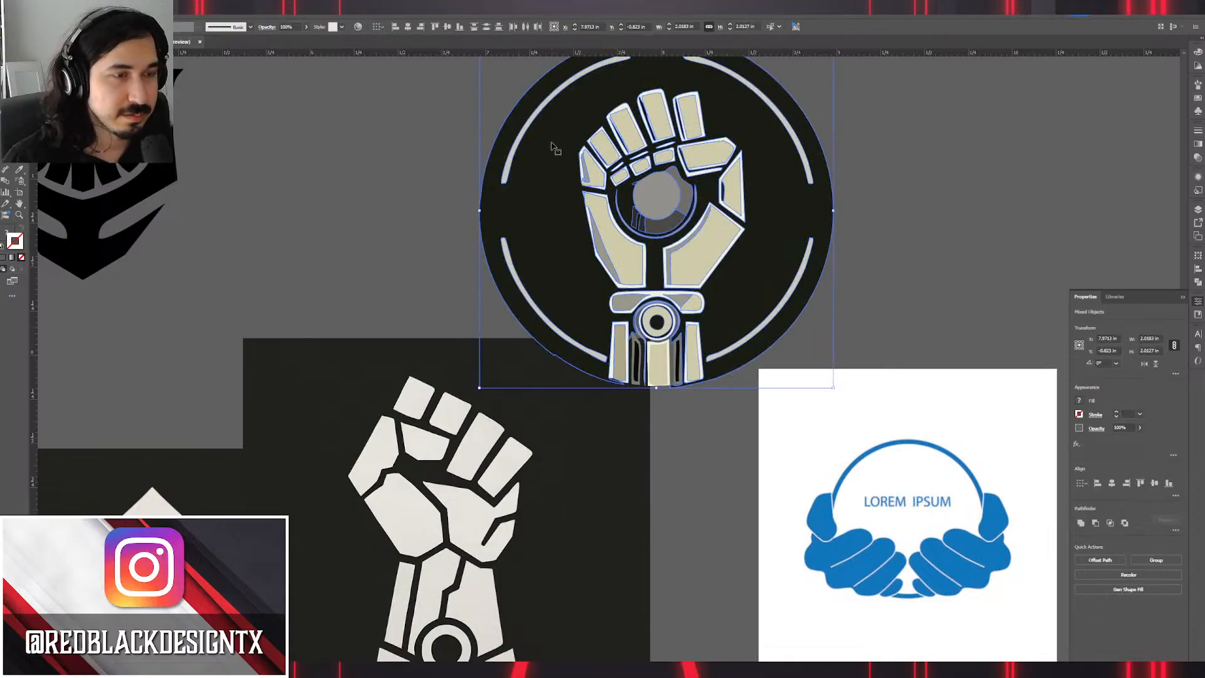
click(790, 150)
key(Delete)
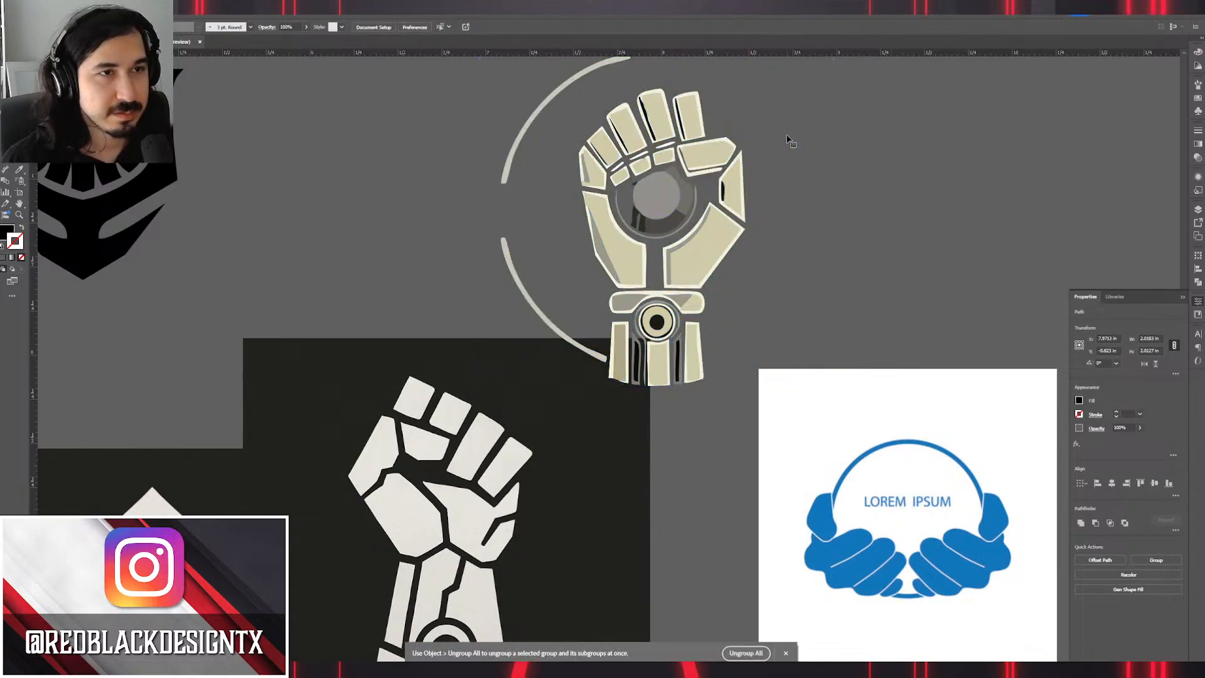
drag(607, 184, 737, 320)
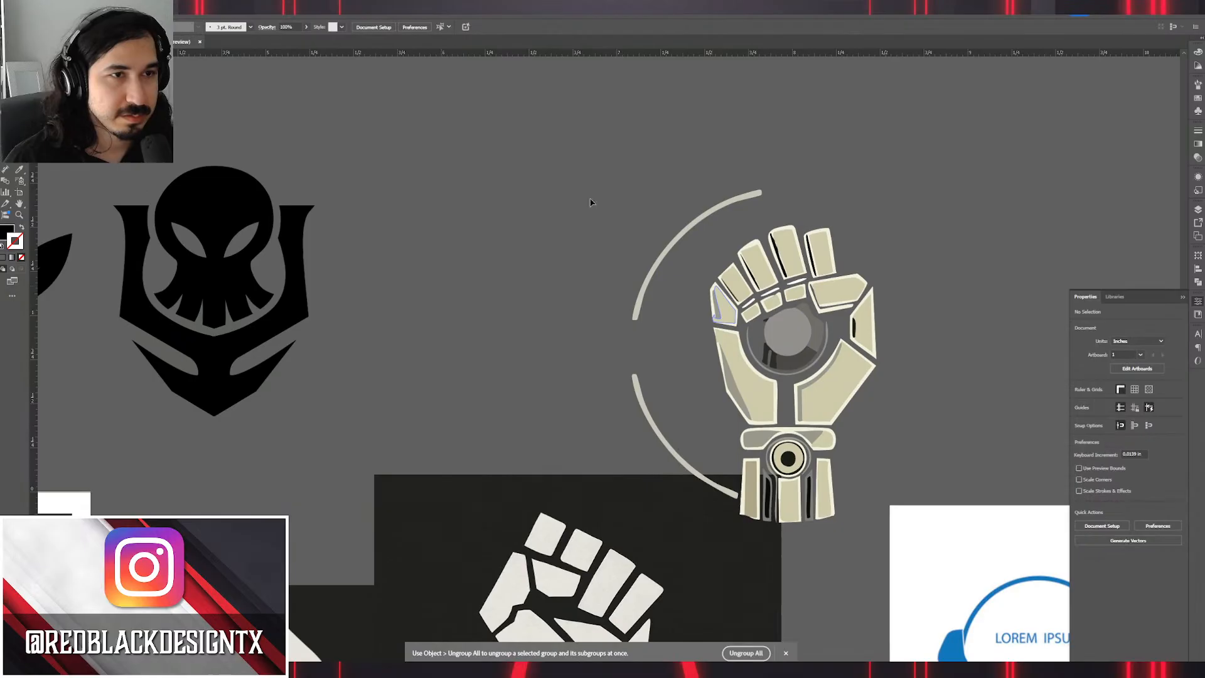
click(635, 433)
key(Delete)
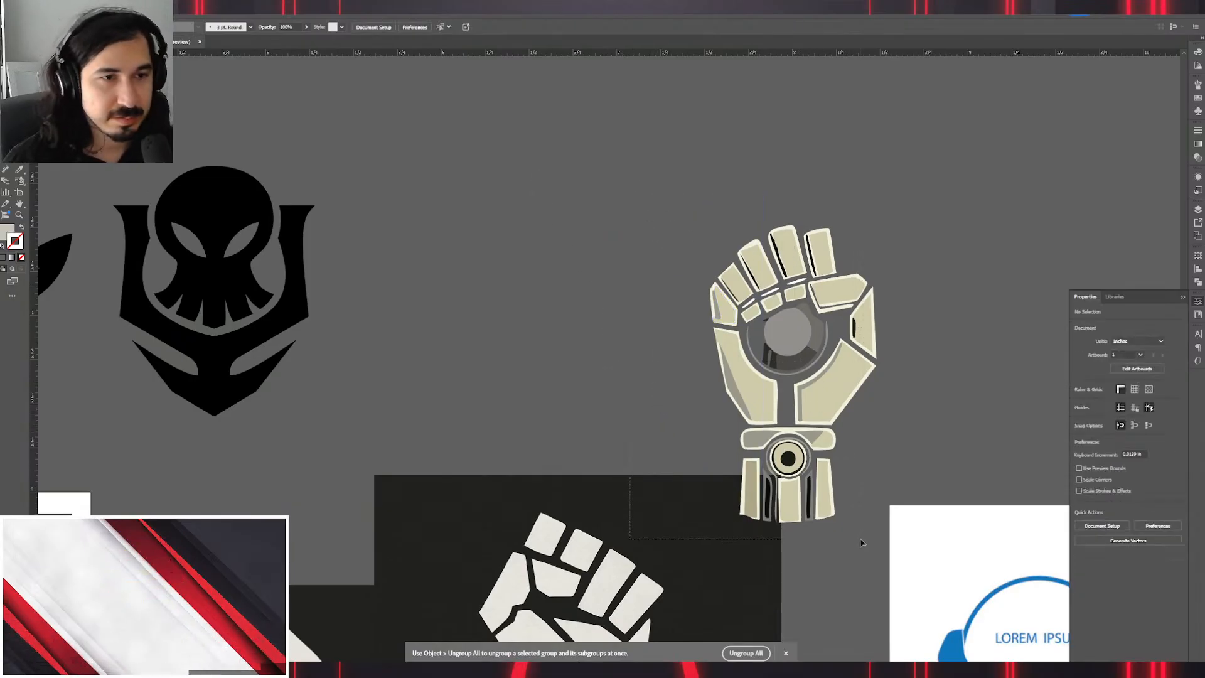
Unite all the robotic hand's shapes into a single dark silhouette and place it beside the octopus emblem.
drag(861, 539, 859, 519)
shift+click(713, 511)
drag(813, 384, 563, 254)
drag(601, 285, 716, 251)
click(1081, 524)
scroll(717, 251, down, 2)
click(743, 270)
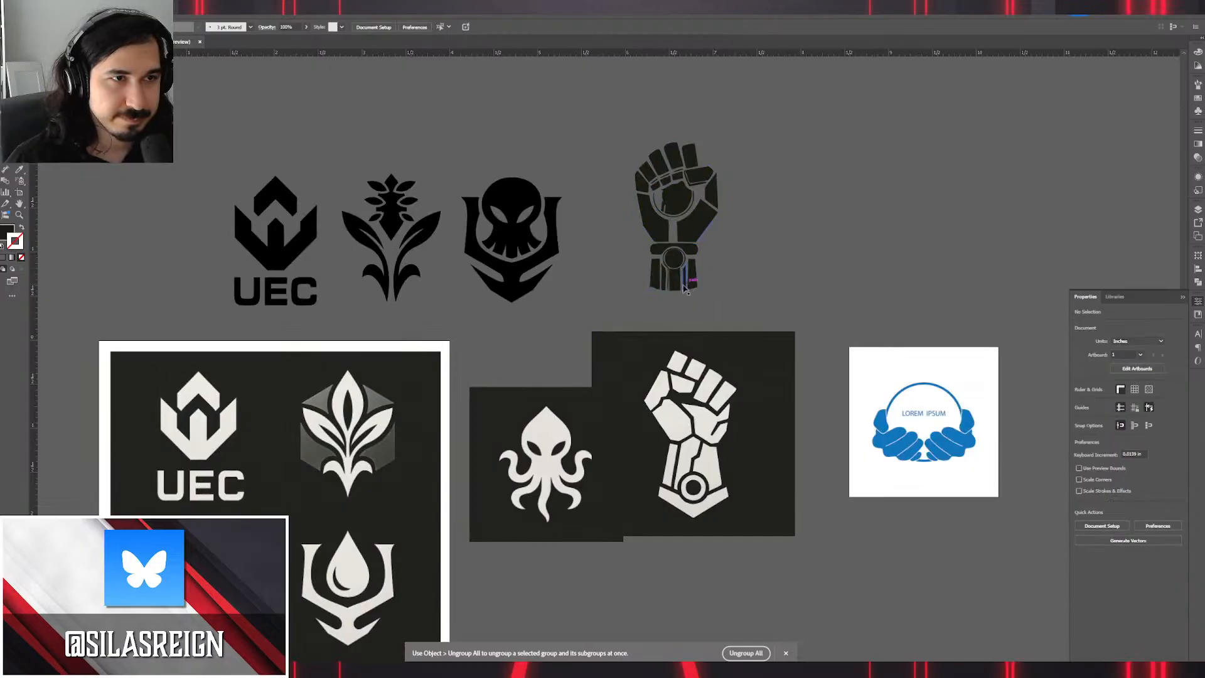
Examine the hand silhouette's wrist and forearm details up close and its overall look beside the other logos.
scroll(685, 286, up, 3)
scroll(684, 287, down, 3)
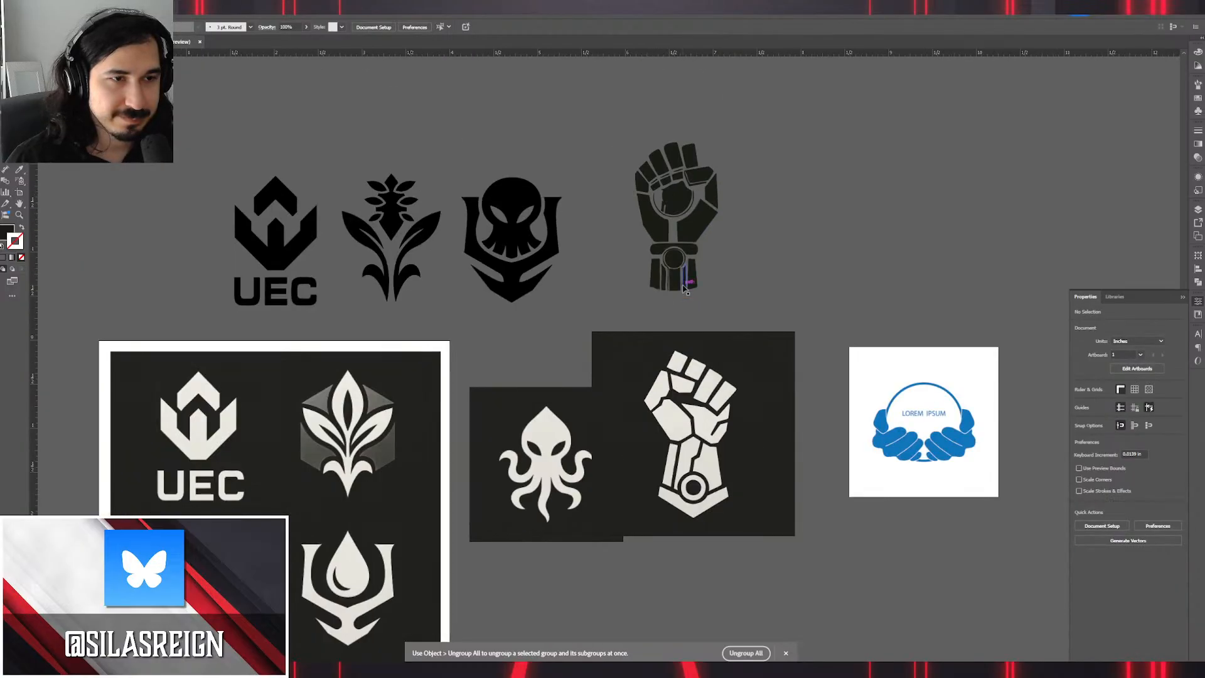
scroll(675, 276, up, 4)
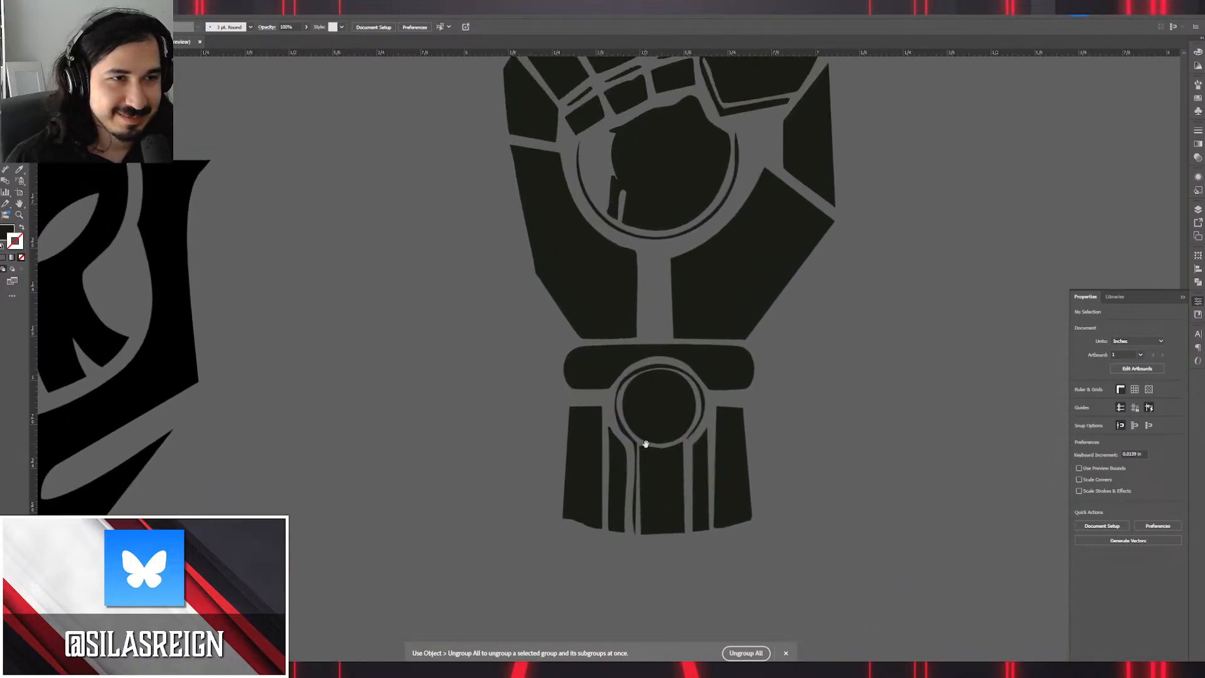
drag(878, 363, 793, 506)
drag(664, 388, 666, 445)
click(825, 452)
scroll(826, 454, down, 3)
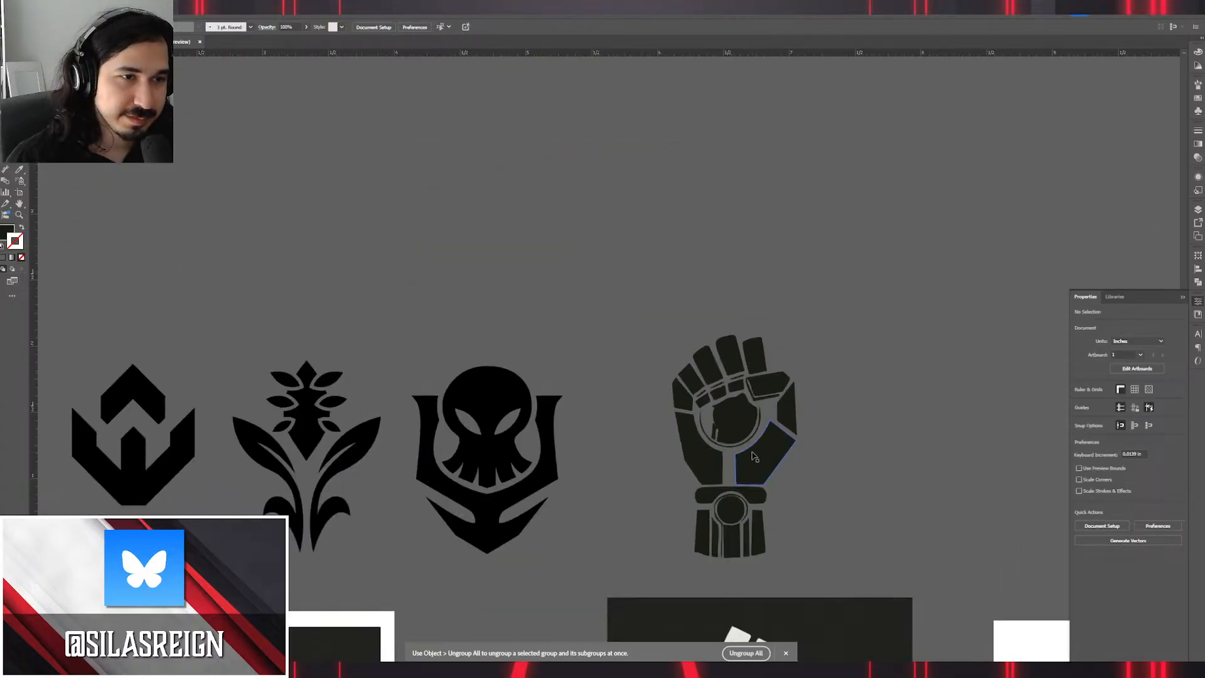
drag(759, 458, 726, 357)
scroll(691, 375, up, 1)
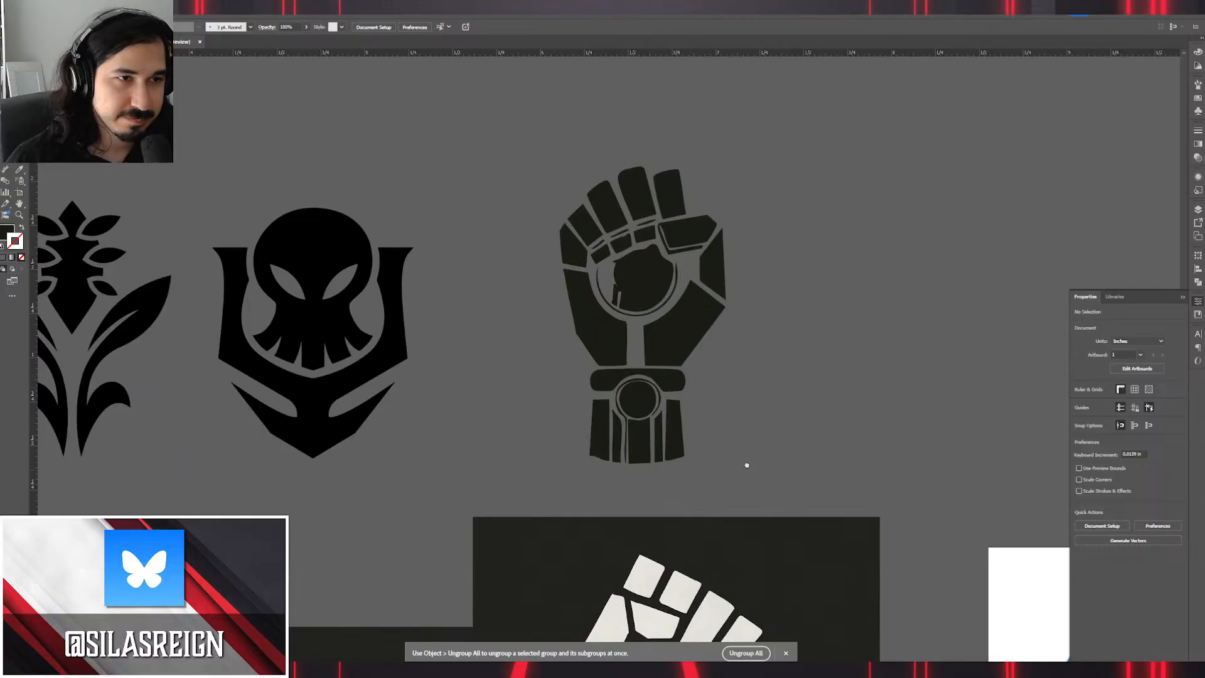
drag(747, 465, 711, 352)
Isolate the hand silhouette and delete the thin ring sliver around the wrist circle.
scroll(616, 247, up, 4)
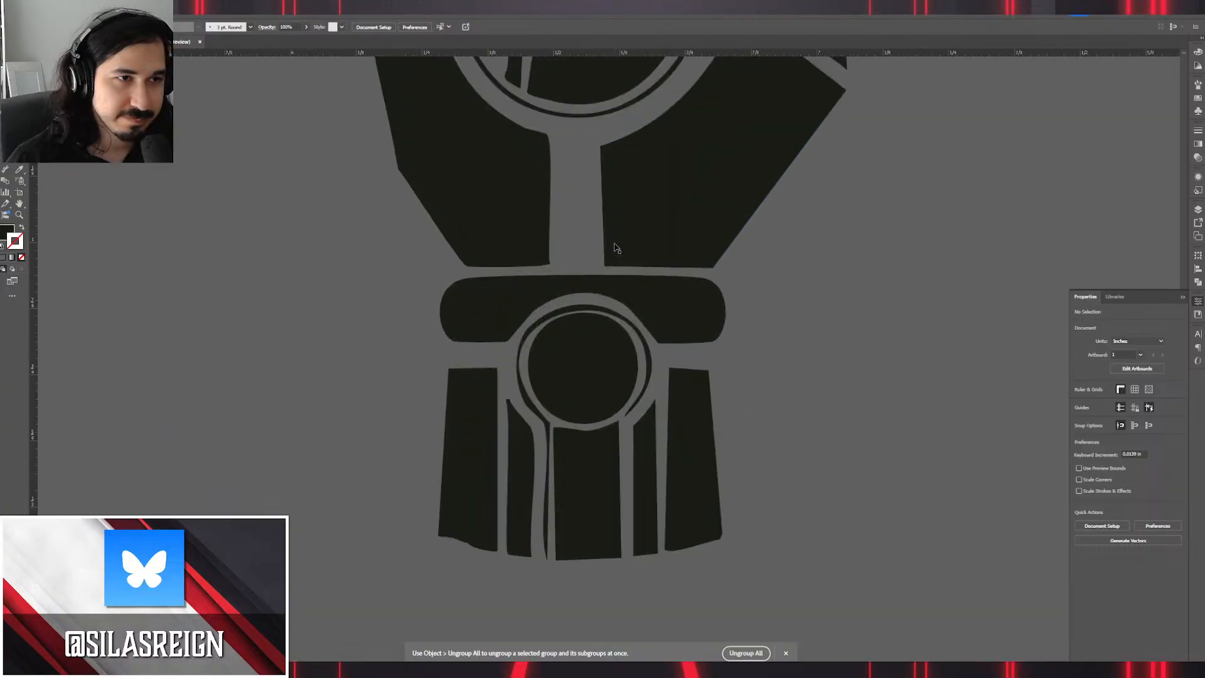
double_click(636, 411)
click(636, 411)
key(Delete)
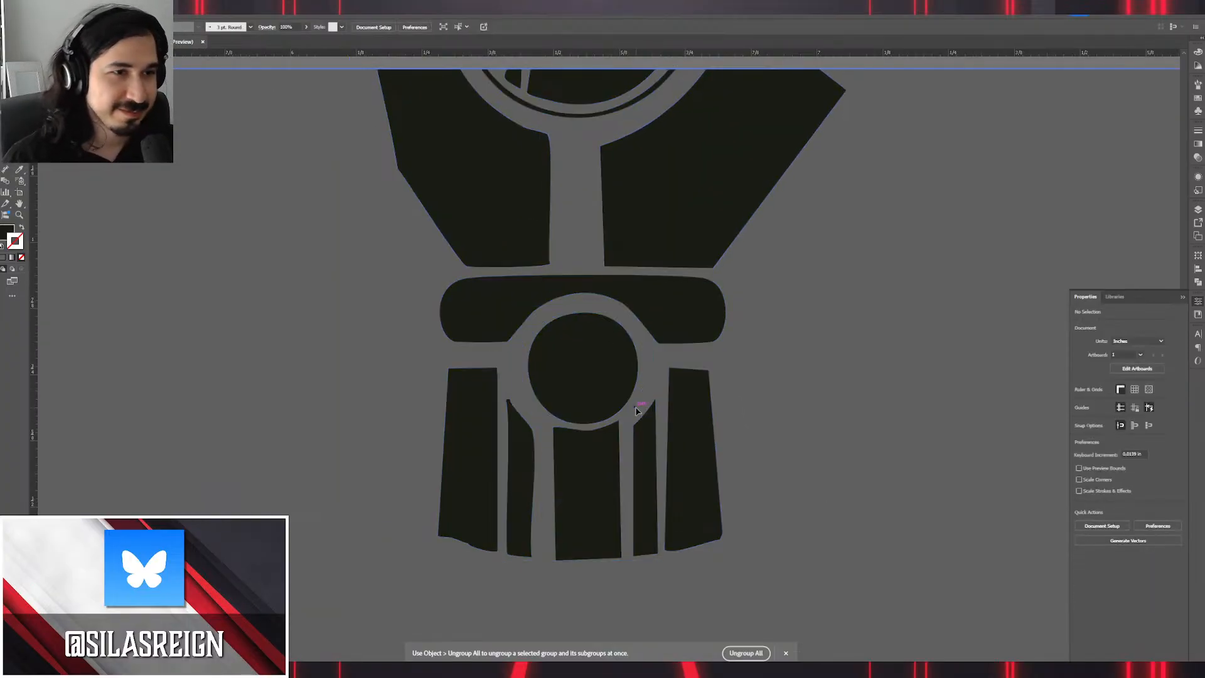
Draw a dark rectangle about 0.29 by 0.46 in over the three middle forearm strips, reaching up over the wrist circle.
scroll(498, 492, up, 2)
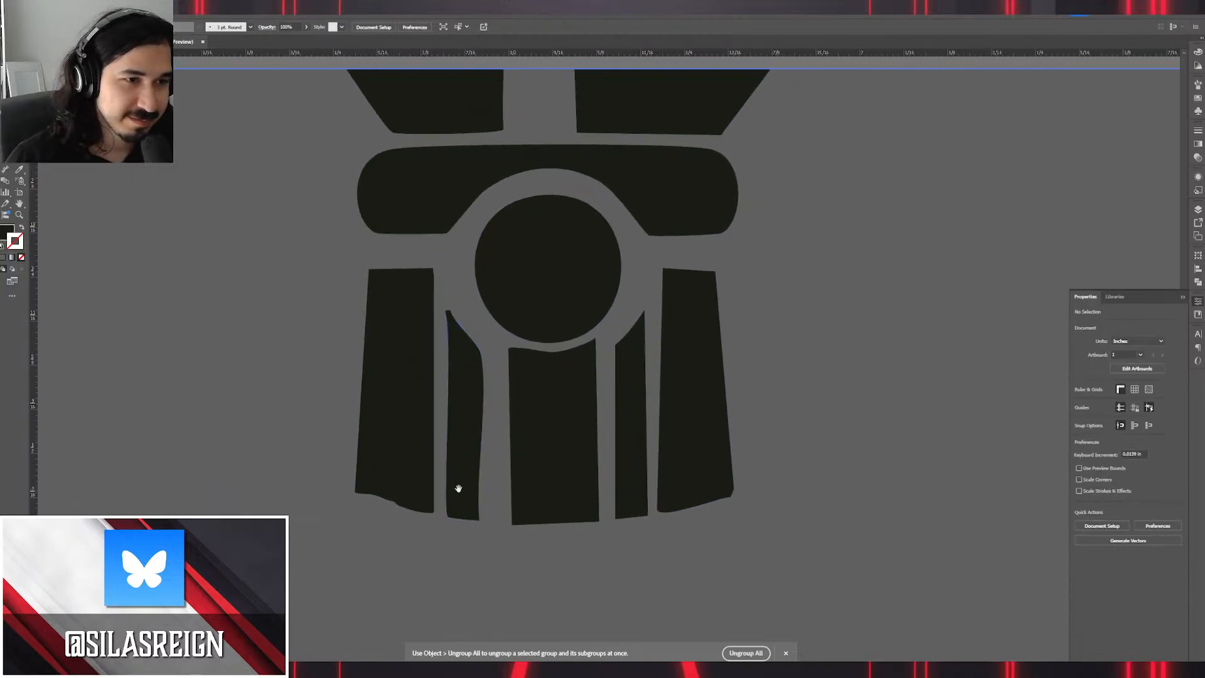
click(458, 371)
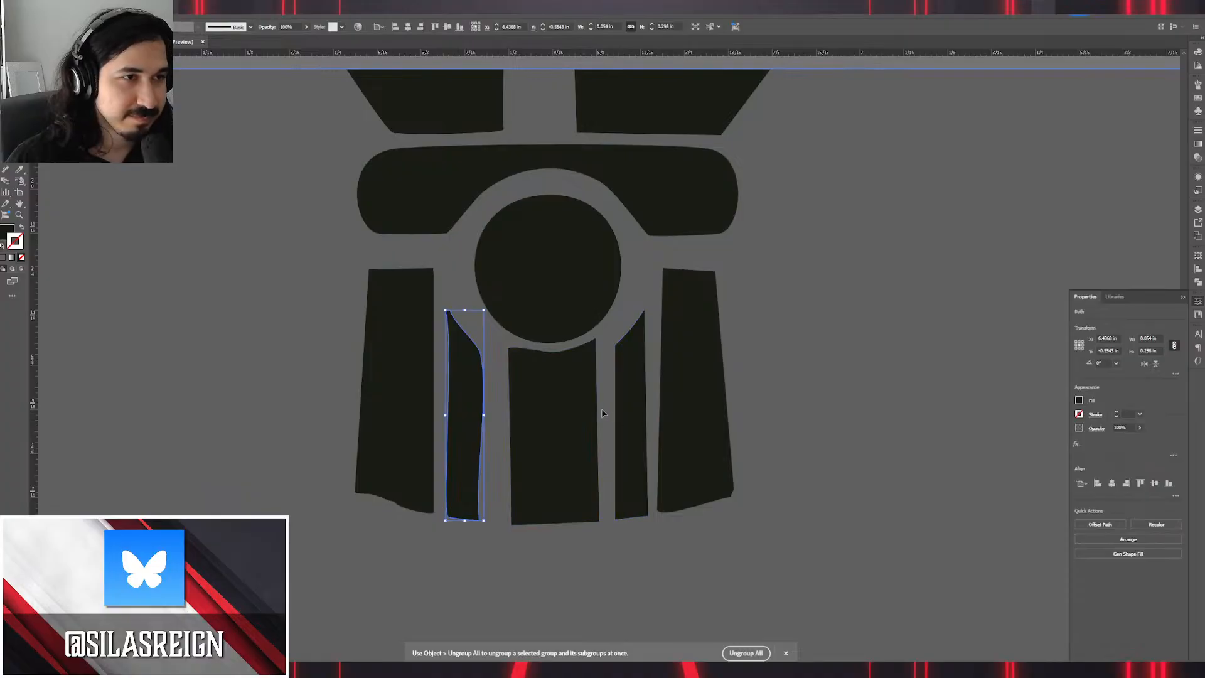
click(812, 452)
scroll(792, 442, down, 5)
drag(792, 442, 686, 363)
scroll(686, 363, up, 5)
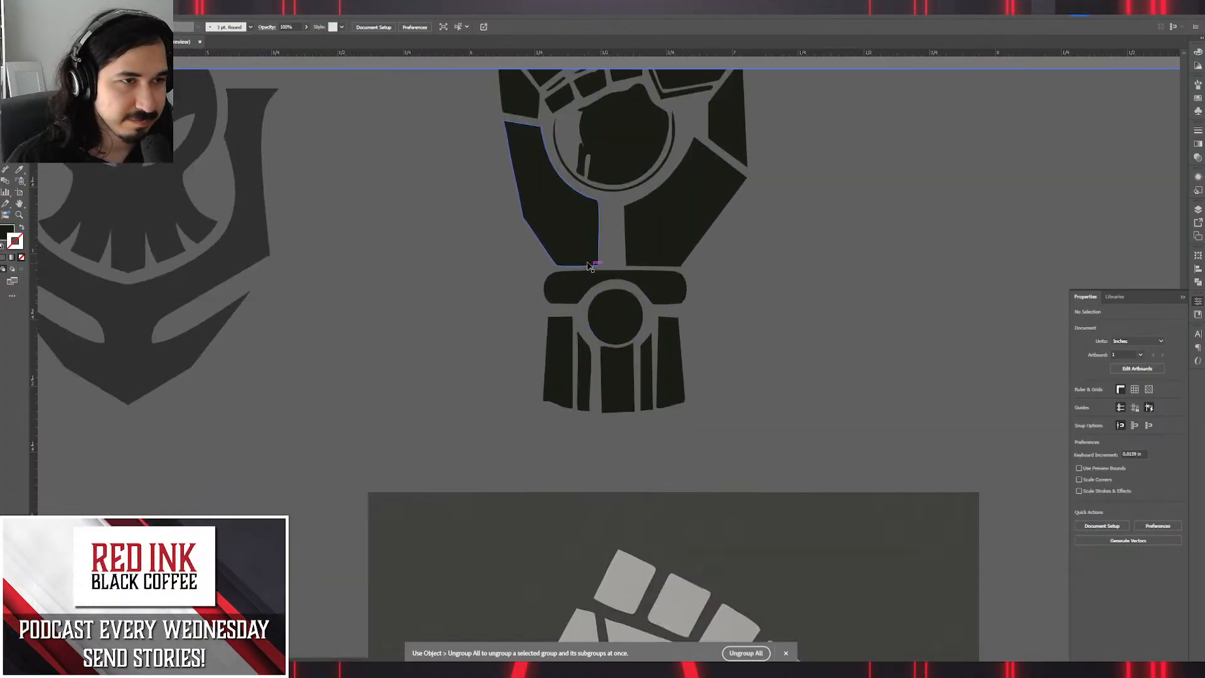
key(p)
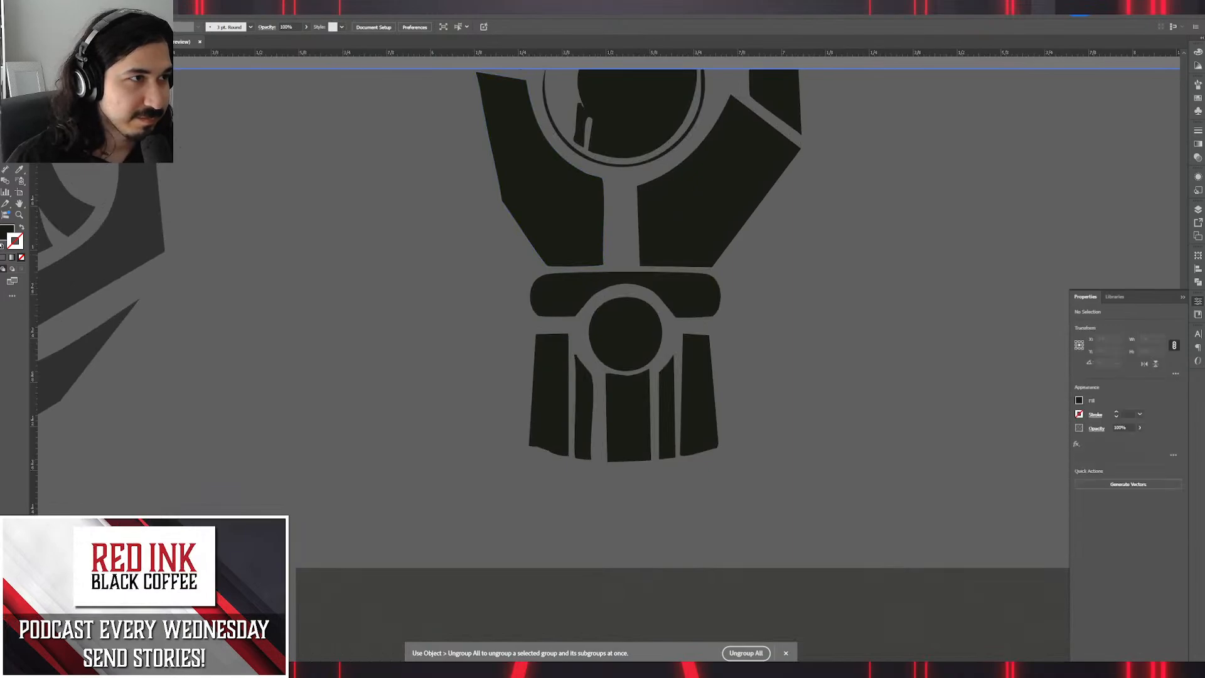
scroll(547, 377, up, 3)
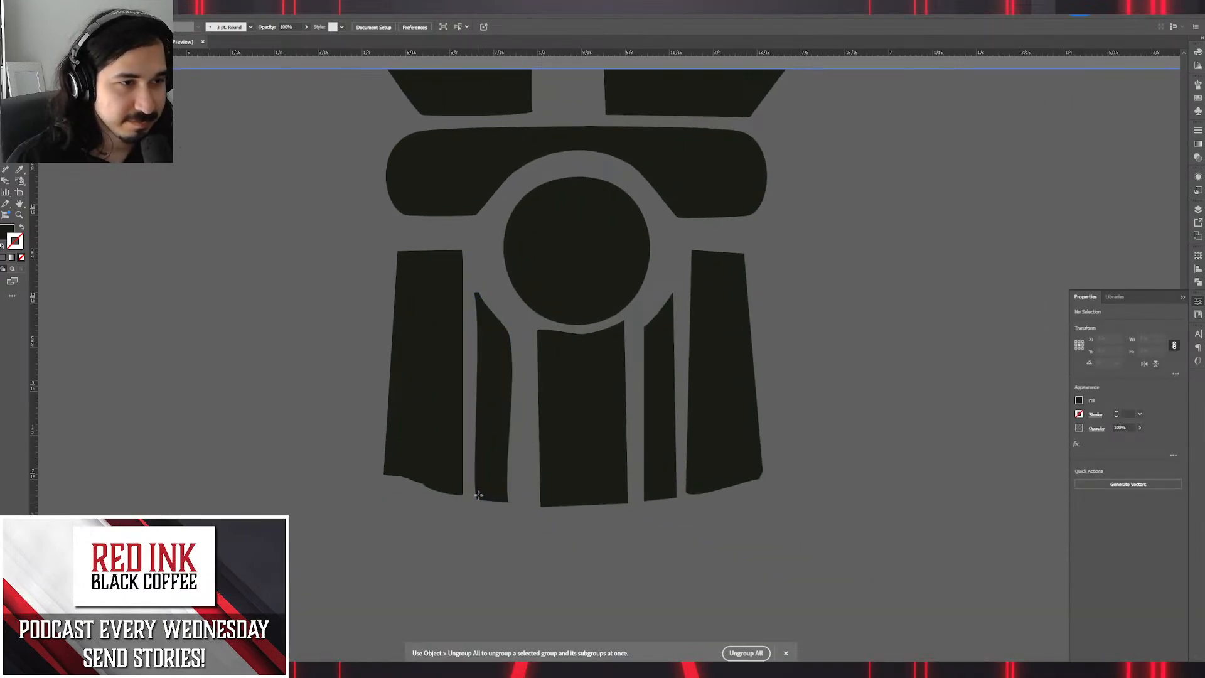
mouse_move(475, 541)
mouse_down()
mouse_move(517, 517)
mouse_move(669, 333)
mouse_move(667, 229)
mouse_move(678, 218)
mouse_up()
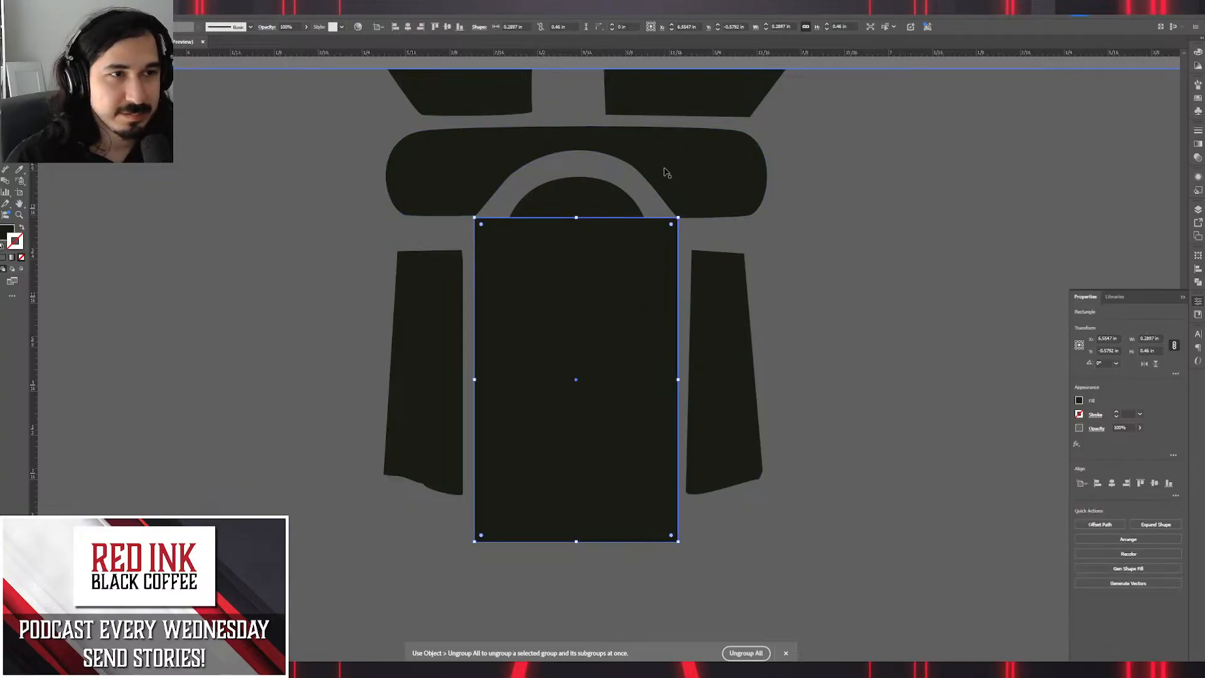
Bring the wrist circle in front of the rectangle and give it a grey 606060 stroke sampled from the canvas.
click(577, 201)
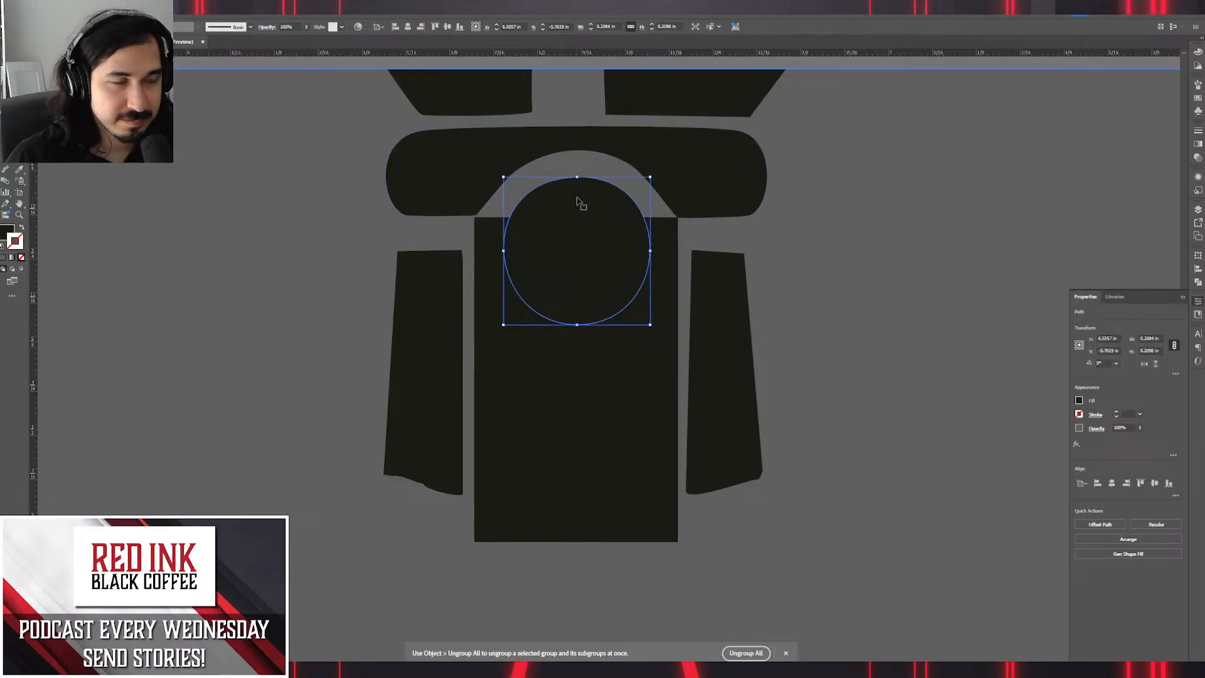
double_click(15, 241)
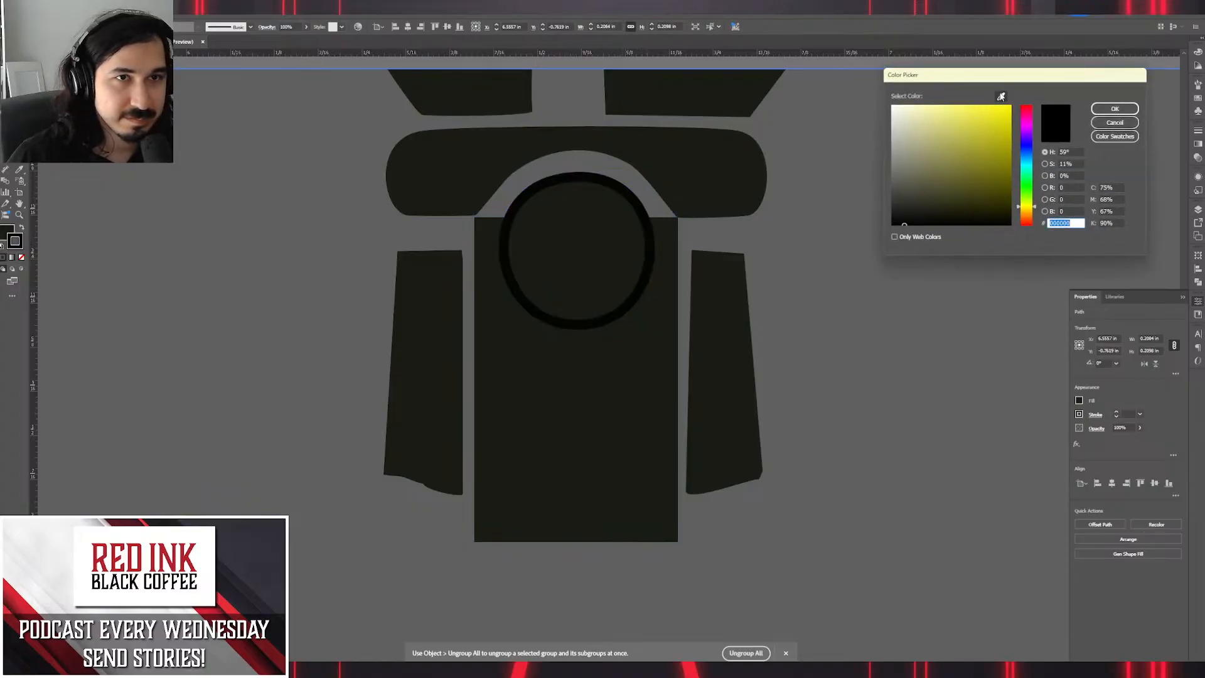
click(1001, 96)
click(936, 335)
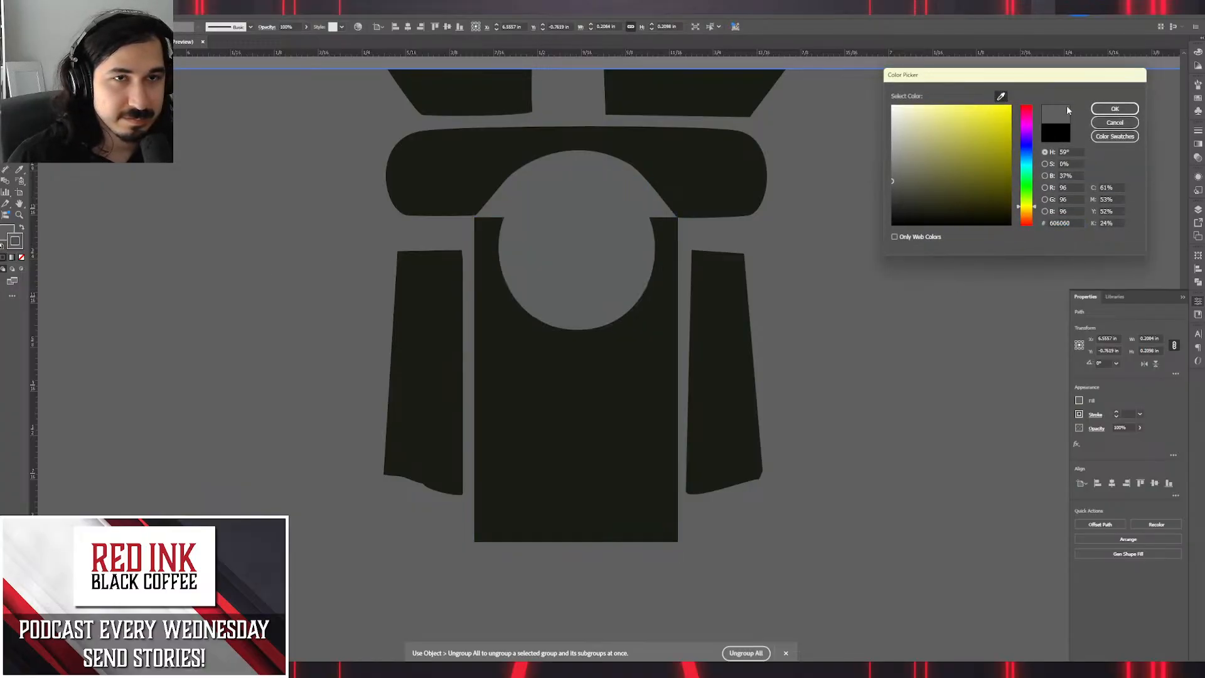
click(1115, 109)
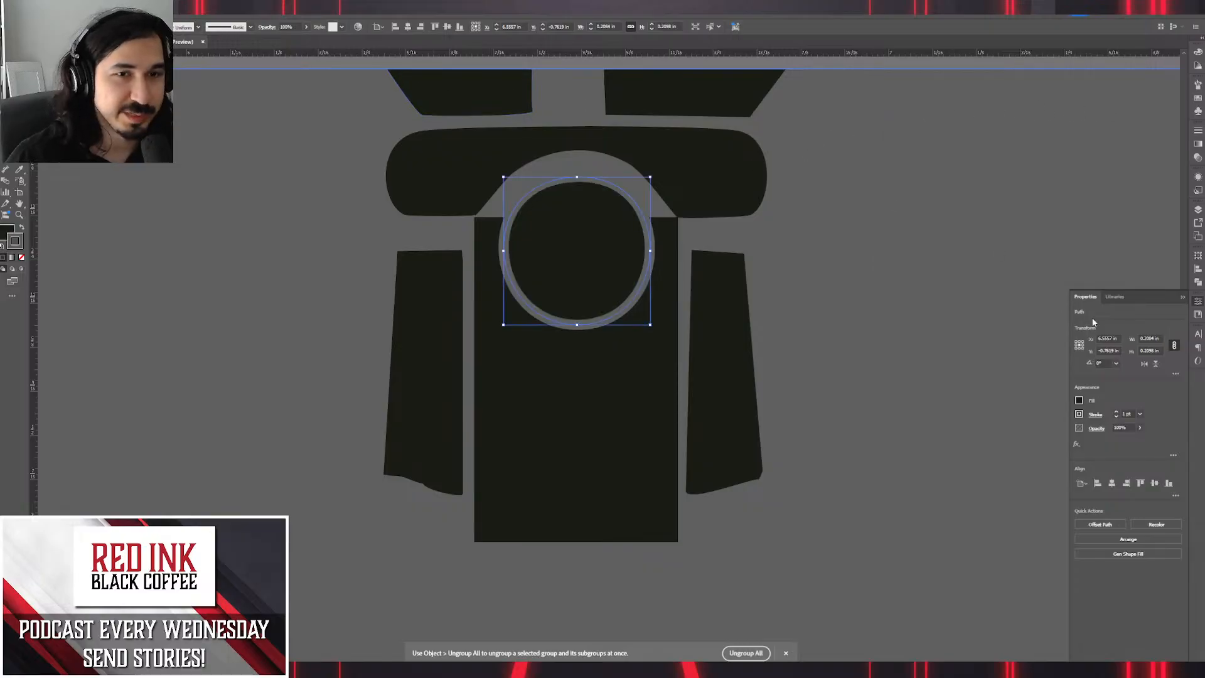
Set the wrist circle's stroke weight to 2 pt and align the stroke to the outside.
click(1200, 145)
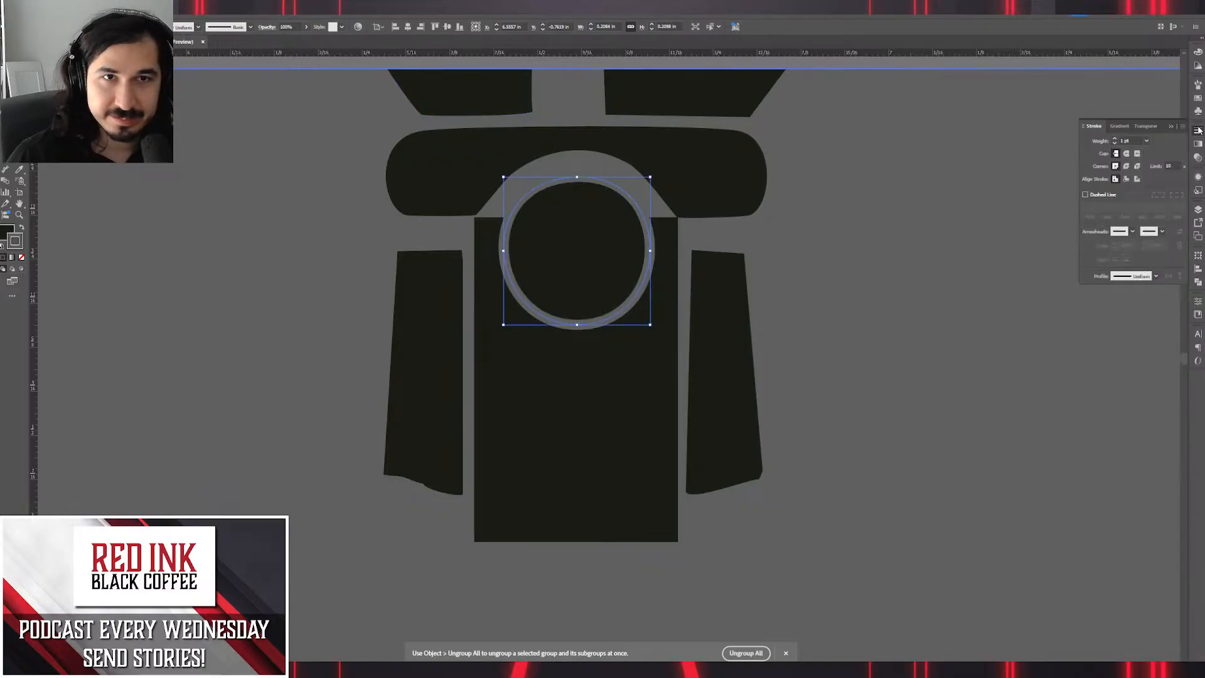
click(1116, 140)
click(1138, 179)
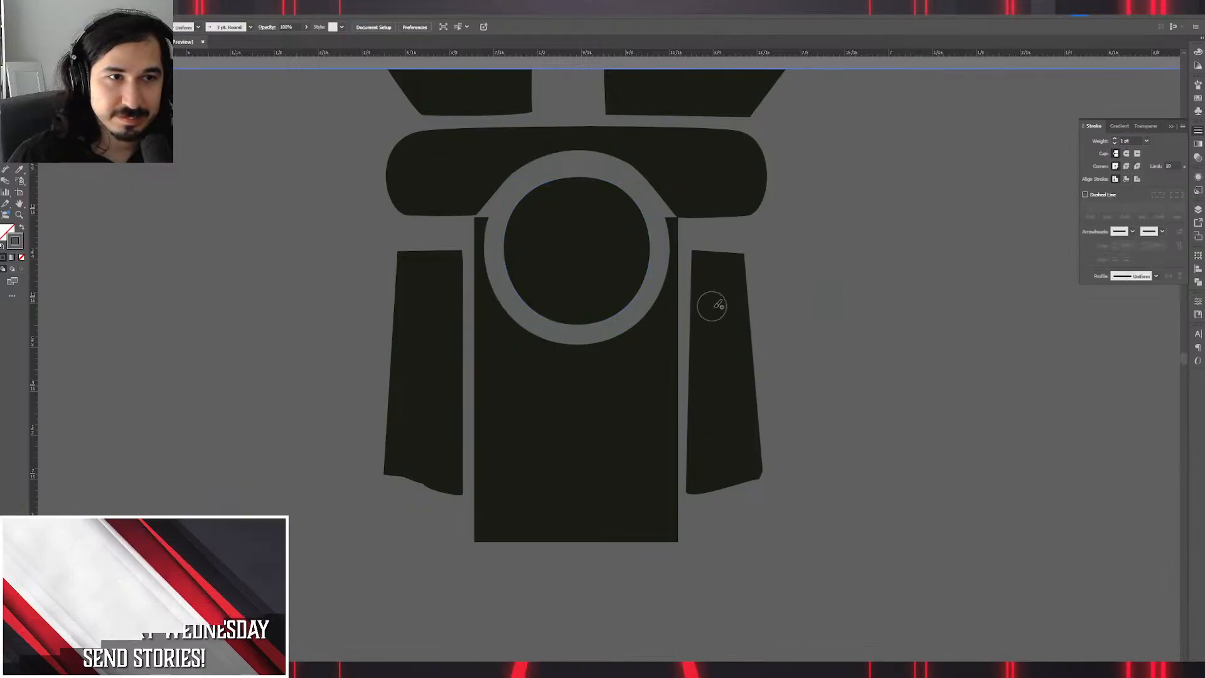
Narrow the forearm rectangle symmetrically to about 0.25 in wide and delete the two thin strips along its sides.
click(726, 320)
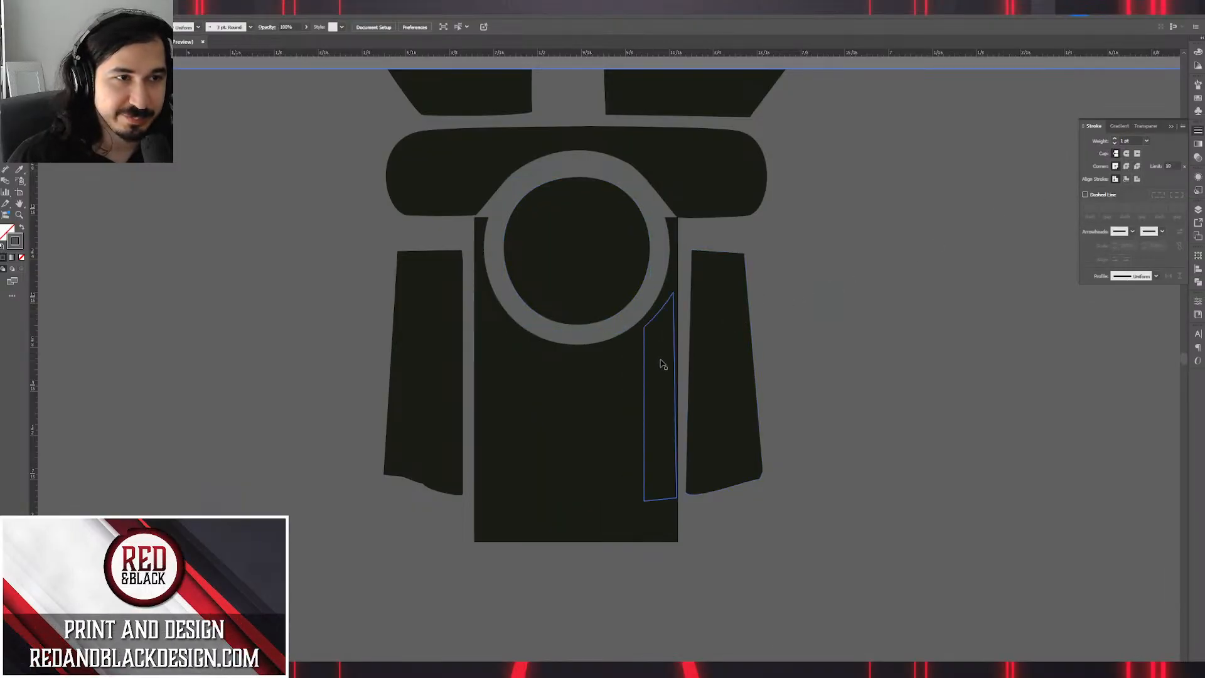
click(667, 333)
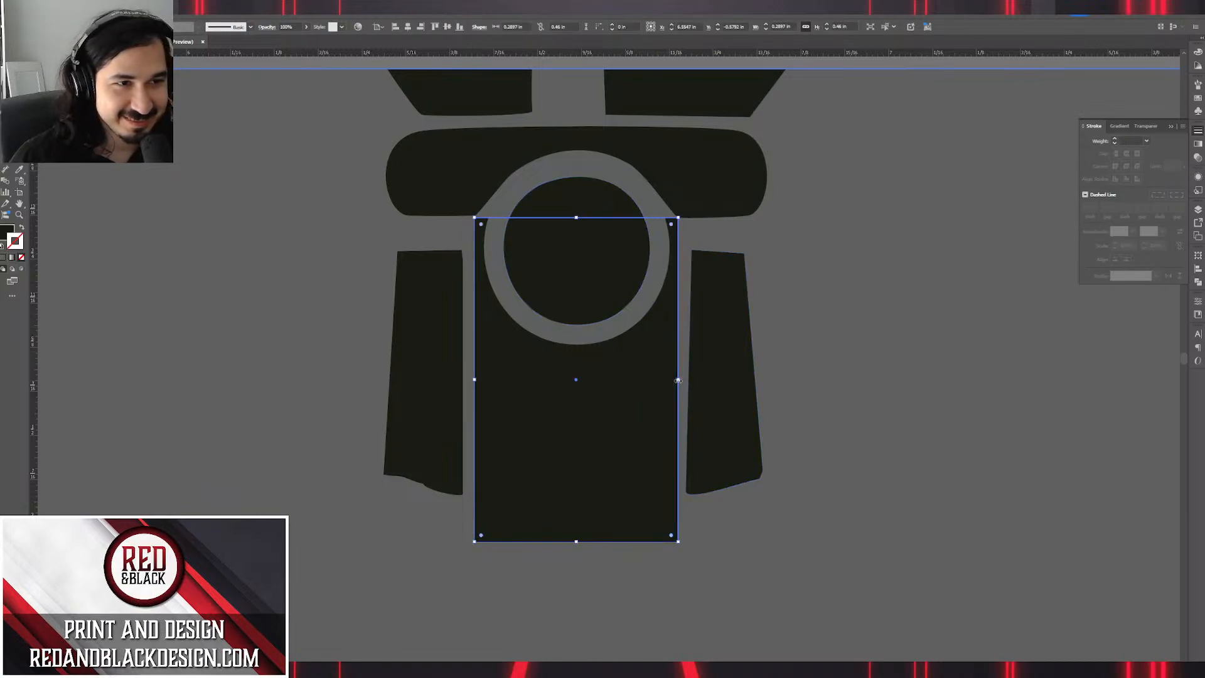
drag(678, 380, 665, 379)
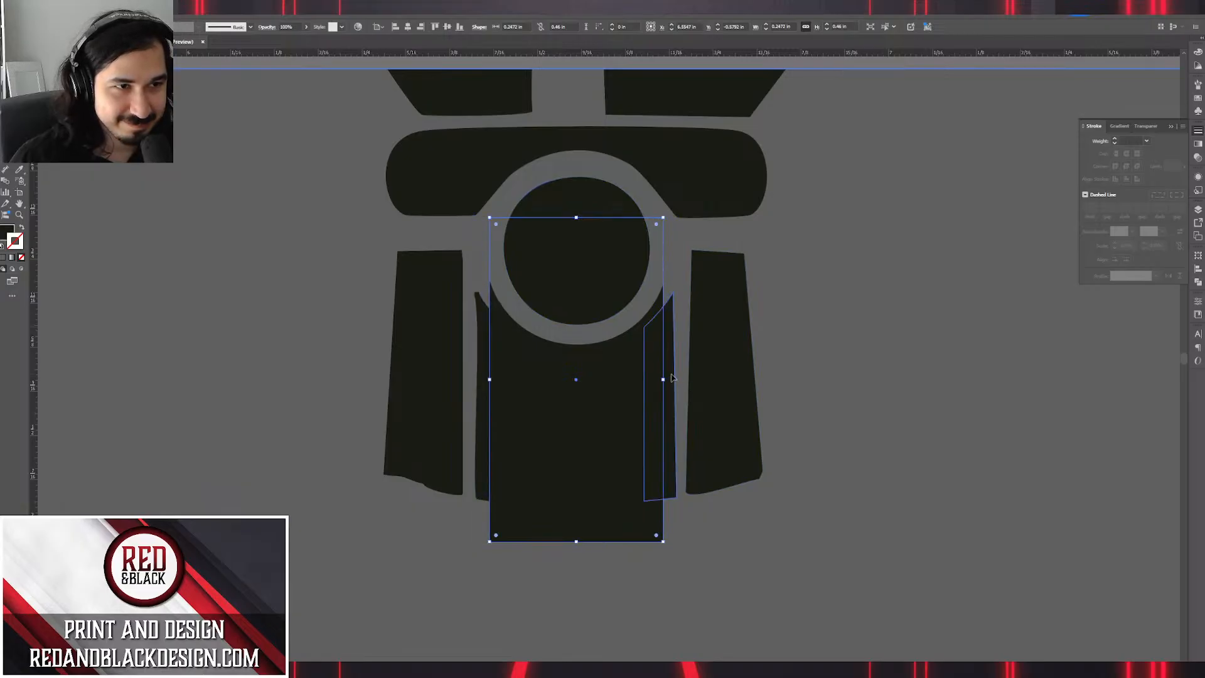
click(670, 380)
shift+click(480, 423)
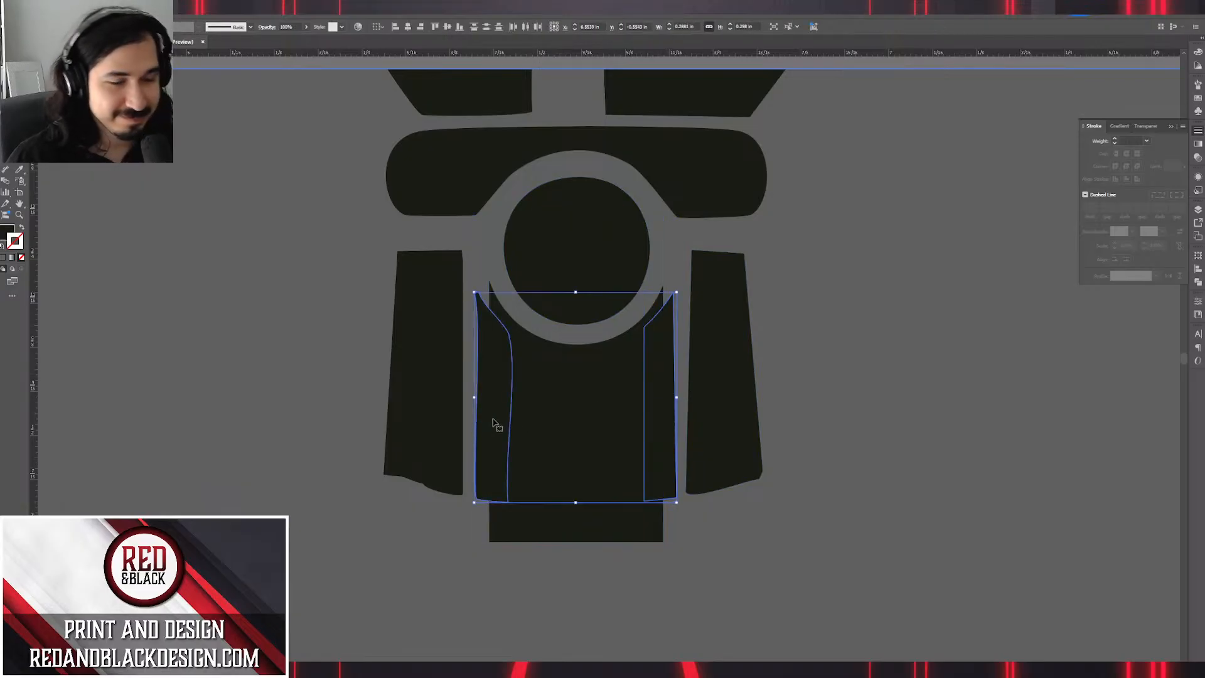
key(Delete)
Expand the wrist circle so that its grey outline becomes a separate filled ring shape.
click(630, 280)
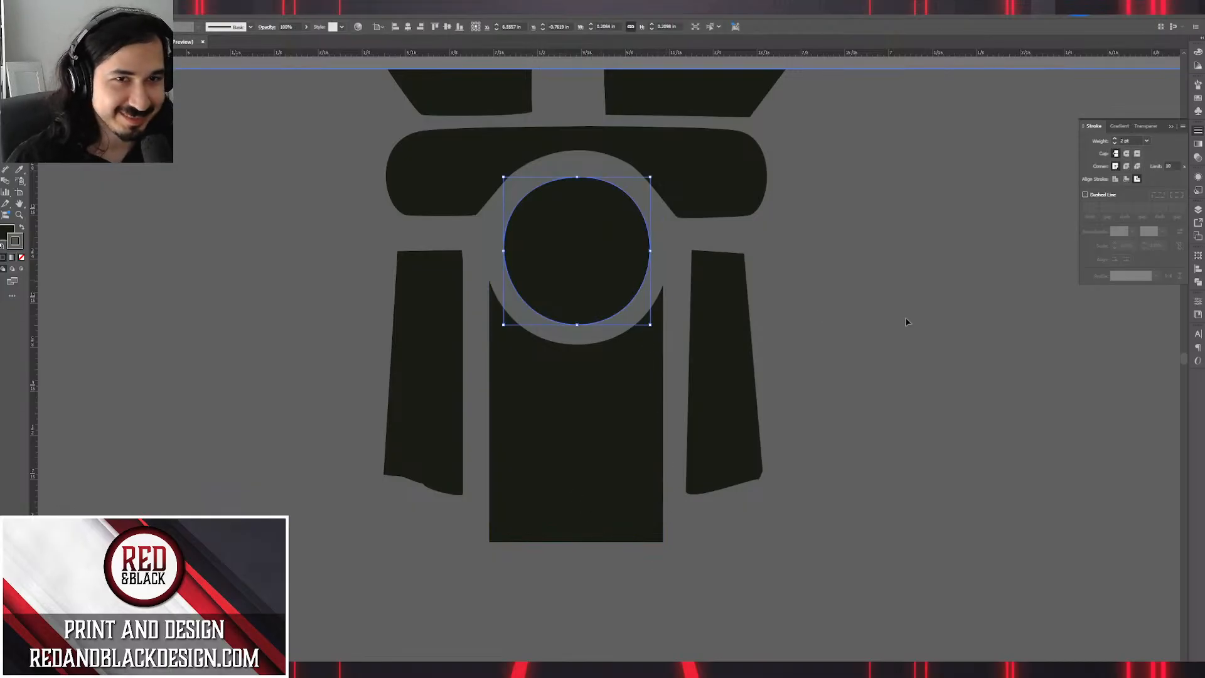
click(1197, 284)
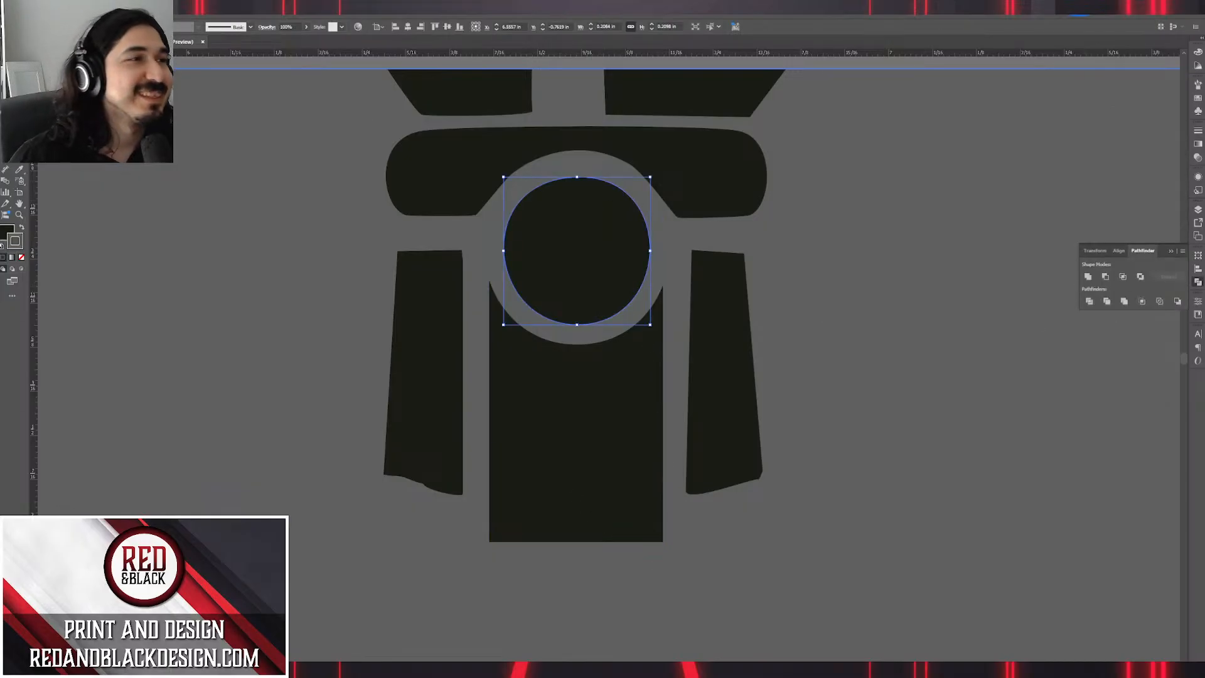
click(140, 9)
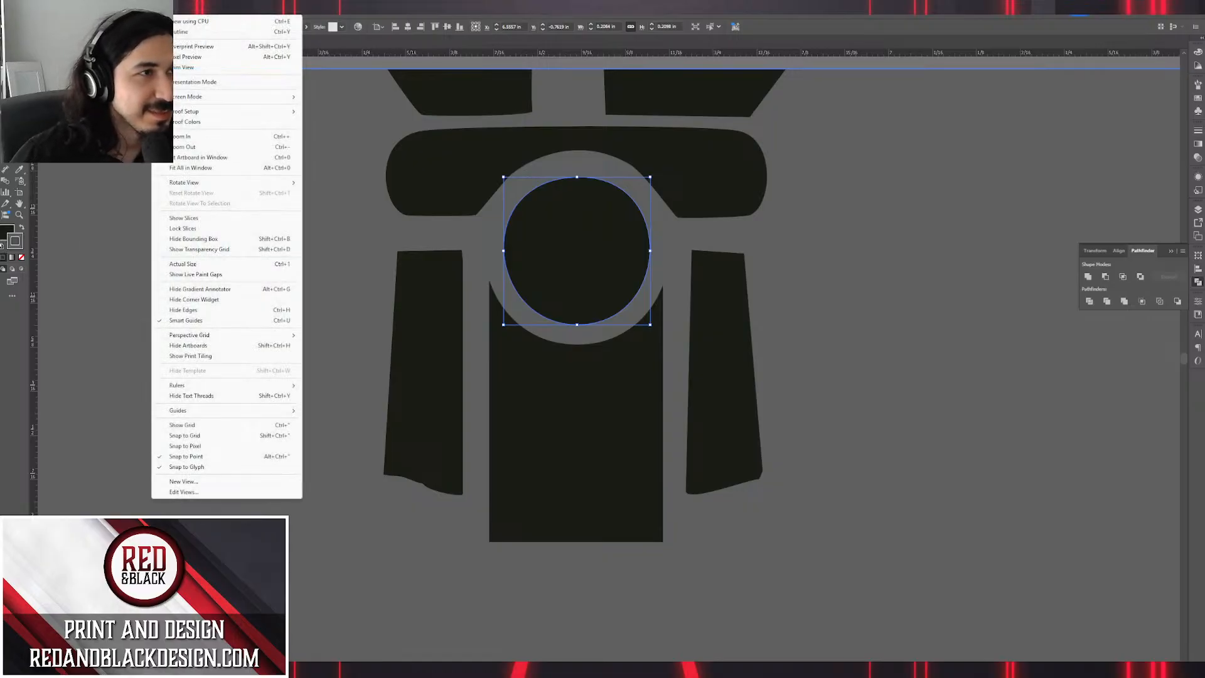
mouse_move(78, 9)
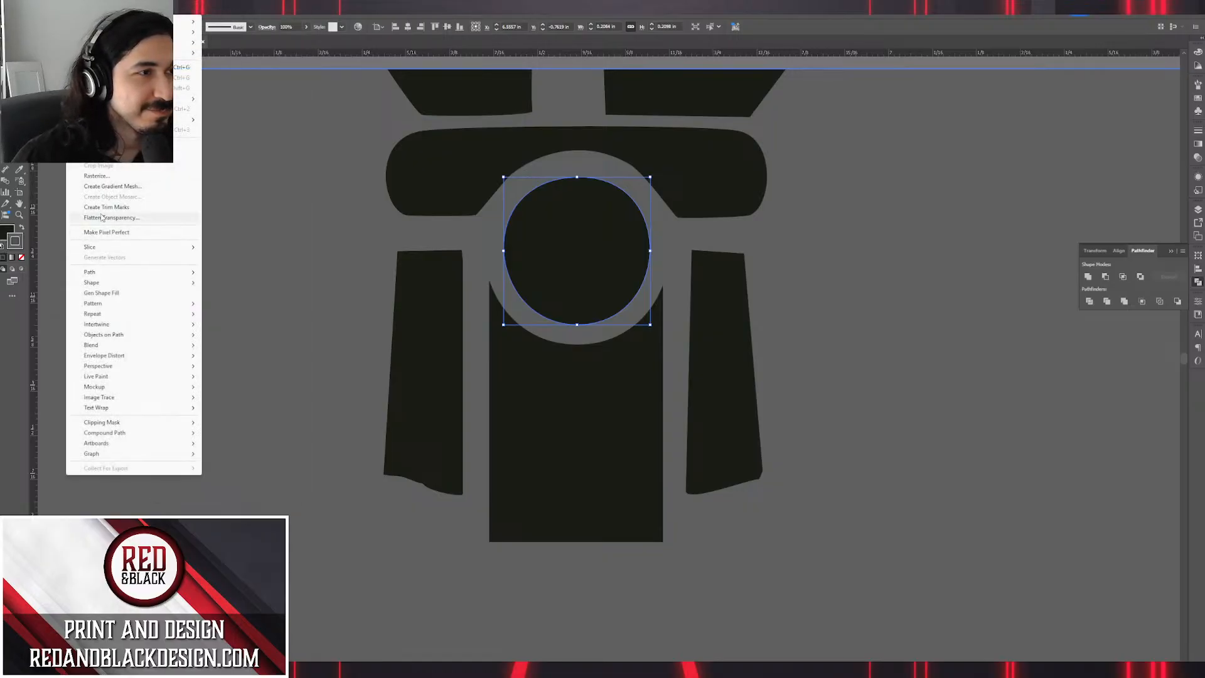
click(104, 155)
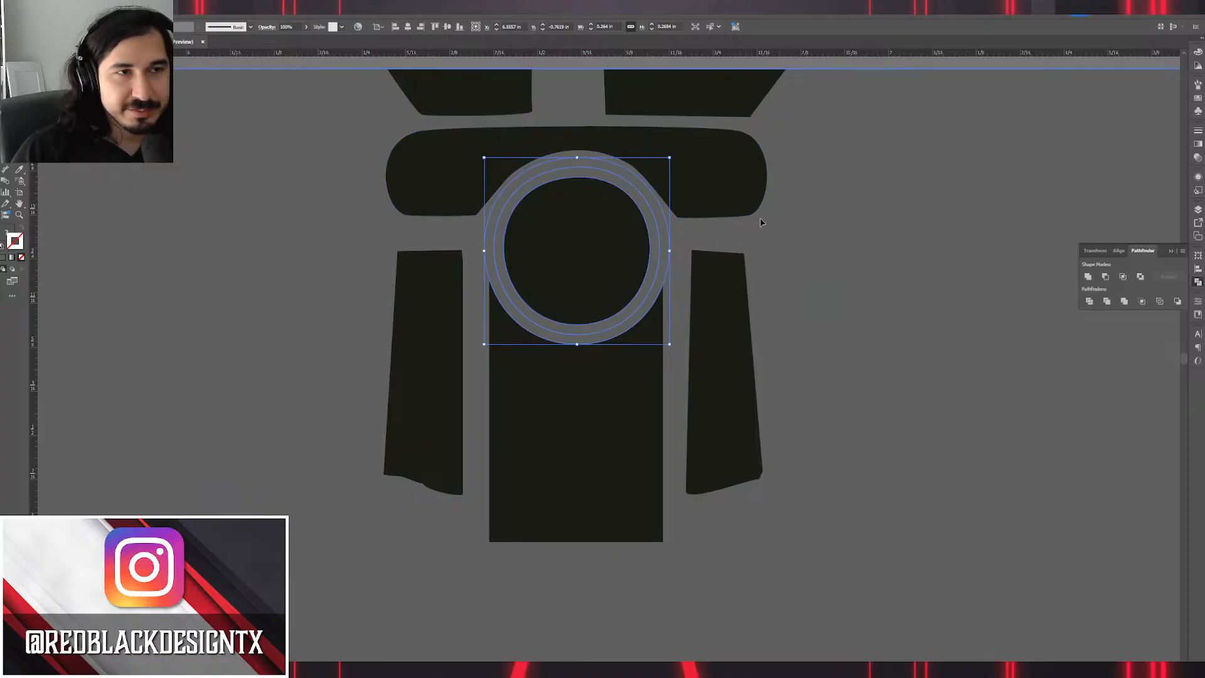
drag(780, 248, 796, 310)
click(815, 319)
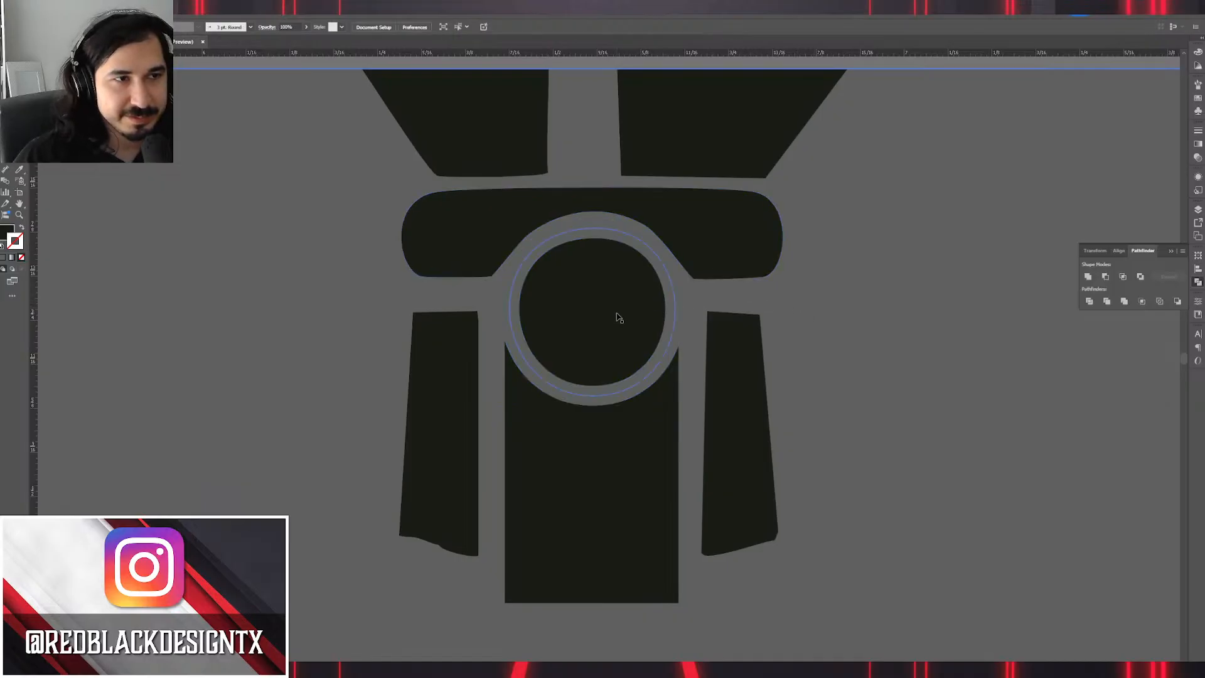
Move the wrist band slightly down and pull its inner lower corners inward beneath the ring around the wrist circle.
drag(718, 237, 720, 249)
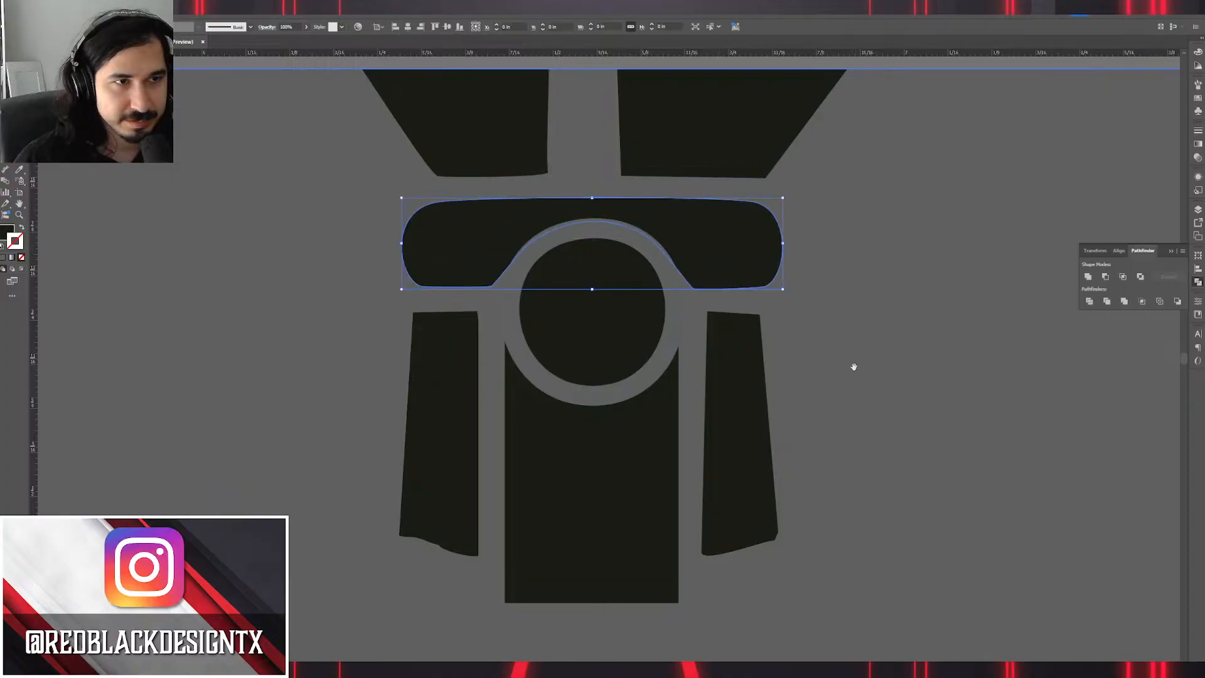
drag(853, 366, 838, 320)
click(796, 280)
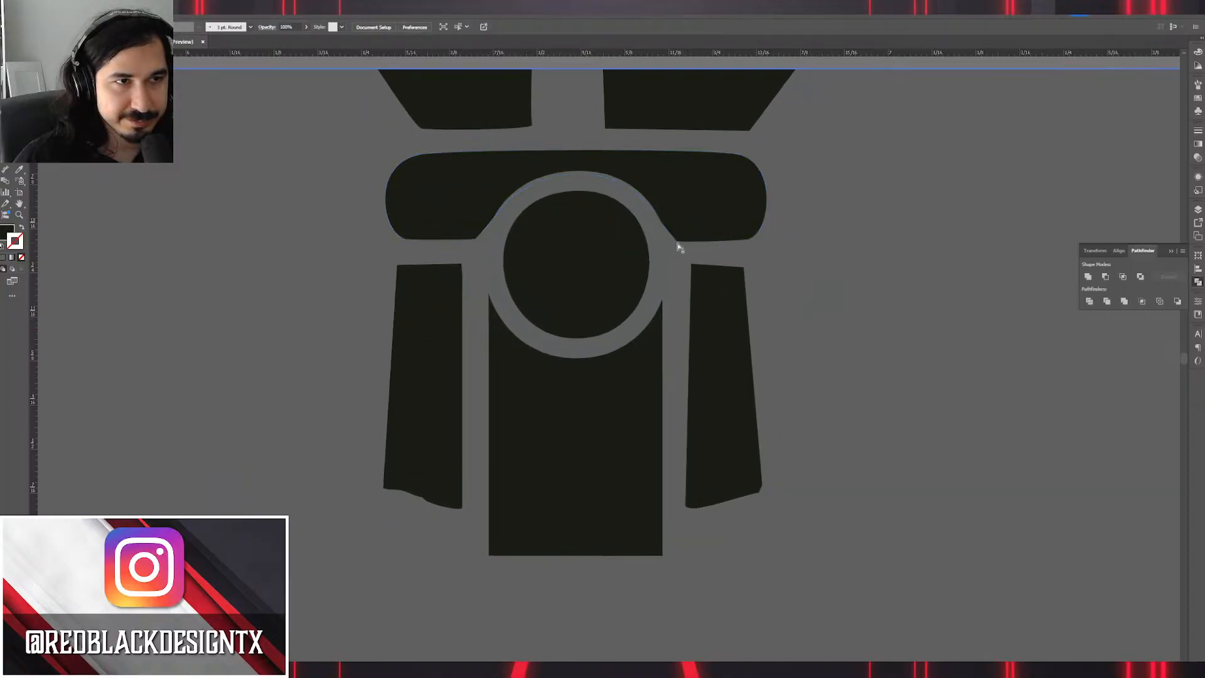
drag(678, 243, 664, 244)
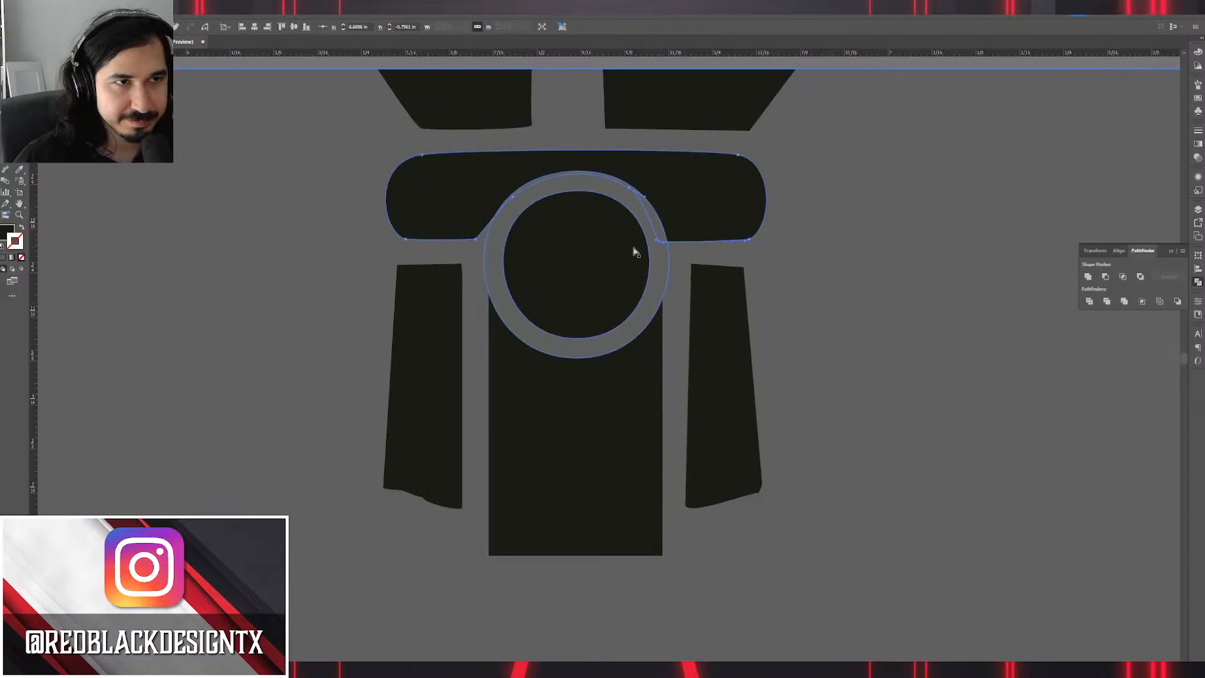
scroll(502, 233, up, 2)
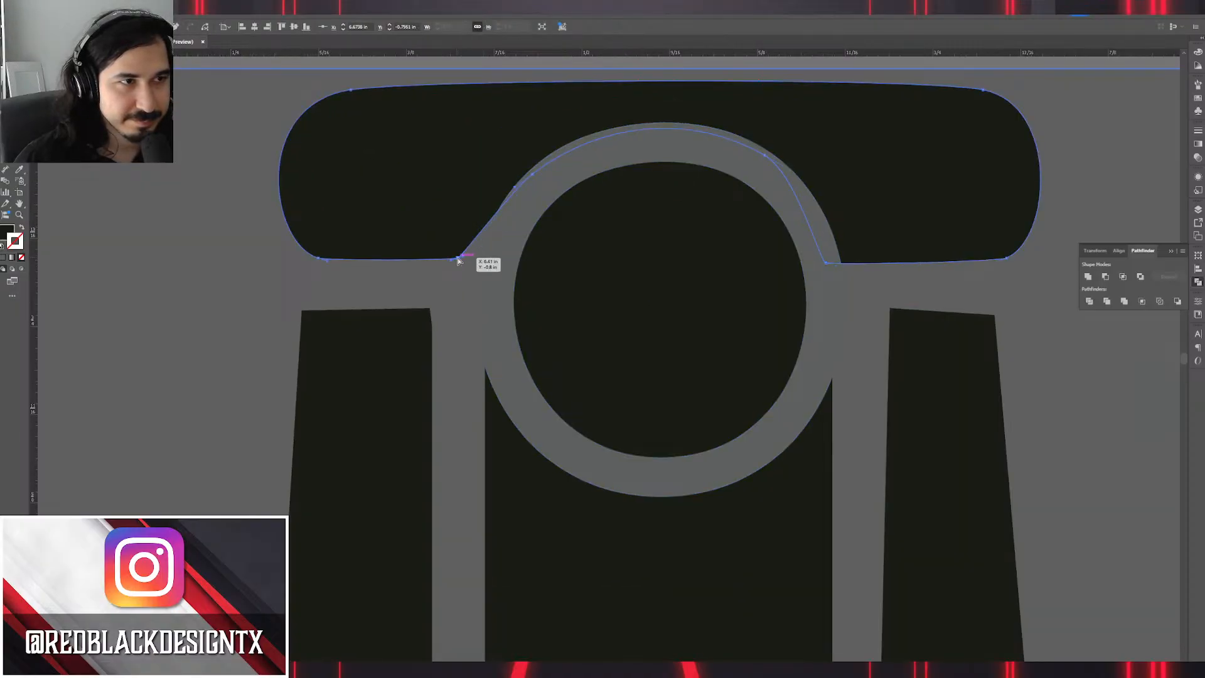
mouse_move(458, 260)
mouse_down()
mouse_move(511, 262)
mouse_move(481, 259)
mouse_up()
key(v)
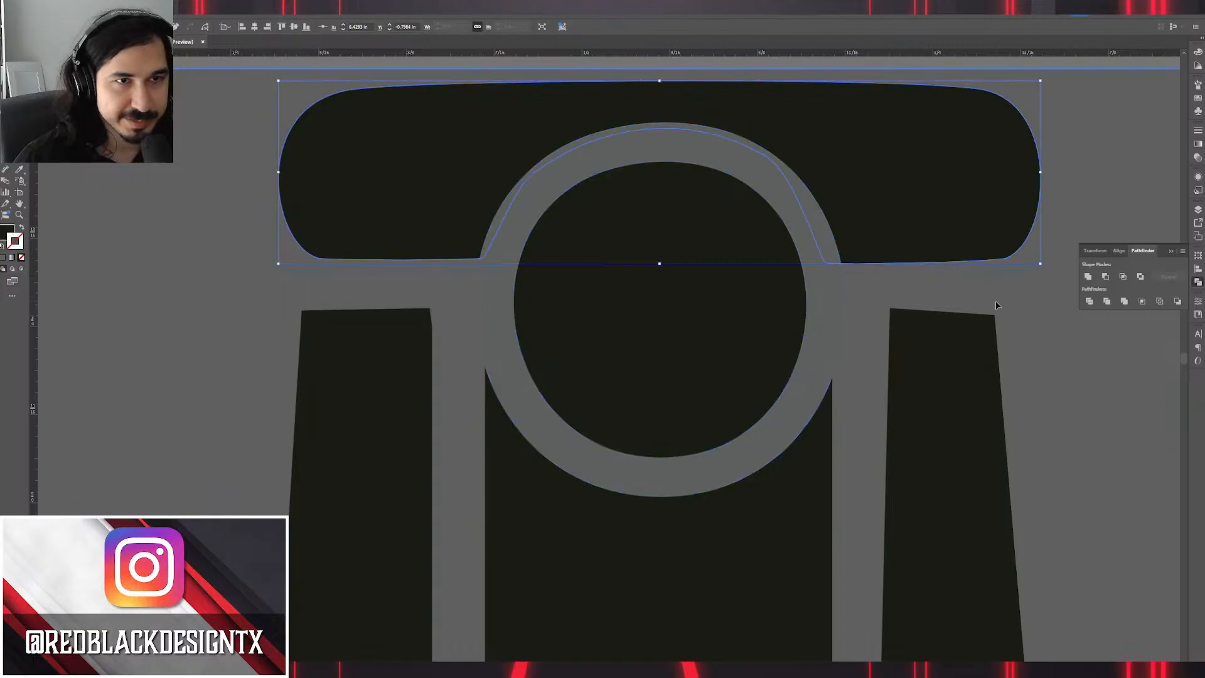
click(997, 305)
scroll(995, 300, down, 5)
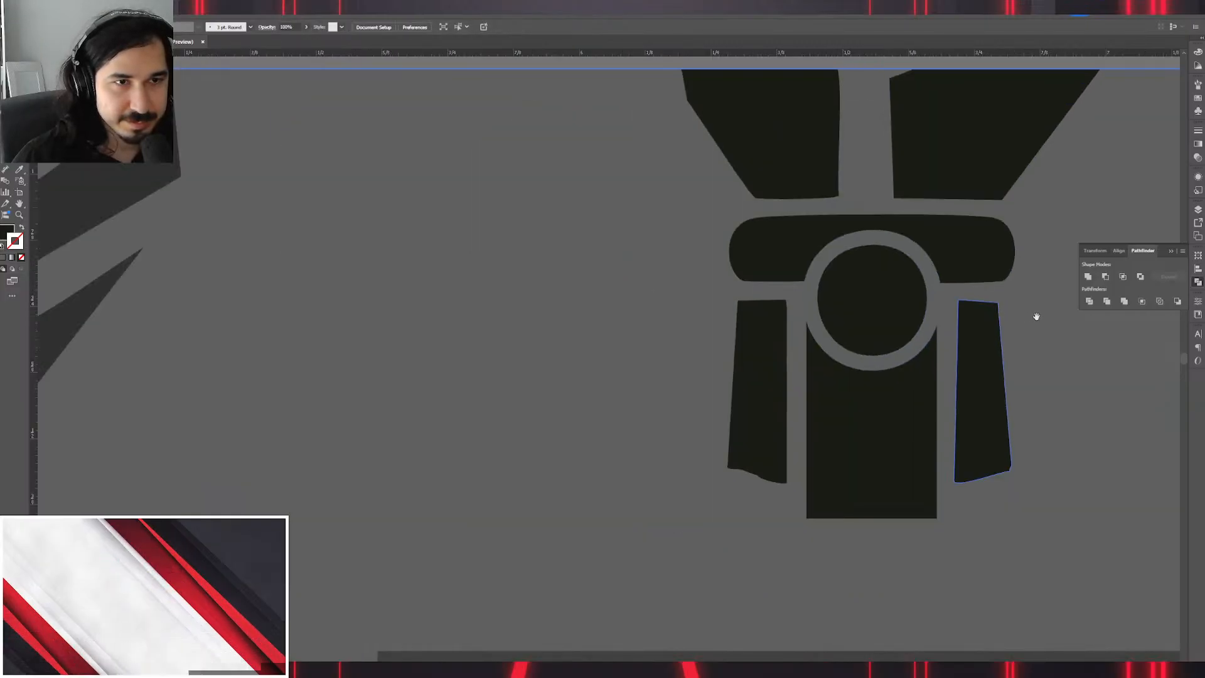
drag(1036, 316, 814, 362)
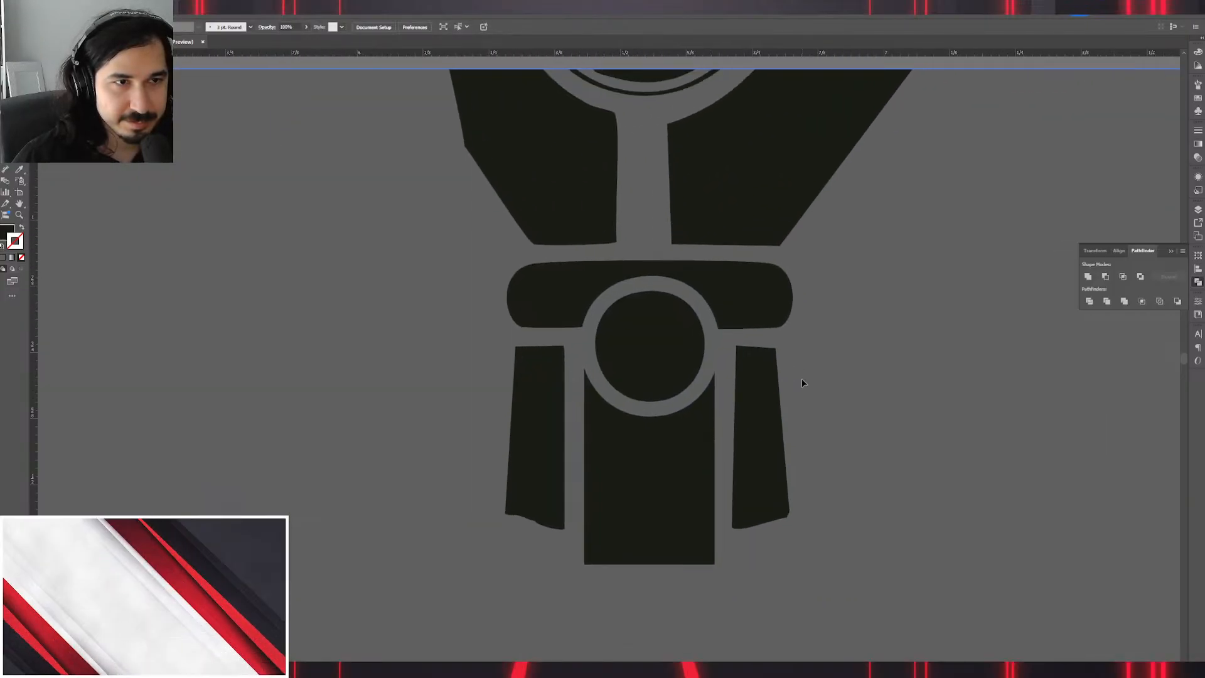
Divide the overlapping wrist shapes with Pathfinder and delete all the grey ring pieces, selected by same appearance.
click(633, 287)
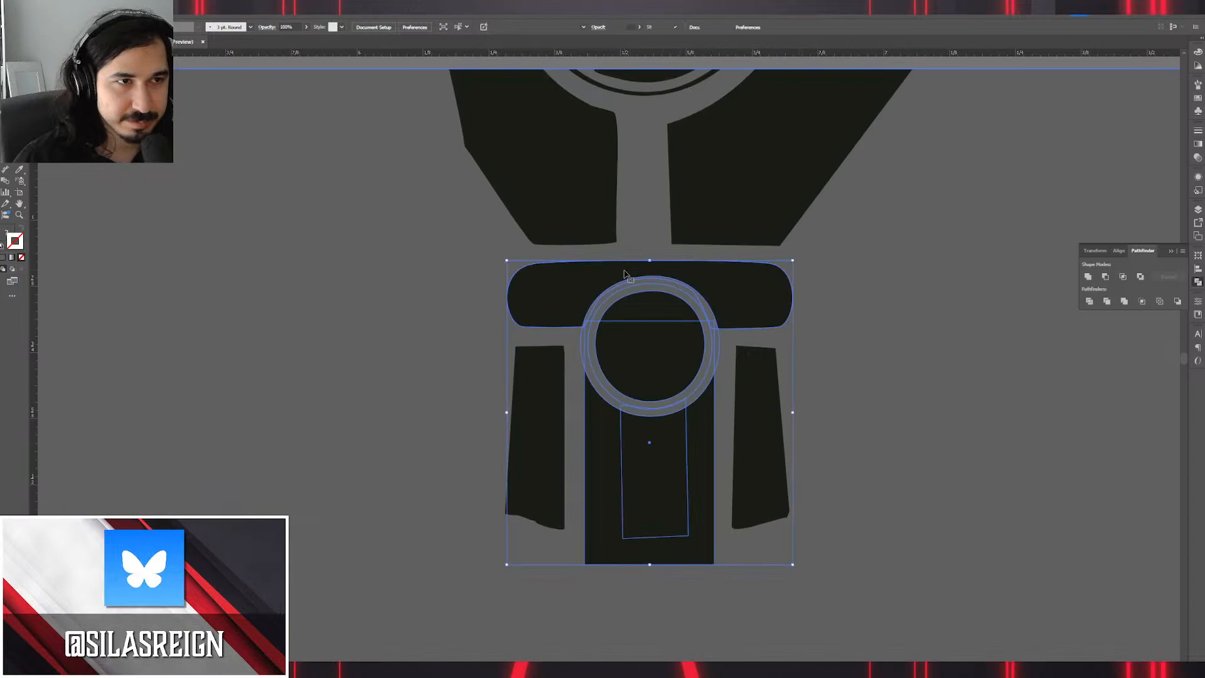
click(1090, 301)
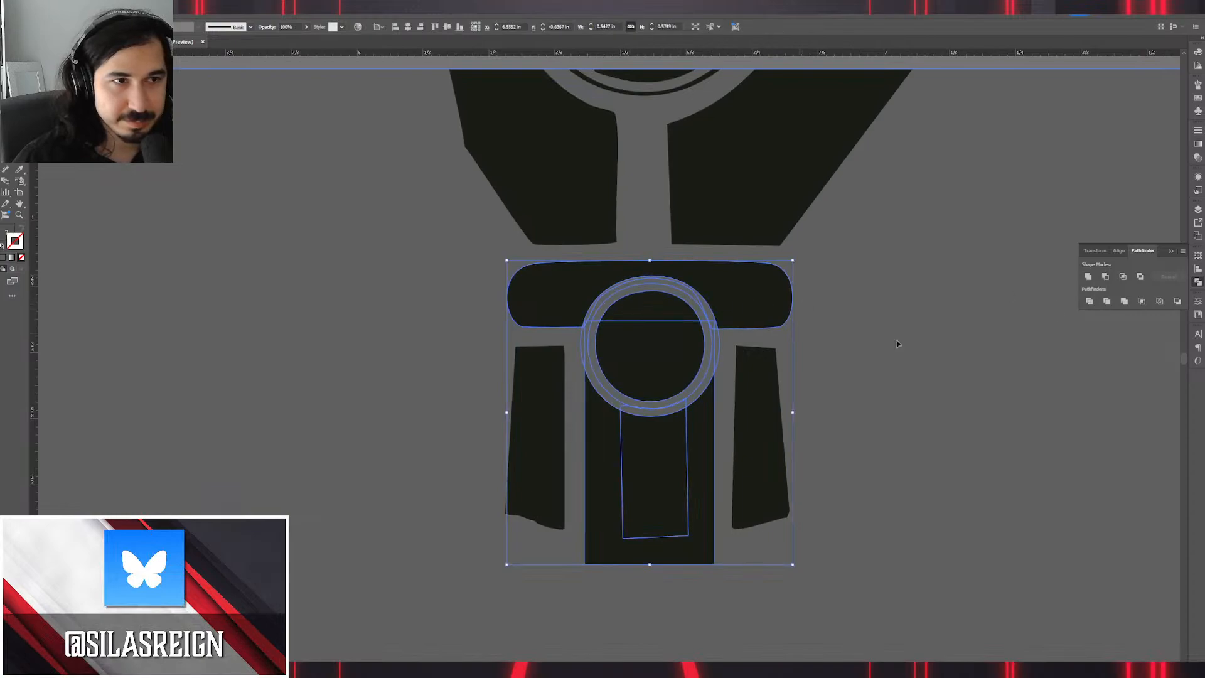
double_click(708, 390)
click(708, 389)
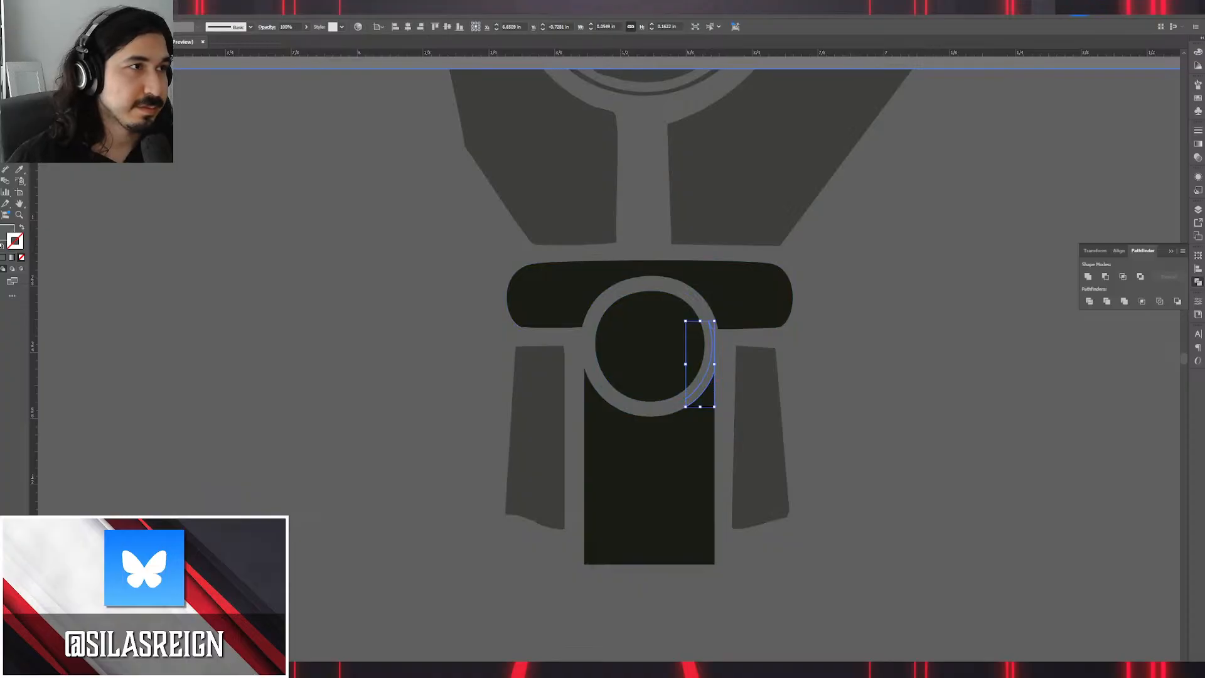
key(alt+s)
mouse_move(226, 103)
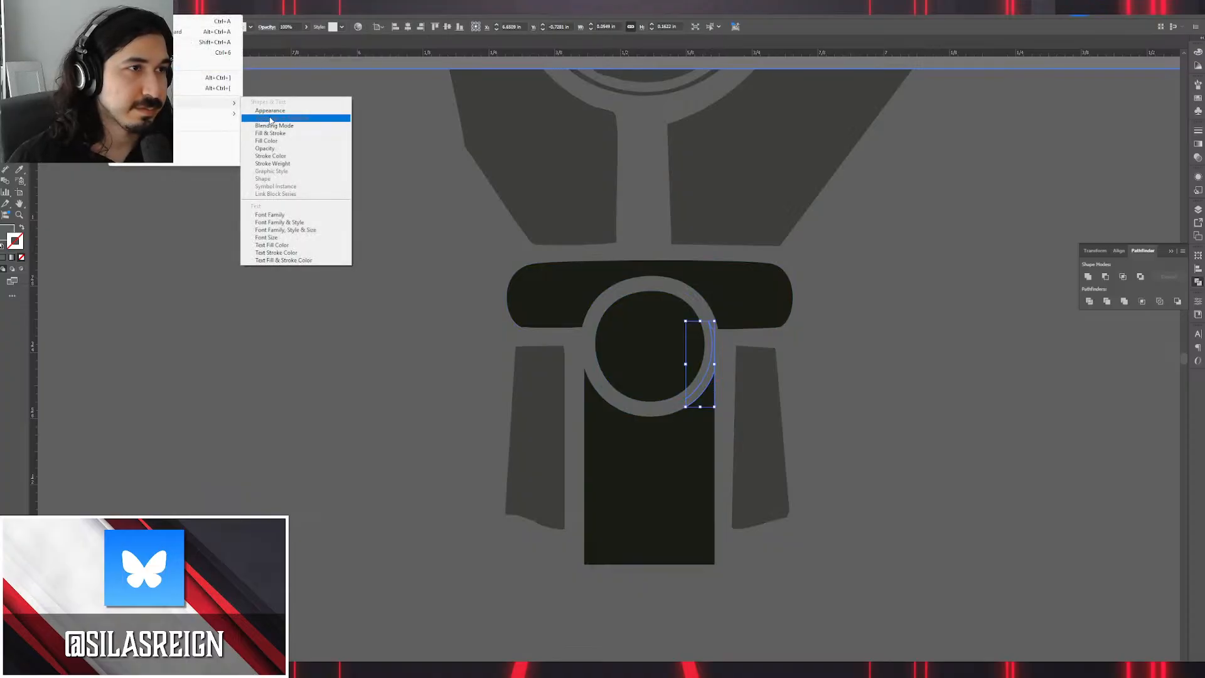
click(270, 111)
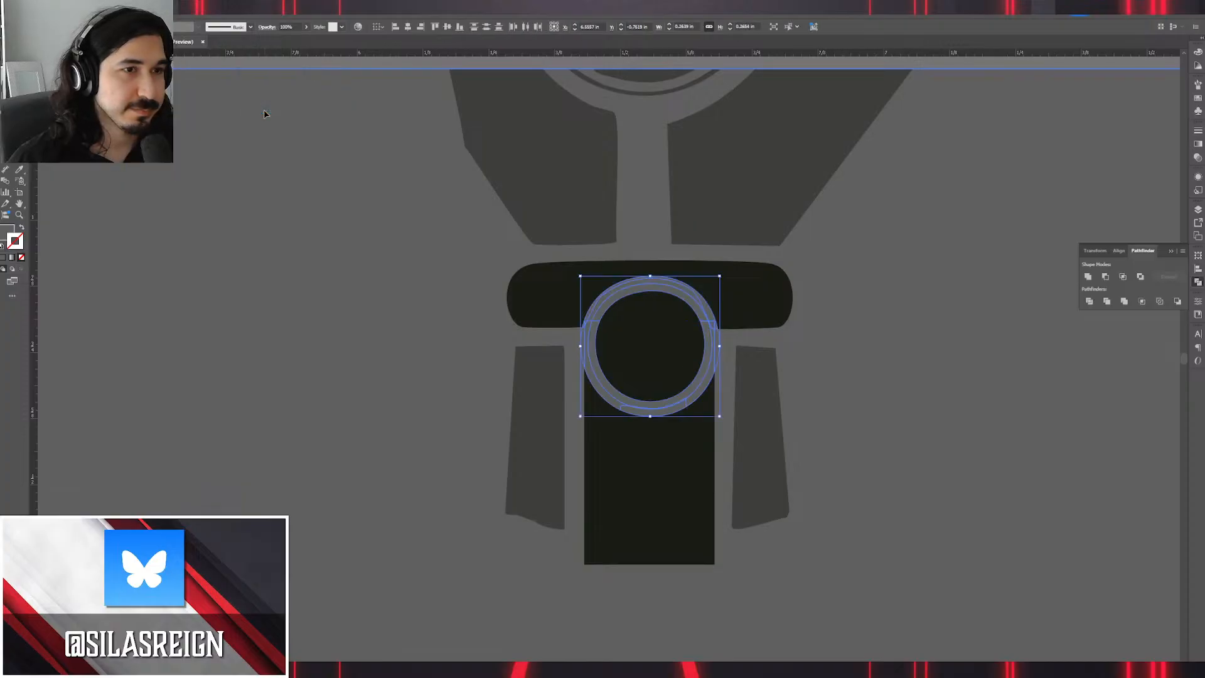
key(ctrl+shift+a)
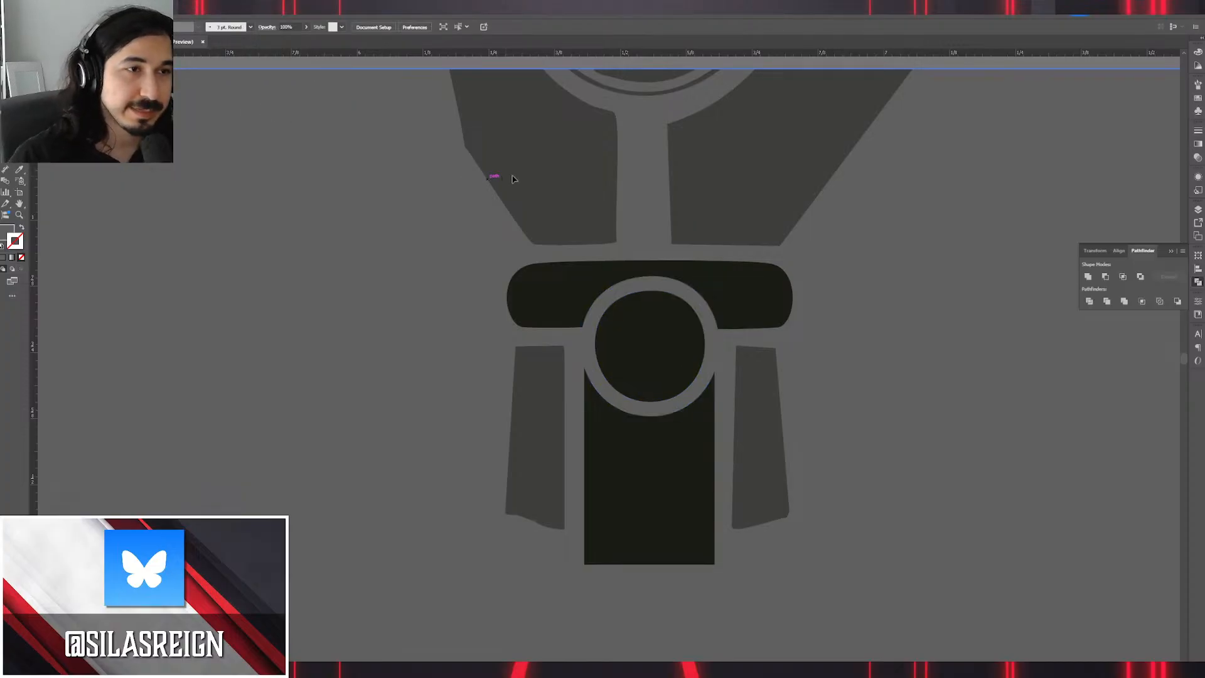
double_click(414, 309)
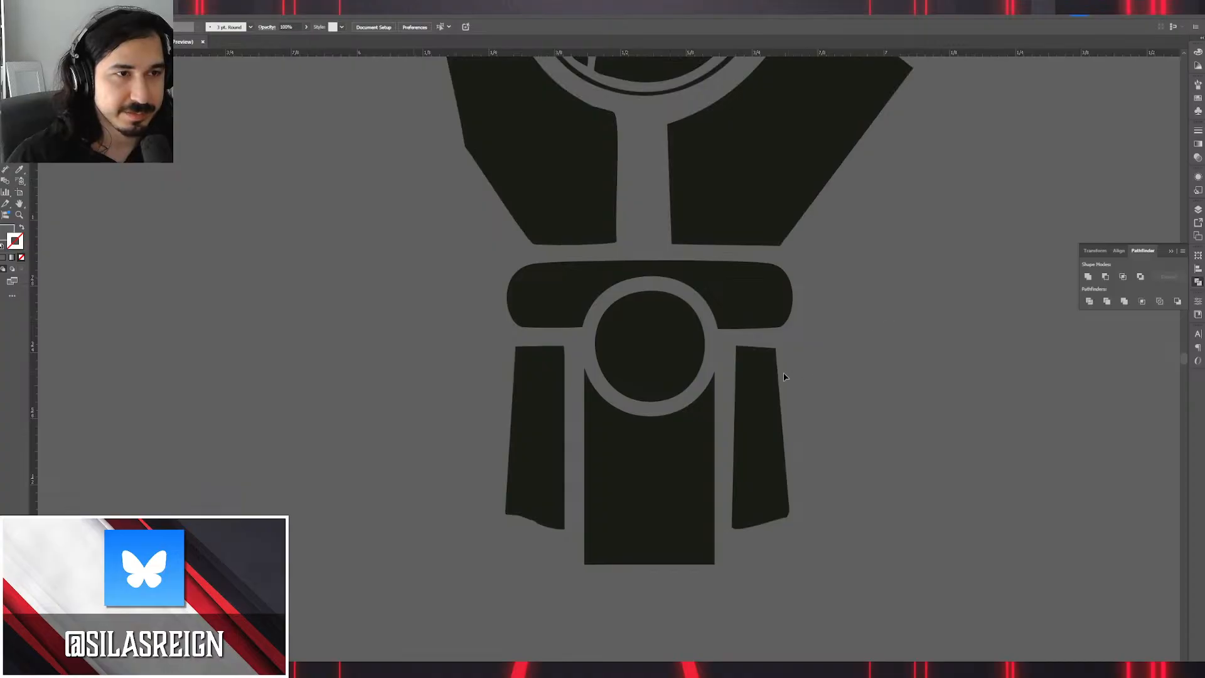
Unite the hand and wrist pieces with Pathfinder to merge the overlapping and divided parts.
click(774, 390)
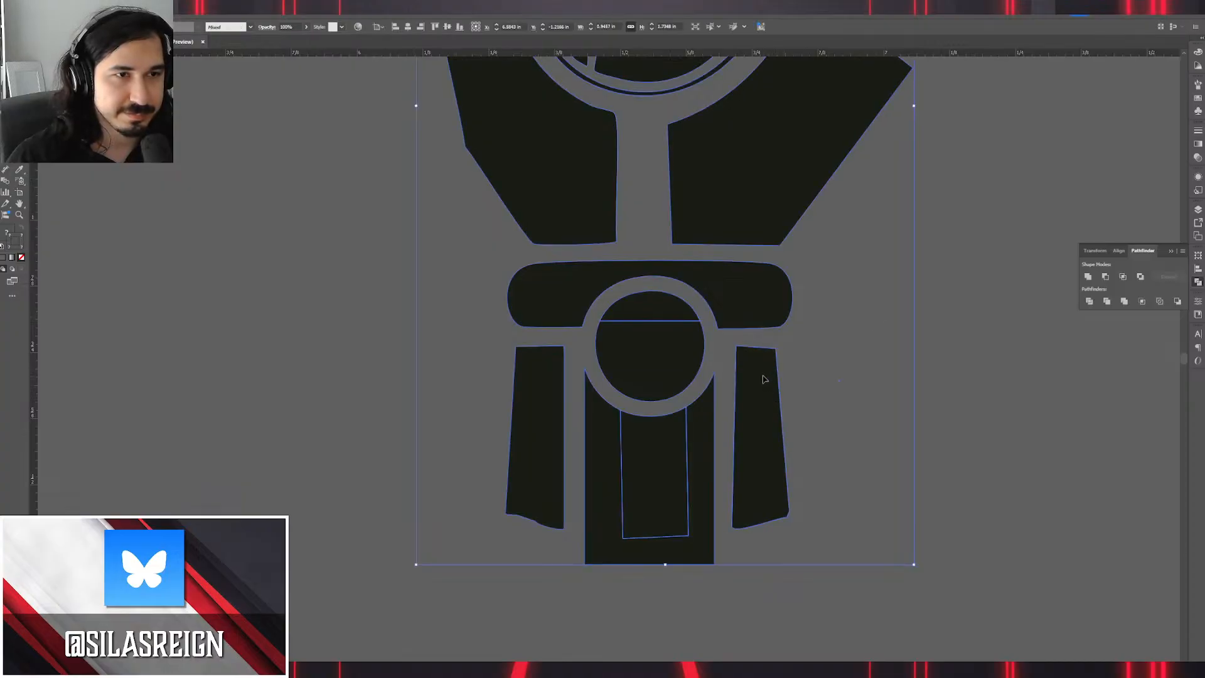
double_click(765, 380)
click(680, 544)
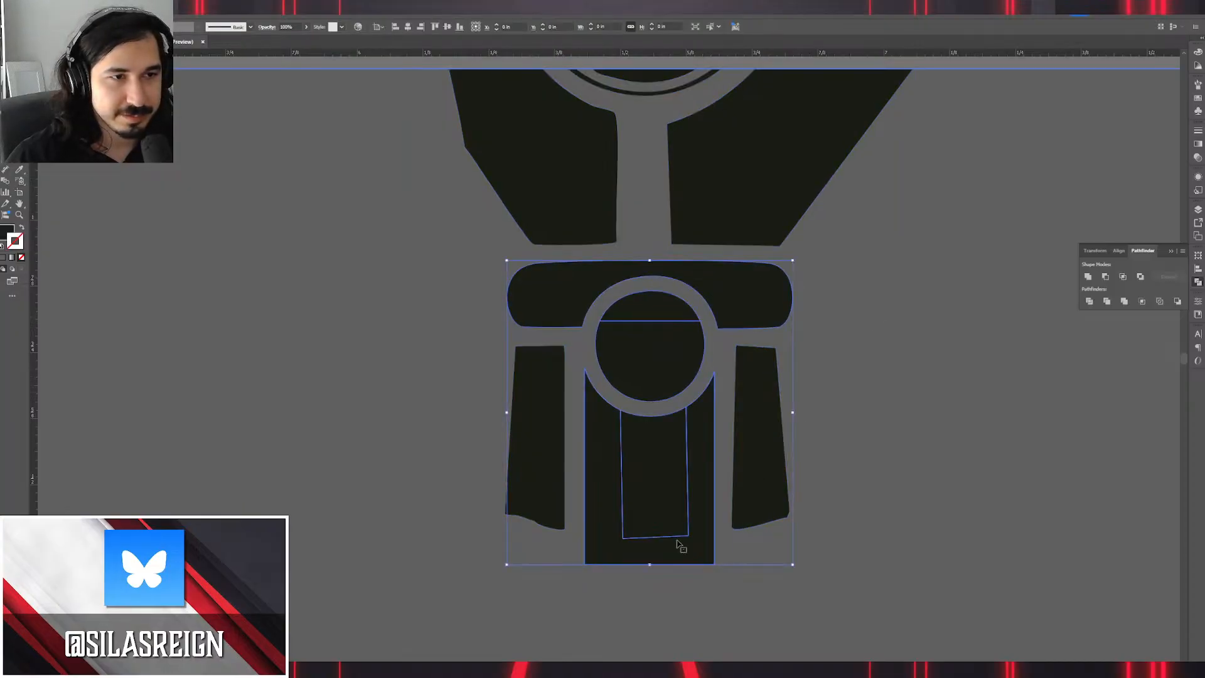
double_click(737, 612)
click(679, 530)
click(1090, 278)
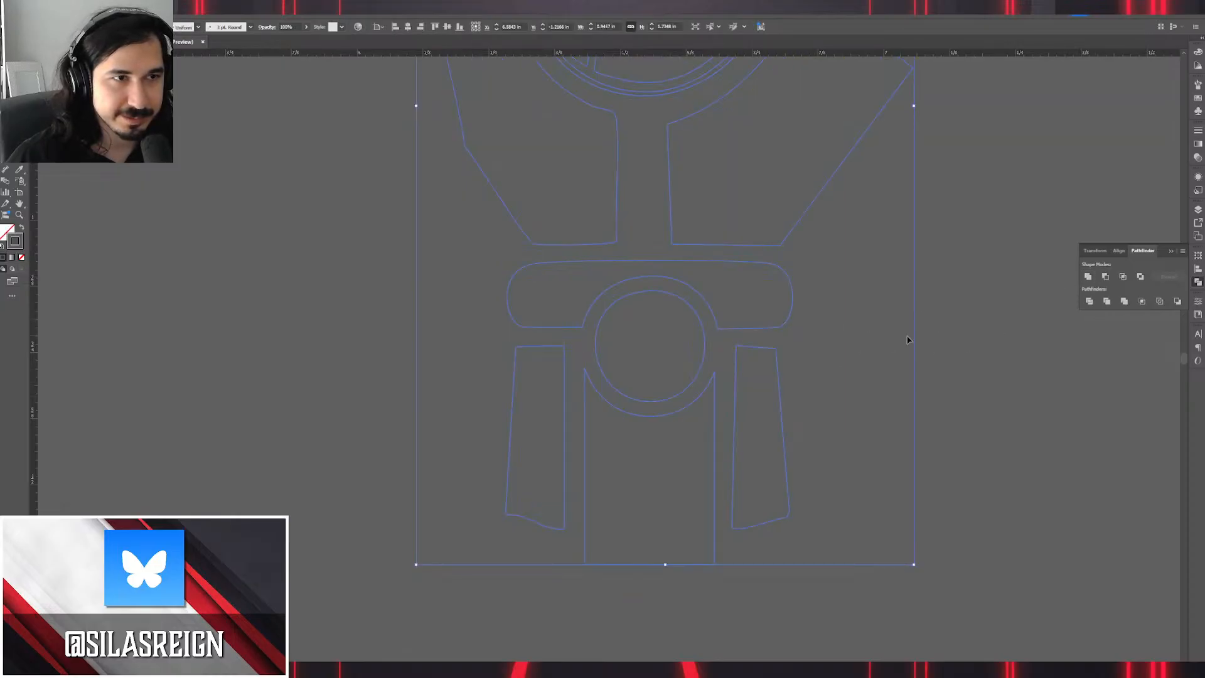
Swap the emblem's fill and stroke and set the fill colour to dark grey 191919.
click(22, 229)
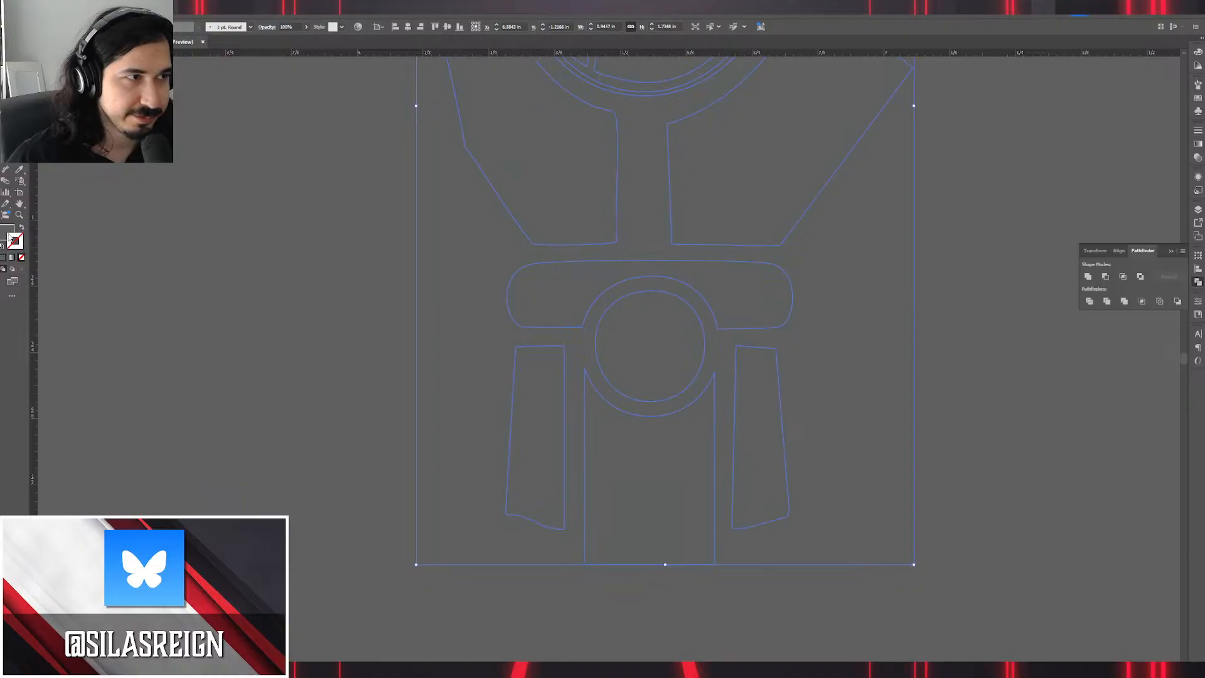
double_click(4, 234)
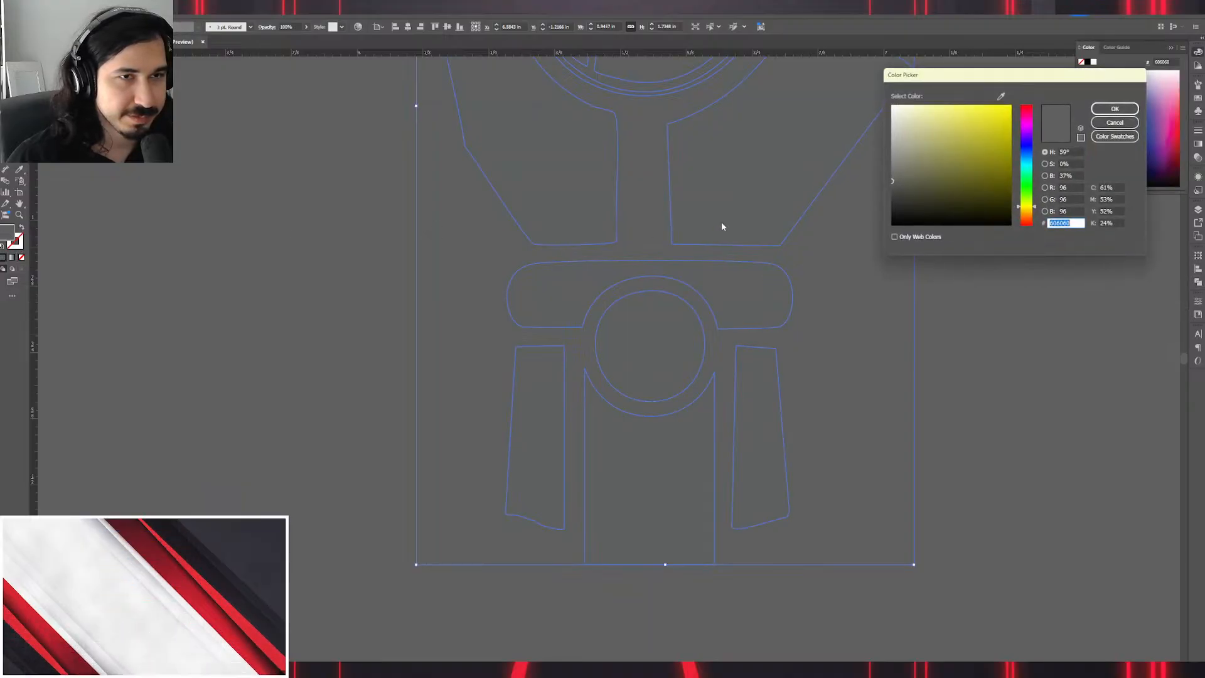
click(912, 198)
drag(912, 198, 892, 213)
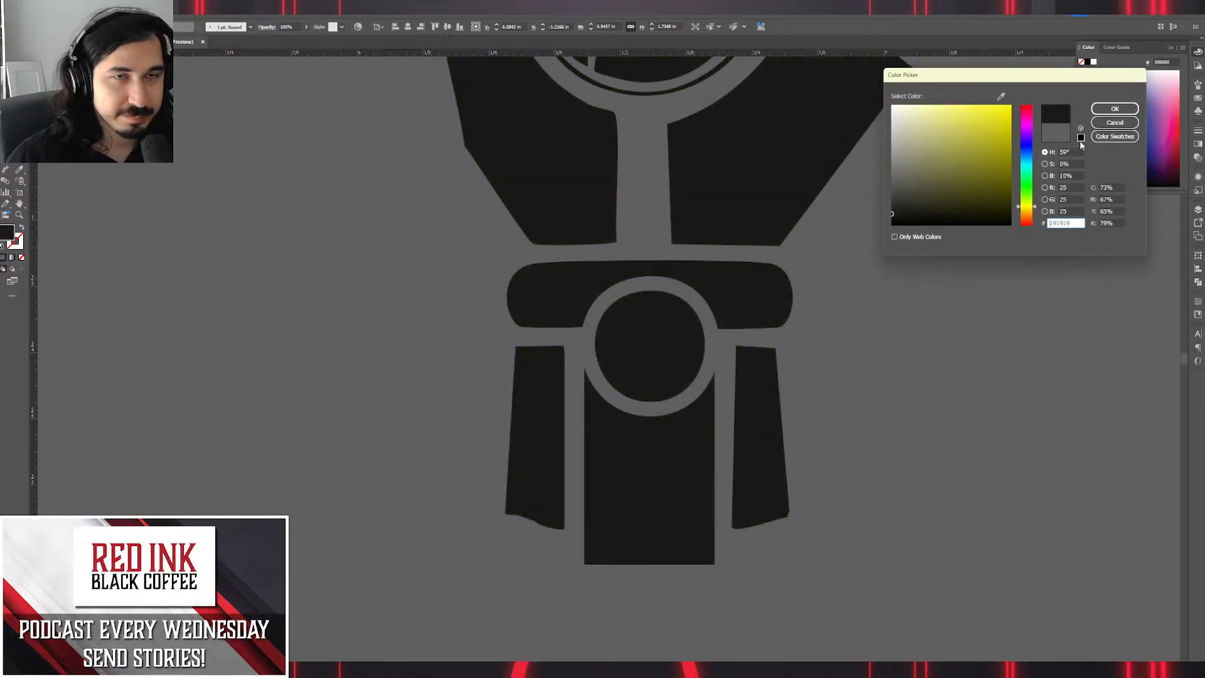
click(1095, 108)
click(951, 326)
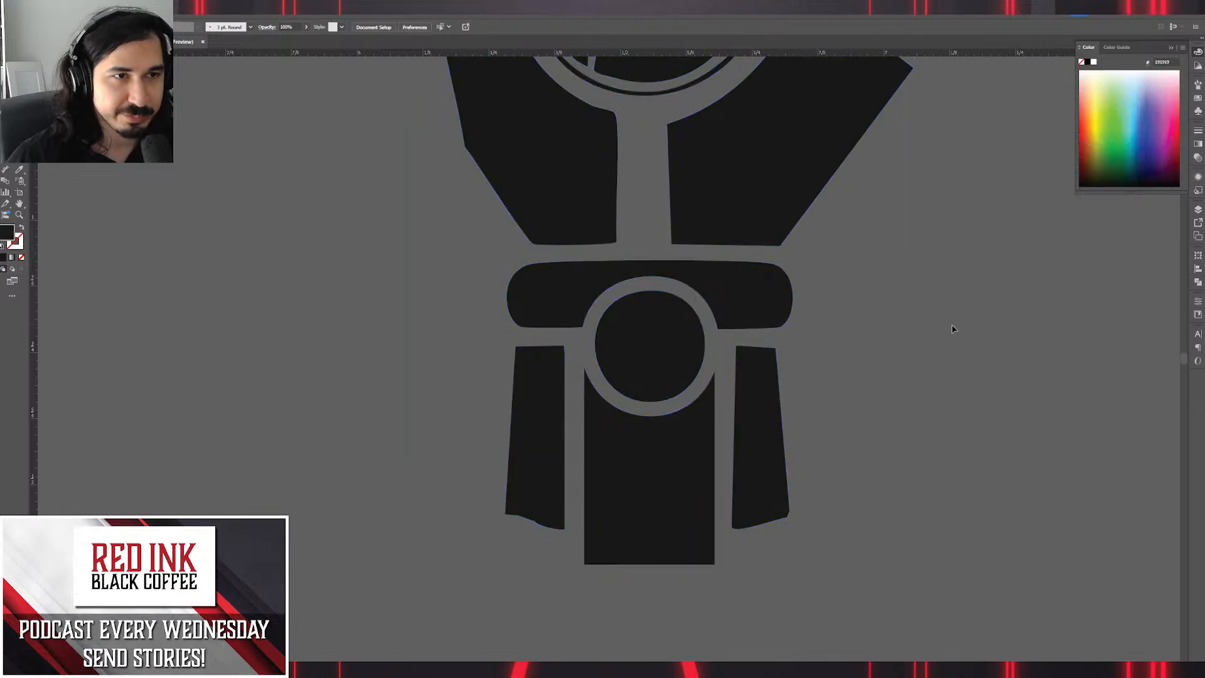
Remove the stray anchor points from the left forearm panel's inner top corner and uneven bottom edge.
scroll(835, 391, down, 2)
scroll(869, 315, up, 3)
scroll(845, 412, down, 3)
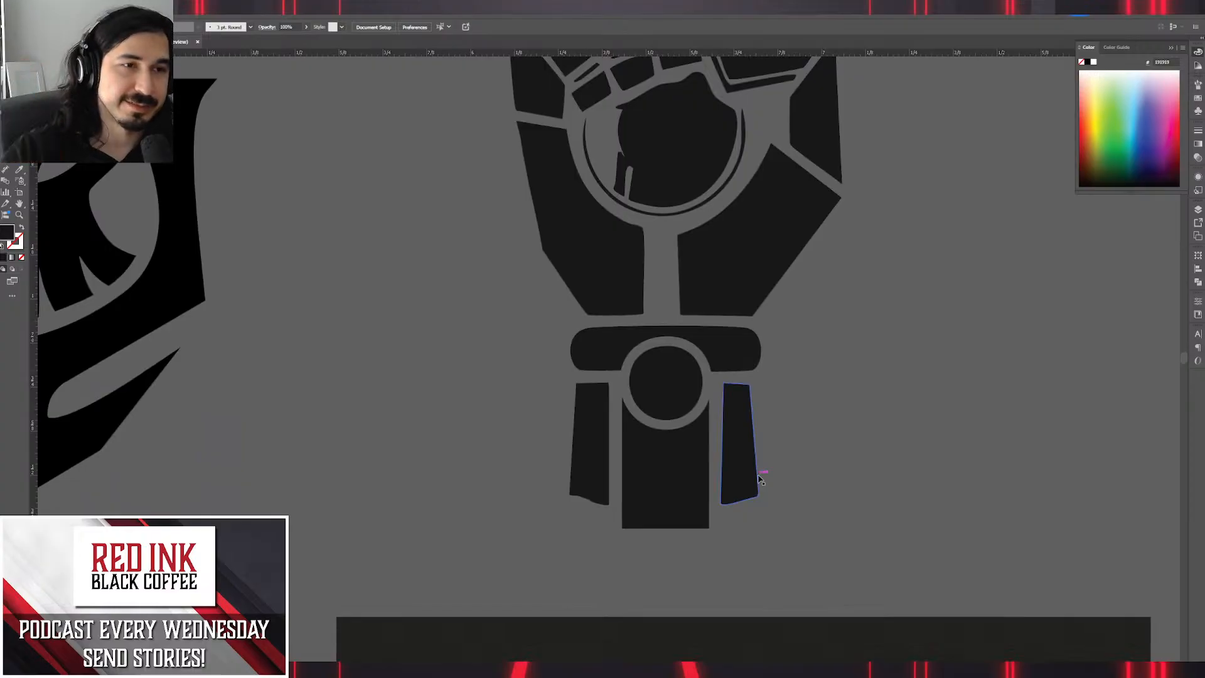
scroll(732, 422, up, 3)
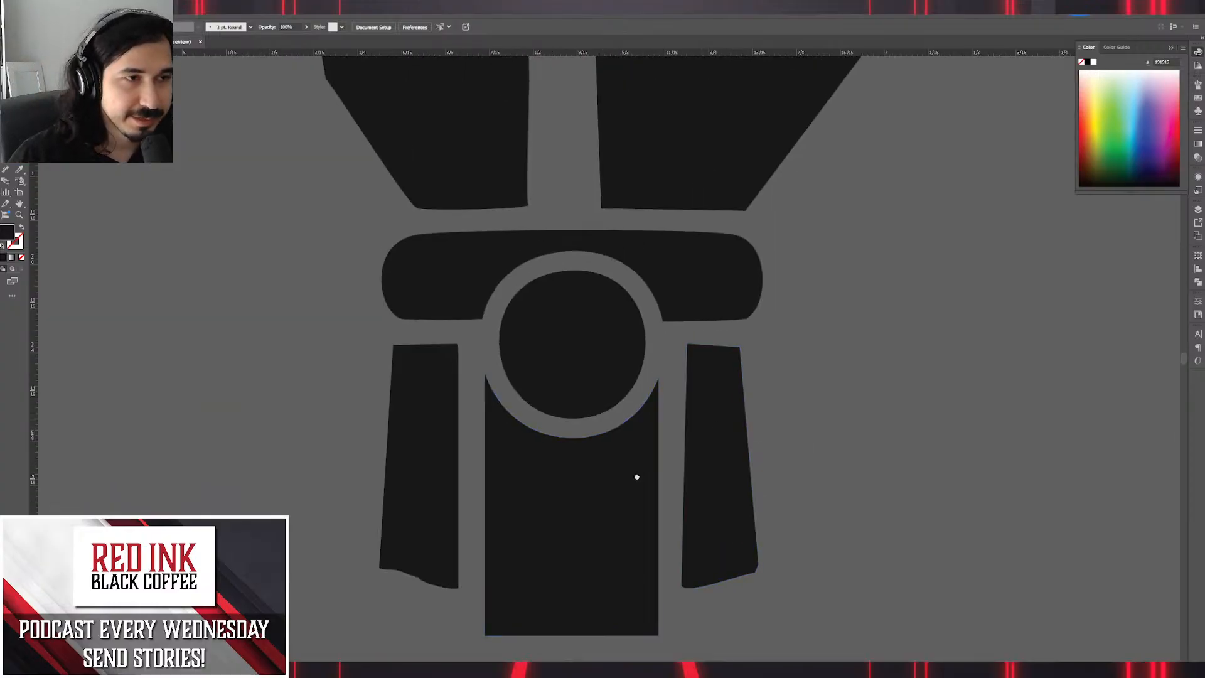
scroll(635, 476, down, 2)
key(ctrl+a)
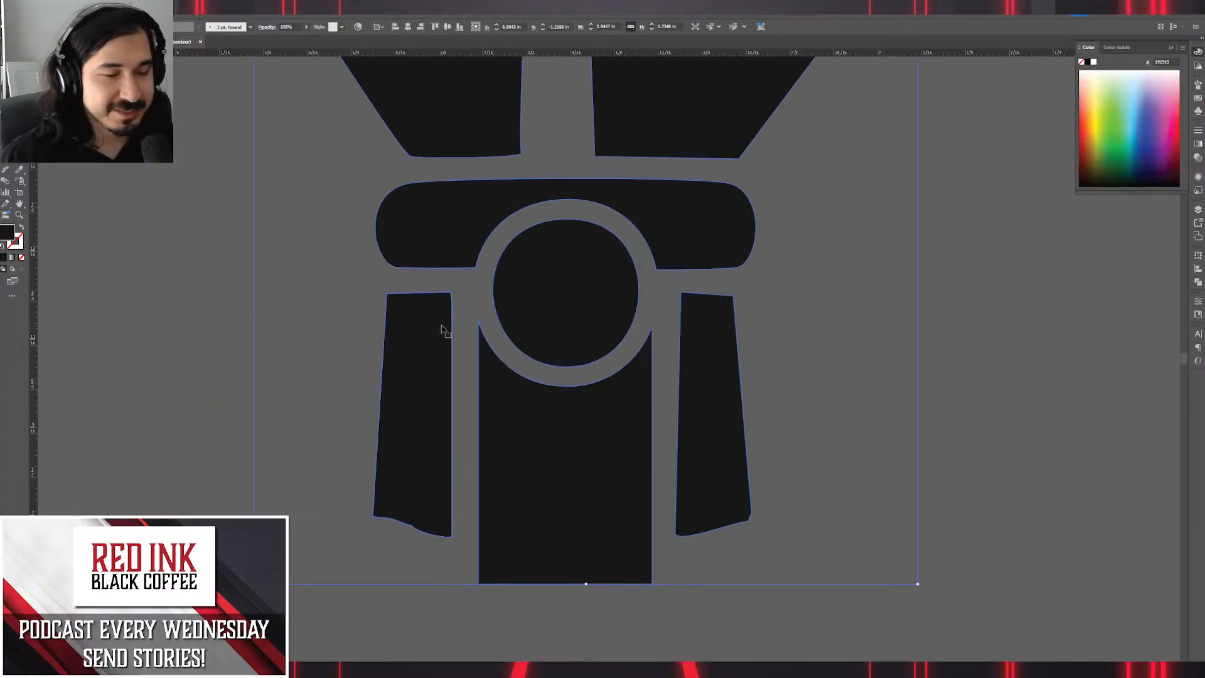
key(a)
click(451, 306)
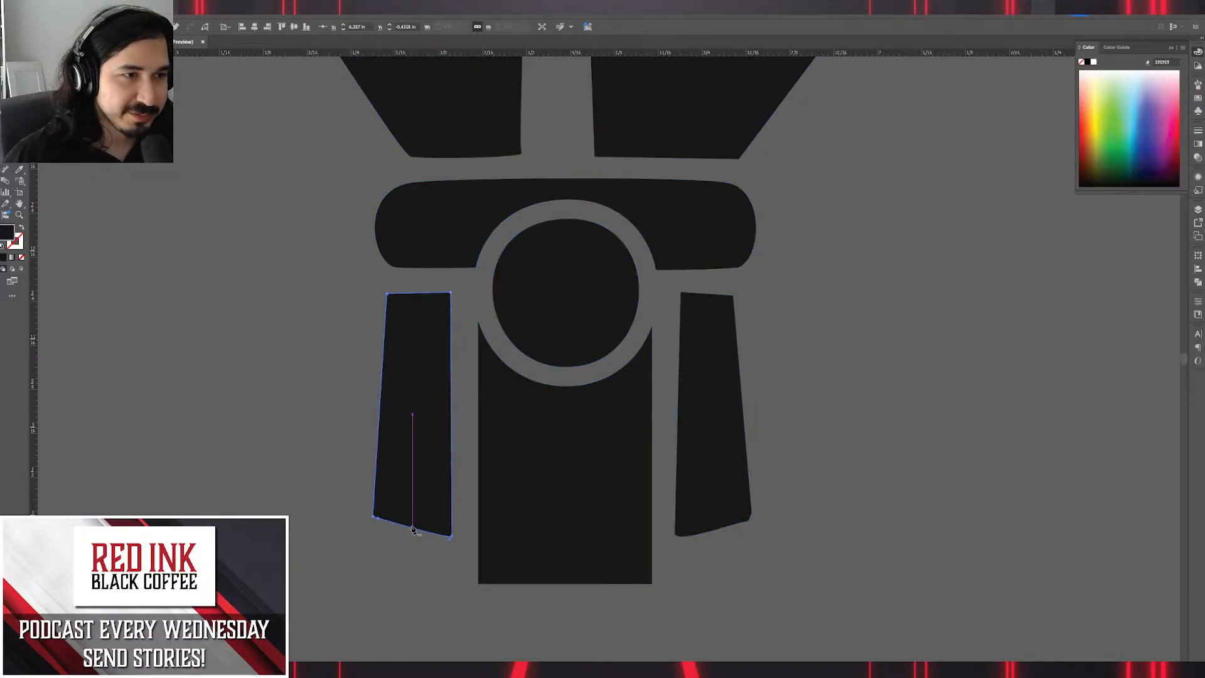
Remove the extra anchor points at the right forearm panel's corners and the left panel's inner lower corner.
click(750, 517)
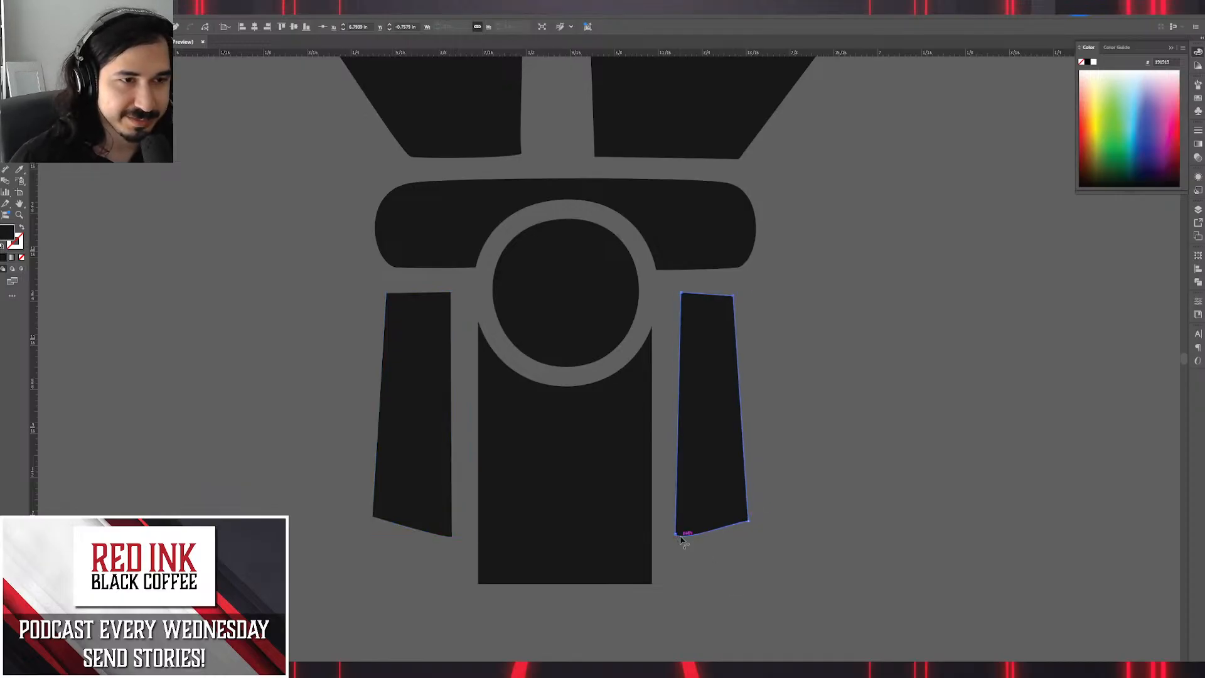
click(749, 521)
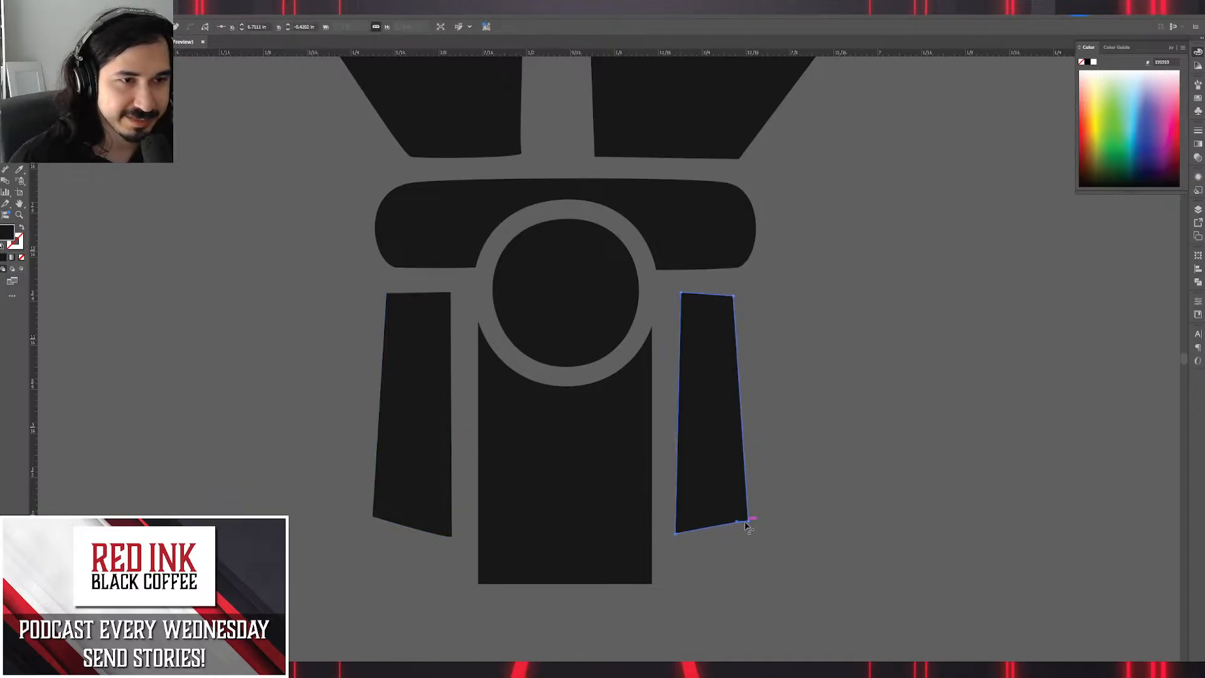
click(677, 304)
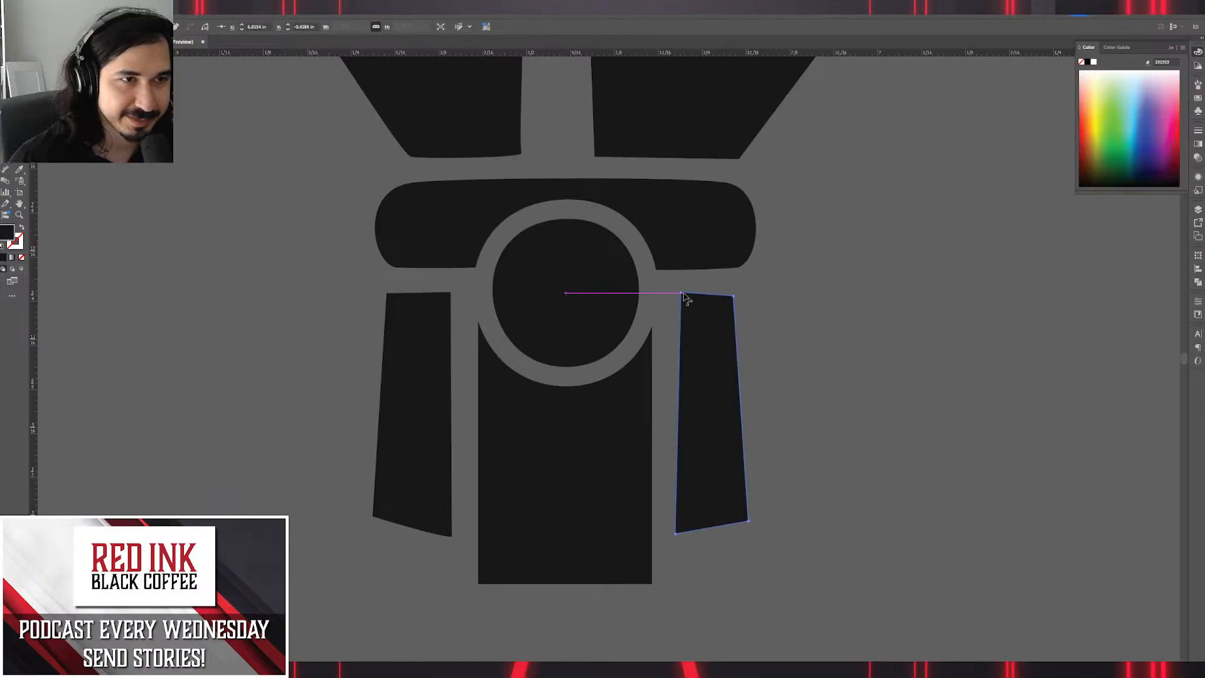
click(683, 294)
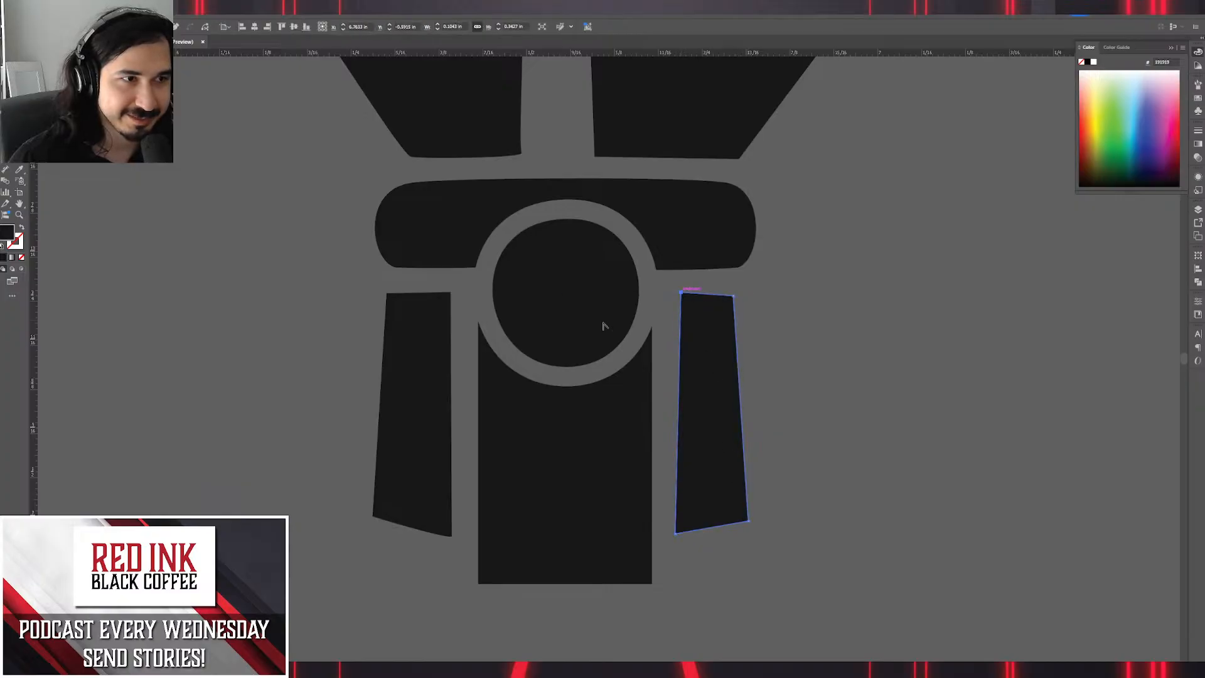
click(453, 537)
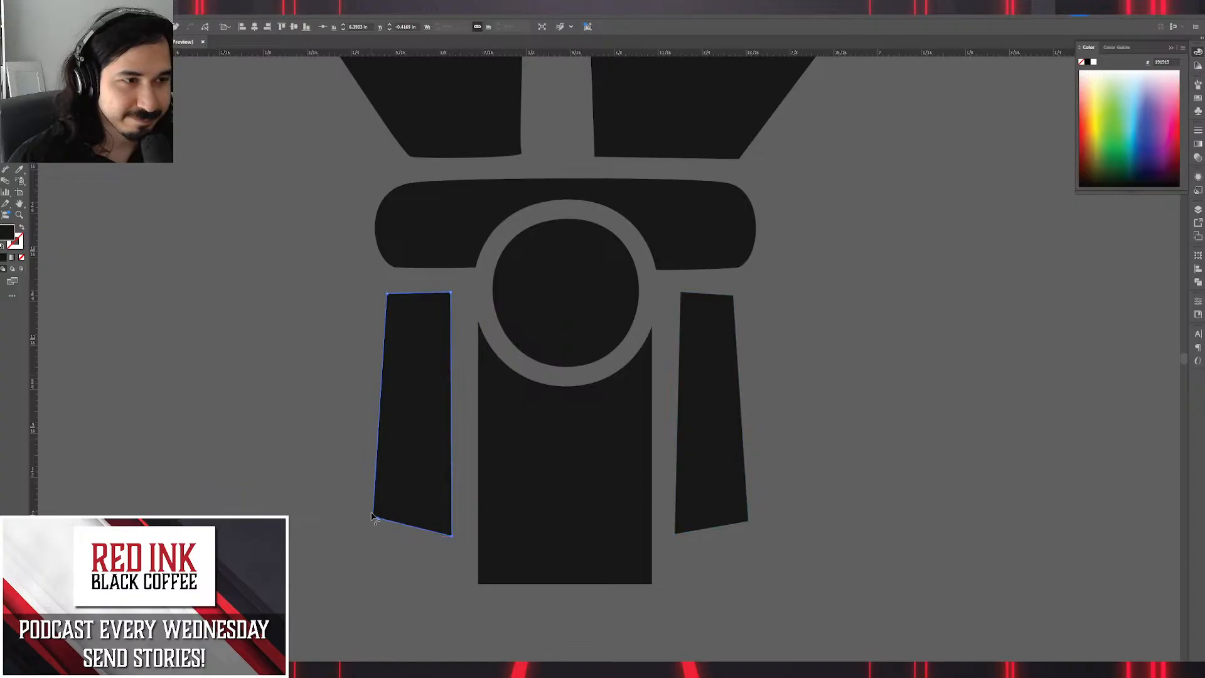
Extend the left panel's inner edge toward the forearm and down to its base, and level the right panel's top edge.
drag(452, 536, 457, 582)
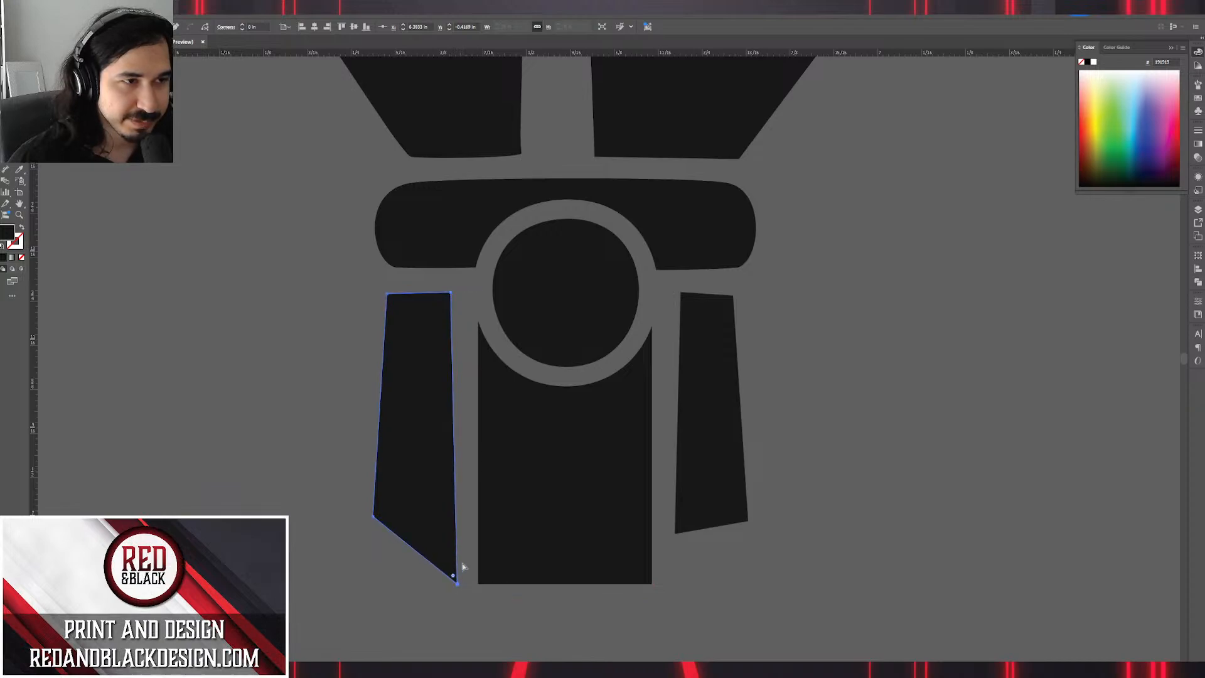
drag(450, 296, 457, 296)
click(685, 296)
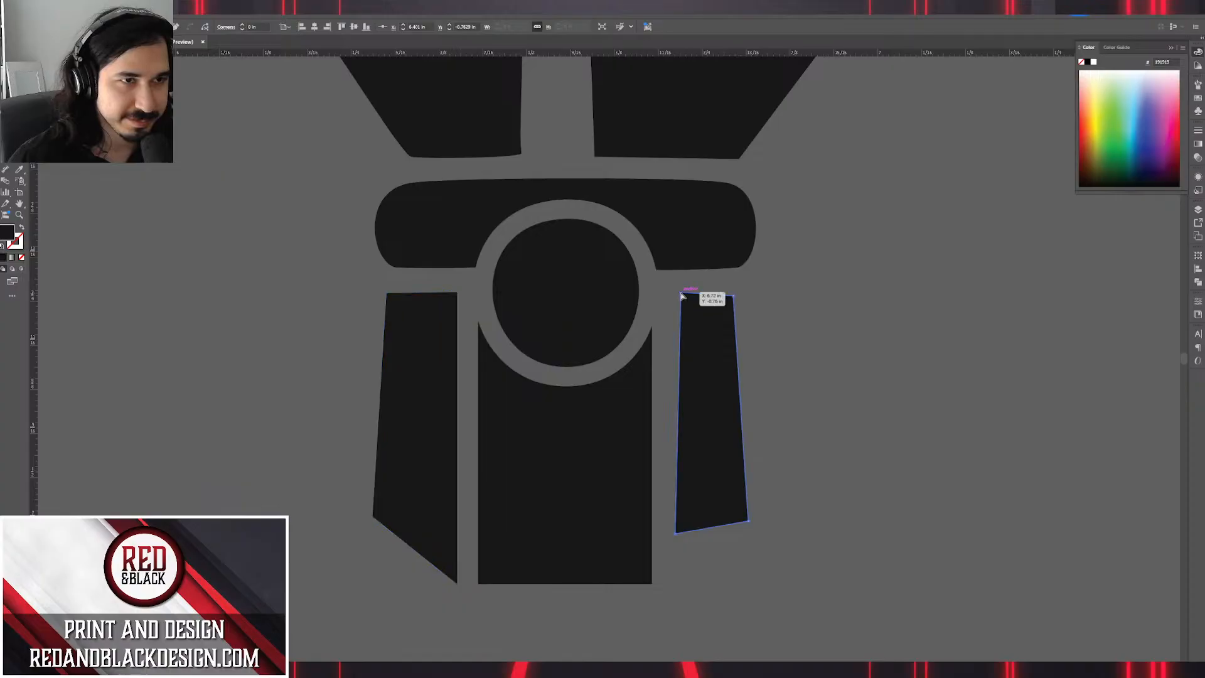
drag(735, 298, 729, 300)
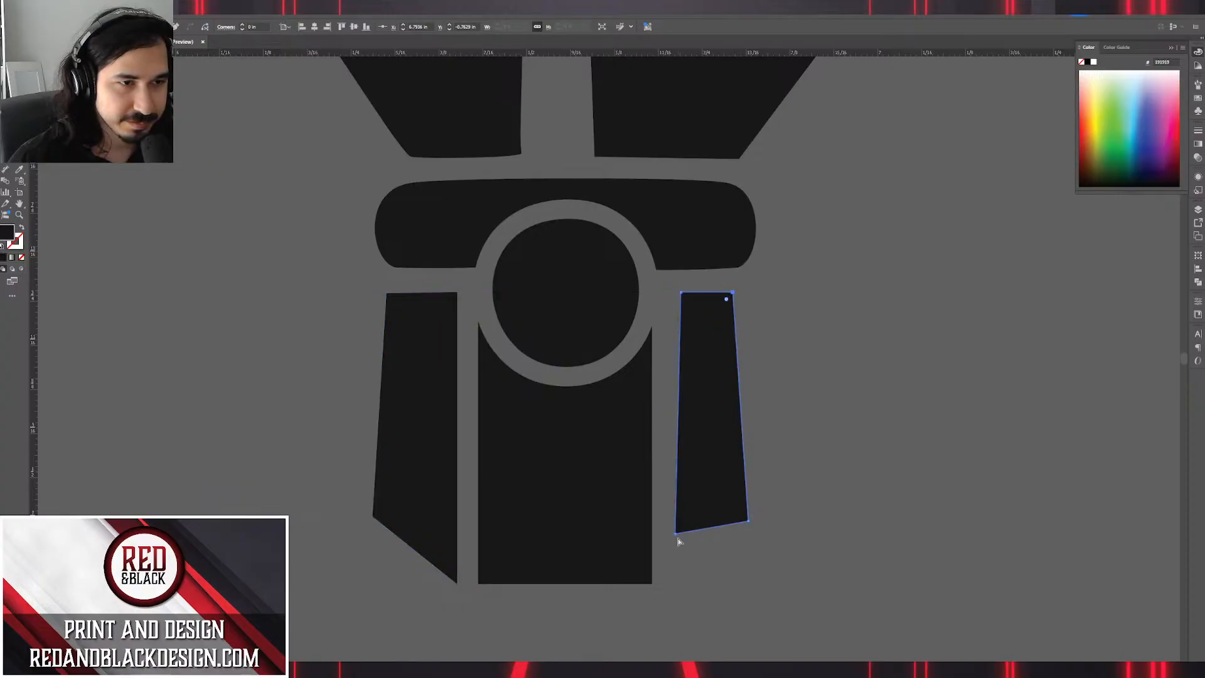
Taper the central forearm piece toward its base and angle both side panels' inner lower corners inward to match.
drag(676, 533, 630, 584)
click(651, 584)
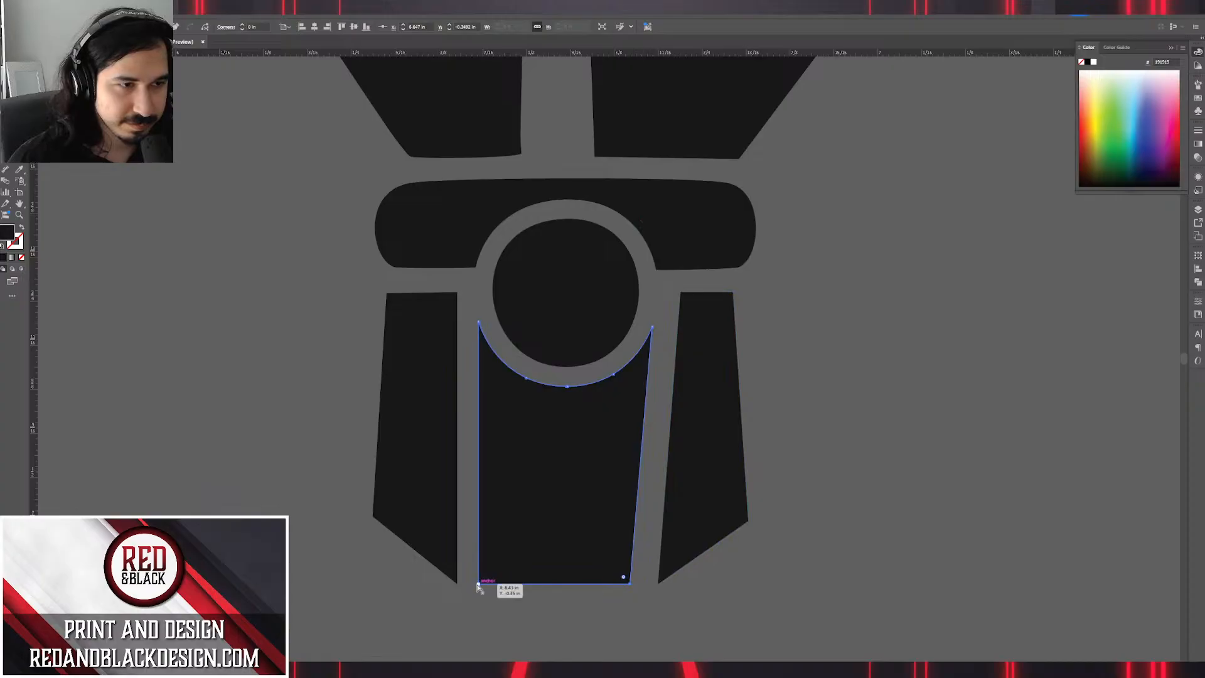
mouse_move(479, 585)
mouse_down()
mouse_move(493, 584)
mouse_move(457, 584)
mouse_move(471, 583)
mouse_up()
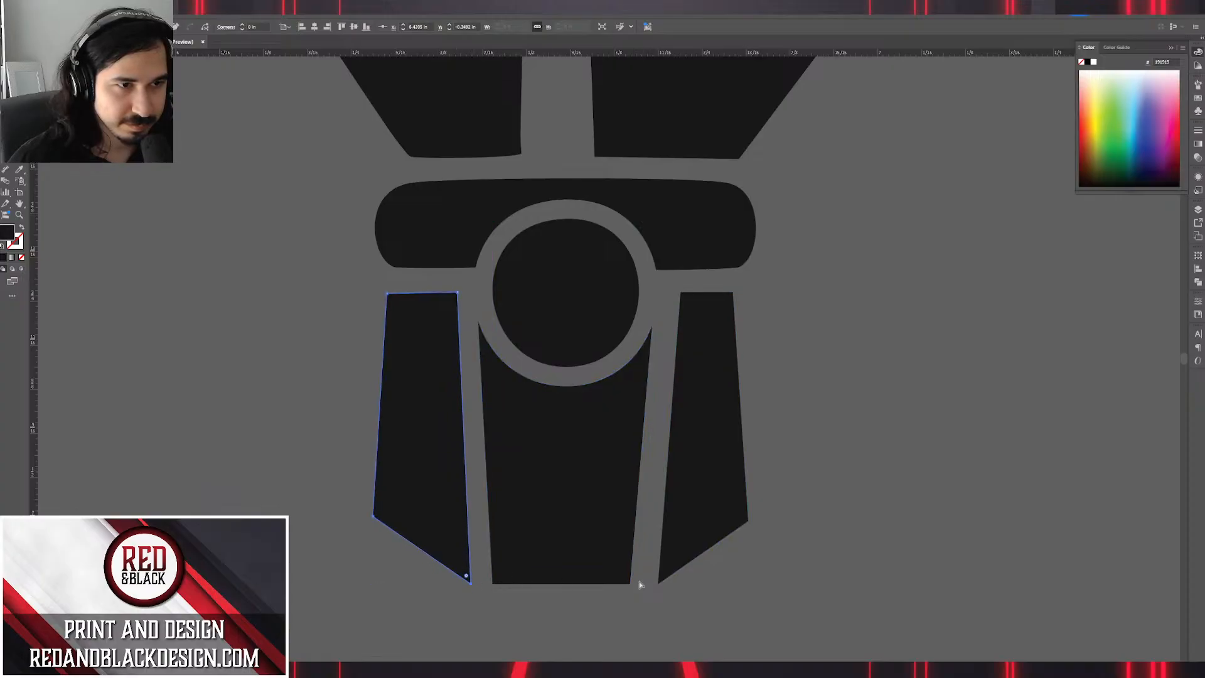
Move the right forearm panel's inner lower corner toward the central piece to even out the gap between them.
drag(657, 585, 650, 588)
click(872, 500)
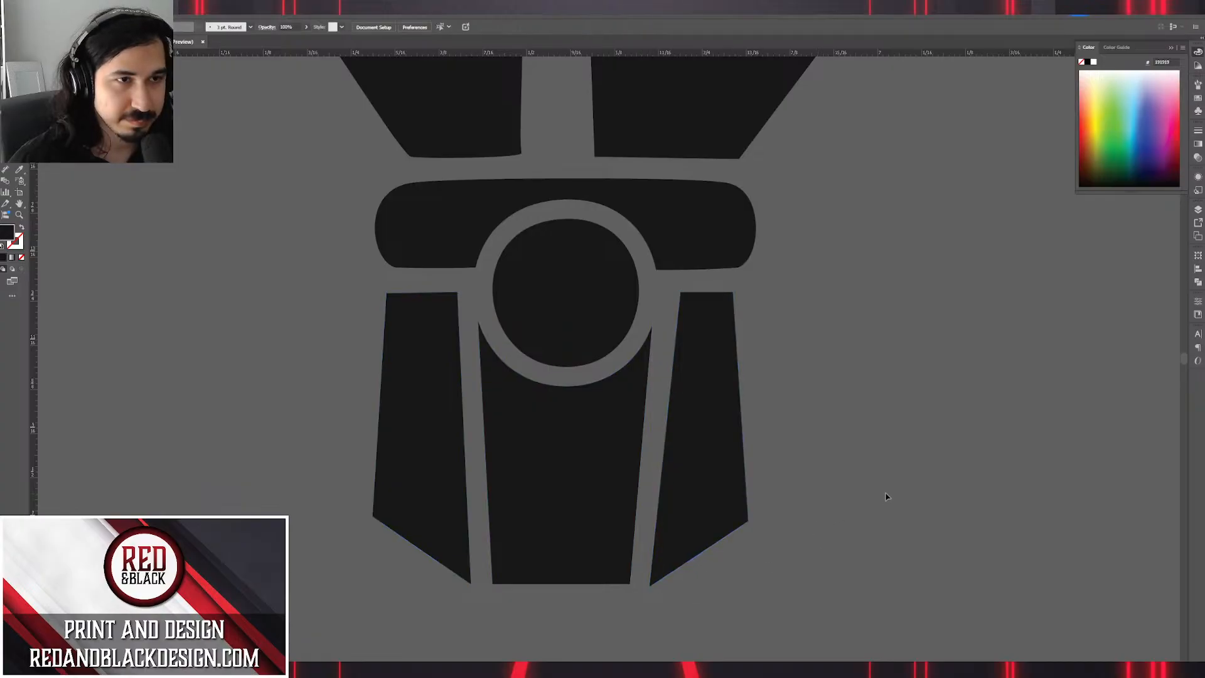
scroll(882, 493, down, 3)
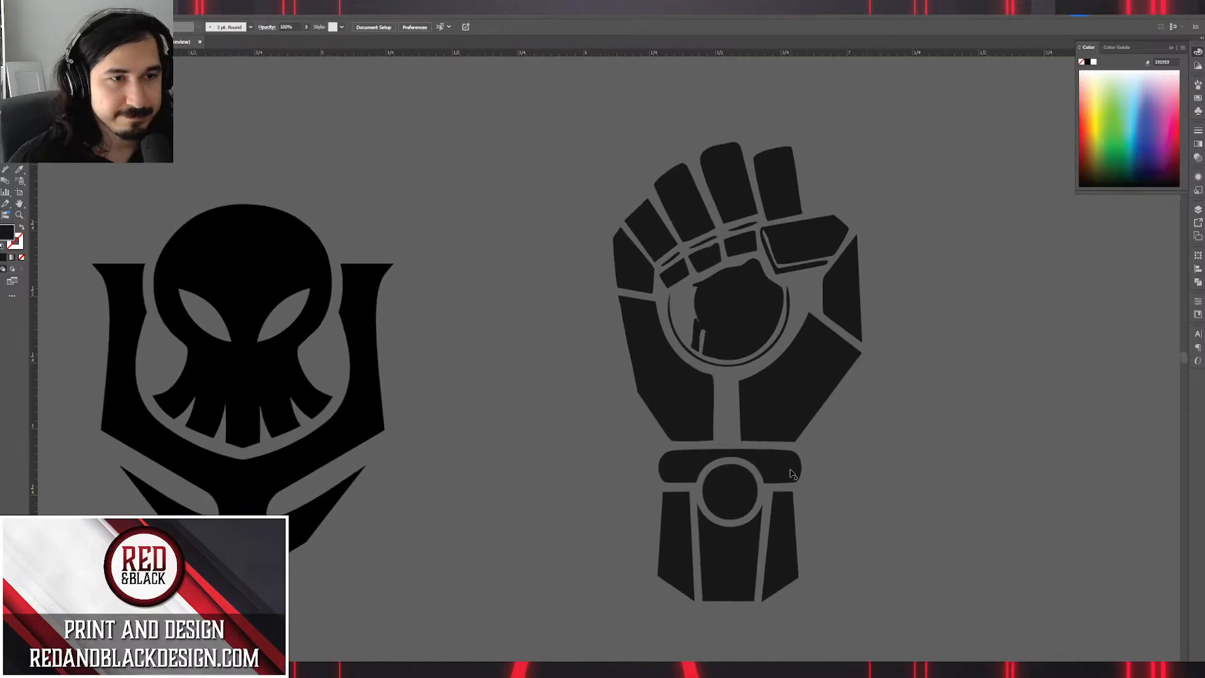
scroll(791, 477, up, 4)
scroll(758, 379, down, 3)
scroll(670, 492, up, 2)
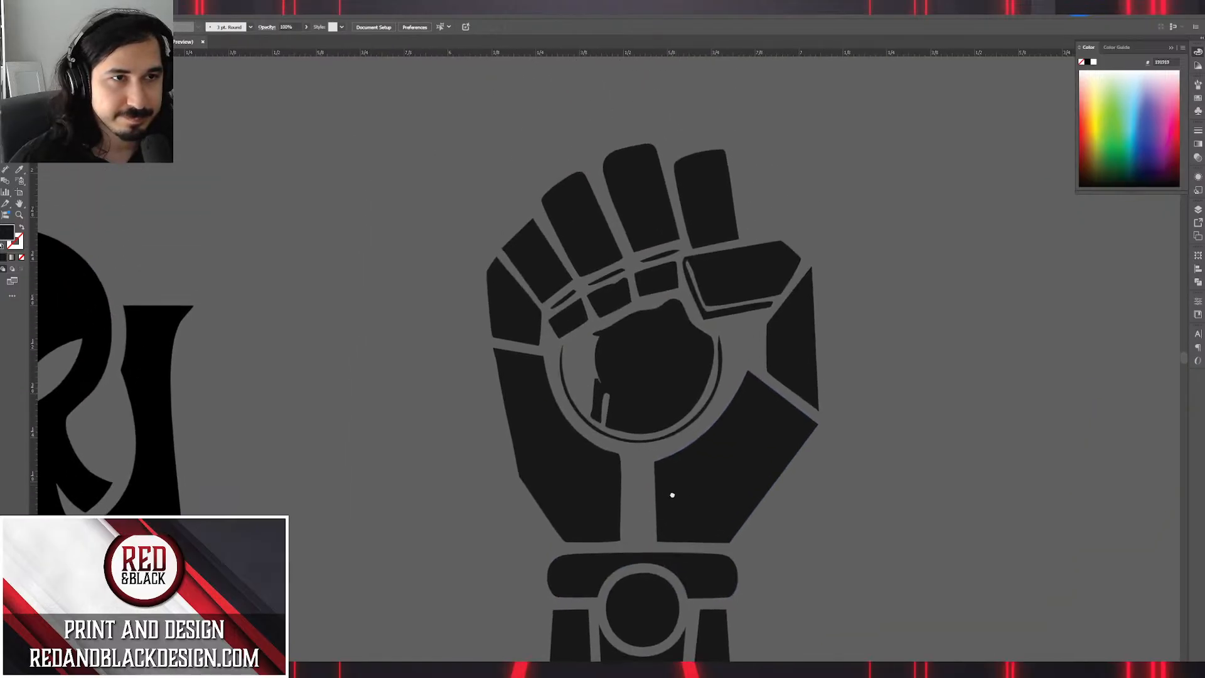
Remove the inner groove and extra anchor points from the thumb's large panel, leaving a solid shape with straight edges and sharp corners.
click(713, 304)
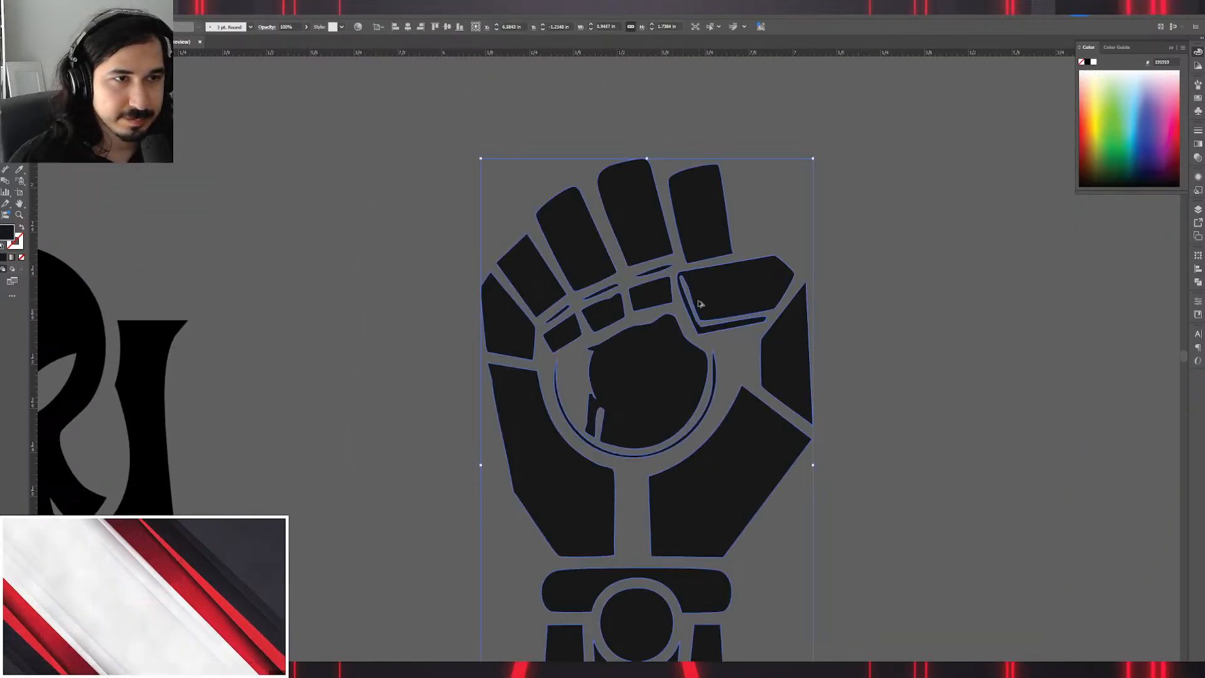
scroll(721, 317, up, 2)
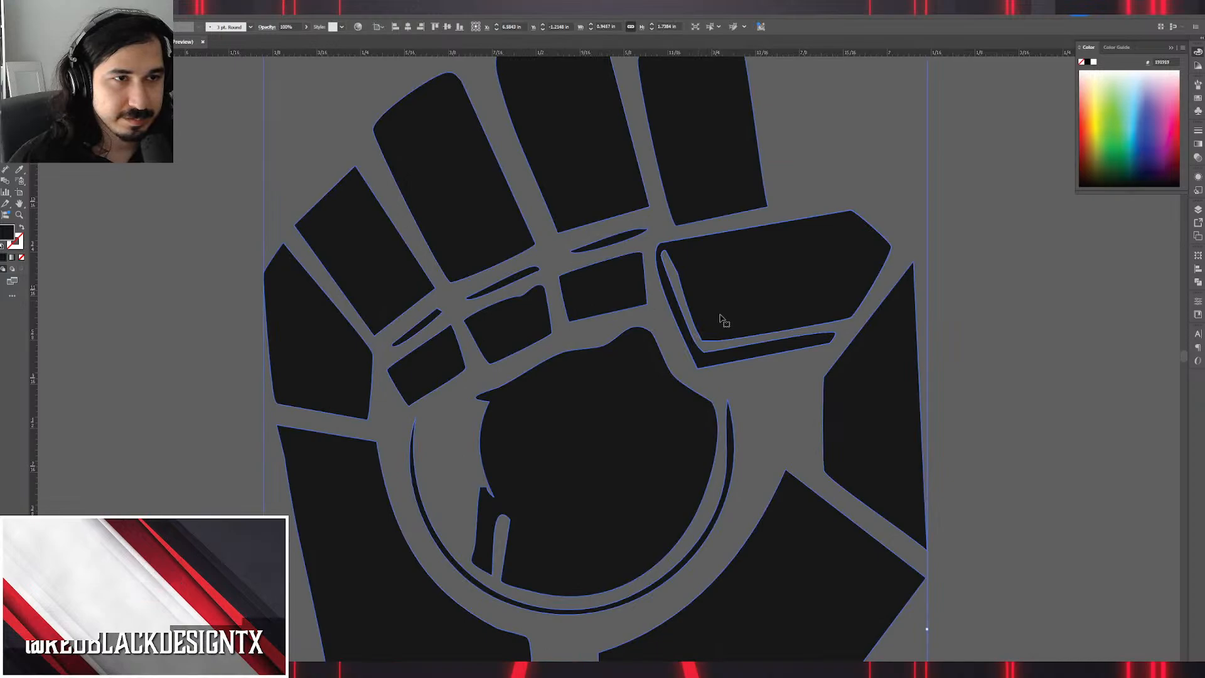
click(666, 253)
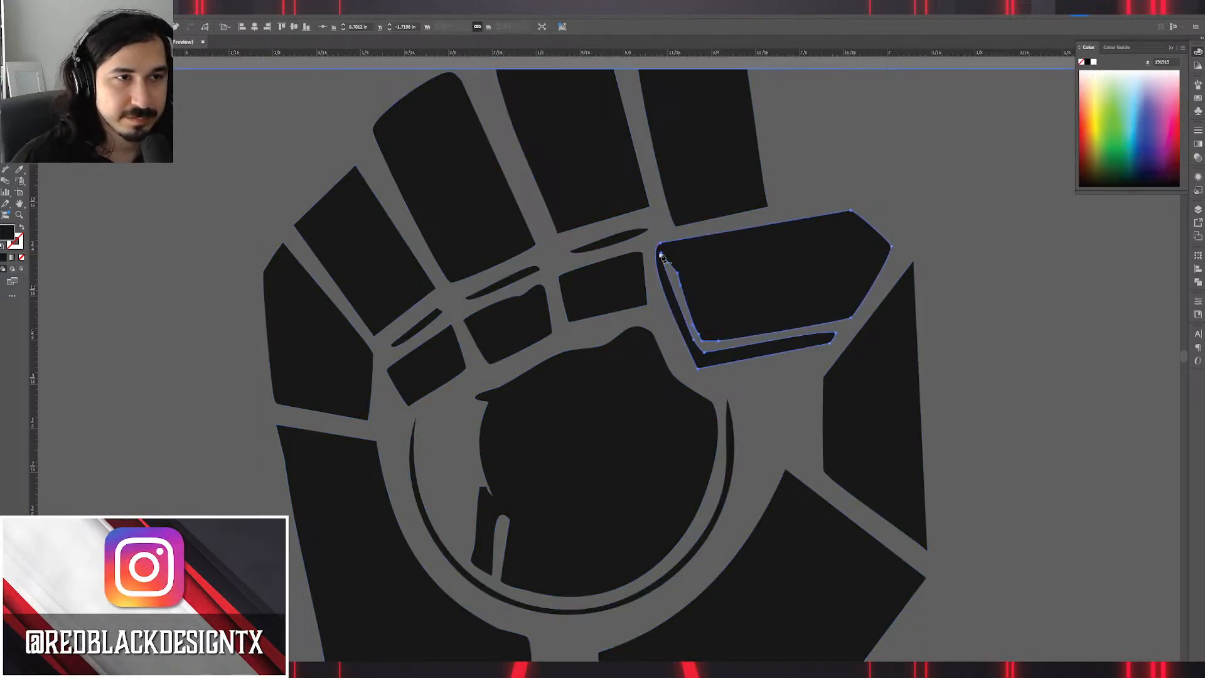
key(Delete)
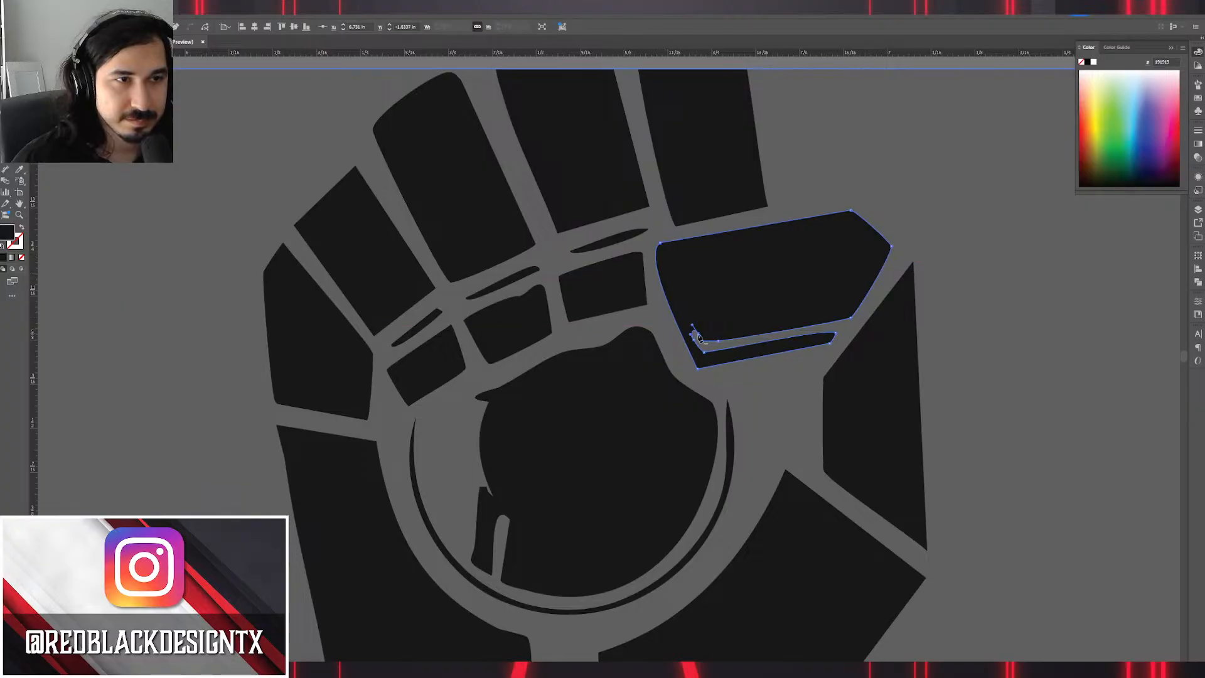
drag(698, 335, 840, 337)
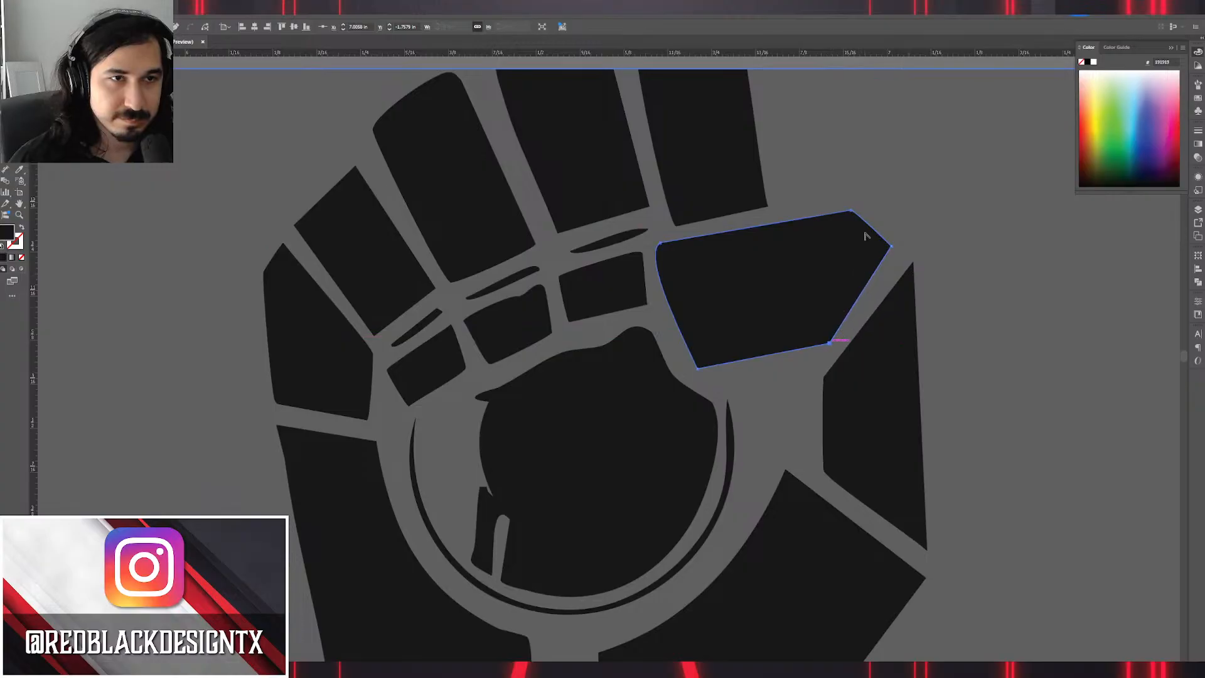
click(852, 209)
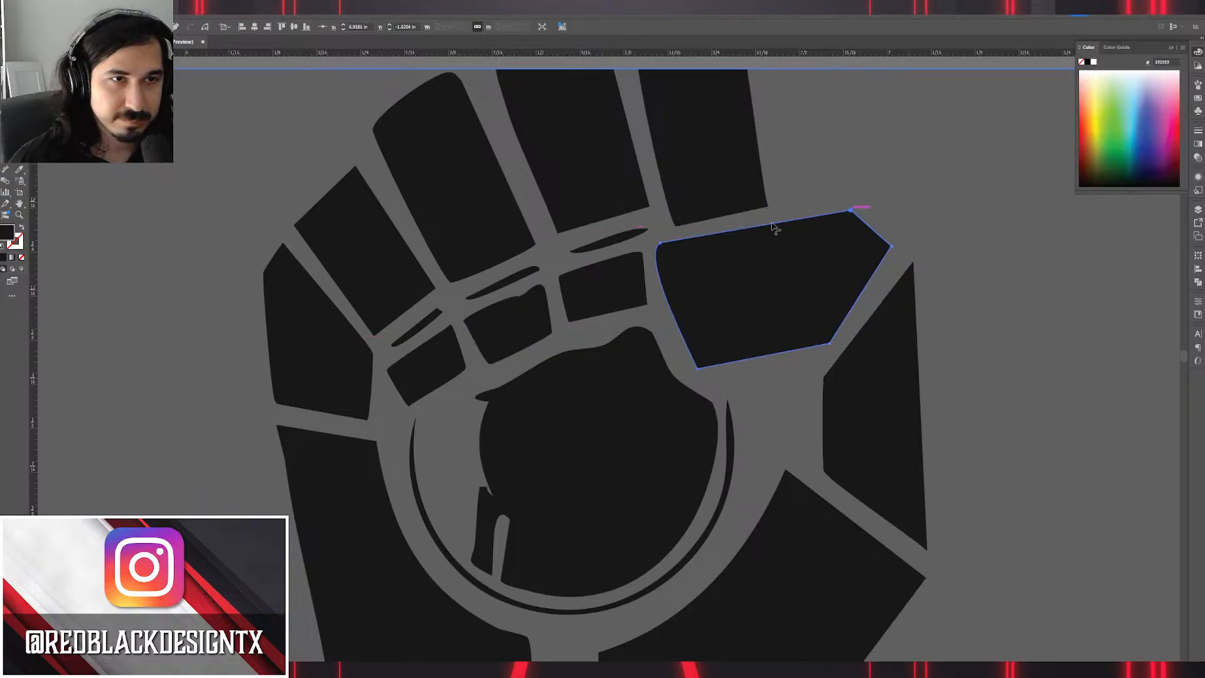
click(660, 244)
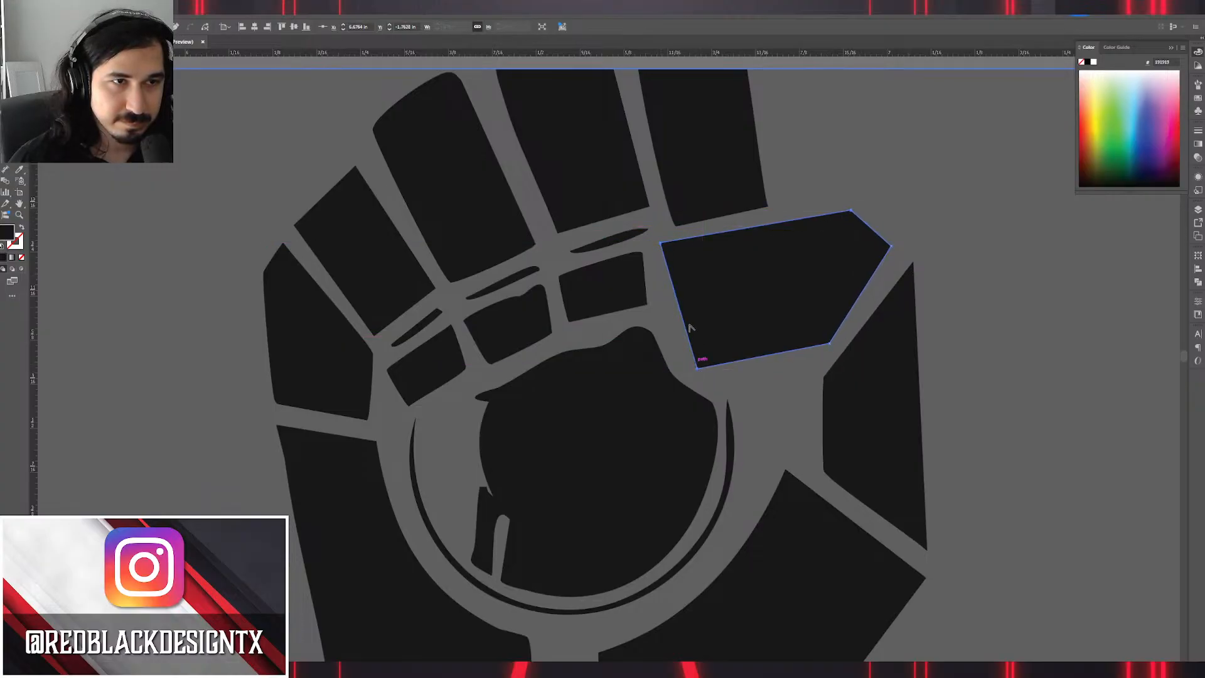
click(696, 368)
Clean up the thumb's outer lower segment and shift its upper and inner corners so its edges run parallel to the neighbouring panels.
click(825, 378)
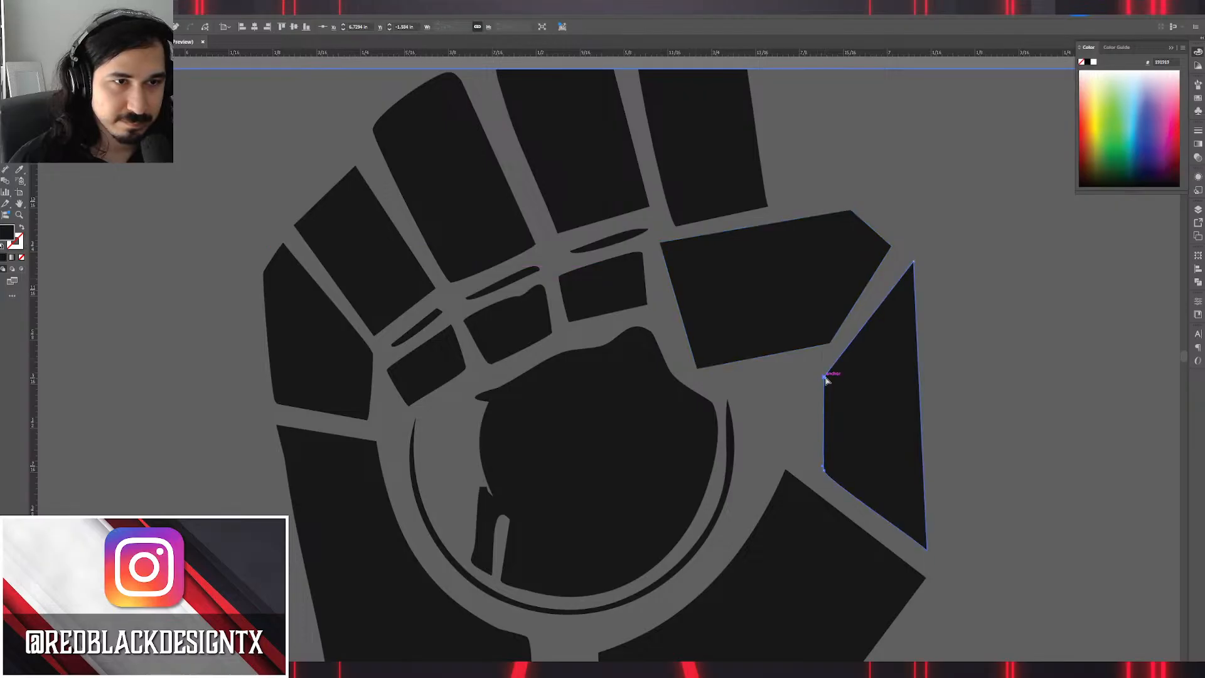
click(824, 469)
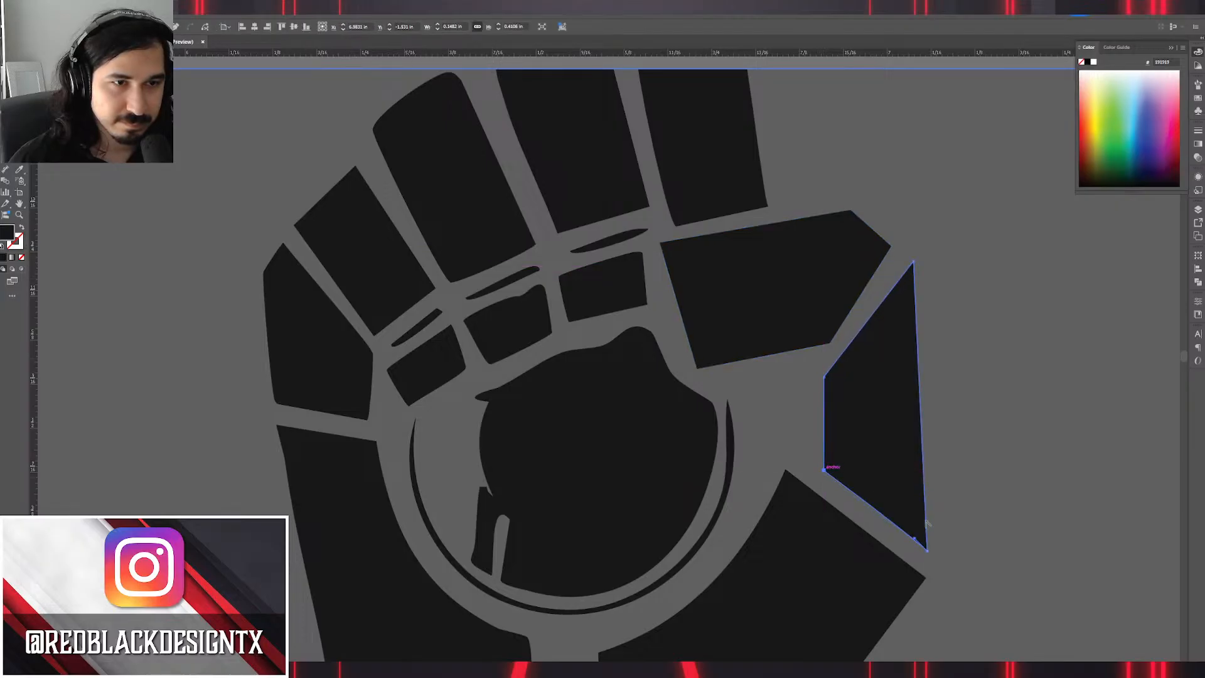
click(825, 377)
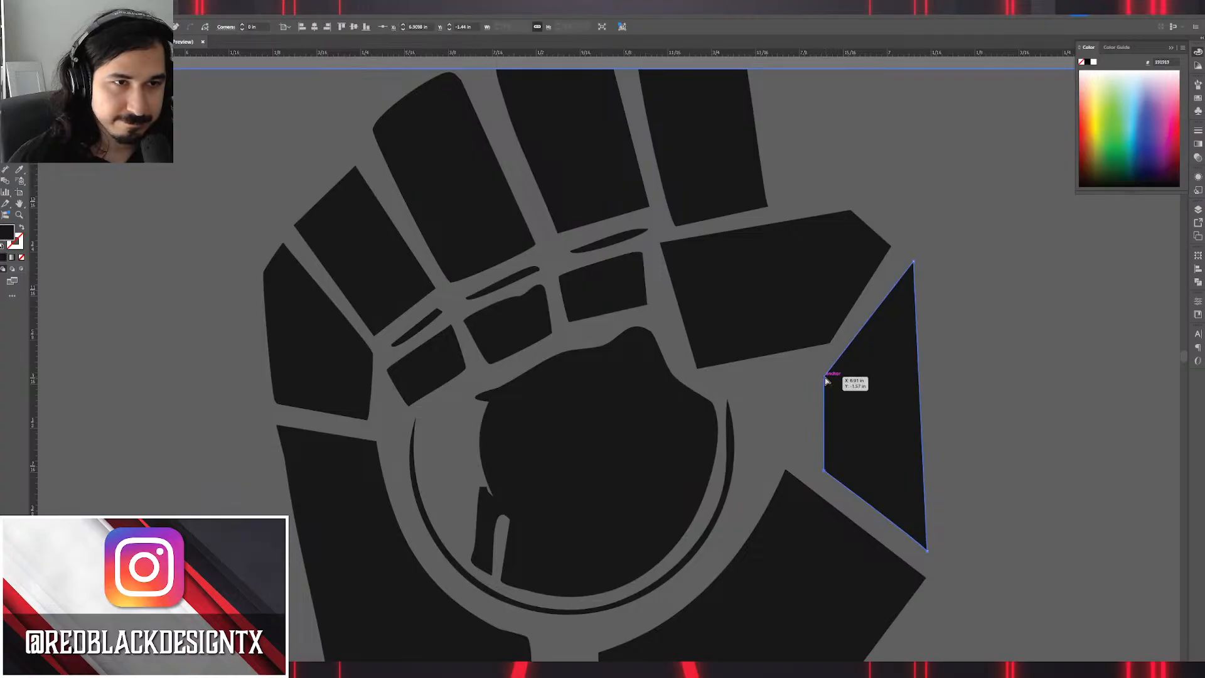
drag(826, 380, 845, 356)
drag(914, 262, 905, 259)
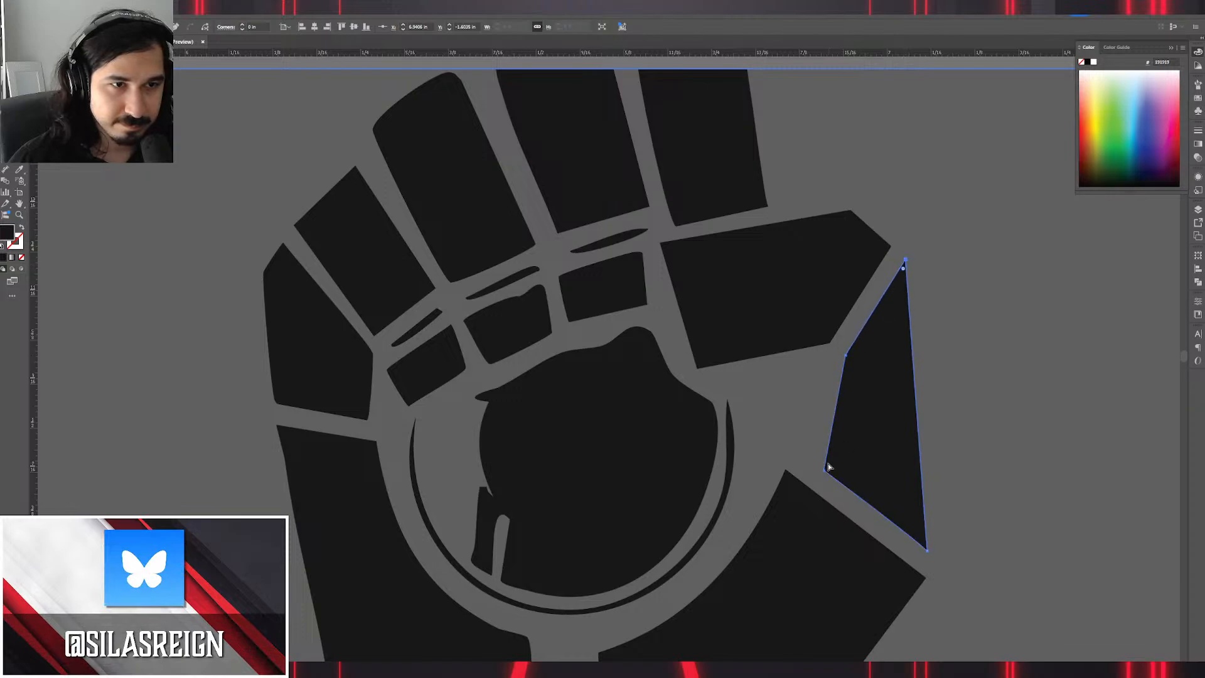
click(825, 470)
mouse_move(824, 470)
mouse_down()
mouse_move(856, 491)
mouse_move(810, 464)
mouse_move(822, 468)
mouse_up()
click(972, 510)
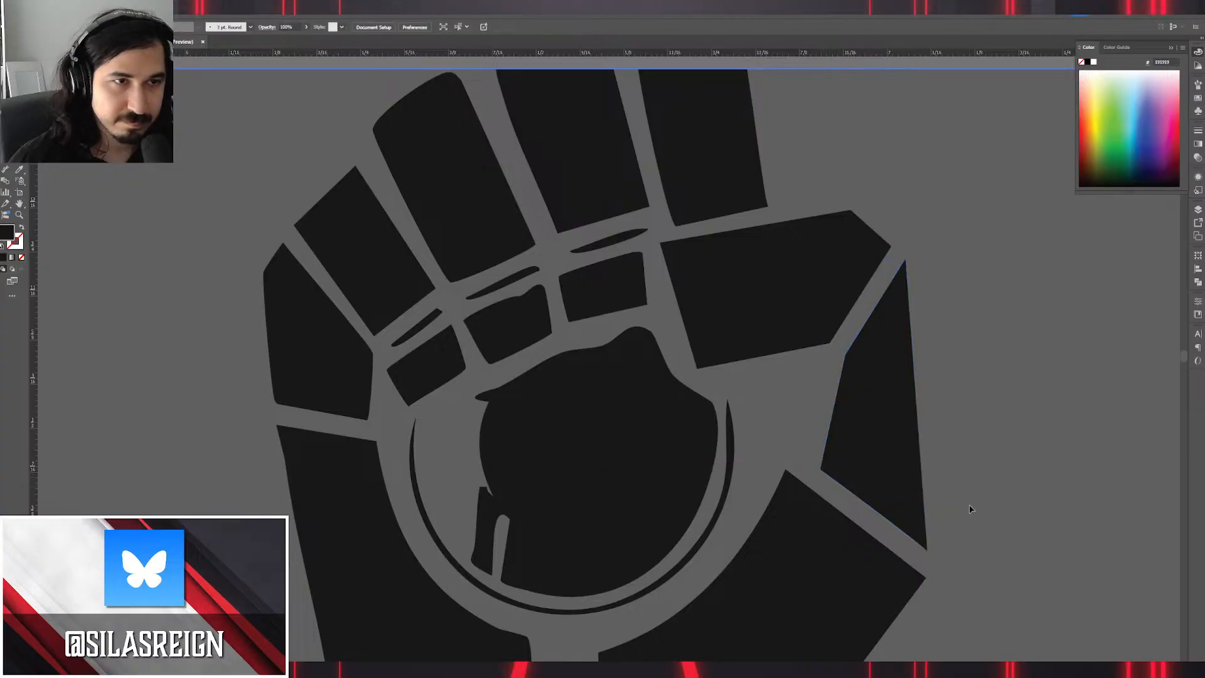
Examine the whole hand's proportions and the palm panels around the orb for remaining uneven edges.
scroll(677, 292, down, 2)
drag(735, 426, 725, 315)
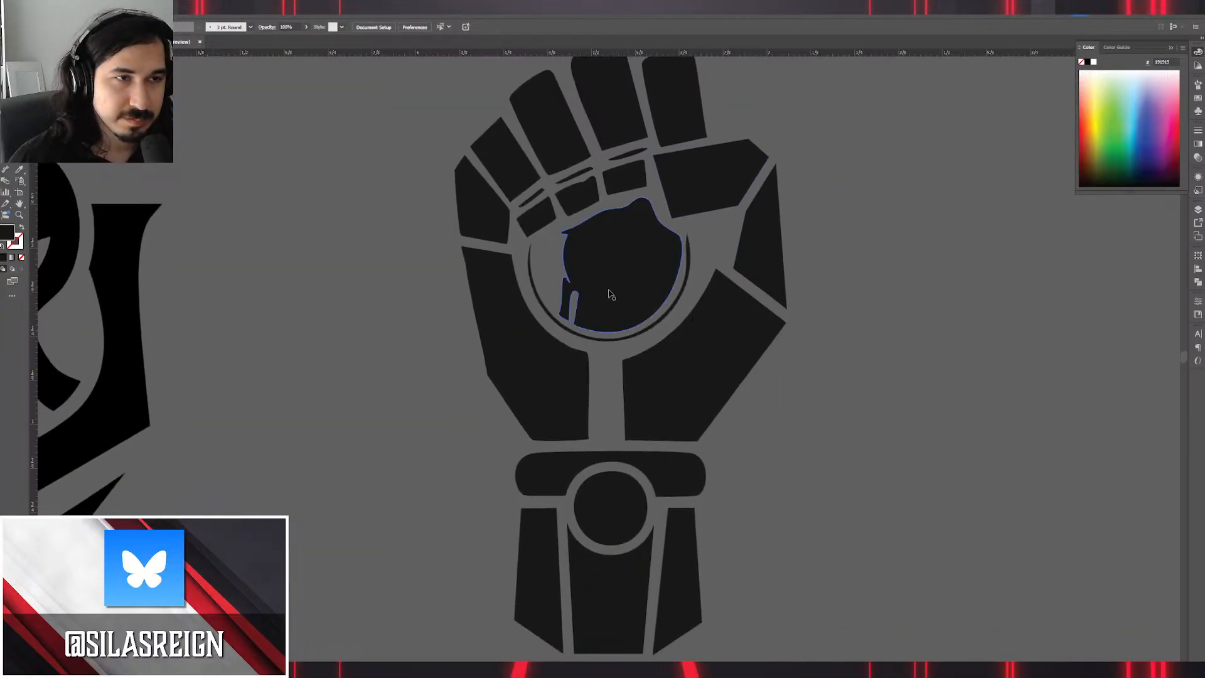
scroll(628, 304, down, 2)
scroll(630, 290, up, 2)
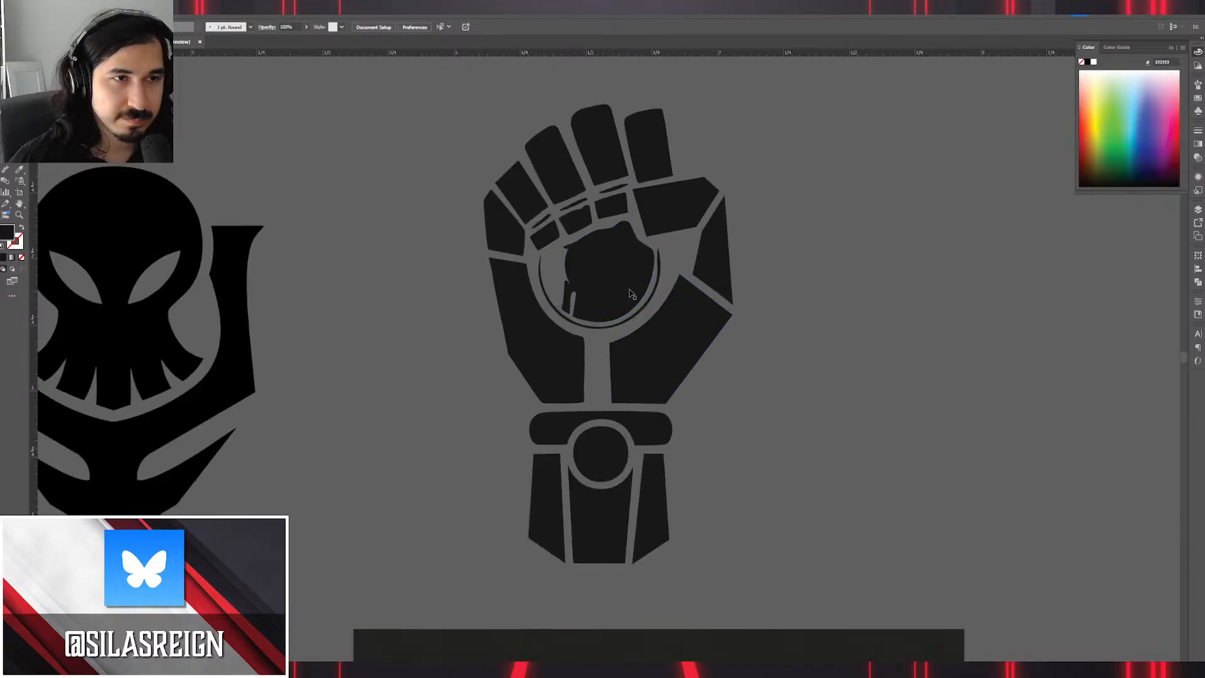
drag(629, 288, 689, 444)
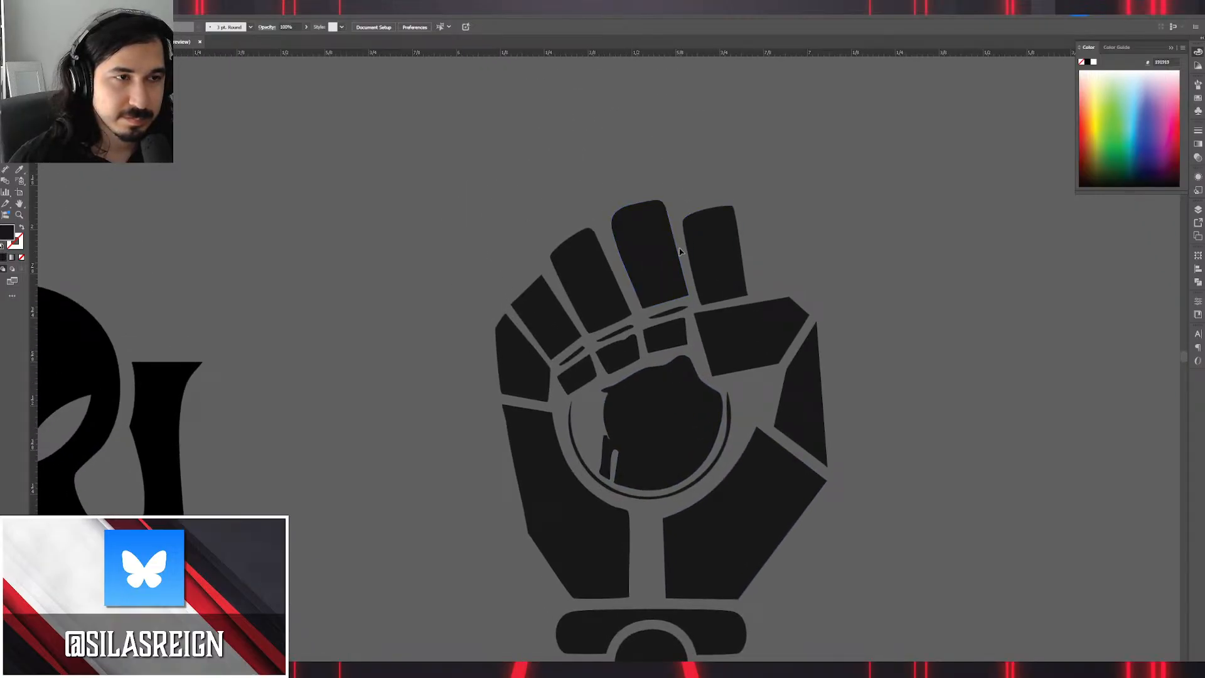
scroll(680, 251, down, 2)
scroll(546, 343, up, 2)
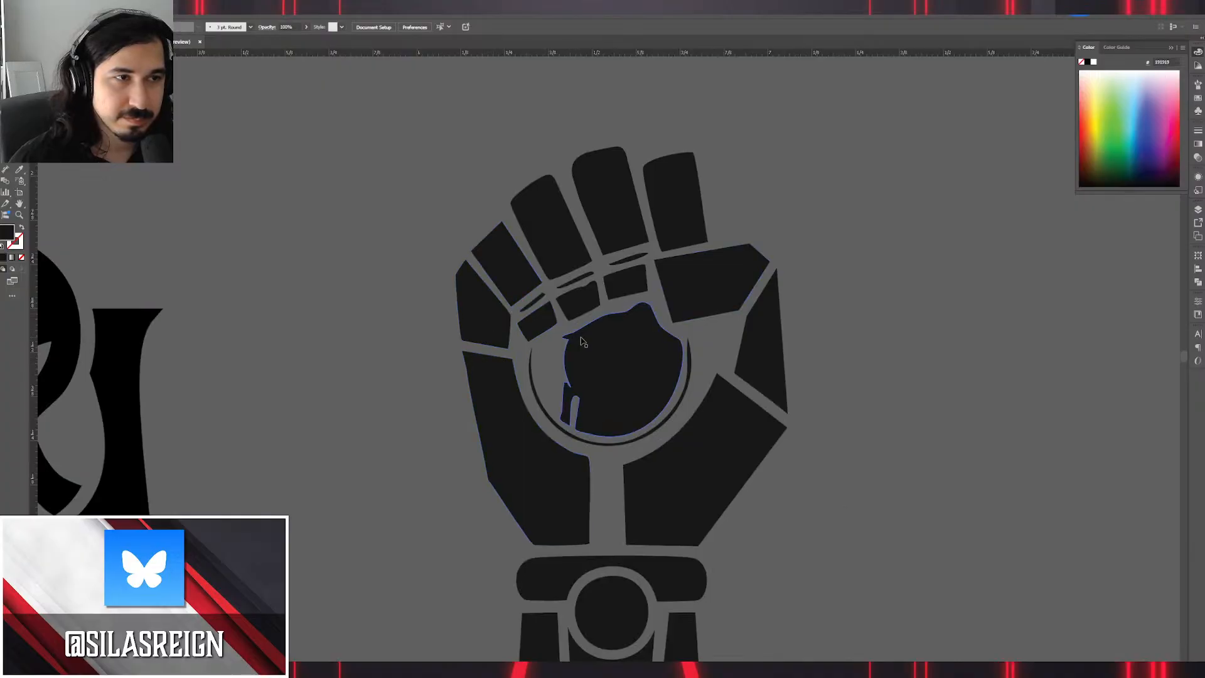
scroll(515, 361, up, 2)
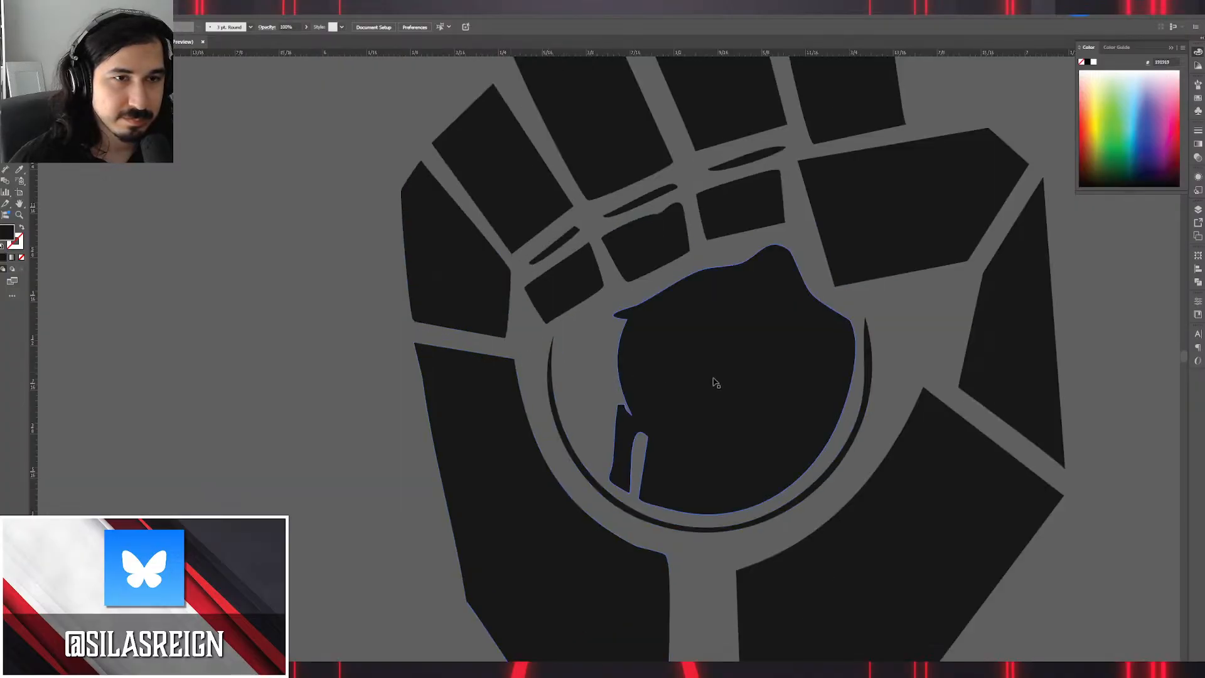
scroll(805, 367, down, 2)
scroll(963, 280, down, 3)
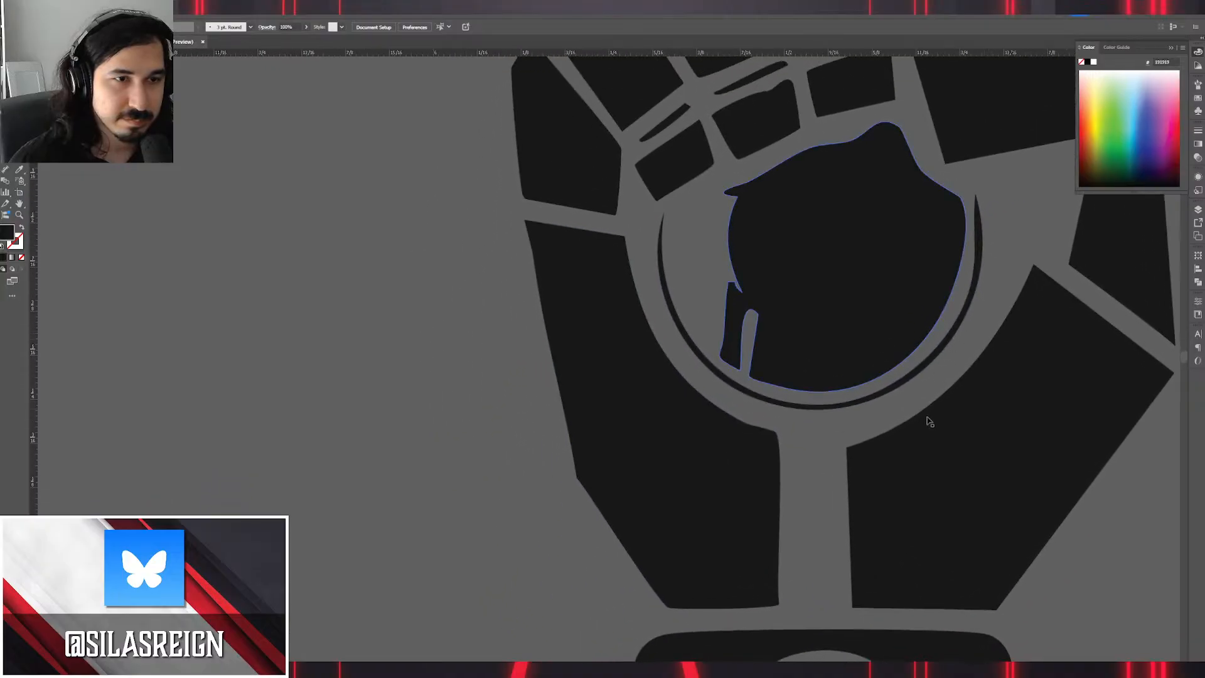
scroll(928, 417, up, 3)
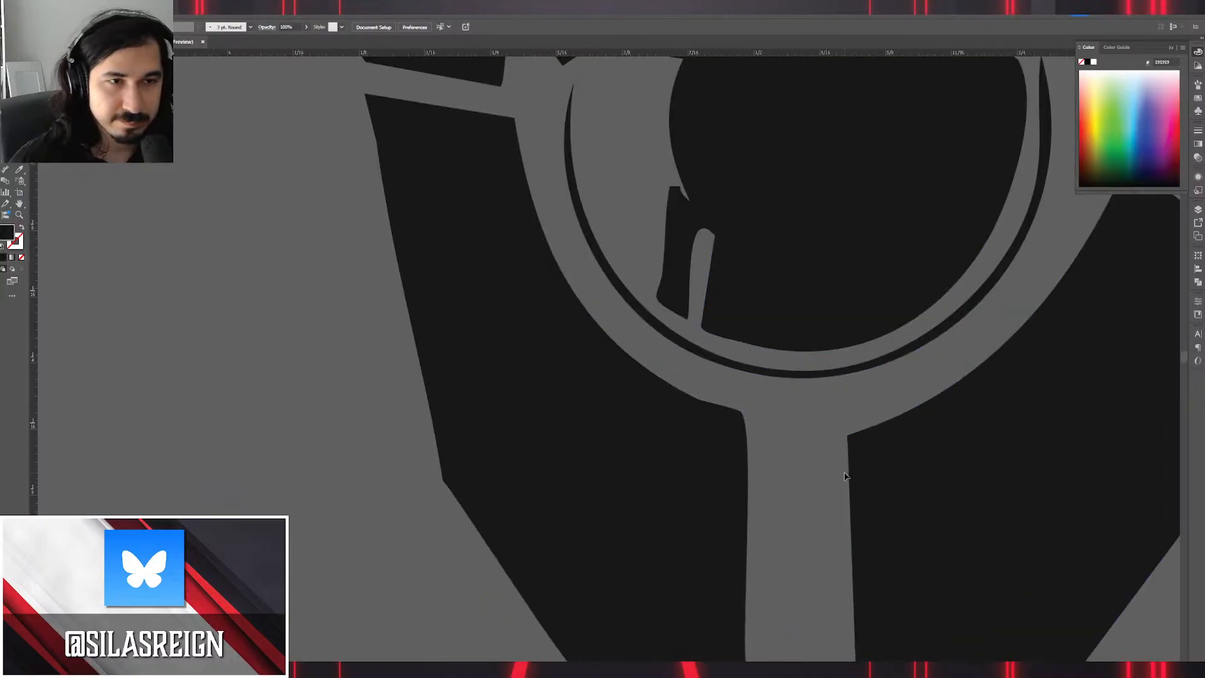
scroll(741, 433, down, 3)
Redraw the left palm panel's curve around the orb as one smooth arc, with a sharp inner corner and straight inner edge.
click(739, 431)
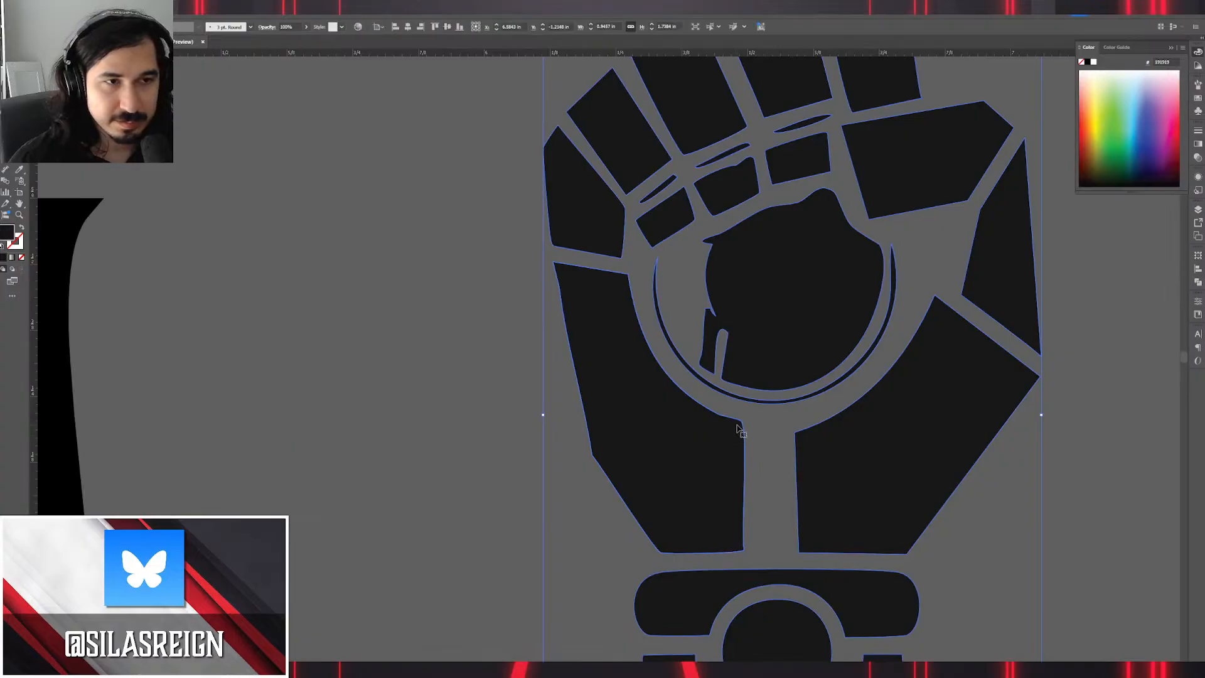
key(a)
drag(741, 431, 631, 421)
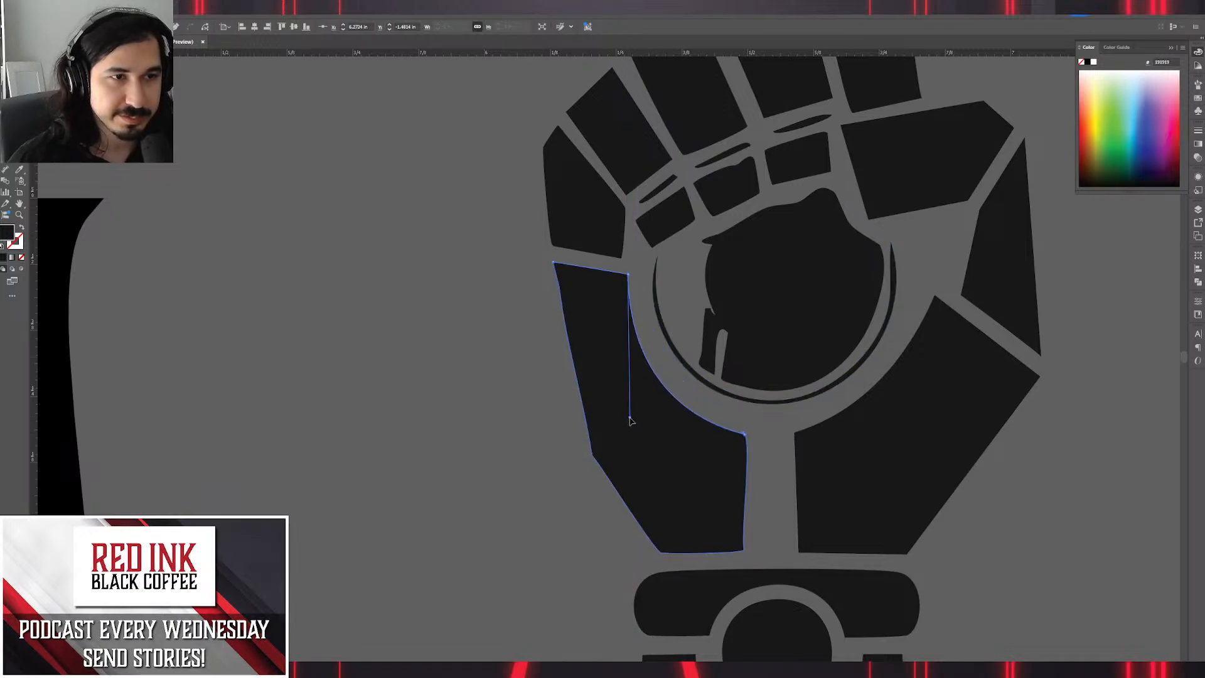
click(745, 434)
click(745, 552)
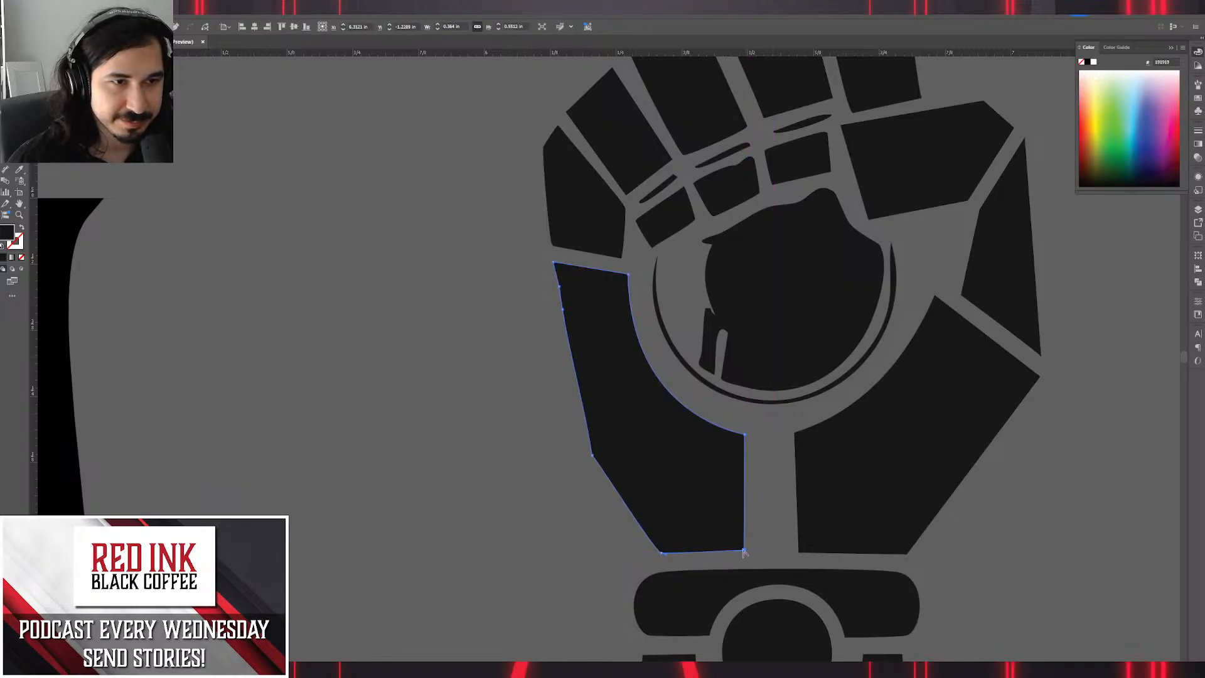
Remove the extra anchor points along the left palm panel's outer edge to straighten it.
click(591, 457)
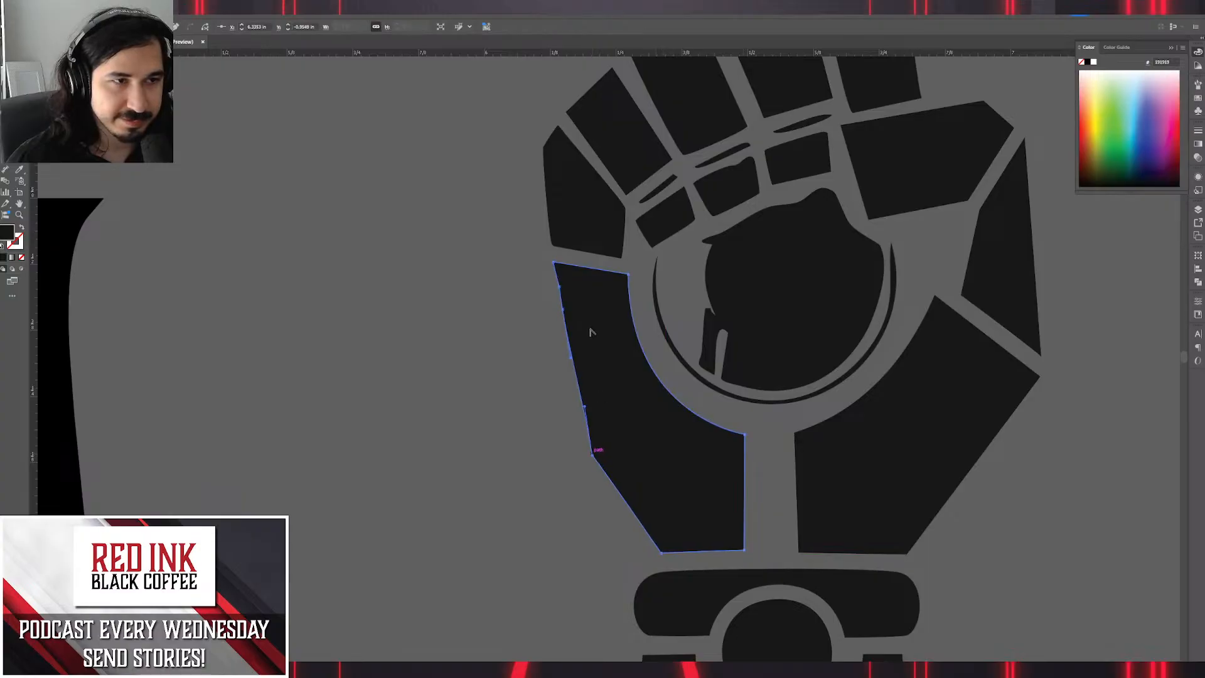
click(561, 287)
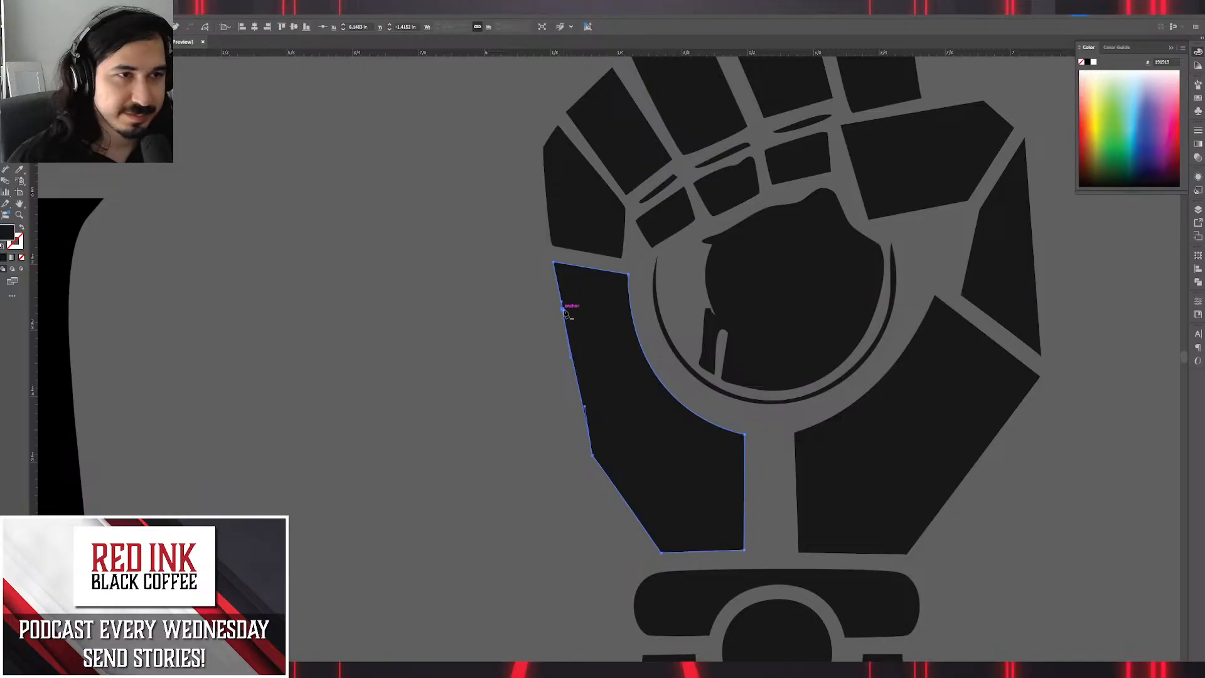
click(562, 308)
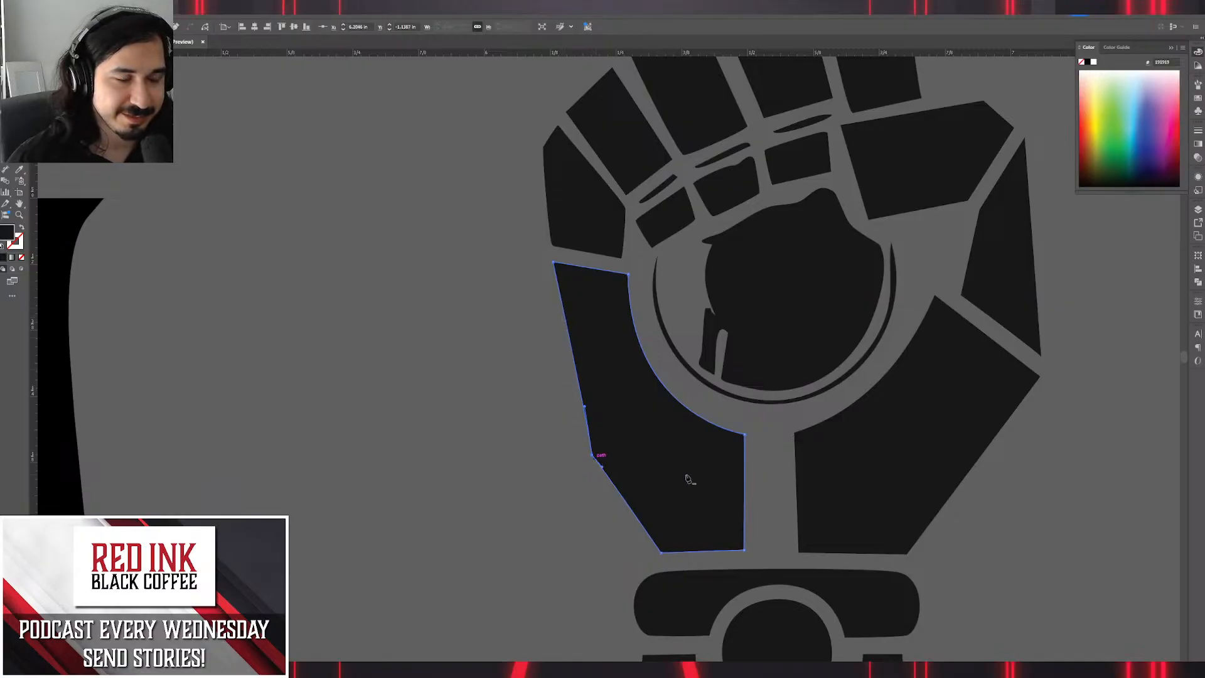
Slant the facing edges of the two palm panels so the gap between them runs diagonally down to the wrist.
key(a)
drag(744, 550, 808, 554)
key(ctrl+z)
scroll(747, 554, up, 2)
drag(841, 313, 792, 320)
scroll(797, 320, down, 2)
Adjust the curve handles on the right palm panel's inner edge so it arcs smoothly around the orb.
drag(878, 276, 837, 409)
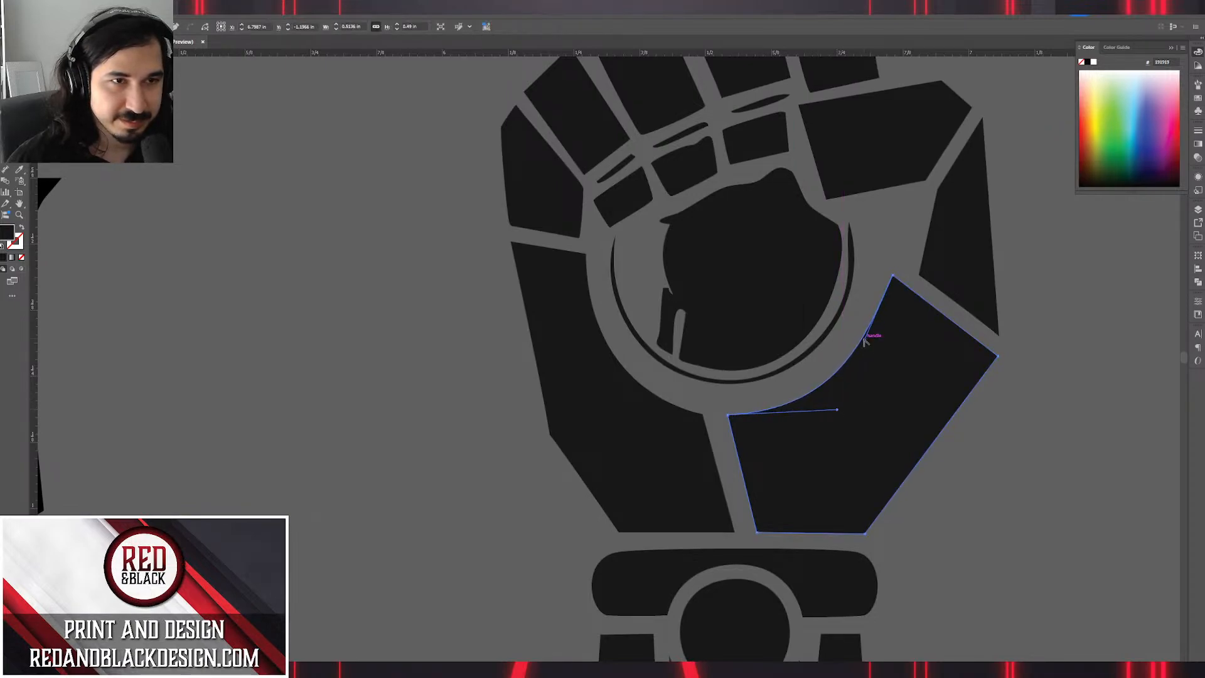
drag(866, 341, 875, 339)
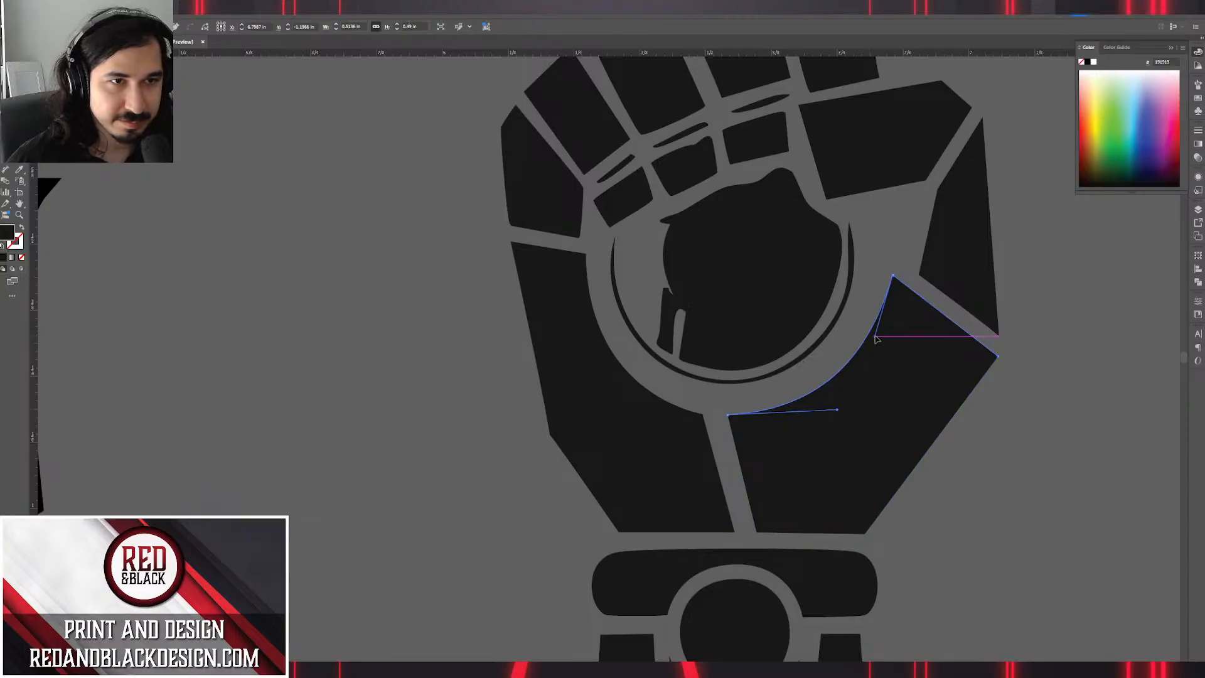
click(1015, 428)
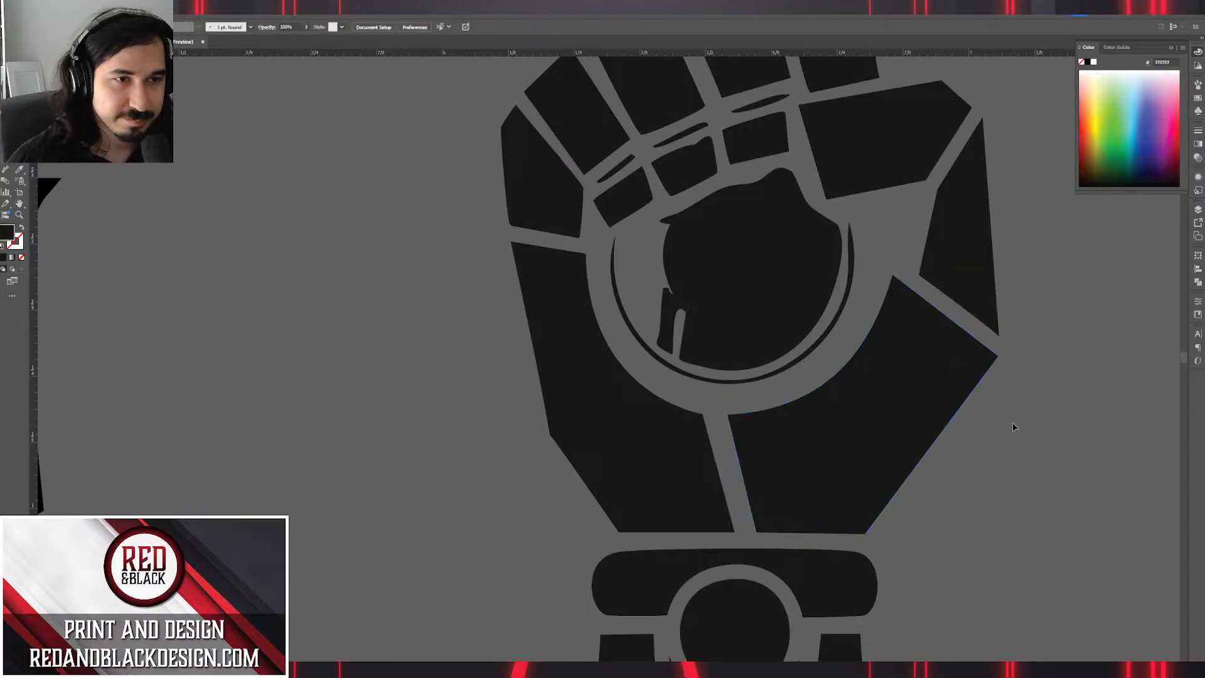
Move the left palm panel's outer corner slightly outward and up to adjust the hand's silhouette.
scroll(1014, 428, down, 3)
drag(1044, 444, 811, 377)
scroll(655, 303, up, 1)
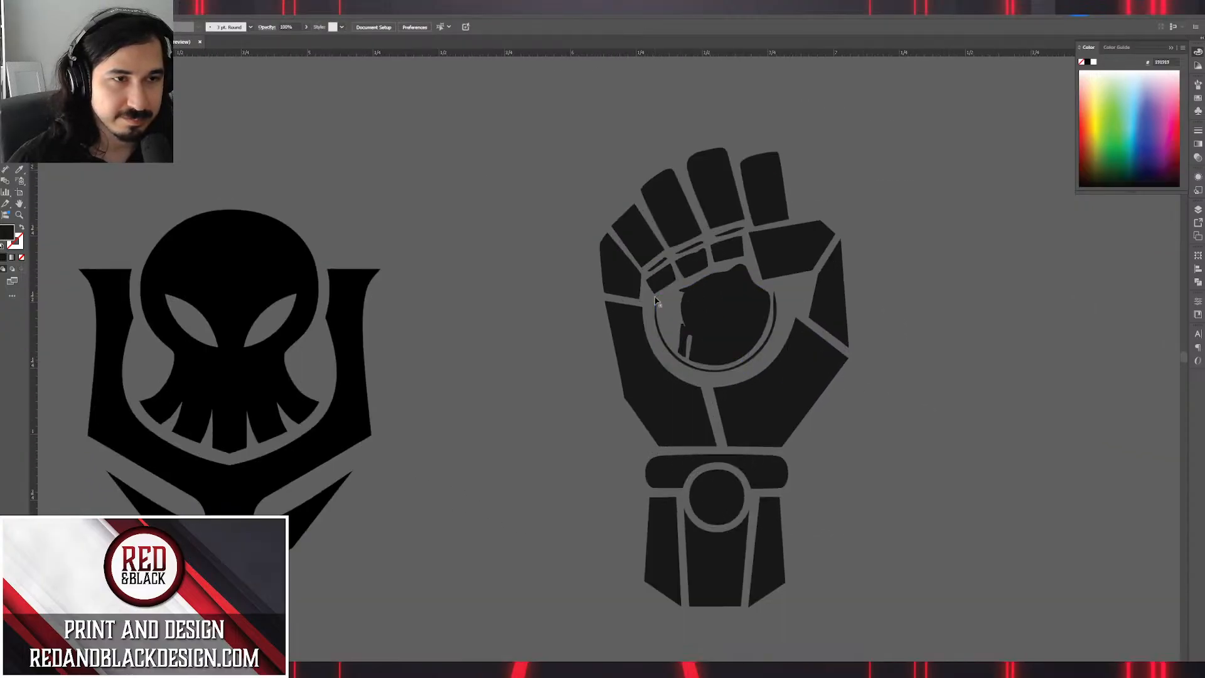
scroll(655, 297, up, 2)
drag(621, 270, 561, 467)
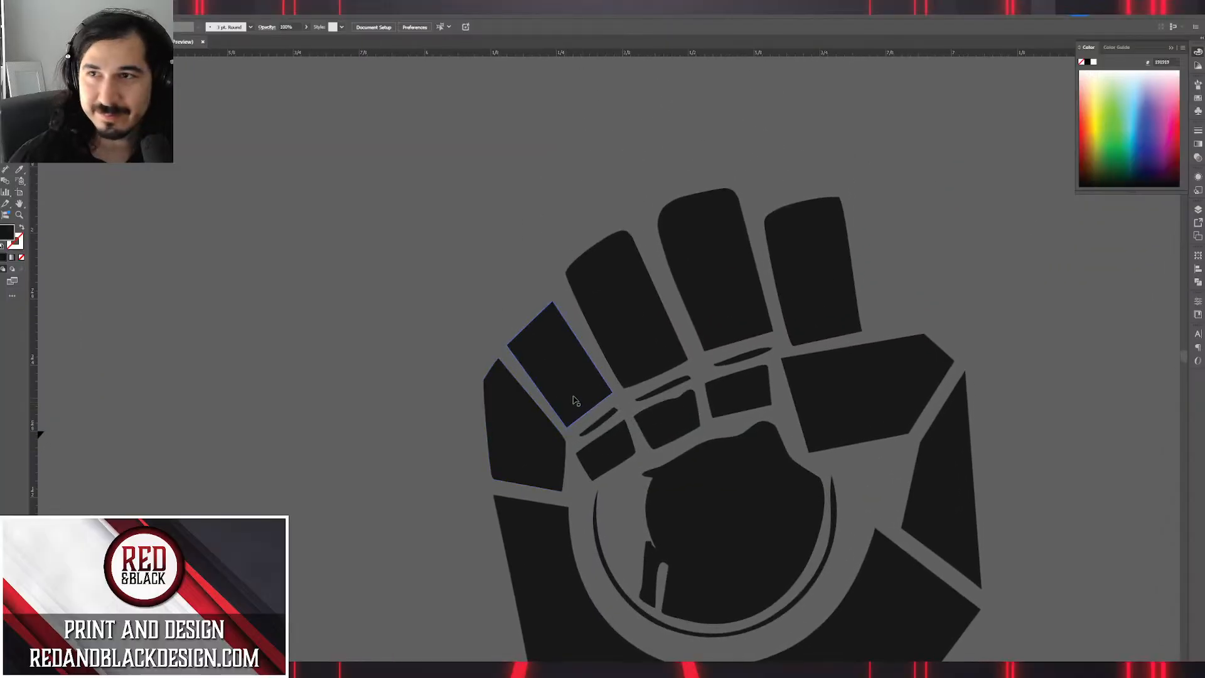
scroll(527, 508, up, 1)
drag(531, 512, 482, 253)
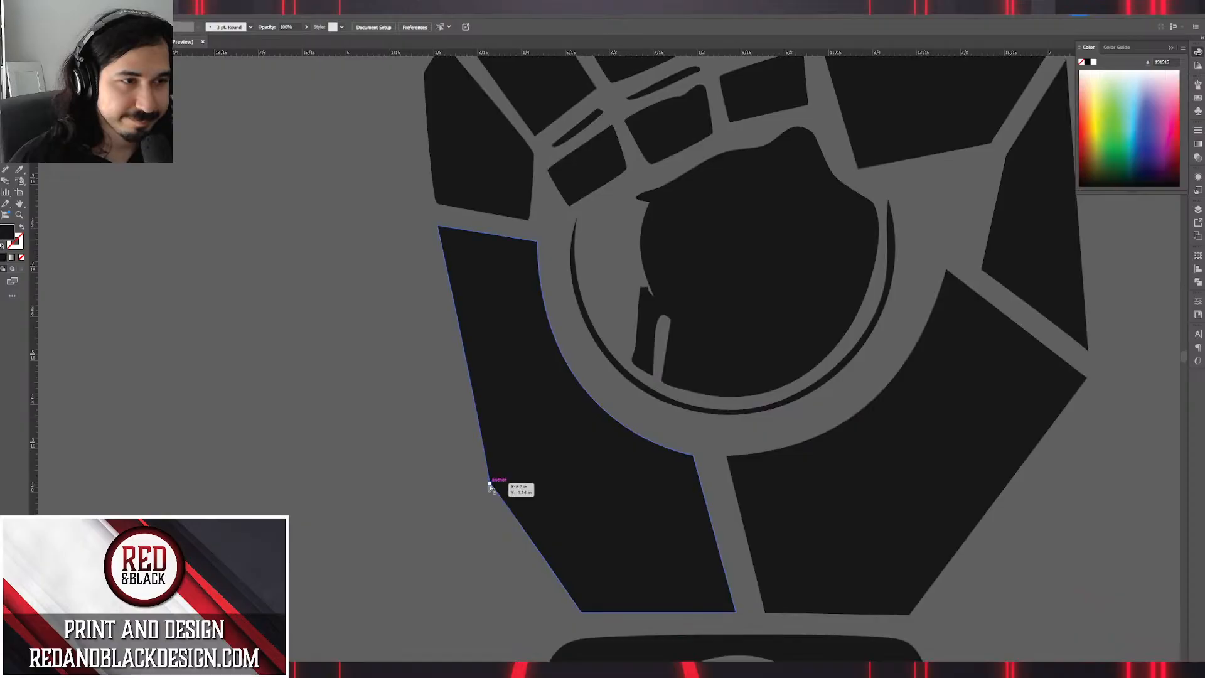
mouse_move(493, 482)
mouse_down()
mouse_move(487, 462)
mouse_move(476, 464)
mouse_up()
drag(543, 350, 498, 477)
key(p)
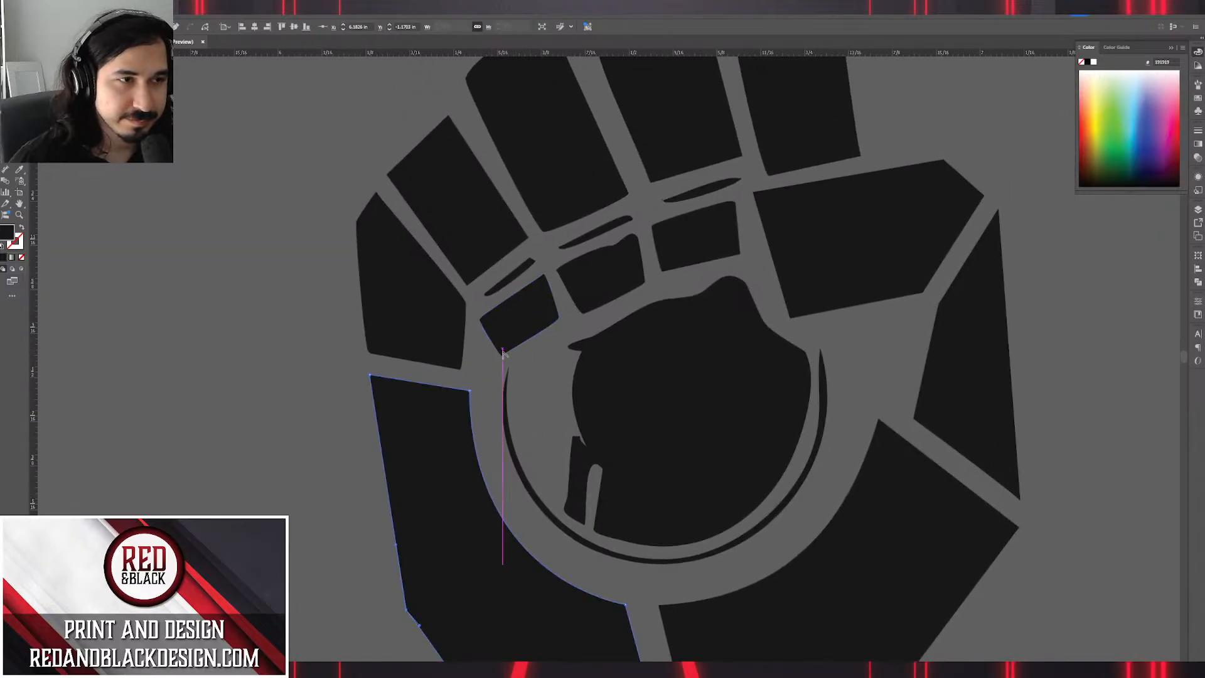
Convert the curved corners of the left and middle small knuckle blocks above the orb to sharp points.
click(500, 358)
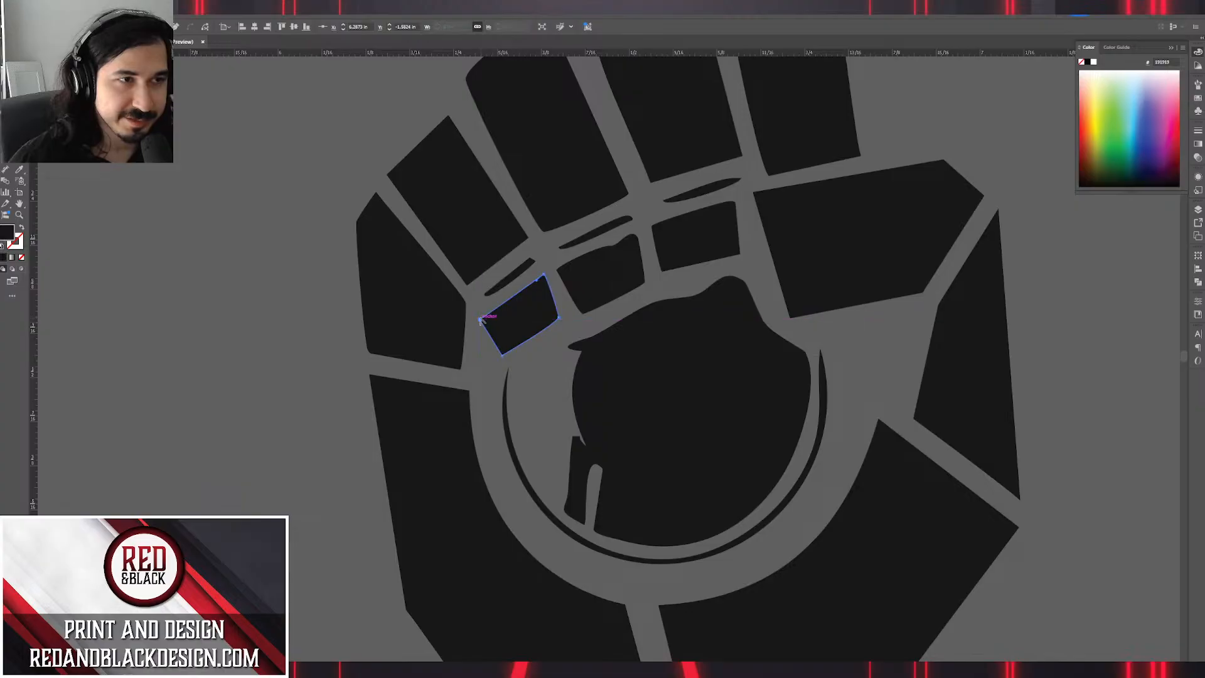
click(543, 275)
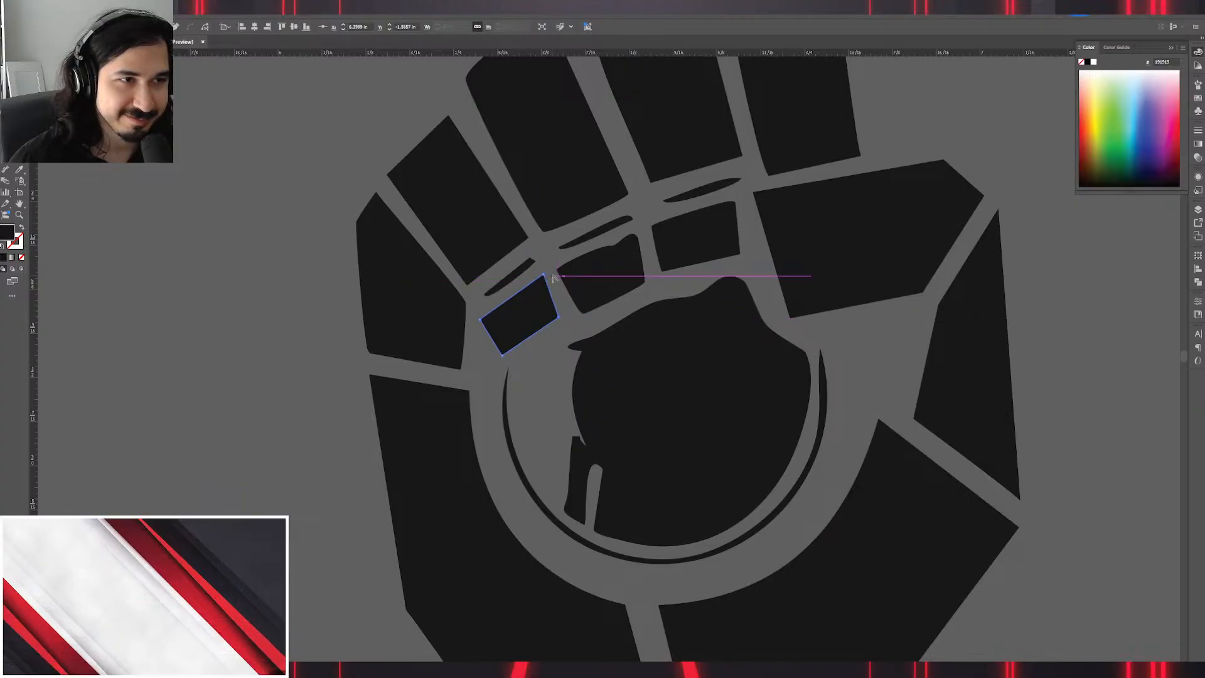
click(573, 302)
click(583, 314)
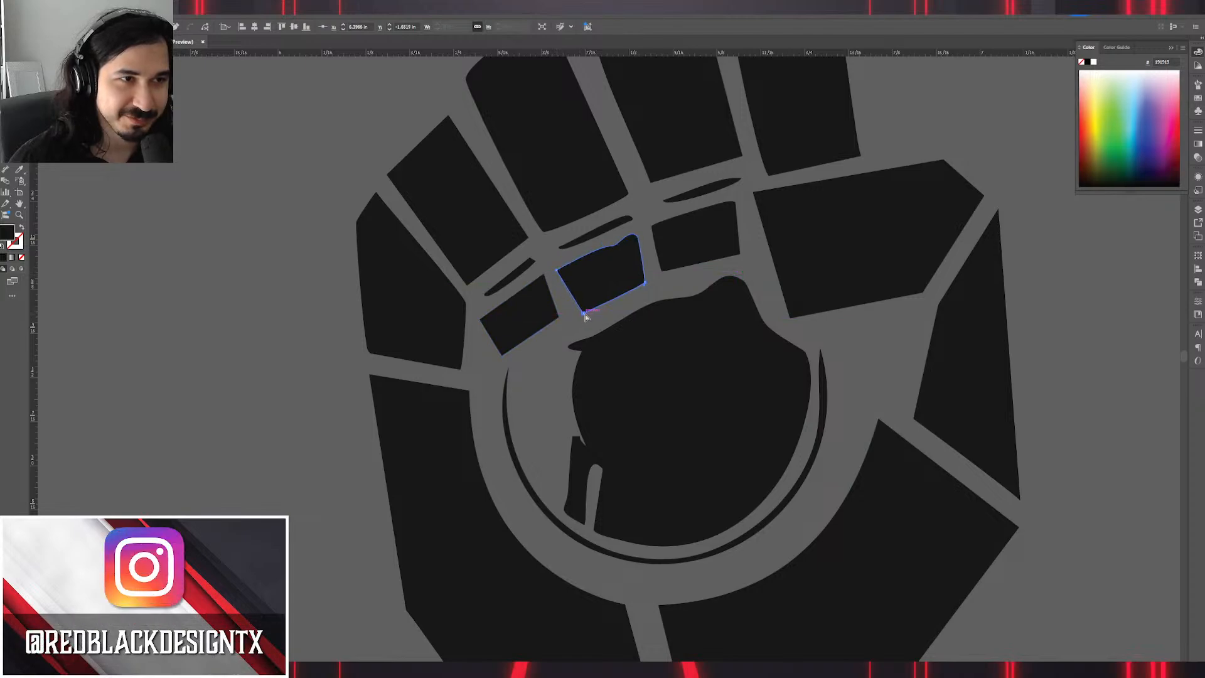
click(645, 282)
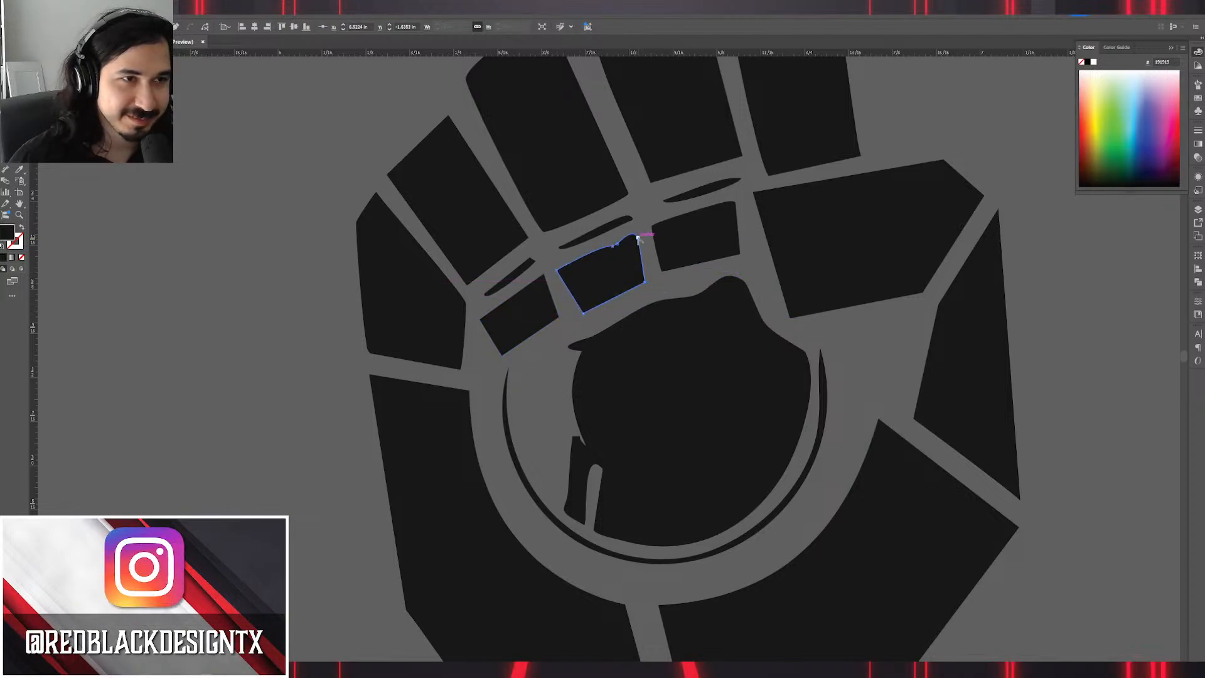
Remove the extra anchor points on the middle knuckle block's upper edge and reposition its four corners to align with its neighbours.
scroll(637, 241, up, 3)
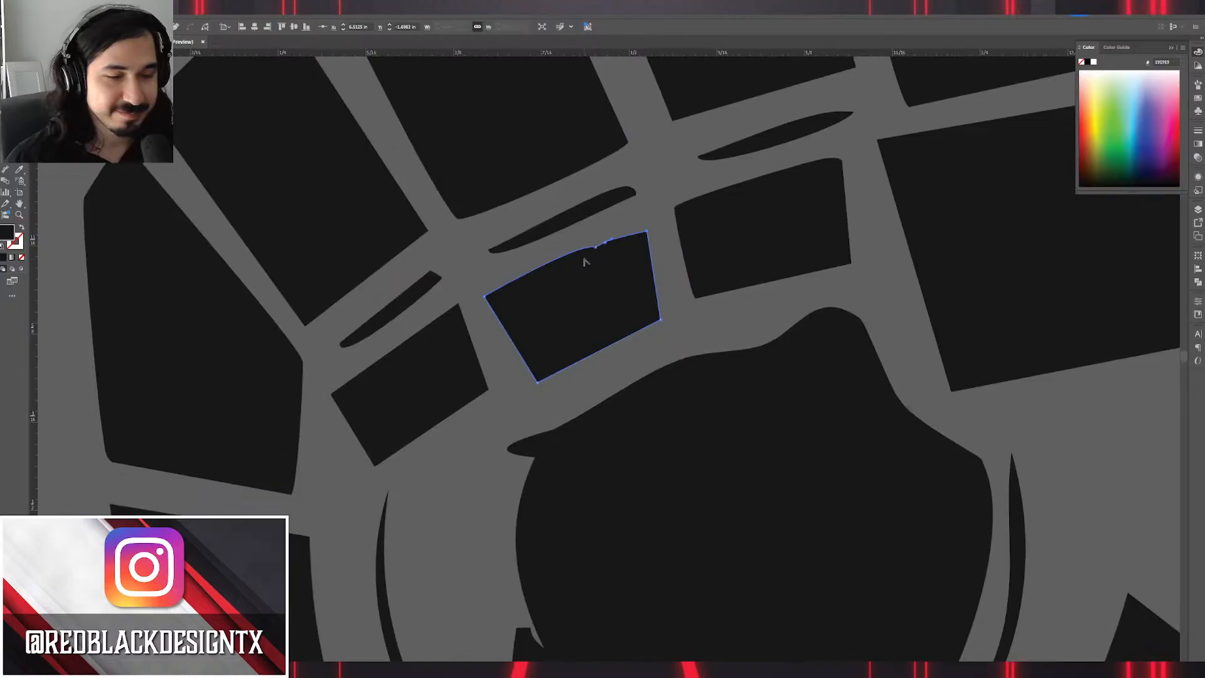
click(595, 246)
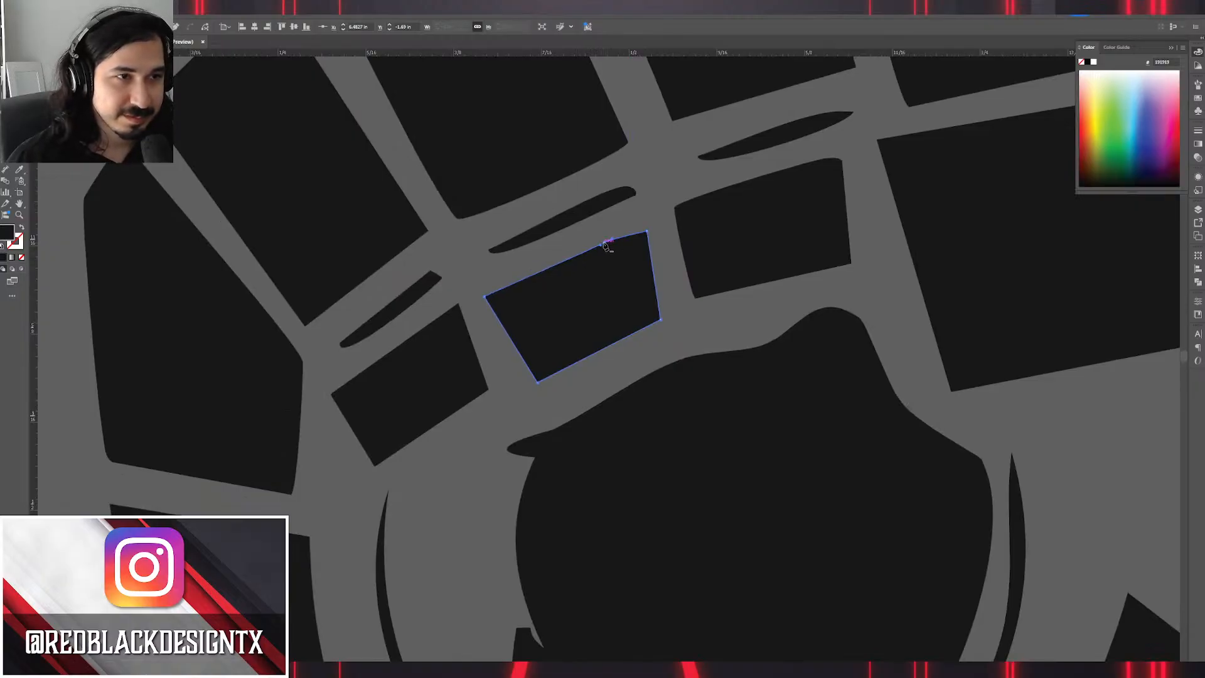
click(606, 244)
key(a)
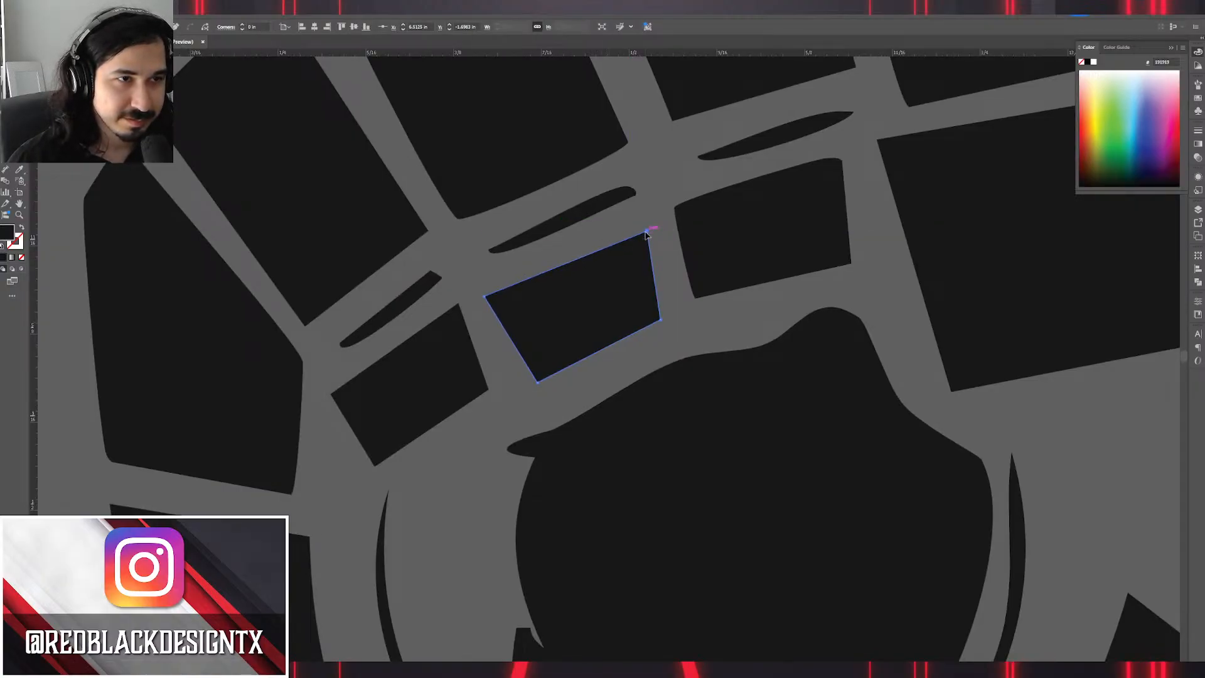
drag(647, 233, 639, 214)
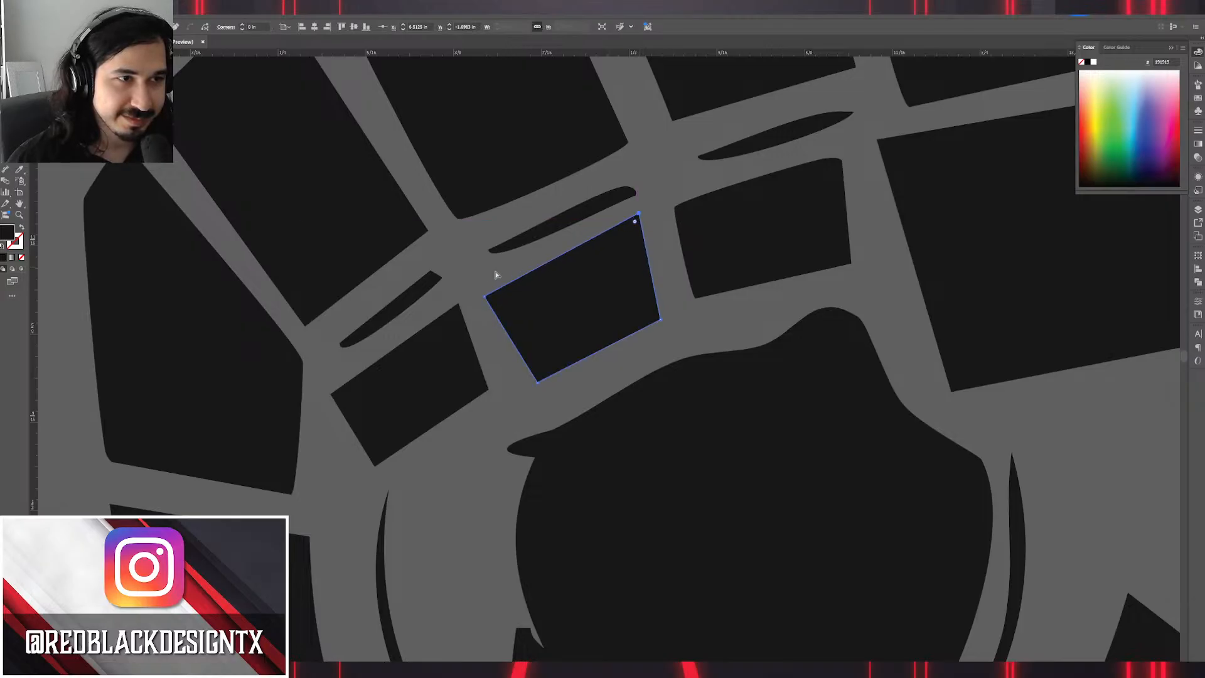
drag(488, 297, 501, 288)
drag(538, 382, 526, 375)
drag(661, 320, 658, 311)
Sharpen the right knuckle block's corners and remove the extra anchor point near its upper right corner.
click(697, 299)
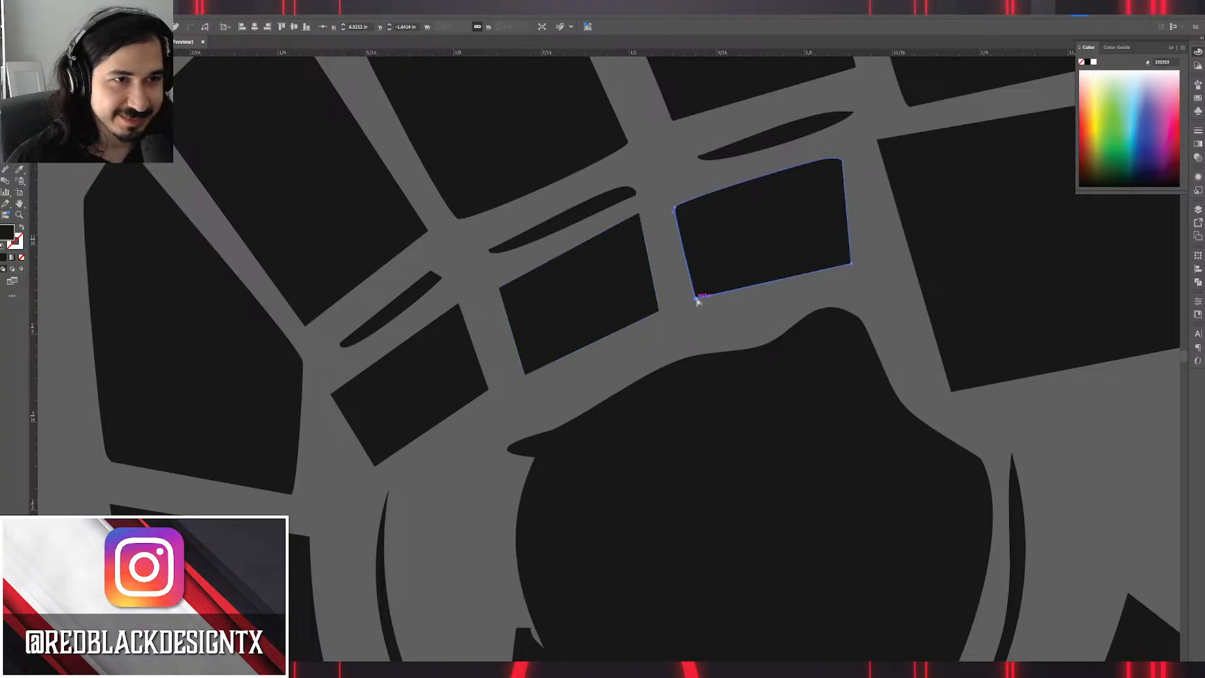
click(677, 207)
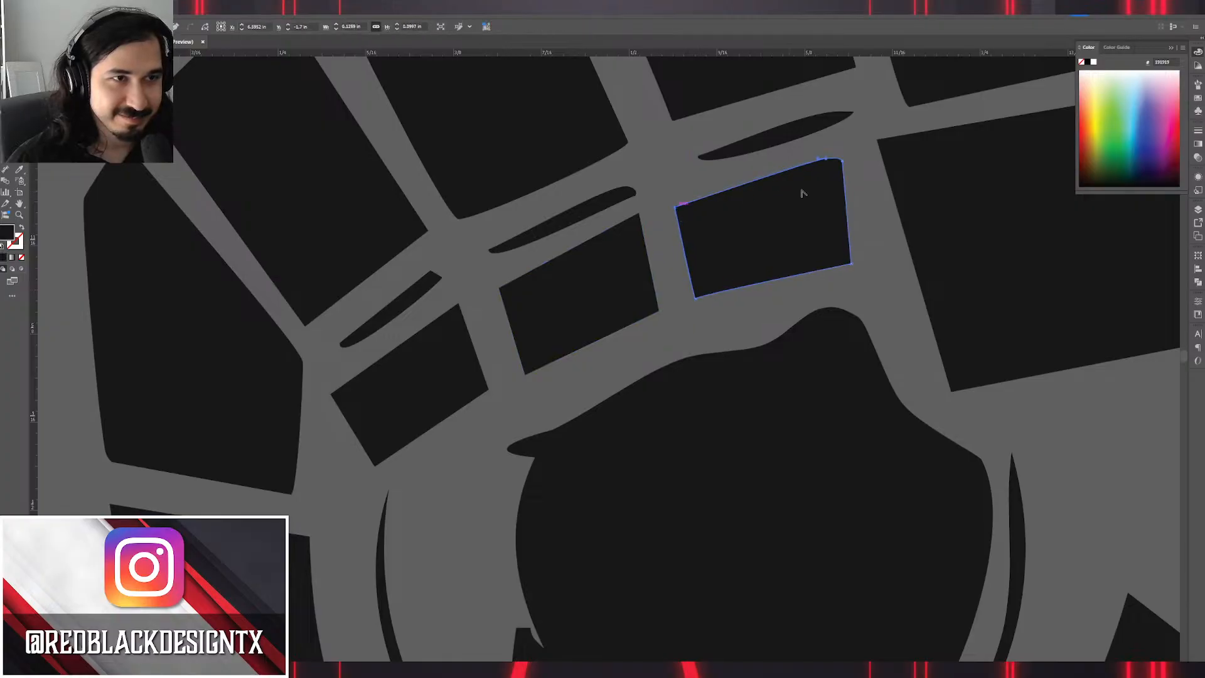
click(826, 161)
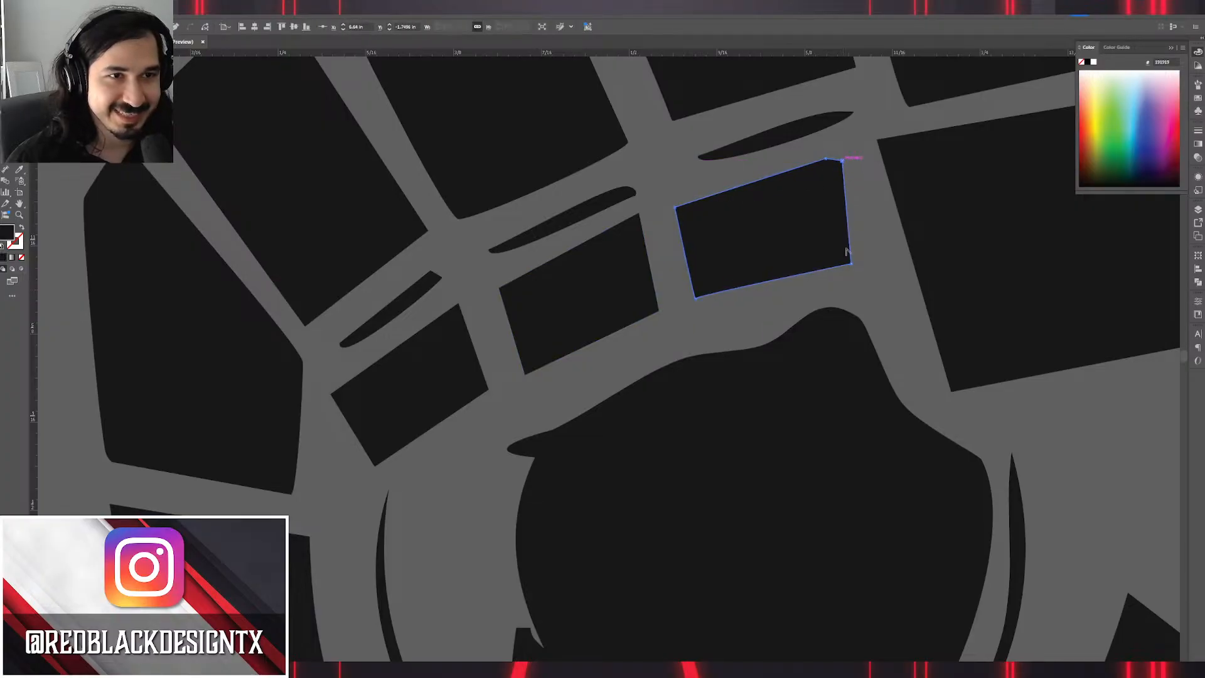
click(853, 266)
click(826, 187)
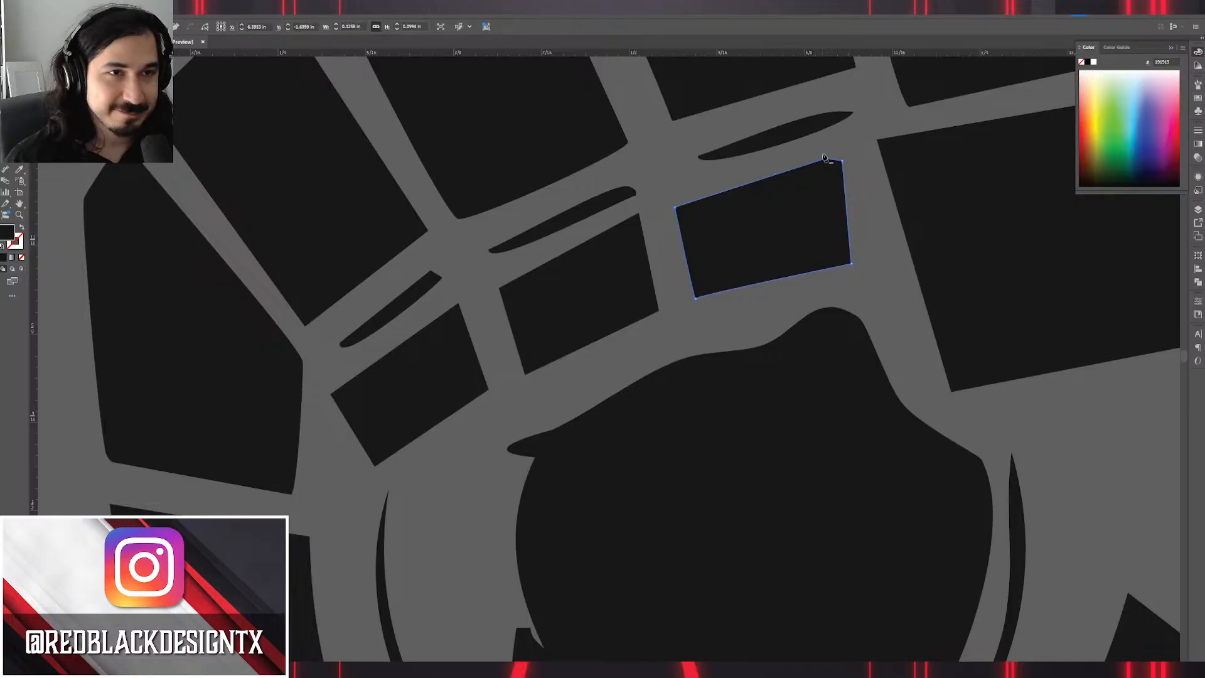
click(827, 160)
Raise the right knuckle block's two upper corners slightly and shift its left edge inward to even out the gap.
key(a)
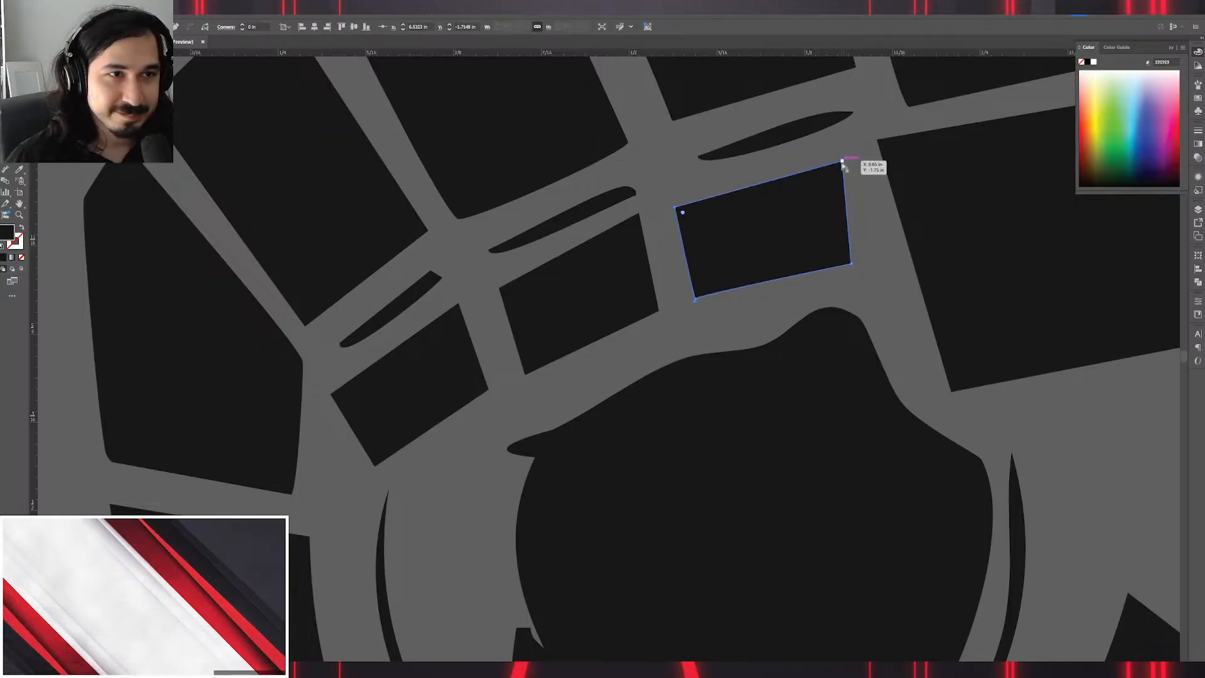
drag(842, 164, 846, 153)
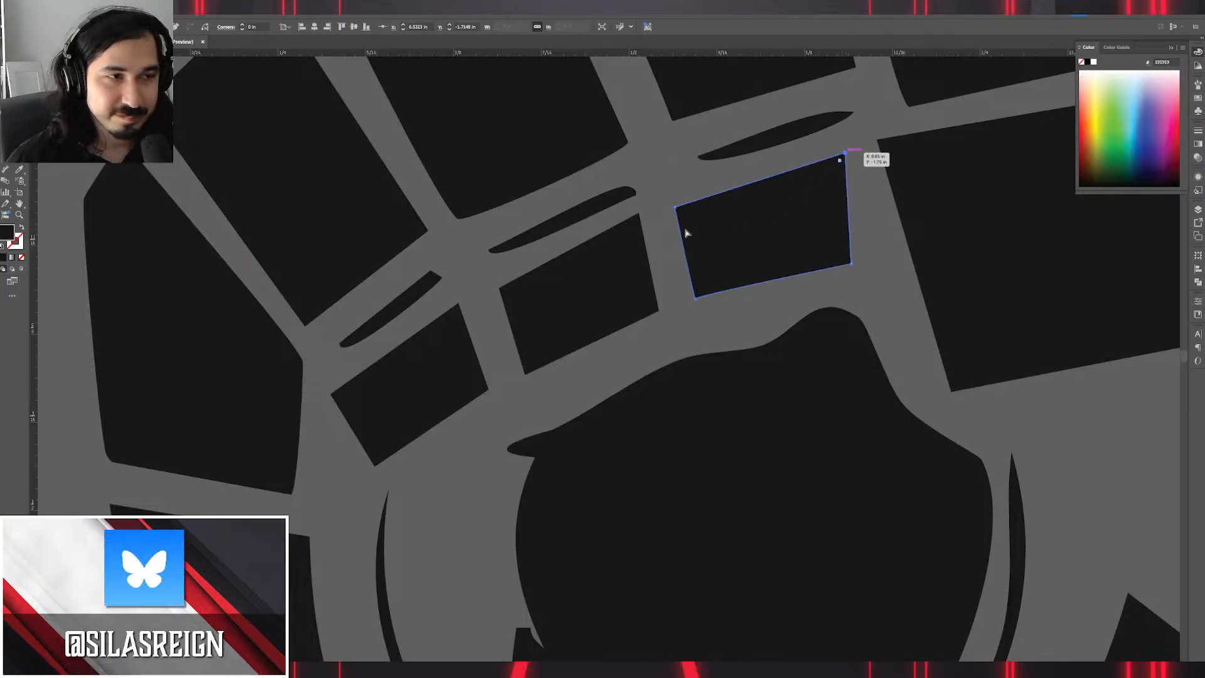
drag(677, 210, 685, 200)
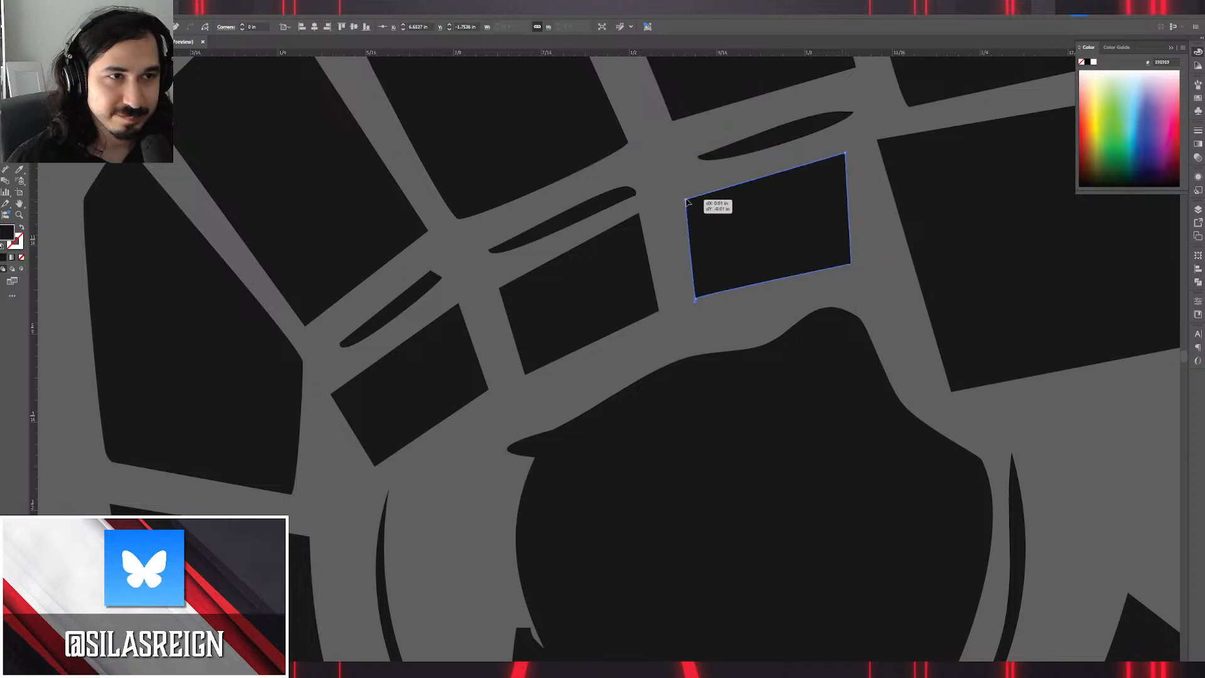
drag(695, 299, 701, 296)
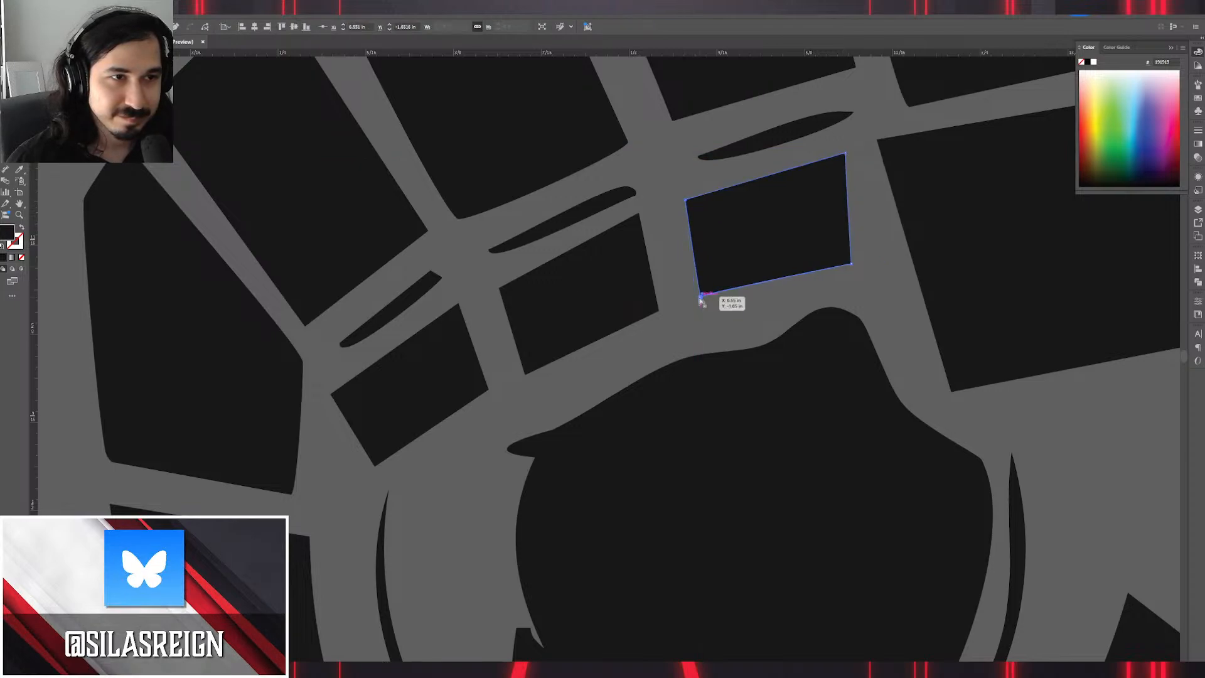
Delete the three thin slivers between the finger segments and the small knuckle blocks.
scroll(815, 290, down, 2)
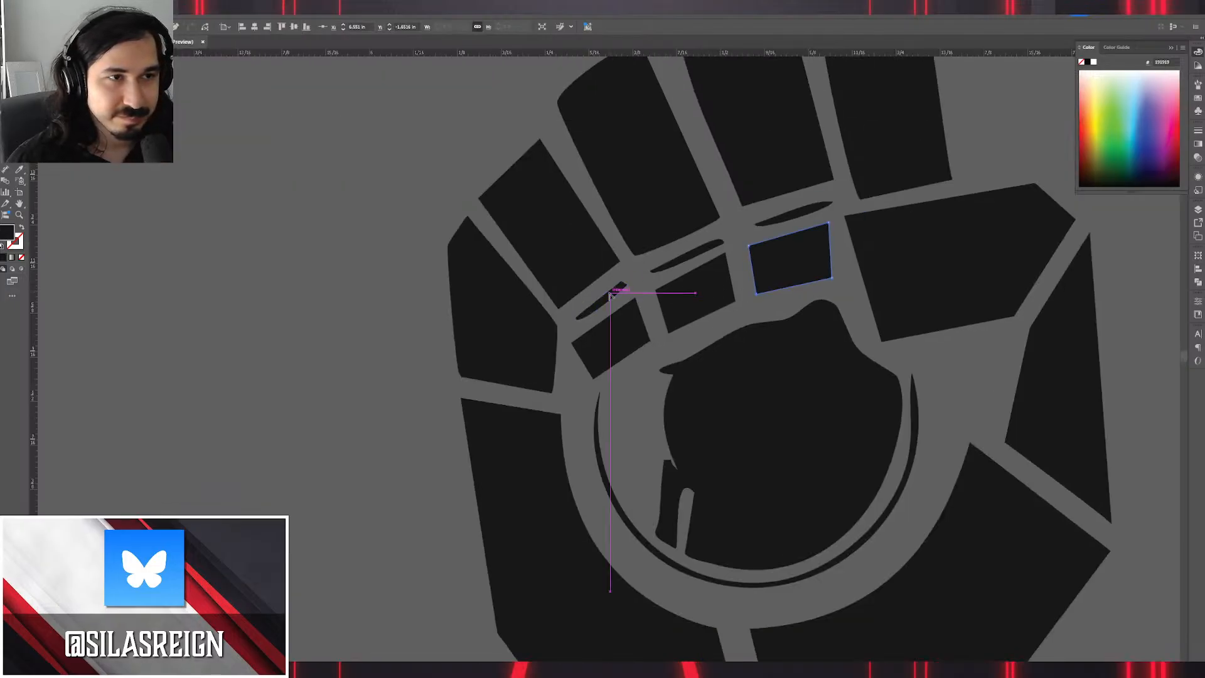
click(620, 292)
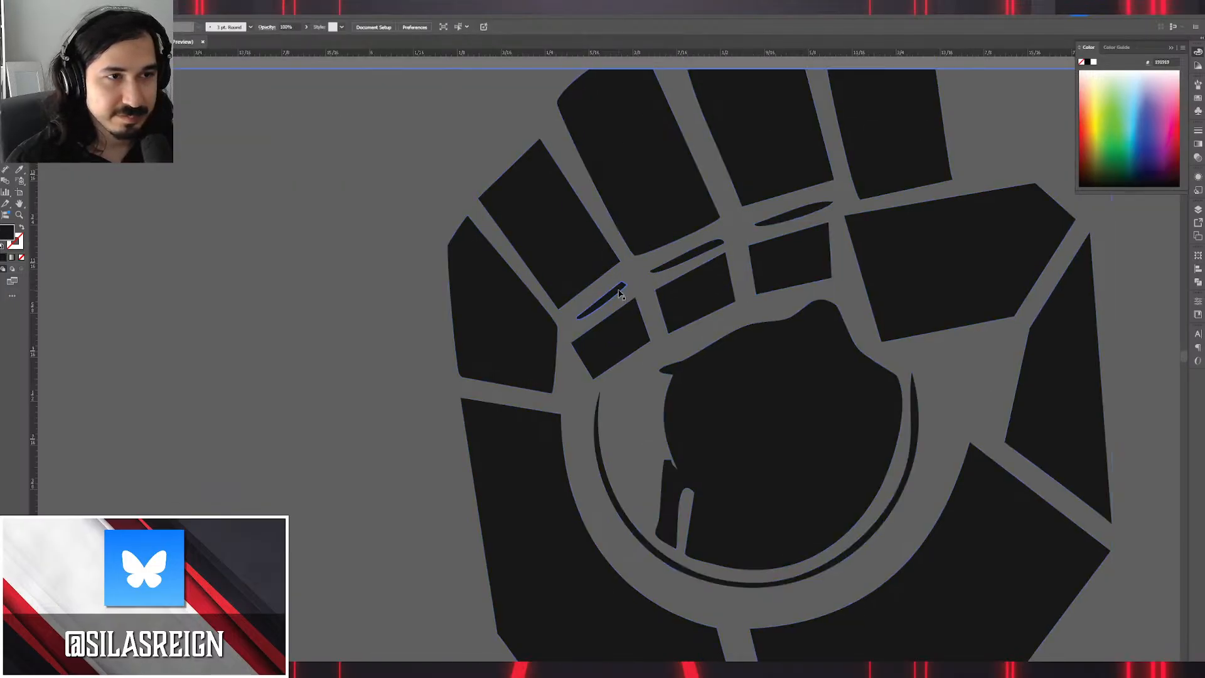
key(Delete)
click(690, 255)
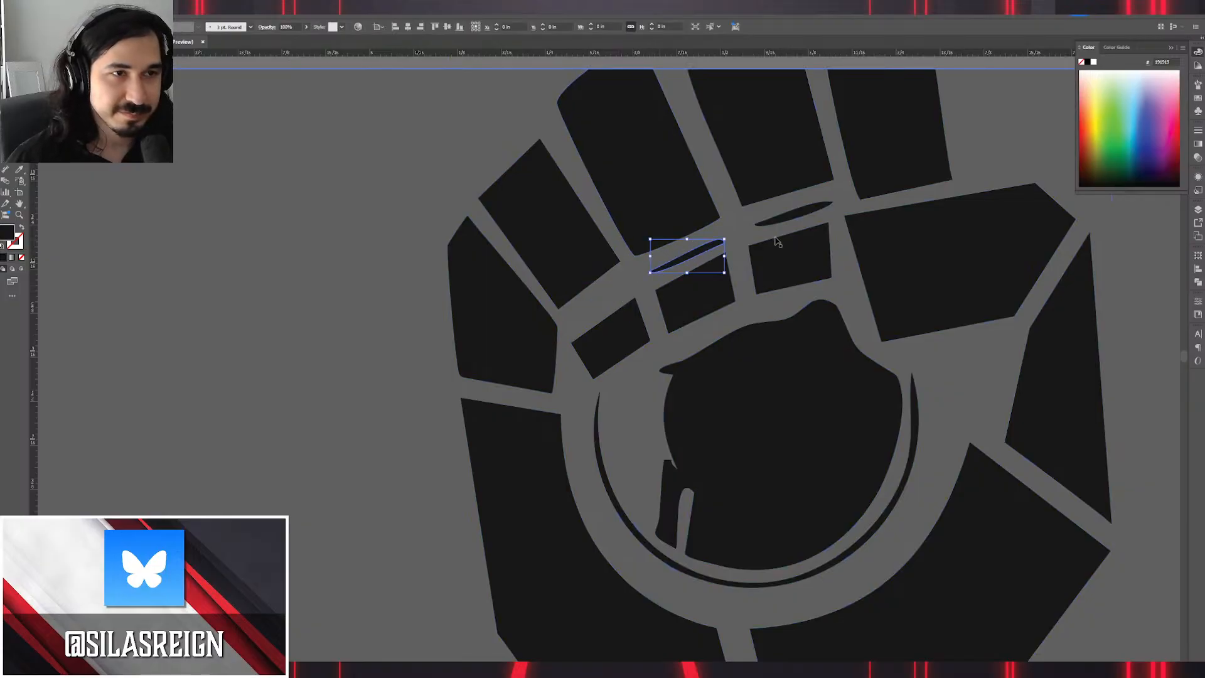
key(Delete)
click(792, 214)
key(Delete)
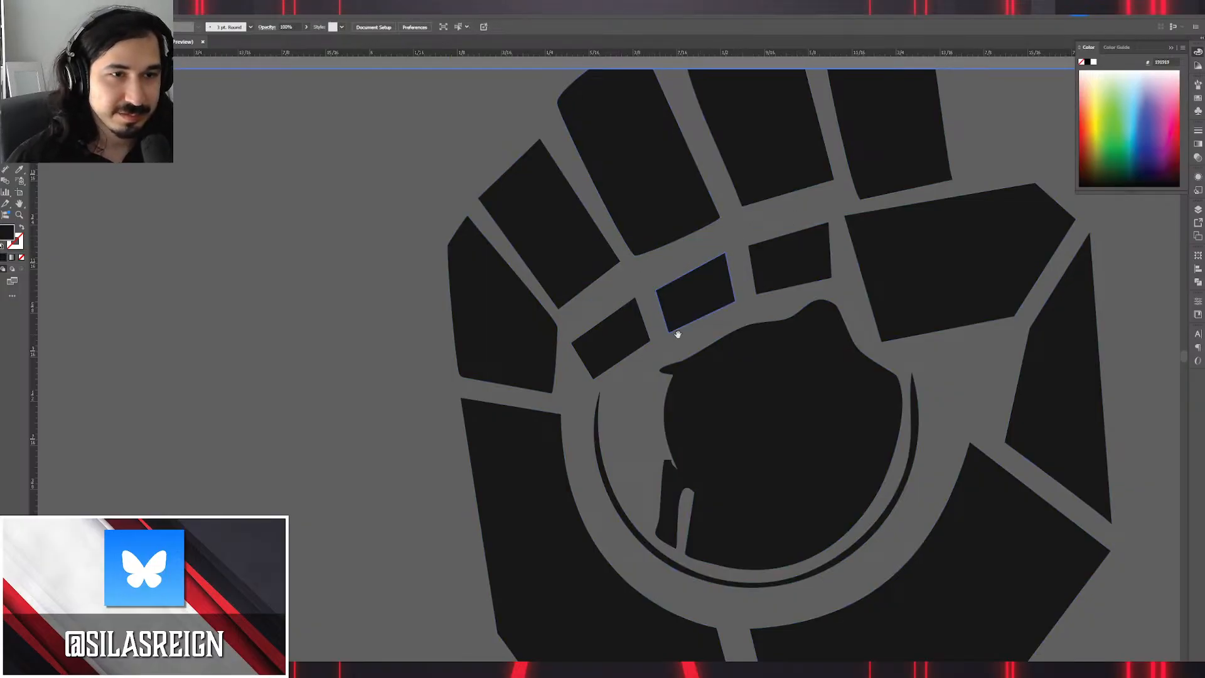
Convert the rightmost finger segment's rounded tip to straight edges, remove its extra anchor point and raise its upper left corner.
drag(730, 309, 711, 365)
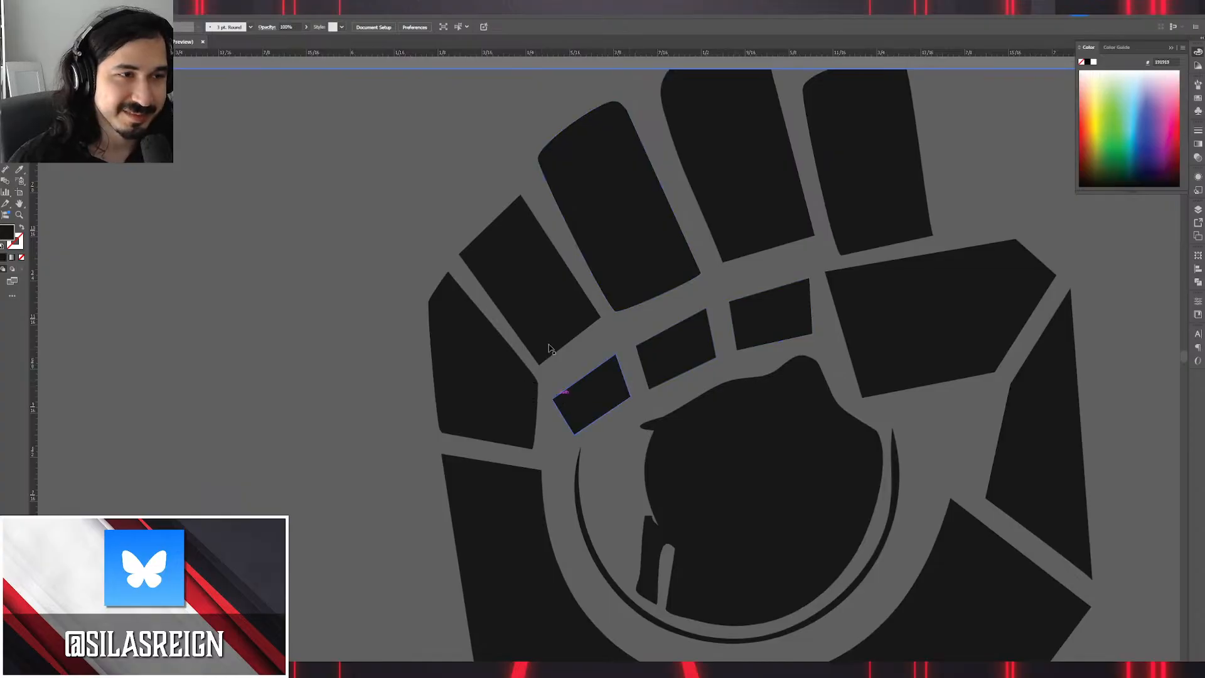
drag(579, 332, 552, 410)
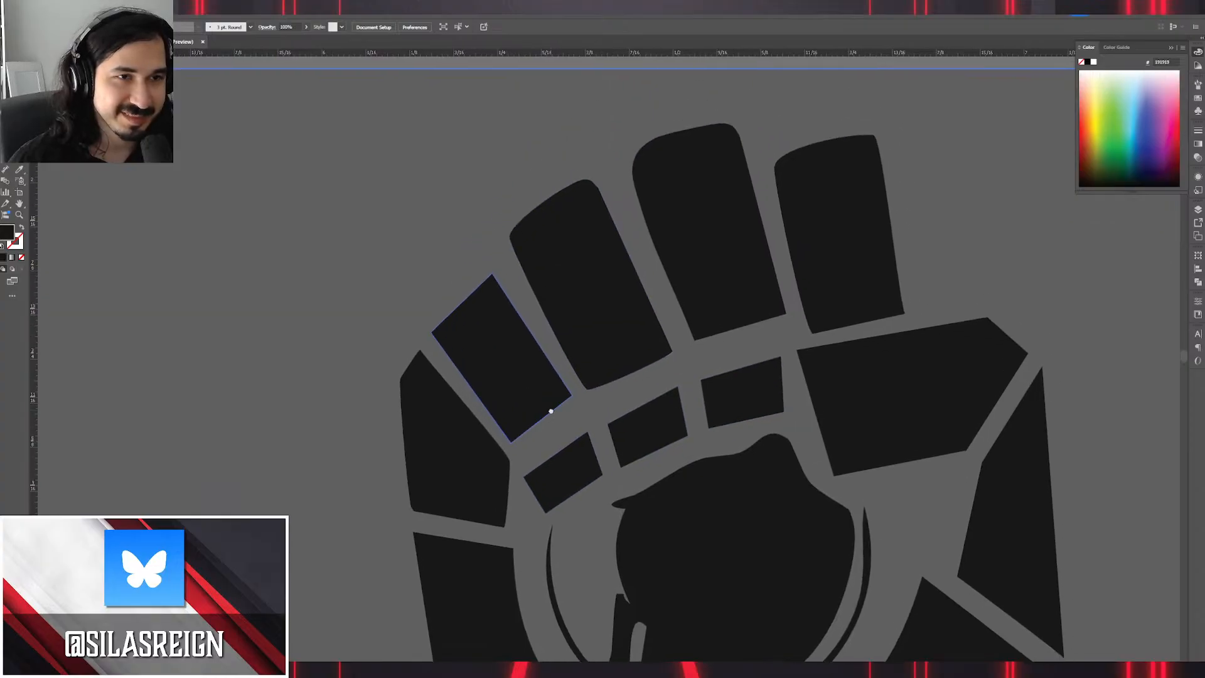
click(812, 336)
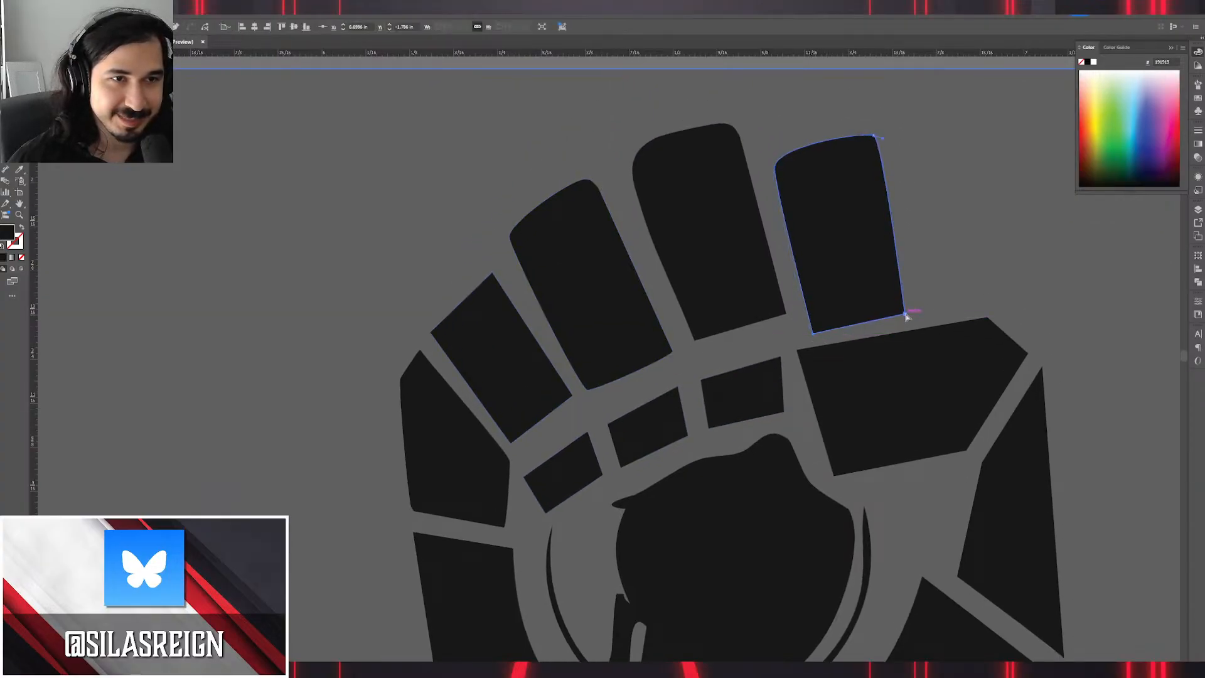
click(874, 136)
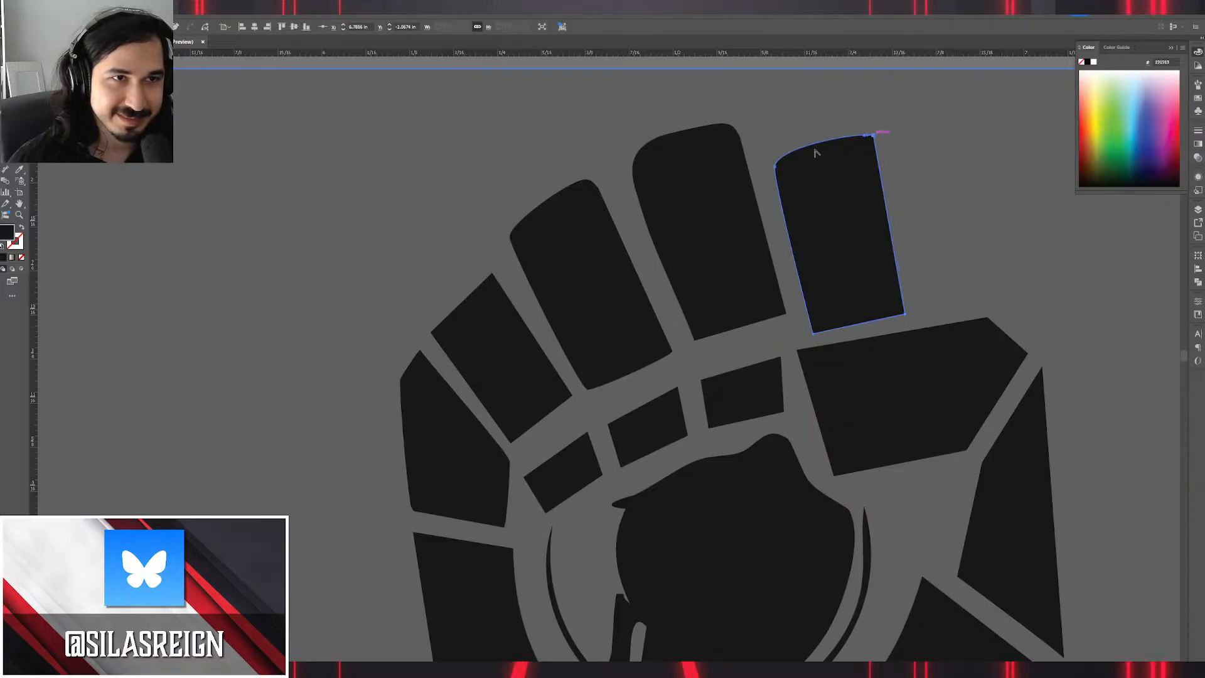
click(776, 167)
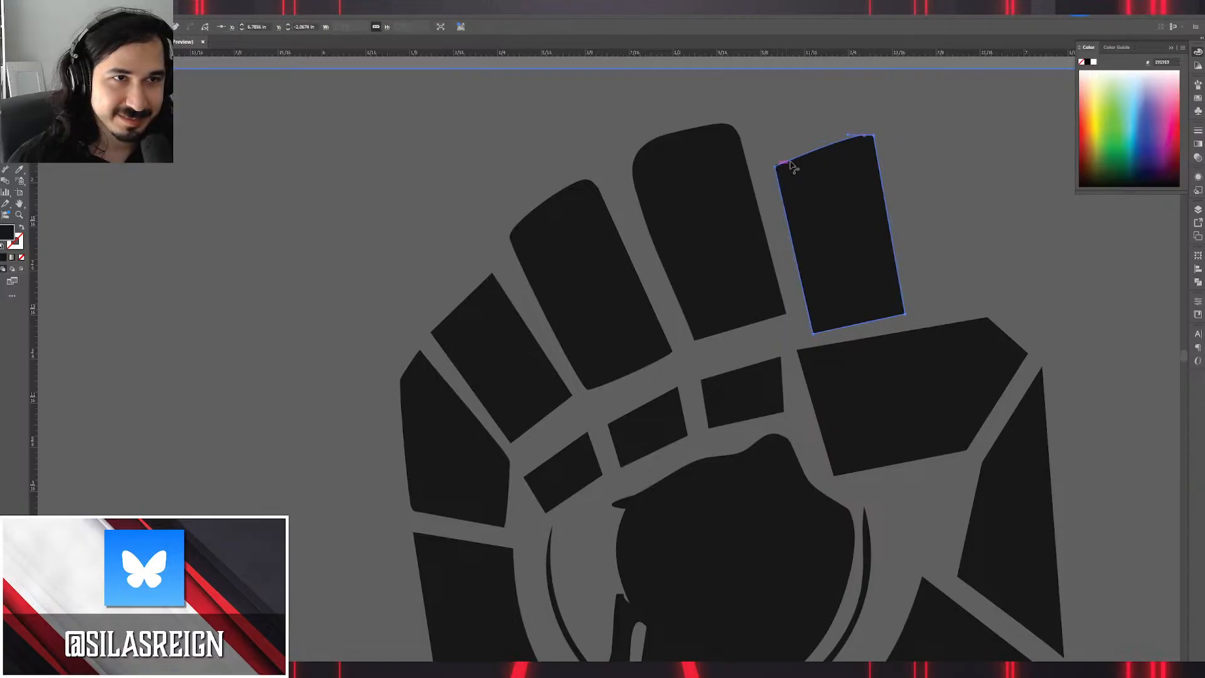
click(866, 136)
click(778, 167)
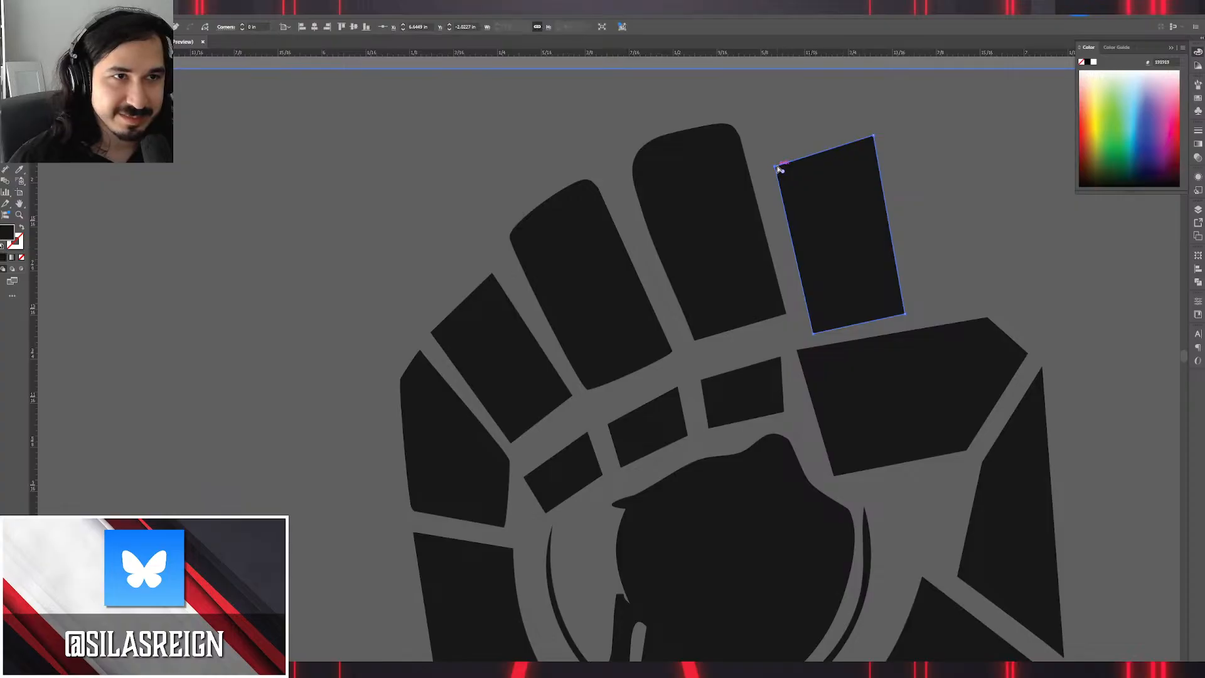
drag(779, 168, 767, 137)
Reduce the second finger segment from the right to a straight-sided four-corner shape with a flat, angled tip.
click(722, 130)
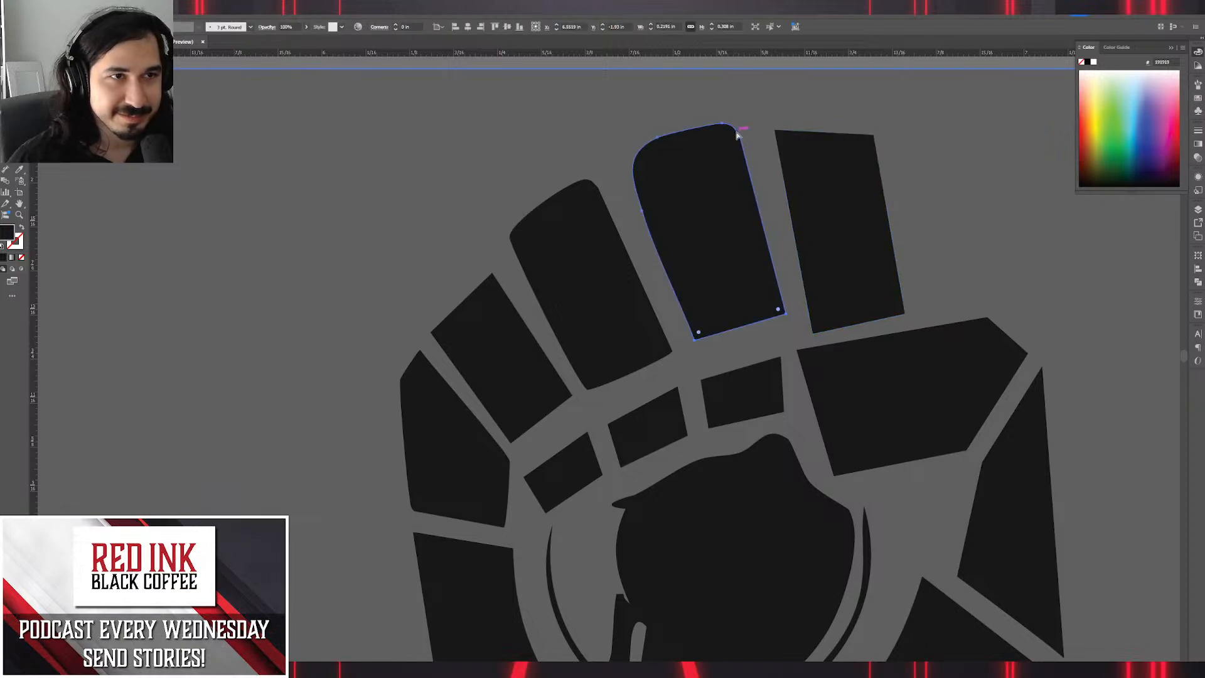
drag(741, 139, 732, 128)
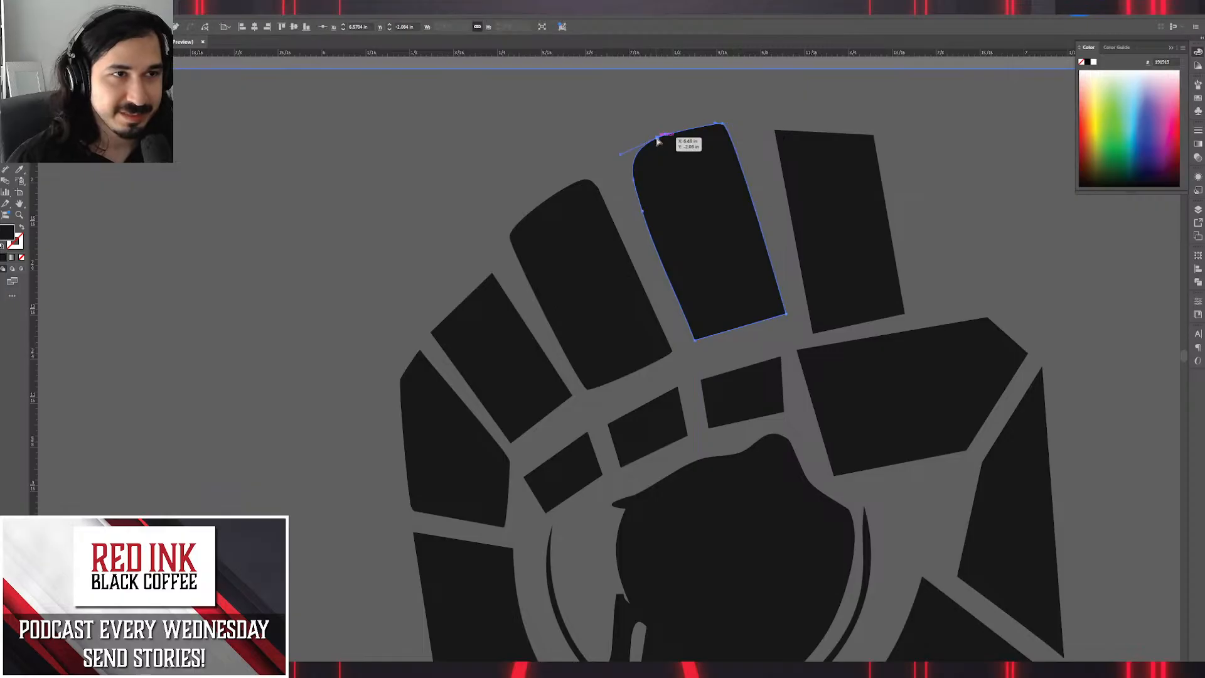
drag(658, 141, 628, 157)
click(593, 169)
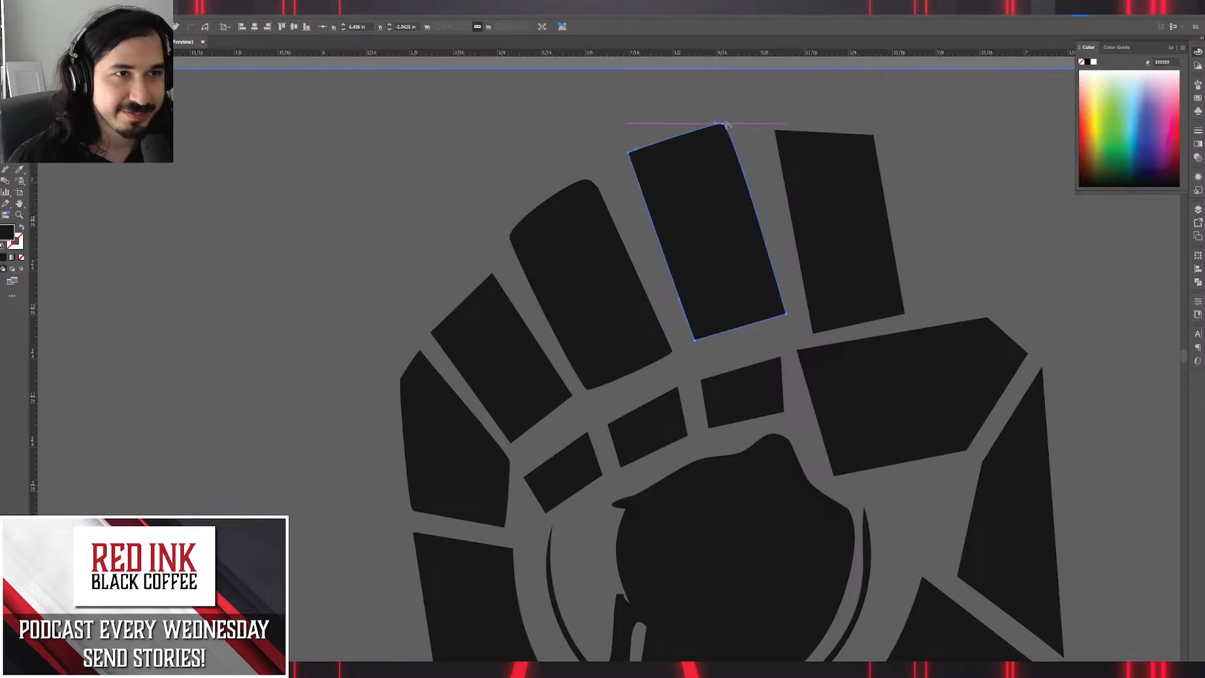
drag(726, 124, 722, 128)
click(787, 315)
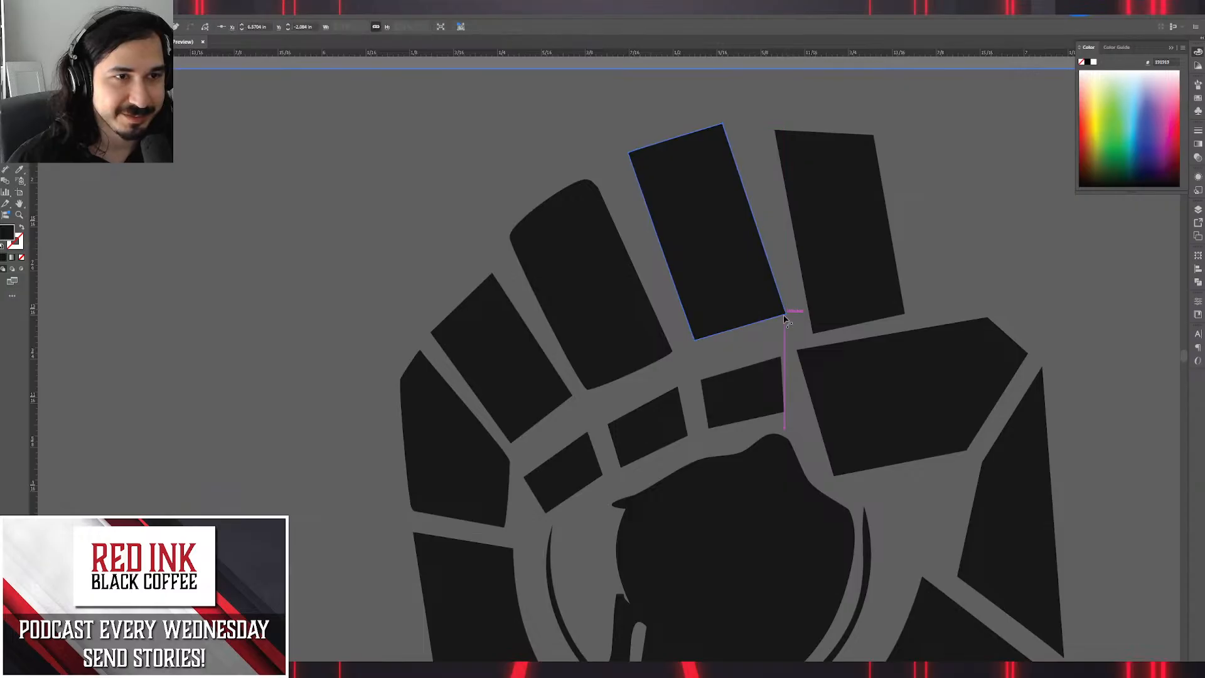
Widen and raise the tip of the second finger segment from the right, and raise the rightmost segment's lower left corner.
drag(723, 125, 748, 113)
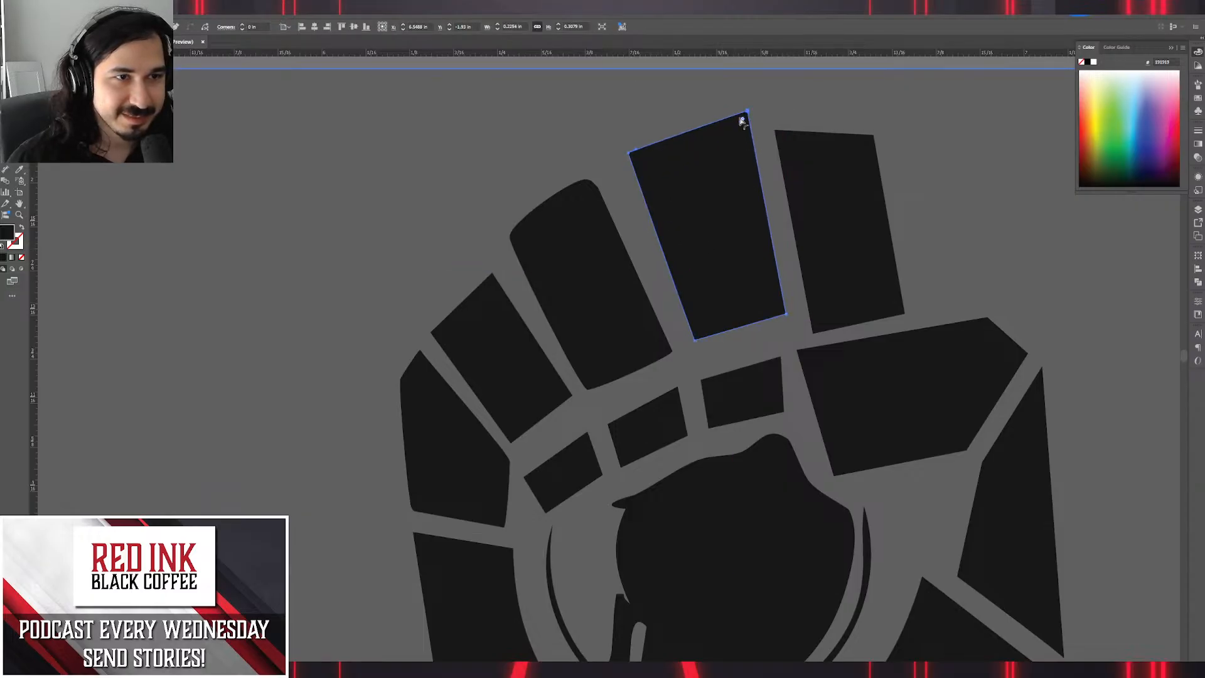
drag(630, 153, 626, 145)
drag(809, 333, 807, 314)
click(808, 333)
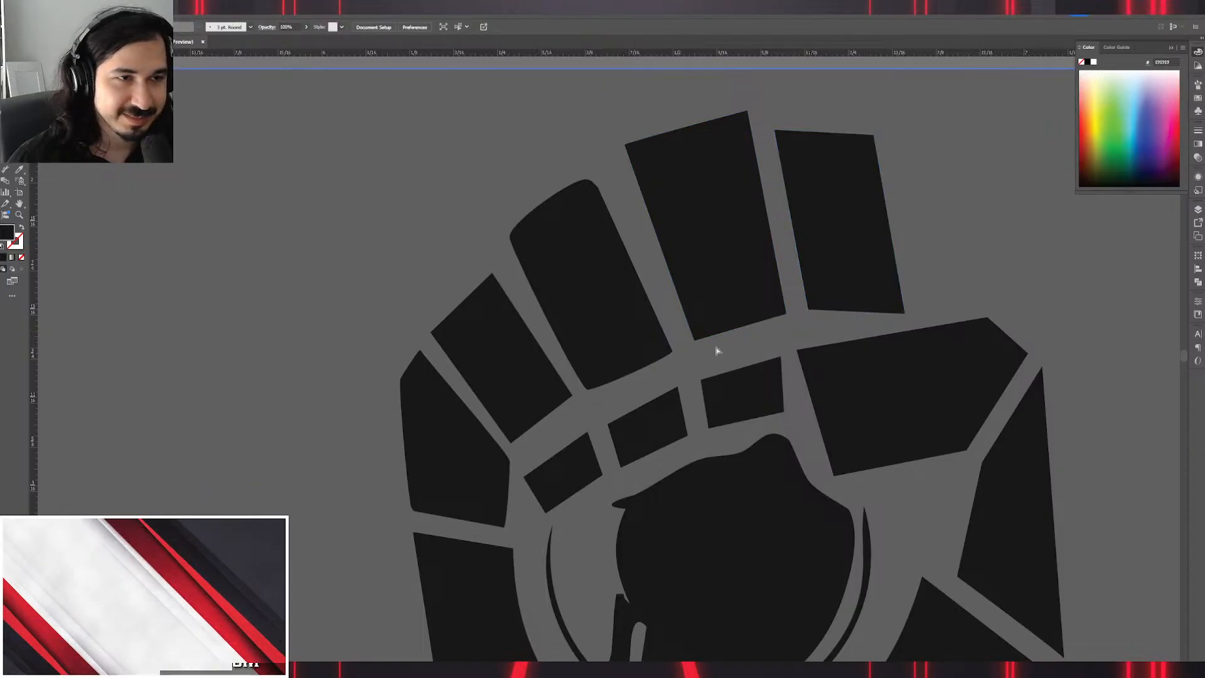
Reduce the third finger segment from the right to a straight-sided four-corner shape by removing its rounded corners.
click(672, 353)
click(587, 389)
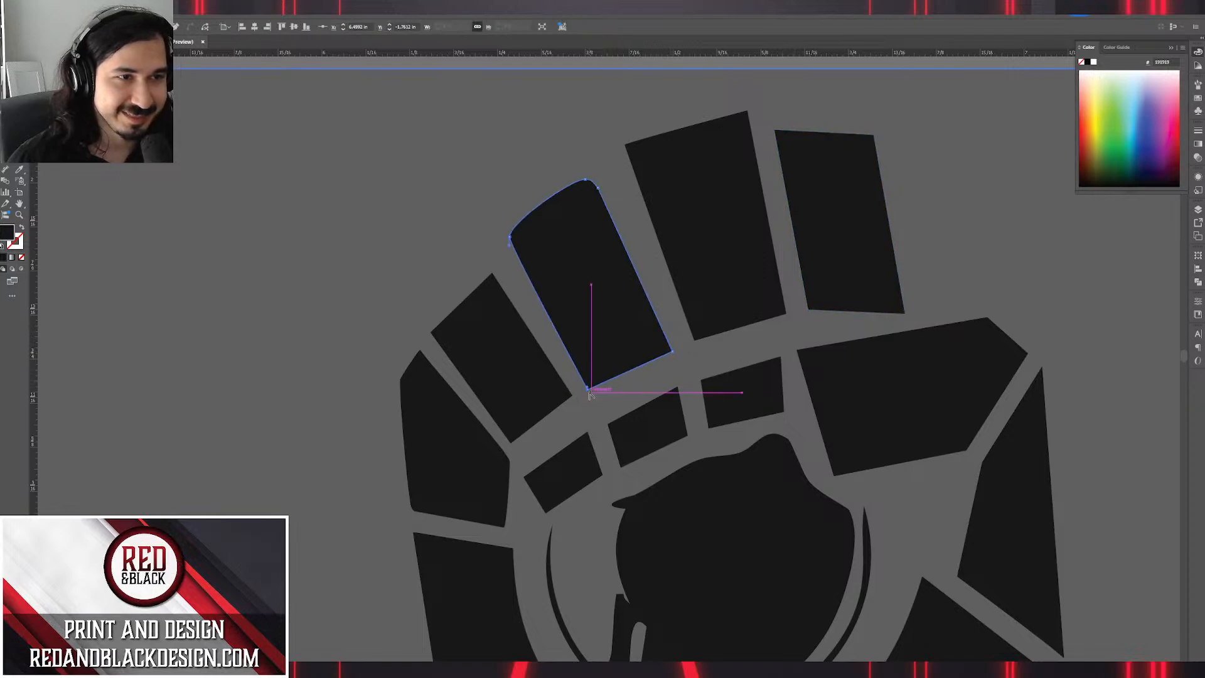
click(510, 238)
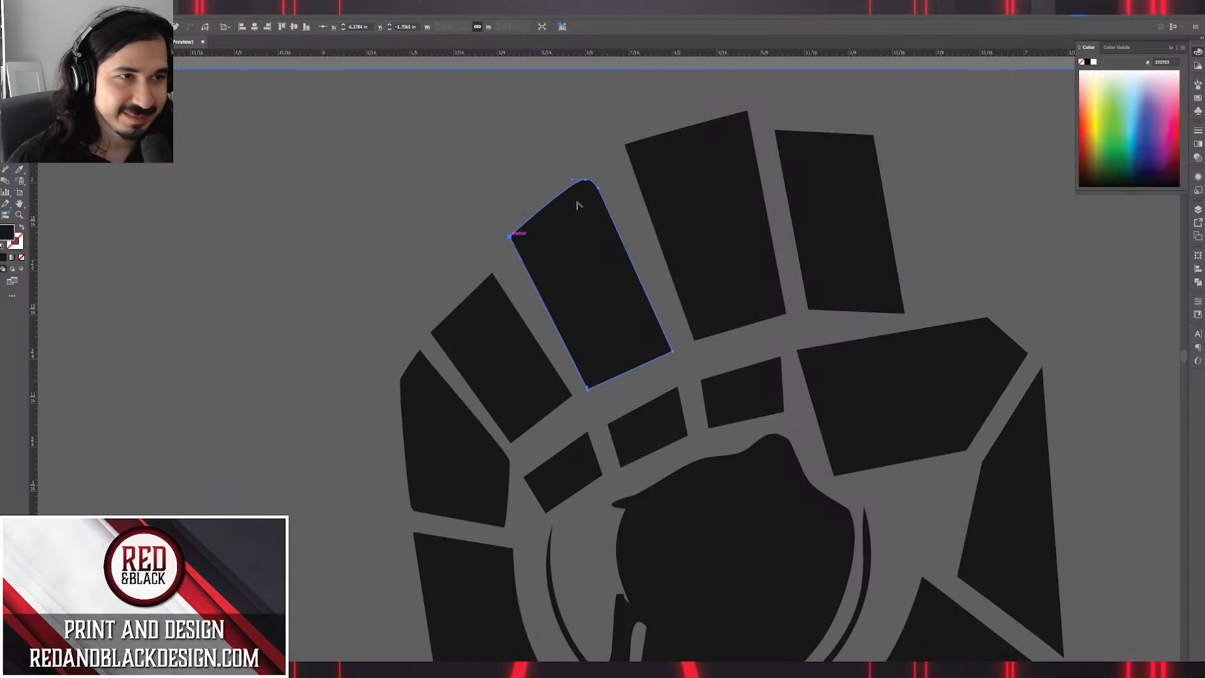
click(586, 180)
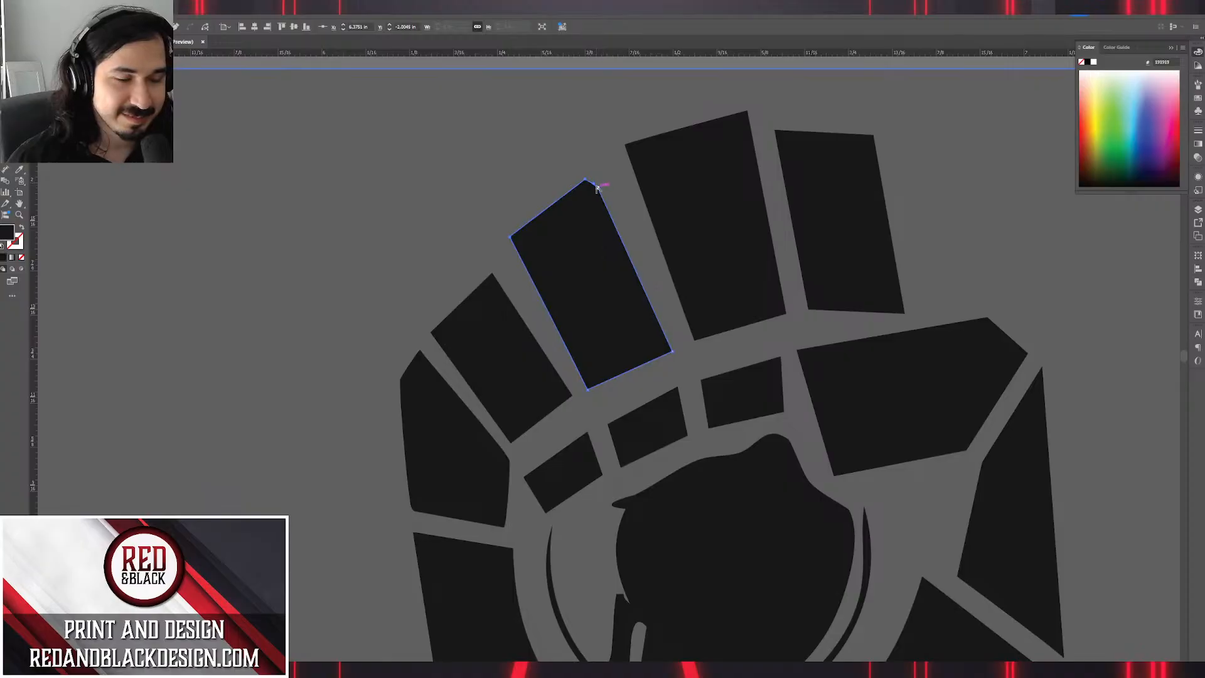
click(585, 183)
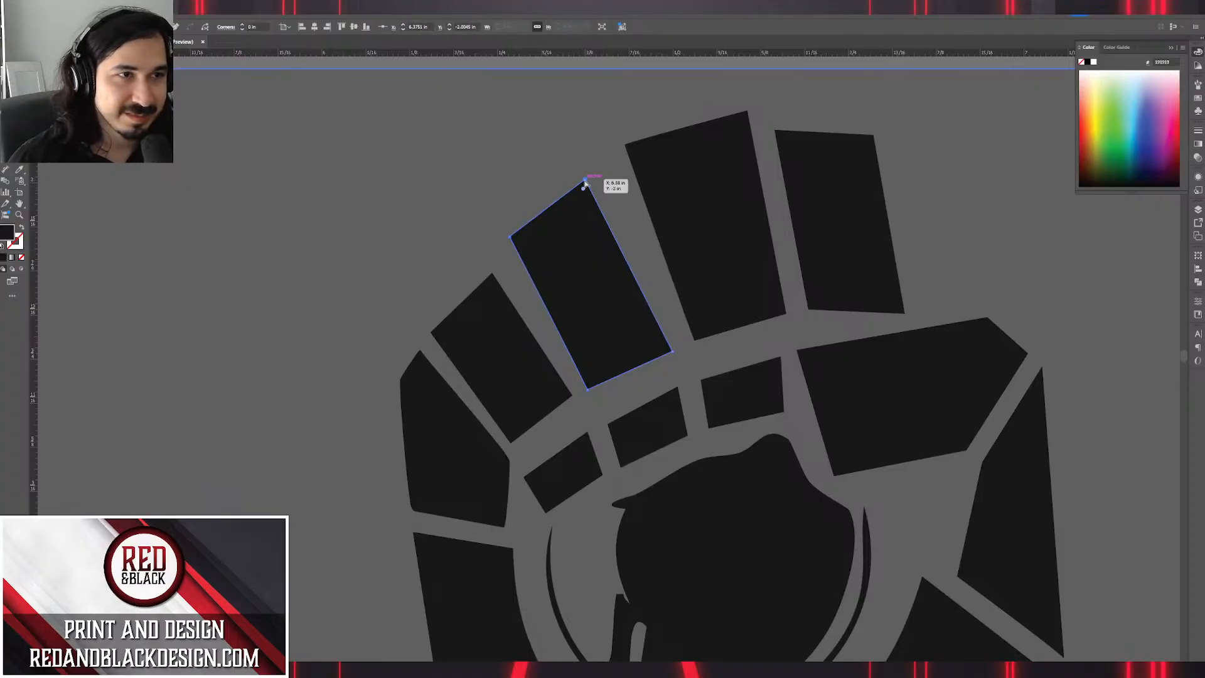
Raise and widen the tips of the third and fourth finger segments from the right by moving their upper corners outward.
drag(585, 183, 591, 155)
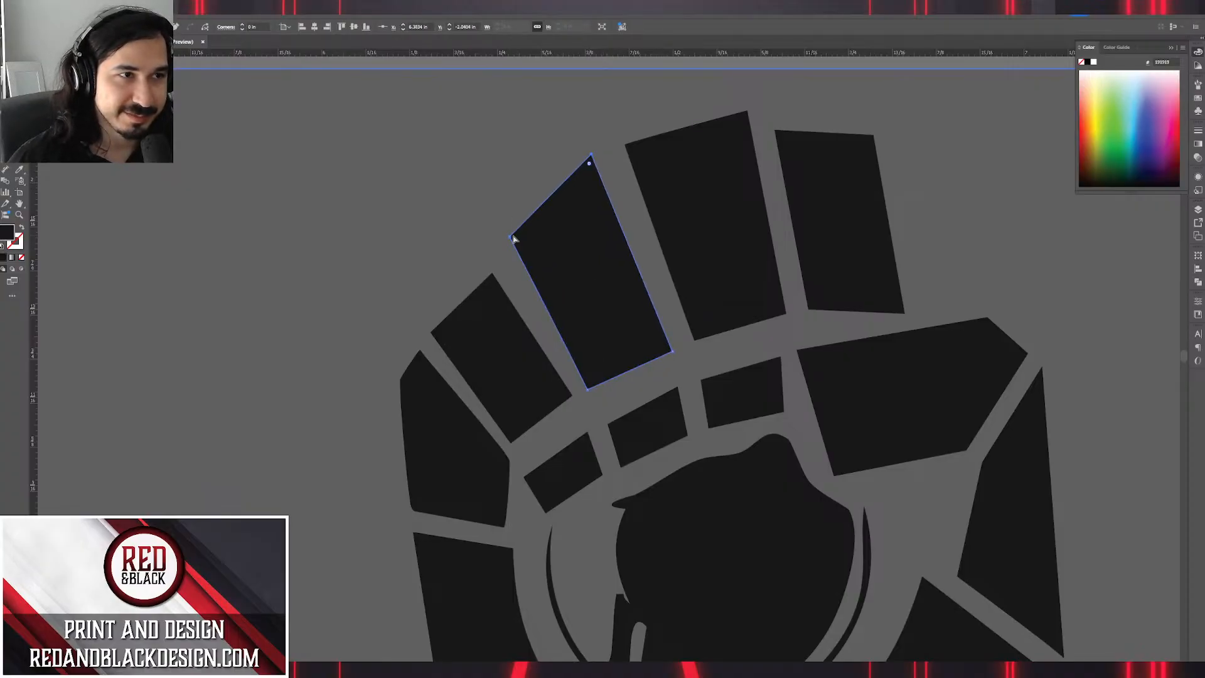
drag(513, 239, 489, 204)
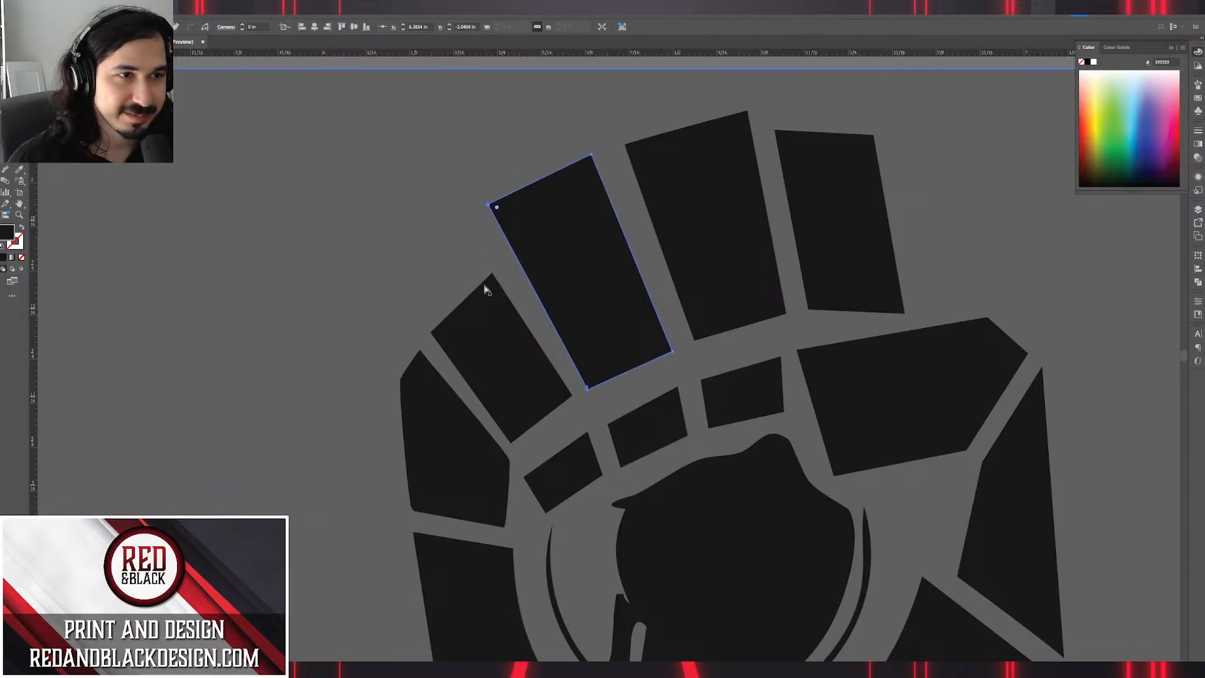
drag(494, 278, 482, 236)
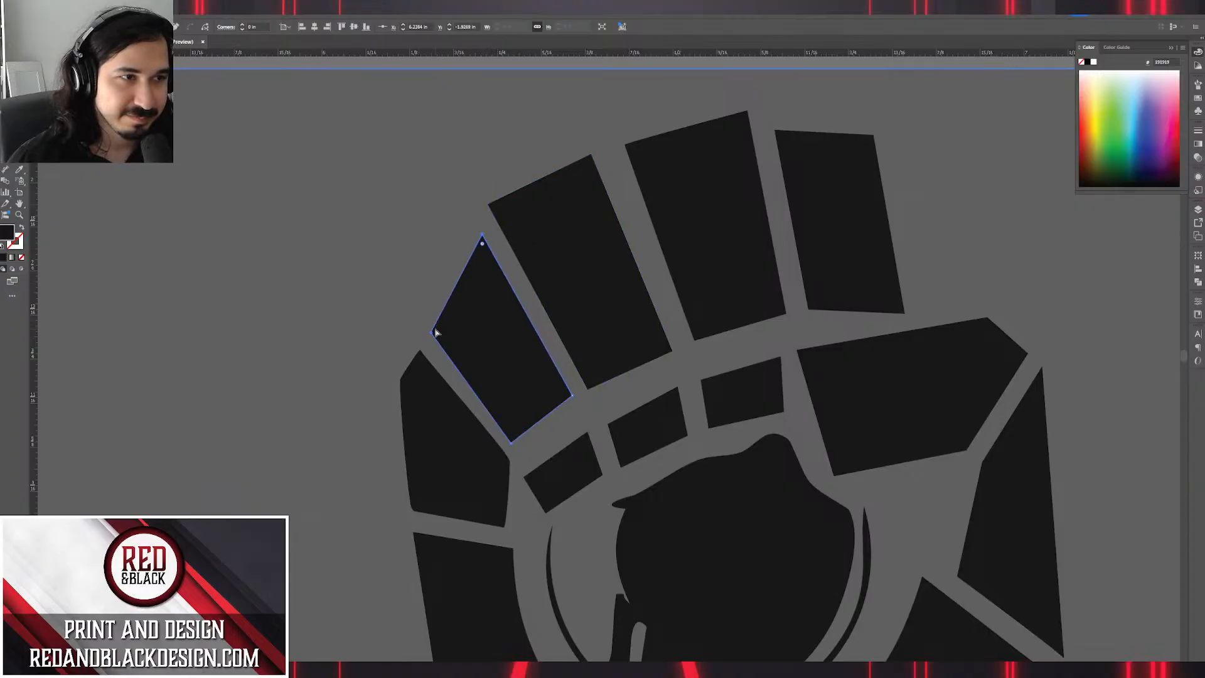
drag(433, 334, 414, 302)
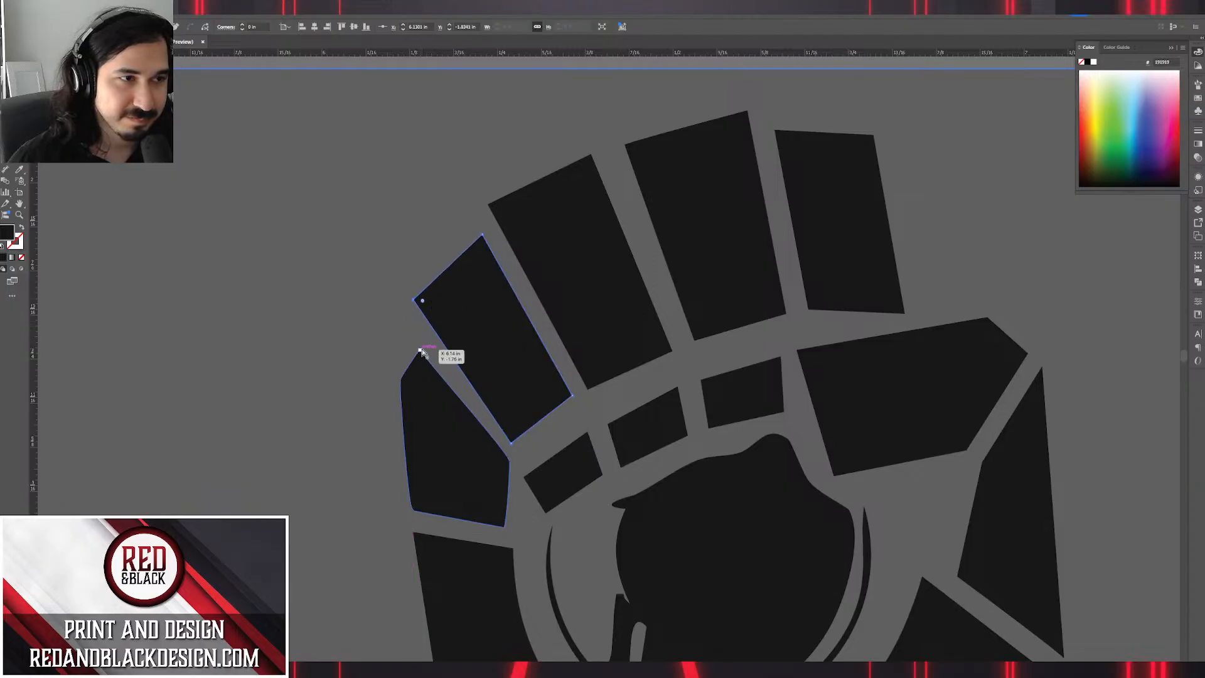
Raise the leftmost finger segment's tip and pull its right side inward as sharp corners, away from the neighbouring knuckle block.
click(422, 352)
drag(422, 351, 416, 341)
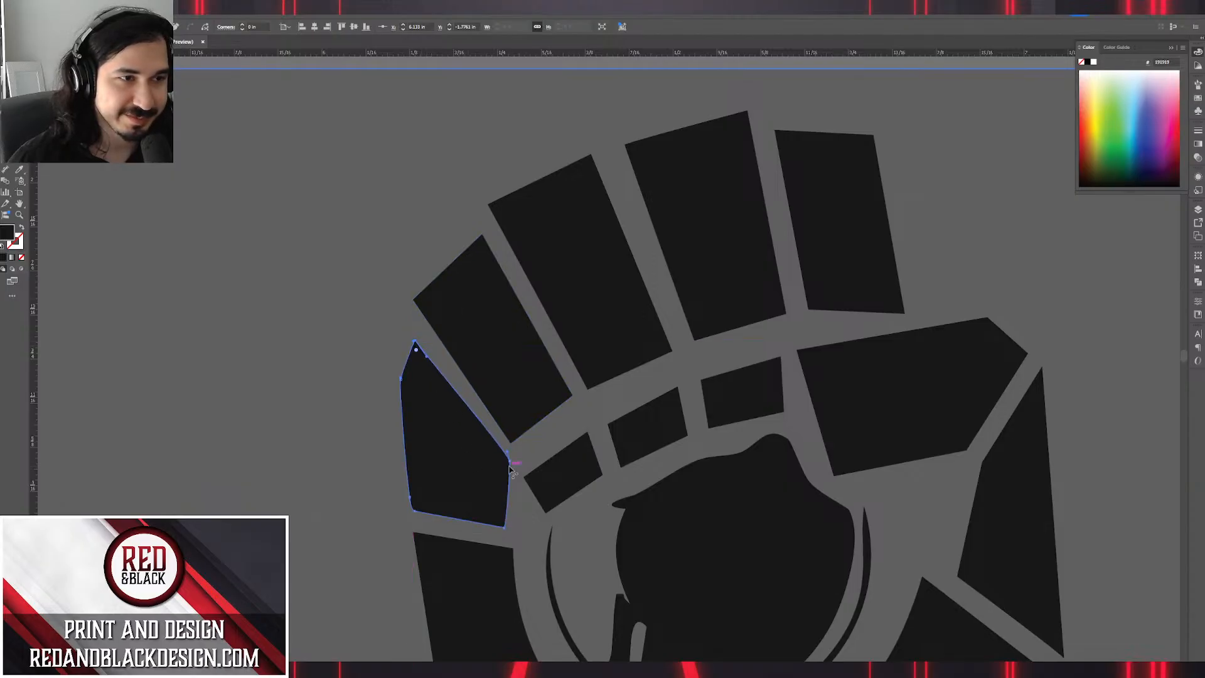
drag(508, 463, 500, 468)
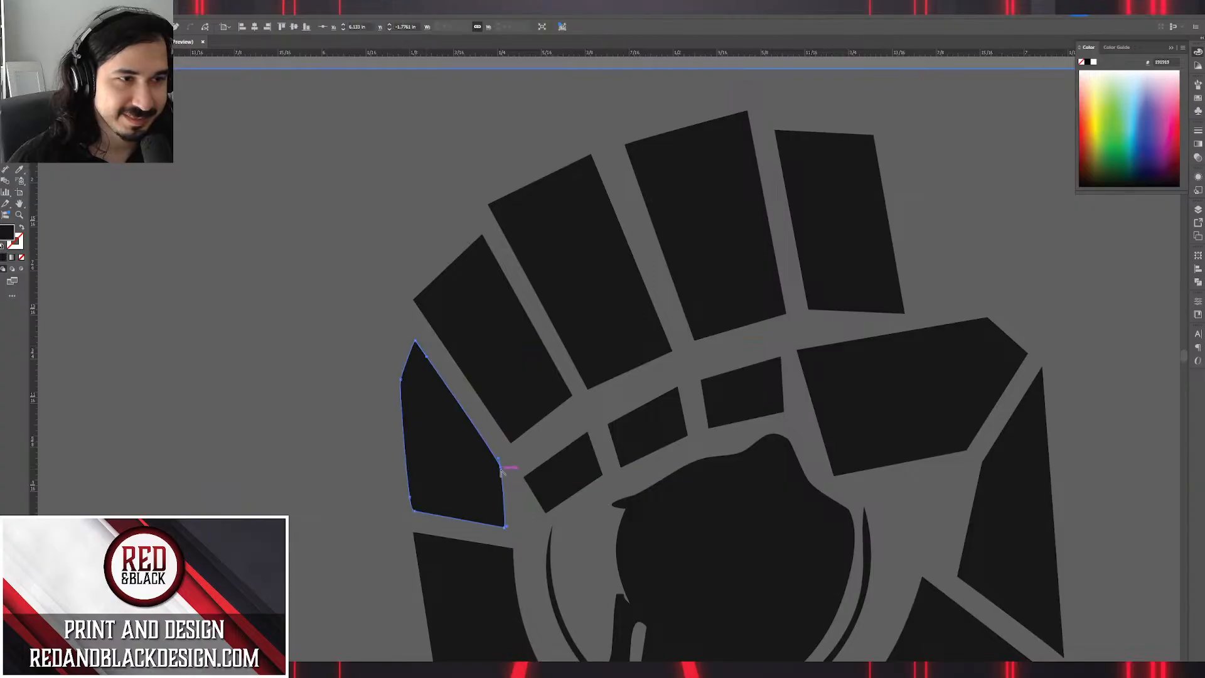
drag(506, 528, 504, 528)
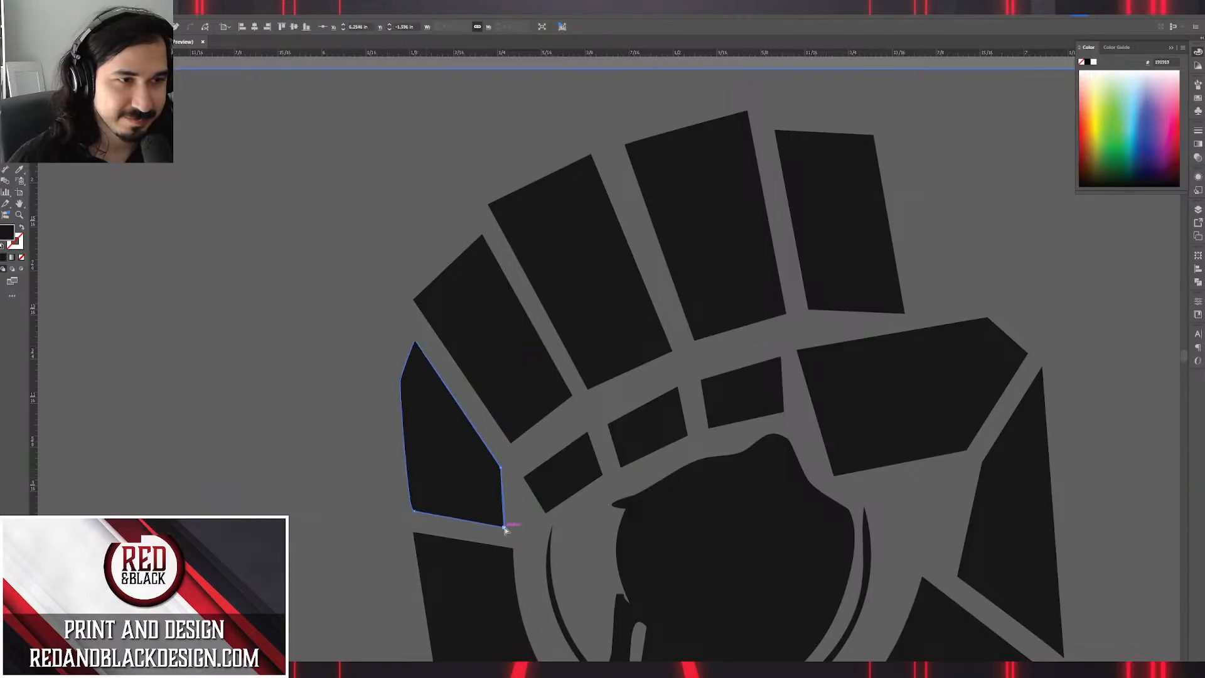
Straighten the leftmost finger segment's outer edge by removing its extra anchor points, and move its upper left corner outward and slightly down.
click(409, 497)
key(a)
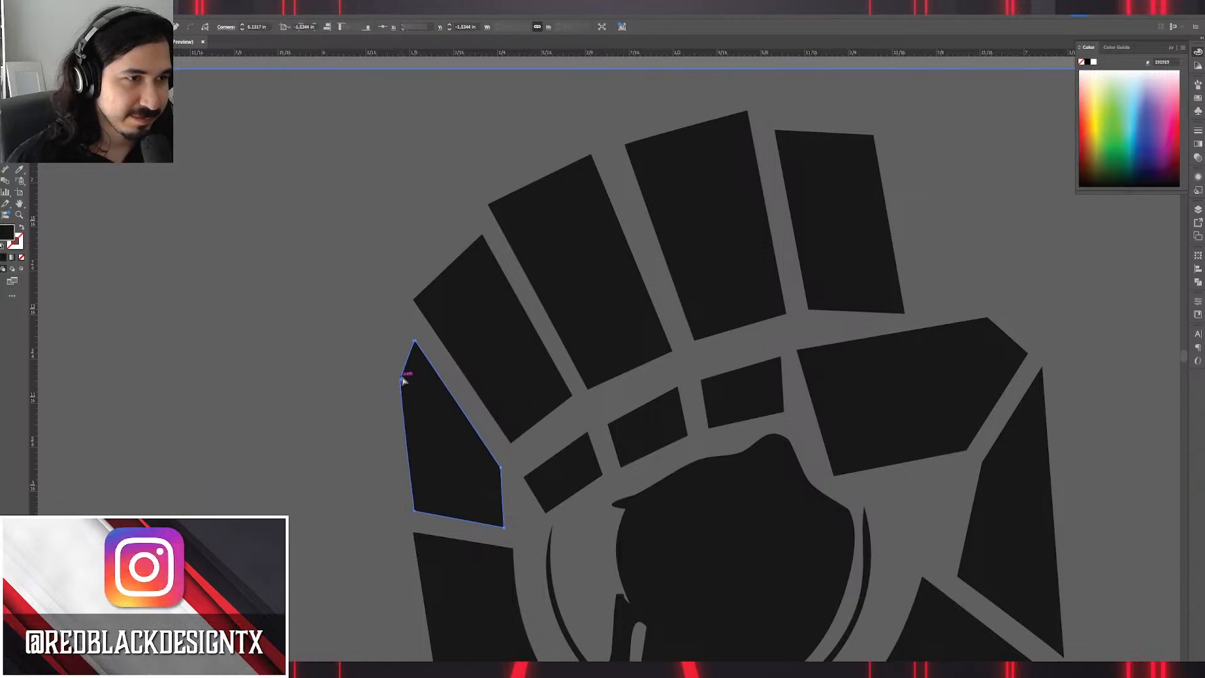
click(403, 381)
click(399, 391)
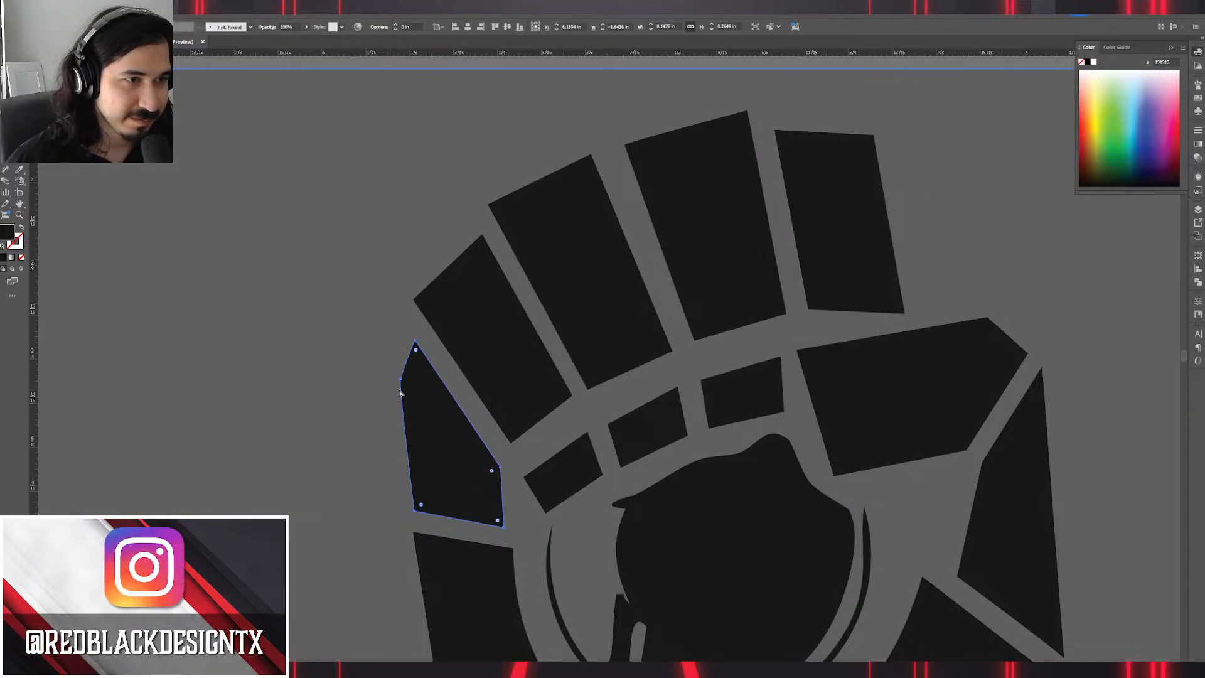
drag(399, 380, 396, 390)
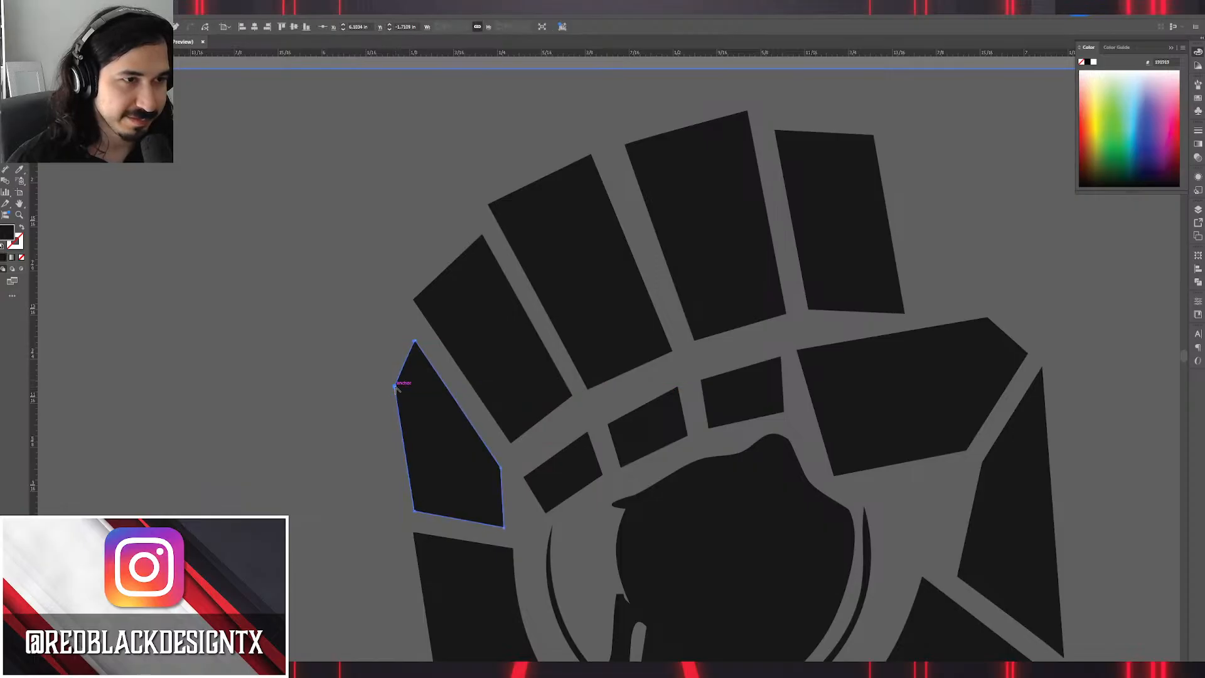
key(v)
click(362, 367)
scroll(368, 368, down, 3)
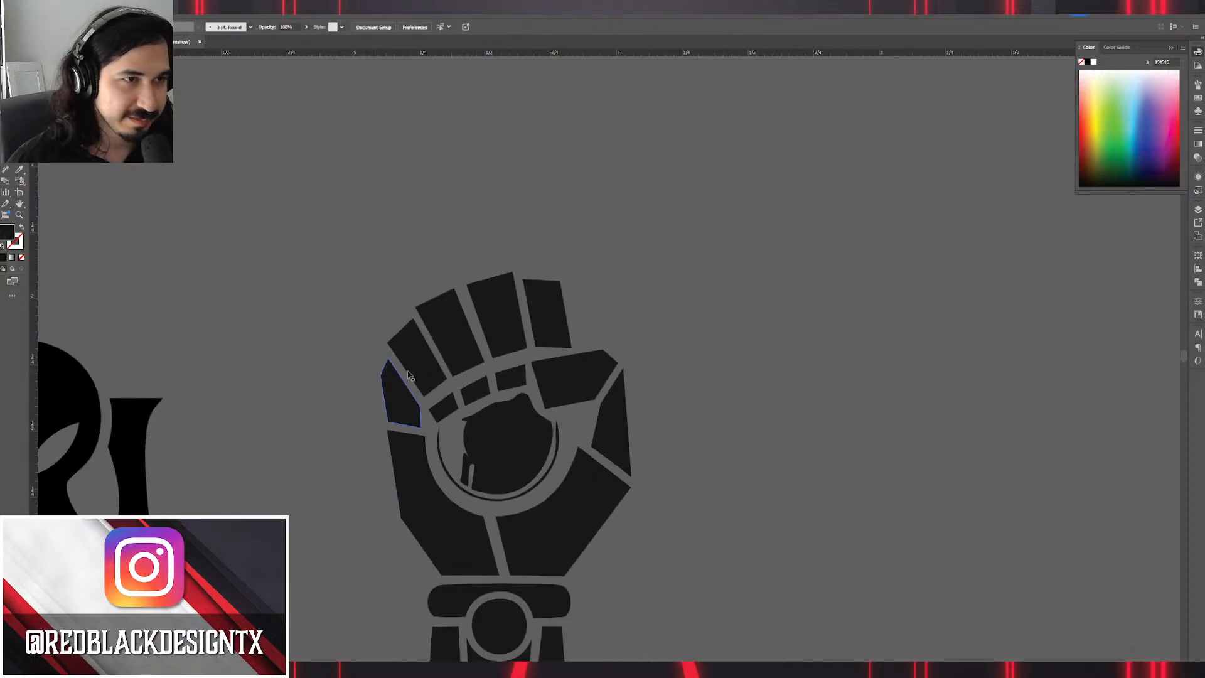
drag(711, 437, 804, 319)
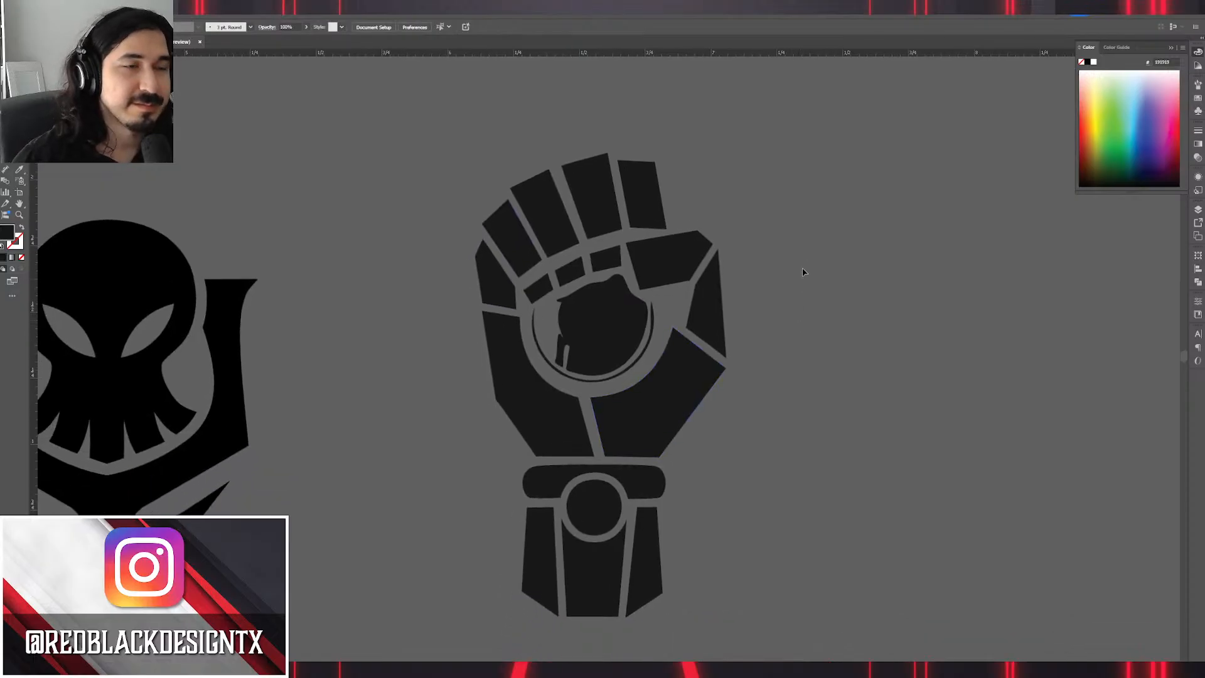
scroll(736, 287, down, 5)
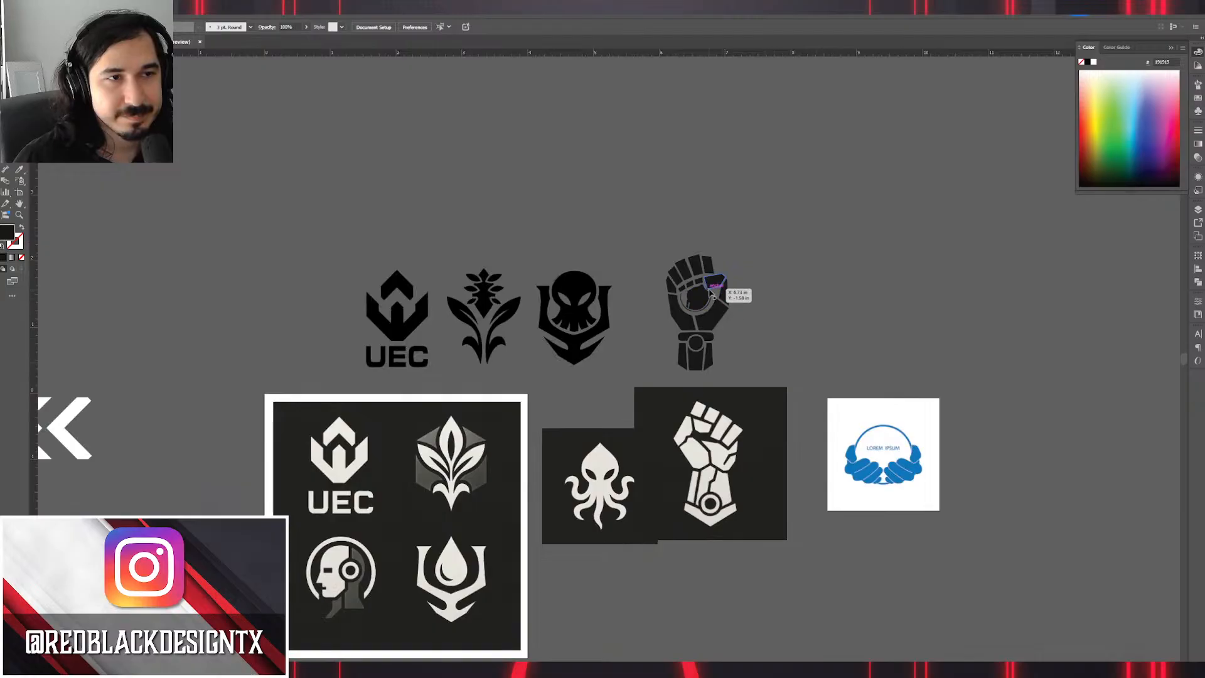
scroll(727, 288, up, 5)
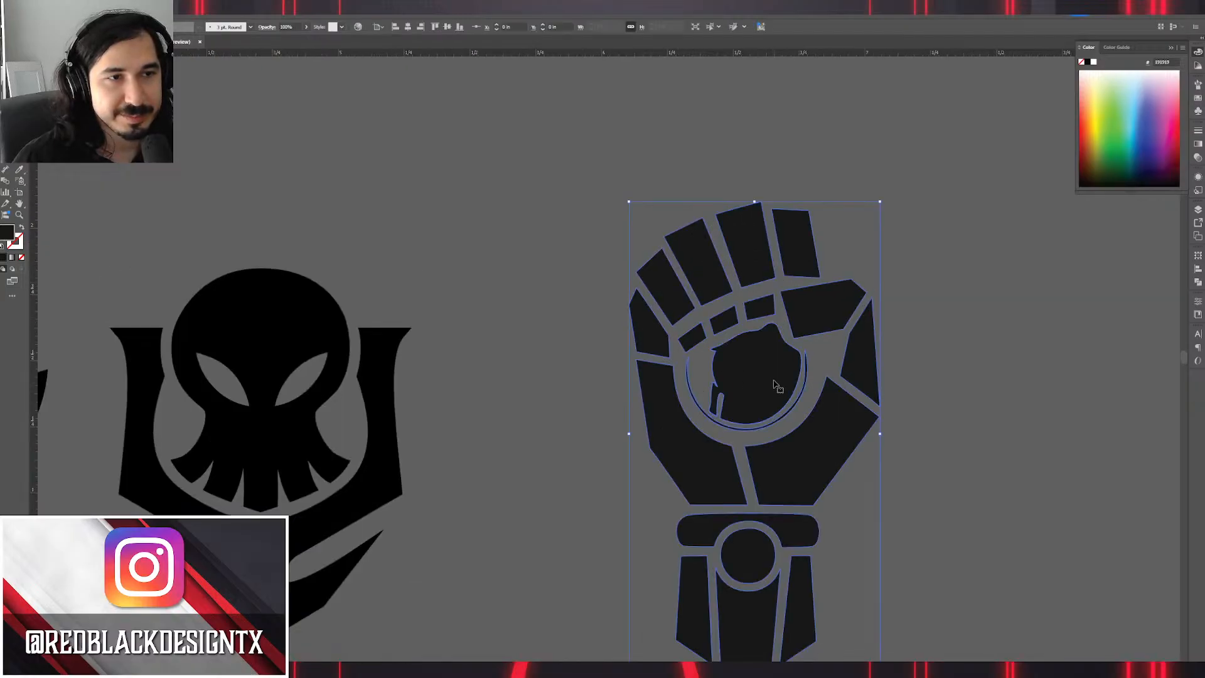
Isolate the fist group and move the irregular palm shape and the thin arc out to the side of the hand.
double_click(772, 395)
drag(773, 391, 1054, 405)
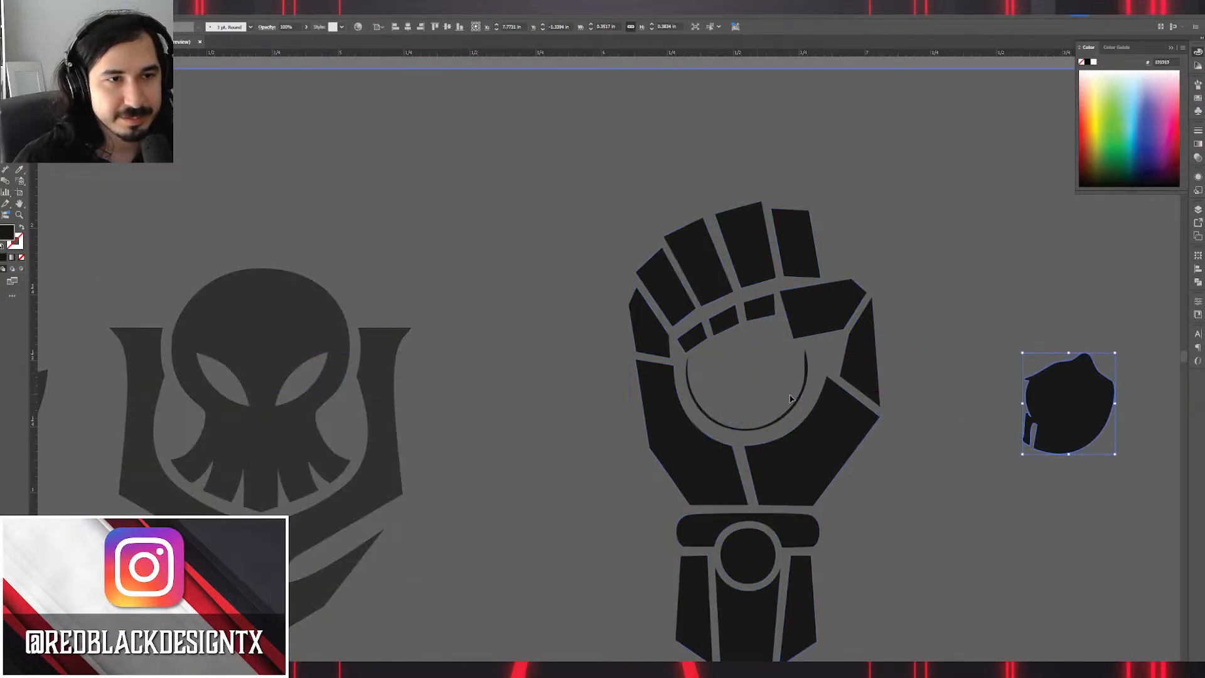
drag(794, 402, 1163, 268)
Delete the three small inner finger segments and extend the second and third fingers down toward the palm.
scroll(737, 323, up, 2)
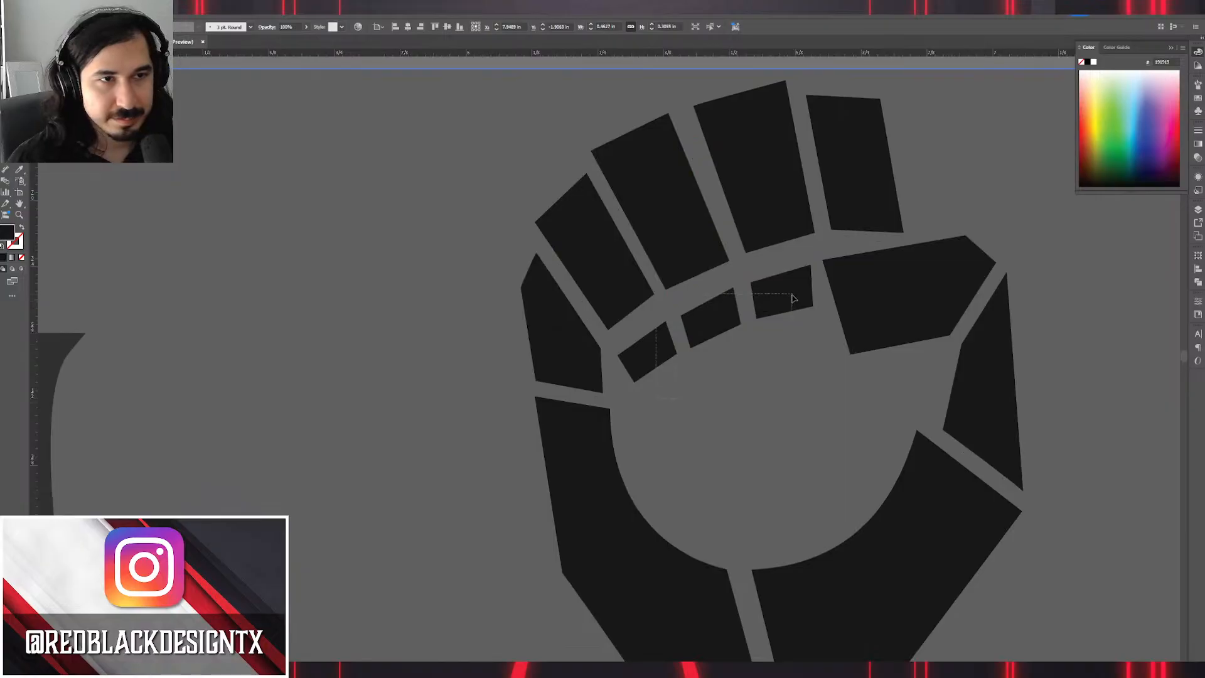
key(Delete)
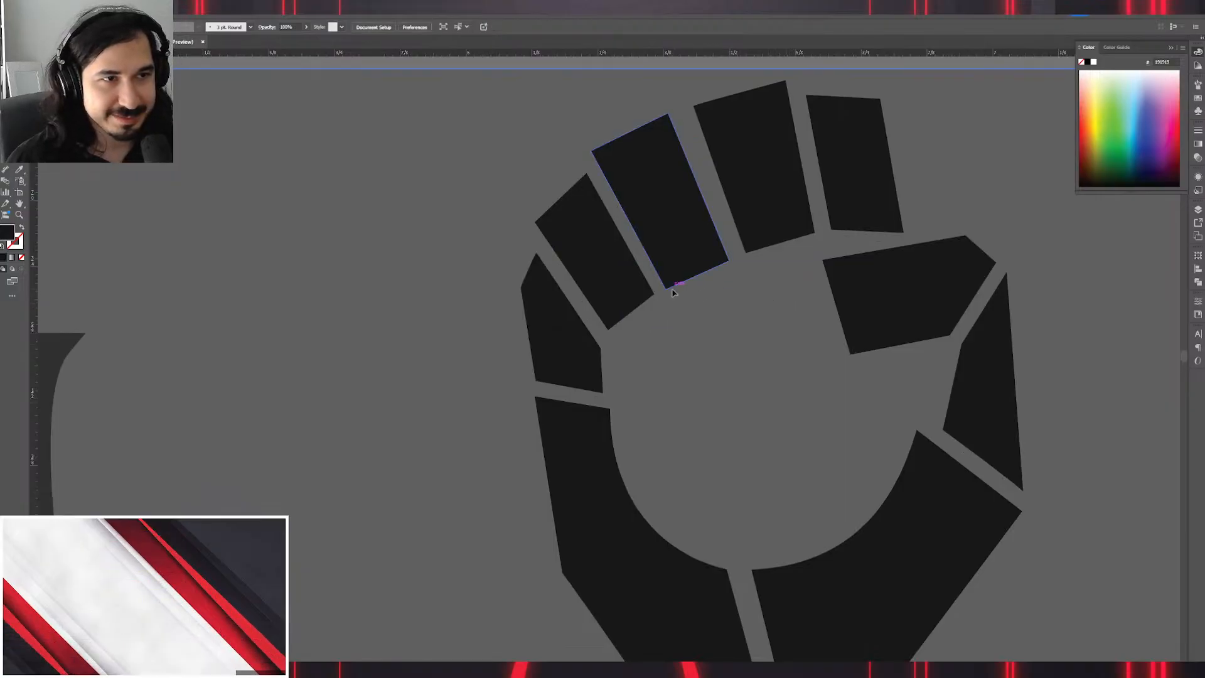
drag(634, 311, 669, 358)
drag(703, 274, 738, 334)
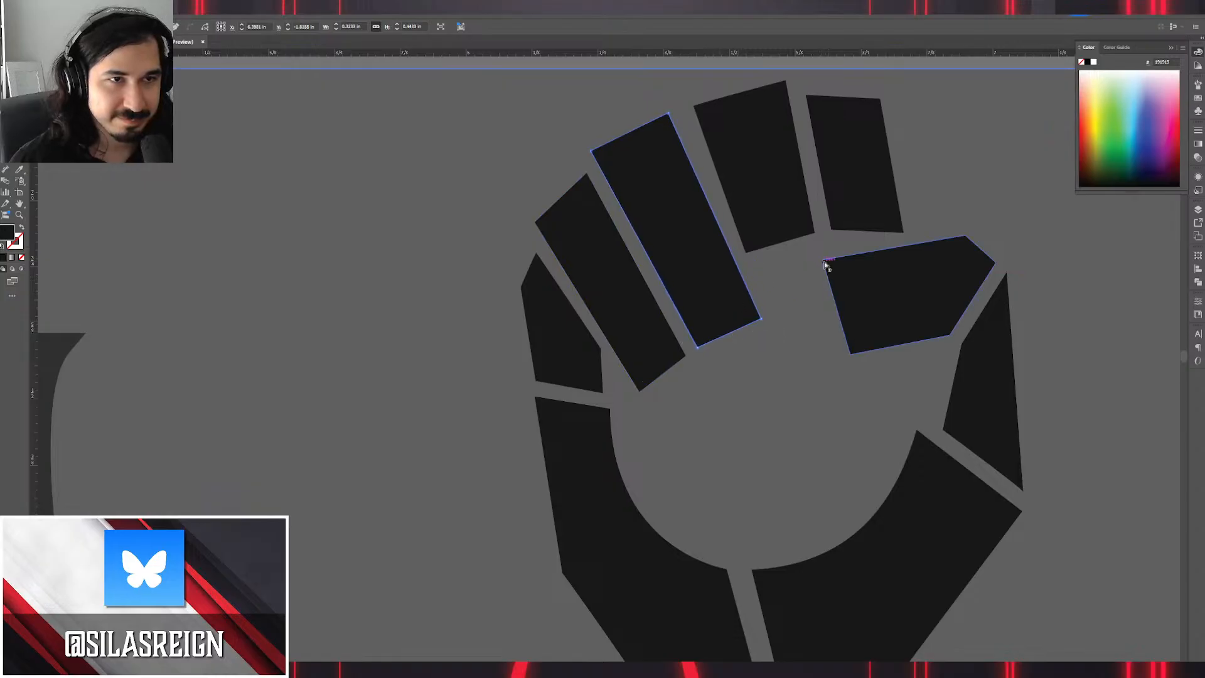
Extend the thumb's inner end toward the fingers by moving its two inner corner points and angling its edge.
click(827, 269)
drag(835, 298, 776, 316)
key(ctrl+z)
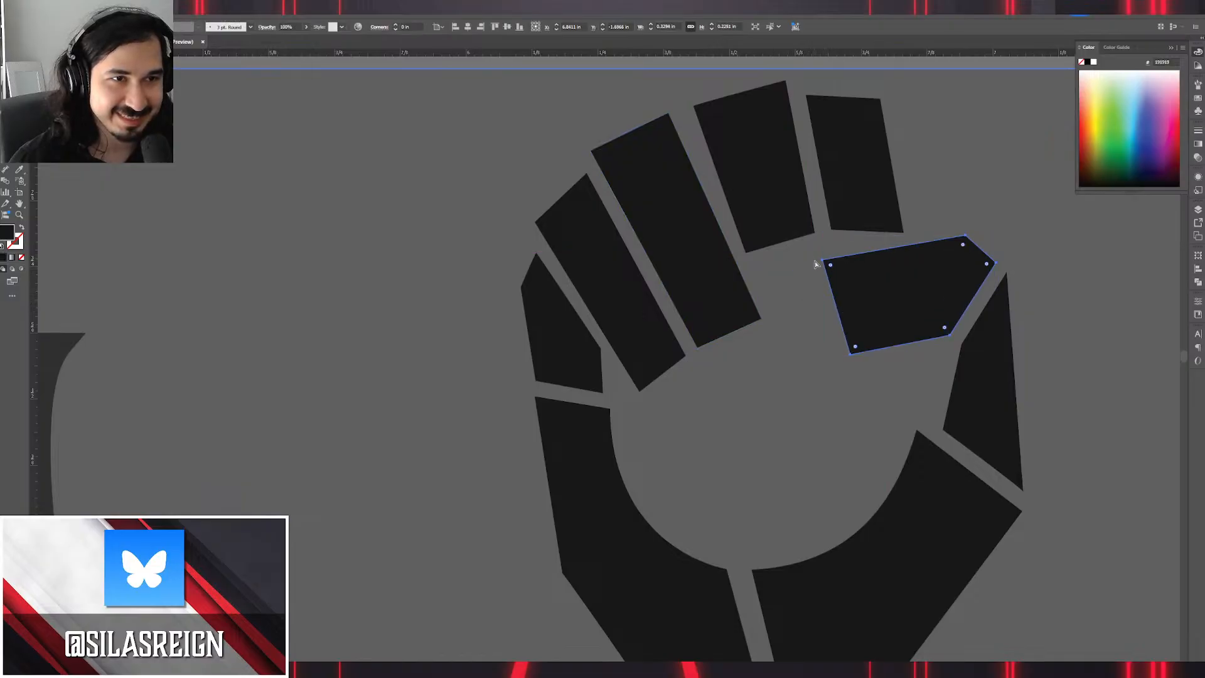
key(a)
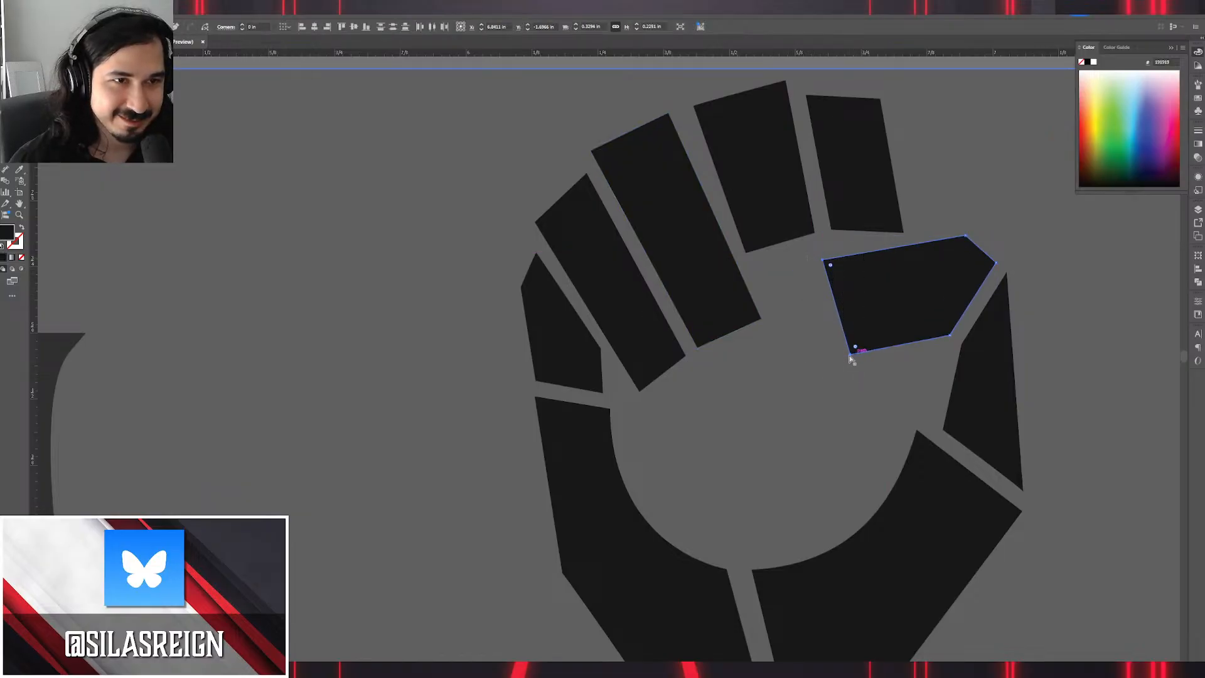
drag(850, 358, 801, 368)
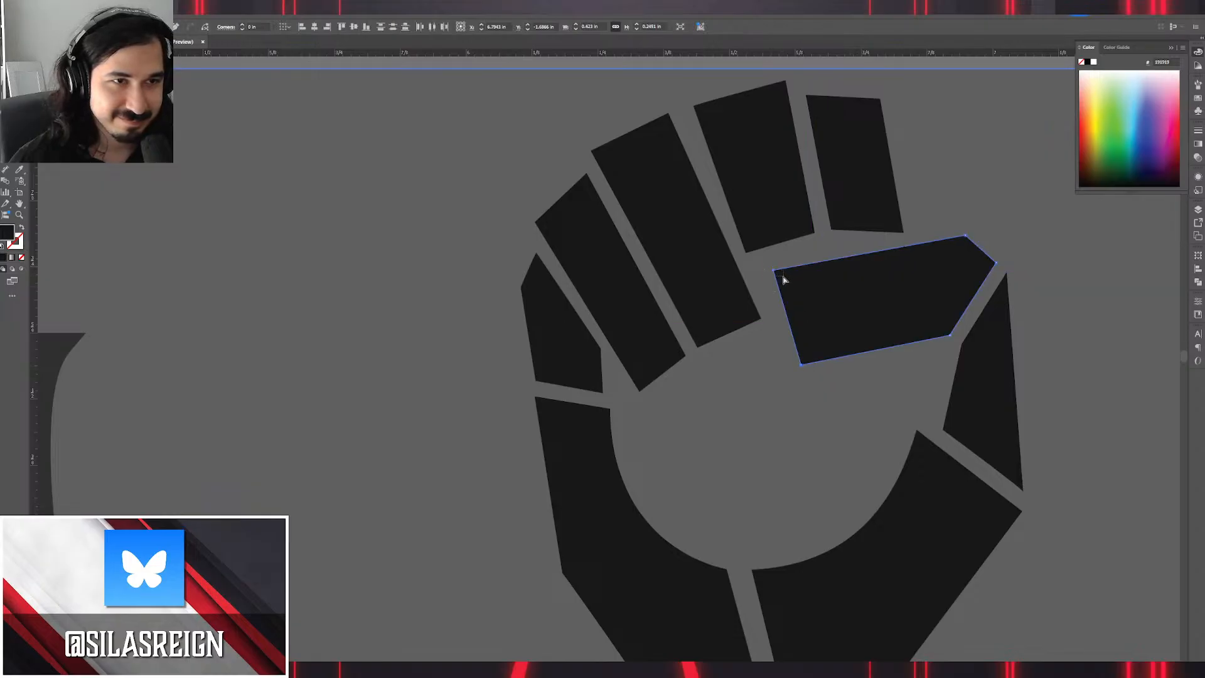
drag(775, 272, 764, 275)
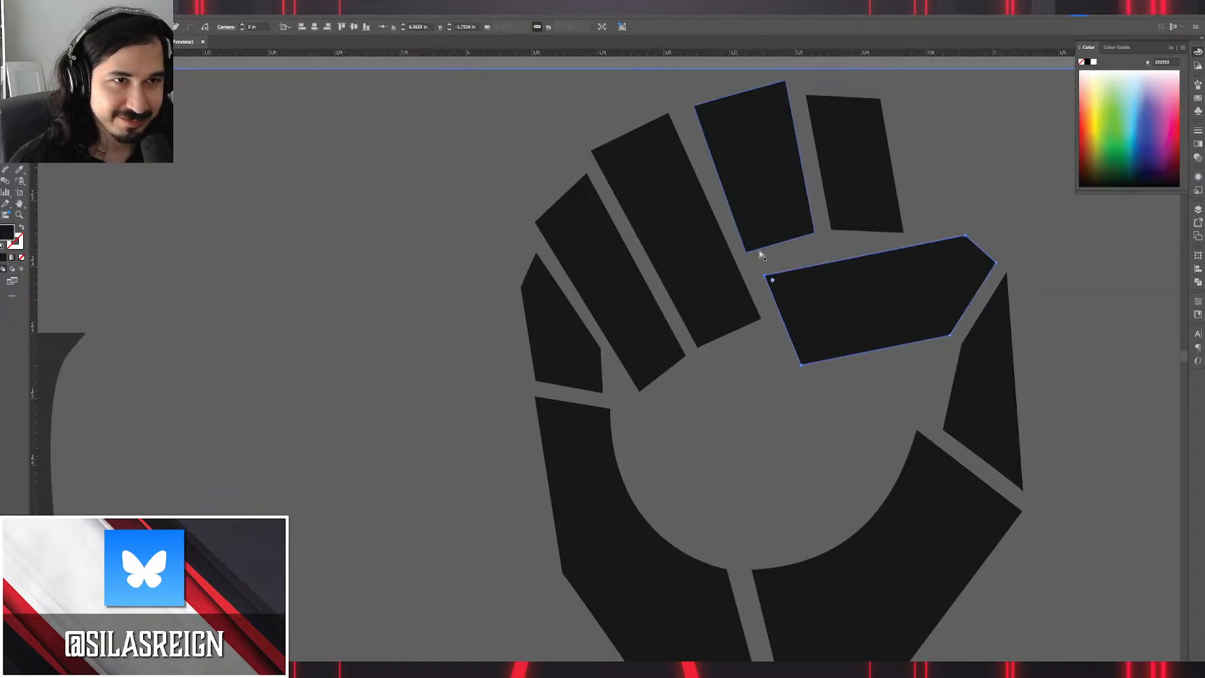
Extend the lower ends of the two fingers above the thumb so they follow its upper edge.
click(747, 250)
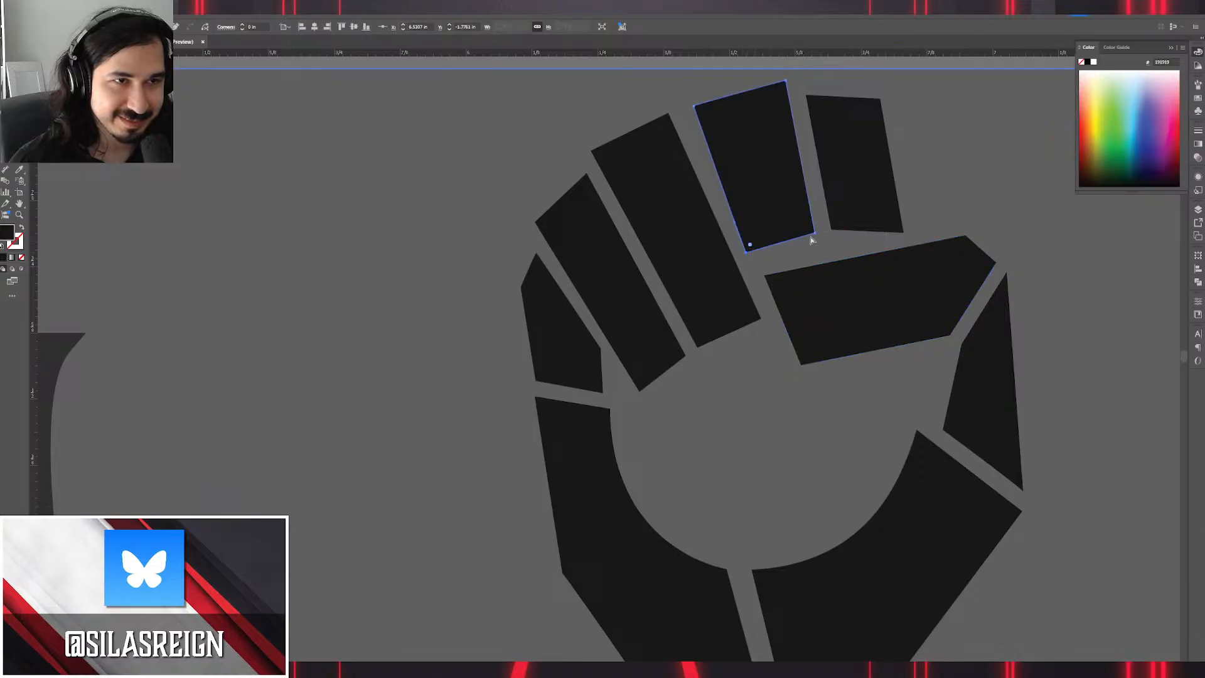
mouse_move(815, 236)
mouse_down()
mouse_move(822, 253)
mouse_move(837, 237)
mouse_up()
key(v)
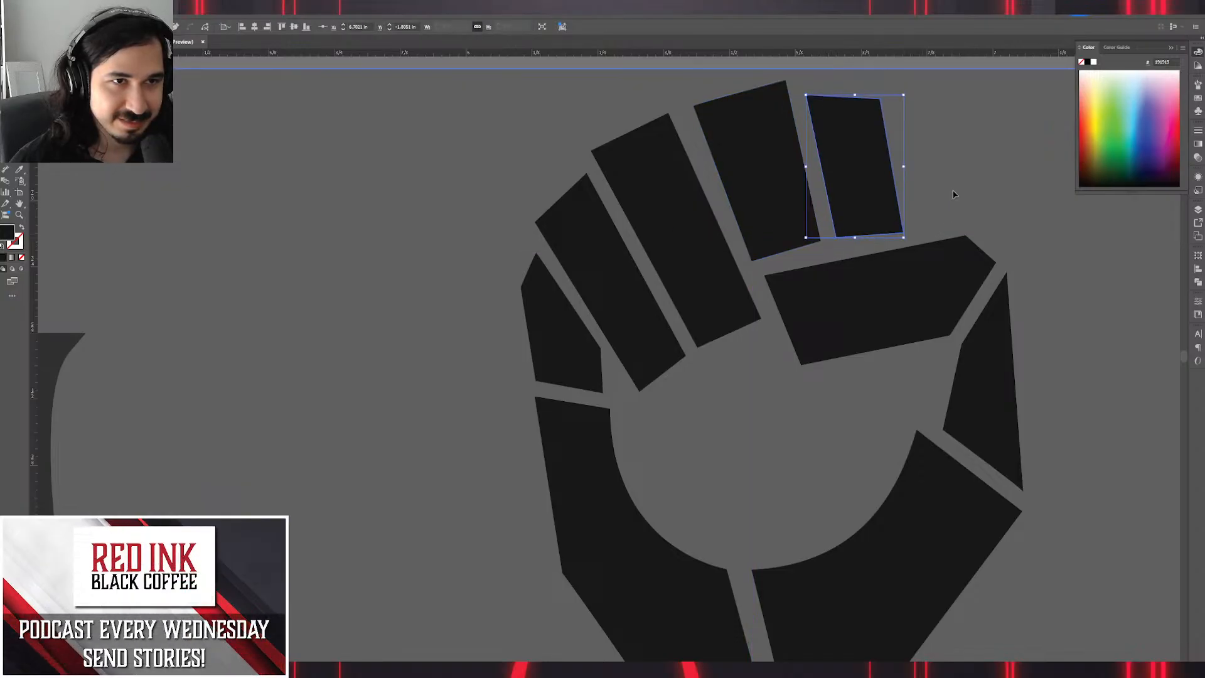
click(928, 209)
Delete the leftover arc and irregular palm shape beside the fist.
scroll(929, 209, down, 4)
scroll(961, 332, down, 1)
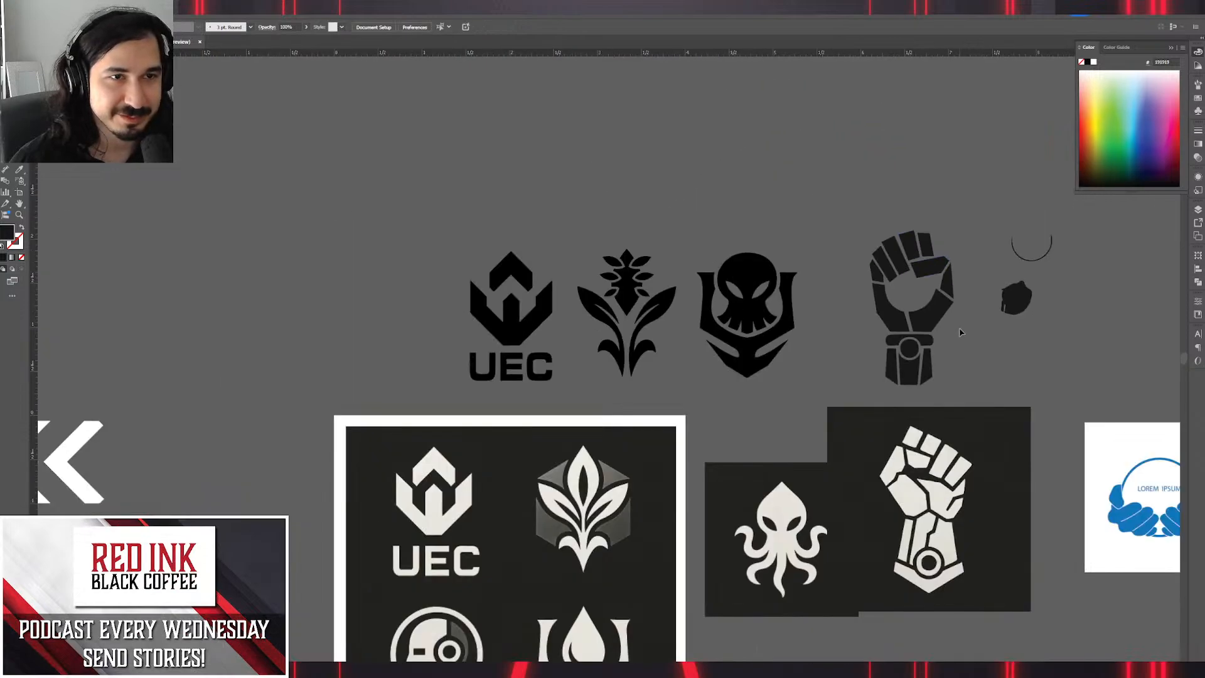
drag(1017, 359, 850, 317)
key(ctrl+a)
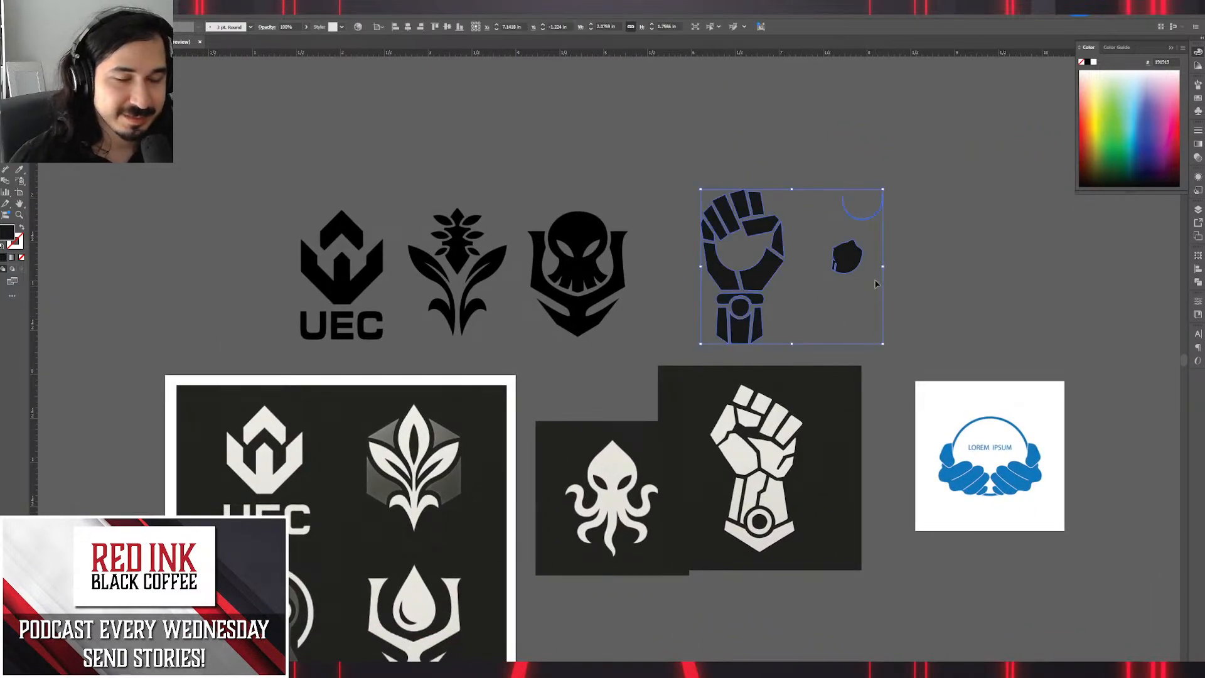
click(894, 234)
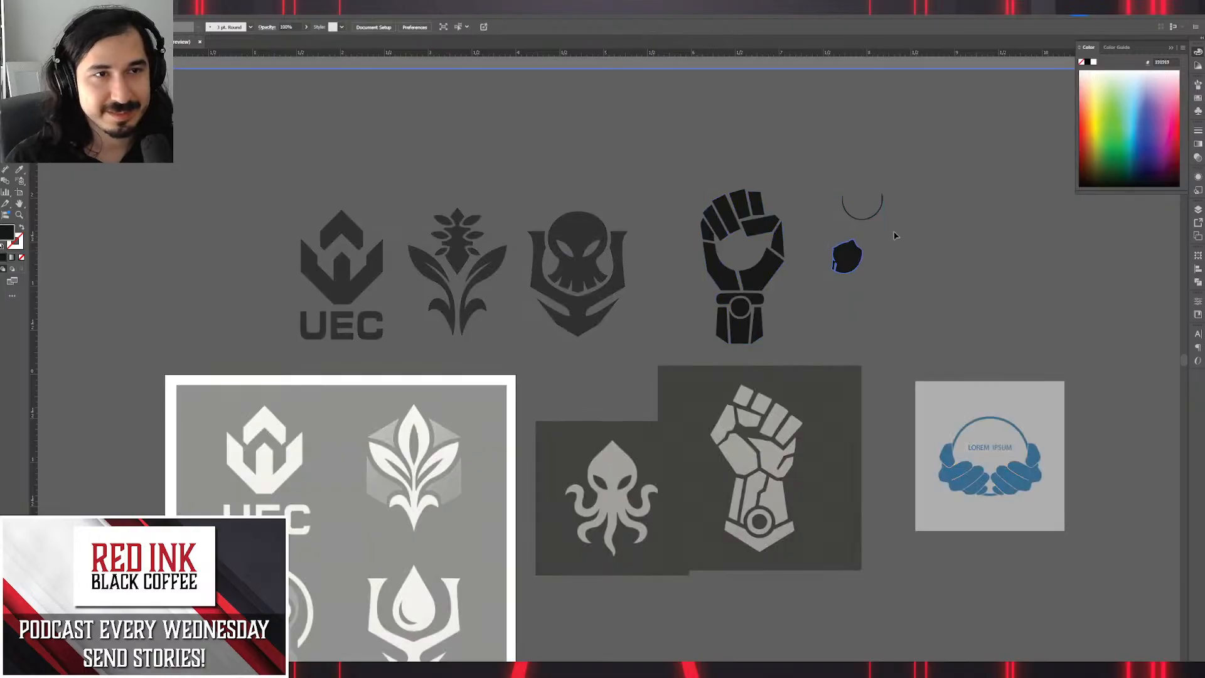
drag(844, 297, 891, 202)
key(Delete)
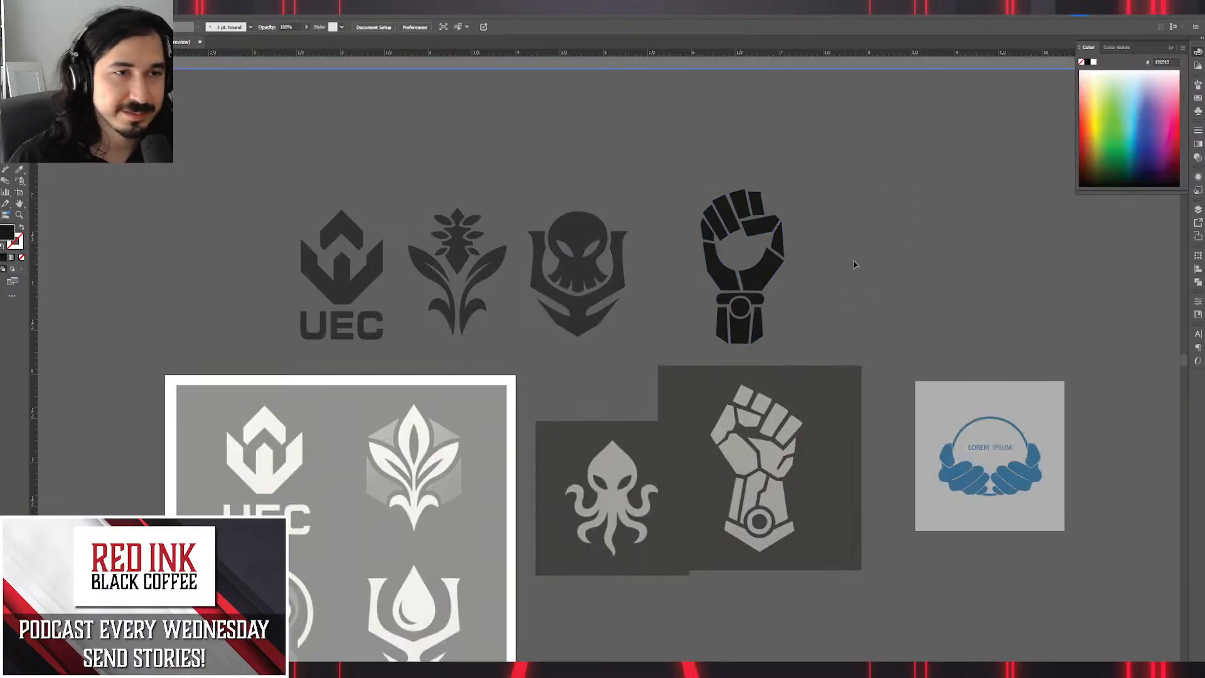
Duplicate the wrist circle into the palm and enlarge the copy to about 0.46 in wide.
scroll(774, 300, up, 5)
click(722, 447)
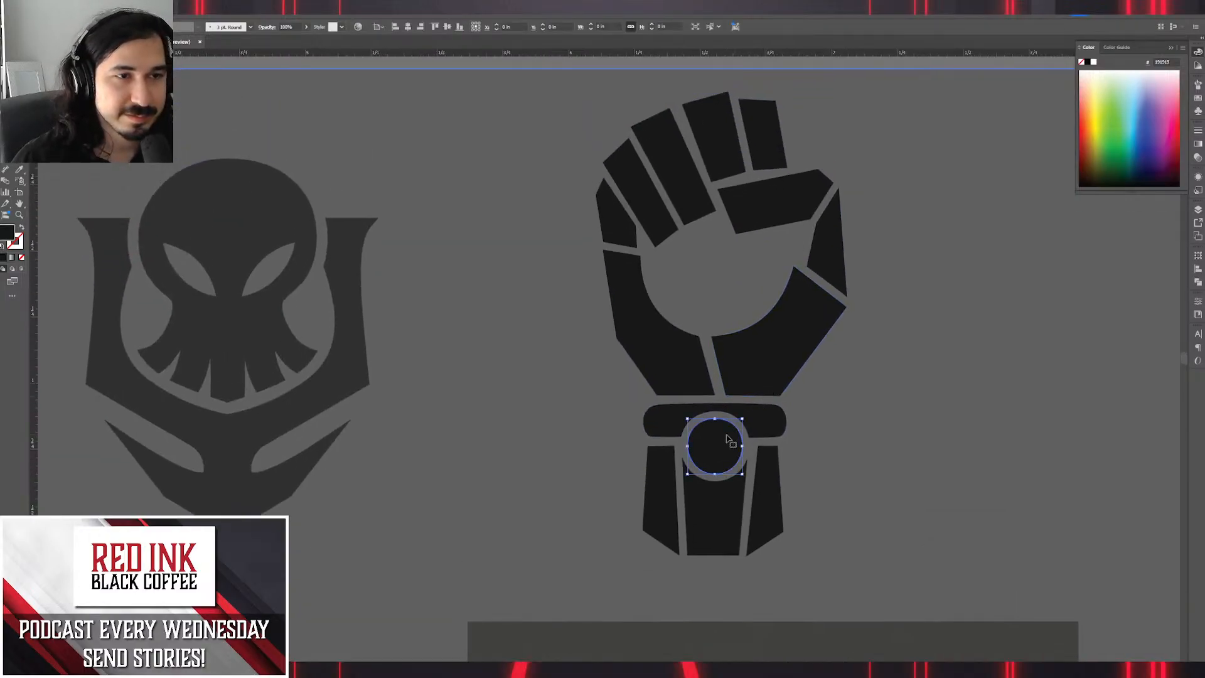
drag(724, 448, 779, 261)
drag(778, 260, 778, 260)
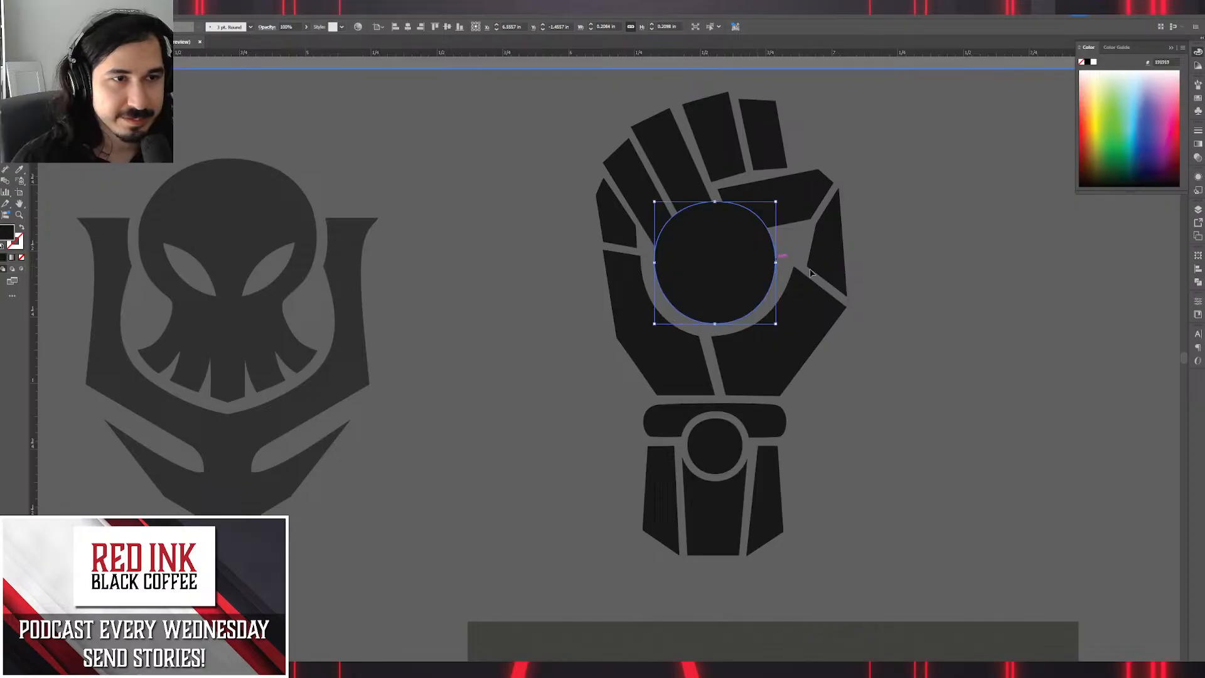
click(924, 310)
Give the palm circle a background-gray stroke and raise its weight to 3 pt.
drag(889, 298, 894, 438)
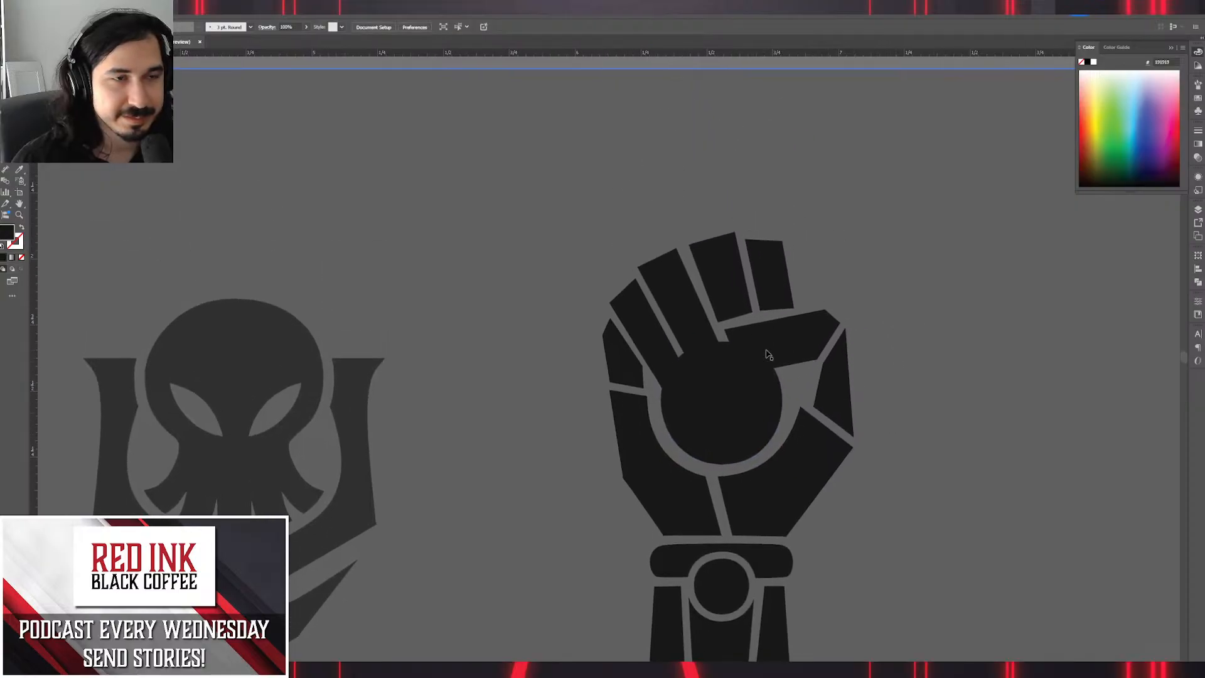
scroll(760, 397, up, 2)
click(752, 402)
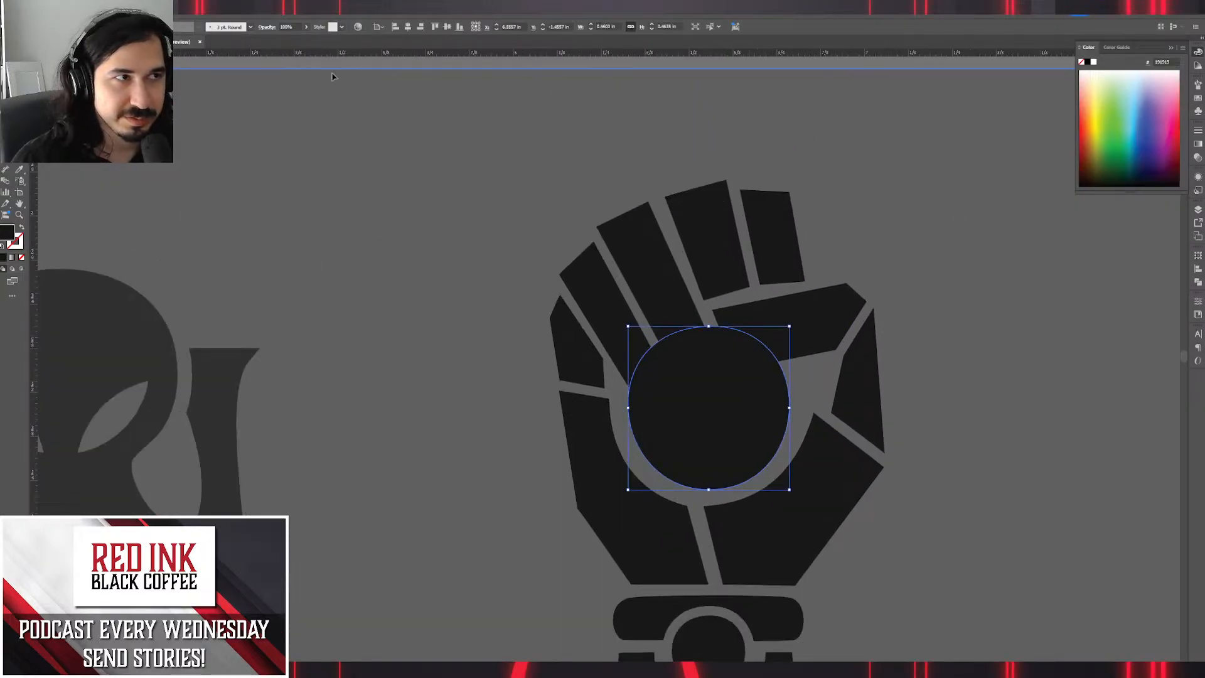
key(Up)
key(Up)
key(Up)
key(Up)
key(Up)
key(Up)
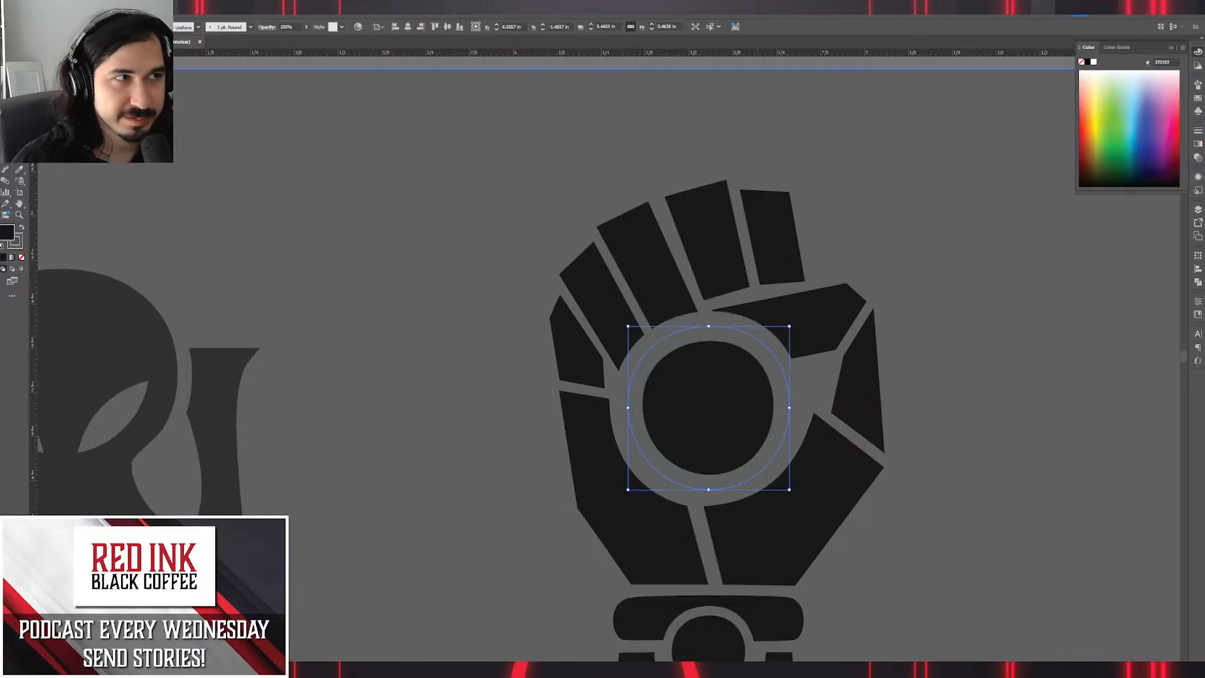
key(Up)
key(Up)
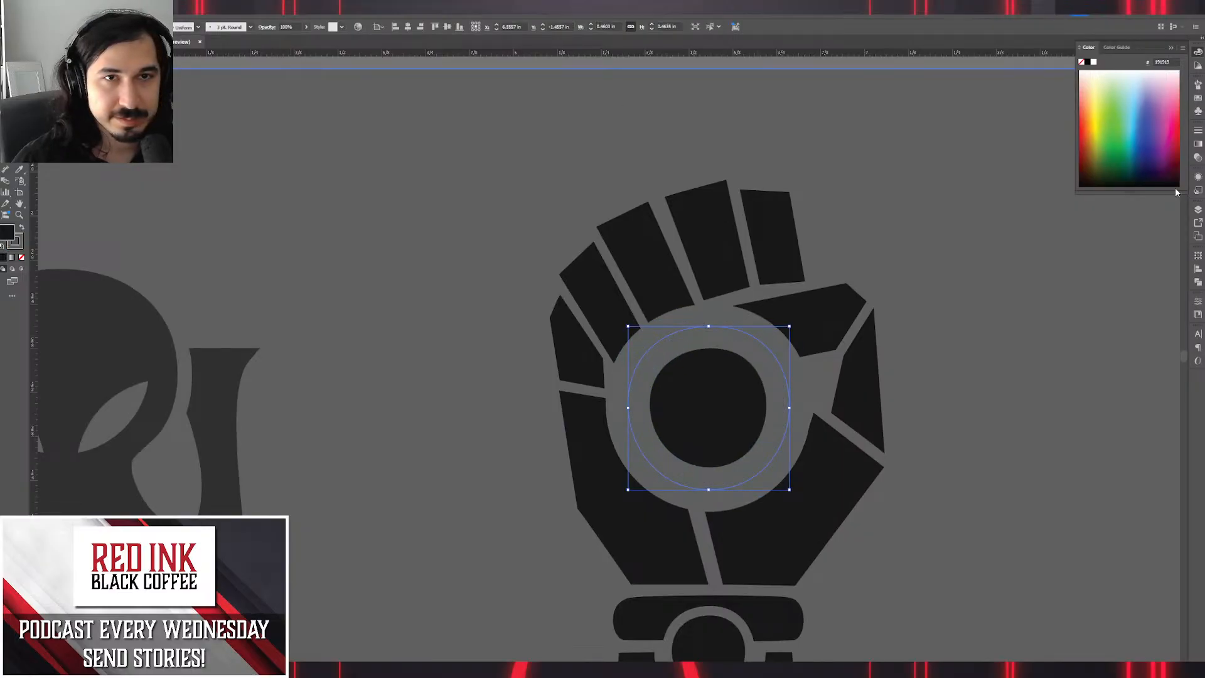
Open the stroke options for the palm circle.
click(1198, 131)
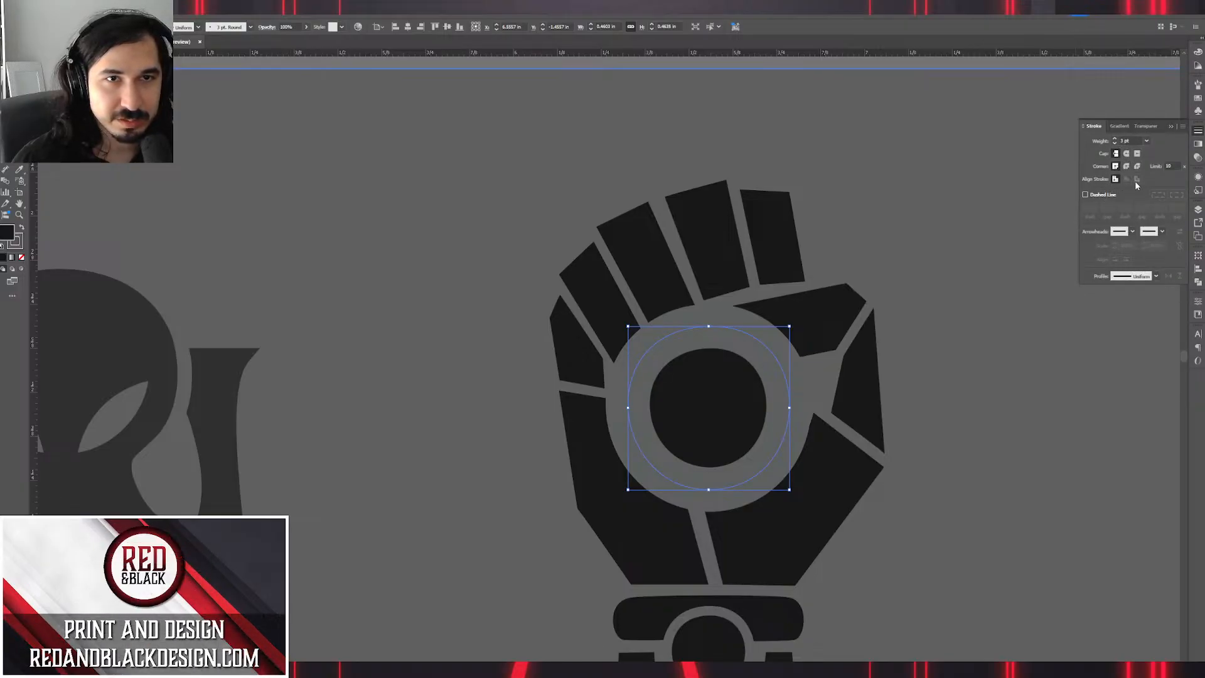
key(Right)
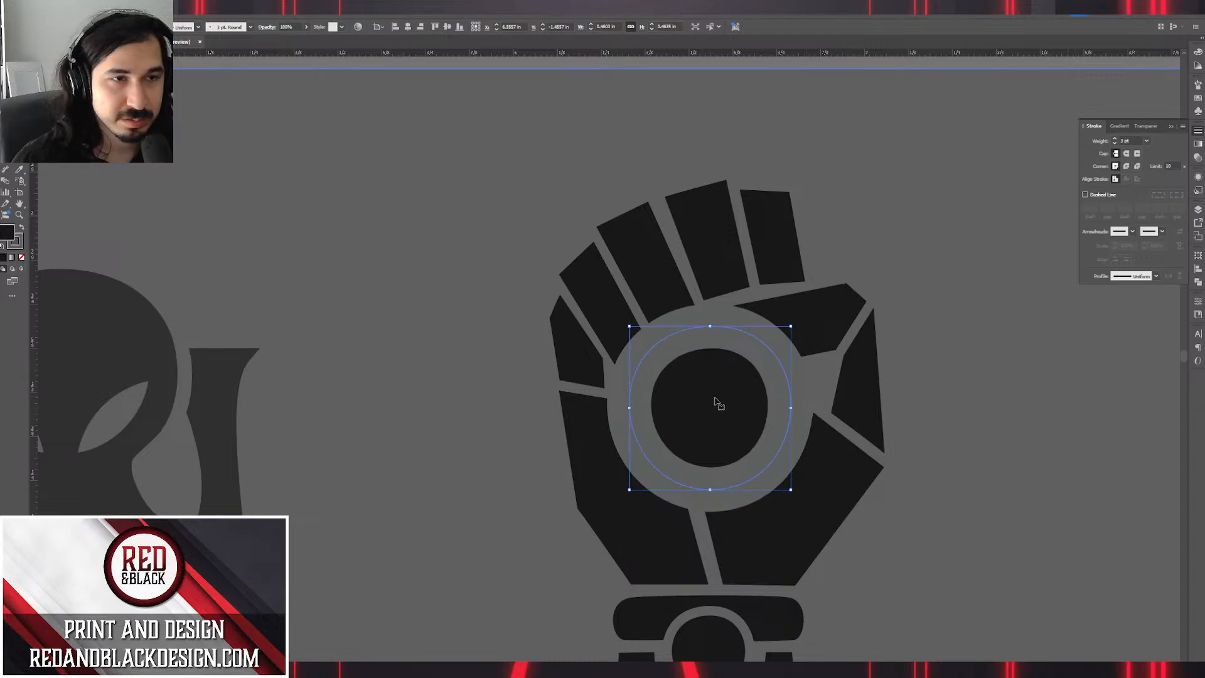
key(Left)
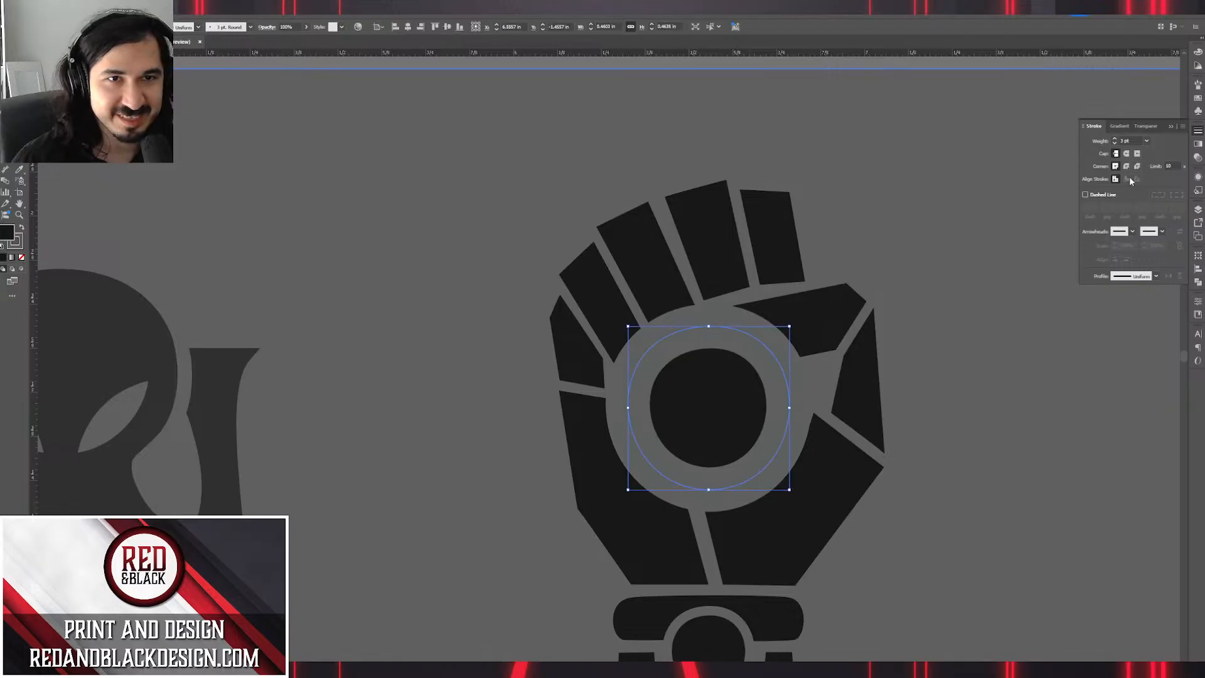
click(922, 156)
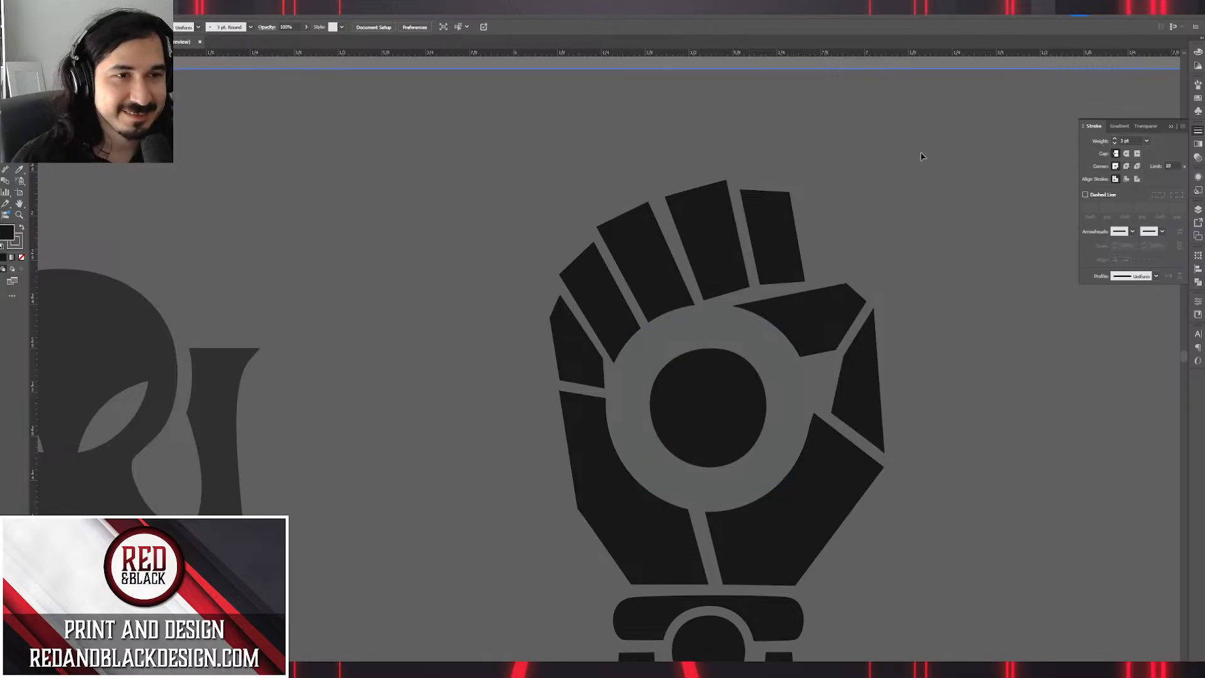
Leave the fist group's isolation mode and select only the palm circle.
click(768, 399)
double_click(969, 412)
click(732, 398)
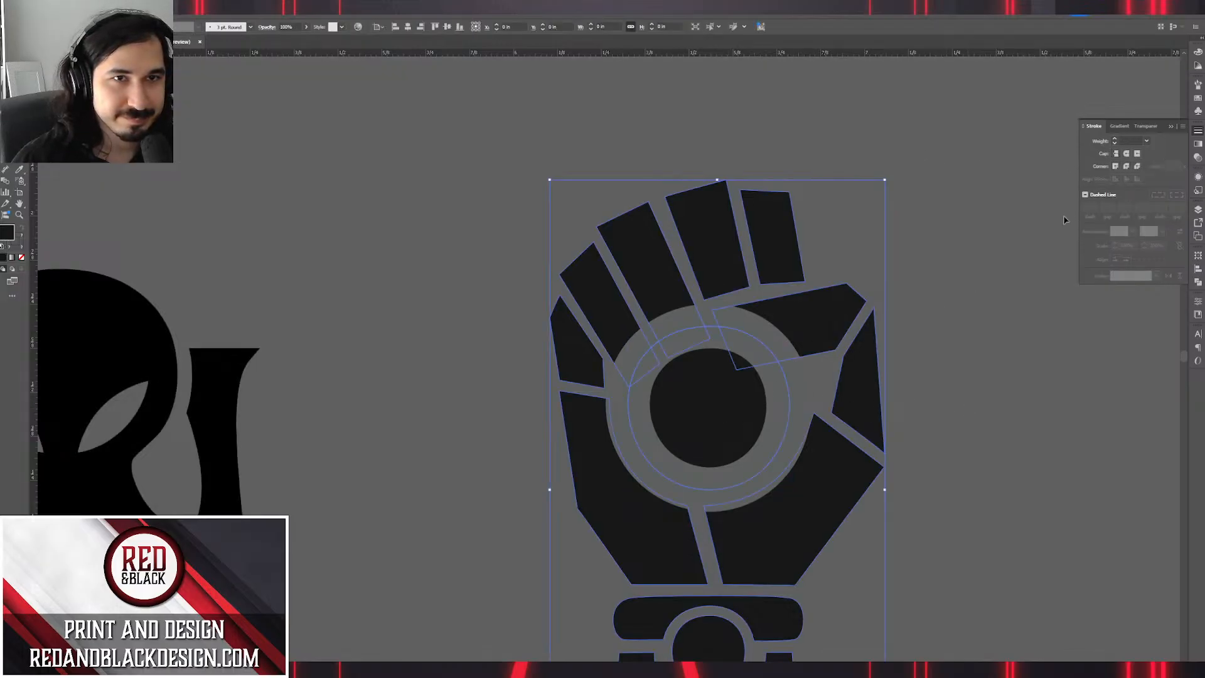
double_click(728, 411)
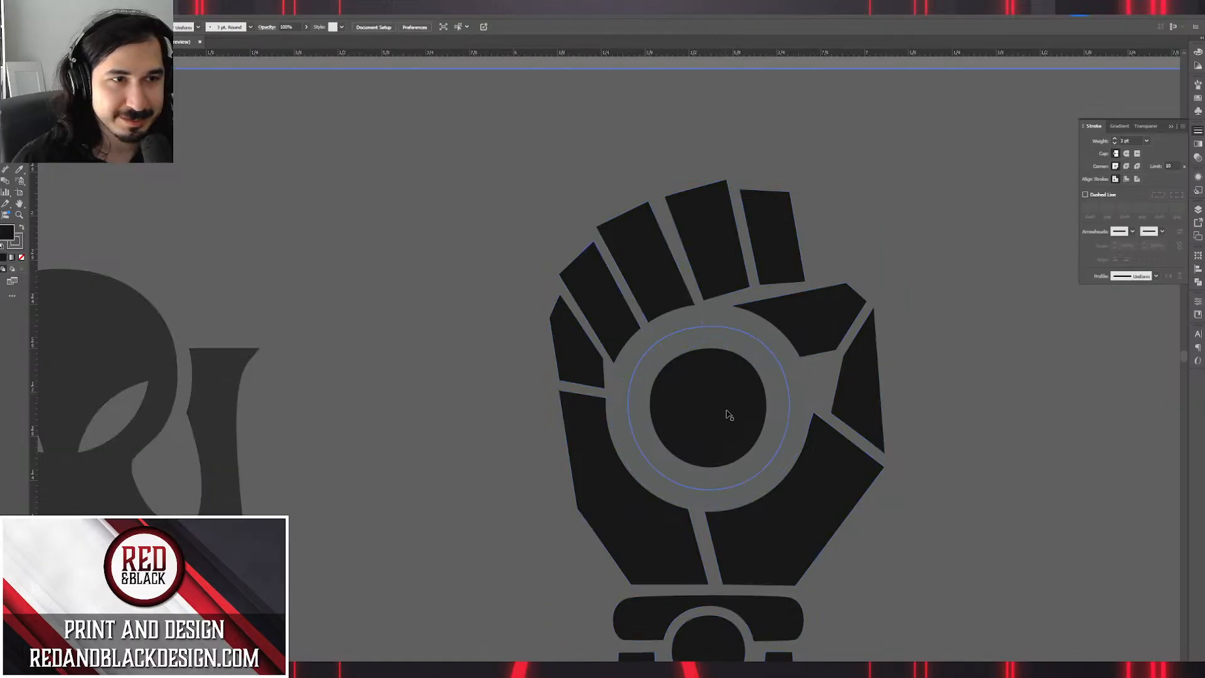
click(729, 414)
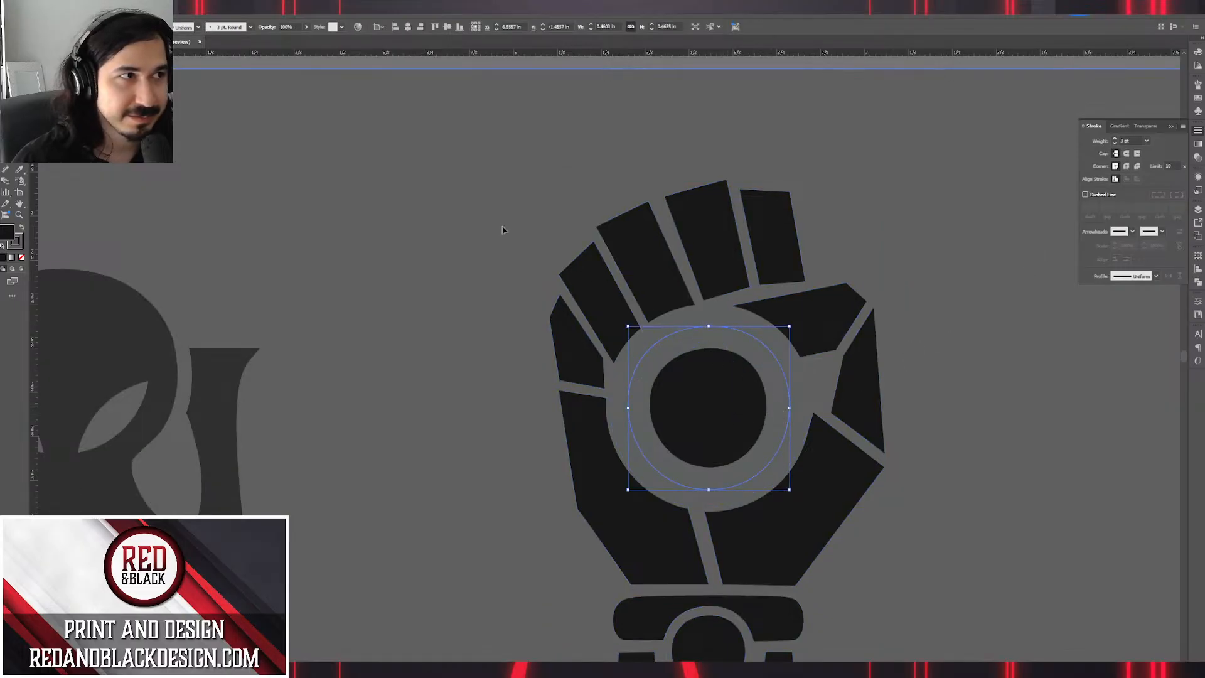
click(386, 341)
key(Escape)
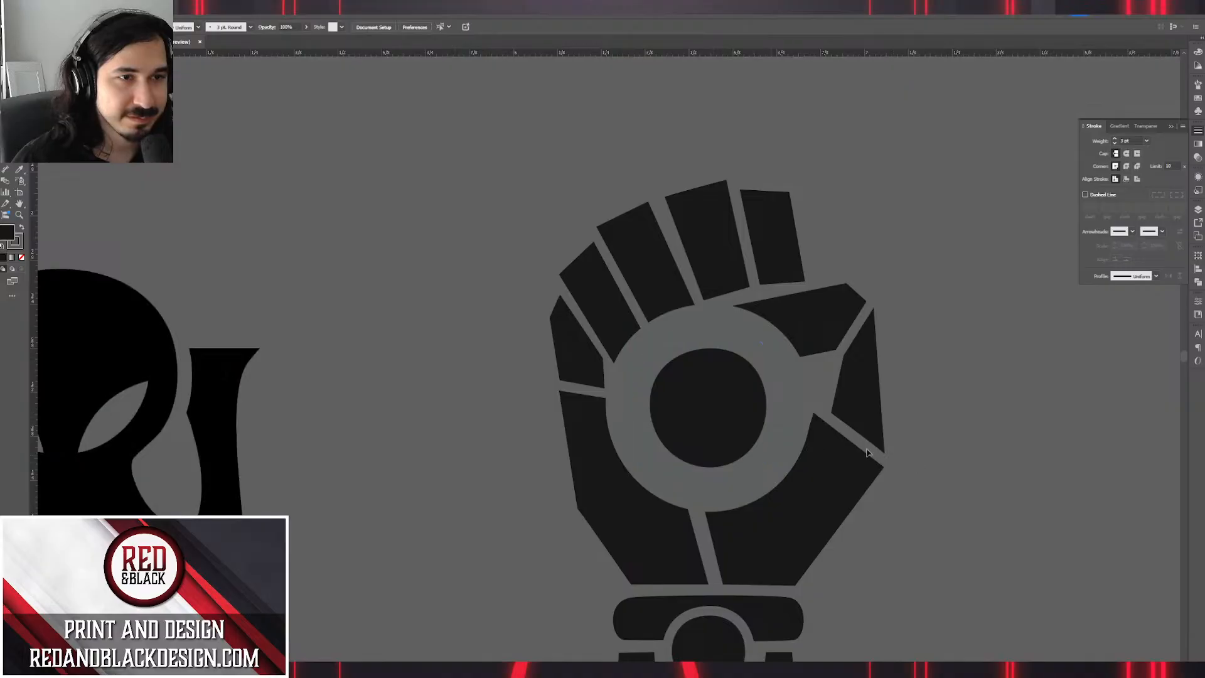
click(724, 419)
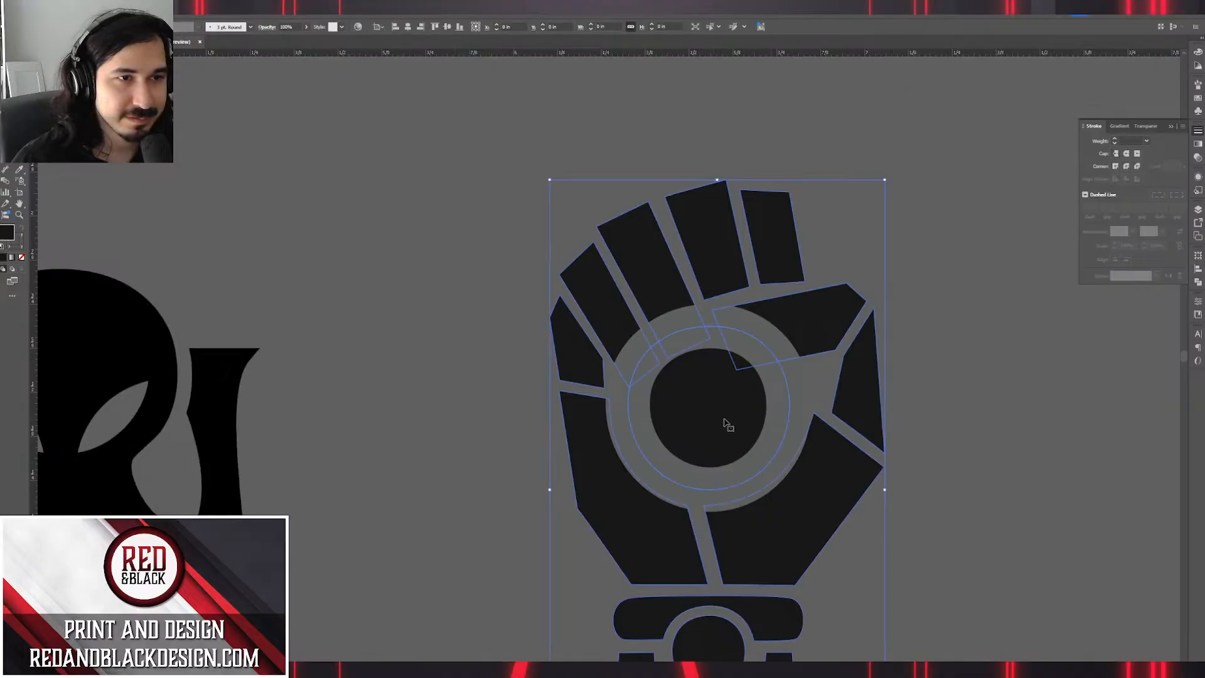
click(1000, 422)
click(769, 404)
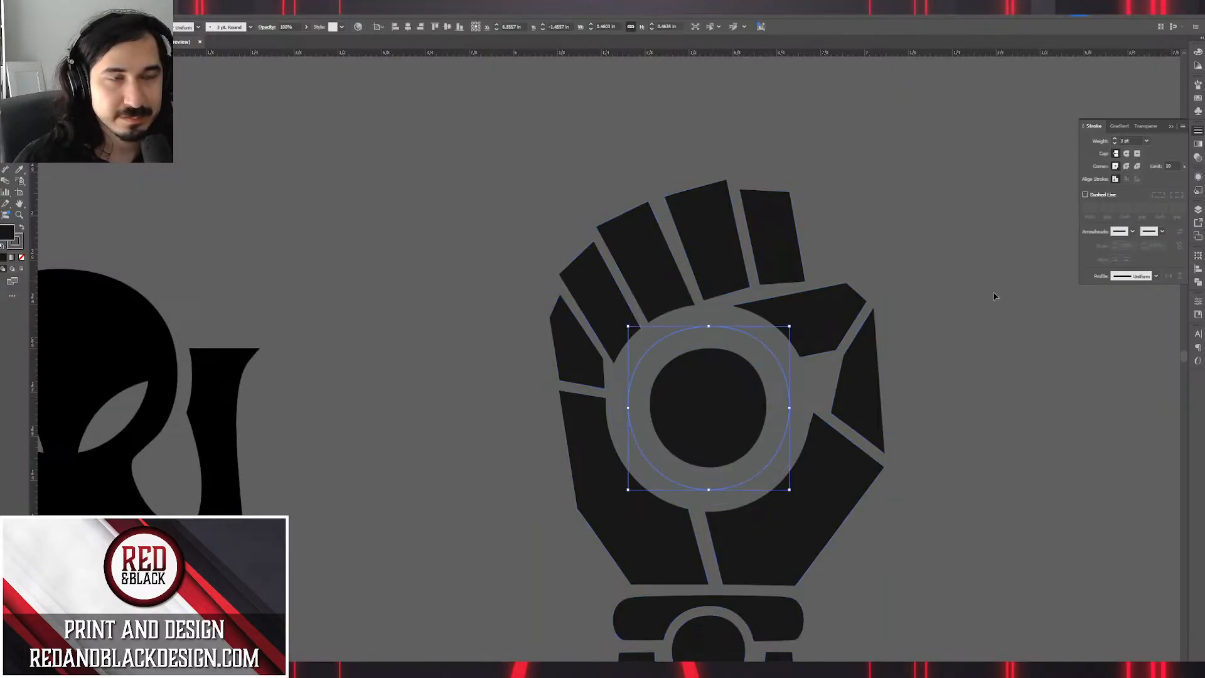
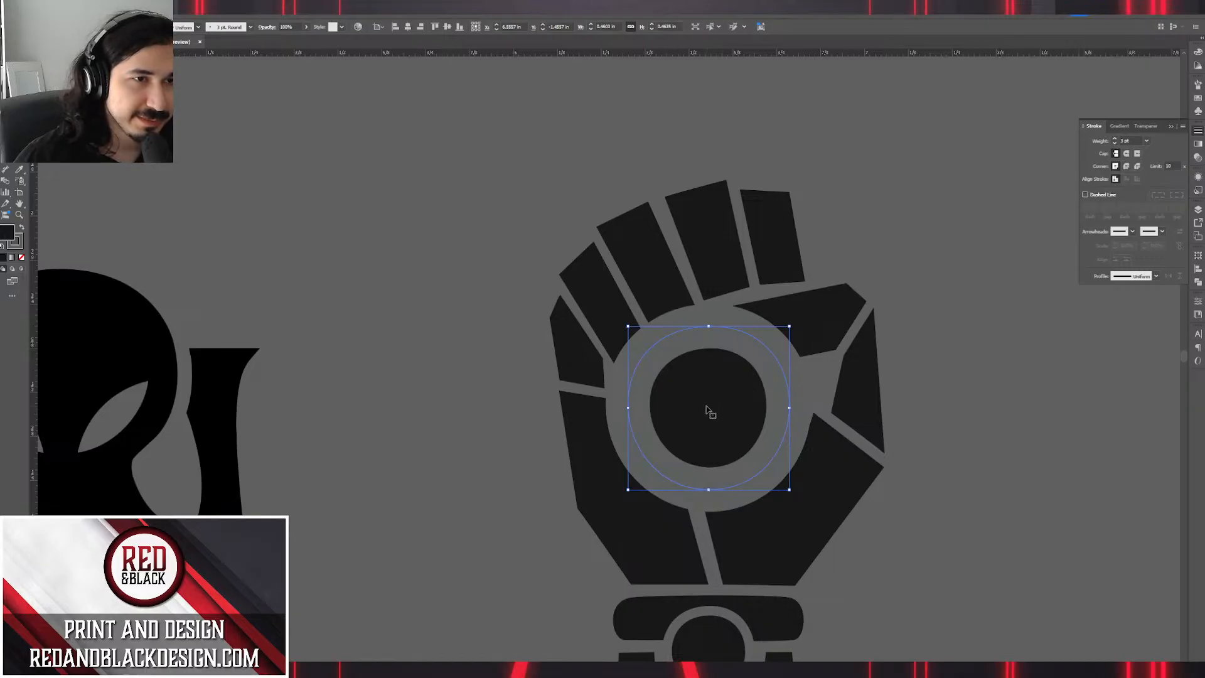
Reduce the palm circle's stroke weight to 1 pt.
drag(707, 408, 669, 451)
key(ctrl+z)
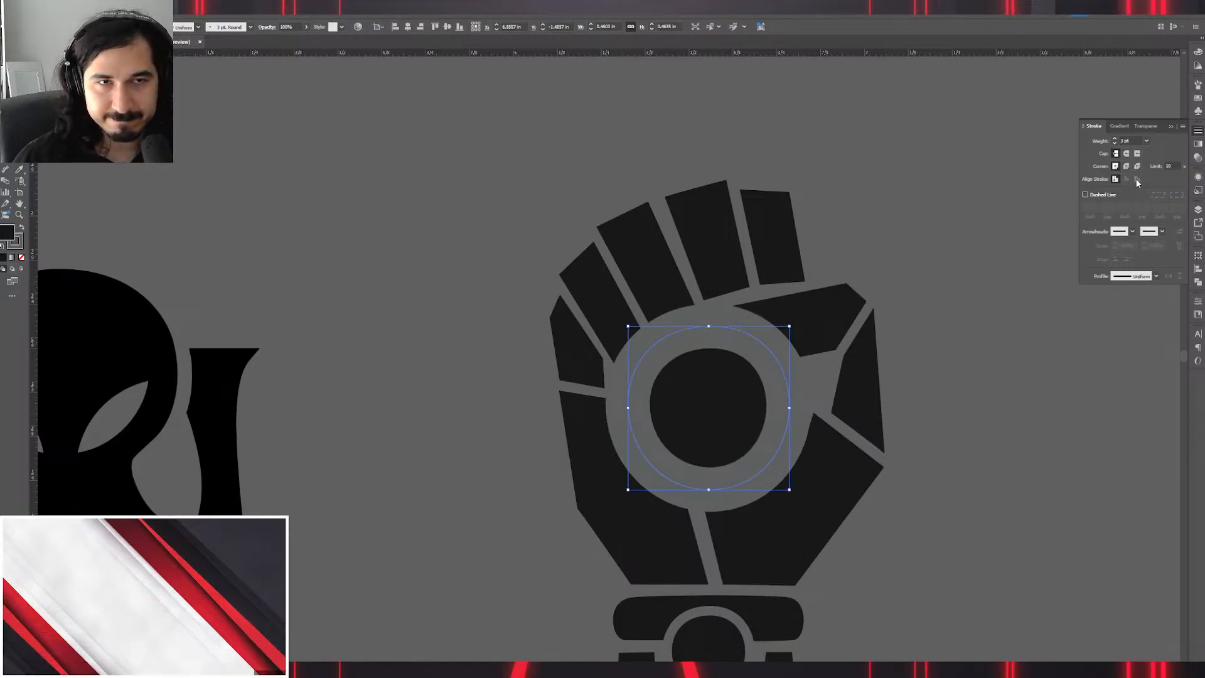
scroll(886, 463, up, 1)
drag(784, 464, 741, 342)
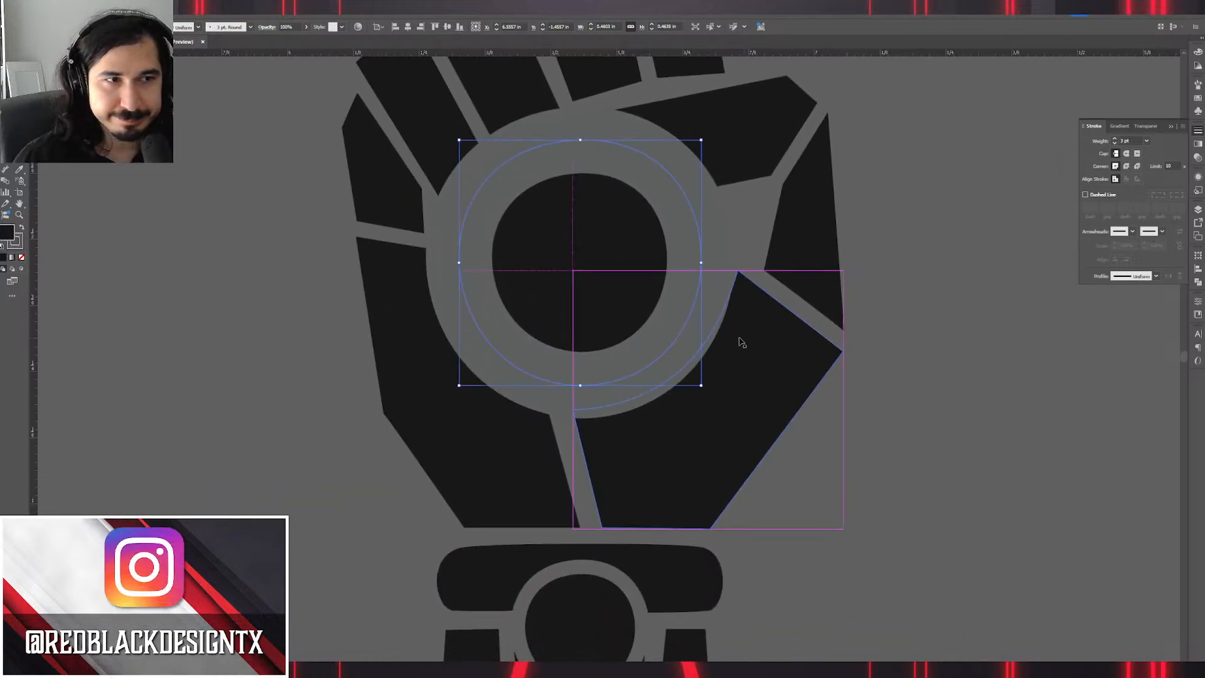
scroll(741, 342, down, 2)
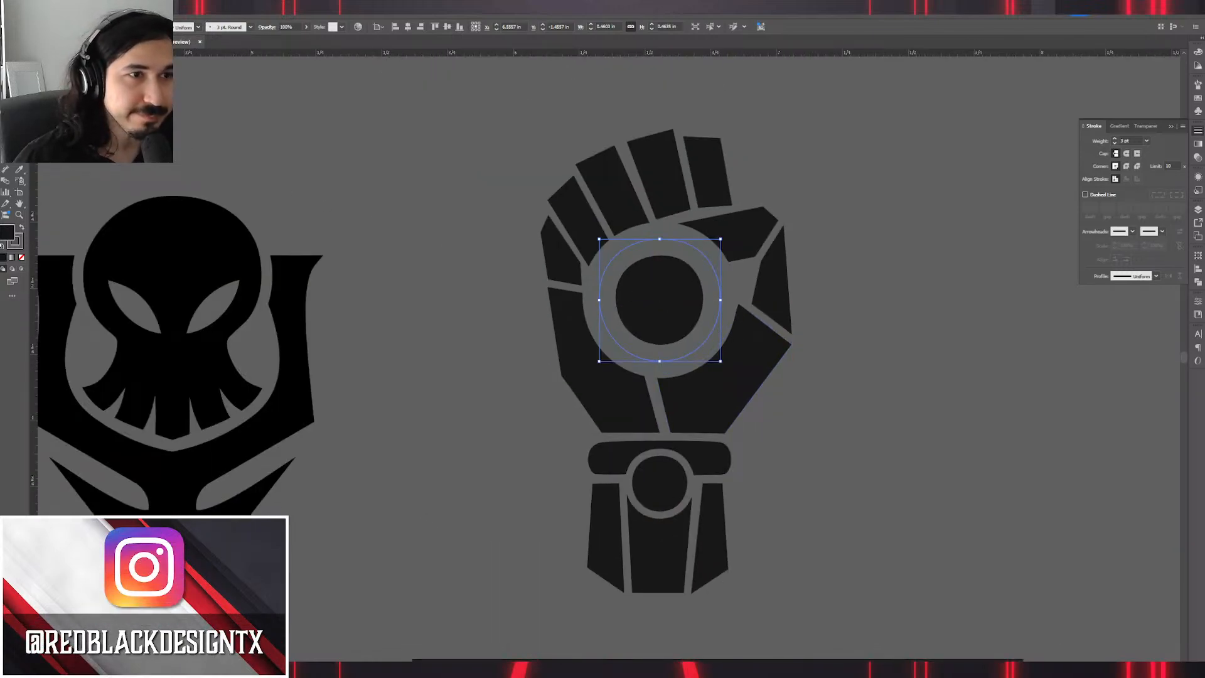
key(Down)
key(Down)
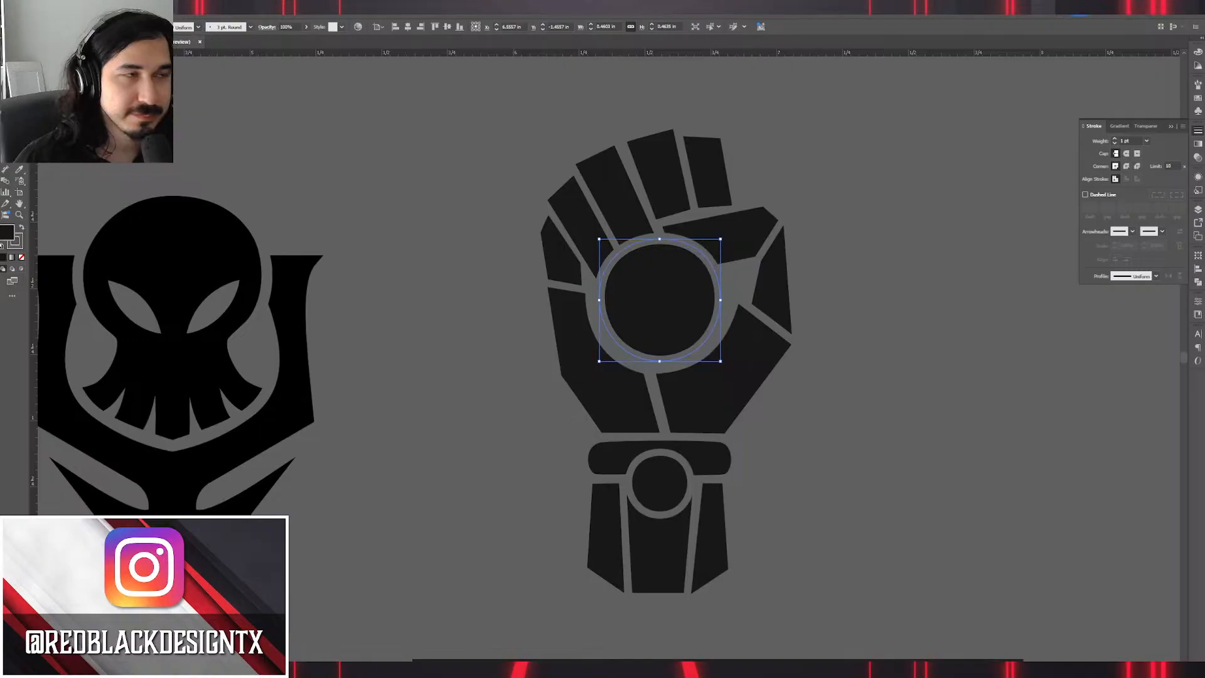
Set the palm circle's stroke weight to 2 pt and enlarge the circle to about 0.54 in wide.
key(Up)
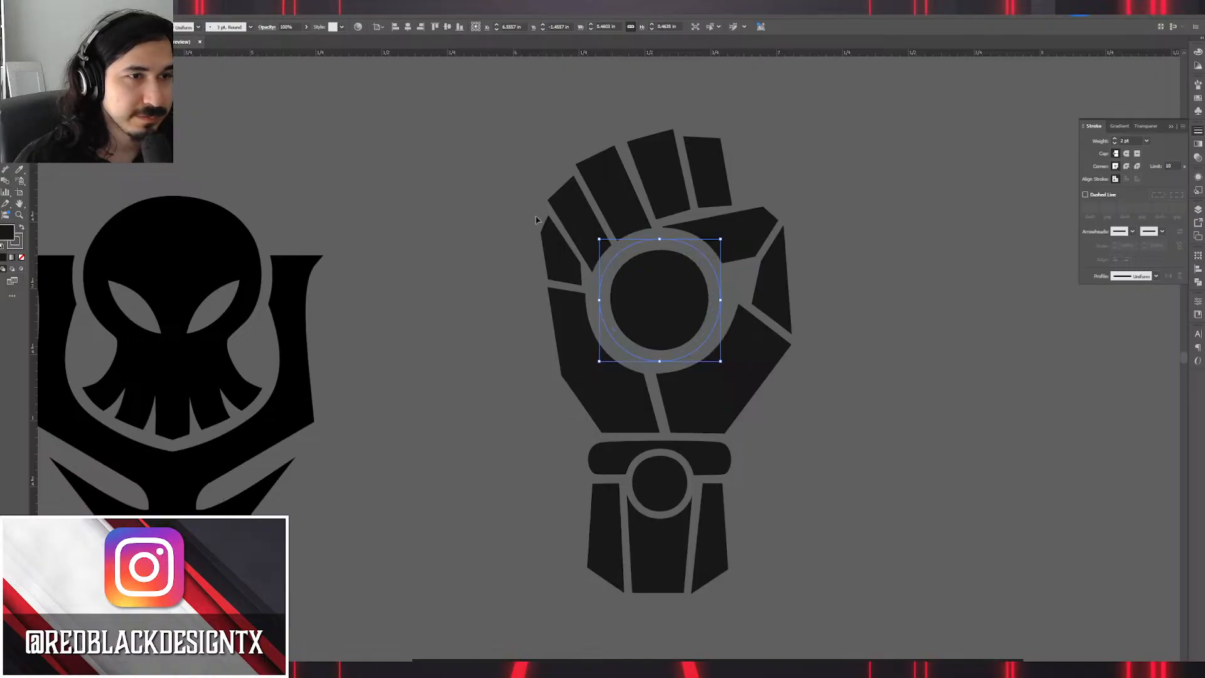
scroll(620, 244, up, 1)
drag(694, 309, 779, 331)
click(988, 326)
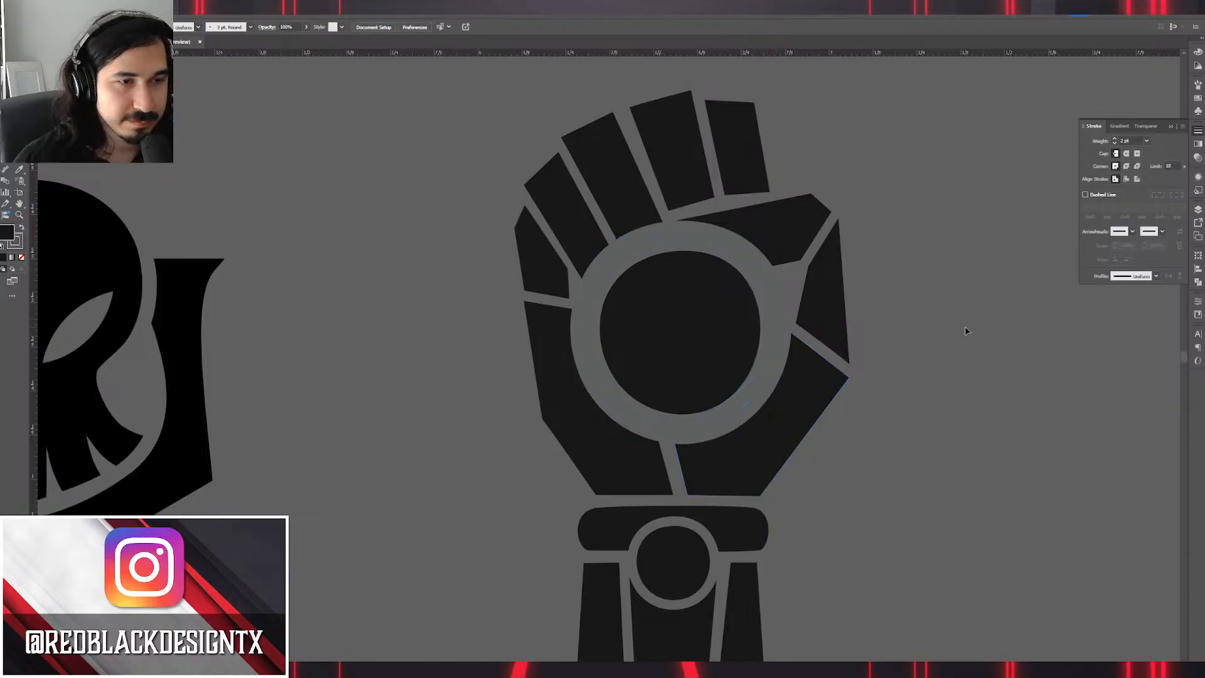
Bring the upper thumb segment in front of the palm circle and copy the circle's fill and gray 2 pt stroke onto it.
scroll(966, 328, down, 2)
scroll(974, 366, up, 4)
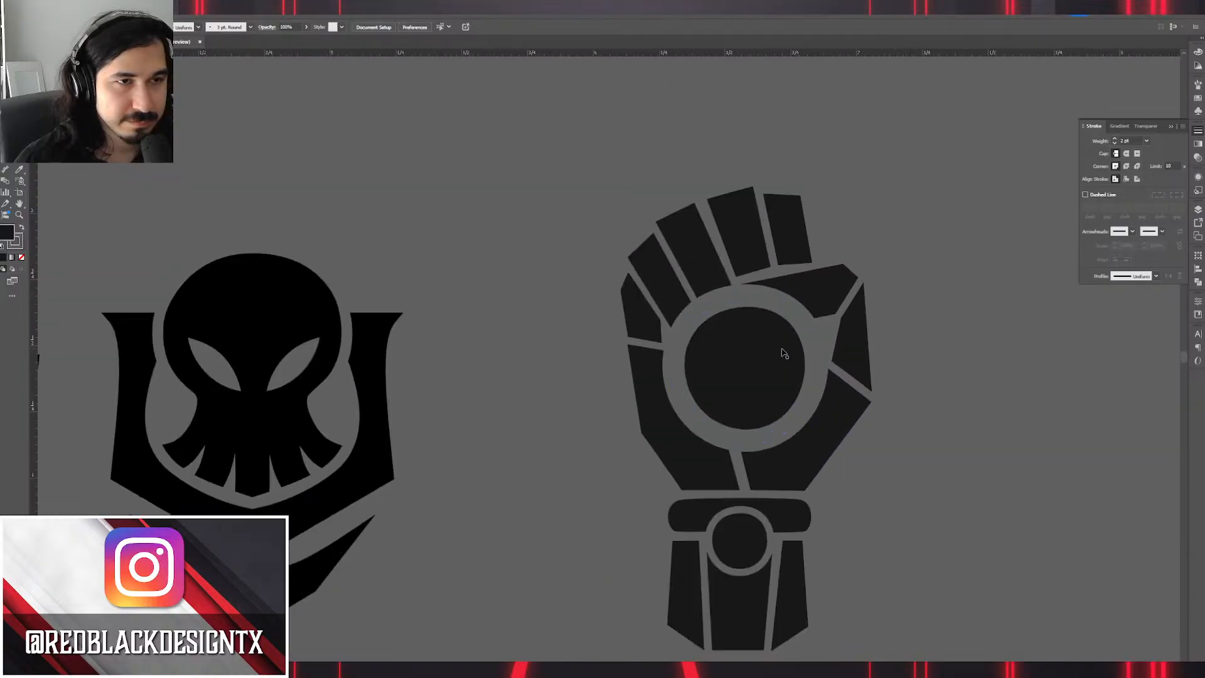
click(733, 352)
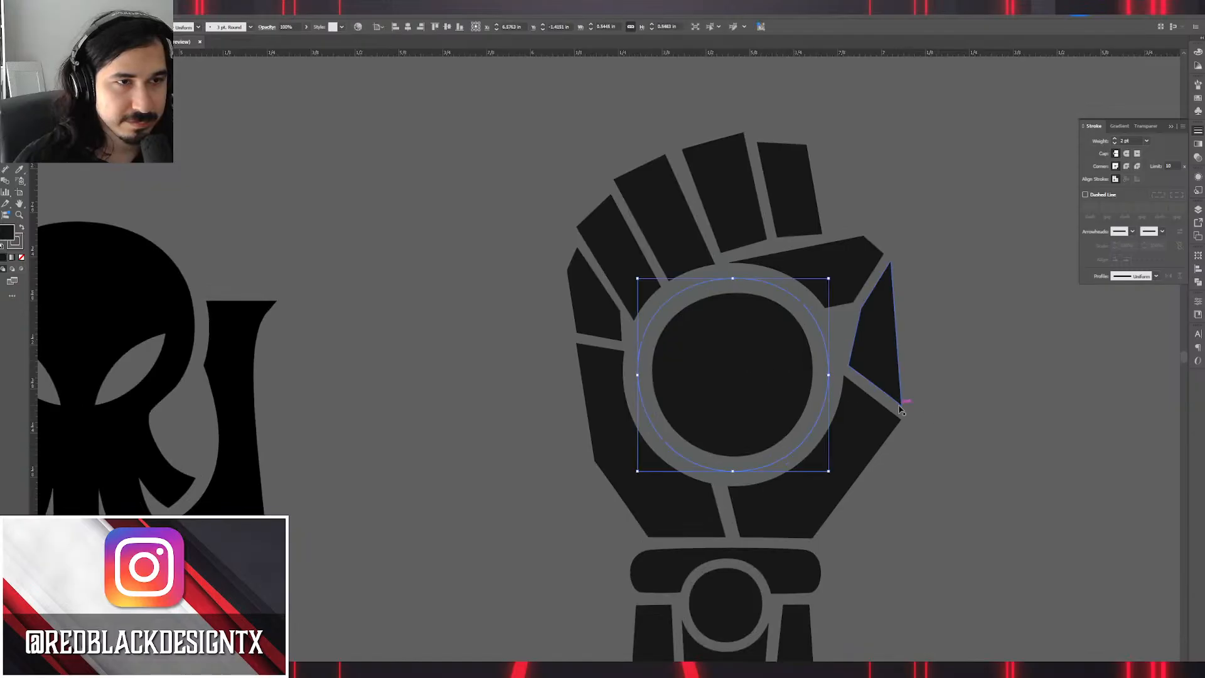
scroll(939, 422, down, 2)
scroll(982, 447, down, 2)
click(918, 394)
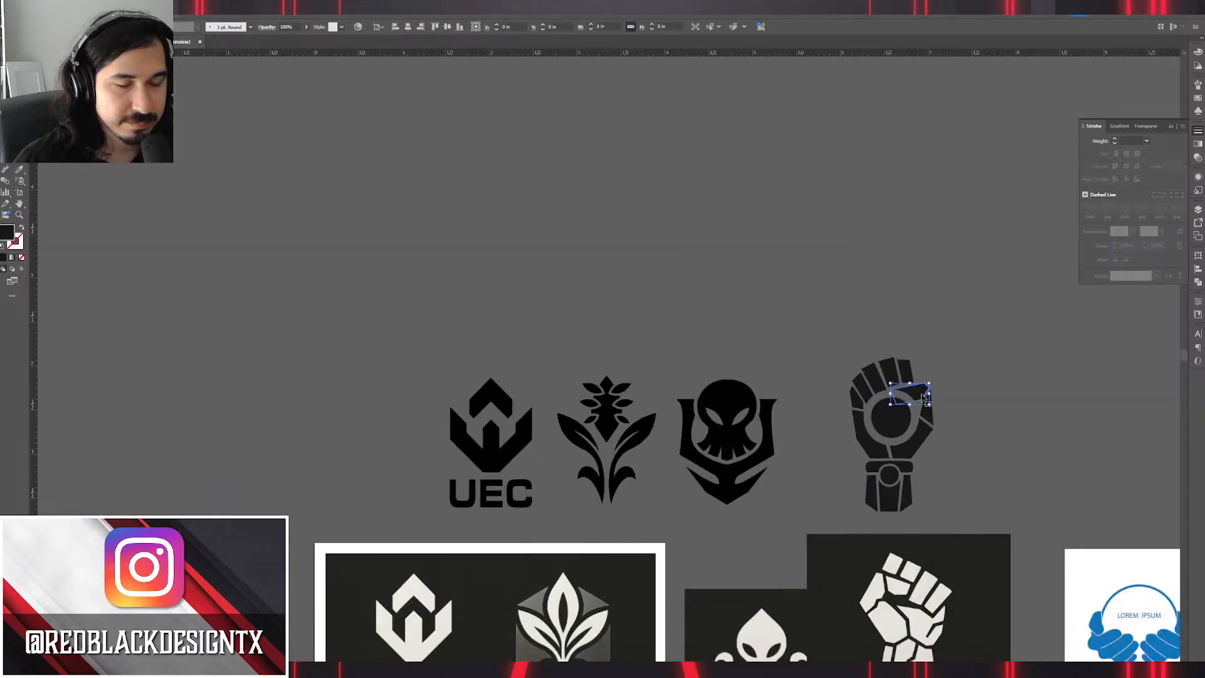
scroll(951, 398, up, 3)
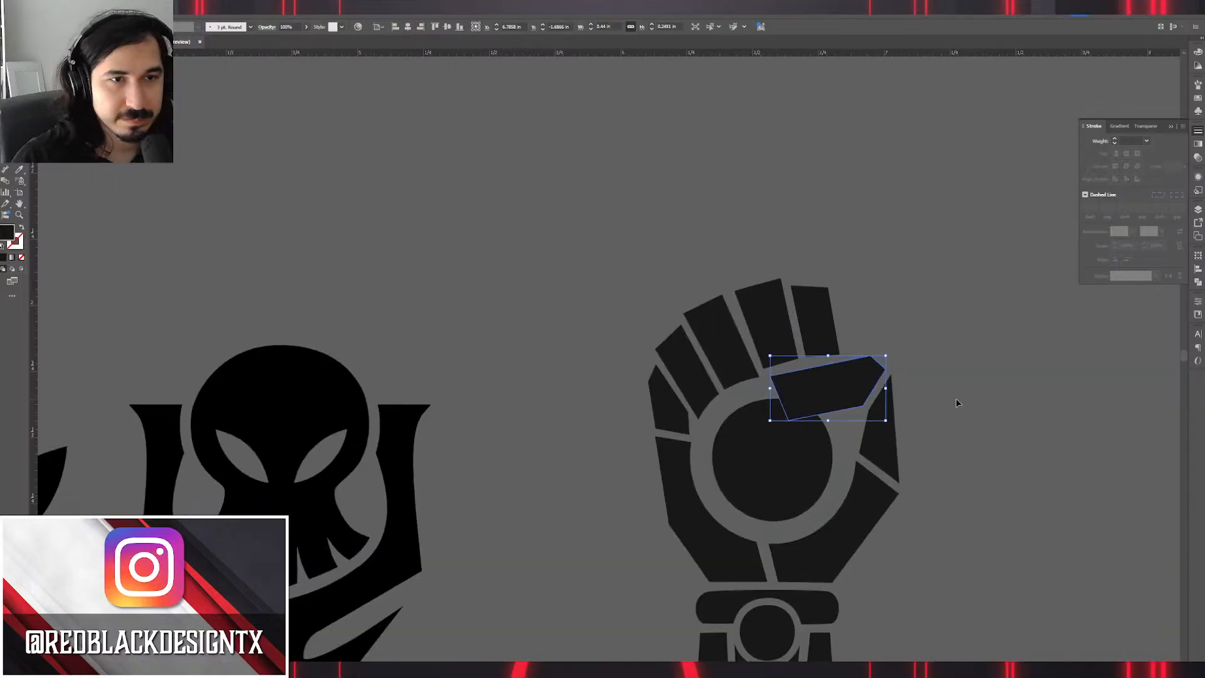
scroll(906, 473, up, 1)
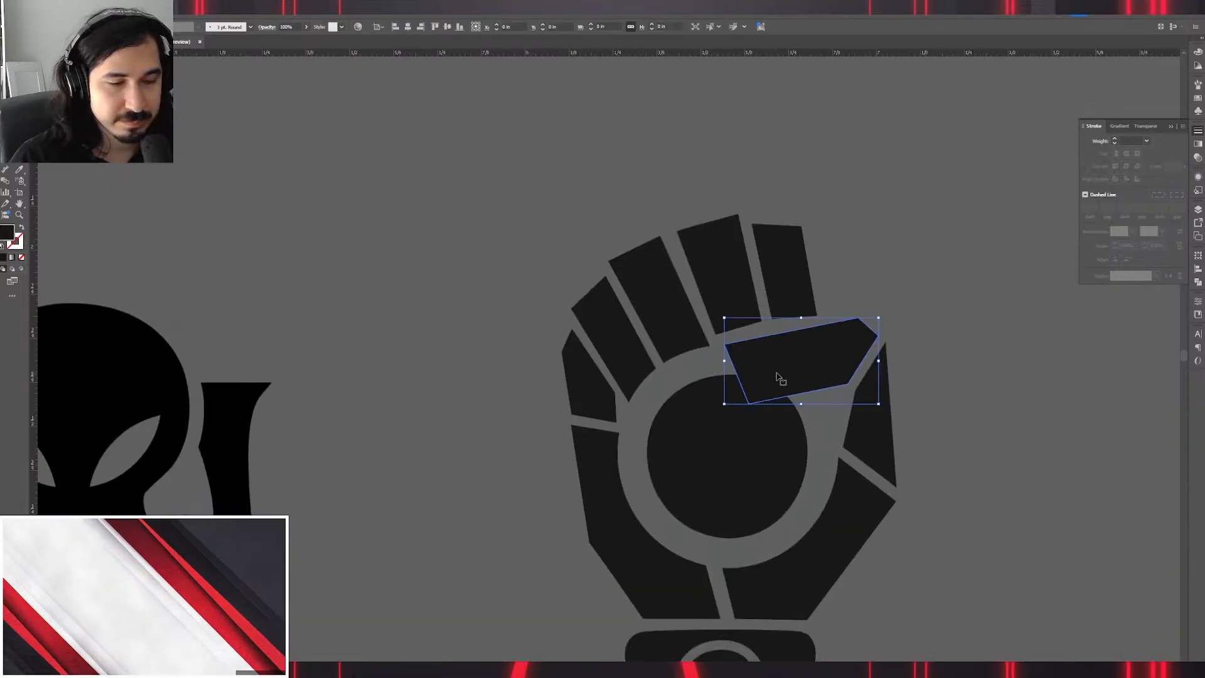
key(i)
click(736, 441)
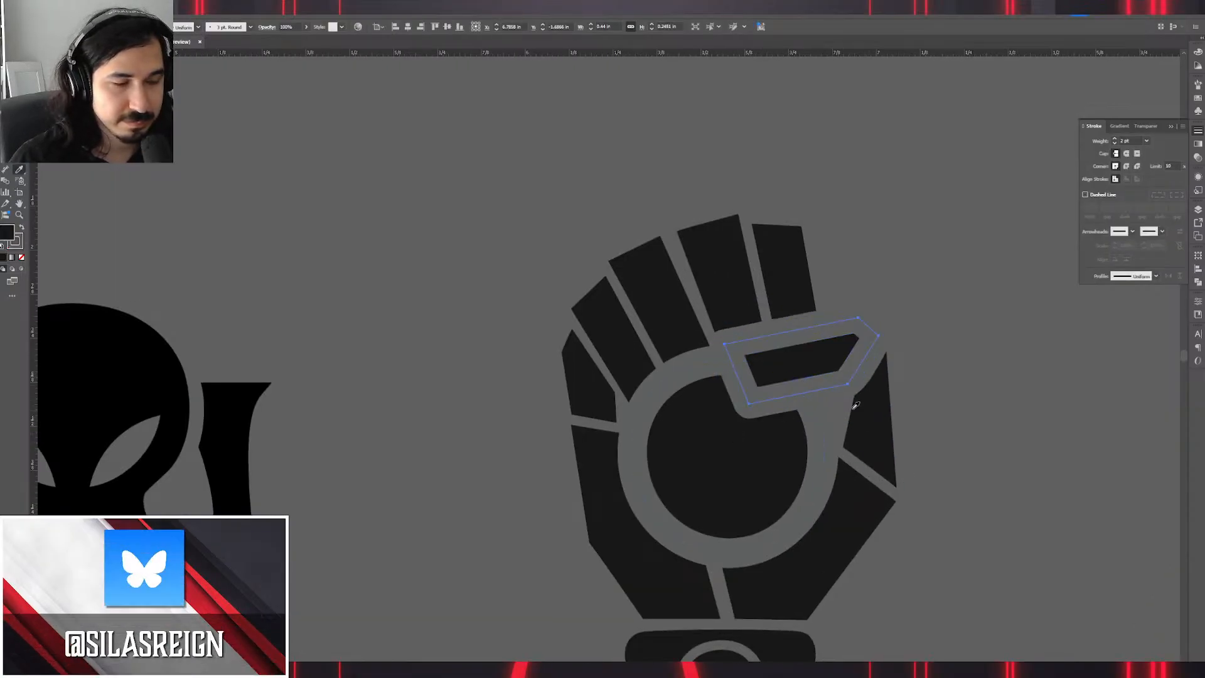
key(v)
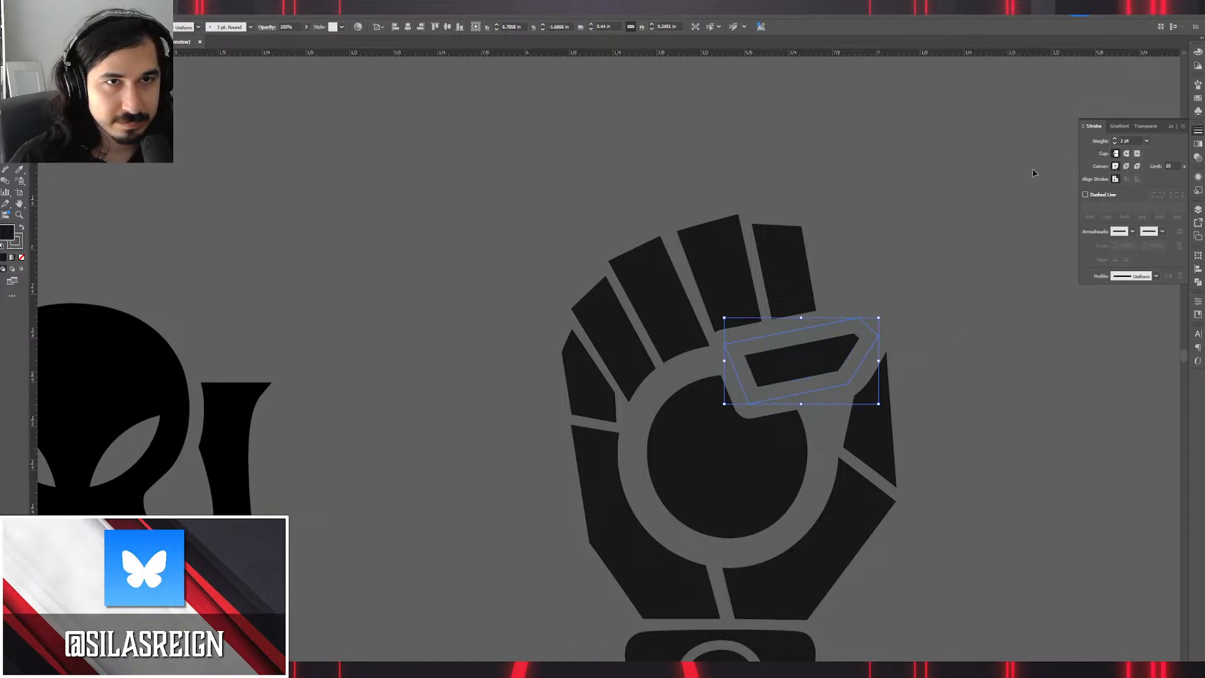
click(973, 192)
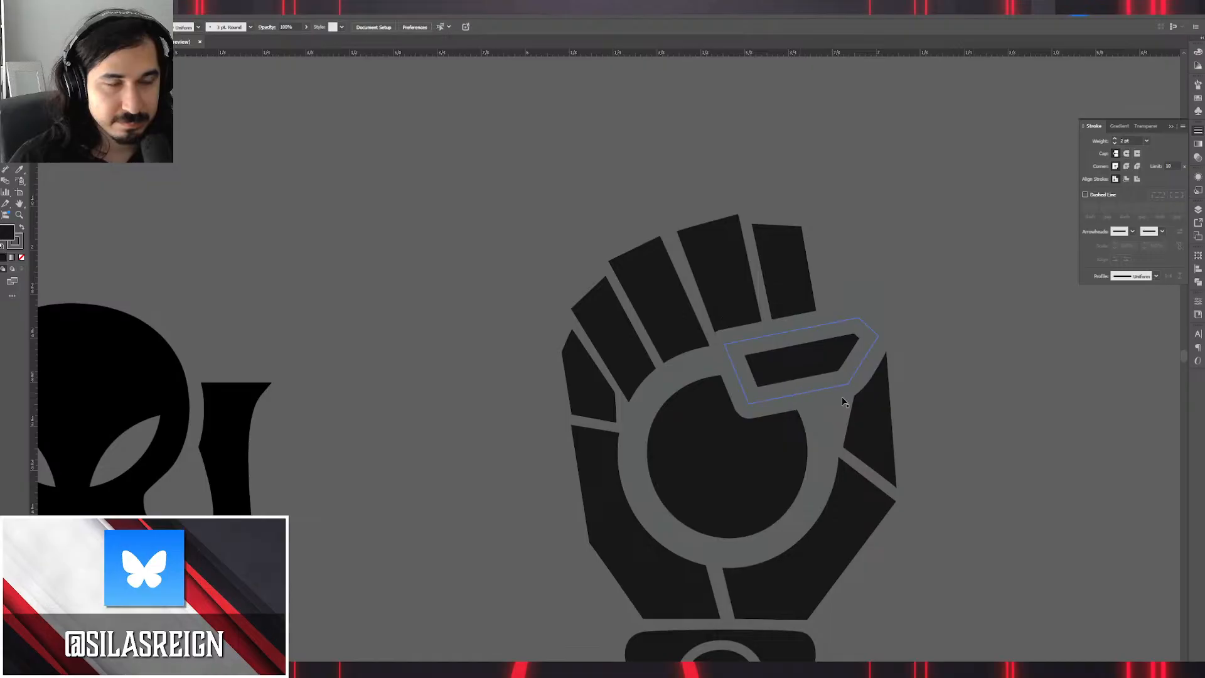
Apply the flower emblem's solid black, strokeless appearance to the whole fist emblem and select all the fist pieces.
scroll(844, 402, down, 3)
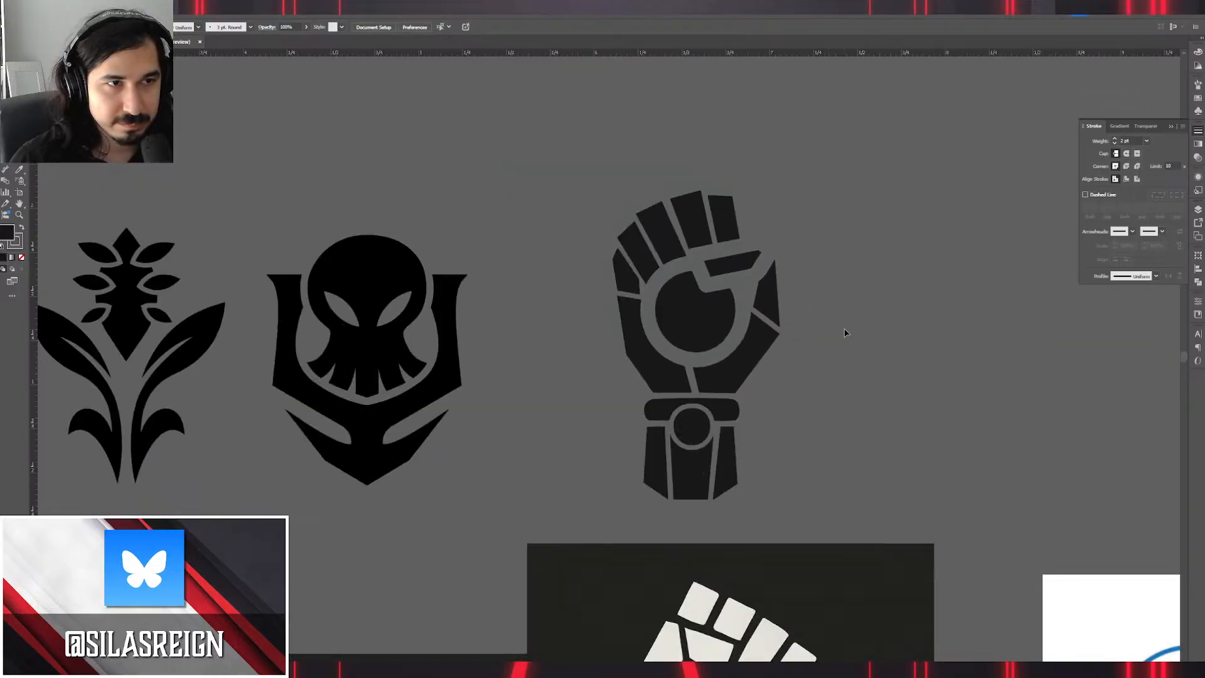
scroll(845, 333, down, 2)
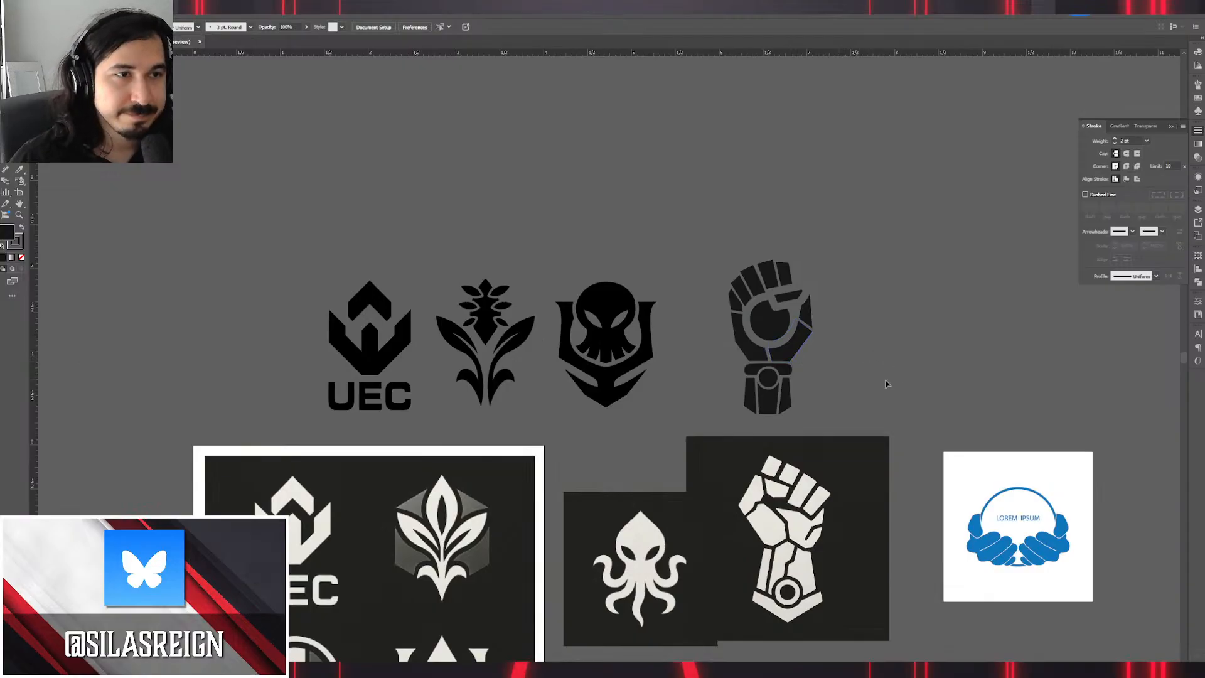
click(746, 341)
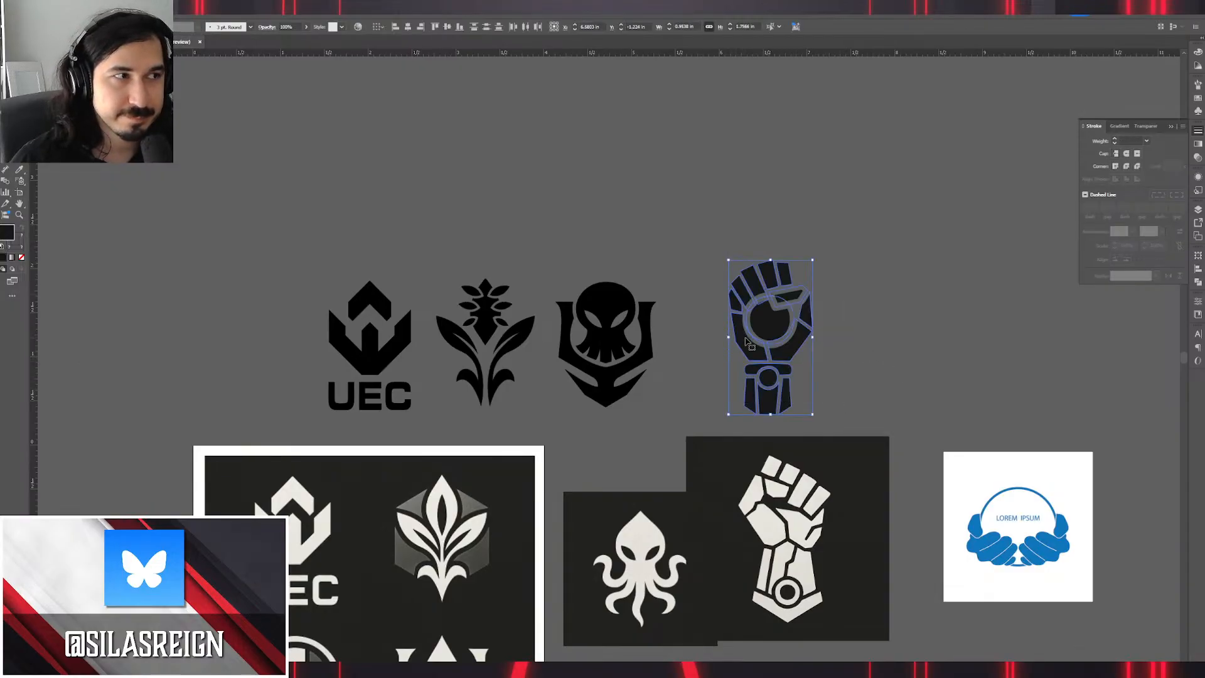
key(i)
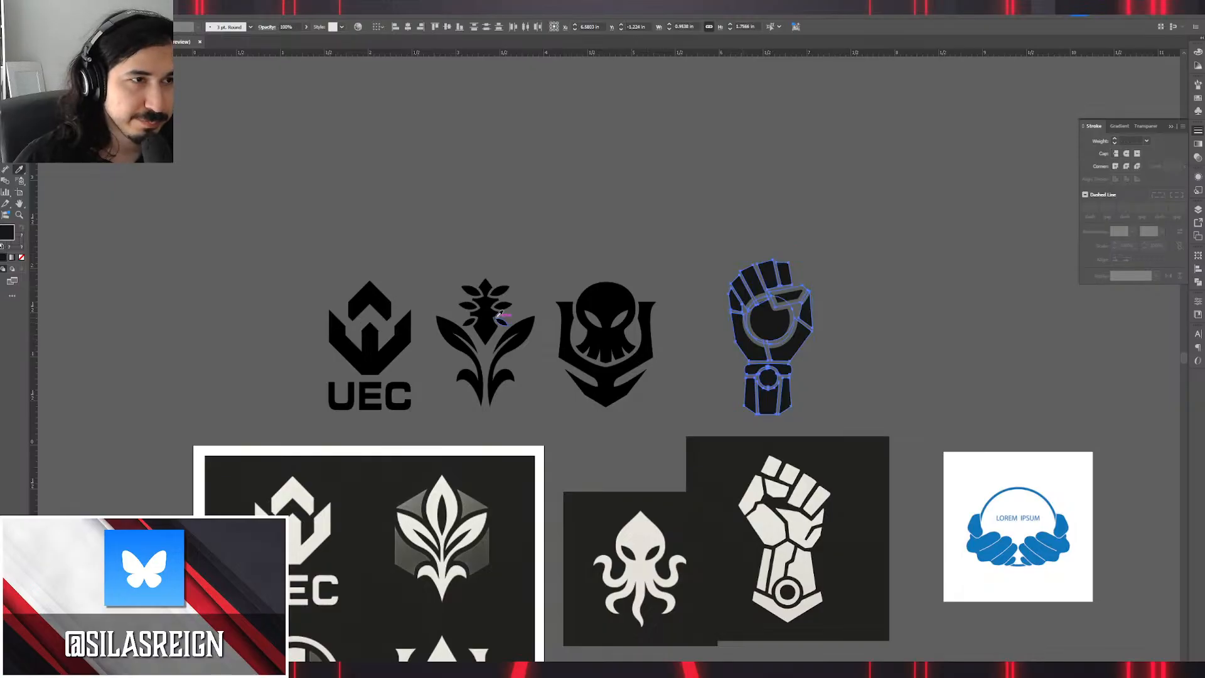
click(490, 320)
key(v)
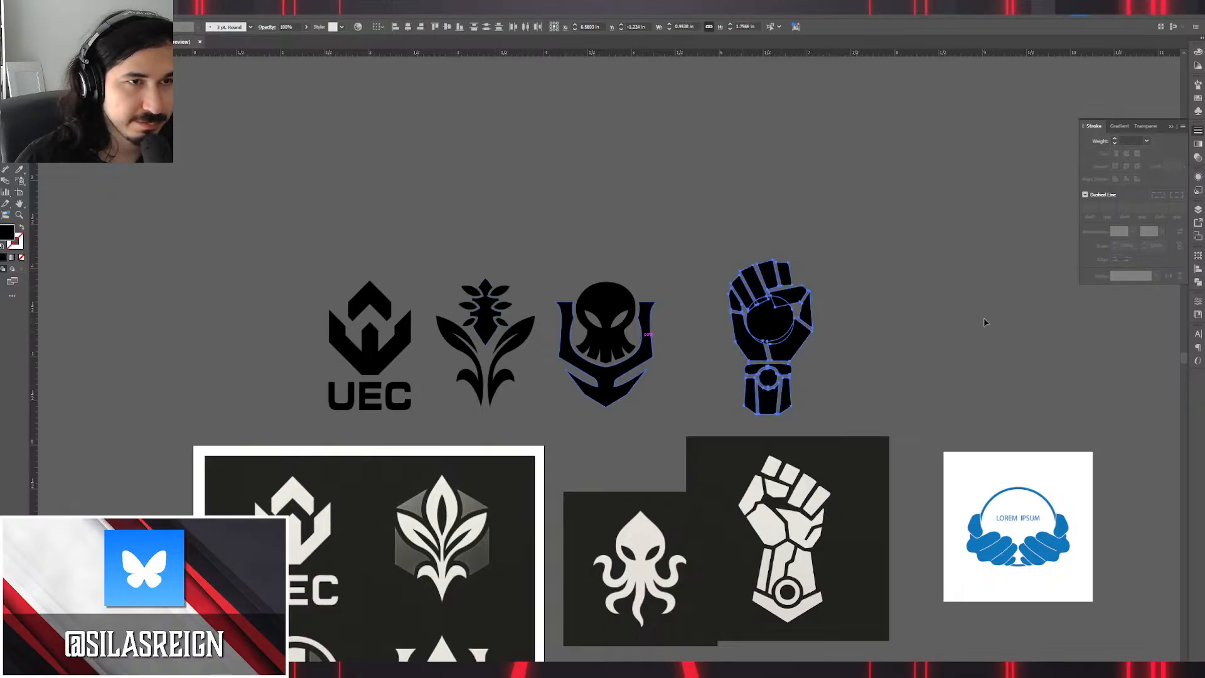
click(983, 320)
scroll(807, 333, up, 3)
click(688, 305)
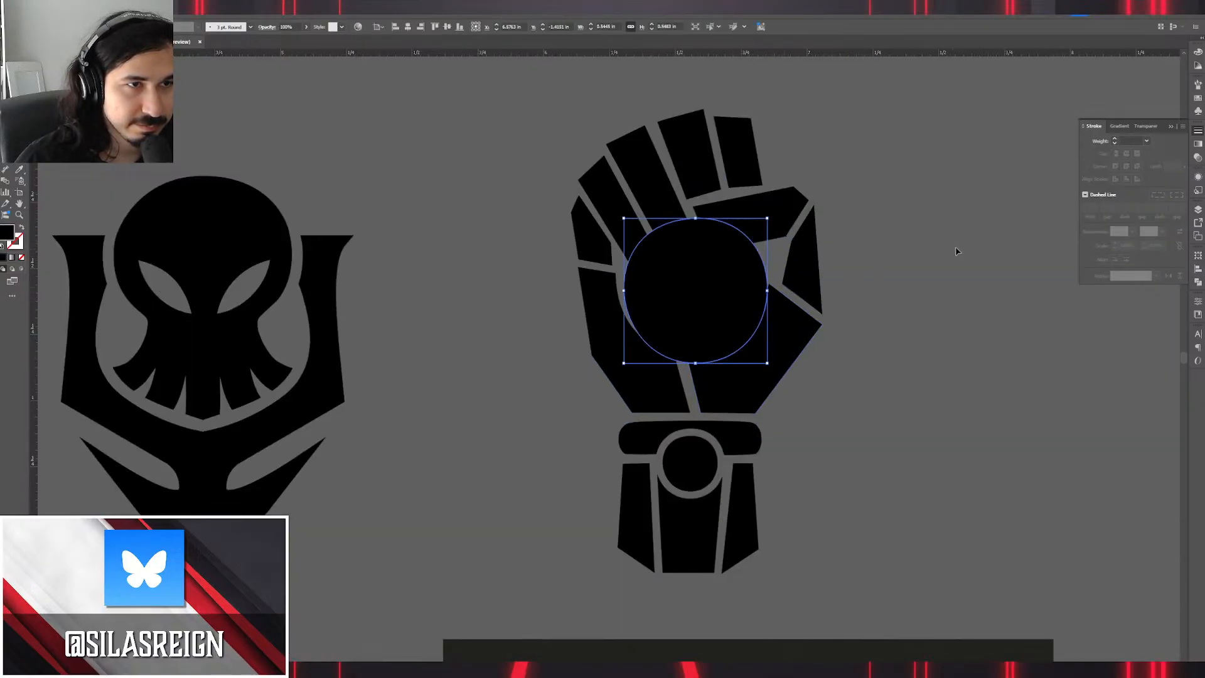
drag(863, 590, 531, 121)
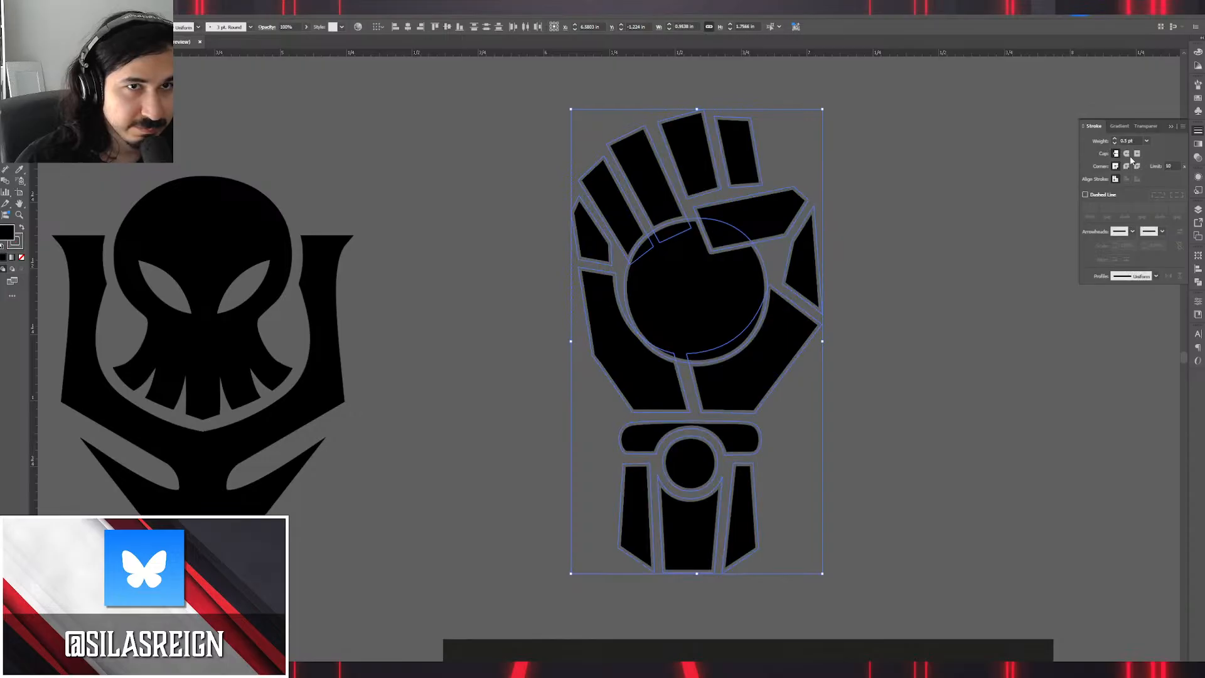
click(1115, 140)
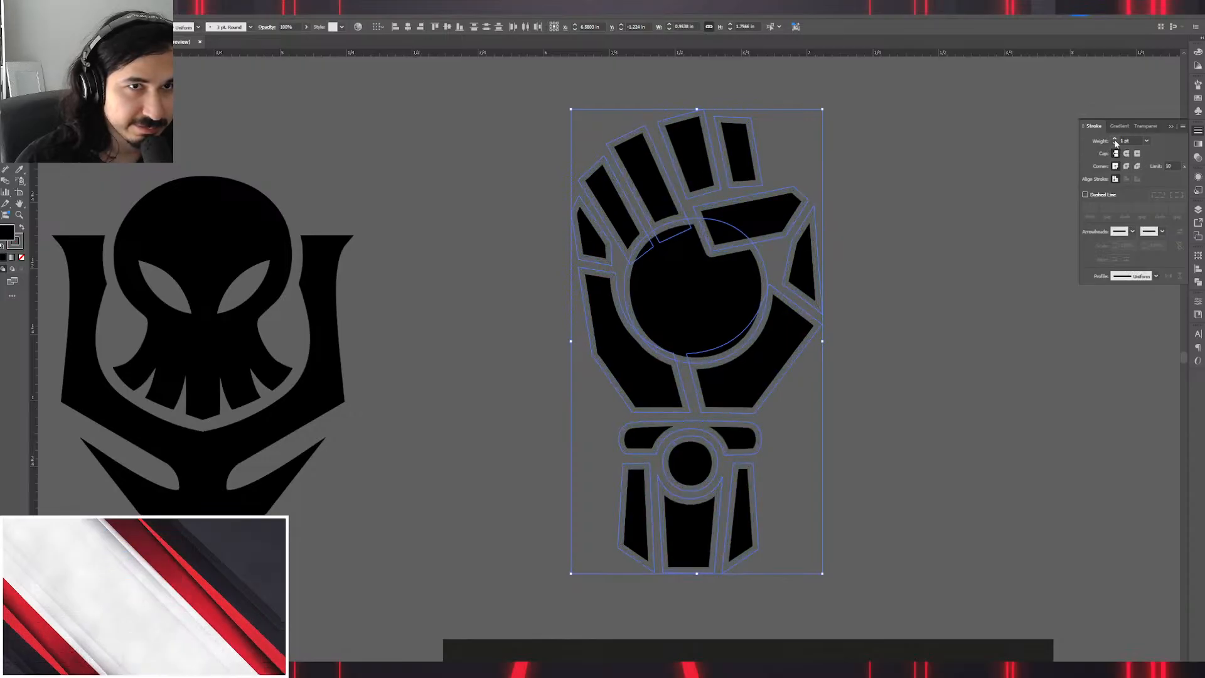
key(ctrl+z)
key(ctrl+z)
key(ctrl+z)
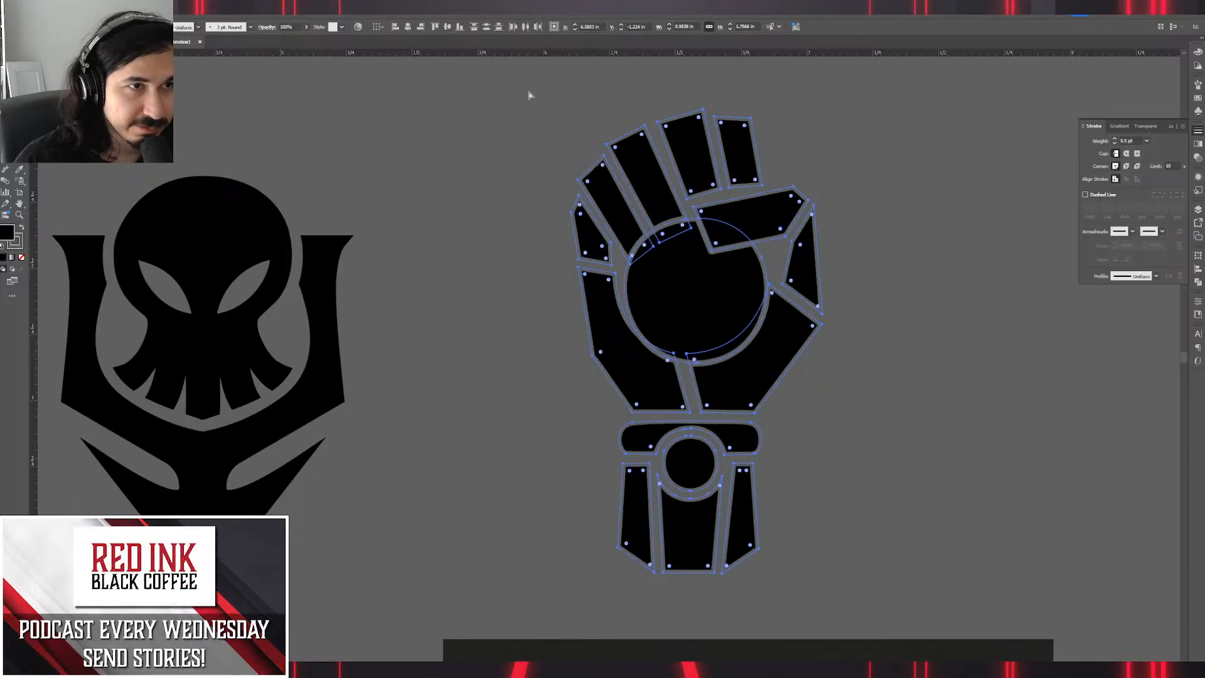
key(ctrl+z)
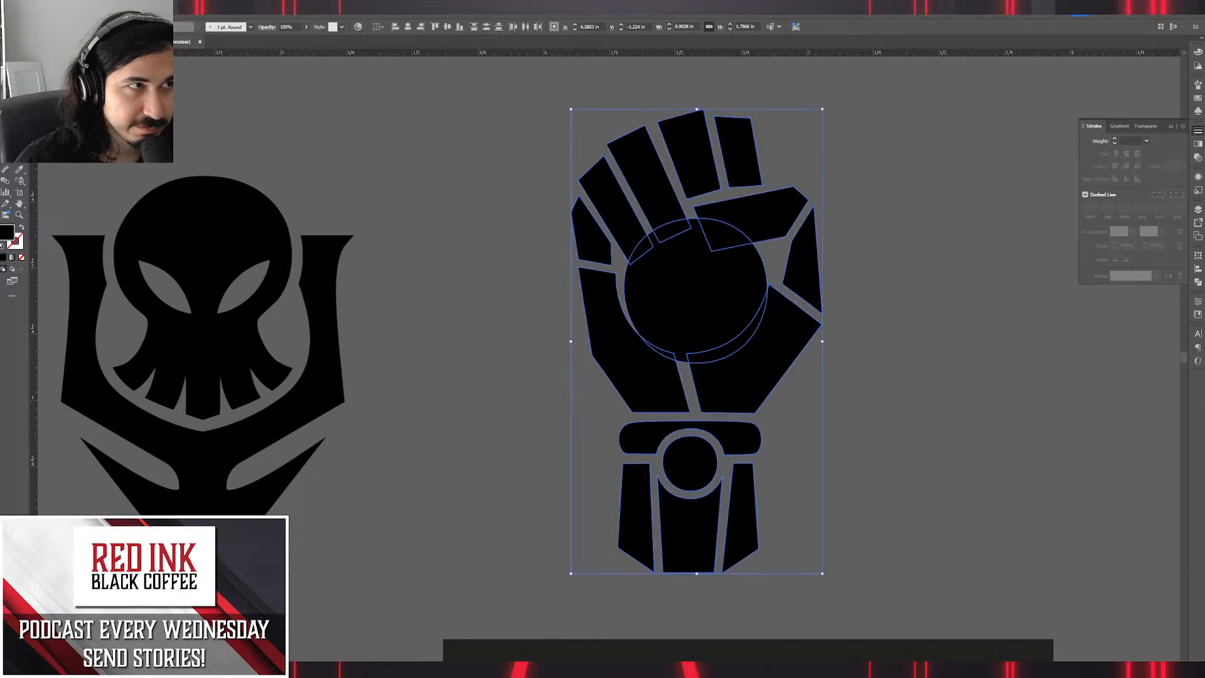
Expand the appearance of all the selected fist pieces.
click(80, 9)
click(125, 156)
click(80, 9)
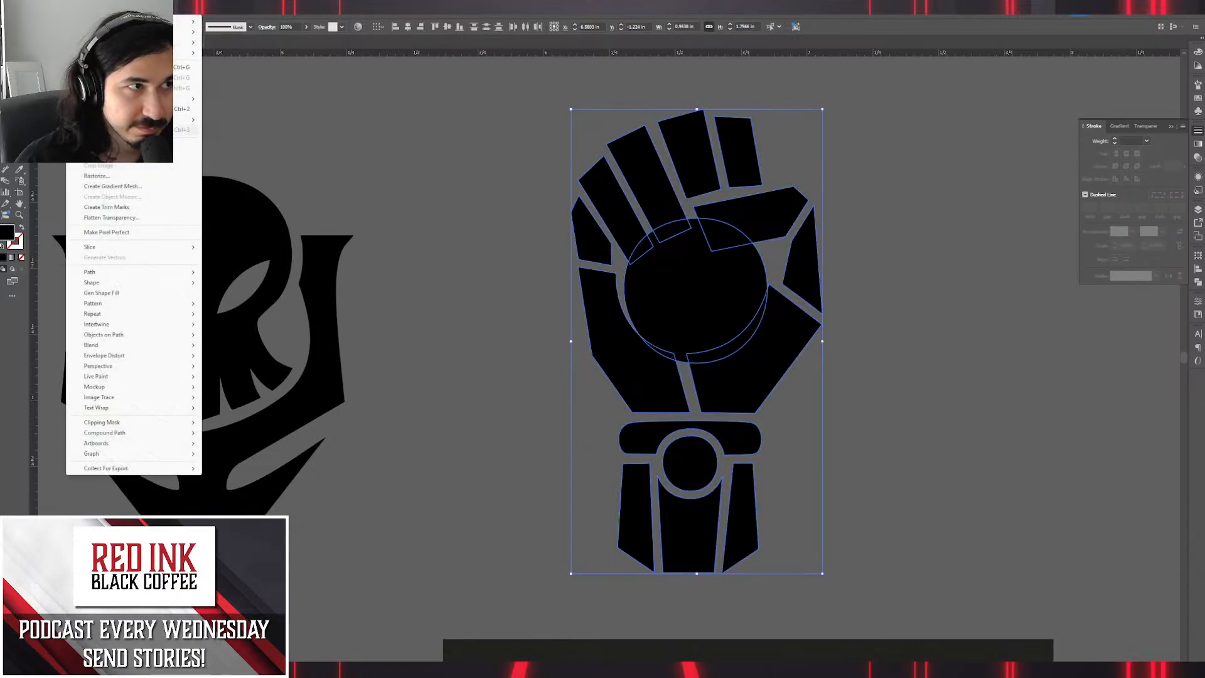
click(126, 145)
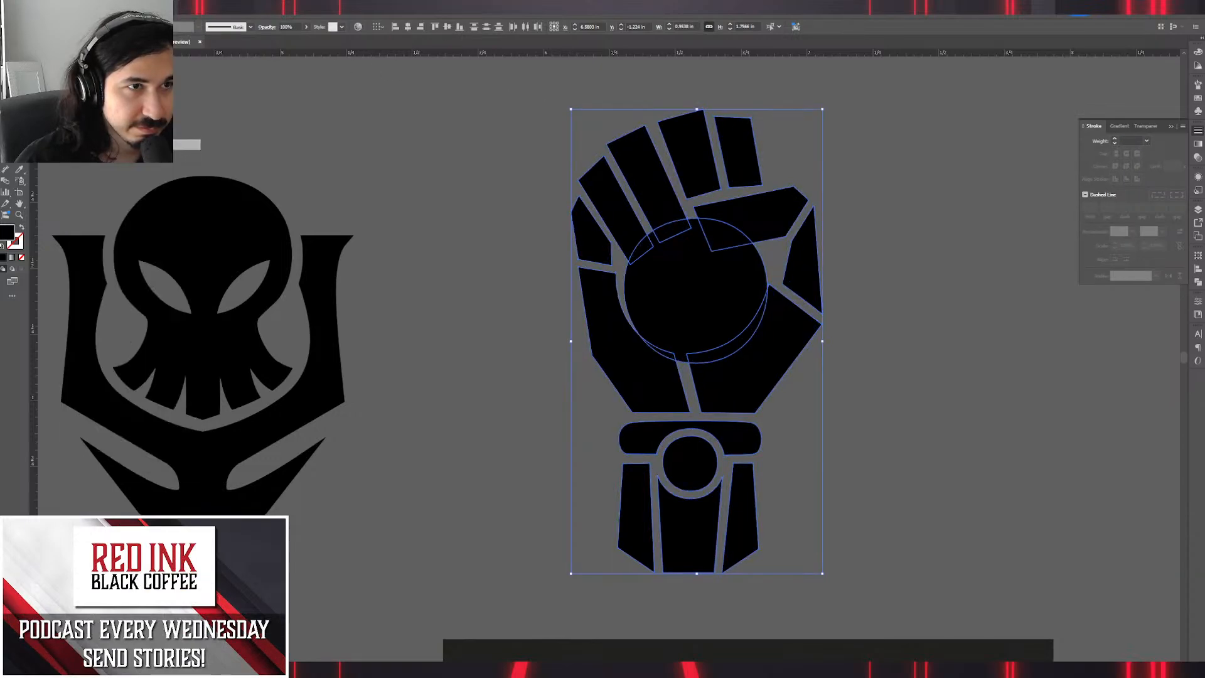
Give all the fist pieces a background-gray 2 pt stroke aligned to the outside.
click(1115, 141)
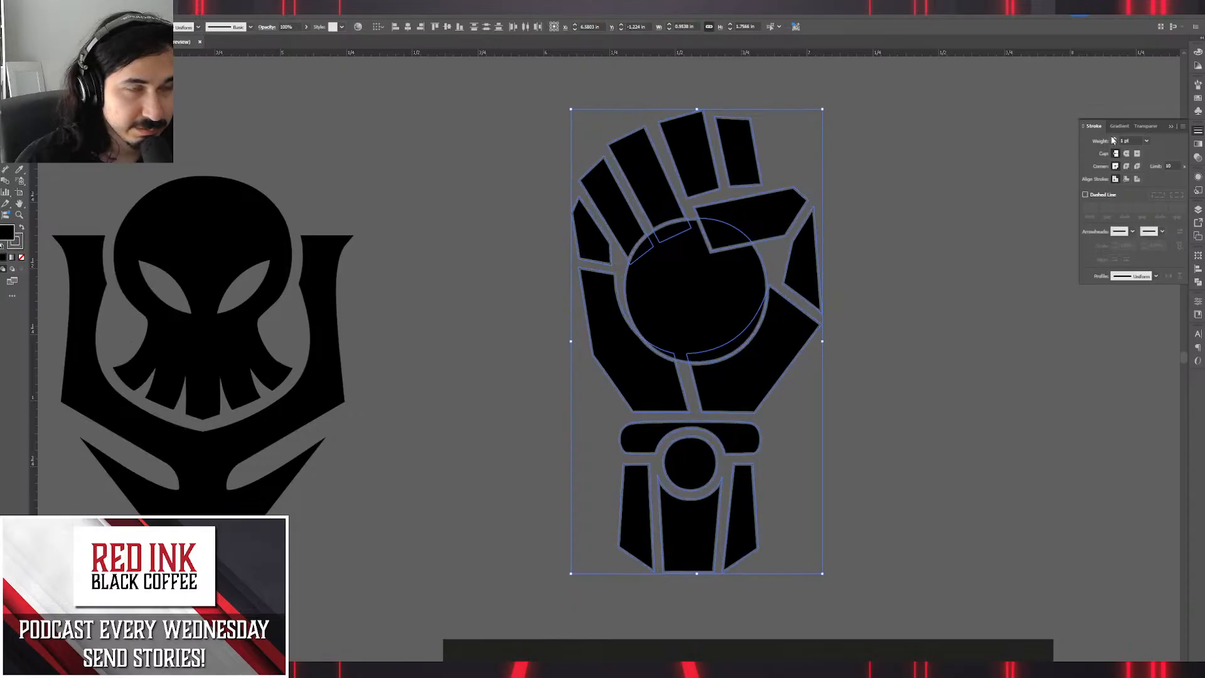
click(1115, 139)
click(1116, 139)
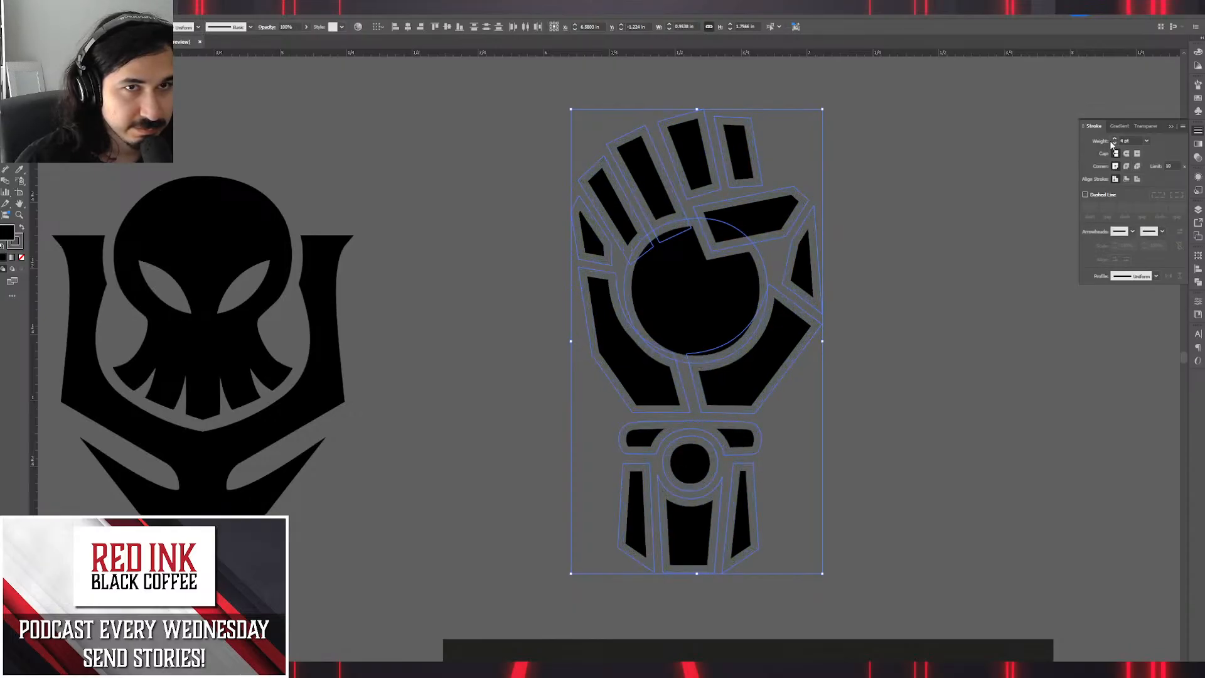
click(1115, 144)
click(1115, 143)
click(1137, 179)
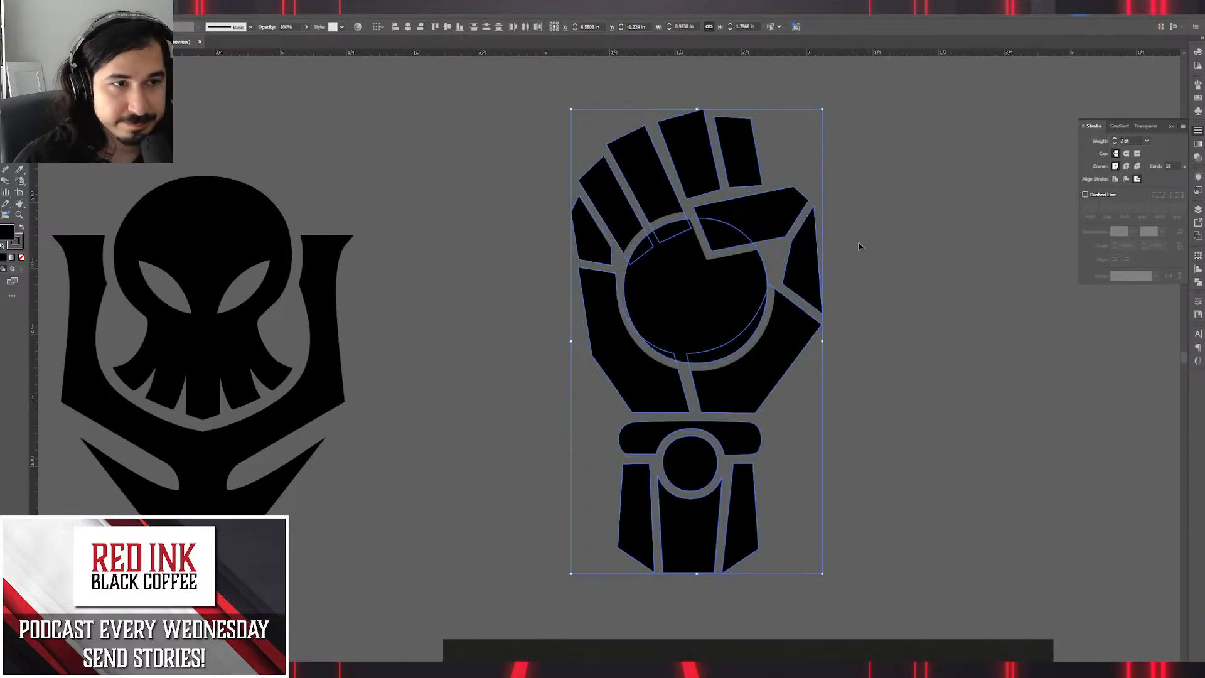
click(928, 324)
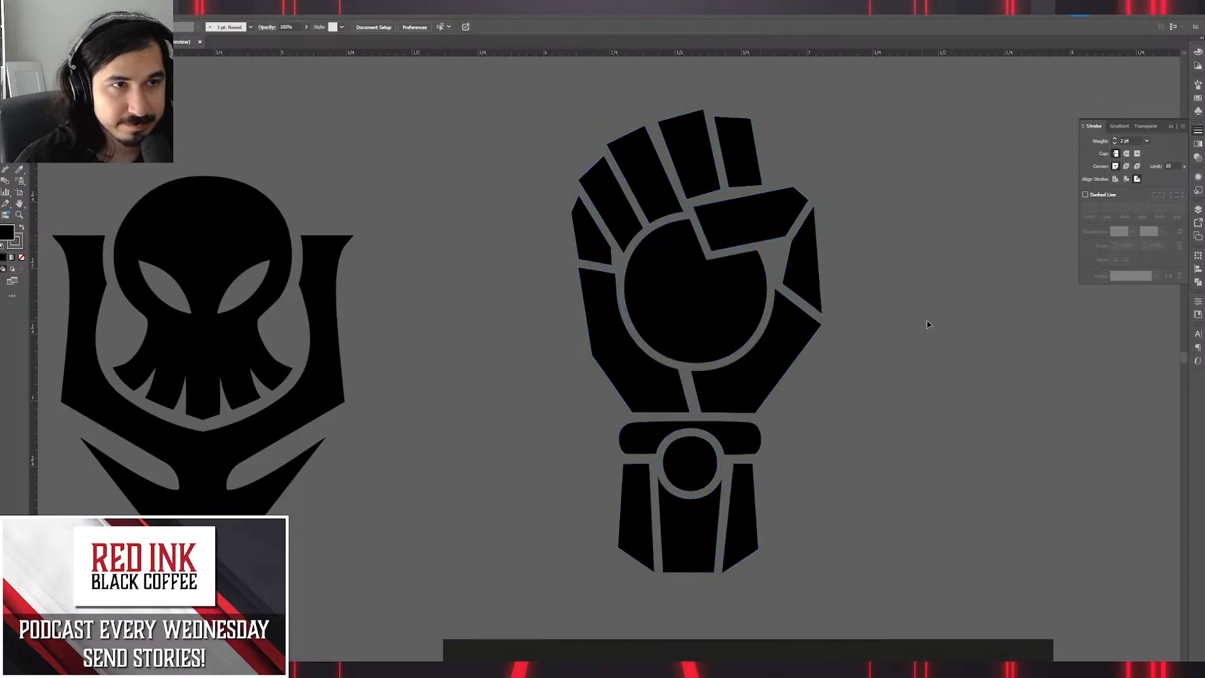
Try moving the second finger from the right in isolation, and undo that move and the fist's outside stroke alignment.
scroll(928, 324, down, 2)
scroll(809, 188, up, 5)
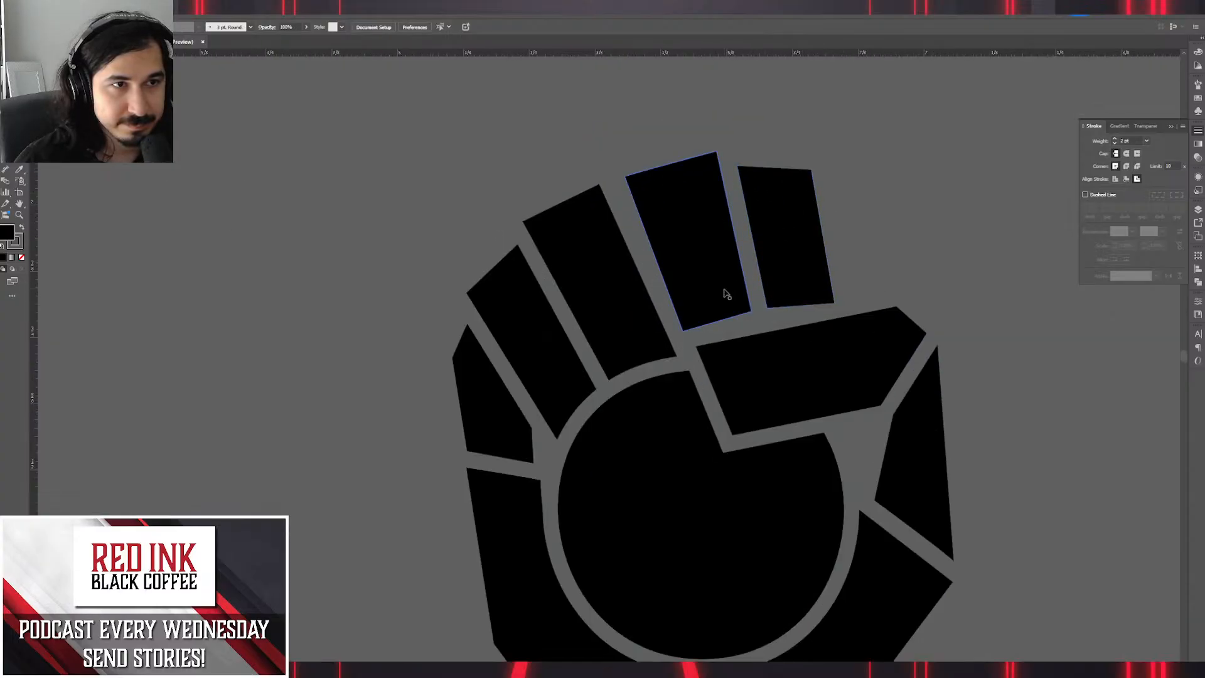
click(719, 317)
double_click(721, 319)
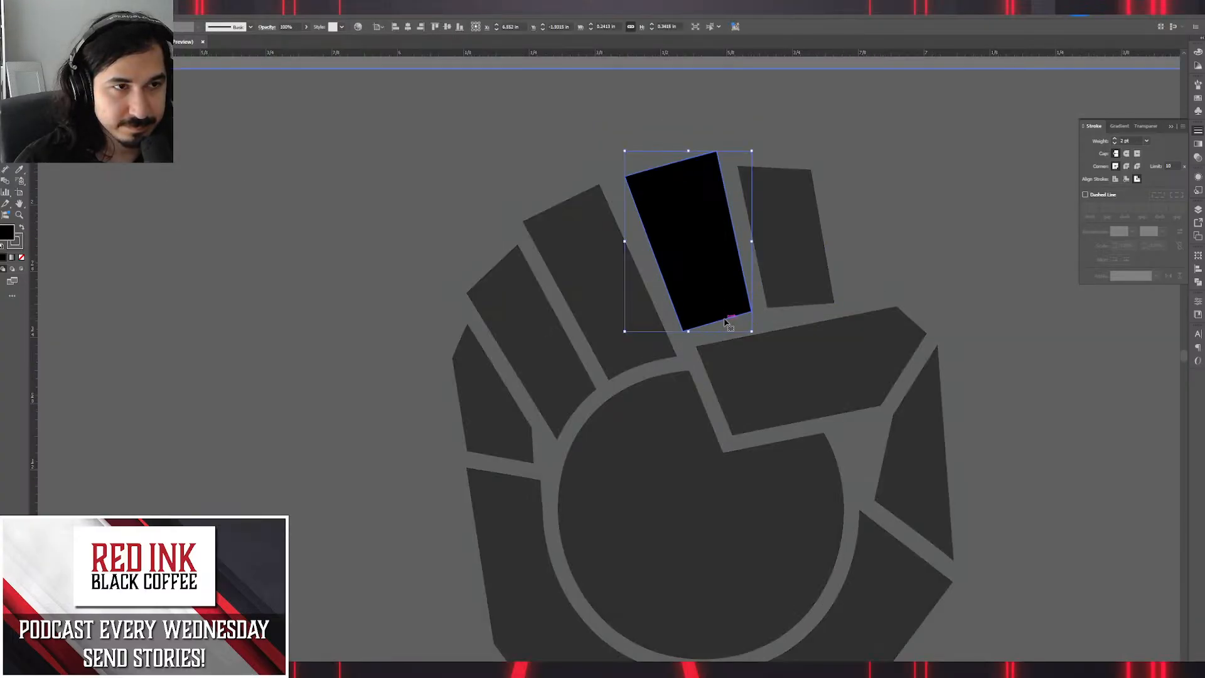
drag(725, 320, 728, 326)
key(ctrl+z)
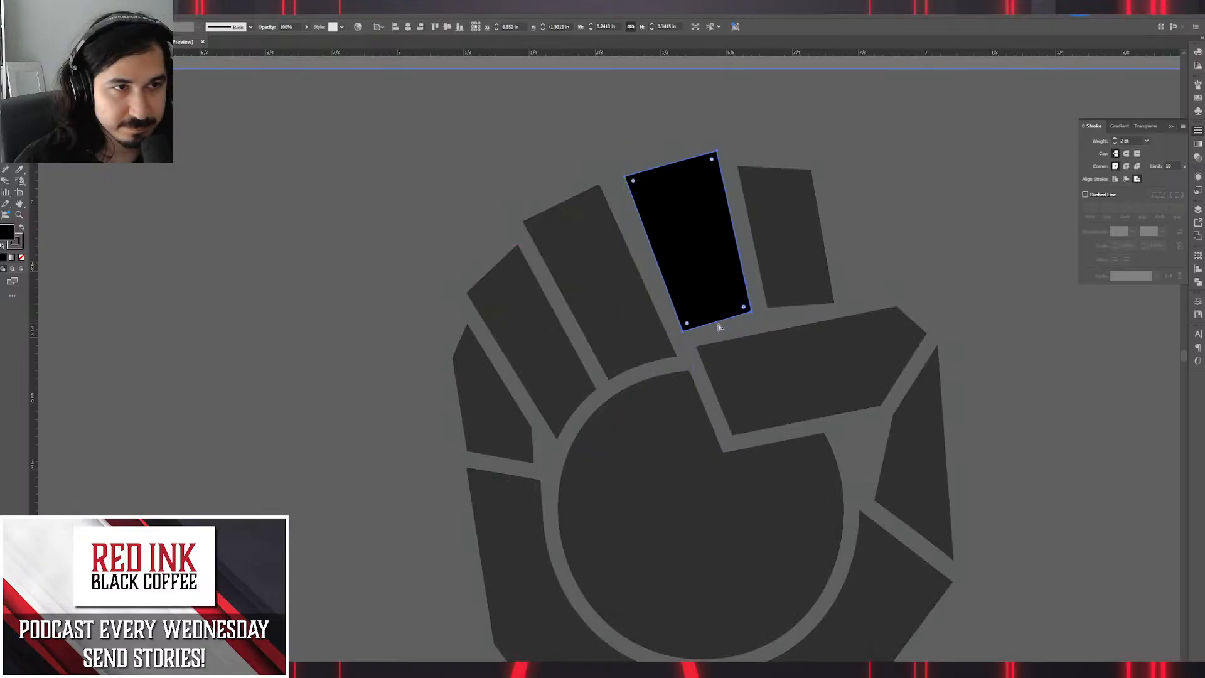
key(Escape)
Isolate the second finger from the right and extend its bottom edge slightly down toward the thumb by moving its two lower anchor points.
double_click(717, 320)
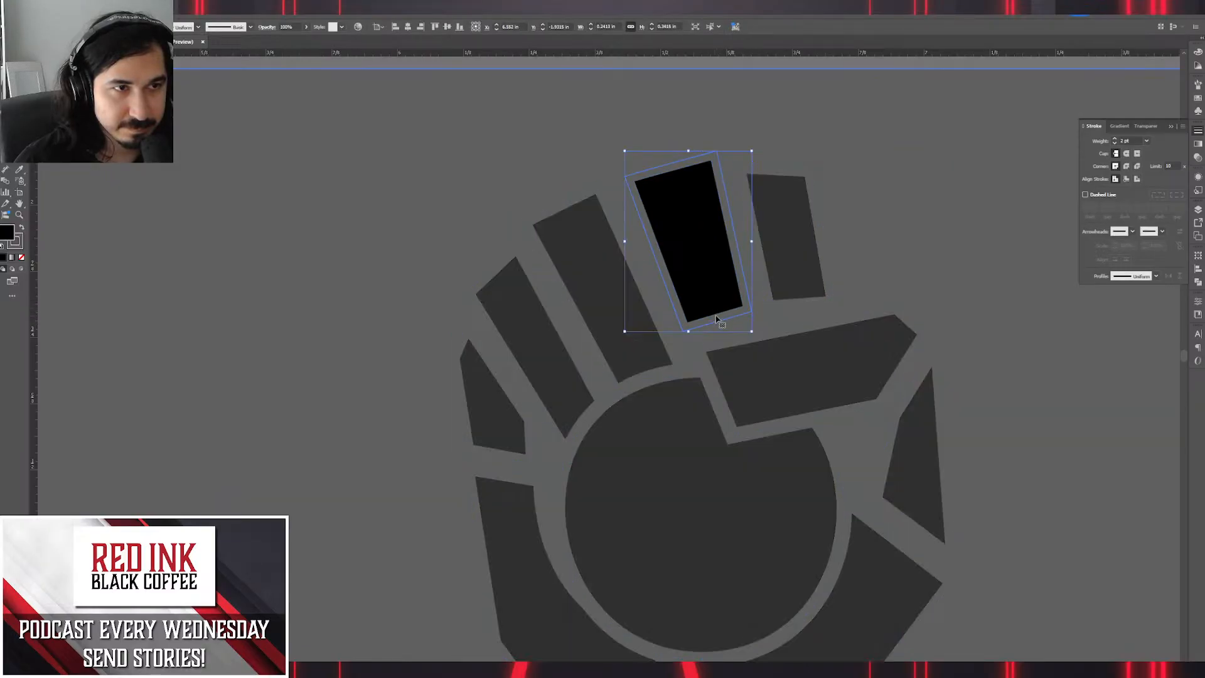
drag(718, 320, 727, 327)
key(ctrl+z)
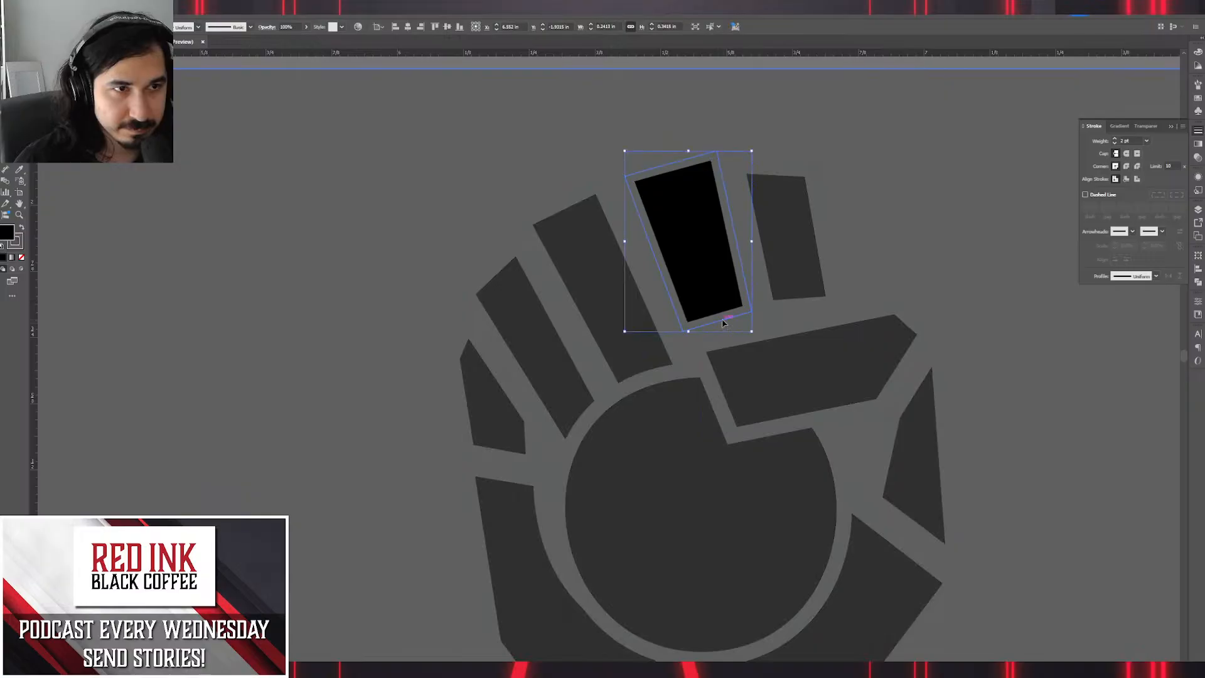
key(a)
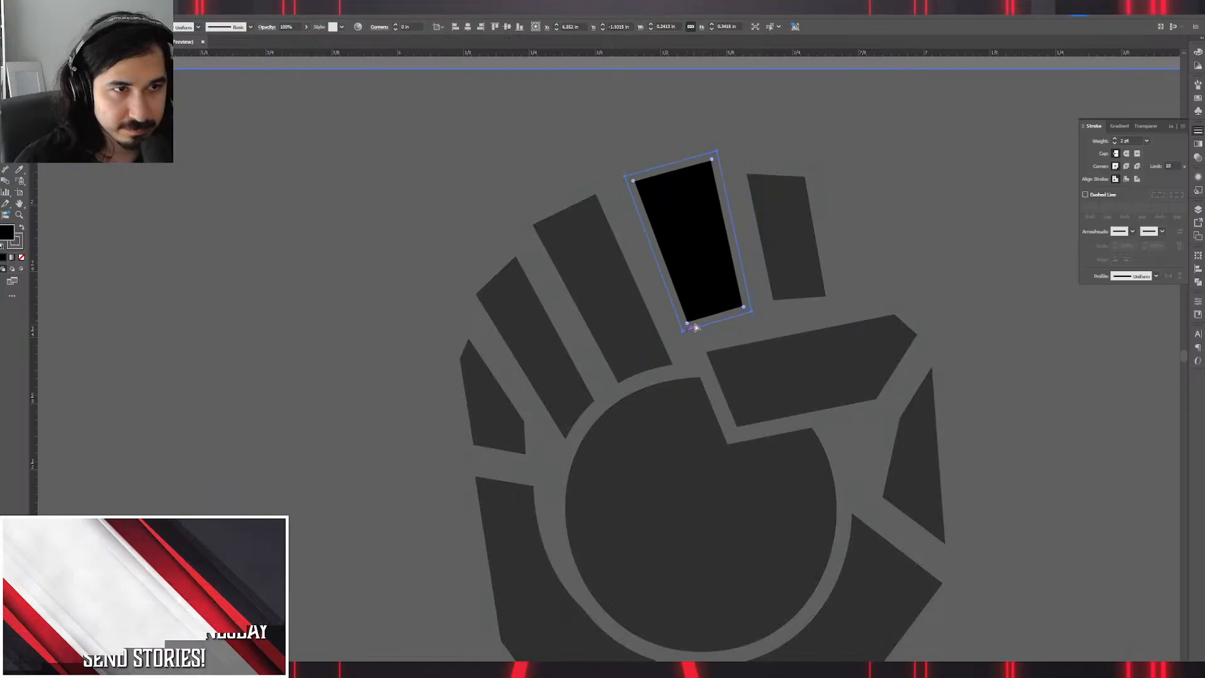
click(682, 332)
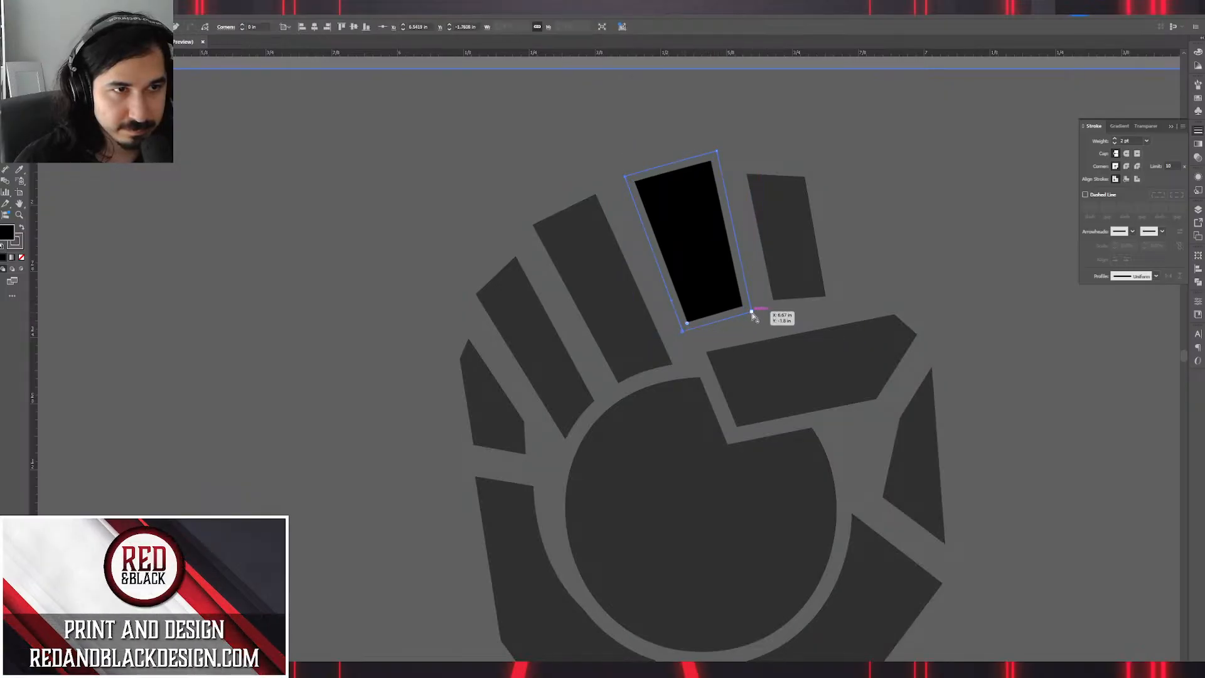
shift+click(751, 312)
drag(753, 315, 764, 343)
double_click(777, 299)
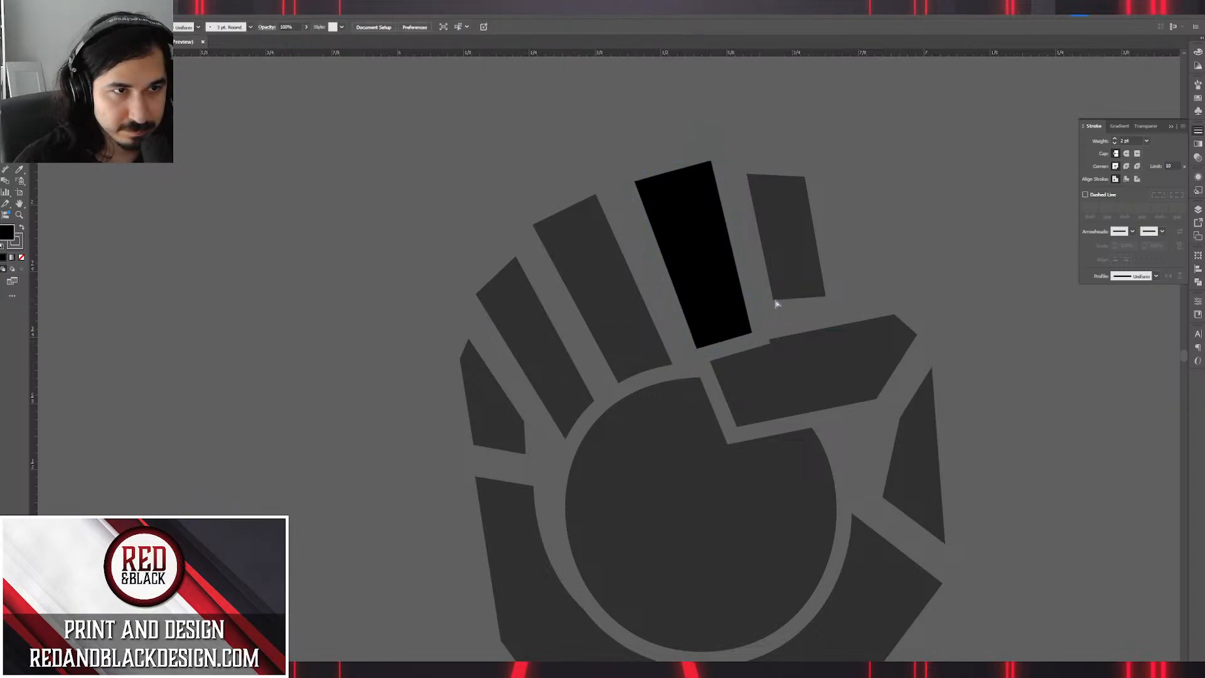
Extend the rightmost finger's bottom edge down to the thumb by moving its two lower anchor points; try shifting its upper-left corner and undo that.
click(776, 300)
click(767, 308)
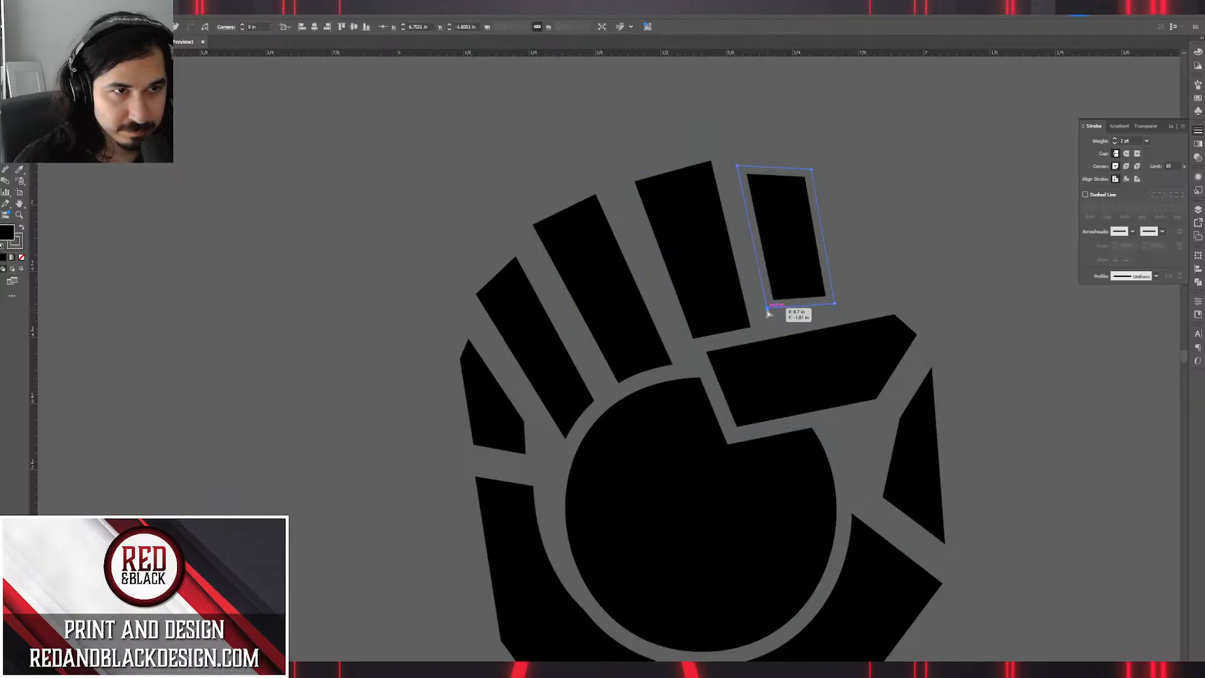
shift+click(834, 304)
drag(834, 303, 835, 334)
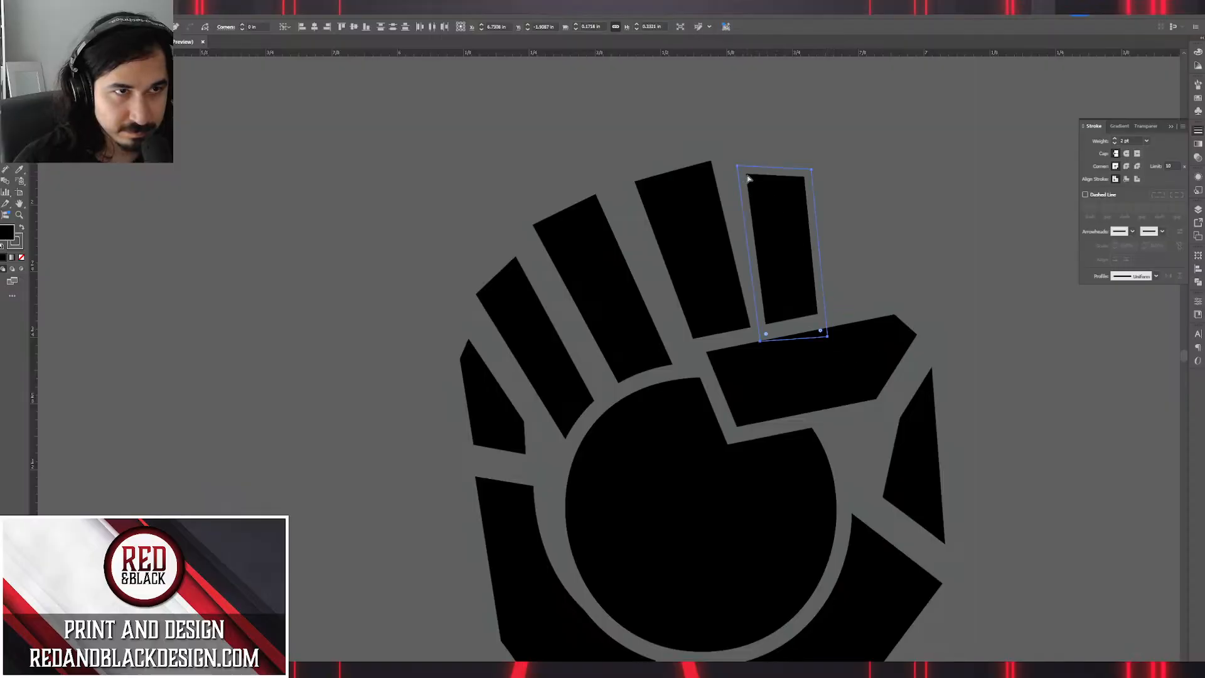
drag(747, 176, 733, 177)
key(ctrl+z)
key(v)
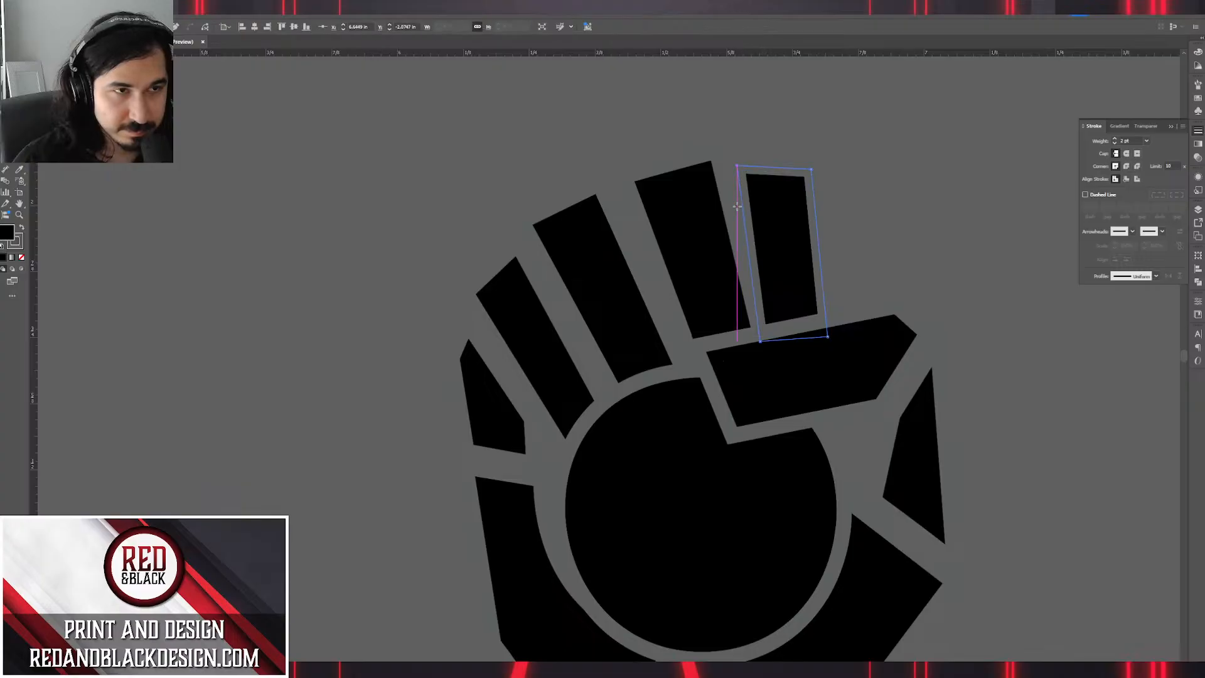
Select the whole fist and wrist and align their strokes to the outside.
click(919, 514)
scroll(917, 511, down, 2)
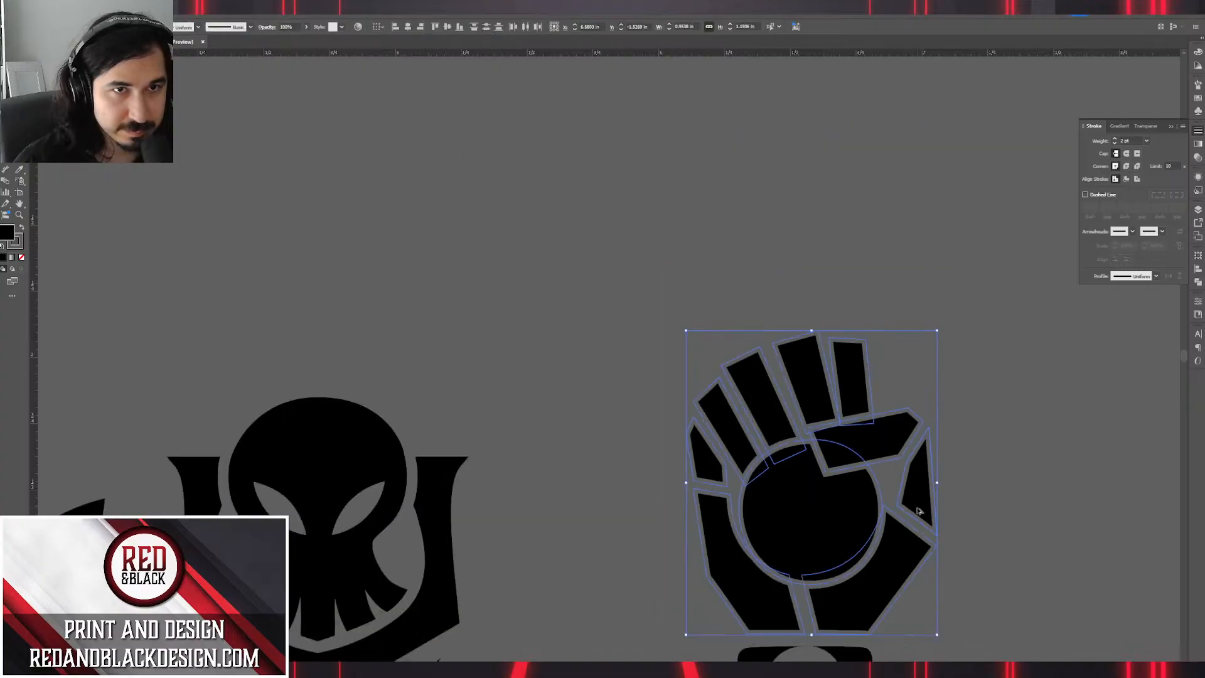
drag(963, 592, 802, 289)
scroll(543, 134, up, 5)
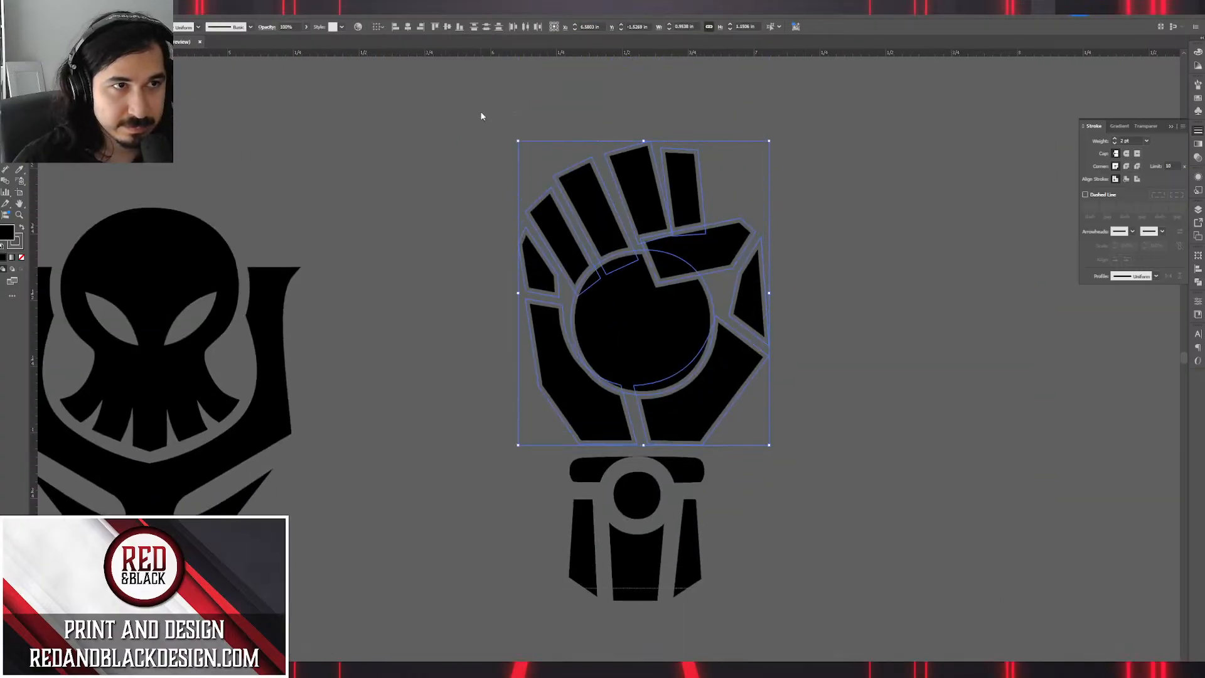
drag(481, 116, 785, 596)
click(1138, 179)
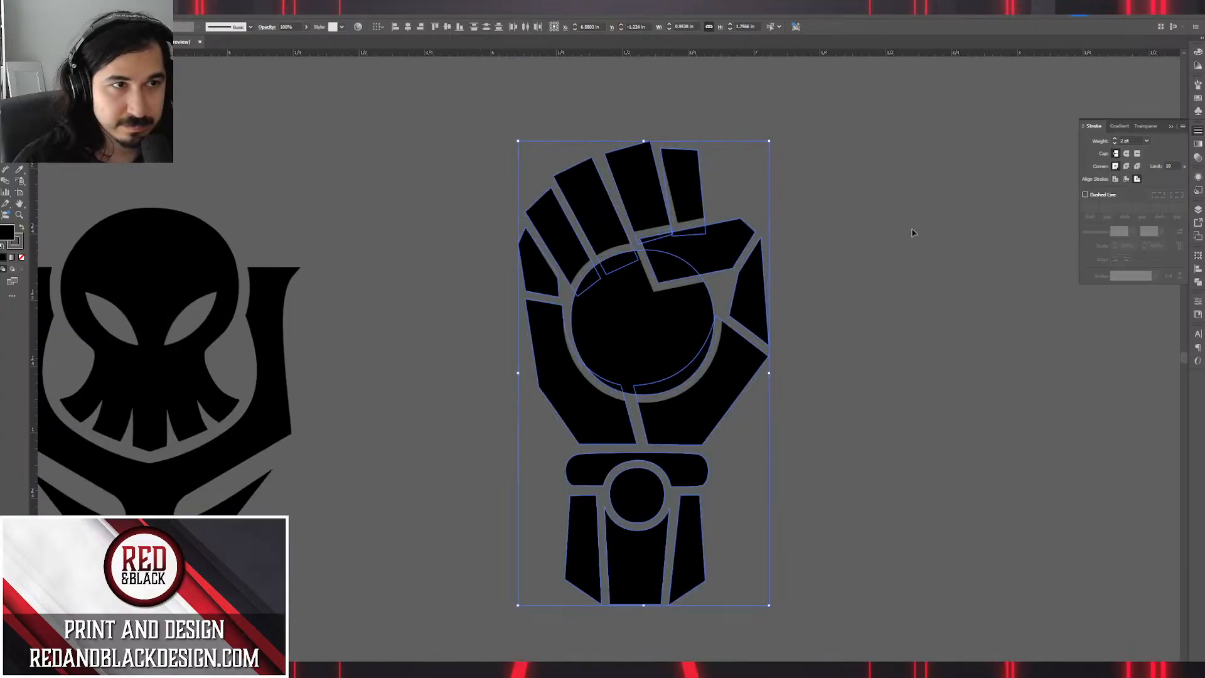
click(885, 246)
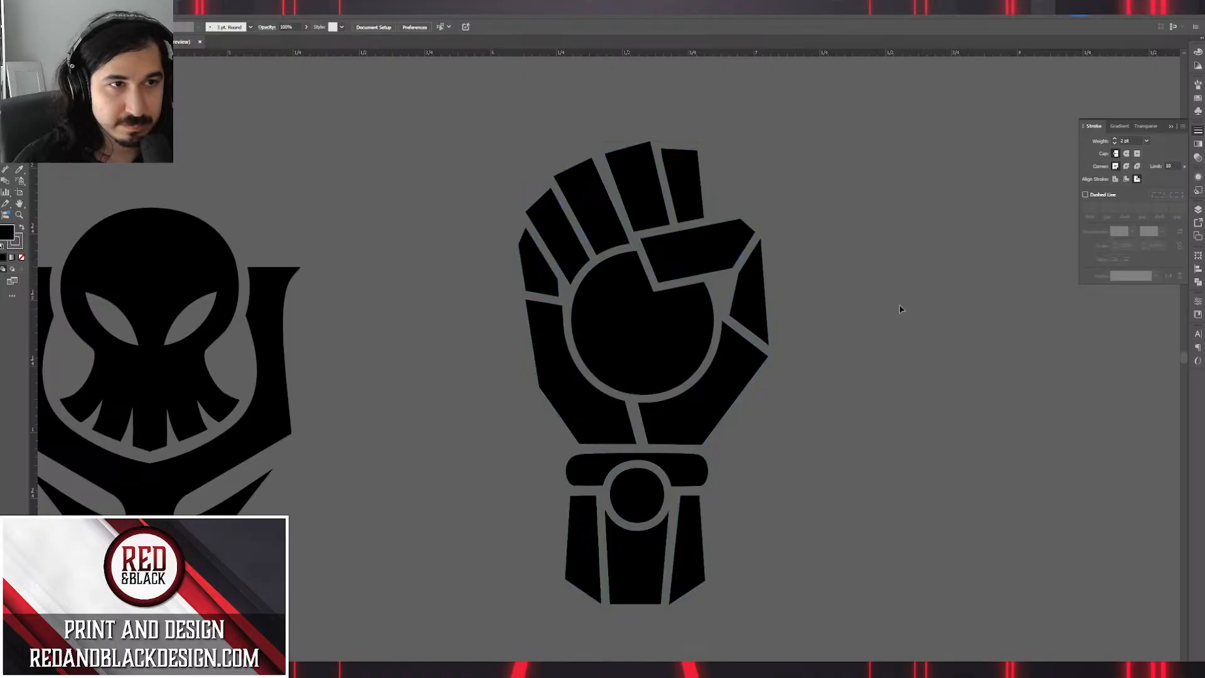
Increase the stroke weight of all the fist and wrist pieces to 3 pt.
scroll(897, 307, down, 3)
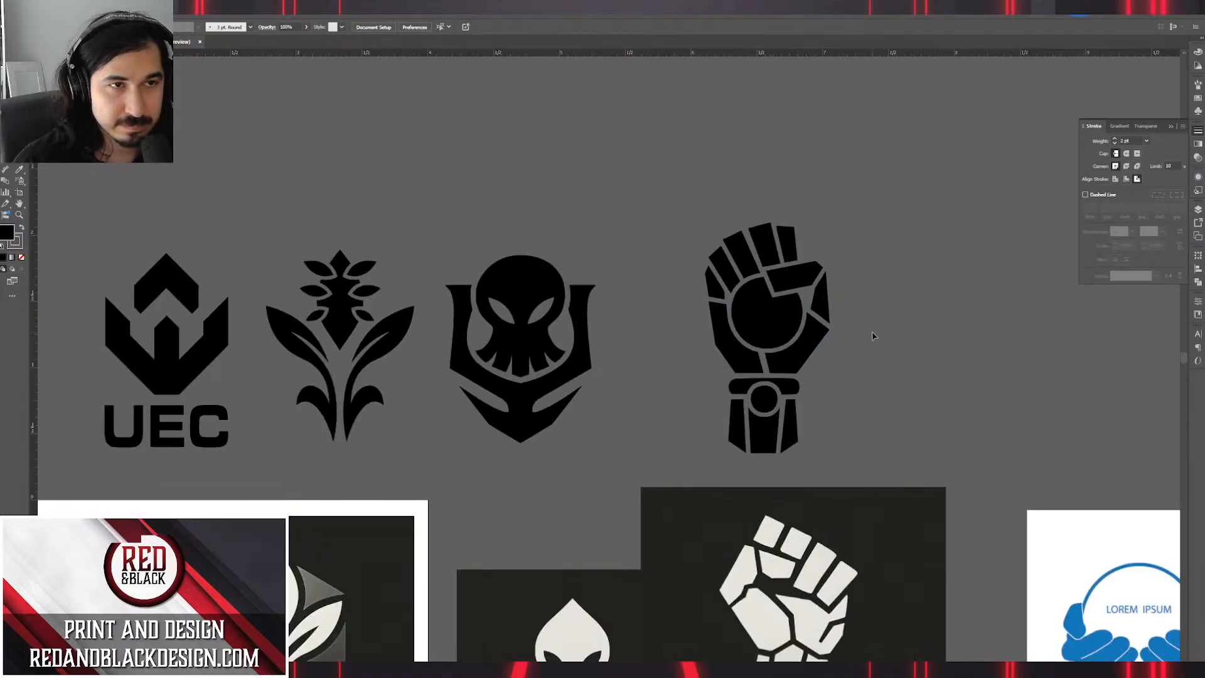
scroll(879, 343, down, 2)
drag(882, 353, 777, 352)
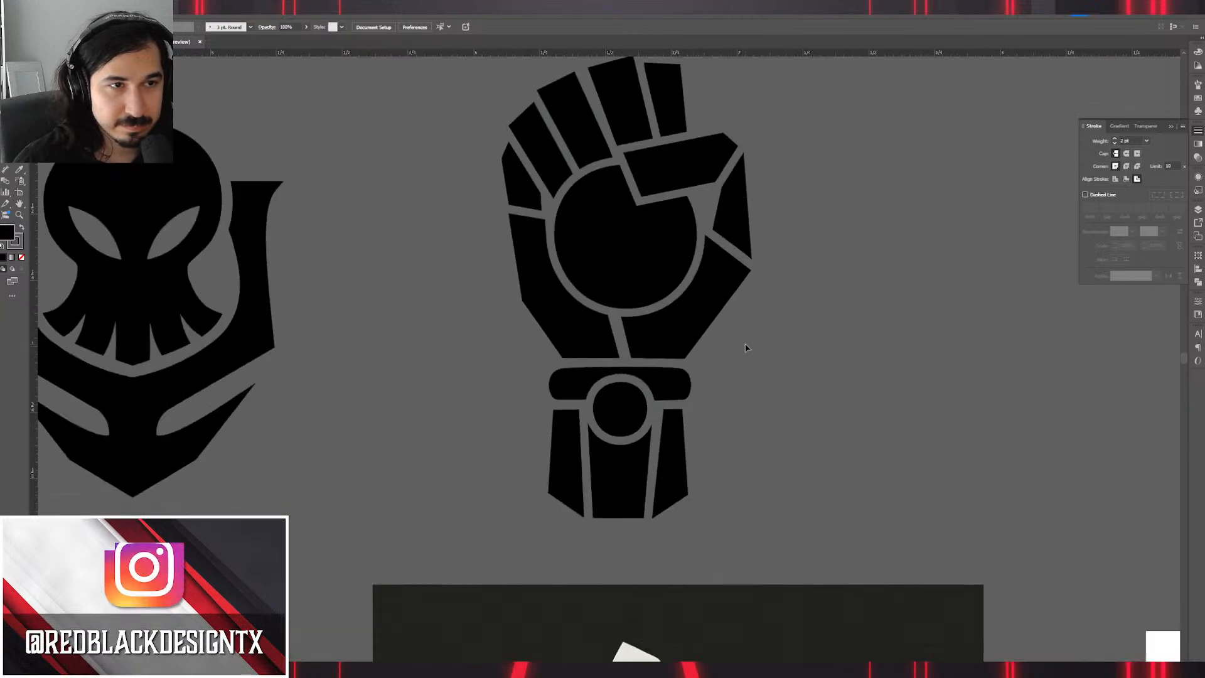
scroll(745, 345, up, 3)
drag(789, 487, 443, 79)
click(1116, 140)
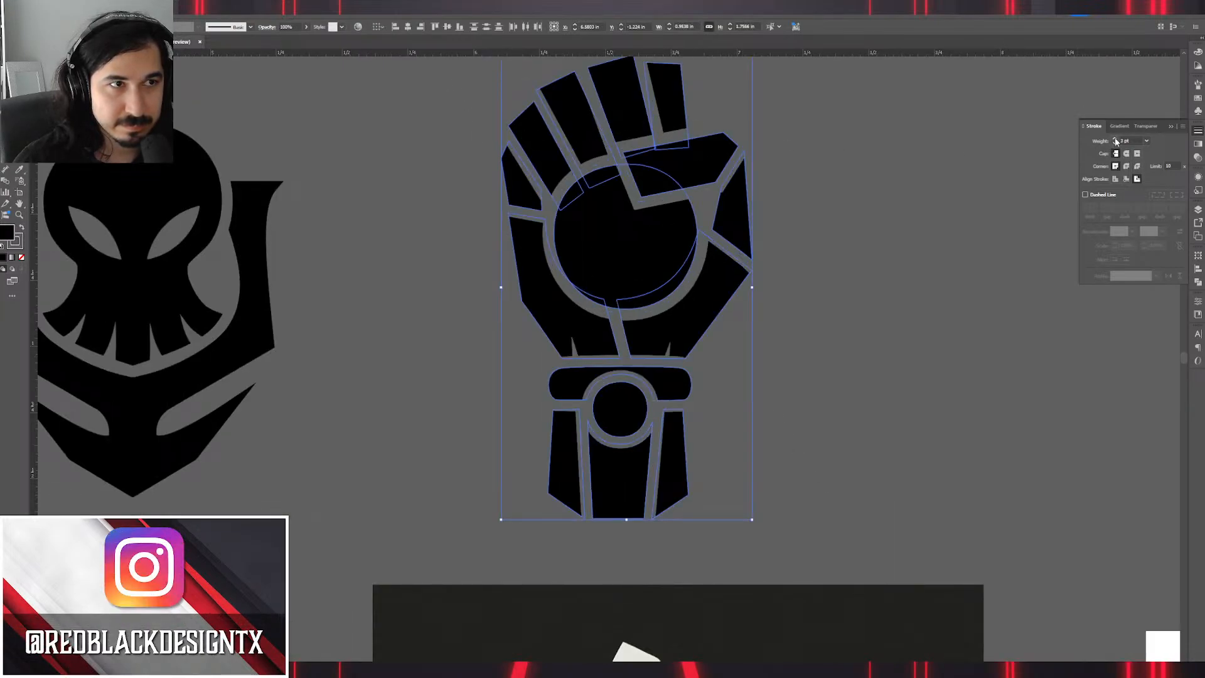
click(818, 152)
scroll(810, 154, down, 1)
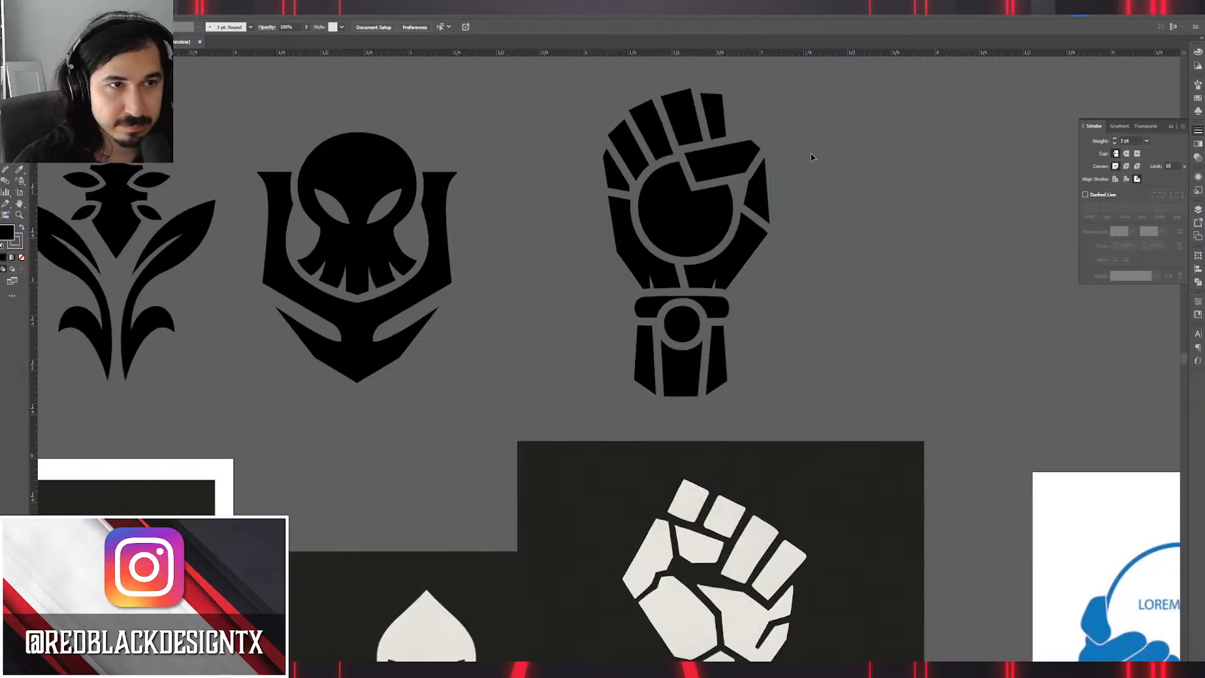
Scale the orb in the fist's palm down slightly about its center.
drag(890, 168, 909, 299)
scroll(908, 296, down, 1)
scroll(909, 299, down, 1)
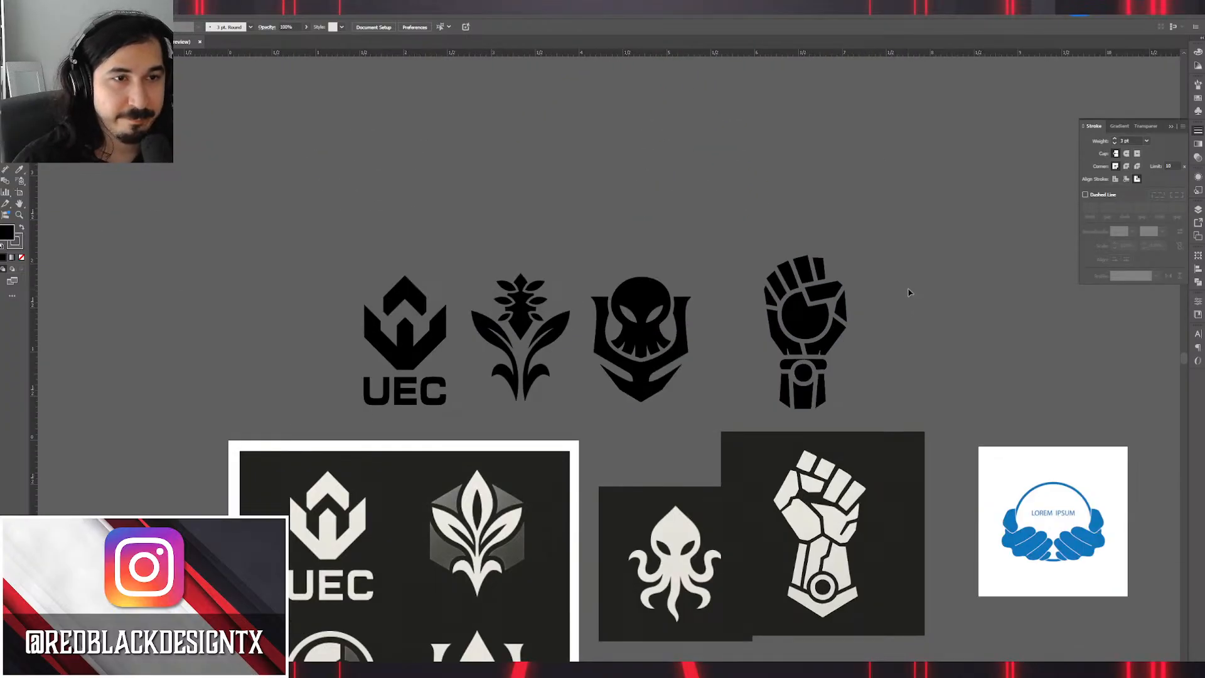
scroll(904, 301, up, 2)
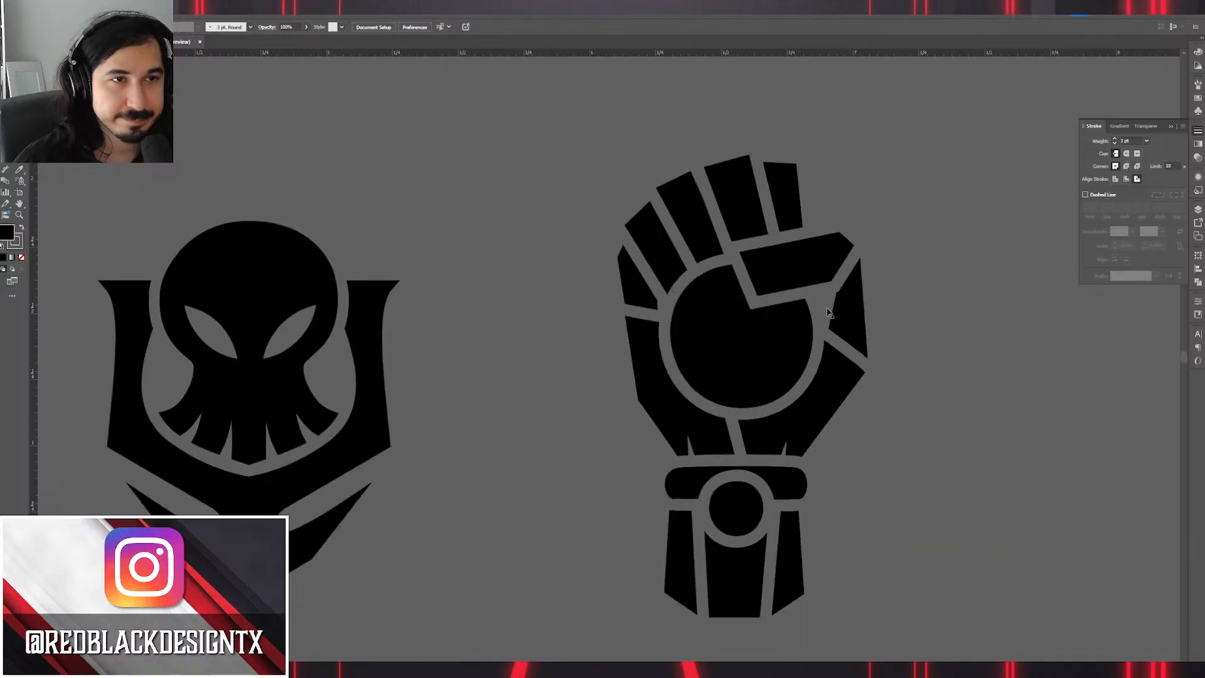
click(767, 341)
drag(816, 337, 808, 337)
click(953, 350)
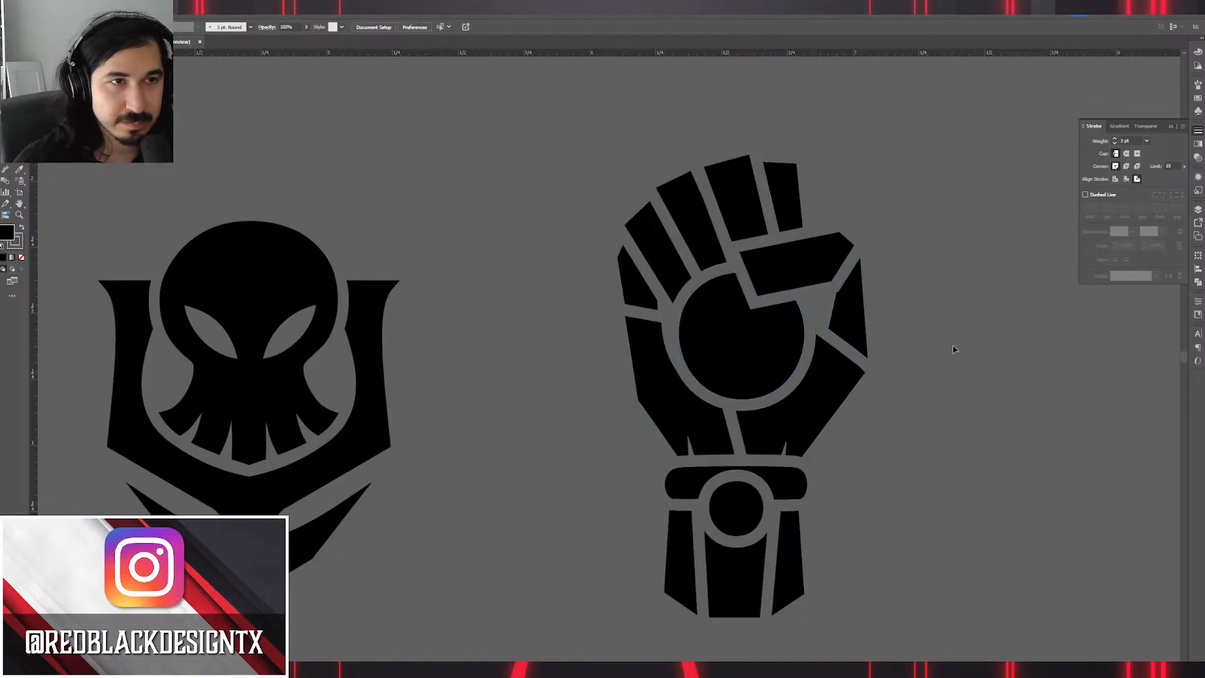
Move the whole fist emblem left so that it sits close beside the octopus emblem.
scroll(948, 339, down, 3)
scroll(855, 393, right, 2)
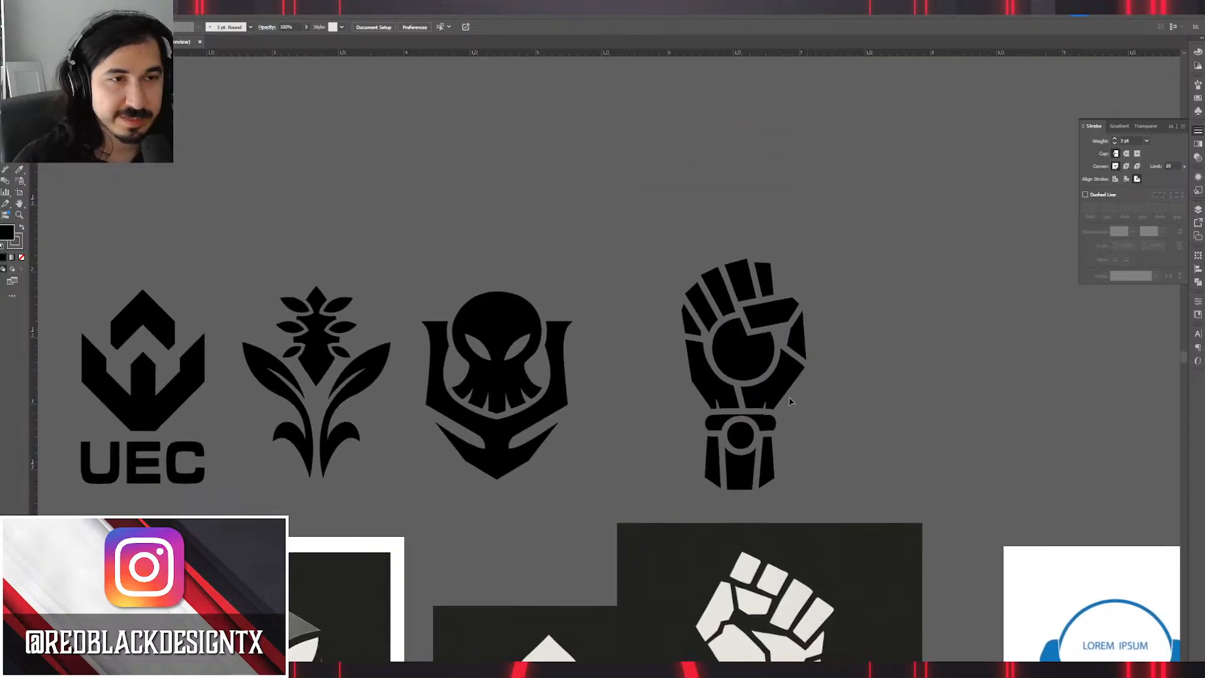
drag(790, 401, 703, 405)
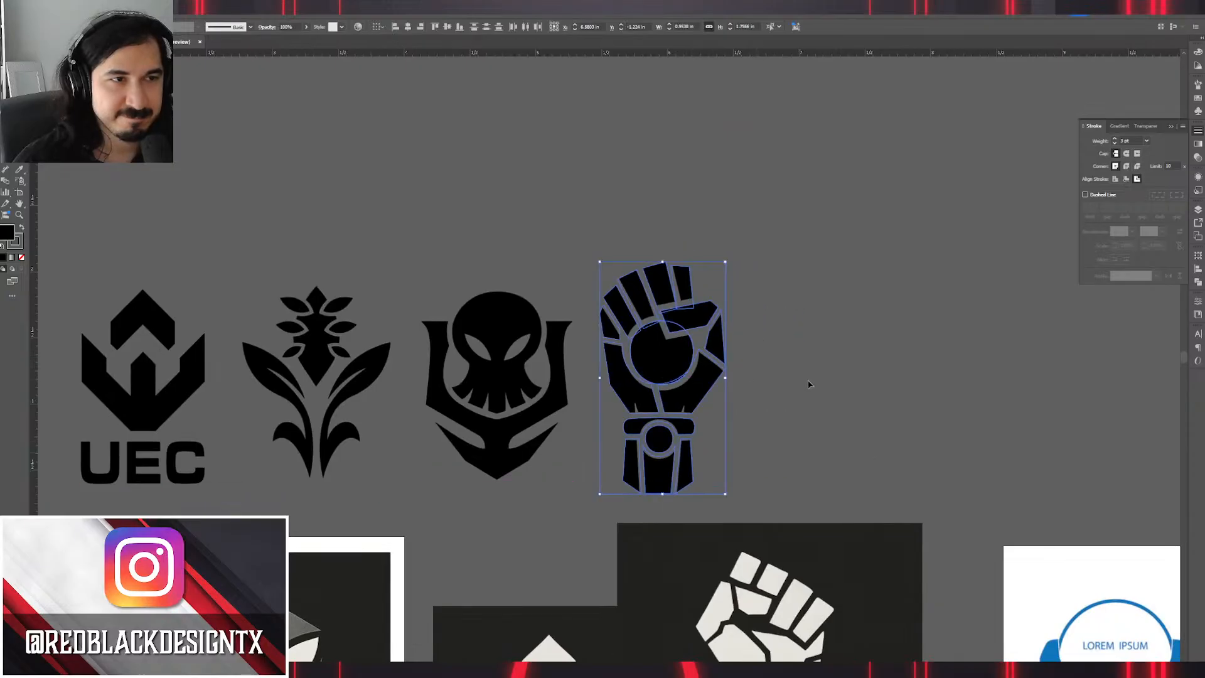
click(809, 384)
drag(818, 423, 885, 347)
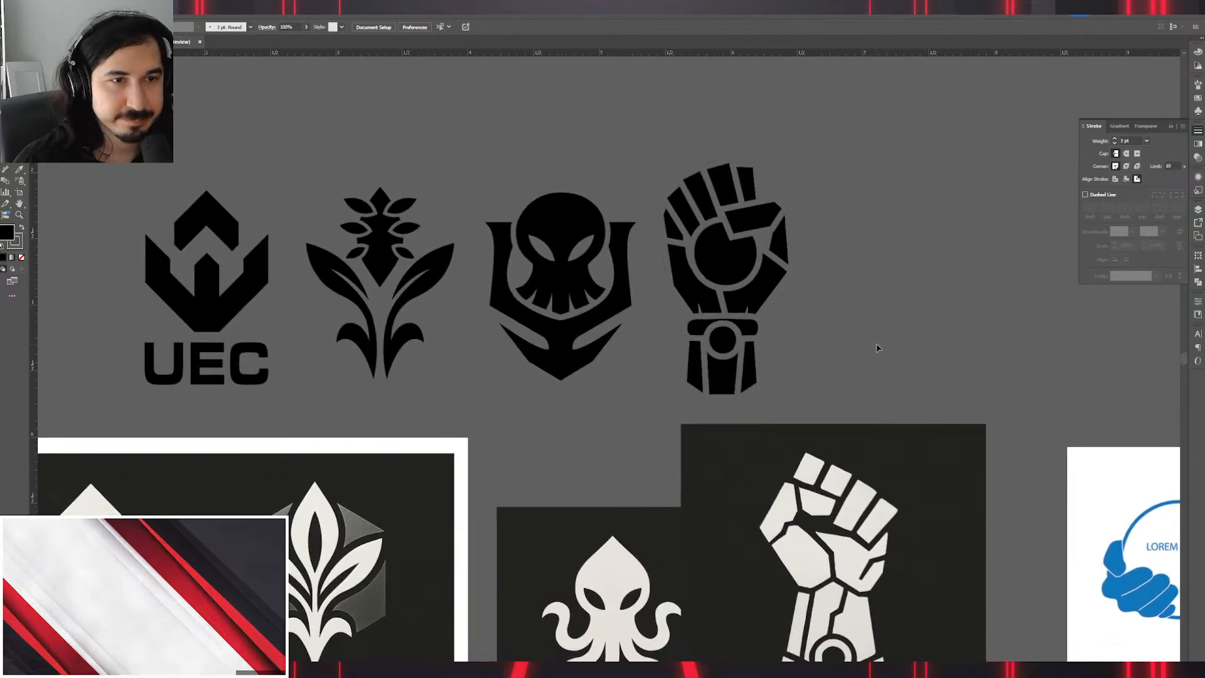
Select the whole fist and wrist and expand their appearance and strokes into filled shapes.
scroll(876, 347, down, 1)
scroll(784, 339, up, 3)
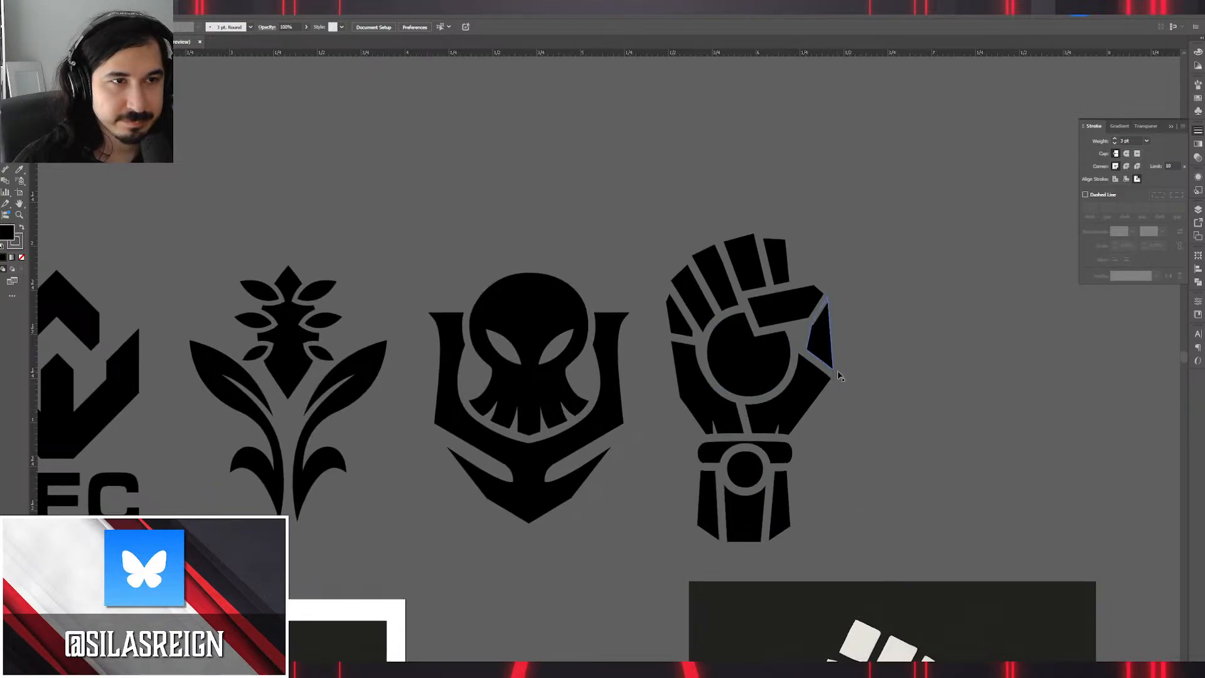
click(771, 360)
drag(861, 489, 667, 209)
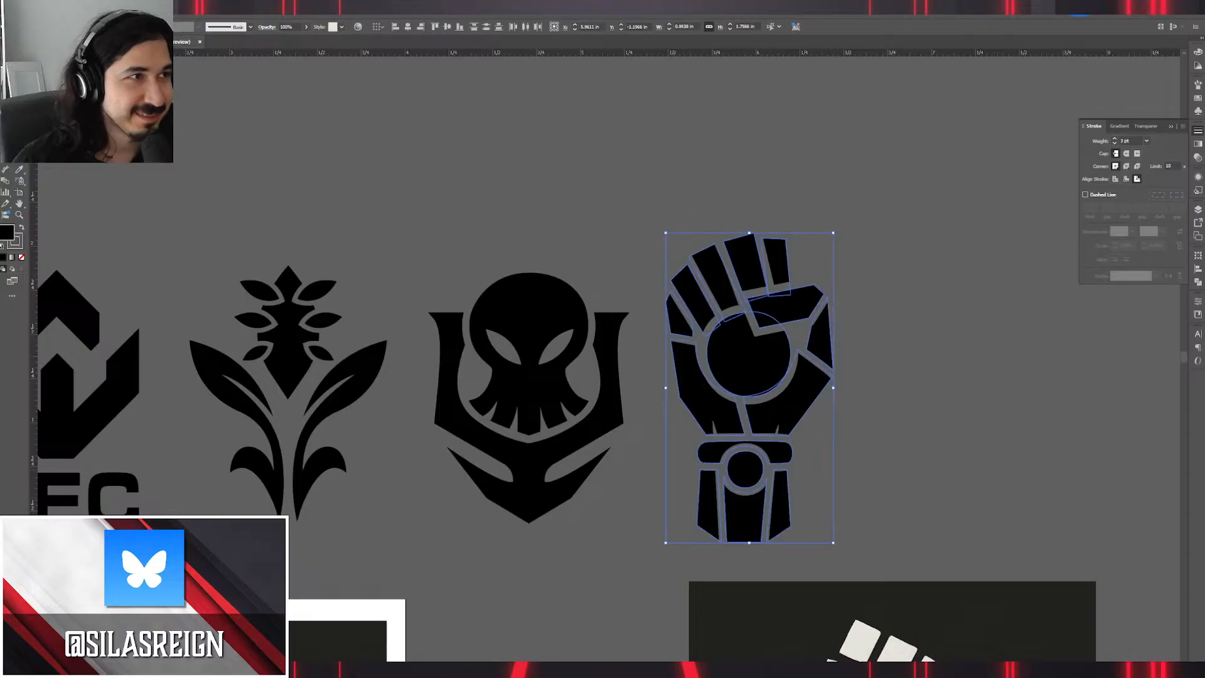
key(alt+o)
click(125, 155)
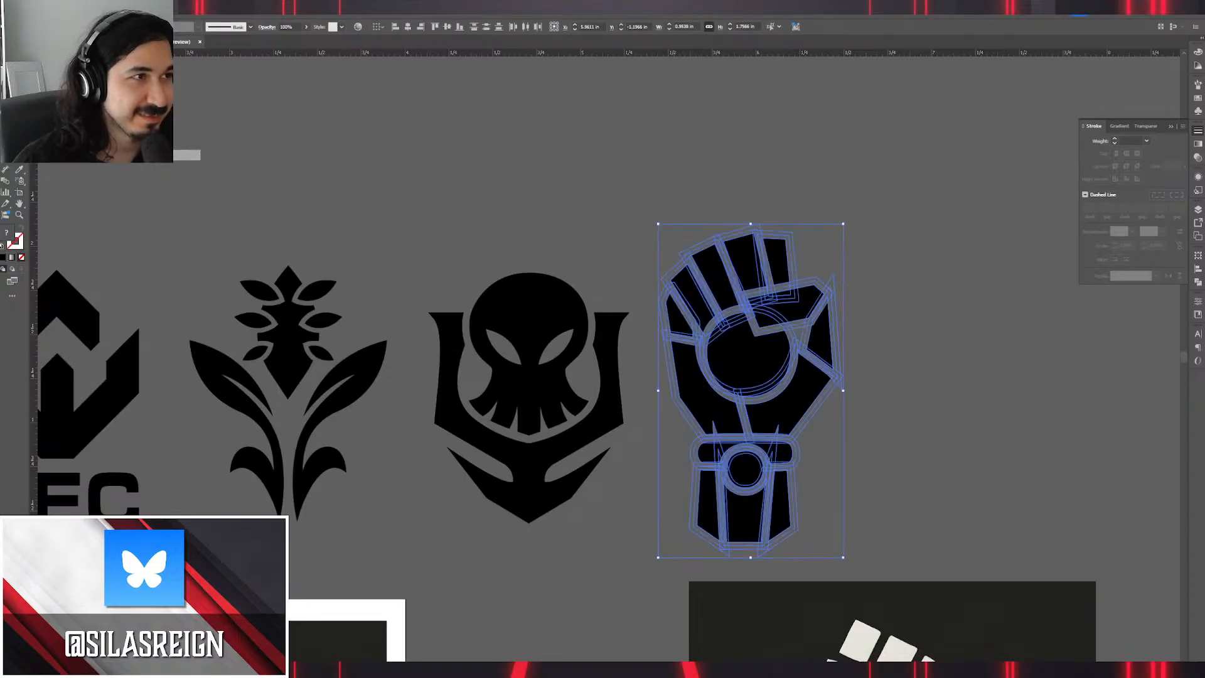
key(alt+o)
click(125, 144)
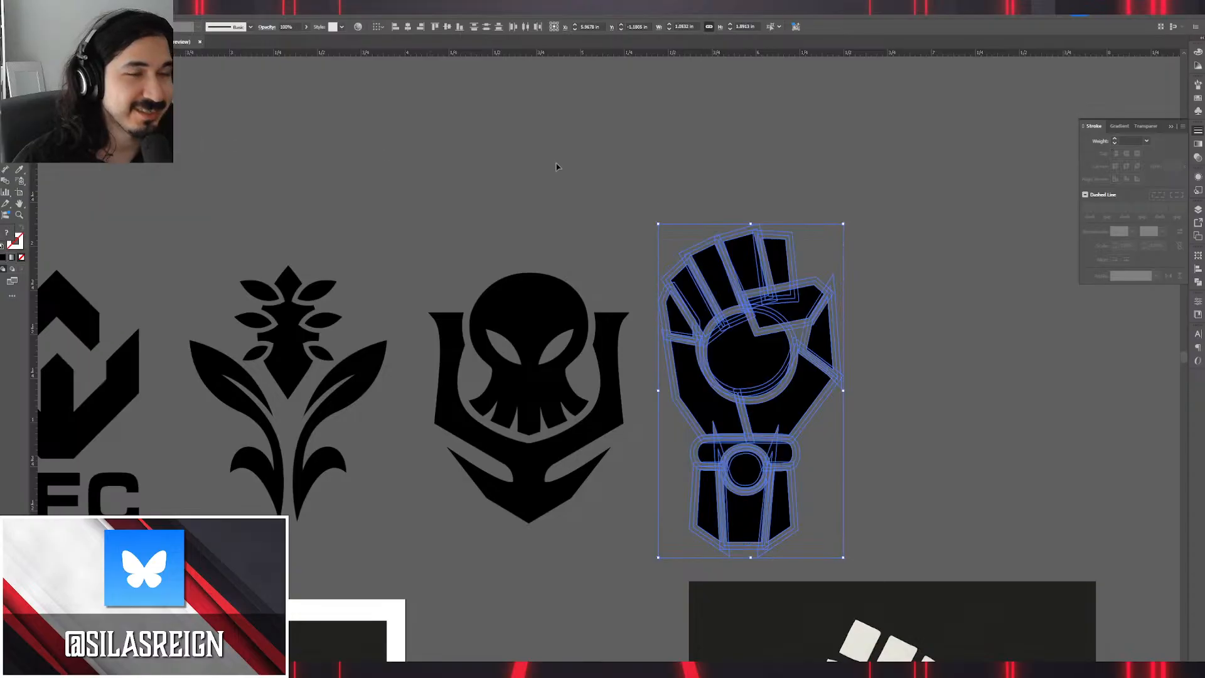
Try to select all matching outline shapes by fill color, starting from the expanded triangular piece below the thumb tip.
scroll(797, 339, up, 2)
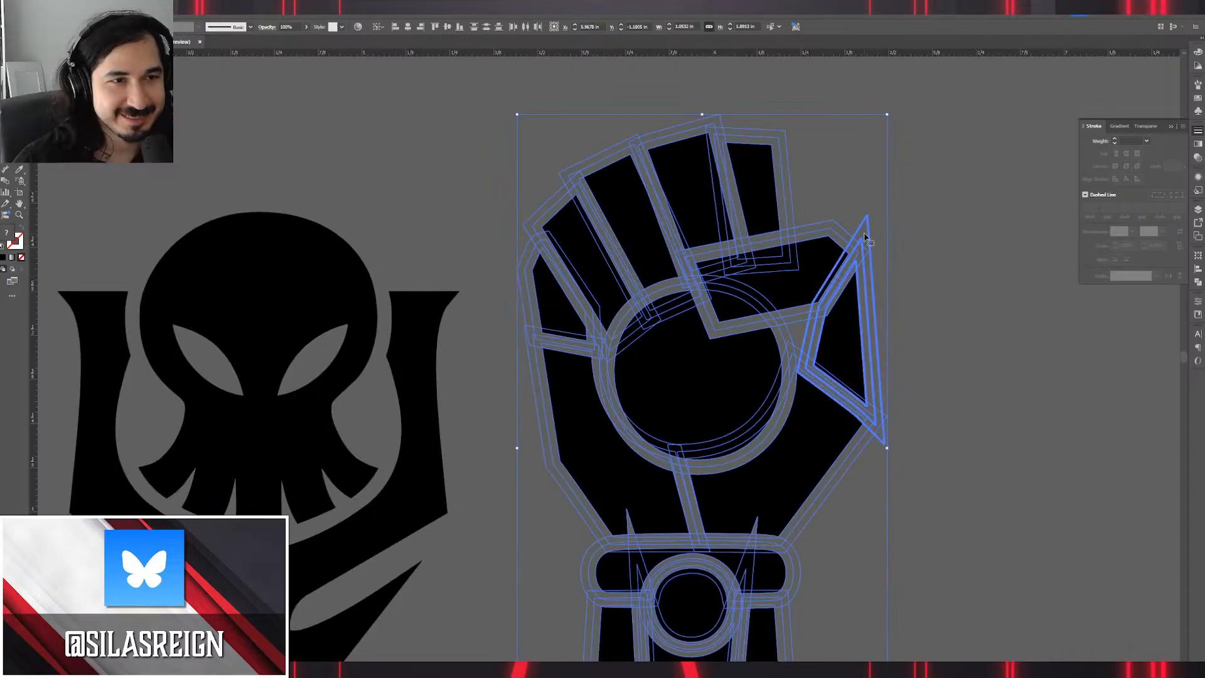
click(936, 256)
click(859, 242)
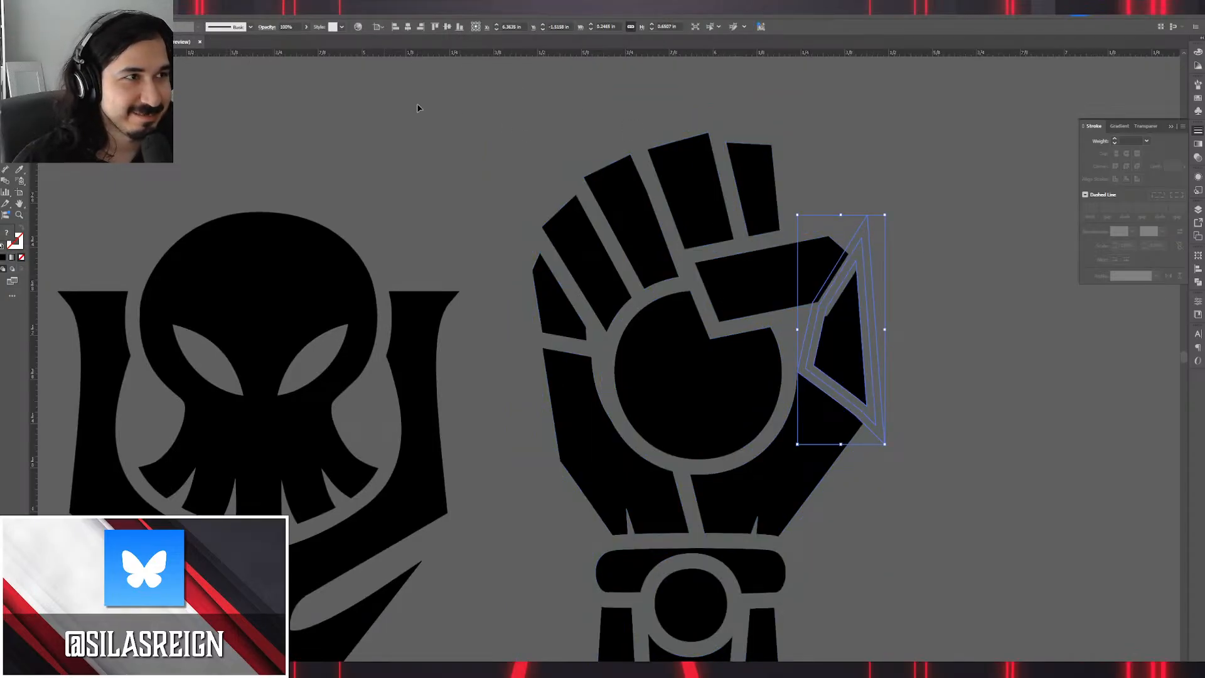
click(120, 7)
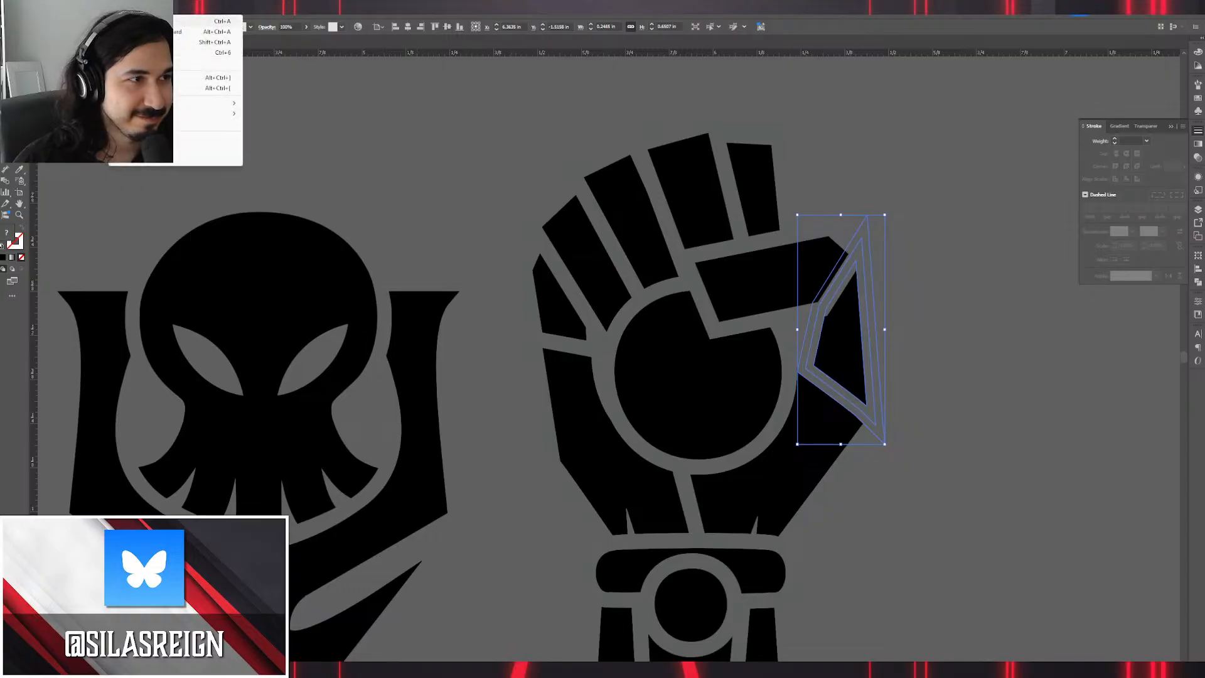
mouse_move(177, 104)
click(269, 141)
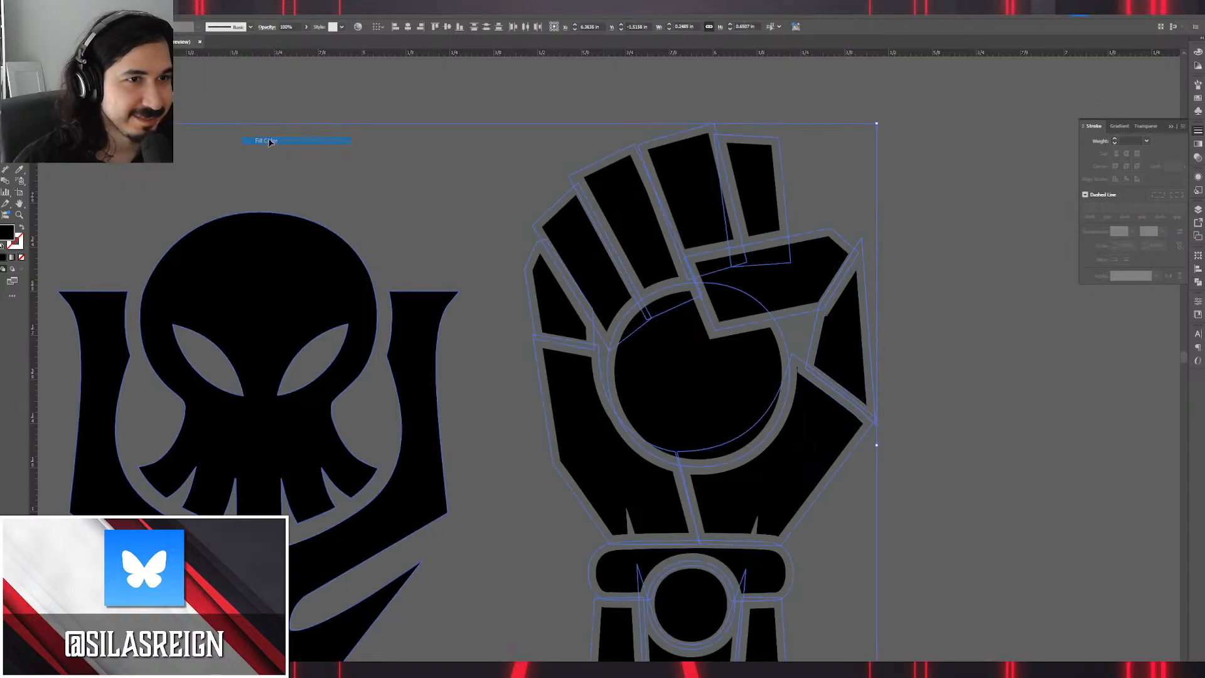
scroll(552, 179, down, 2)
drag(419, 222, 447, 203)
click(787, 205)
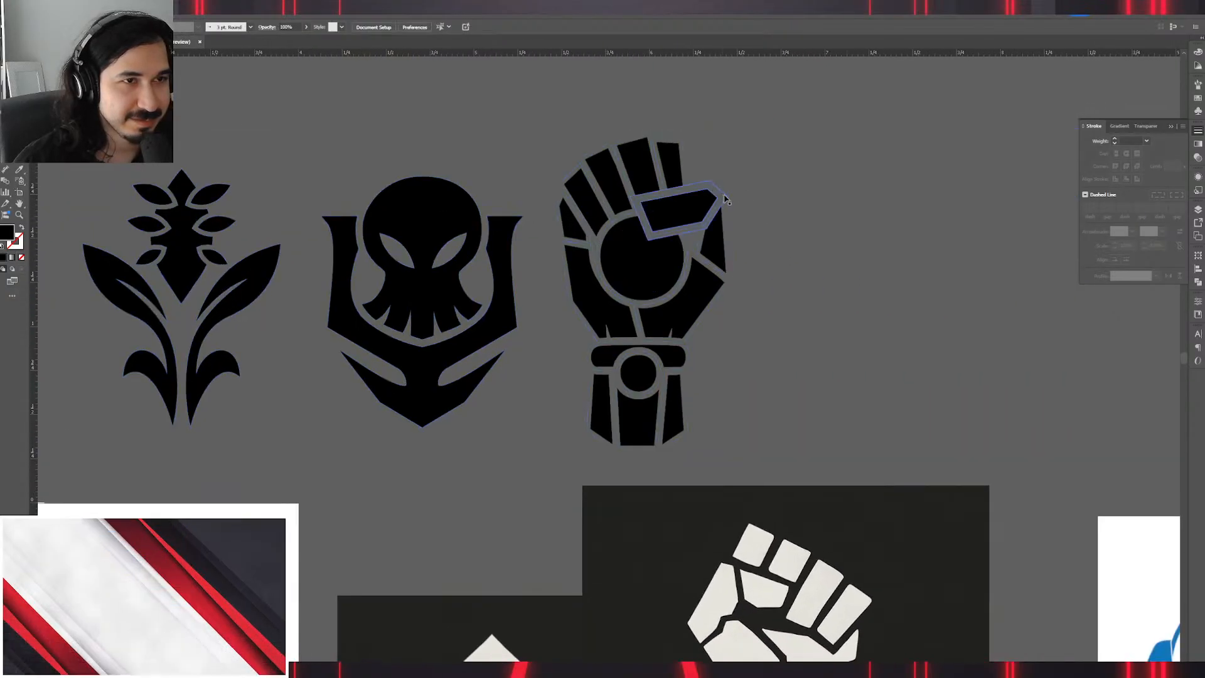
Select the rightmost finger's gray outline and every other shape with the same fill color.
click(722, 196)
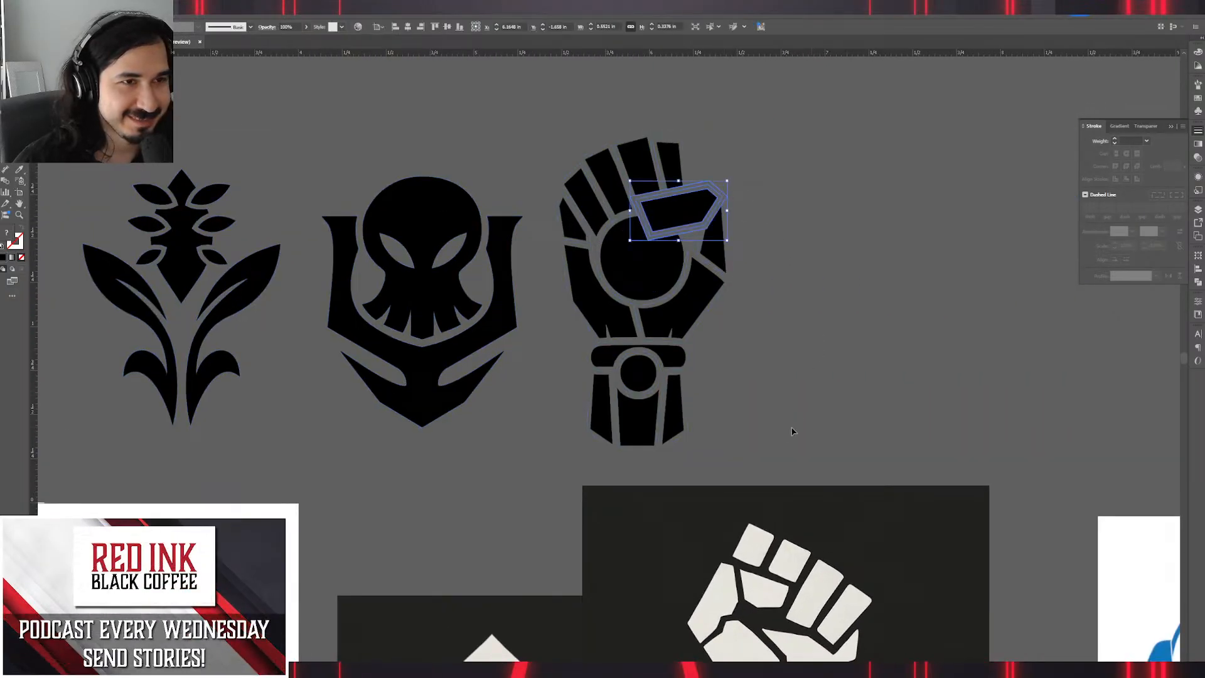
drag(608, 231, 537, 132)
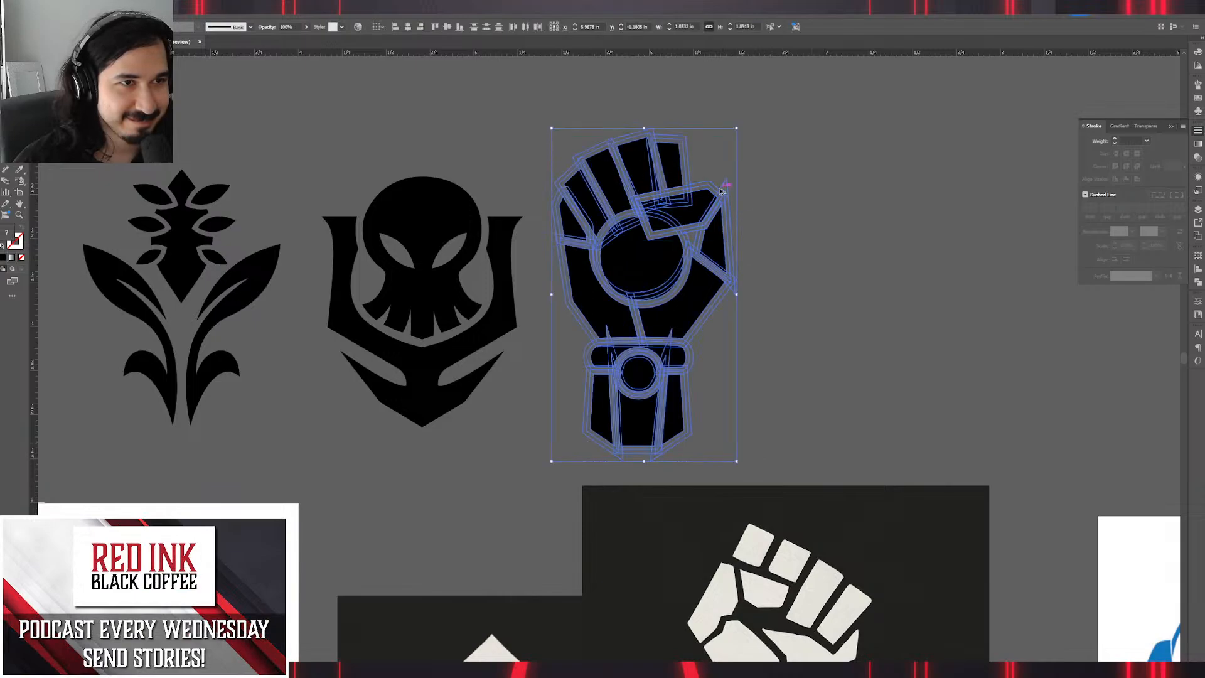
scroll(722, 190, up, 3)
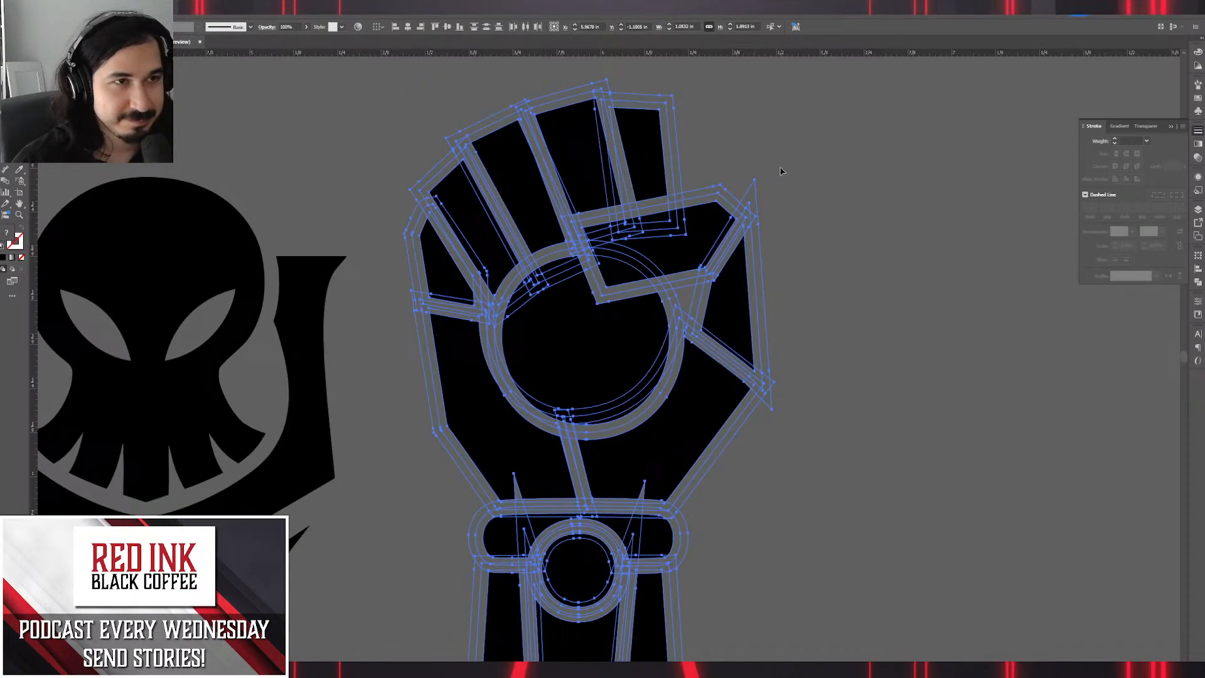
click(781, 172)
click(669, 165)
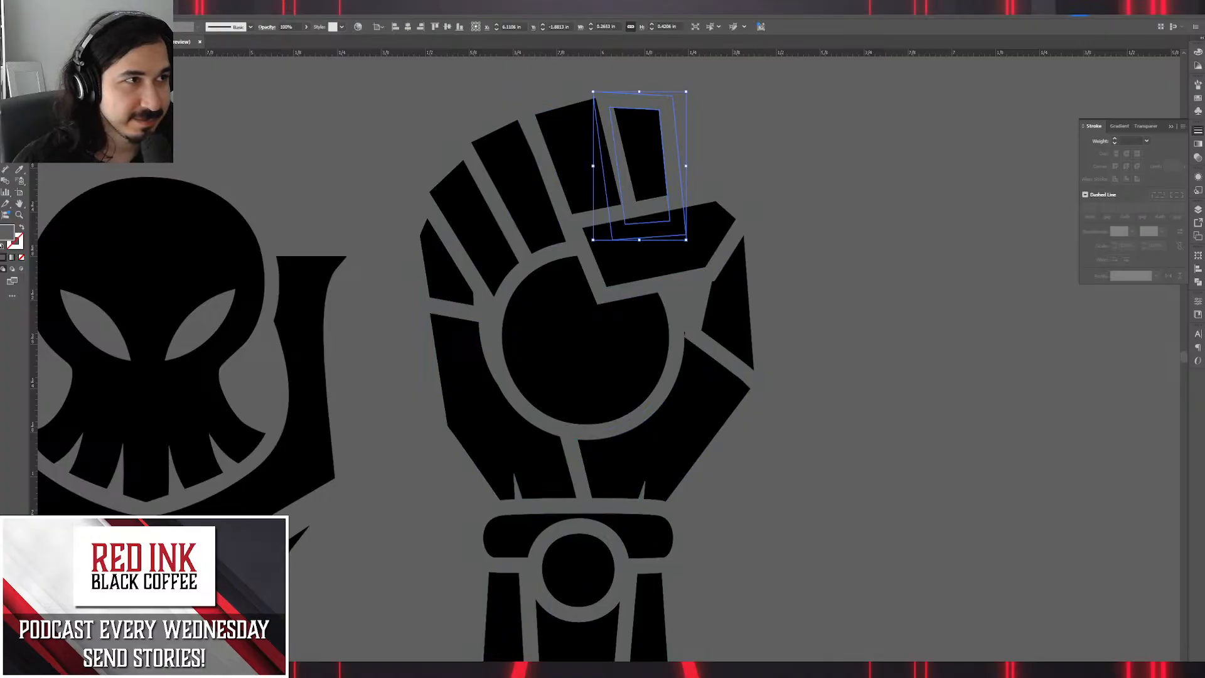
click(122, 10)
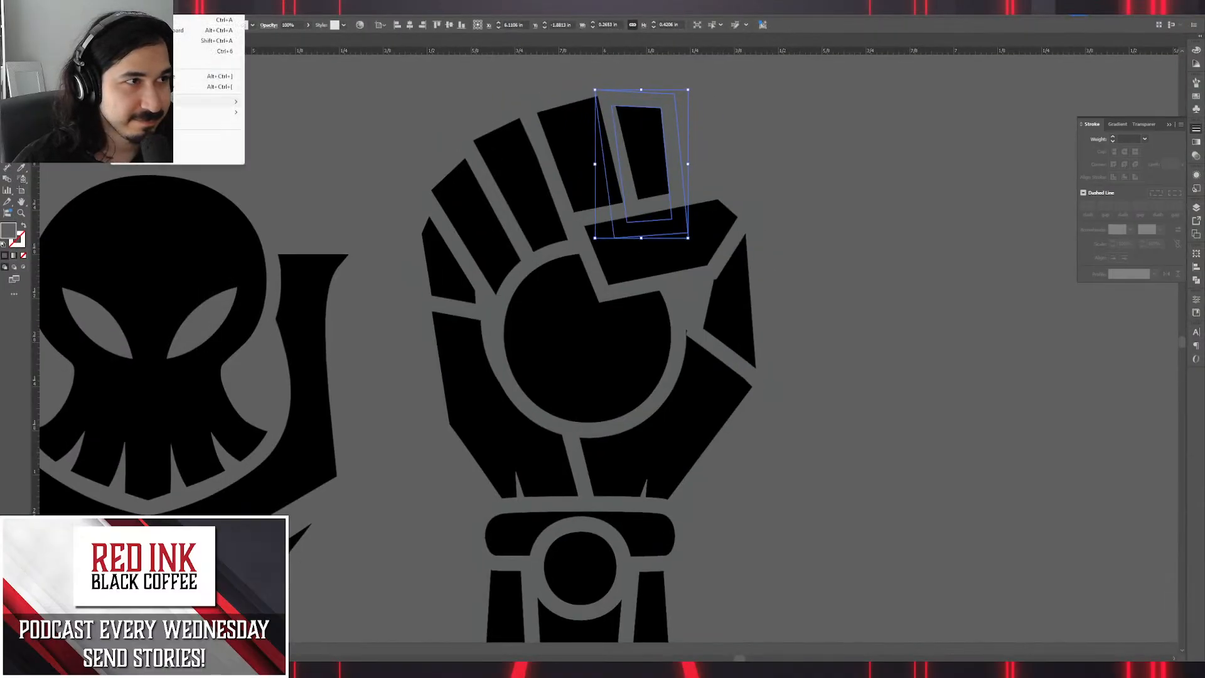
mouse_move(213, 101)
click(295, 139)
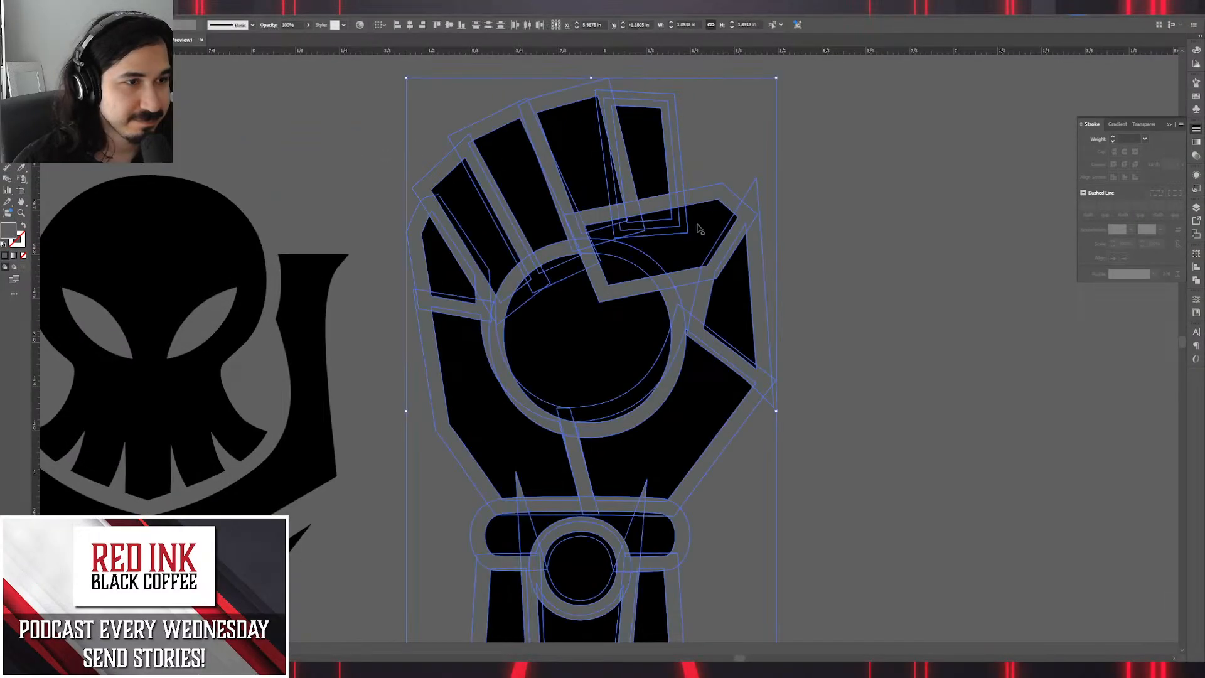
Unite all the selected gray outline shapes into one with Pathfinder.
scroll(1009, 280, down, 1)
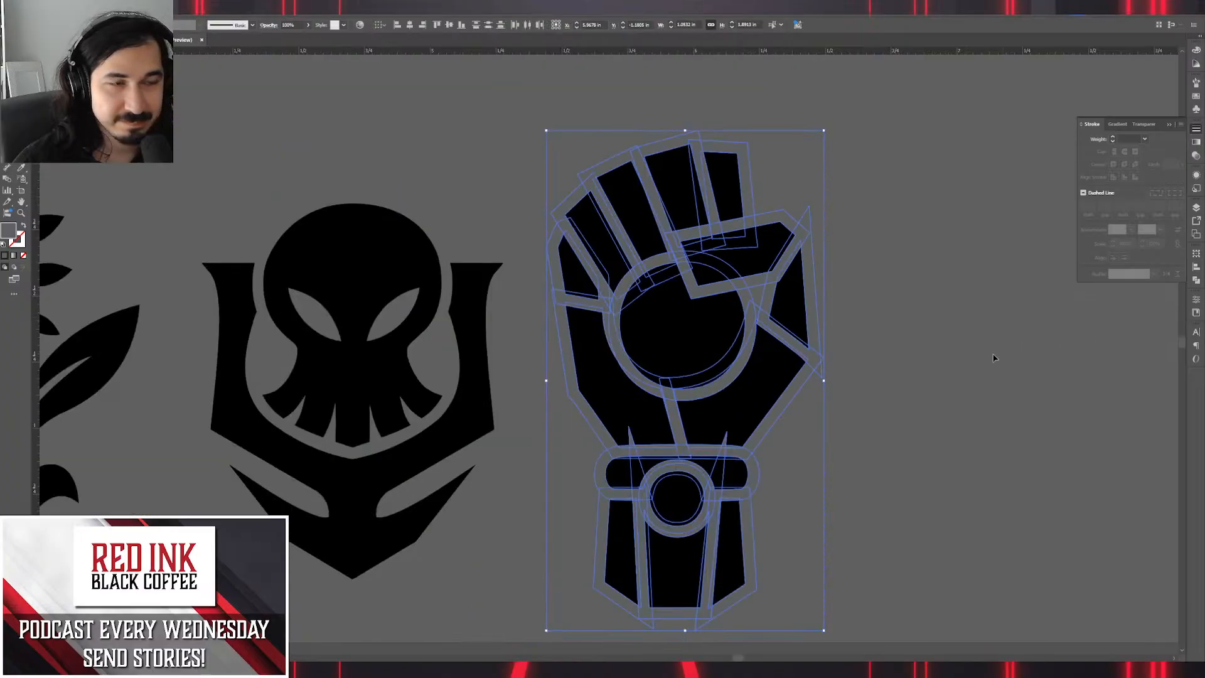
click(1196, 282)
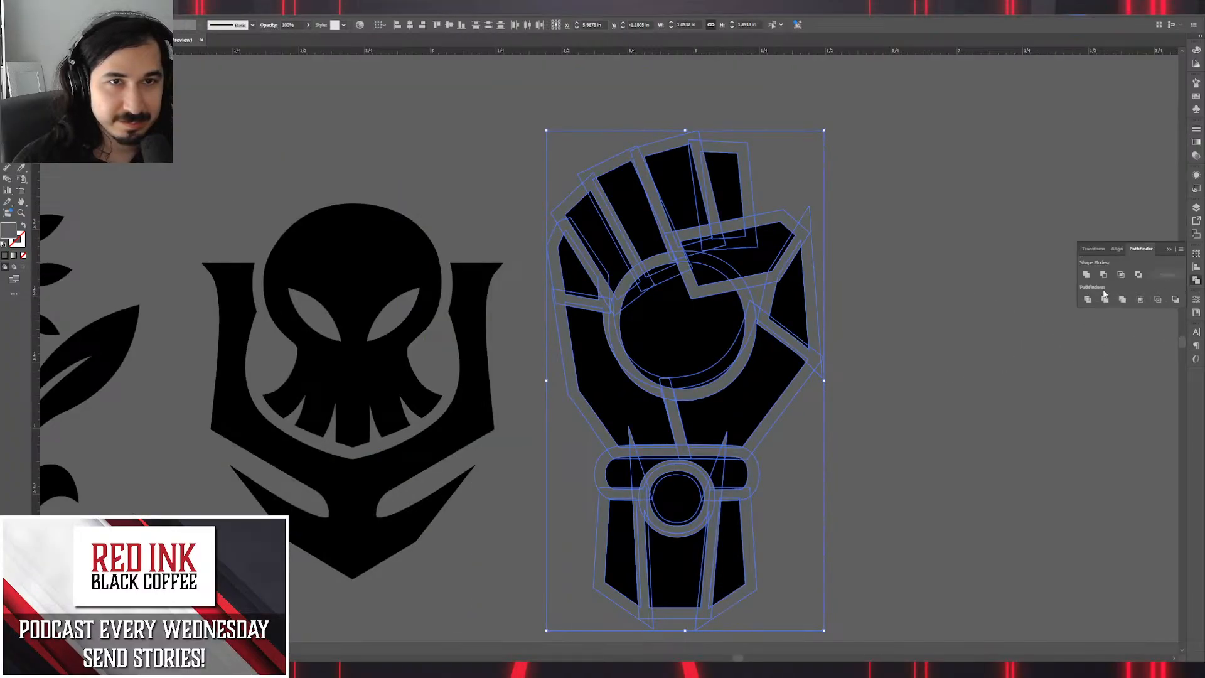
click(1086, 275)
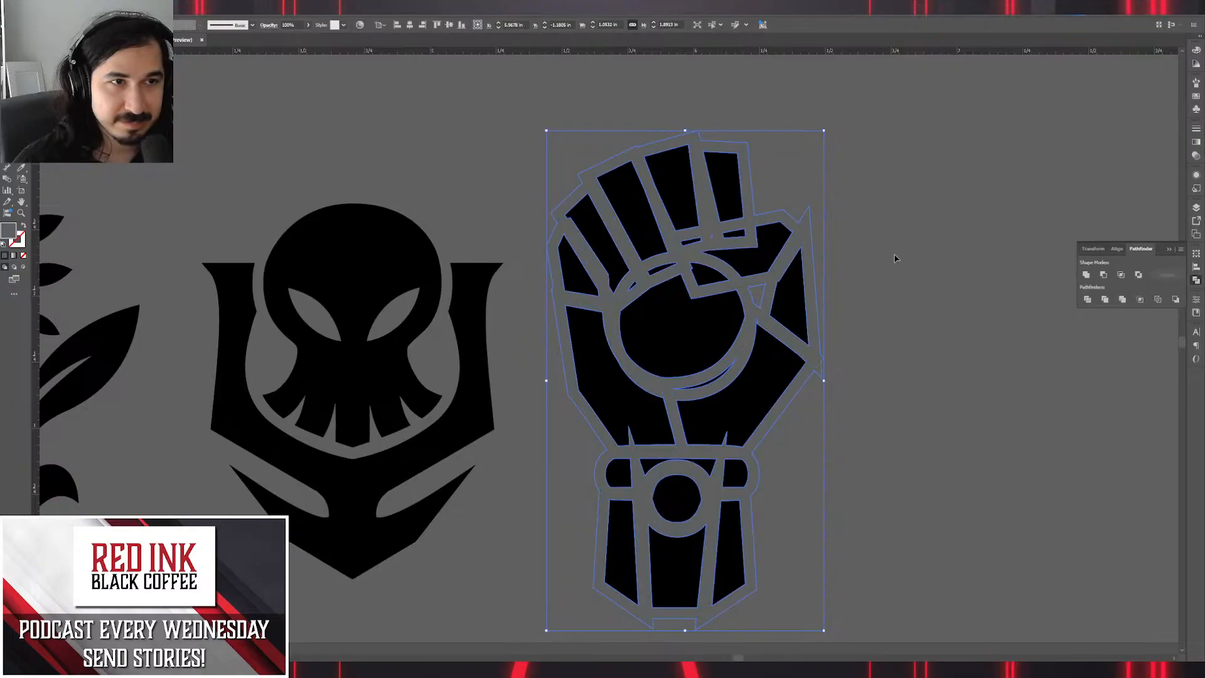
Undo the last unite of the gray outlines and split the fist artwork into separate pieces with Pathfinder Divide.
key(ctrl+z)
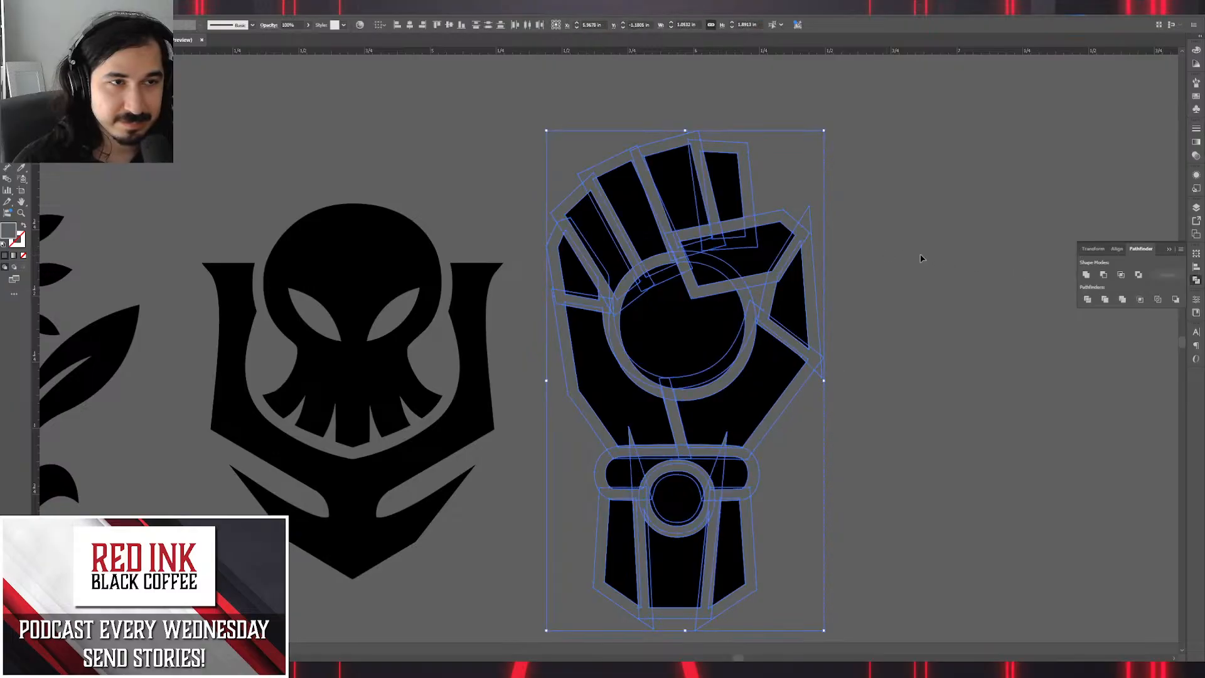
scroll(920, 260, up, 2)
scroll(904, 268, down, 2)
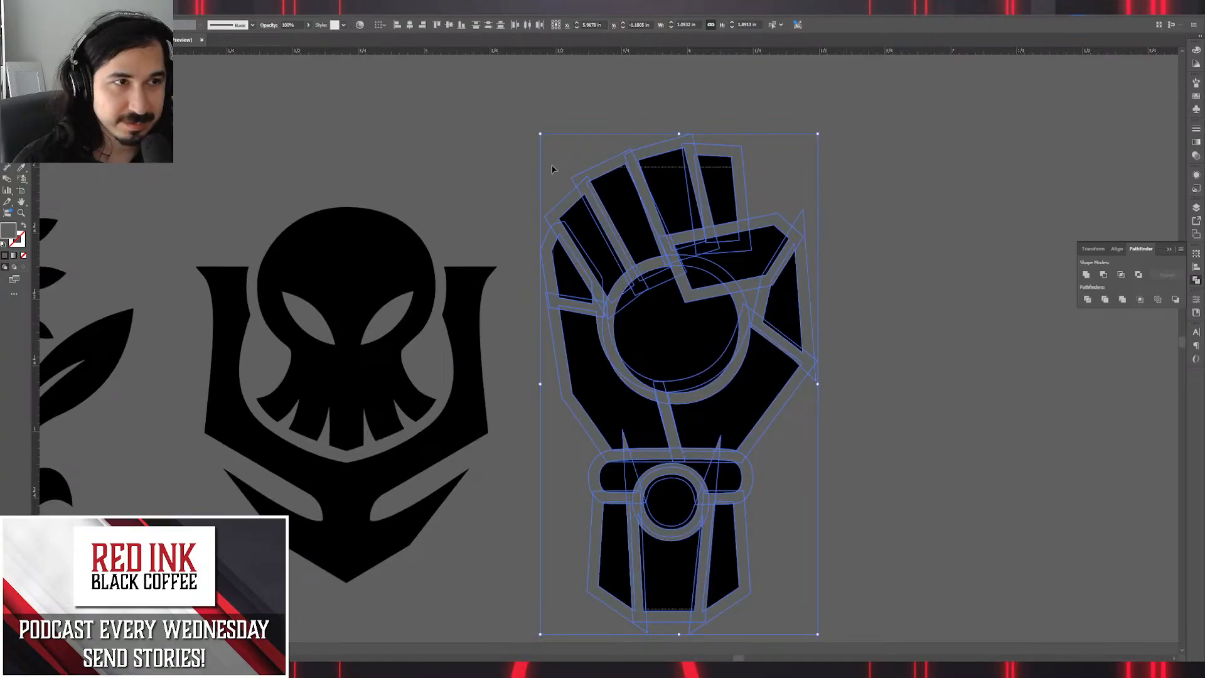
drag(528, 142, 527, 142)
click(1089, 302)
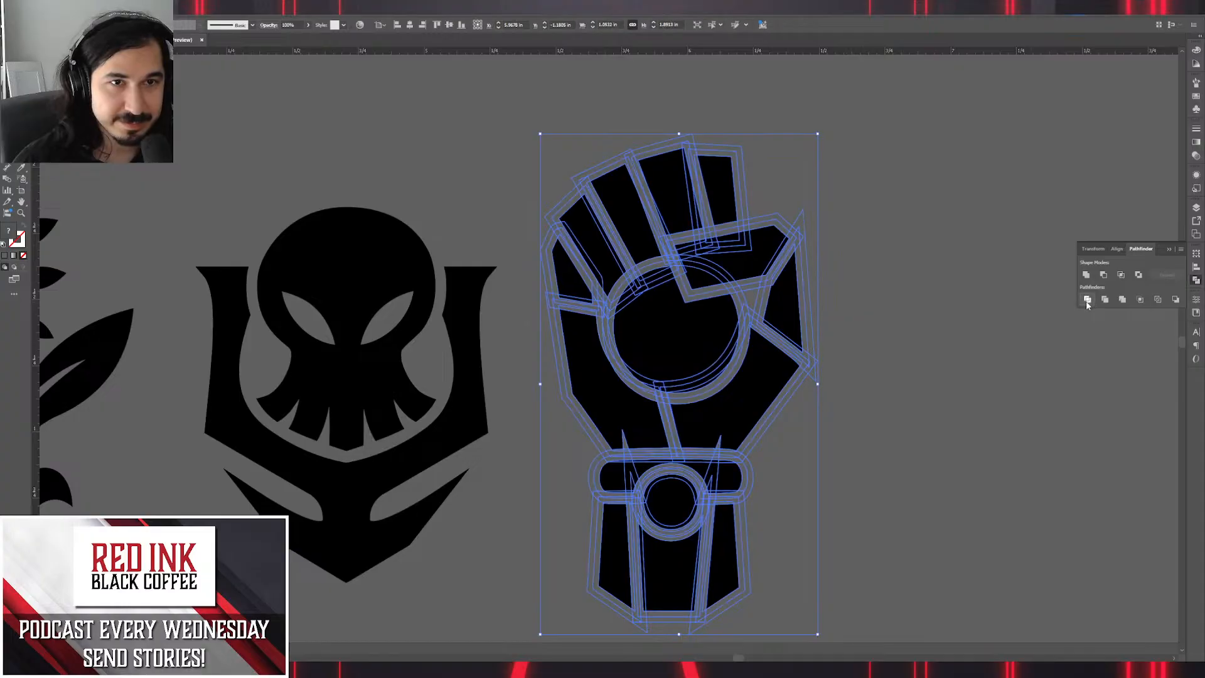
Isolate the divided fist, select every piece matching the gray fill color of the piece beside the thumb tip, and delete them.
click(799, 226)
click(792, 243)
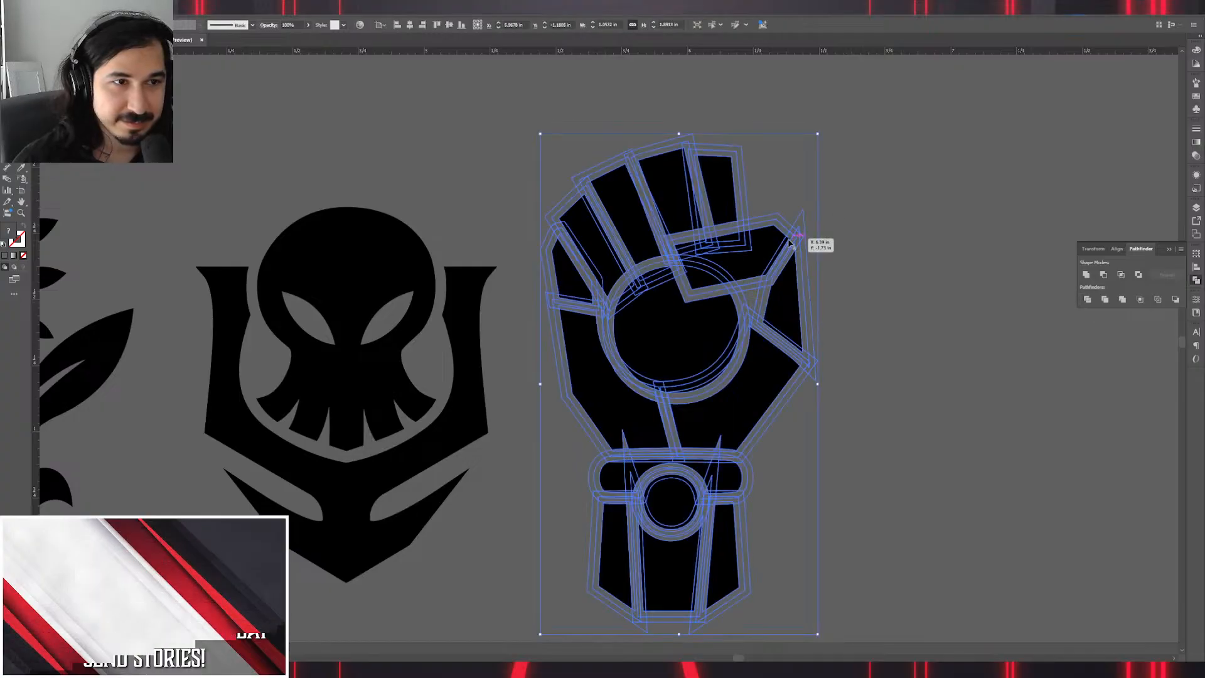
double_click(798, 230)
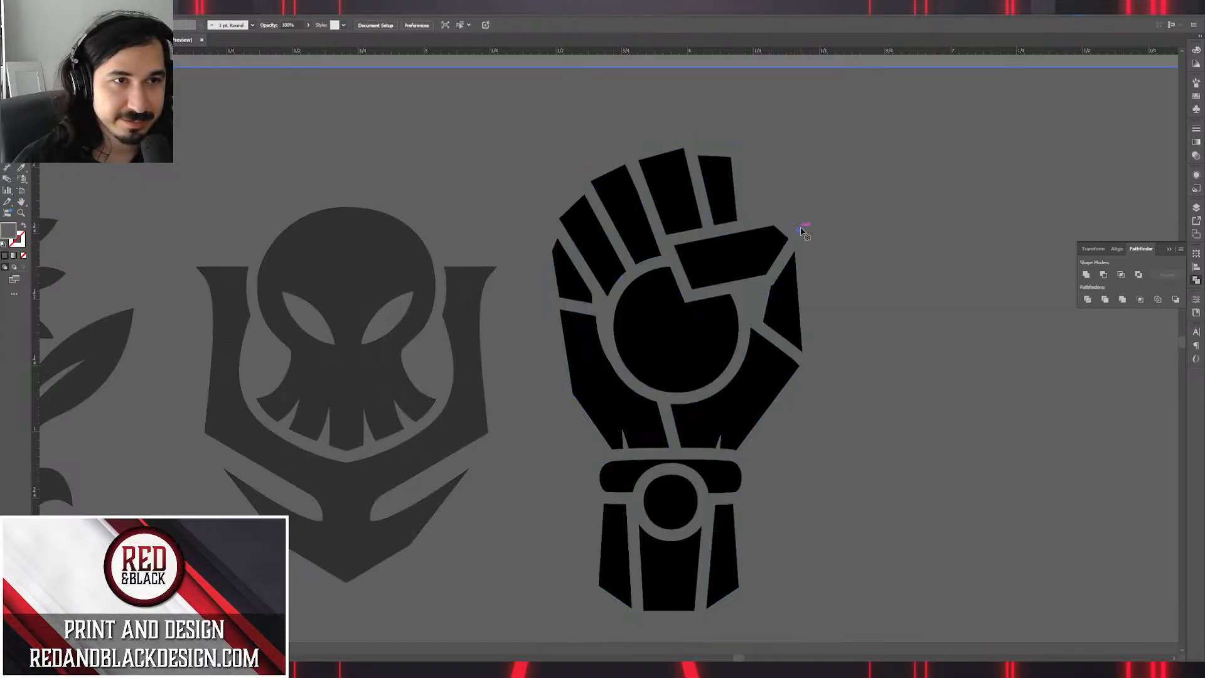
click(144, 7)
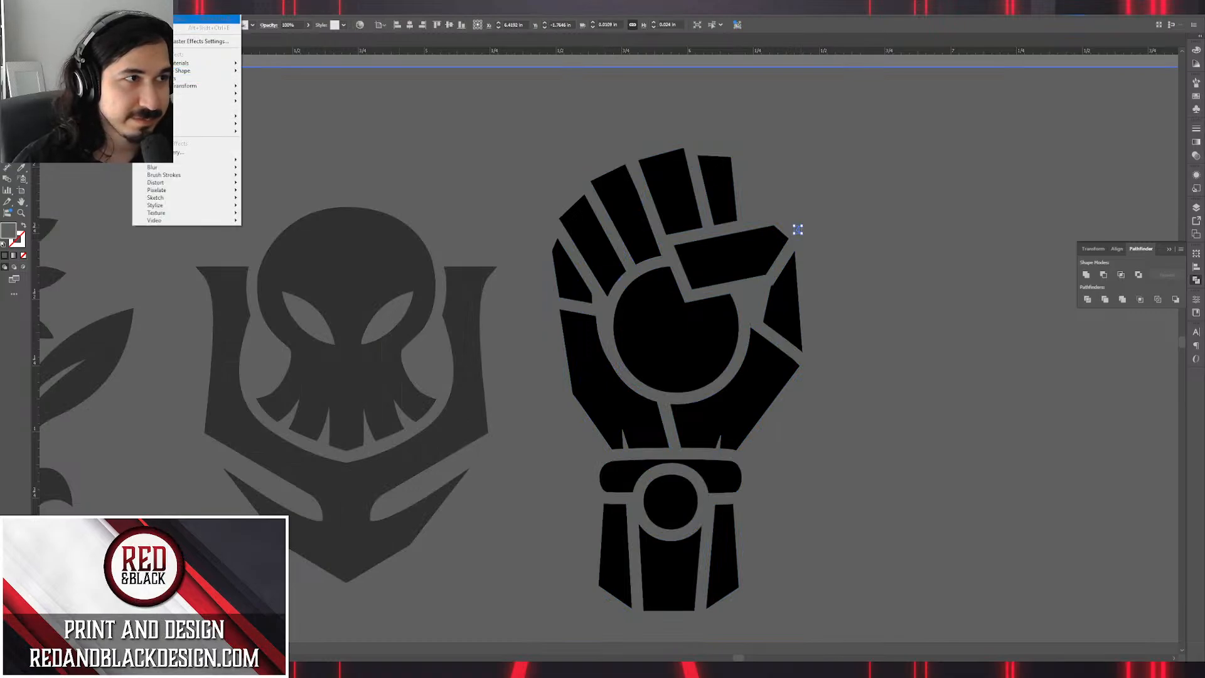
mouse_move(122, 8)
mouse_move(144, 101)
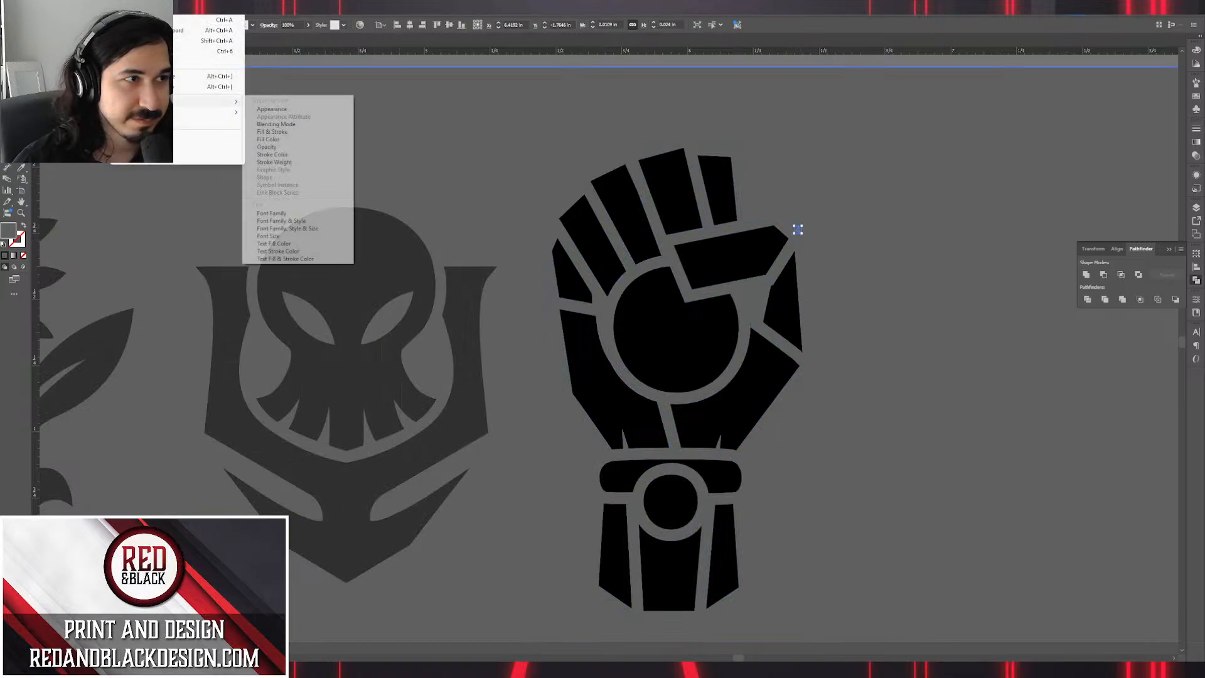
click(275, 140)
click(275, 139)
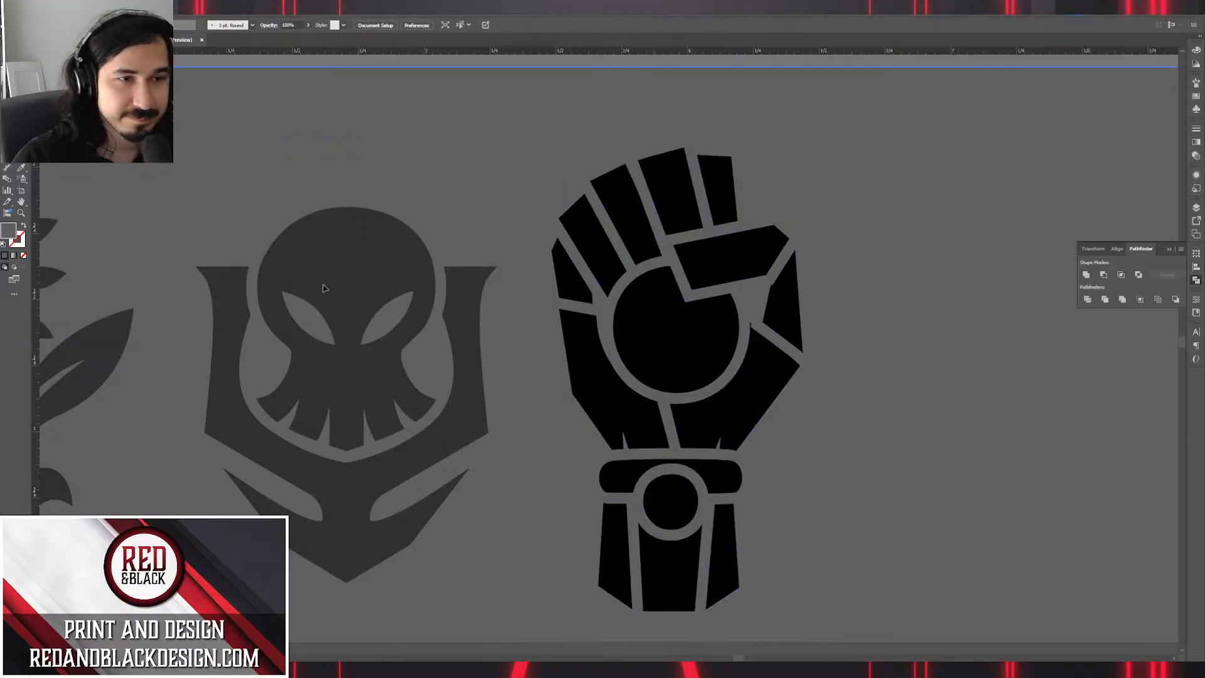
Select the leftover unfilled piece between the palm circle and thumb, plus all pieces with the same fill color, and delete them.
scroll(691, 508, up, 1)
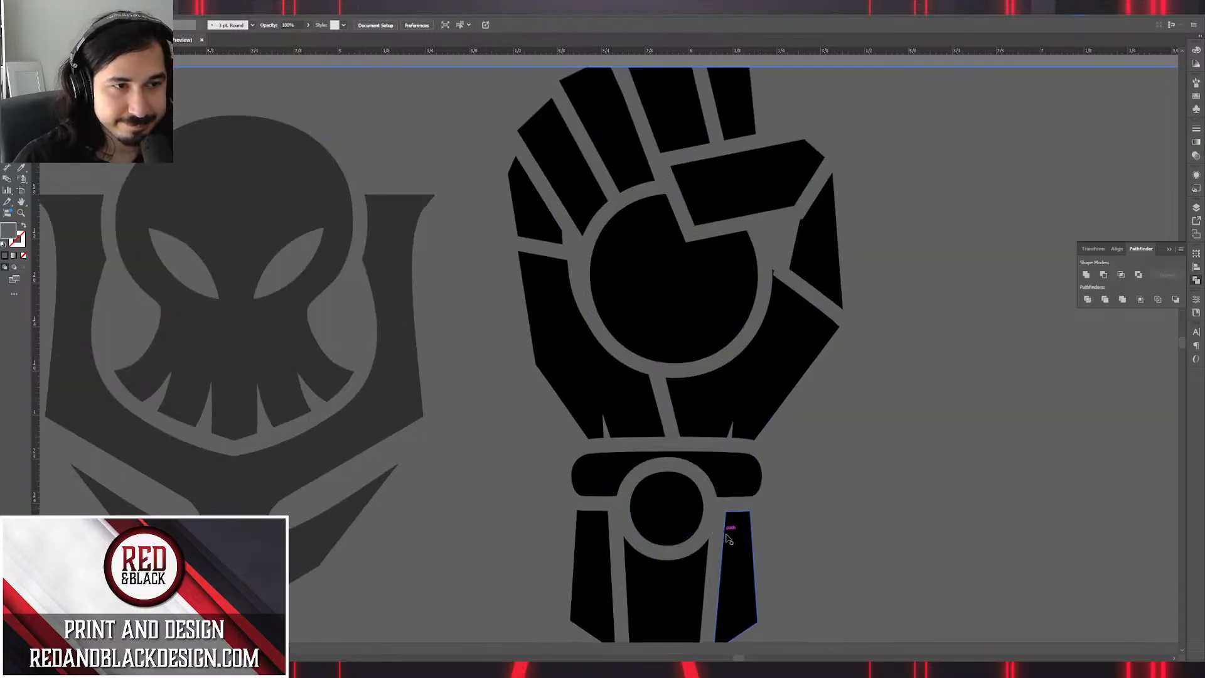
scroll(730, 535, down, 2)
drag(655, 366, 654, 352)
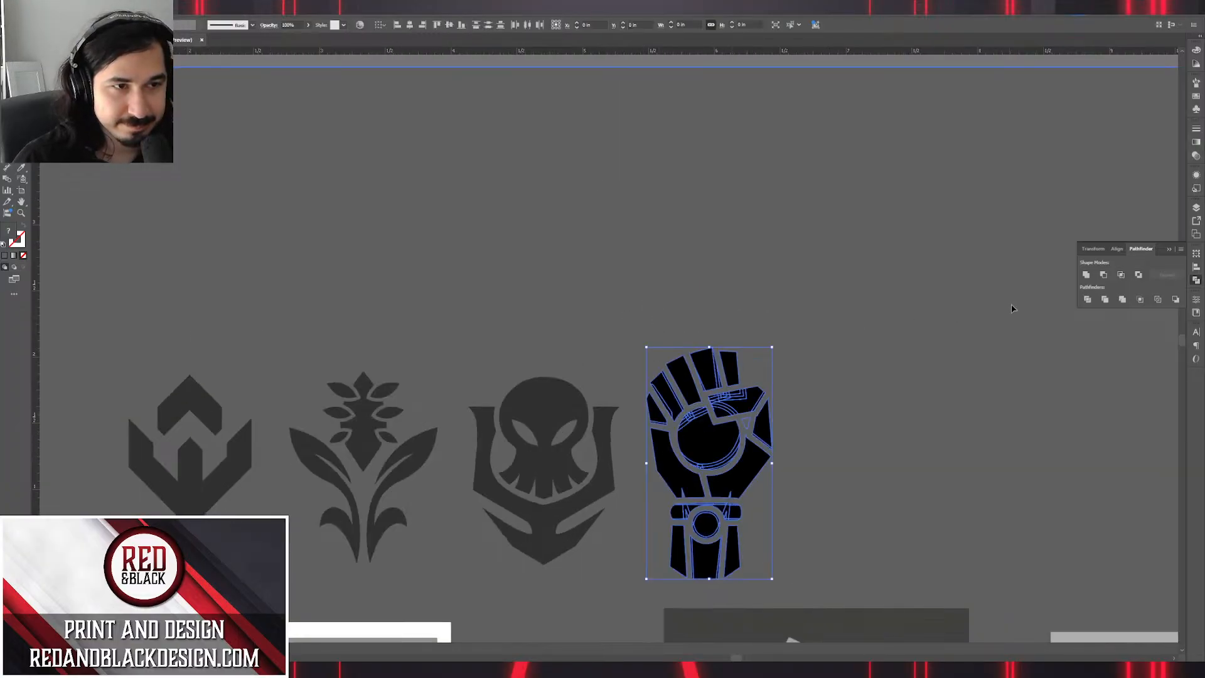
scroll(745, 405, up, 2)
click(830, 440)
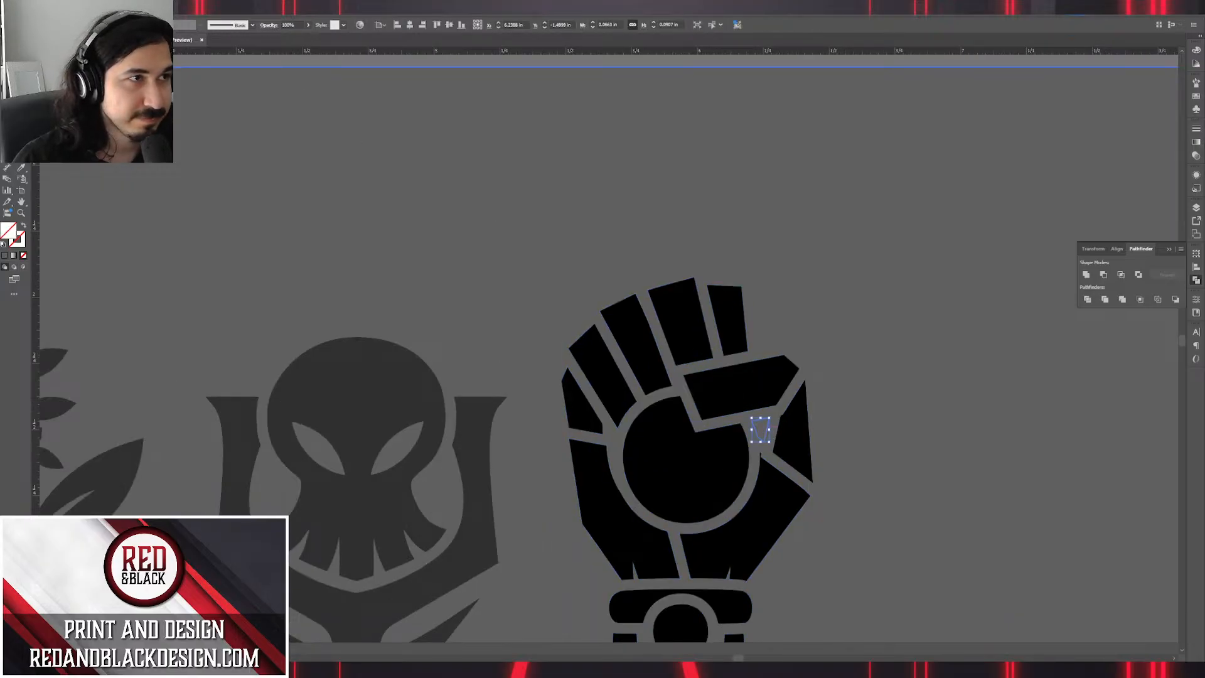
click(124, 9)
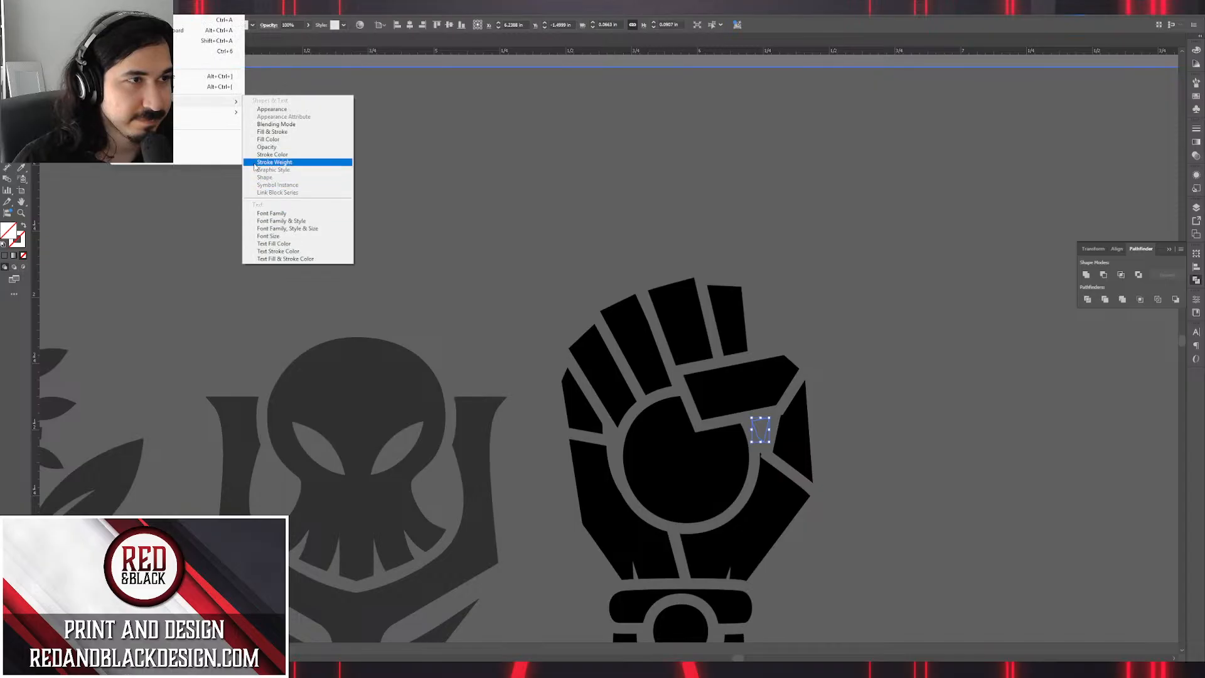
mouse_move(195, 112)
click(276, 135)
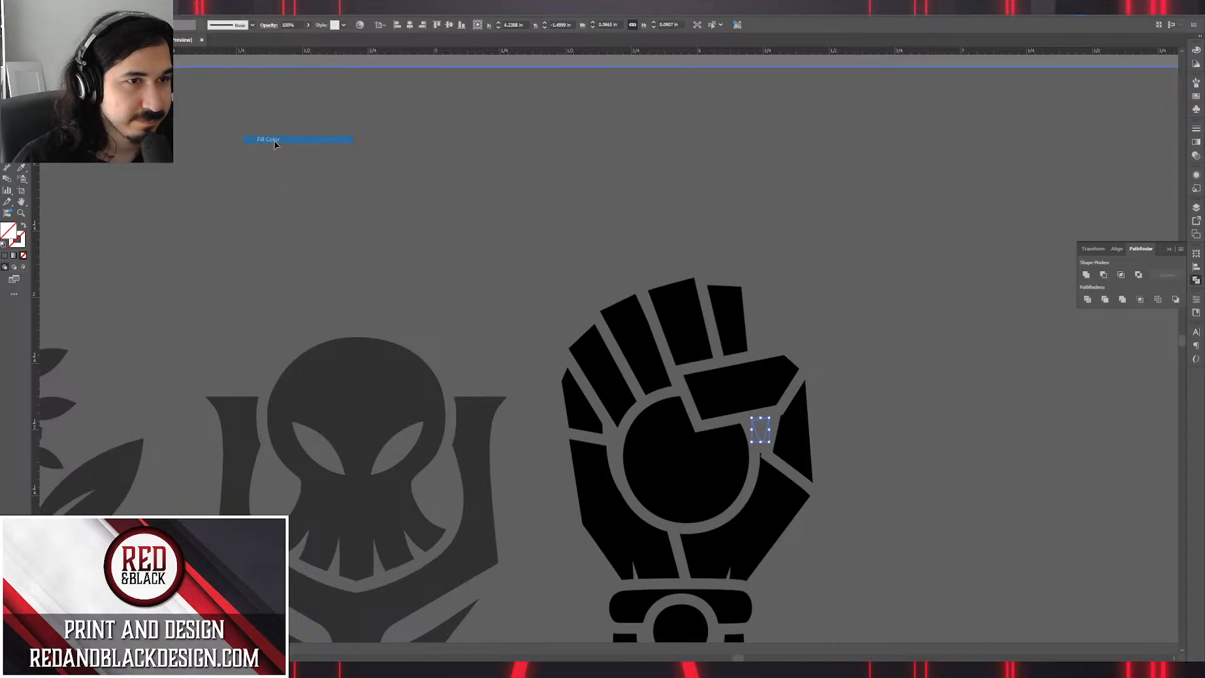
key(Delete)
Isolate the lower-right palm piece and remove the stray anchor point at its upper tip beside the palm circle.
scroll(776, 322, down, 2)
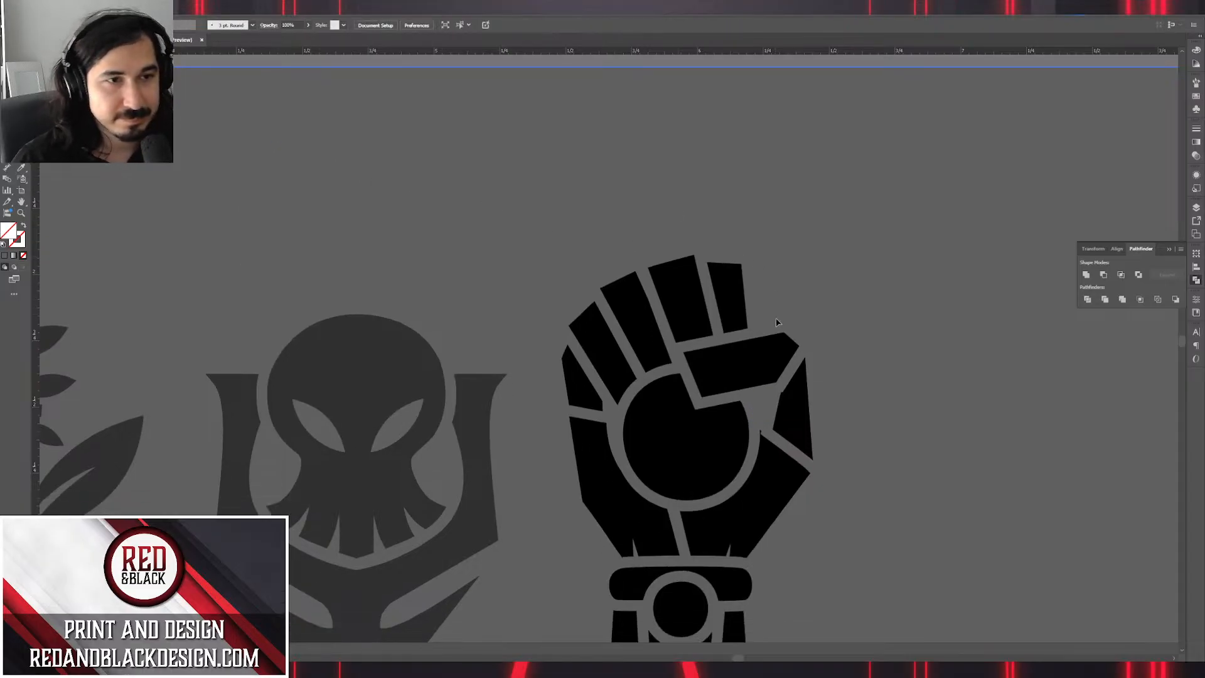
click(731, 326)
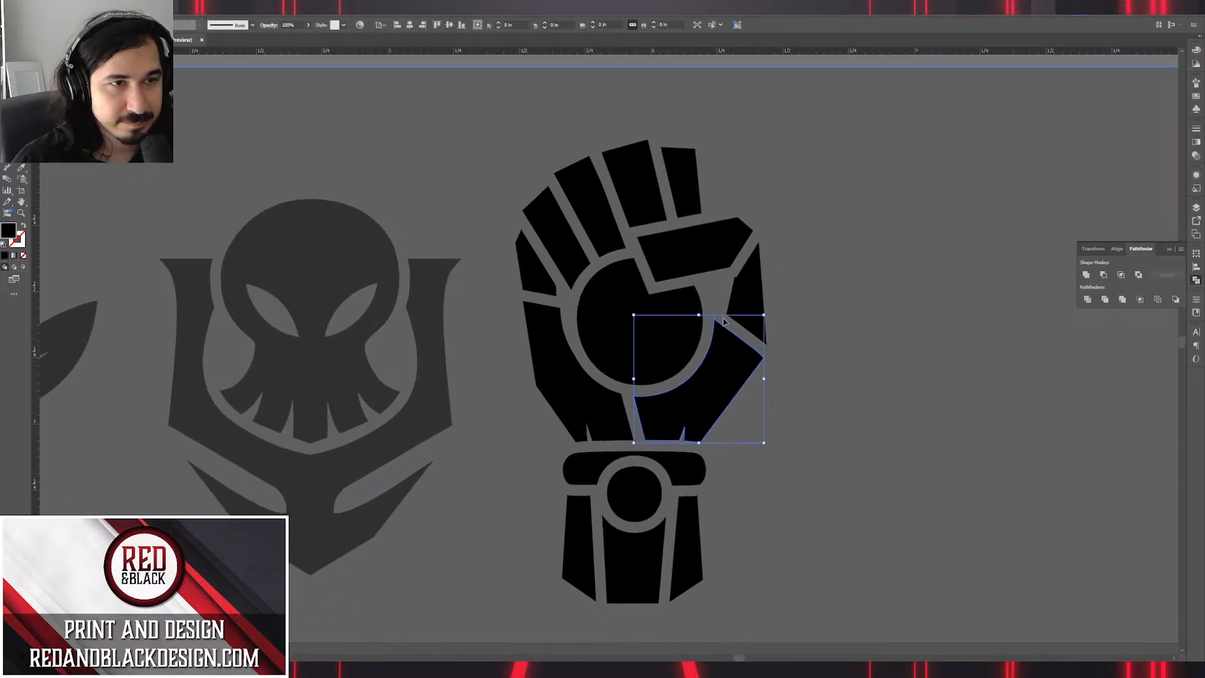
scroll(727, 320, up, 4)
double_click(681, 309)
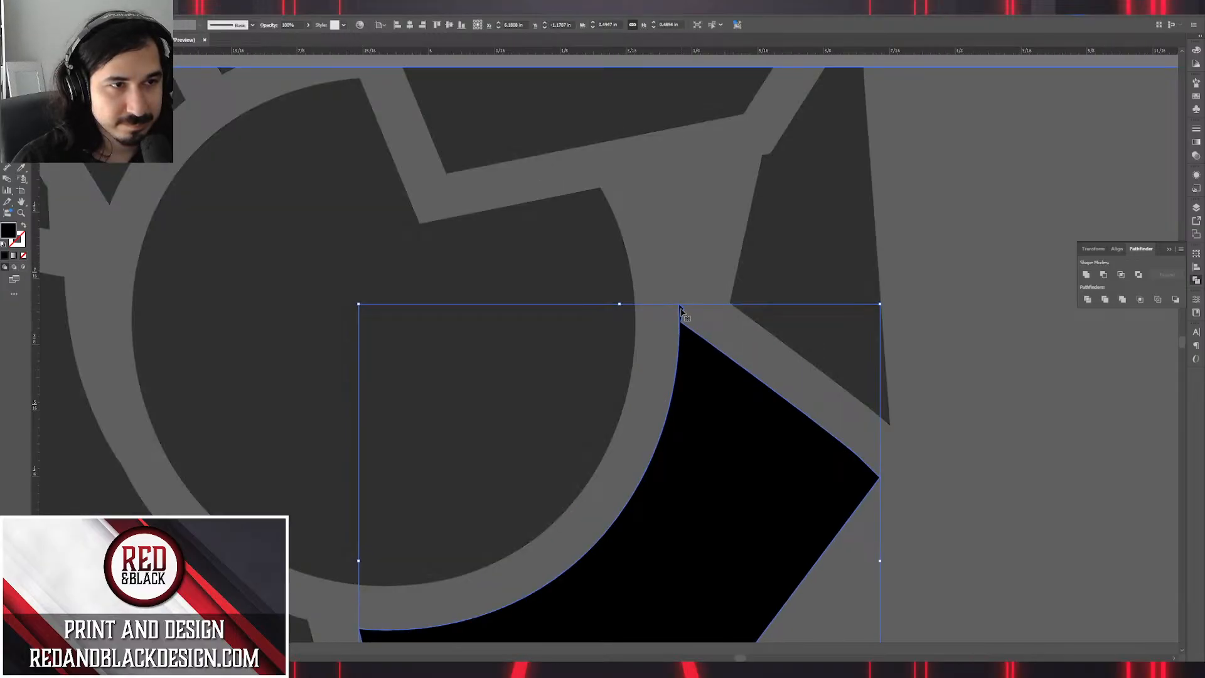
key(a)
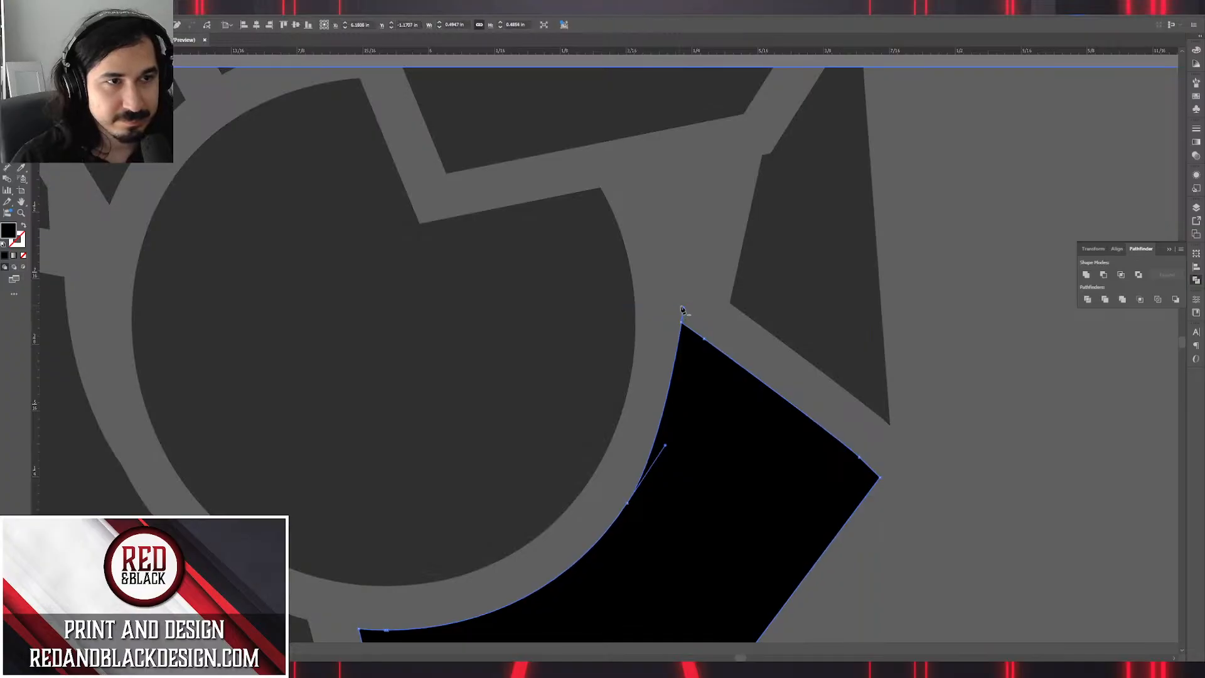
click(685, 312)
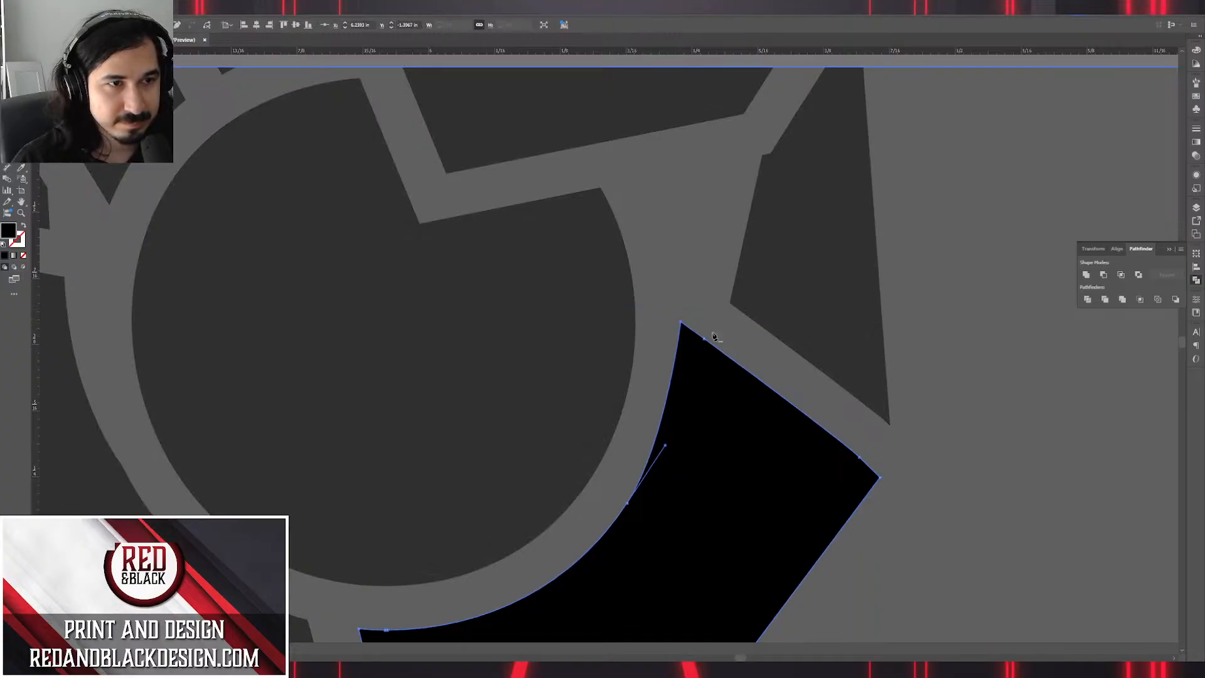
Leave isolation mode, select the whole black fist and unite its overlapping pieces with Pathfinder.
key(Escape)
key(v)
click(771, 165)
scroll(769, 173, down, 3)
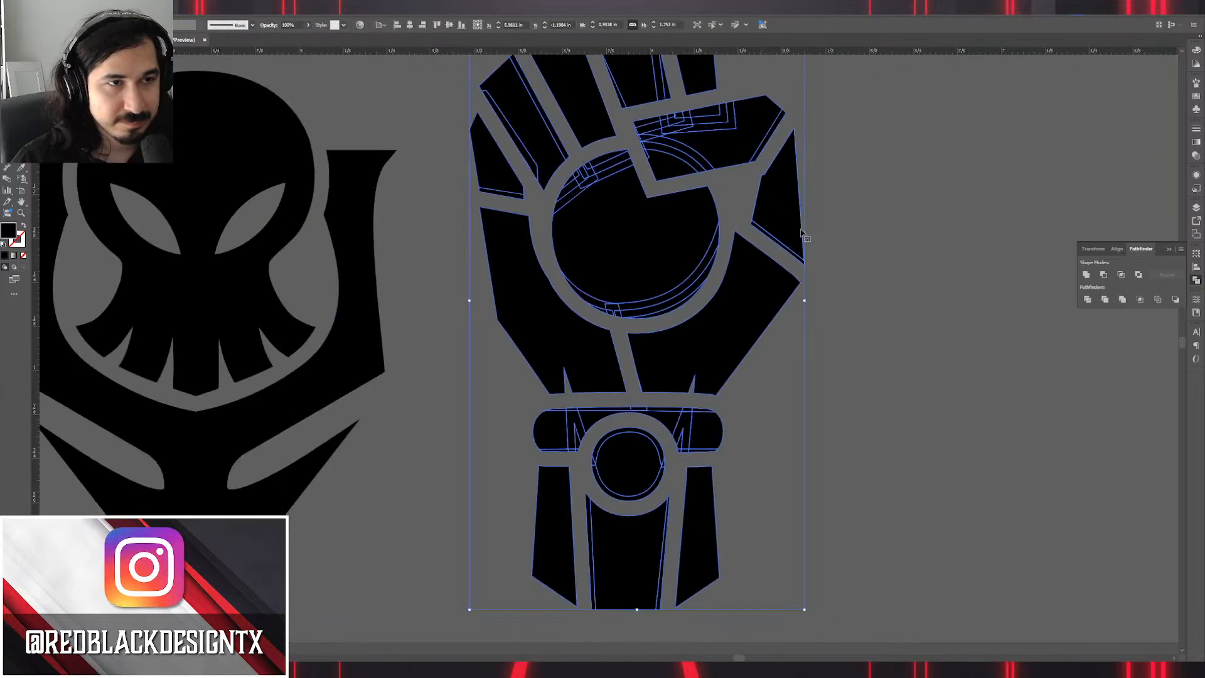
click(1087, 275)
scroll(868, 276, down, 3)
scroll(868, 276, up, 1)
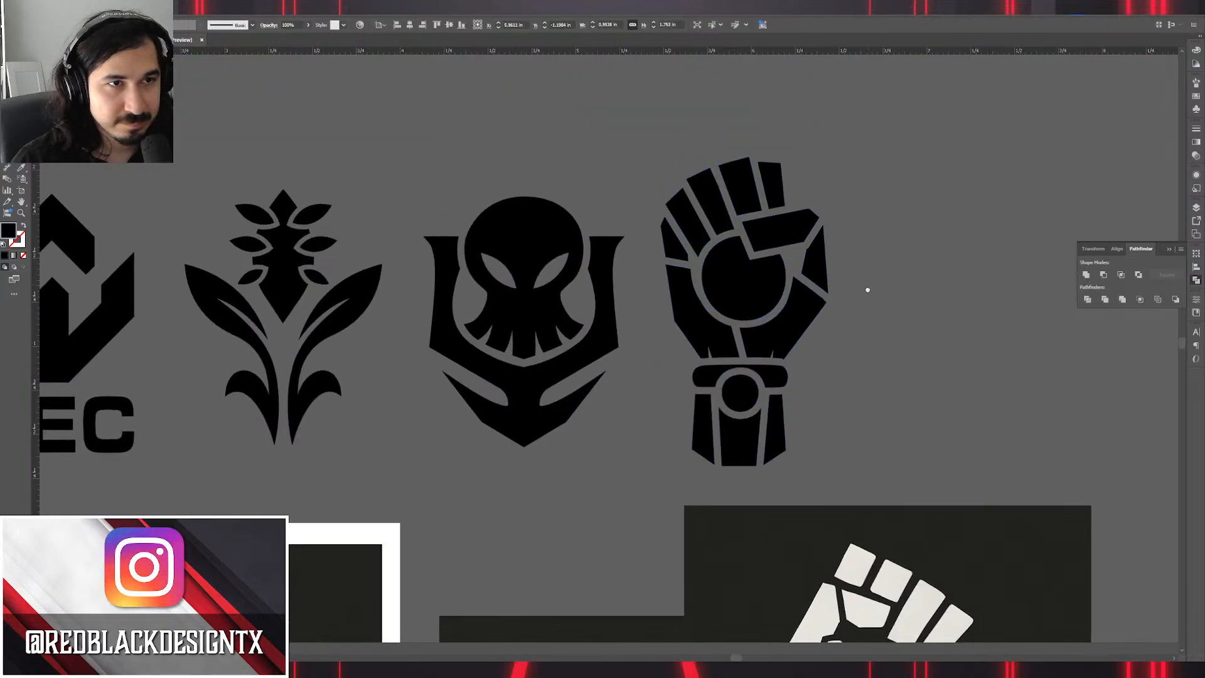
click(878, 294)
scroll(879, 293, down, 2)
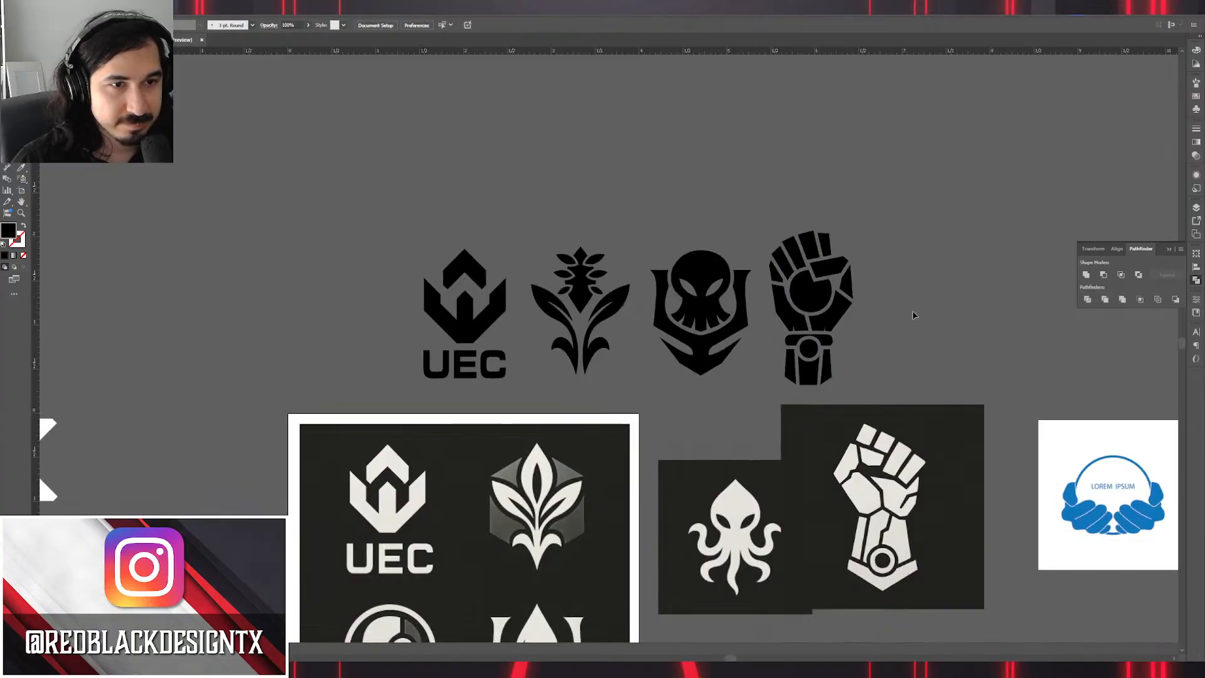
Scale the fist emblem down proportionally about its center to roughly the height of the octopus emblem.
click(826, 272)
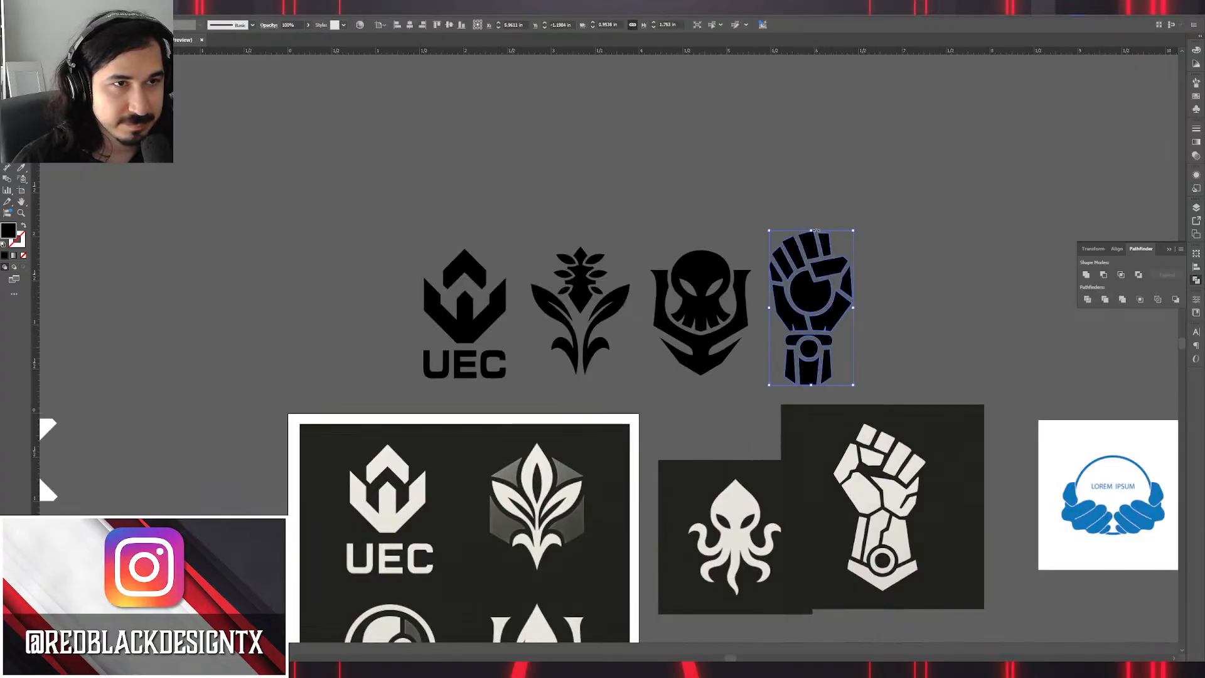
drag(813, 231, 812, 247)
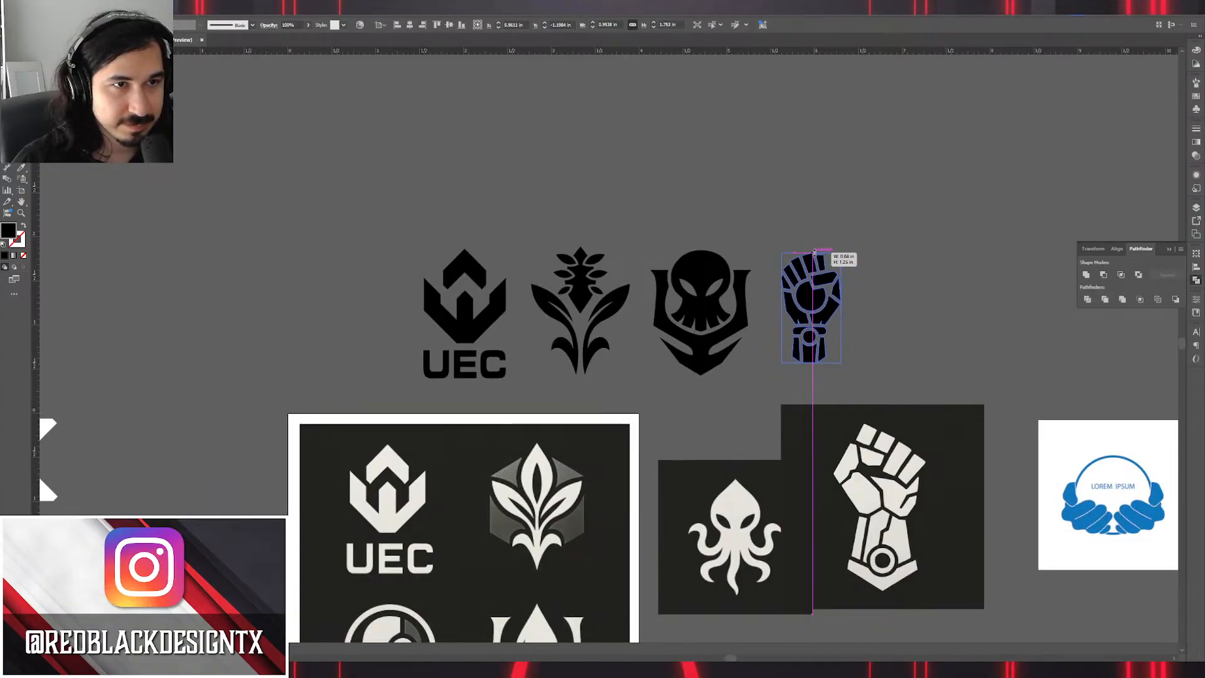
click(905, 294)
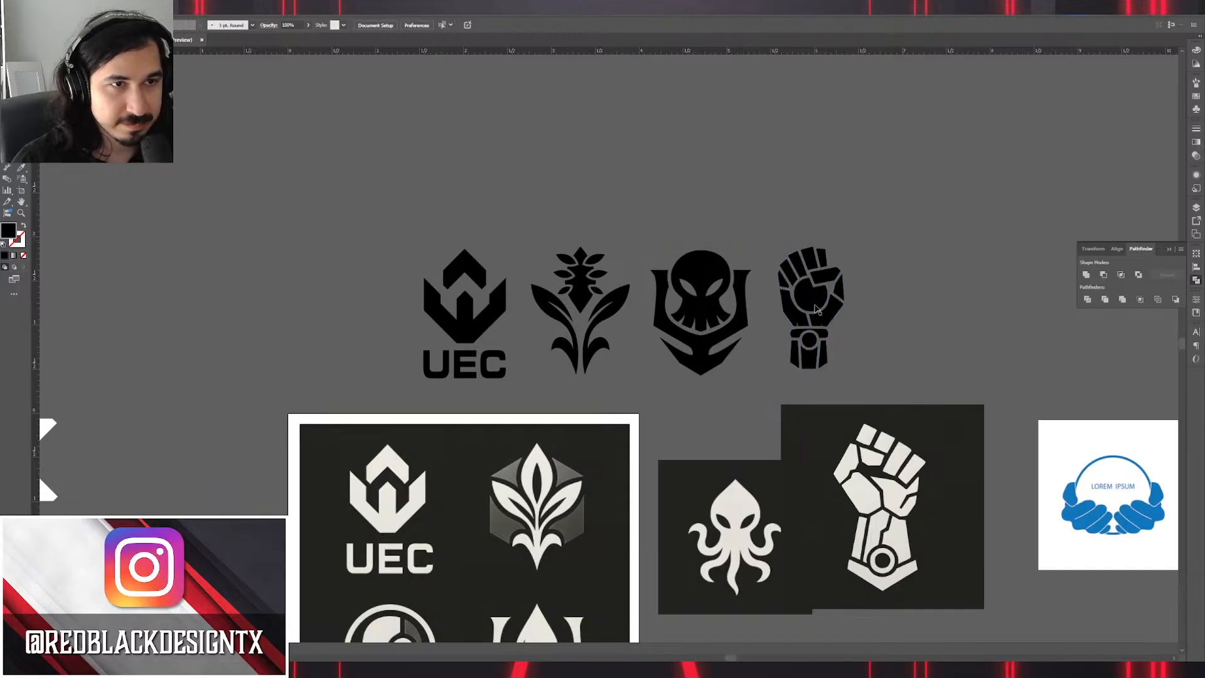
click(833, 312)
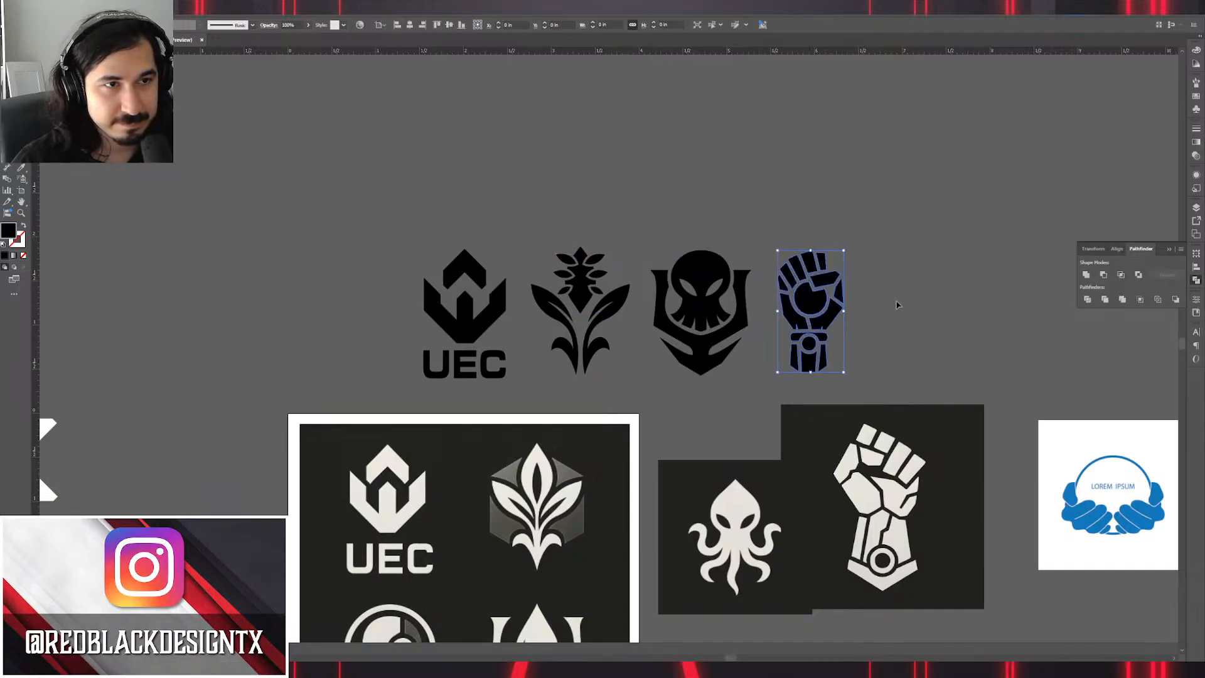
click(984, 307)
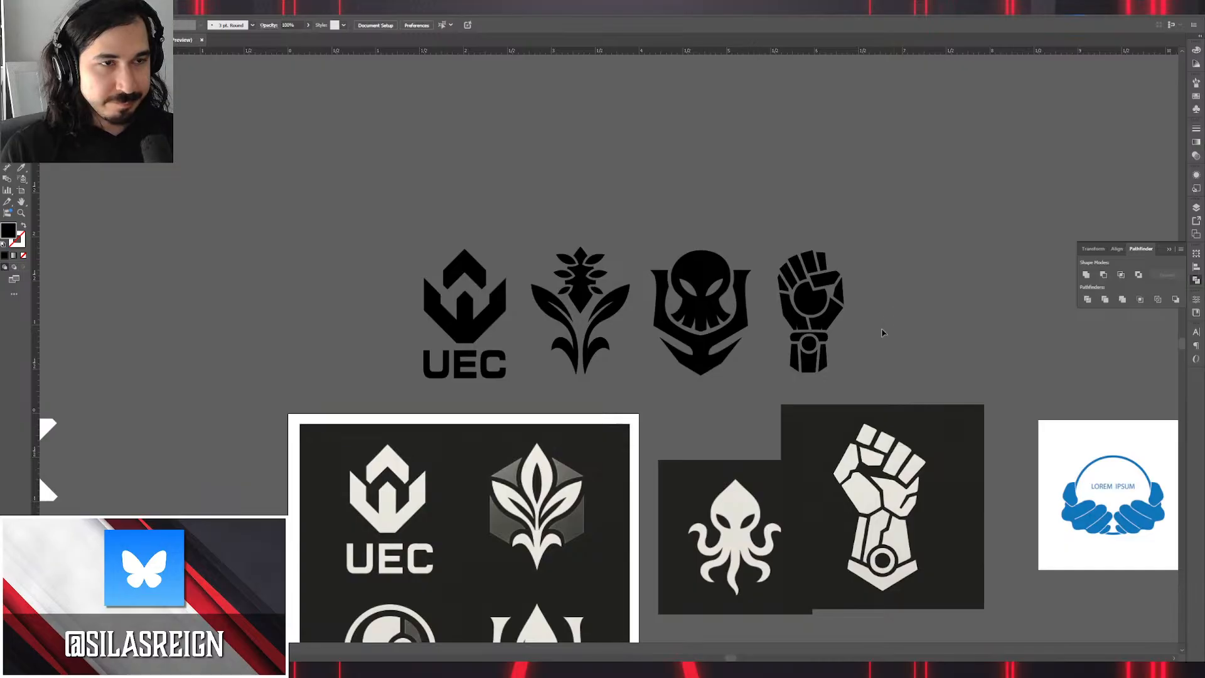
Extend the tips of the two pointed notches at the base of the palm farther up into the hand.
scroll(838, 336, up, 10)
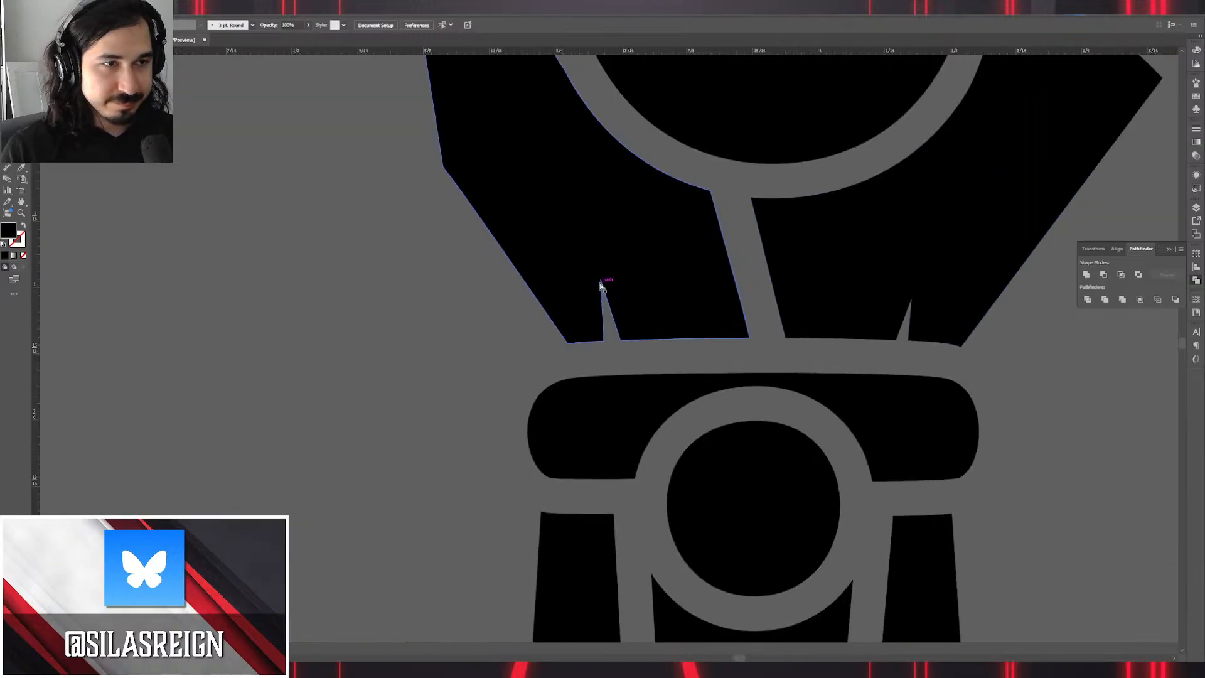
click(601, 281)
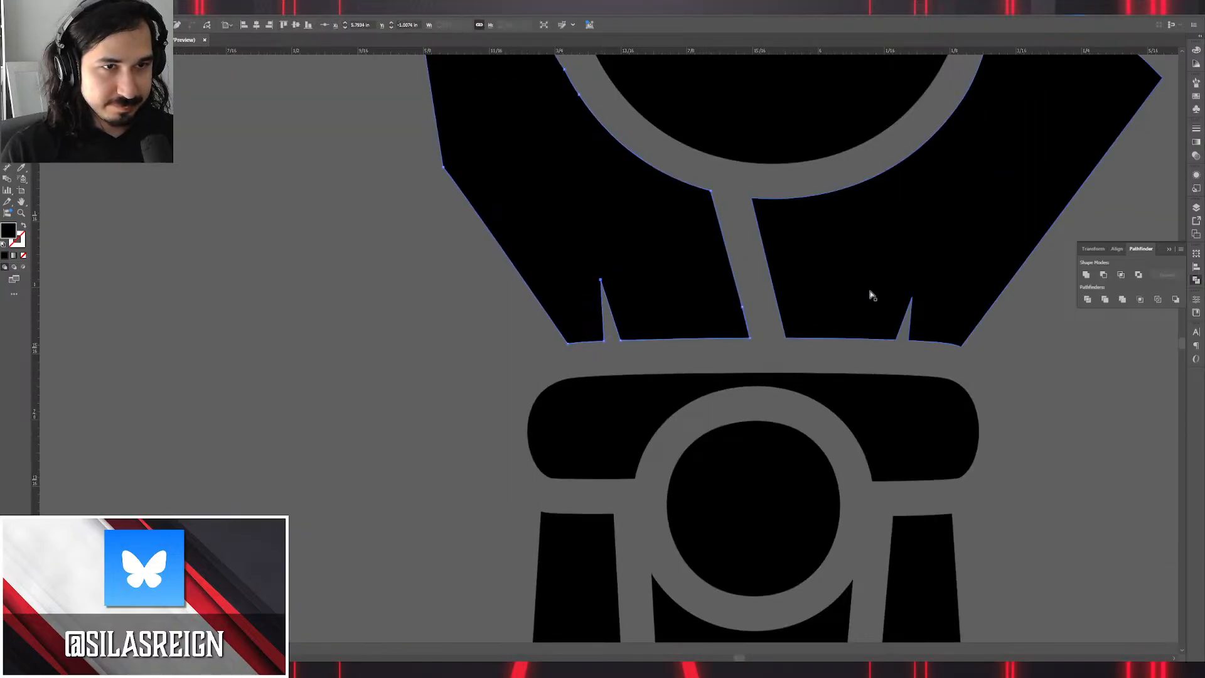
drag(914, 300, 913, 248)
click(905, 356)
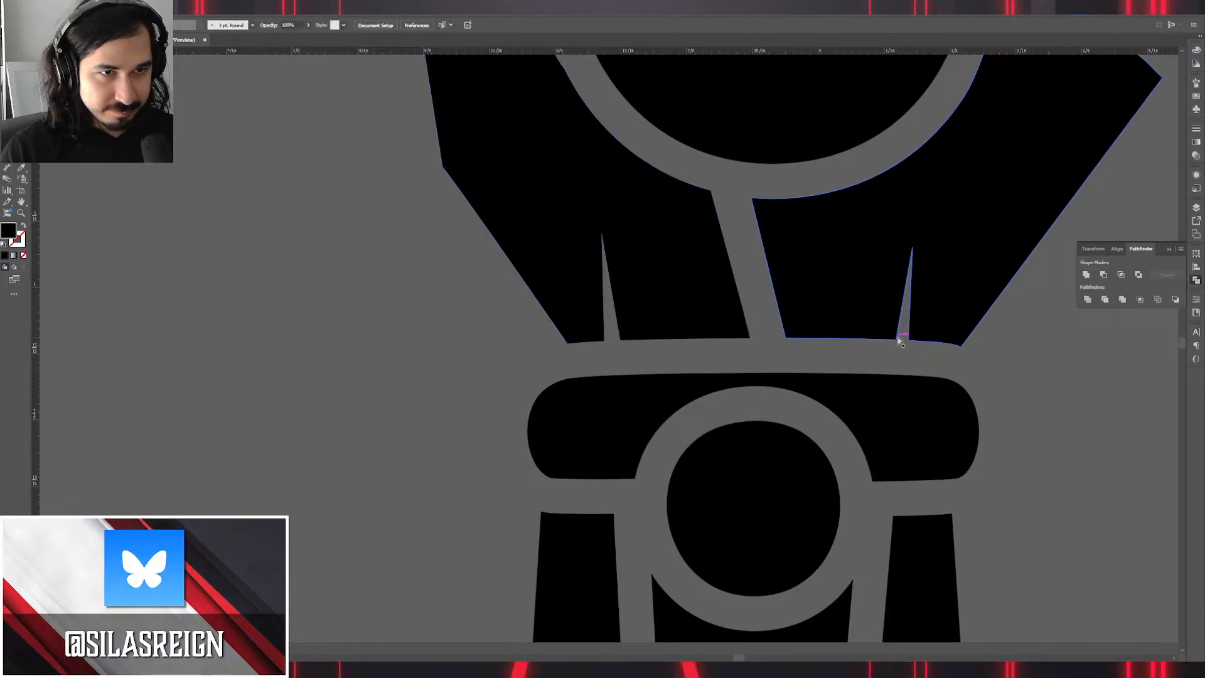
Widen the base of both palm notches by moving their inner corner points toward the hand's center.
drag(896, 341, 878, 339)
drag(620, 340, 645, 341)
click(804, 357)
scroll(826, 353, down, 5)
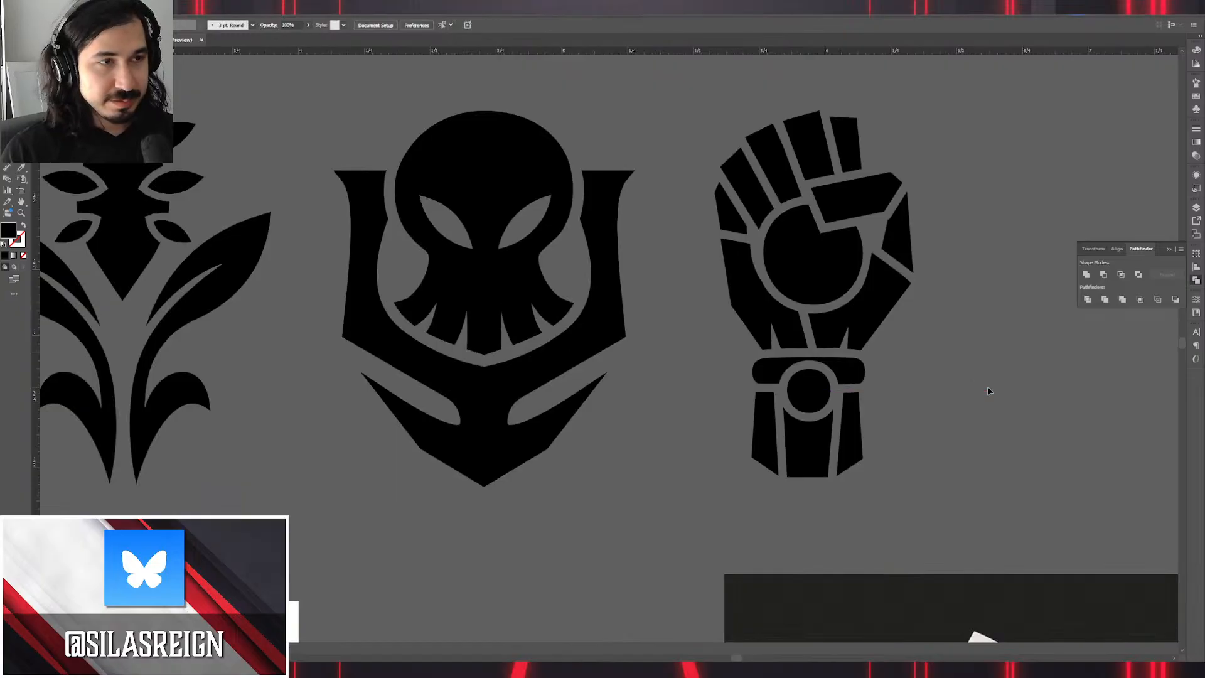
Examine the fist emblem beside the other emblems and reference images, and check the gaps around the palm circle up close.
scroll(984, 387, down, 4)
drag(998, 398, 807, 290)
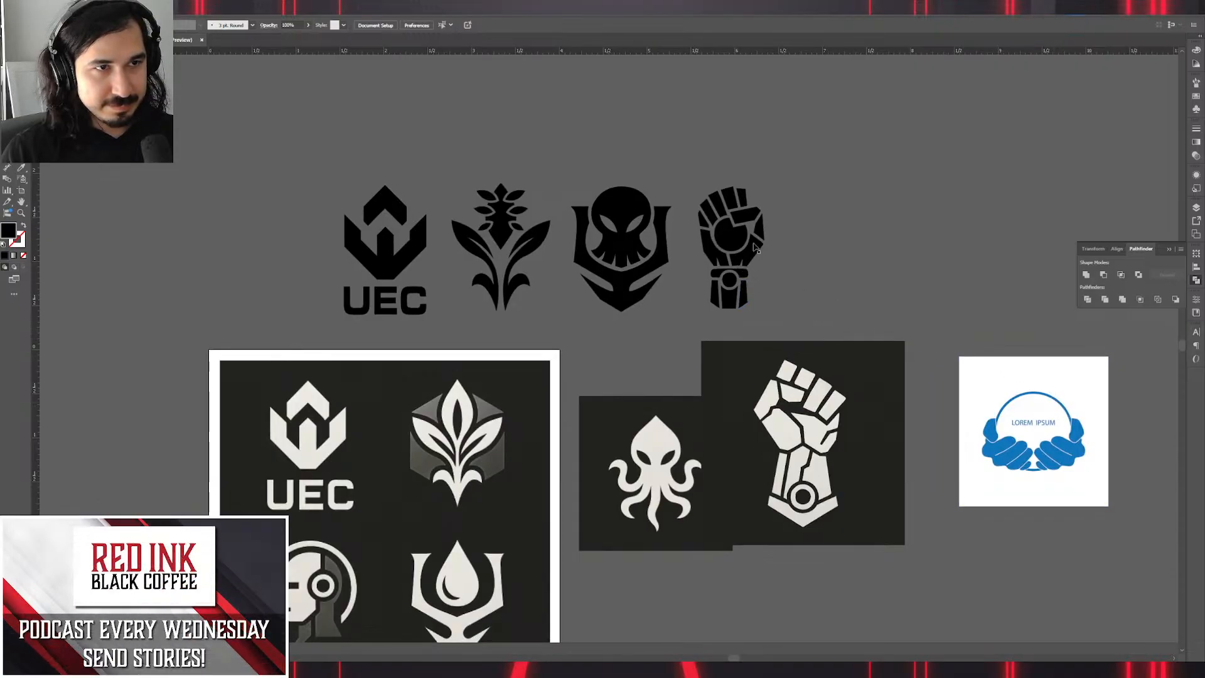
scroll(726, 245, up, 2)
scroll(831, 255, up, 2)
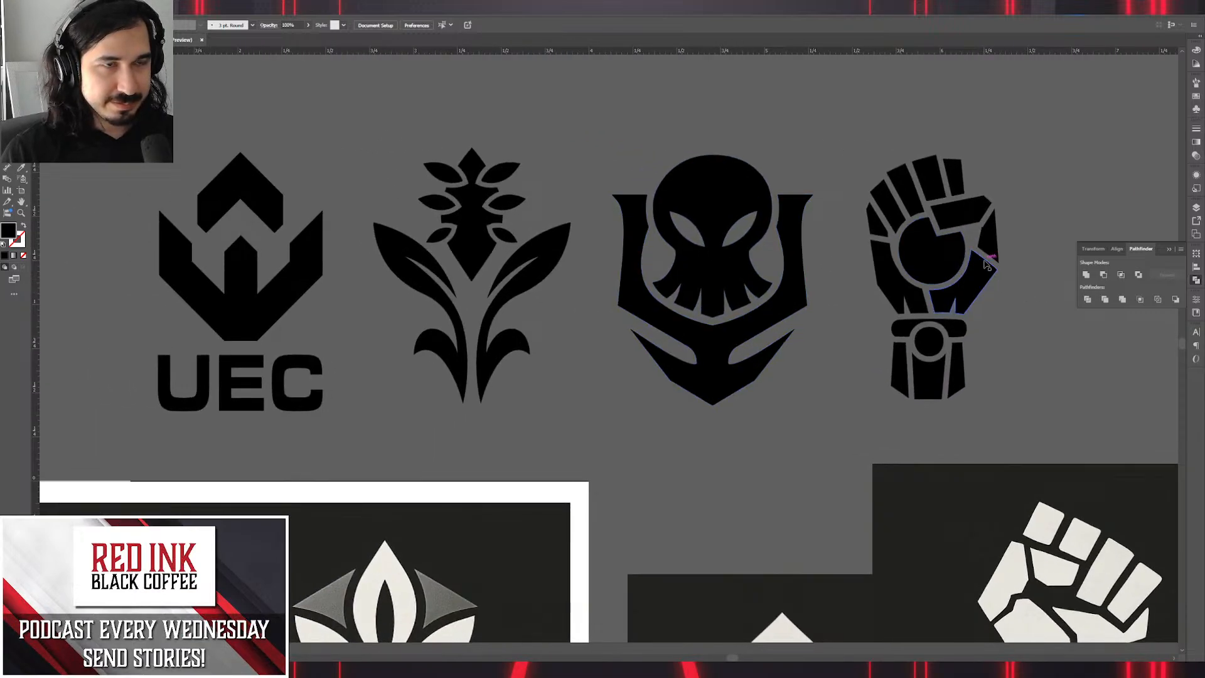
mouse_move(976, 274)
mouse_down()
mouse_move(815, 266)
mouse_move(989, 278)
mouse_up()
click(1009, 332)
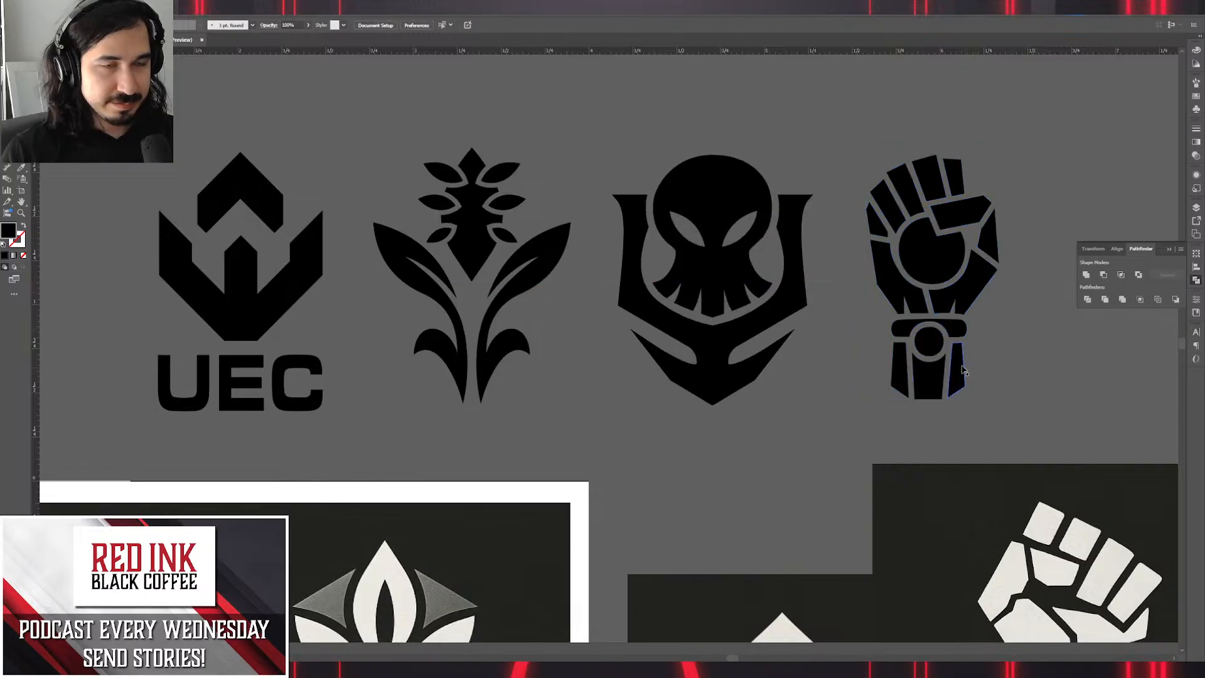
drag(996, 372, 855, 371)
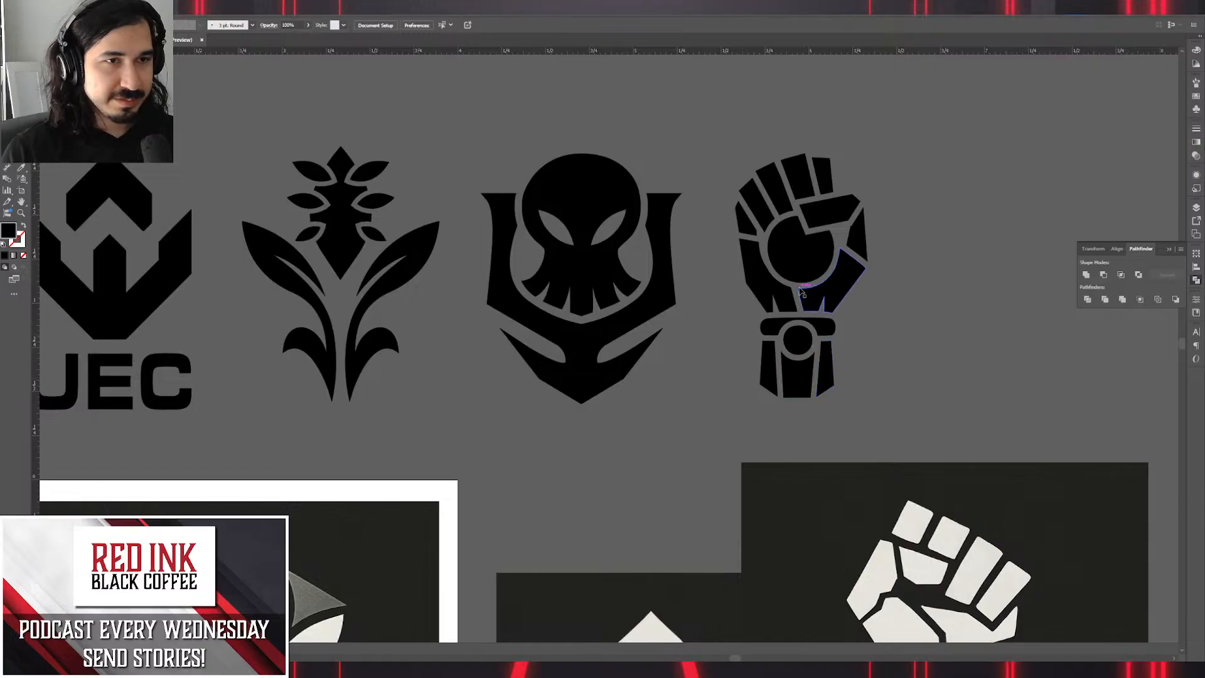
scroll(802, 292, up, 5)
drag(777, 308, 726, 464)
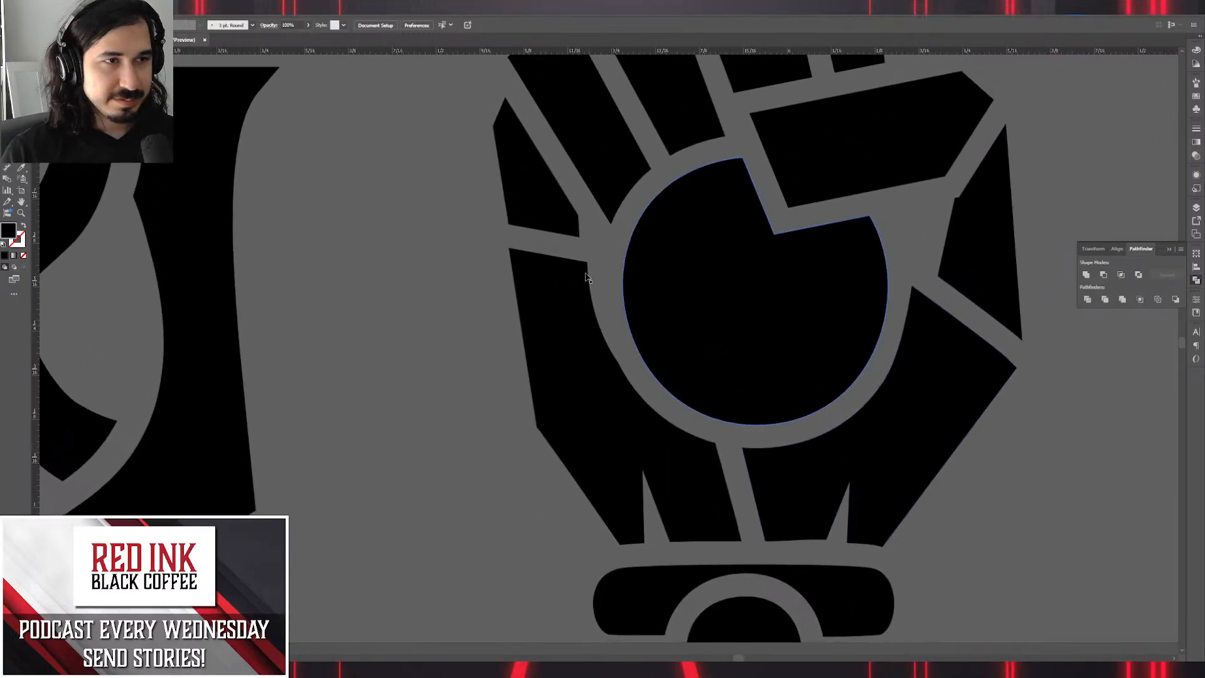
Close the gap on each side of the hand by moving the side pieces' lower corners onto the palm's upper corners.
drag(579, 238, 584, 258)
drag(511, 226, 509, 248)
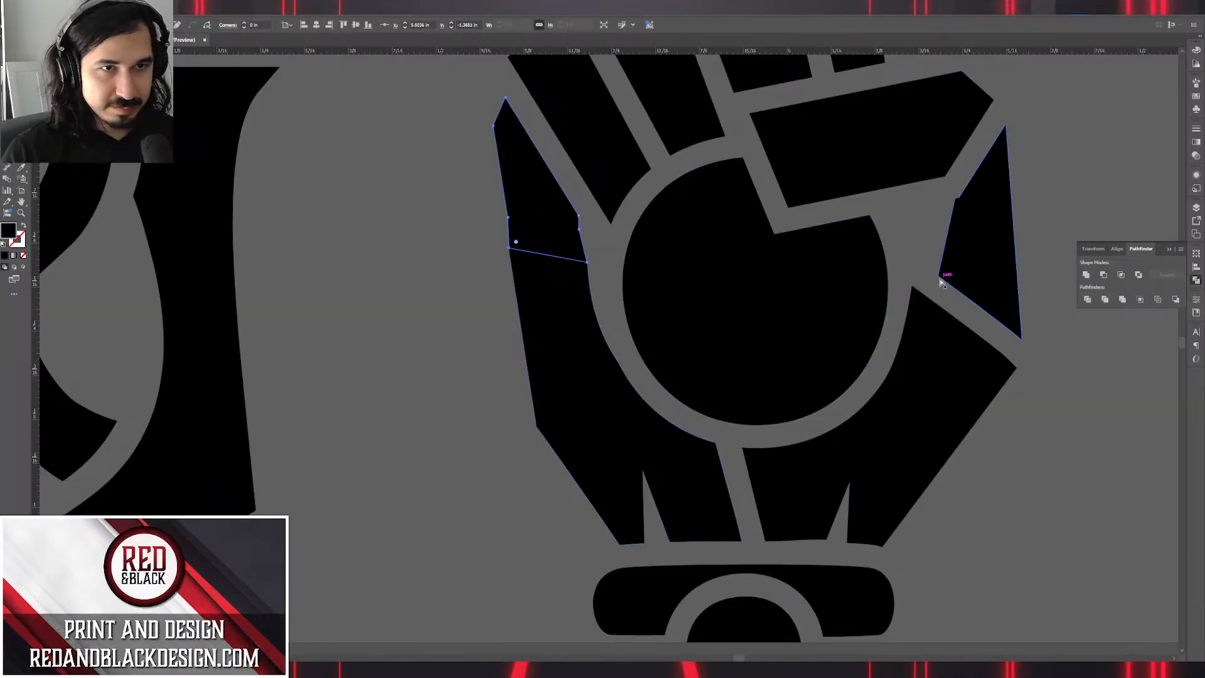
drag(939, 277, 914, 287)
key(ctrl+z)
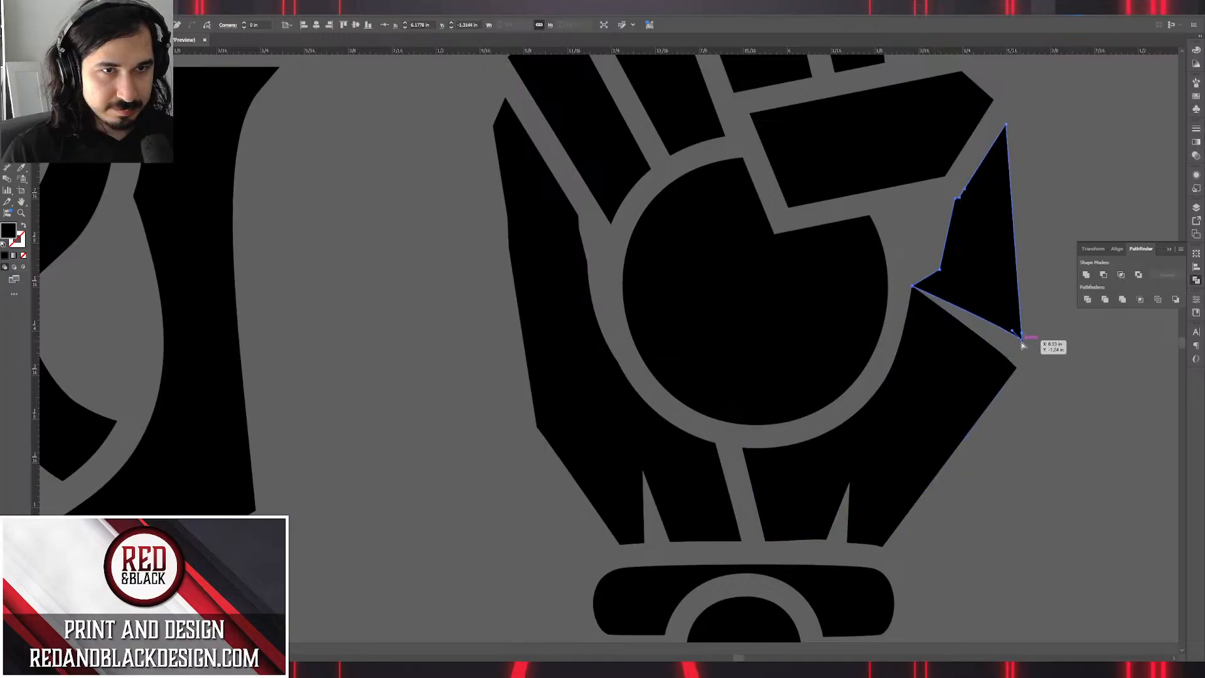
drag(1023, 340, 1017, 369)
Close the slanted gap through the middle of the palm by moving the left half's inner corners onto the right half.
scroll(837, 461, down, 3)
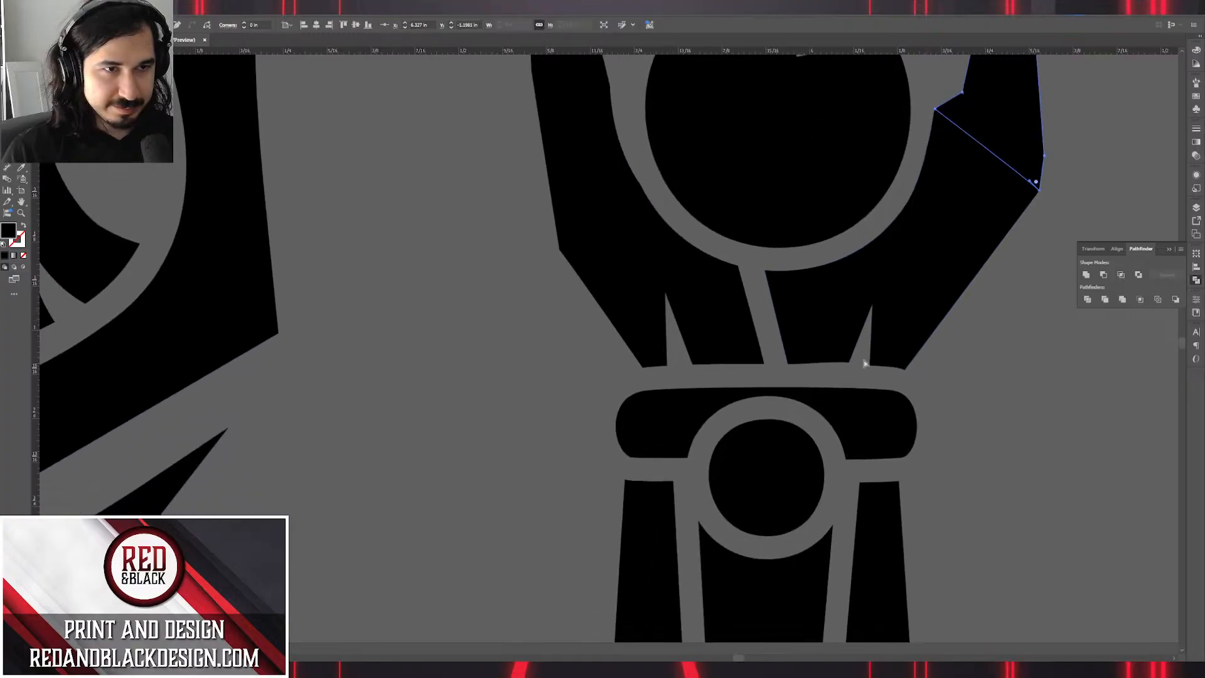
drag(837, 462, 767, 286)
scroll(689, 135, up, 3)
drag(689, 194, 673, 274)
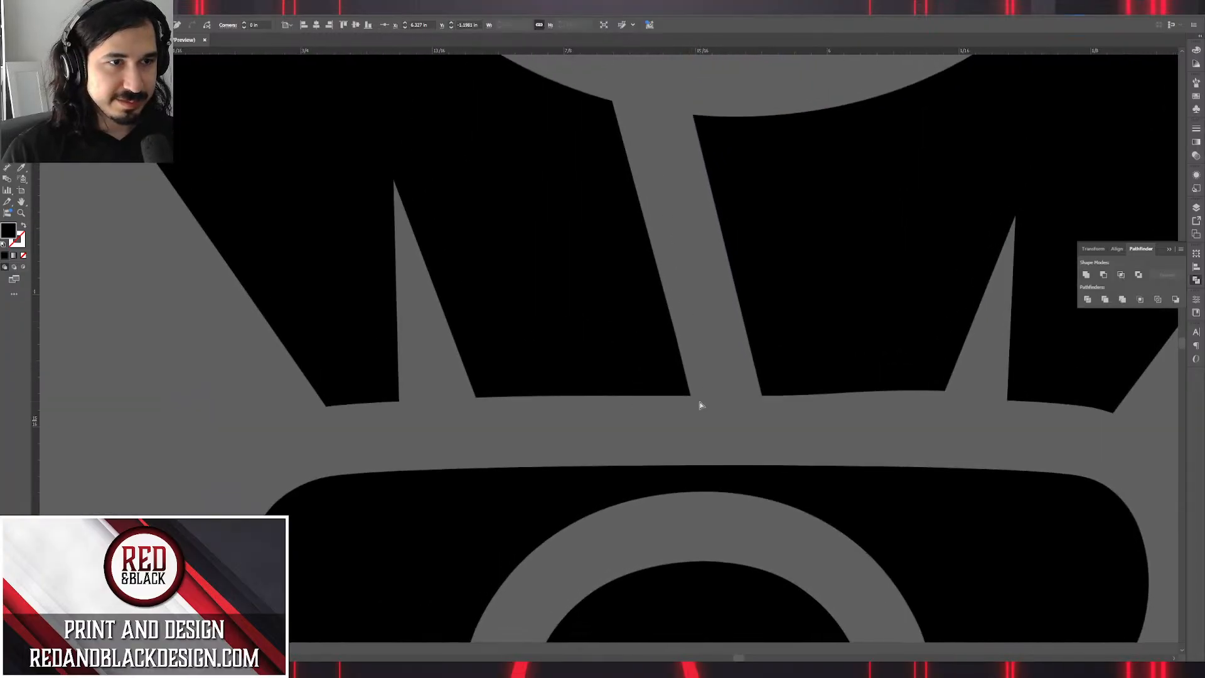
click(691, 396)
drag(693, 398, 755, 397)
key(ctrl+z)
drag(673, 376, 761, 397)
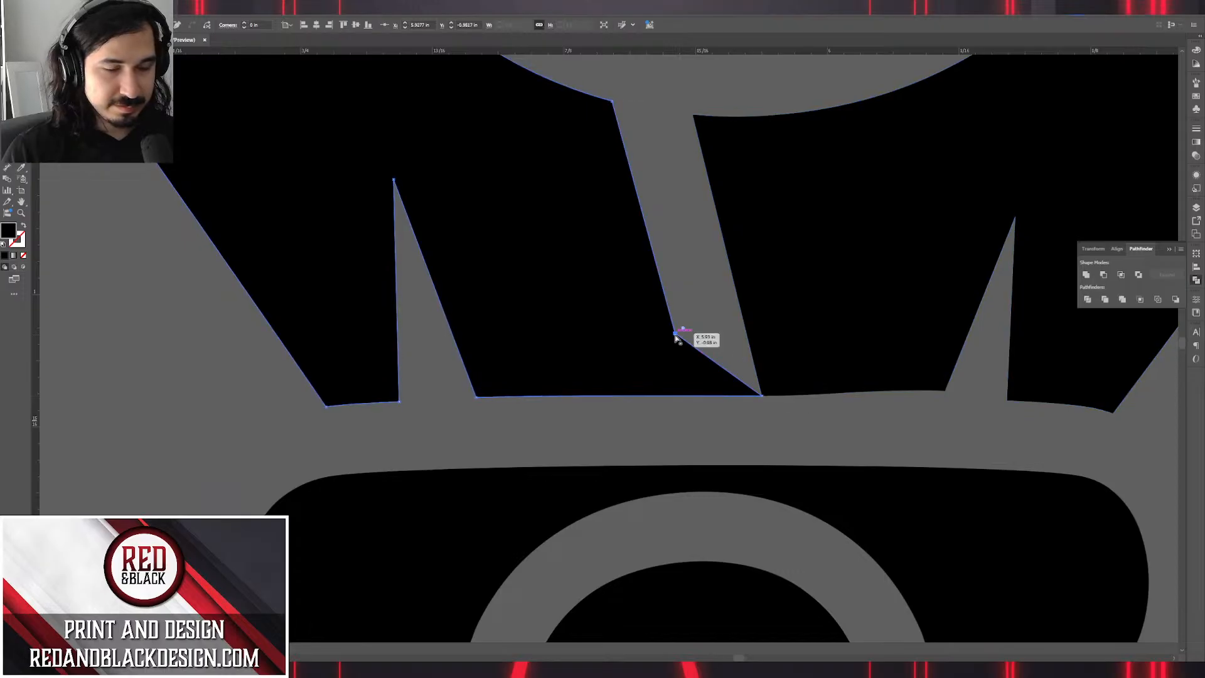
drag(677, 337, 779, 317)
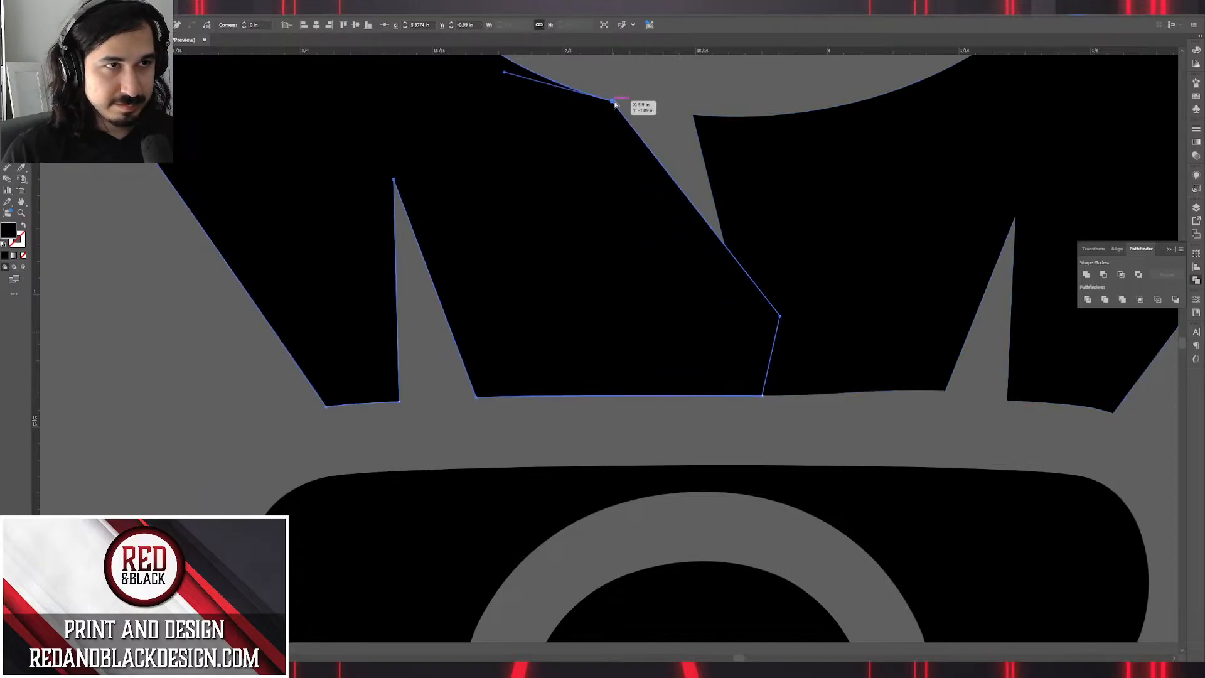
drag(612, 102, 693, 117)
scroll(694, 164, down, 4)
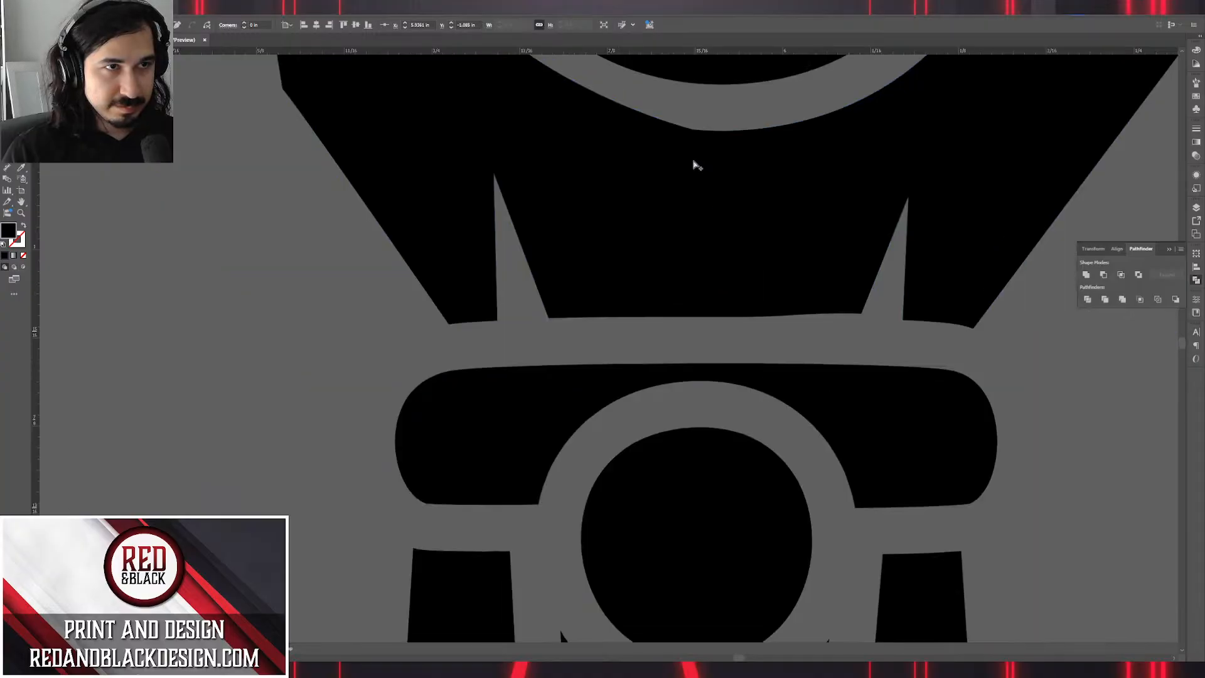
Adjust the curve handle at the joined palm's center so its upper edge follows the circle with an even gap.
scroll(662, 157, up, 3)
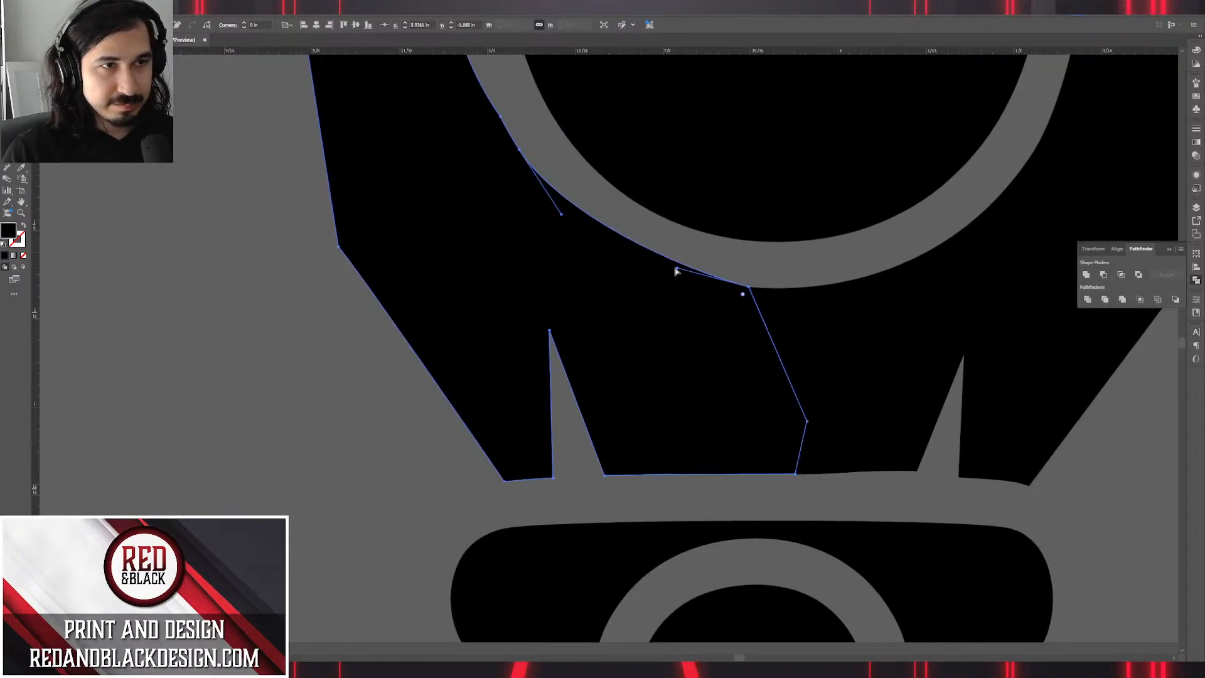
drag(679, 271, 654, 270)
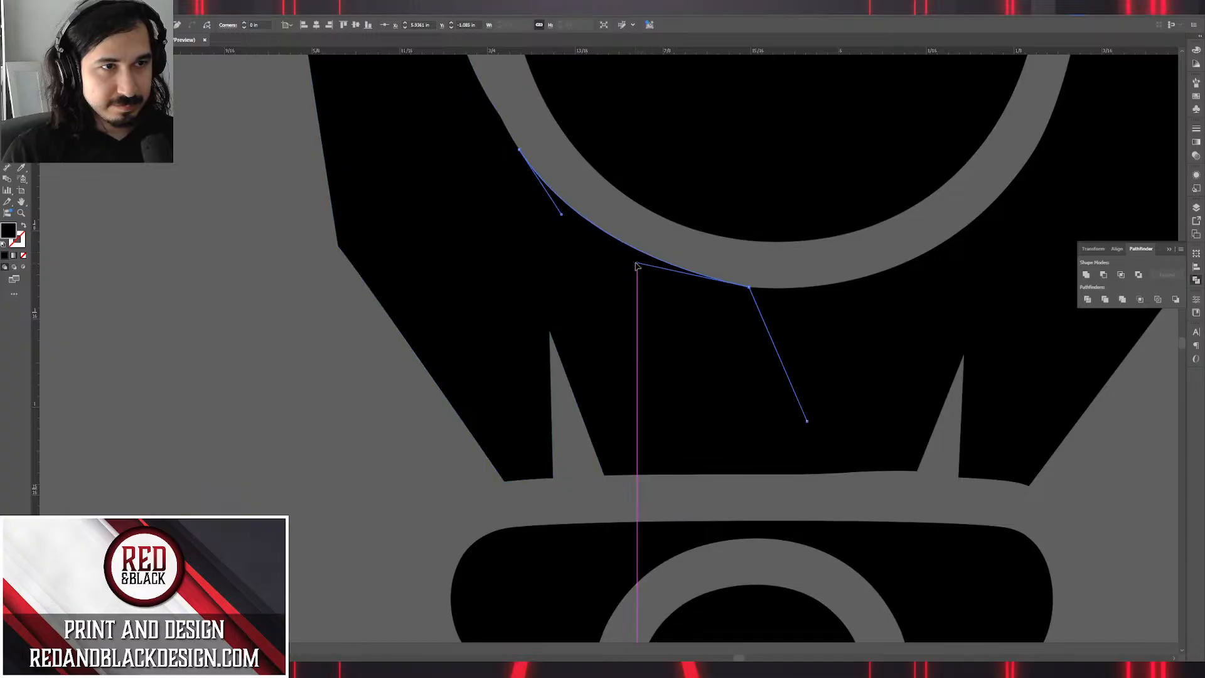
drag(636, 265, 637, 264)
scroll(697, 279, down, 3)
scroll(754, 264, up, 2)
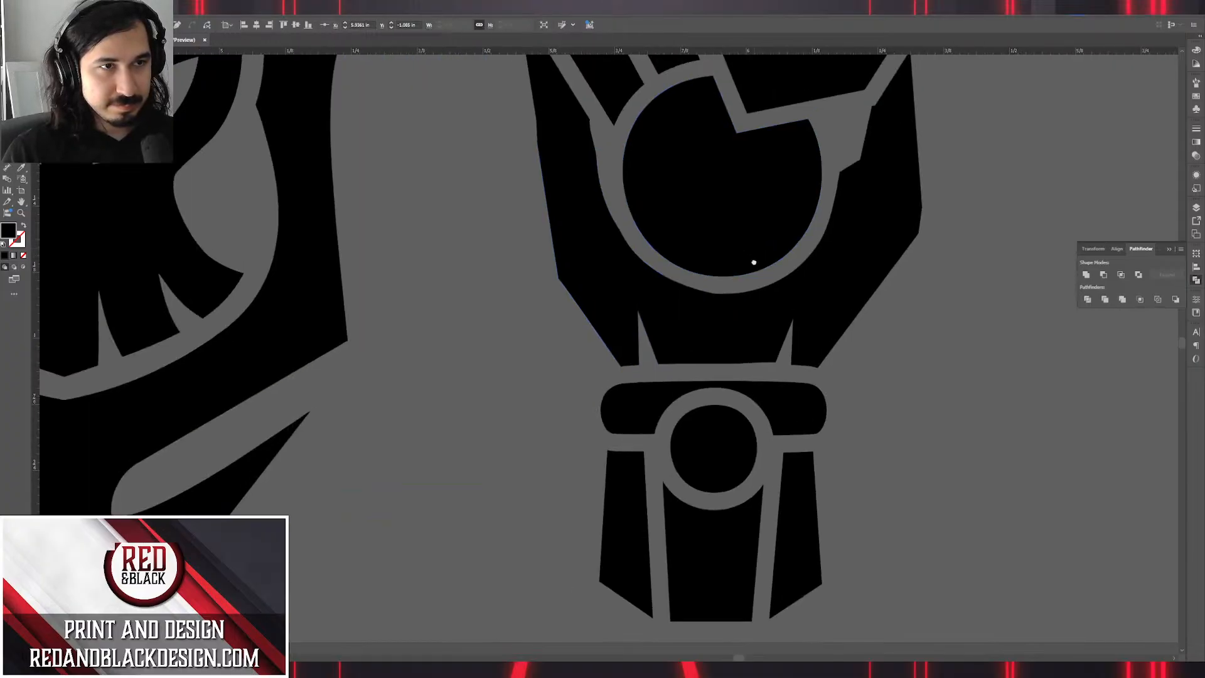
Unite the overlapping palm pieces and remove the surplus anchor points along the inner and outer edges of the hand's left side.
click(900, 367)
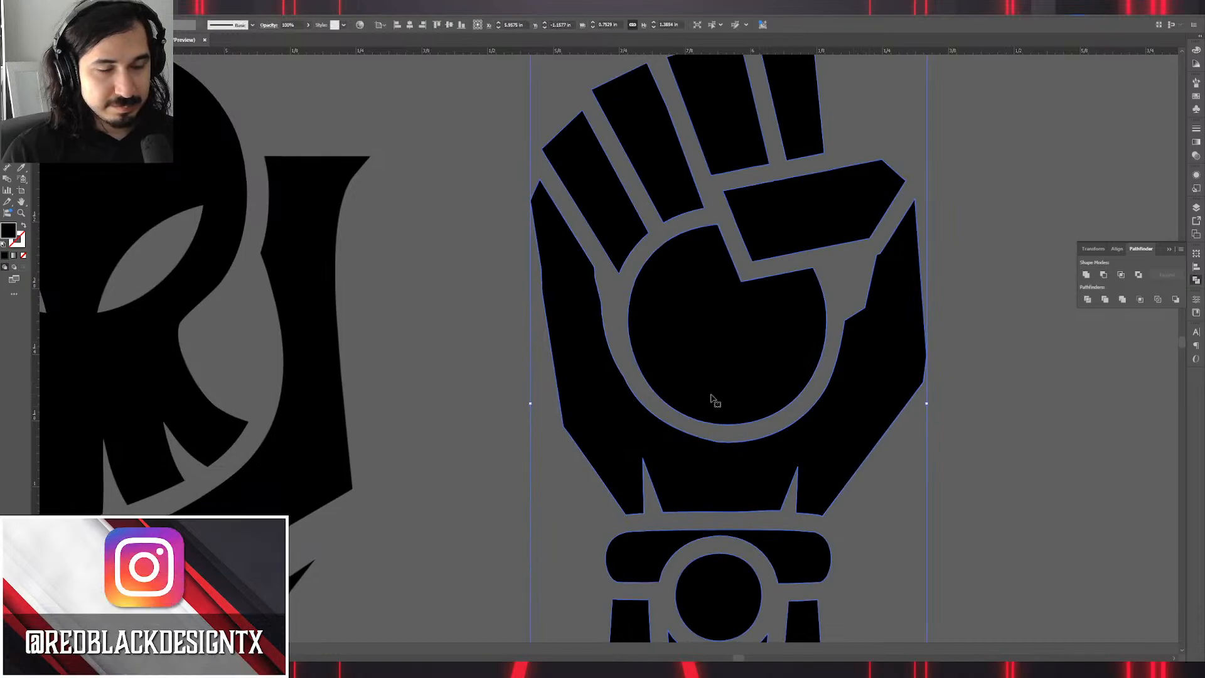
key(a)
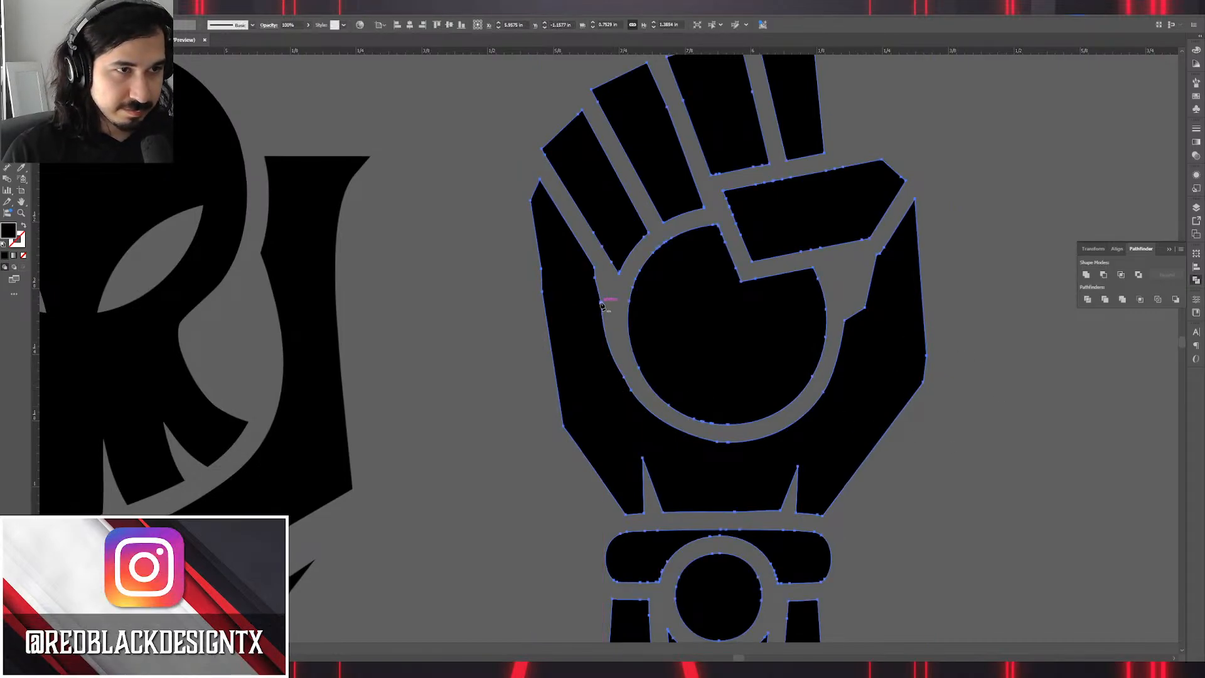
click(600, 307)
click(594, 277)
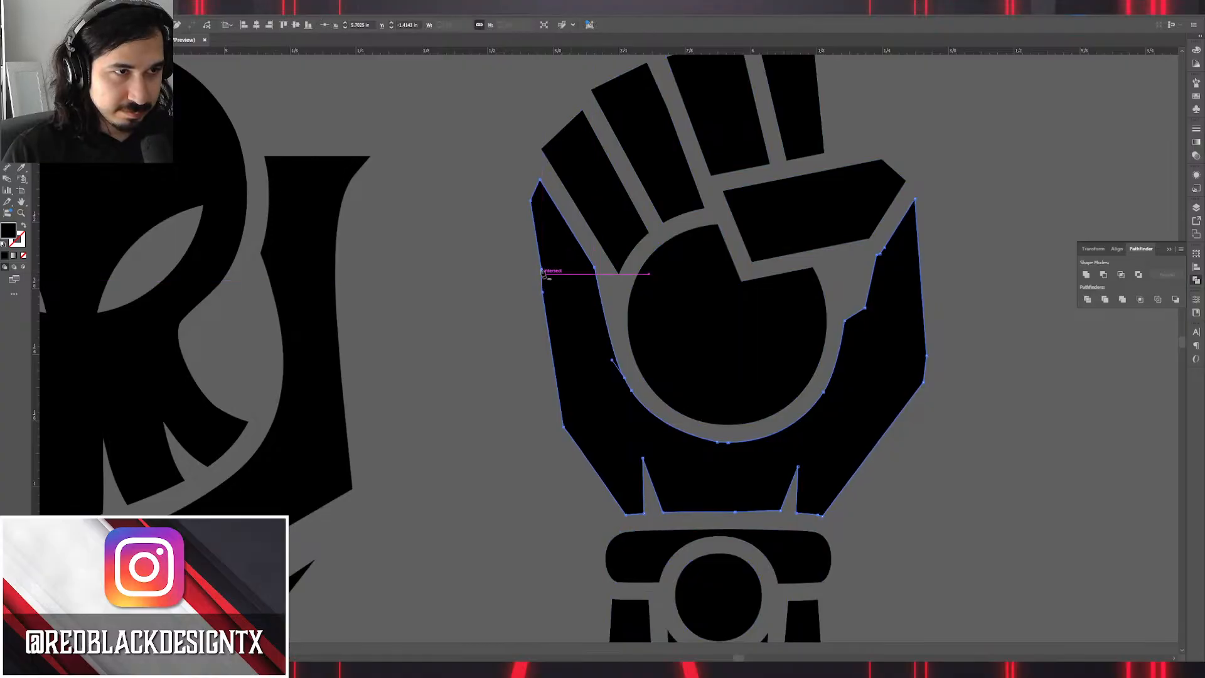
click(542, 269)
click(544, 293)
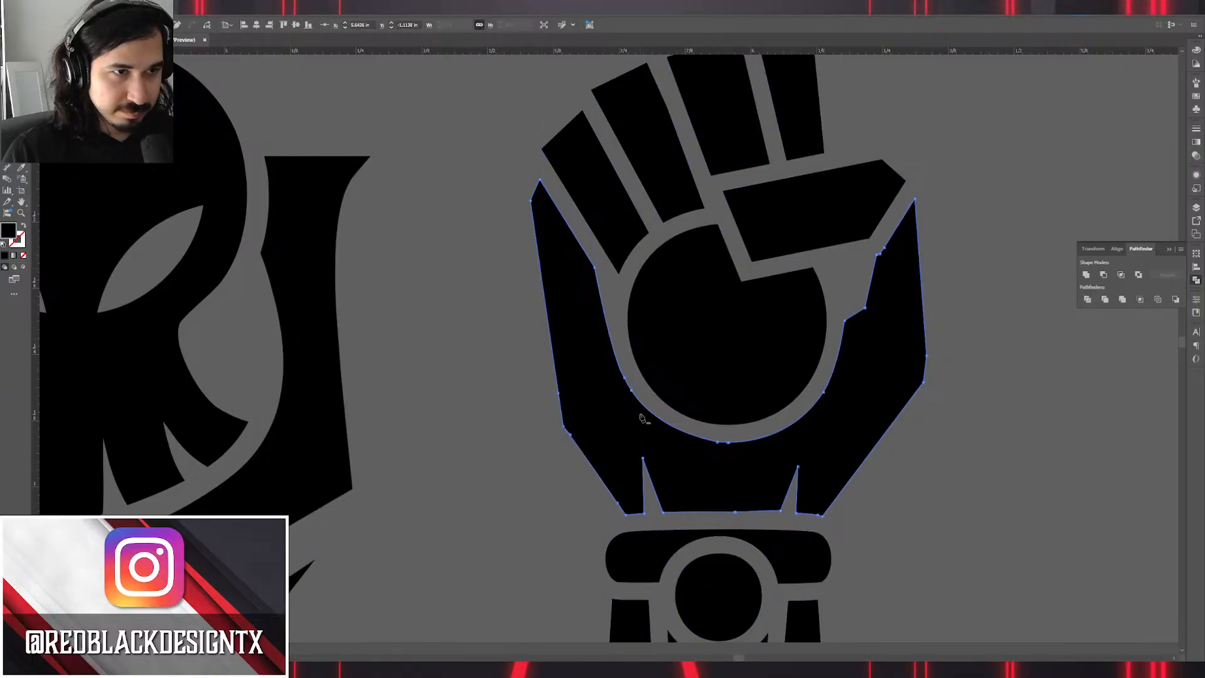
Move the palm's left inner corner toward the circle and reshape the curve below it to keep the gap even.
key(a)
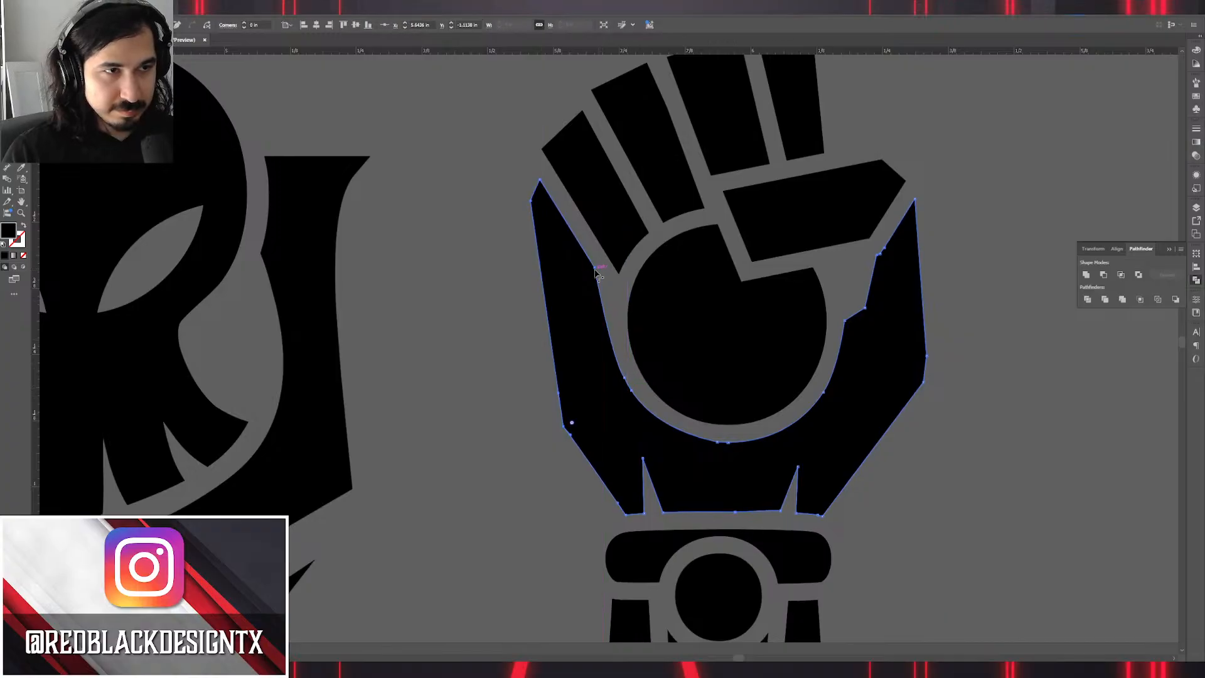
click(595, 269)
drag(595, 272, 611, 289)
scroll(607, 290, up, 3)
click(624, 472)
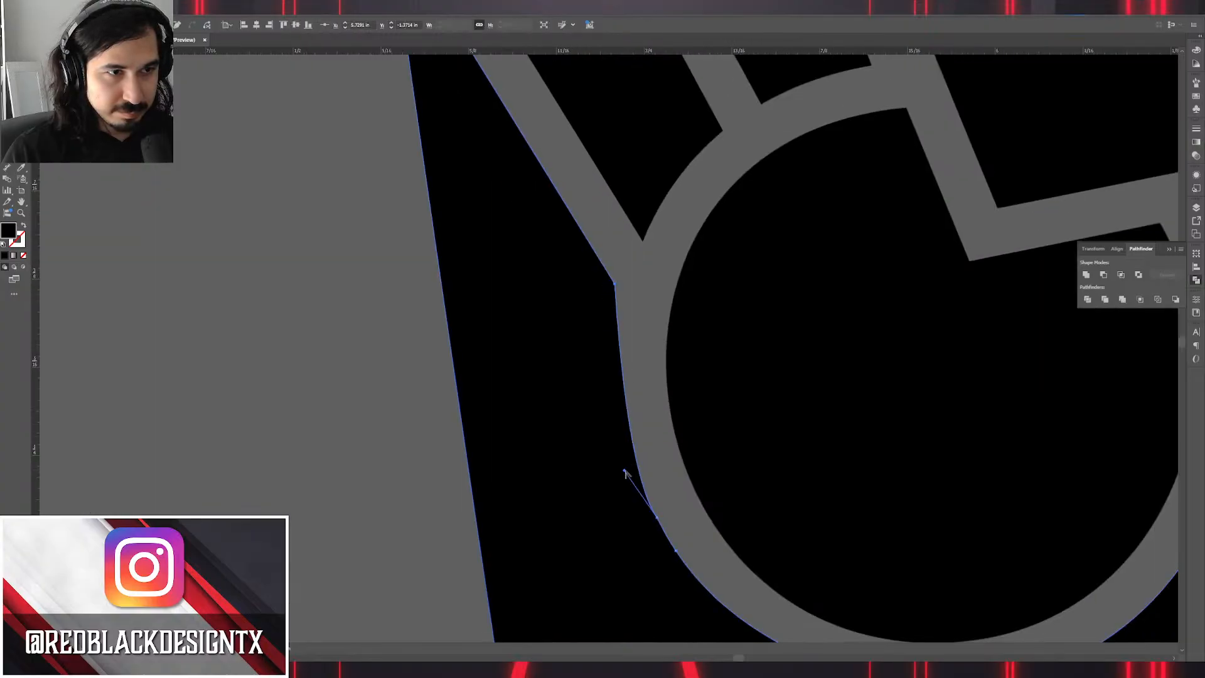
drag(624, 471, 604, 411)
scroll(611, 349, down, 3)
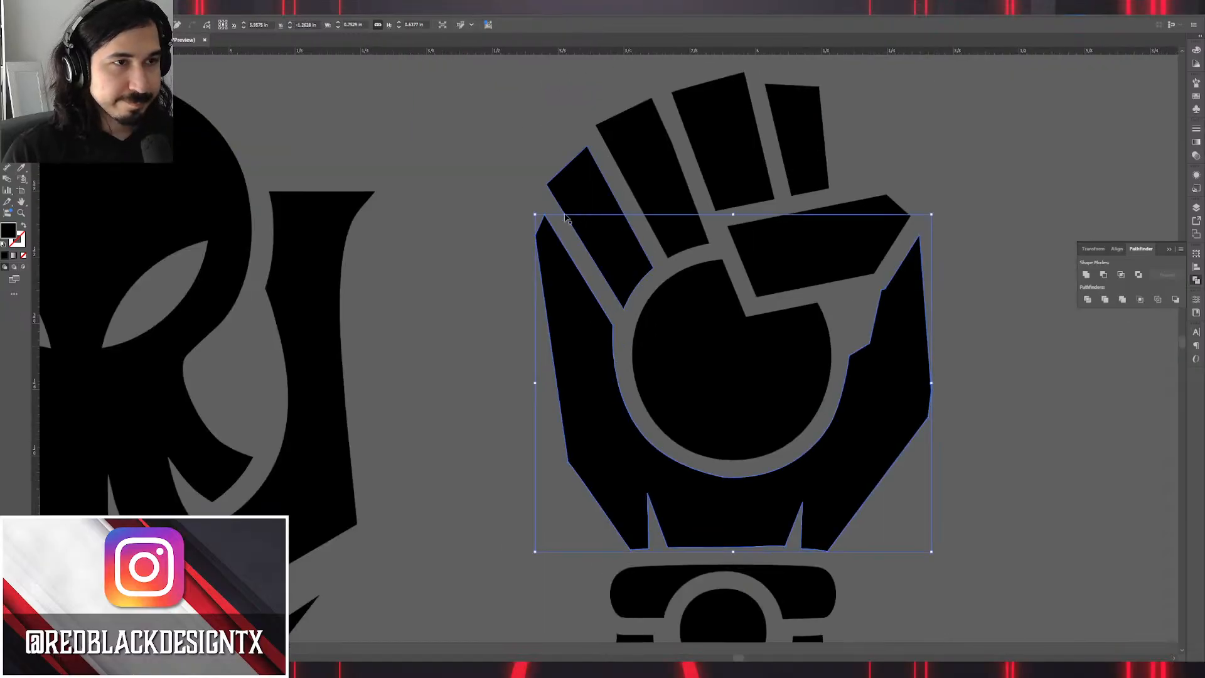
Shorten the palm's upper left tip by moving its corner points down and inward below the first finger.
scroll(551, 287, up, 3)
click(545, 214)
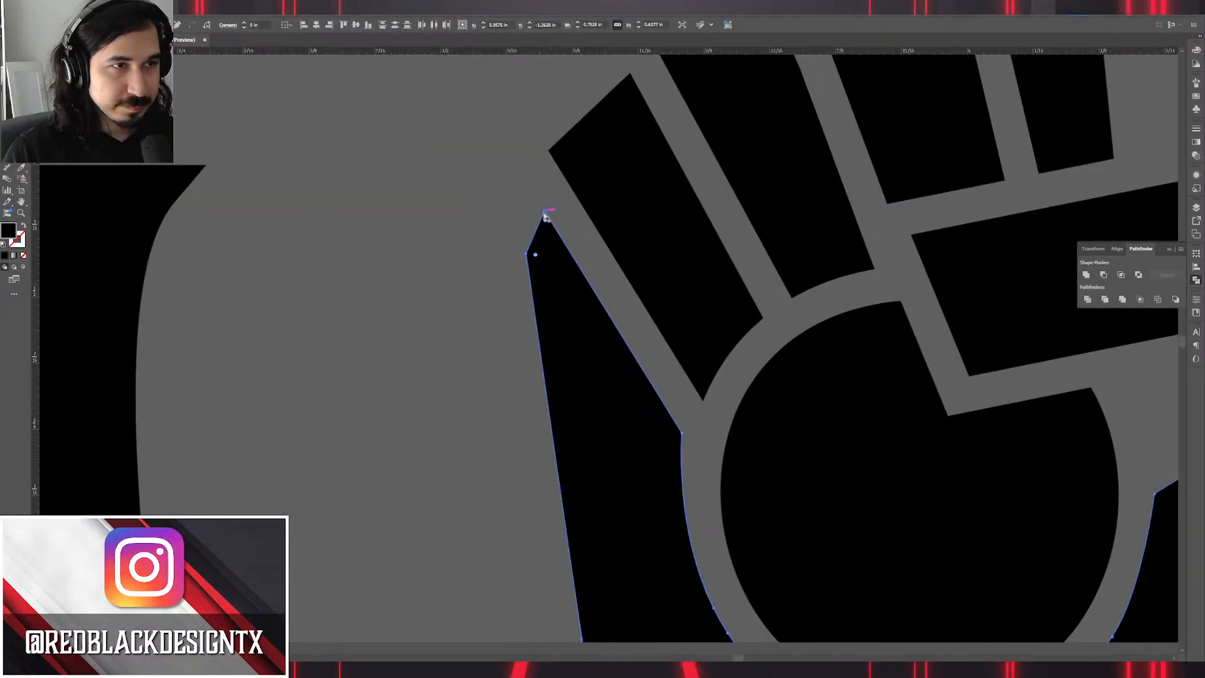
drag(544, 213, 583, 282)
scroll(517, 280, down, 3)
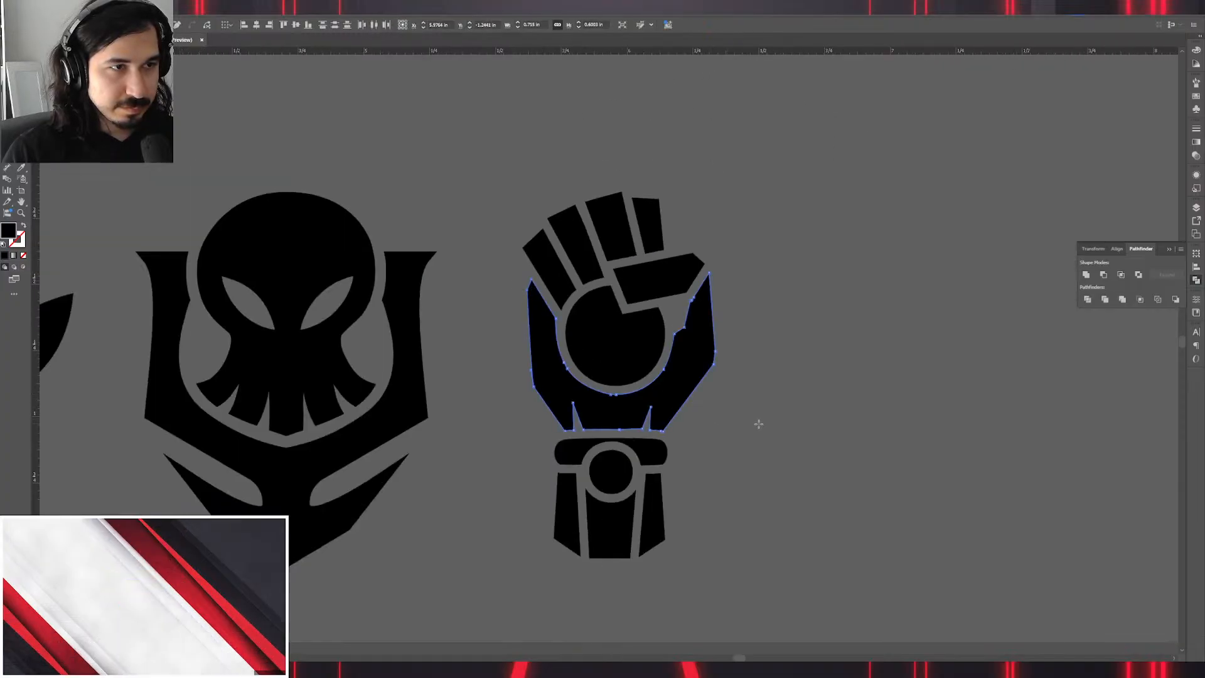
Compare the fist emblem with the neighboring emblems at overview size.
key(v)
click(744, 421)
scroll(716, 409, down, 1)
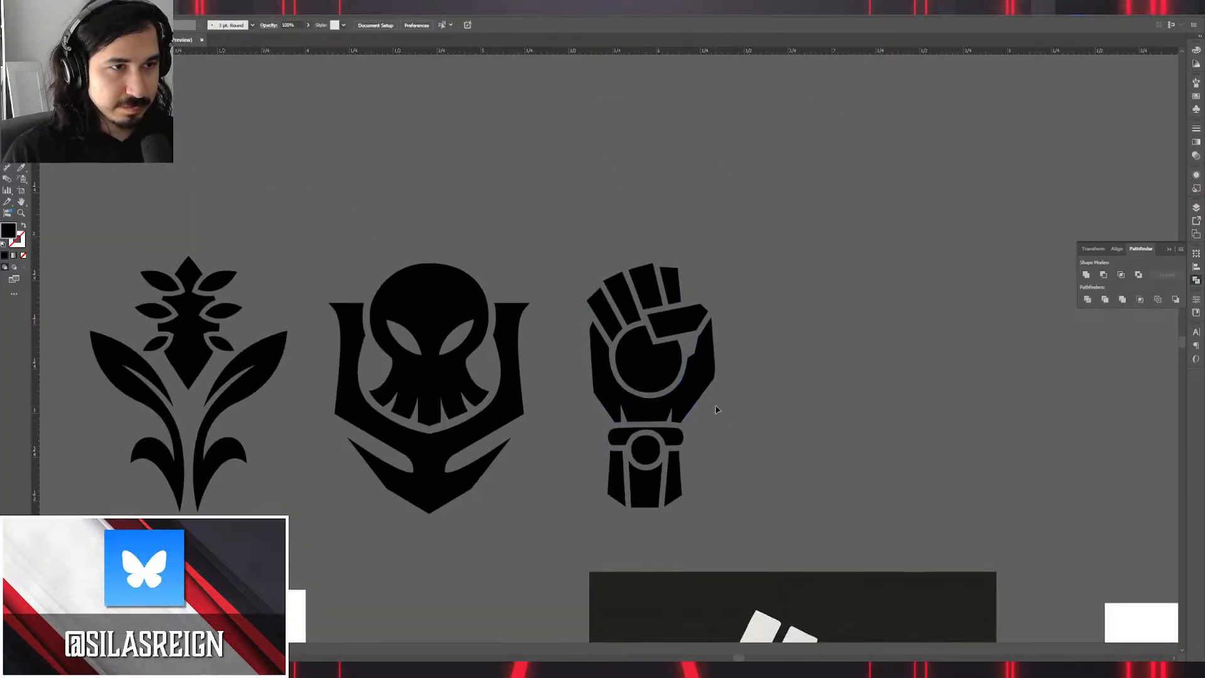
drag(752, 487, 835, 434)
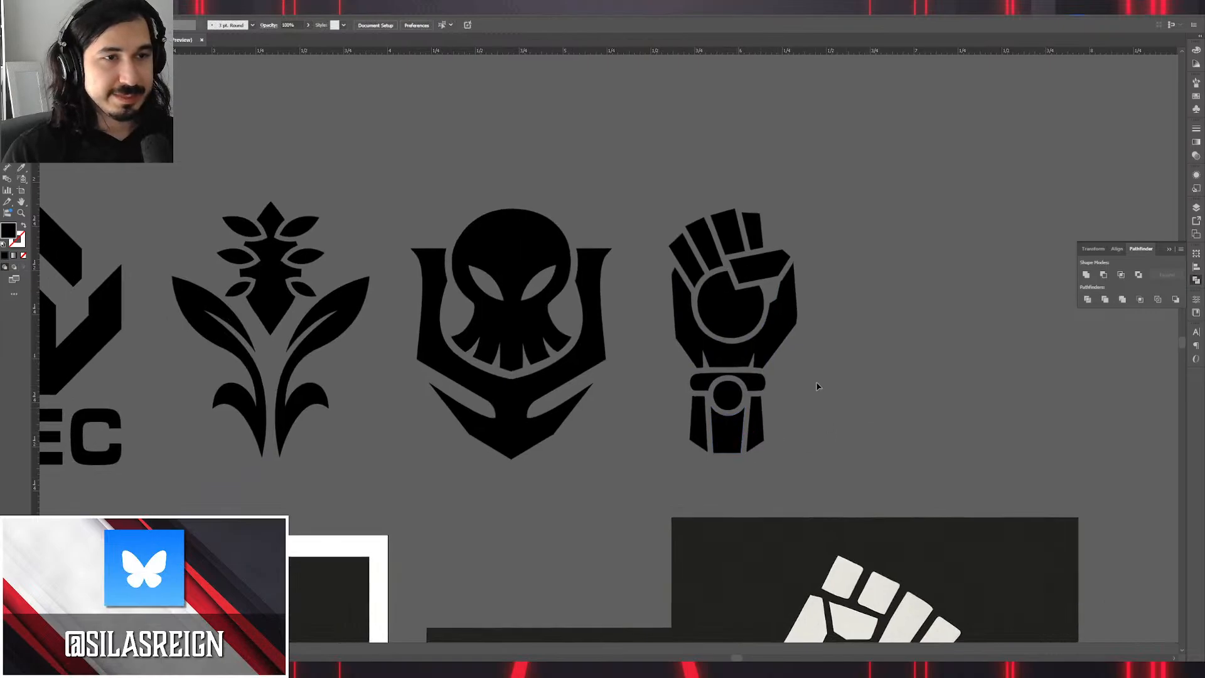
scroll(883, 452, up, 1)
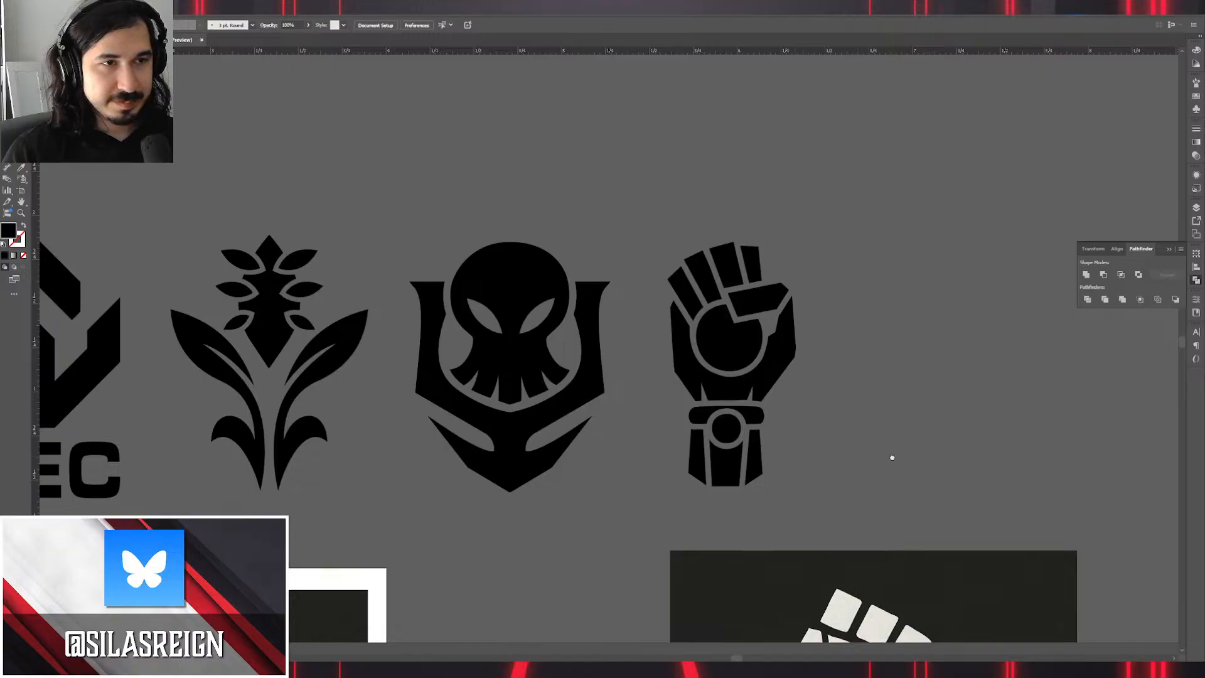
scroll(892, 458, down, 2)
scroll(877, 436, up, 1)
Try tapering the gaps between the first and second fingers and the third and fourth fingers into pointed notches.
scroll(760, 364, up, 5)
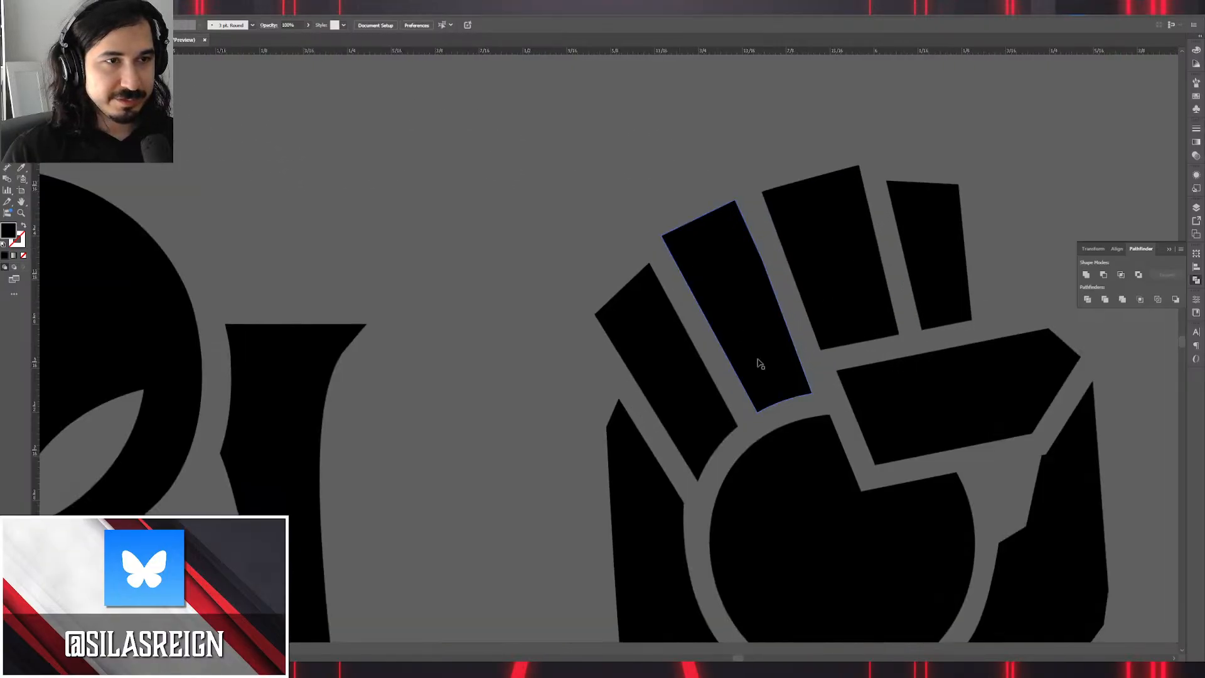
drag(757, 412, 732, 435)
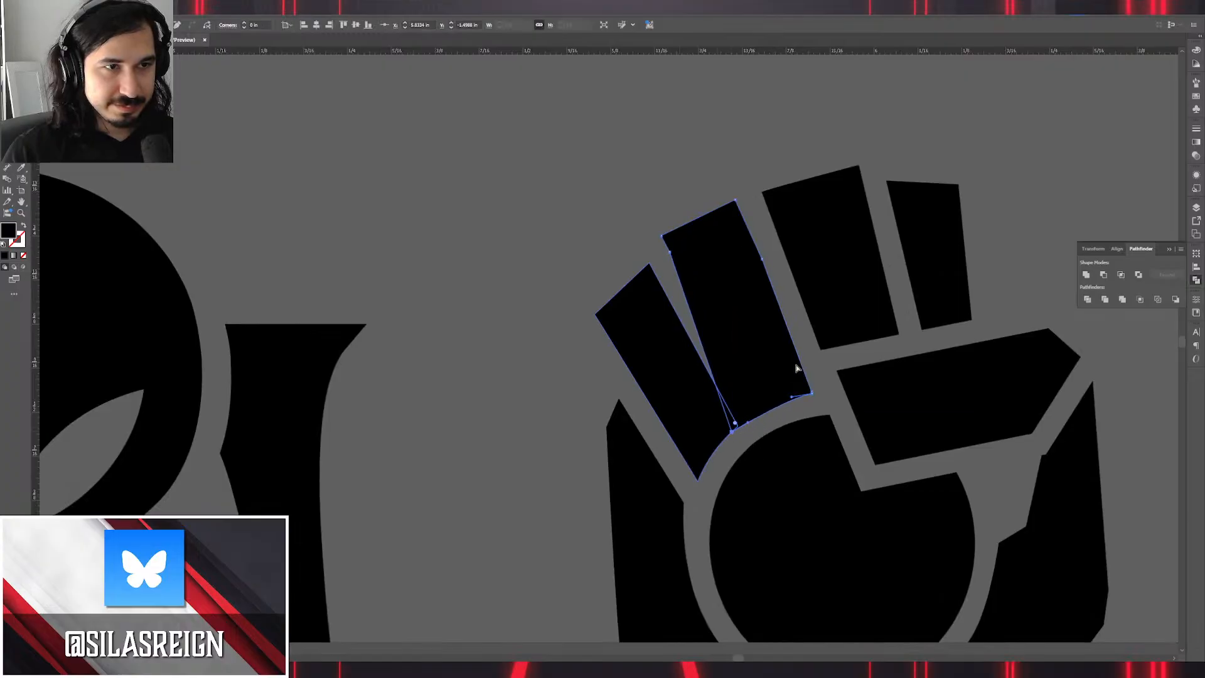
click(899, 335)
drag(899, 337, 922, 327)
key(p)
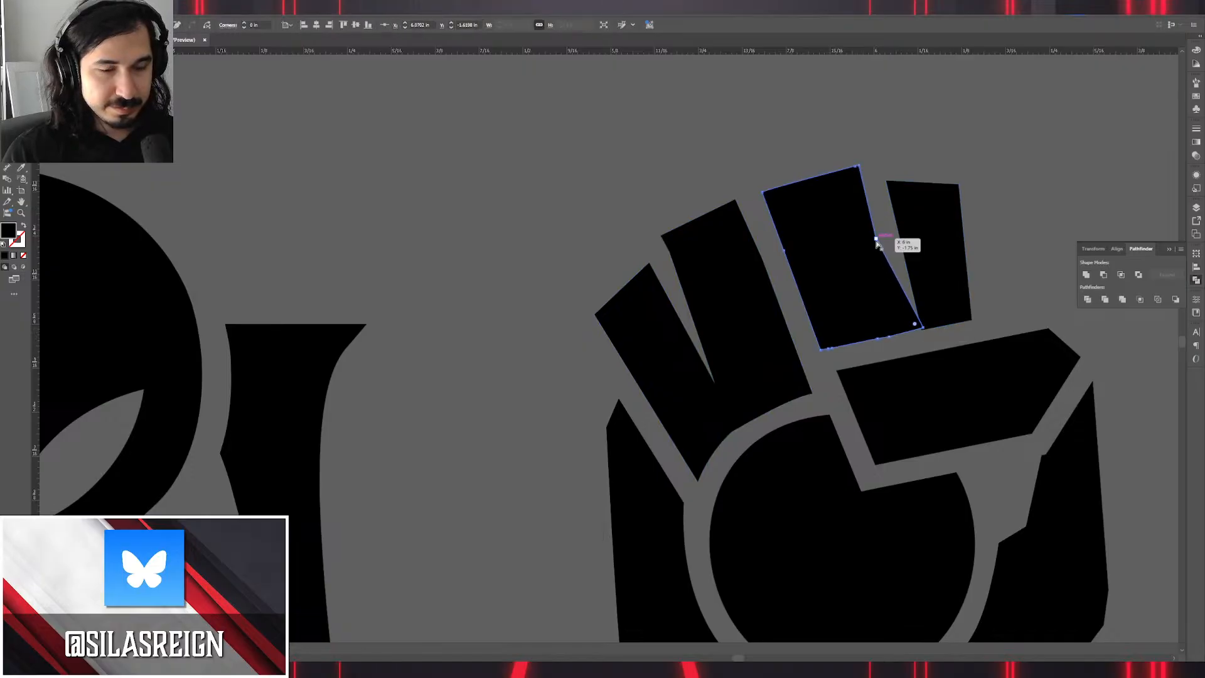
click(876, 241)
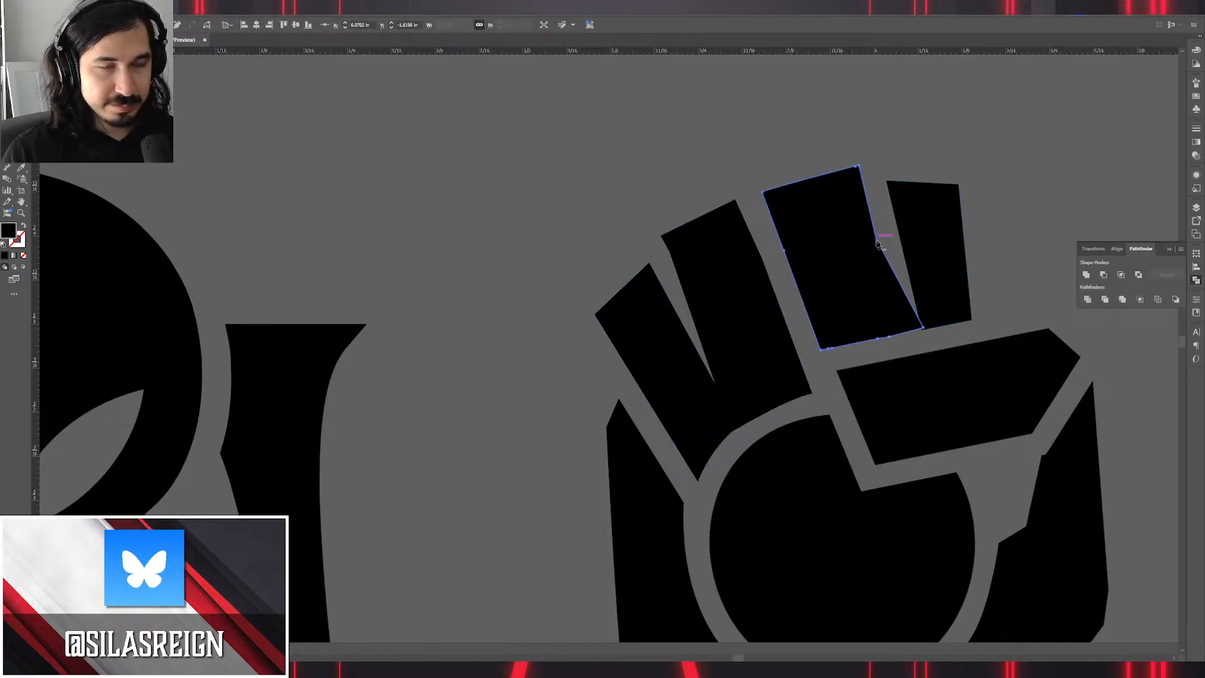
ctrl+click(670, 251)
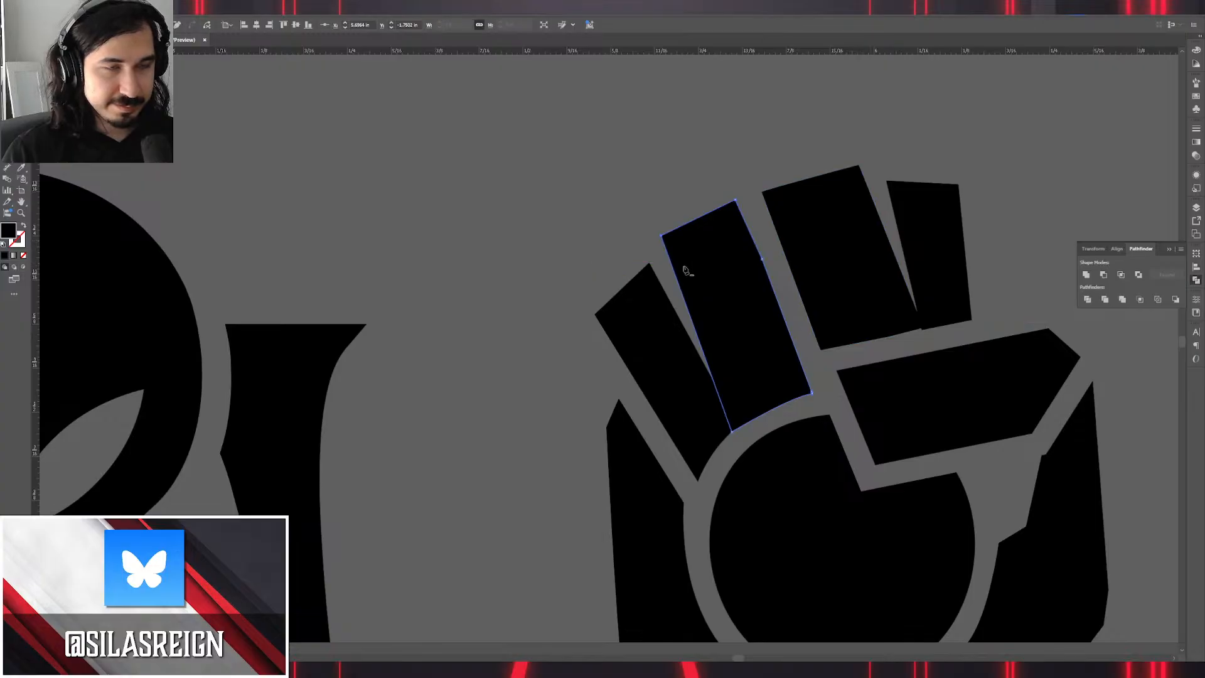
ctrl+click(586, 175)
scroll(586, 179, down, 2)
scroll(586, 180, down, 3)
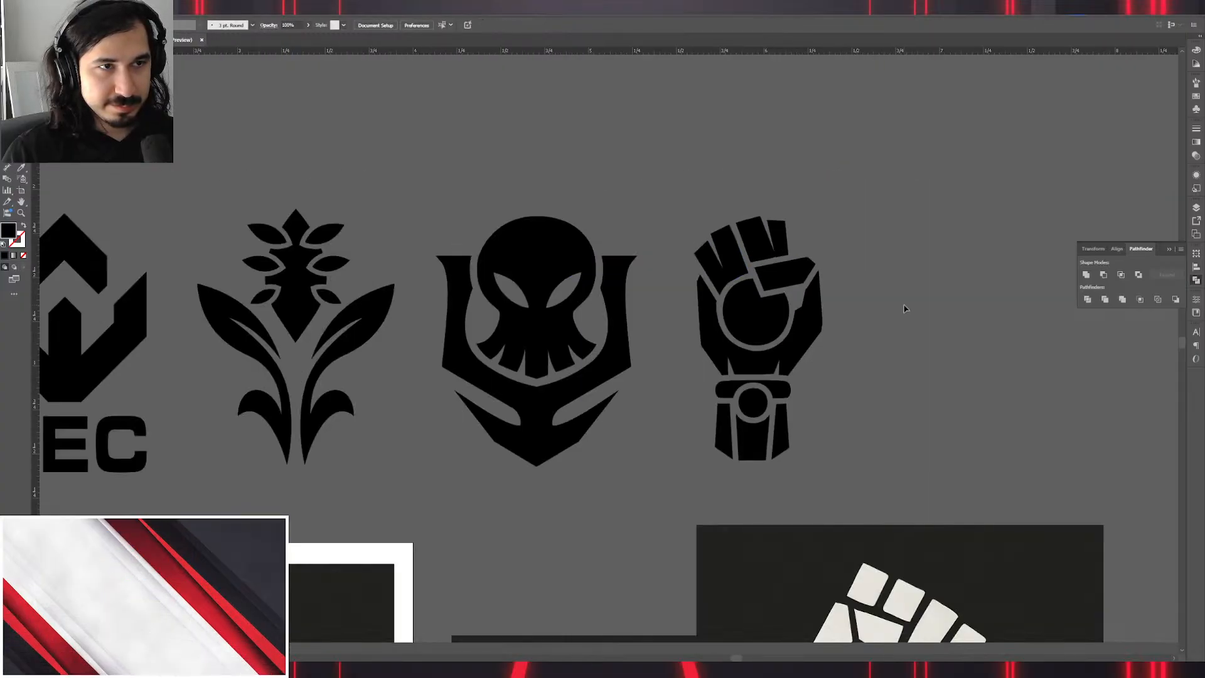
Undo the tapered finger gaps after comparing the fist with the neighboring emblems.
drag(916, 396, 836, 355)
key(ctrl+z)
key(ctrl+shift+z)
key(ctrl+shift+z)
key(ctrl+shift+z)
key(ctrl+shift+z)
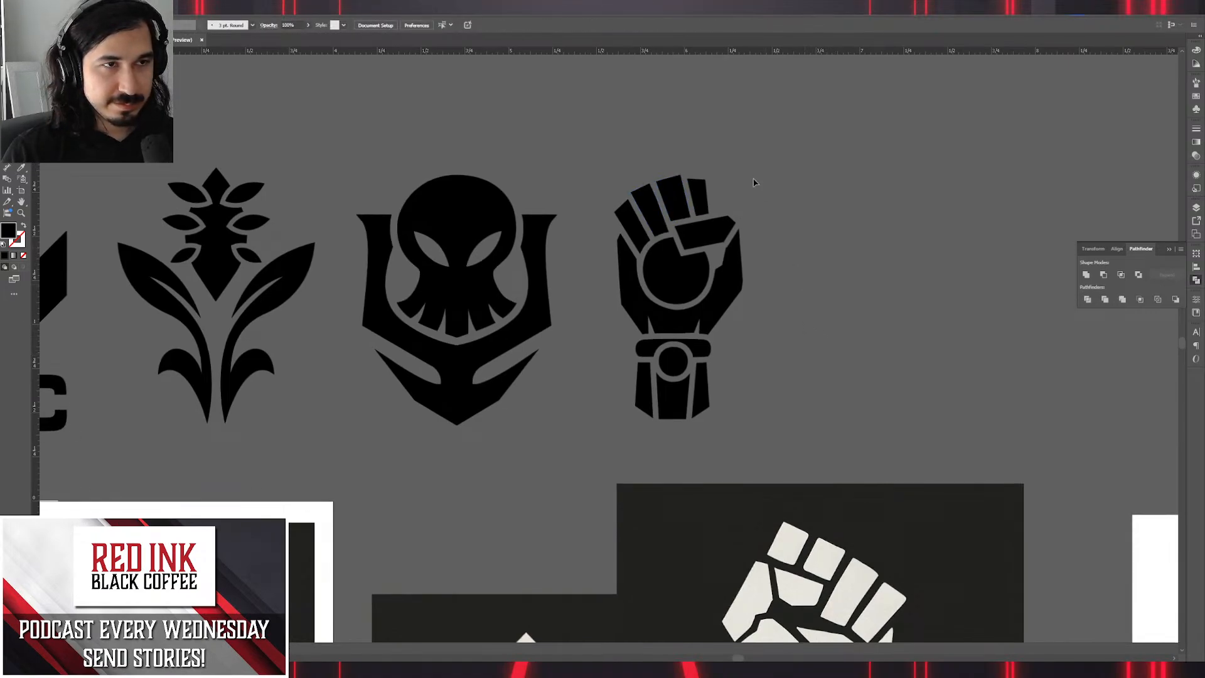
Remove the surplus anchor points along the sides of the first two fingers.
scroll(659, 167, up, 3)
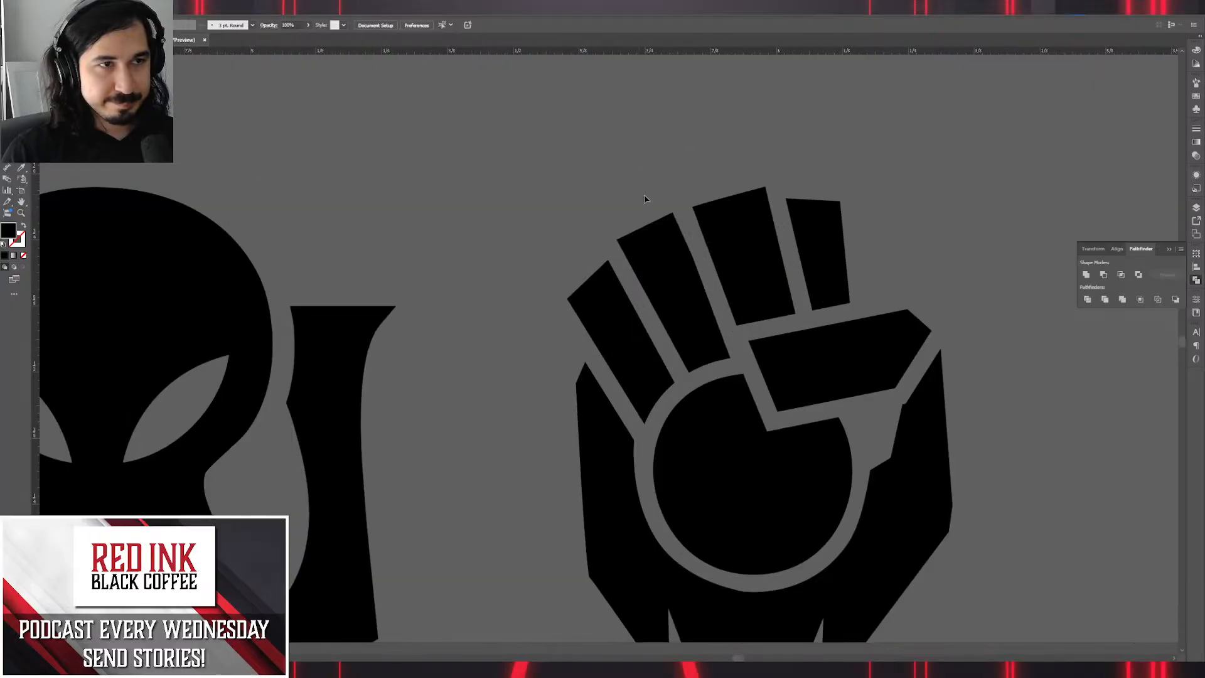
drag(477, 119, 922, 270)
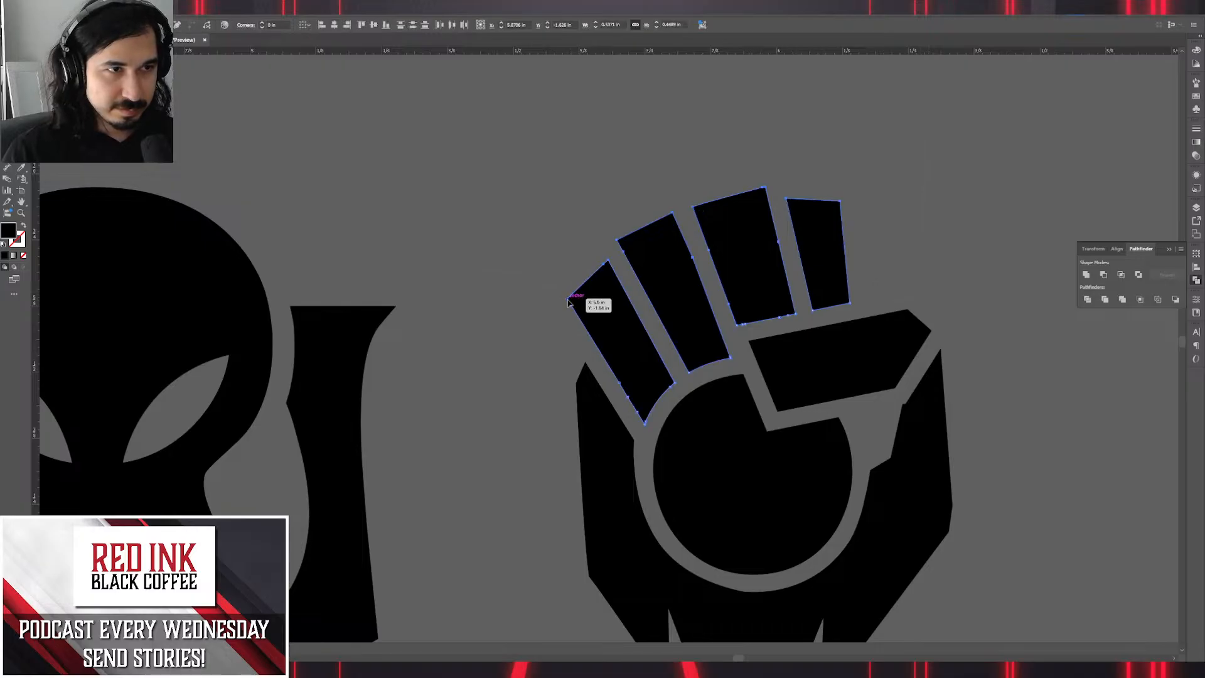
scroll(614, 318, up, 3)
key(a)
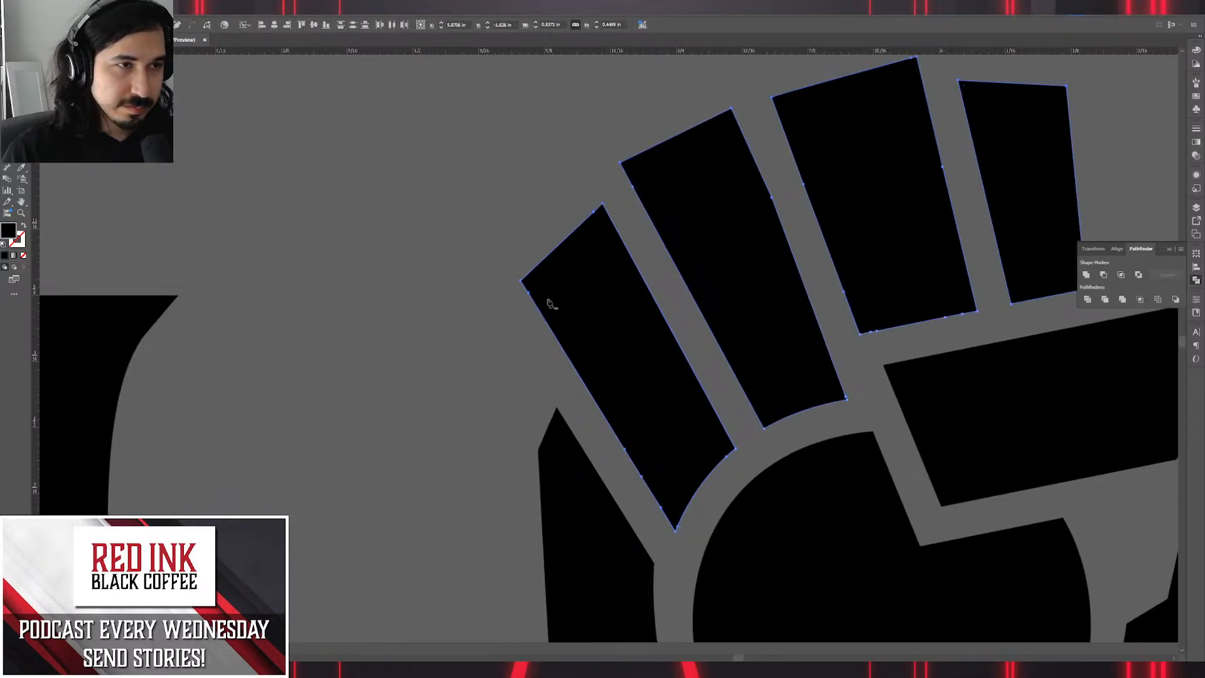
click(539, 301)
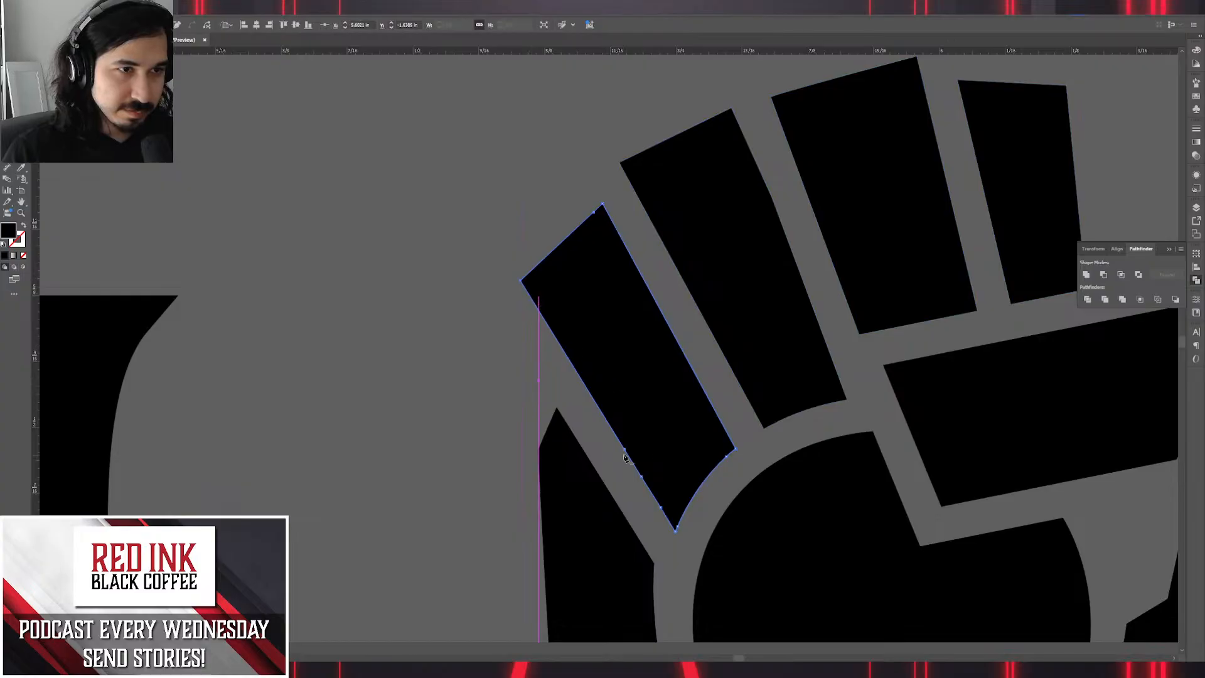
click(624, 450)
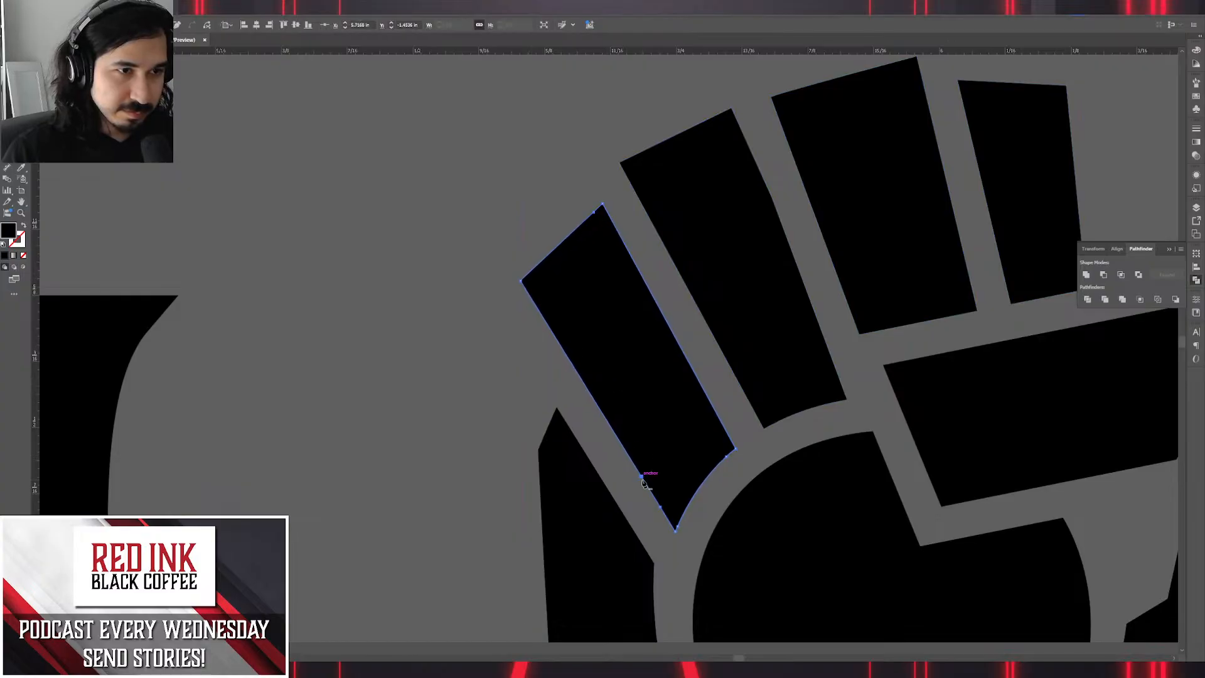
click(663, 510)
click(784, 220)
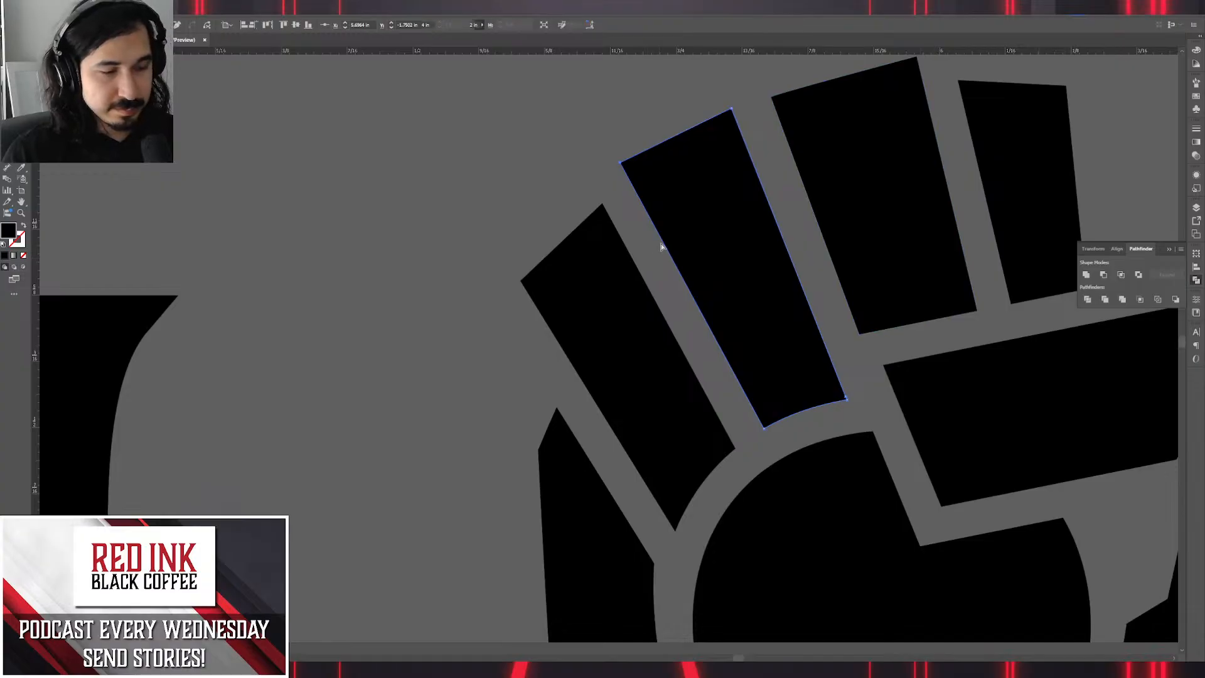
Shorten all four fingers by moving the anchor points of their tips together toward the palm.
key(a)
scroll(706, 234, down, 2)
drag(597, 132, 536, 200)
drag(467, 165, 881, 291)
scroll(558, 320, up, 3)
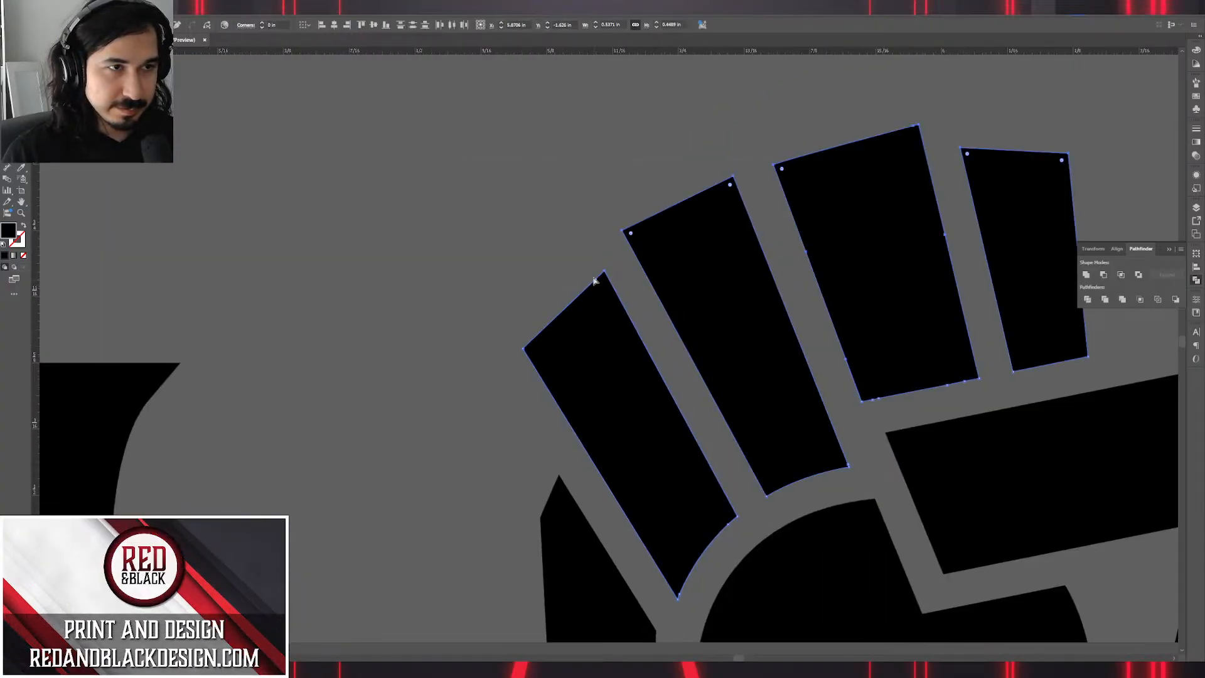
click(596, 281)
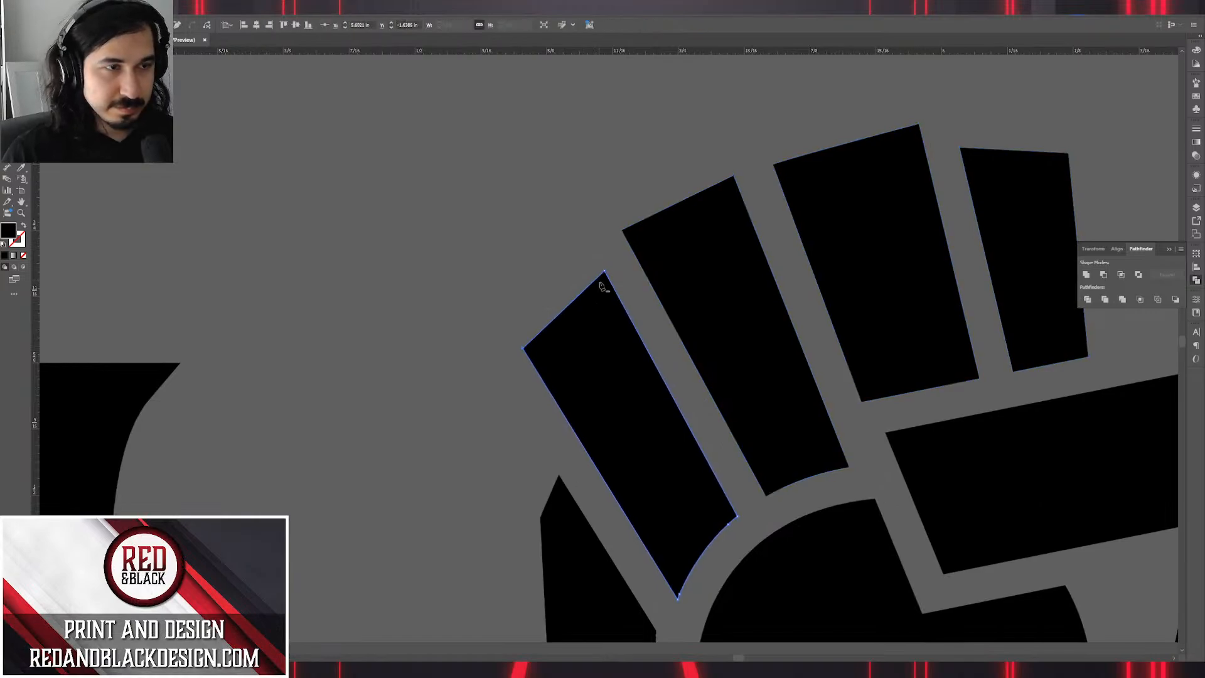
drag(400, 107, 1118, 305)
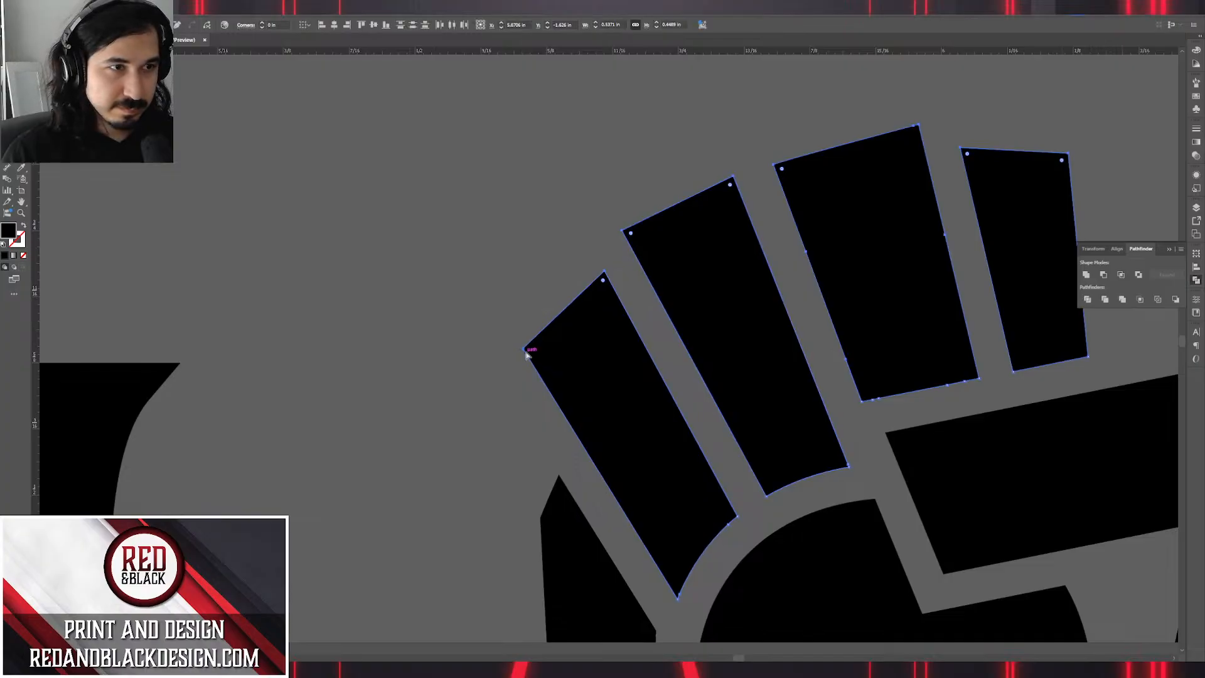
drag(523, 349, 521, 353)
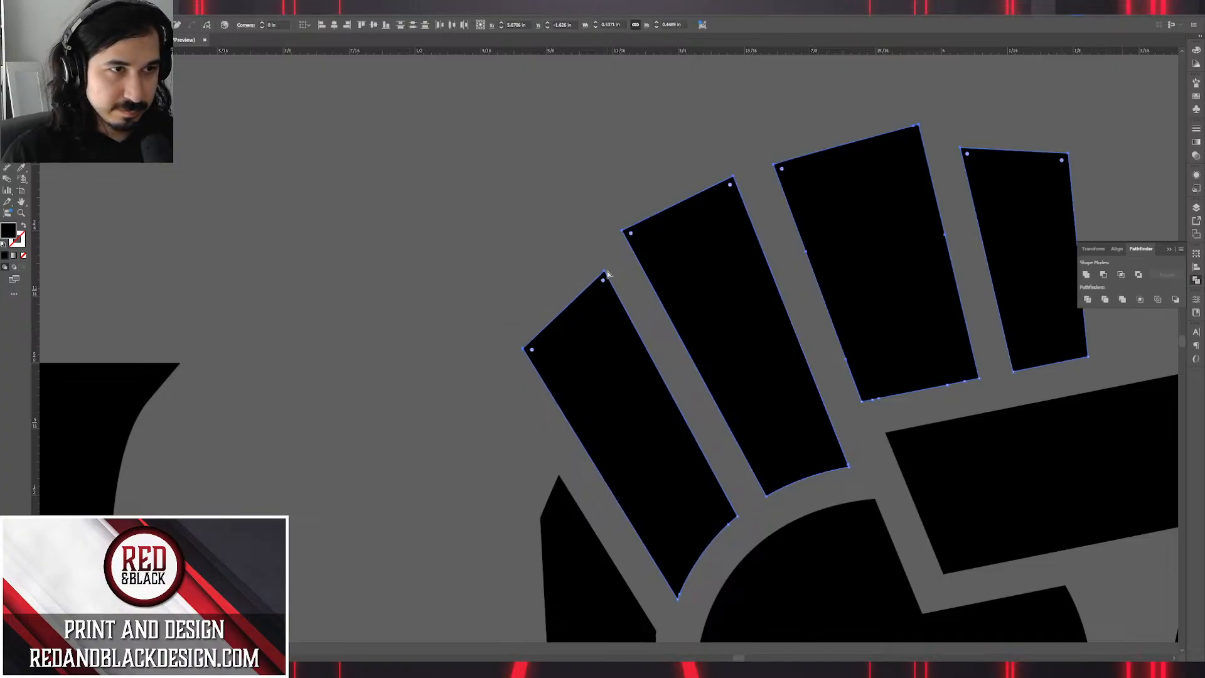
drag(607, 273, 628, 352)
drag(910, 382, 769, 335)
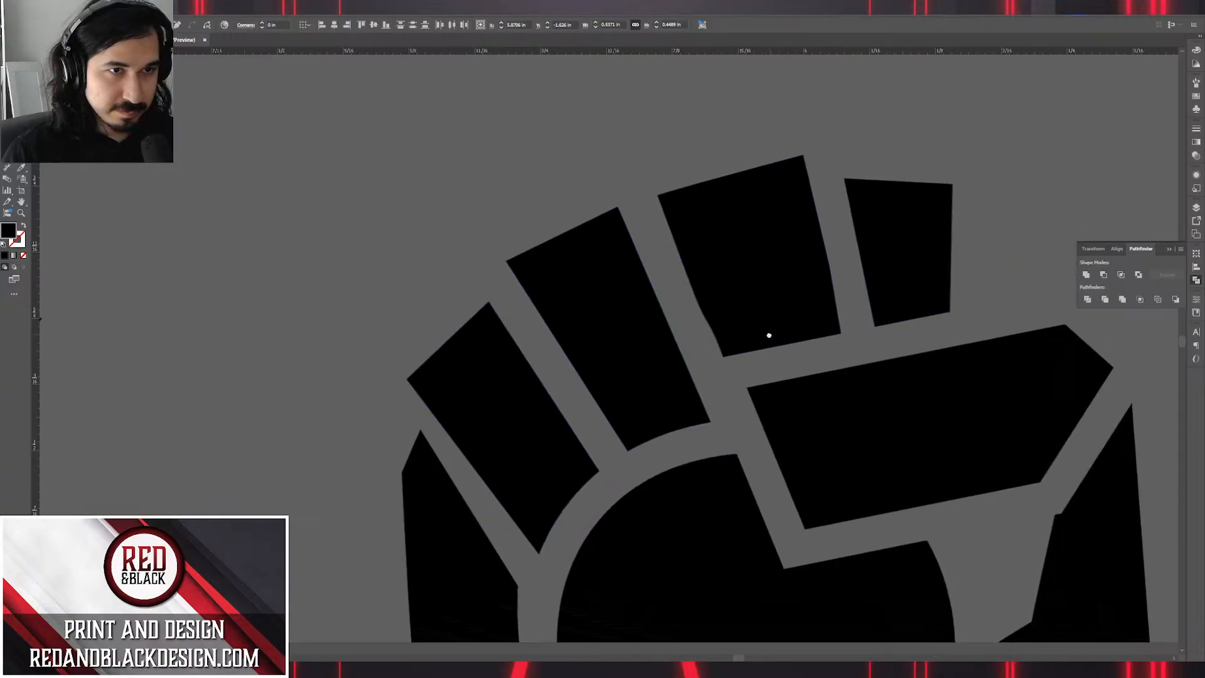
Remove the surplus anchor points along the sides and base of the third finger.
click(697, 293)
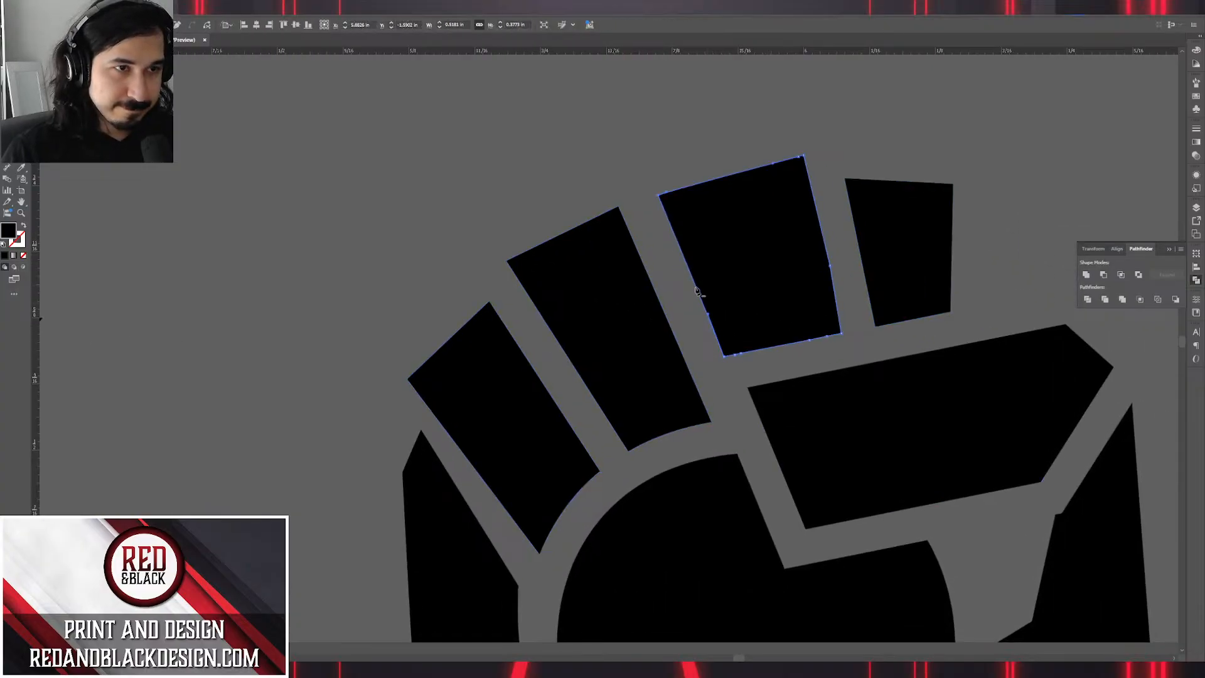
click(830, 269)
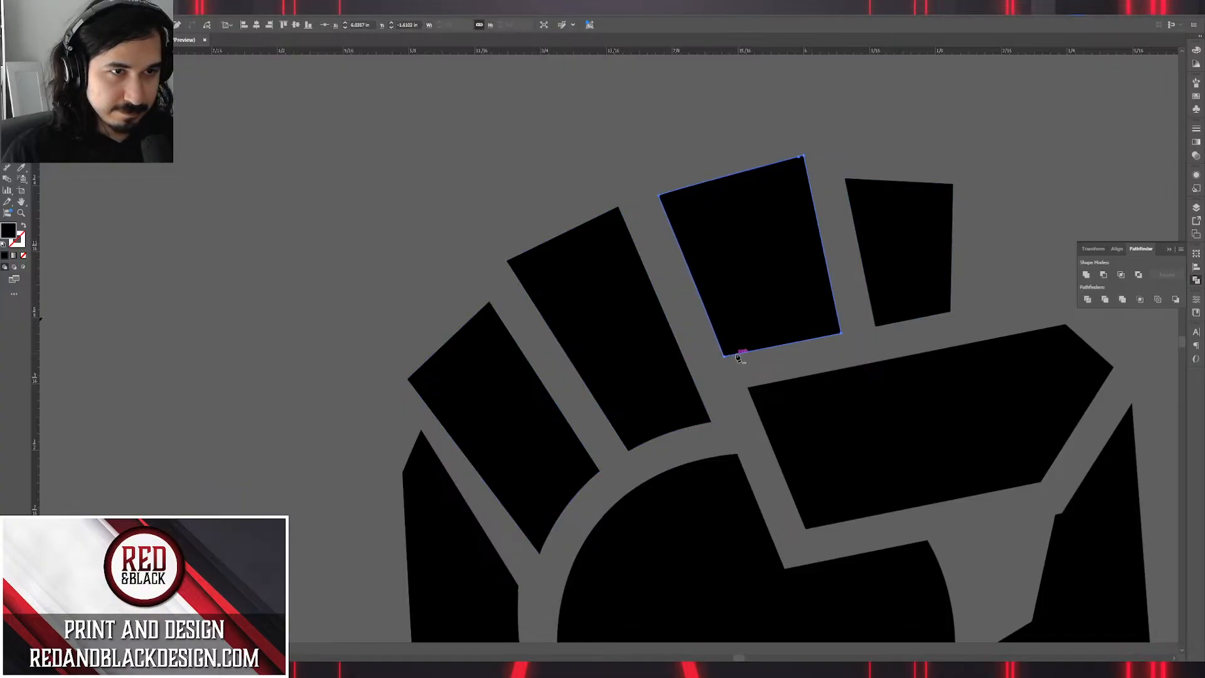
shift+click(887, 269)
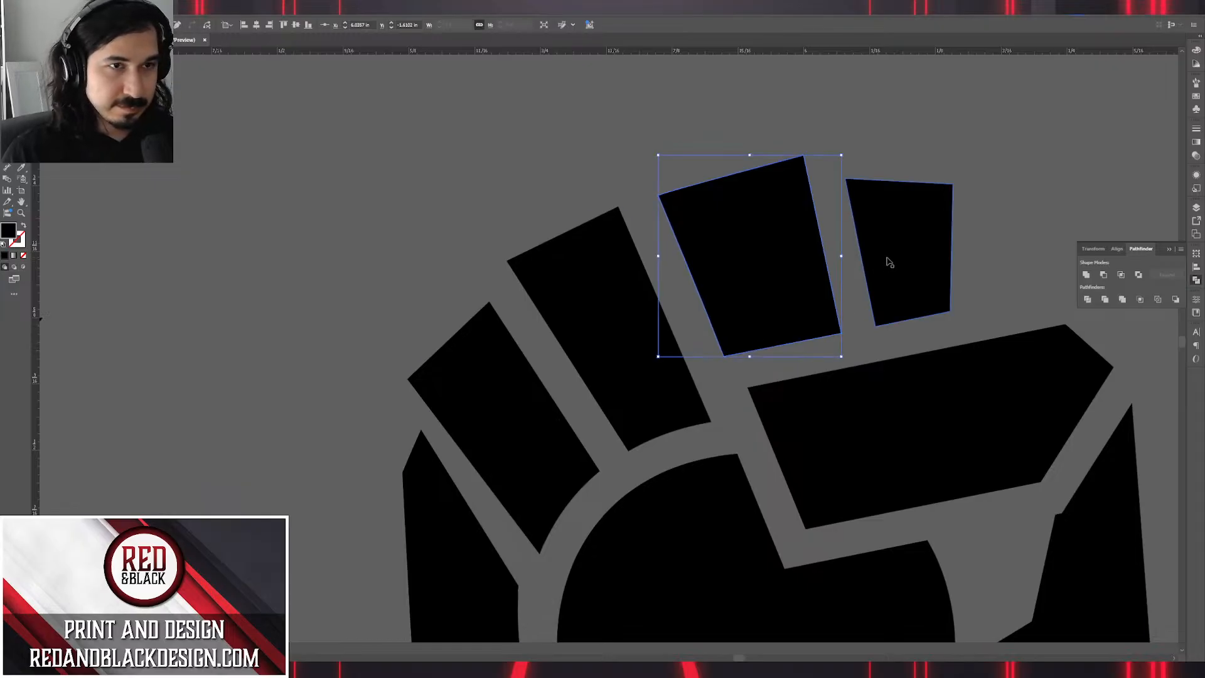
key(ctrl+a)
key(shift+ctrl+a)
Check the outlines of the other fingers and clean up the surplus anchor point at the second finger's base corner.
click(908, 253)
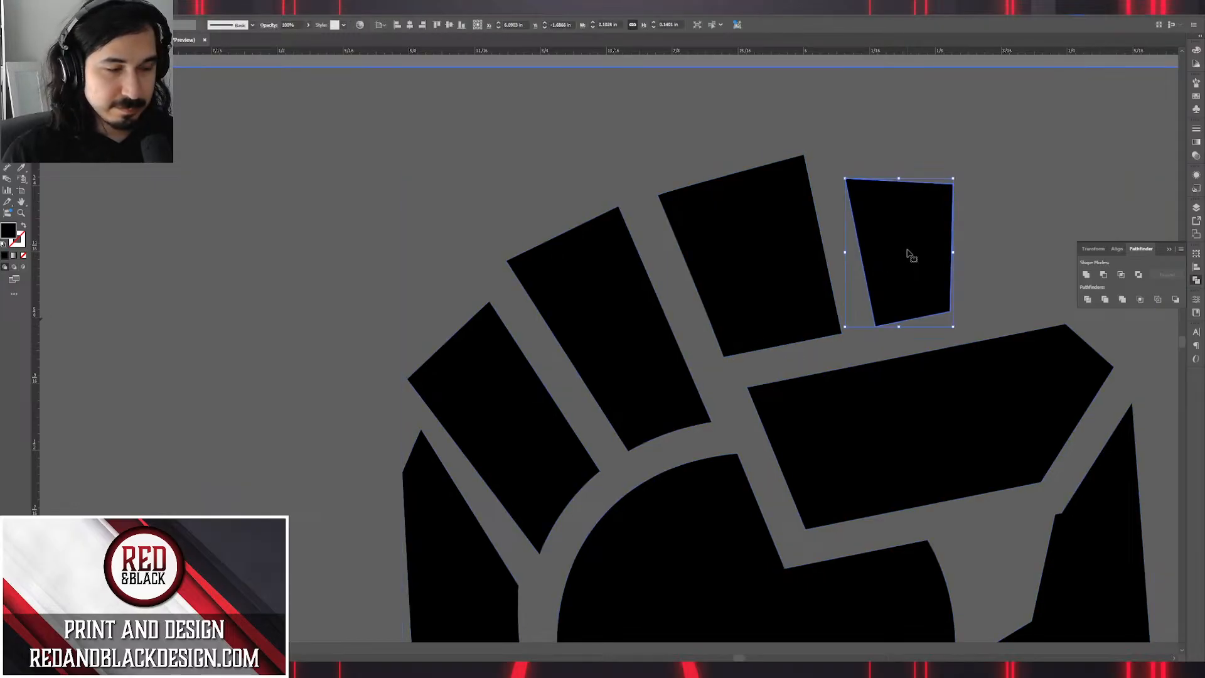
click(642, 333)
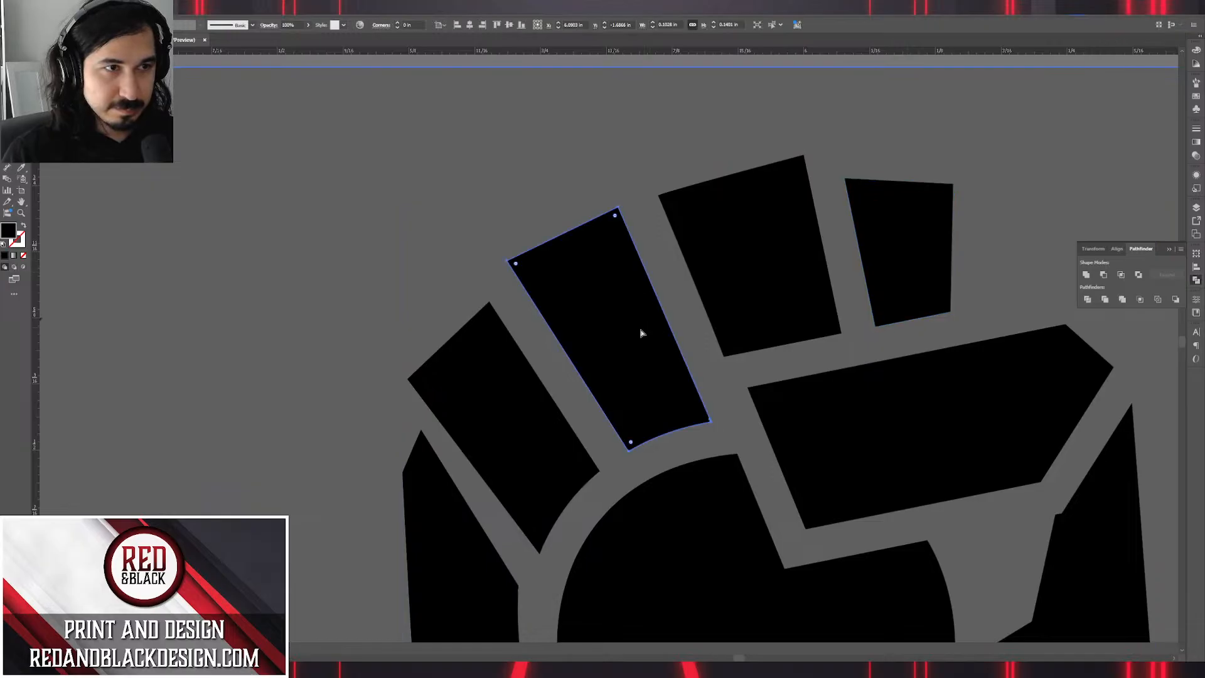
click(519, 381)
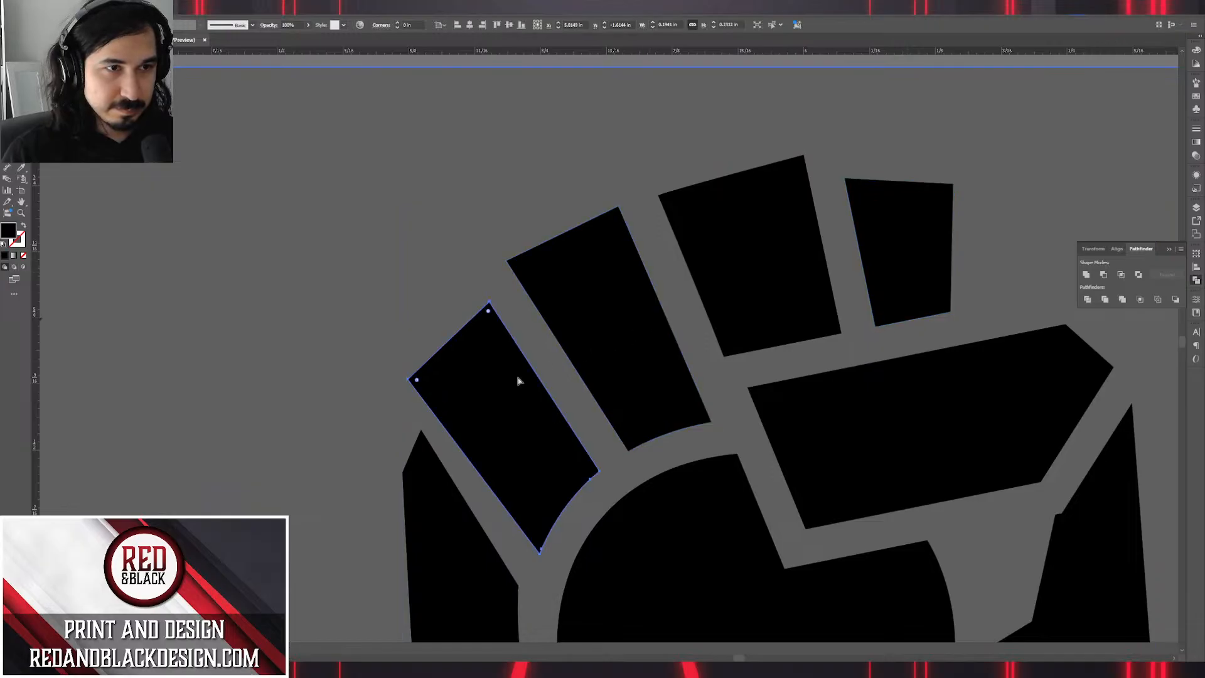
click(634, 342)
click(712, 422)
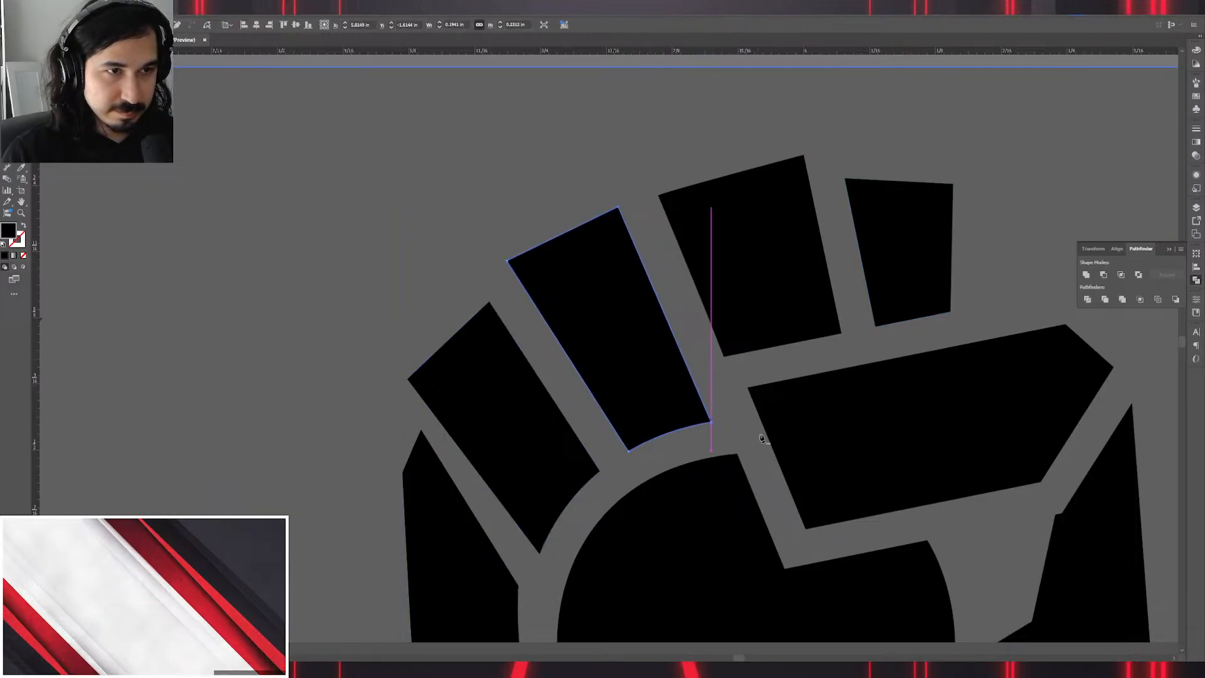
click(525, 156)
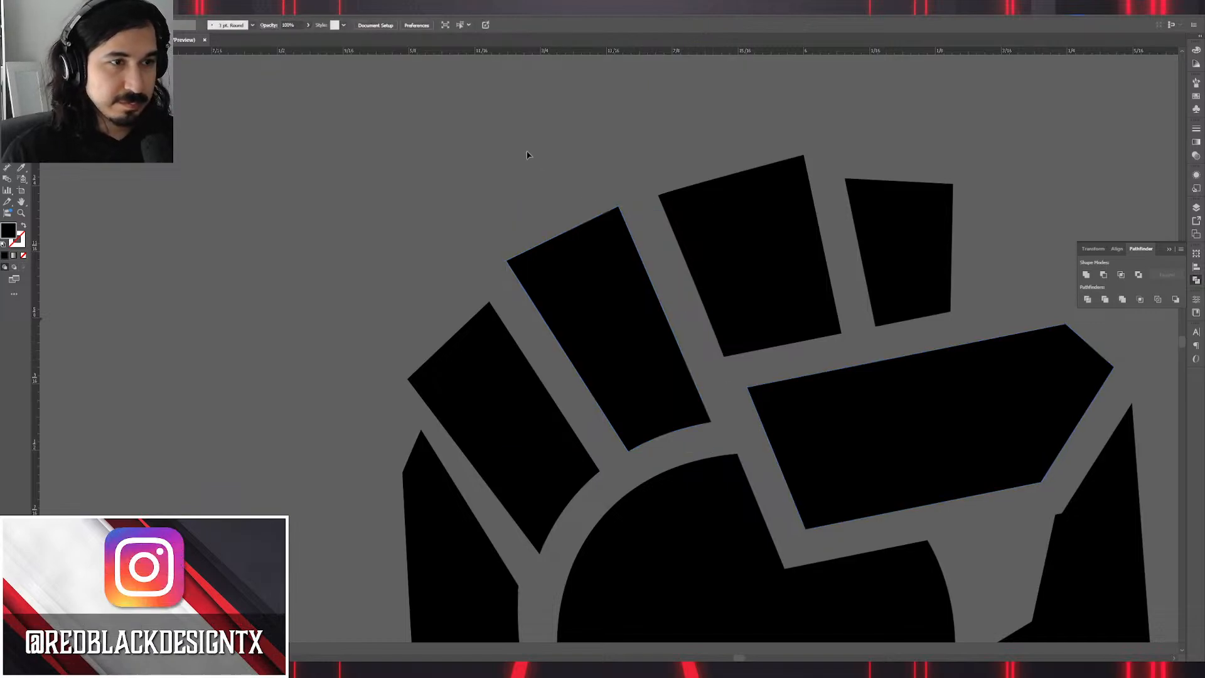
Move both corners of the third finger's side facing the second finger inward and remove the surplus anchor points there.
scroll(525, 156, down, 4)
scroll(540, 165, up, 3)
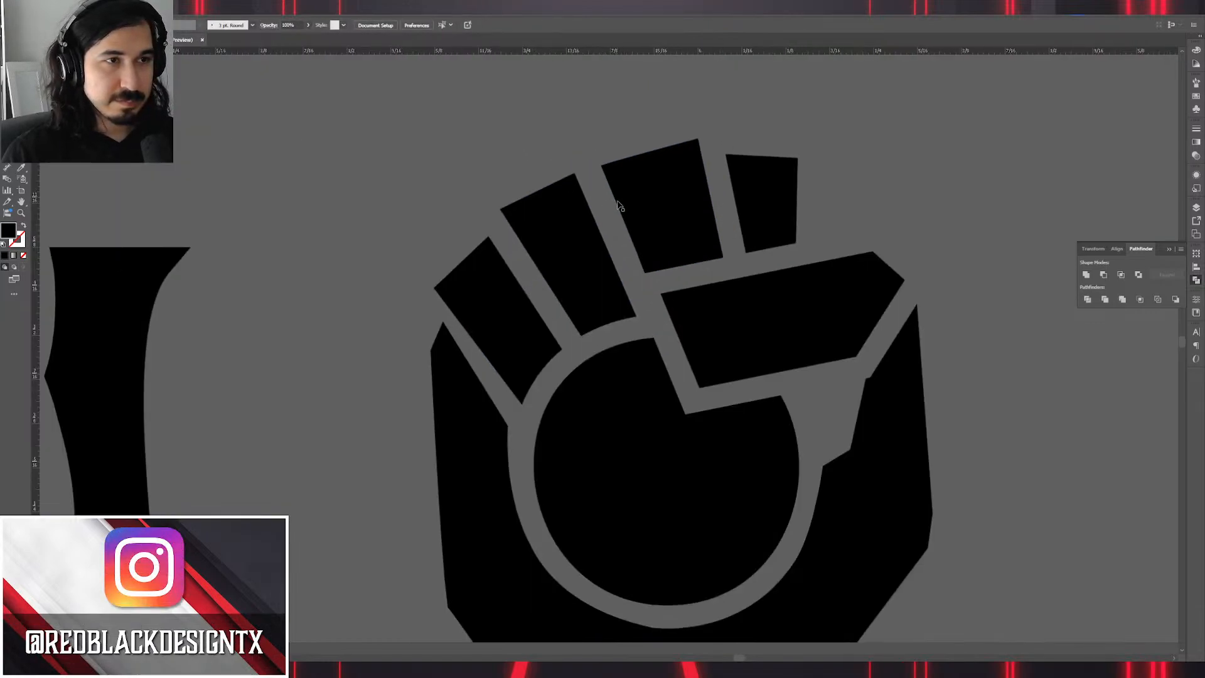
scroll(621, 201, down, 3)
scroll(628, 204, up, 4)
scroll(661, 282, up, 1)
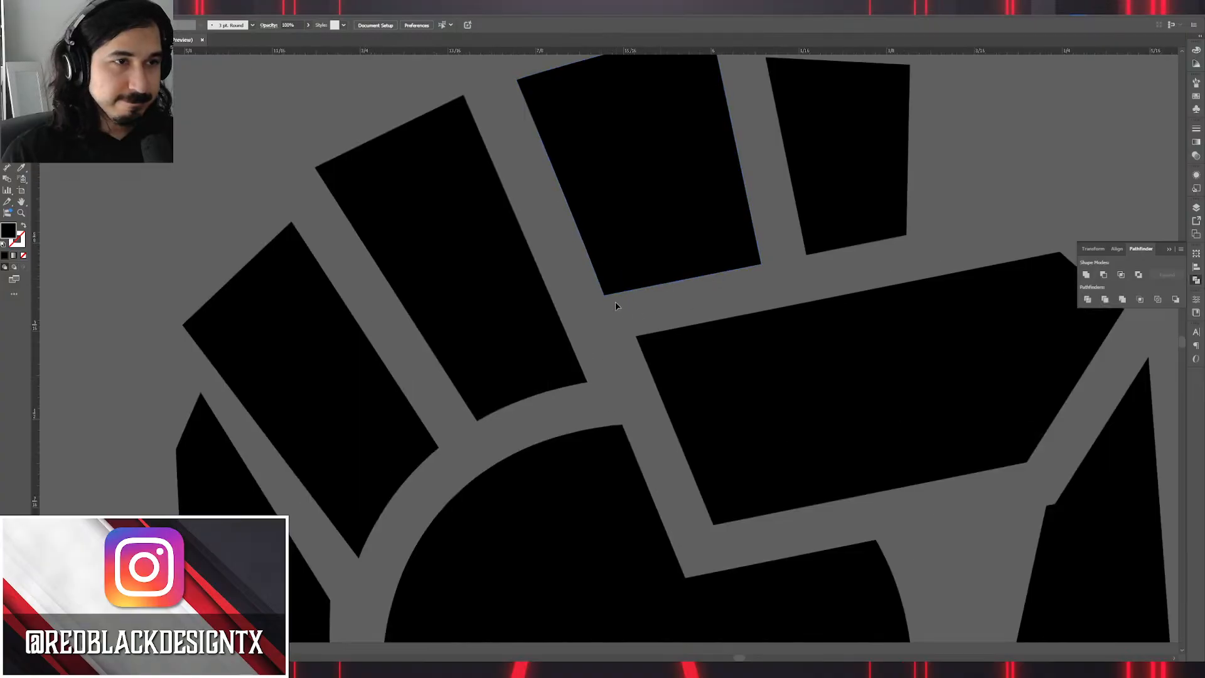
drag(606, 296, 621, 295)
scroll(628, 326, up, 3)
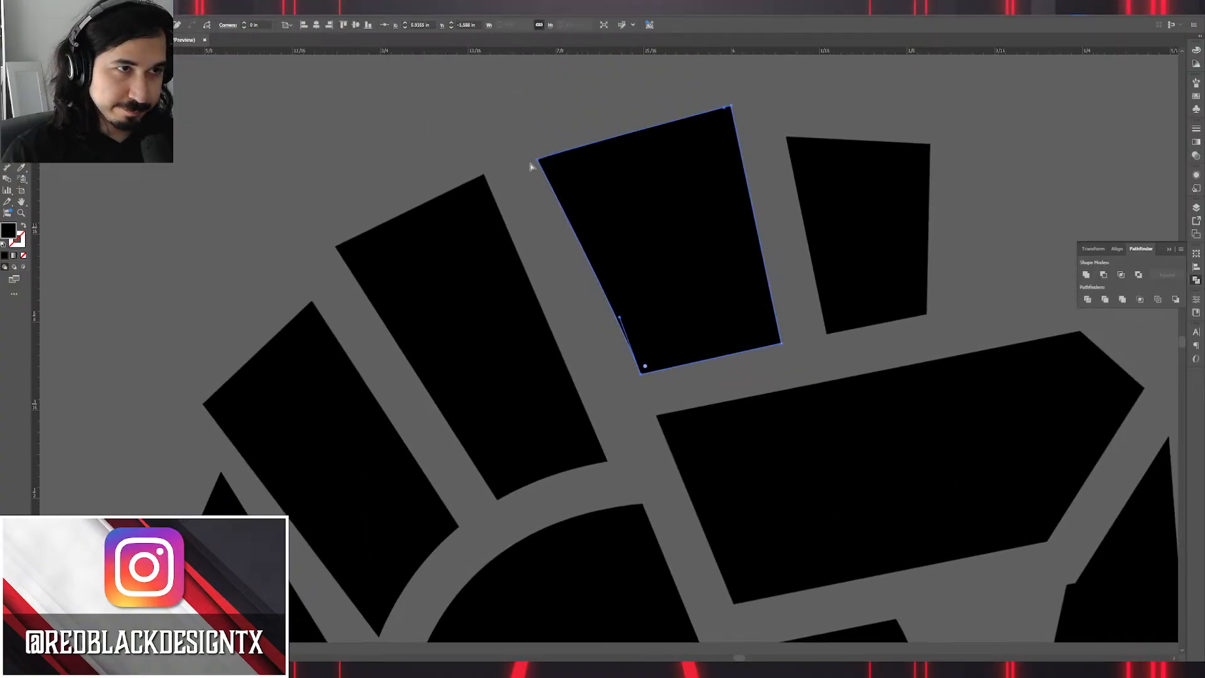
drag(533, 164, 558, 159)
click(643, 376)
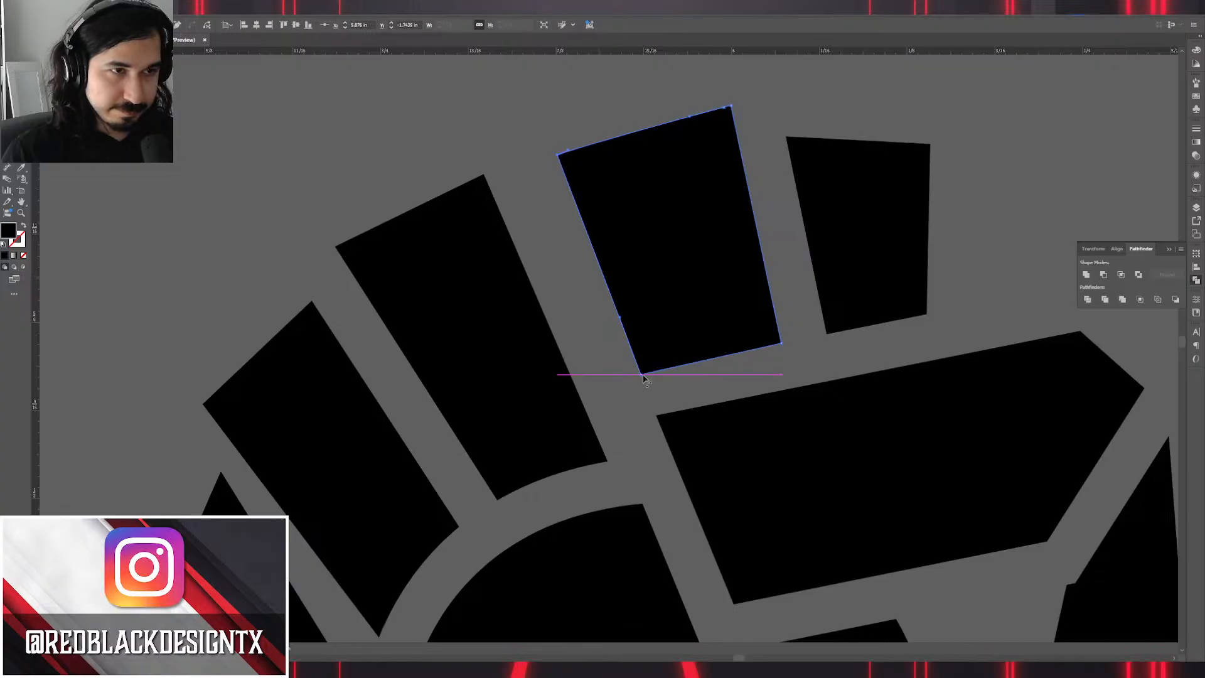
click(560, 156)
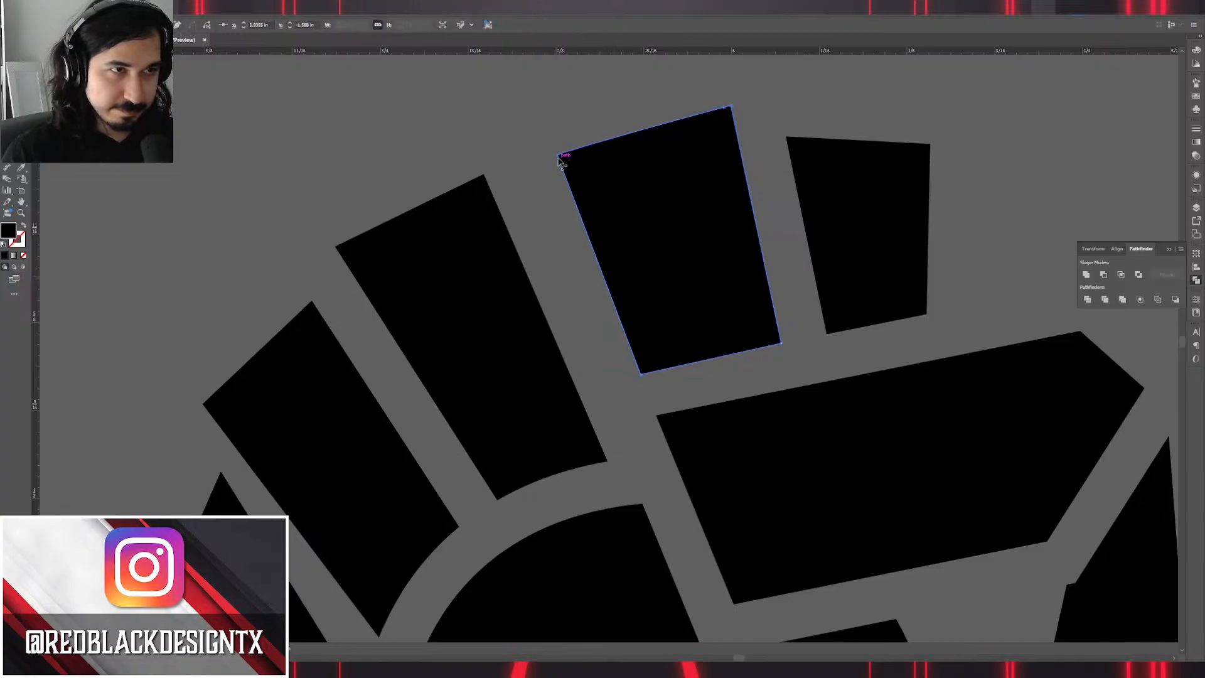
click(997, 227)
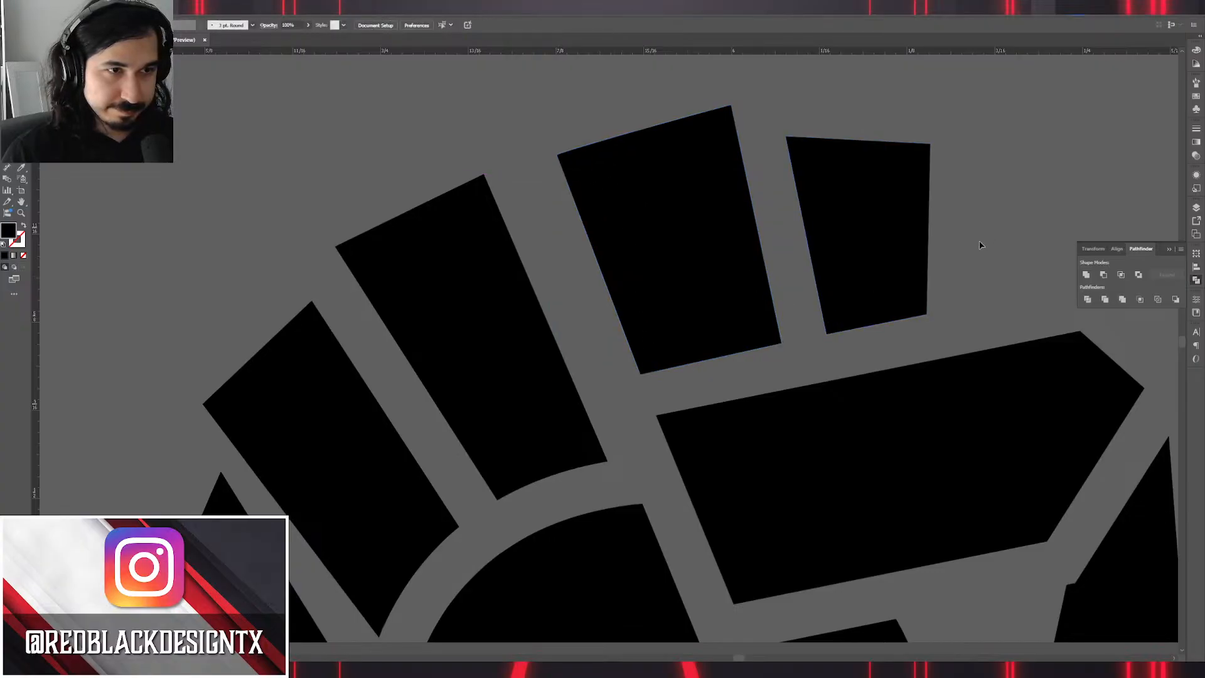
Widen the second finger by moving both corners of its side facing the third finger outward, parallel to that finger.
drag(607, 463, 626, 450)
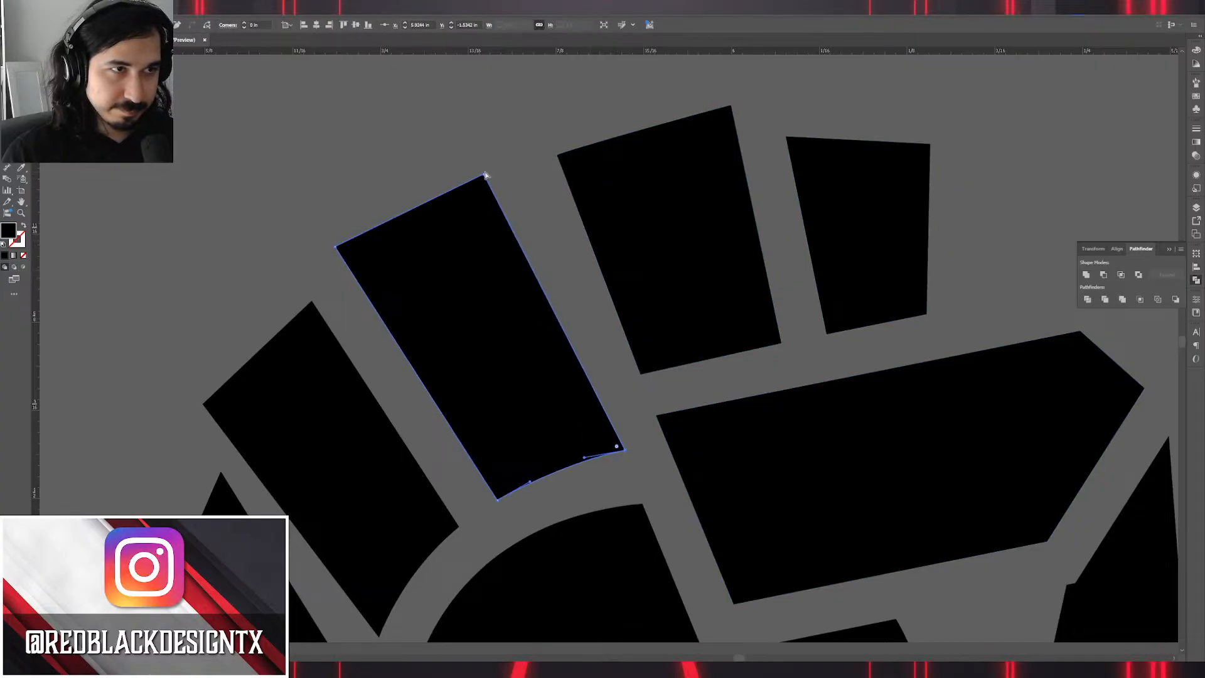
drag(484, 175, 511, 167)
key(v)
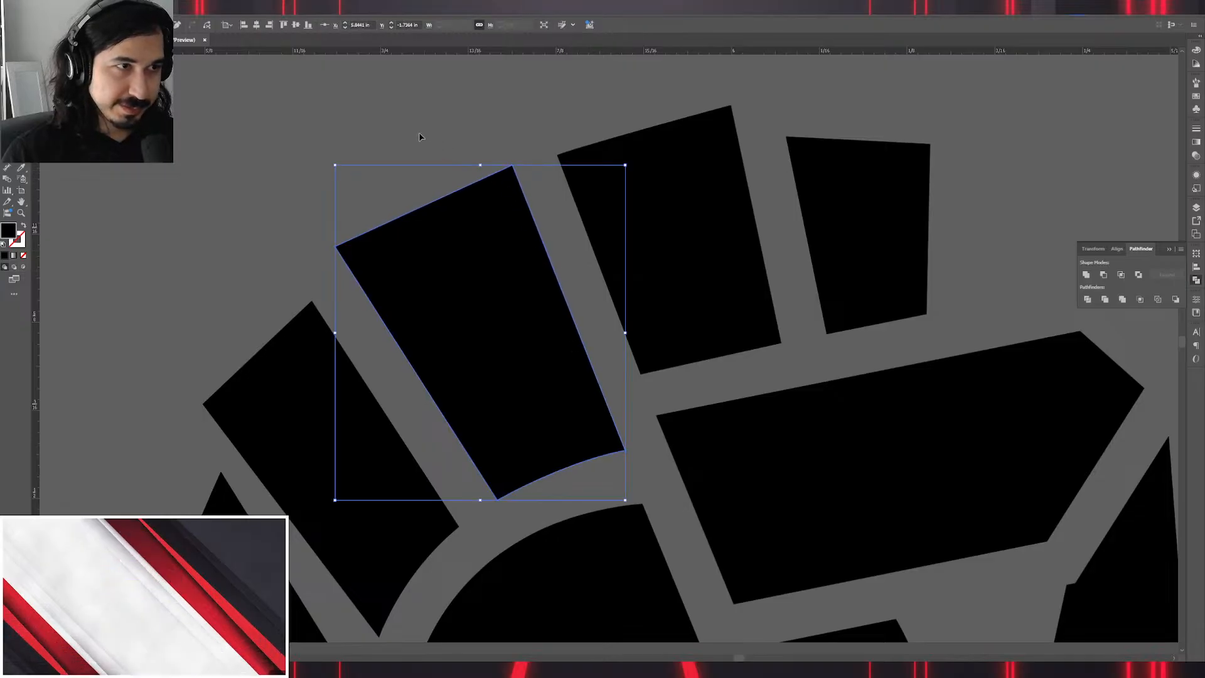
click(420, 132)
scroll(419, 132, down, 3)
scroll(341, 233, up, 3)
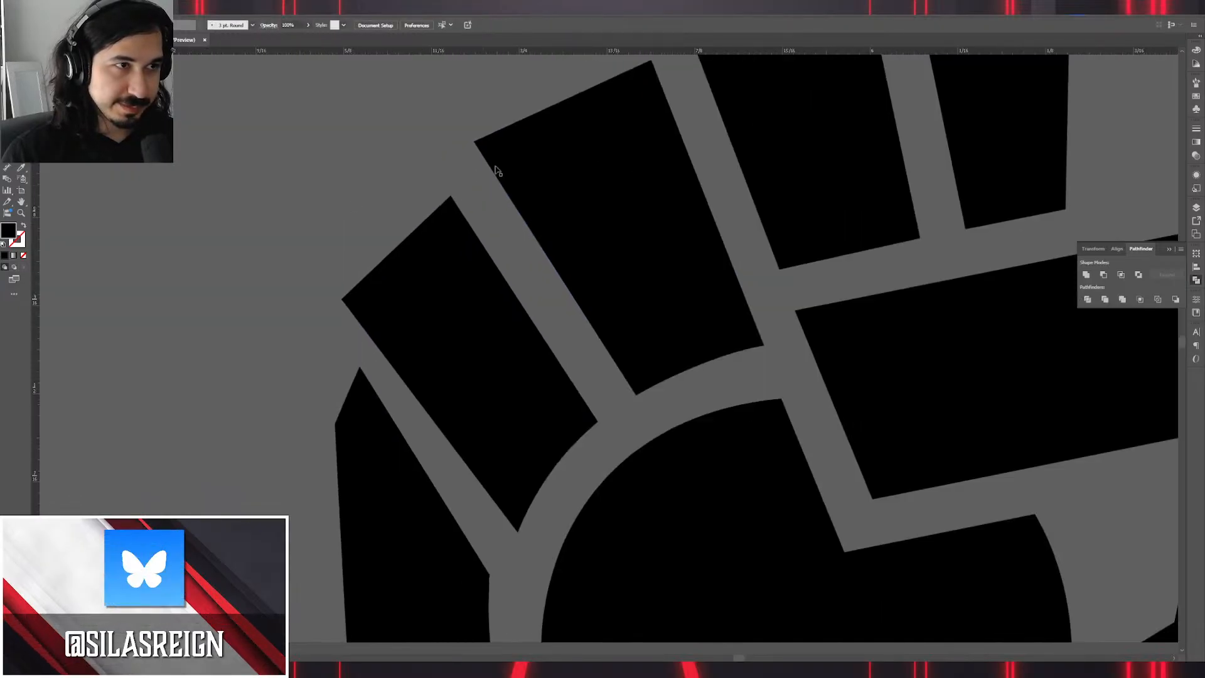
Re-angle the fingertips by raising the second finger's corner nearest the third and lowering the third finger's corner nearest the fourth.
scroll(492, 167, down, 1)
drag(595, 177, 587, 157)
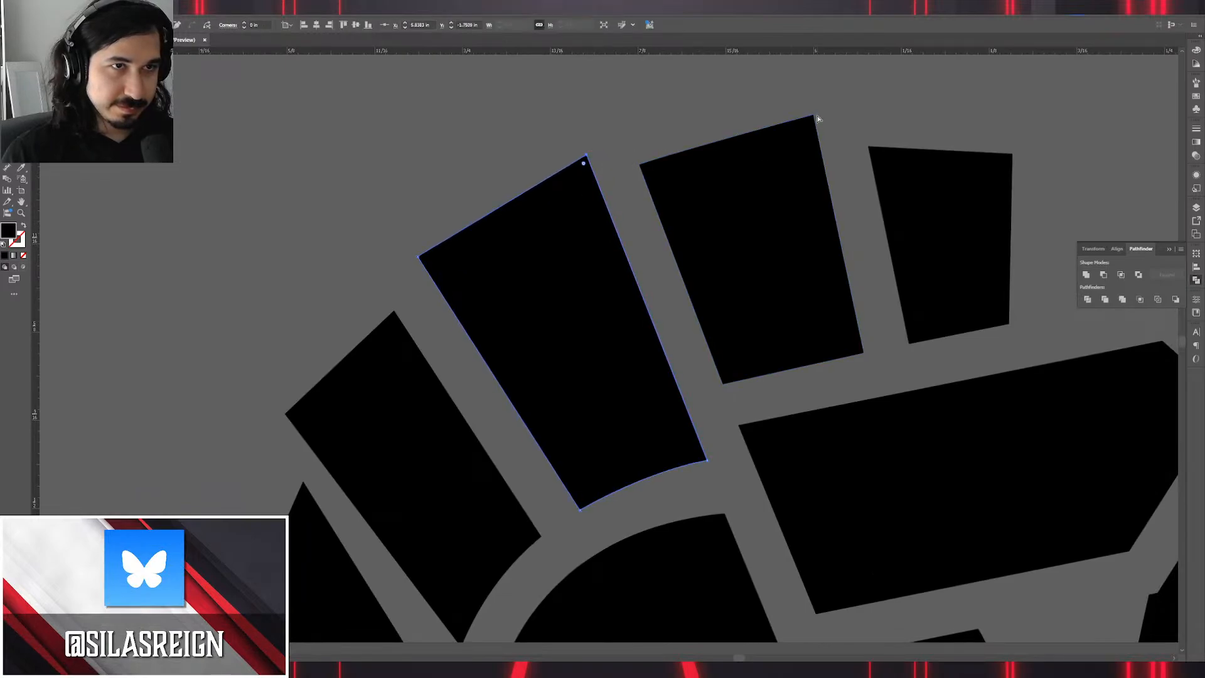
drag(813, 116, 819, 132)
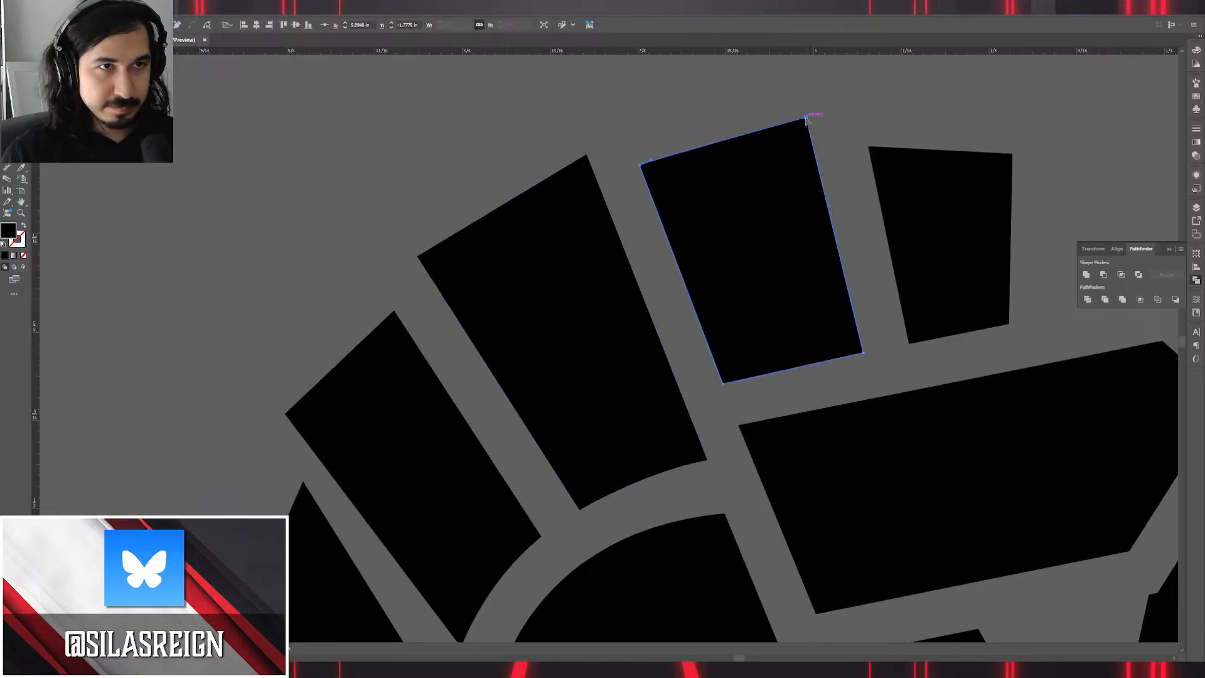
mouse_move(807, 119)
mouse_down()
mouse_move(820, 129)
mouse_move(810, 133)
mouse_up()
key(v)
click(904, 123)
scroll(830, 170, down, 4)
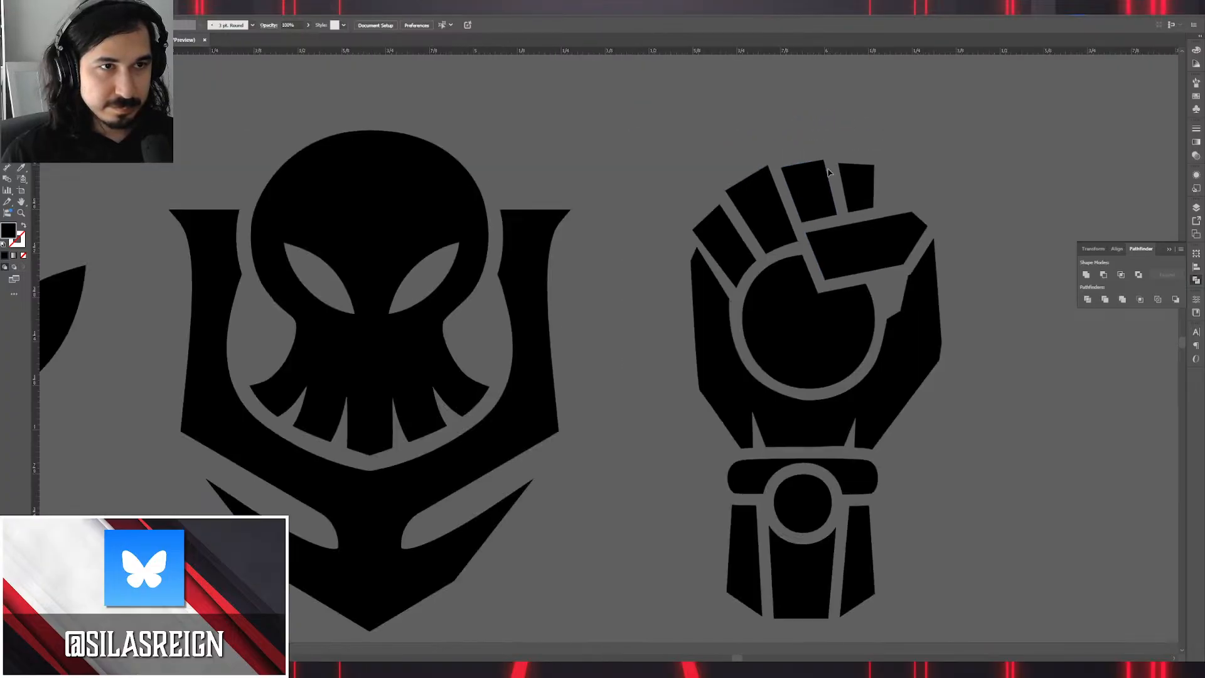
Lower the outer tip corner of the fourth finger so its tip slopes outward, and compare the fist with the neighboring emblems.
scroll(829, 172, up, 5)
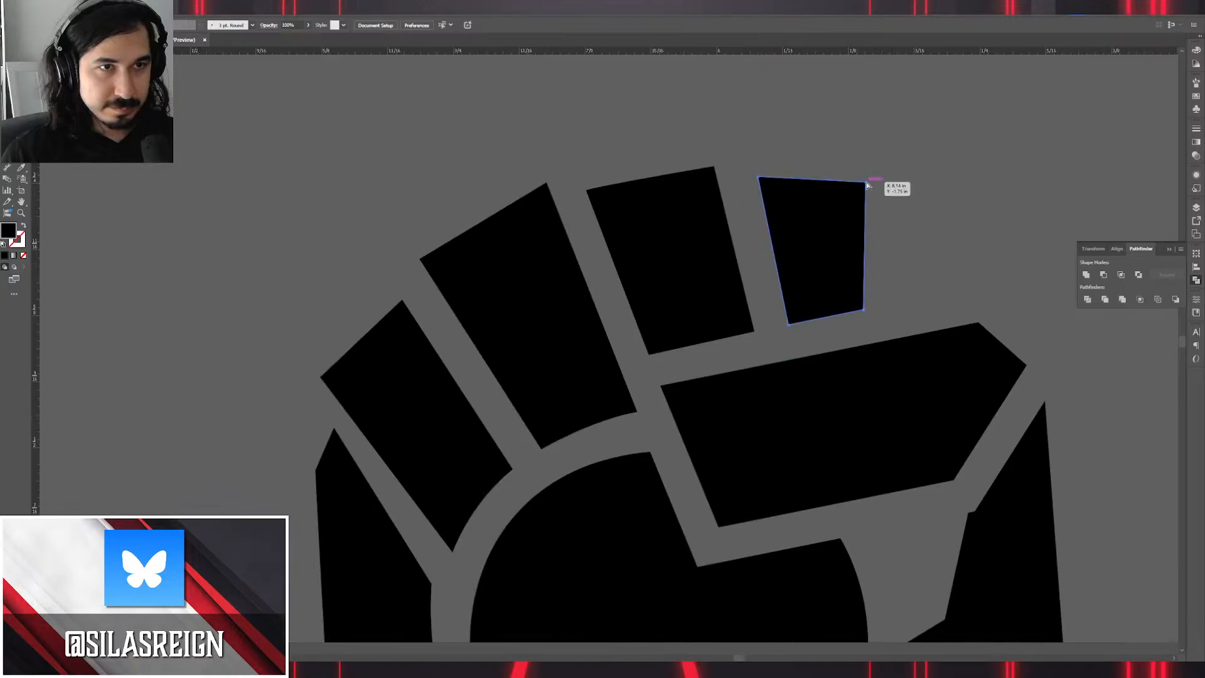
drag(869, 186, 870, 197)
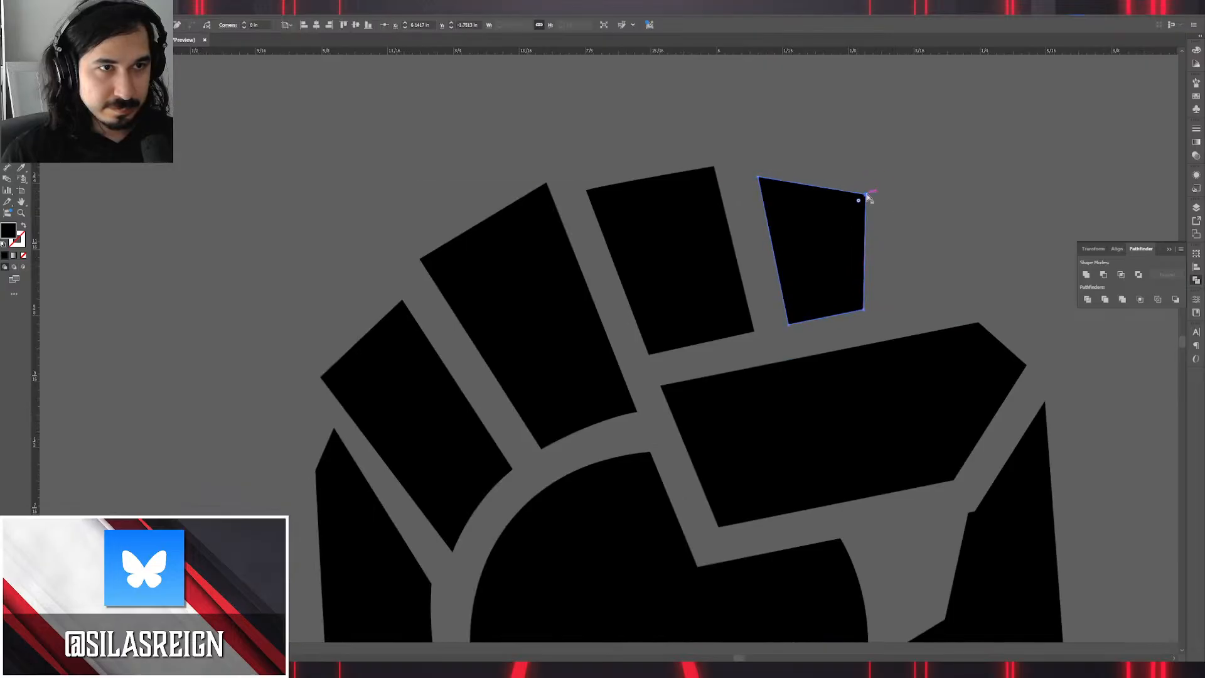
key(v)
click(948, 167)
scroll(948, 168, down, 5)
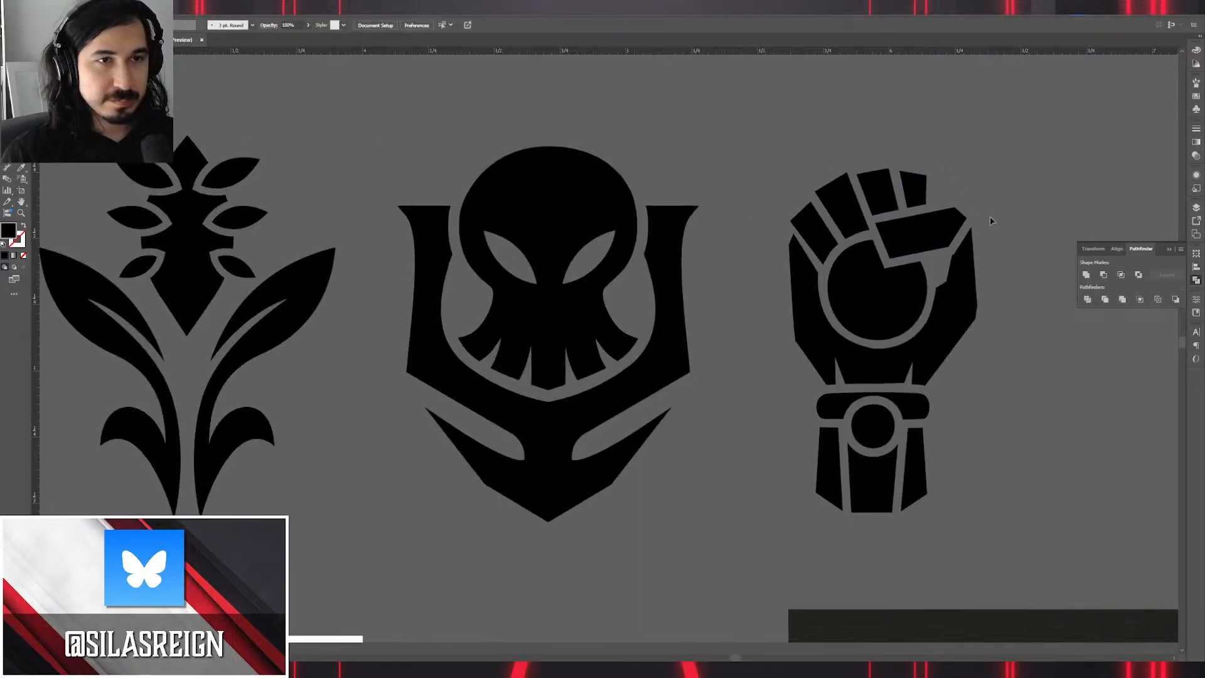
drag(1036, 274, 874, 243)
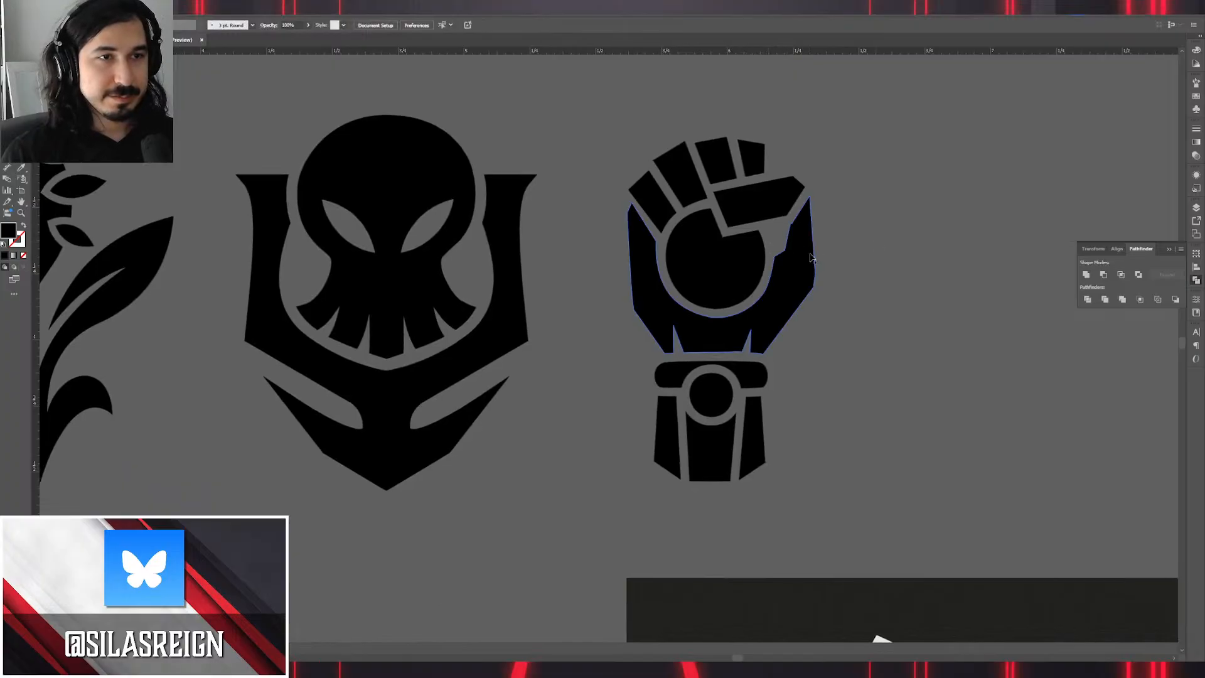
scroll(866, 255, down, 3)
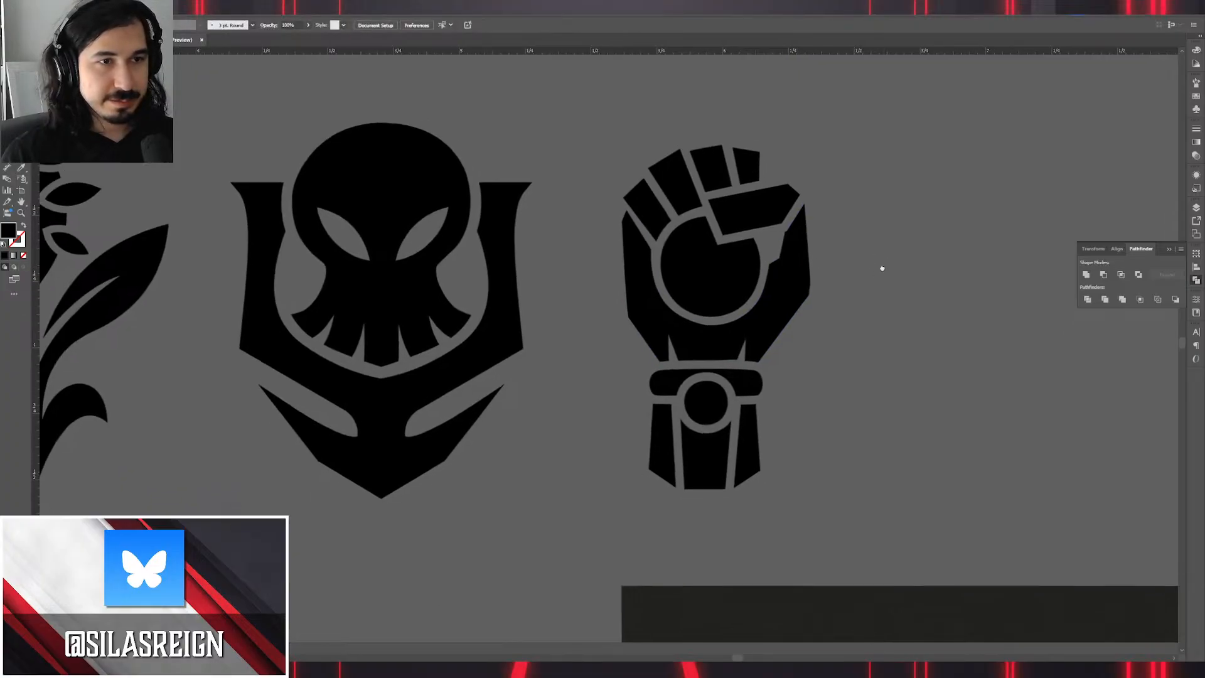
drag(897, 280, 975, 313)
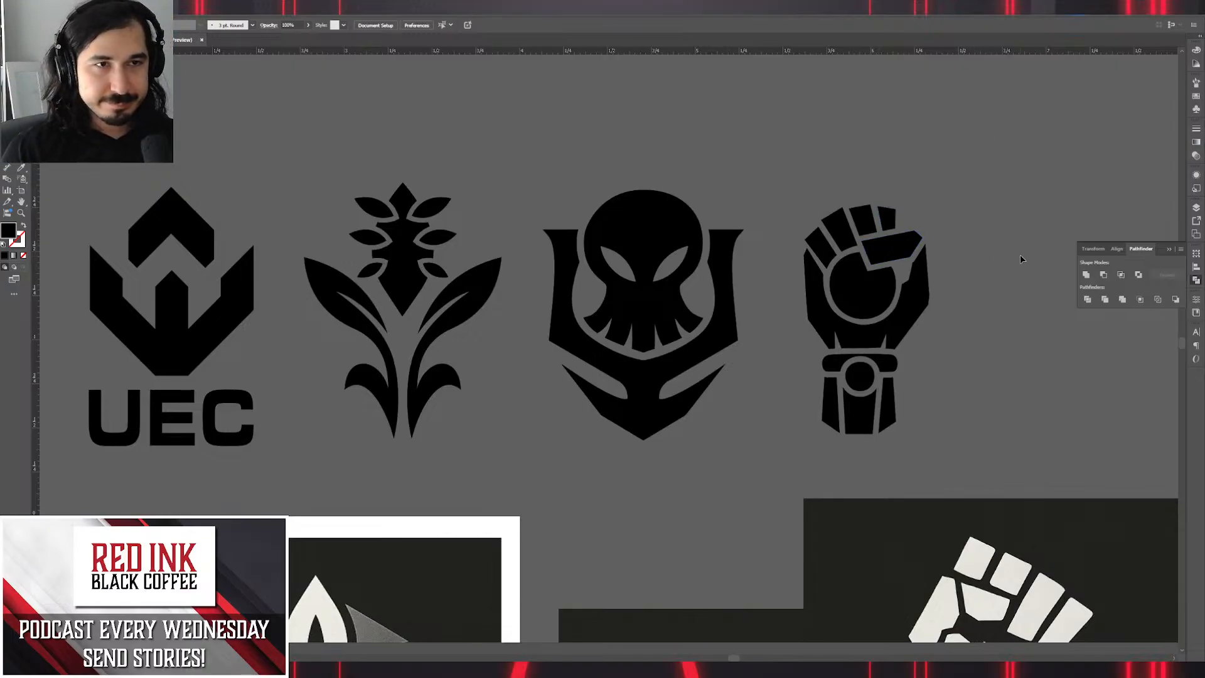
Move the palm's pointed tip beside the first finger outward so the gap between them runs parallel.
scroll(841, 260, up, 4)
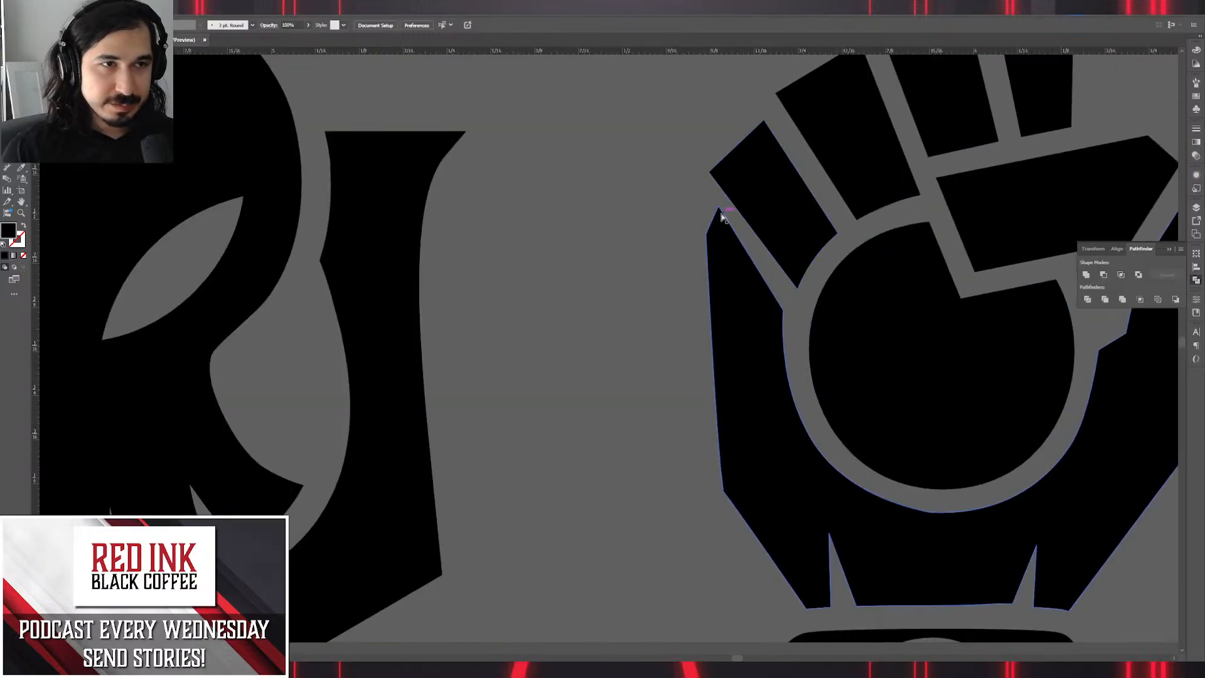
scroll(725, 217, up, 3)
drag(713, 198, 691, 225)
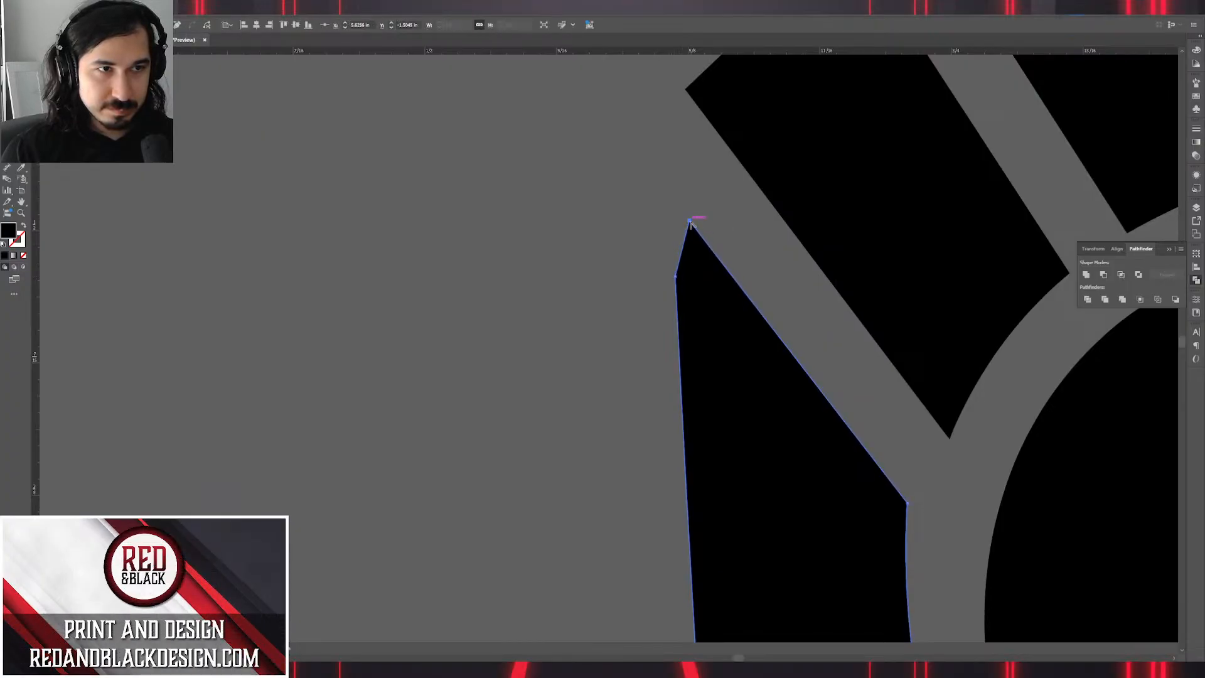
click(624, 181)
scroll(627, 183, down, 4)
scroll(628, 182, down, 4)
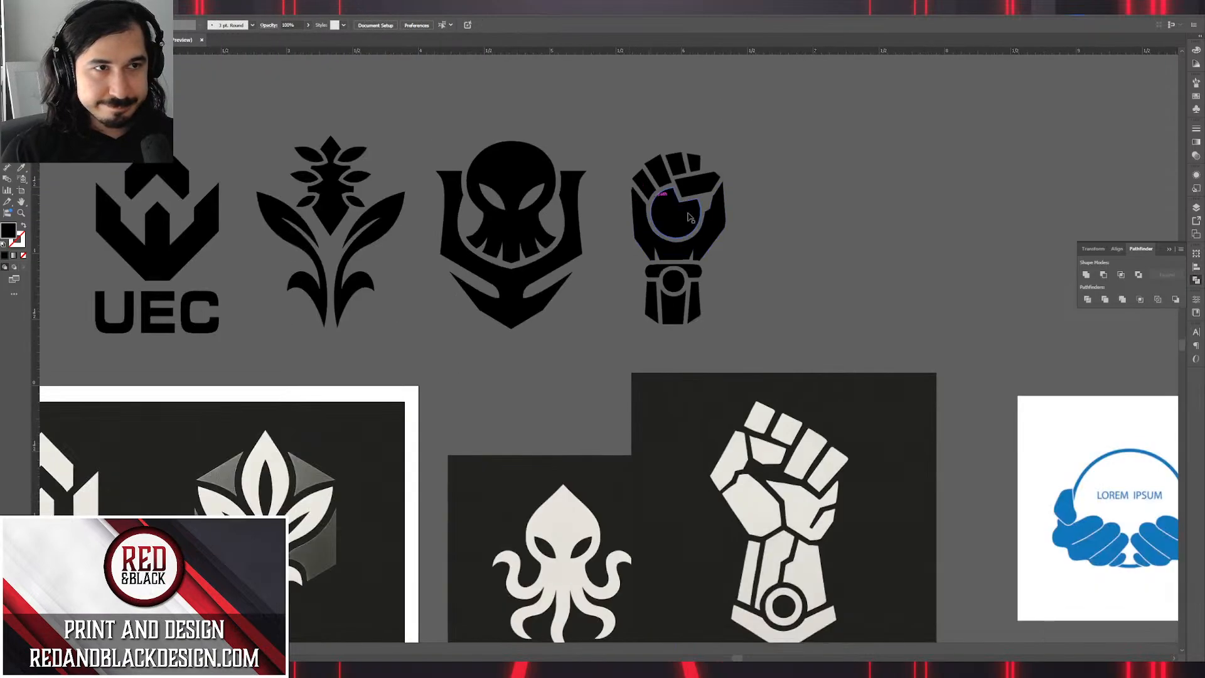
drag(789, 274, 950, 288)
scroll(931, 290, down, 1)
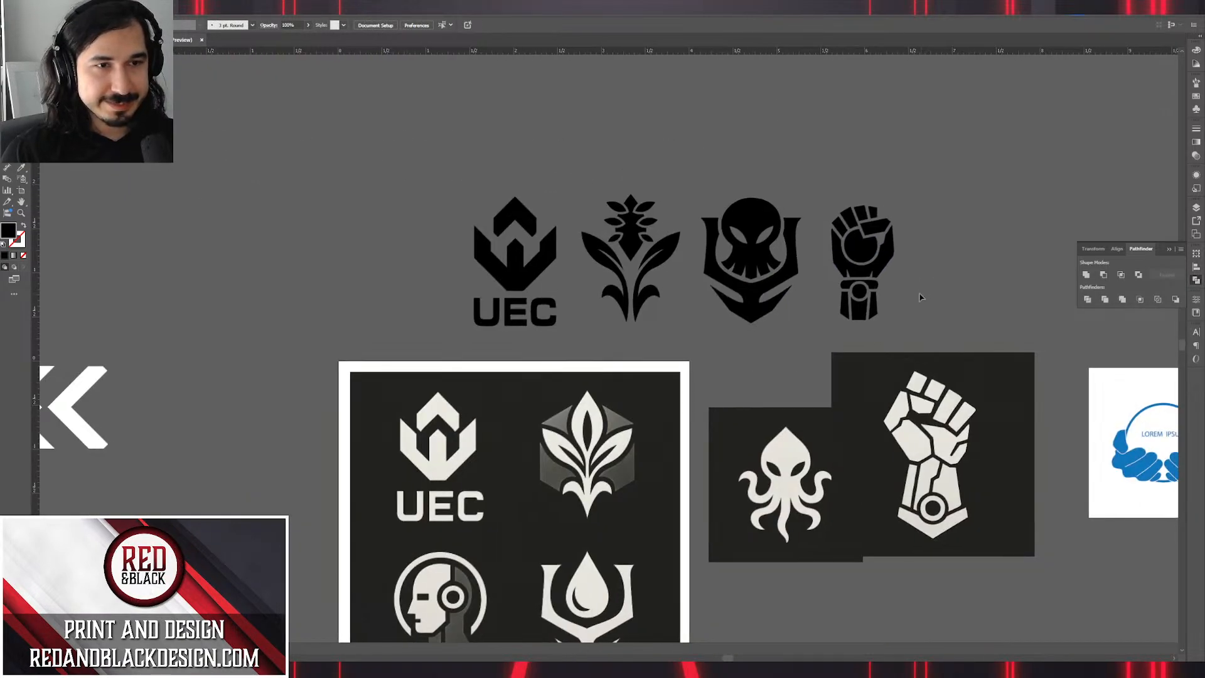
Draw a black rectangle about 1.4 by 1.8 in beside the emblems and pull its bottom edge's midpoint down into a banner point.
scroll(923, 292, down, 2)
scroll(922, 293, up, 2)
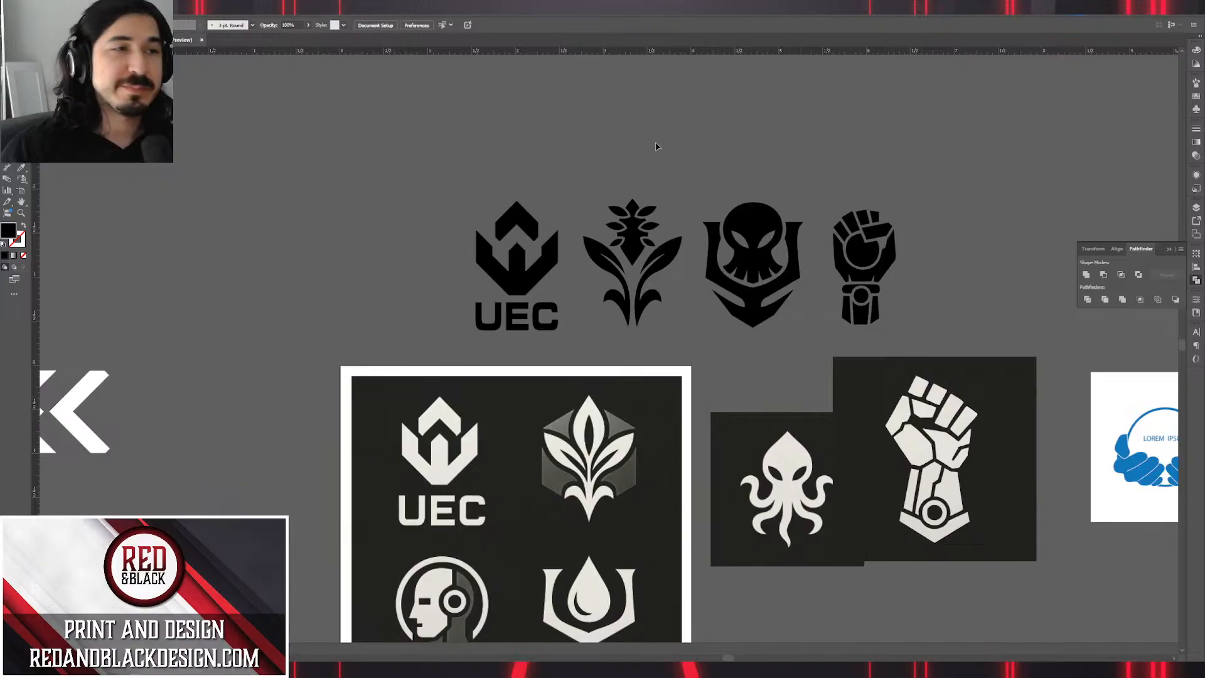
drag(277, 149, 400, 309)
key(a)
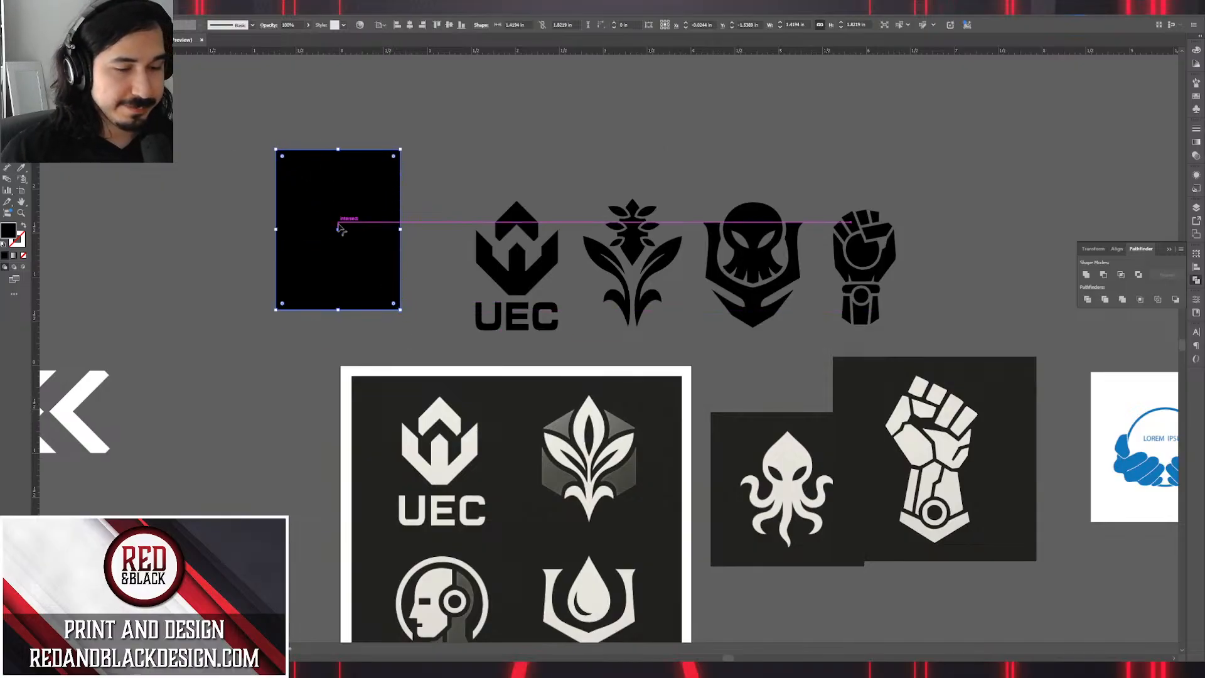
click(333, 310)
drag(334, 312, 338, 331)
key(v)
Move the octopus, fist and hands reference images beyond the artboard, unlock all objects, and move the emblem-sheet image off the artboard.
scroll(510, 311, down, 3)
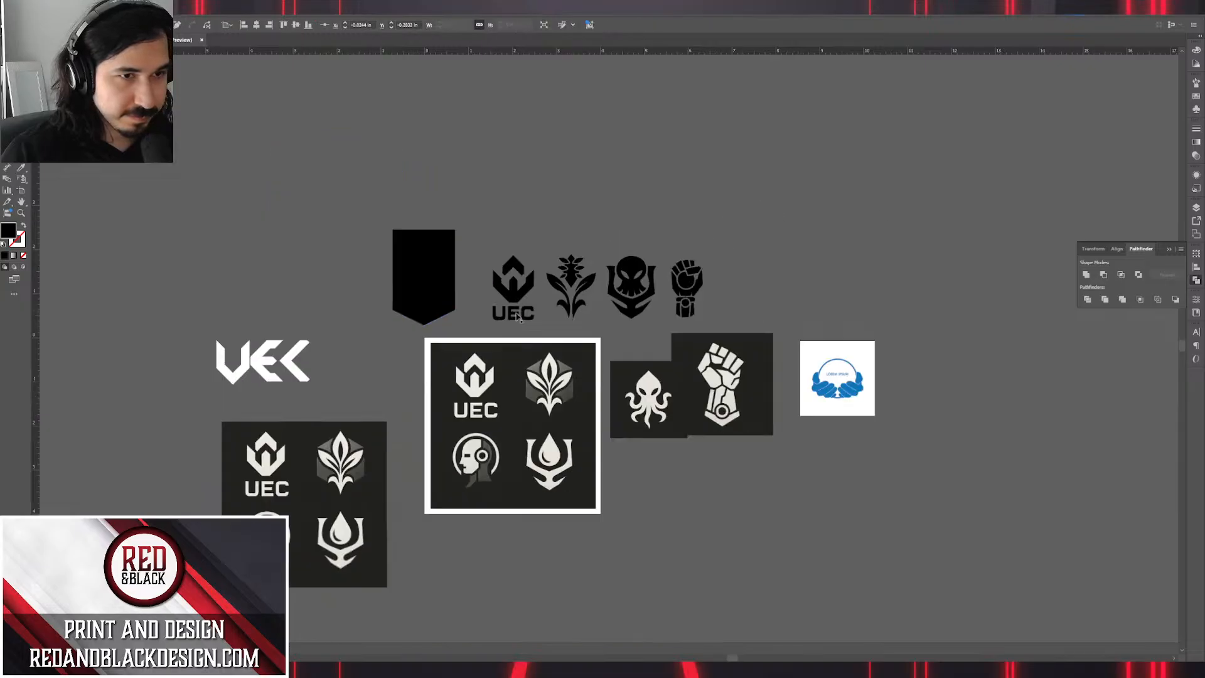
drag(302, 325, 348, 319)
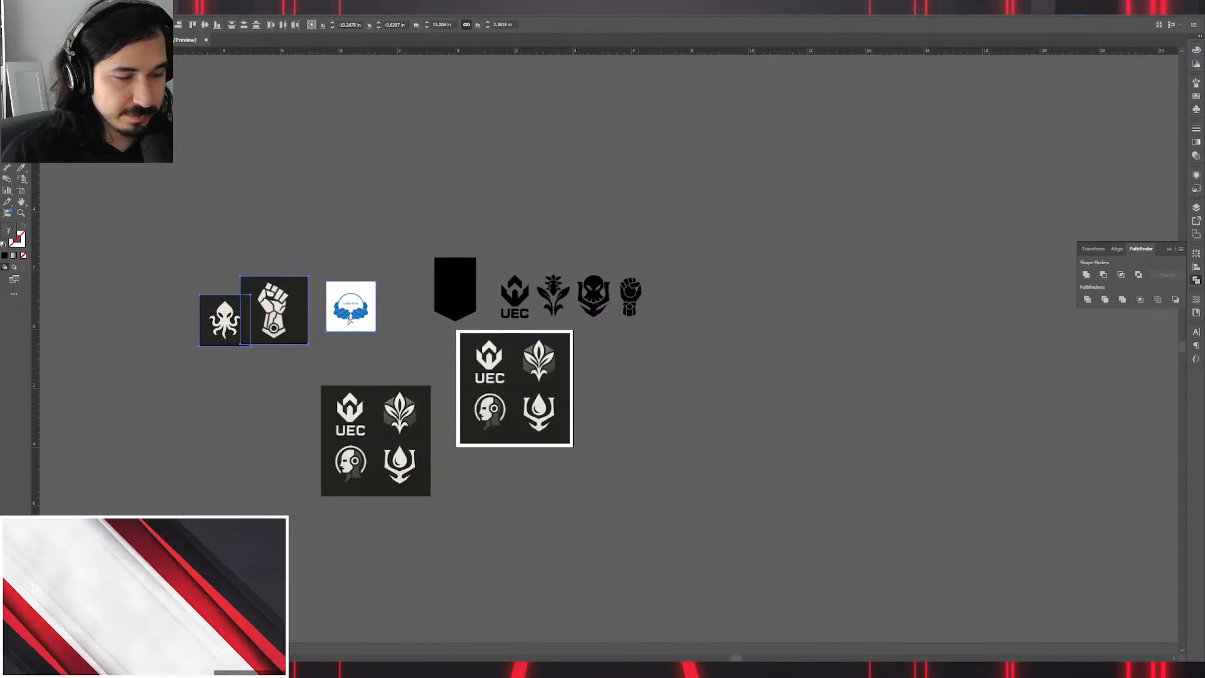
key(ctrl+alt+2)
click(562, 437)
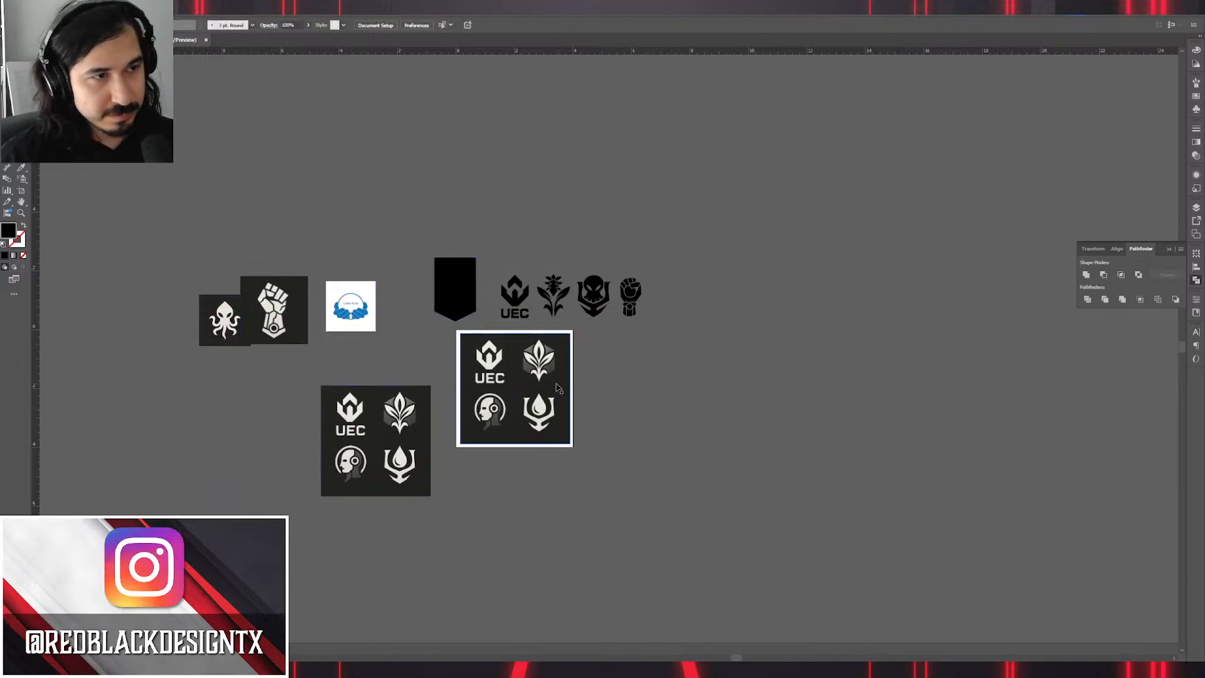
drag(562, 436, 284, 488)
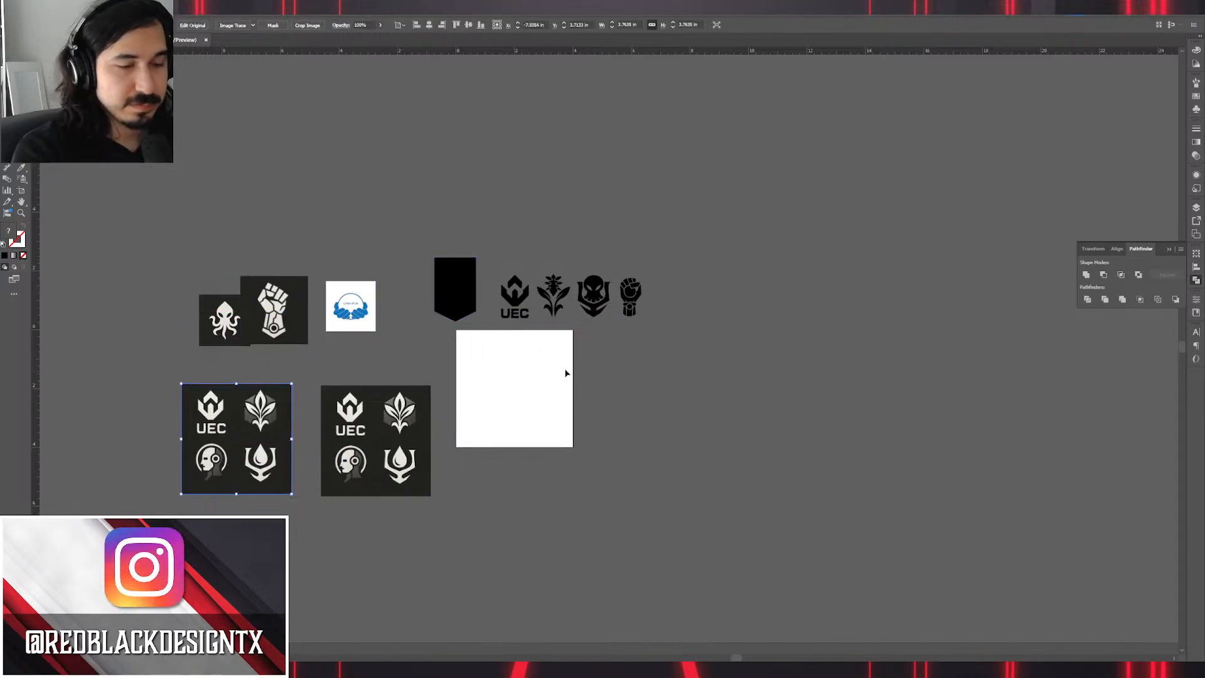
Duplicate the empty artboard to make a row of four equally sized artboards.
key(shift+o)
drag(514, 371, 880, 398)
key(v)
Place the black banner centered on the first artboard and scale it proportionally from its center to about 2.3 by 3.5 in.
drag(468, 295, 522, 386)
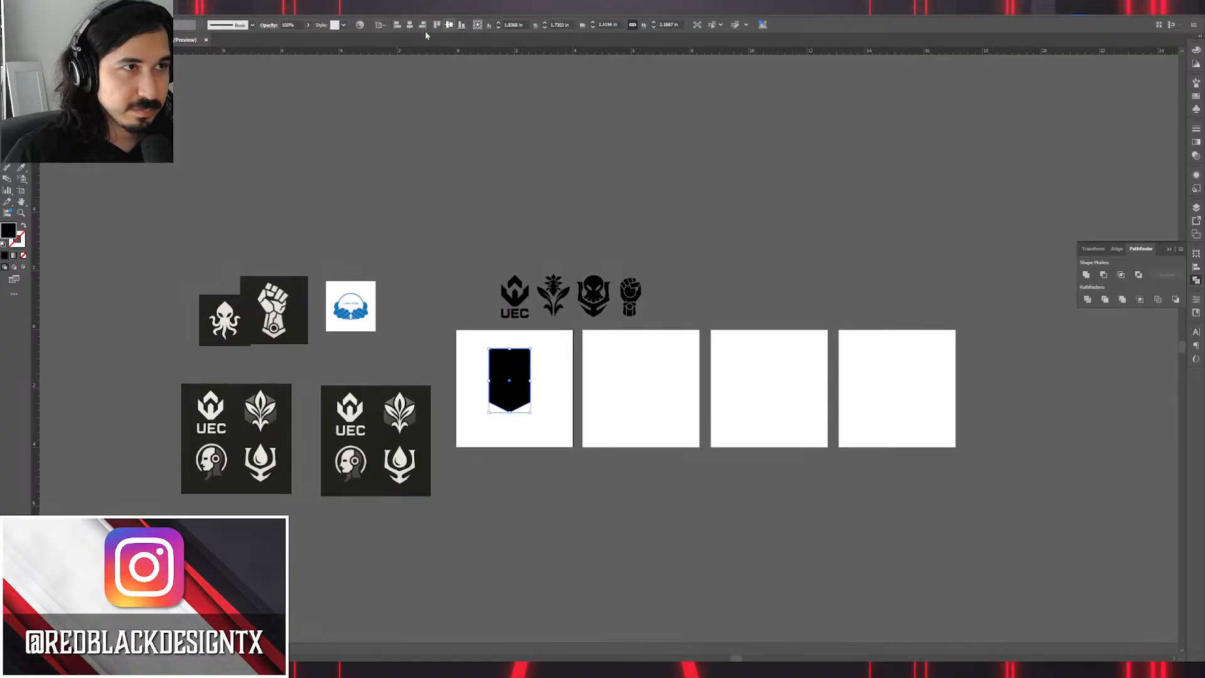
click(450, 25)
click(409, 25)
scroll(536, 420, up, 3)
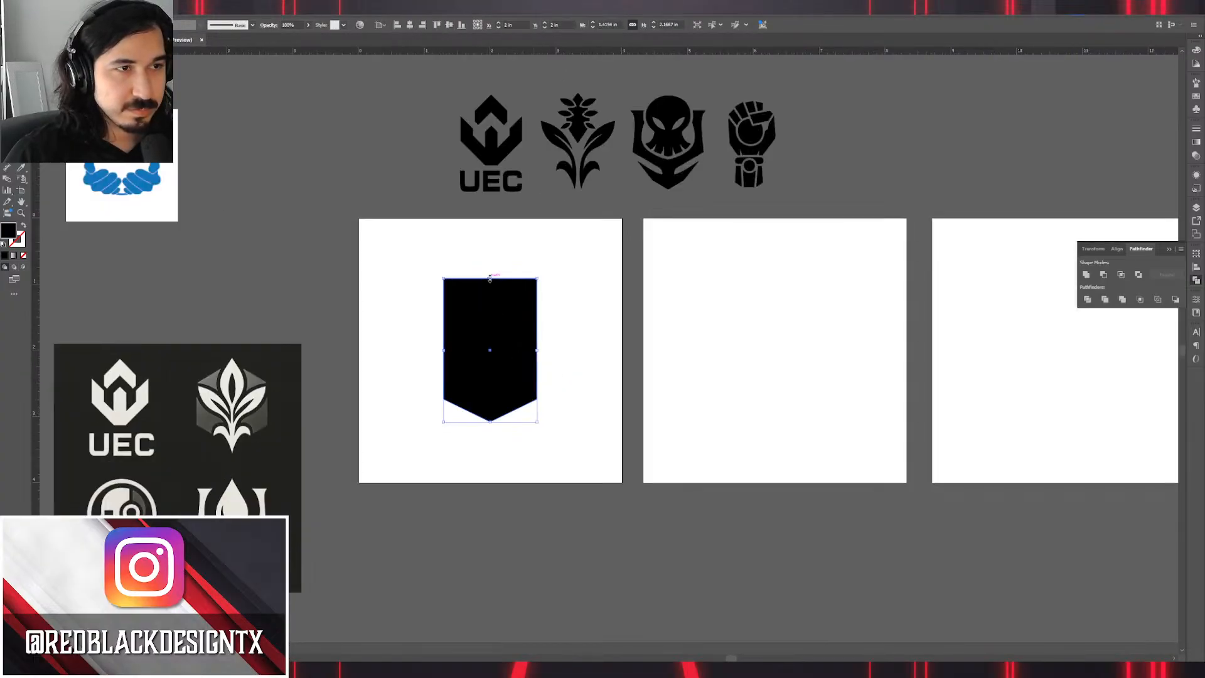
drag(490, 278, 488, 238)
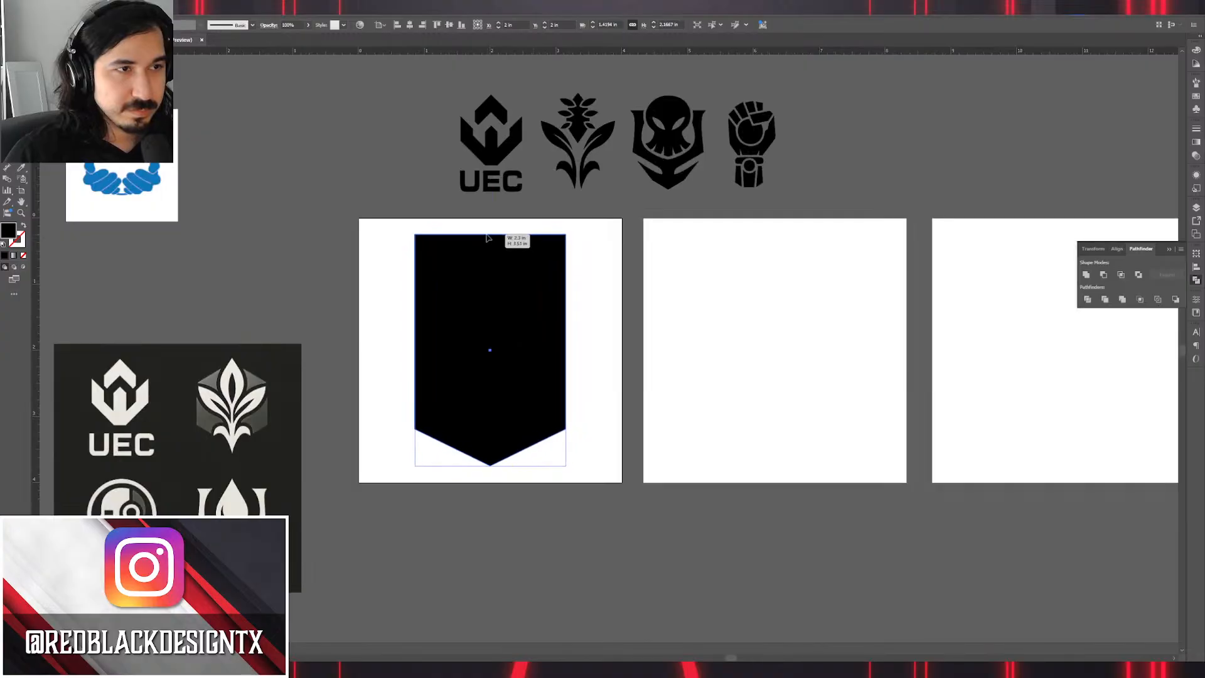
Copy the enlarged banner onto each of the other three artboards.
drag(479, 298, 769, 298)
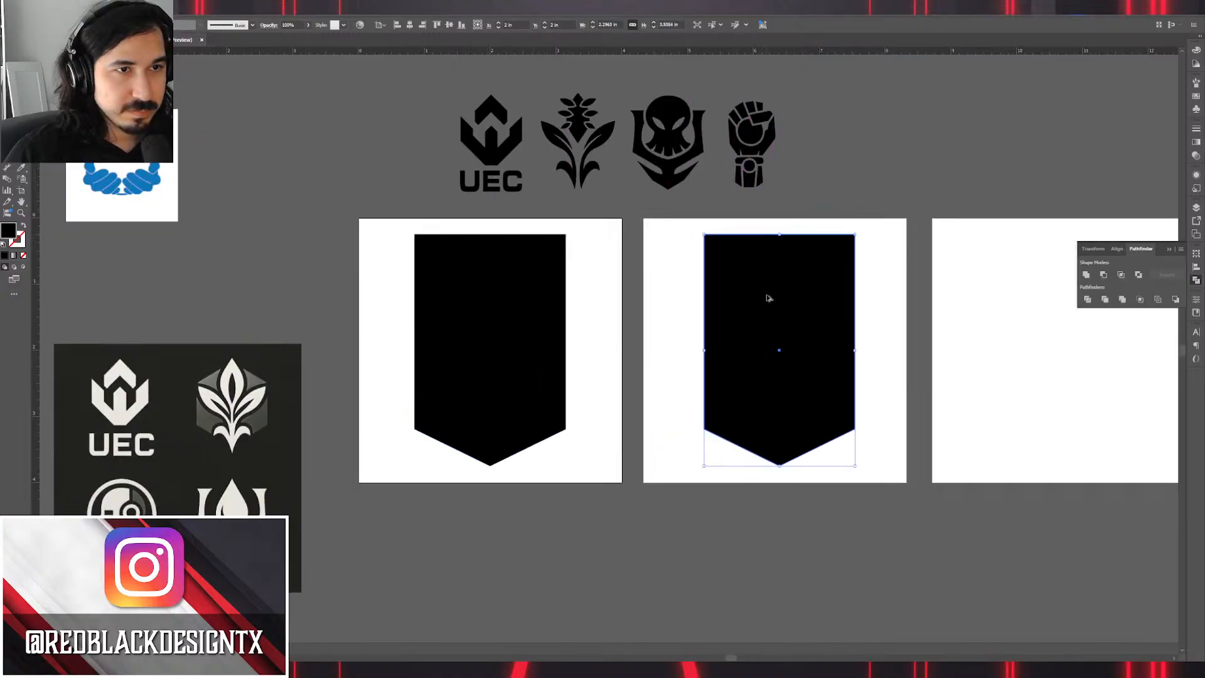
drag(869, 290, 618, 298)
drag(538, 324, 1050, 342)
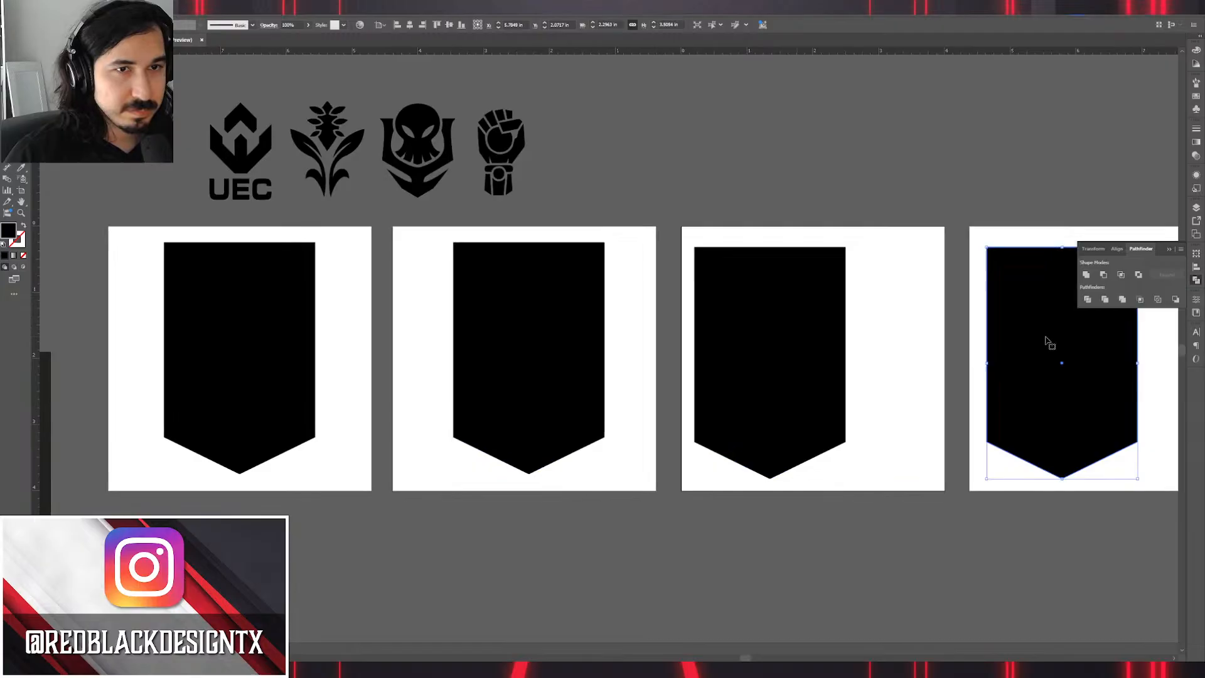
Center the copied banners horizontally and vertically on their own artboards.
click(450, 25)
click(410, 25)
click(728, 276)
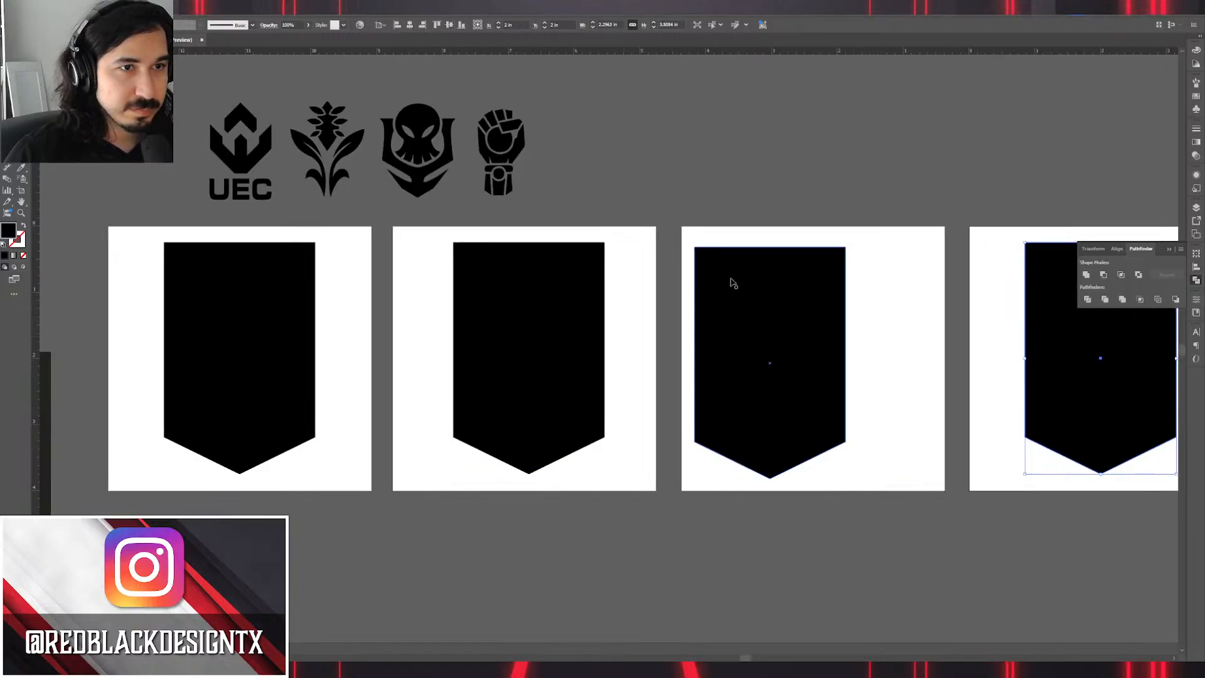
click(409, 25)
click(449, 25)
click(530, 274)
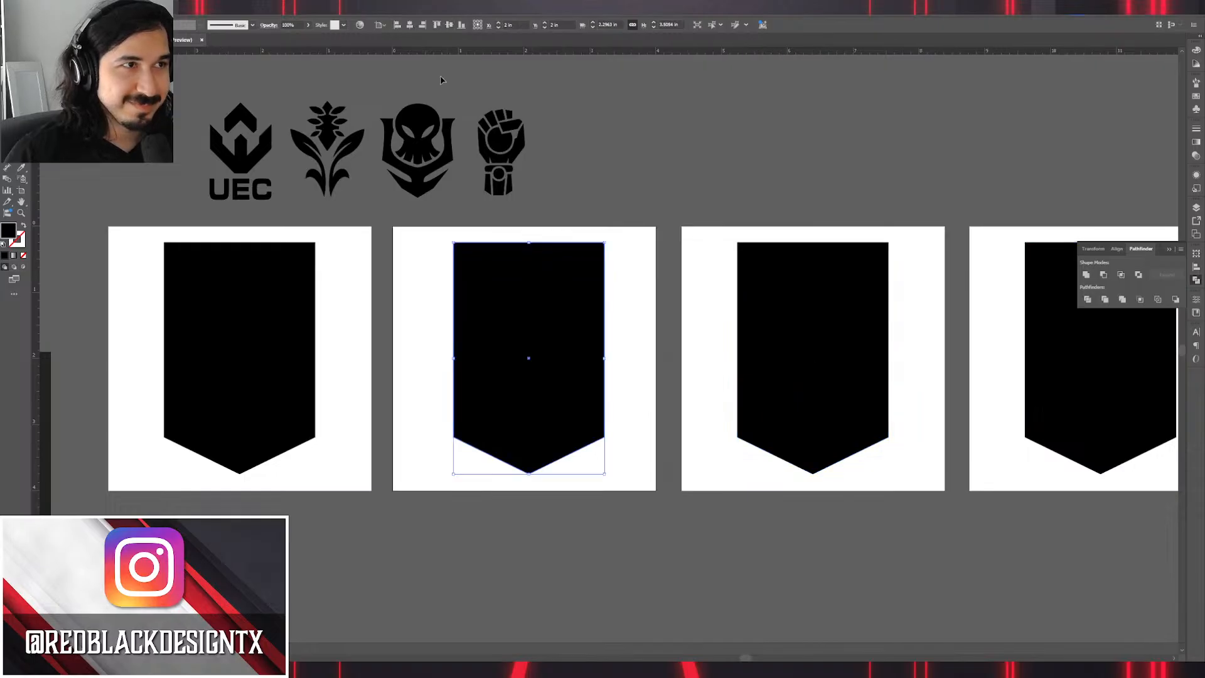
click(409, 25)
click(631, 135)
drag(493, 280, 707, 304)
click(631, 303)
scroll(616, 336, down, 2)
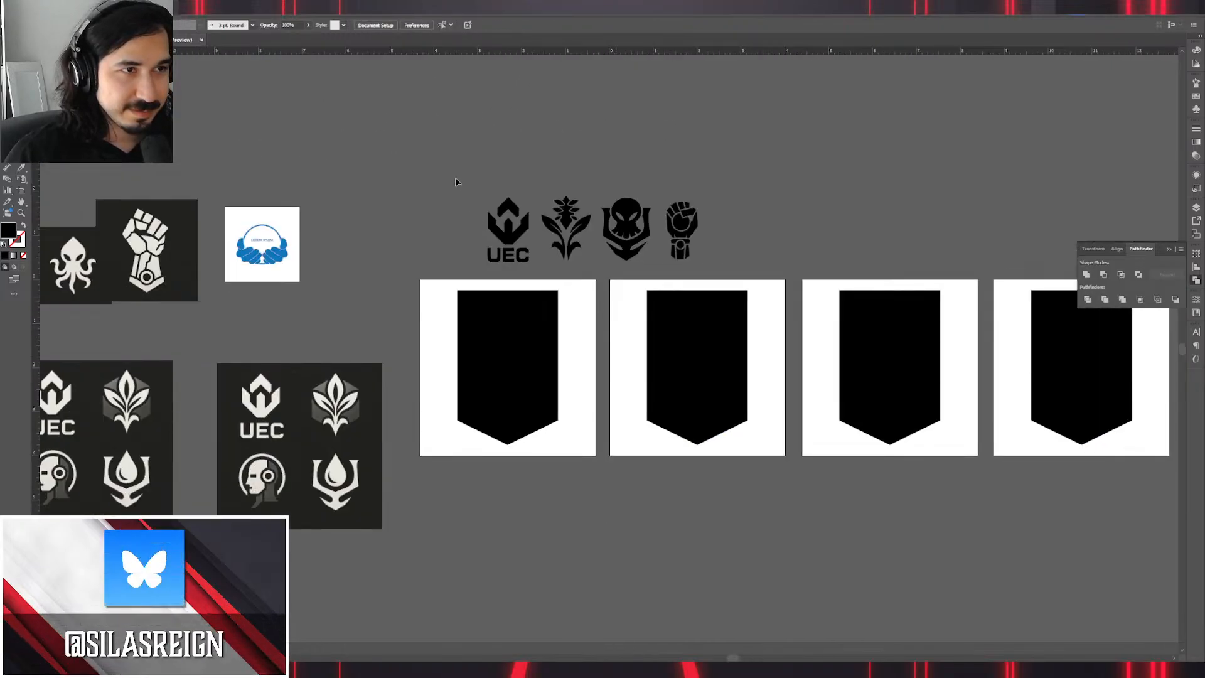
Recolor all four emblems white by sampling the artboard's white.
drag(781, 399, 581, 363)
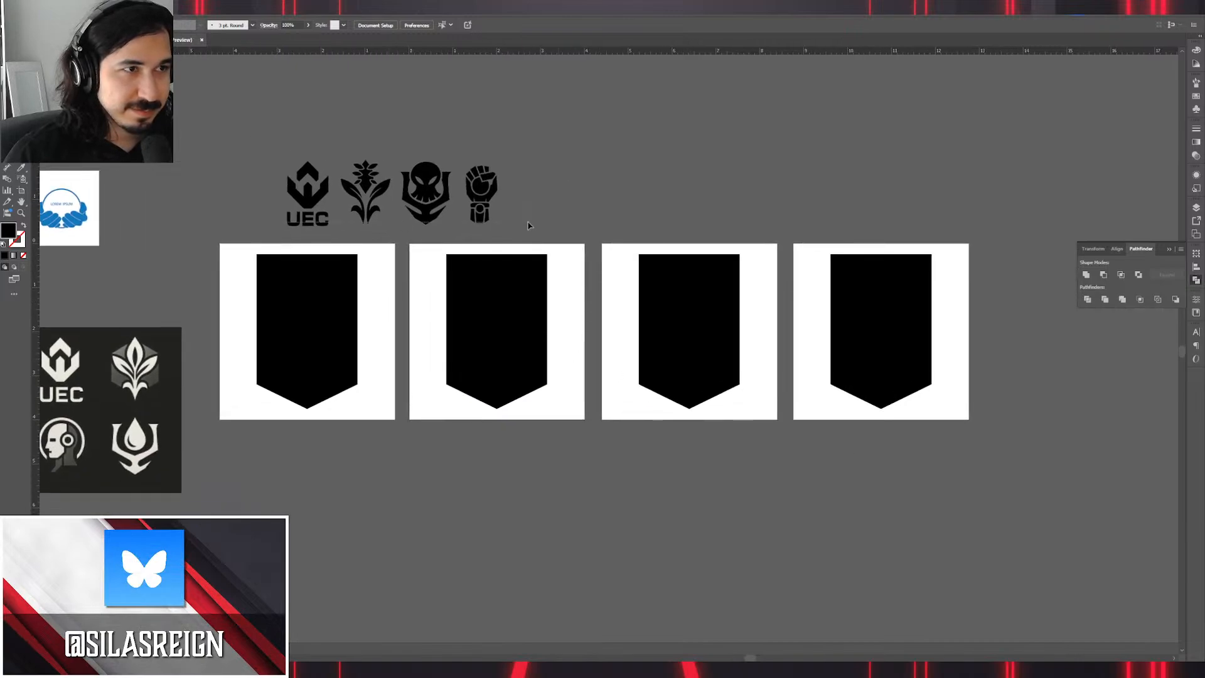
drag(529, 219, 528, 216)
key(i)
click(564, 259)
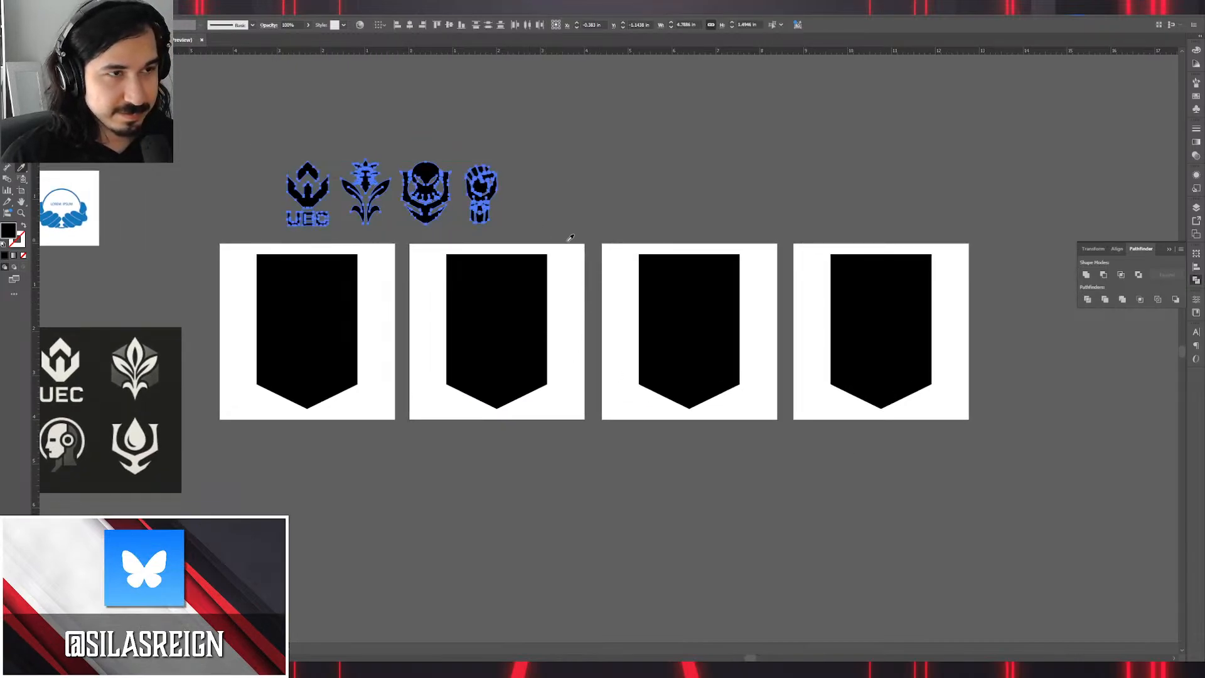
key(v)
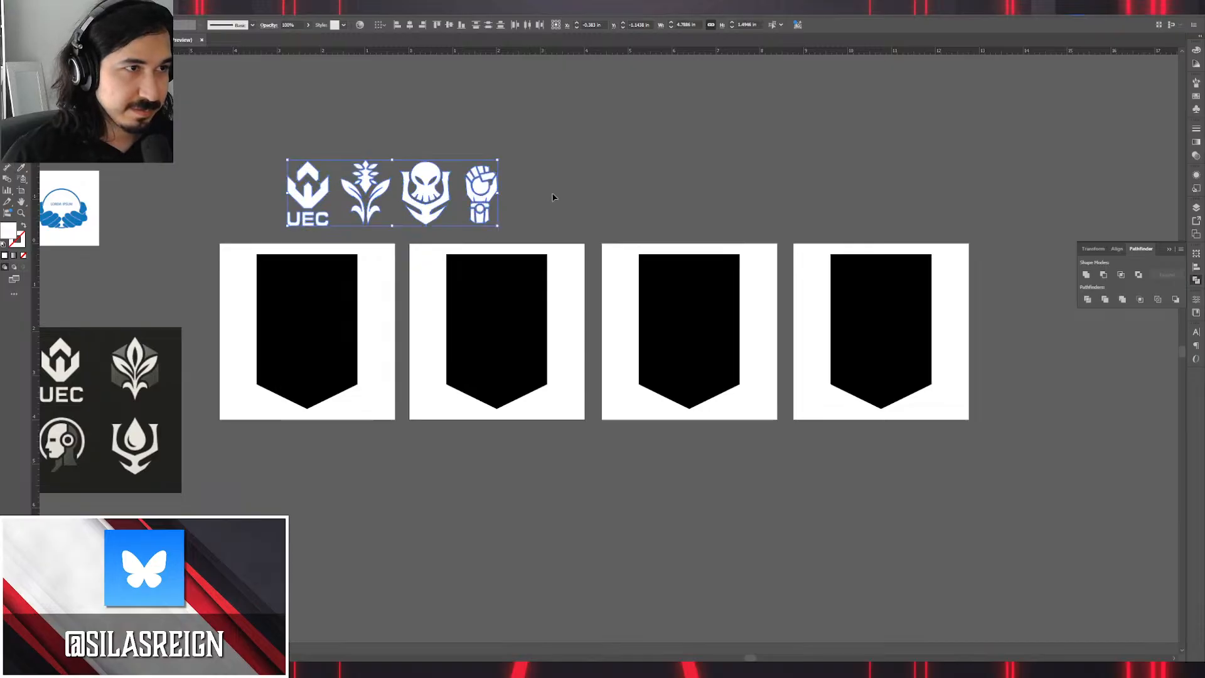
click(555, 196)
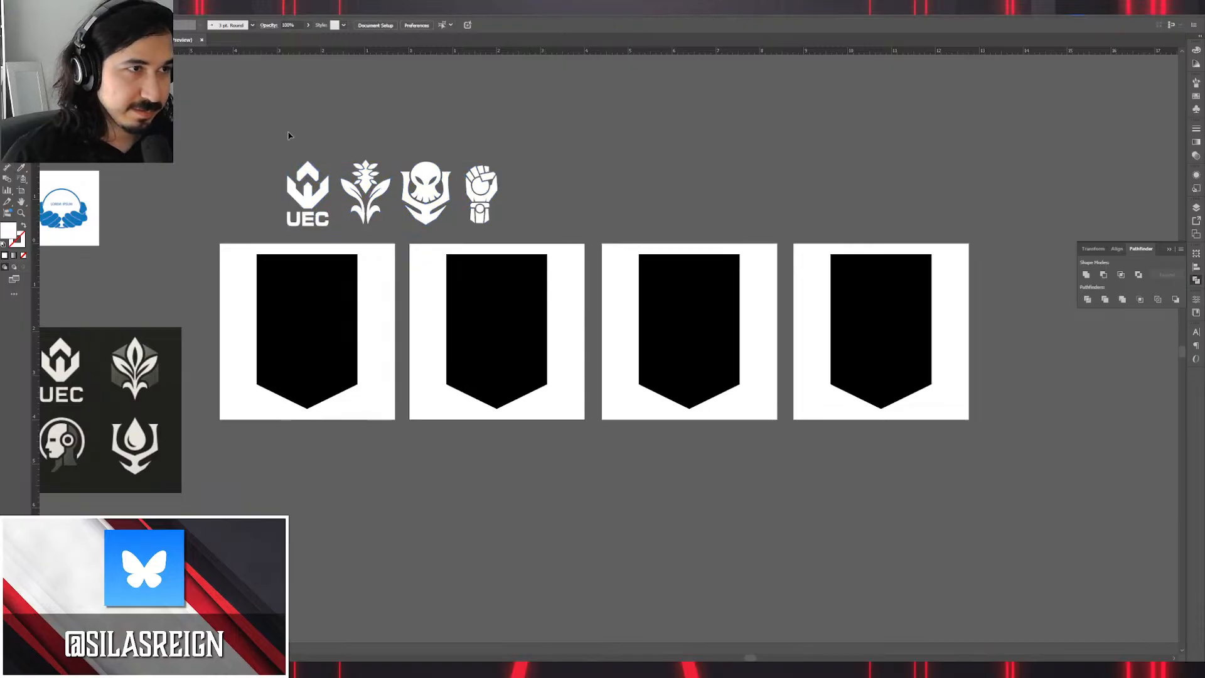
Group the UEC emblem's parts, center the group on the first banner and bring it to the front.
click(322, 228)
key(ctrl+g)
click(331, 290)
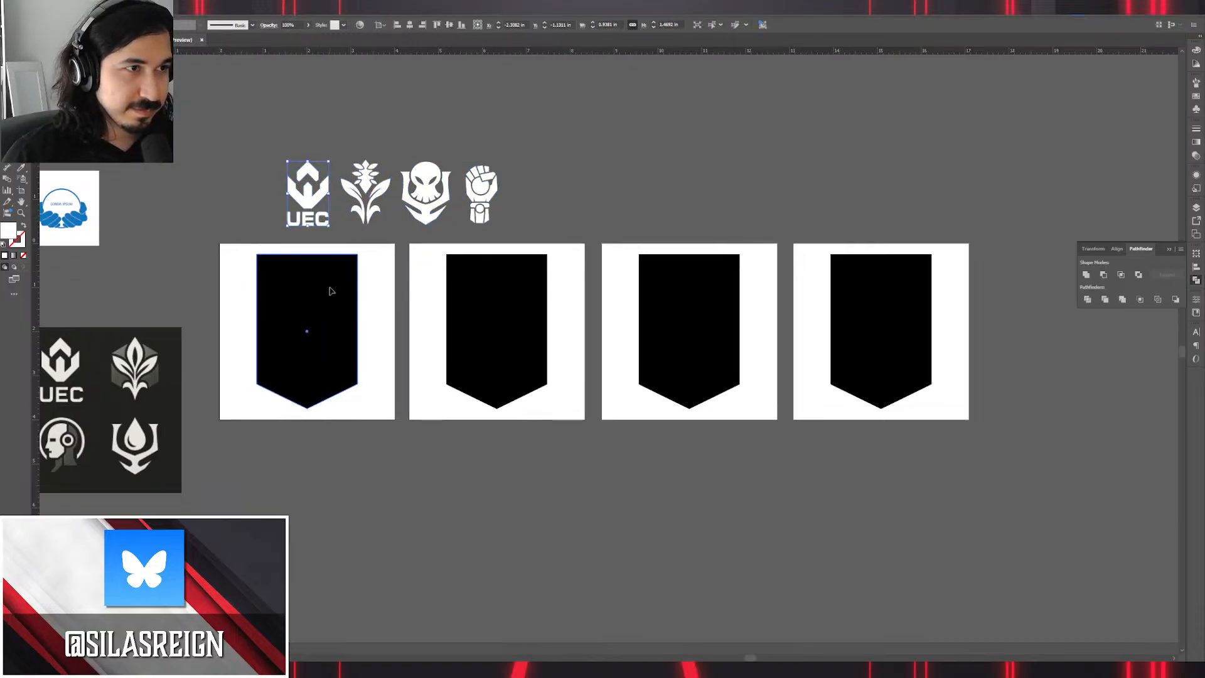
click(319, 187)
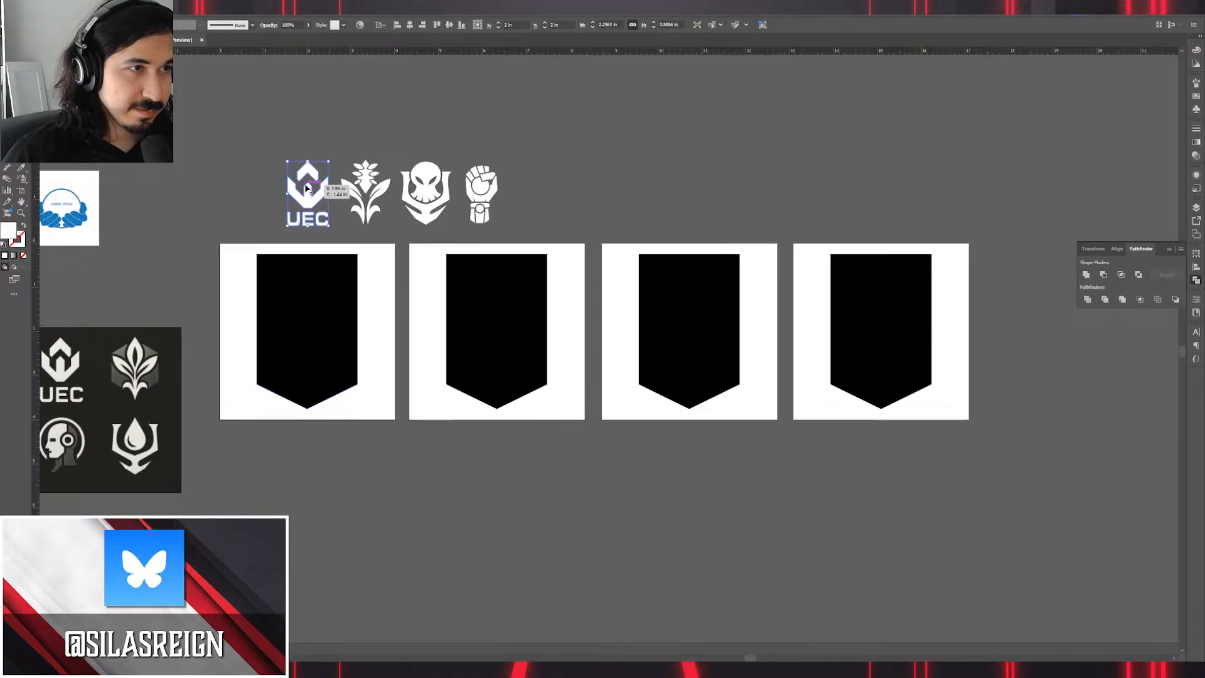
click(410, 25)
click(448, 25)
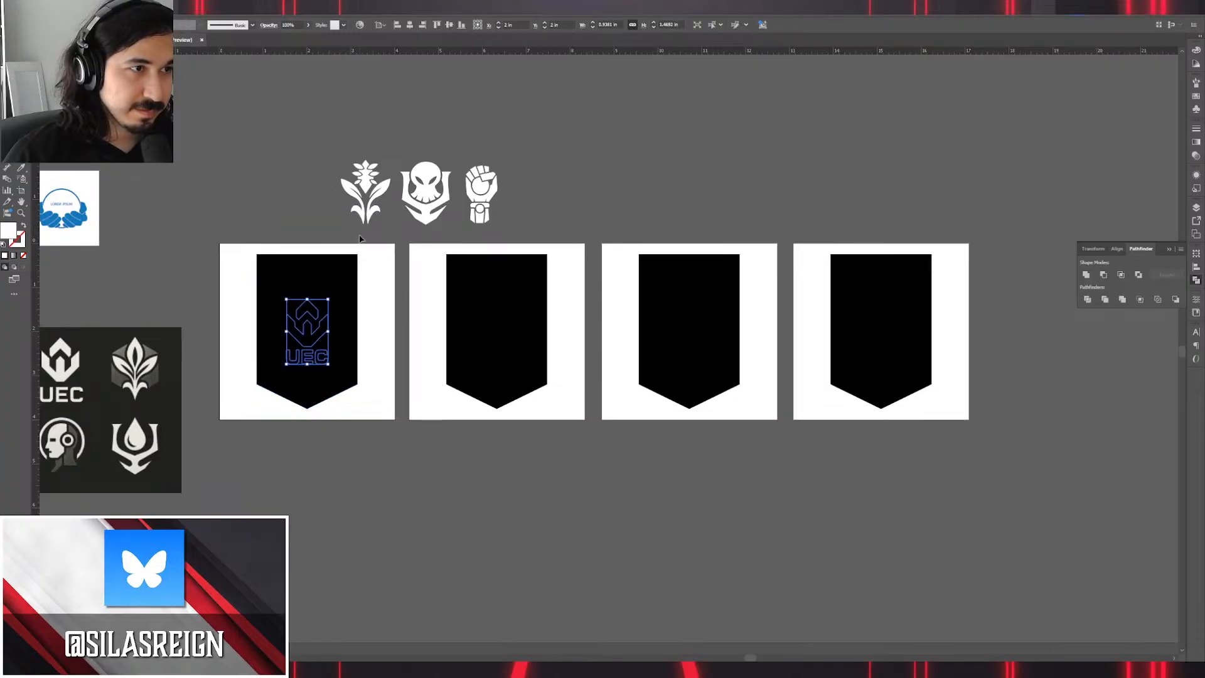
key(ctrl+shift+bracketright)
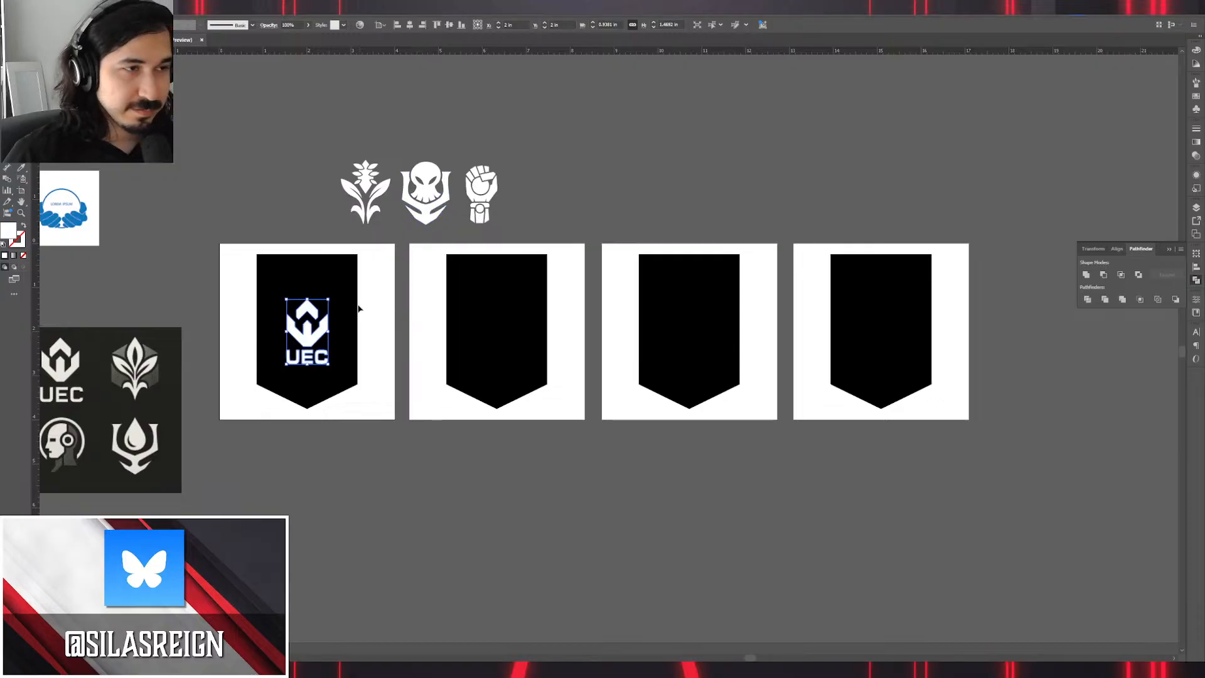
Move the plant emblem onto the second banner, in front of the black, and center it on that artboard.
click(376, 207)
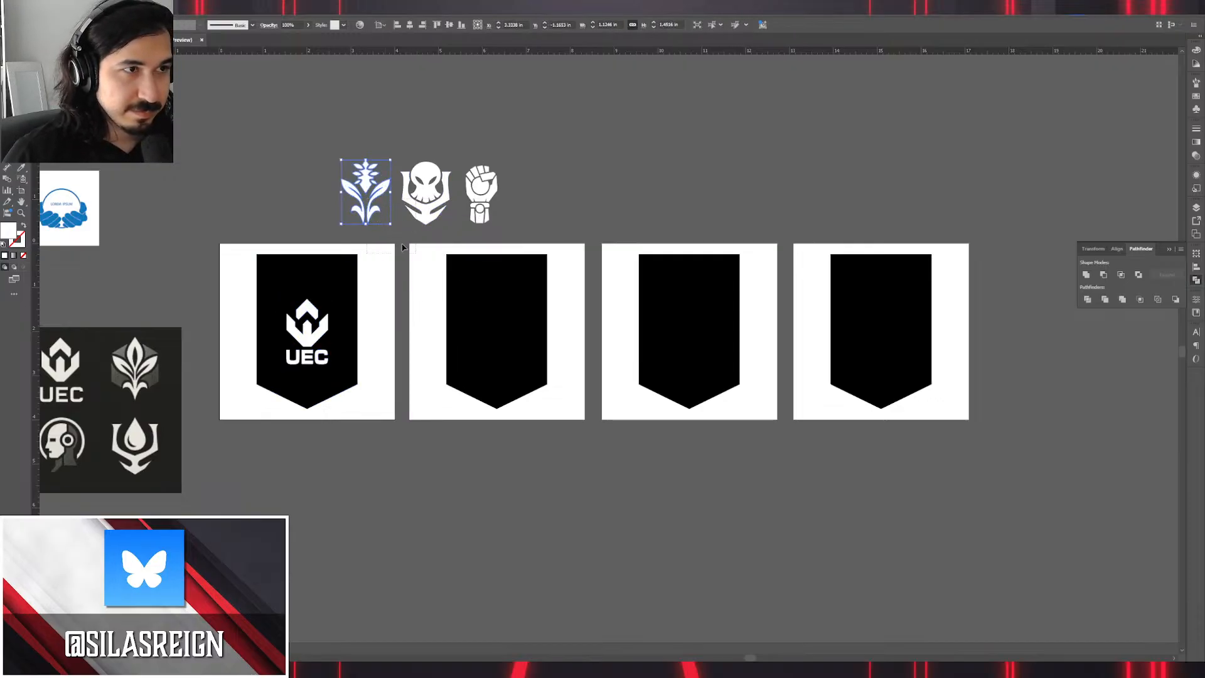
click(312, 148)
drag(388, 190, 487, 330)
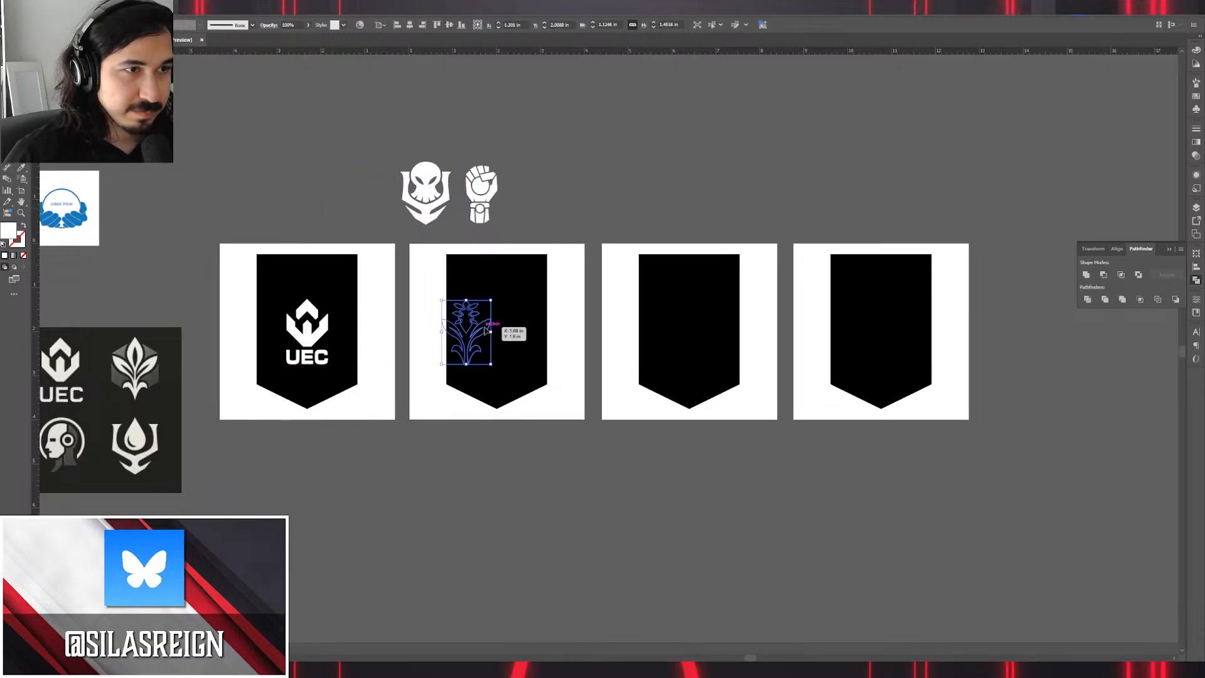
click(449, 25)
click(410, 24)
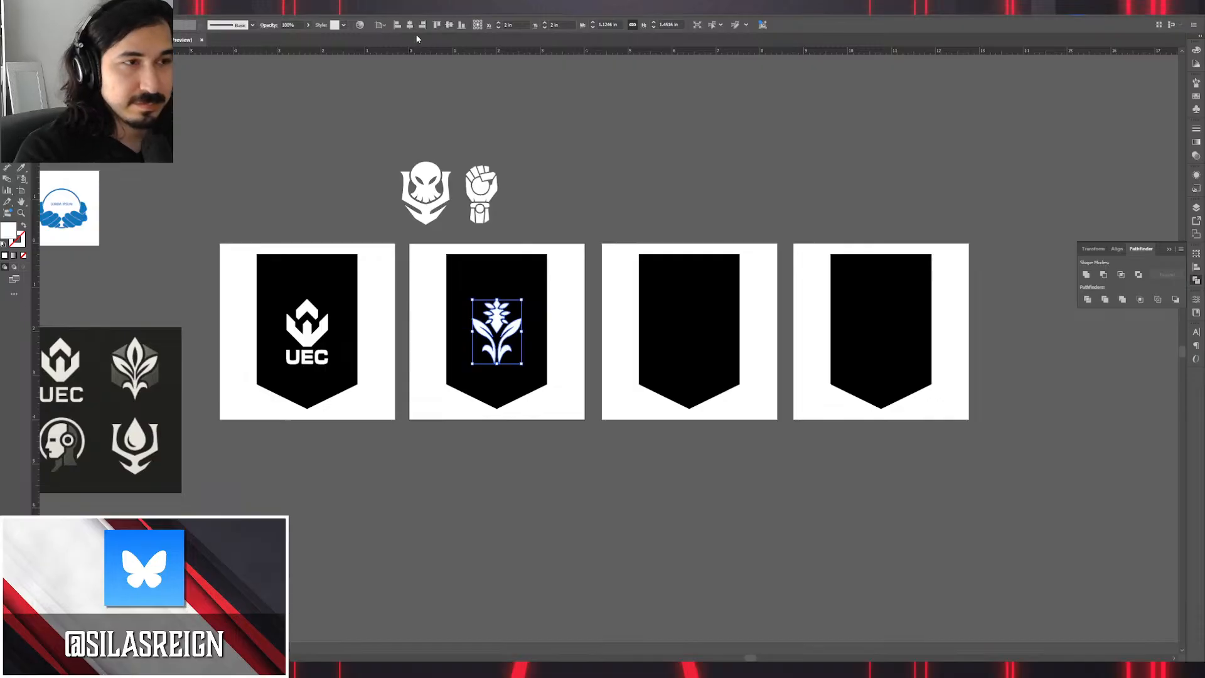
Move the skull emblem onto the third artboard and center it on the banner.
click(431, 196)
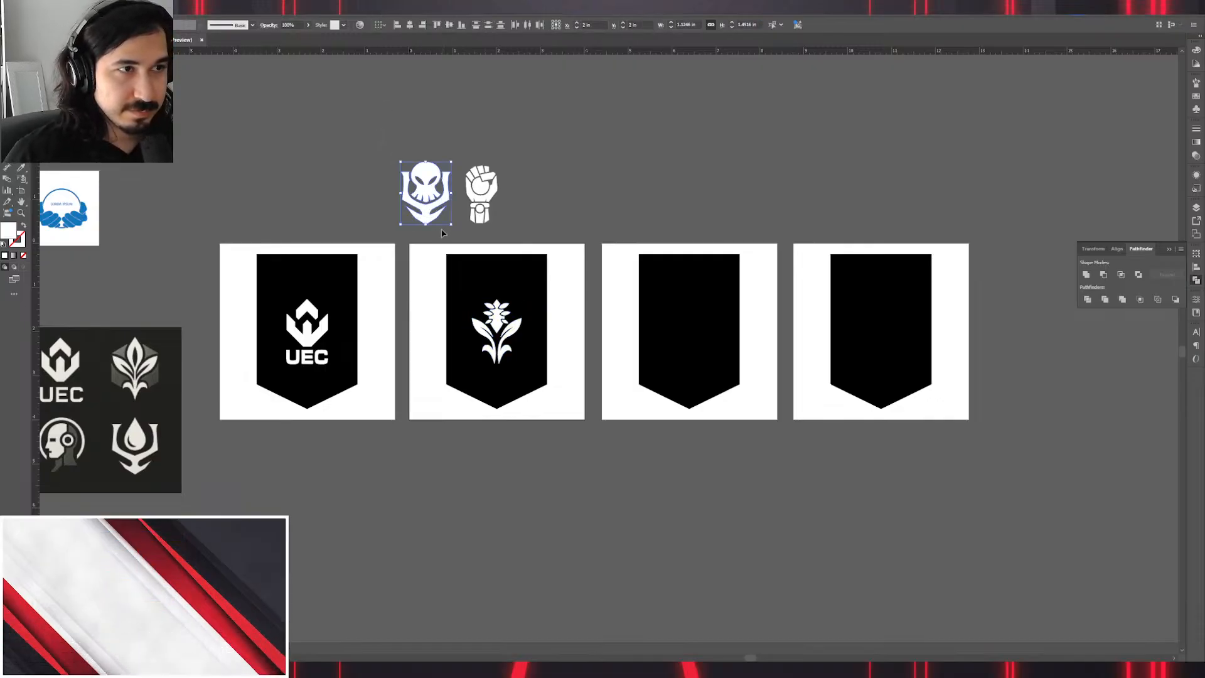
drag(431, 196, 629, 340)
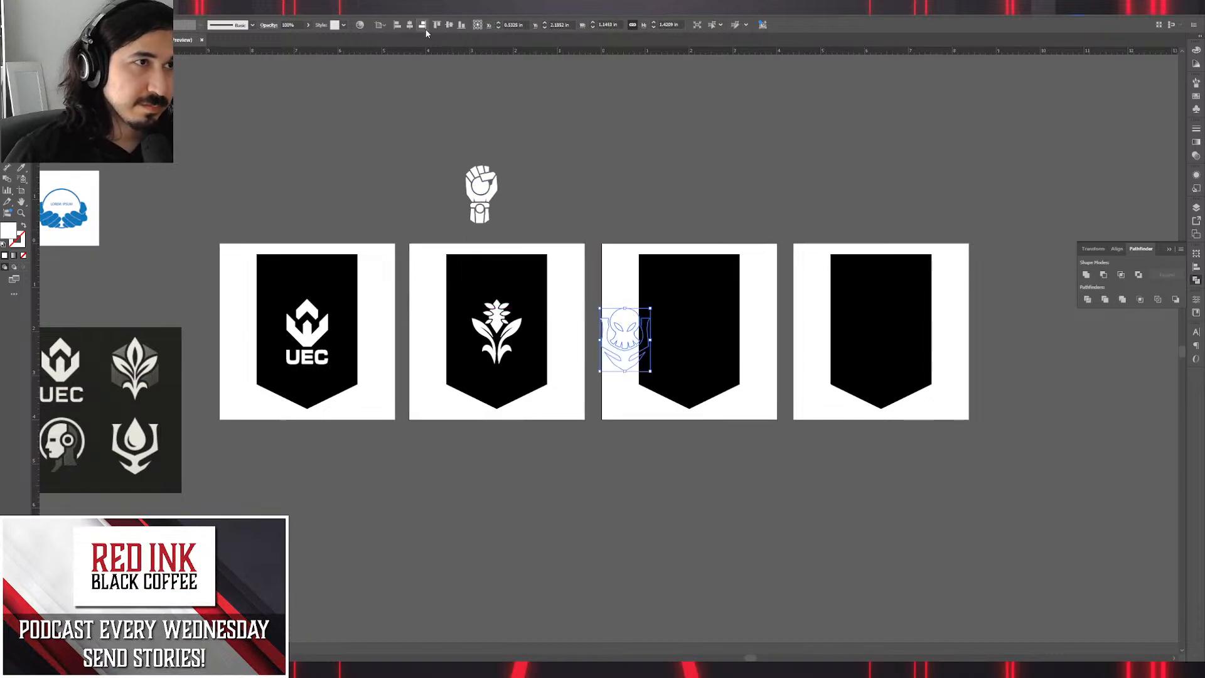
click(409, 25)
click(449, 25)
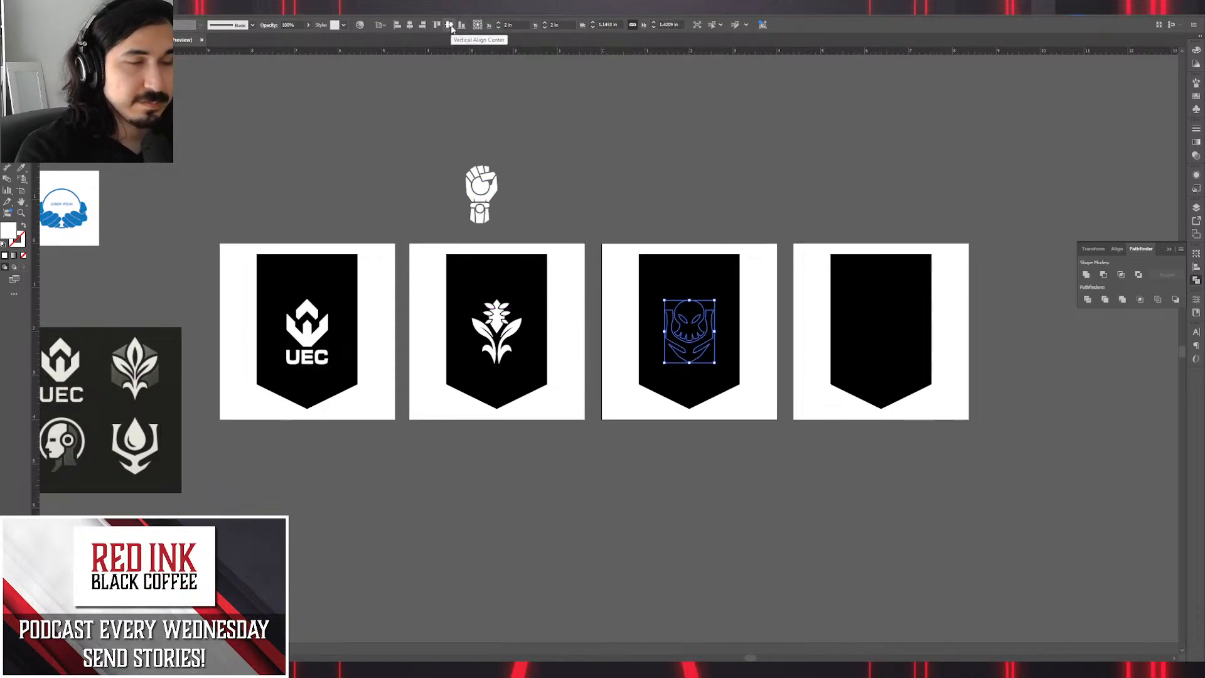
Move the fist emblem onto the fourth banner and center it on that artboard.
drag(481, 200, 837, 337)
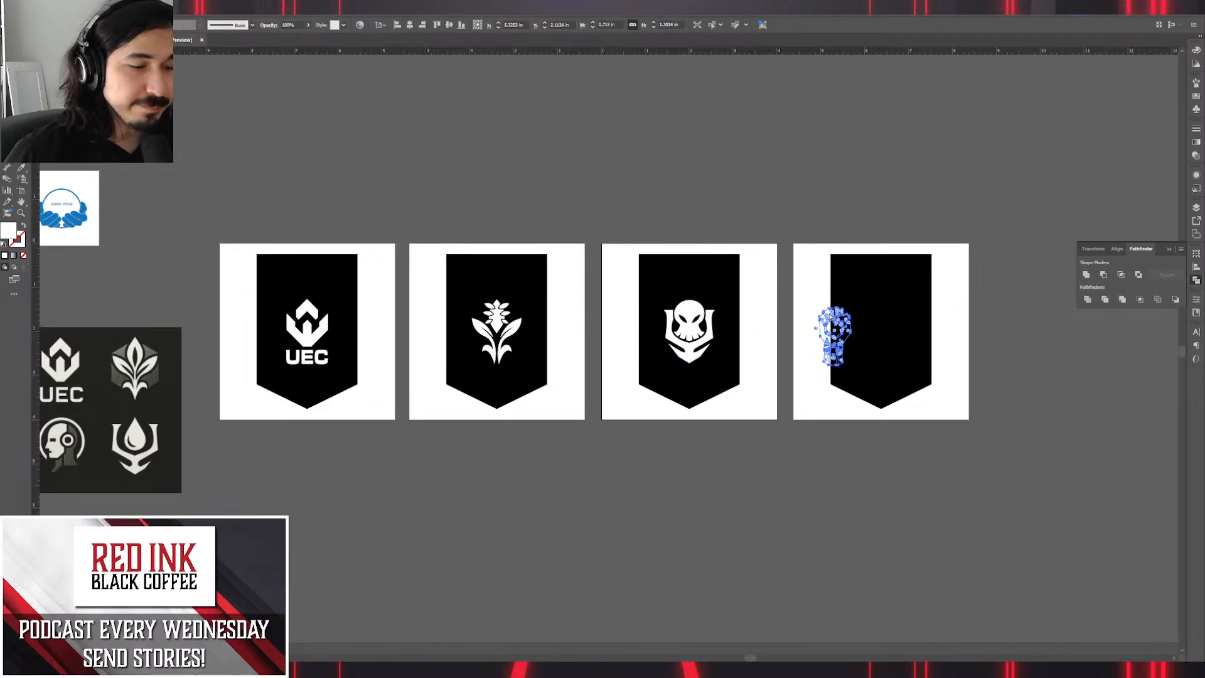
click(450, 25)
click(410, 25)
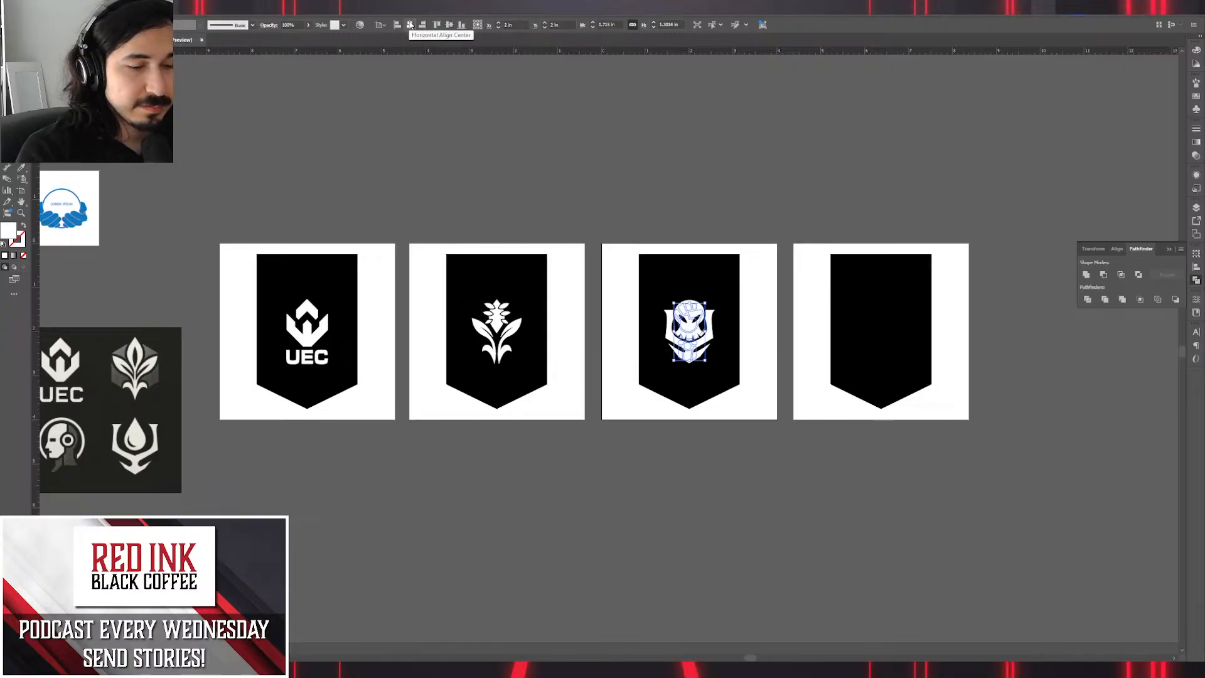
drag(695, 331, 892, 329)
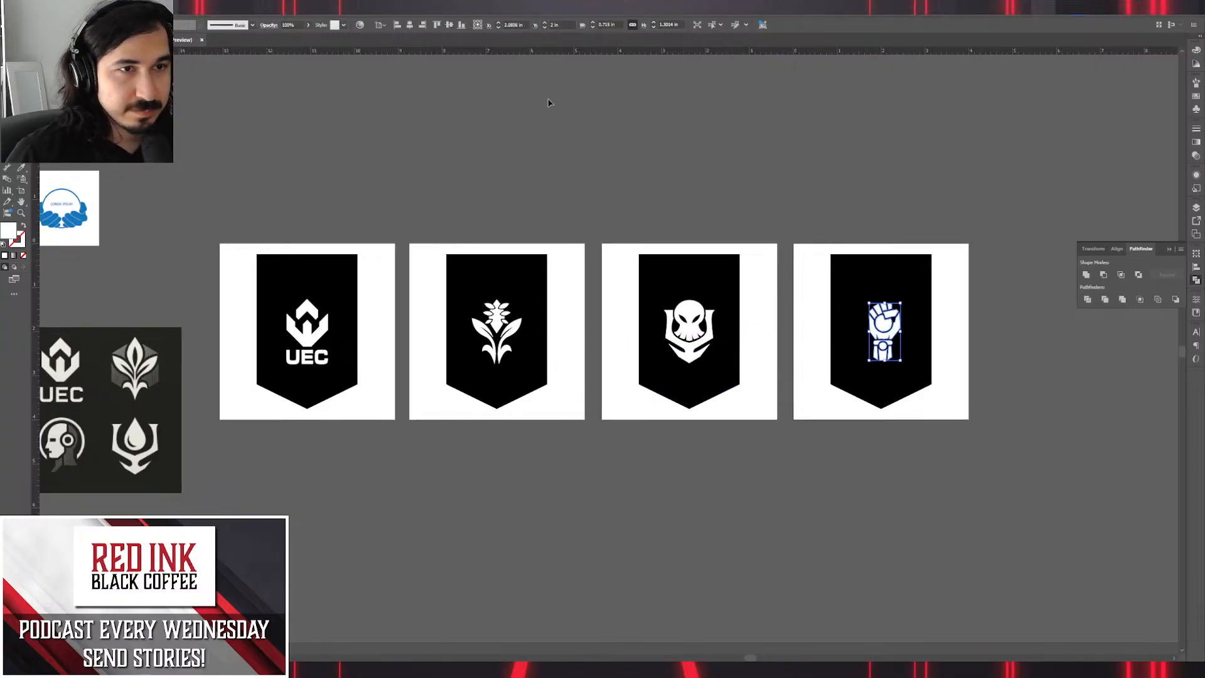
click(410, 25)
Scale the fist, skull and plant emblems up proportionally from their centers to about 2.6 in tall within their banners.
key(ctrl+equal)
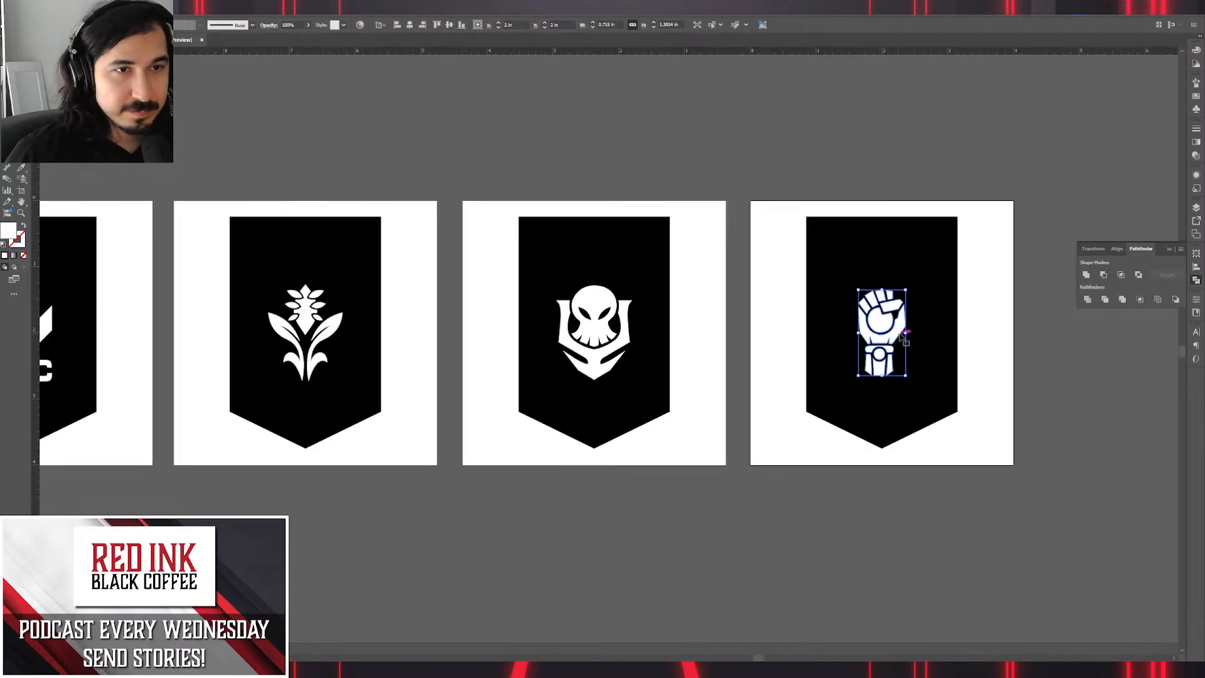
mouse_move(905, 331)
mouse_down()
mouse_move(945, 331)
mouse_move(929, 331)
mouse_up()
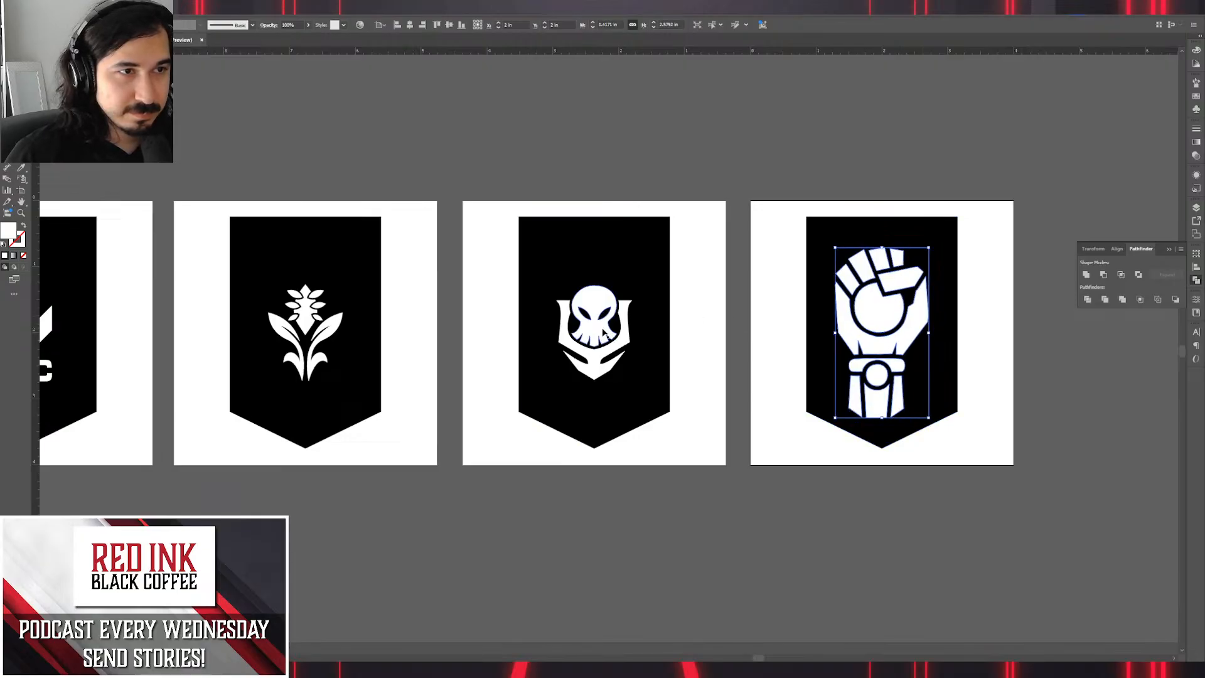
click(604, 337)
drag(596, 284, 607, 246)
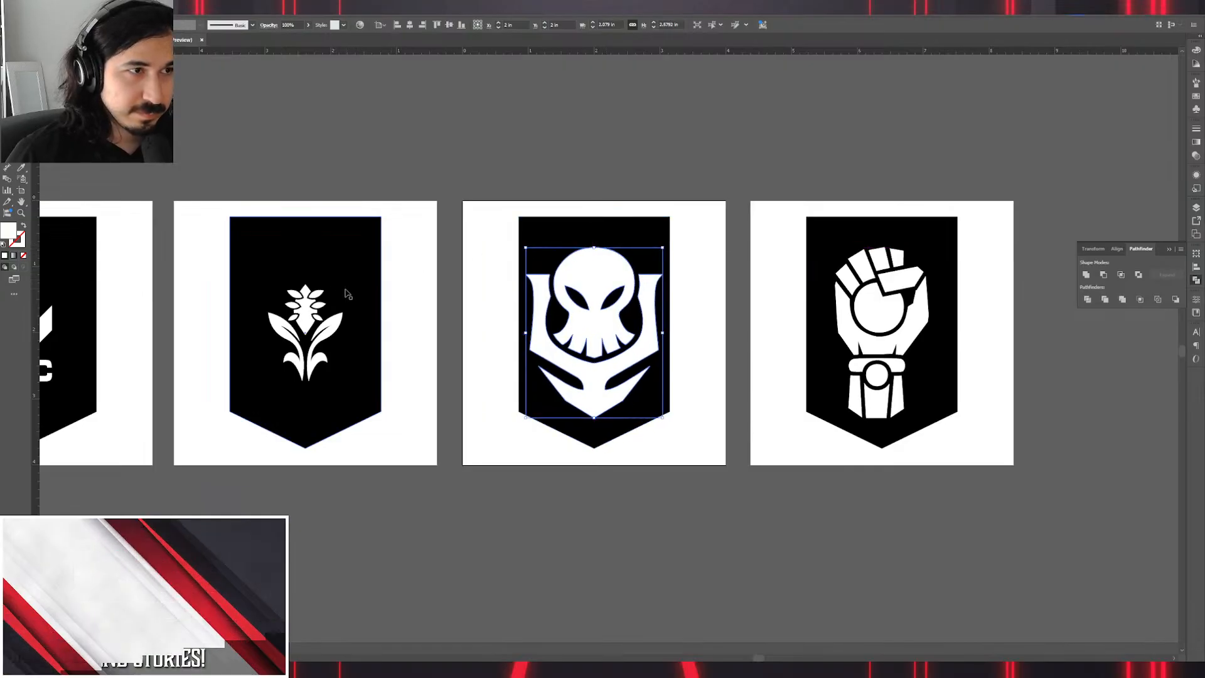
click(307, 295)
drag(305, 282, 305, 246)
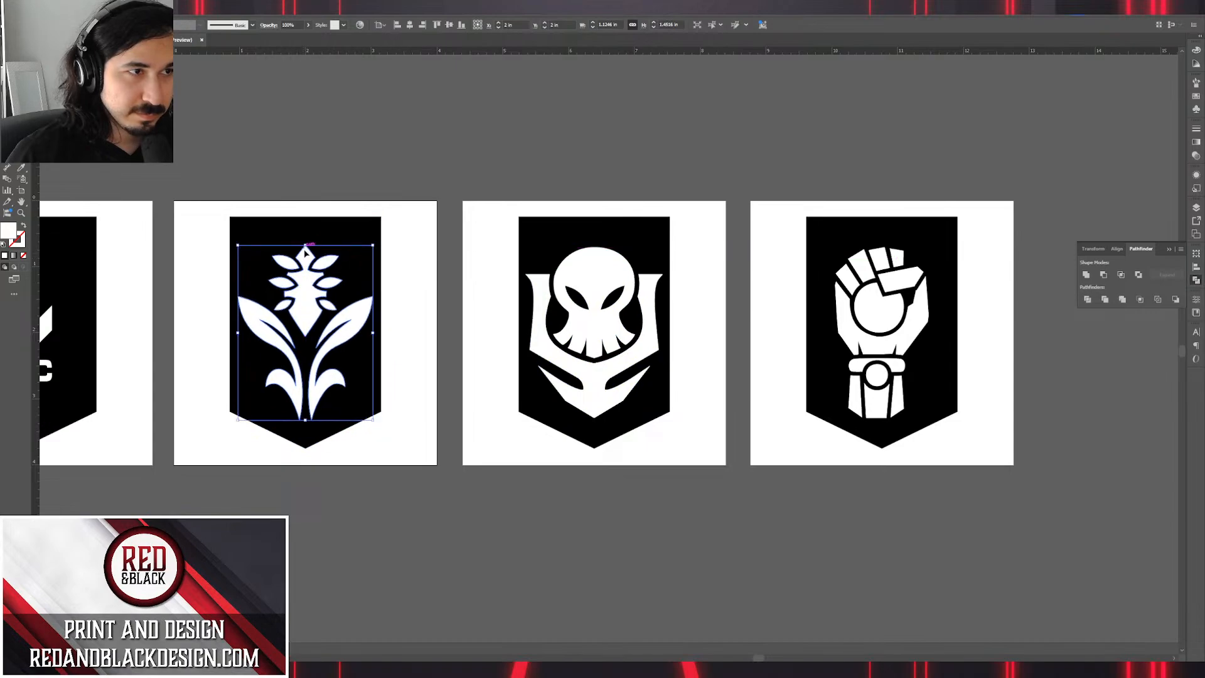
Scale the UEC emblem up proportionally from its center to about 2.6 in tall within the first banner.
drag(296, 305, 617, 261)
click(342, 276)
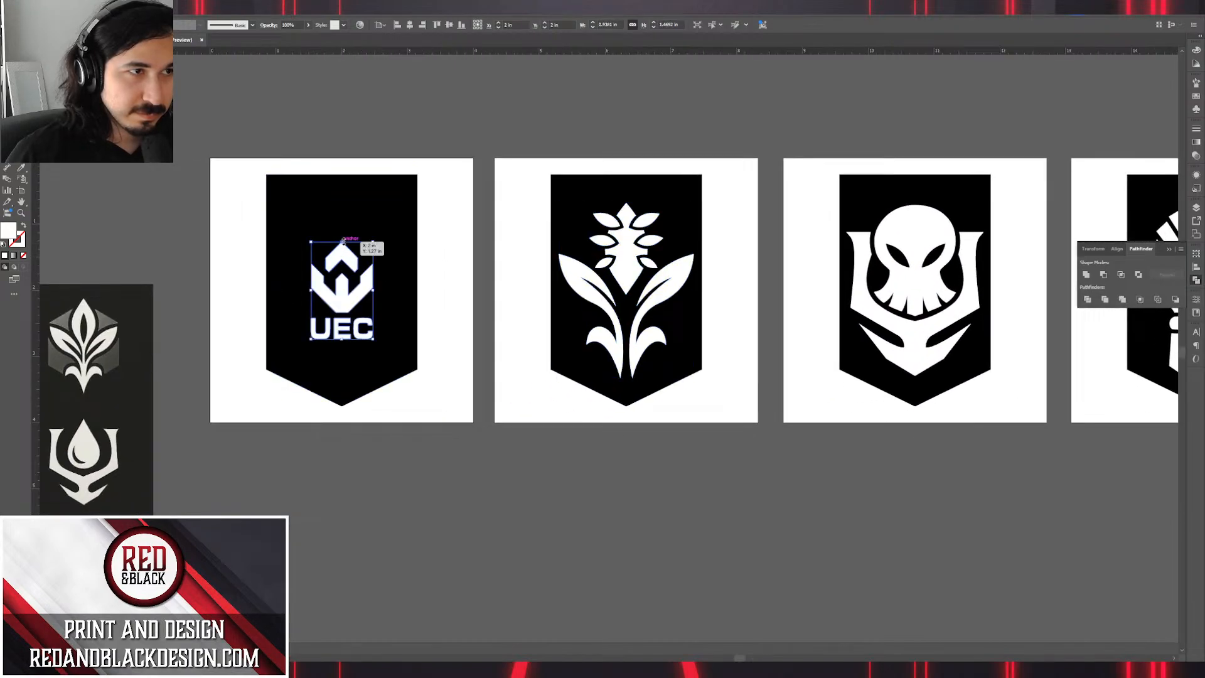
drag(342, 242, 353, 202)
click(488, 251)
scroll(492, 251, down, 1)
scroll(502, 255, down, 1)
drag(594, 250, 486, 317)
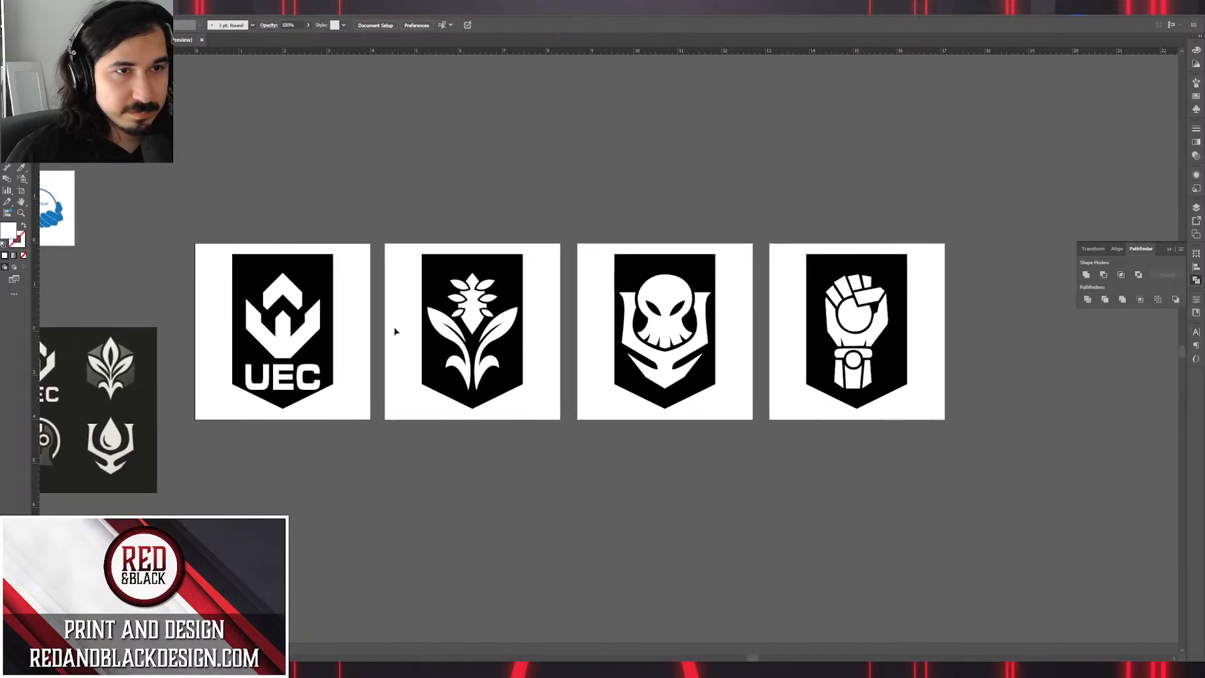
Select all four emblems and shift them up slightly together within their banners.
click(285, 377)
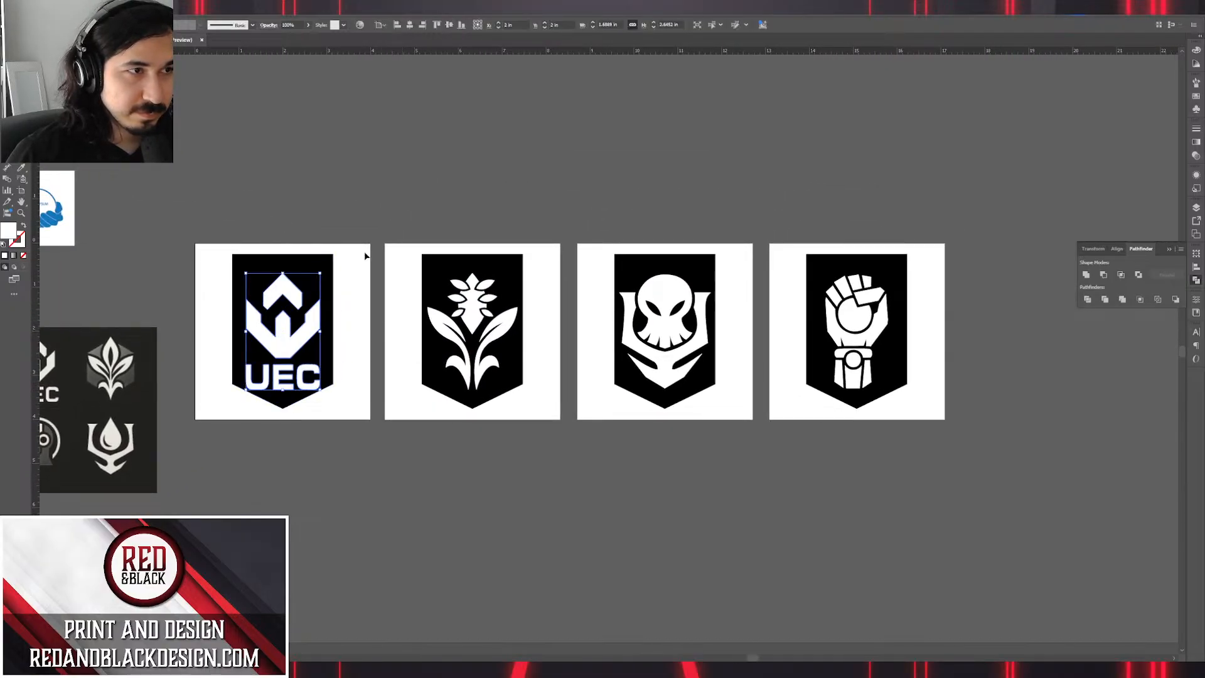
drag(256, 229, 865, 329)
drag(649, 251, 291, 263)
drag(474, 297, 480, 286)
click(666, 158)
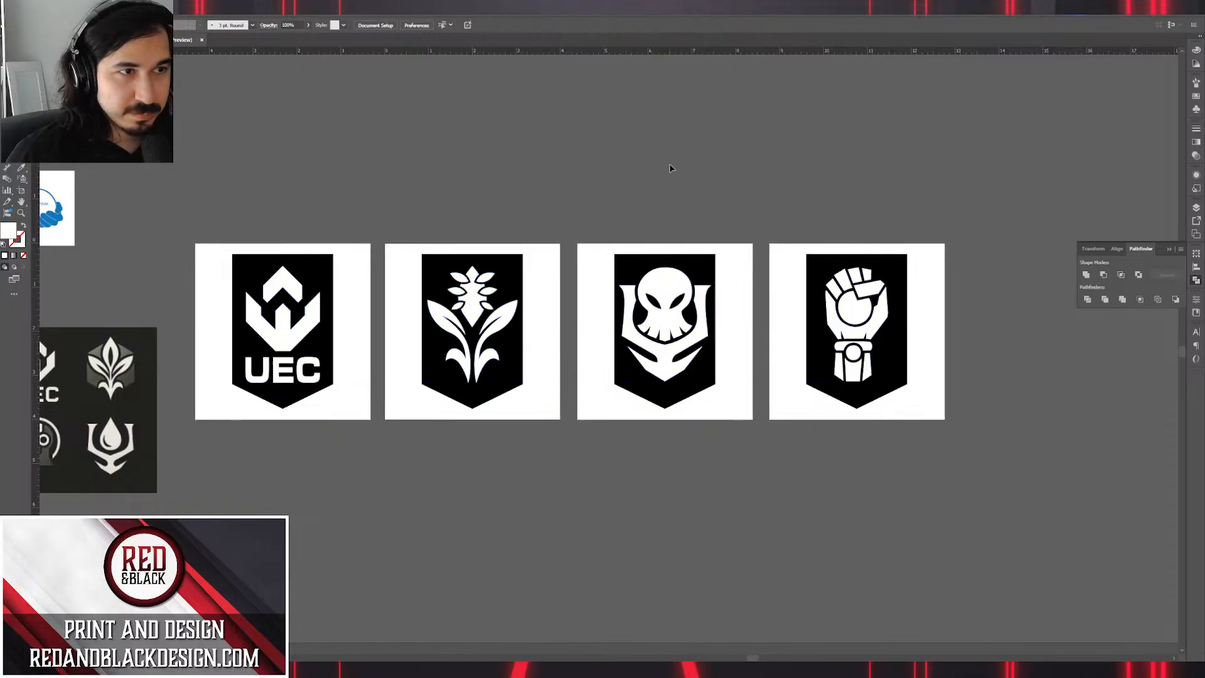
Delete all the reference images beside the artboards.
scroll(671, 170, down, 1)
drag(655, 199, 788, 275)
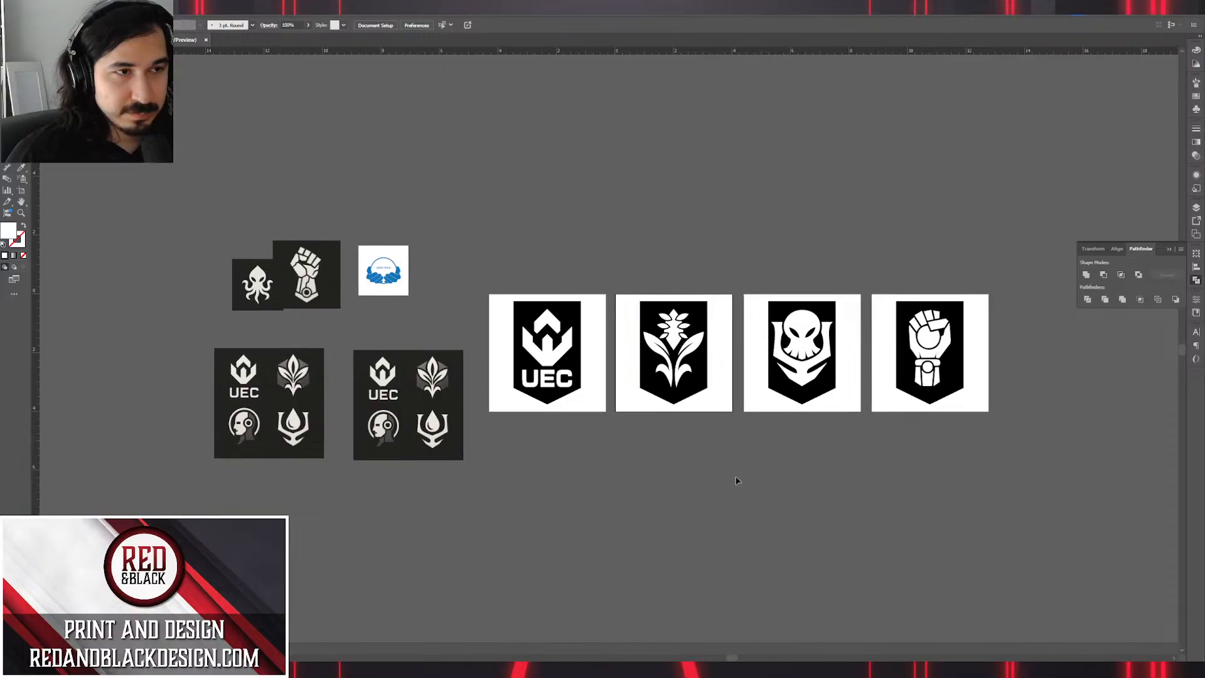
drag(444, 452, 446, 453)
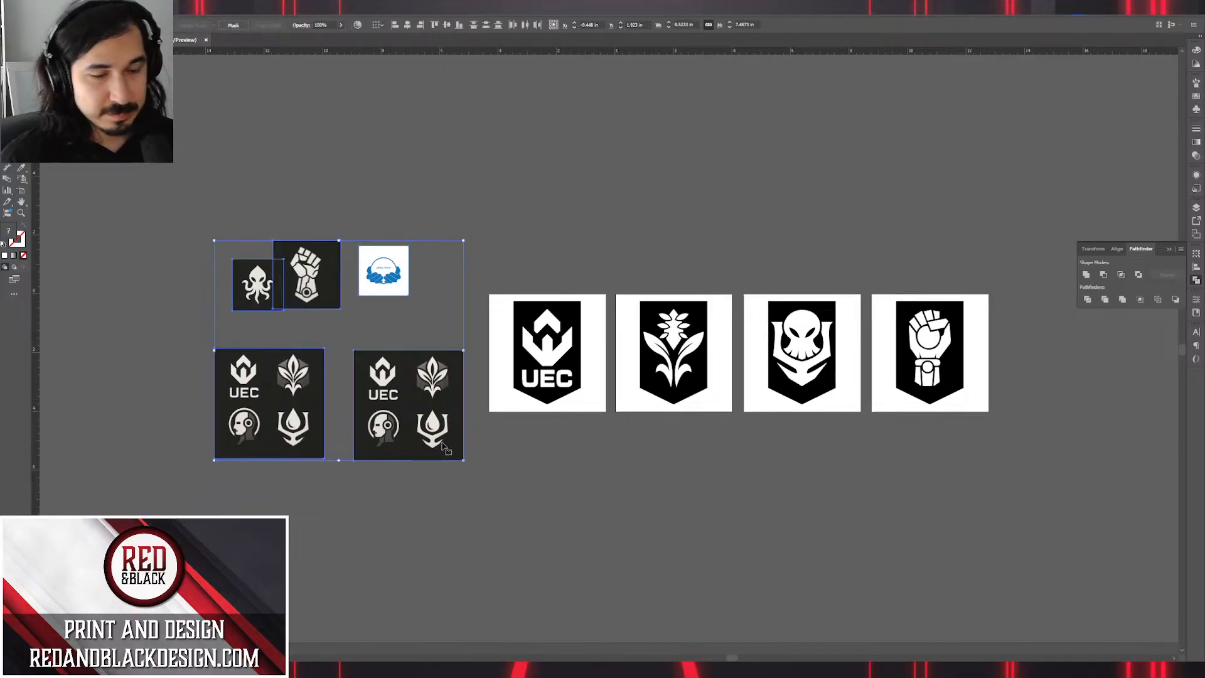
key(Delete)
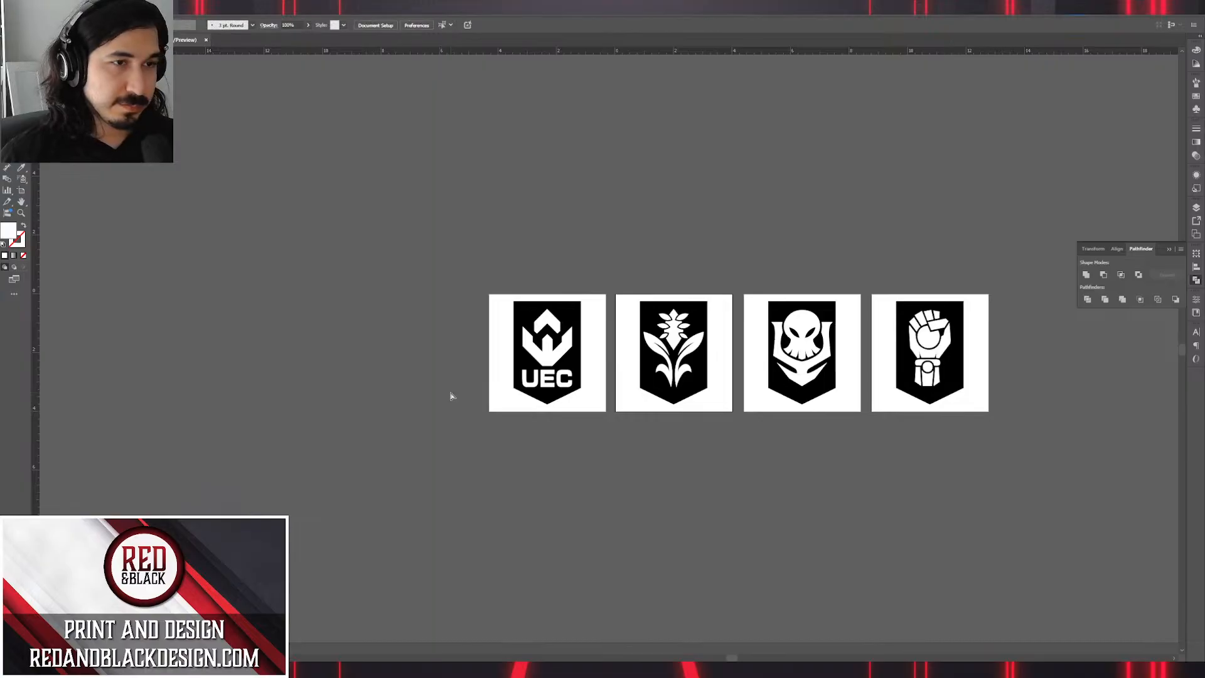
Save the document to Creative Cloud as Logo_Home Planets Factions.
key(ctrl+s)
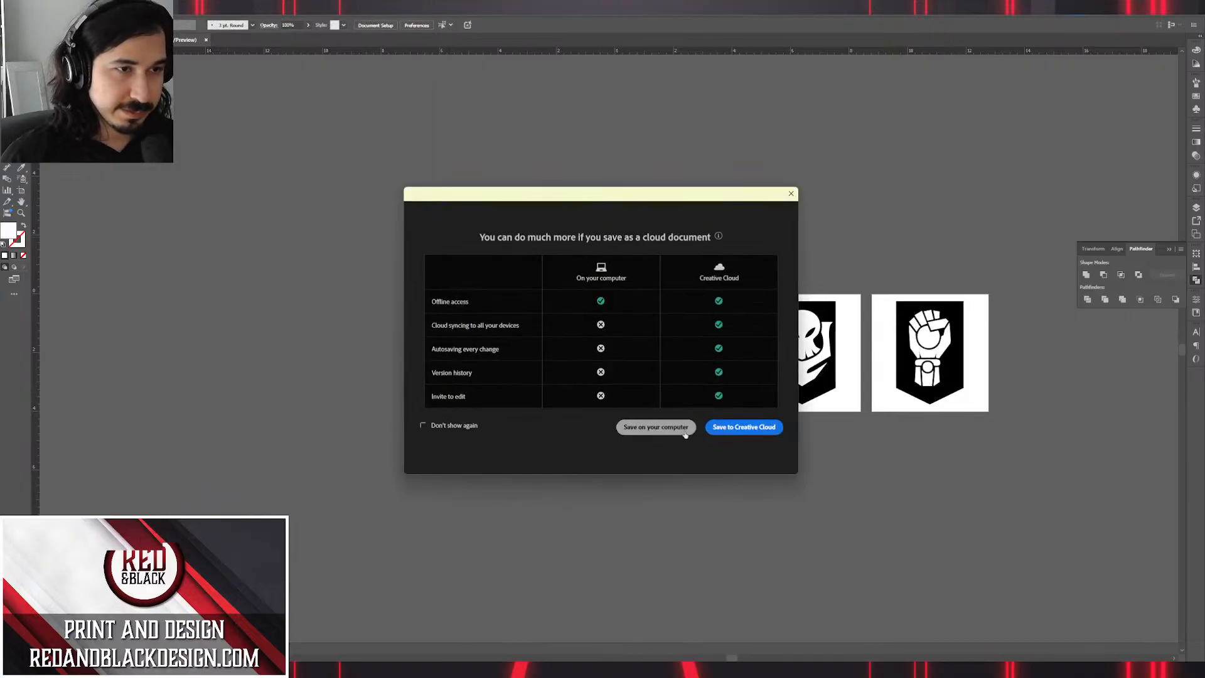
click(742, 430)
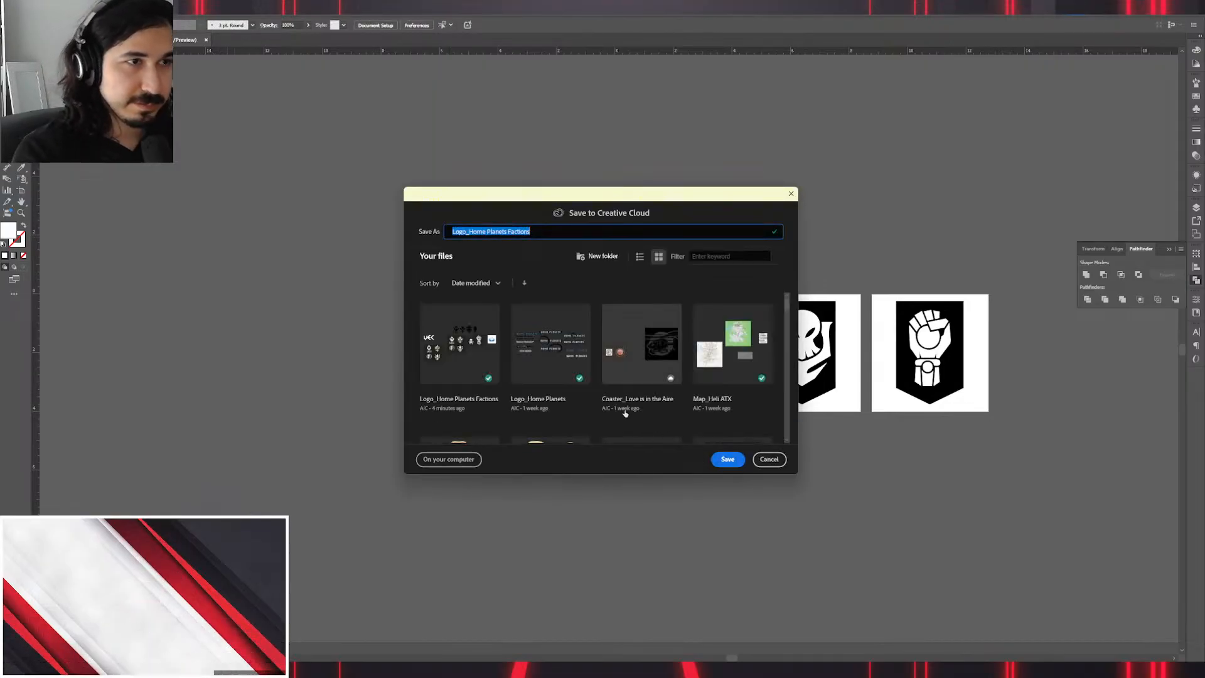
key(Return)
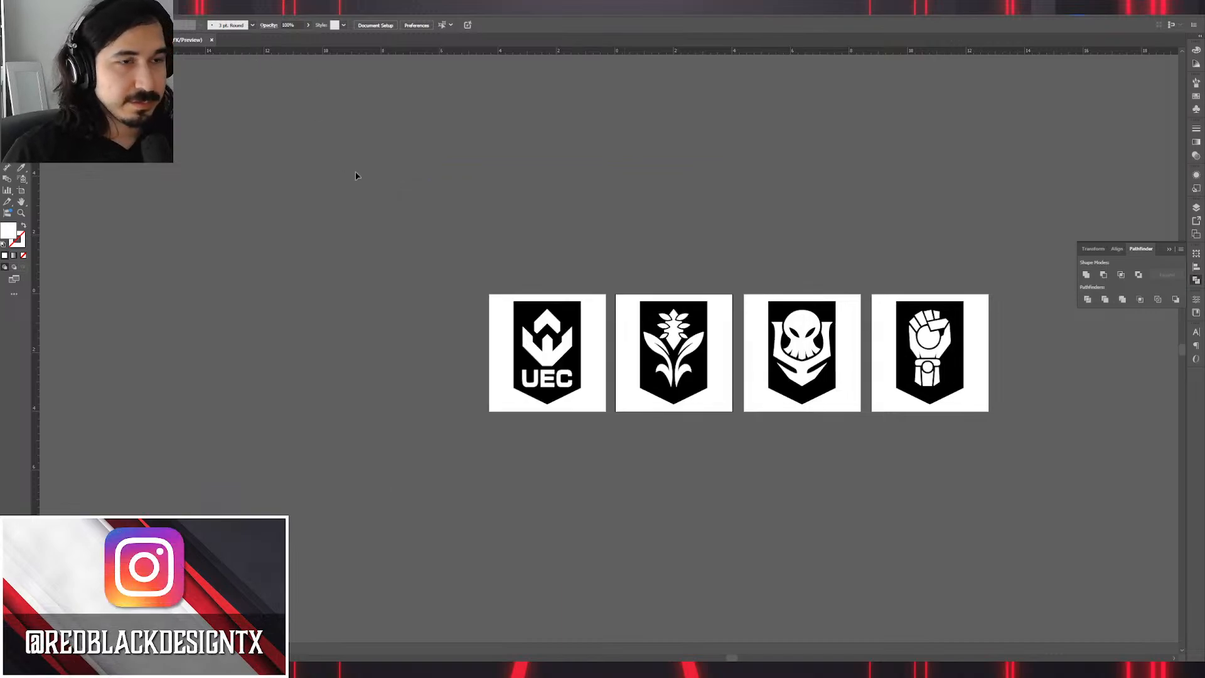
Export all artboards as separate PNG files in Downloads, with the "(1)" removed from the file name Logo_Home Planets Factions.
click(45, 8)
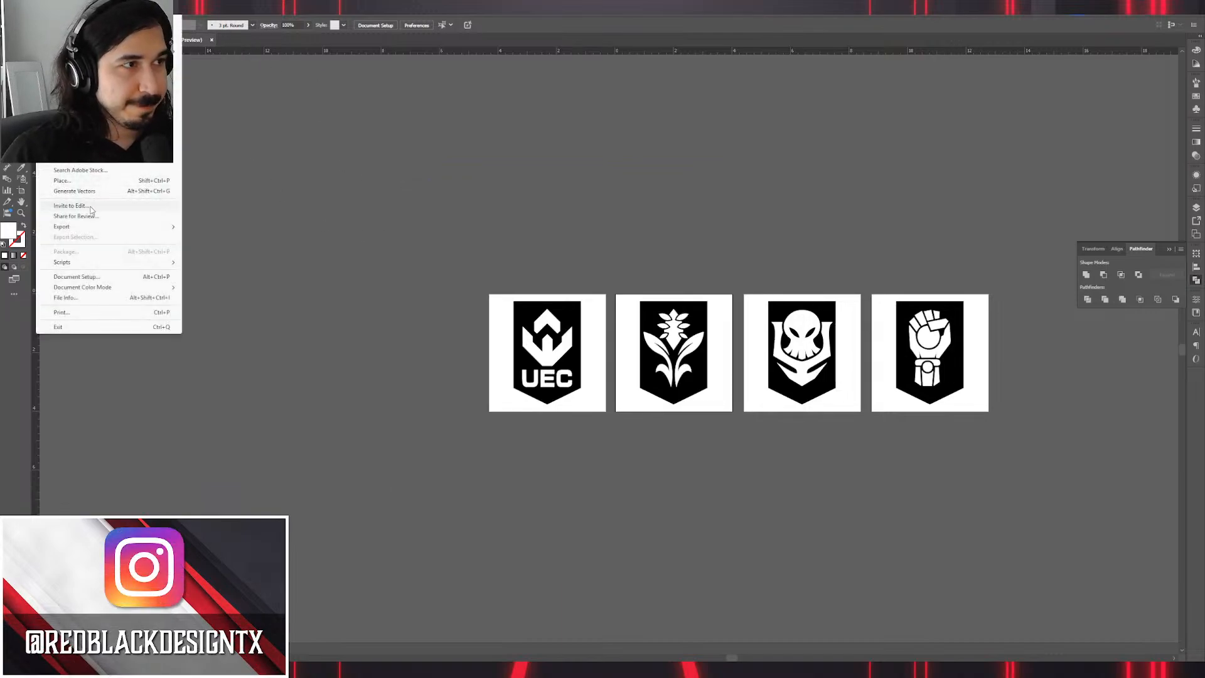
mouse_move(81, 227)
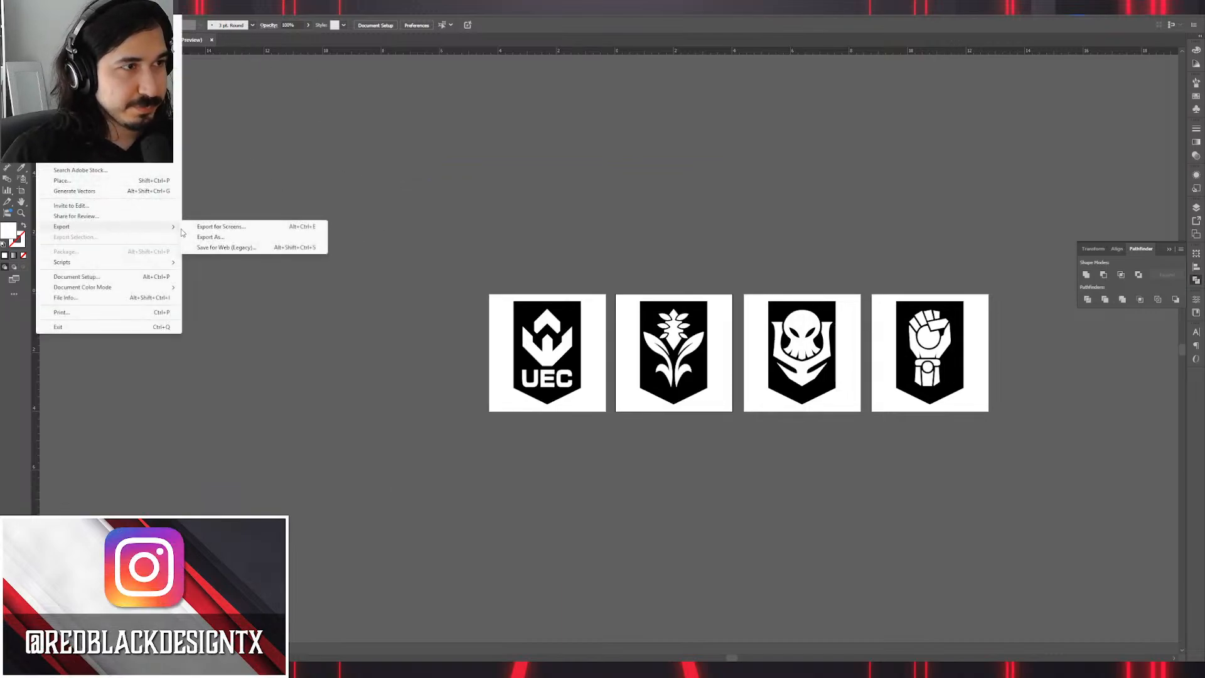
click(214, 237)
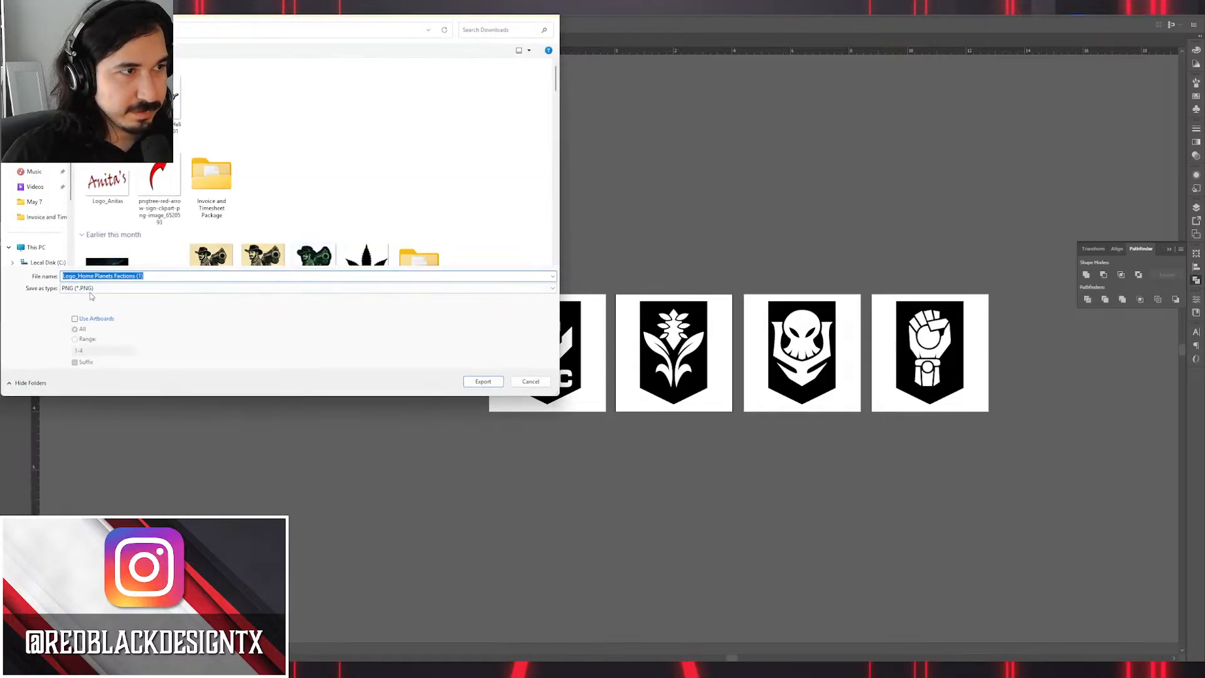
click(97, 319)
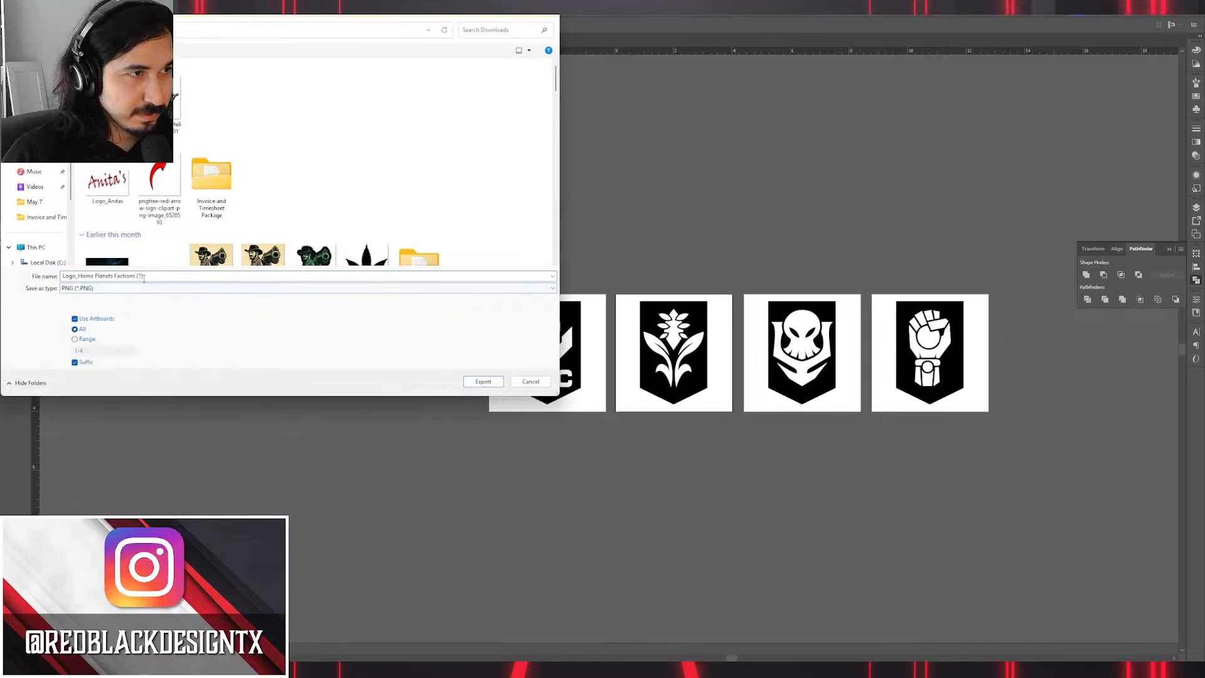
click(146, 277)
click(147, 277)
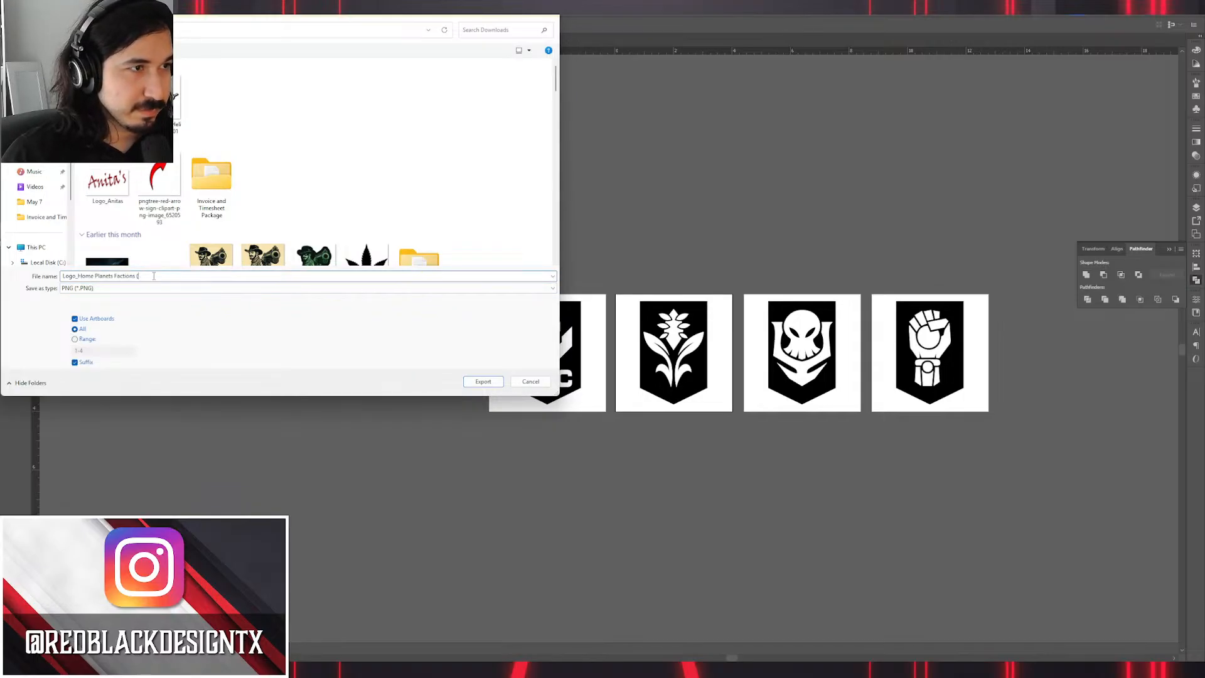
click(481, 378)
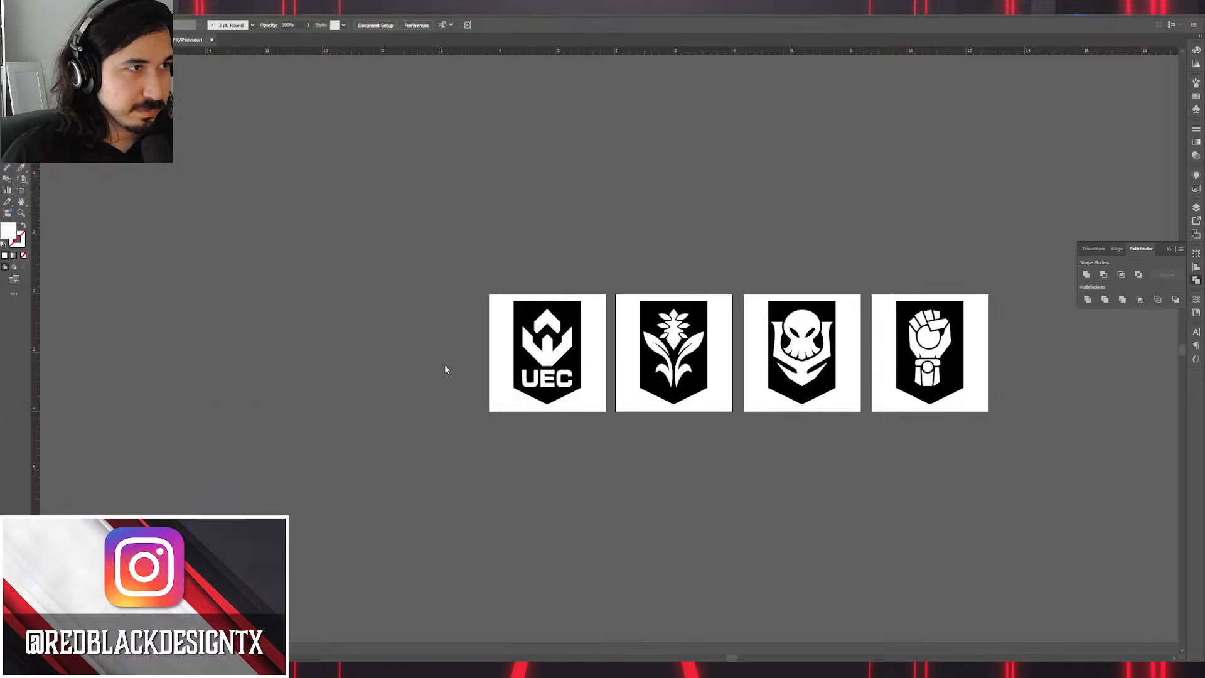
click(608, 493)
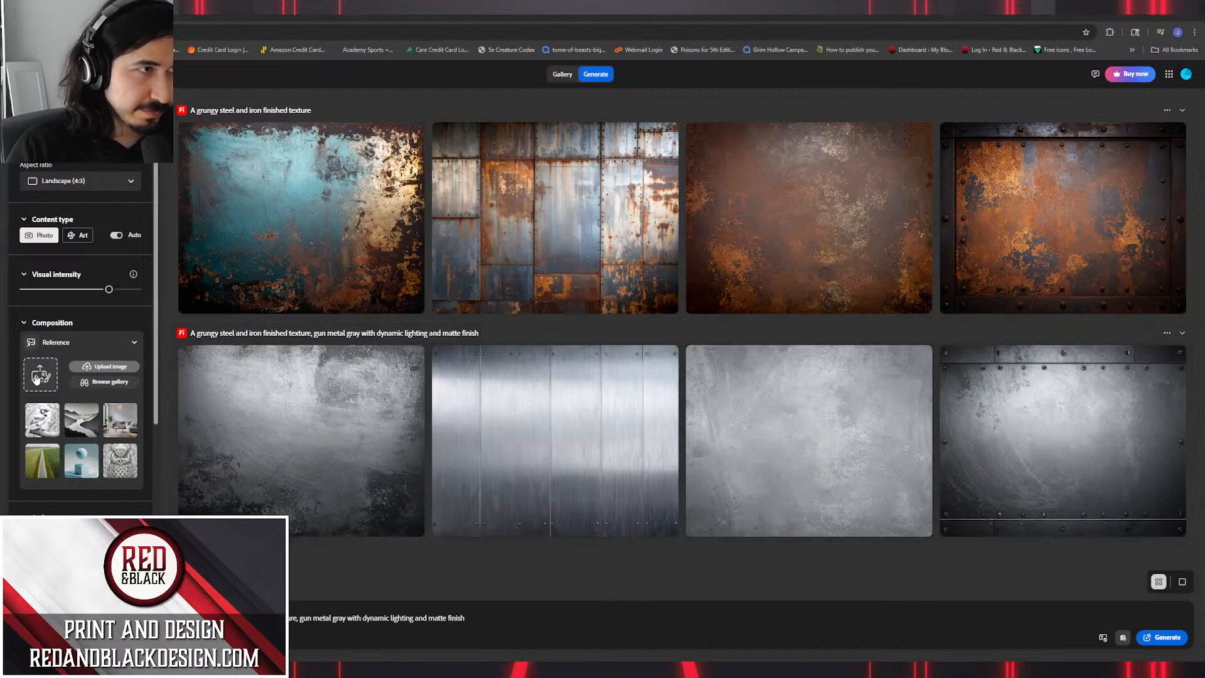
In Adobe Firefly, upload Logo_Home Planets Factions-01 as the composition reference image.
click(36, 377)
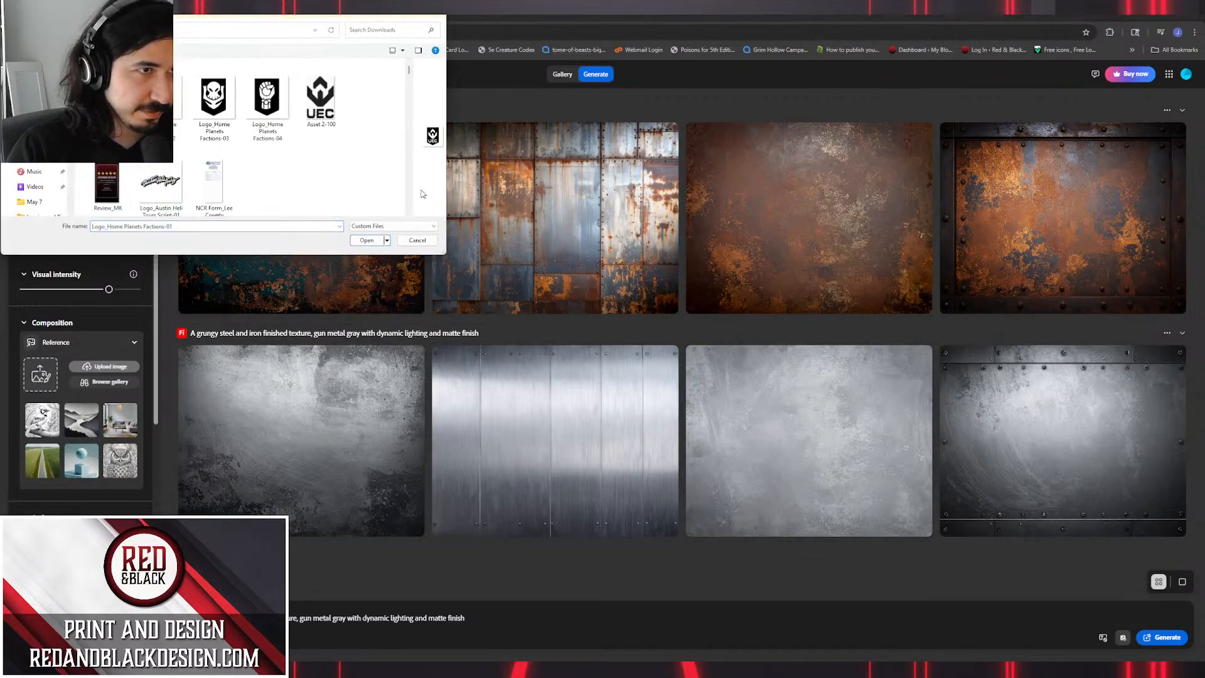
click(368, 241)
Set the generation to a Square (1:1) aspect ratio, Art content type and maximum visual intensity.
click(68, 182)
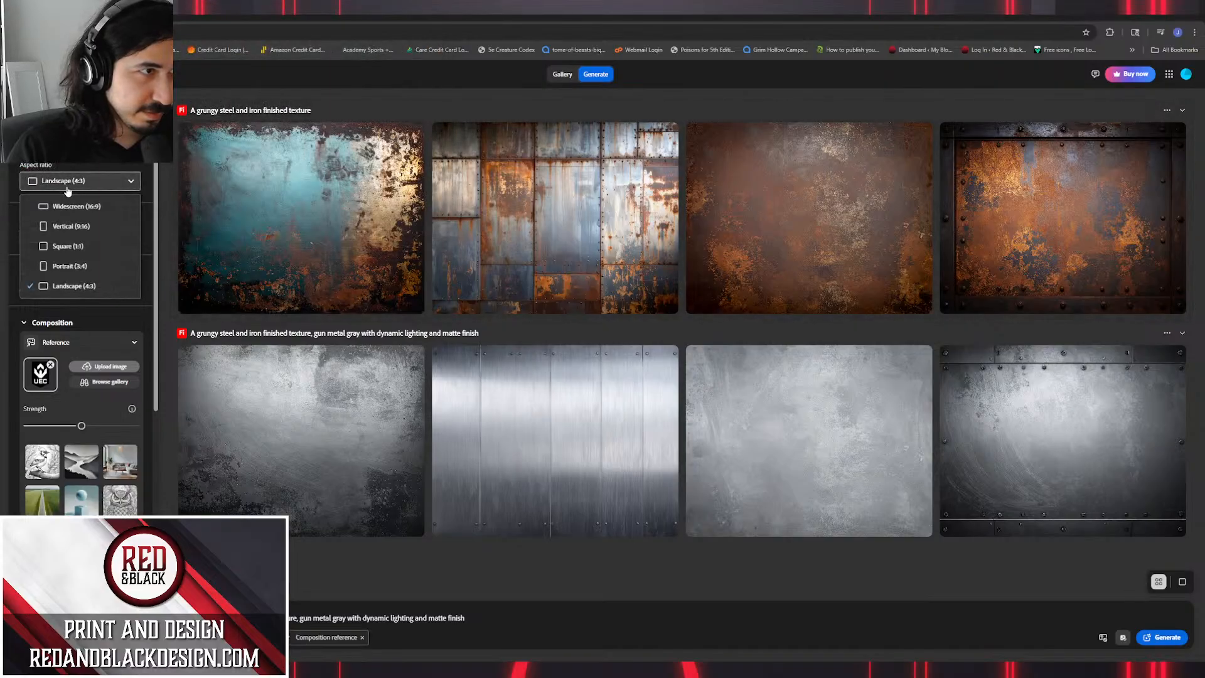
click(63, 248)
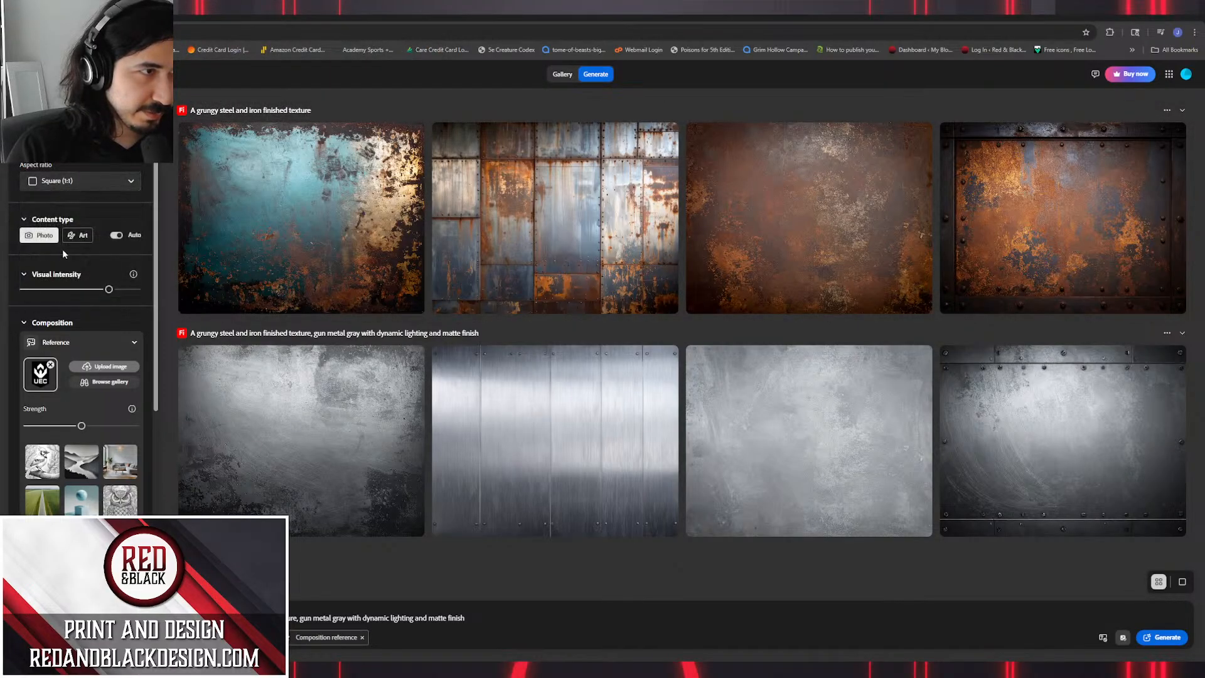
click(85, 236)
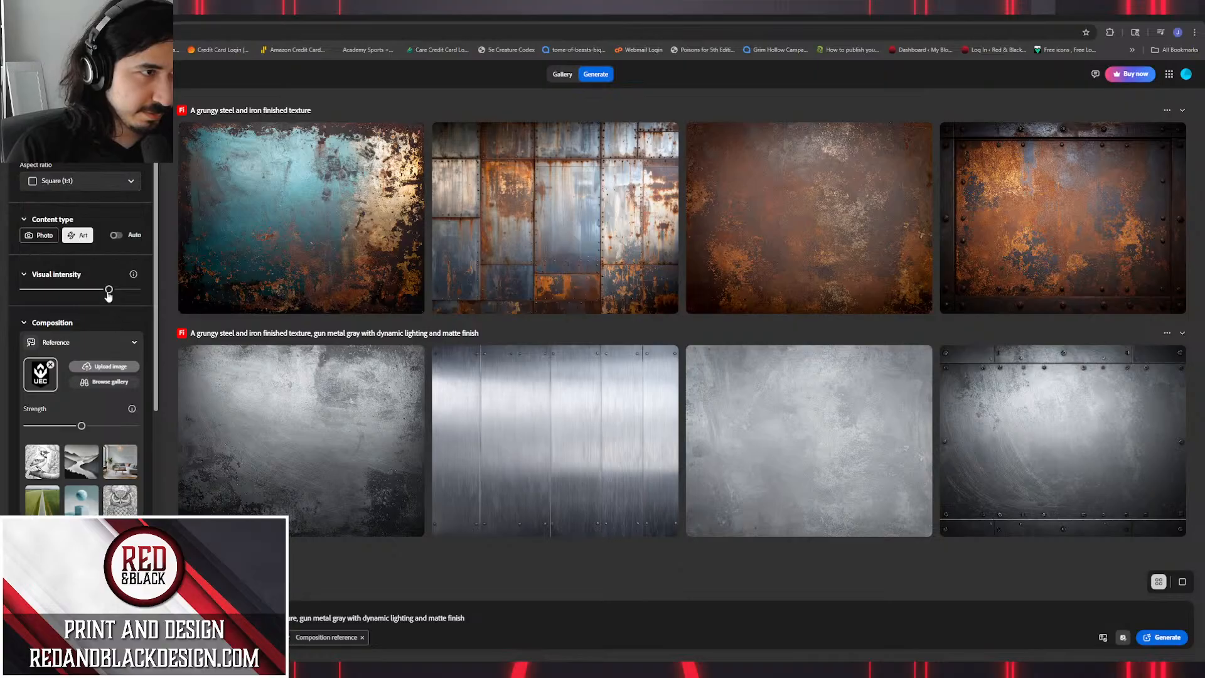
drag(108, 292, 138, 290)
Add Dramatic light and Muted color to the gun metal texture prompt and generate the images.
scroll(104, 352, down, 3)
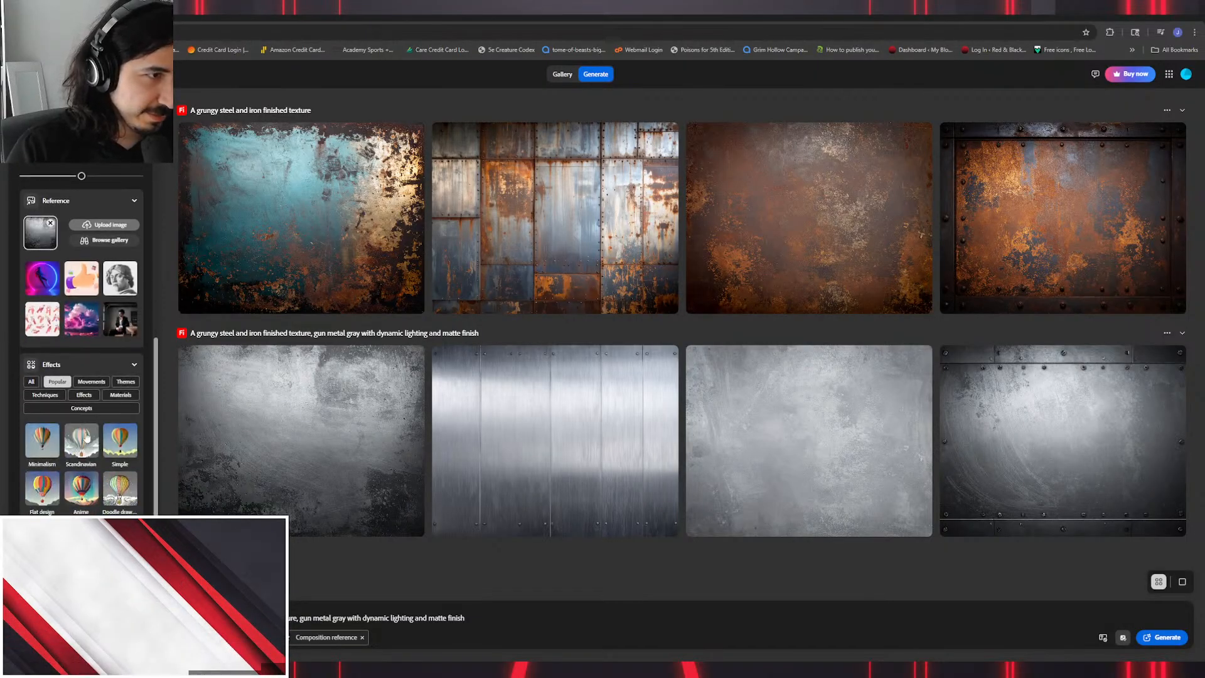
click(119, 583)
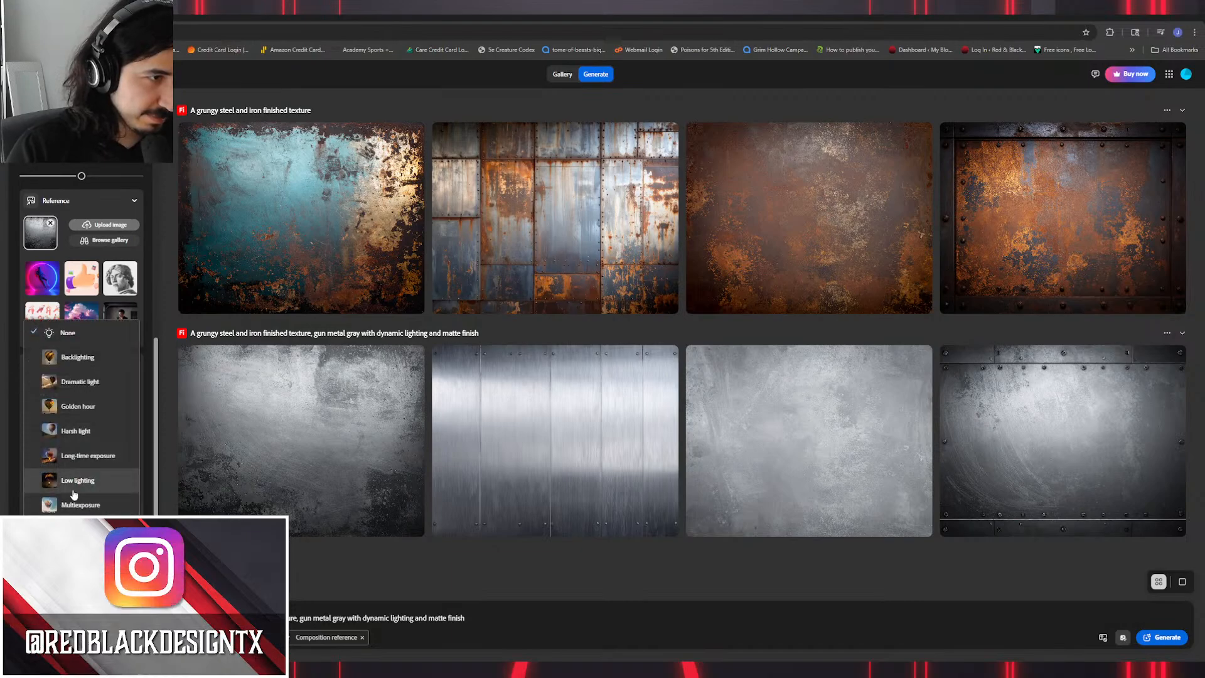
click(94, 382)
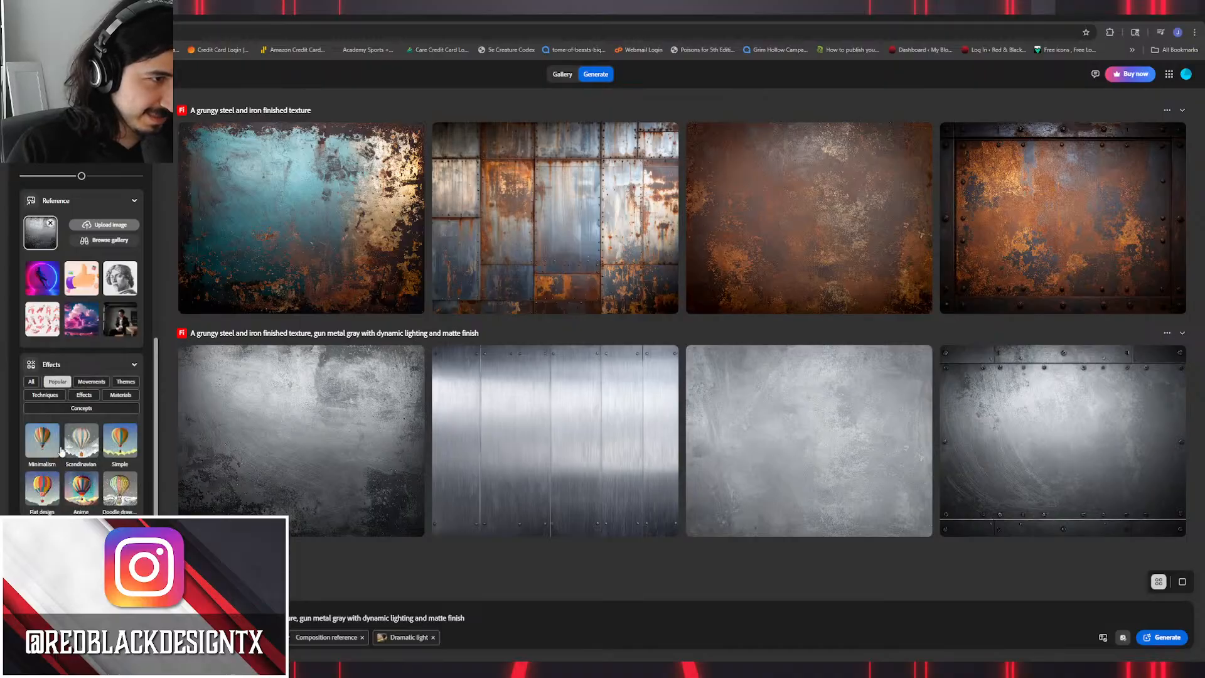
click(82, 543)
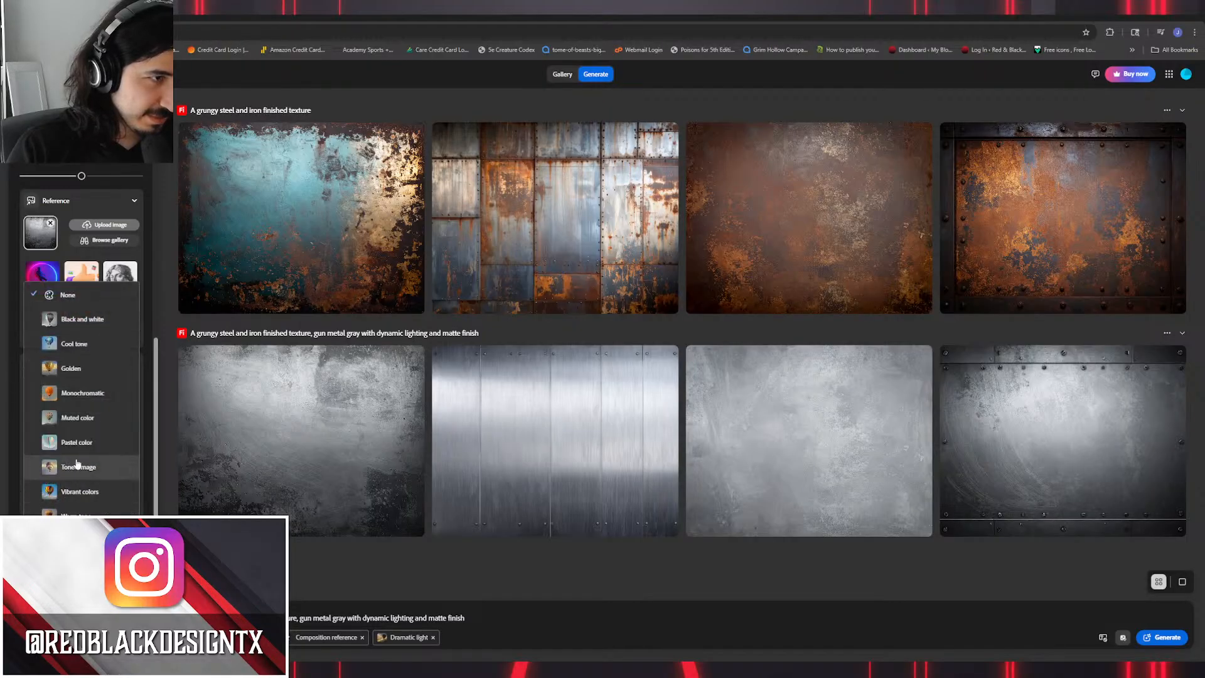
click(71, 417)
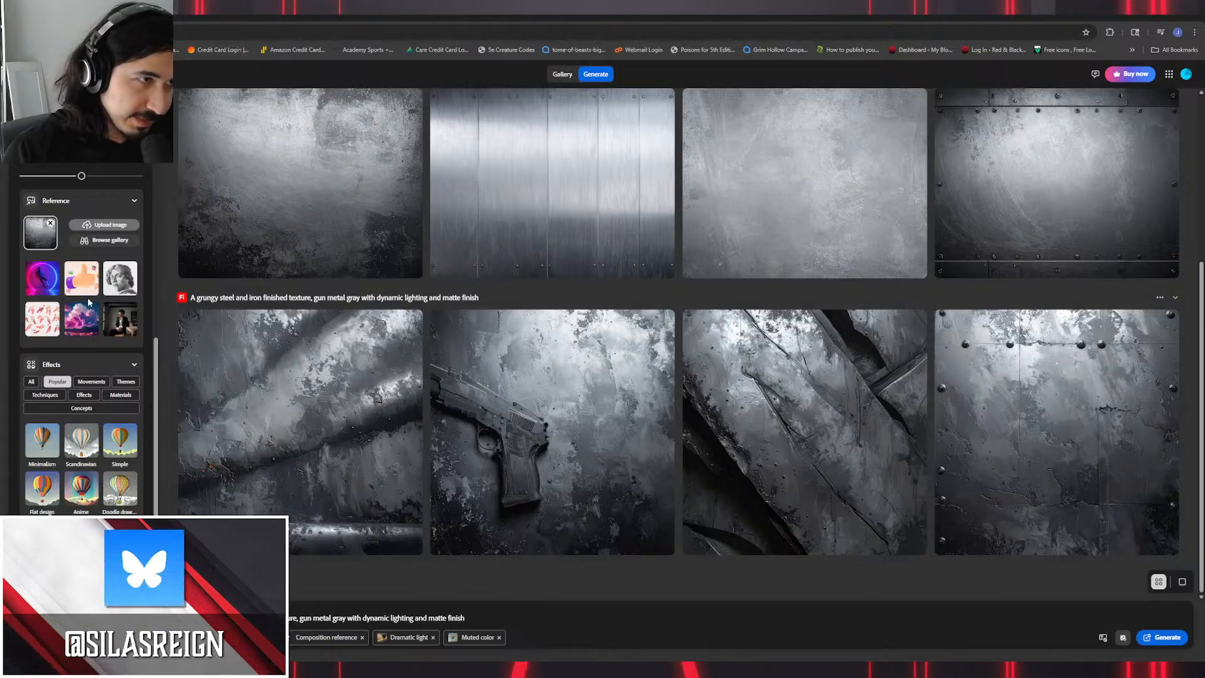
Raise the composition reference strength to its maximum.
scroll(94, 314, up, 3)
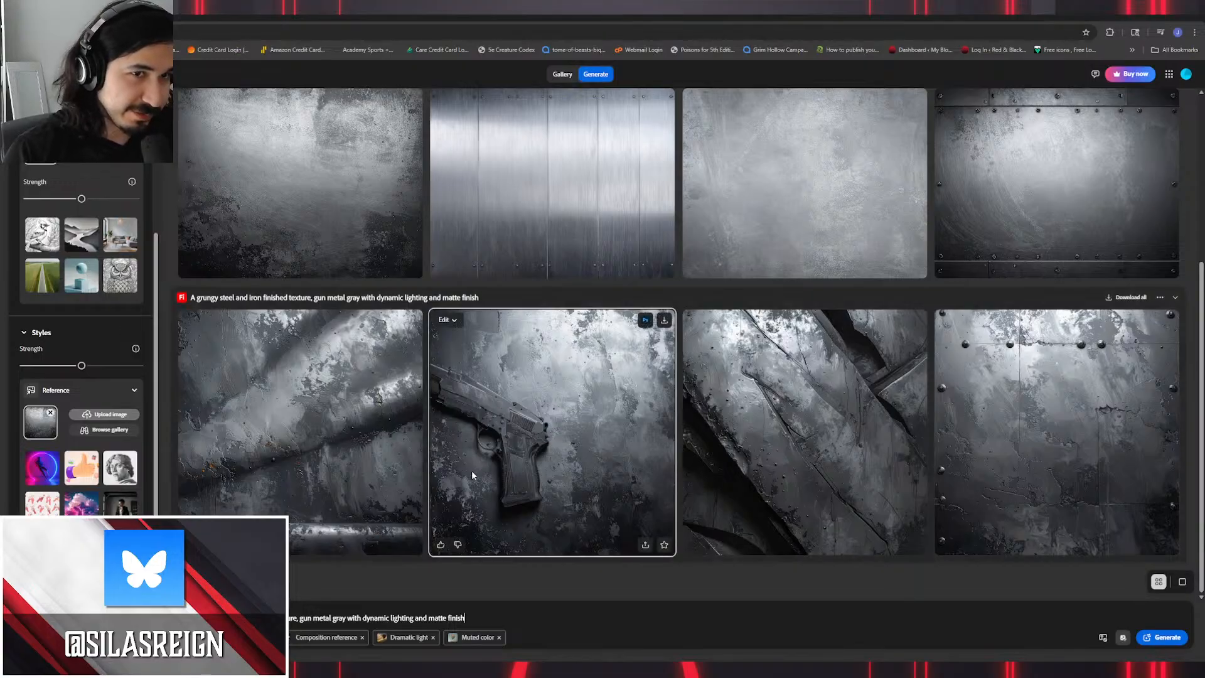
scroll(80, 389, up, 2)
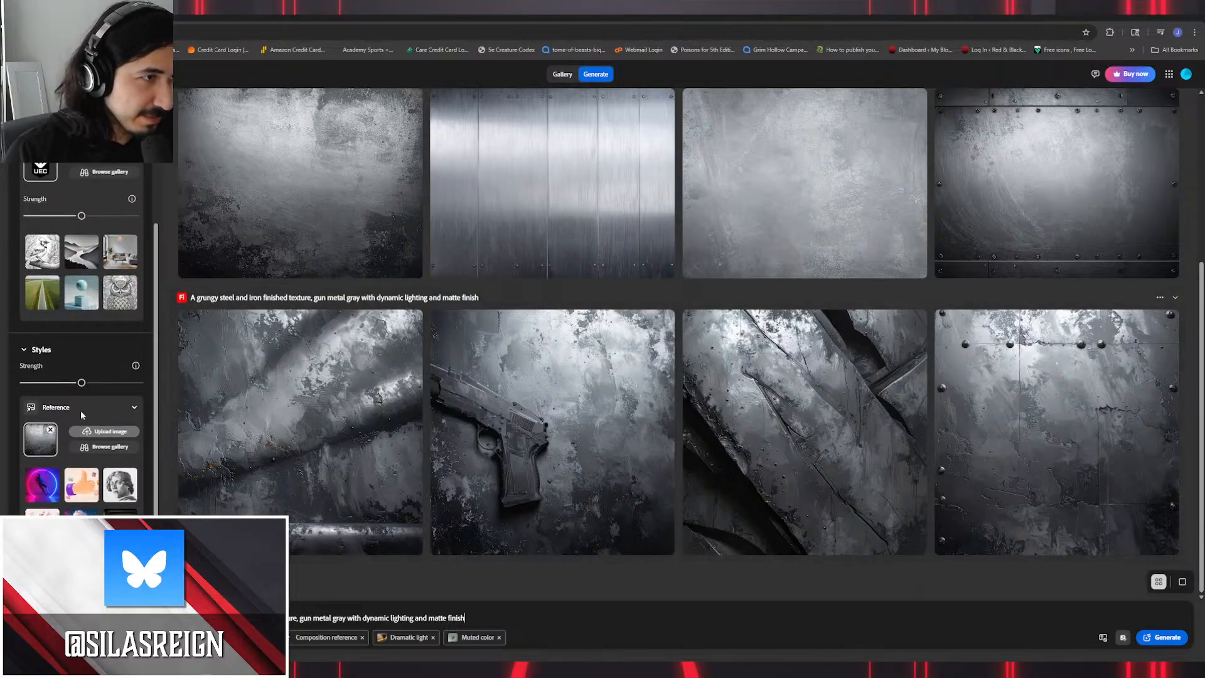
drag(83, 292, 136, 293)
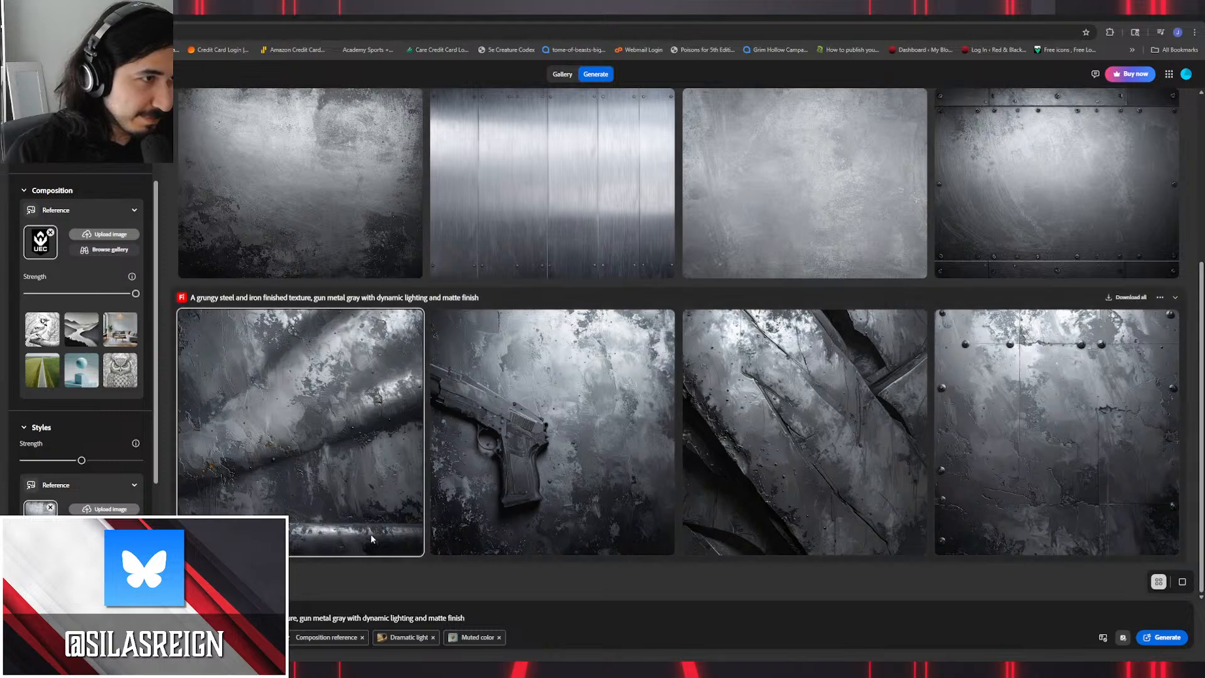
Rewrite the prompt as "An emblem textured with grungy steel and iron finished texture", removing the gun metal, lighting and matte finish wording.
triple_click(458, 616)
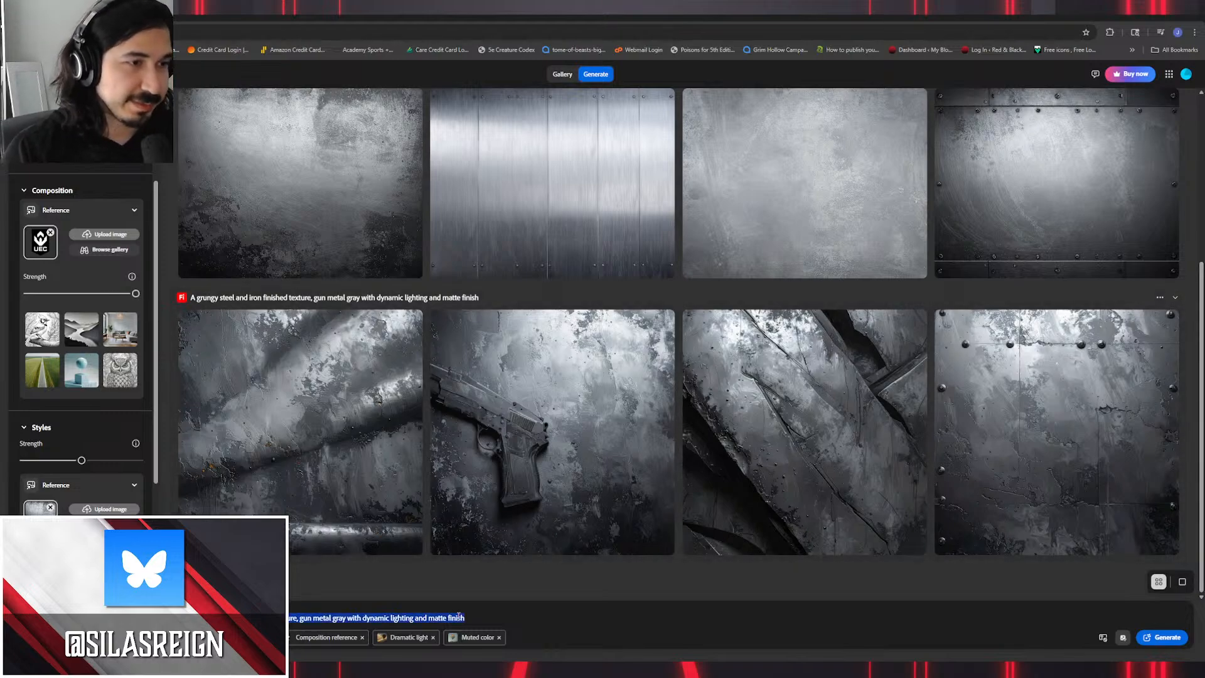
click(263, 618)
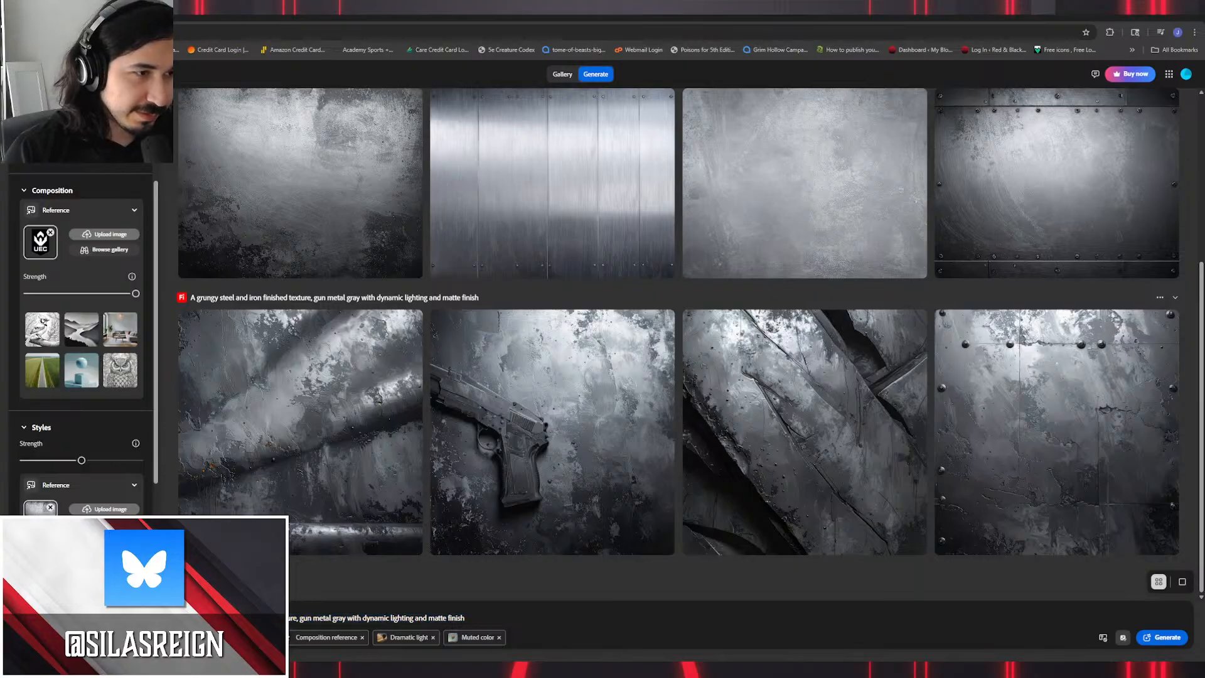
text(......)
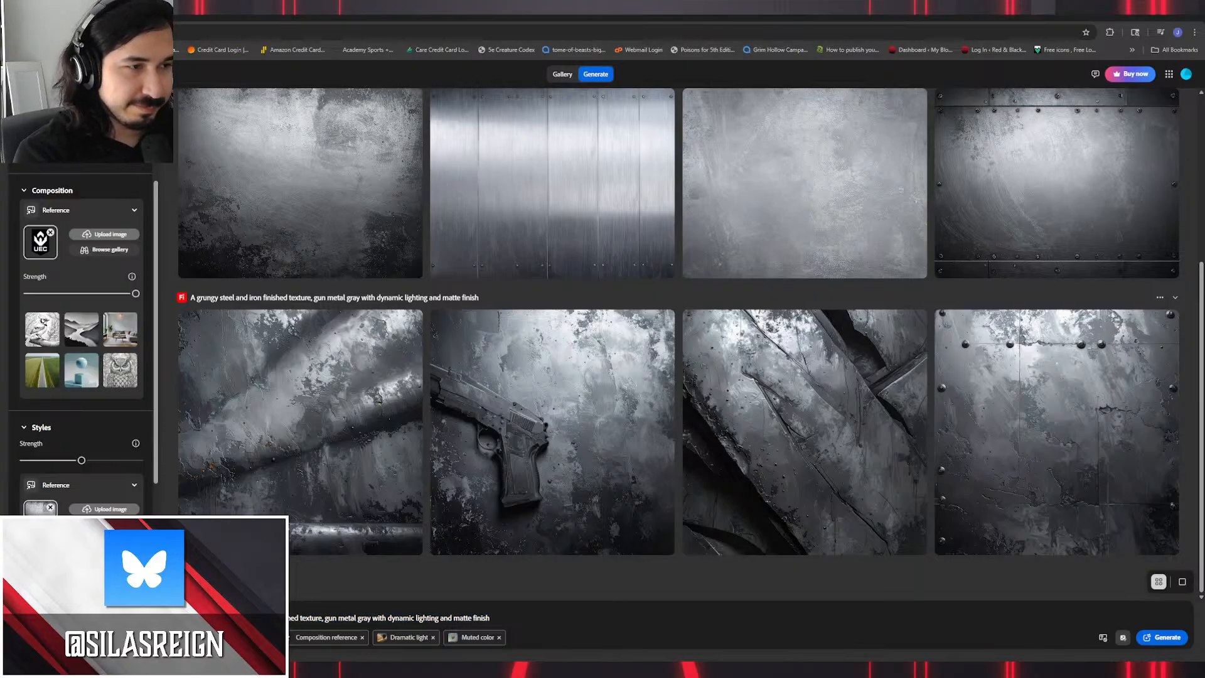
text(...)
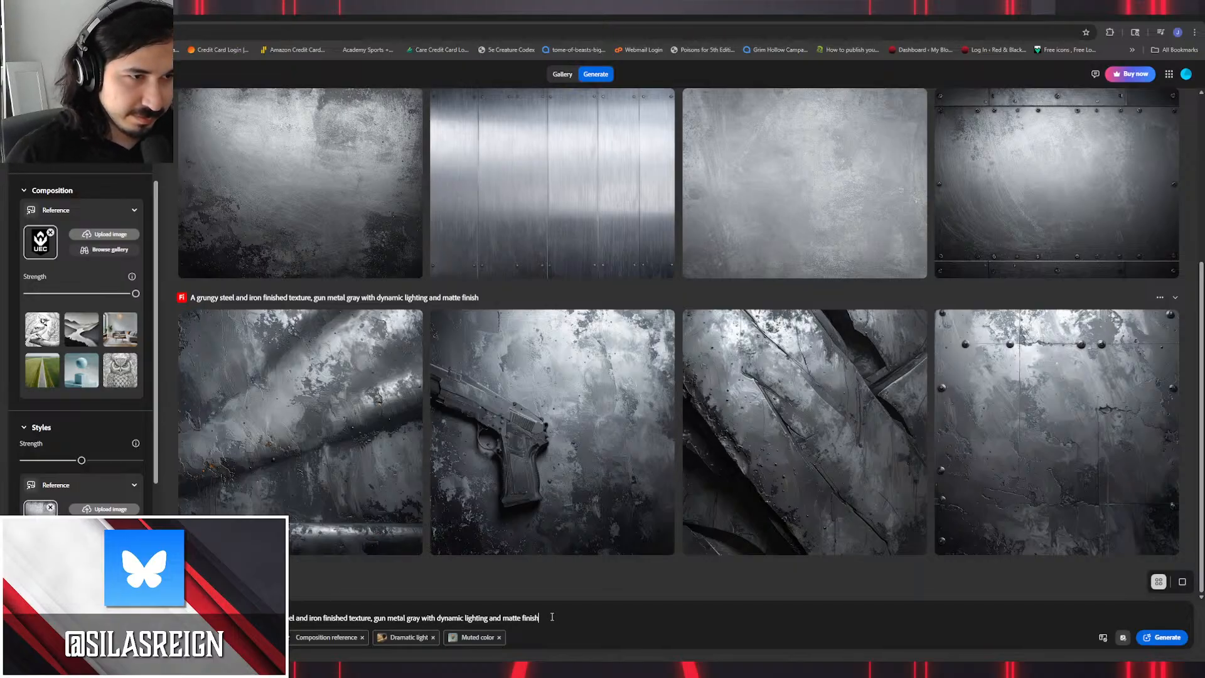
drag(549, 618, 535, 621)
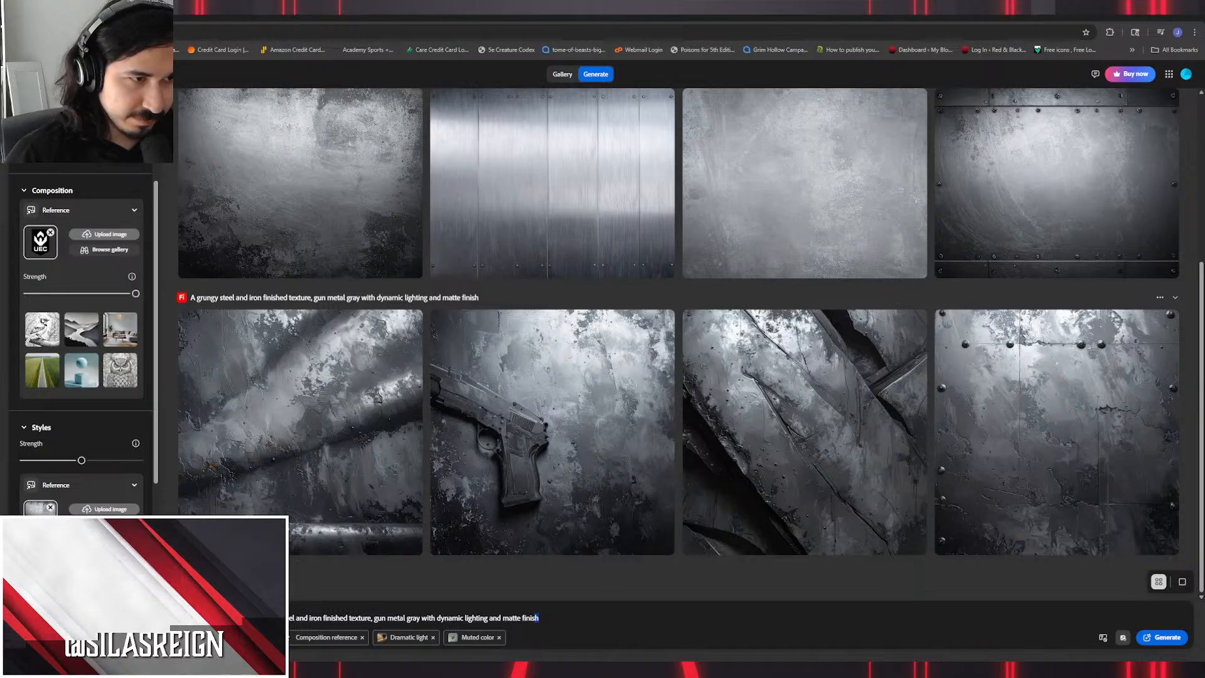
drag(280, 619, 312, 629)
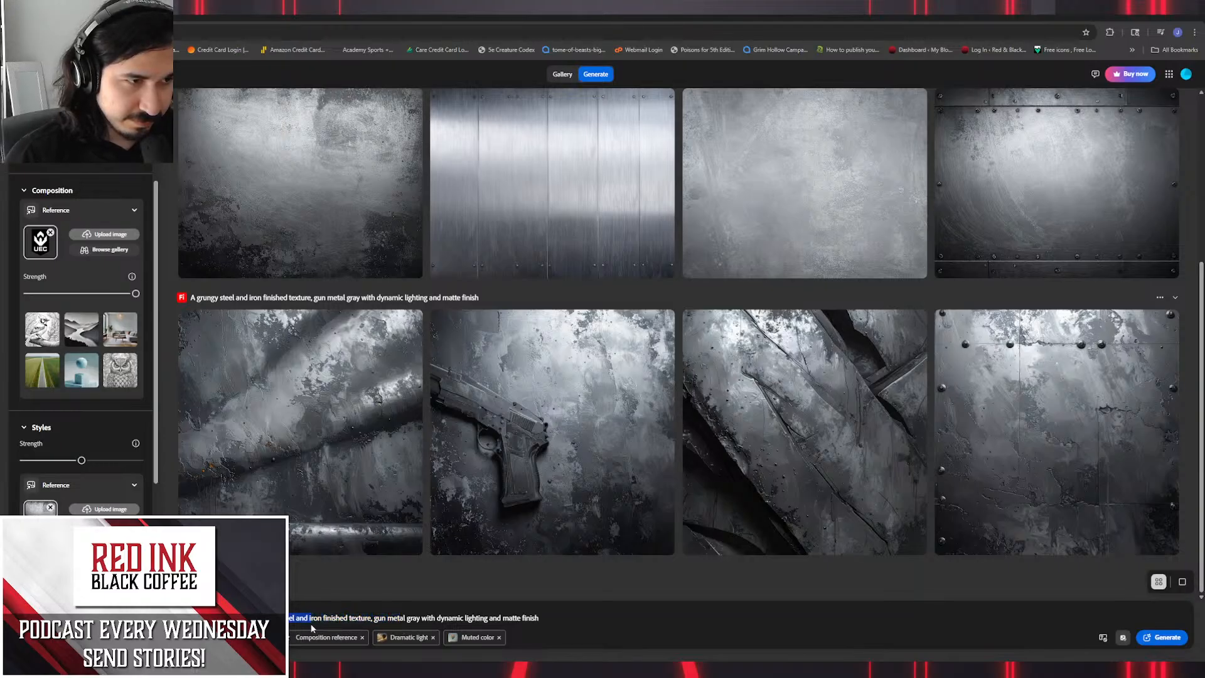
click(338, 619)
drag(373, 620, 558, 624)
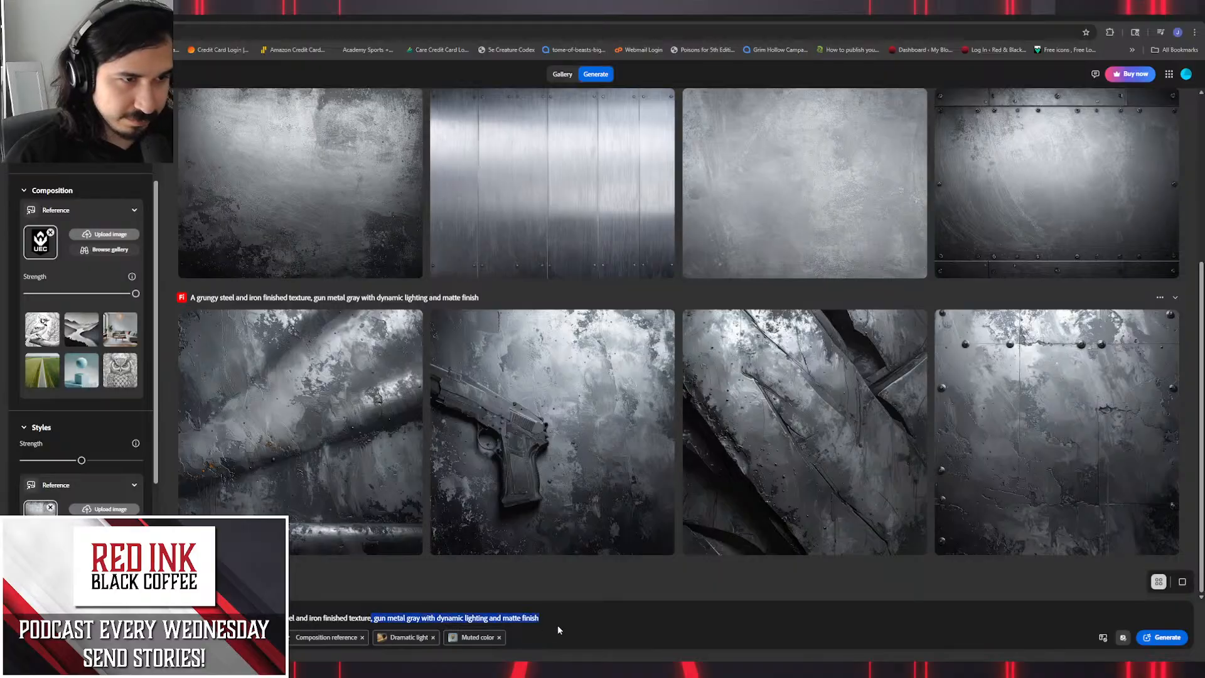
key(BackSpace)
key(BackSpace)
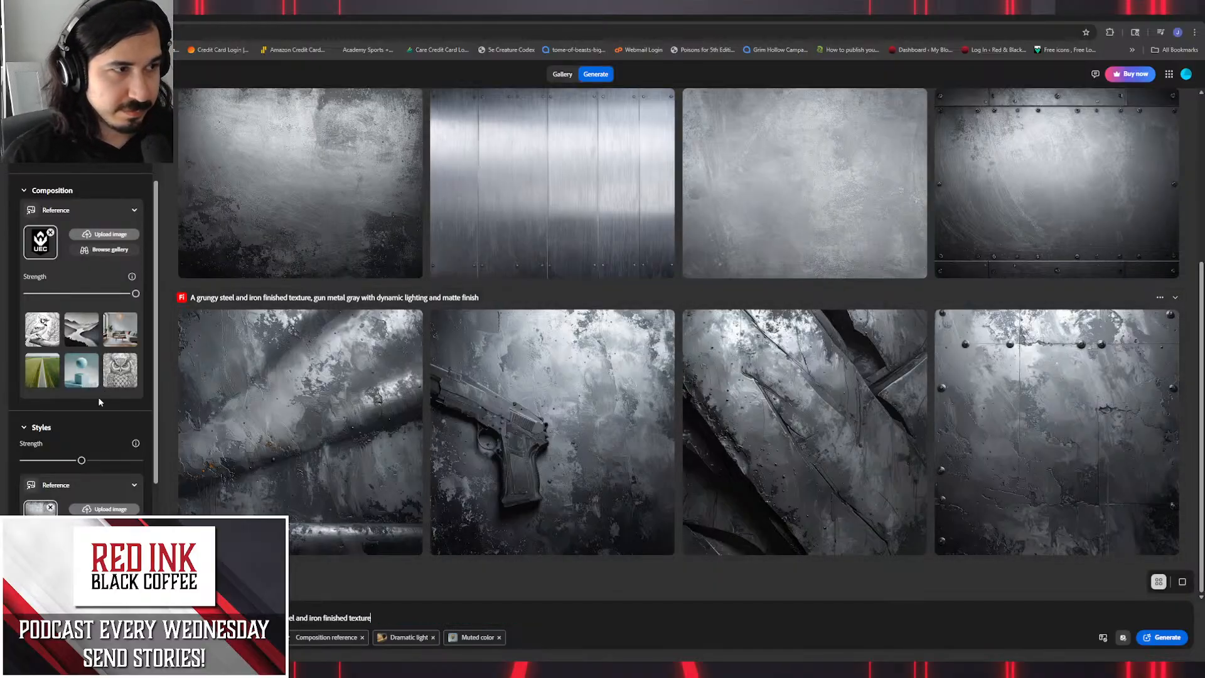
Raise the style strength to its maximum and generate the emblem images.
drag(83, 461, 140, 461)
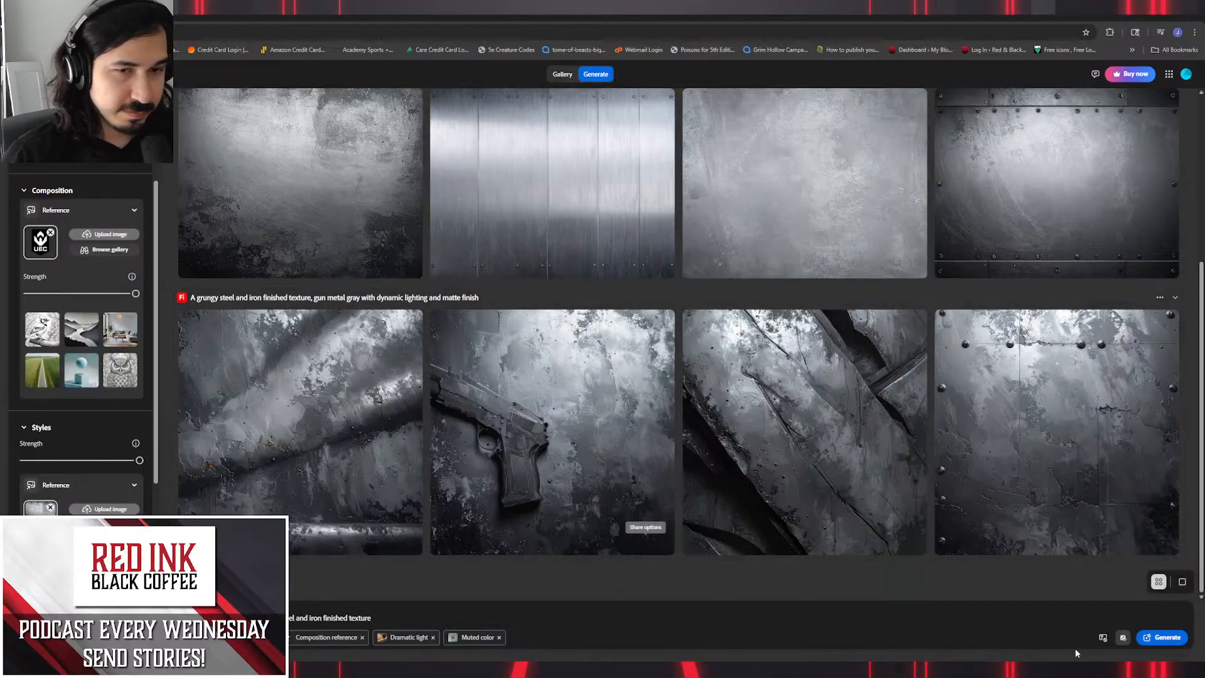
click(1159, 646)
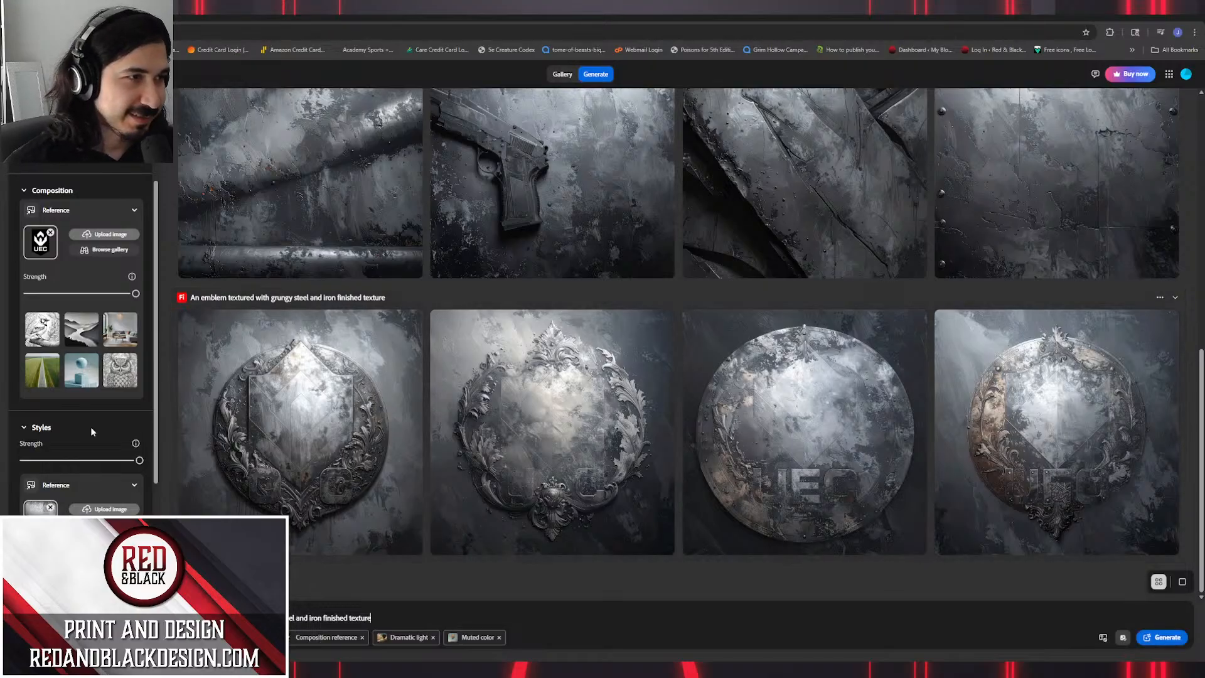
Lower the visual intensity to slightly below the middle and generate the emblem images again.
scroll(100, 307, up, 2)
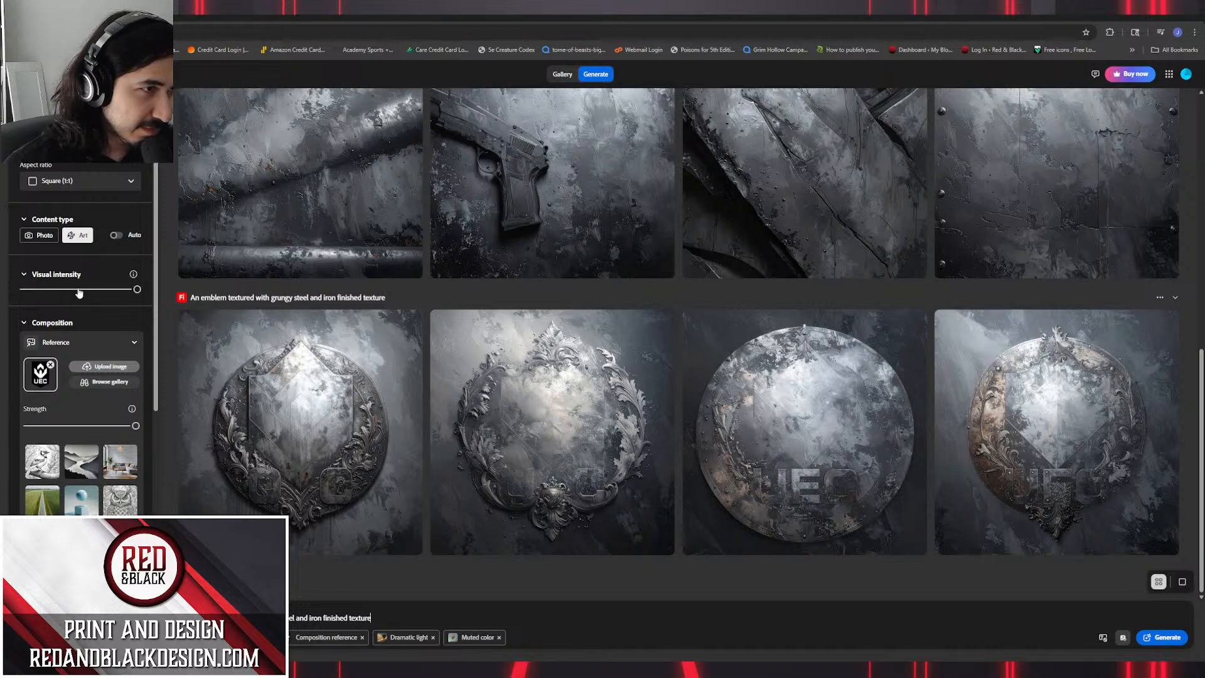
drag(94, 291, 66, 290)
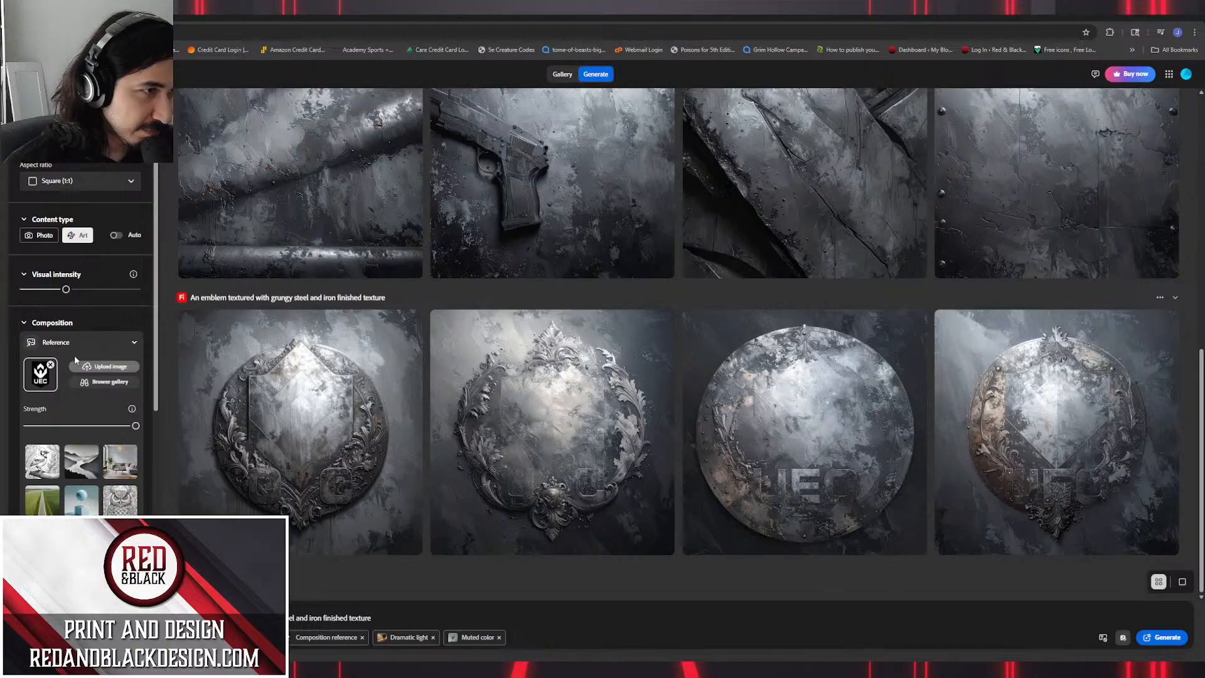
scroll(74, 355, down, 5)
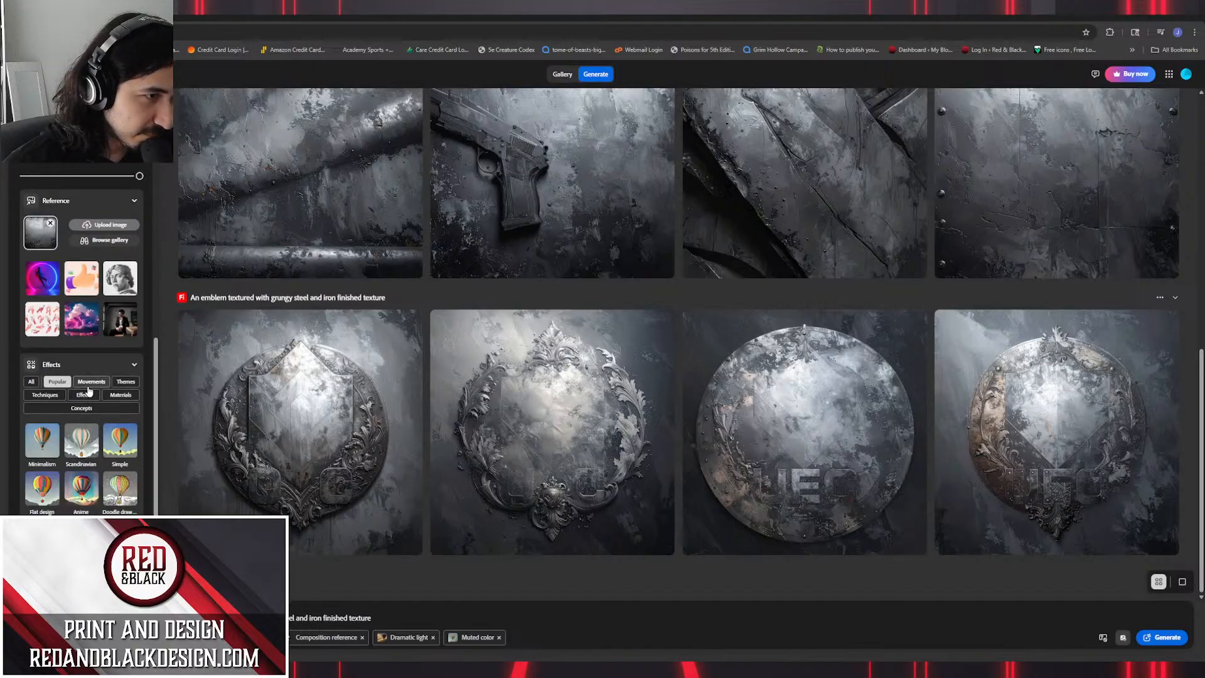
scroll(94, 389, up, 5)
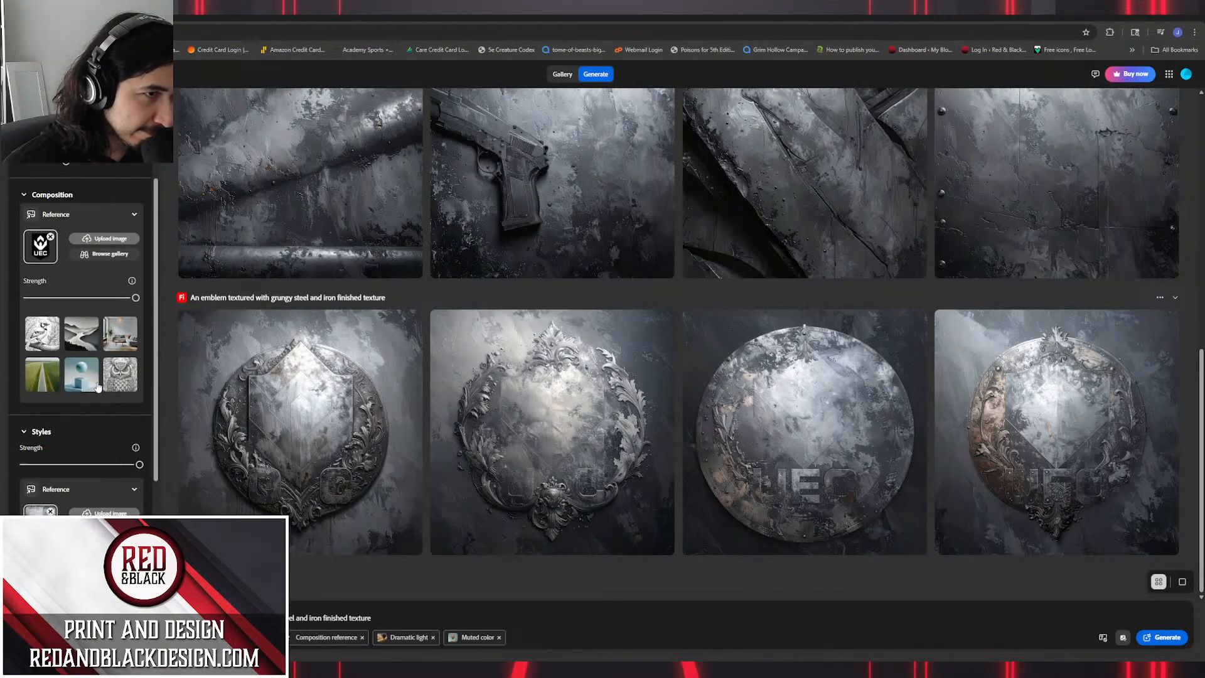
scroll(98, 387, up, 2)
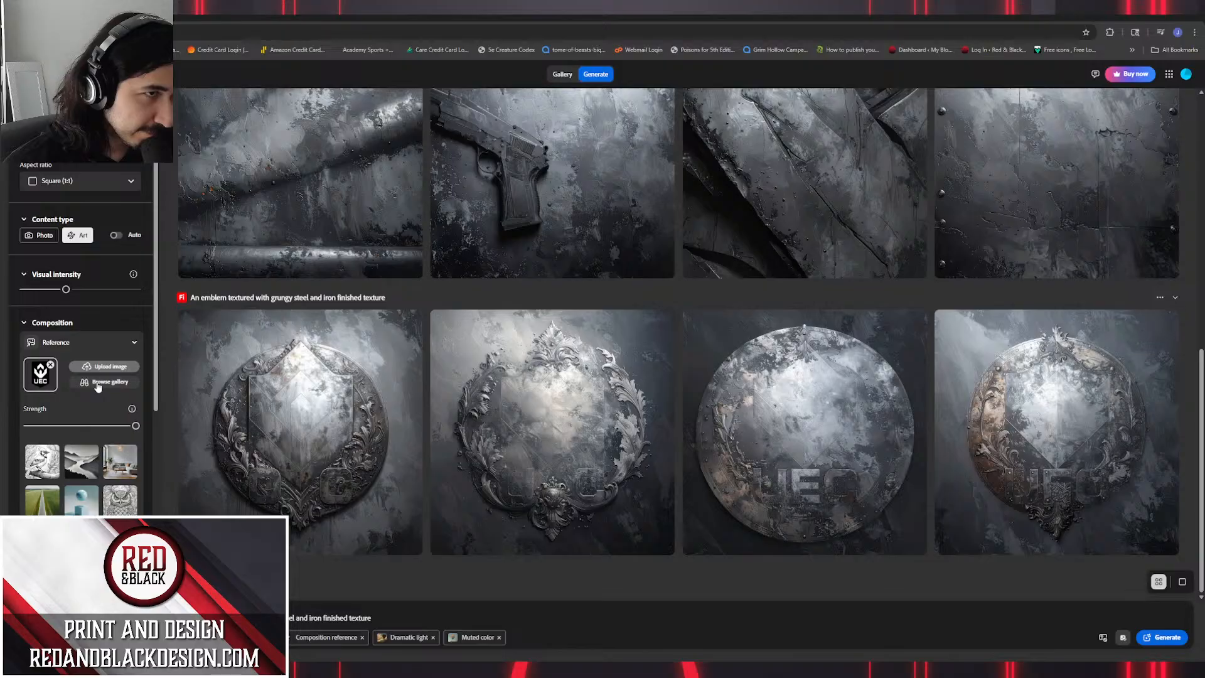
click(1168, 638)
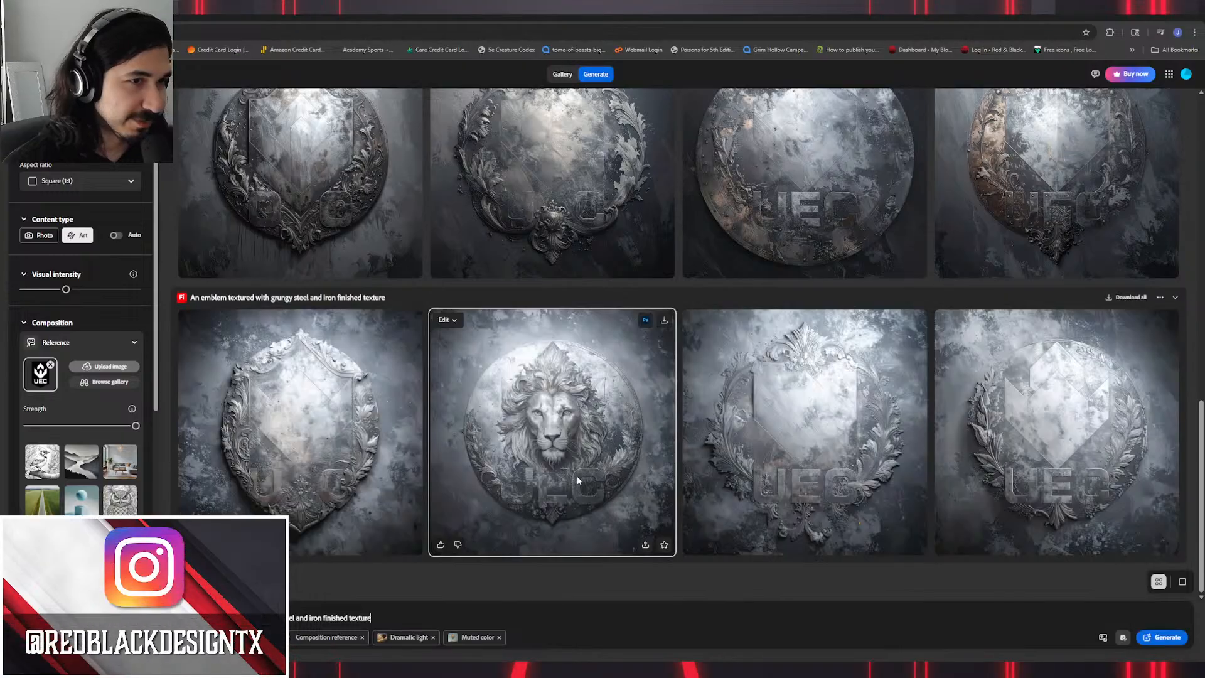
Change the prompt to "An embossed emblem textured with grungy steel and iron finished texture", set the content type to Photo and generate.
click(289, 618)
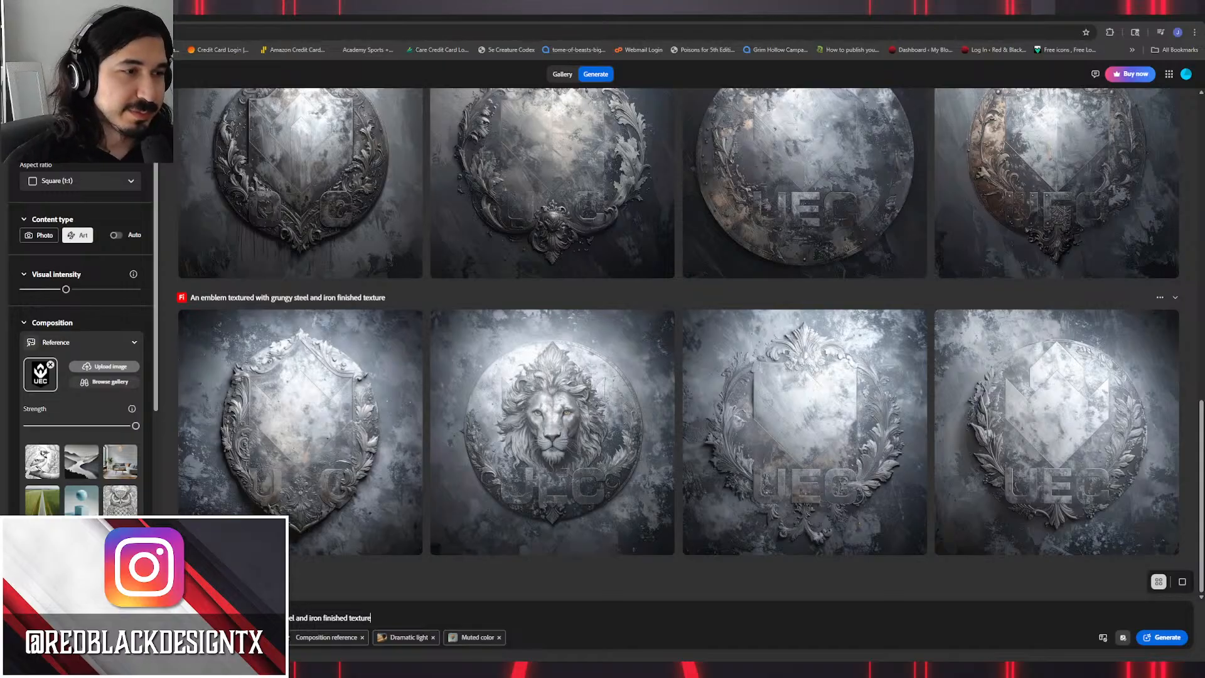
text(logo)
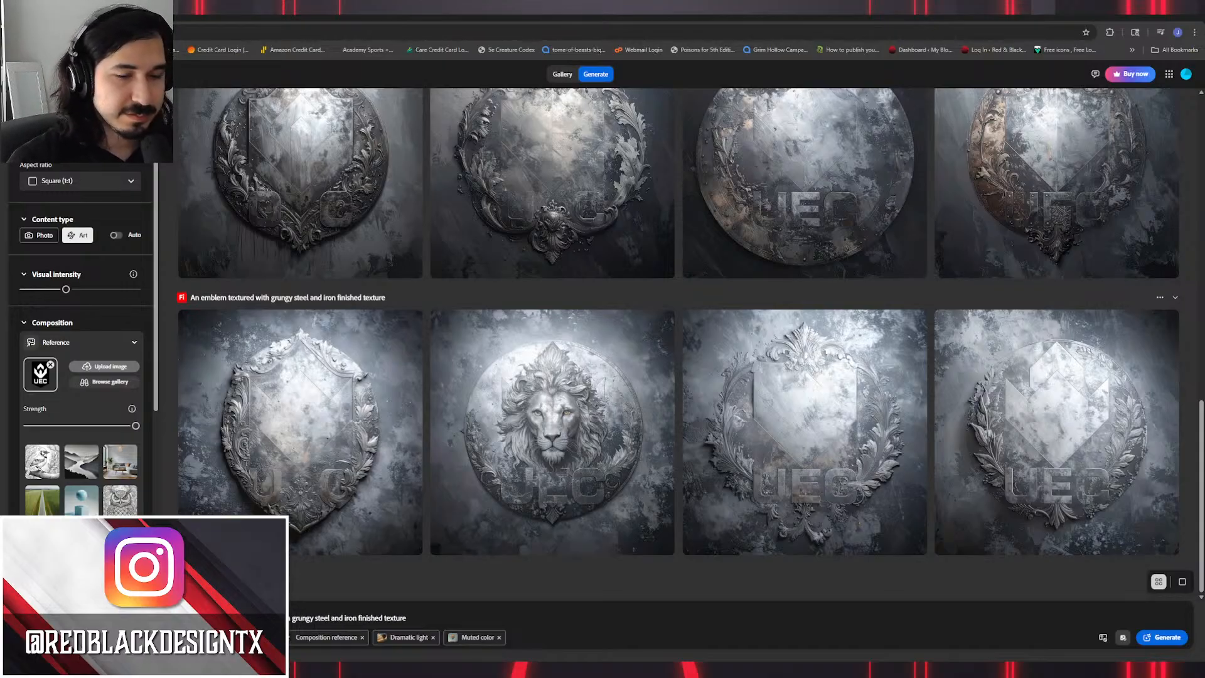
key(BackSpace)
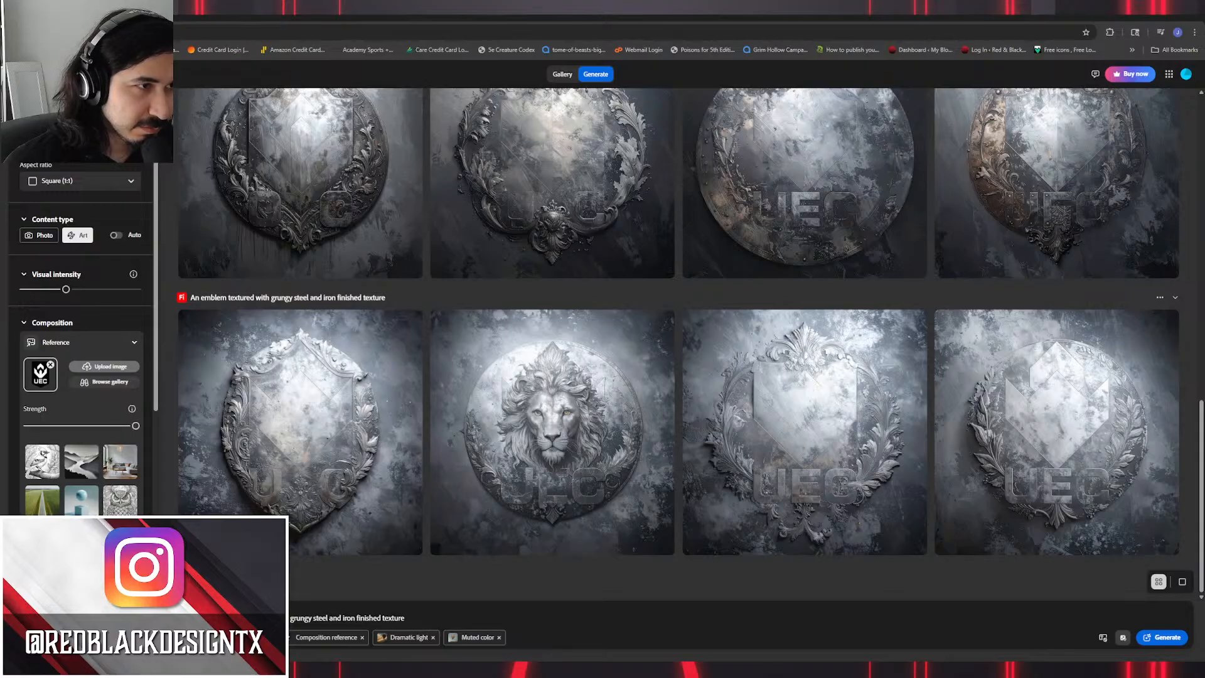
click(48, 241)
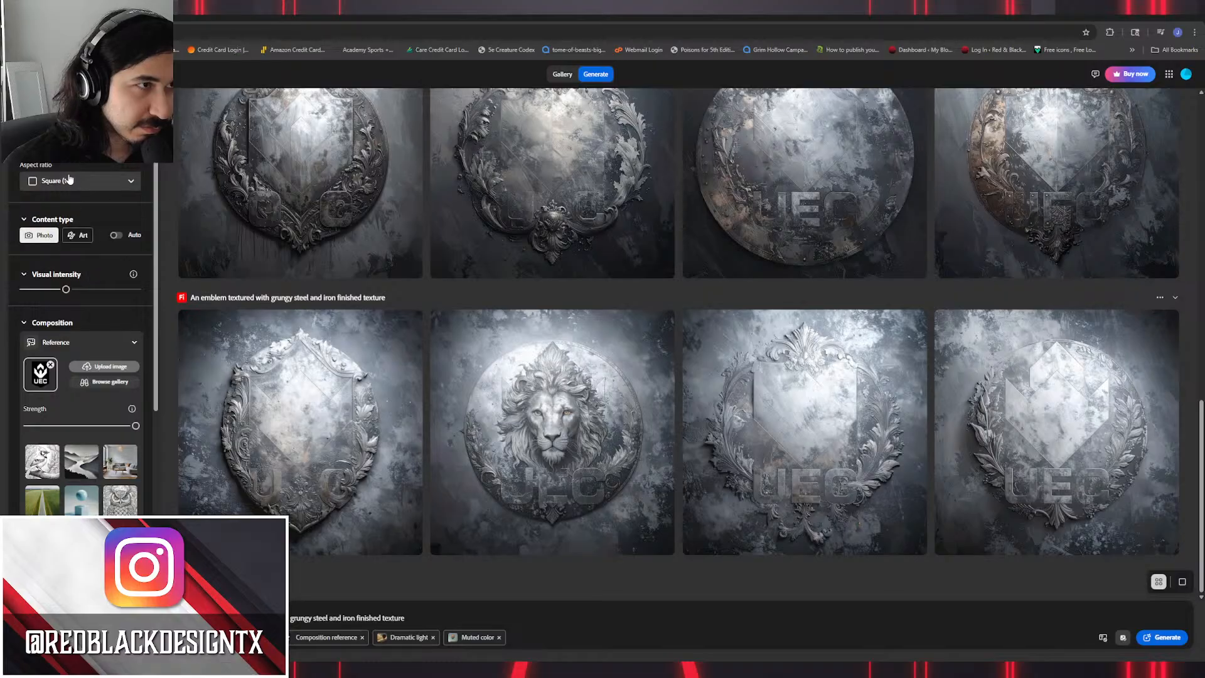
click(1162, 638)
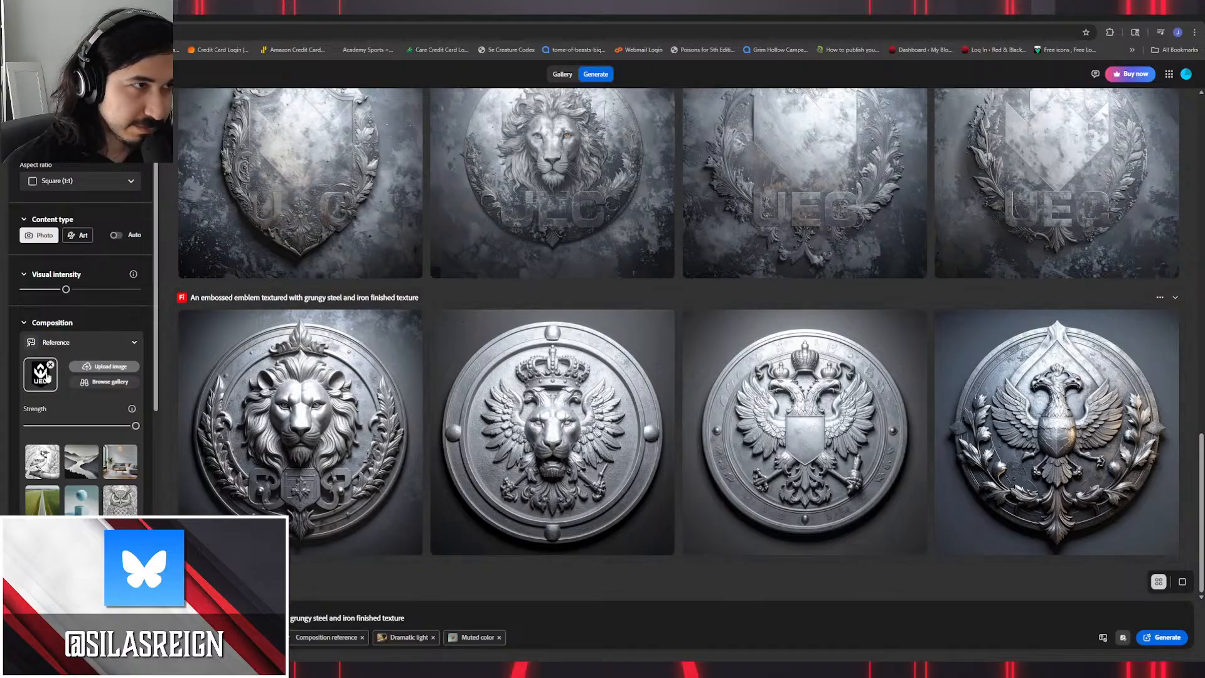
Switch the generation model to Firefly Image 3 and review its style reference and effects settings.
click(63, 150)
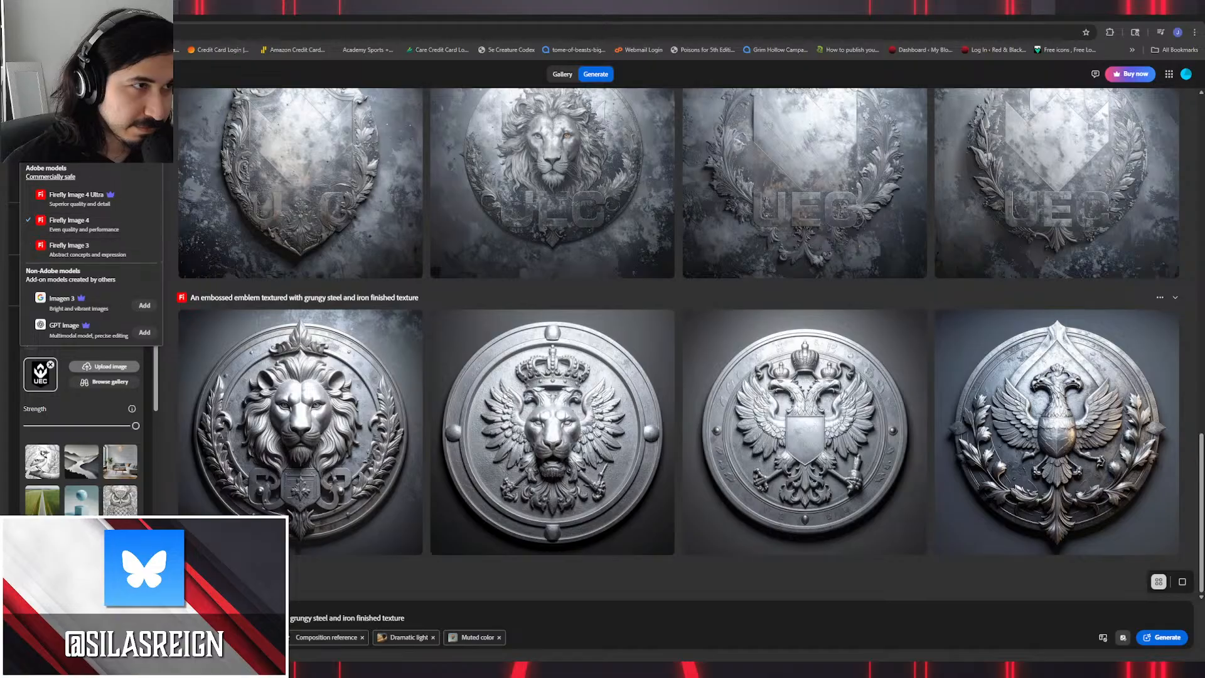
click(106, 256)
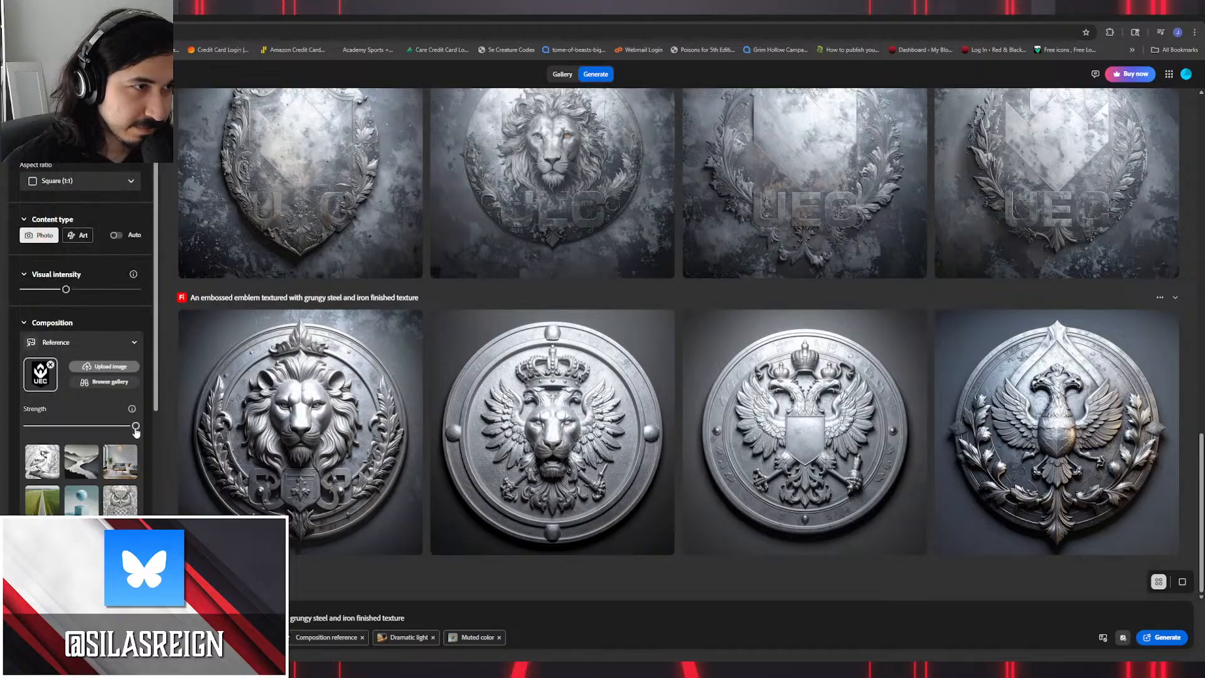
scroll(135, 432, down, 5)
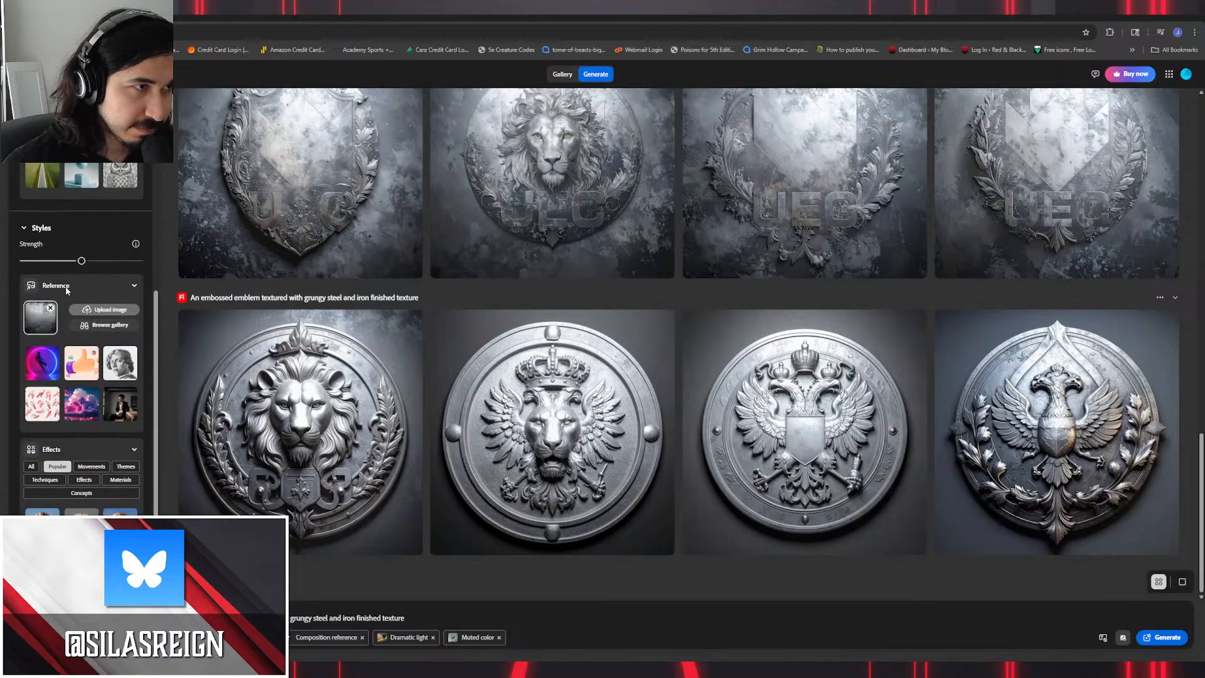
scroll(91, 386, down, 2)
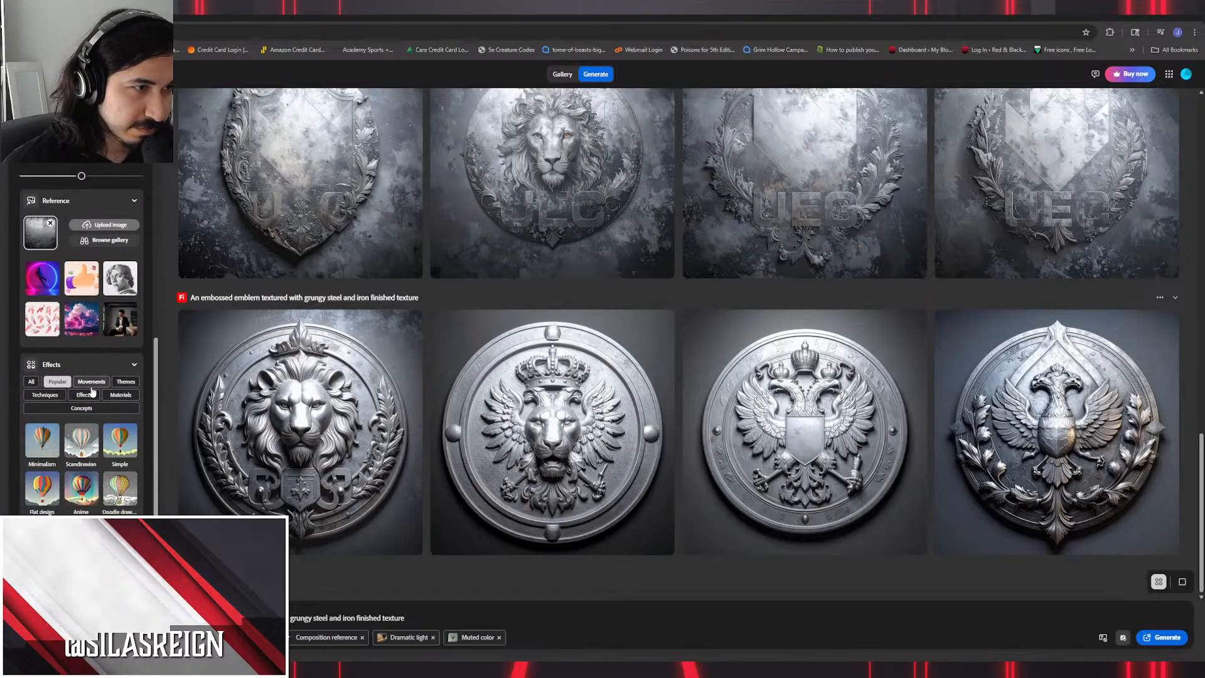
Set the content type to Auto and generate the embossed emblem with the Firefly Image 3 model.
scroll(89, 378, up, 5)
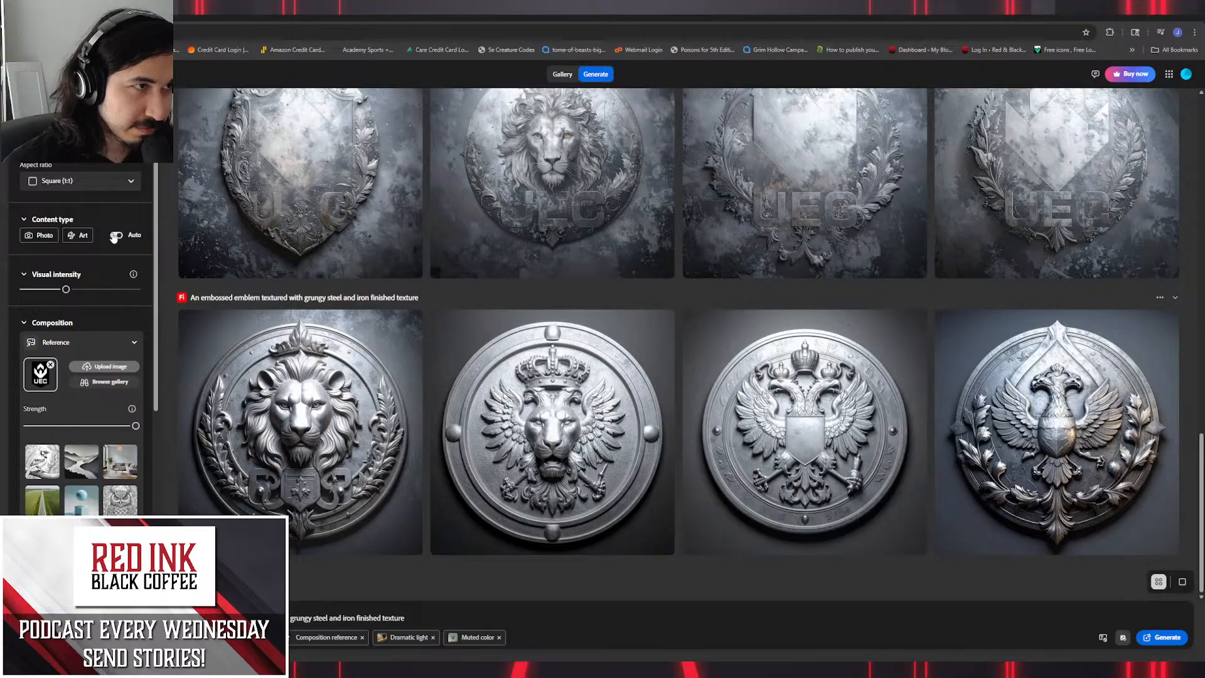
click(98, 184)
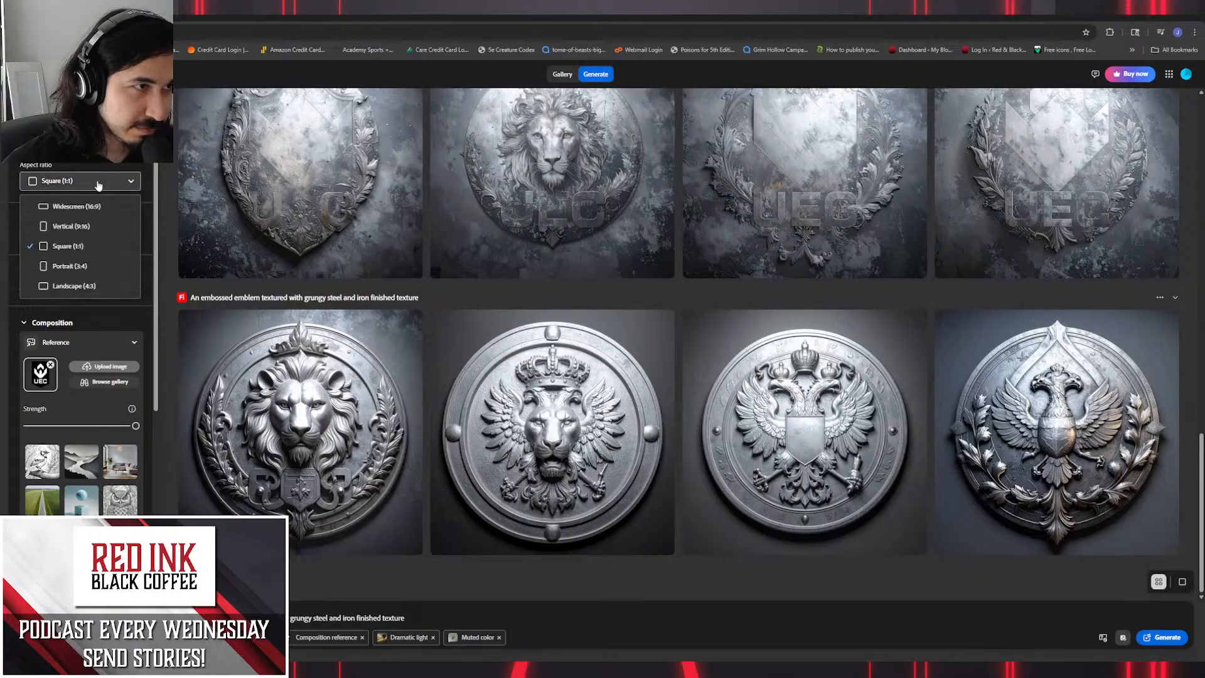
click(98, 184)
click(98, 146)
click(95, 249)
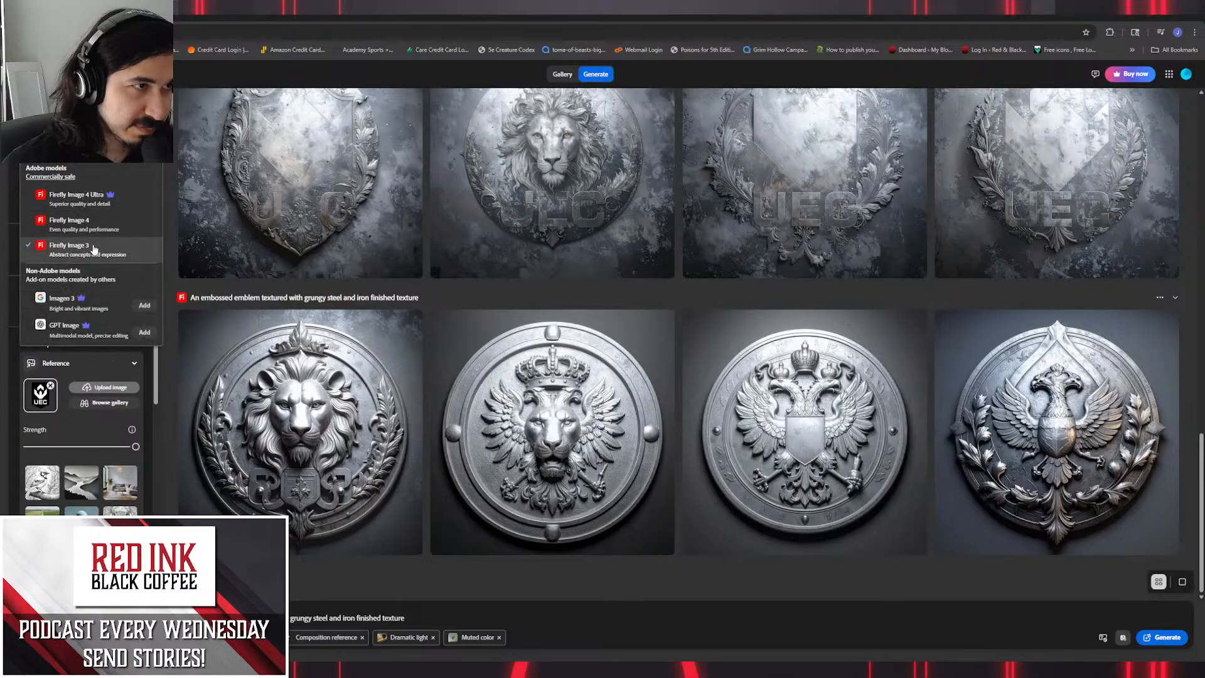
scroll(82, 314, down, 3)
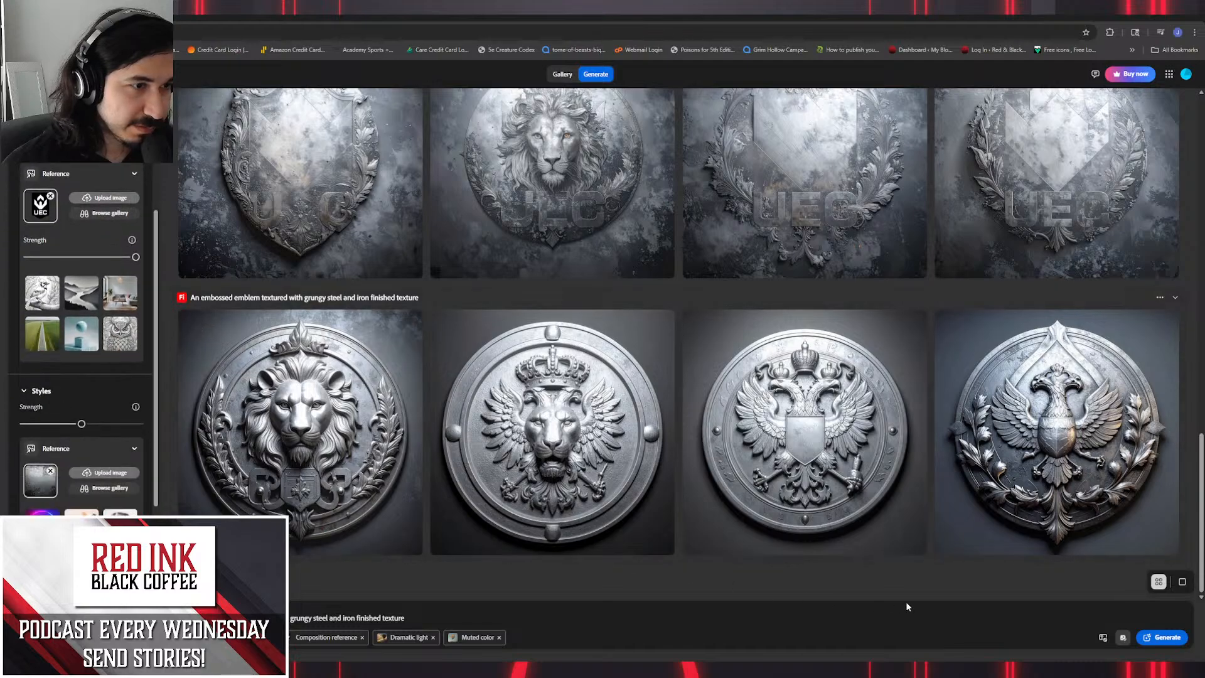
click(1163, 638)
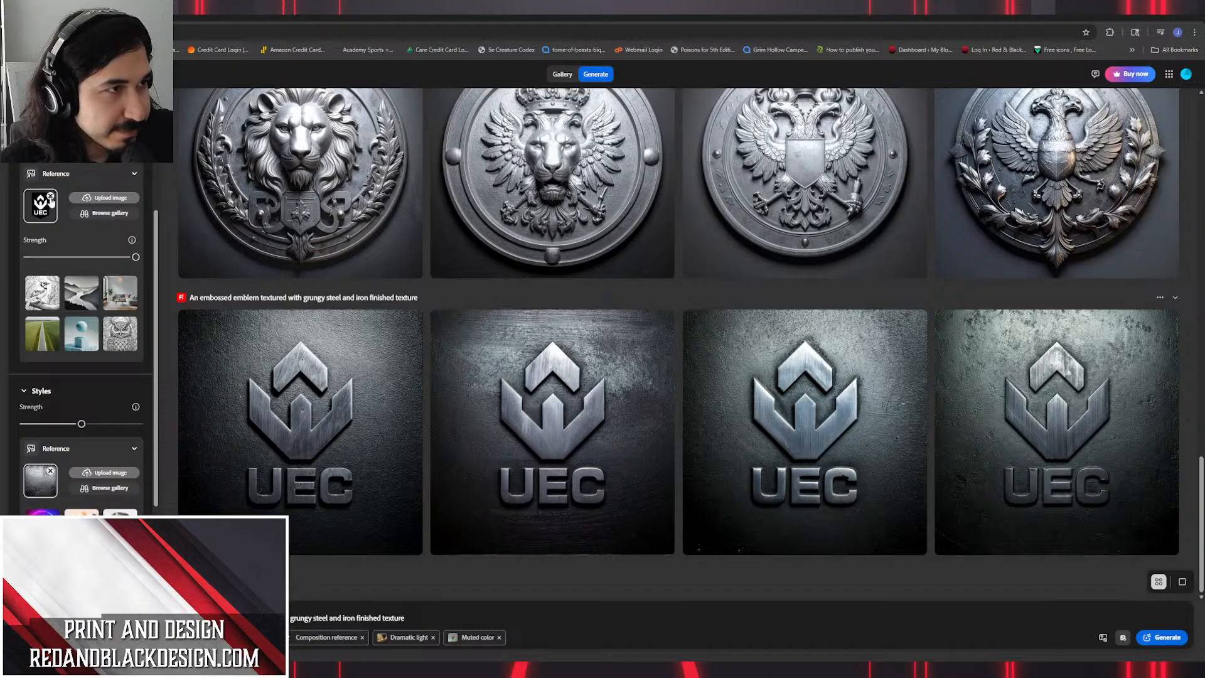
Replace the composition reference with the flower emblem image and generate its embossed metal versions.
click(87, 199)
double_click(165, 123)
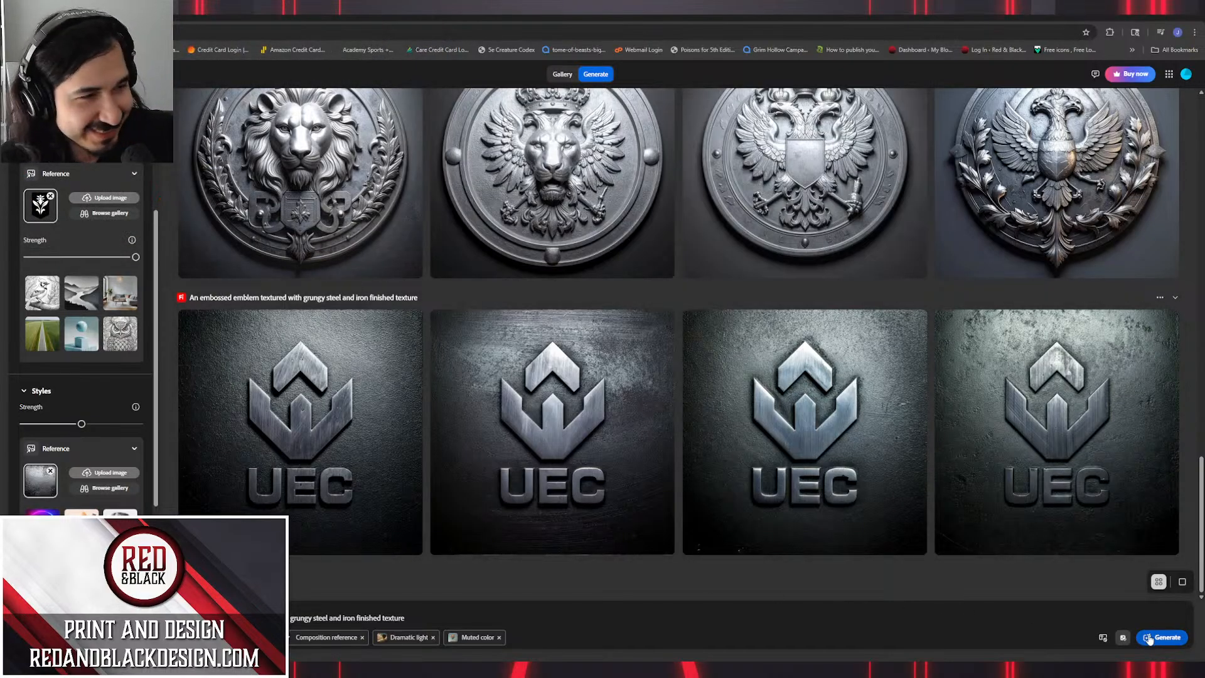
scroll(838, 480, up, 1)
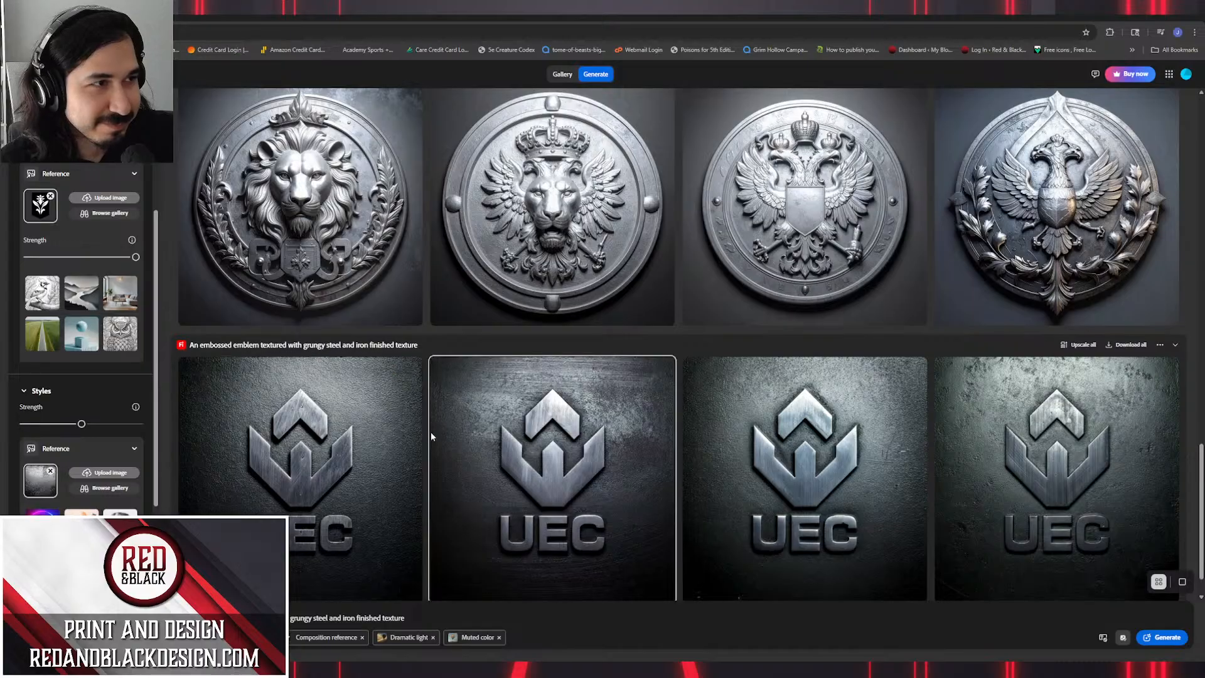
scroll(432, 438, down, 1)
click(1164, 637)
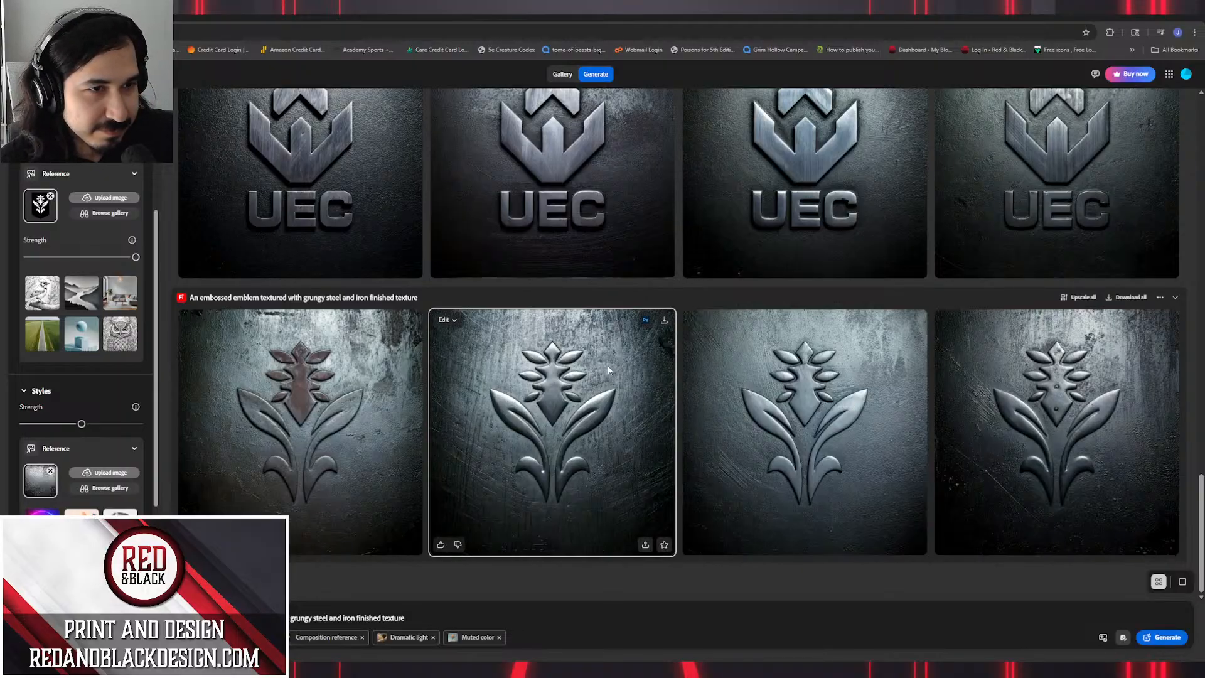
Remove the flower composition reference and upload Logo_Home Planets Factions-03 in its place.
click(50, 197)
click(49, 206)
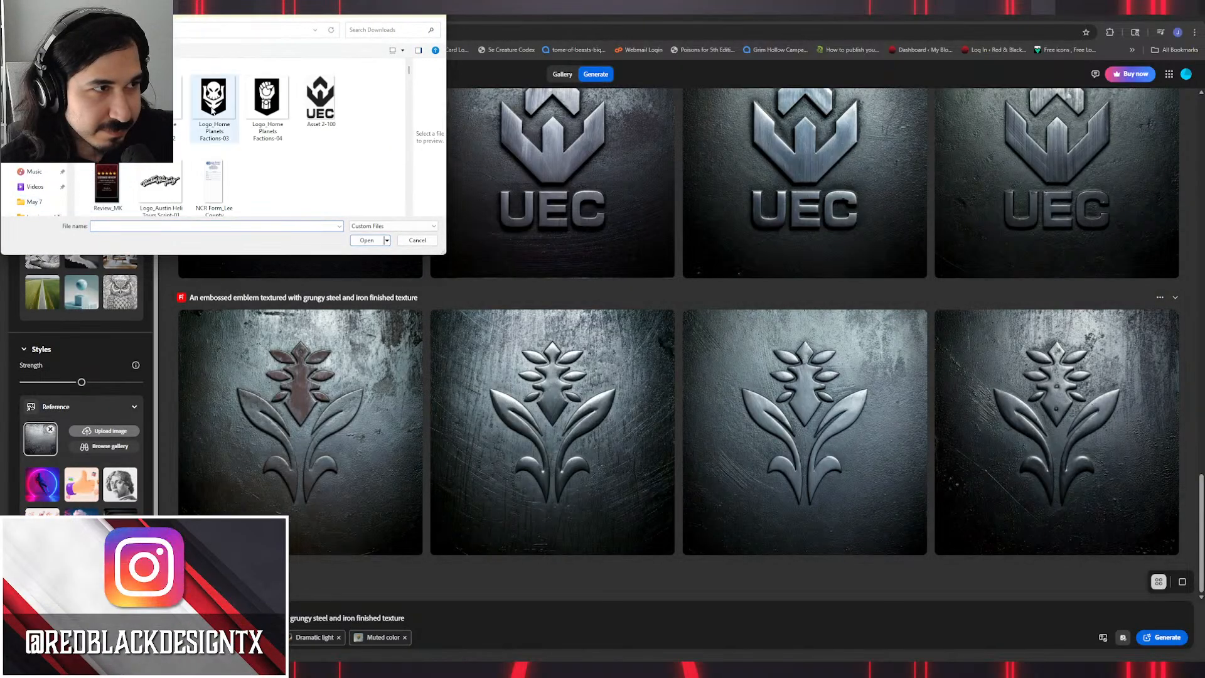
double_click(212, 110)
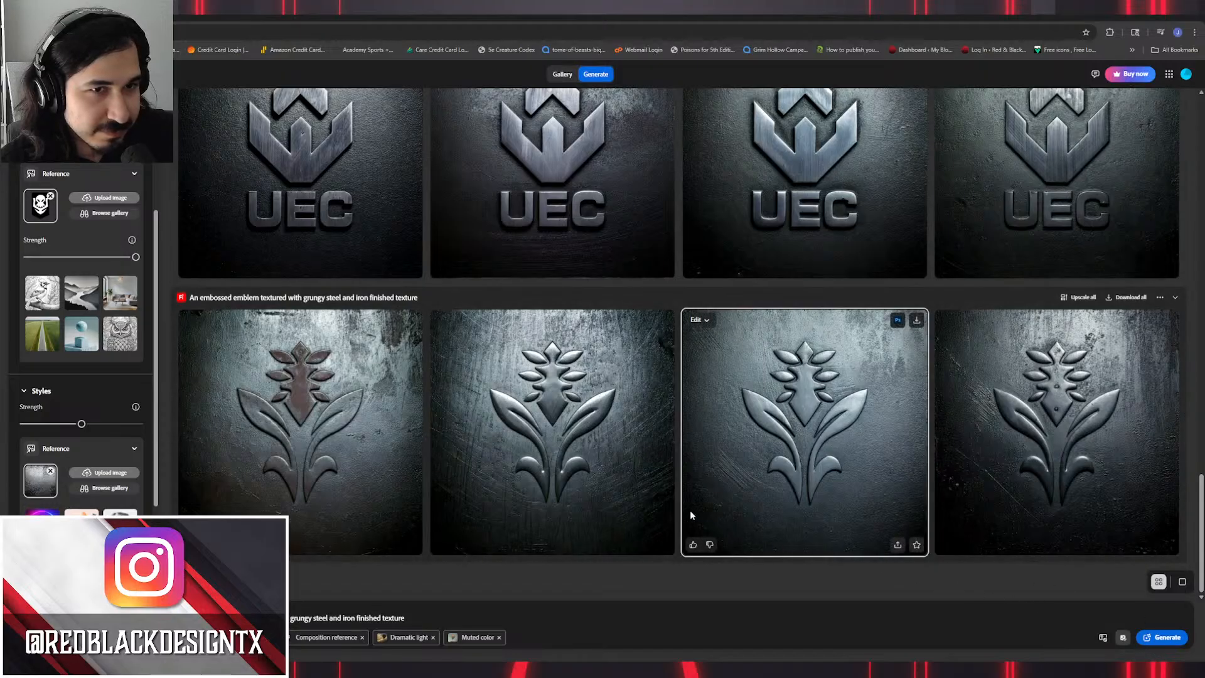
Generate embossed steel and iron versions of the skull shield emblem from the current composition reference.
click(1162, 637)
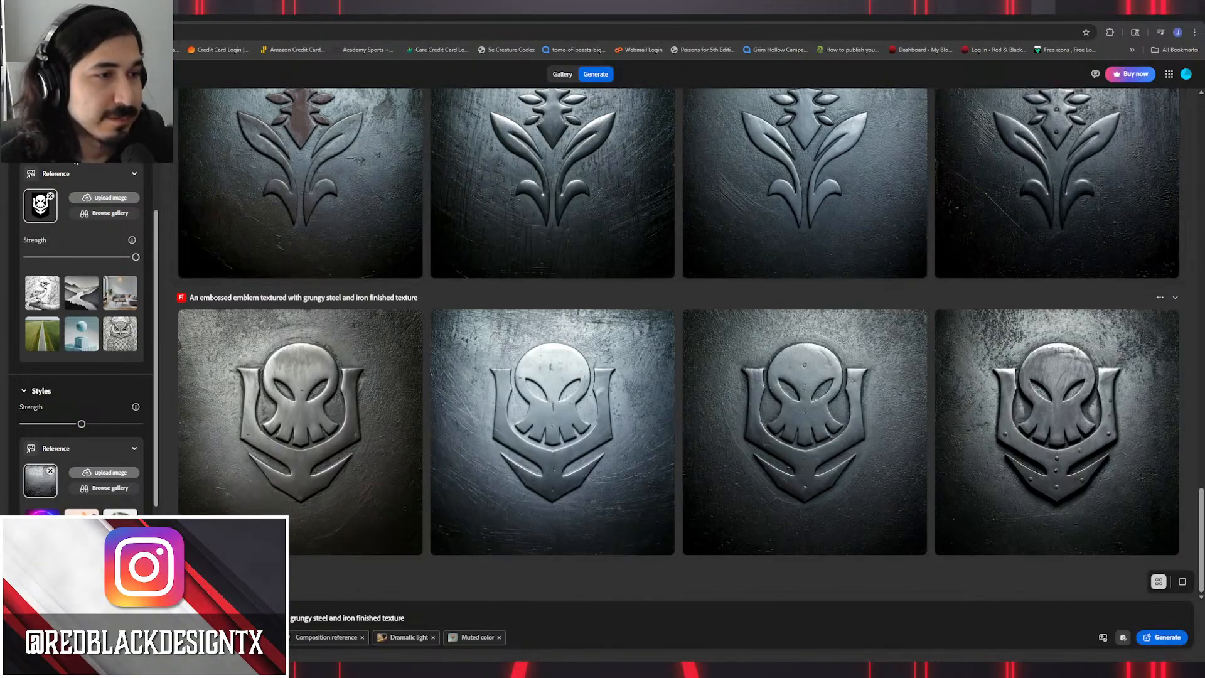
Replace the skull composition reference with Logo_Home Planets Factions-04 and generate the embossed fist emblem versions.
click(51, 196)
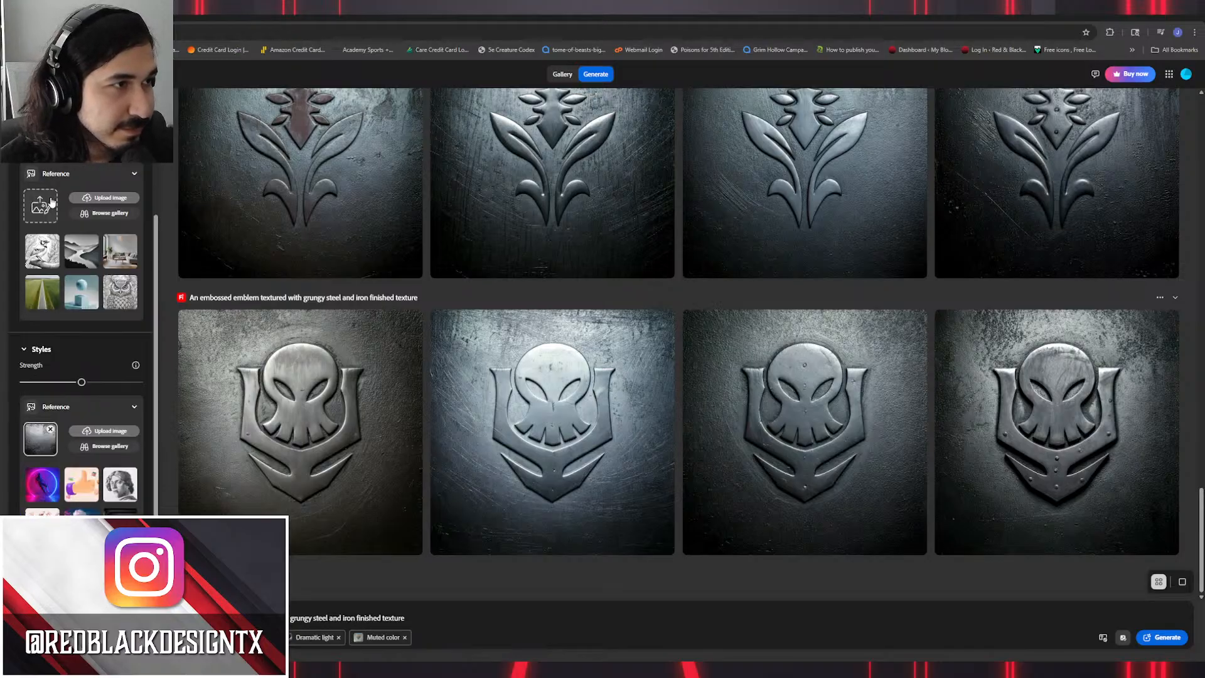
click(52, 201)
click(267, 104)
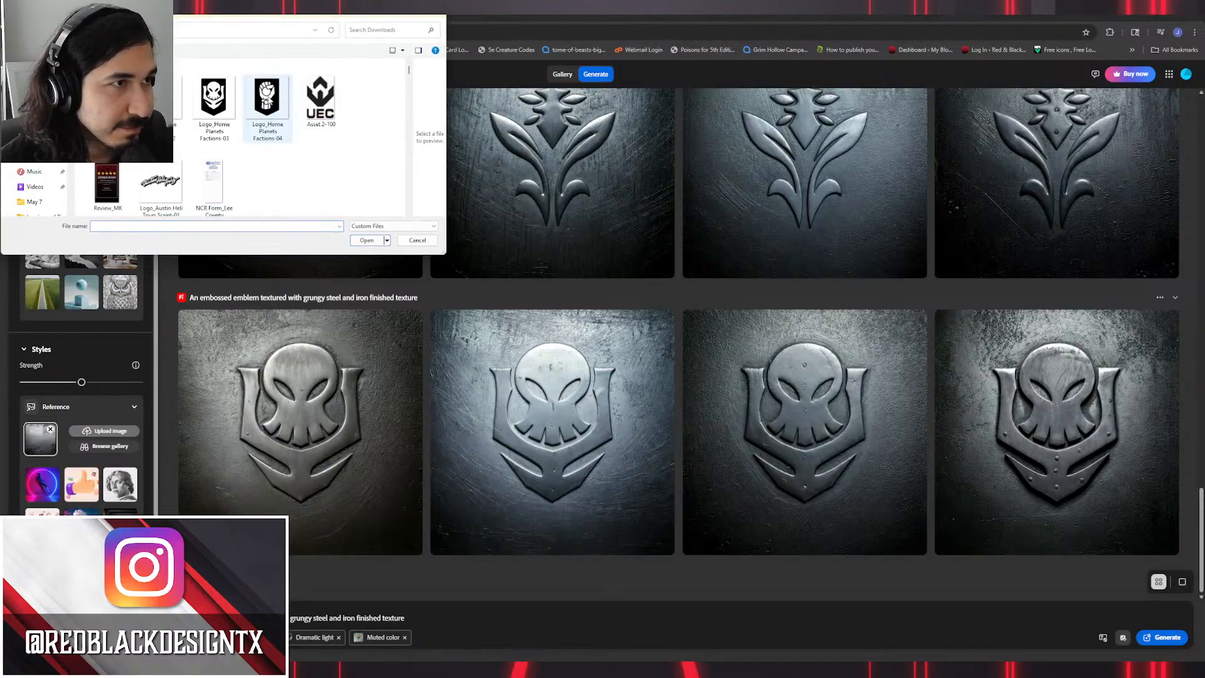
click(363, 241)
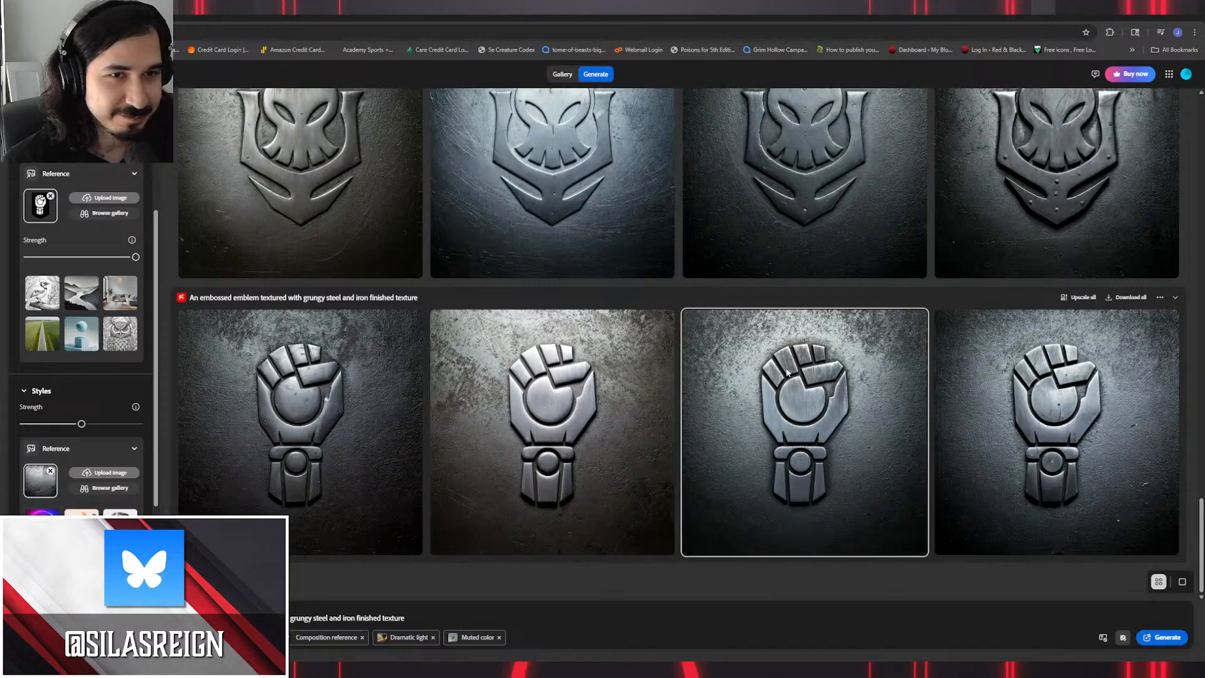
Download all images from the embossed fist, flower and UEC emblem batches.
mouse_move(758, 365)
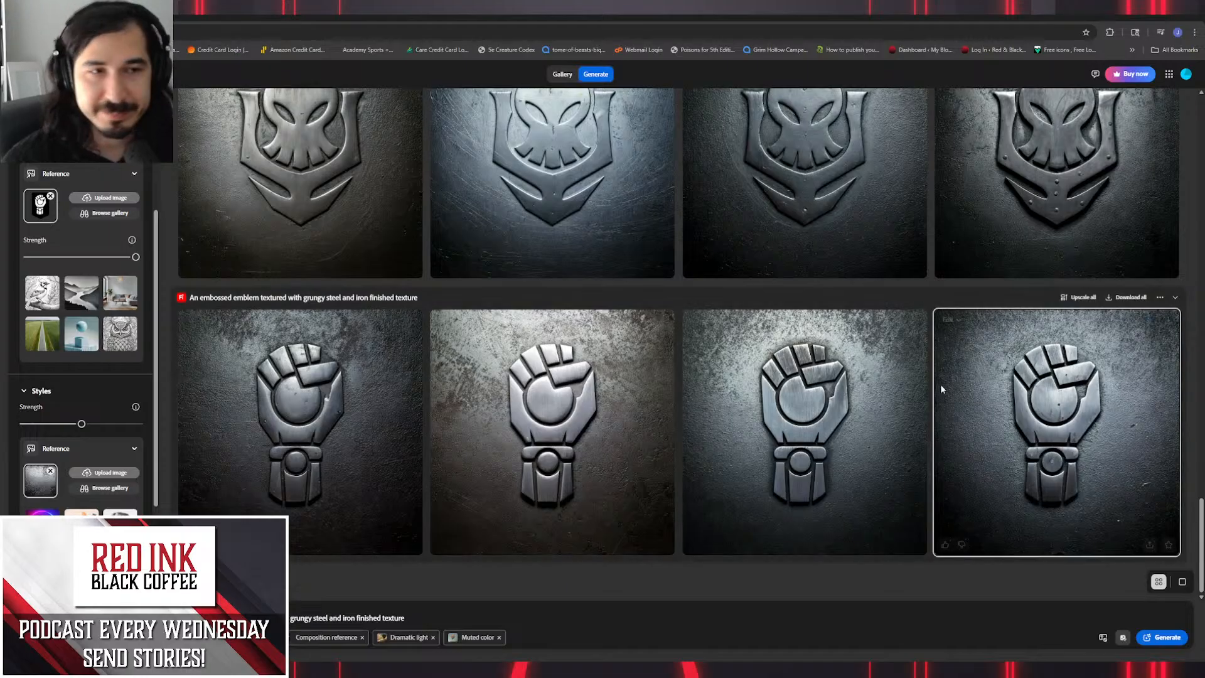
click(1127, 298)
scroll(1127, 282, up, 4)
scroll(1130, 251, up, 3)
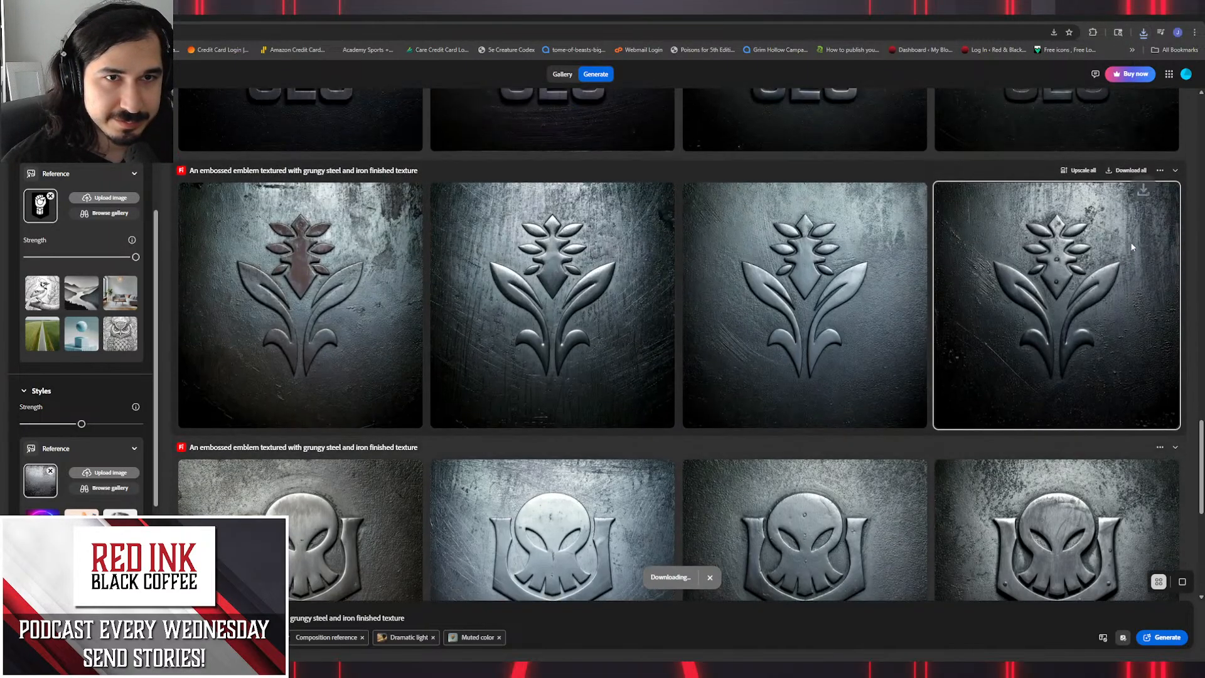
click(1130, 170)
scroll(1137, 179, up, 3)
scroll(1139, 180, up, 3)
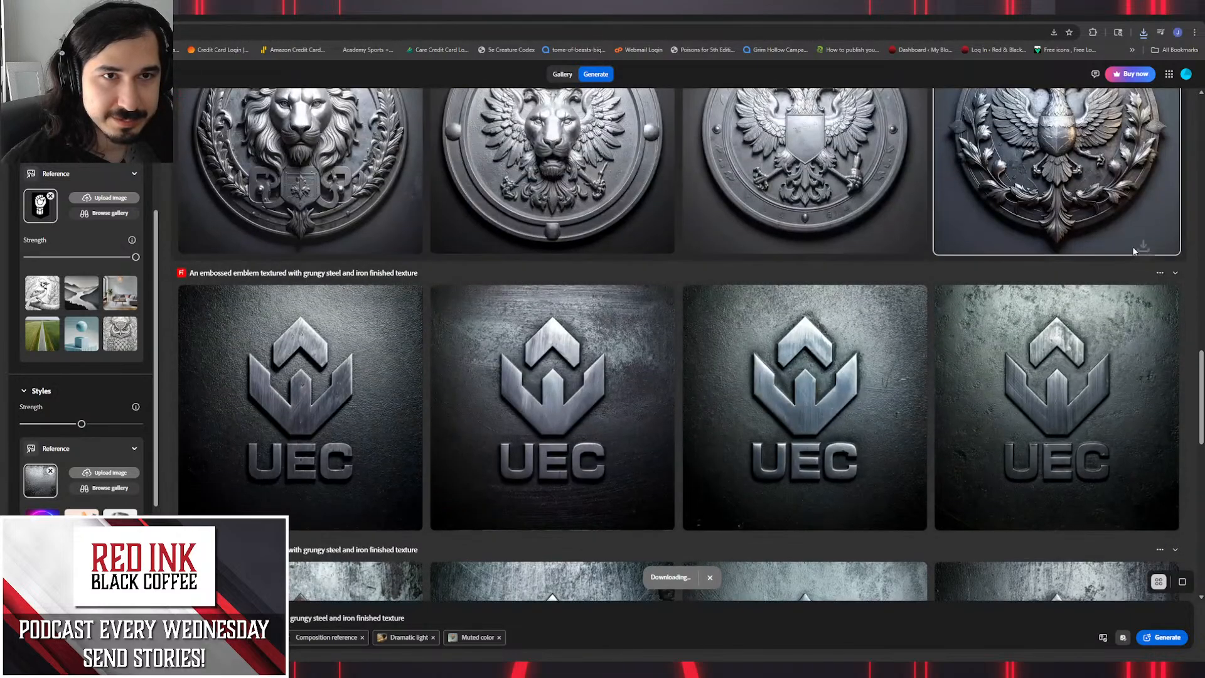
click(1130, 269)
Look back through the generated emblem batches, from the early ornate crests to the embossed UEC, flower, skull and fist versions.
scroll(1121, 282, up, 3)
scroll(1105, 301, up, 8)
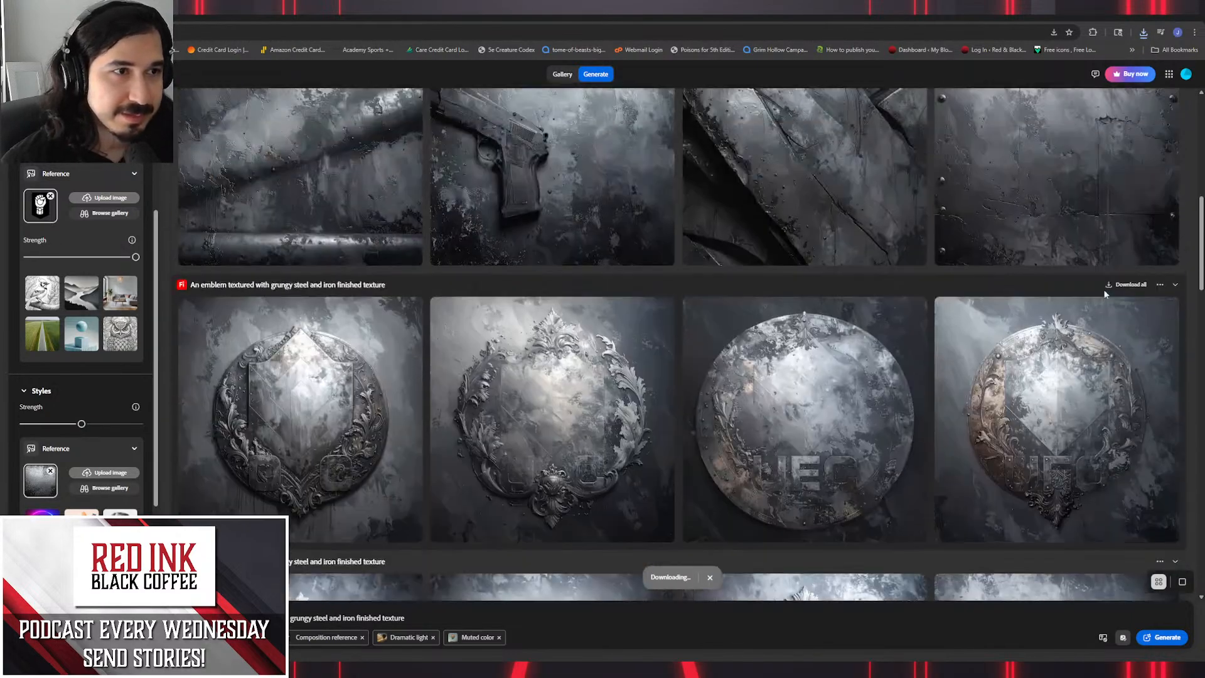
scroll(1096, 326, down, 5)
scroll(1091, 322, down, 15)
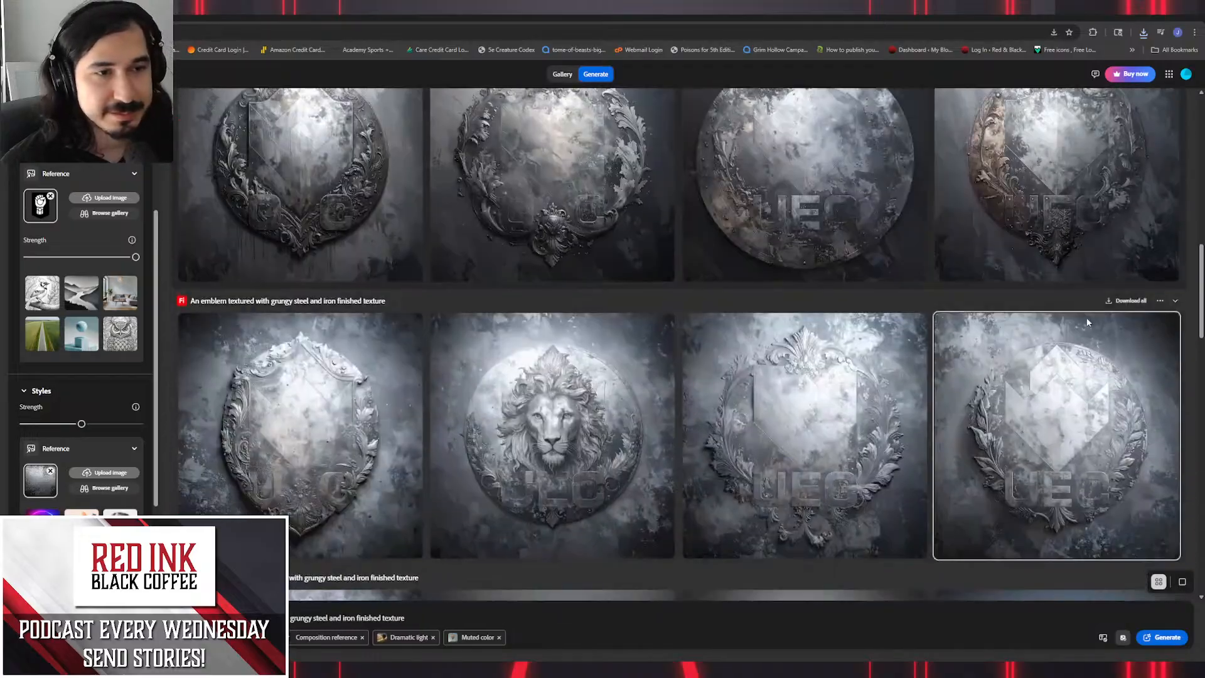
scroll(910, 367, down, 3)
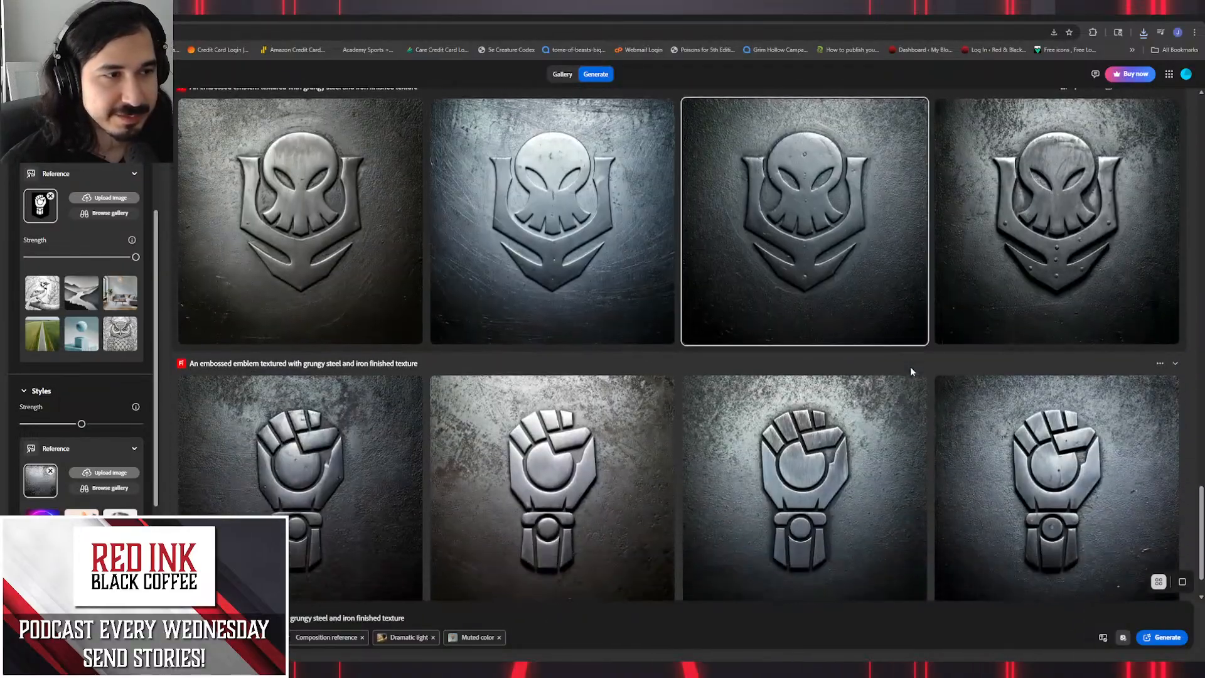
scroll(503, 385, up, 10)
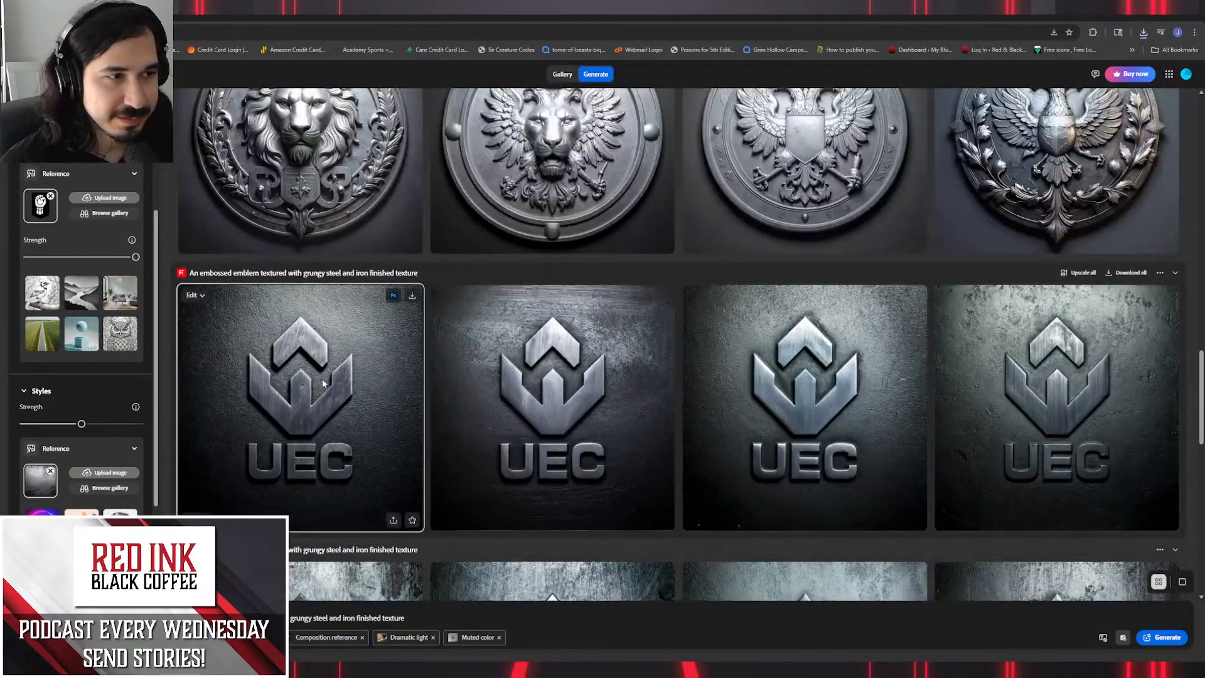
scroll(502, 384, down, 3)
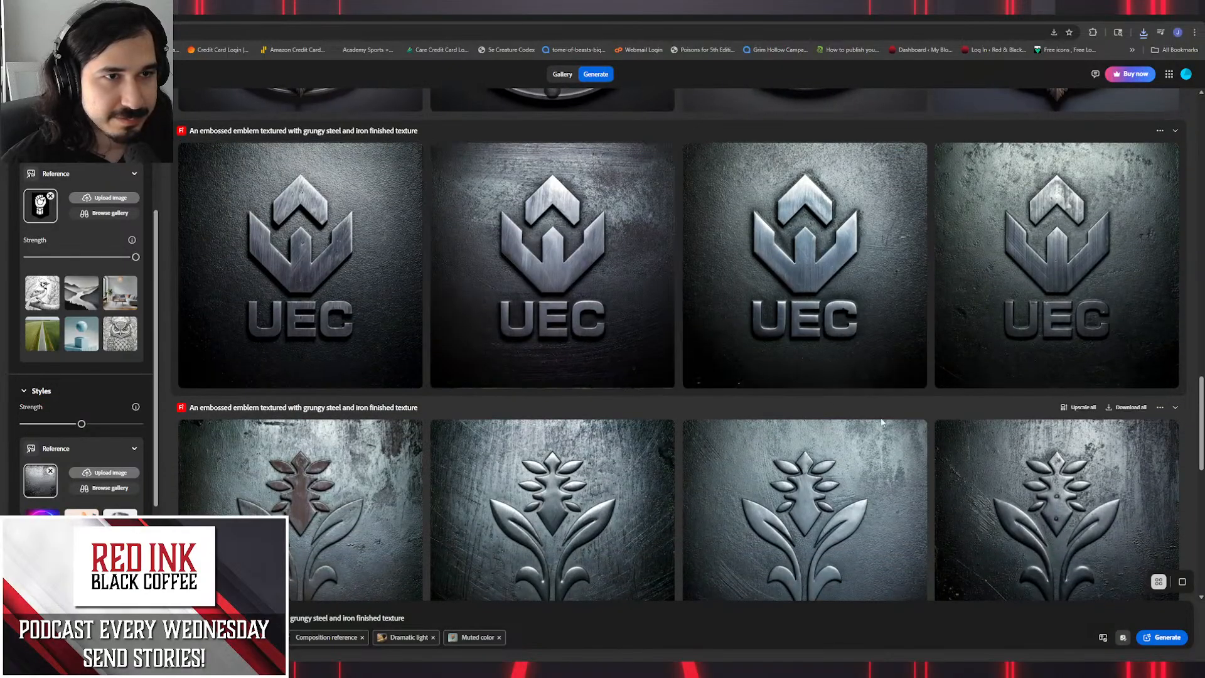